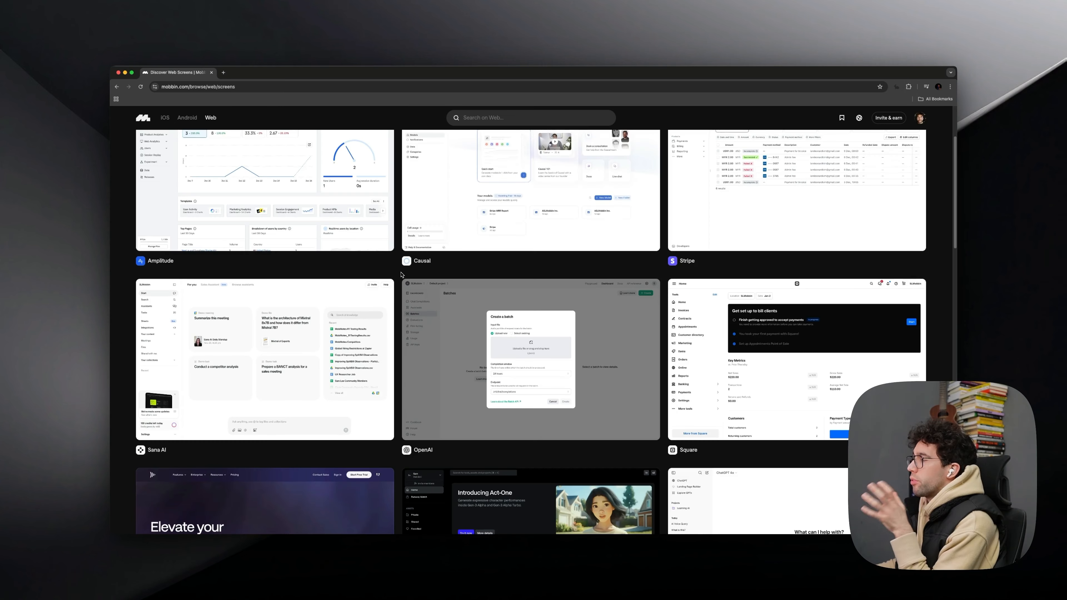
# - Browse the gallery of web app screens for a product interface to redesign
pyautogui.scroll(-5, 401, 274)
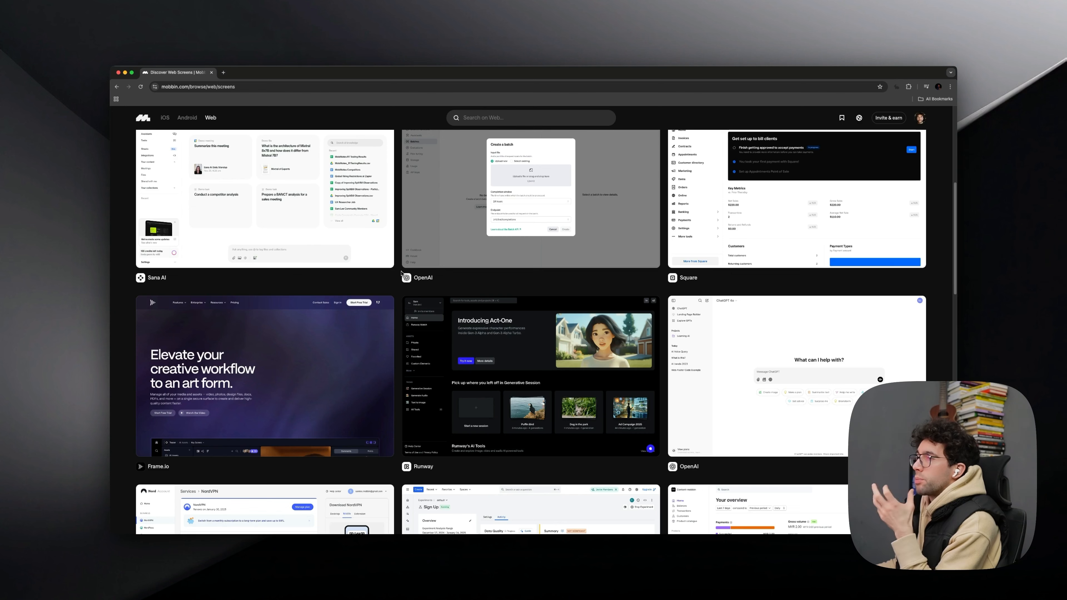
pyautogui.scroll(-5, 401, 274)
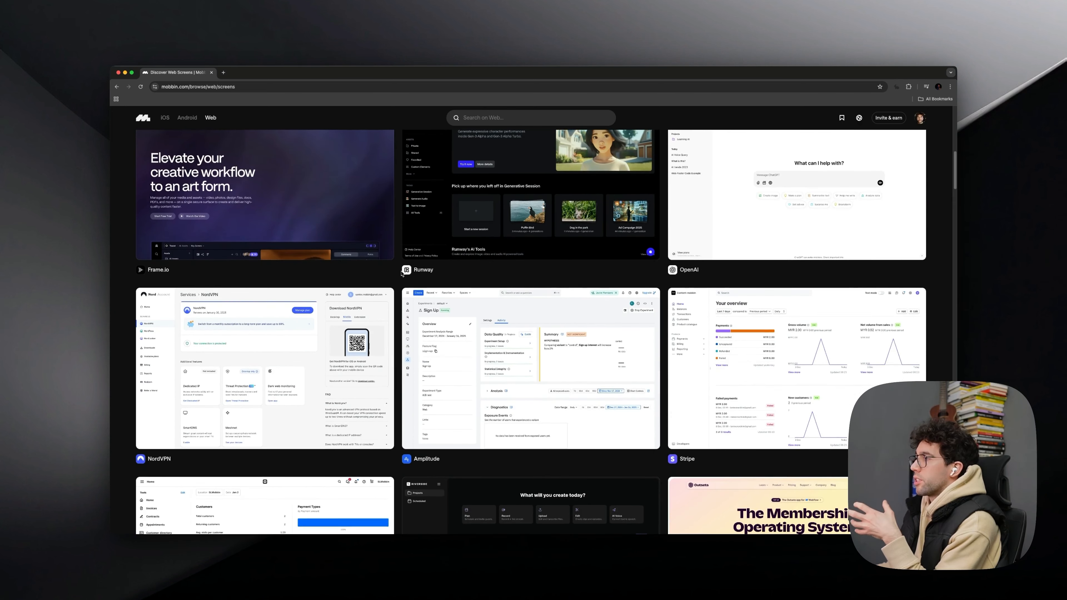
pyautogui.scroll(-2, 402, 274)
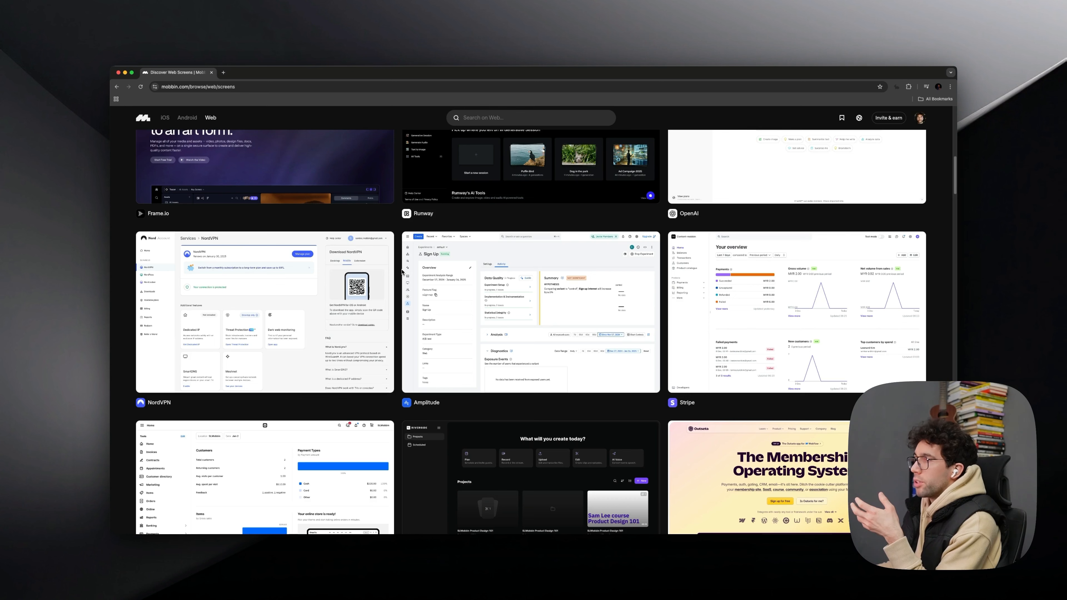
pyautogui.scroll(-2, 402, 272)
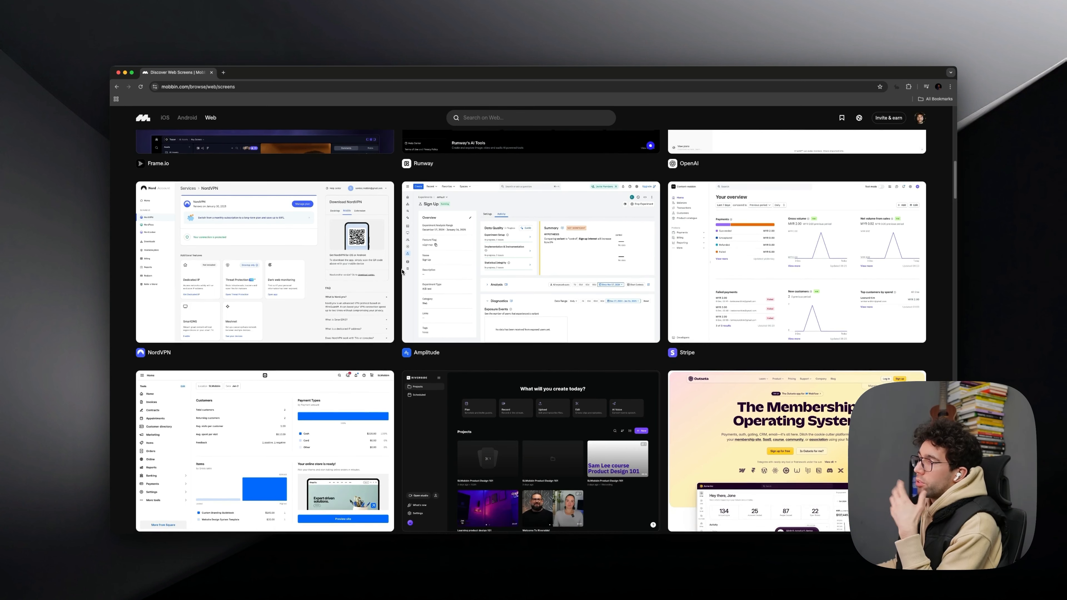
pyautogui.scroll(-4, 402, 272)
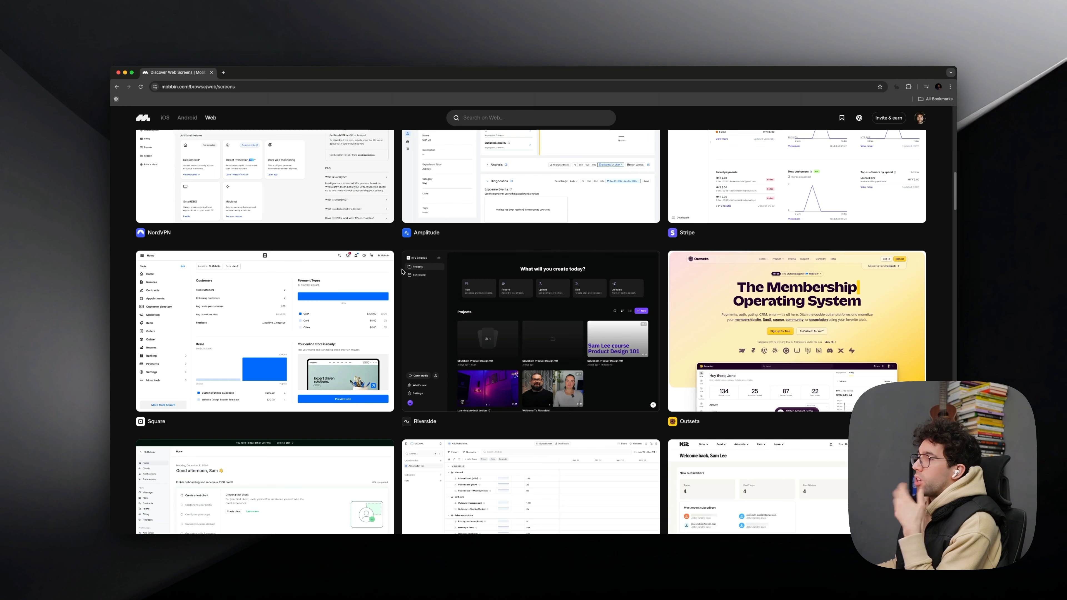
pyautogui.scroll(-4, 403, 272)
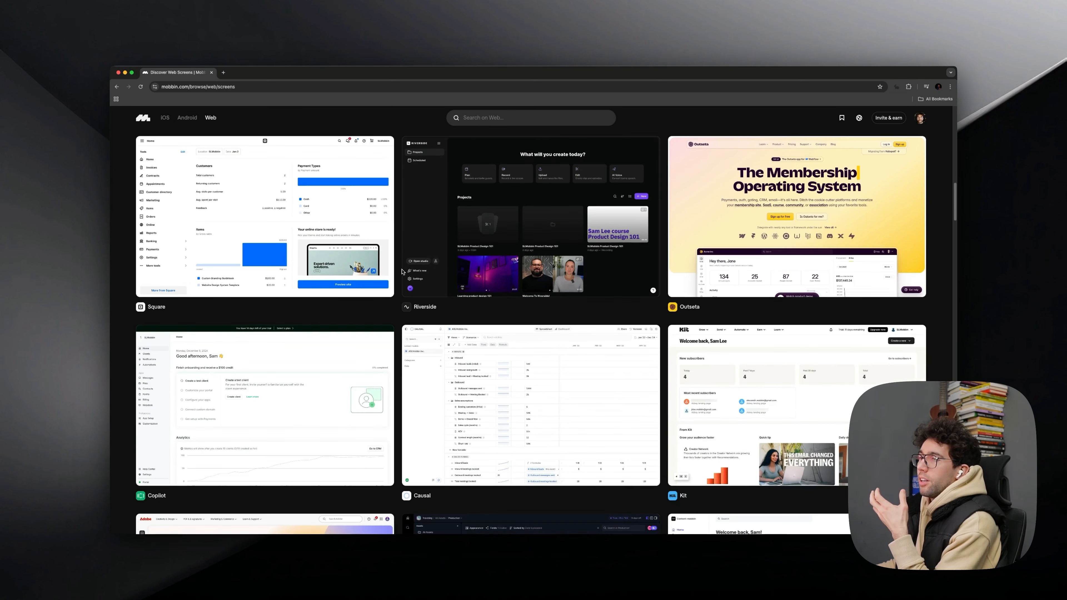
pyautogui.scroll(-3, 402, 272)
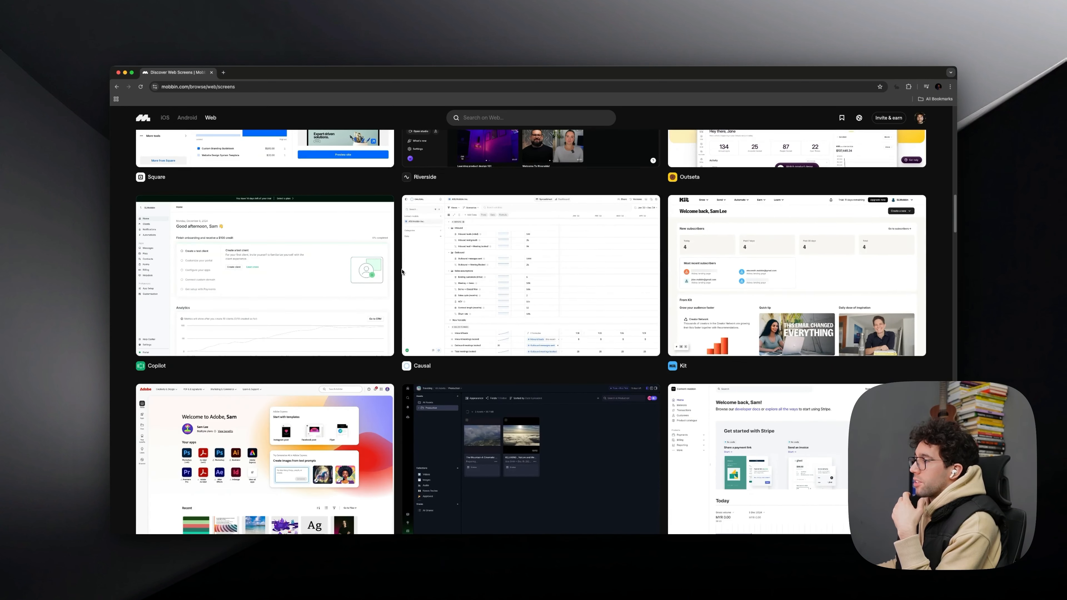
# - Open Square's Invoices screen and examine the flows it is found in, including Invoices, Searching invoices and Invoice detail
pyautogui.click(345, 200)
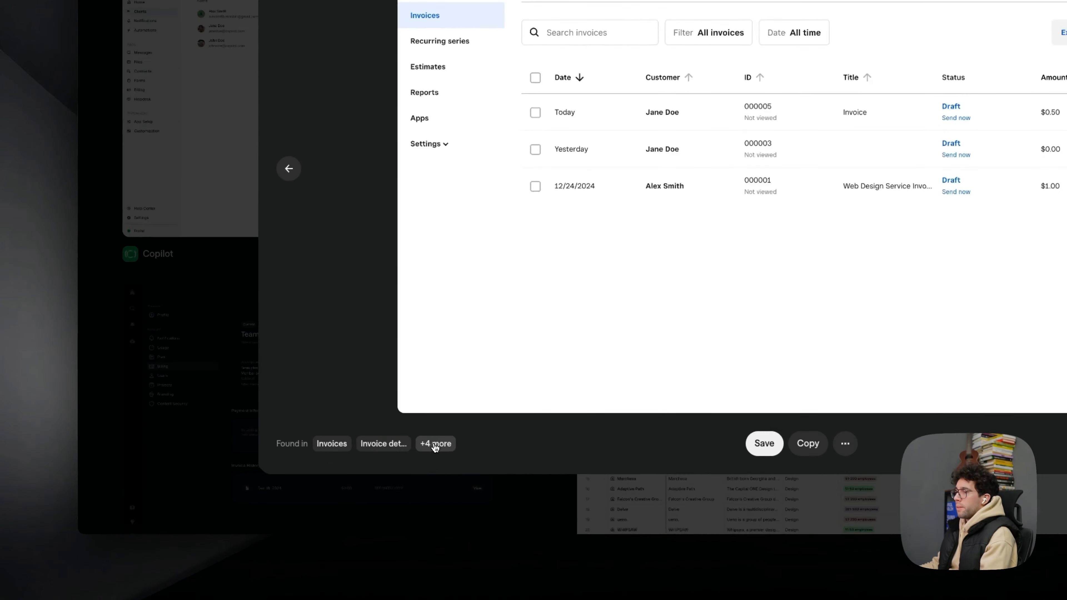
pyautogui.click(319, 481)
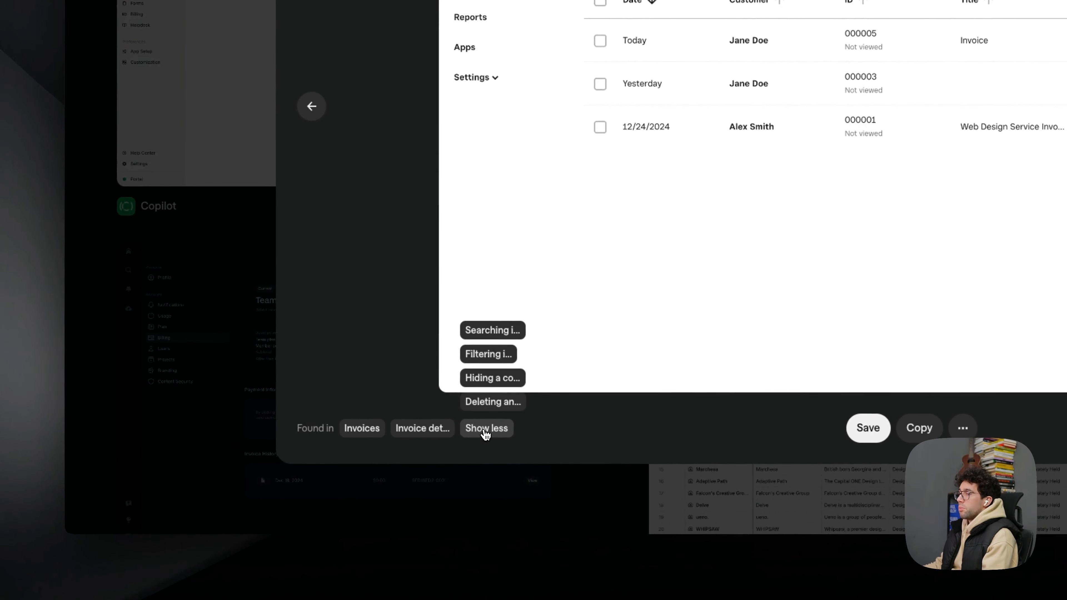
pyautogui.moveTo(497, 353)
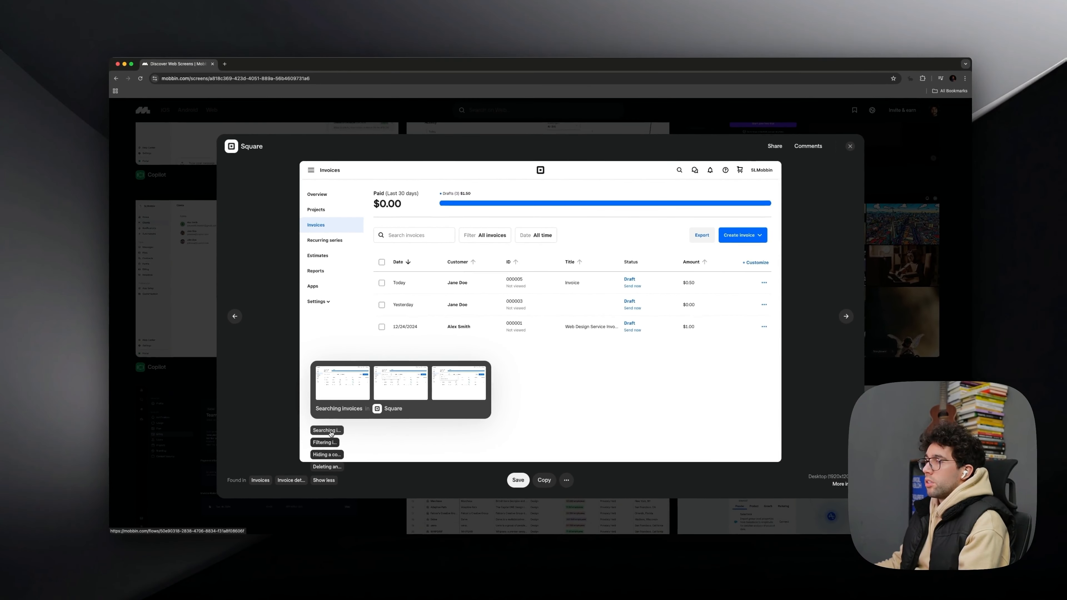
pyautogui.moveTo(297, 482)
pyautogui.moveTo(258, 485)
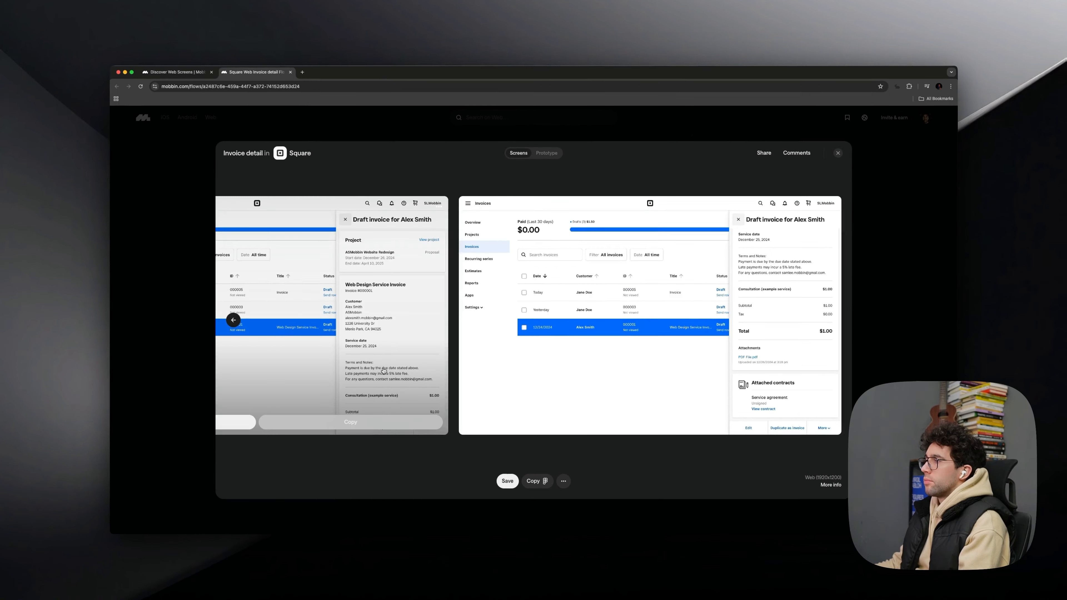
pyautogui.hscroll(-20, 384, 376)
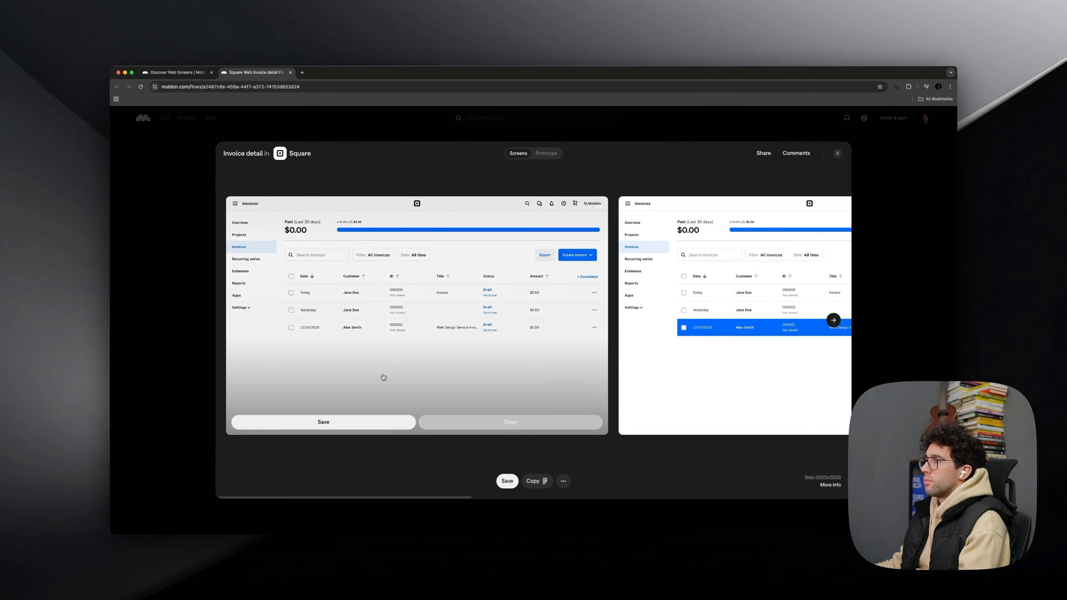
pyautogui.hscroll(10, 380, 374)
pyautogui.hscroll(-10, 376, 371)
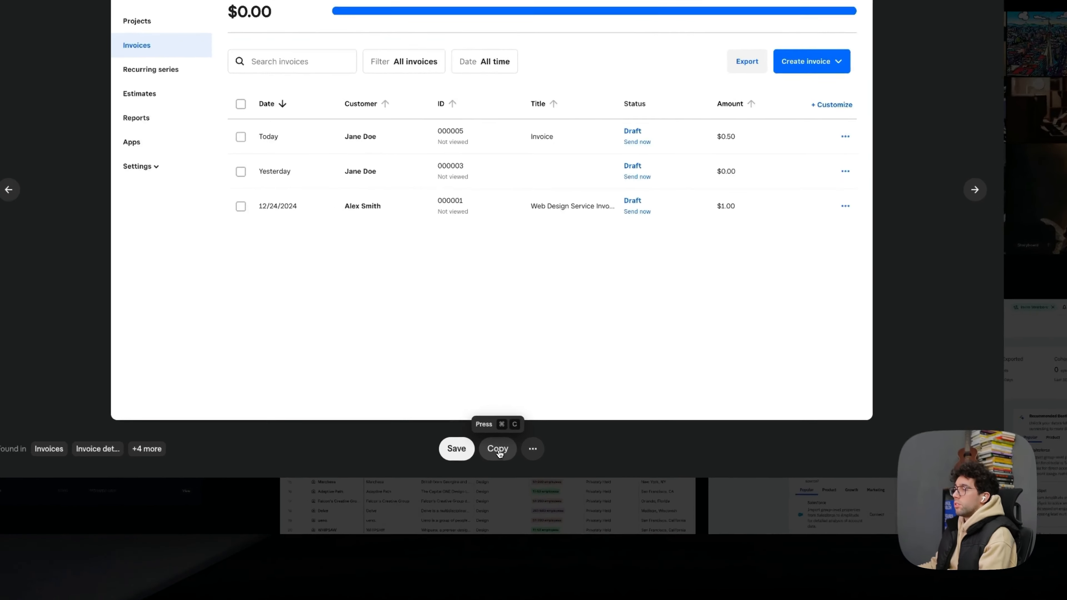
# - Copy the Square Invoices screen and place it on the Product Redesigns page of the Design file in Figma
pyautogui.click(538, 485)
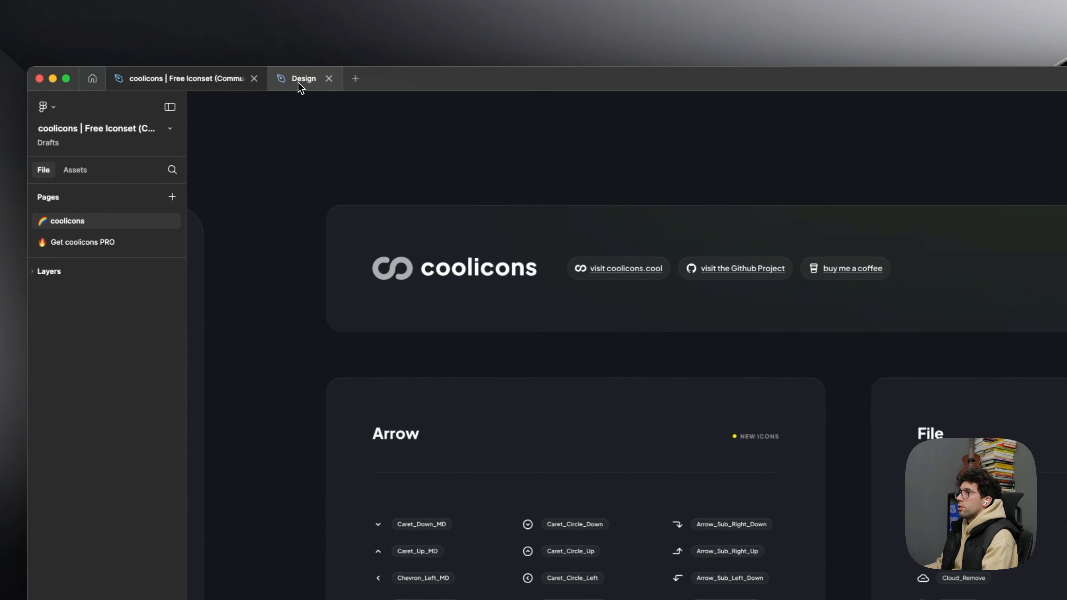
pyautogui.click(326, 79)
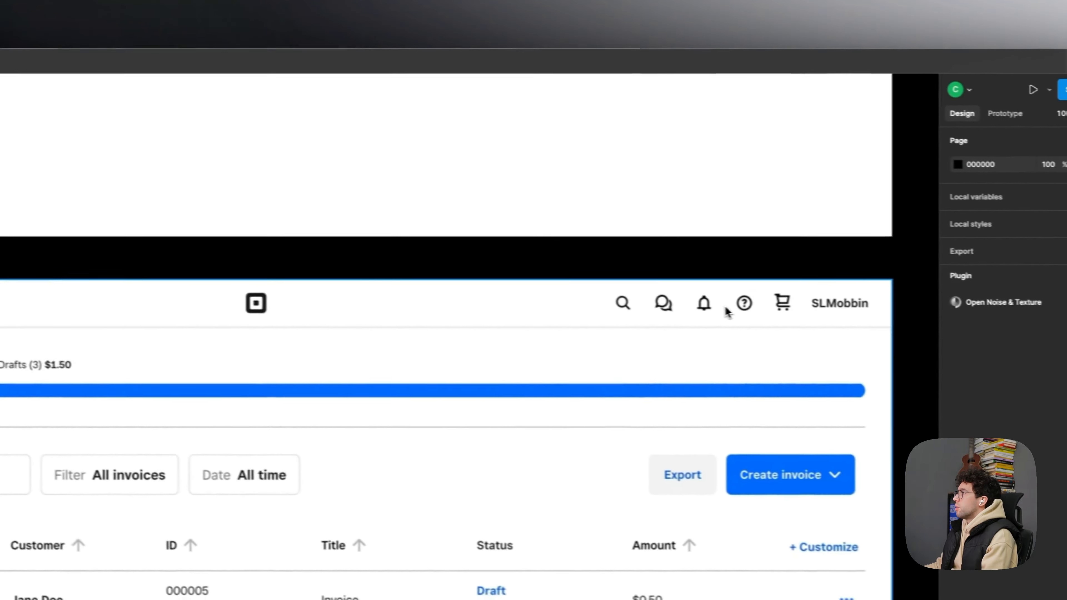
pyautogui.scroll(-1, 711, 302)
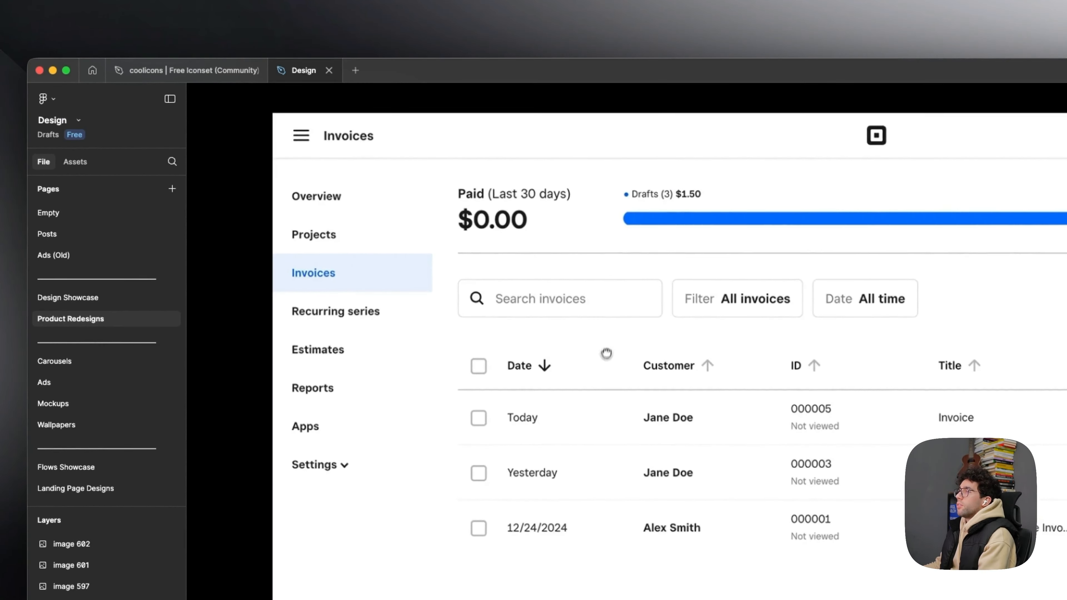
pyautogui.moveTo(606, 355); pyautogui.dragTo(597, 383)
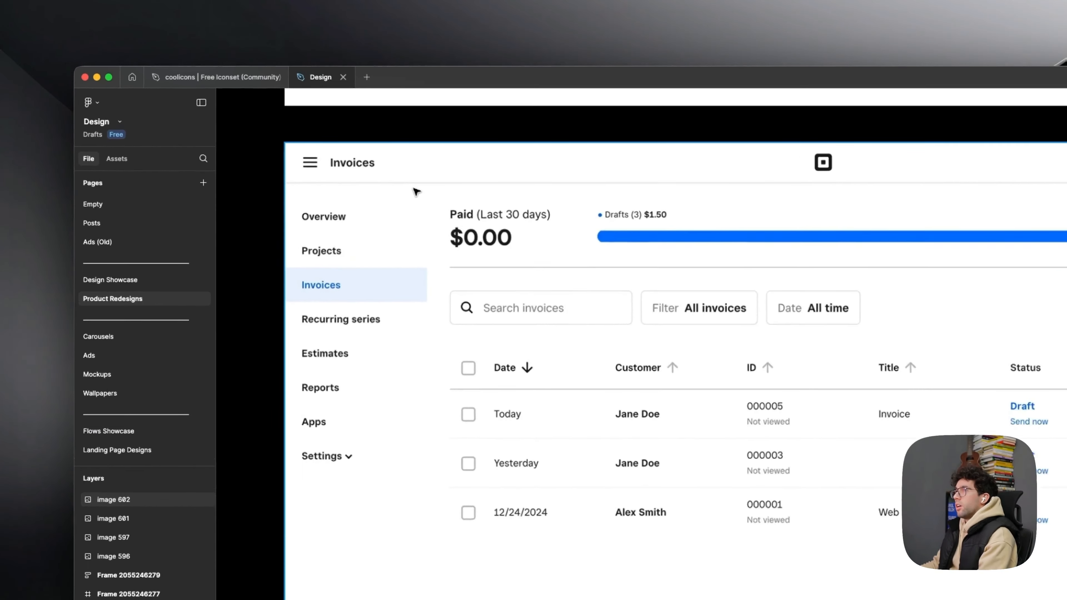
# - Cover the whole invoices screenshot with a rectangle and its content area with a 1659 × 1131 rectangle filled with FFFFFF
pyautogui.click(302, 136)
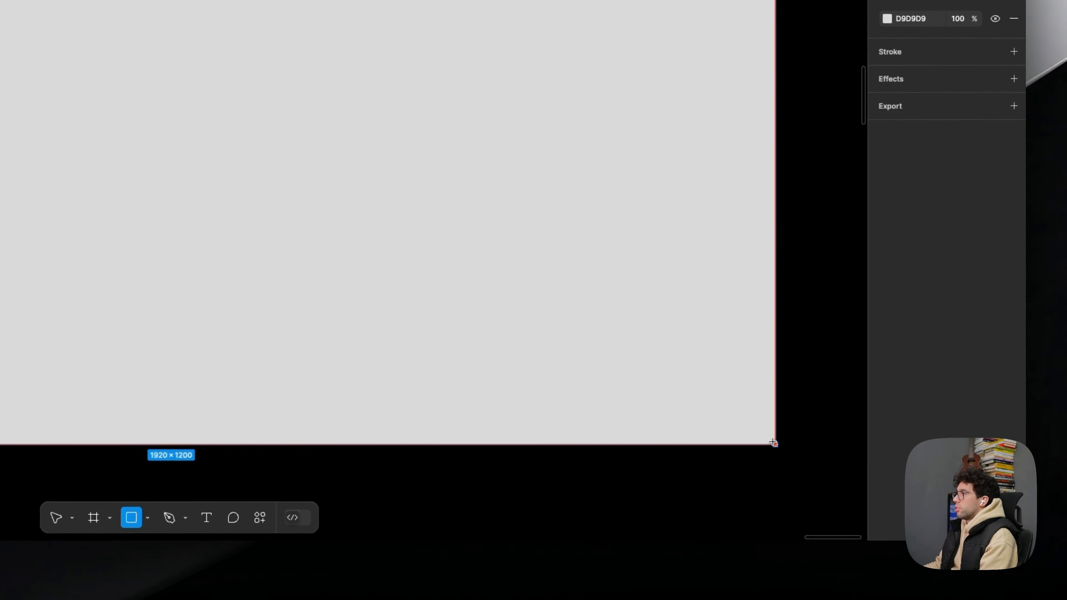
pyautogui.moveTo(773, 442); pyautogui.dragTo(774, 441)
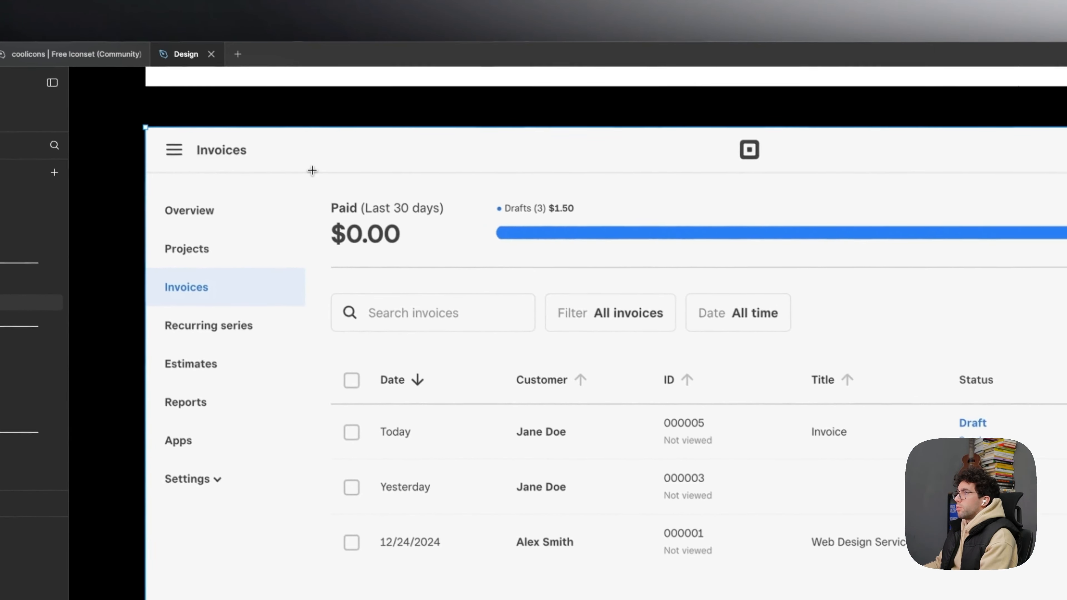
pyautogui.moveTo(311, 171)
pyautogui.mouseDown()
pyautogui.moveTo(843, 520)
pyautogui.moveTo(750, 436)
pyautogui.mouseUp()
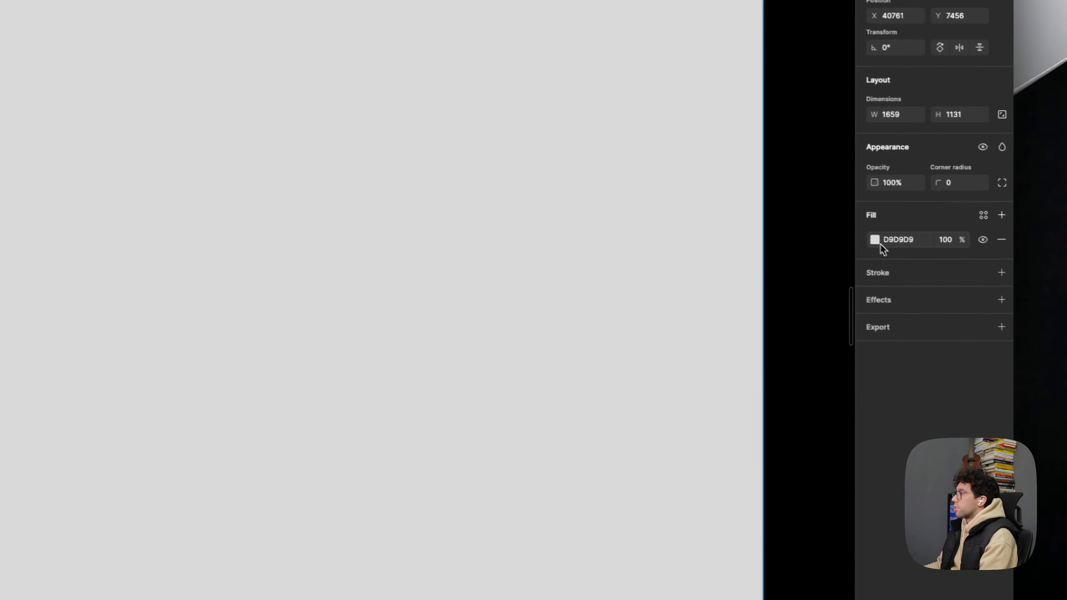
pyautogui.click(863, 236)
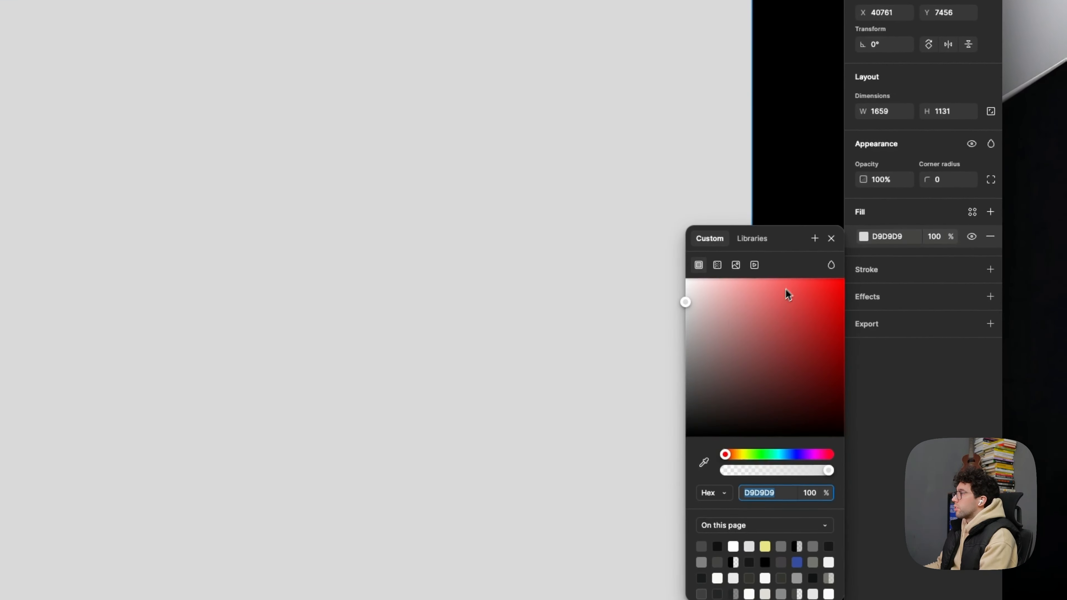
pyautogui.write('FFFFFF')
pyautogui.press('Return')
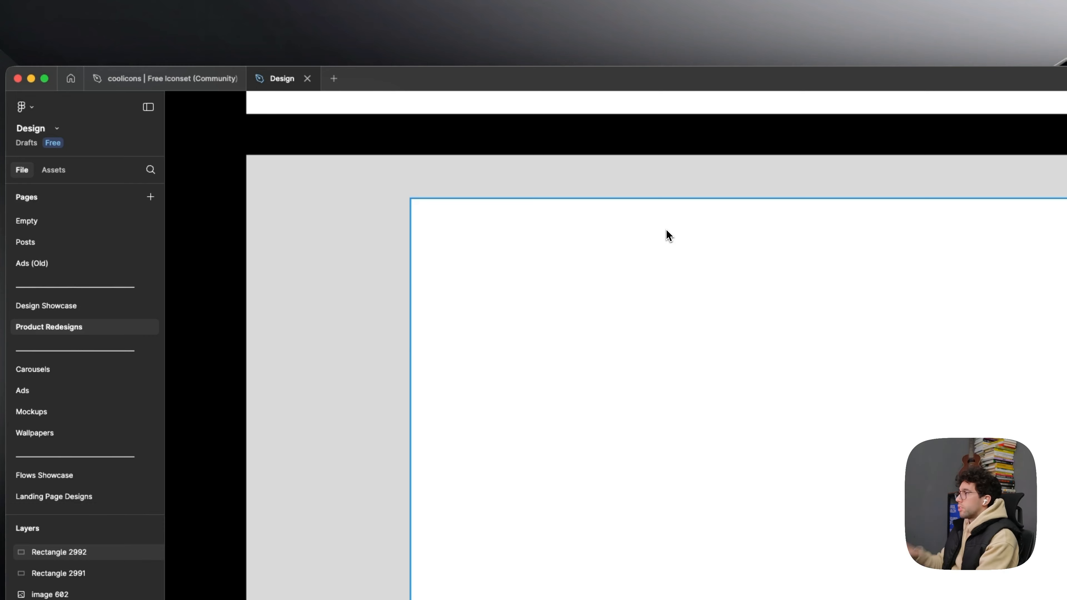
# - Delete the grey full-screen rectangle and the white content rectangle from the screenshot
pyautogui.moveTo(545, 123); pyautogui.dragTo(537, 126)
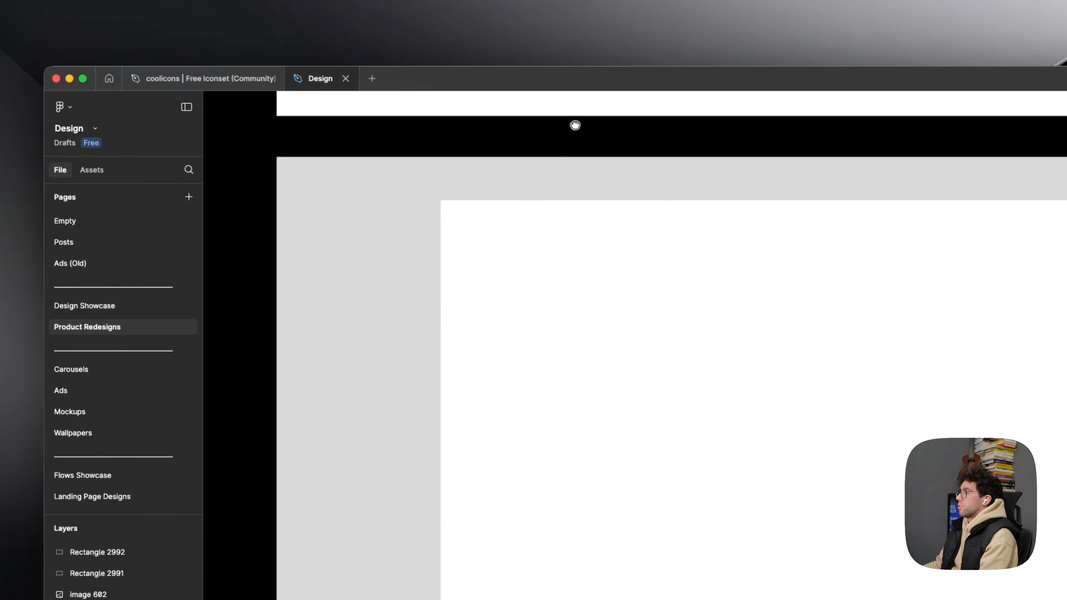
pyautogui.click(607, 185)
pyautogui.keyDown('shift'); pyautogui.click(654, 306); pyautogui.keyUp('shift')
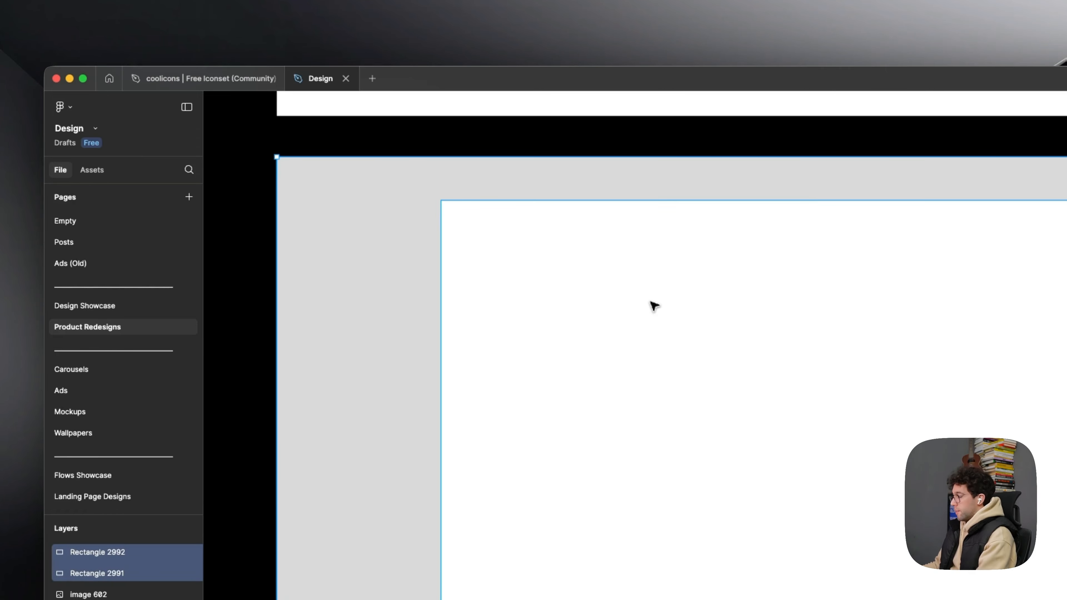
pyautogui.press('Delete')
pyautogui.moveTo(600, 300); pyautogui.dragTo(635, 293)
# - Restore the grey and white rectangles over the invoices screenshot
pyautogui.click(330, 183)
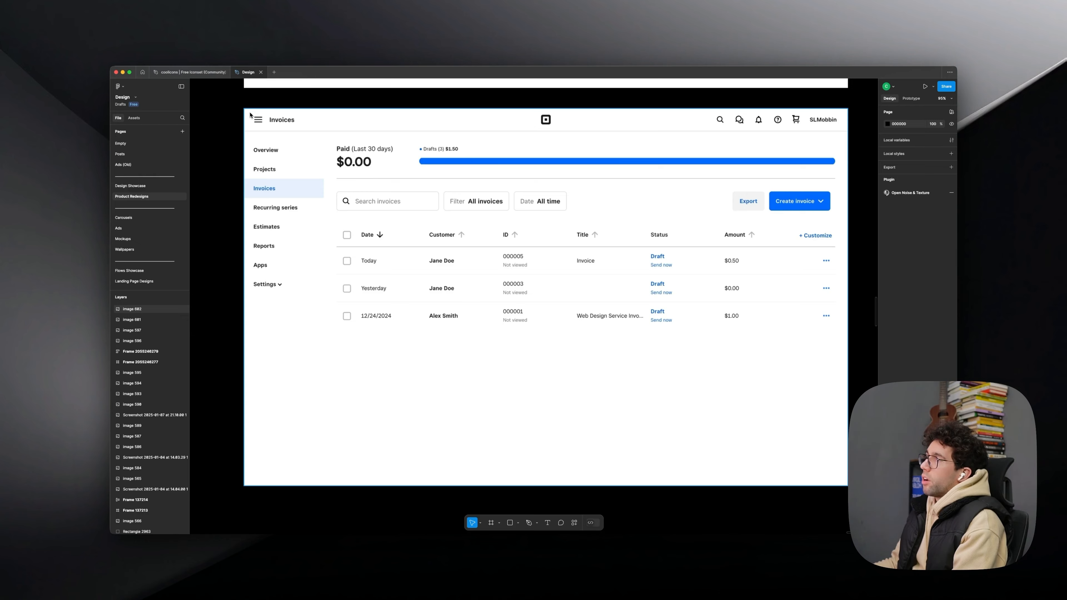
pyautogui.press('super+v')
pyautogui.click(273, 122)
pyautogui.click(341, 139)
pyautogui.click(230, 108)
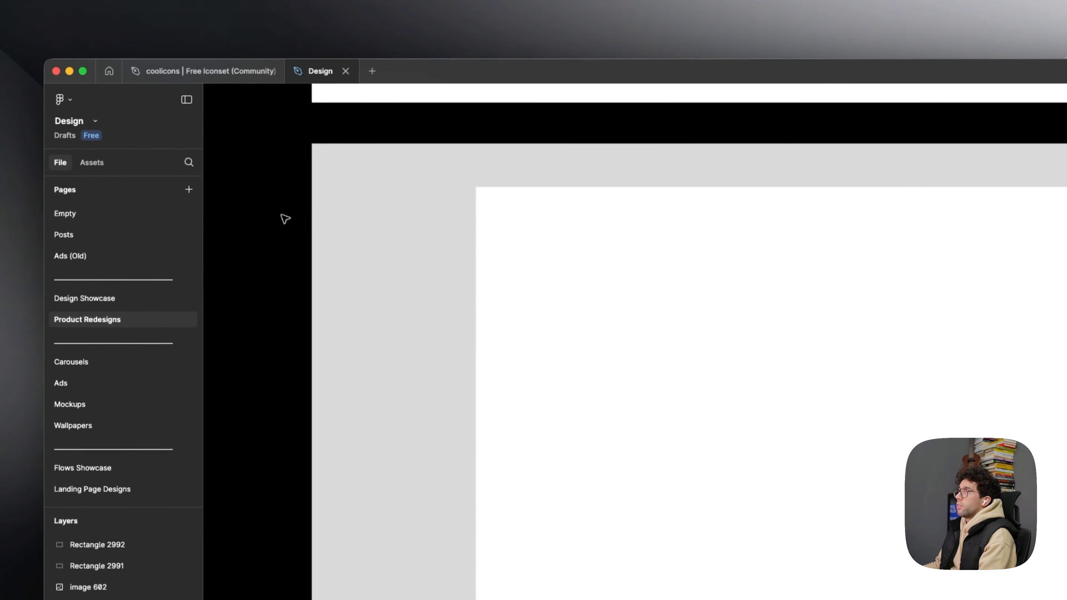
# - Remove both rectangles covering the invoices screenshot
pyautogui.click(388, 252)
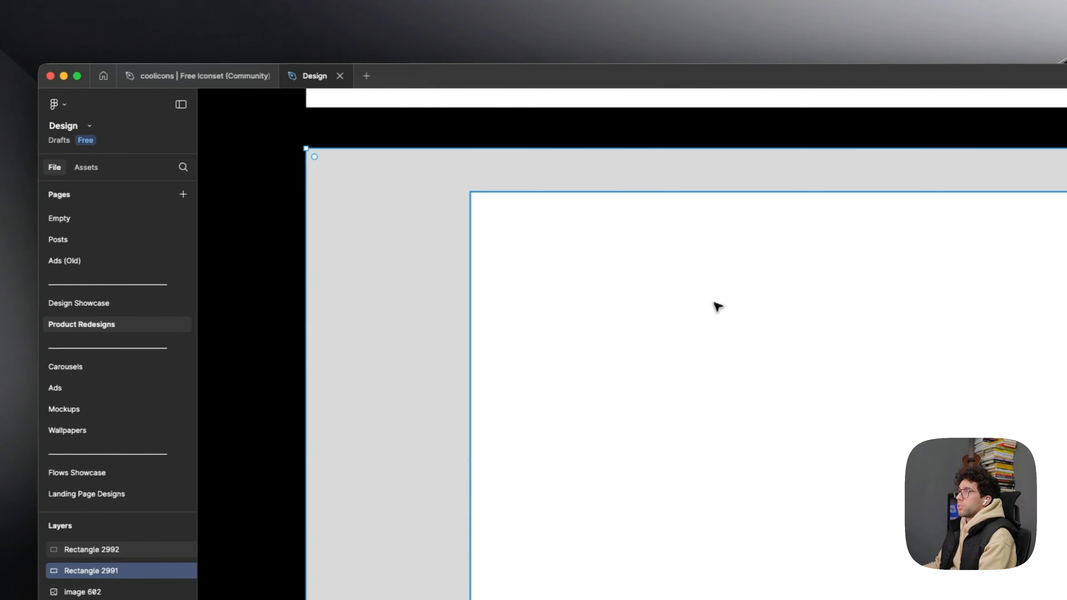
pyautogui.keyDown('shift'); pyautogui.click(717, 306); pyautogui.keyUp('shift')
pyautogui.press('Delete')
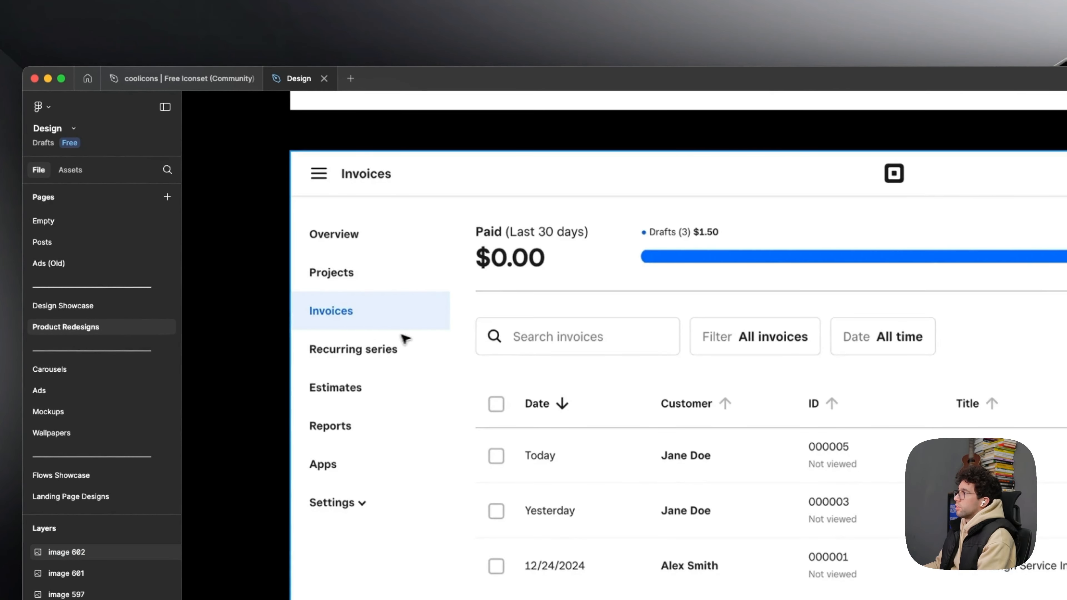
# - Draw a rectangle of about 1920 × 71 over the screenshot's header bar
pyautogui.press('r')
pyautogui.moveTo(292, 151); pyautogui.dragTo(1066, 195)
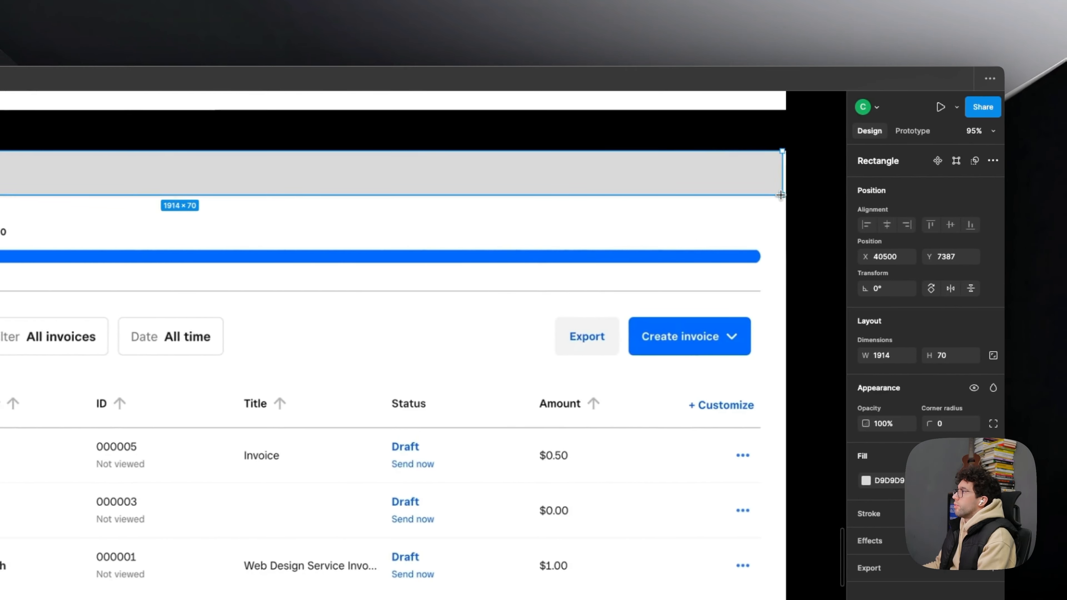
pyautogui.moveTo(780, 195); pyautogui.dragTo(784, 196)
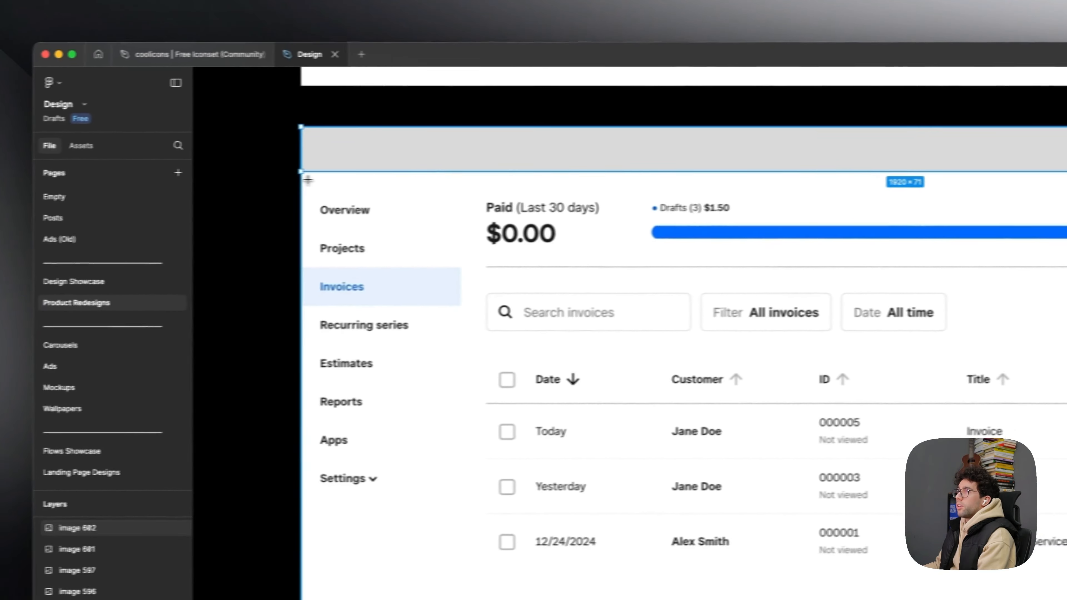
# - Draw a rectangle of about 270 × 1120 over the screenshot's sidebar, below the header rectangle
pyautogui.moveTo(299, 173); pyautogui.dragTo(468, 599)
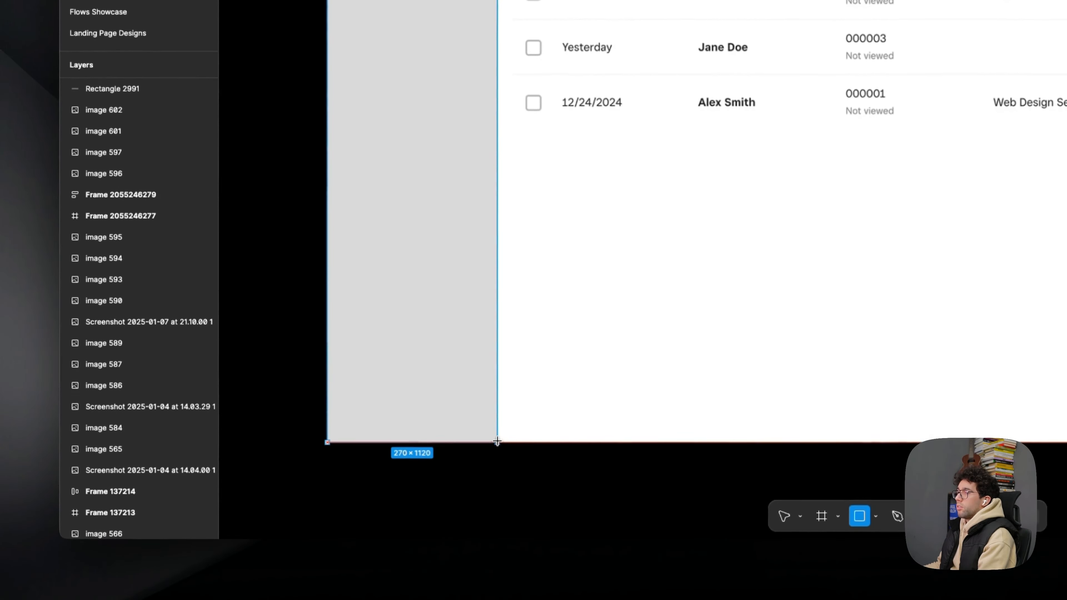
pyautogui.moveTo(497, 442); pyautogui.dragTo(497, 442)
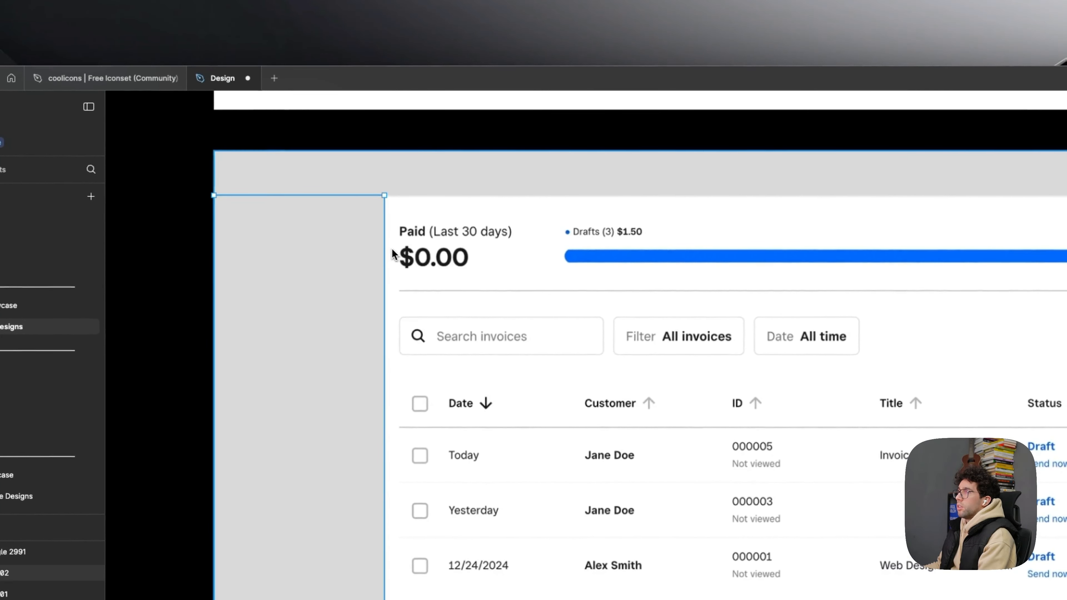
pyautogui.moveTo(384, 254)
pyautogui.mouseDown()
pyautogui.moveTo(327, 246)
pyautogui.moveTo(383, 261)
pyautogui.mouseUp()
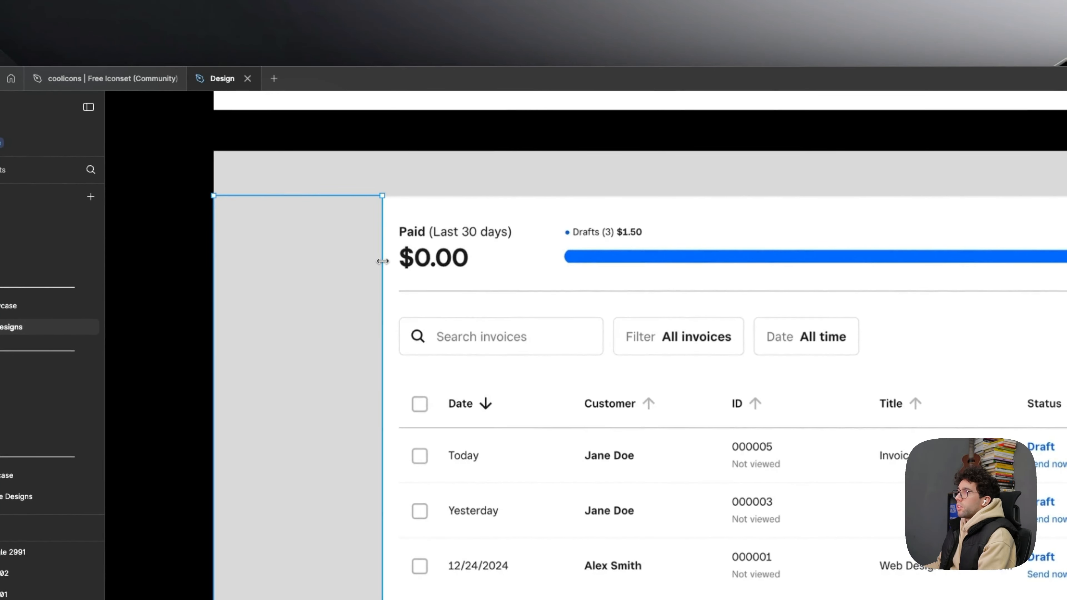
# - Duplicate the sidebar rectangle beside the original and lower both top edges to leave a small gap below the header
pyautogui.keyDown('alt'); pyautogui.moveTo(308, 289); pyautogui.dragTo(480, 279); pyautogui.keyUp('alt')
pyautogui.moveTo(433, 196); pyautogui.dragTo(433, 204)
pyautogui.click(369, 205)
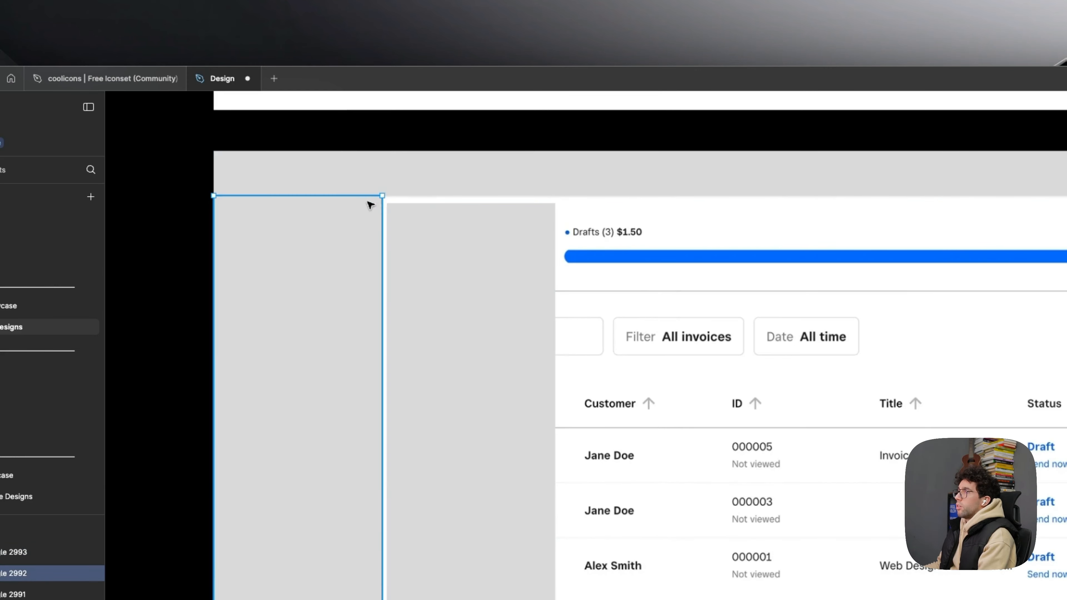
pyautogui.moveTo(362, 197); pyautogui.dragTo(362, 204)
# - Widen the duplicated rectangle across the screenshot's content area and remove it again
pyautogui.click(448, 223)
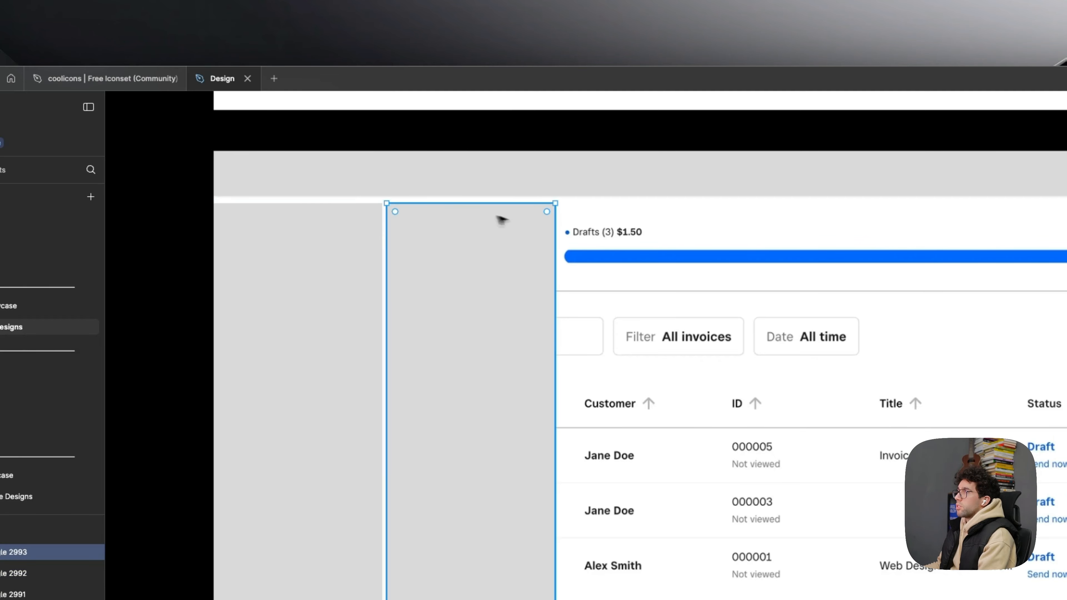
pyautogui.moveTo(556, 231); pyautogui.dragTo(794, 319)
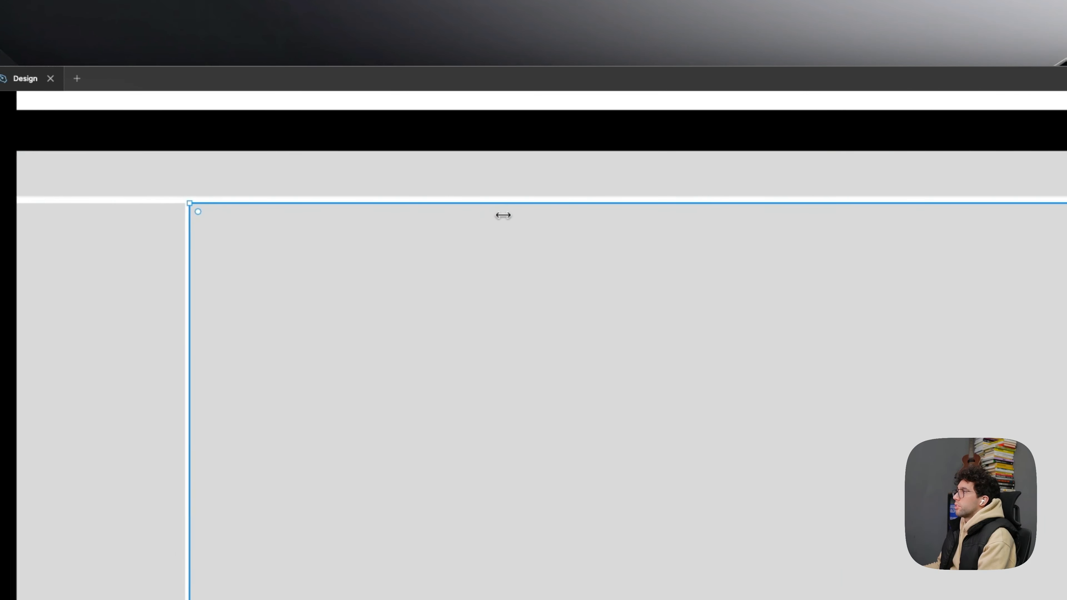
pyautogui.hotkey('ctrl', 'v')
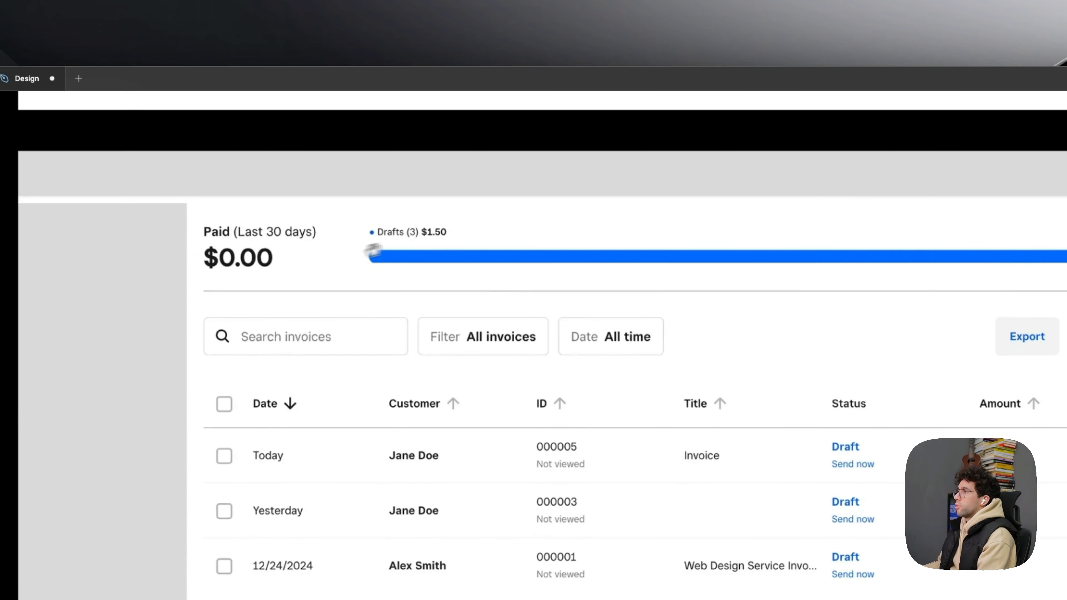
pyautogui.hscroll(2, 373, 251)
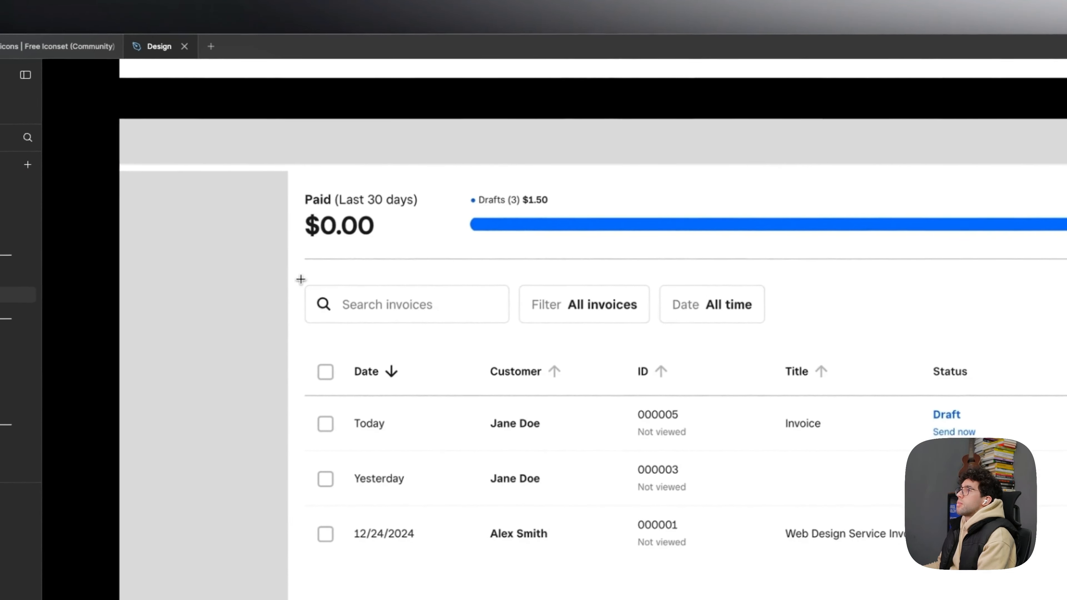
# - Draw a rectangle of about 1600 × 104 over the search and filter row and set its opacity to 20%
pyautogui.moveTo(301, 279); pyautogui.dragTo(1066, 337)
pyautogui.moveTo(779, 321); pyautogui.dragTo(778, 320)
pyautogui.press('2')
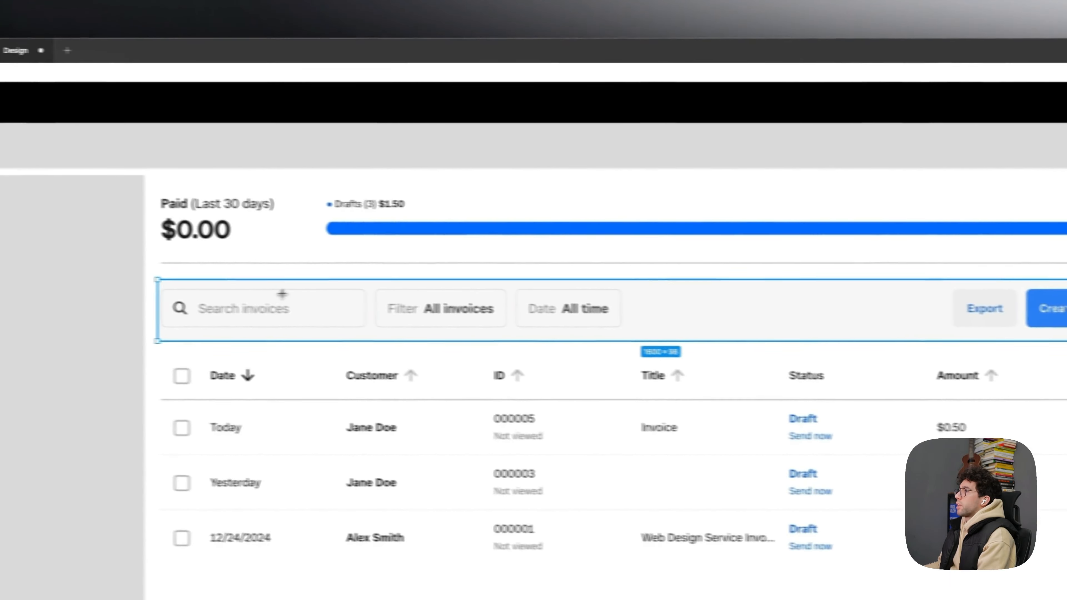
pyautogui.moveTo(326, 283); pyautogui.dragTo(331, 278)
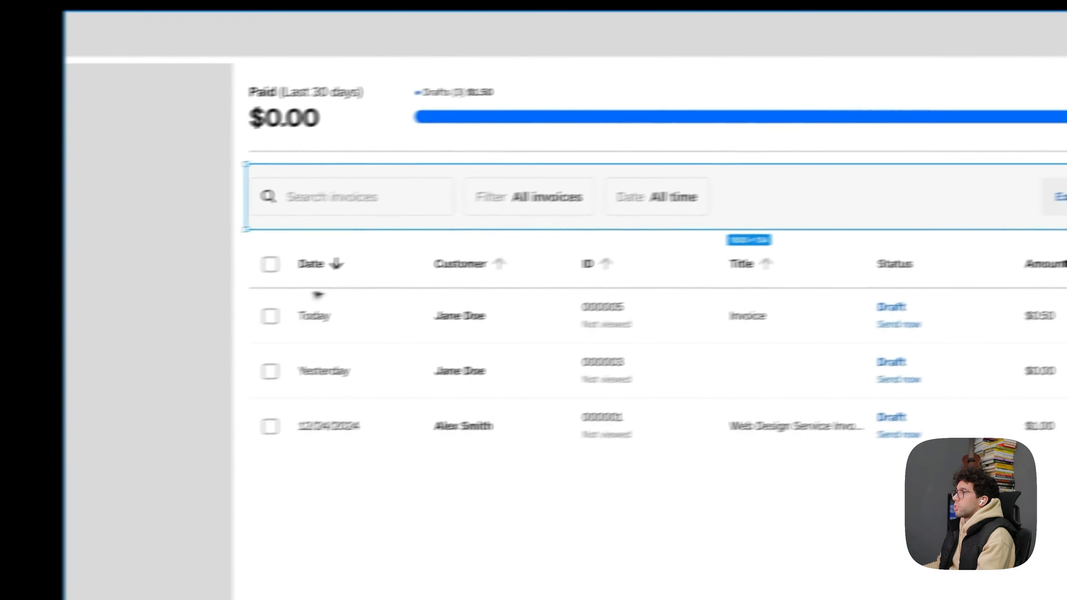
pyautogui.click(311, 294)
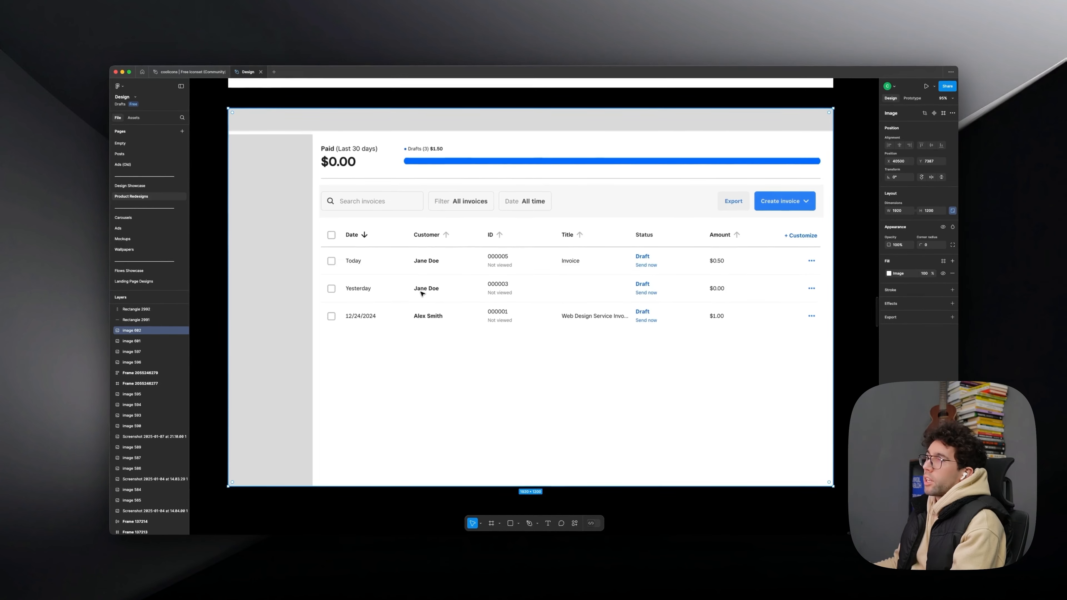
pyautogui.scroll(1, 422, 293)
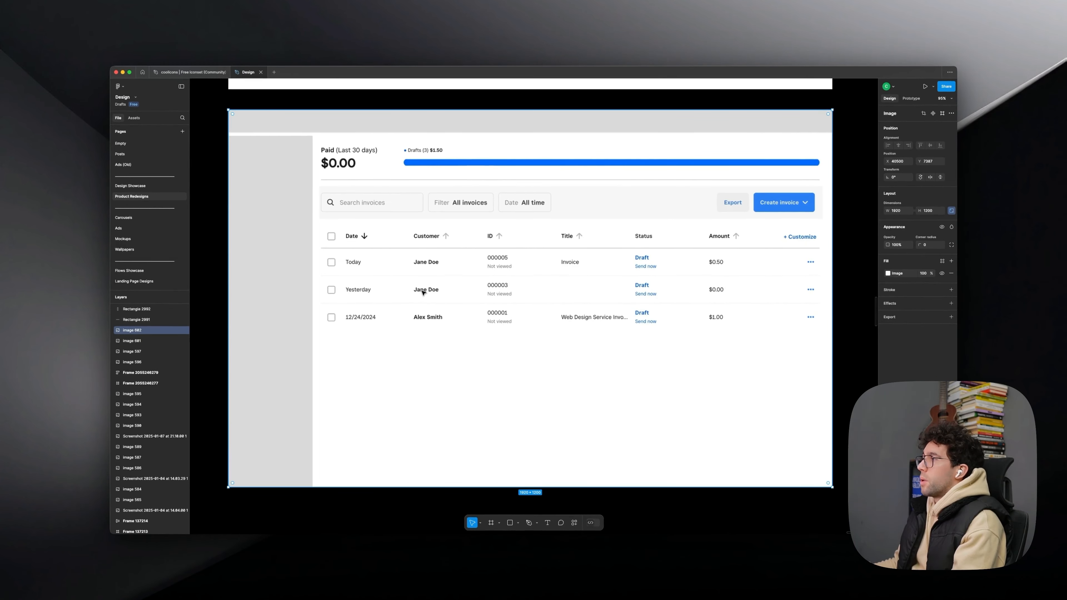
pyautogui.click(372, 210)
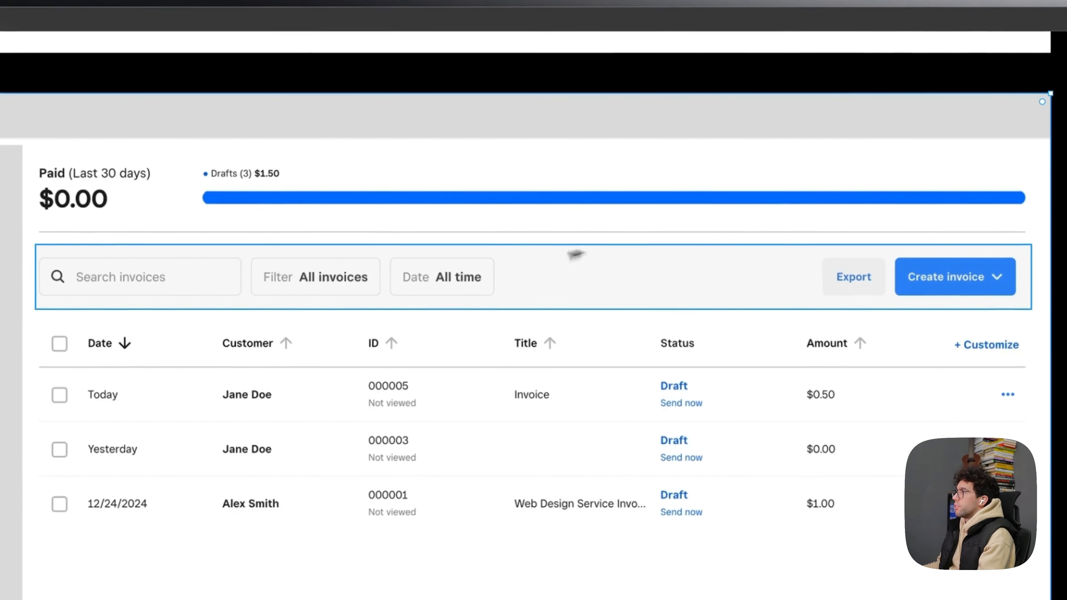
pyautogui.click(549, 272)
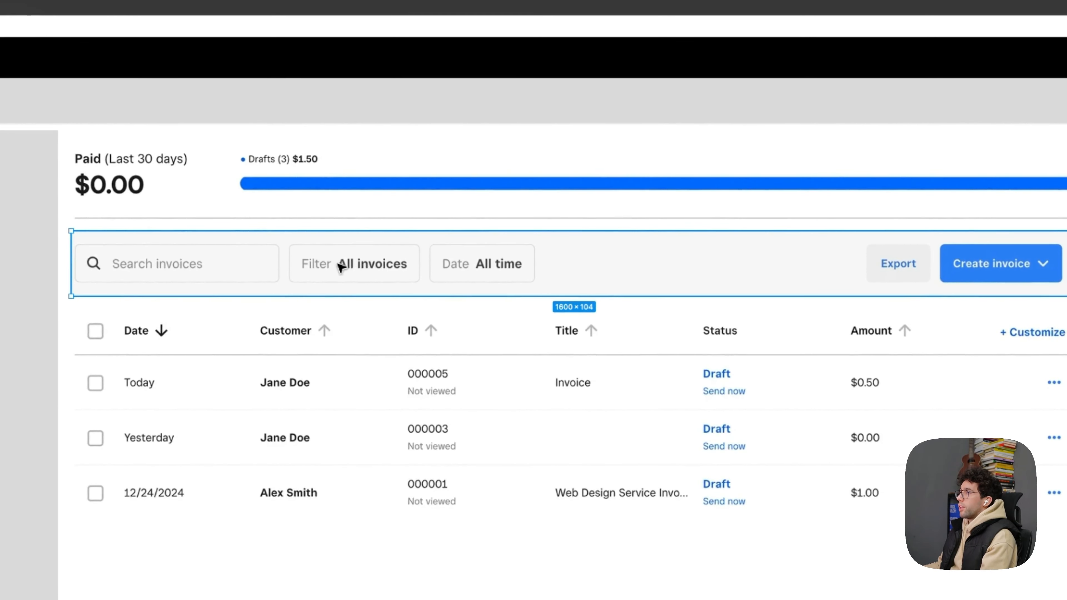
pyautogui.click(739, 332)
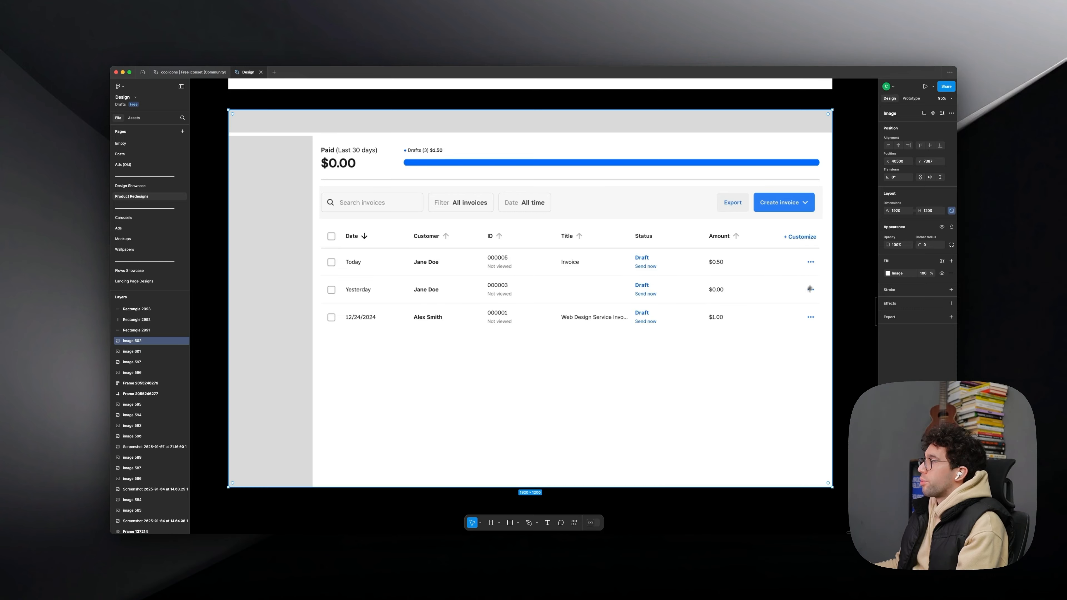
# - Draw a small rectangle of about 69 × 30 beside the first invoice row's three-dot menu and delete it again
pyautogui.press('r')
pyautogui.moveTo(782, 257); pyautogui.dragTo(803, 266)
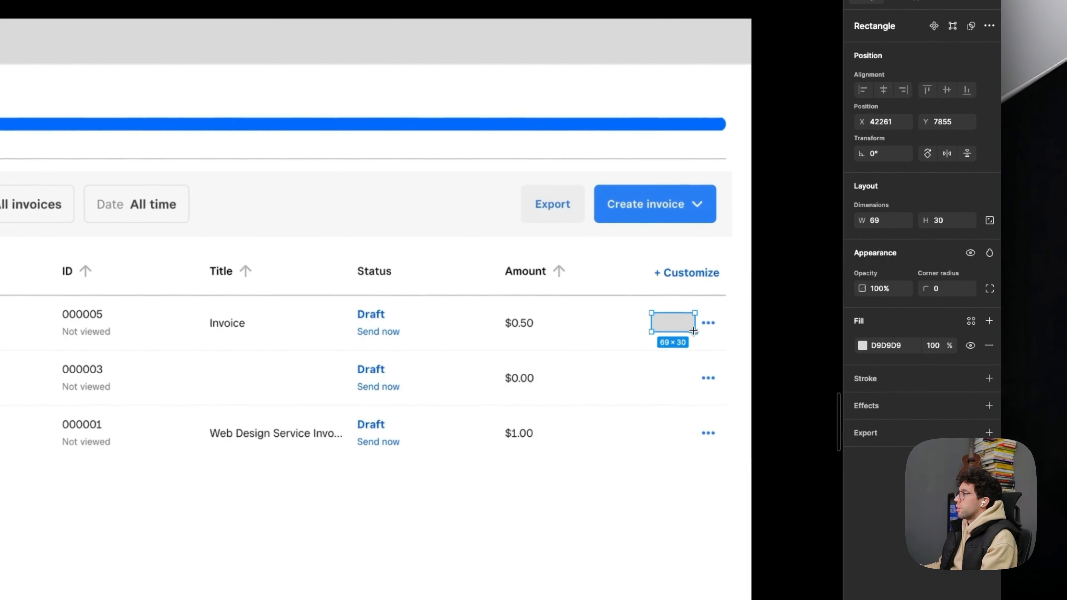
pyautogui.click(680, 357)
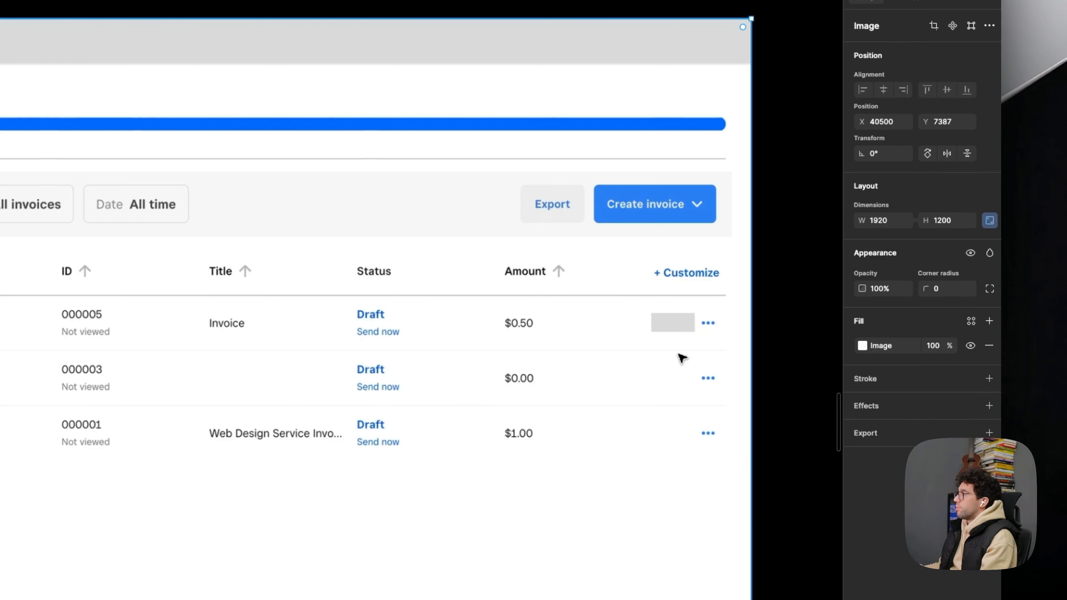
pyautogui.click(685, 330)
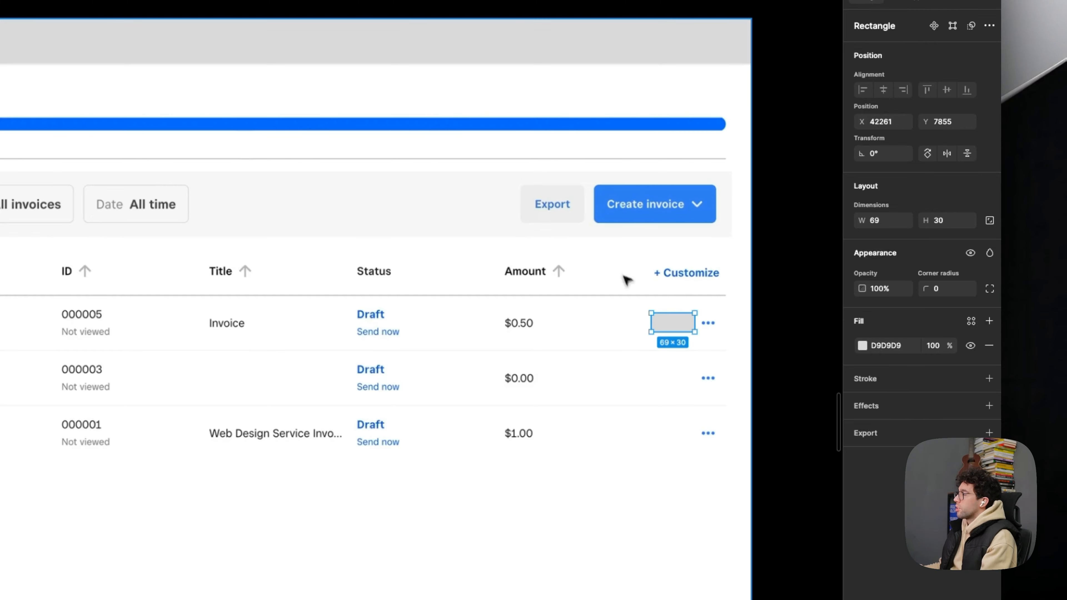
pyautogui.press('Delete')
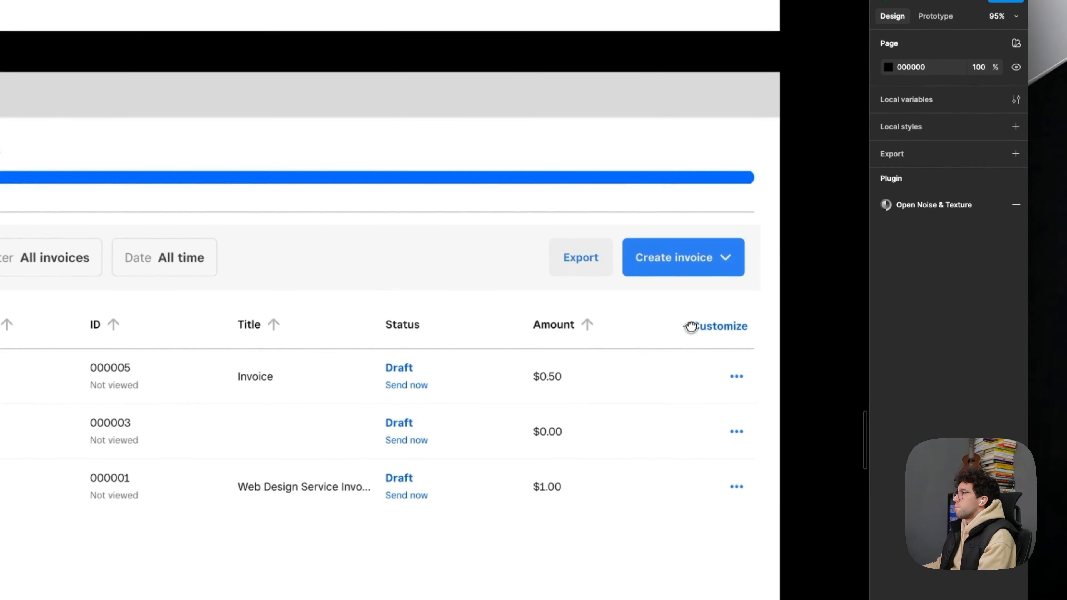
# - Draw a rectangle across the Paid summary and blue progress bar, above the search row, and set its opacity to 20%
pyautogui.moveTo(691, 327); pyautogui.dragTo(720, 331)
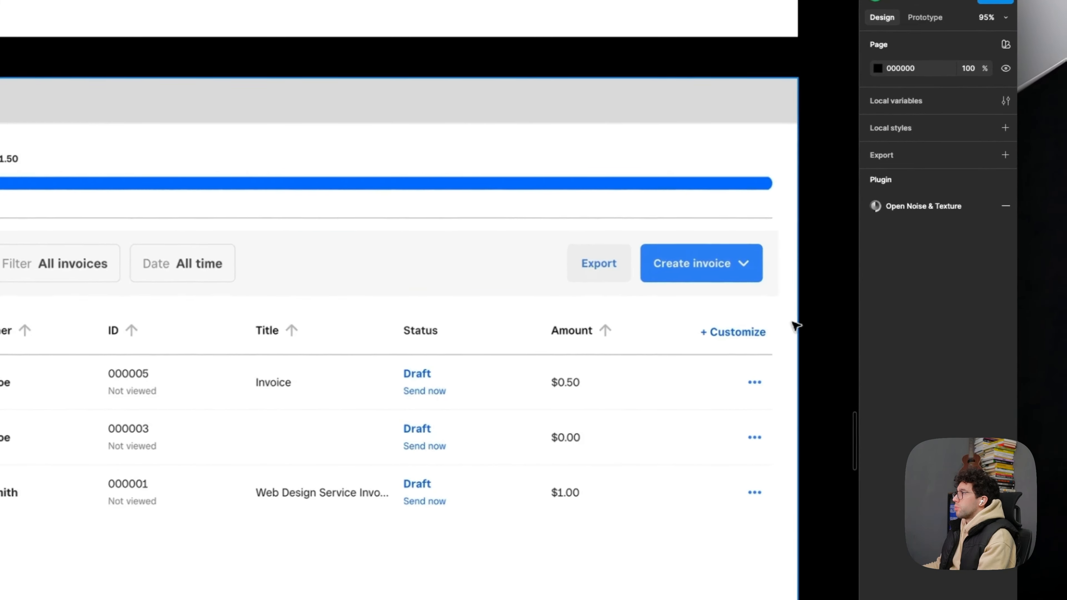
pyautogui.click(107, 256)
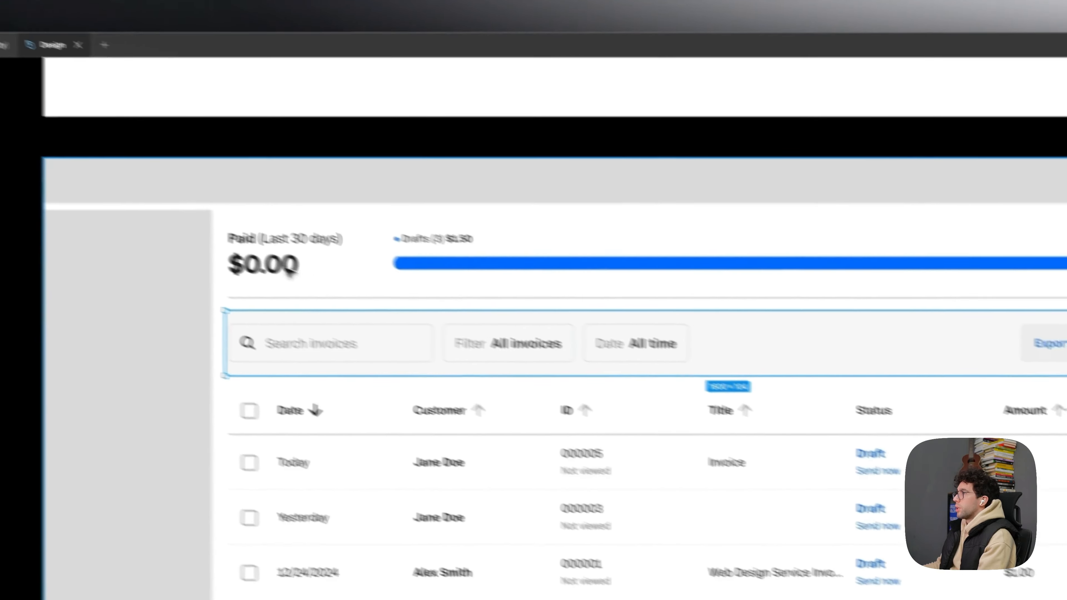
pyautogui.click(213, 222)
pyautogui.press('r')
pyautogui.moveTo(194, 208); pyautogui.dragTo(1038, 252)
pyautogui.moveTo(917, 298); pyautogui.dragTo(1010, 332)
pyautogui.press('2')
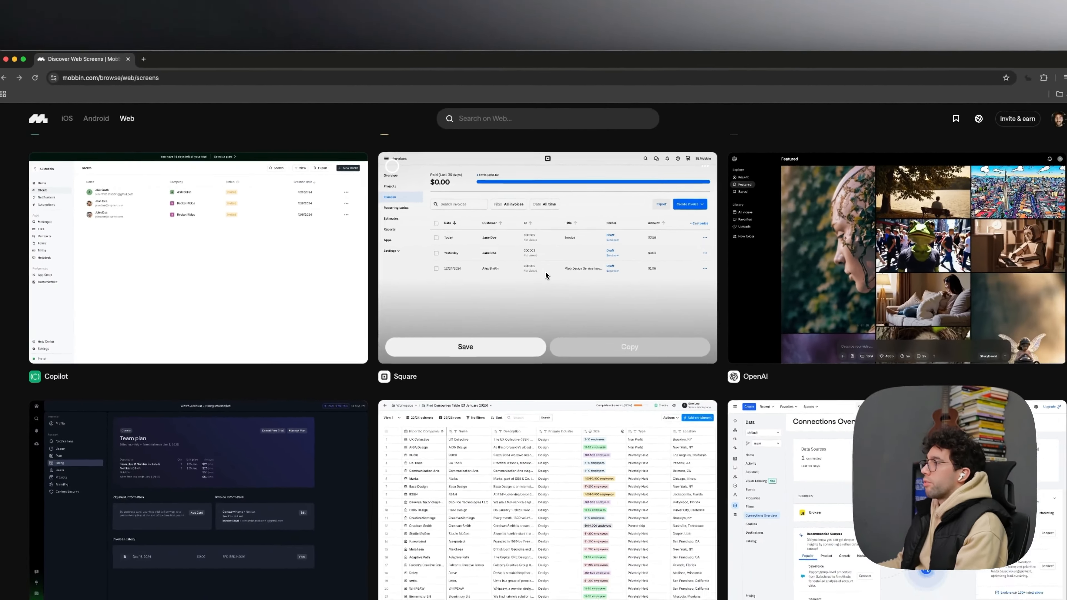
# - Switch to Mobbin in the browser and look through its gallery of web screens
pyautogui.scroll(-15, 545, 272)
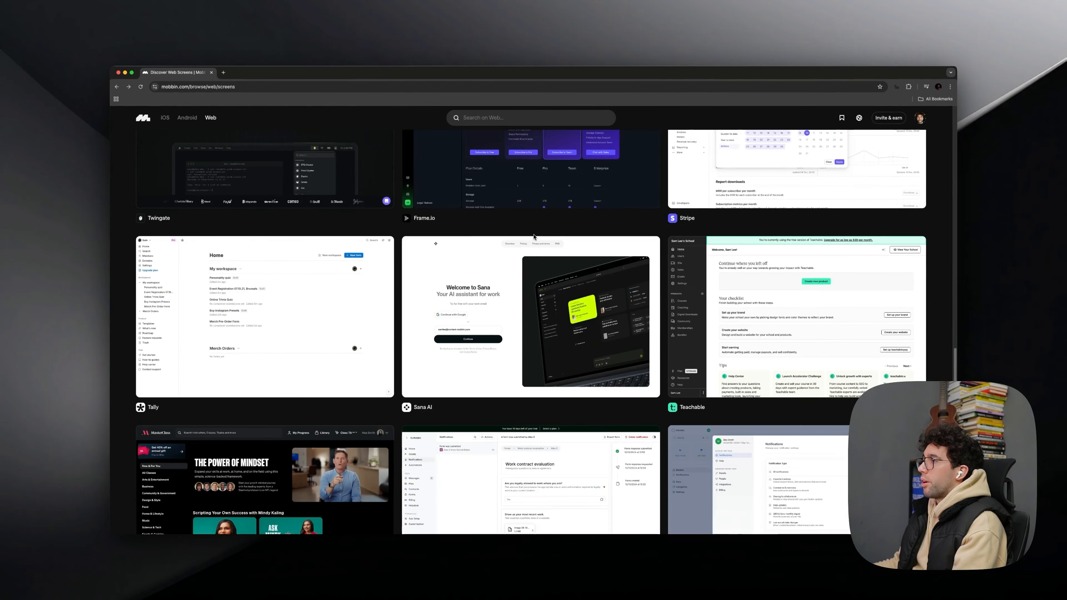
pyautogui.scroll(-5, 534, 237)
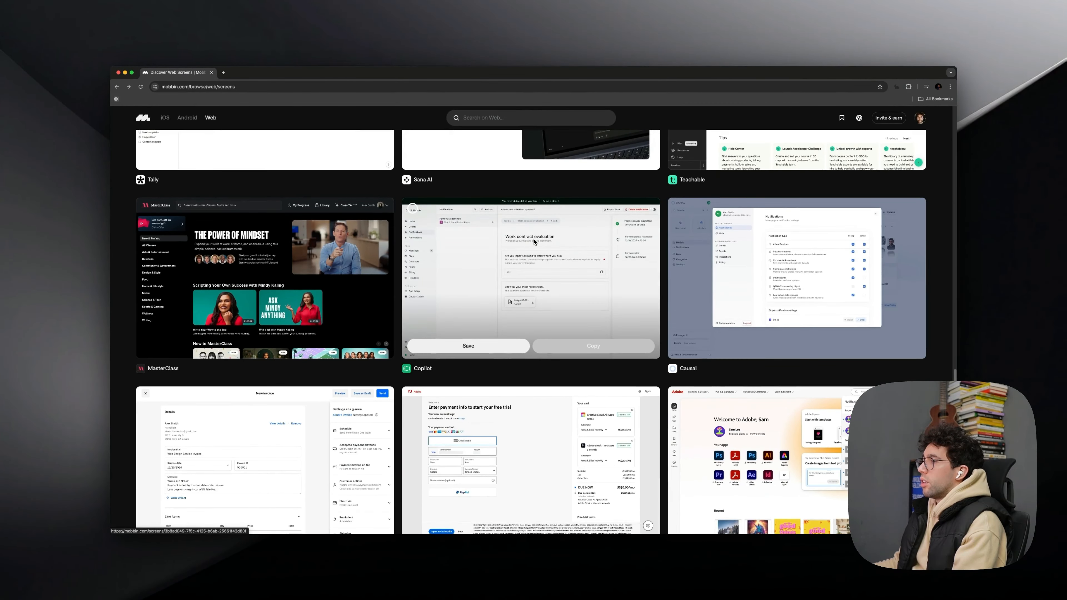
pyautogui.scroll(20, 535, 242)
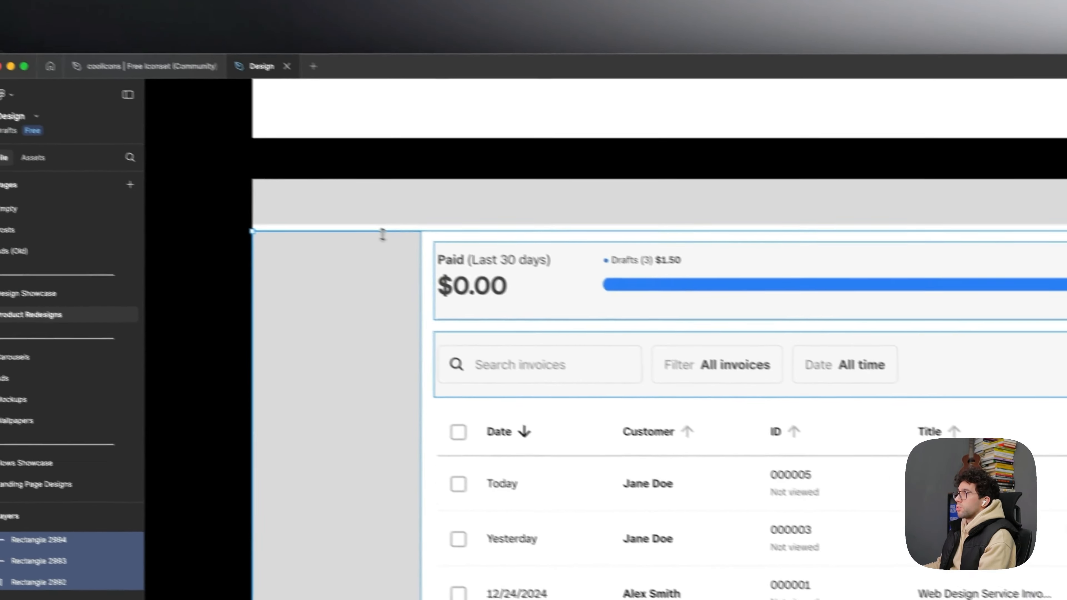
# - Switch back to Figma and delete all the layout rectangles covering the Invoices screenshot
pyautogui.press('Delete')
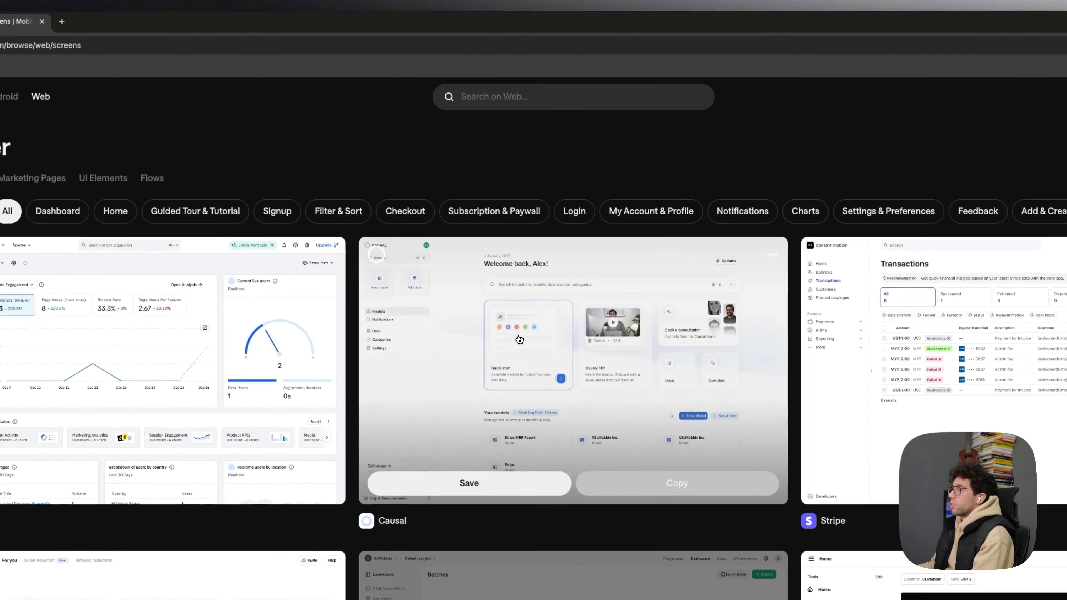
# - In Mobbin, view and close the Causal home screen, search for "filter" and open the Filtering & Sorting flows
pyautogui.click(546, 345)
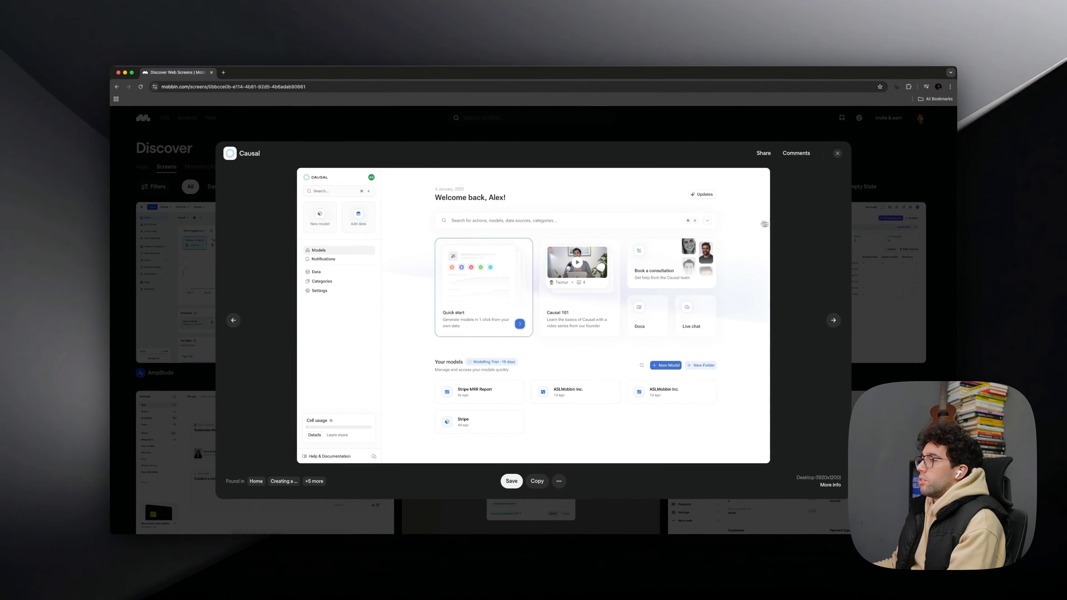
pyautogui.click(860, 205)
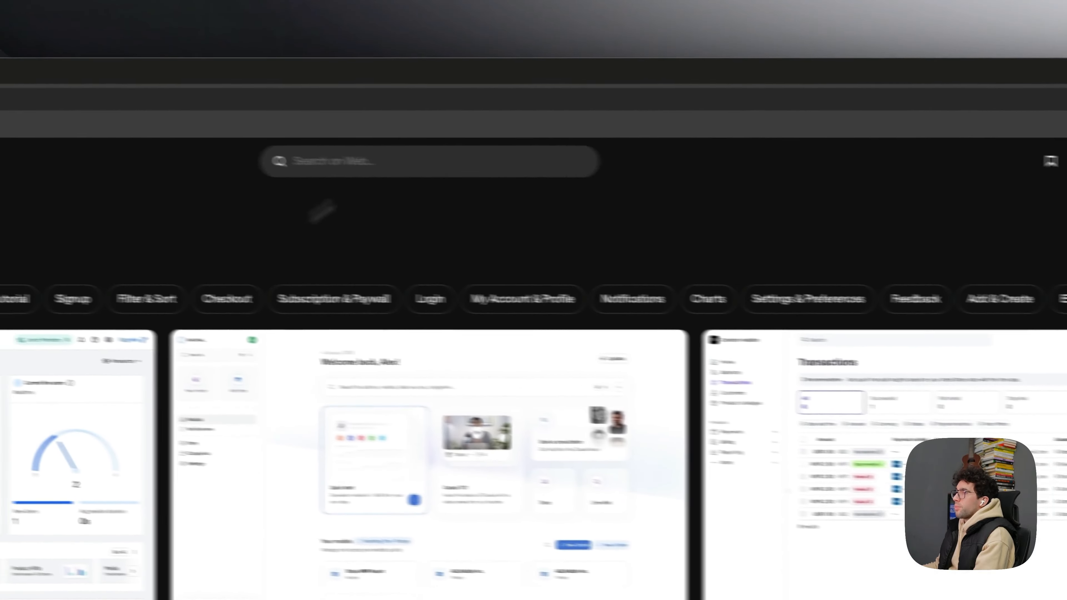
pyautogui.click(127, 137)
pyautogui.write('filter')
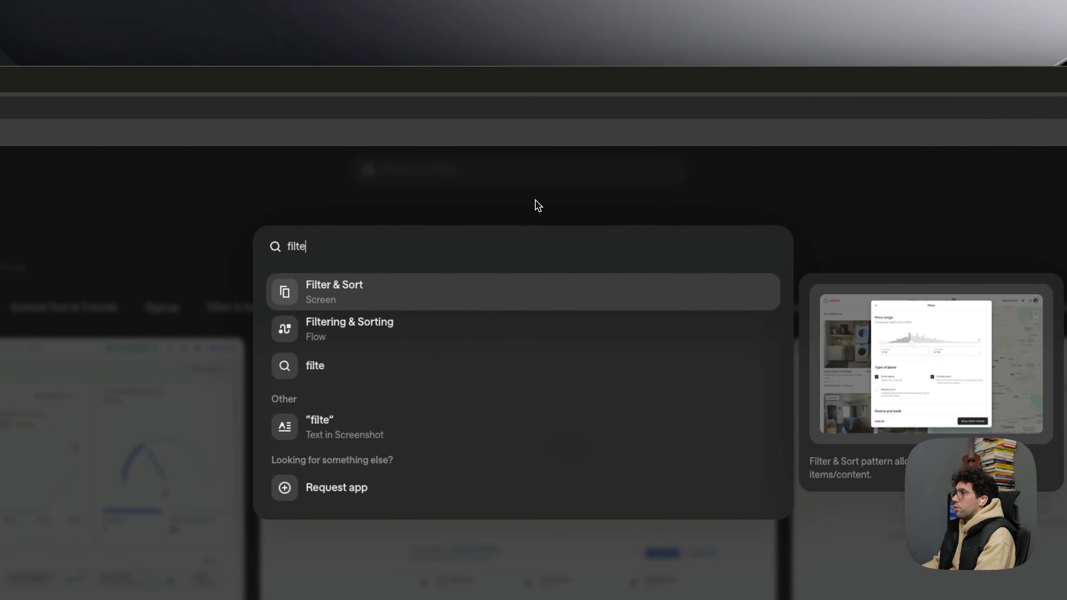
pyautogui.click(409, 324)
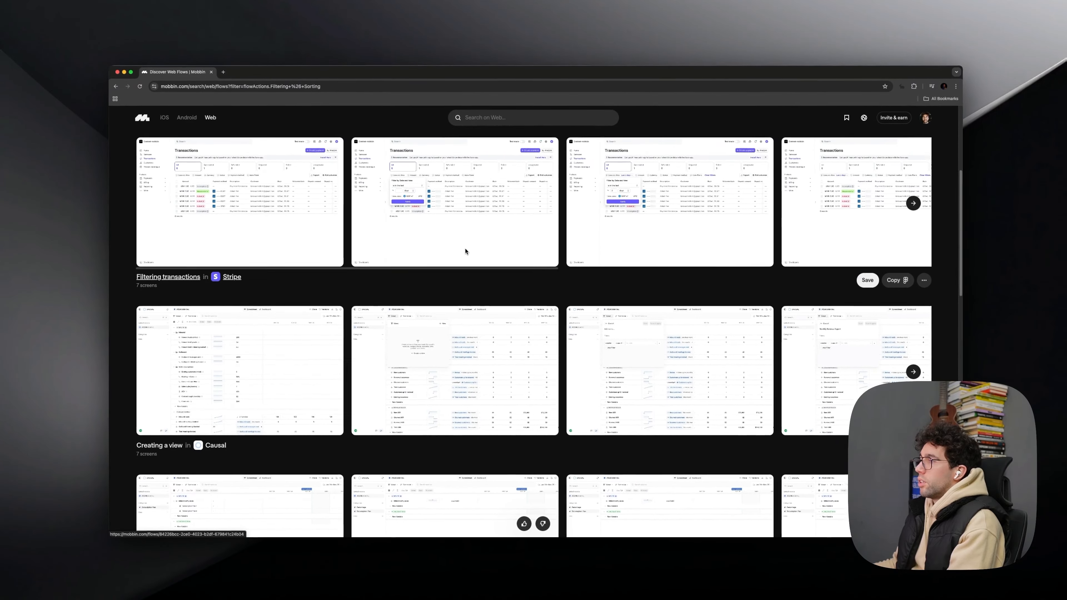
# - Look through the Filtering & Sorting flows and open Square's "Filtering invoices" flow at the filter dropdown screen
pyautogui.scroll(-6, 465, 251)
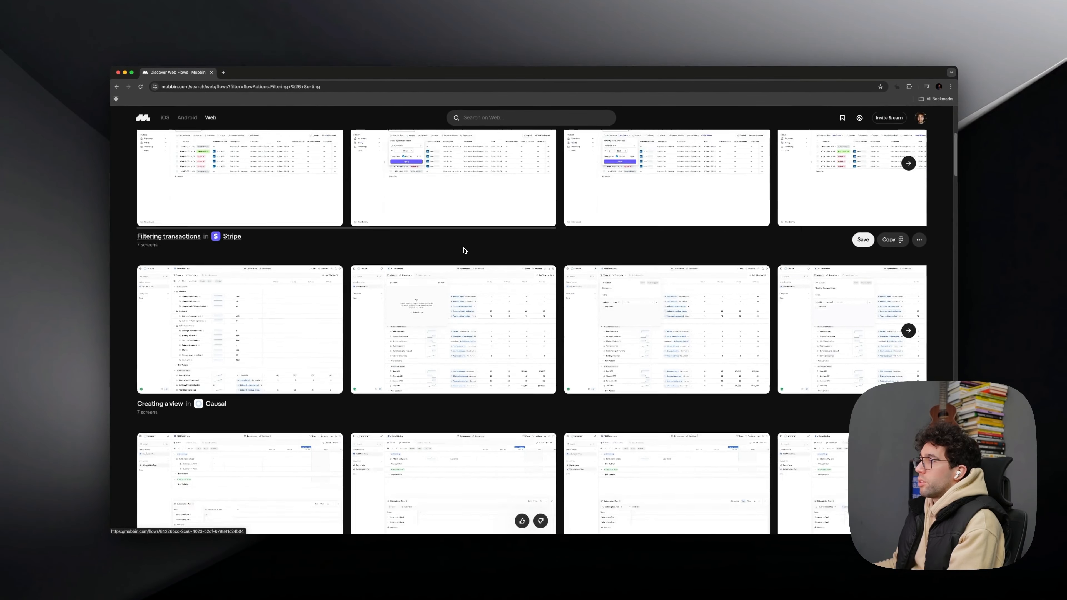
pyautogui.scroll(-6, 464, 250)
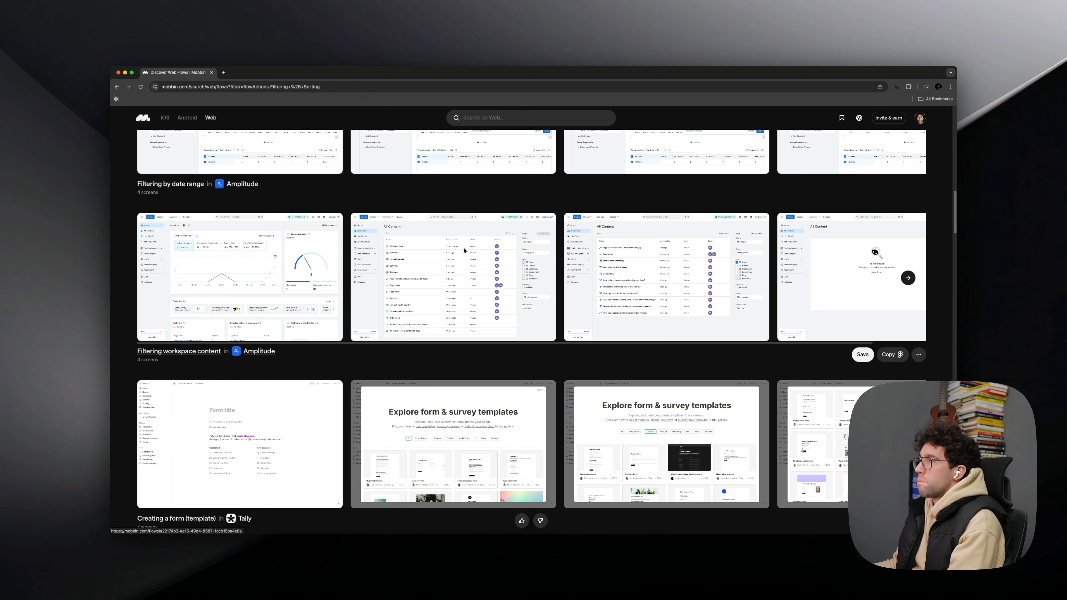
pyautogui.scroll(-4, 465, 250)
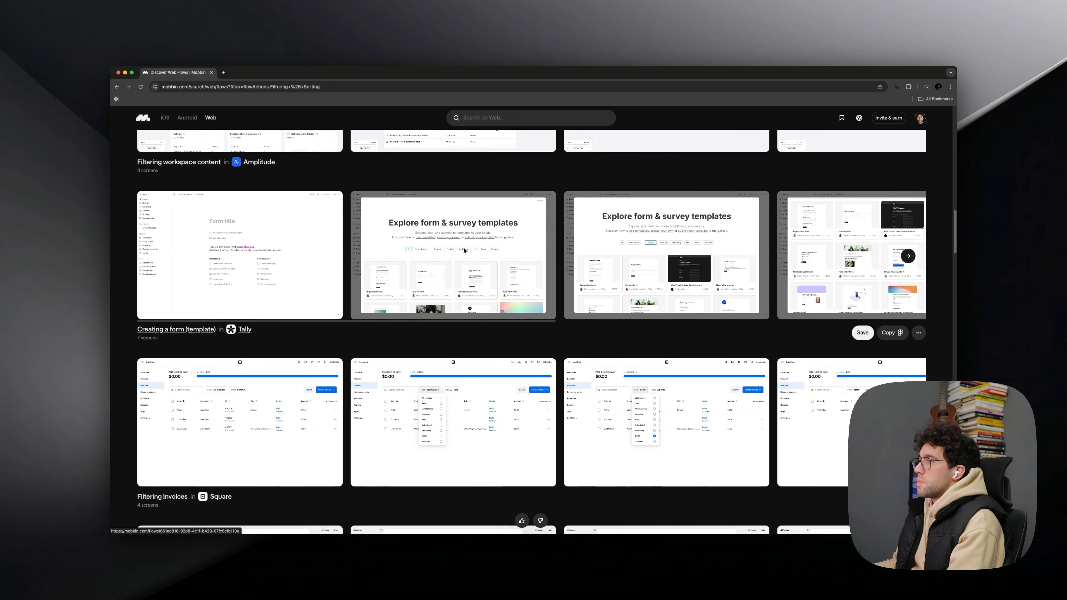
pyautogui.hscroll(5, 465, 251)
pyautogui.hscroll(-5, 463, 249)
pyautogui.scroll(-2, 464, 251)
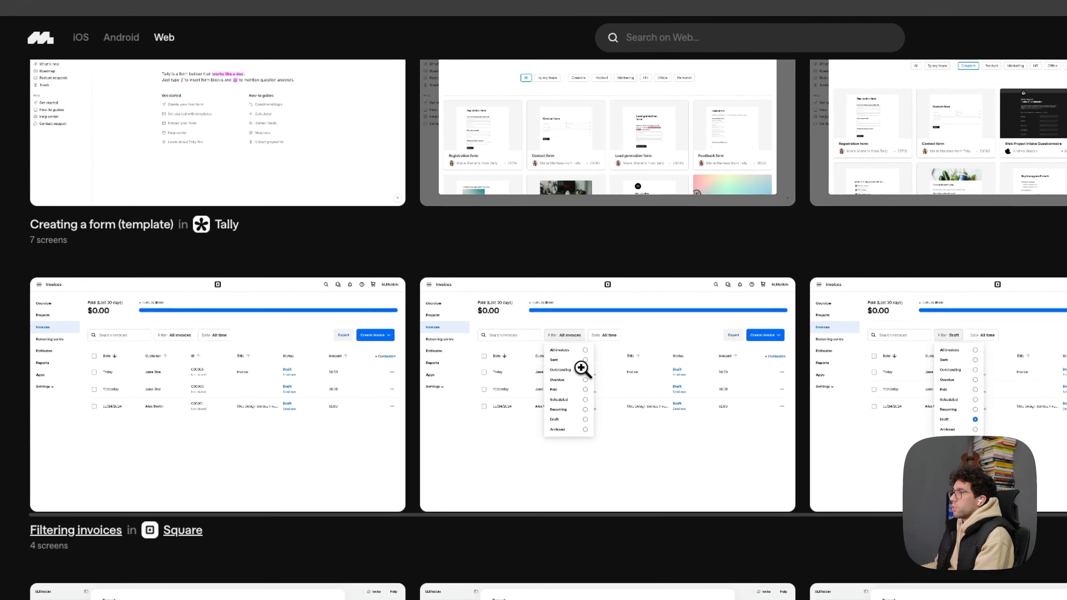
pyautogui.click(582, 368)
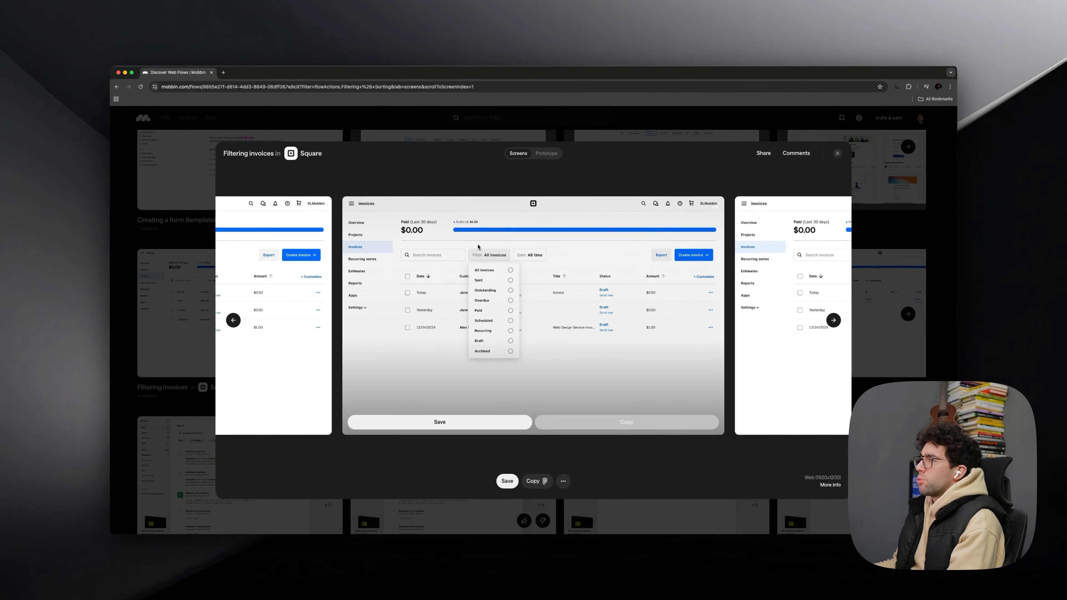
# - Examine how the invoice filter dropdown behaves across the Square flow's screens and close the flow
pyautogui.press('Right')
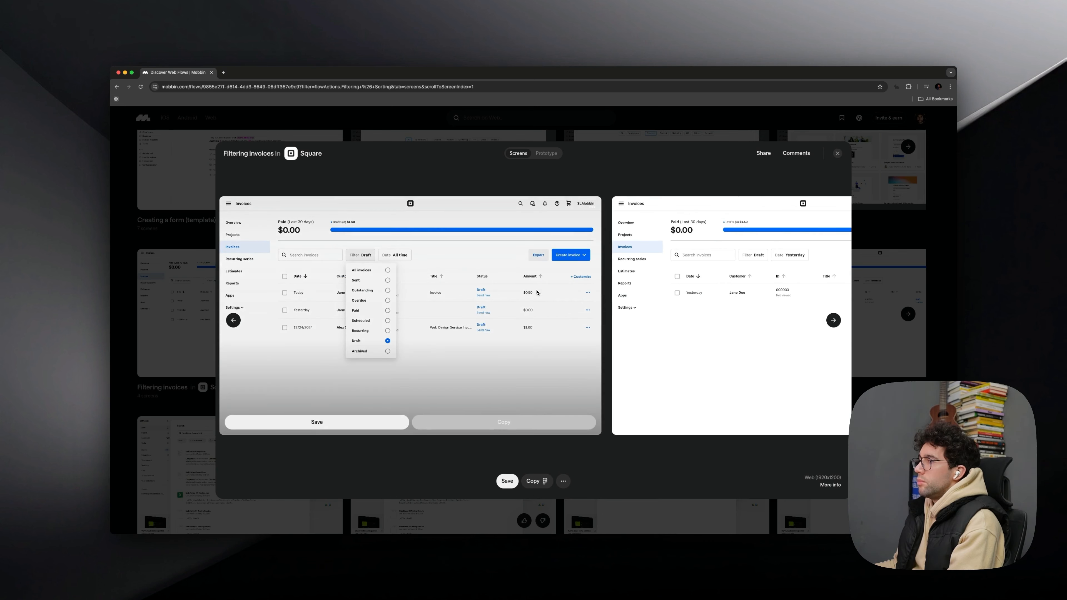
pyautogui.hscroll(-10, 537, 292)
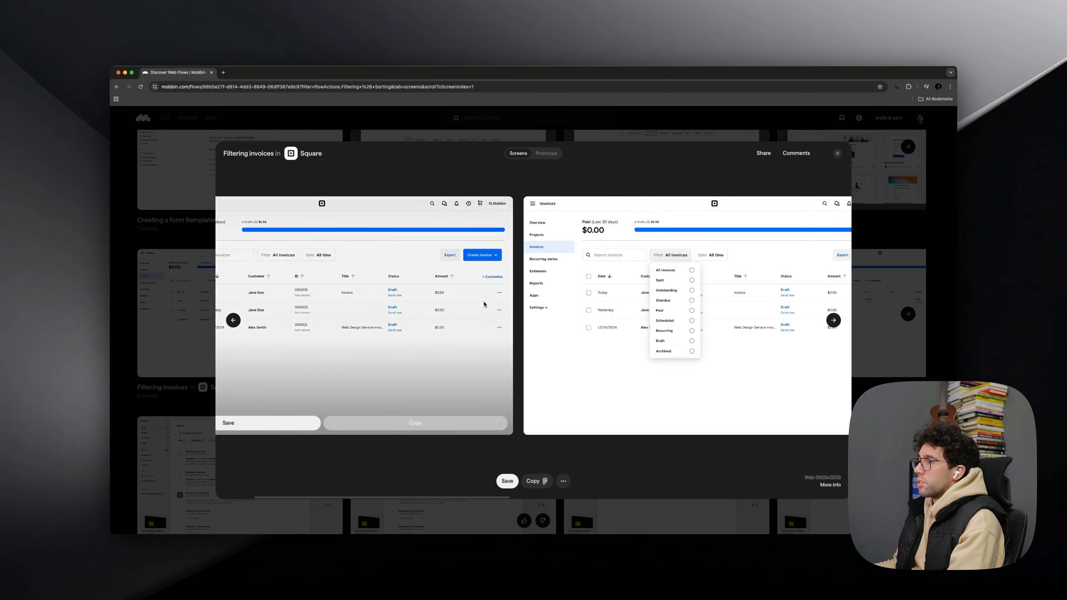
pyautogui.hscroll(-3, 588, 303)
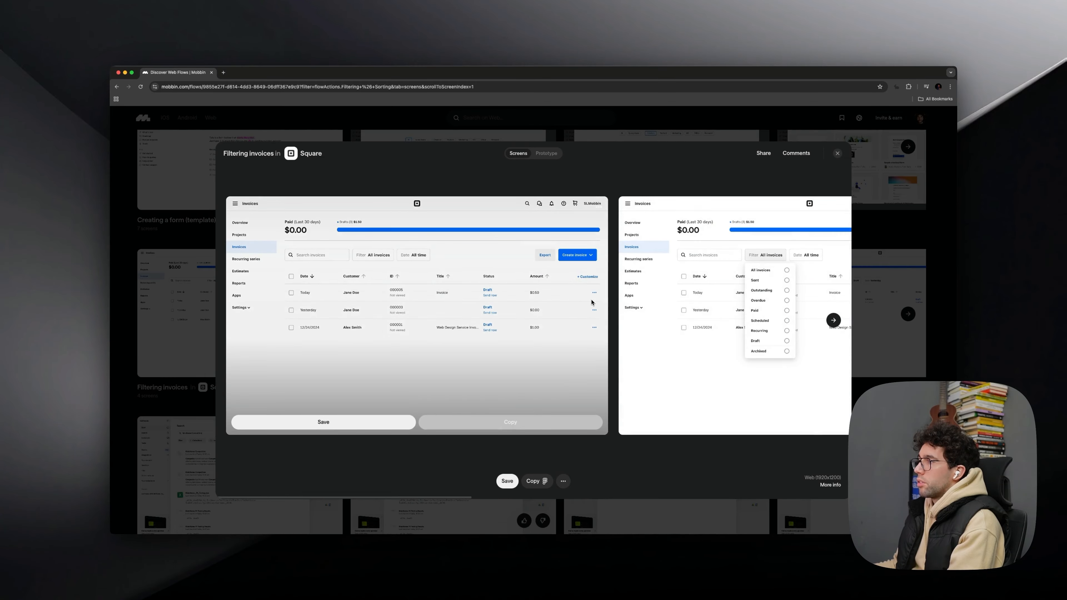
pyautogui.hscroll(15, 591, 302)
pyautogui.click(861, 248)
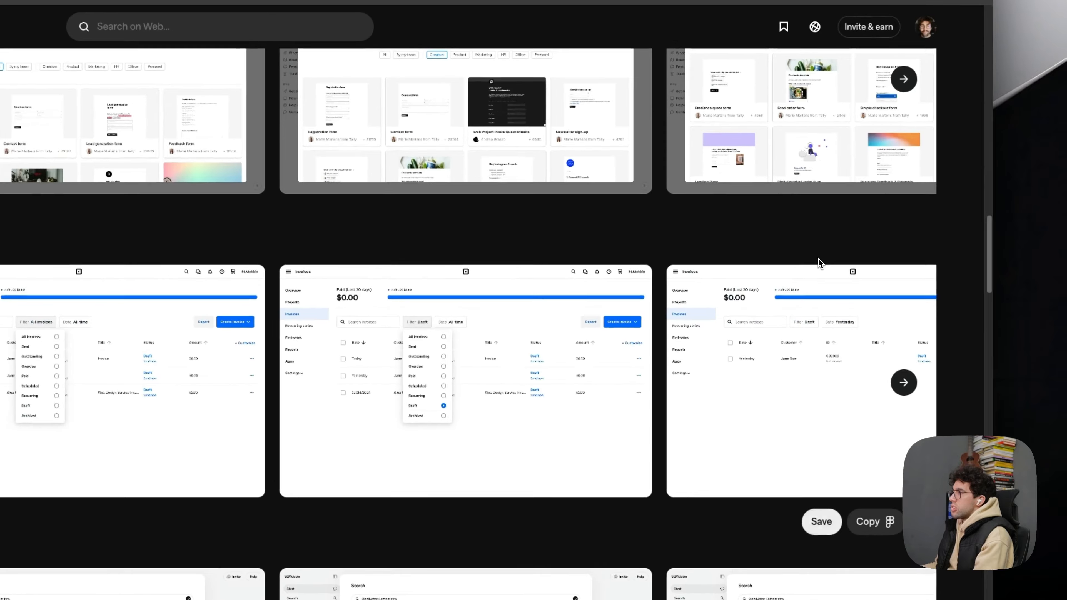
# - Open Sana AI's "Filtering sources" flow and examine how its search filters work across the screens
pyautogui.scroll(-5, 313, 337)
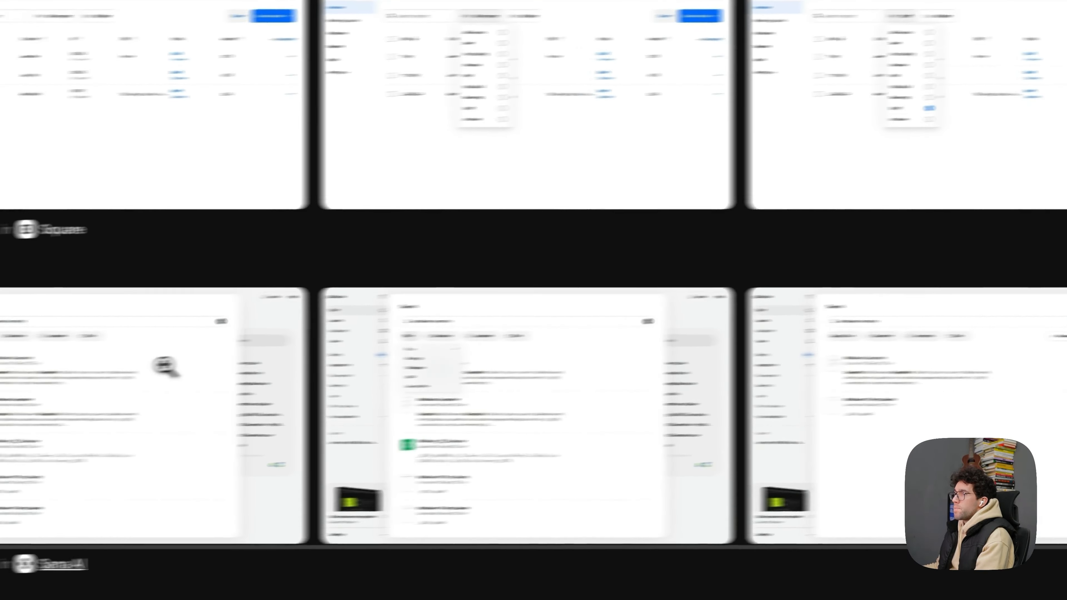
pyautogui.click(173, 371)
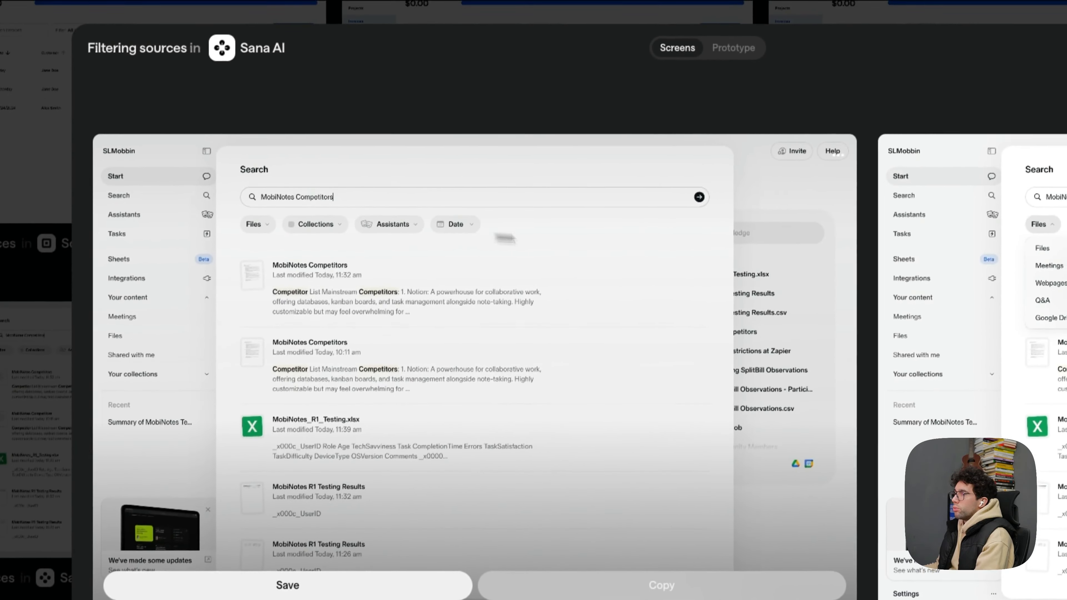
pyautogui.hscroll(5, 715, 261)
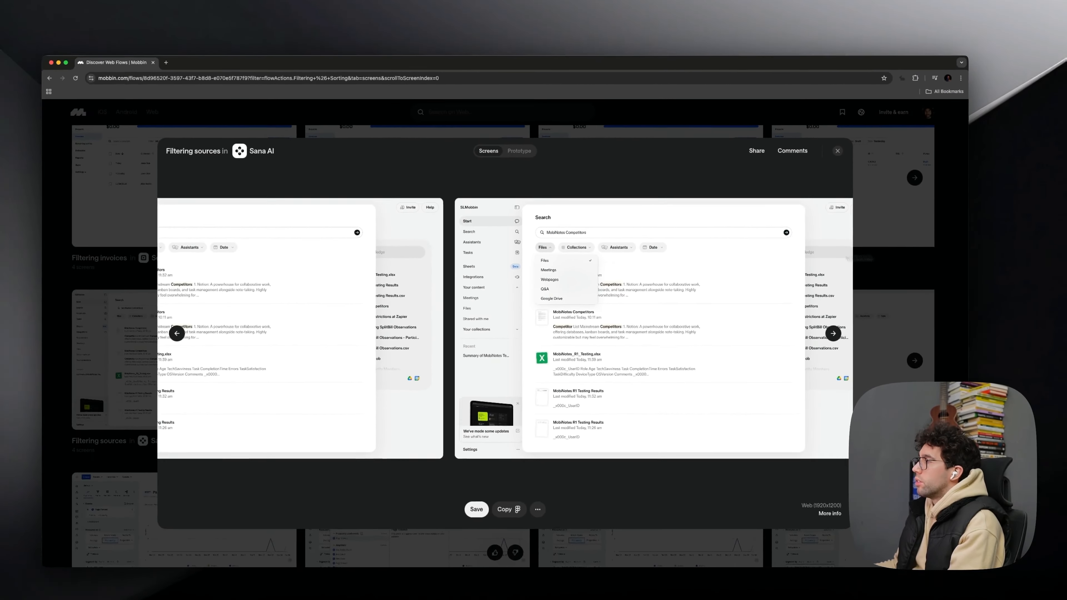
pyautogui.hscroll(10, 672, 309)
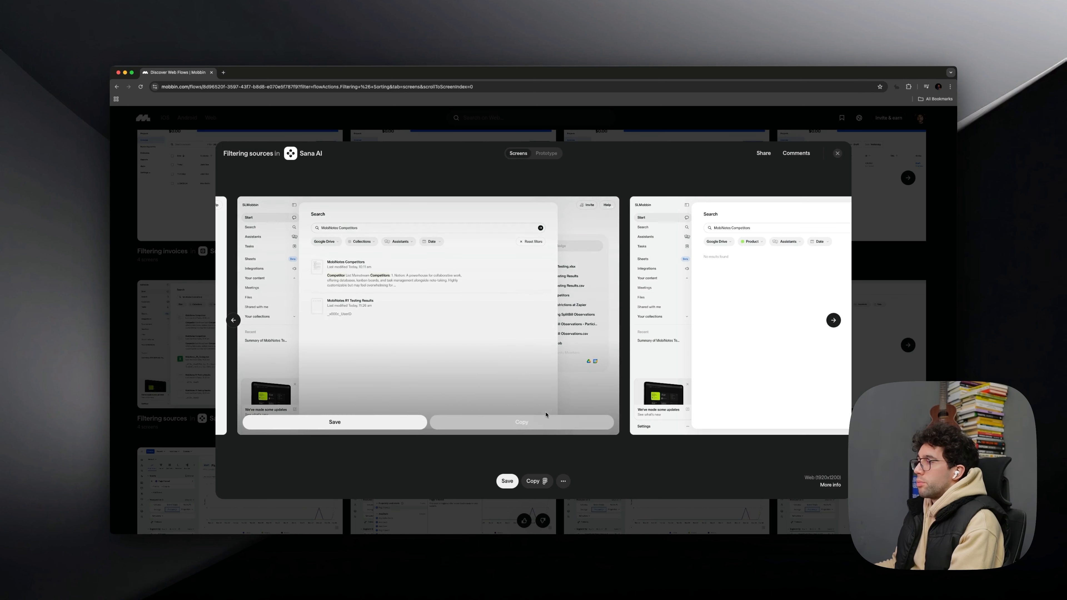
pyautogui.hscroll(3, 684, 310)
pyautogui.hscroll(5, 685, 310)
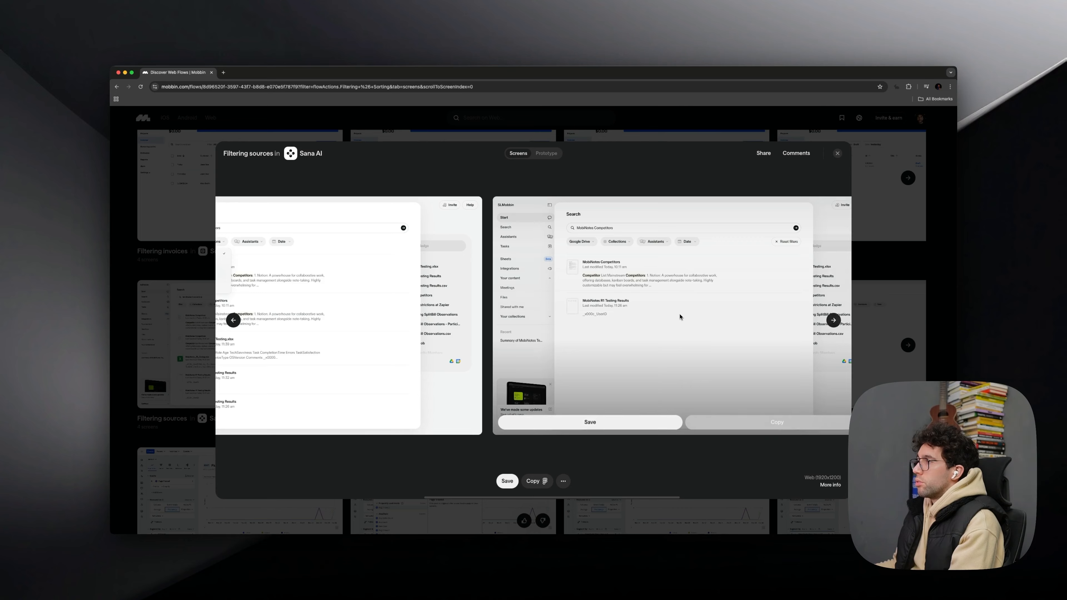
# - View the remaining filter screens of Sana AI's "Filtering sources" flow
pyautogui.hscroll(10, 681, 316)
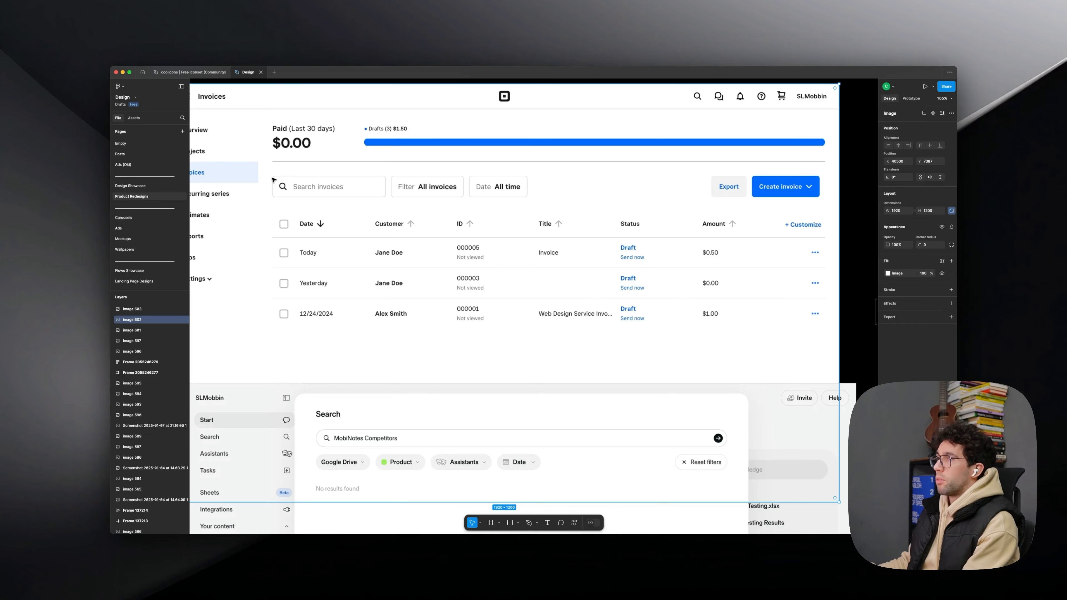
# - Try a 60 × 60 placeholder square over the search icon of the Invoices screen and remove it
pyautogui.press('r')
pyautogui.moveTo(274, 175); pyautogui.dragTo(295, 189)
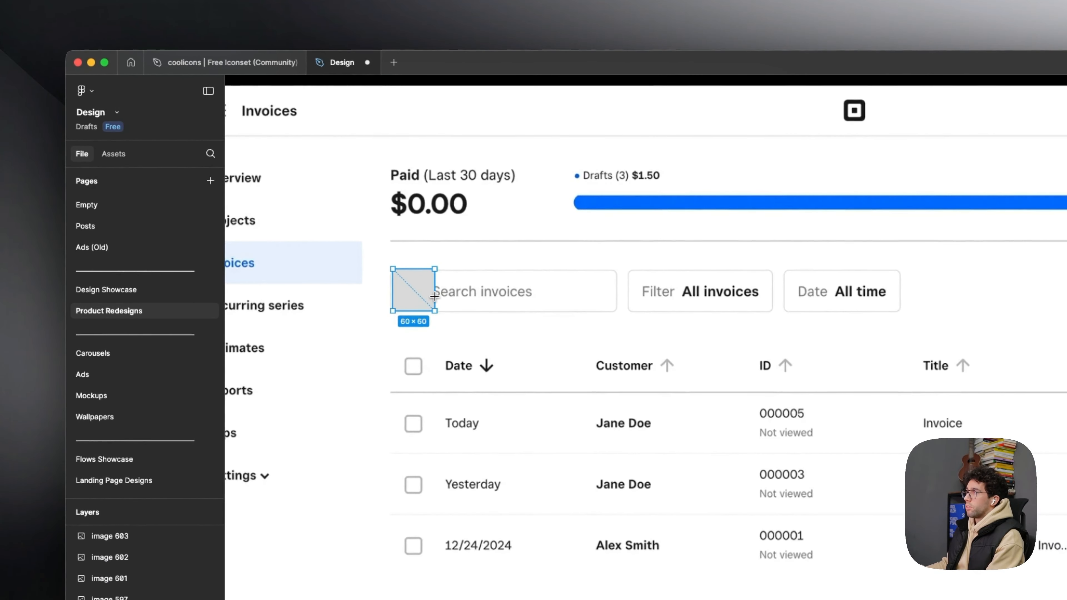
pyautogui.moveTo(434, 296); pyautogui.dragTo(434, 297)
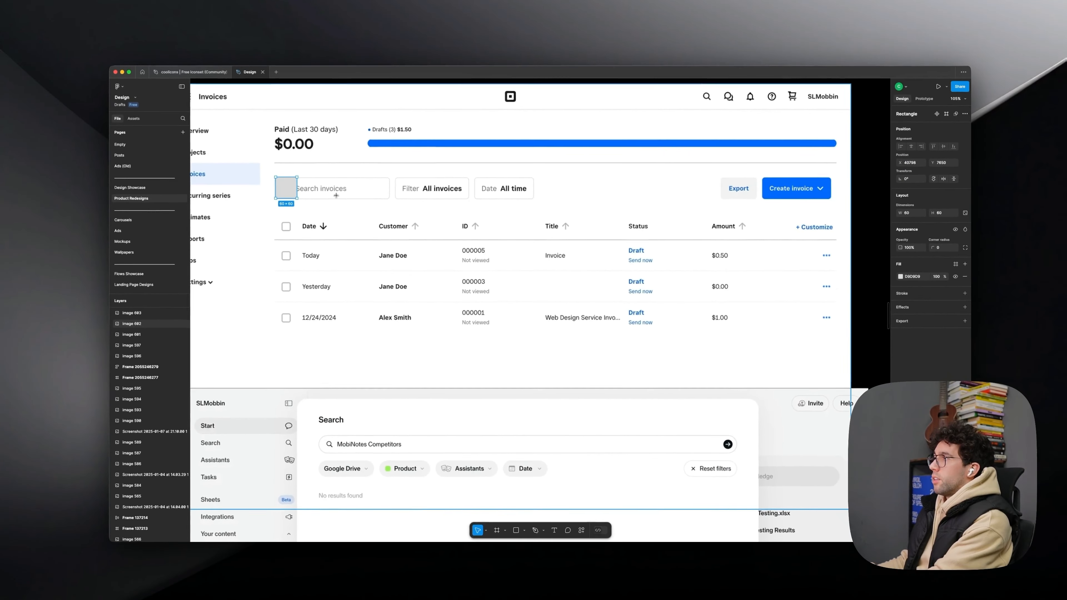
pyautogui.press('Delete')
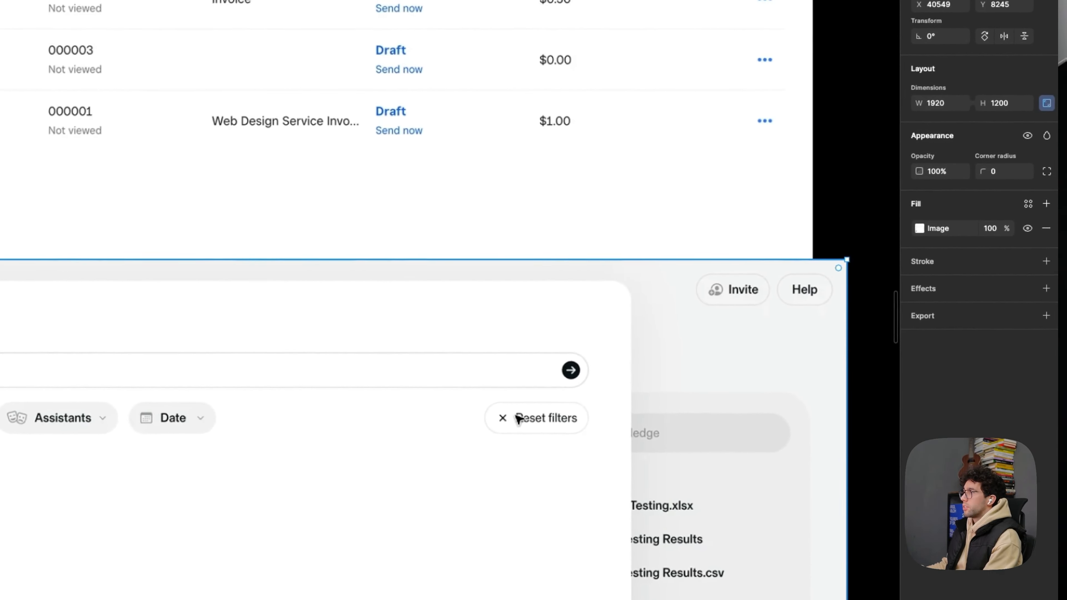
# - Try placeholder rectangles beside Reset filters and over the Export and Create invoice buttons, and undo them
pyautogui.moveTo(700, 359); pyautogui.dragTo(774, 386)
pyautogui.moveTo(557, 427)
pyautogui.mouseDown()
pyautogui.moveTo(583, 437)
pyautogui.moveTo(437, 434)
pyautogui.mouseUp()
pyautogui.scroll(4, 613, 195)
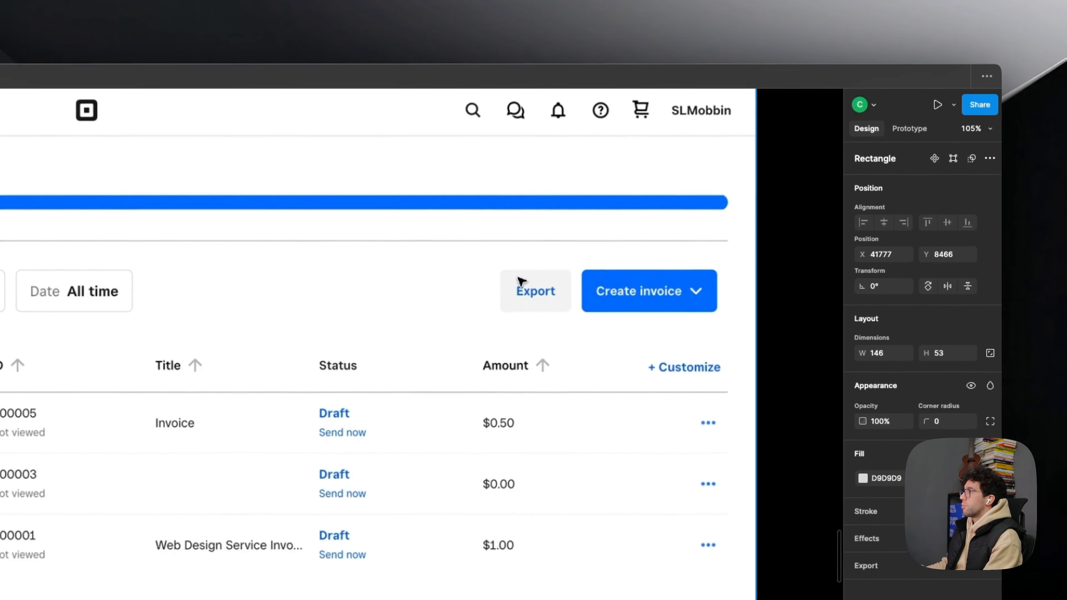
pyautogui.press('r')
pyautogui.moveTo(487, 264); pyautogui.dragTo(732, 320)
pyautogui.press('super+z')
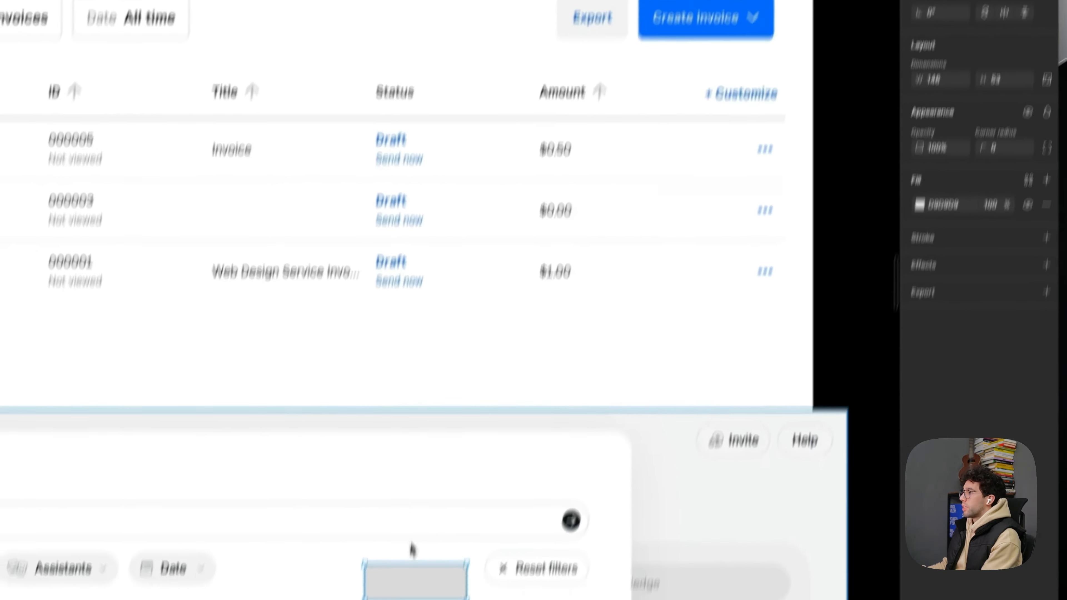
pyautogui.press('super+z')
pyautogui.press('super+z')
# - Switch to Mobbin and view the filter screens of Frame.io's "Filtering assets" flow
pyautogui.press('super+Tab')
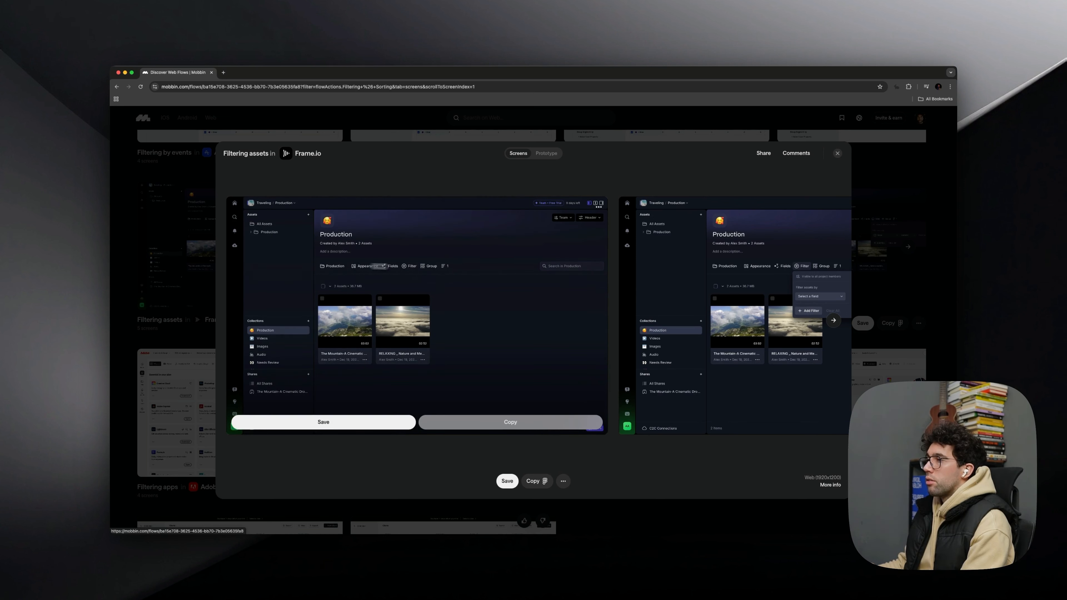
pyautogui.press('Right')
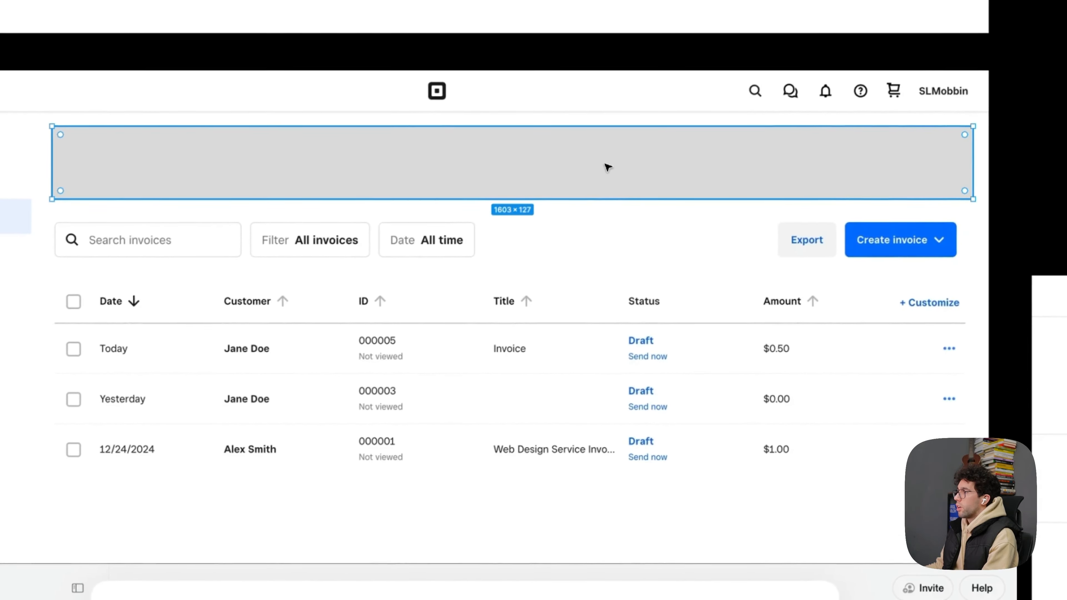
# - Try stacked full-width placeholder blocks over the Invoices summary, filter bar and table, and delete them
pyautogui.keyDown('alt'); pyautogui.moveTo(406, 292); pyautogui.dragTo(407, 348); pyautogui.keyUp('alt')
pyautogui.keyDown('alt'); pyautogui.moveTo(609, 223); pyautogui.dragTo(587, 393); pyautogui.keyUp('alt')
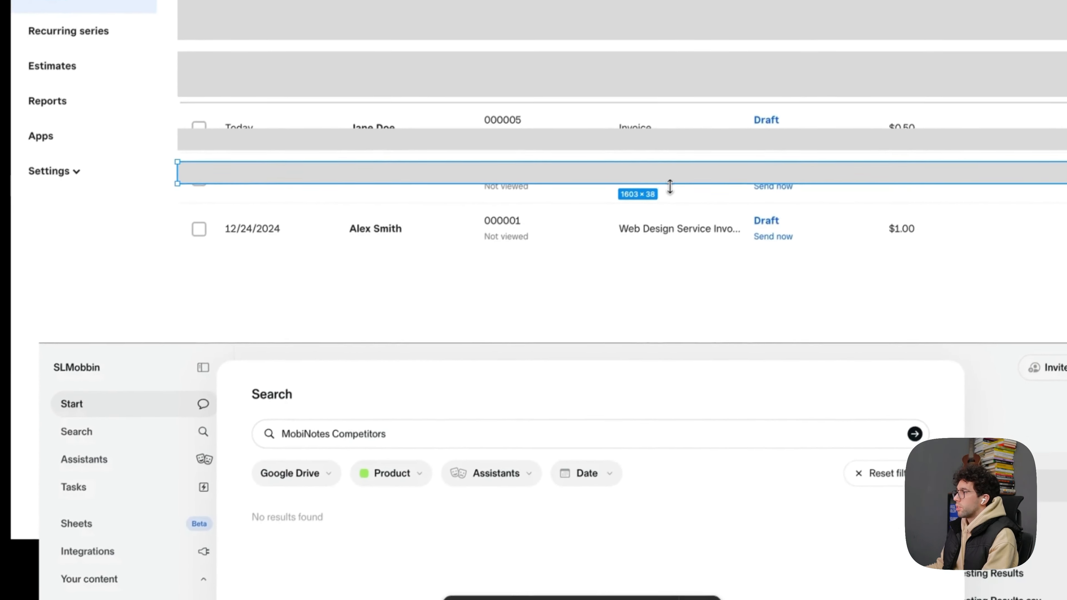
pyautogui.moveTo(670, 186); pyautogui.dragTo(655, 425)
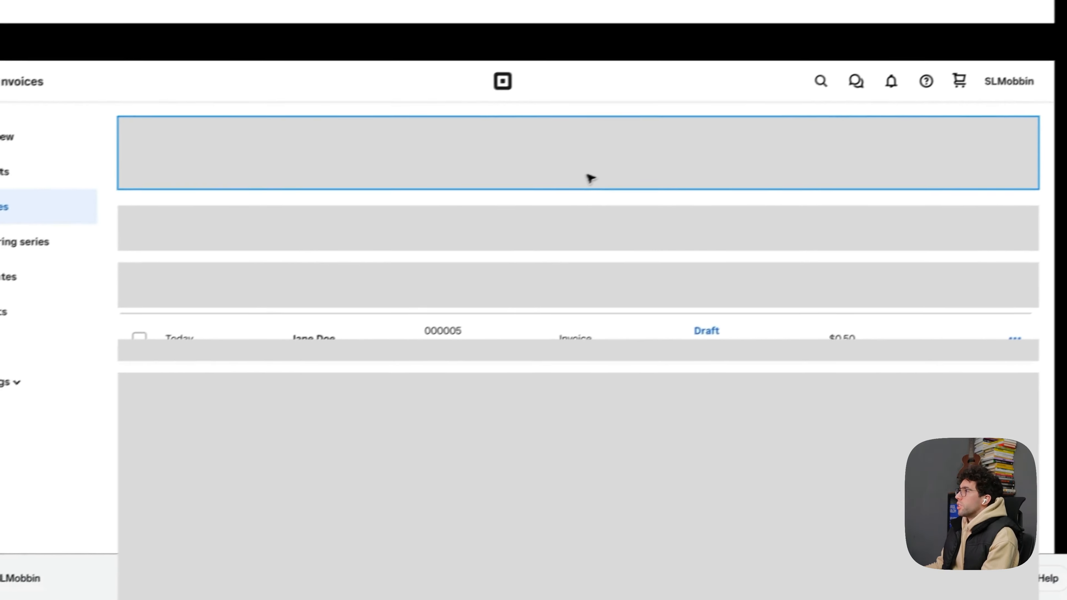
pyautogui.click(920, 30)
pyautogui.keyDown('shift'); pyautogui.click(510, 240); pyautogui.keyUp('shift')
pyautogui.keyDown('shift'); pyautogui.click(507, 294); pyautogui.keyUp('shift')
pyautogui.keyDown('shift'); pyautogui.click(502, 360); pyautogui.keyUp('shift')
pyautogui.keyDown('shift'); pyautogui.click(554, 436); pyautogui.keyUp('shift')
pyautogui.press('Delete')
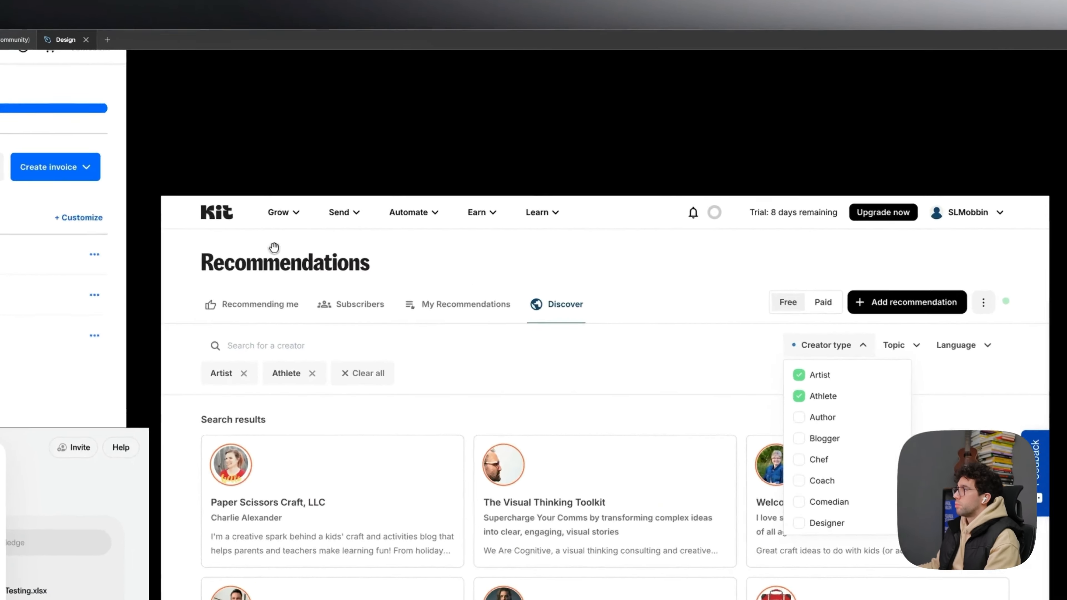
# - Compare the Kit Recommendations reference screen with the Invoices screen beside it
pyautogui.moveTo(377, 203); pyautogui.dragTo(653, 217)
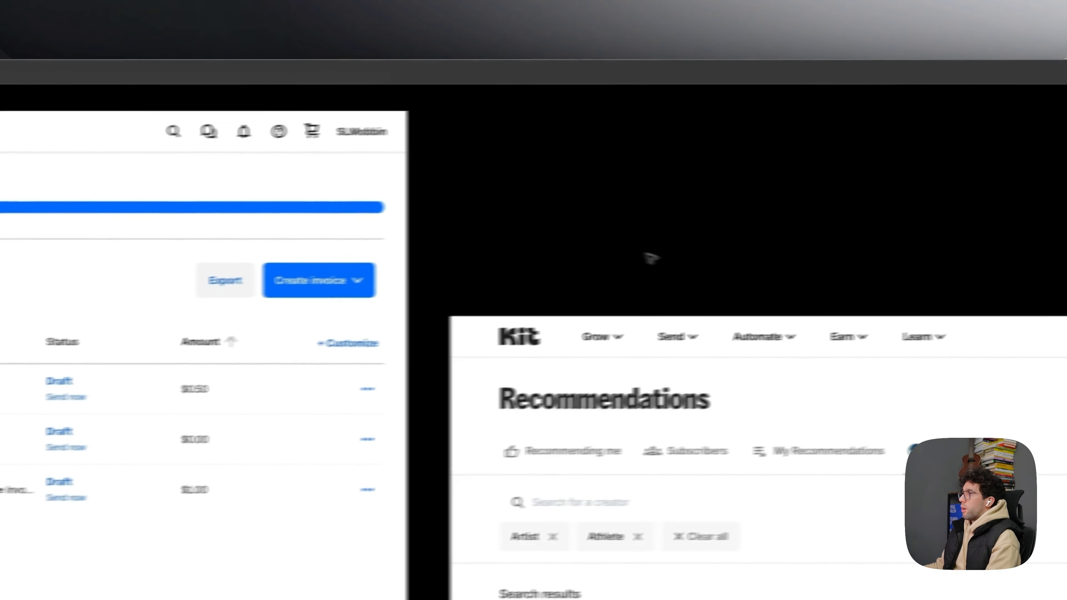
pyautogui.moveTo(317, 221); pyautogui.dragTo(699, 240)
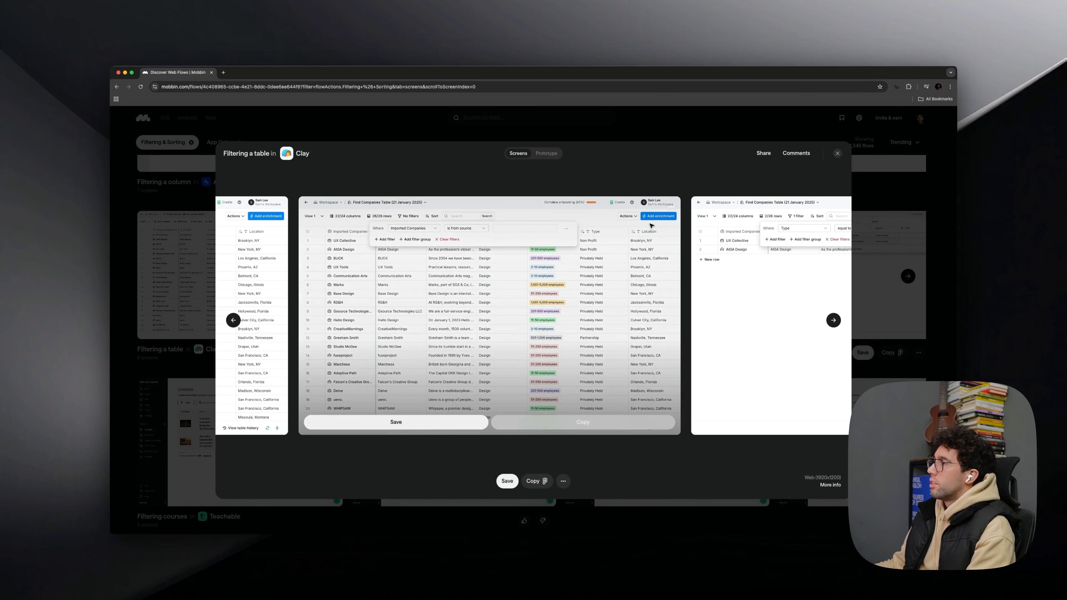
# - Examine the filter builder in Clay's "Filtering a table" flow on Mobbin and compare it with the Invoices screen in Figma
pyautogui.press('super+Tab')
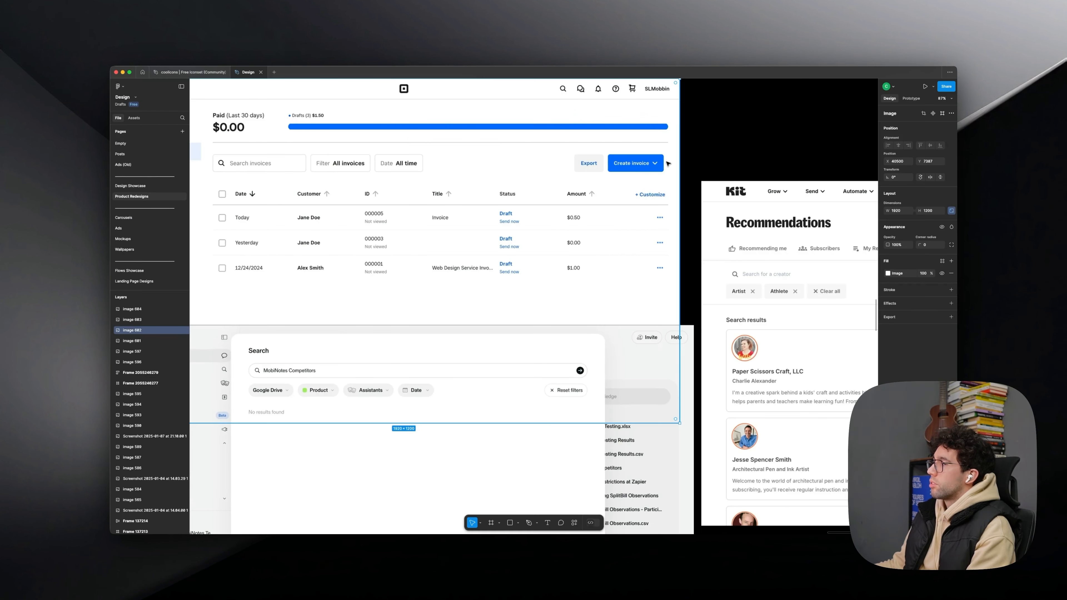
pyautogui.press('super+Tab')
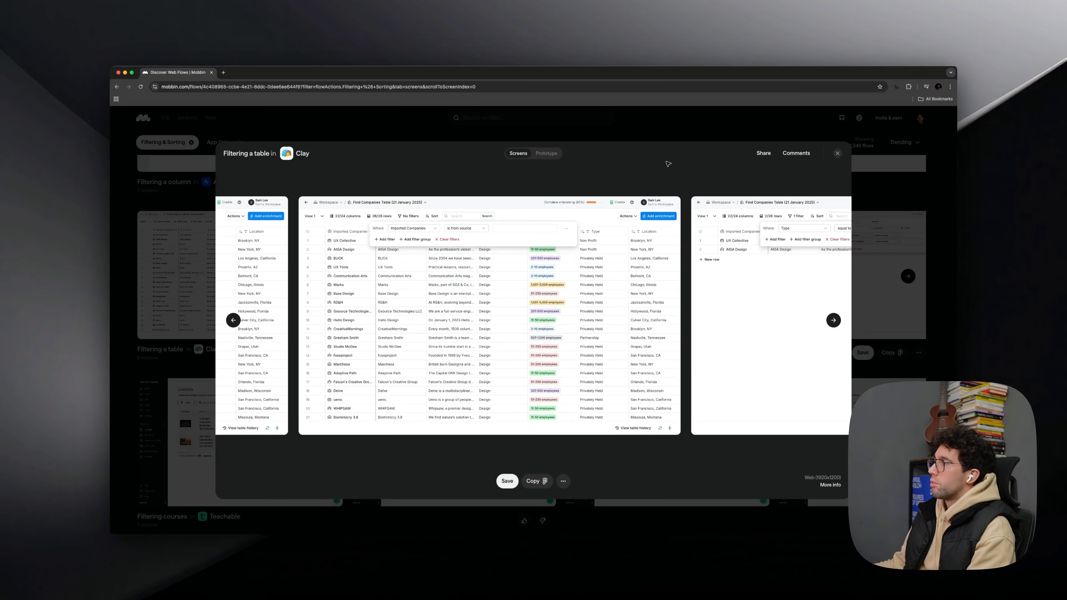
pyautogui.hscroll(20, 592, 305)
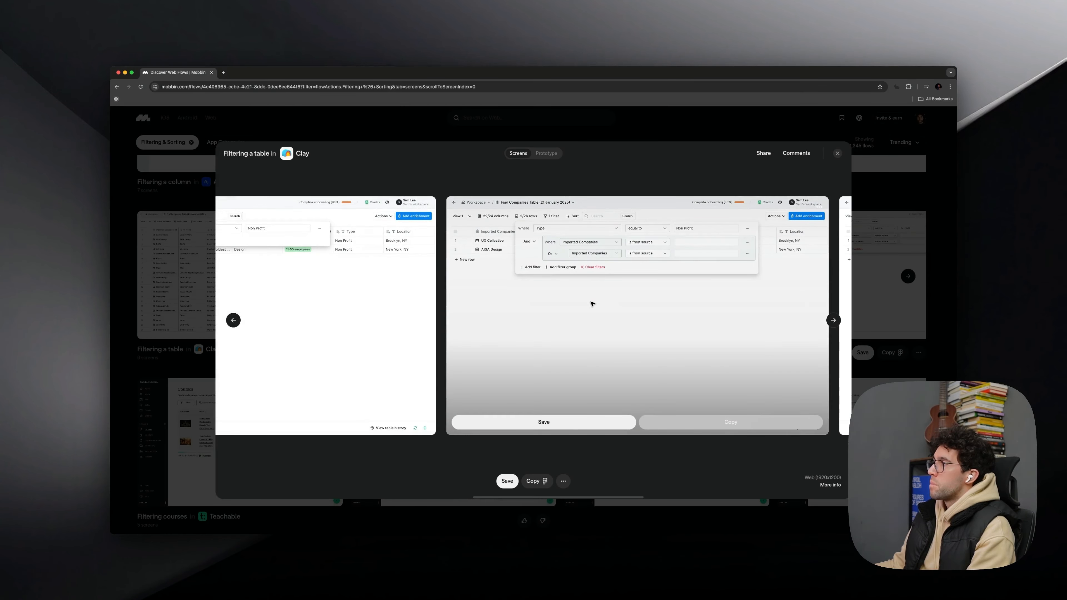
pyautogui.hscroll(5, 593, 305)
pyautogui.press('super+Tab')
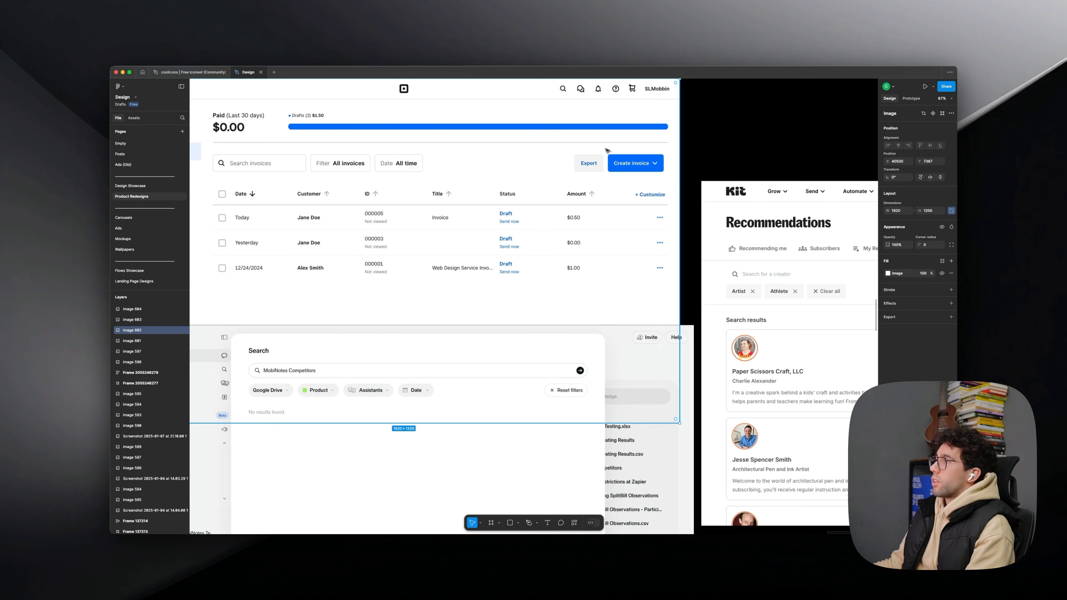
pyautogui.press('super+Tab')
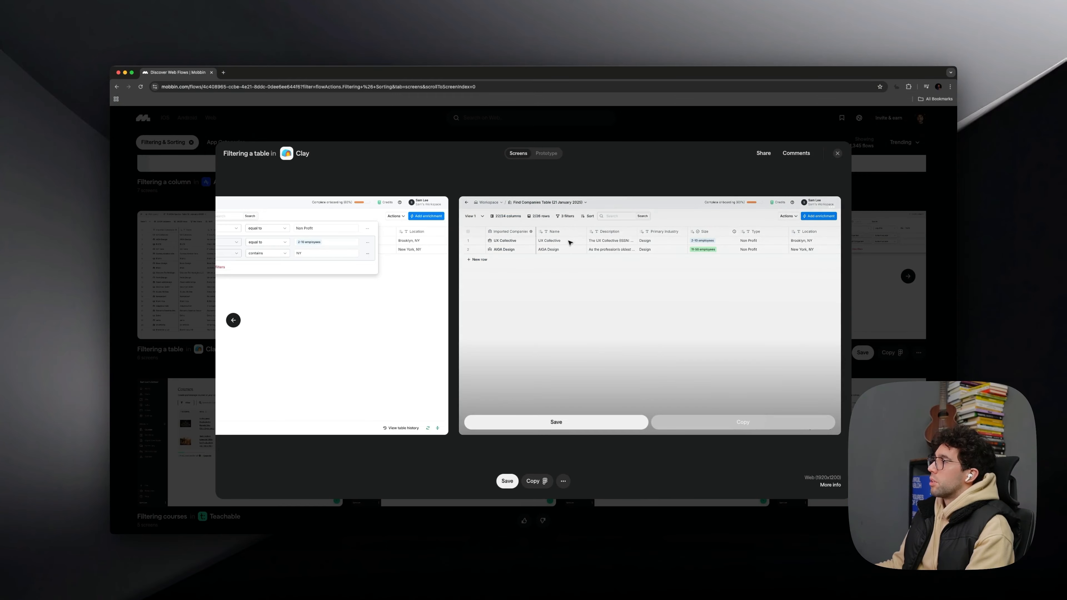
pyautogui.hscroll(-7, 572, 324)
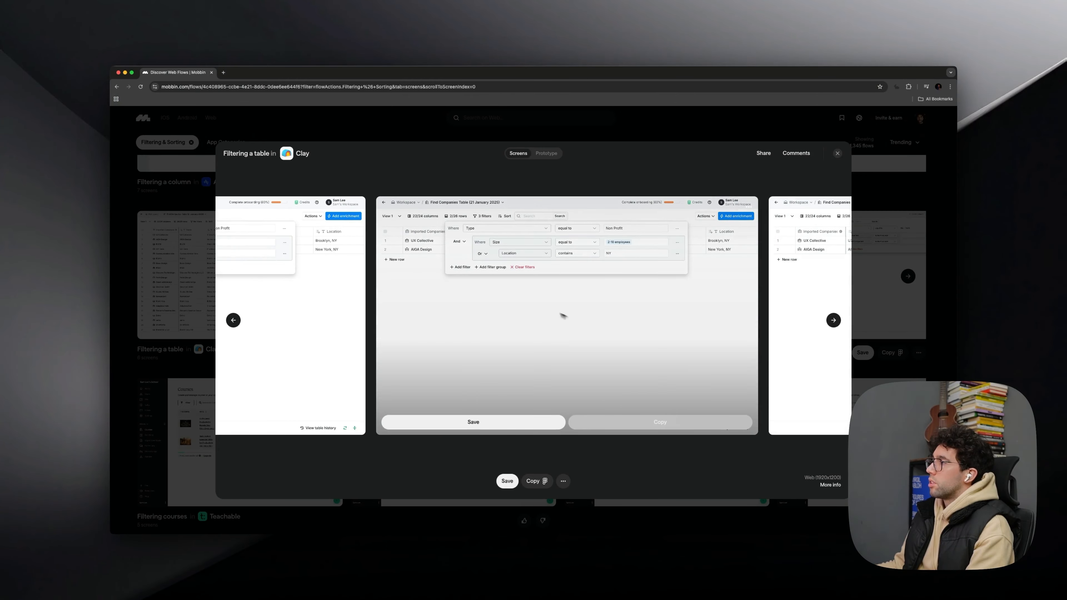
pyautogui.hscroll(5, 532, 271)
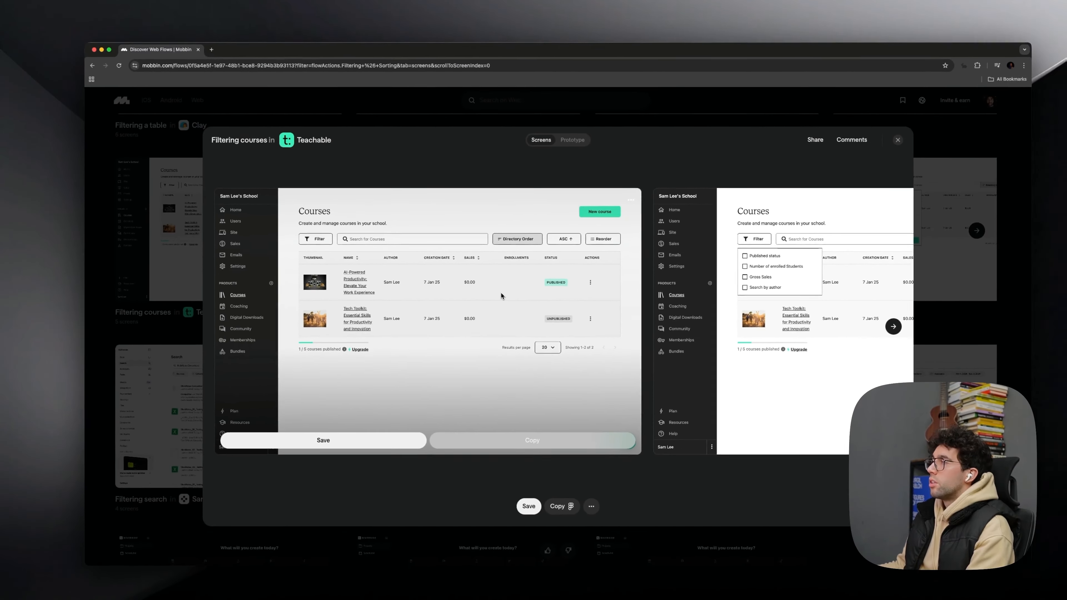
# - Examine Teachable's "Filtering courses" flow on Mobbin and compare its page header and filter row with the Invoices screen in Figma
pyautogui.hscroll(20, 501, 296)
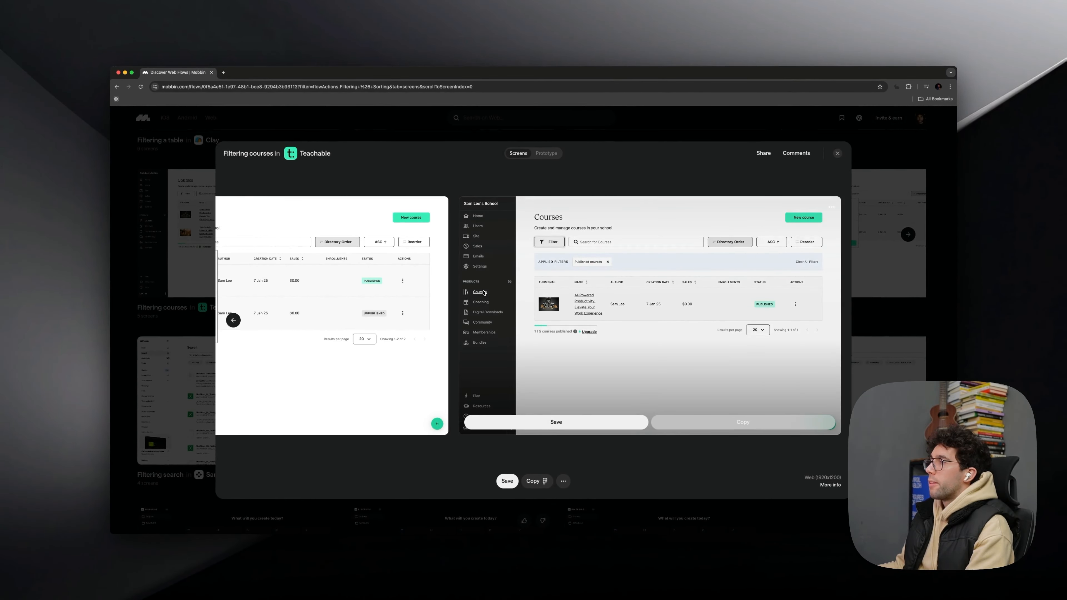
pyautogui.hscroll(-10, 483, 293)
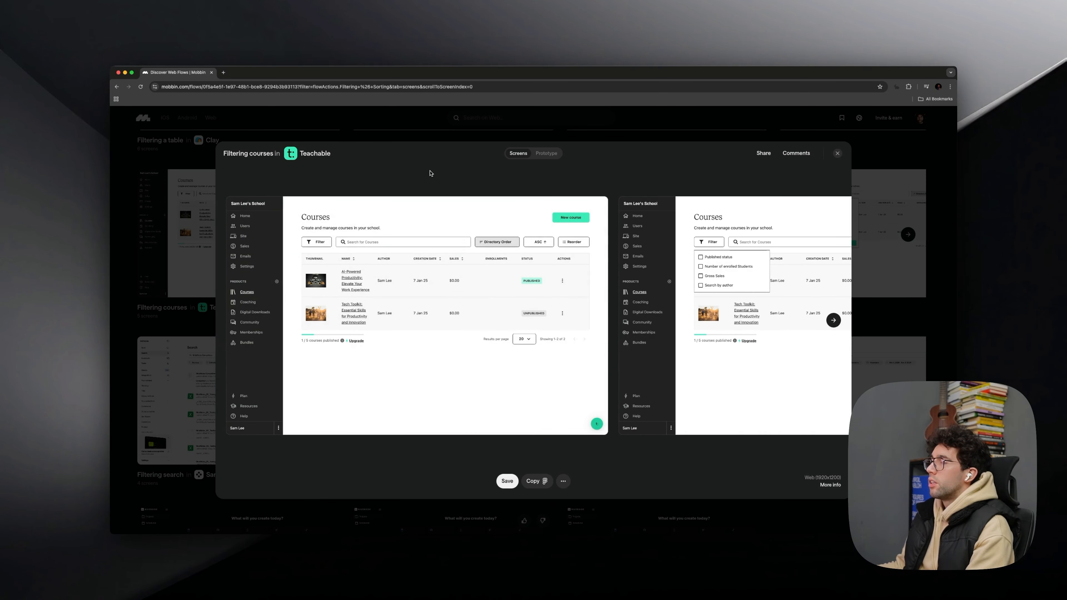
pyautogui.moveTo(317, 216)
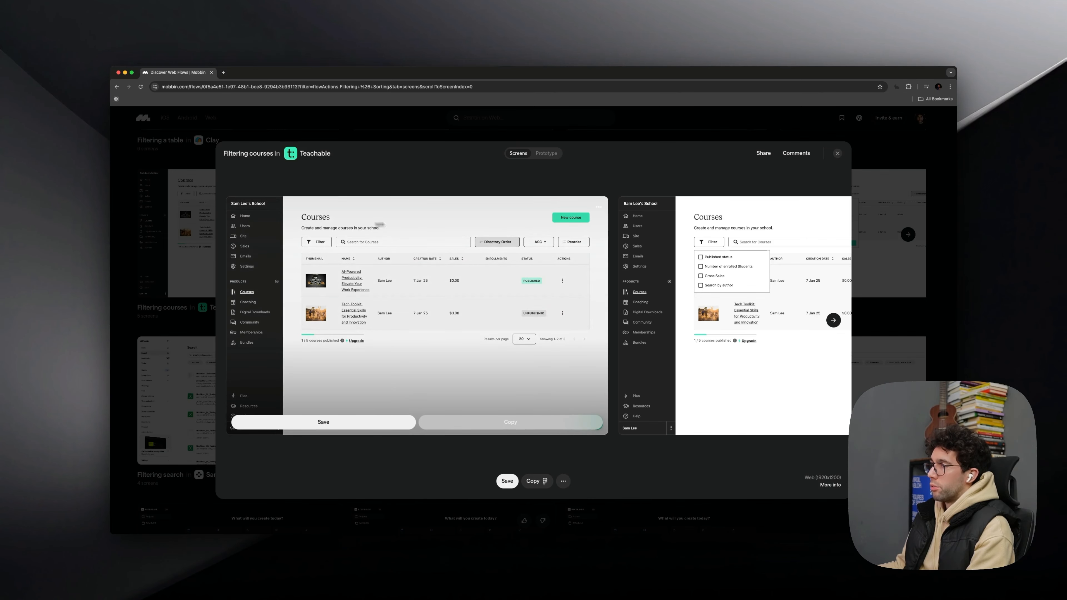
pyautogui.press('super+Tab')
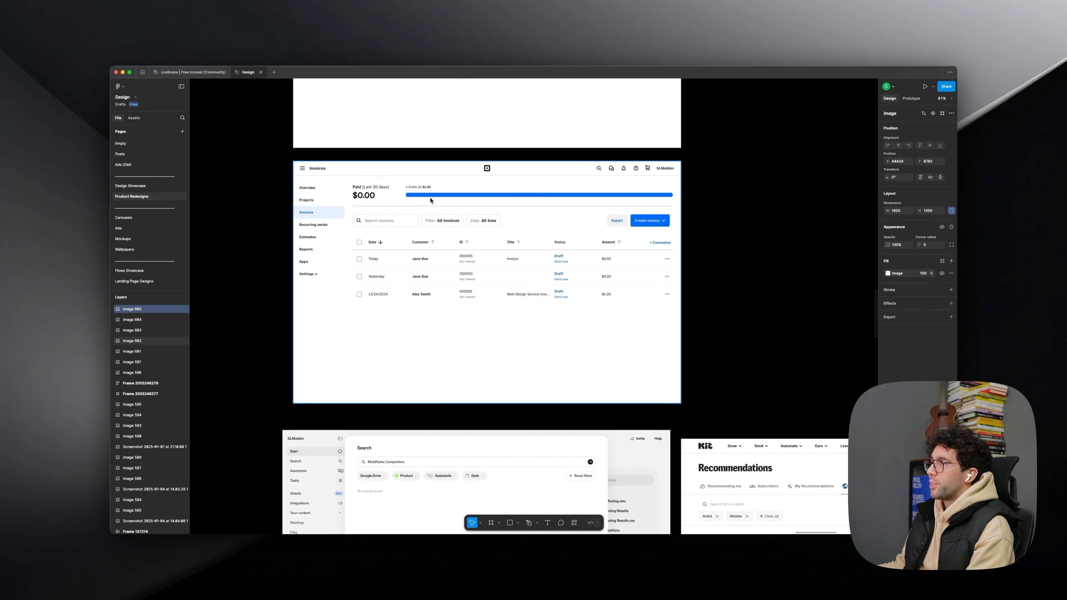
pyautogui.scroll(4, 430, 200)
pyautogui.press('super+Tab')
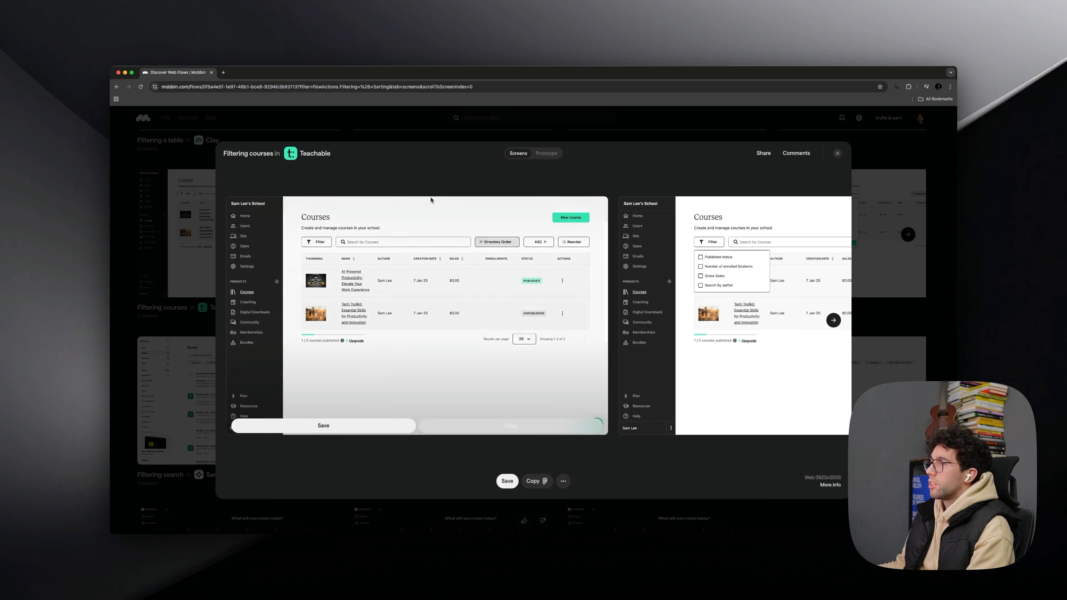
pyautogui.press('super+Tab')
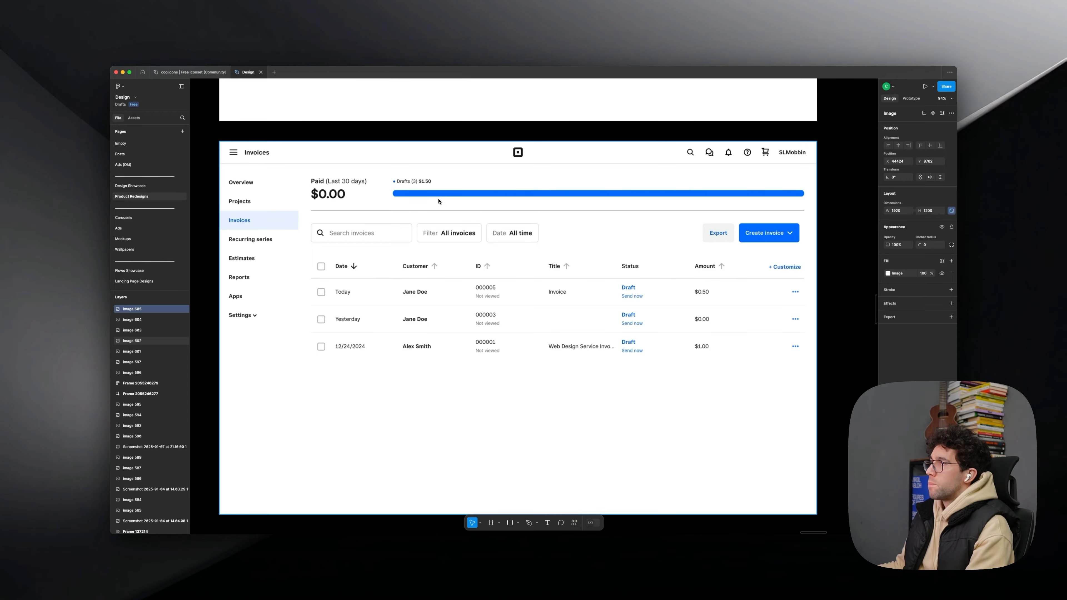
pyautogui.press('super+Tab')
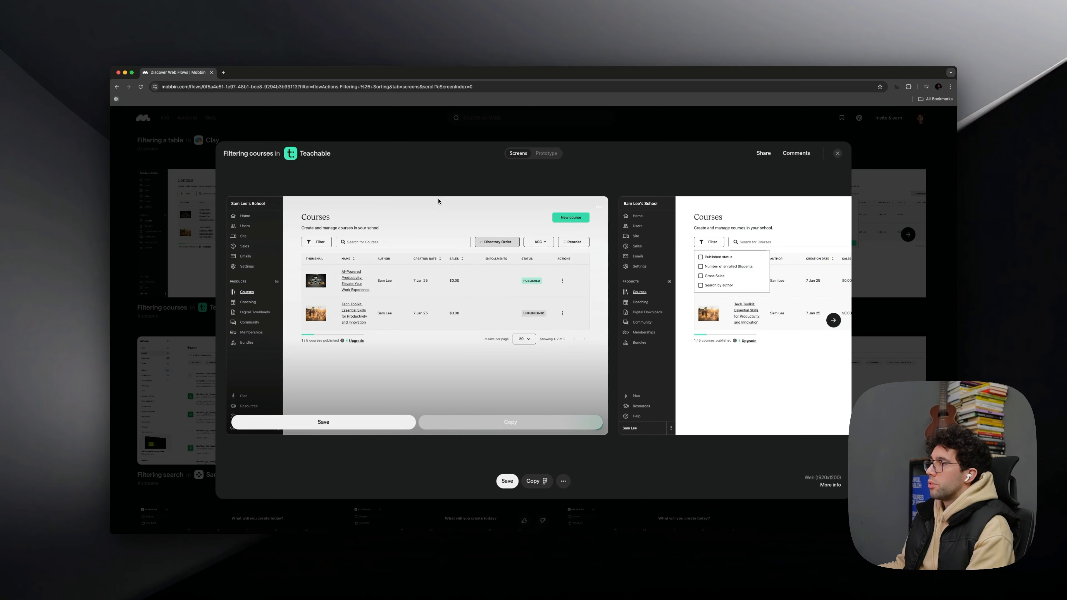
# - Switch to Figma, cover the sidebar's Invoices label with a placeholder rectangle and draw a 202 × 37 one above the Paid heading
pyautogui.press('super+Tab')
pyautogui.scroll(-3, 437, 202)
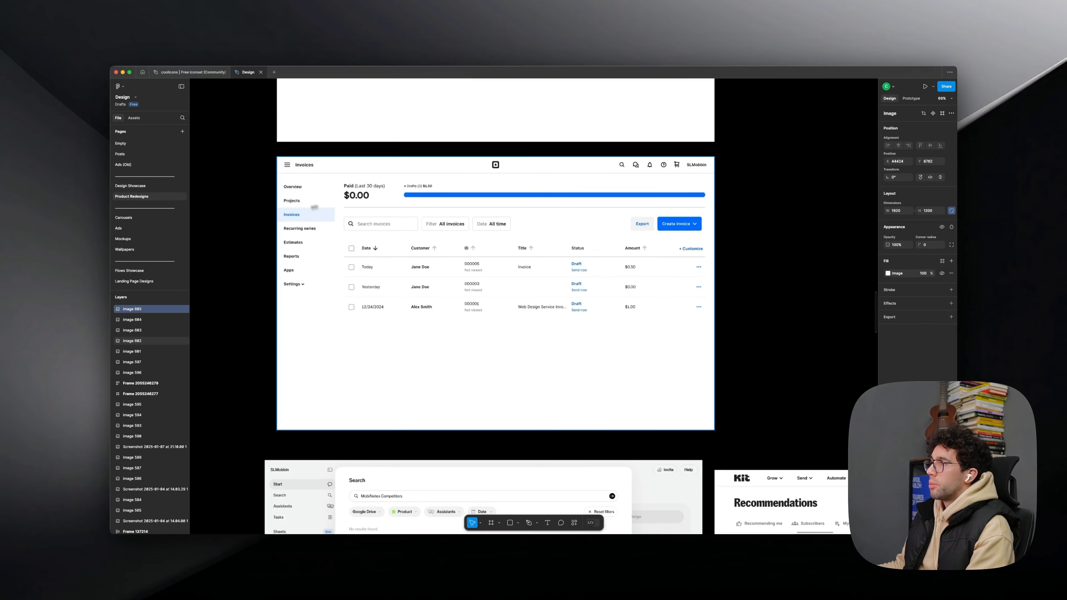
pyautogui.scroll(5, 320, 206)
pyautogui.press('r')
pyautogui.moveTo(259, 218); pyautogui.dragTo(275, 222)
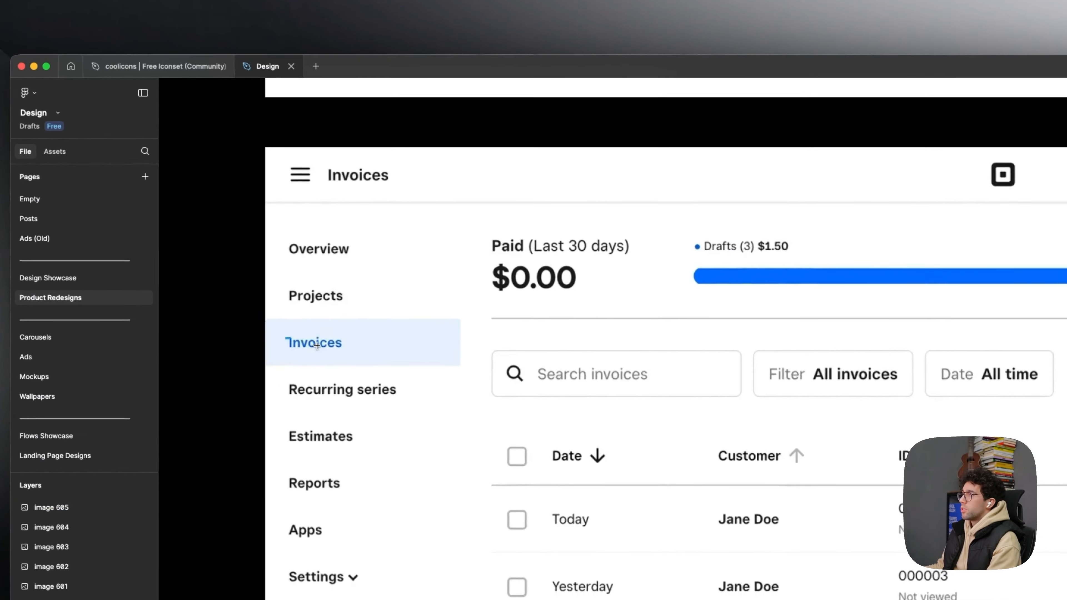
pyautogui.moveTo(317, 345)
pyautogui.mouseDown()
pyautogui.moveTo(343, 350)
pyautogui.moveTo(534, 230)
pyautogui.mouseUp()
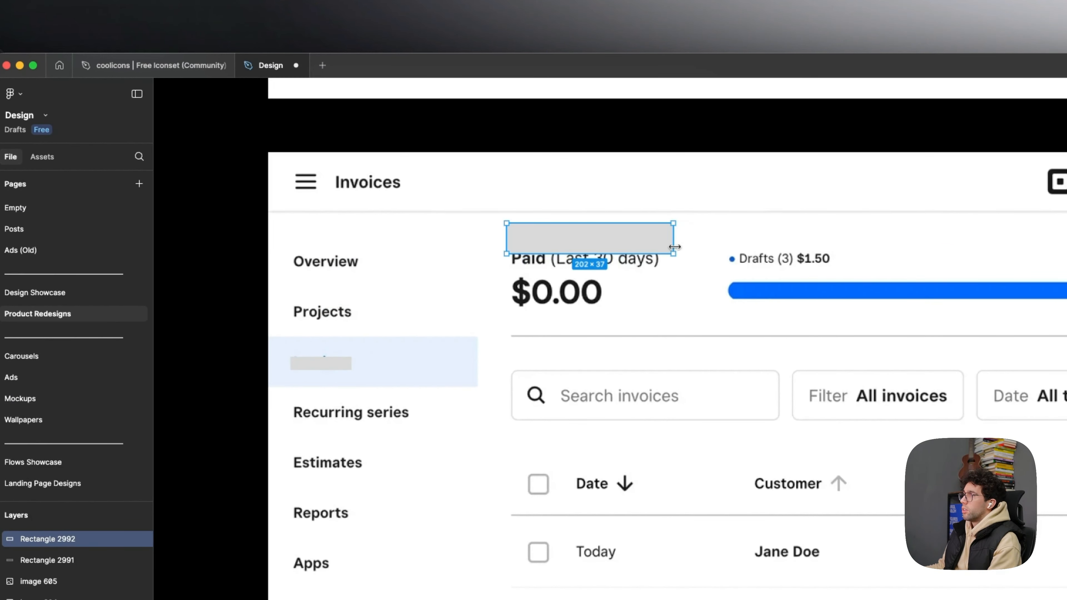
# - Copy the 202 × 37 placeholder to the right end of its row and place a narrower copy just left of it
pyautogui.scroll(-5, 629, 245)
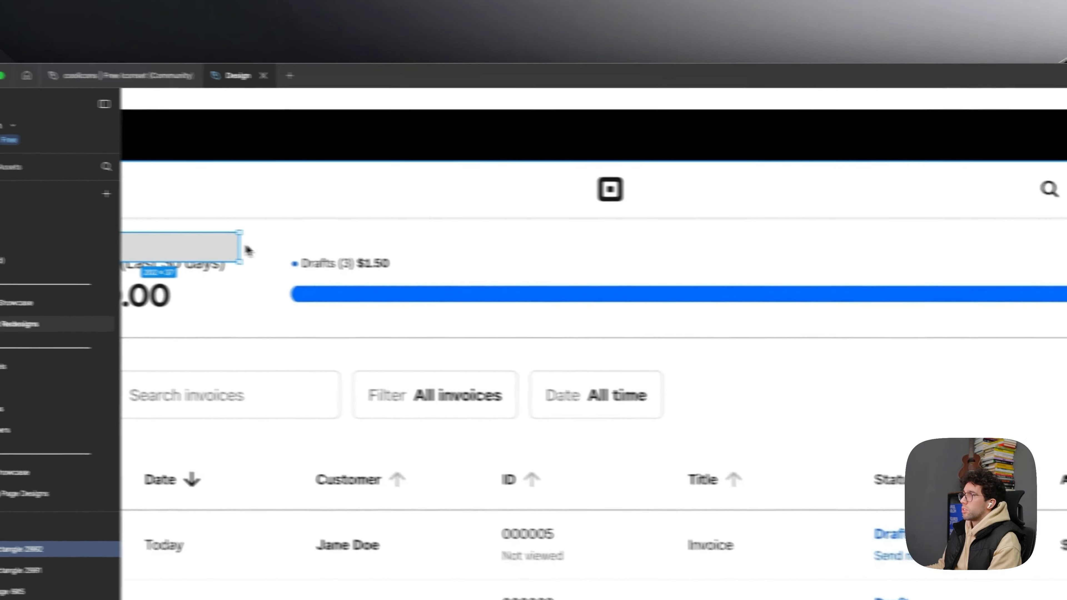
pyautogui.moveTo(233, 248); pyautogui.dragTo(1066, 254)
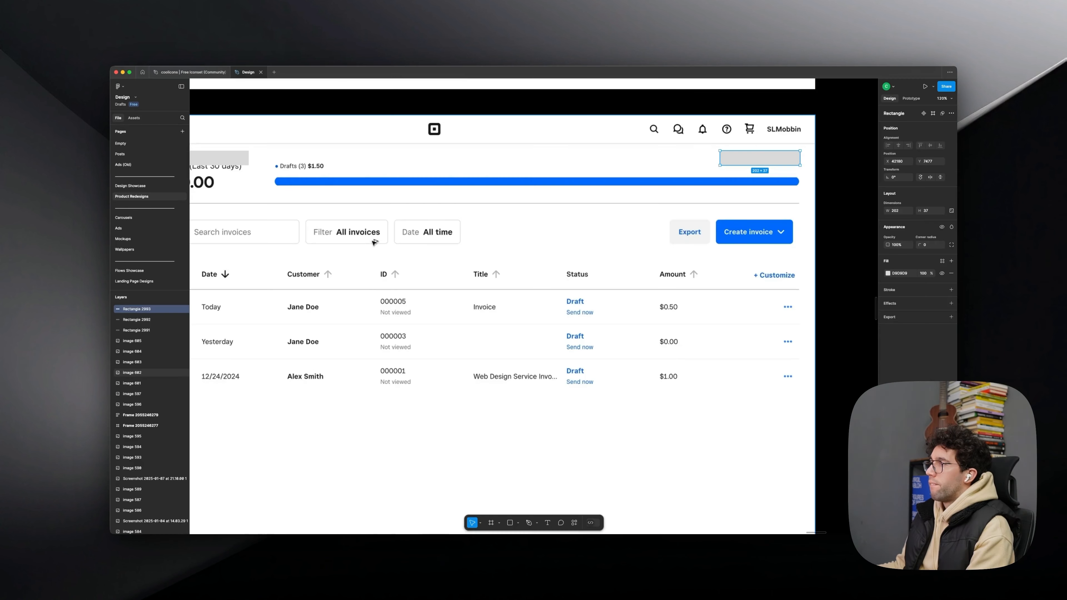
pyautogui.scroll(-1, 655, 210)
pyautogui.scroll(1, 714, 201)
pyautogui.hscroll(-1, 714, 202)
pyautogui.click(644, 293)
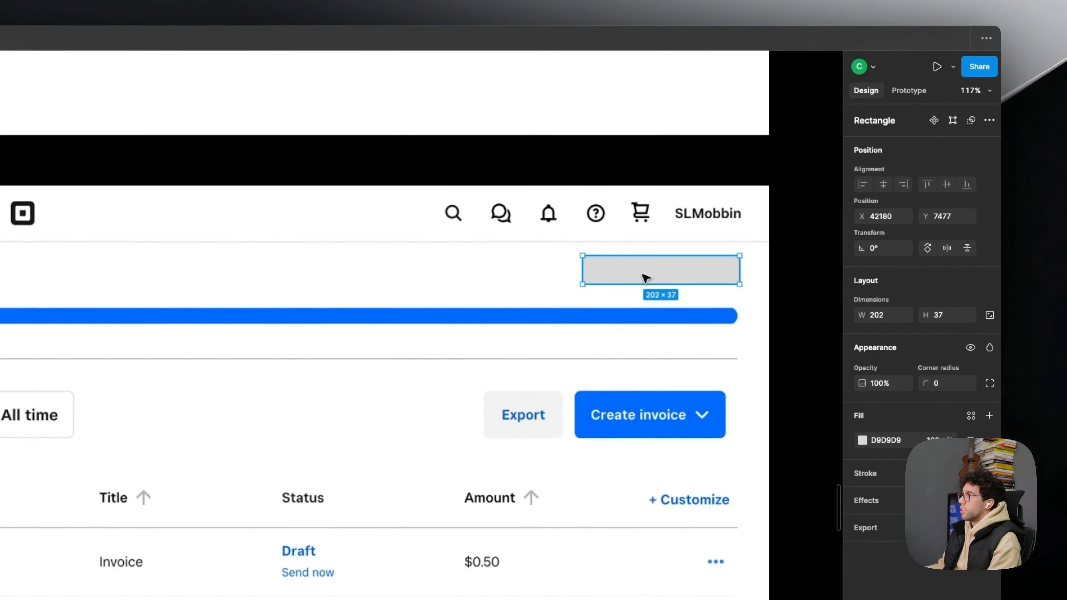
pyautogui.moveTo(671, 277); pyautogui.dragTo(508, 271)
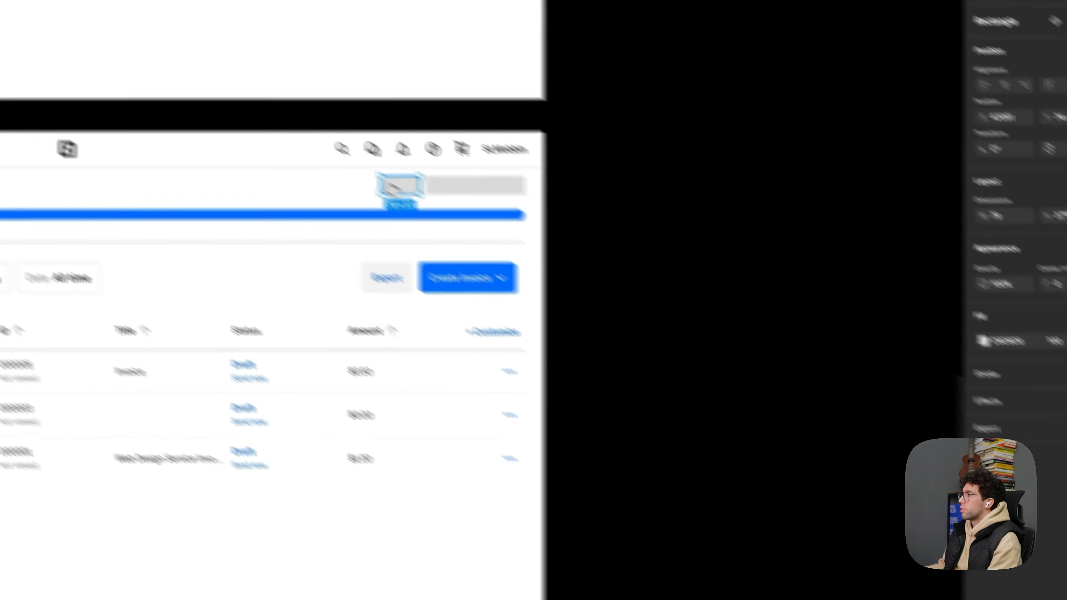
# - Draw a full-width placeholder block 16 px below the header placeholders and duplicate it beneath with a 16 px gap
pyautogui.press('r')
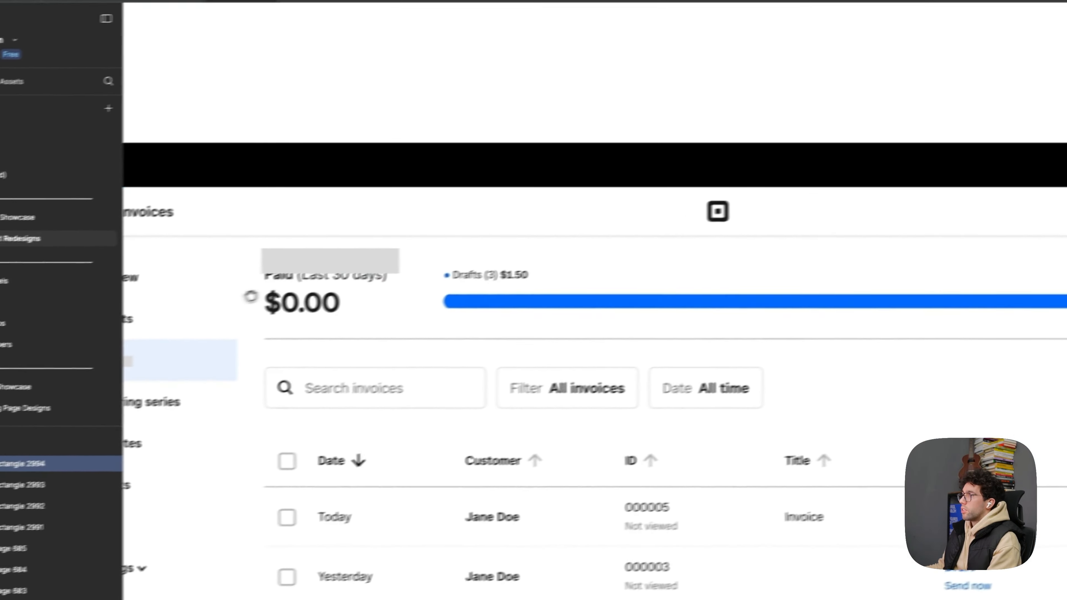
pyautogui.moveTo(305, 277)
pyautogui.mouseDown()
pyautogui.moveTo(984, 377)
pyautogui.moveTo(774, 328)
pyautogui.moveTo(835, 323)
pyautogui.mouseUp()
pyautogui.moveTo(210, 236); pyautogui.dragTo(192, 364)
pyautogui.moveTo(344, 322); pyautogui.dragTo(345, 318)
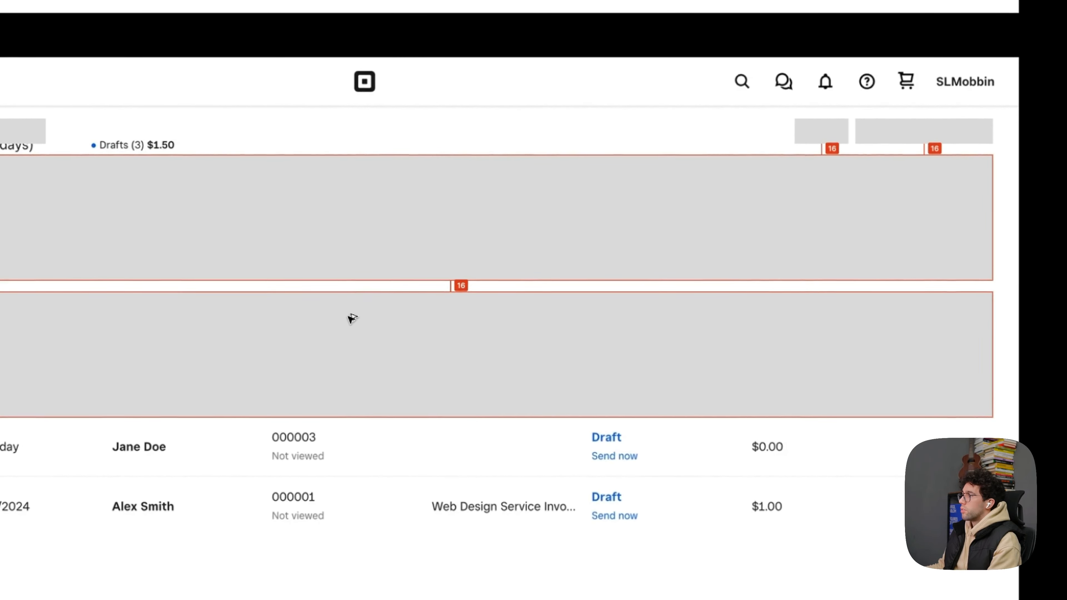
# - Shrink the lower full-width block to 202 × 45 at the row's left end and place a wider copy beside it
pyautogui.moveTo(624, 415); pyautogui.dragTo(641, 323)
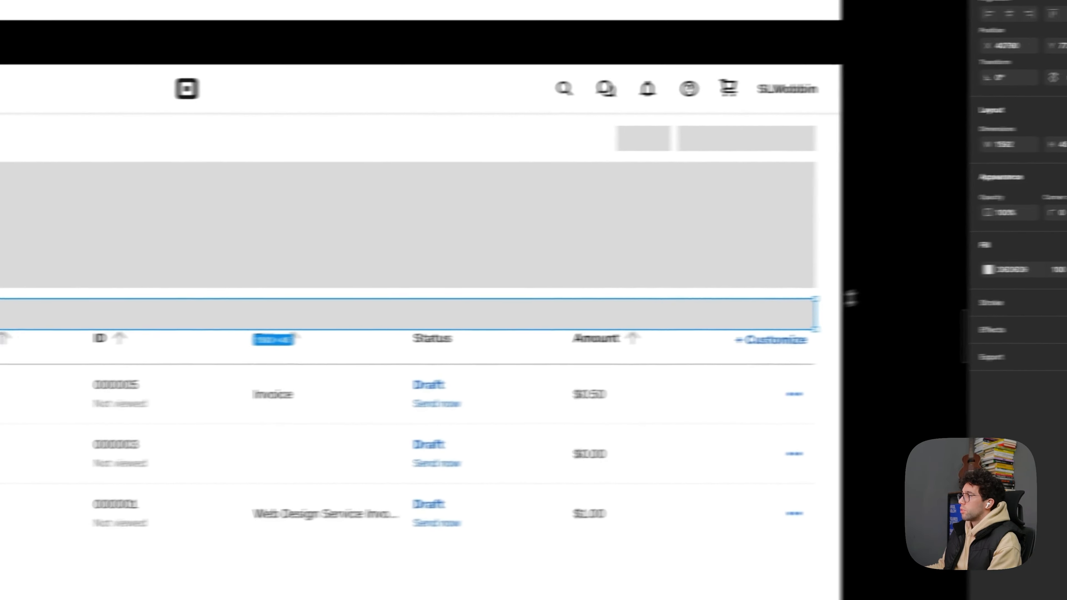
pyautogui.moveTo(993, 307); pyautogui.dragTo(44, 302)
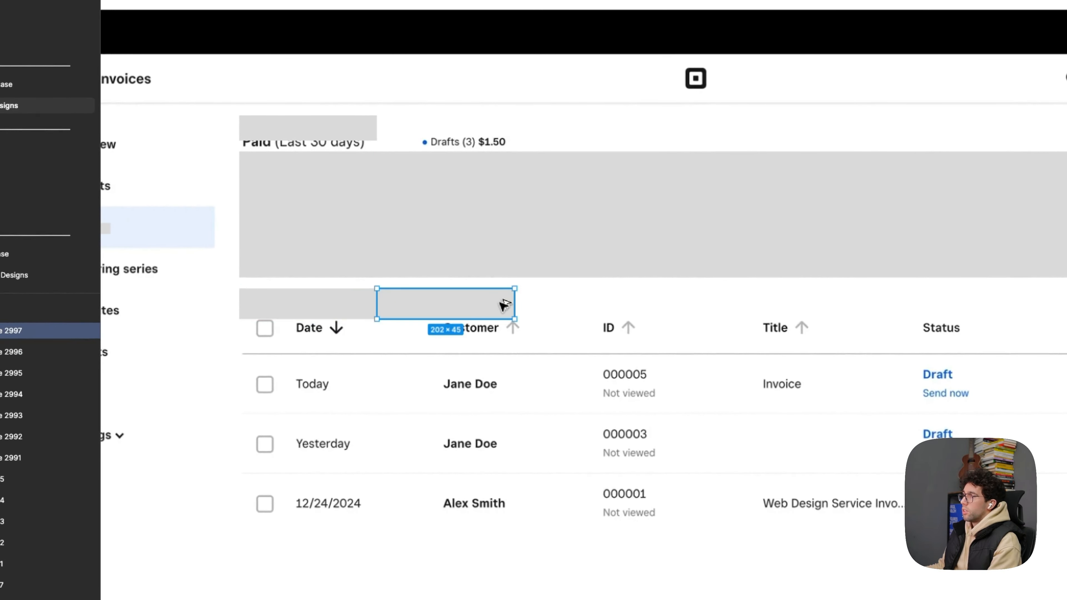
pyautogui.moveTo(531, 309); pyautogui.dragTo(956, 309)
# - Place two 202 × 45 placeholders at the right end of the filter row and stretch the middle placeholder to 925 × 45
pyautogui.moveTo(863, 319); pyautogui.dragTo(1065, 311)
pyautogui.press('super+z')
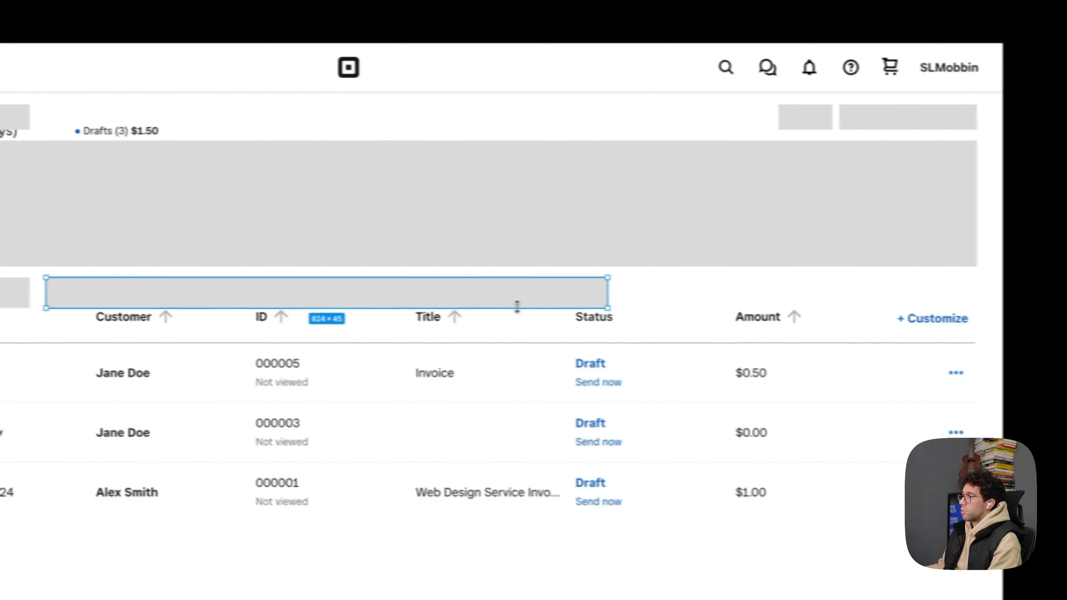
pyautogui.moveTo(211, 309); pyautogui.dragTo(612, 297)
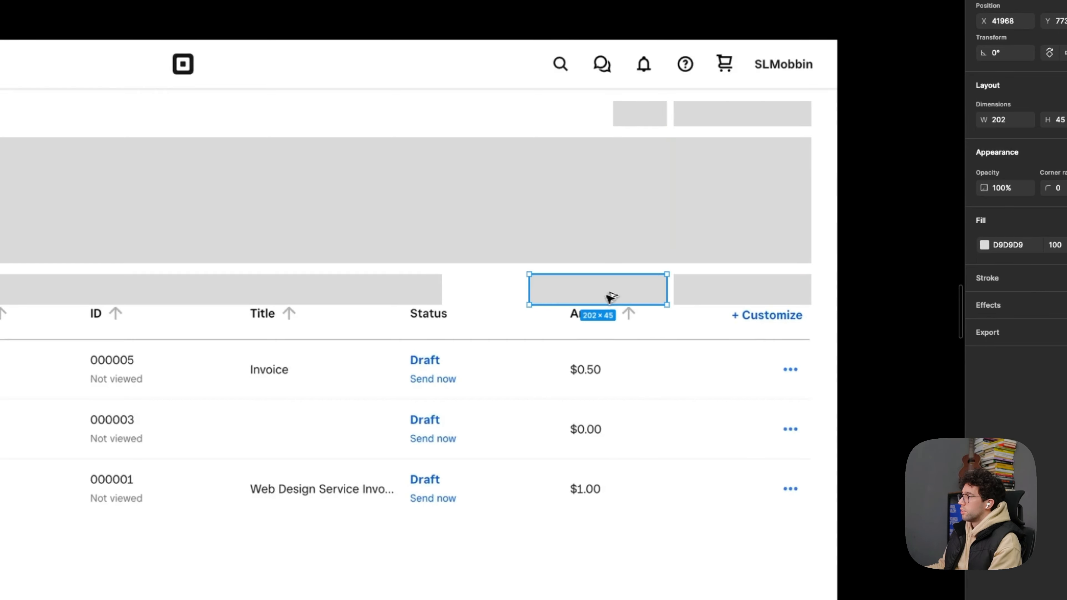
pyautogui.moveTo(500, 286); pyautogui.dragTo(514, 286)
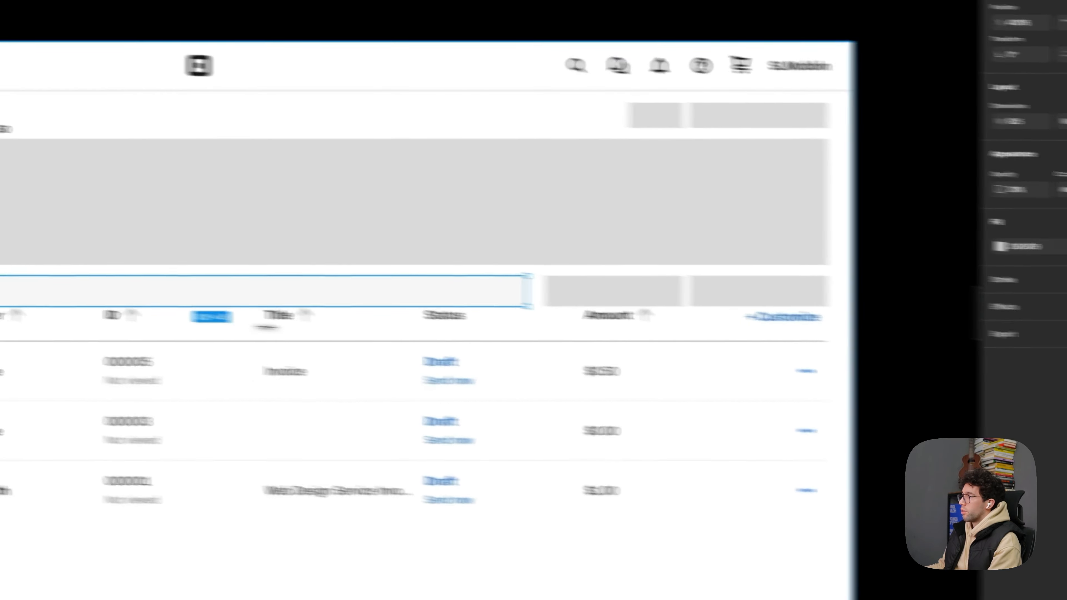
# - Temporarily move the large summary placeholder up to view the original search and filter controls beneath it, and undo the move
pyautogui.moveTo(328, 330); pyautogui.dragTo(371, 393)
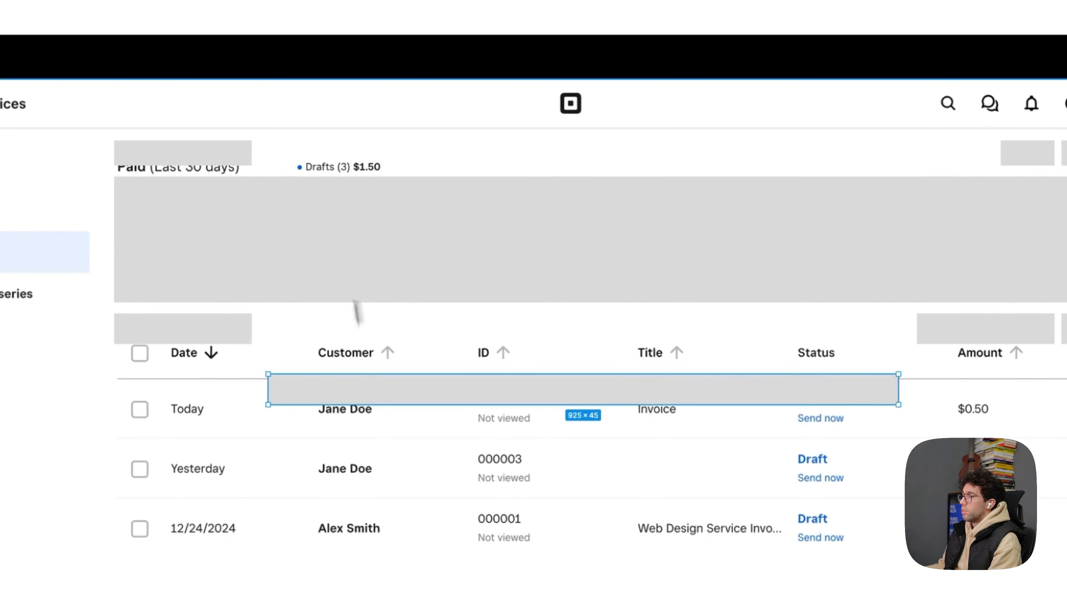
pyautogui.press('super+z')
pyautogui.moveTo(361, 248); pyautogui.dragTo(367, 202)
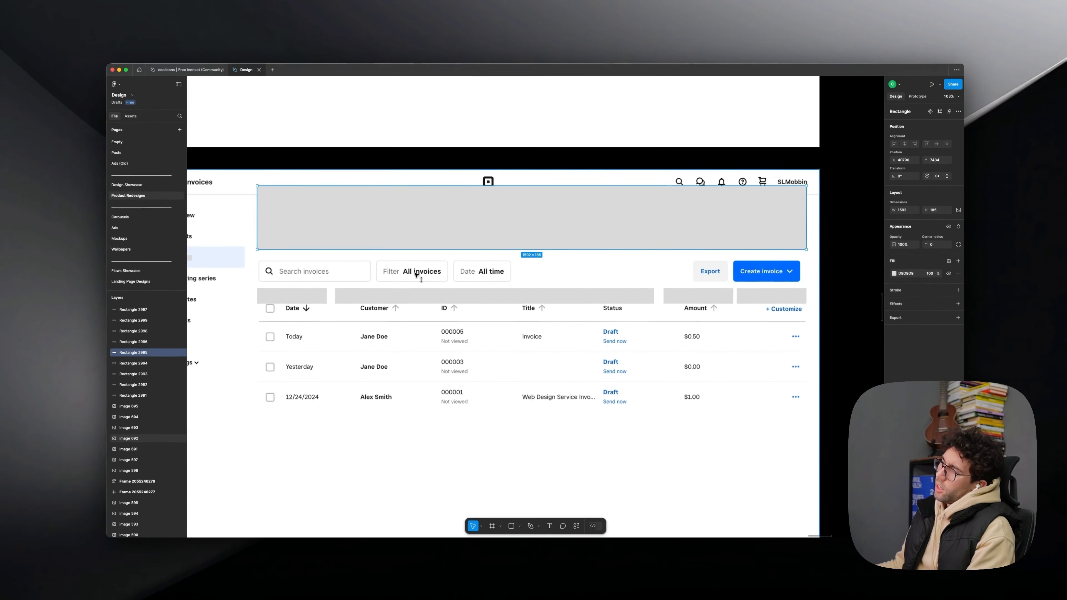
pyautogui.press('super+z')
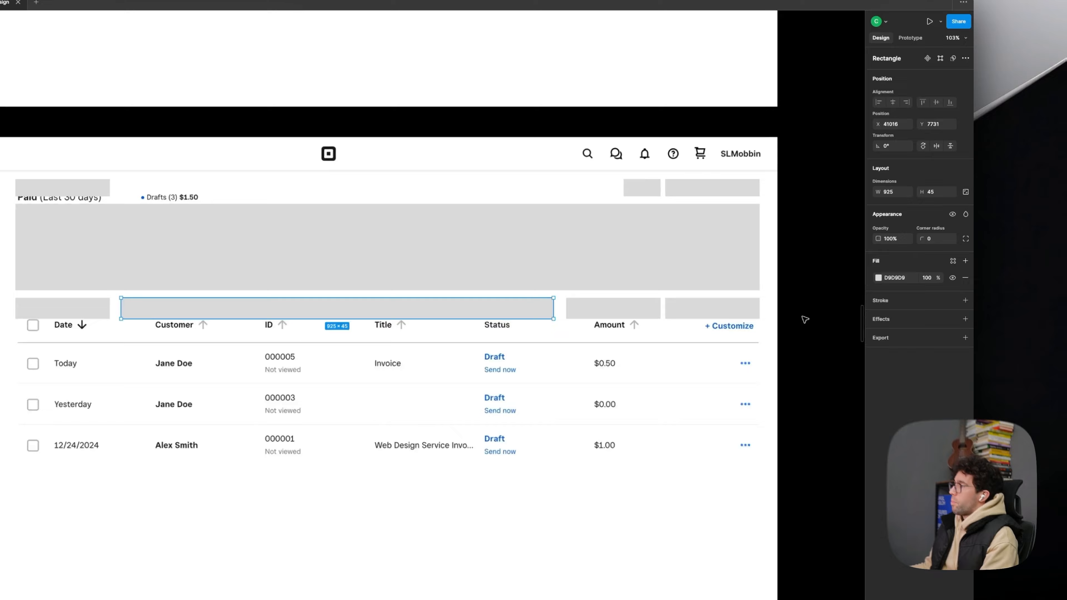
# - Duplicate the wide middle placeholder below the filter row and enlarge it into a tall, full-width block covering the invoice table
pyautogui.click(838, 307)
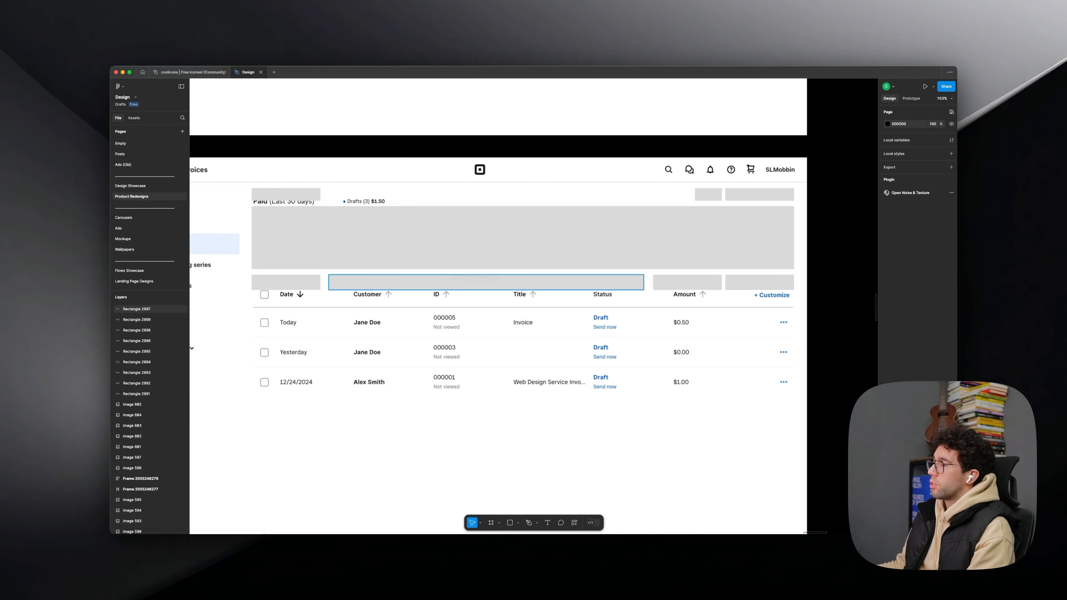
pyautogui.click(369, 285)
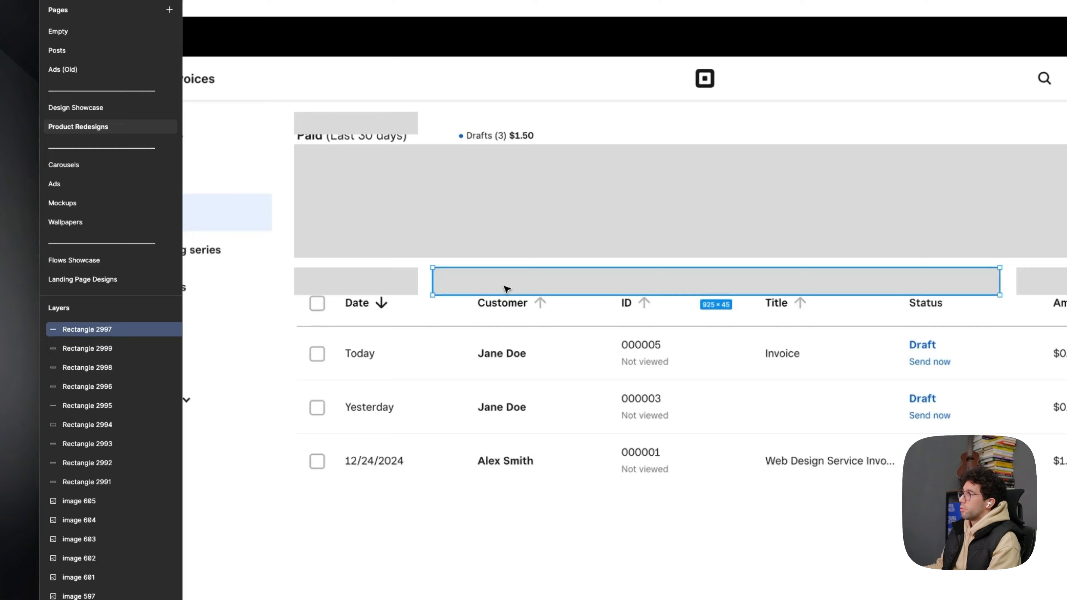
pyautogui.moveTo(383, 280); pyautogui.dragTo(265, 301)
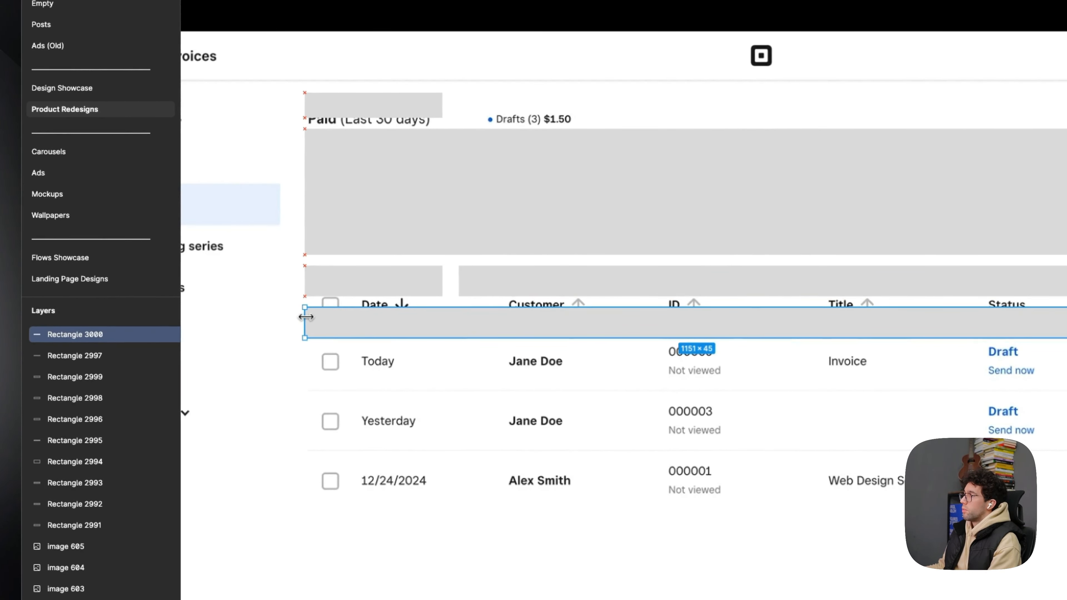
pyautogui.moveTo(691, 317); pyautogui.dragTo(691, 169)
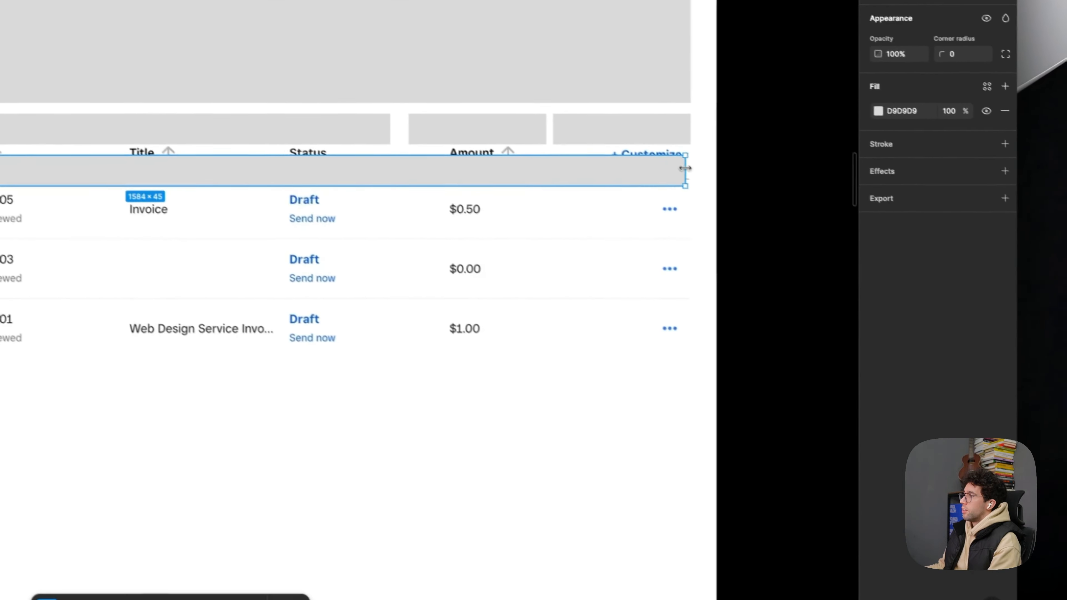
pyautogui.moveTo(597, 186); pyautogui.dragTo(568, 526)
pyautogui.click(774, 302)
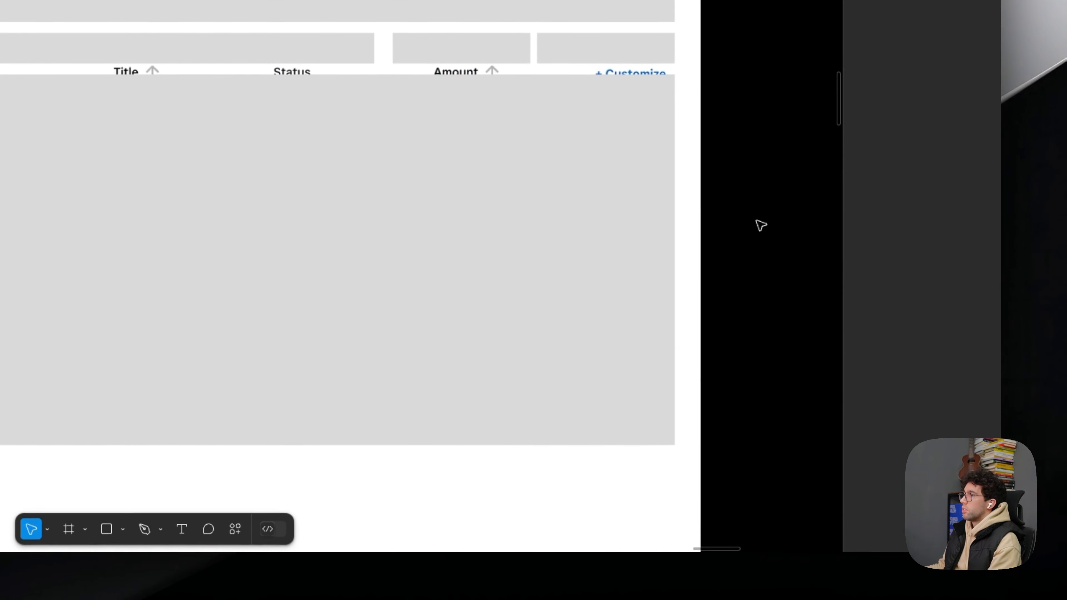
pyautogui.moveTo(721, 159); pyautogui.dragTo(766, 40)
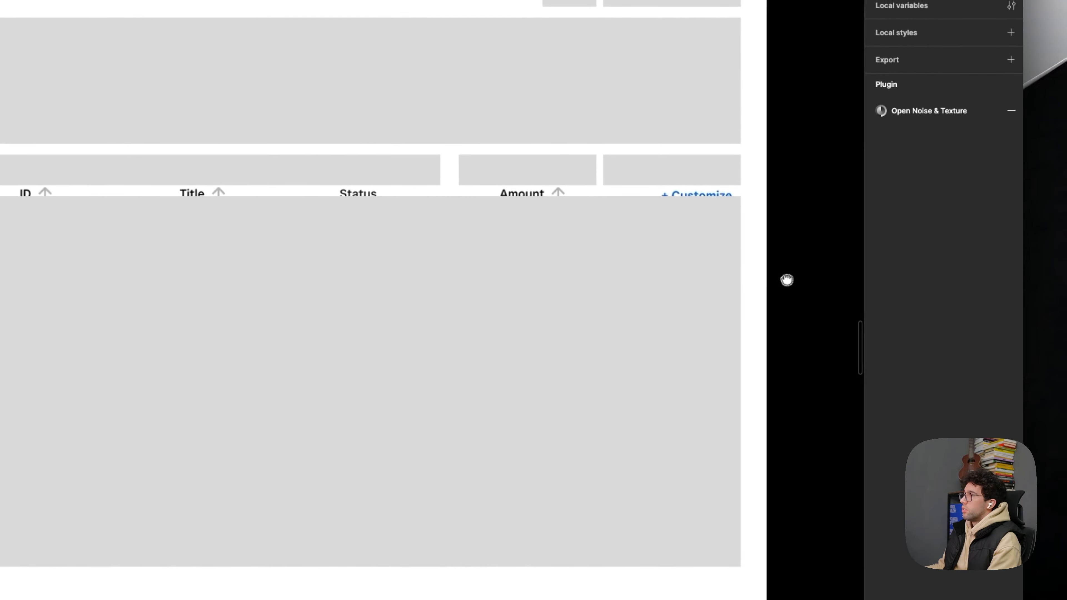
pyautogui.moveTo(787, 281); pyautogui.dragTo(769, 325)
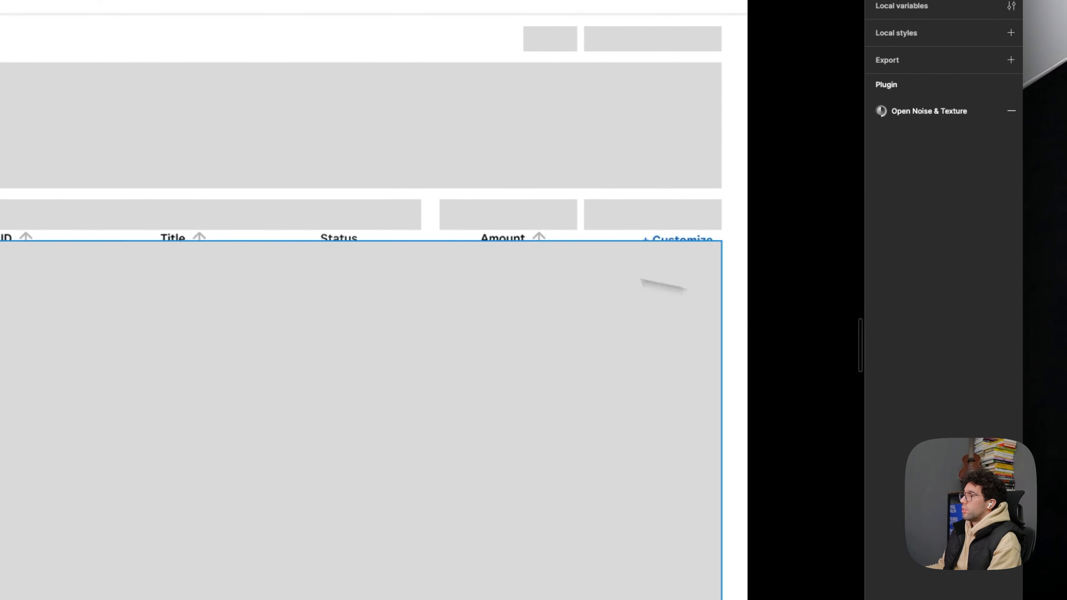
# - Select all the placeholder rectangles laid over the Invoices screen and remove them from the screenshot
pyautogui.click(290, 214)
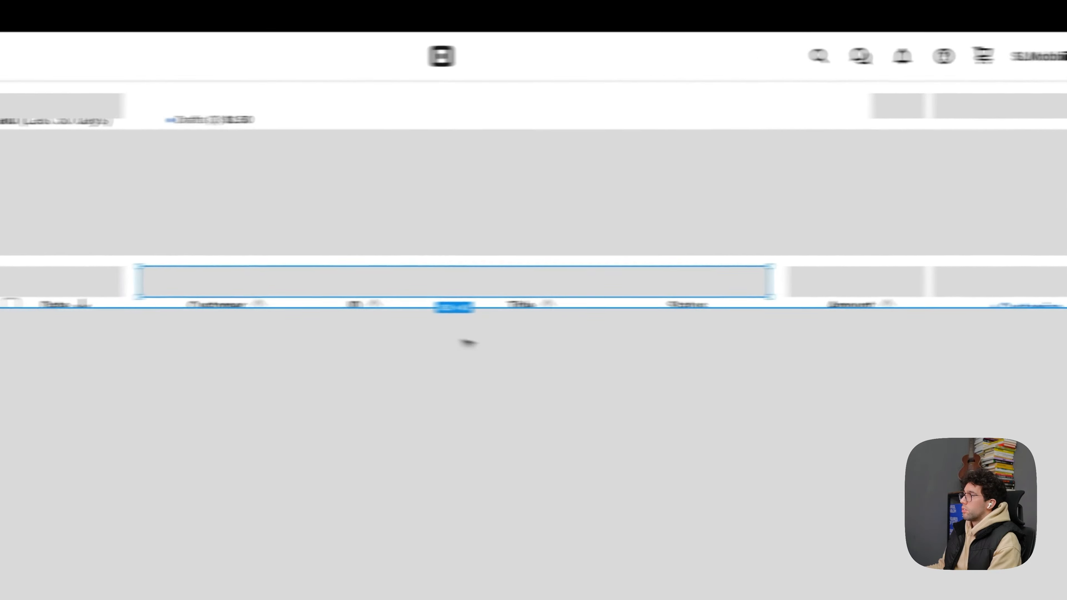
pyautogui.click(335, 326)
pyautogui.click(428, 218)
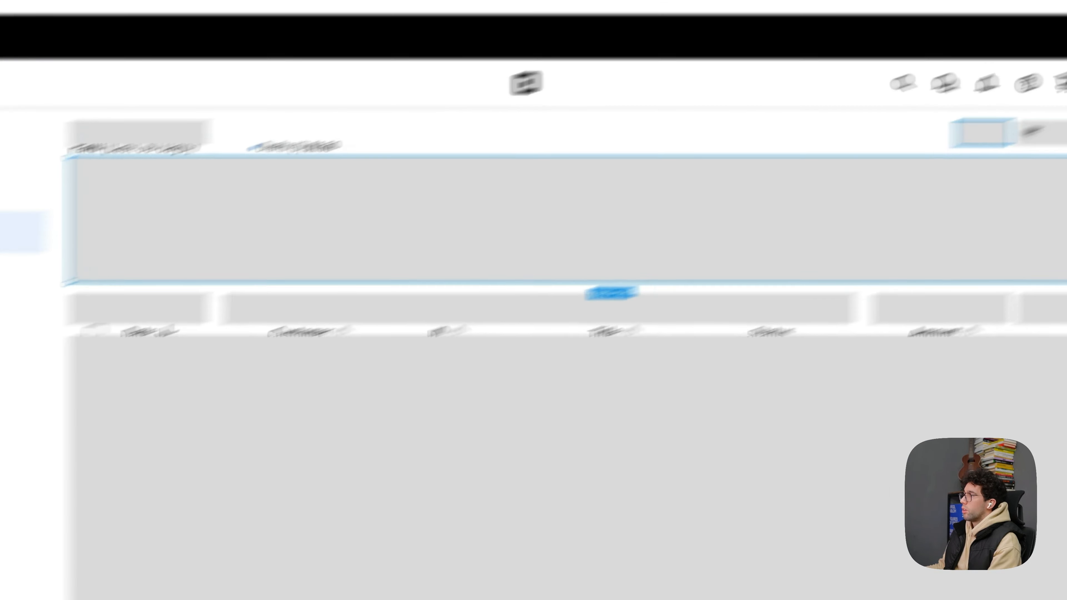
pyautogui.click(1046, 134)
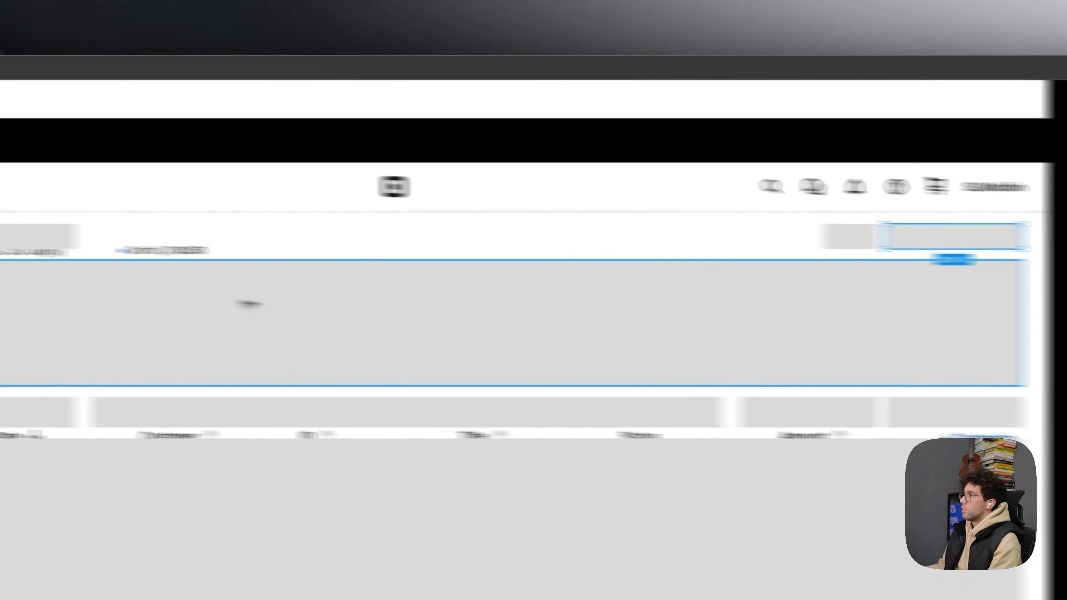
pyautogui.scroll(-4, 366, 201)
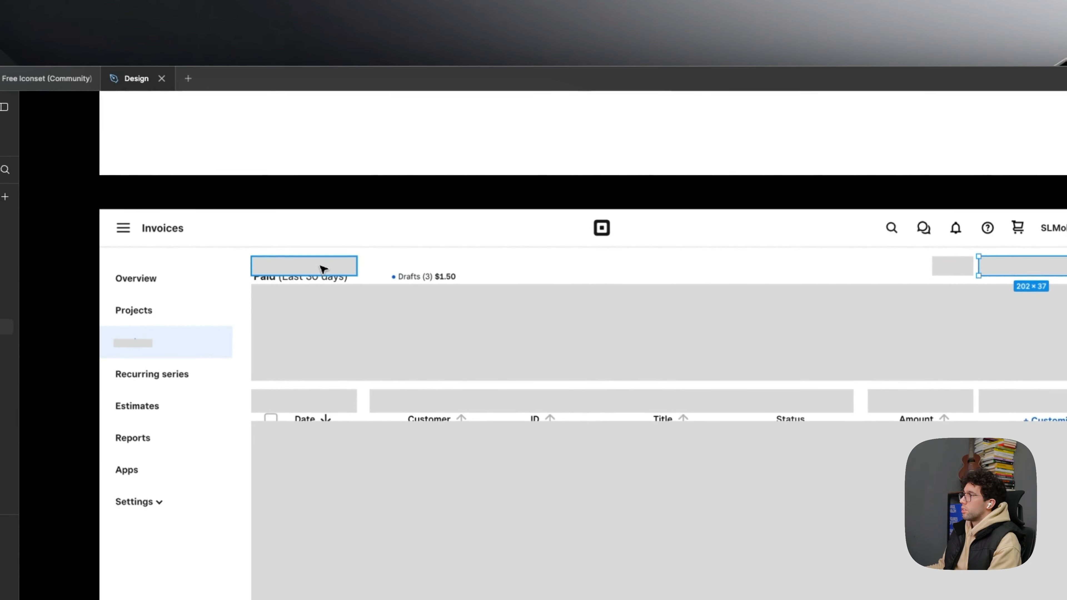
pyautogui.click(493, 329)
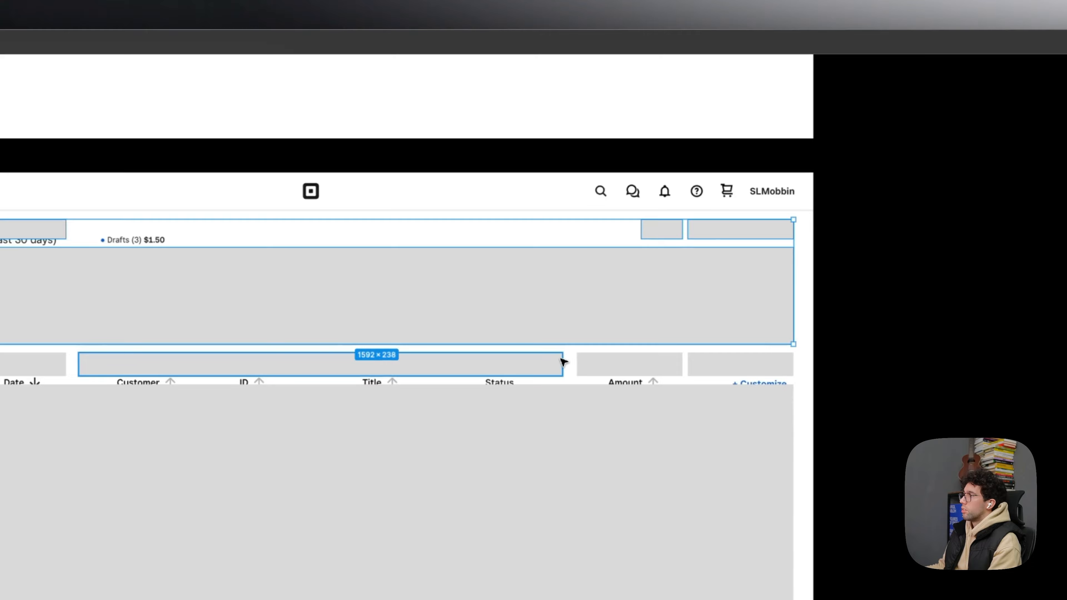
pyautogui.keyDown('shift'); pyautogui.click(562, 362); pyautogui.keyUp('shift')
pyautogui.keyDown('shift'); pyautogui.click(622, 365); pyautogui.keyUp('shift')
pyautogui.keyDown('shift'); pyautogui.click(724, 366); pyautogui.keyUp('shift')
pyautogui.keyDown('shift'); pyautogui.click(31, 364); pyautogui.keyUp('shift')
pyautogui.keyDown('shift'); pyautogui.click(57, 421); pyautogui.keyUp('shift')
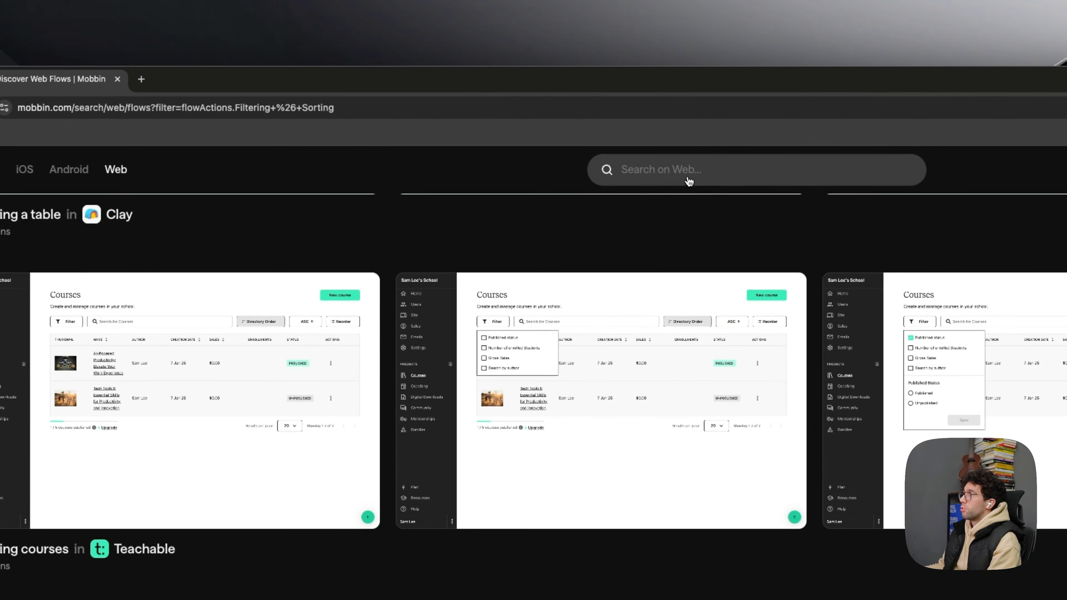
# - Switch to Mobbin and look through the search suggestions for "data" for a data visualization pattern
pyautogui.click(689, 181)
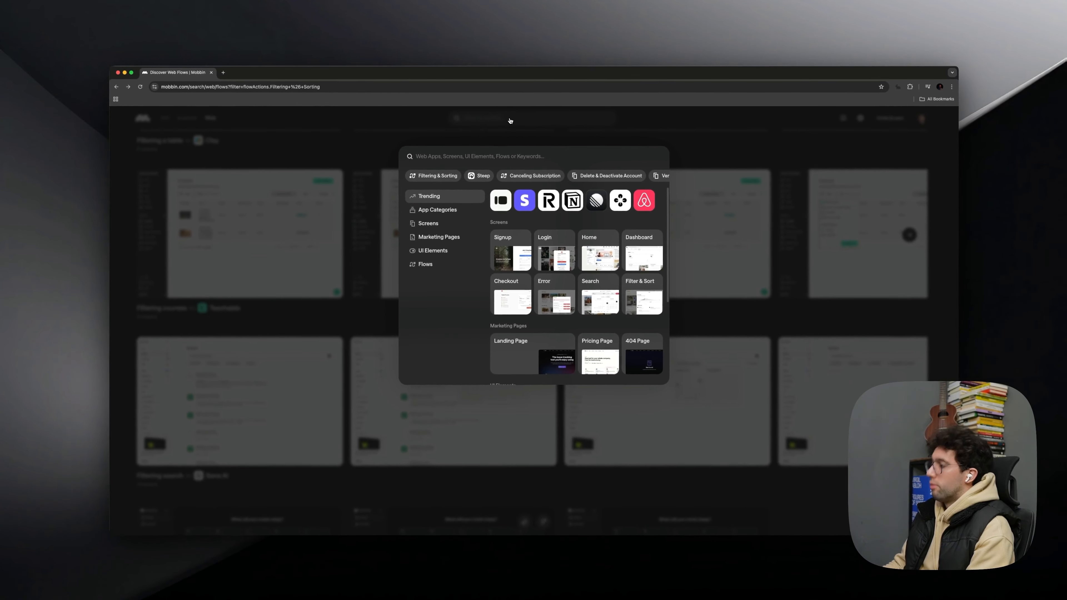
pyautogui.write('vi')
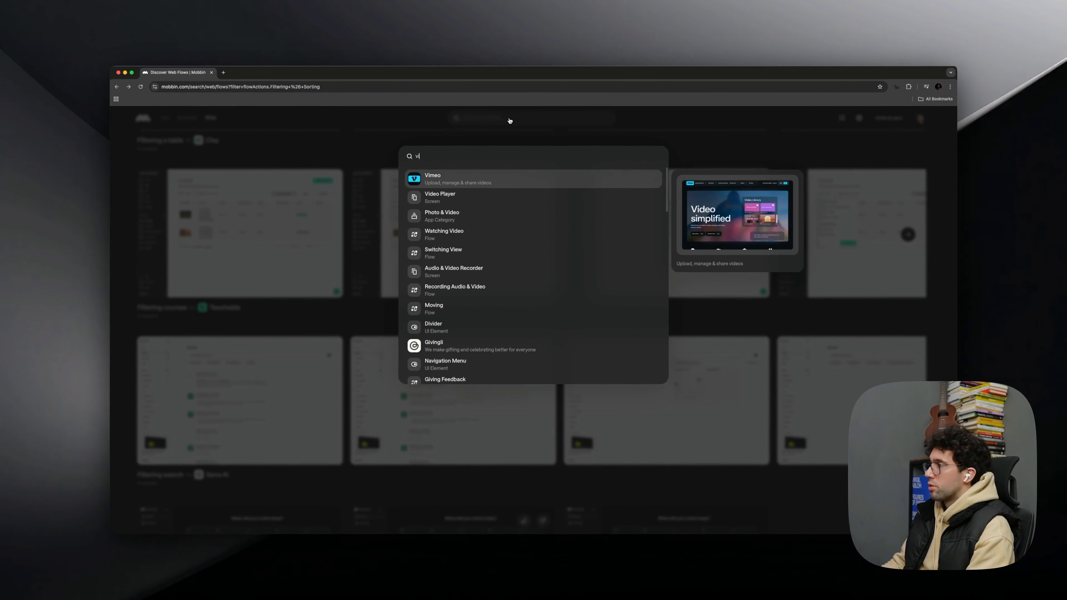
pyautogui.write('su')
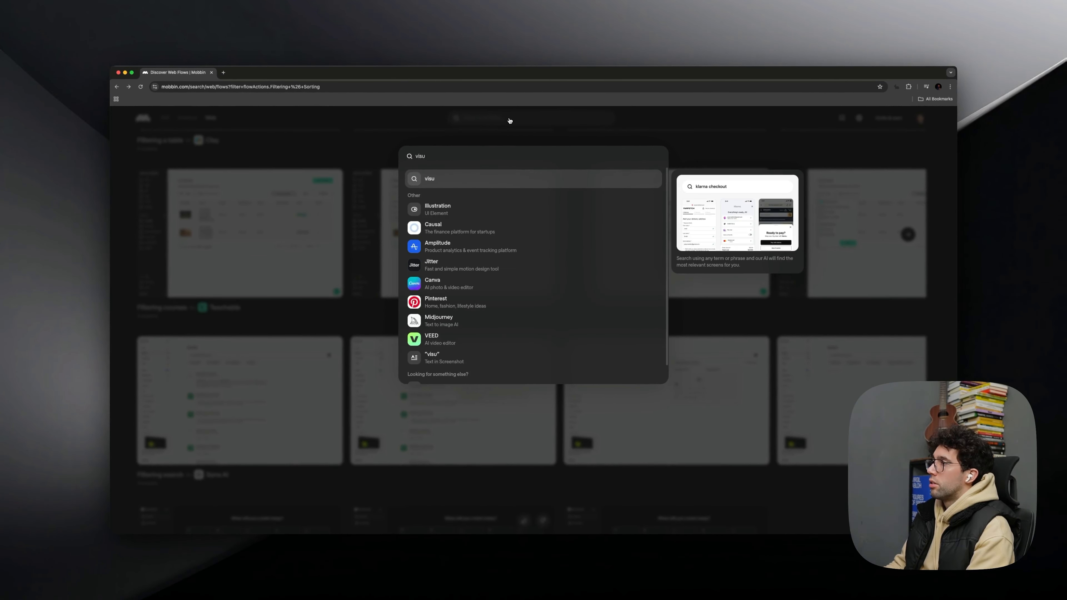
pyautogui.press('BackSpace')
pyautogui.press('BackSpace')
pyautogui.press('BackSpace')
pyautogui.press('BackSpace')
pyautogui.write('data')
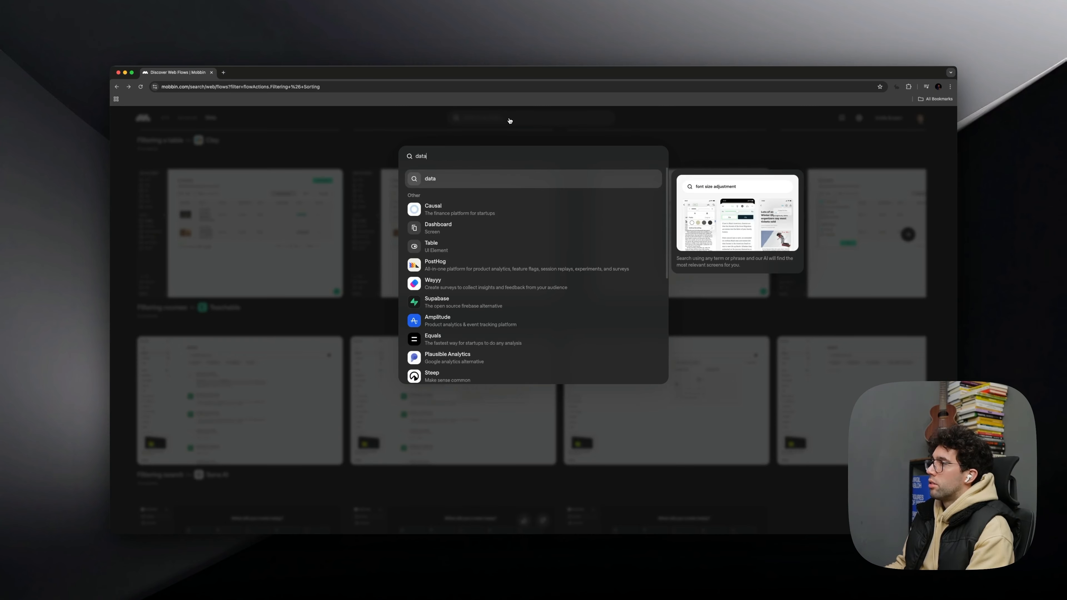
pyautogui.press('Down')
pyautogui.press('Down')
pyautogui.press('Down')
pyautogui.press('Up')
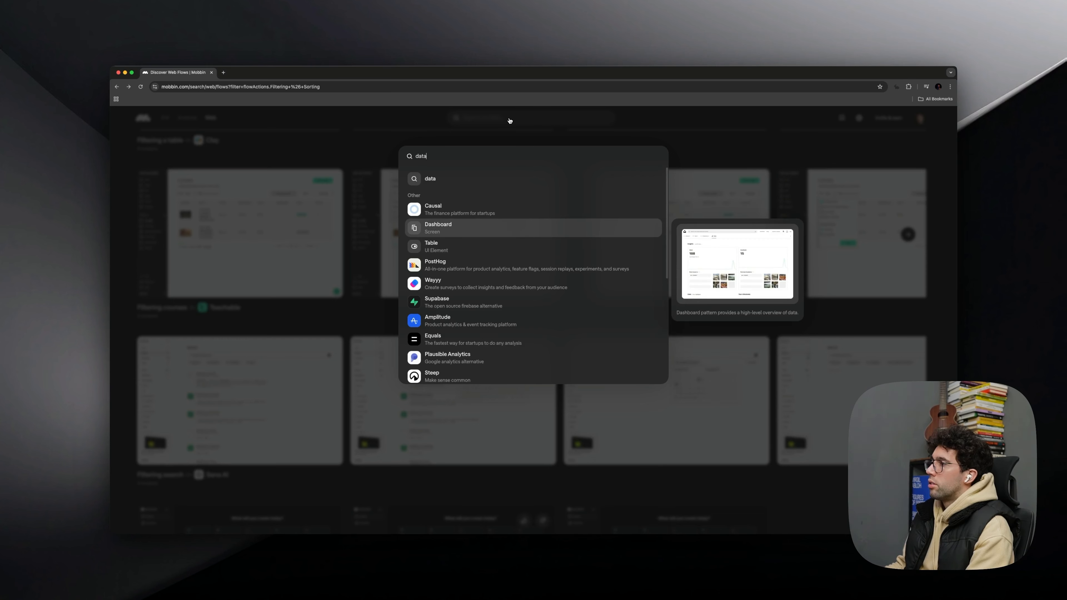
pyautogui.scroll(-5, 511, 179)
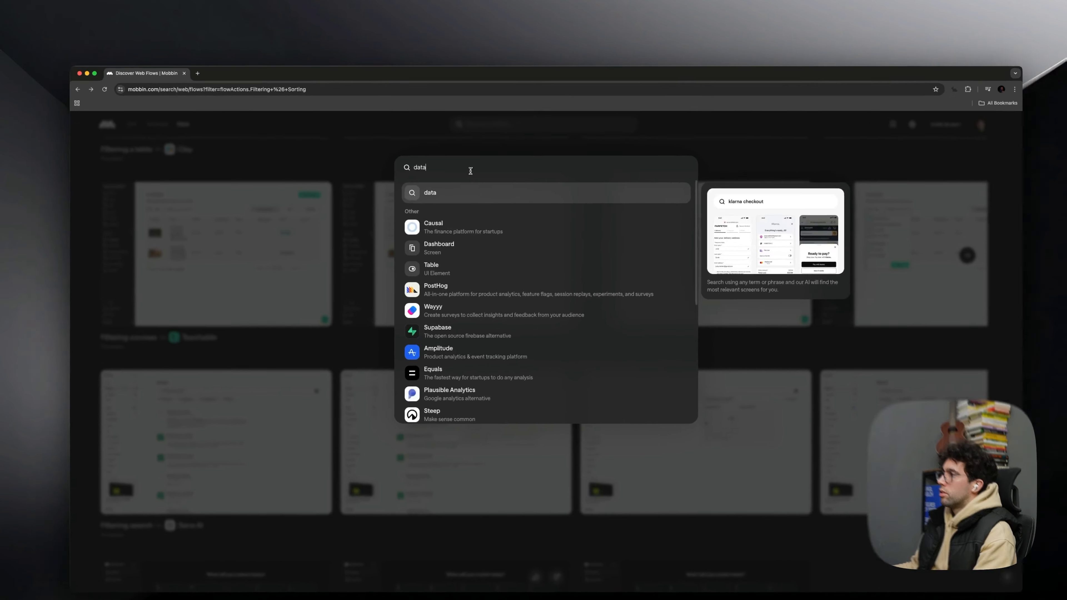
# - Search Mobbin for "graph" and open the Charts screen pattern
pyautogui.doubleClick(455, 157)
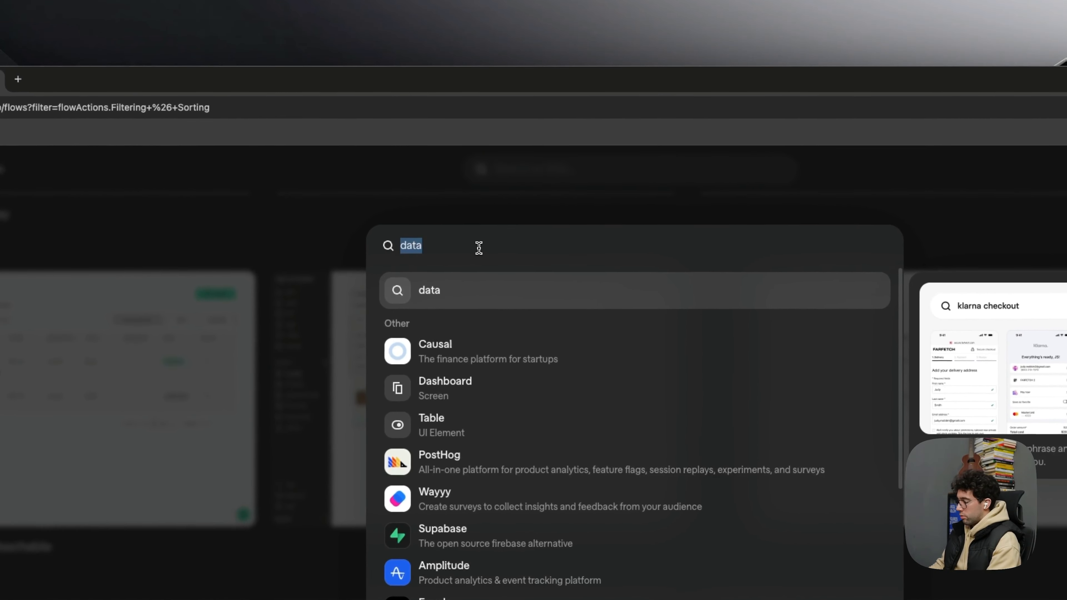
pyautogui.write('graph')
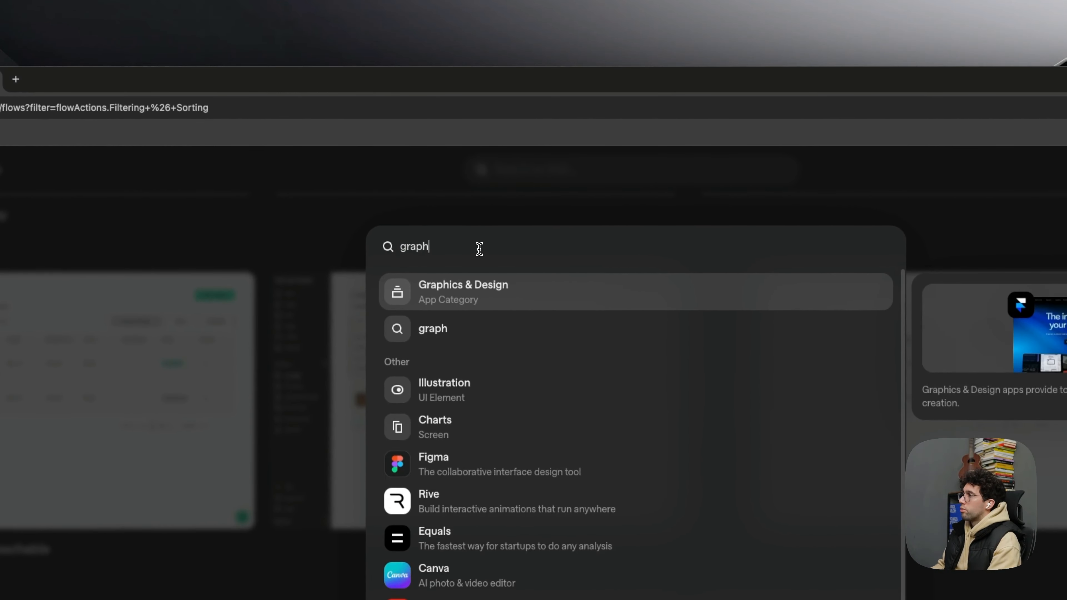
pyautogui.press('Down')
pyautogui.press('Down')
pyautogui.press('Down')
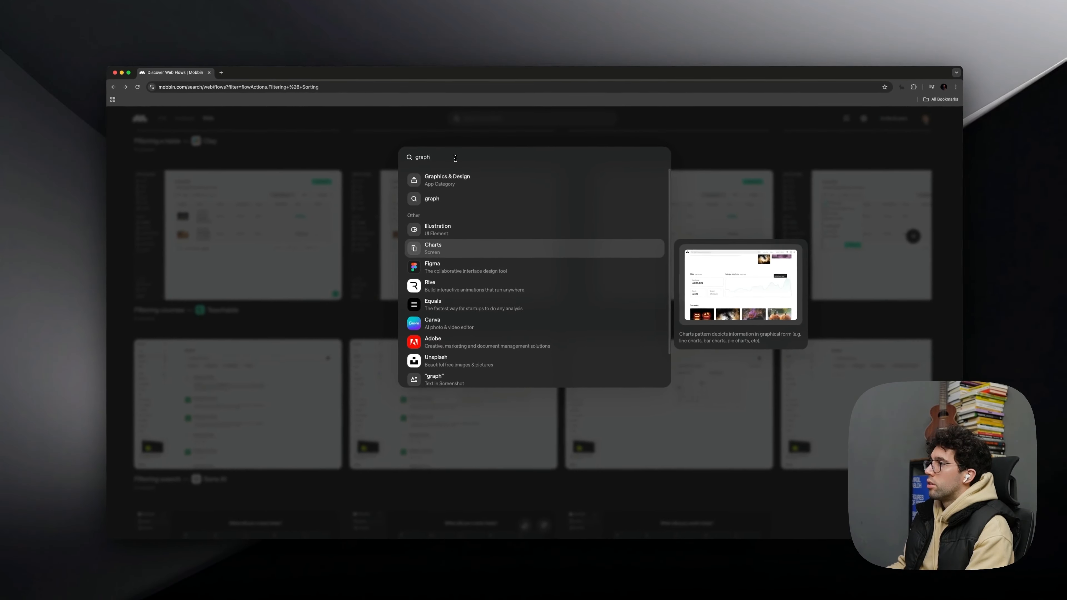
pyautogui.press('Escape')
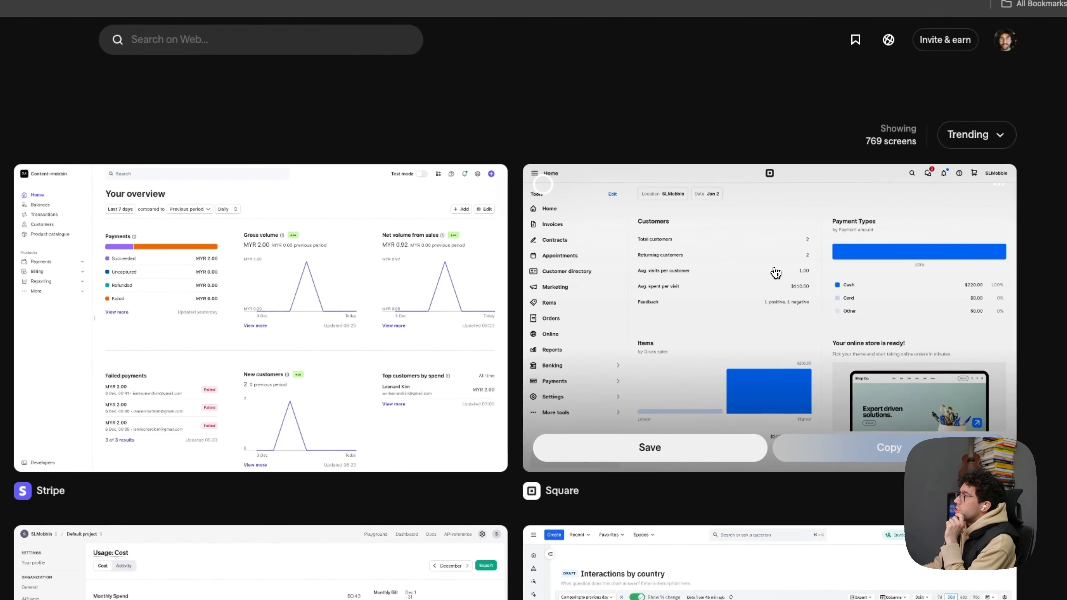
# - Open Square's Home screen with the Payment Types chart and copy it
pyautogui.click(798, 241)
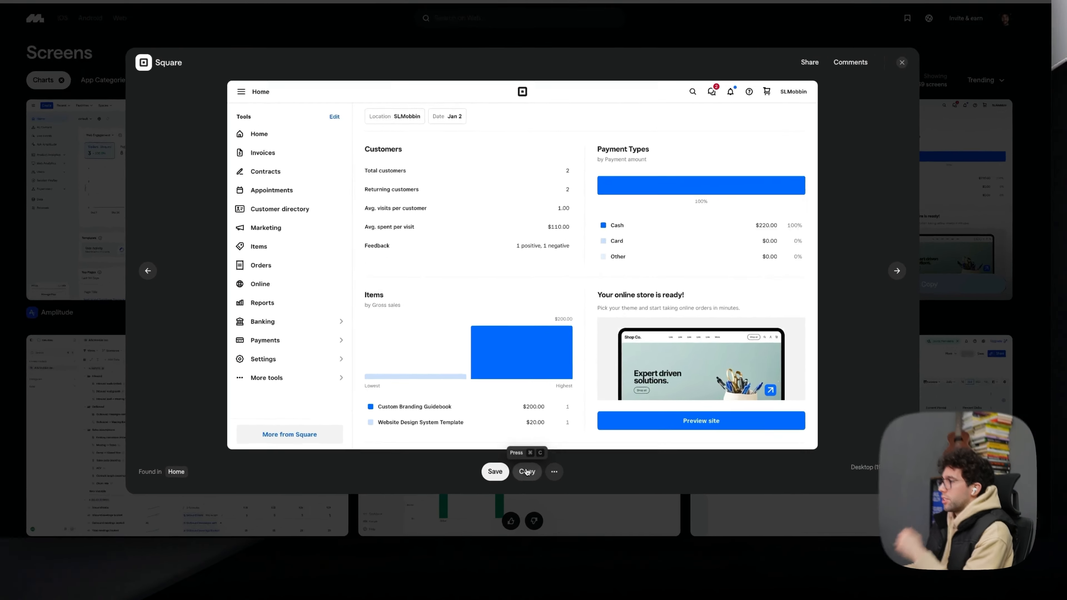
pyautogui.click(537, 481)
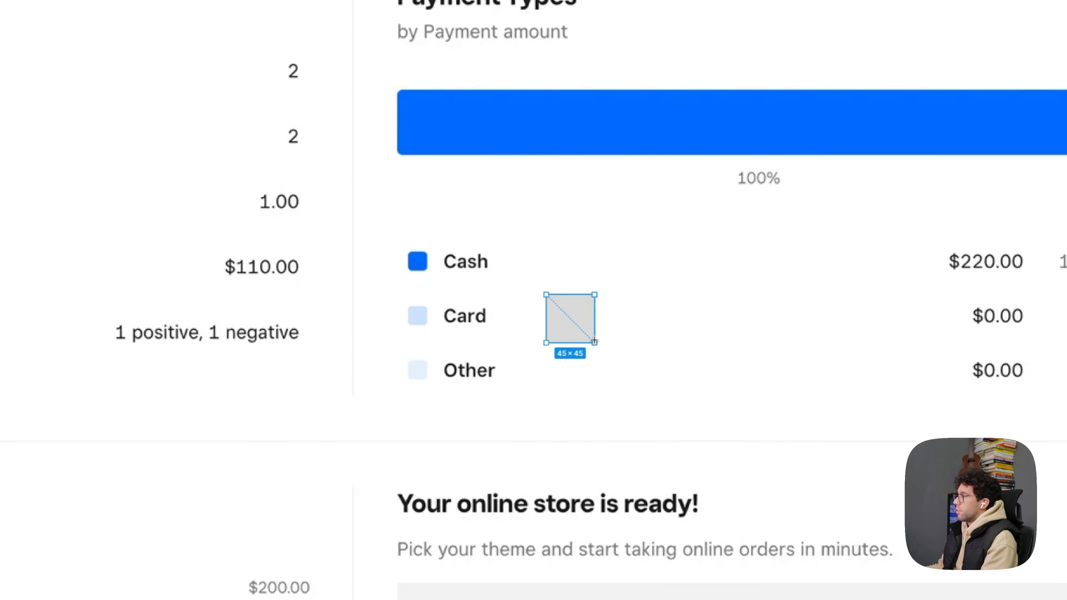
# - In Figma, draw a 45 × 45 square coloured from the pasted screen's Other swatch and enclose it in a 132 × 132 frame
pyautogui.press('i')
pyautogui.click(419, 369)
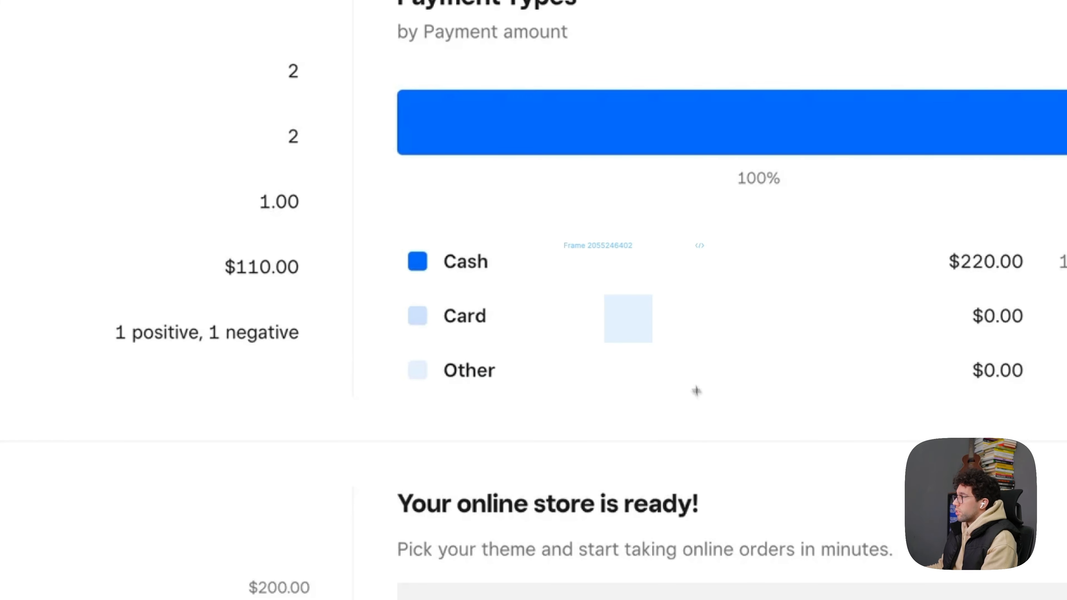
pyautogui.click(649, 328)
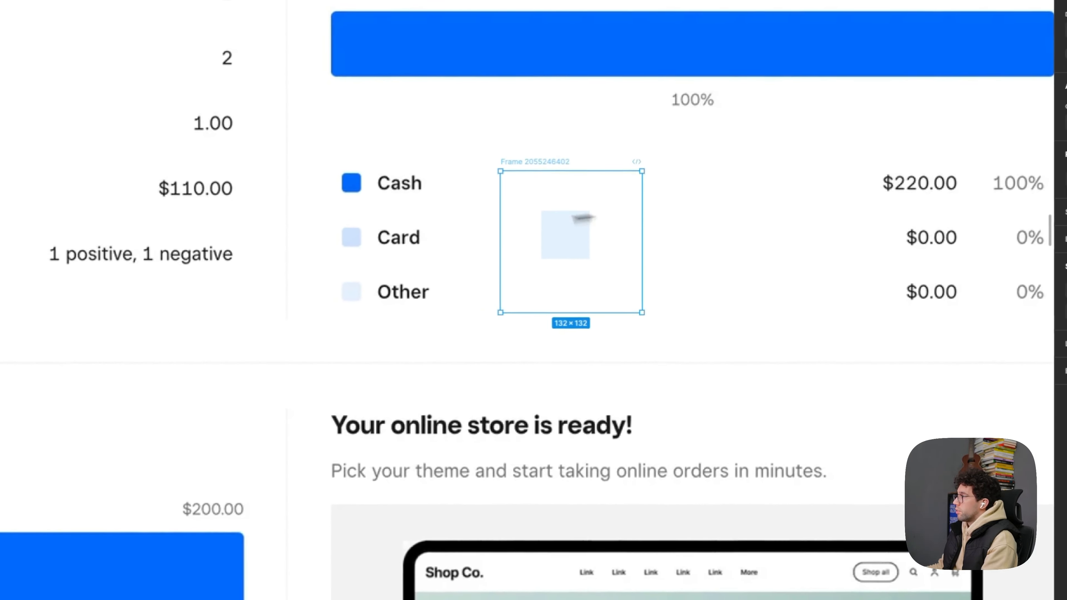
# - Run the Color contrast plugin on the light blue square inside the frame
pyautogui.click(574, 232)
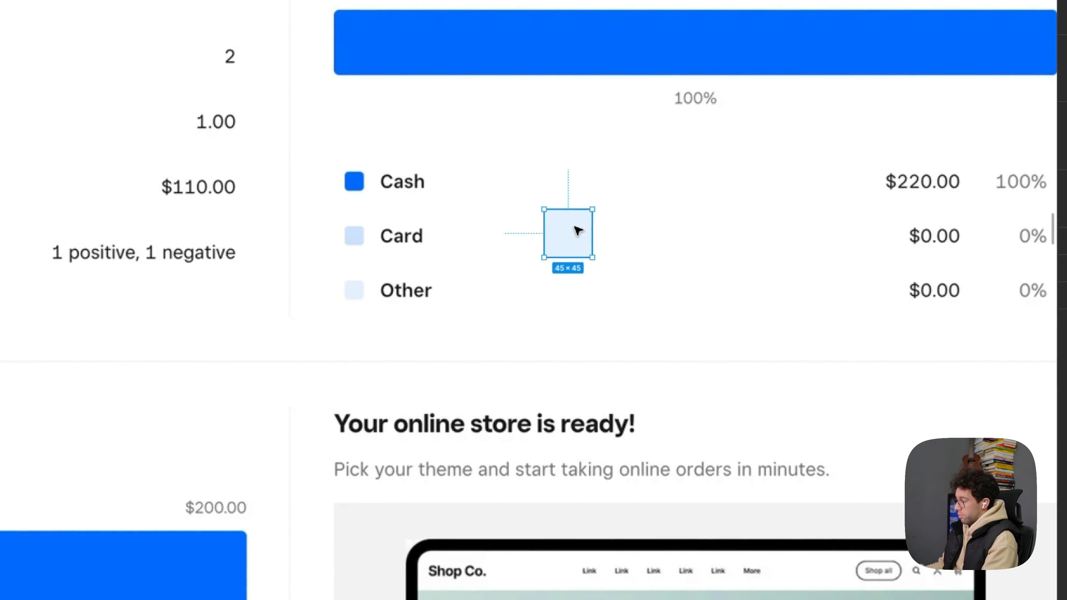
pyautogui.rightClick(583, 248)
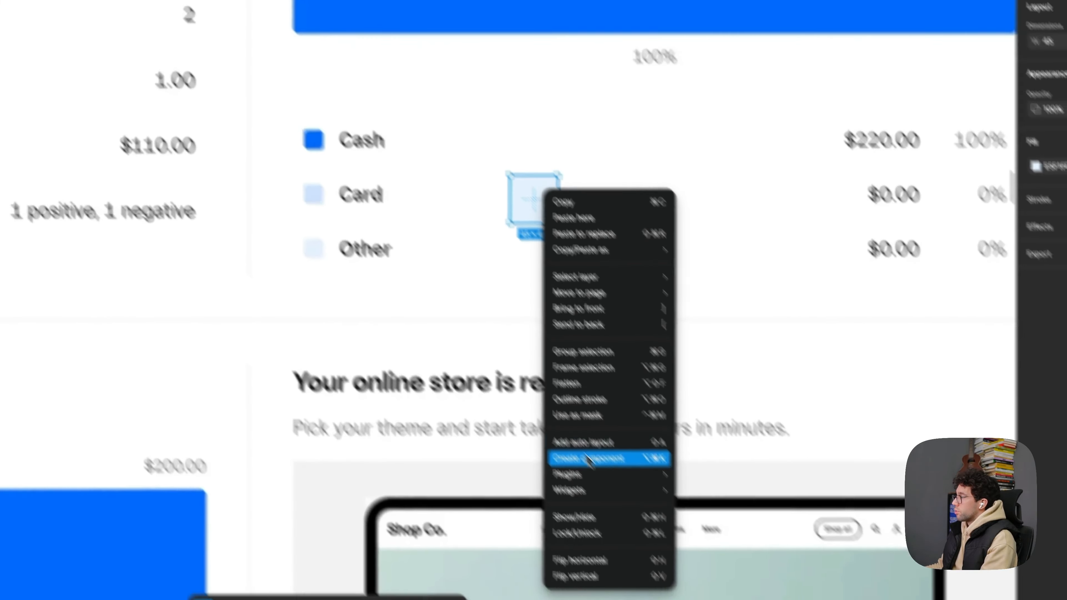
pyautogui.moveTo(651, 516)
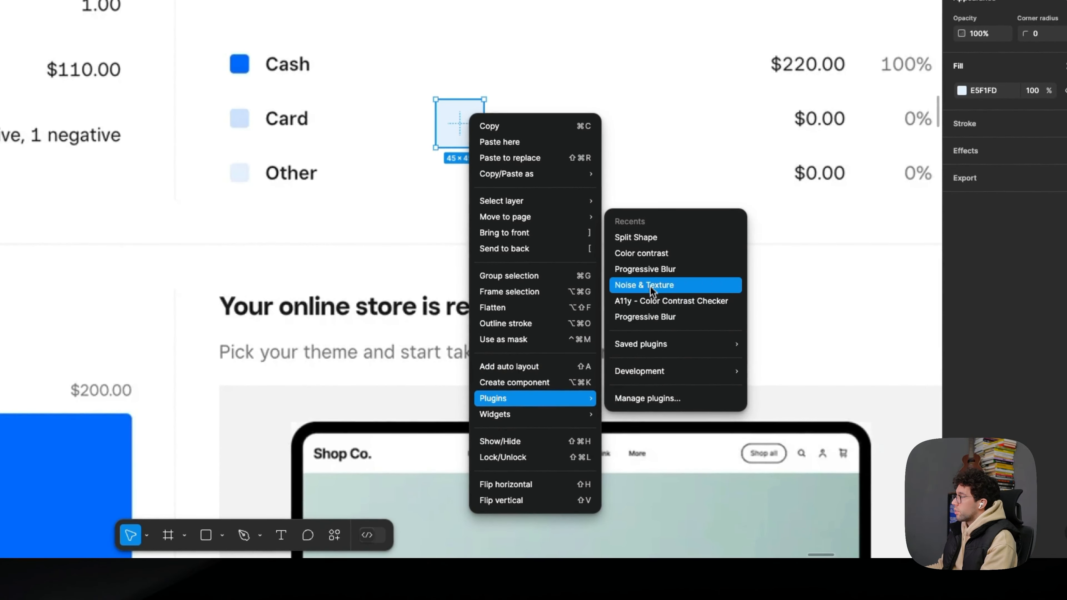
pyautogui.click(660, 257)
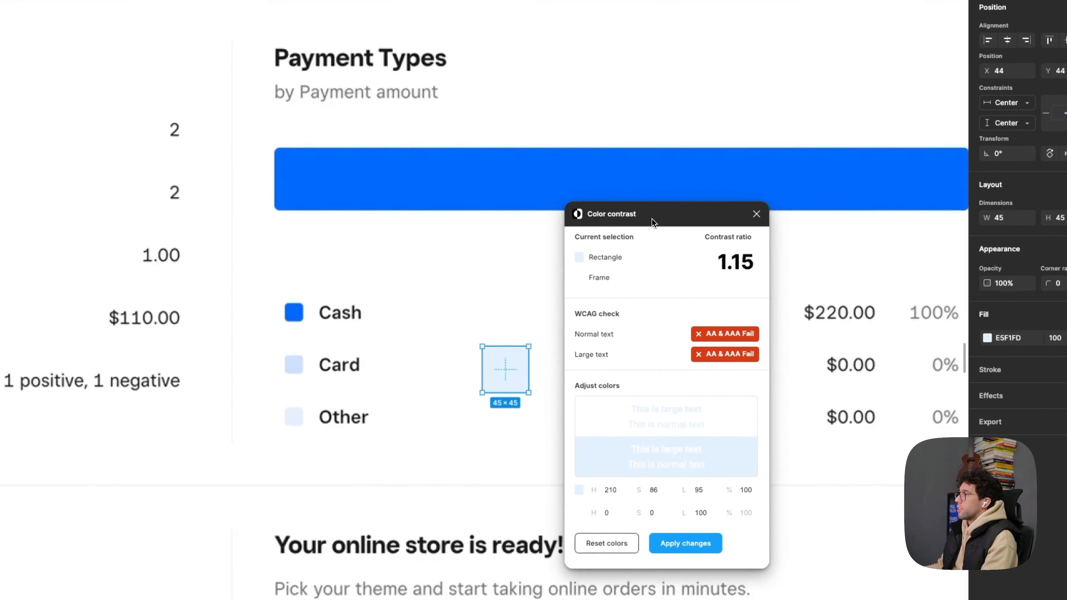
# - Close the current contrast check, recolour the square from the Card swatch, and rerun the Color contrast plugin on it
pyautogui.moveTo(718, 284); pyautogui.dragTo(756, 286)
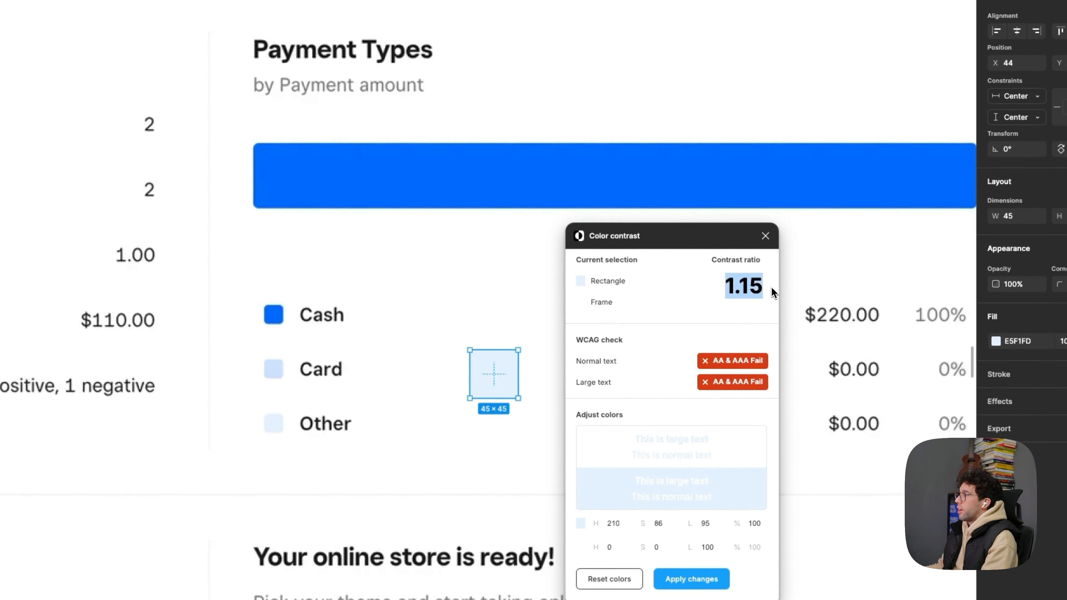
pyautogui.click(772, 287)
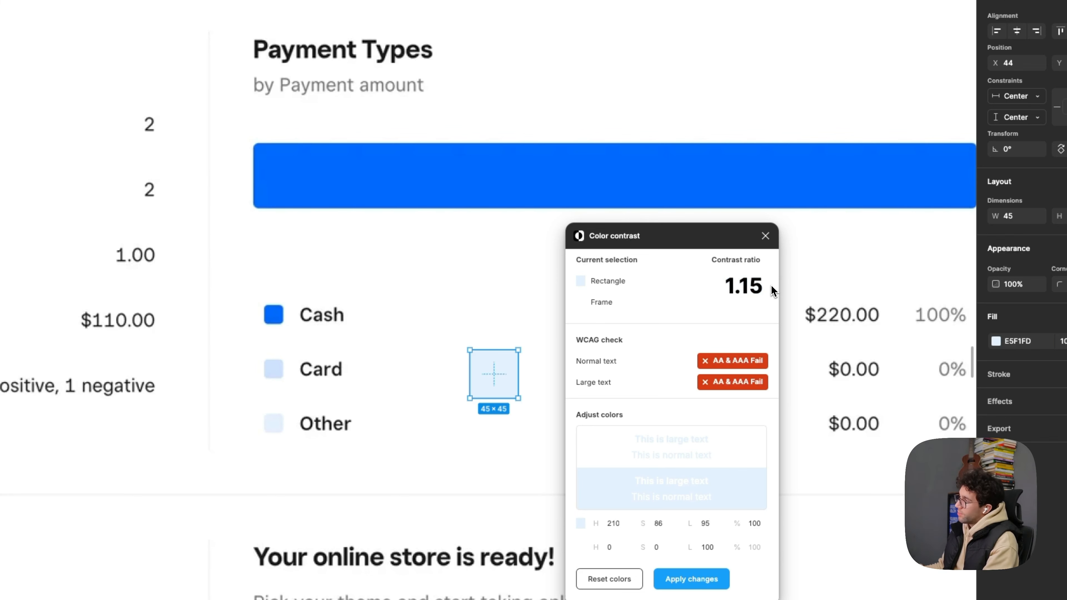
pyautogui.click(766, 237)
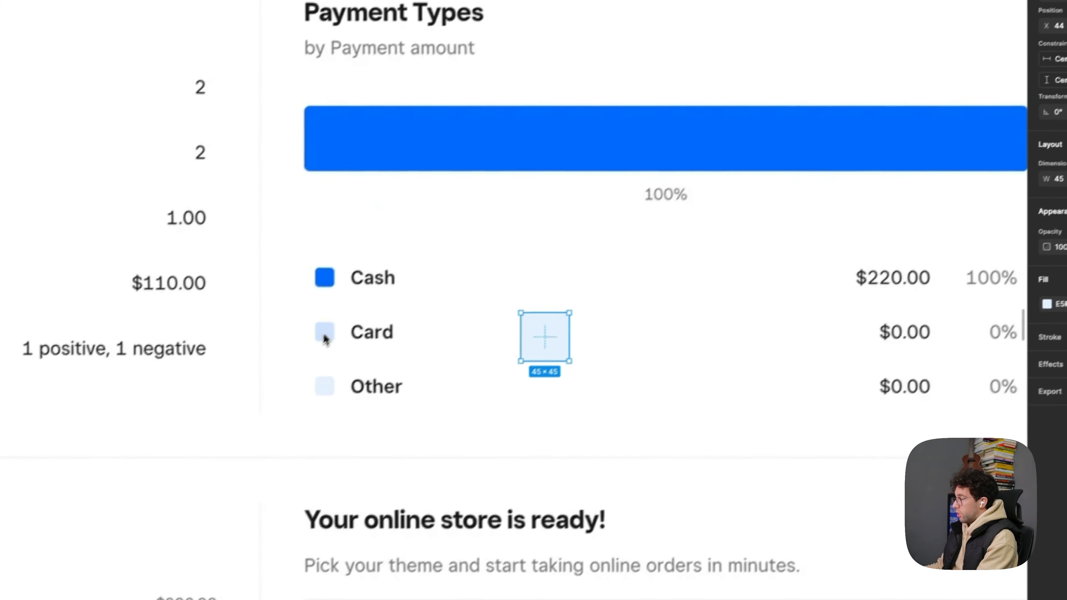
pyautogui.press('alt+super+p')
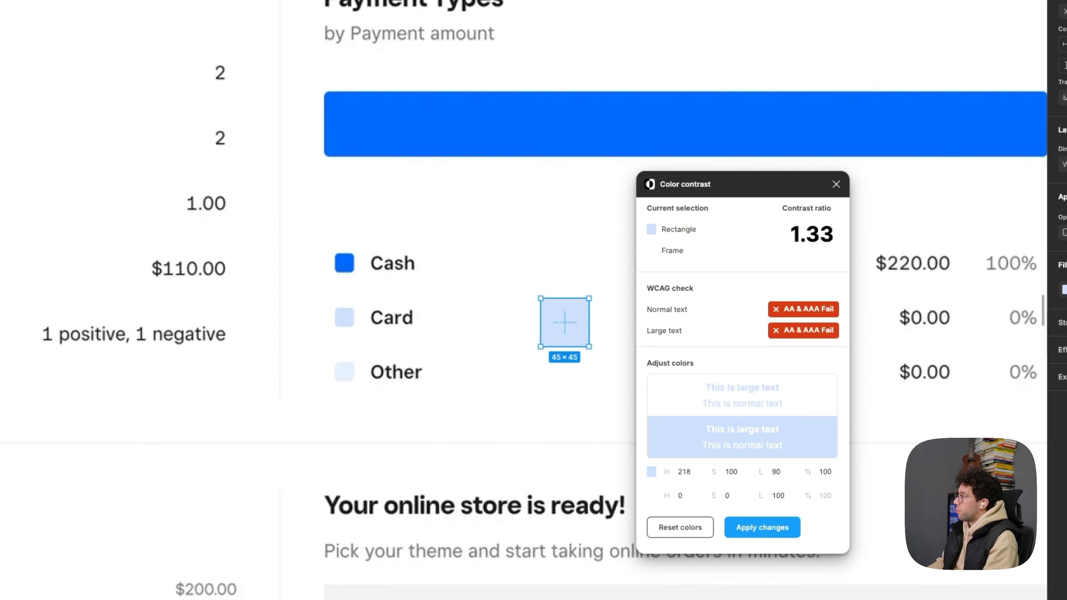
pyautogui.click(837, 184)
# - Recolour the square with the Payment Types bar's blue and check its contrast ratio with the Color contrast plugin
pyautogui.press('i')
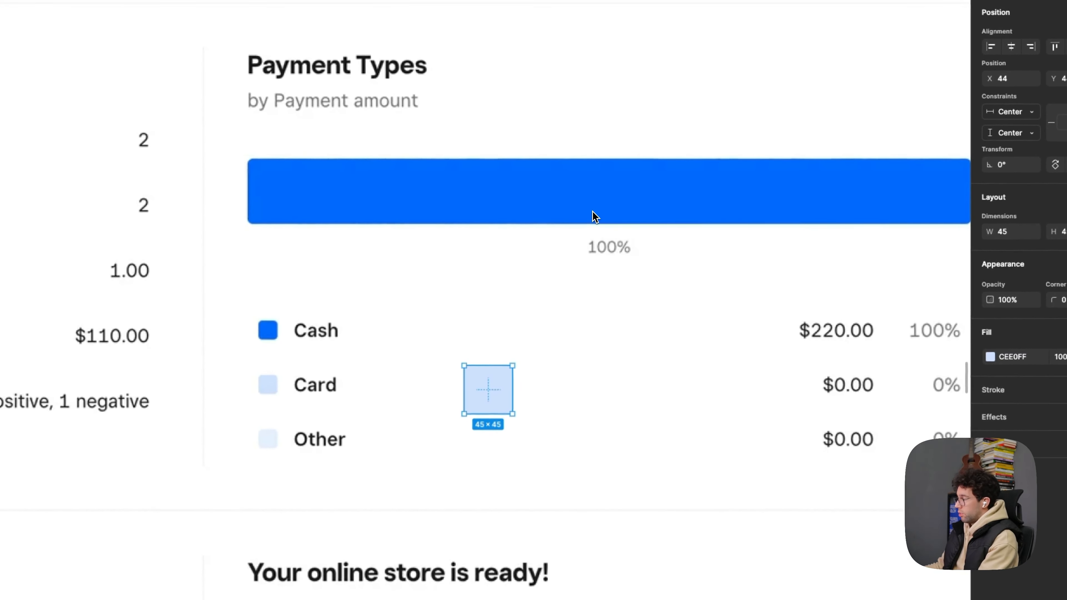
pyautogui.click(663, 133)
pyautogui.press('alt+super+p')
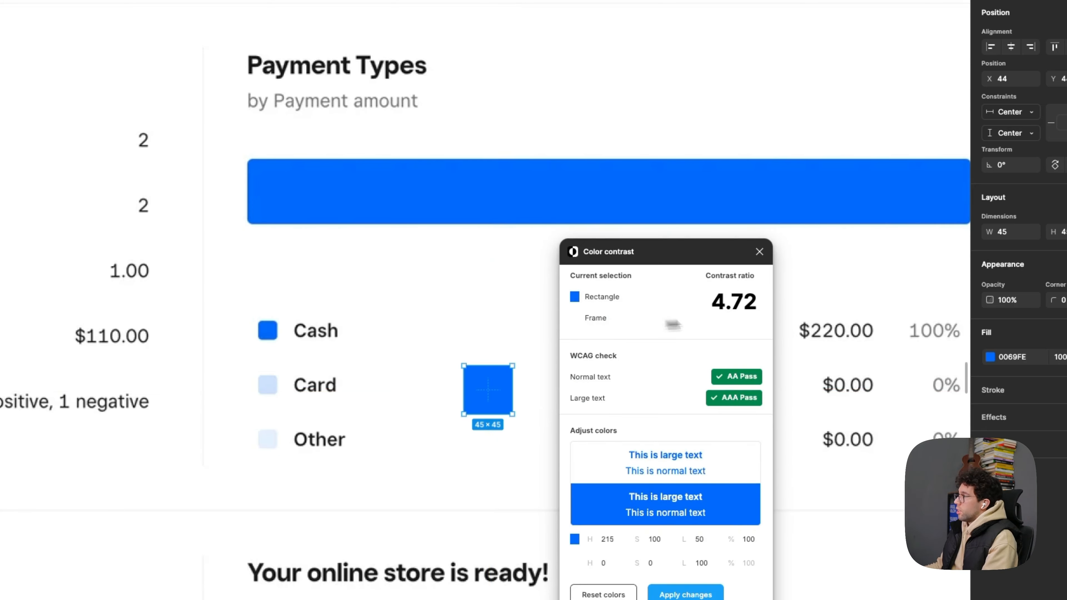
pyautogui.moveTo(757, 302); pyautogui.dragTo(717, 304)
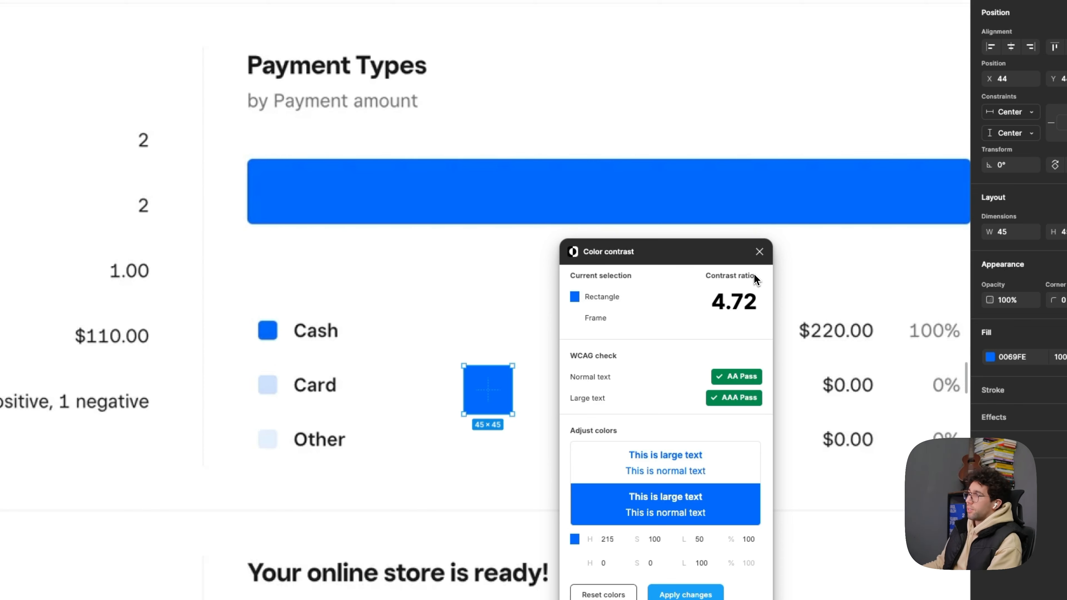
pyautogui.click(760, 251)
# - Select the blue square again and repeat the Color contrast check on it
pyautogui.click(455, 368)
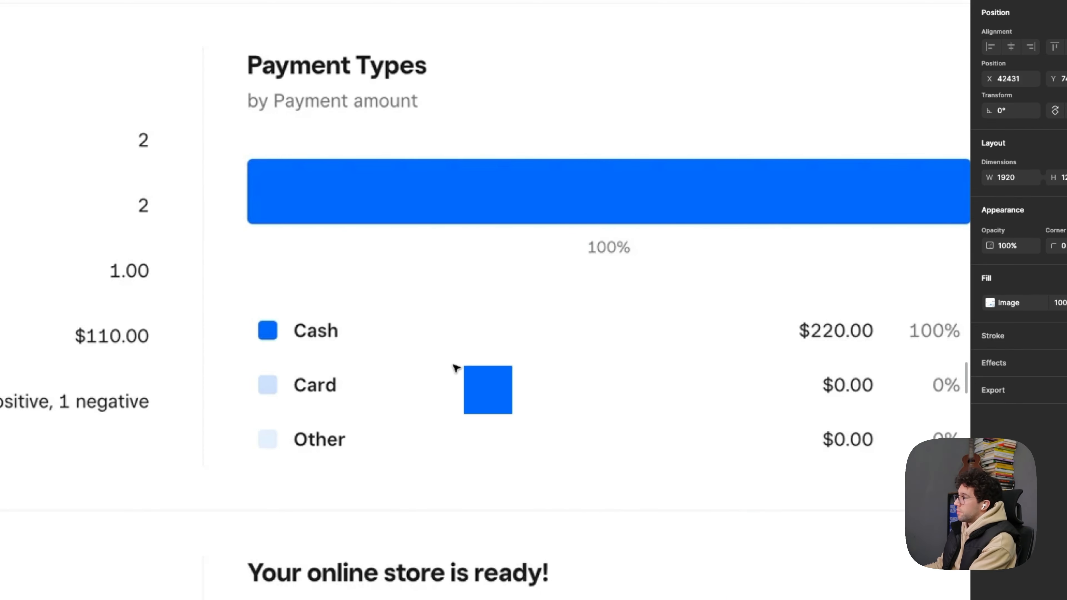
pyautogui.click(488, 387)
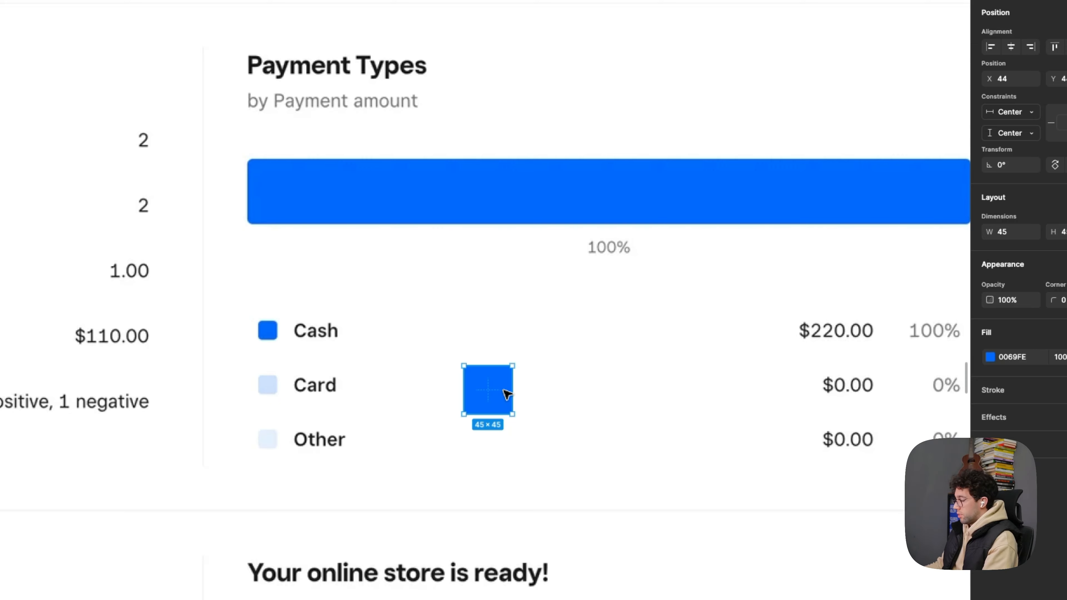
pyautogui.press('alt+super+p')
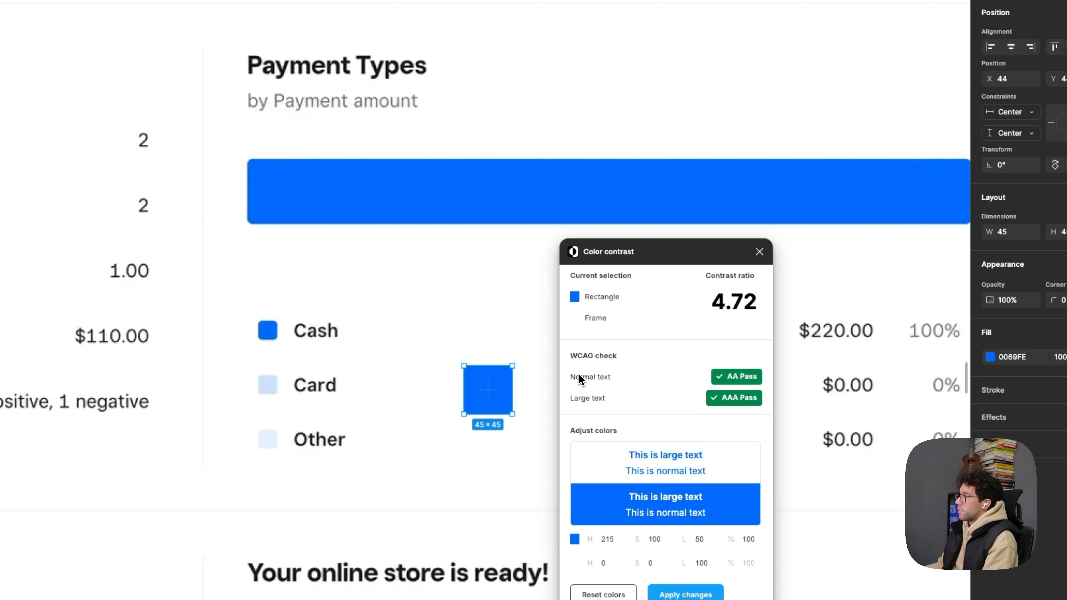
pyautogui.click(761, 252)
# - Delete the contrast test square together with its frame from the Payment Types area
pyautogui.click(288, 376)
pyautogui.click(735, 324)
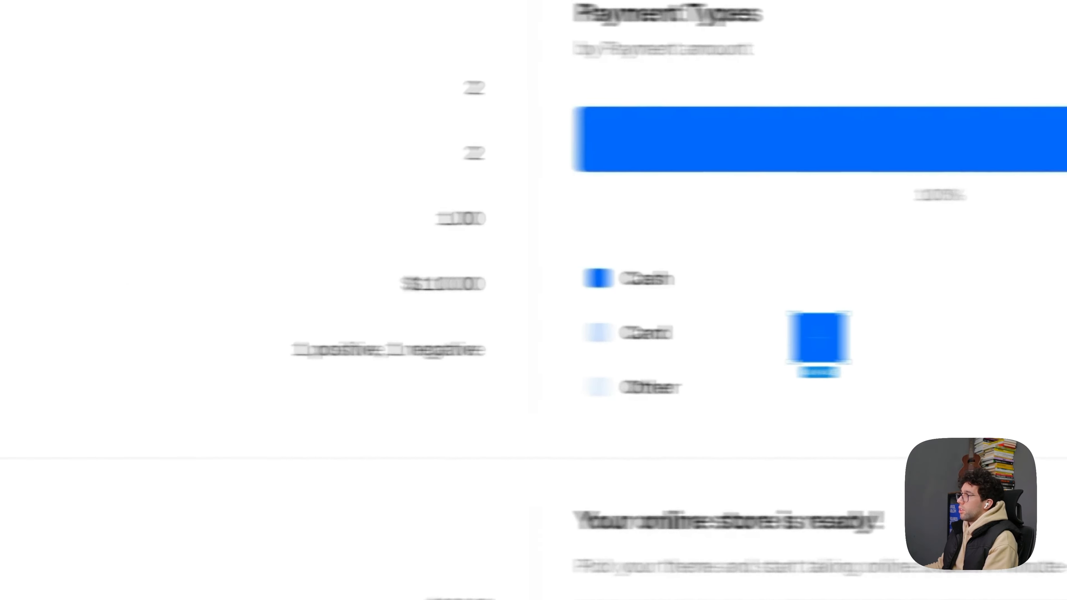
pyautogui.click(91, 320)
pyautogui.press('Delete')
pyautogui.scroll(-3, 661, 327)
pyautogui.scroll(-10, 713, 311)
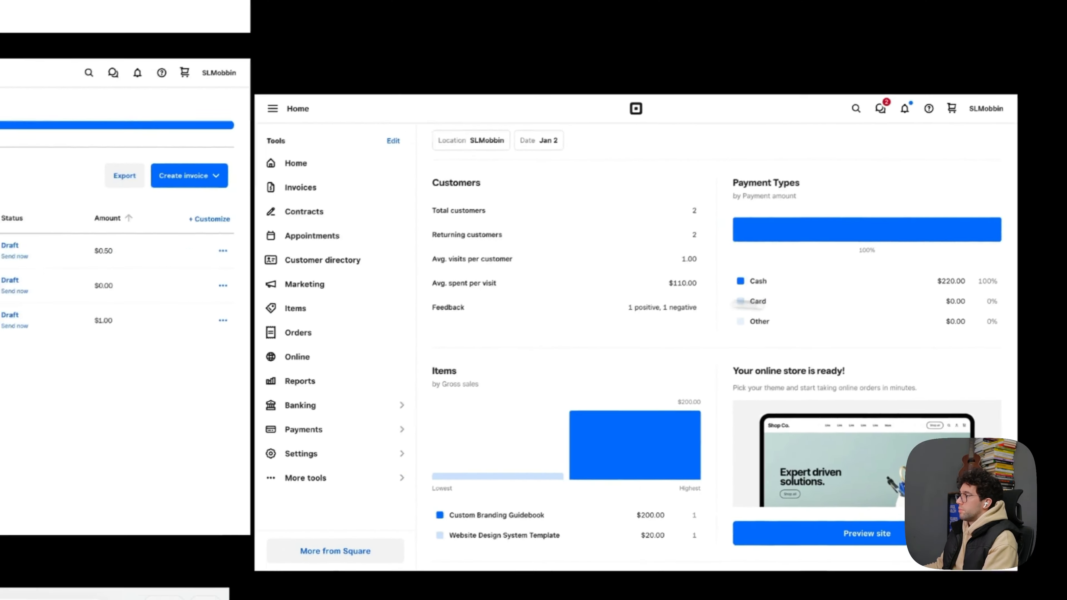
# - Move the pasted Square Home screenshot beside the Invoices screenshot so that their top edges align
pyautogui.click(706, 364)
pyautogui.moveTo(669, 354)
pyautogui.mouseDown()
pyautogui.moveTo(708, 353)
pyautogui.moveTo(669, 343)
pyautogui.mouseUp()
pyautogui.scroll(5, 468, 332)
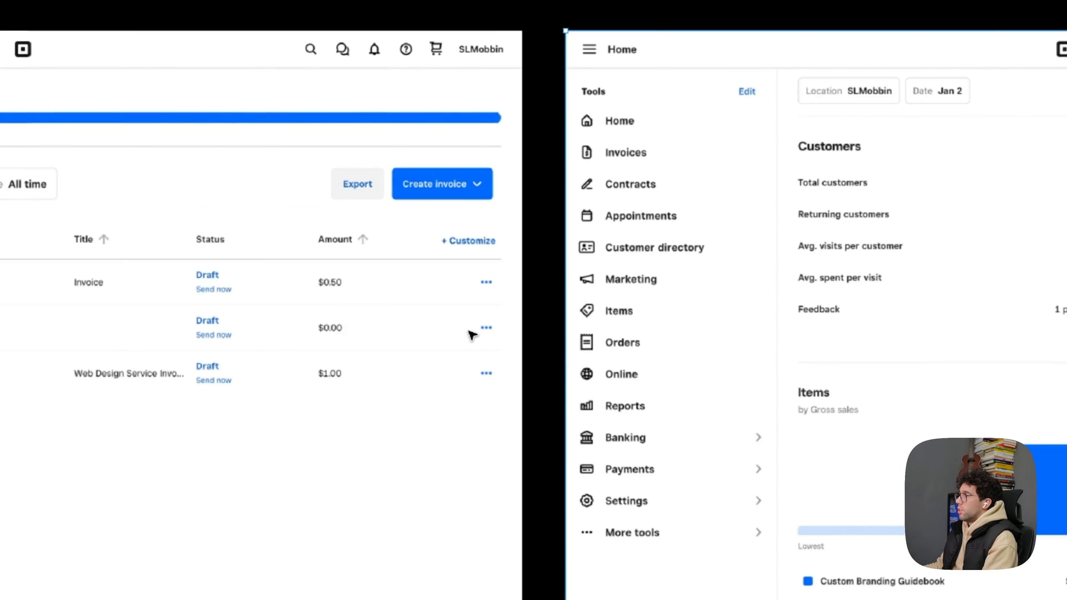
pyautogui.scroll(-3, 474, 330)
pyautogui.scroll(3, 753, 376)
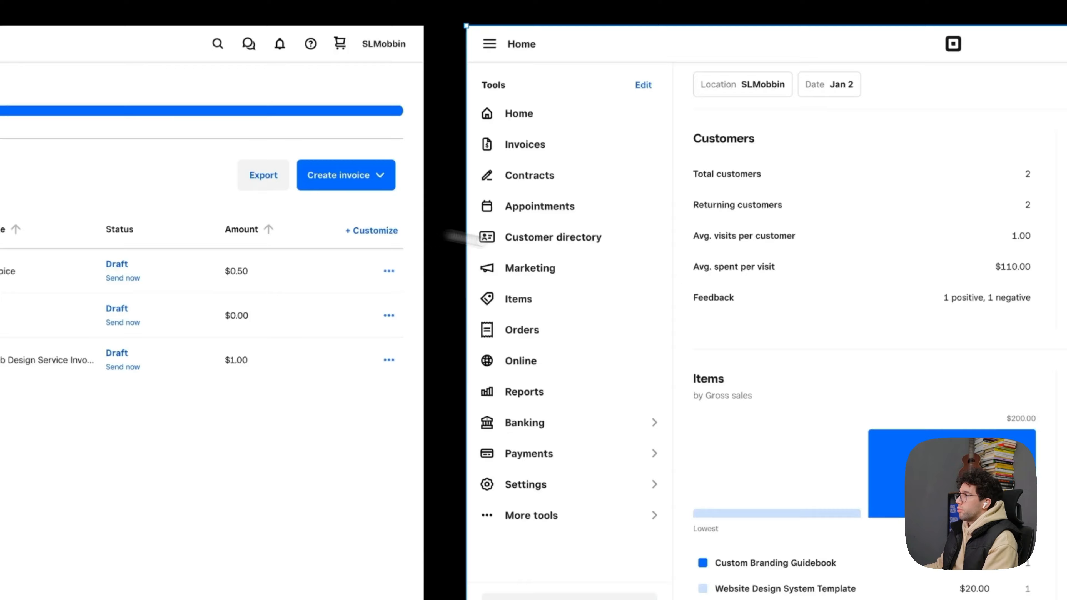
pyautogui.moveTo(347, 213); pyautogui.dragTo(651, 298)
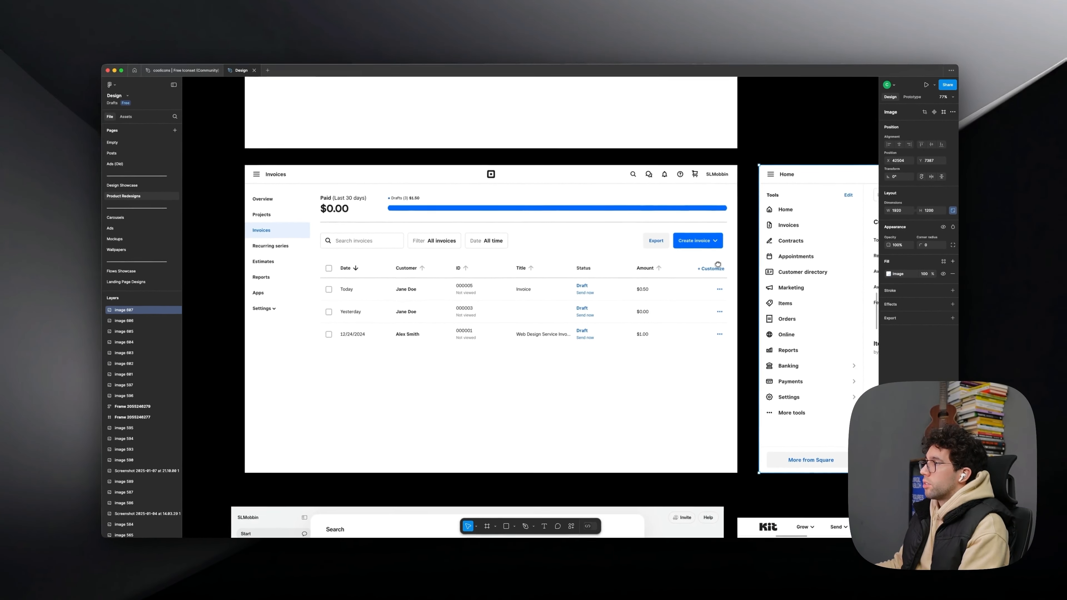
pyautogui.moveTo(718, 264); pyautogui.dragTo(712, 265)
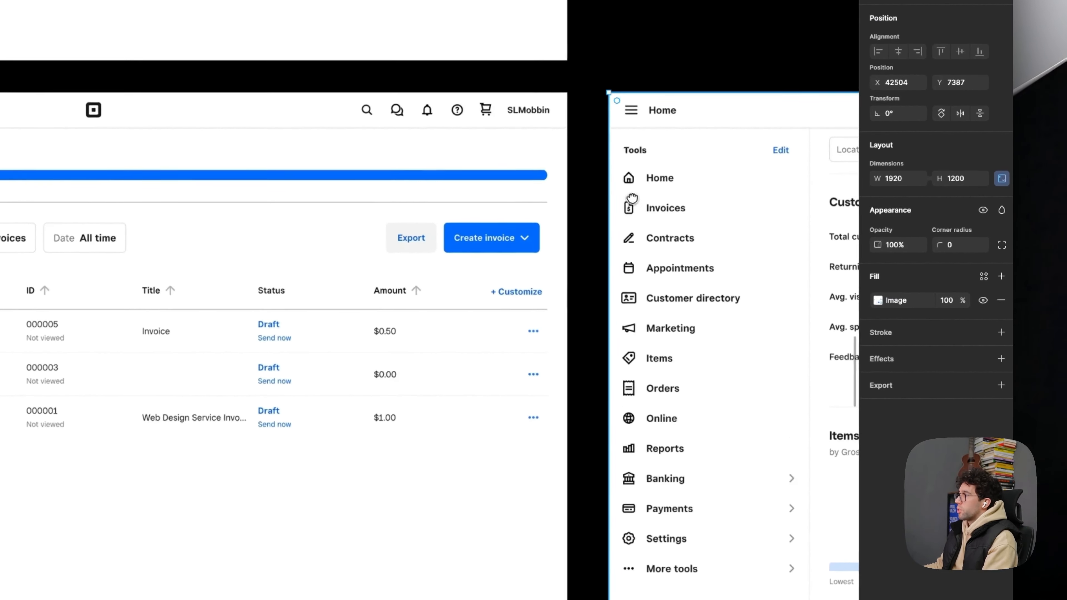
pyautogui.press('r')
pyautogui.moveTo(756, 202)
pyautogui.mouseDown()
pyautogui.moveTo(761, 414)
pyautogui.moveTo(741, 429)
pyautogui.mouseUp()
pyautogui.press('super+z')
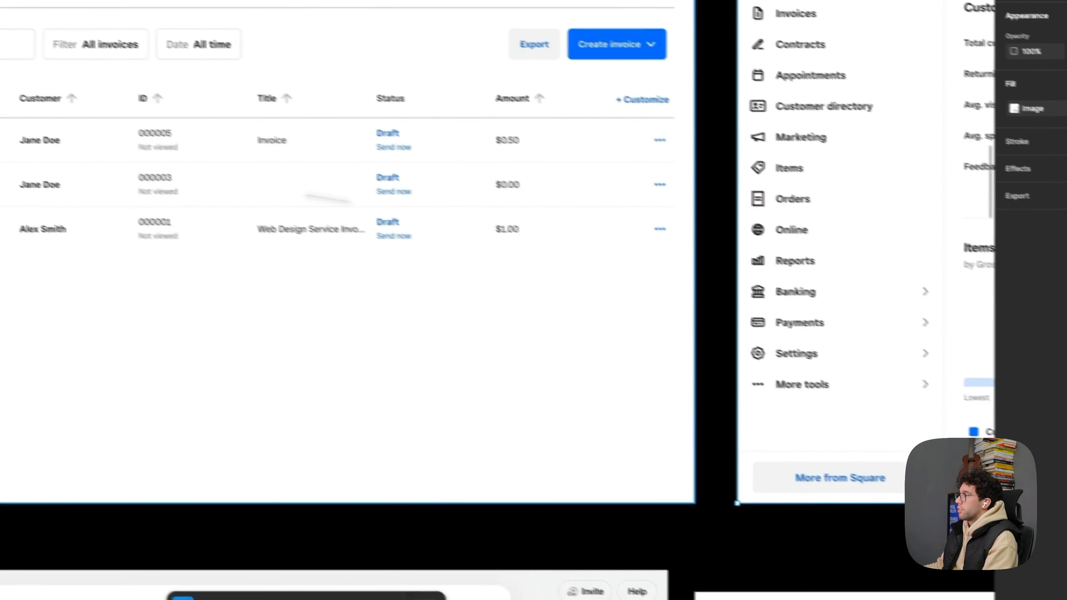
pyautogui.press('r')
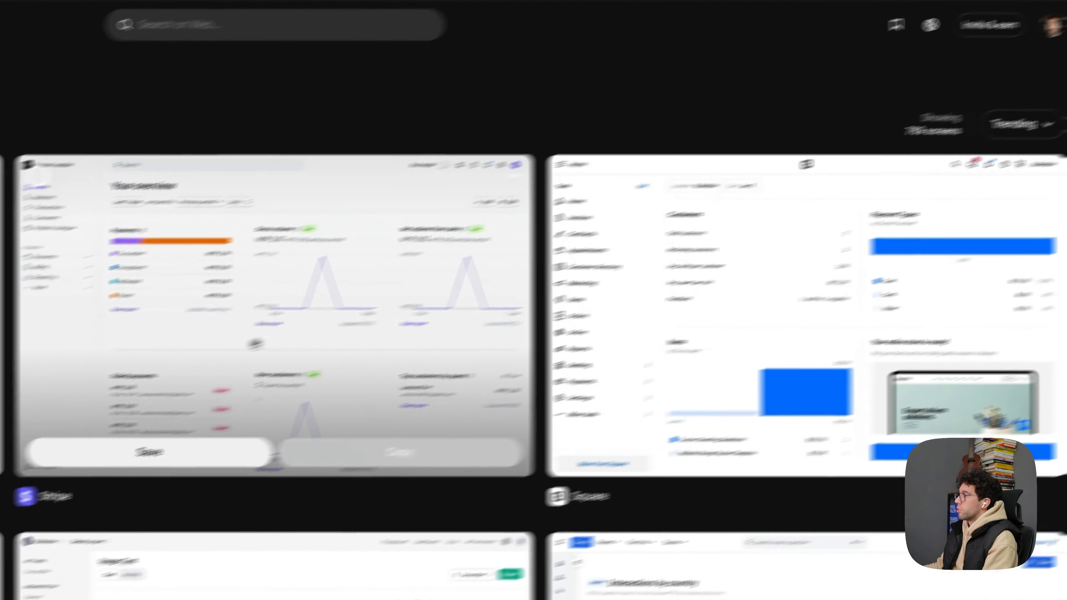
# - In the browser, open Dub's Plan and Usage screen from Mobbin's Charts results, view it and close it
pyautogui.scroll(-10, 256, 344)
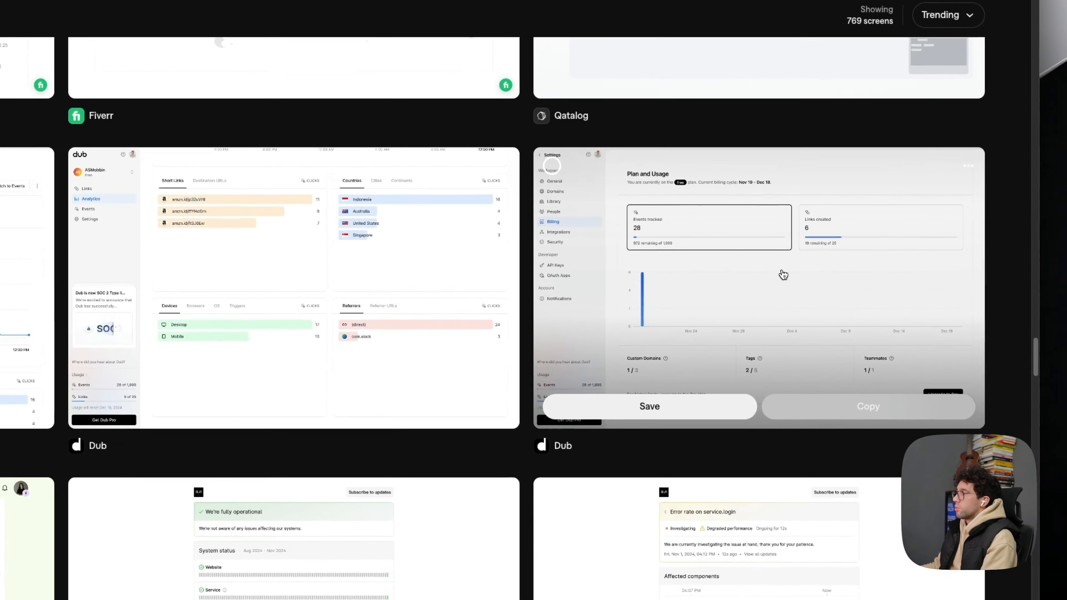
pyautogui.click(781, 273)
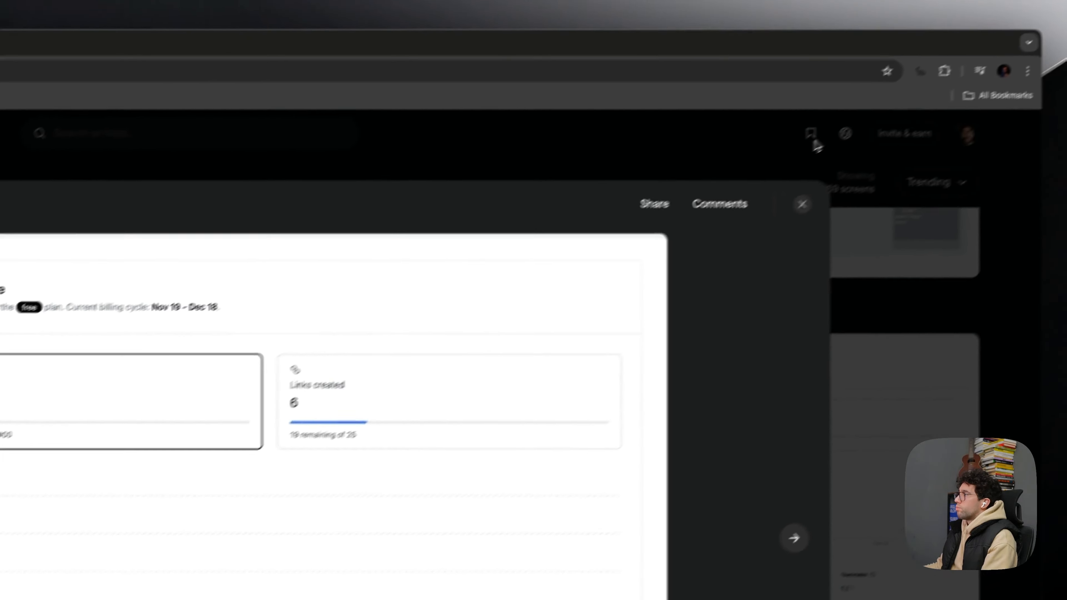
pyautogui.click(814, 143)
# - Open incident.io's "Error rate on service.login" screen from the Charts results and copy it
pyautogui.scroll(-5, 457, 335)
pyautogui.click(677, 483)
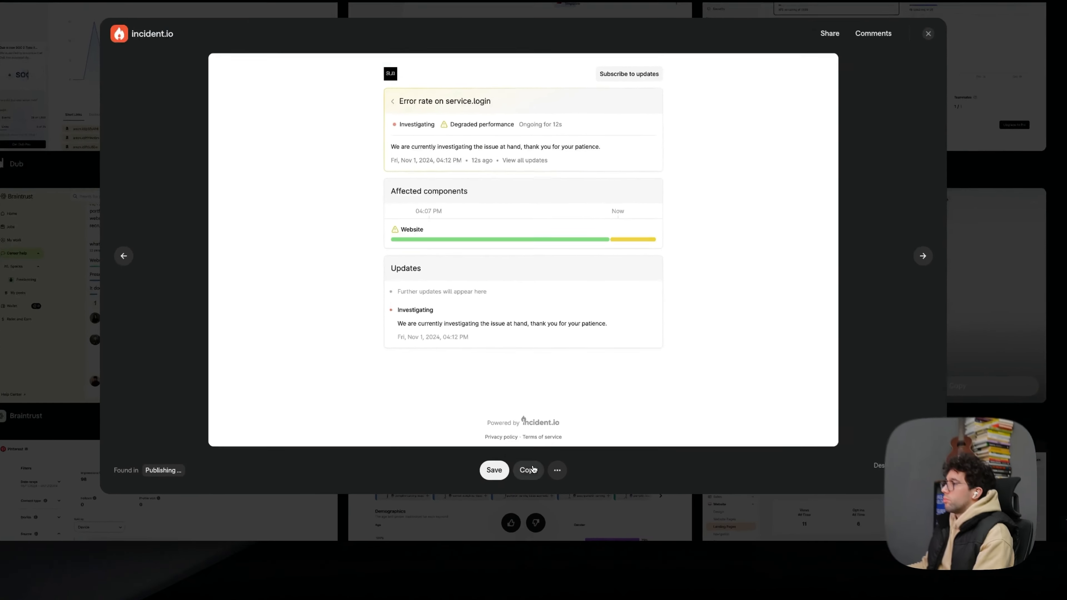
pyautogui.click(537, 481)
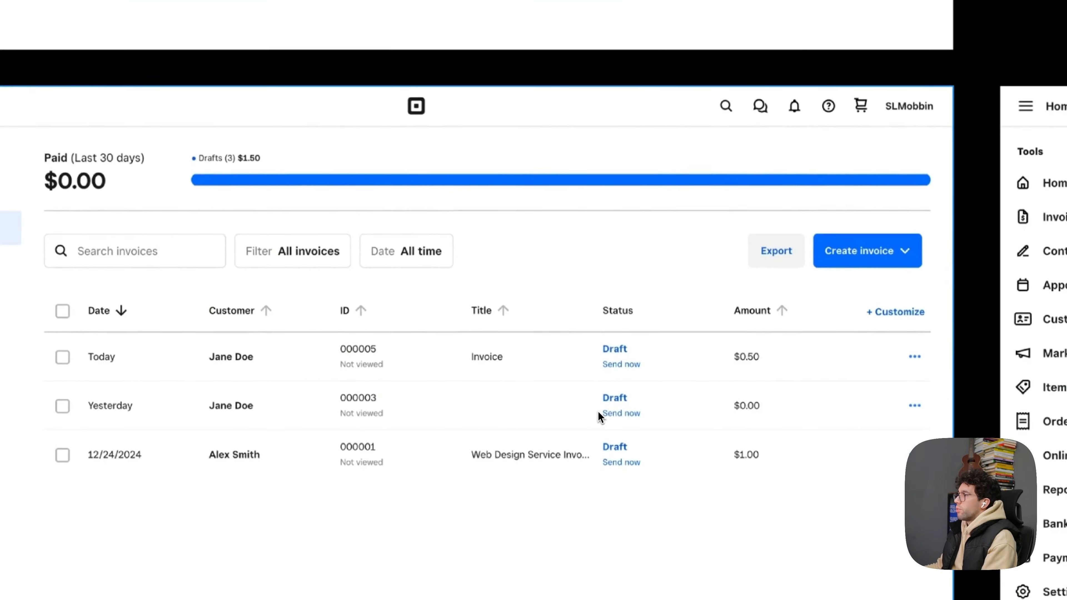
# - In Figma, paste the copied incident.io screen onto the canvas with the other reference screenshots
pyautogui.scroll(-5, 416, 274)
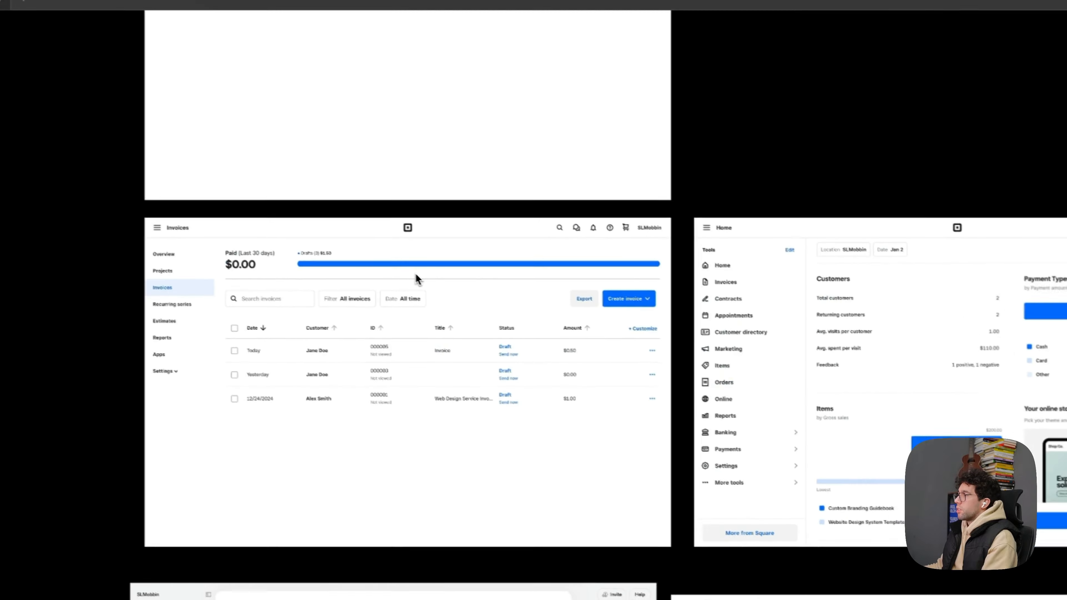
pyautogui.moveTo(602, 427); pyautogui.dragTo(404, 25)
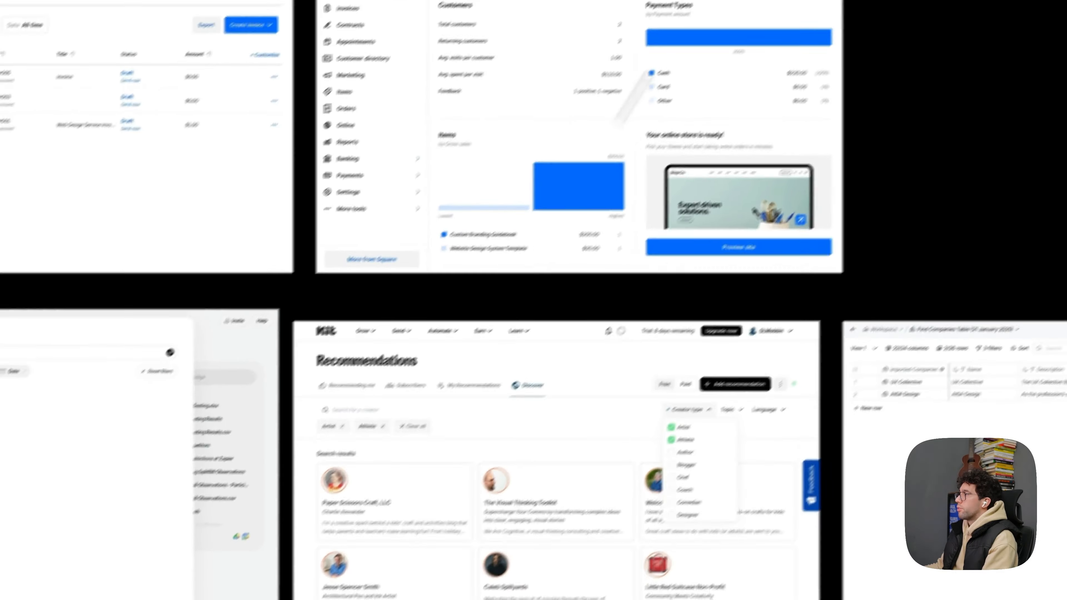
pyautogui.scroll(5, 555, 164)
pyautogui.scroll(-3, 464, 314)
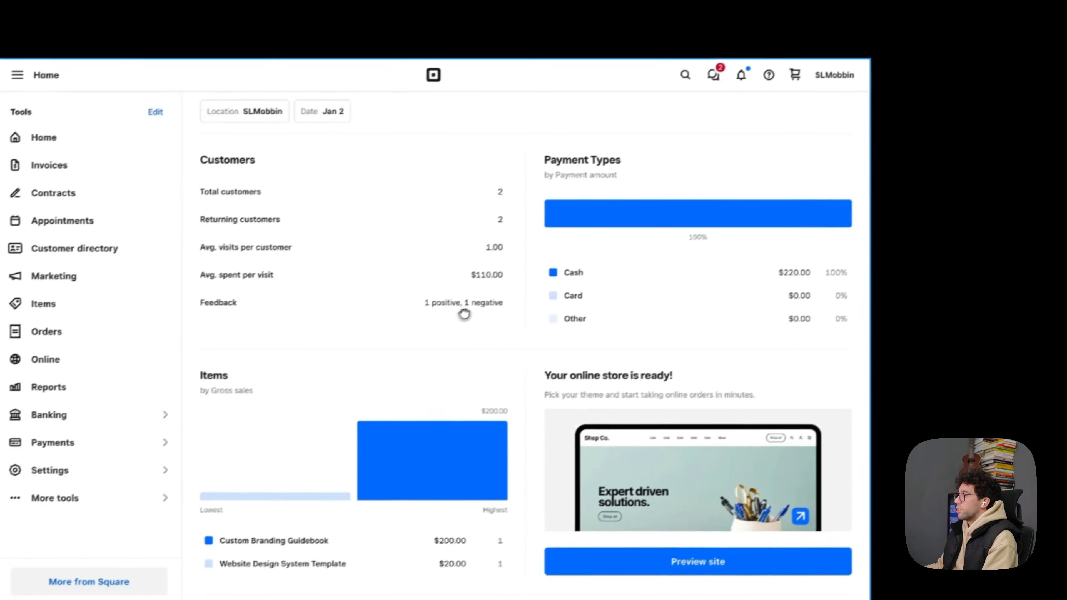
pyautogui.scroll(-2, 465, 314)
pyautogui.moveTo(469, 379); pyautogui.dragTo(654, 238)
pyautogui.moveTo(557, 295); pyautogui.dragTo(693, 340)
pyautogui.scroll(-5, 579, 200)
pyautogui.scroll(4, 589, 471)
pyautogui.press('super+v')
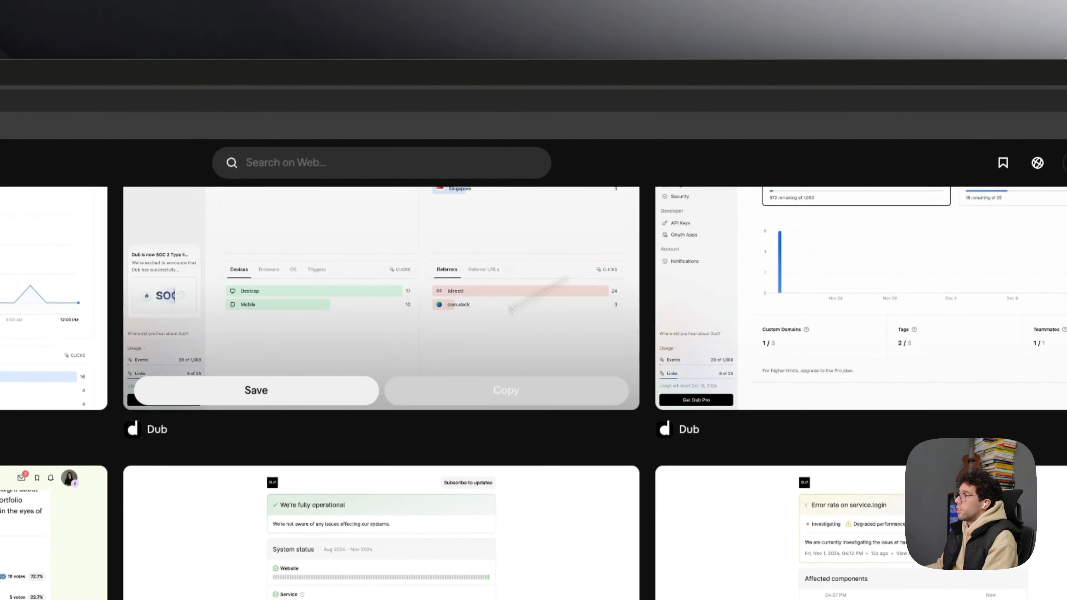
# - Browse further chart examples in Mobbin's Charts results in the browser
pyautogui.scroll(-5, 223, 460)
pyautogui.scroll(-8, 225, 460)
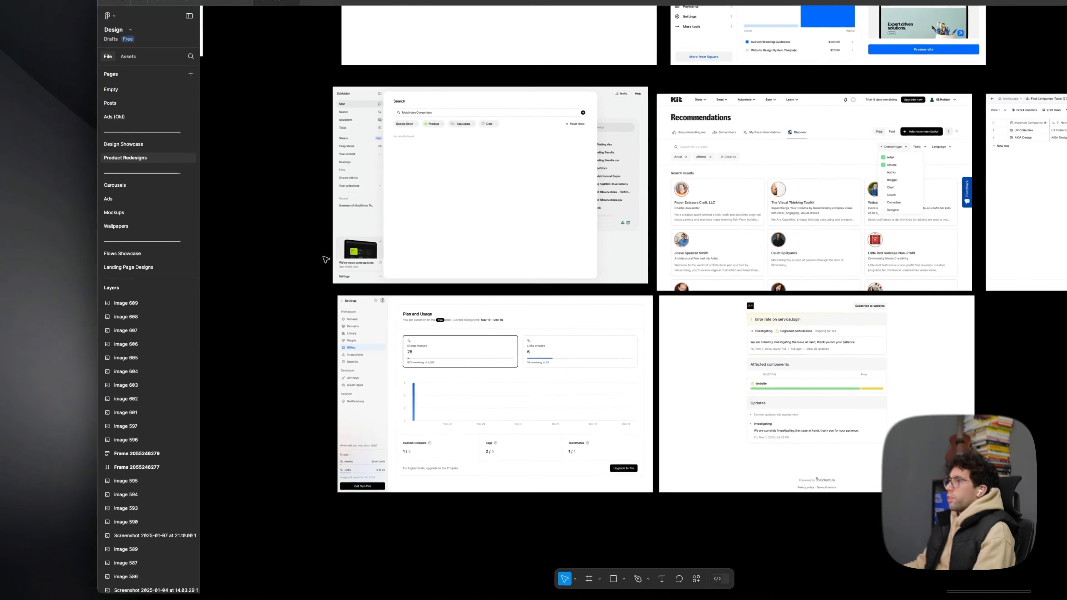
pyautogui.scroll(9, 282, 279)
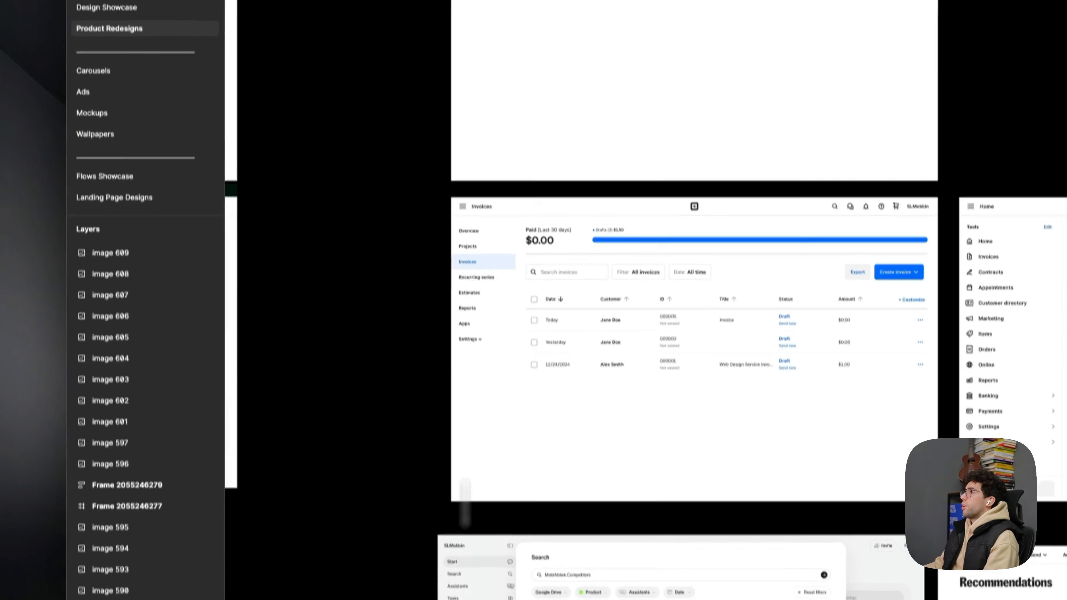
# - In Figma, move the Invoices screenshot up into the blank white frame above it, at X 0, Y 0
pyautogui.moveTo(537, 207); pyautogui.dragTo(541, 201)
pyautogui.scroll(4, 483, 105)
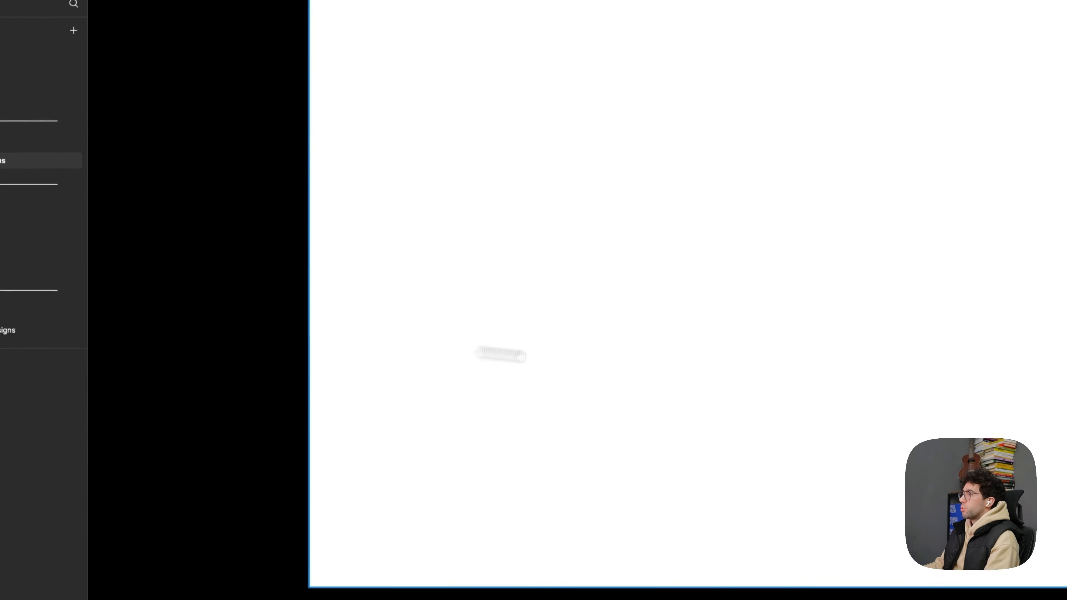
pyautogui.moveTo(556, 361); pyautogui.dragTo(548, 164)
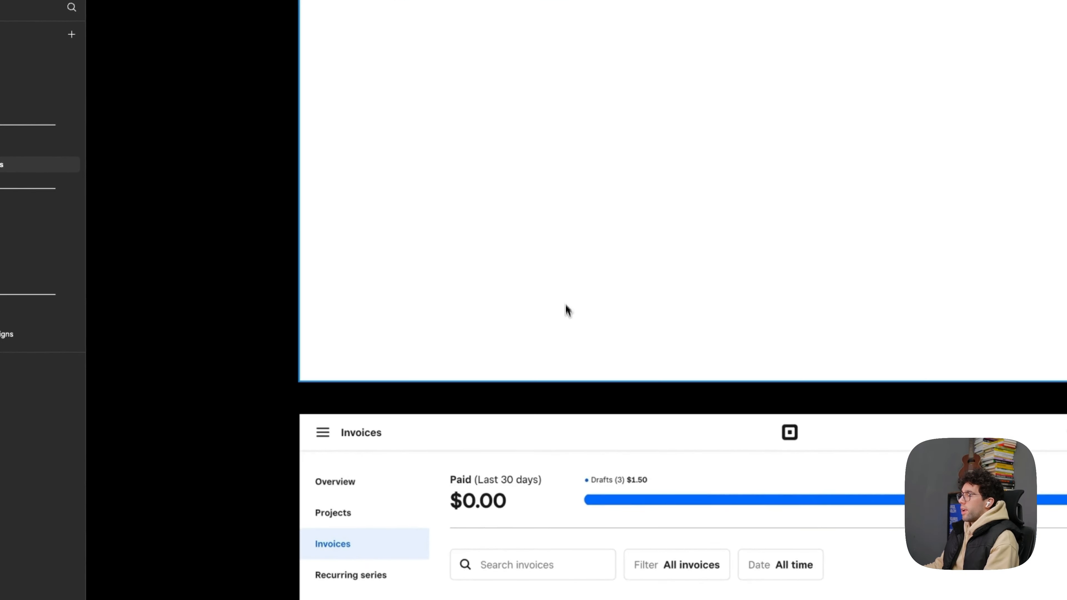
pyautogui.scroll(-5, 559, 417)
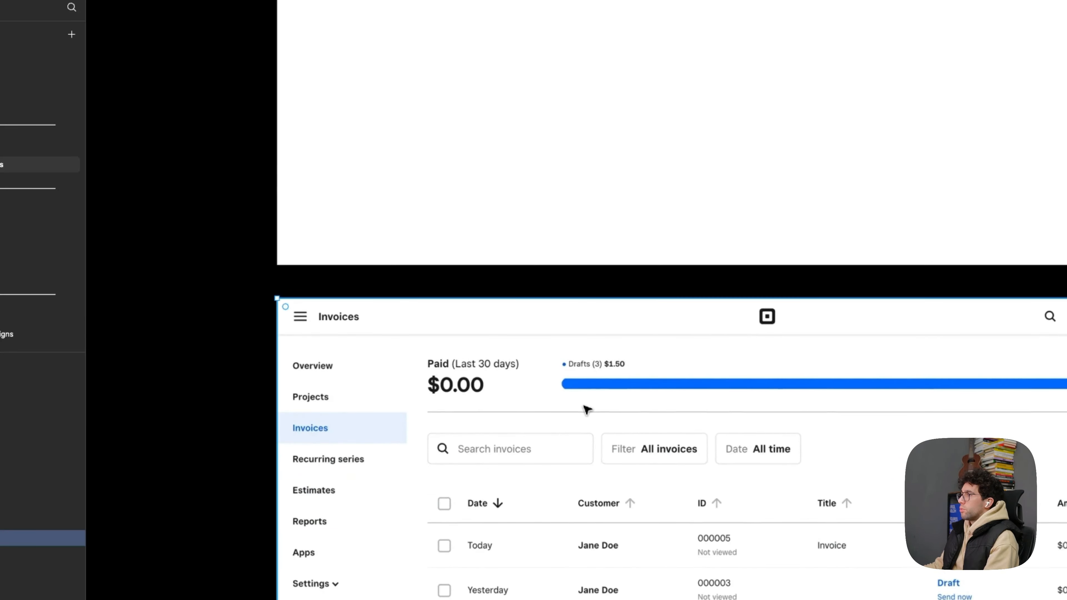
pyautogui.scroll(-4, 588, 410)
pyautogui.moveTo(655, 477); pyautogui.dragTo(670, 296)
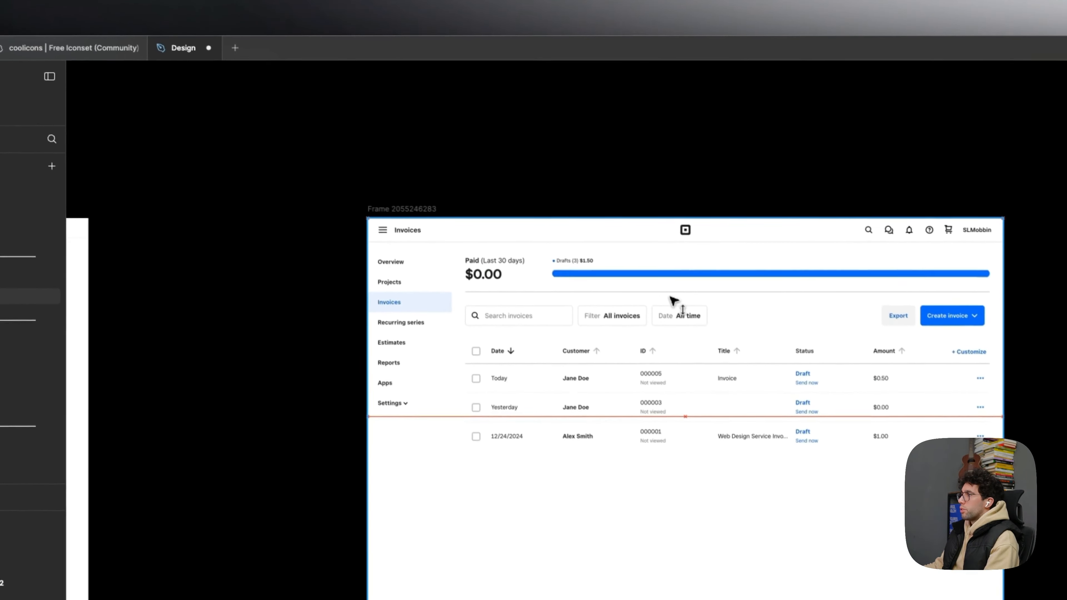
pyautogui.scroll(4, 469, 191)
pyautogui.hscroll(1, 602, 386)
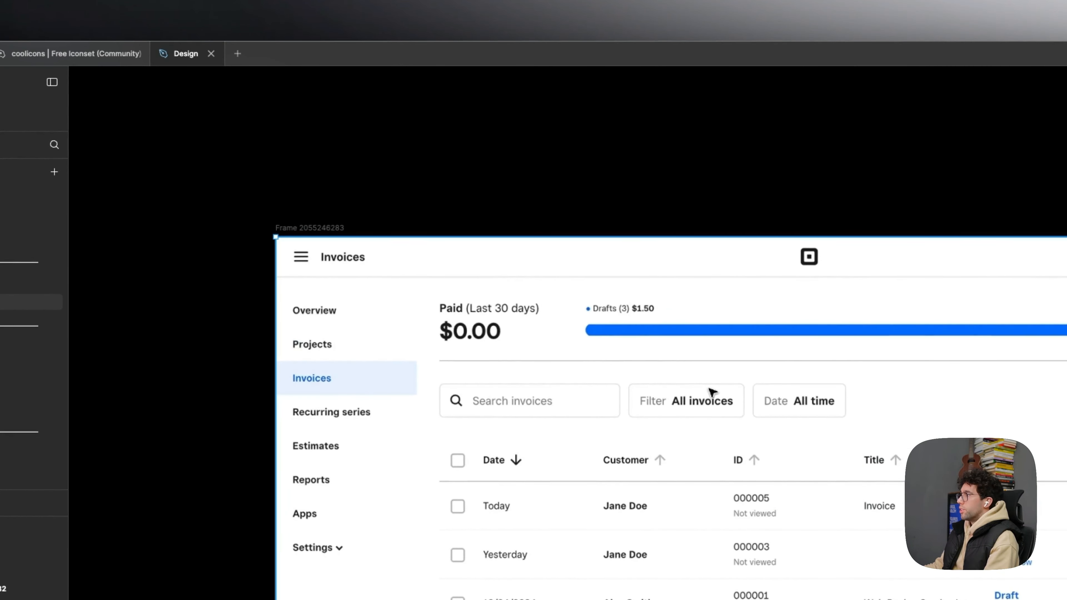
pyautogui.moveTo(709, 389); pyautogui.dragTo(708, 391)
pyautogui.scroll(5, 309, 263)
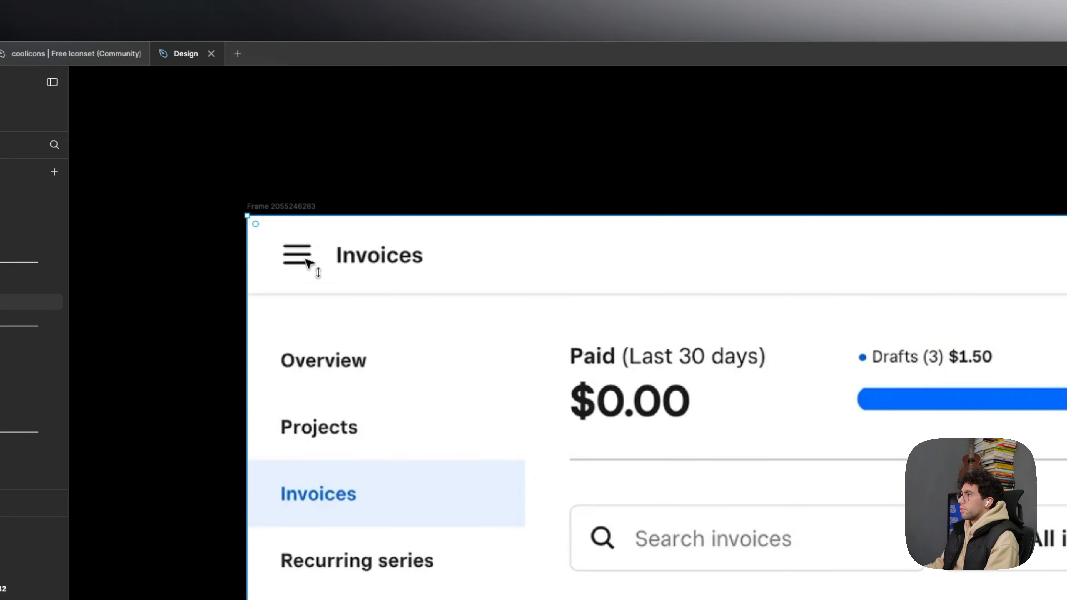
pyautogui.hscroll(-3, 394, 262)
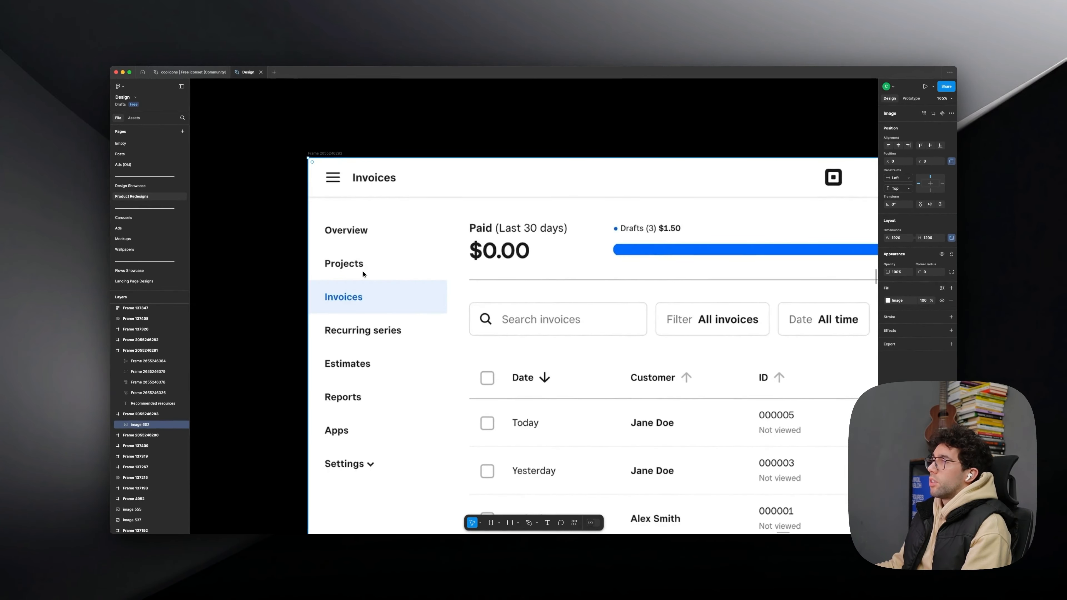
pyautogui.scroll(-3, 471, 243)
pyautogui.moveTo(589, 223); pyautogui.dragTo(378, 175)
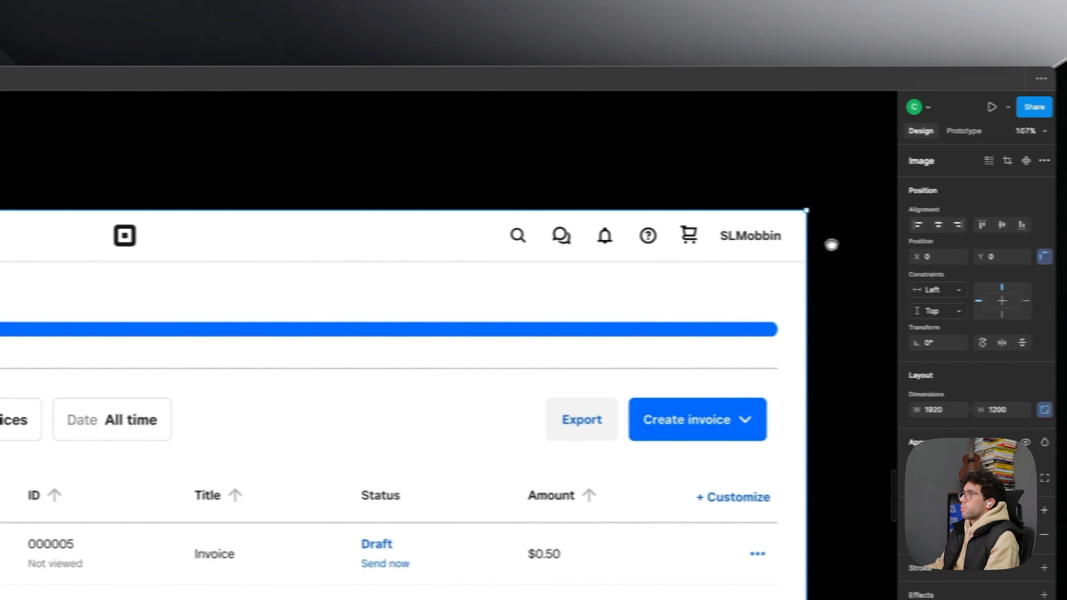
# - Add an "Invoices" text layer over the screenshot's header title and set its font size to 24
pyautogui.click(622, 182)
pyautogui.moveTo(237, 181); pyautogui.dragTo(369, 180)
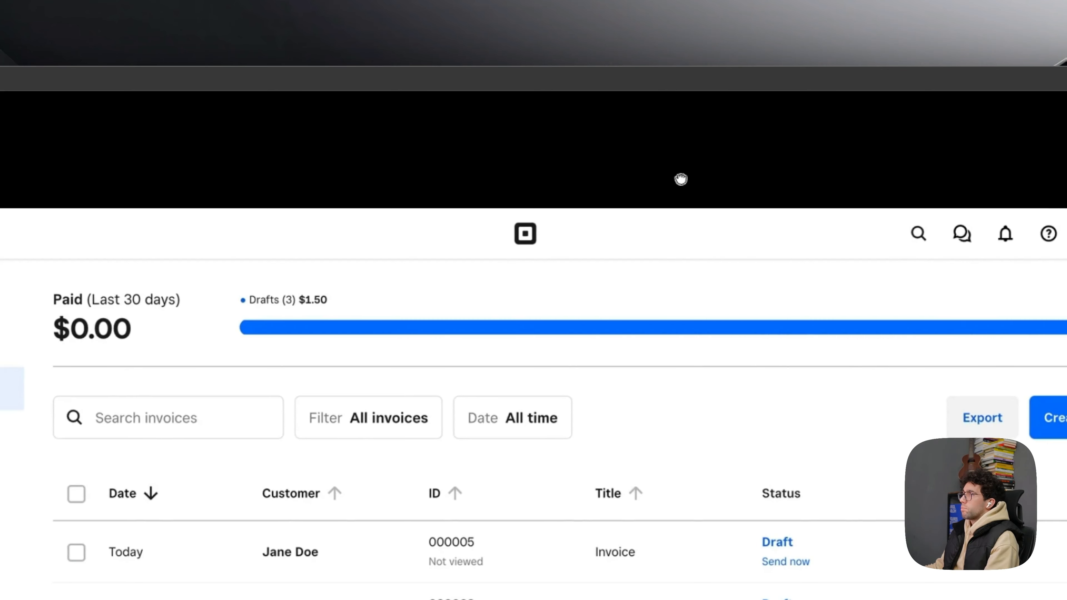
pyautogui.moveTo(681, 180); pyautogui.dragTo(748, 183)
pyautogui.scroll(3, 277, 236)
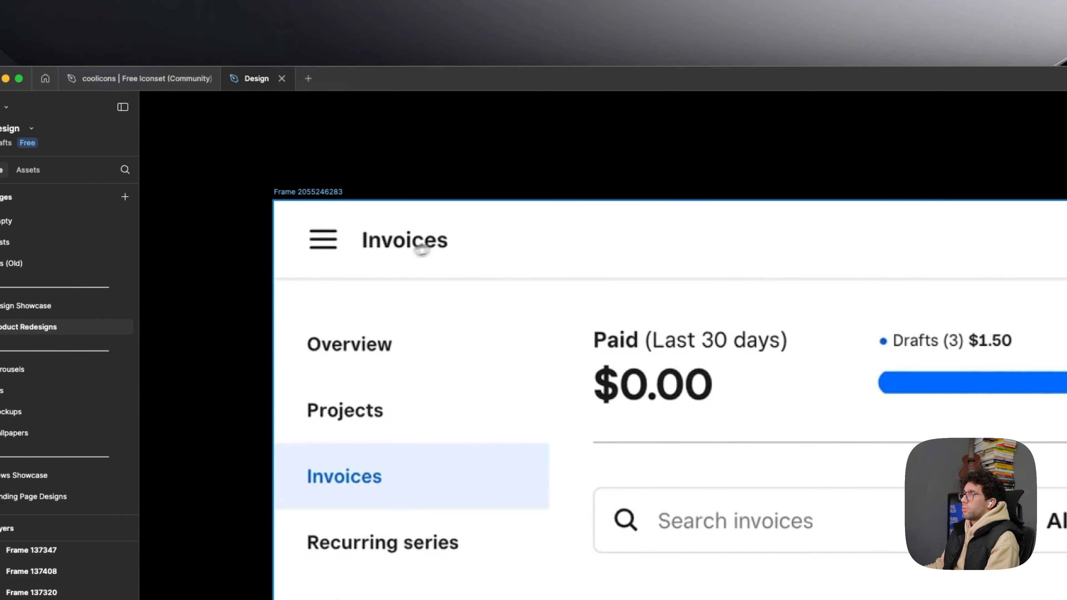
pyautogui.hscroll(-5, 420, 253)
pyautogui.scroll(2, 439, 253)
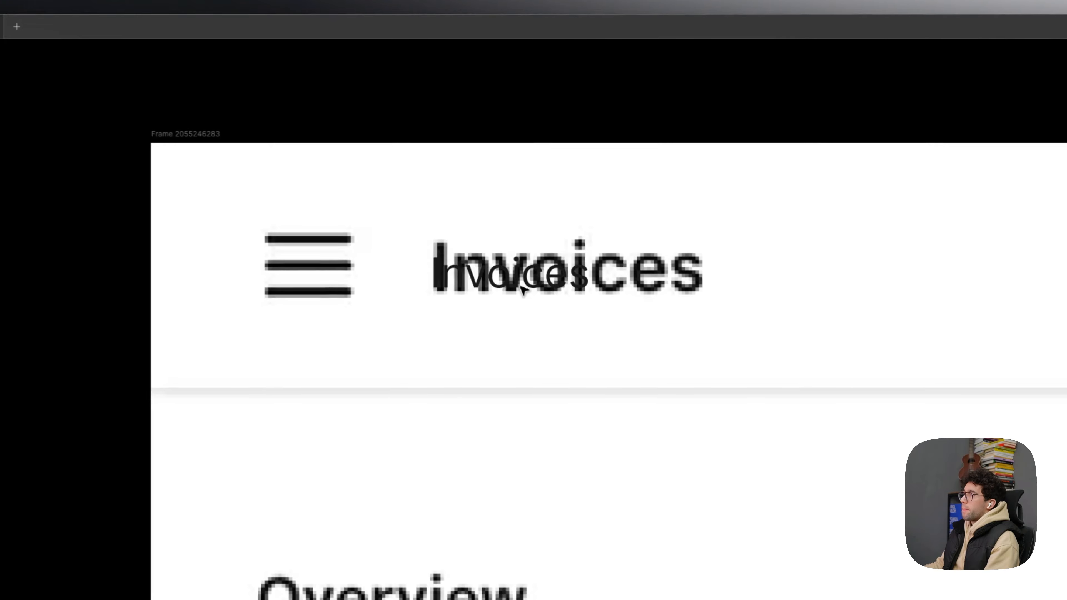
pyautogui.click(503, 285)
pyautogui.click(947, 306)
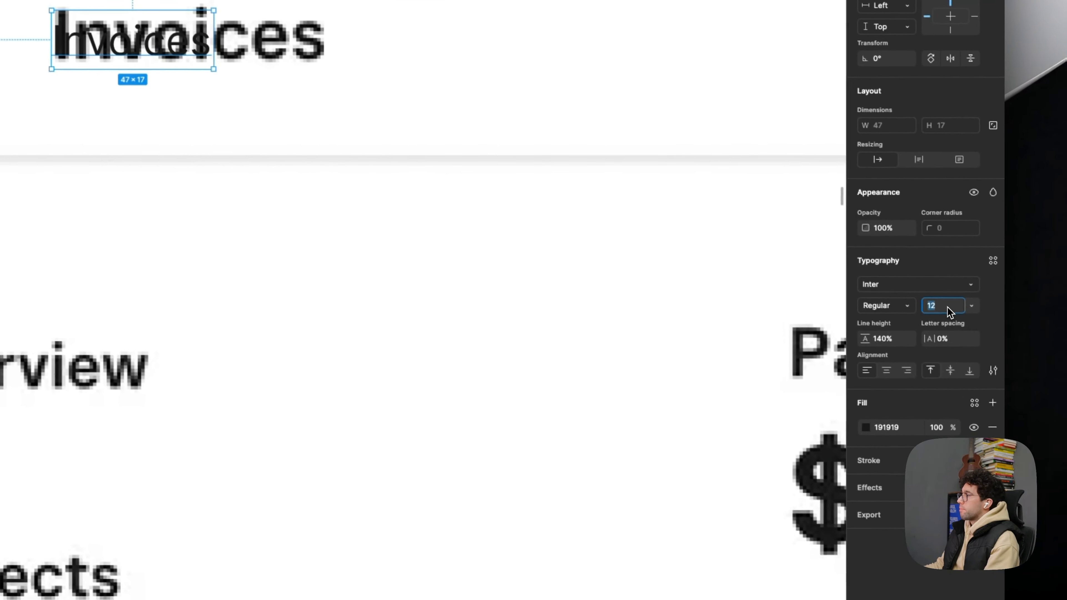
pyautogui.write('24')
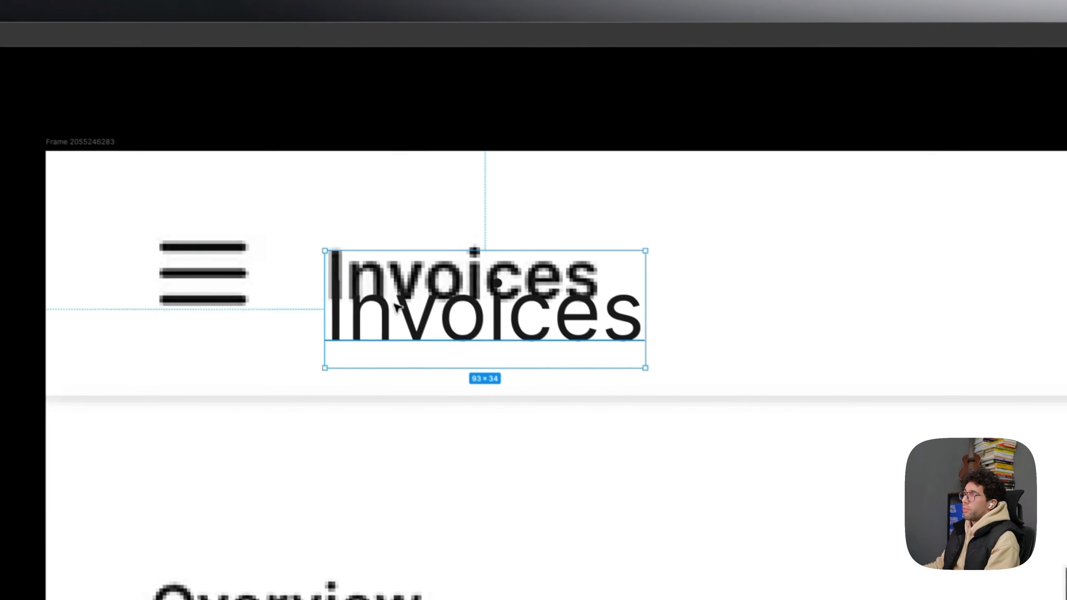
# - Move the Invoices text up over the screenshot's title and set its font size to 20
pyautogui.moveTo(111, 68); pyautogui.dragTo(111, 26)
pyautogui.click(960, 347)
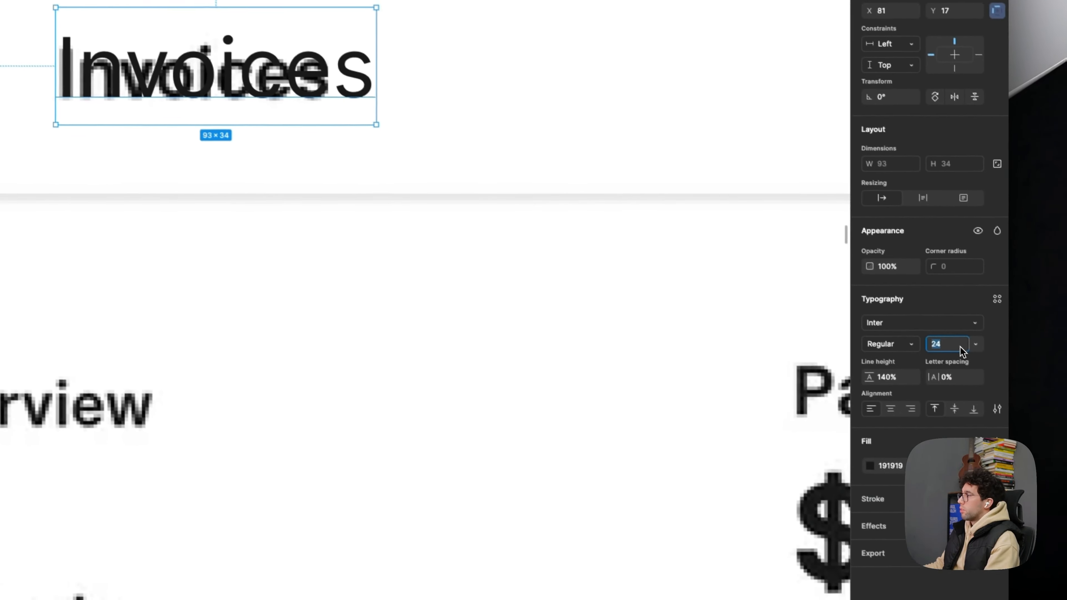
pyautogui.write('20')
pyautogui.press('Return')
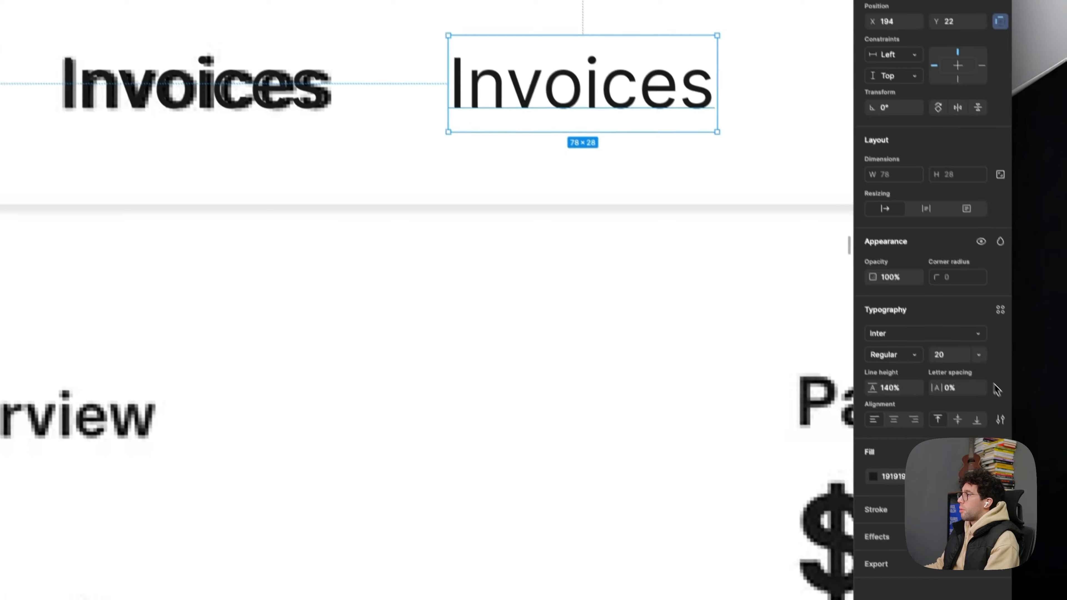
# - Try font size 16 on the copy of the Invoices text beside the title and delete that copy
pyautogui.click(942, 339)
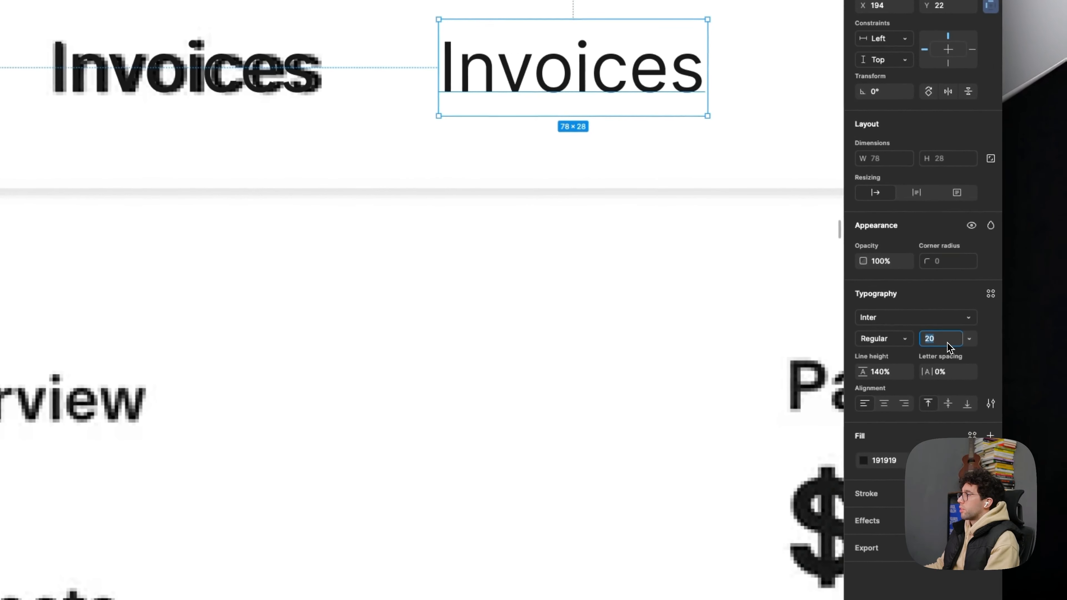
pyautogui.write('12')
pyautogui.press('Return')
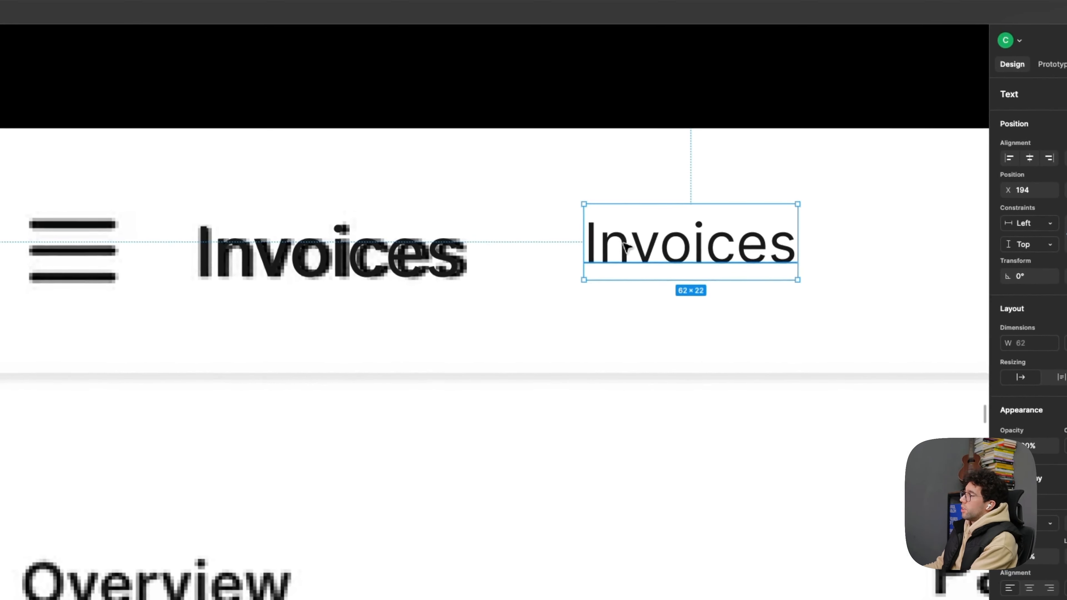
pyautogui.press('Delete')
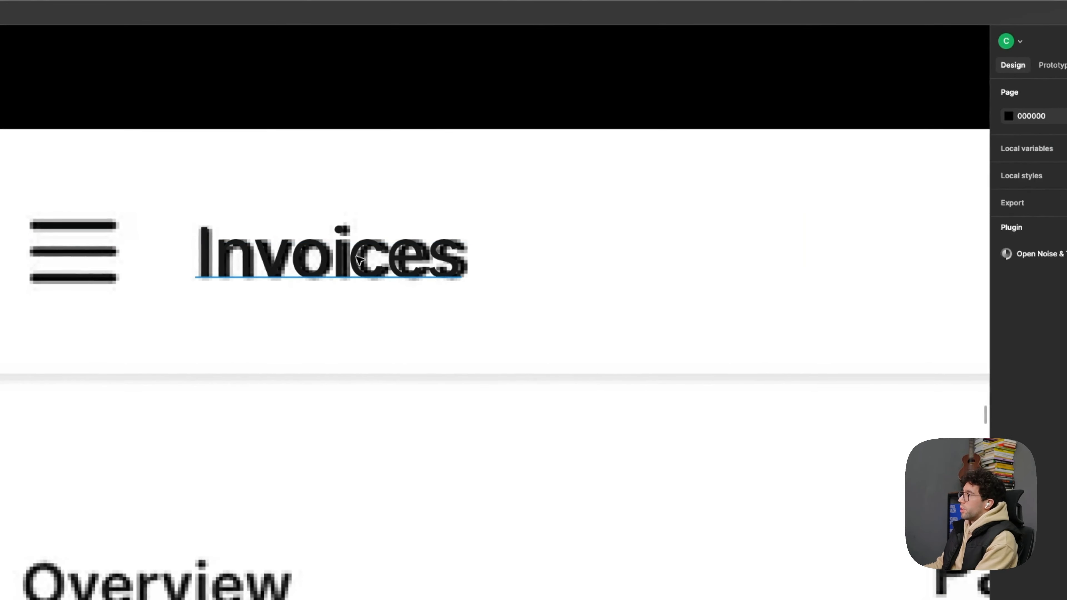
# - Try font size 12 on the Invoices header text
pyautogui.click(361, 259)
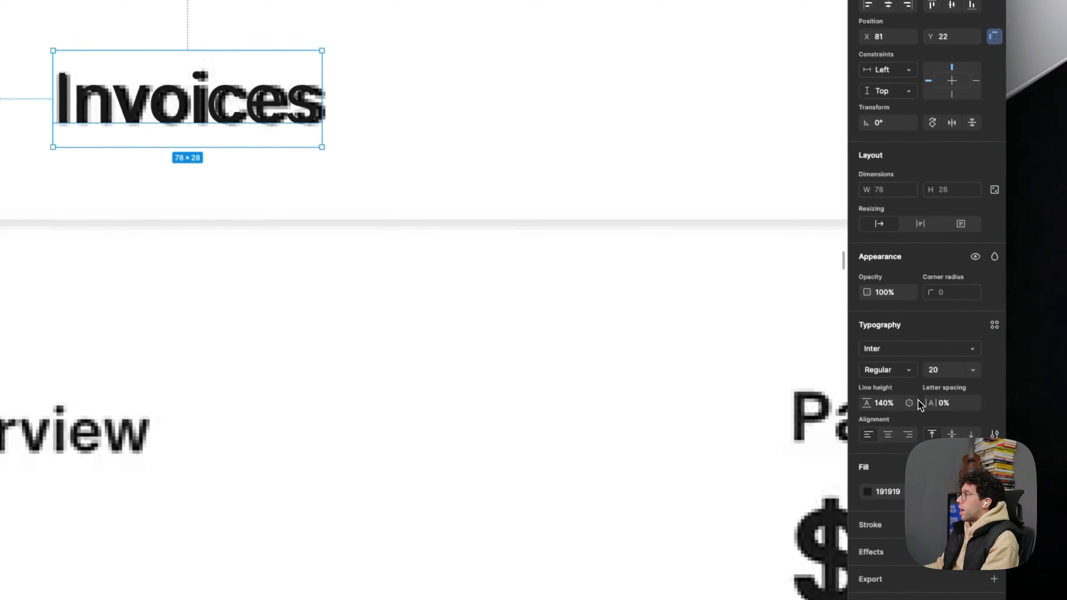
pyautogui.click(899, 403)
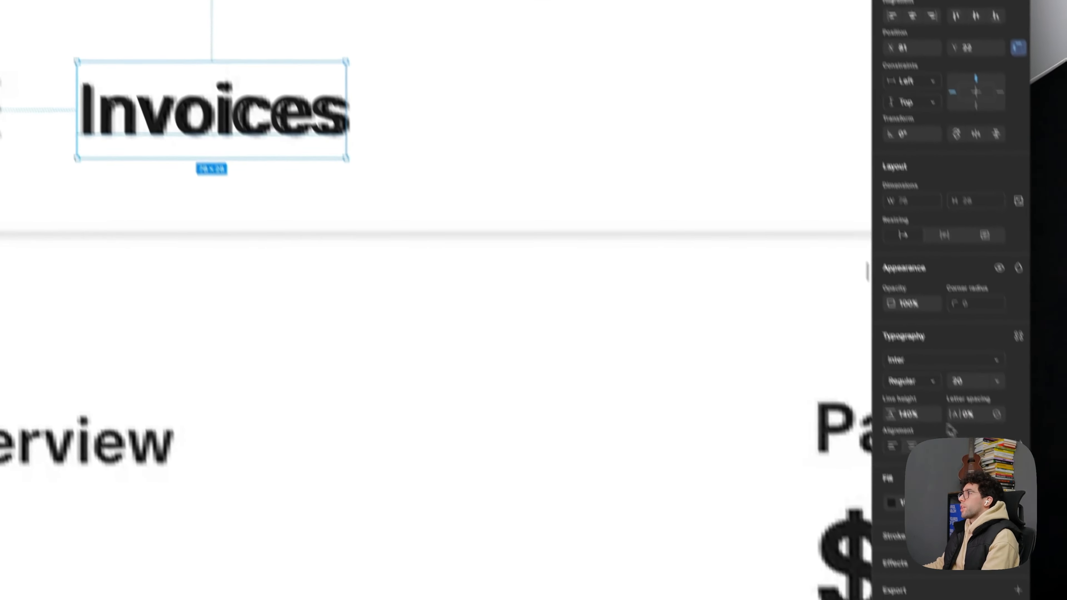
pyautogui.click(886, 525)
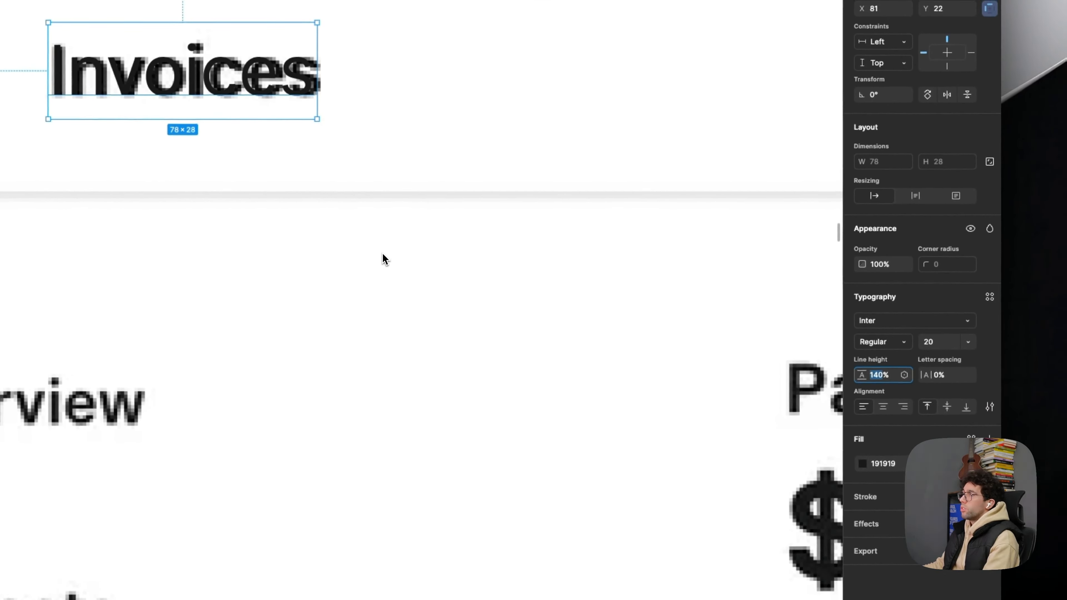
pyautogui.click(942, 344)
pyautogui.write('12')
pyautogui.press('Return')
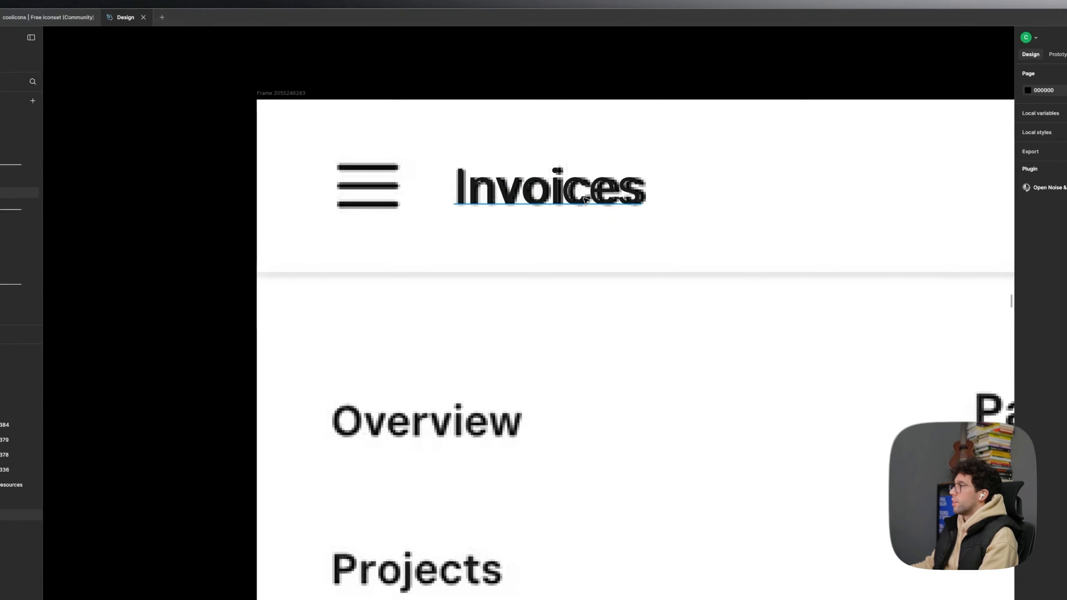
# - Duplicate the Invoices header text over the sidebar's Overview item and change the copy's wording to "Overview"
pyautogui.click(506, 194)
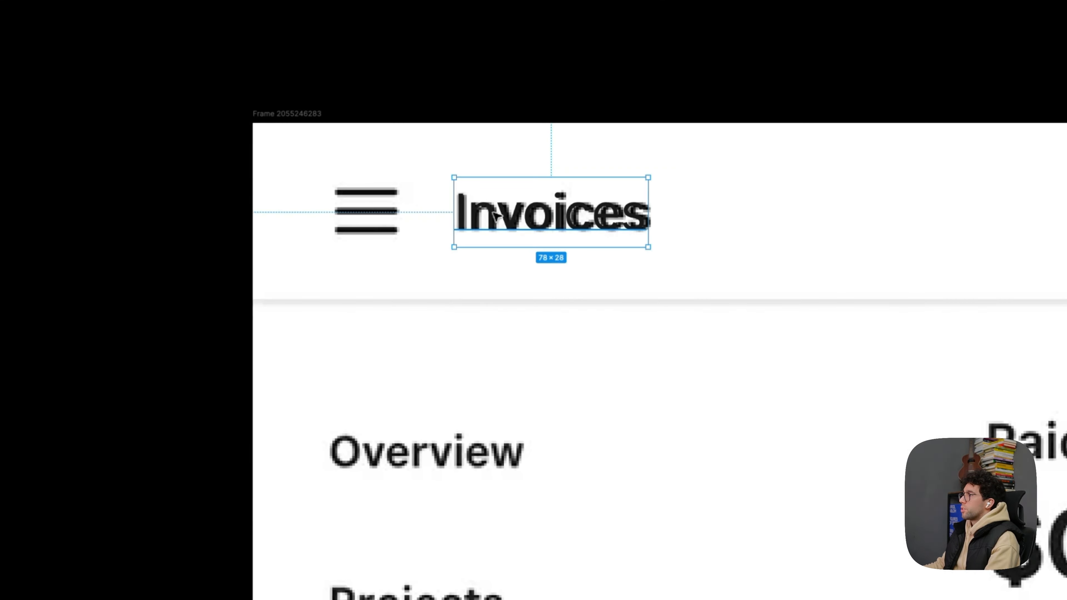
pyautogui.moveTo(496, 215); pyautogui.dragTo(463, 326)
pyautogui.scroll(2, 532, 205)
pyautogui.scroll(-4, 551, 176)
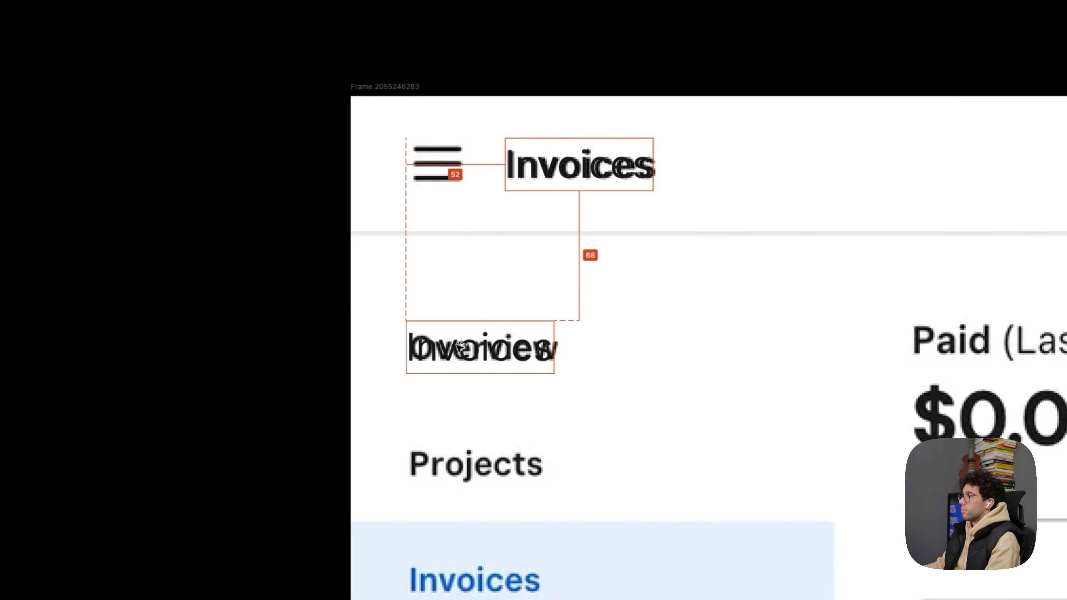
pyautogui.write('Overview')
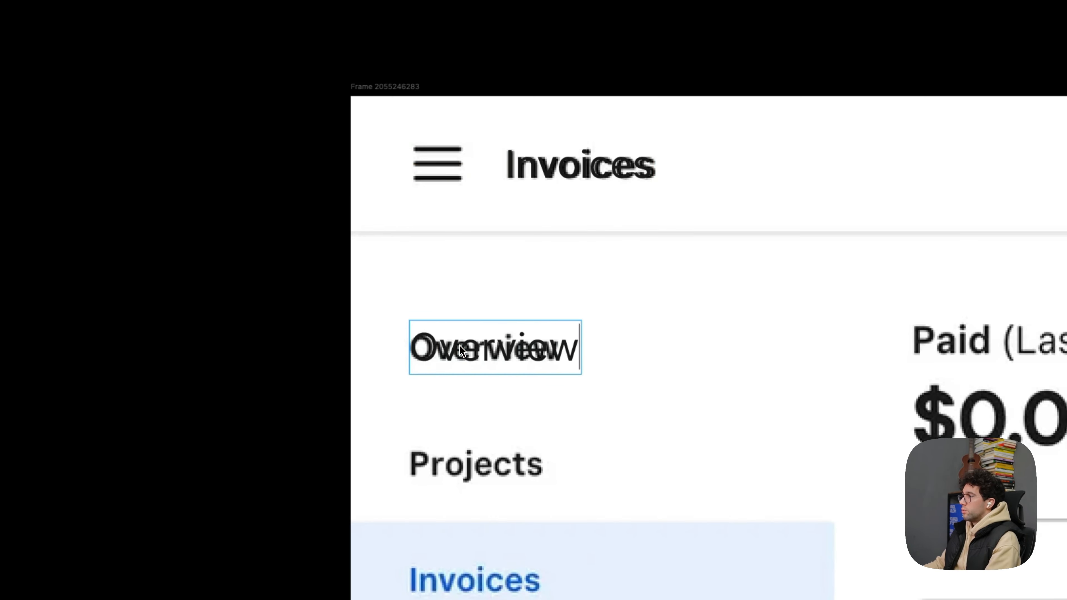
pyautogui.press('Escape')
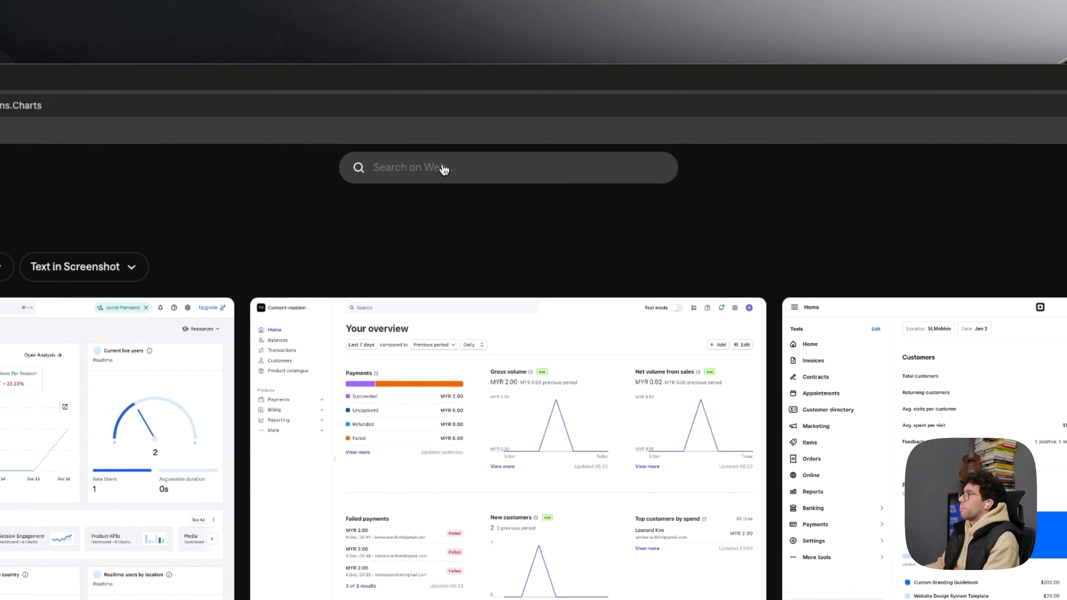
# - In Mobbin in the browser, search for "dropbox", open its web app page and look through its screens, opening the Security admin console screen
pyautogui.click(445, 172)
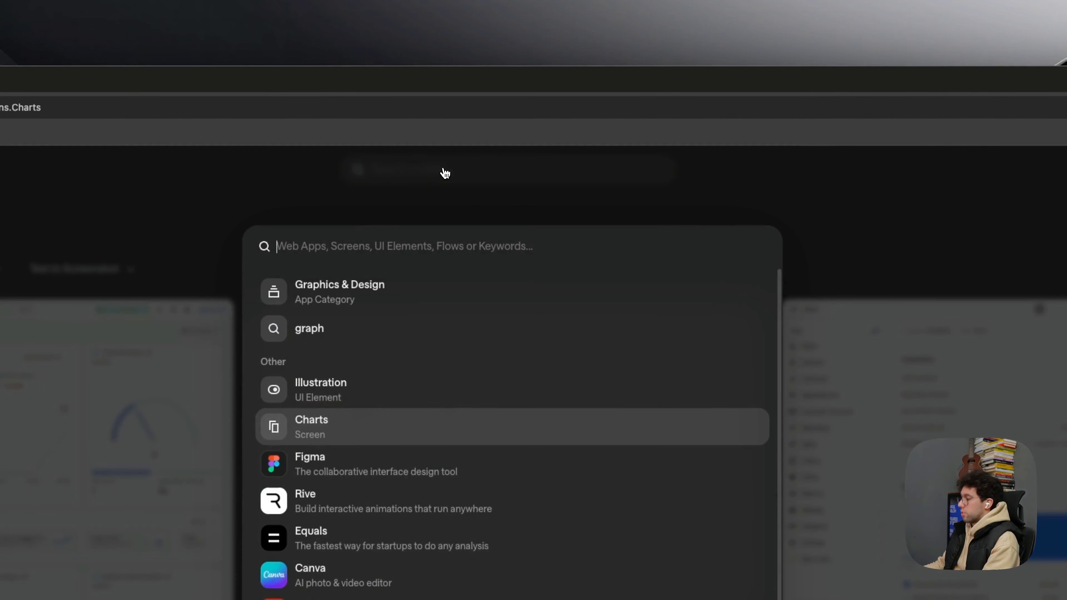
pyautogui.write('dropbox')
pyautogui.click(432, 297)
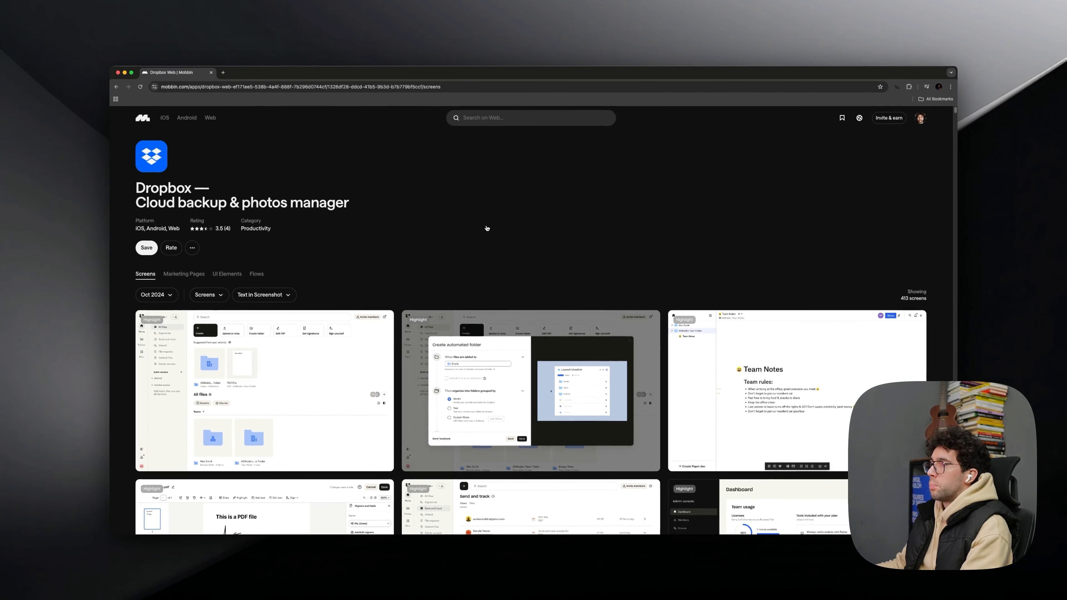
pyautogui.scroll(-5, 487, 228)
pyautogui.scroll(-5, 487, 228)
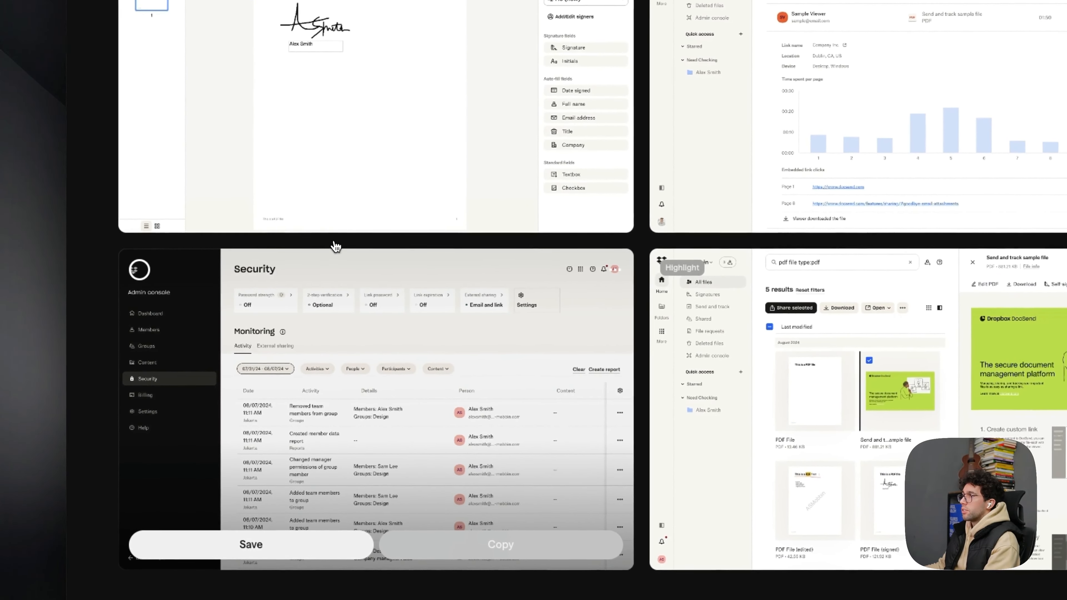
pyautogui.click(335, 260)
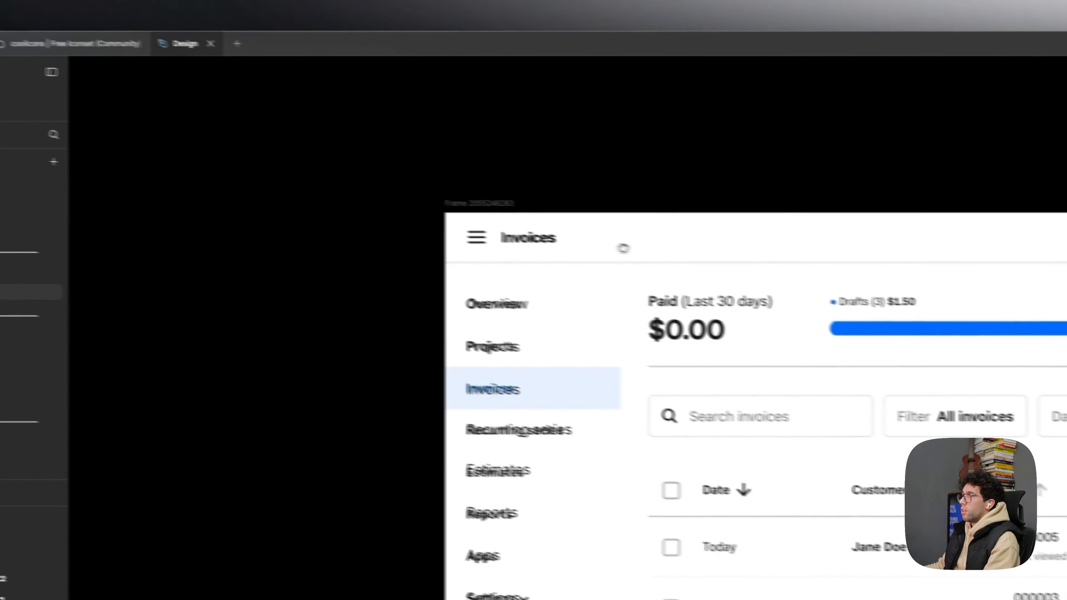
# - In Figma, select the overlaid sidebar labels from Overview through Settings and set their font size to 16
pyautogui.click(468, 229)
pyautogui.scroll(-4, 473, 232)
pyautogui.moveTo(473, 232); pyautogui.dragTo(475, 428)
pyautogui.scroll(1, 473, 239)
pyautogui.scroll(3, 475, 429)
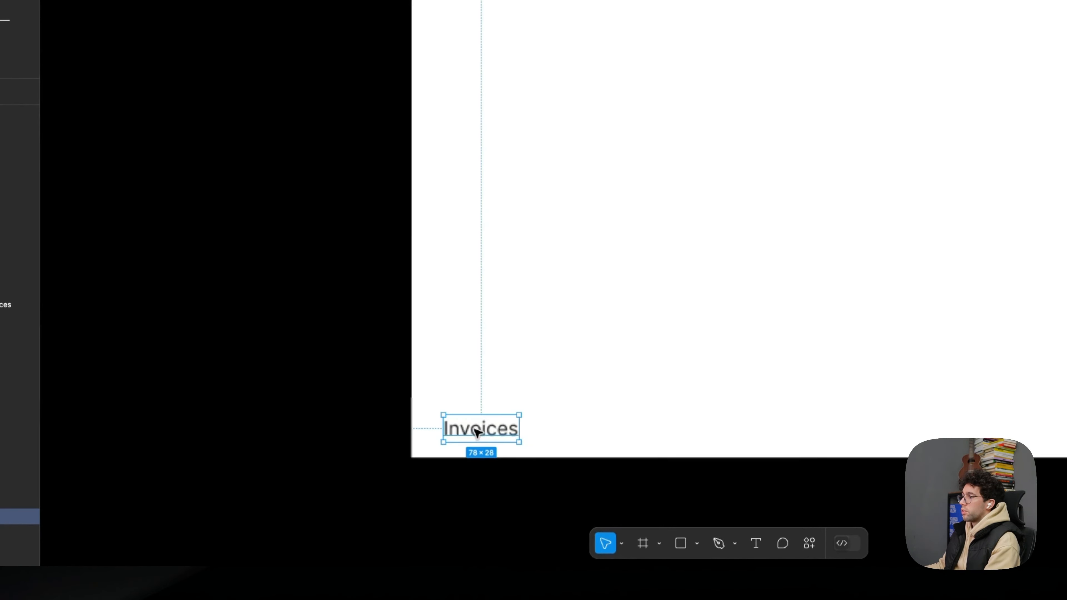
pyautogui.scroll(-3, 477, 431)
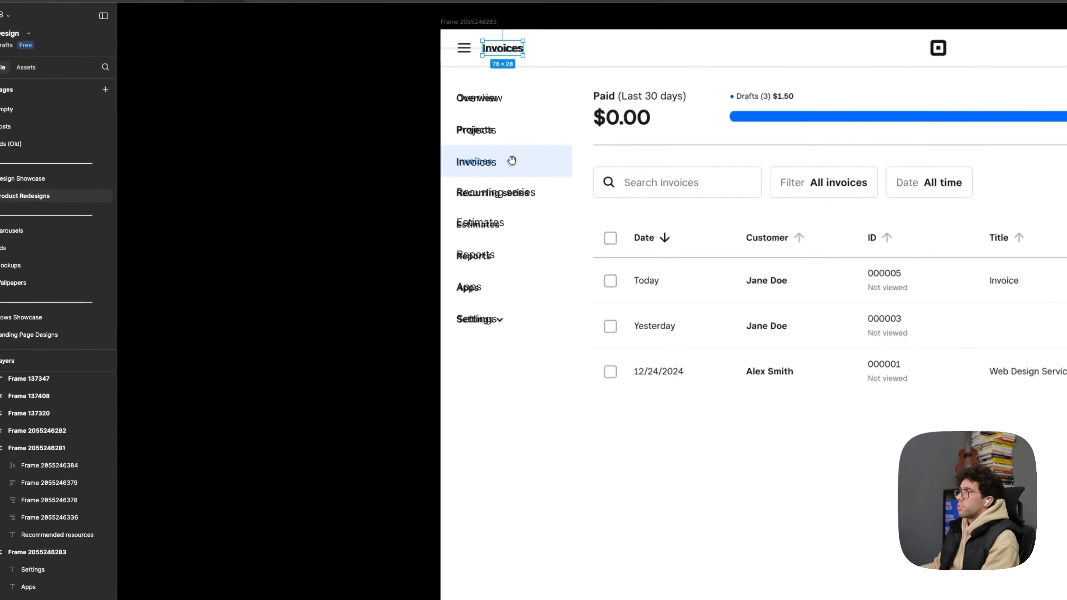
pyautogui.moveTo(429, 174); pyautogui.dragTo(406, 235)
pyautogui.scroll(2, 379, 212)
pyautogui.click(387, 196)
pyautogui.keyDown('shift'); pyautogui.click(390, 219); pyautogui.keyUp('shift')
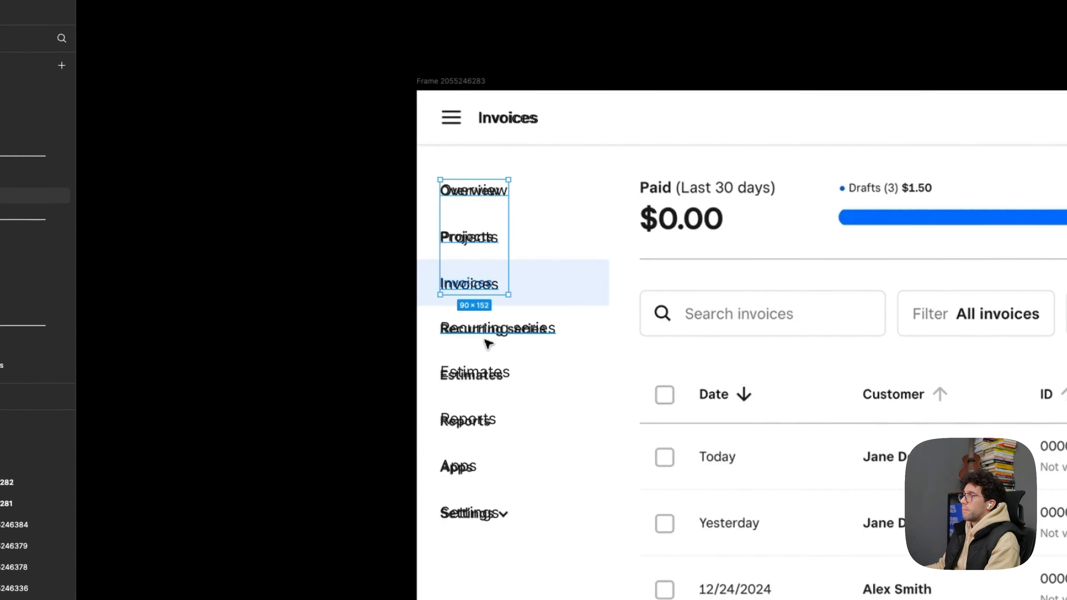
pyautogui.keyDown('shift'); pyautogui.click(468, 416); pyautogui.keyUp('shift')
pyautogui.keyDown('shift'); pyautogui.click(464, 465); pyautogui.keyUp('shift')
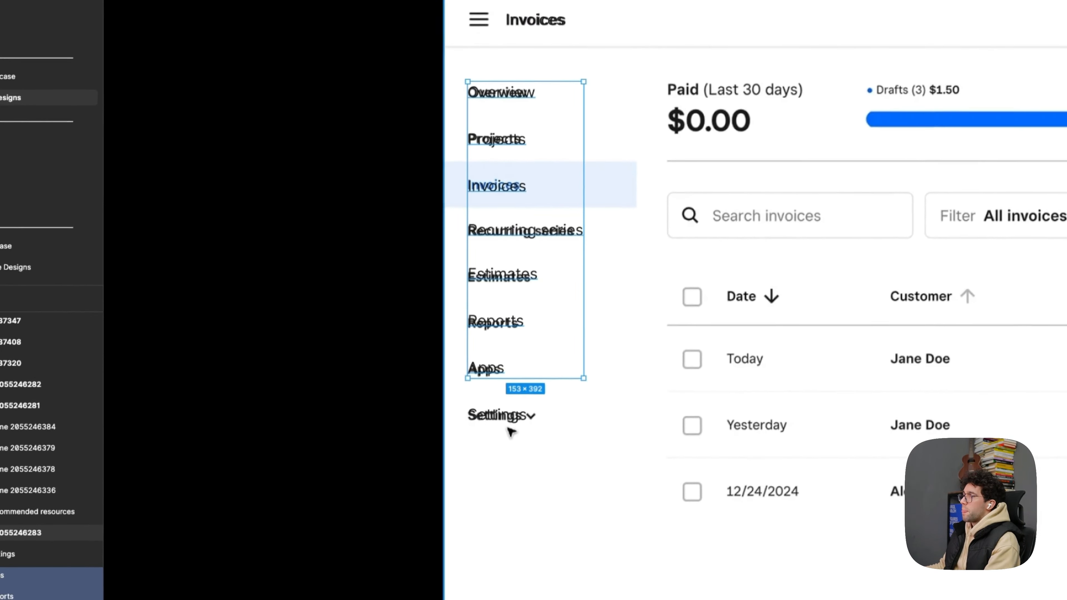
pyautogui.keyDown('shift'); pyautogui.click(478, 514); pyautogui.keyUp('shift')
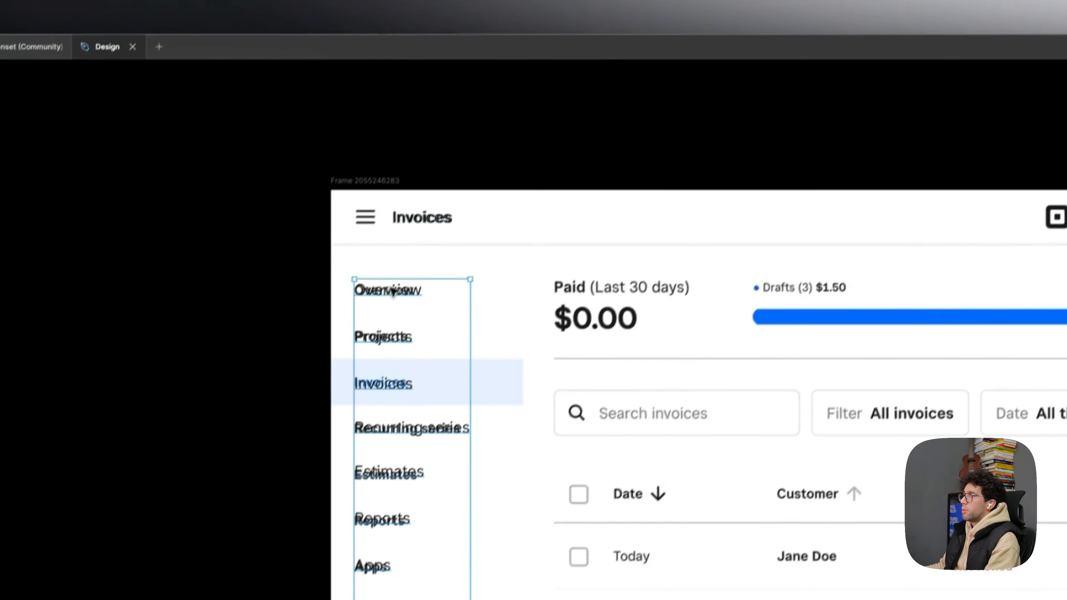
pyautogui.click(393, 290)
pyautogui.scroll(5, 393, 290)
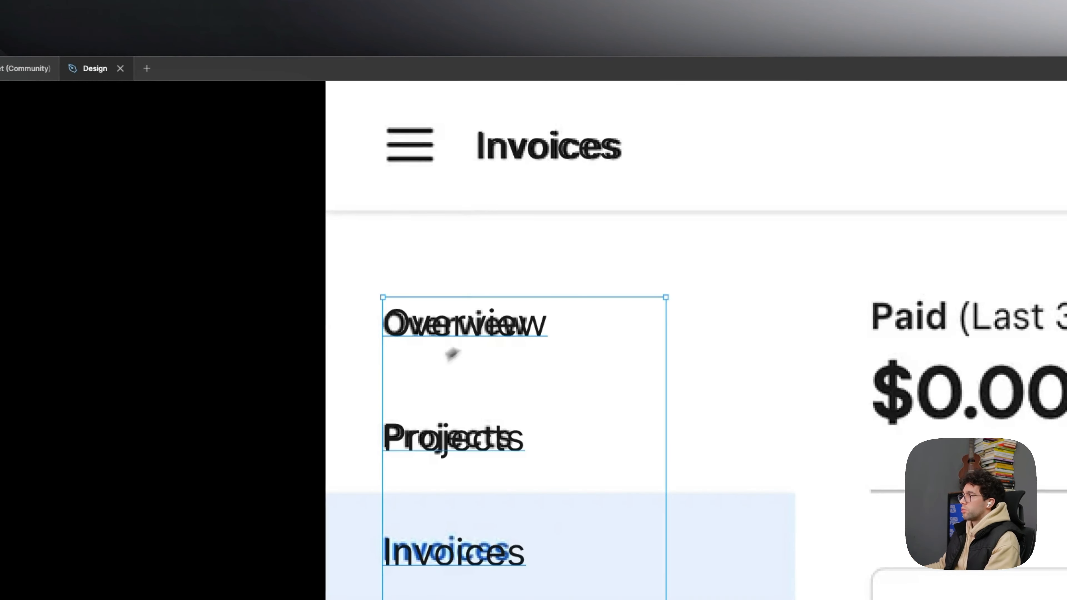
pyautogui.scroll(3, 438, 359)
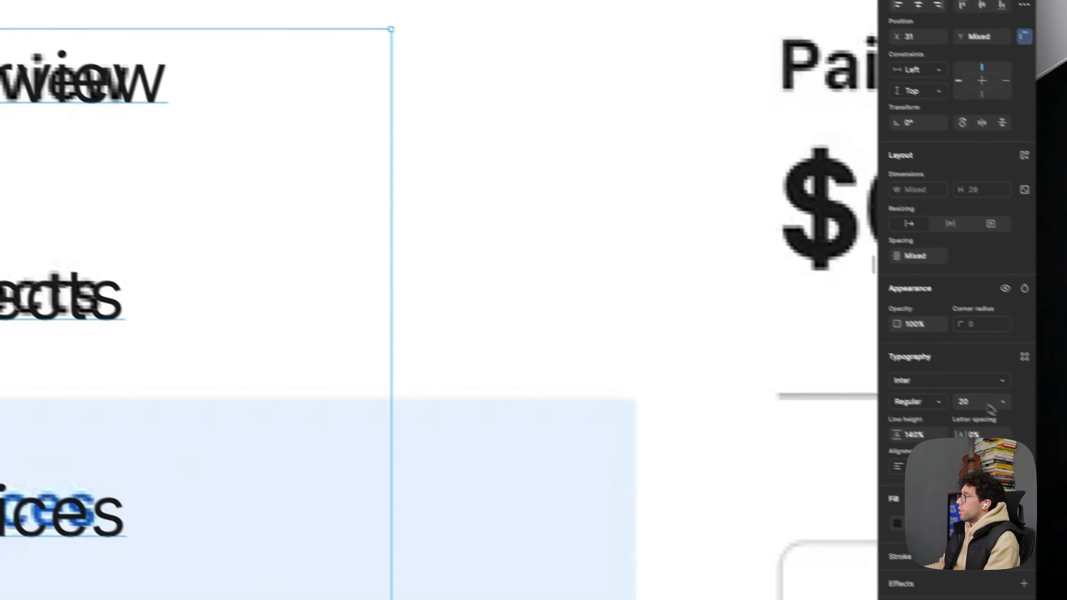
pyautogui.click(989, 405)
pyautogui.write('1')
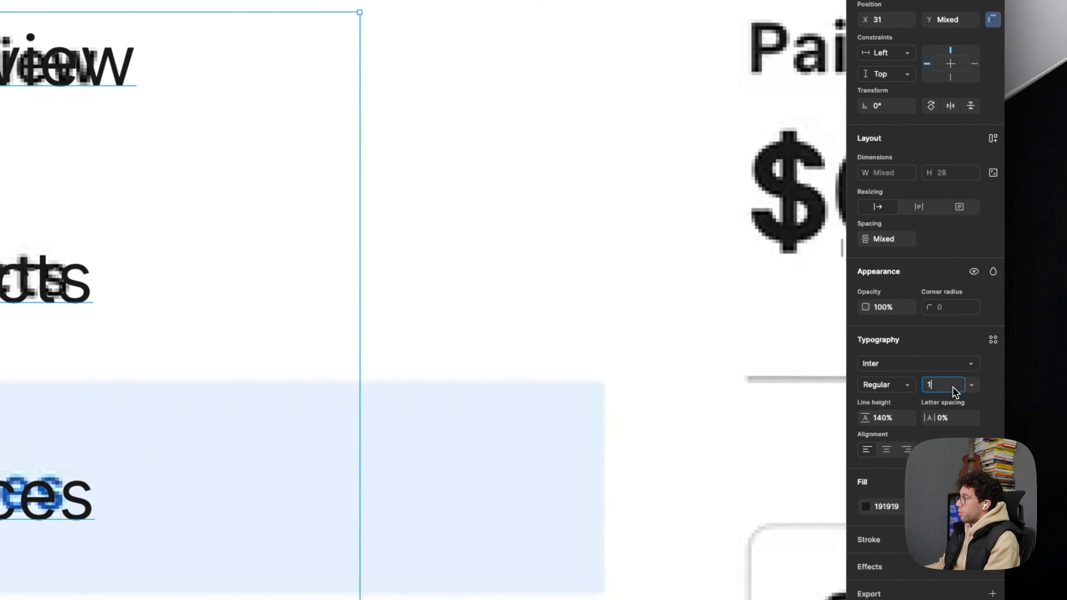
pyautogui.write('6')
pyautogui.press('Return')
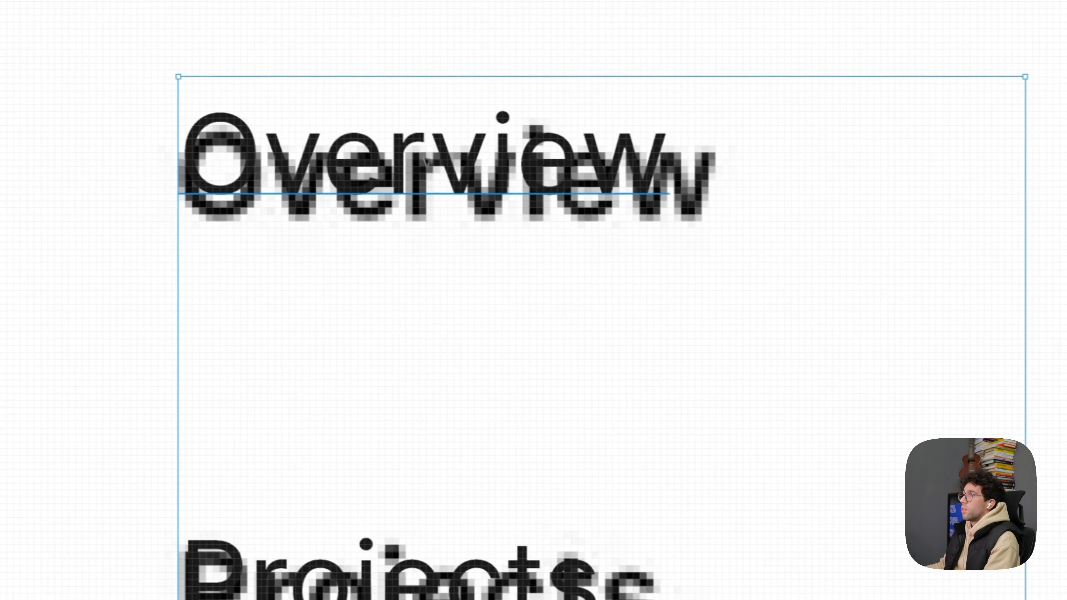
# - Nudge the selected sidebar labels down 3 px onto the screenshot's text and check the Overview label's alignment
pyautogui.press('Down')
pyautogui.press('Down')
pyautogui.press('Down')
pyautogui.scroll(-3, 445, 181)
pyautogui.click(448, 181)
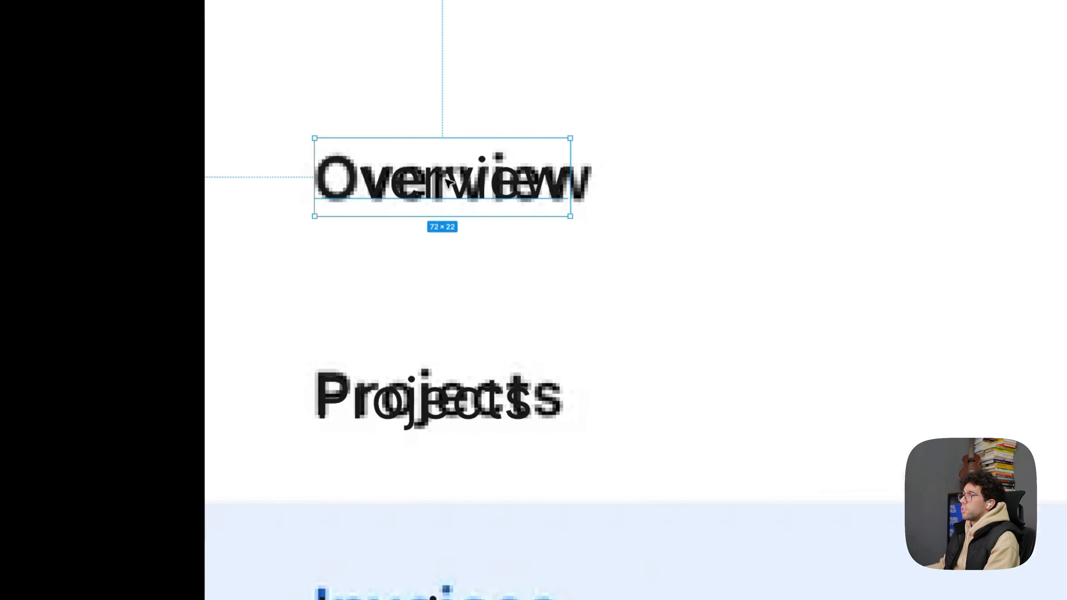
pyautogui.scroll(-3, 446, 179)
pyautogui.scroll(-3, 460, 370)
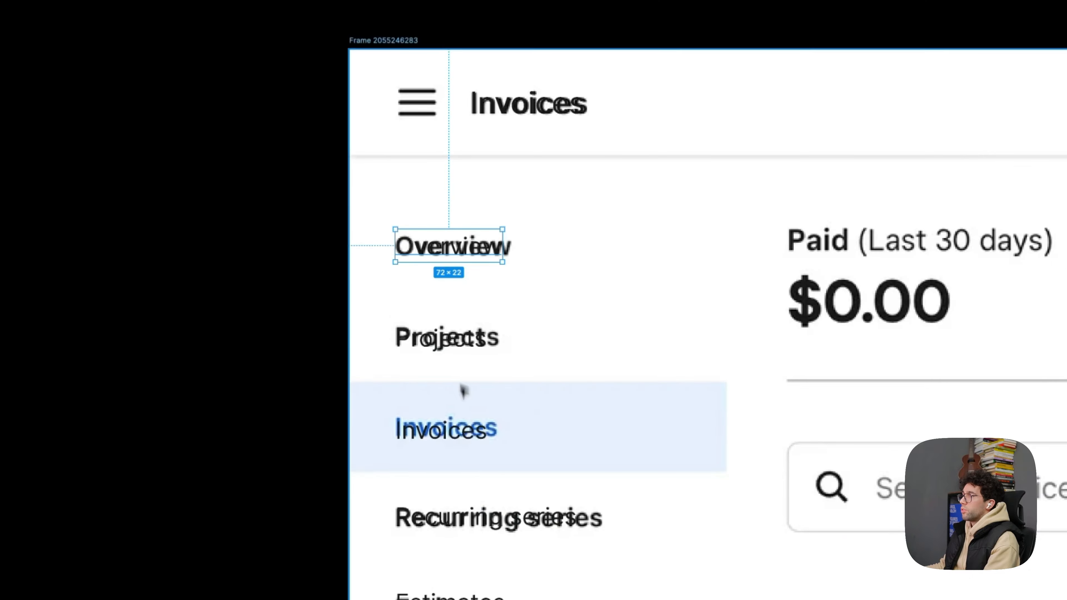
# - Add auto layout to the sidebar's Invoices label and set the resulting frame's height to 40
pyautogui.scroll(3, 406, 420)
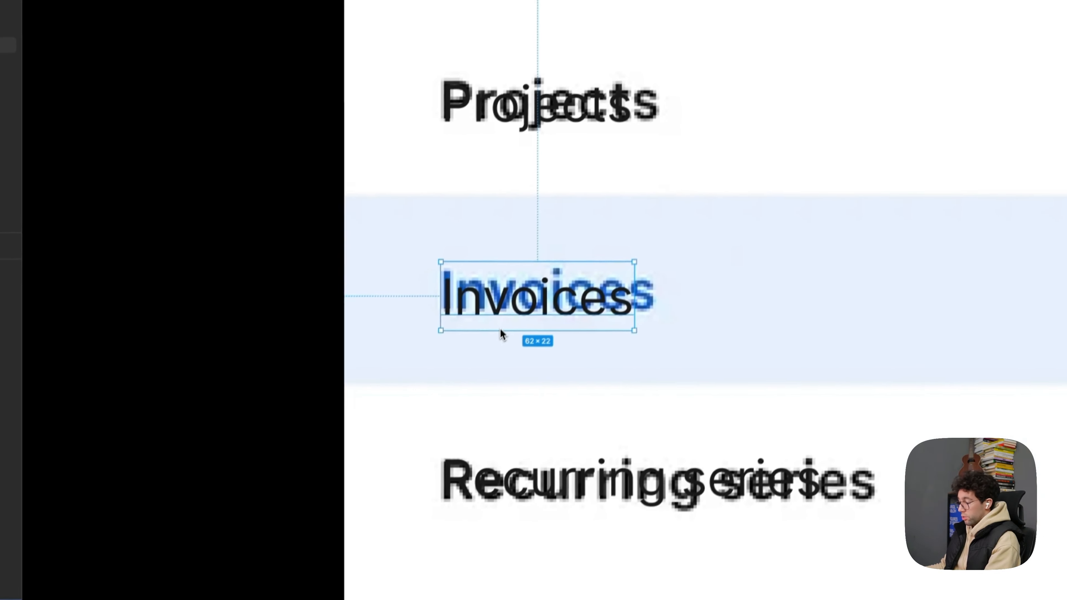
pyautogui.hotkey('shift', 'a')
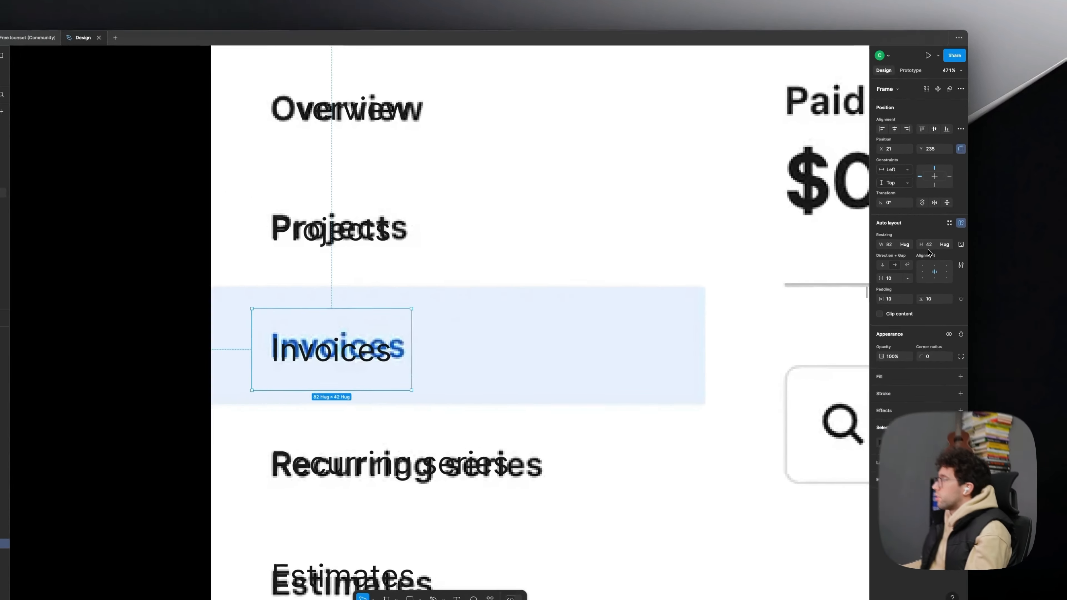
pyautogui.click(926, 239)
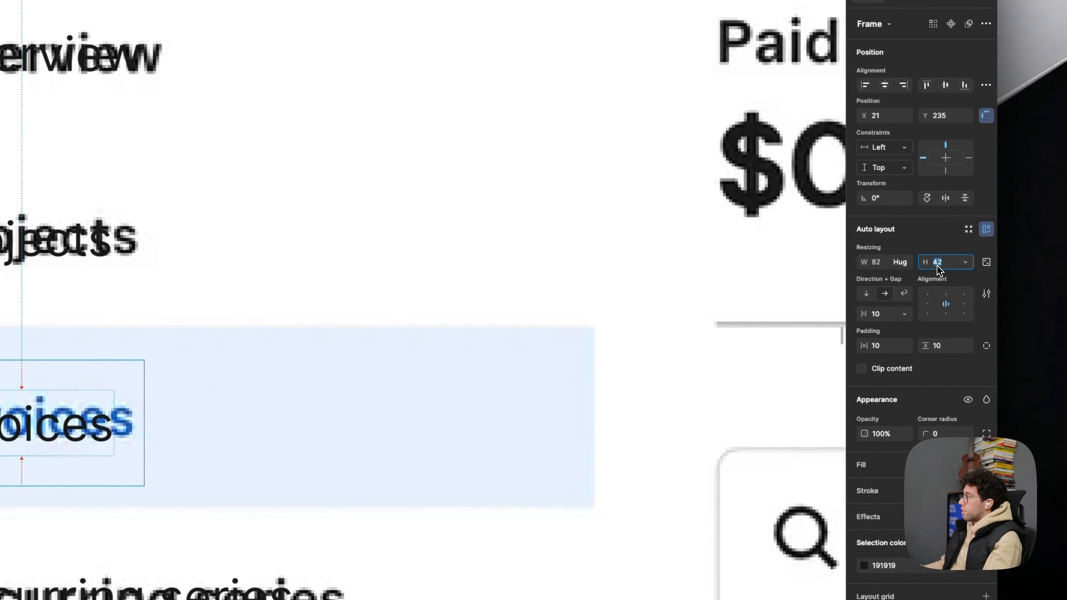
pyautogui.write('40')
pyautogui.press('Return')
# - Add auto layout to each remaining sidebar label: Overview, Projects, Recurring series, Estimates, Reports, Apps and Settings
pyautogui.click(26, 246)
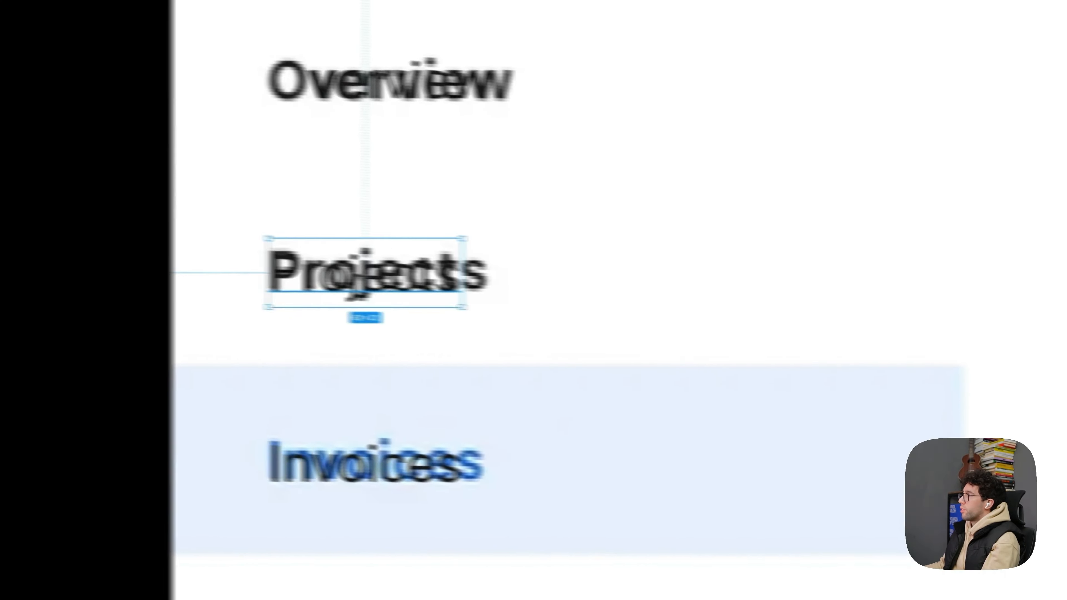
pyautogui.scroll(-3, 26, 235)
pyautogui.hotkey('shift', 'a')
pyautogui.click(517, 155)
pyautogui.hotkey('shift', 'a')
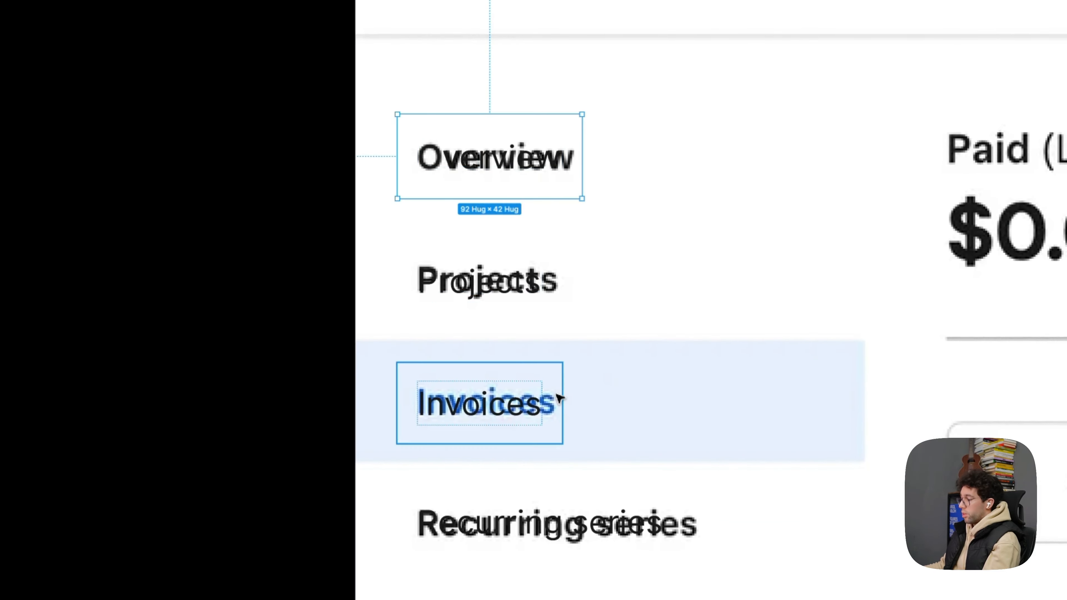
pyautogui.click(525, 525)
pyautogui.hotkey('shift', 'a')
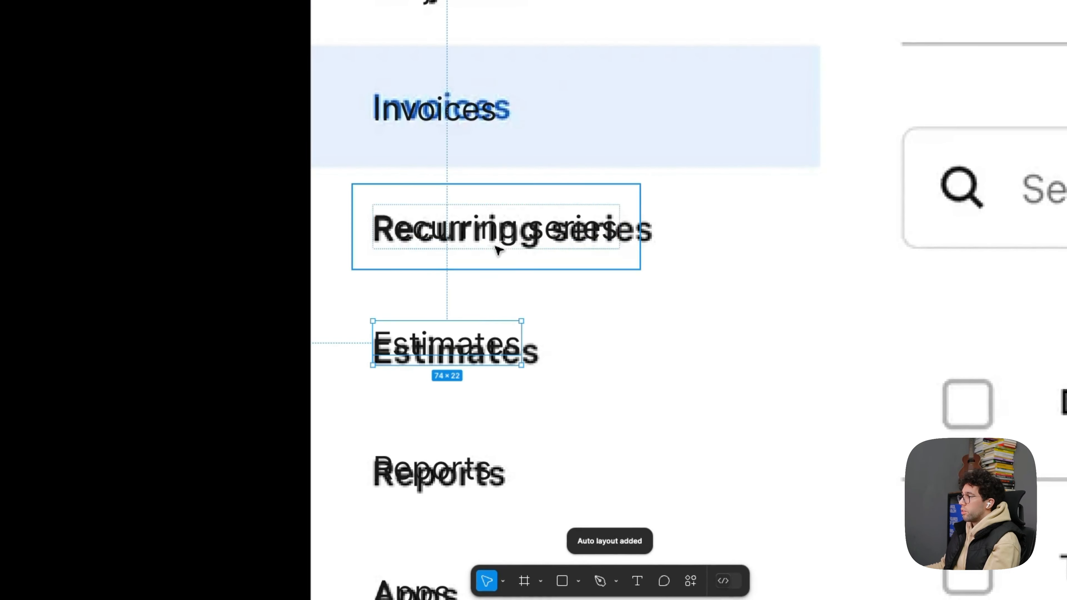
pyautogui.scroll(-3, 498, 250)
pyautogui.hotkey('shift', 'a')
pyautogui.scroll(-5, 429, 326)
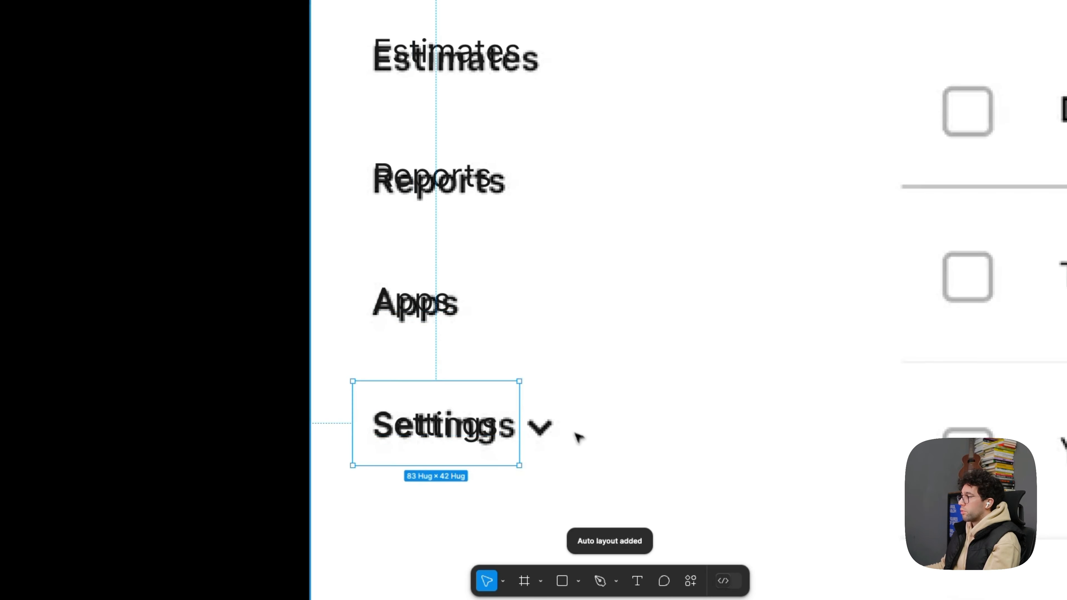
# - Select all the sidebar label frames from Overview through Settings and set their height to 40
pyautogui.keyDown('shift'); pyautogui.click(414, 301); pyautogui.keyUp('shift')
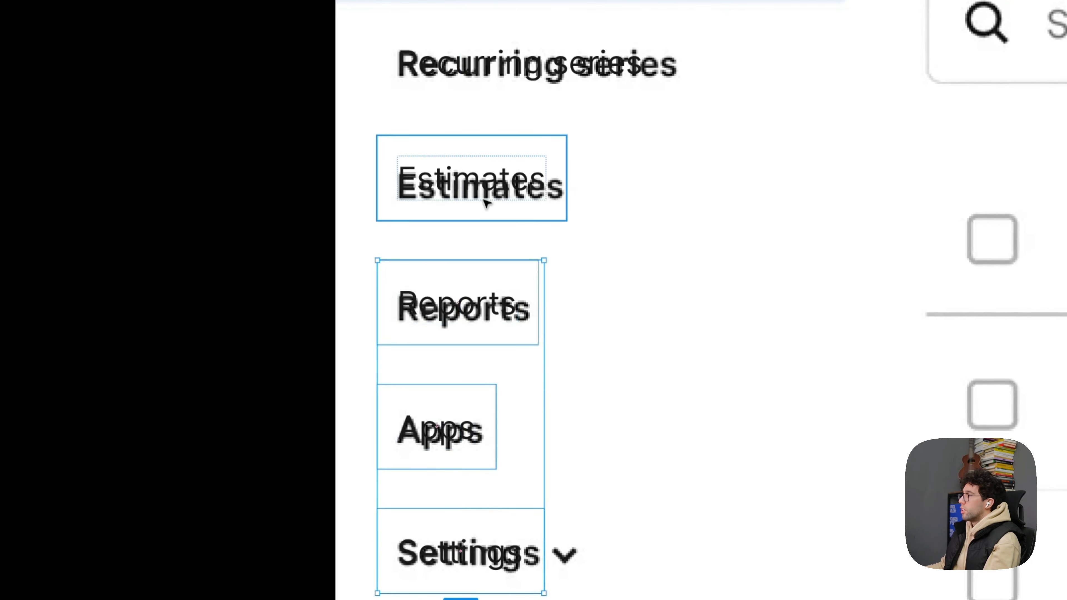
pyautogui.keyDown('shift'); pyautogui.click(484, 201); pyautogui.keyUp('shift')
pyautogui.scroll(5, 486, 242)
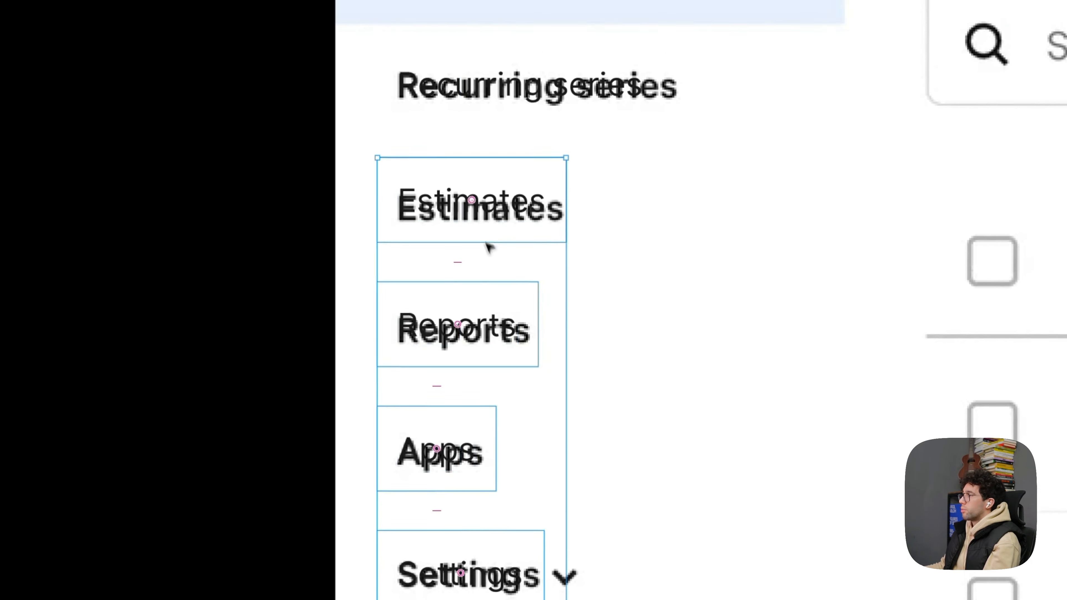
pyautogui.keyDown('shift'); pyautogui.click(485, 266); pyautogui.keyUp('shift')
pyautogui.keyDown('shift'); pyautogui.click(470, 112); pyautogui.keyUp('shift')
pyautogui.keyDown('shift'); pyautogui.click(361, 273); pyautogui.keyUp('shift')
pyautogui.keyDown('shift'); pyautogui.click(377, 157); pyautogui.keyUp('shift')
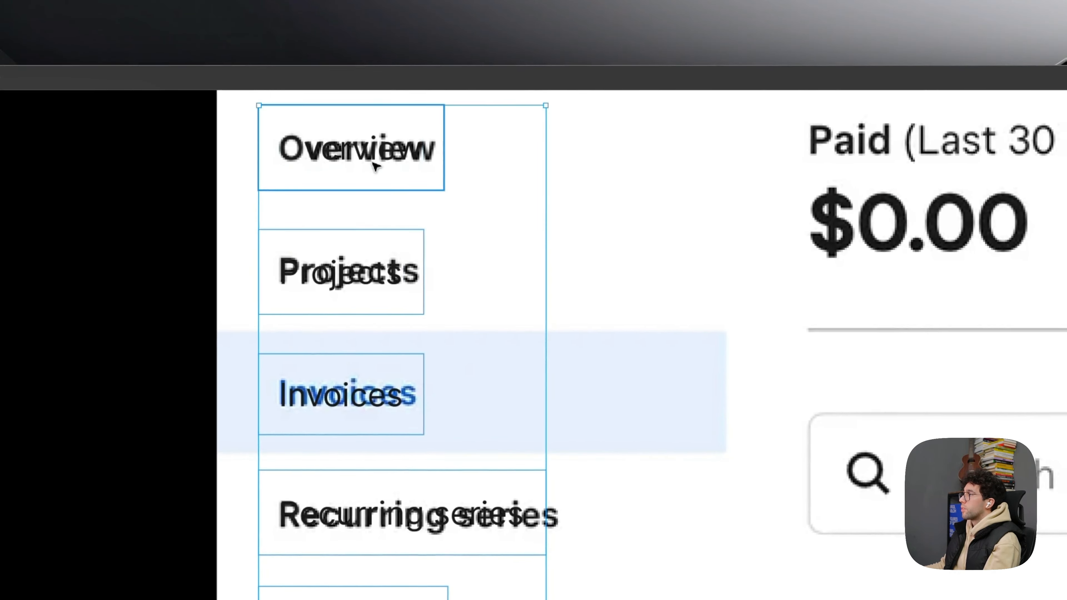
pyautogui.click(952, 340)
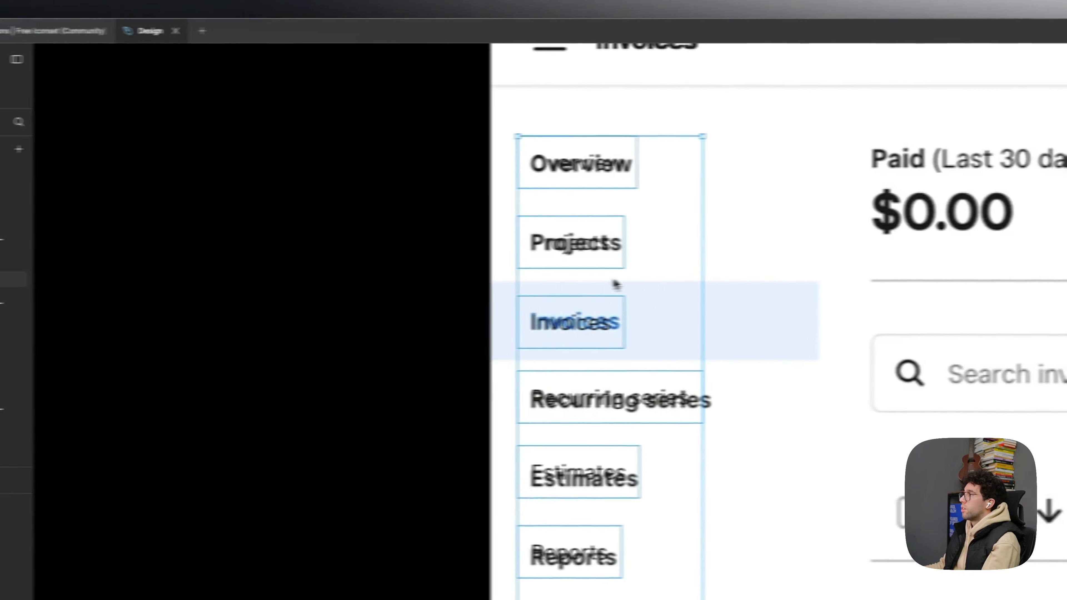
pyautogui.moveTo(442, 191); pyautogui.dragTo(240, 408)
# - Switch to the browser, open Square's home page at squareup.com, dismiss the cookie dialog and look over the page
pyautogui.click(466, 263)
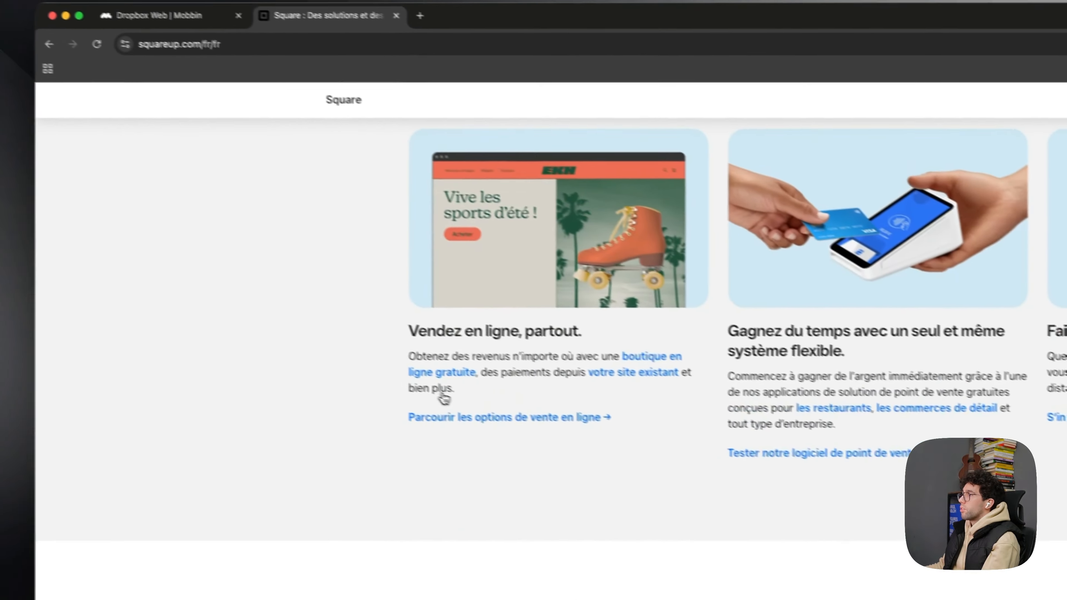
pyautogui.scroll(15, 443, 397)
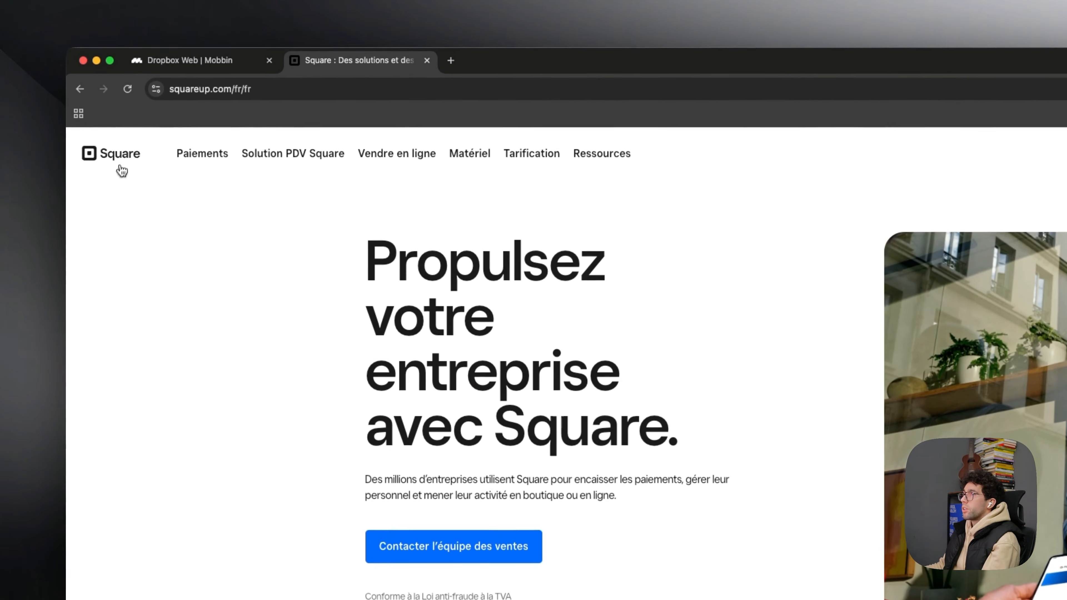
pyautogui.scroll(-20, 324, 448)
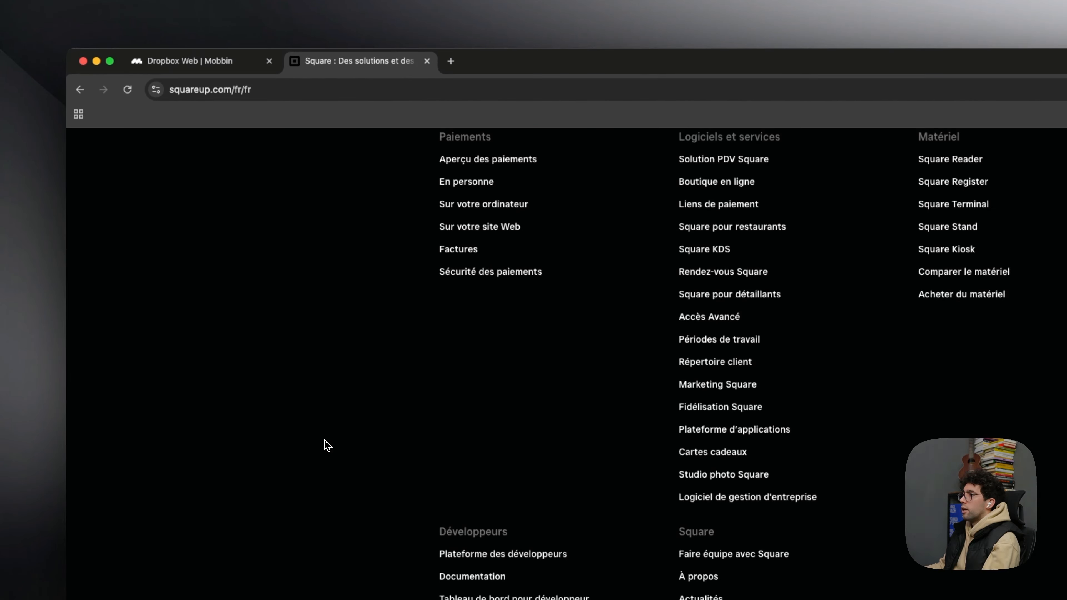
pyautogui.scroll(20, 326, 445)
pyautogui.scroll(5, 332, 310)
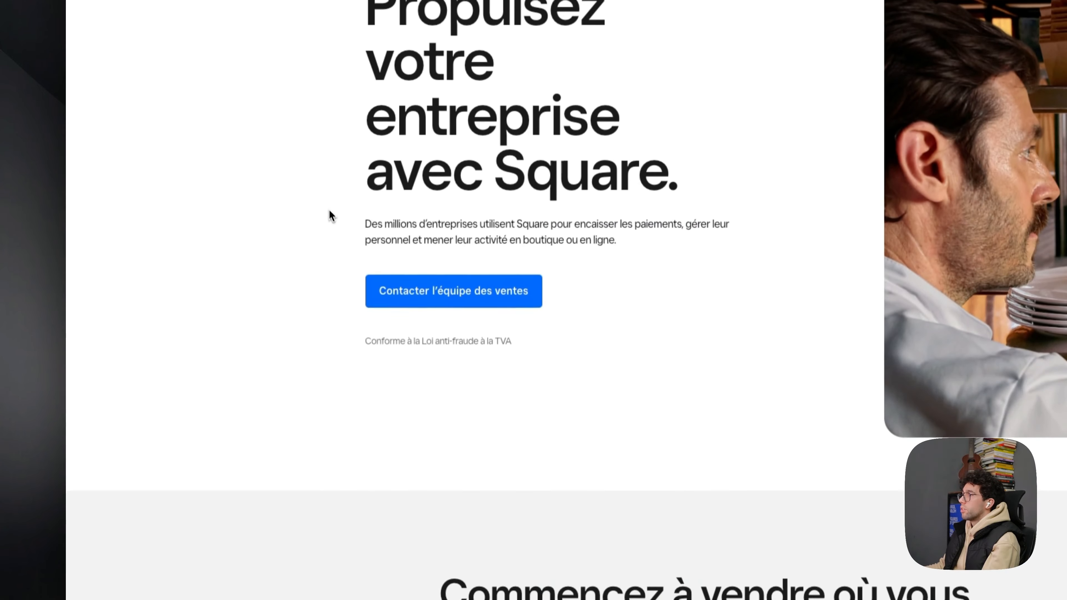
# - Inspect the Square logo in the page header and copy its SVG element from the page code
pyautogui.rightClick(272, 180)
pyautogui.click(231, 291)
pyautogui.rightClick(231, 290)
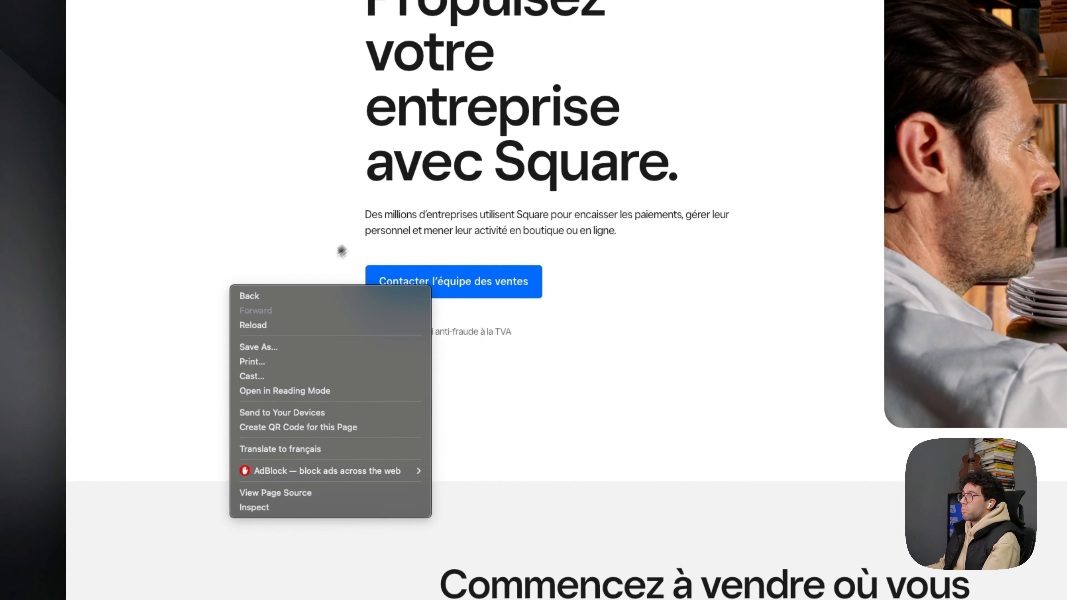
pyautogui.rightClick(269, 208)
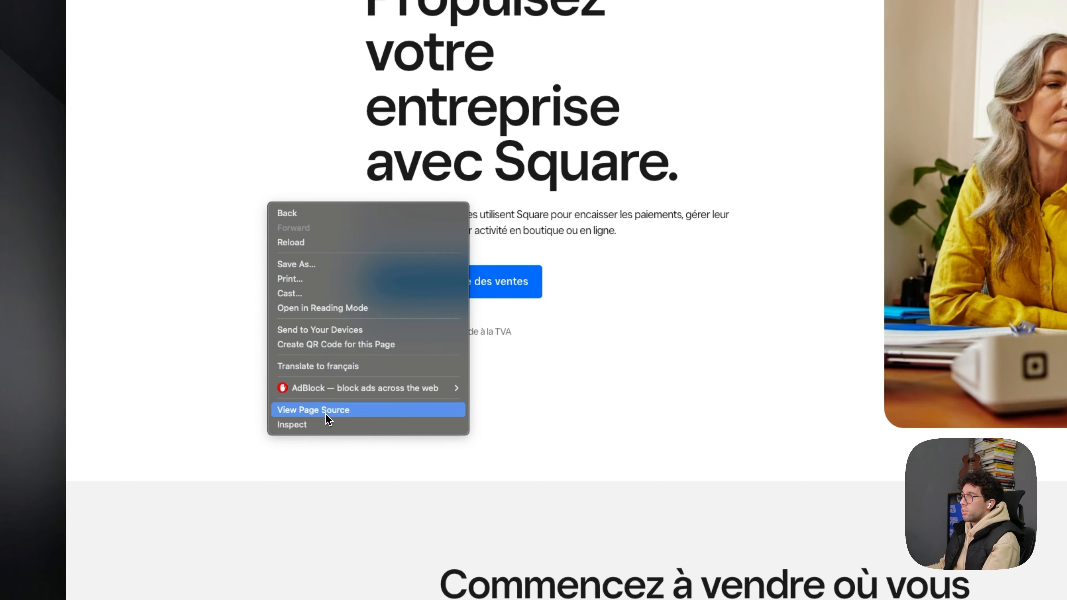
pyautogui.click(321, 424)
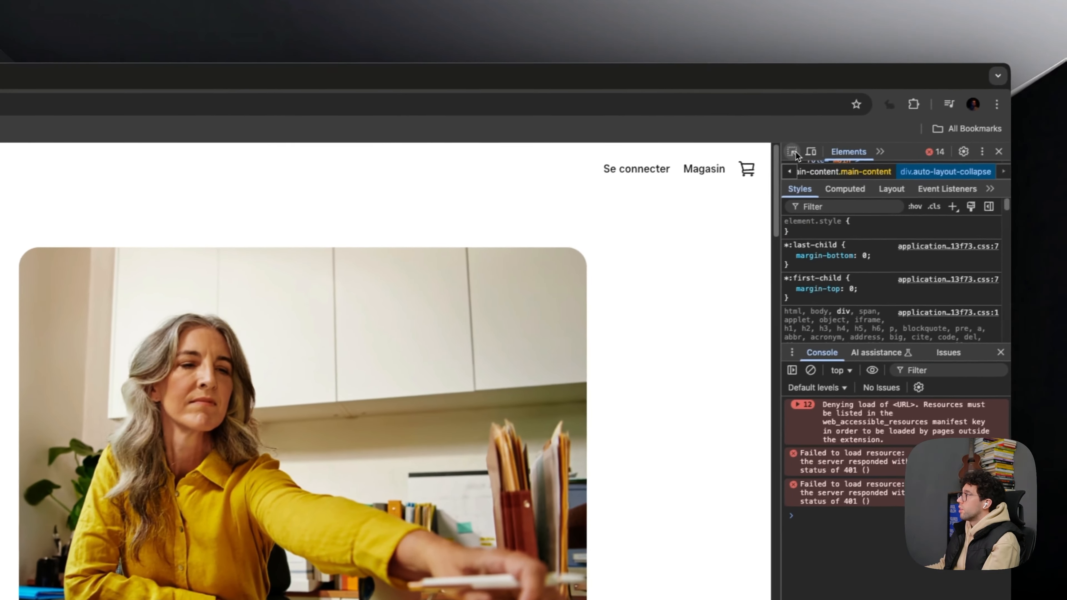
pyautogui.click(794, 152)
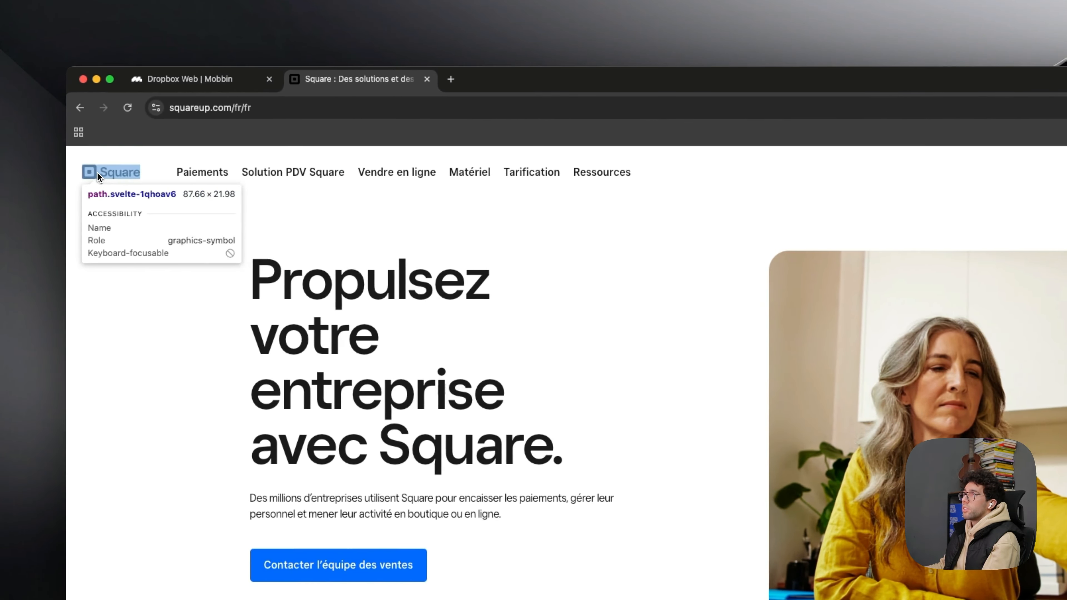
pyautogui.click(97, 172)
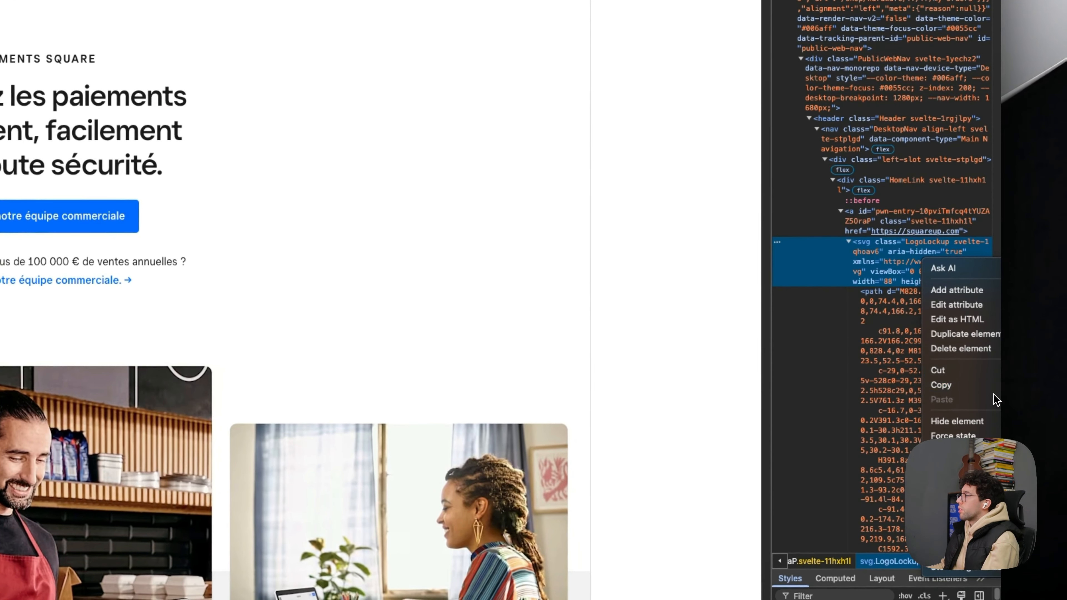
pyautogui.click(941, 384)
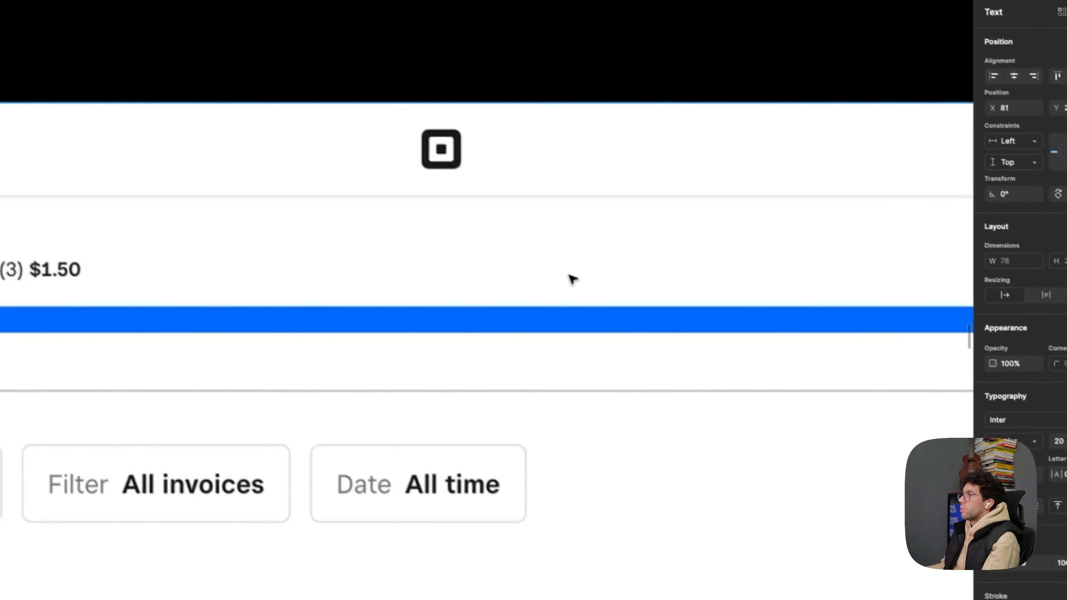
# - In Figma, paste the Square logo into the Invoices frame and place it in the header beside the Invoices title
pyautogui.hotkey('ctrl', 'v')
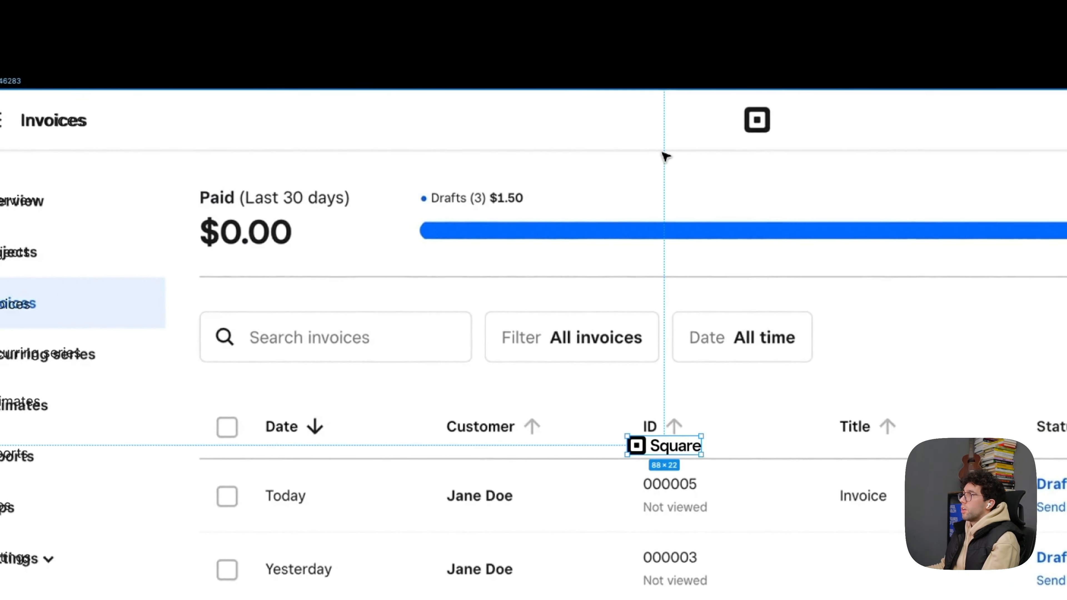
pyautogui.moveTo(375, 171); pyautogui.dragTo(247, 123)
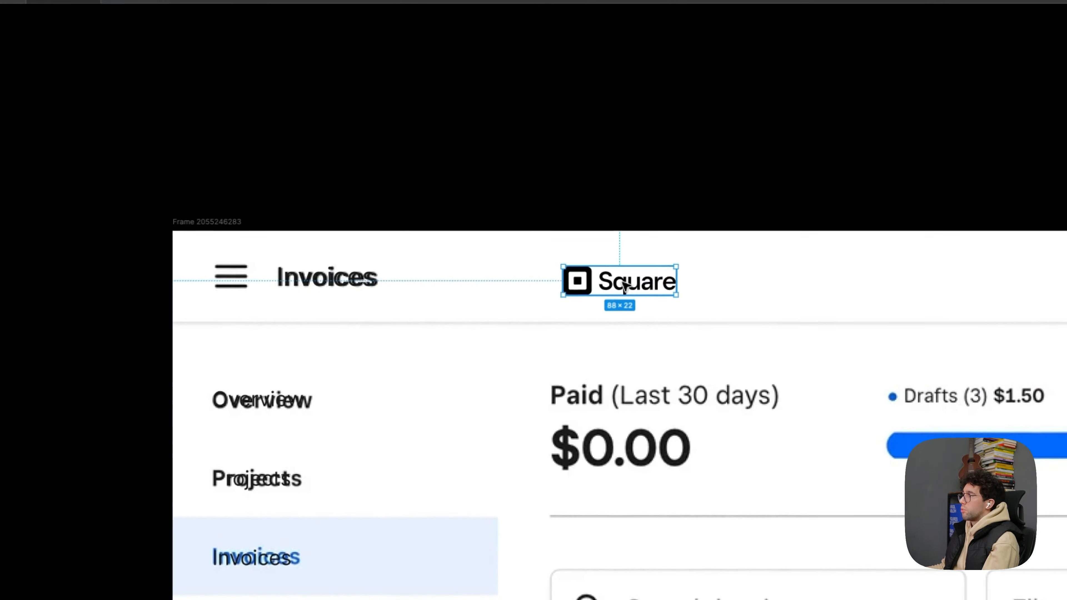
# - Enter vector editing on the pasted Square logo and try to select the wordmark's points
pyautogui.scroll(5, 627, 279)
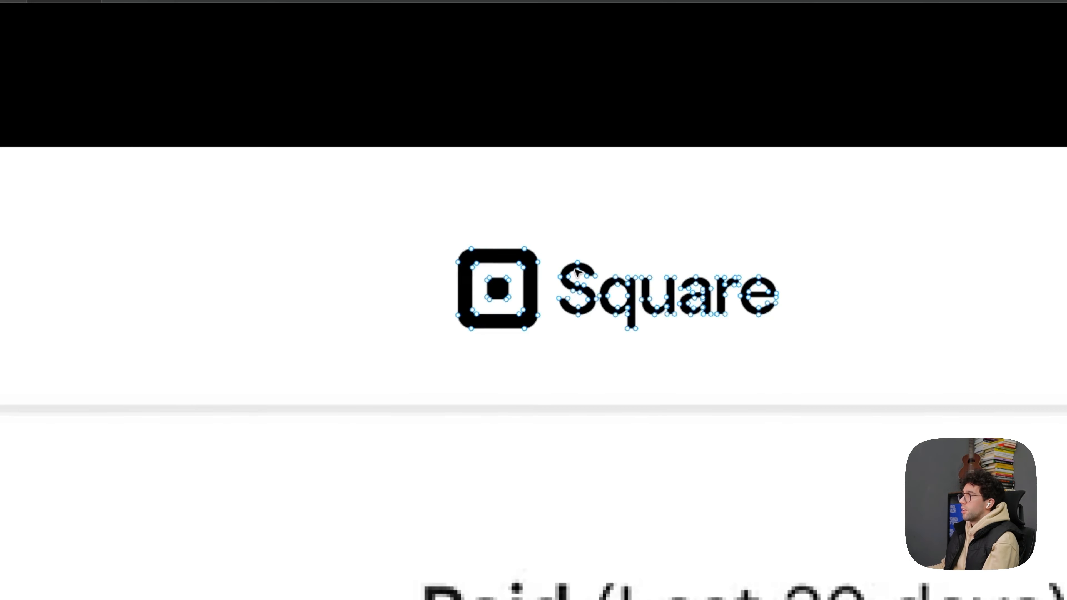
pyautogui.moveTo(556, 235); pyautogui.dragTo(840, 396)
pyautogui.click(572, 365)
pyautogui.scroll(-4, 573, 365)
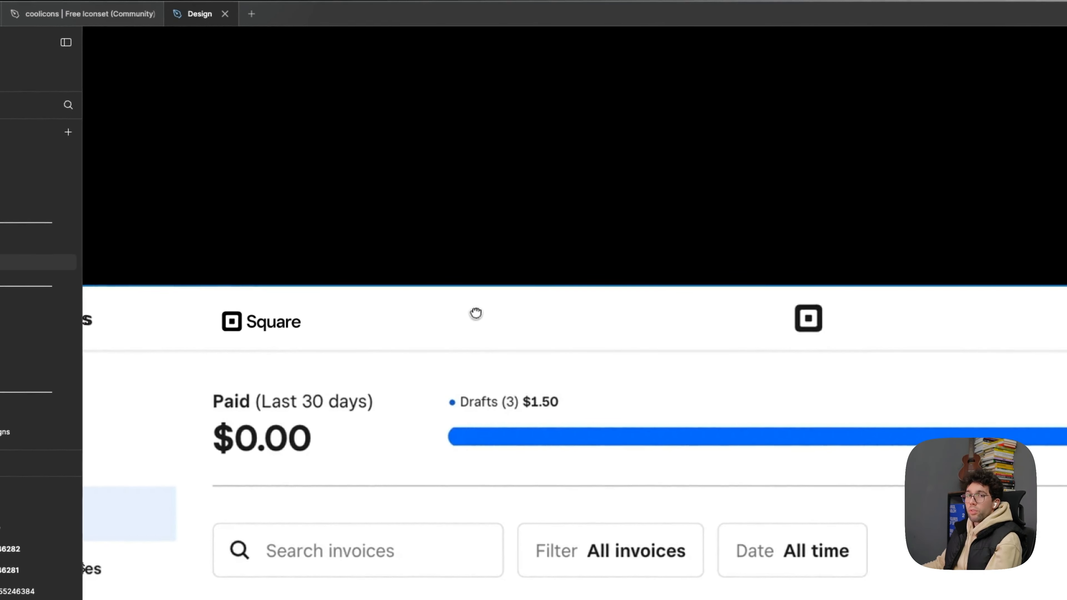
# - Add a "Baobun Studio" text layer over the account name at the end of the header
pyautogui.scroll(-2, 620, 343)
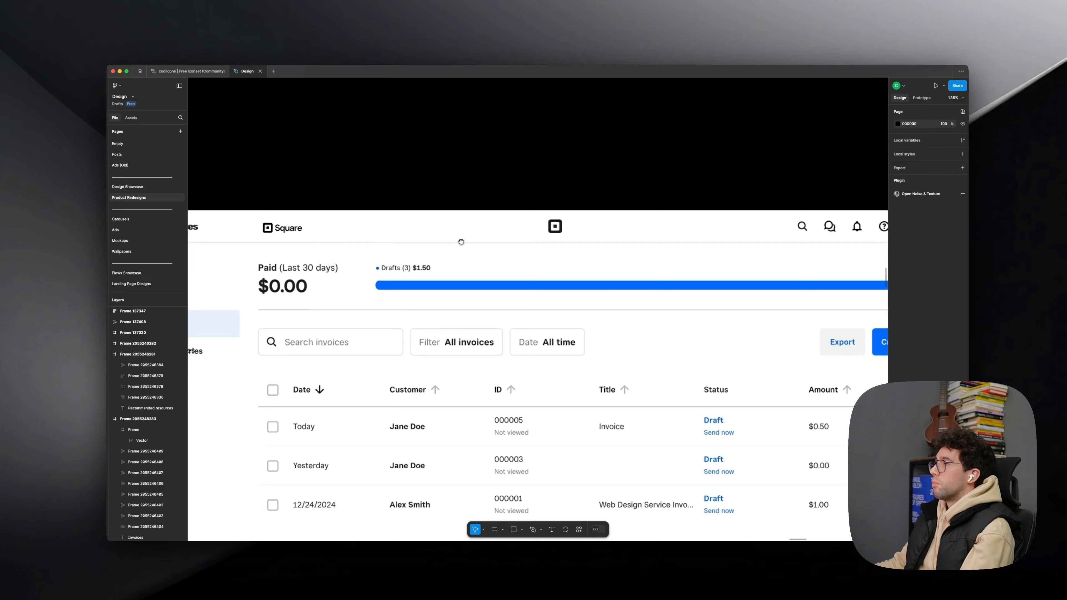
pyautogui.hscroll(1, 615, 349)
pyautogui.scroll(-1, 456, 241)
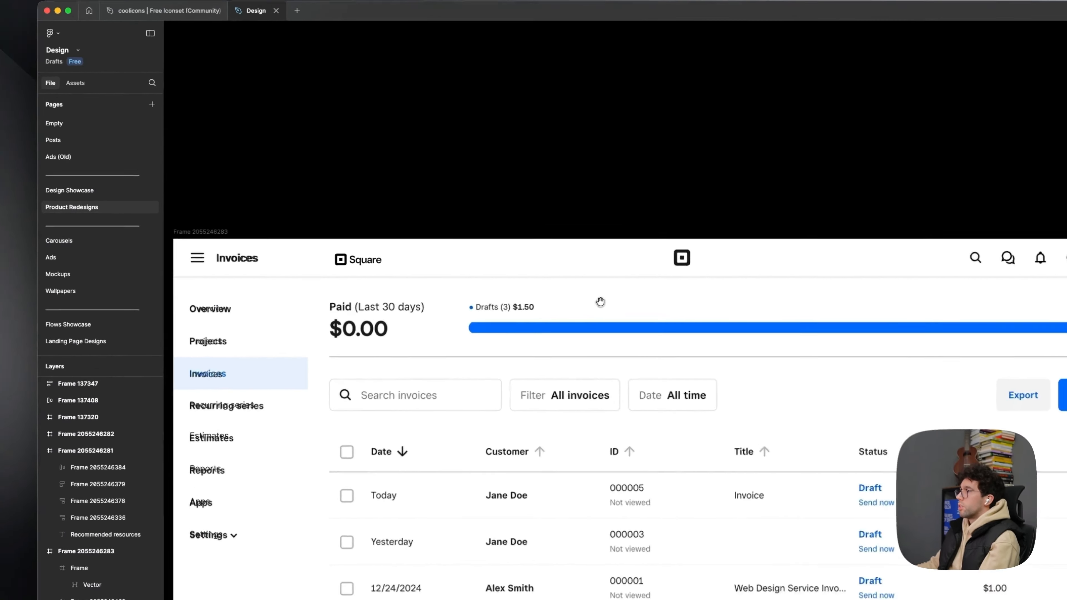
pyautogui.moveTo(464, 258); pyautogui.dragTo(468, 239)
pyautogui.moveTo(702, 301); pyautogui.dragTo(704, 297)
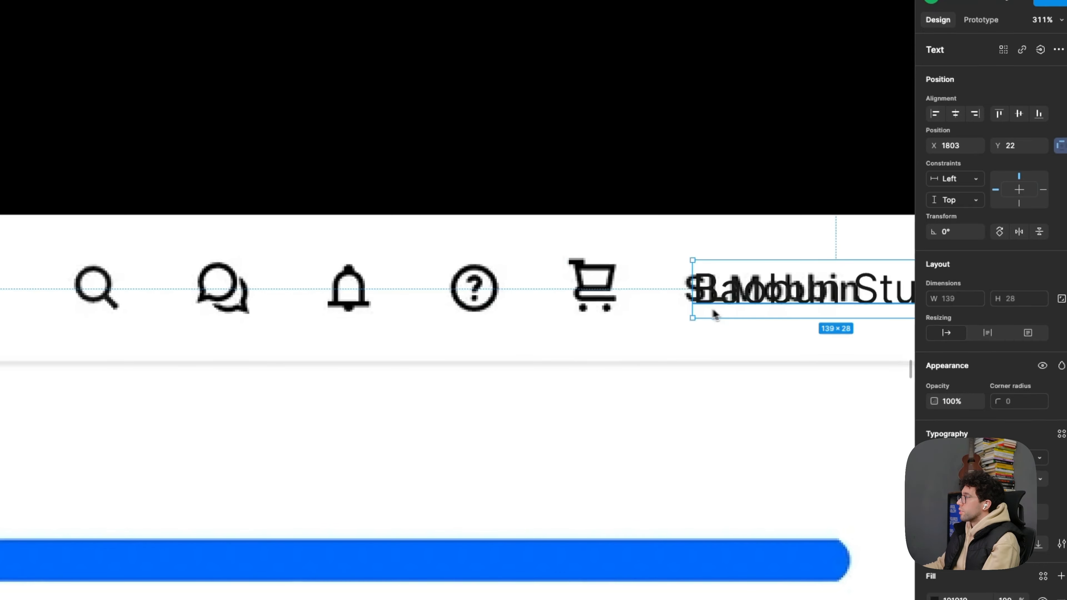
# - Bring search, chat, bell, help and cart icons from the coolicons file over the header's icons and set their colour to 111111
pyautogui.hscroll(5, 716, 314)
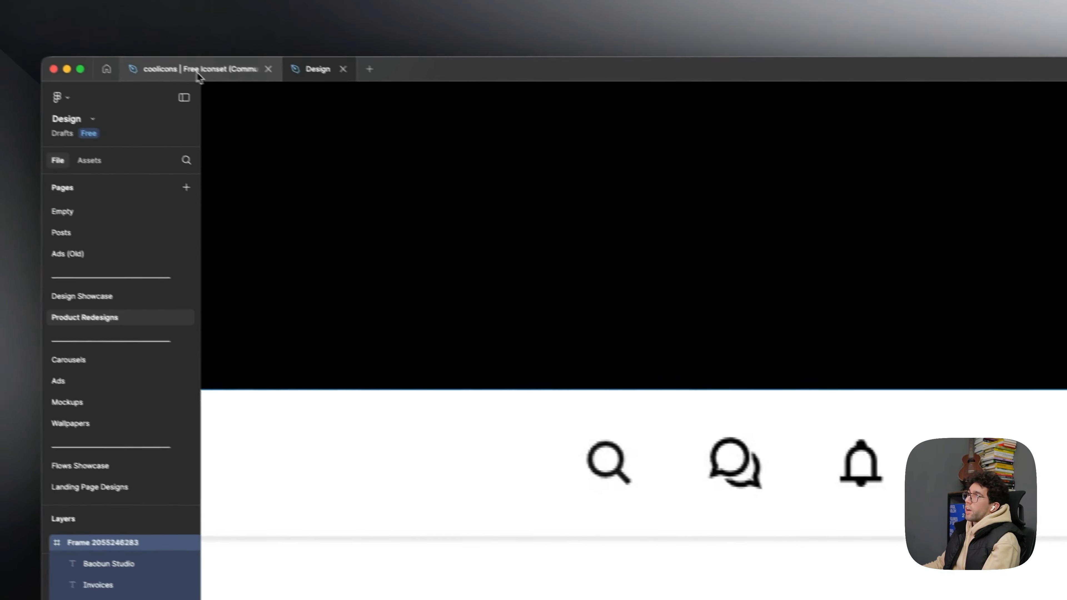
pyautogui.click(225, 80)
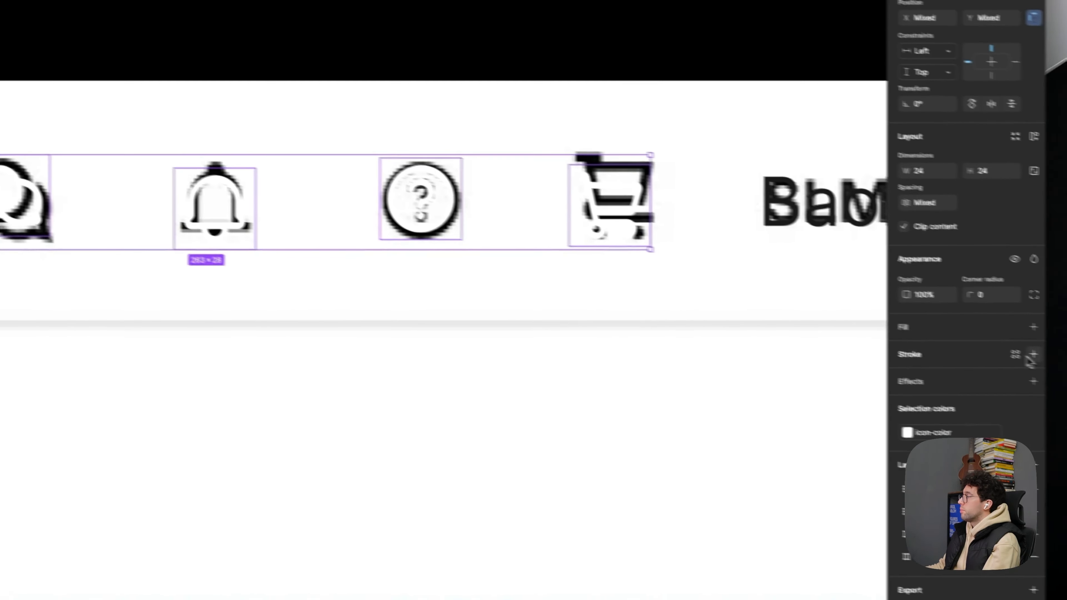
pyautogui.click(971, 423)
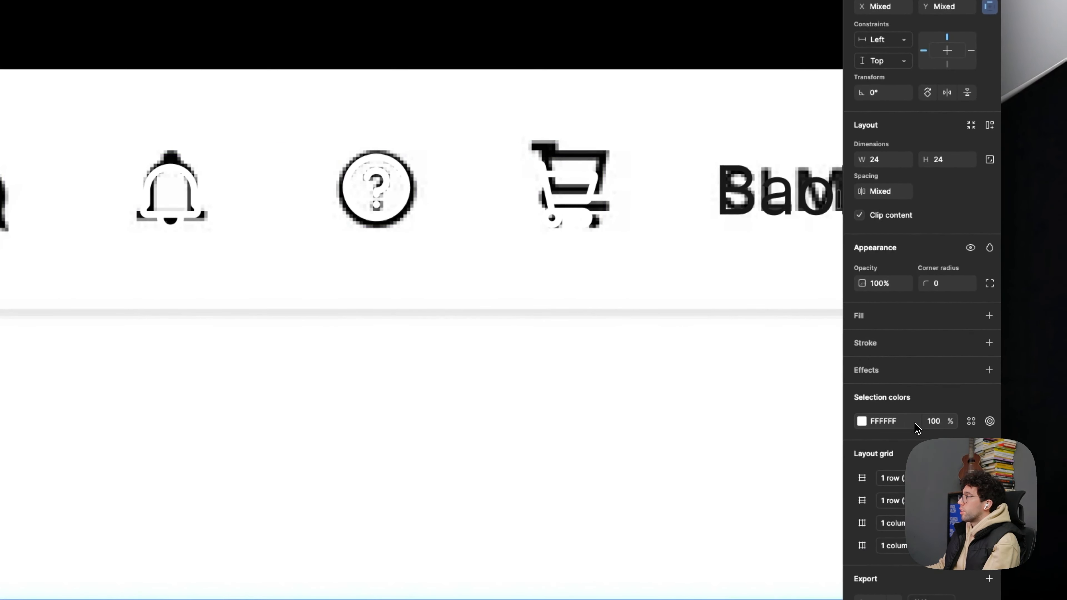
pyautogui.write('111111')
pyautogui.press('Return')
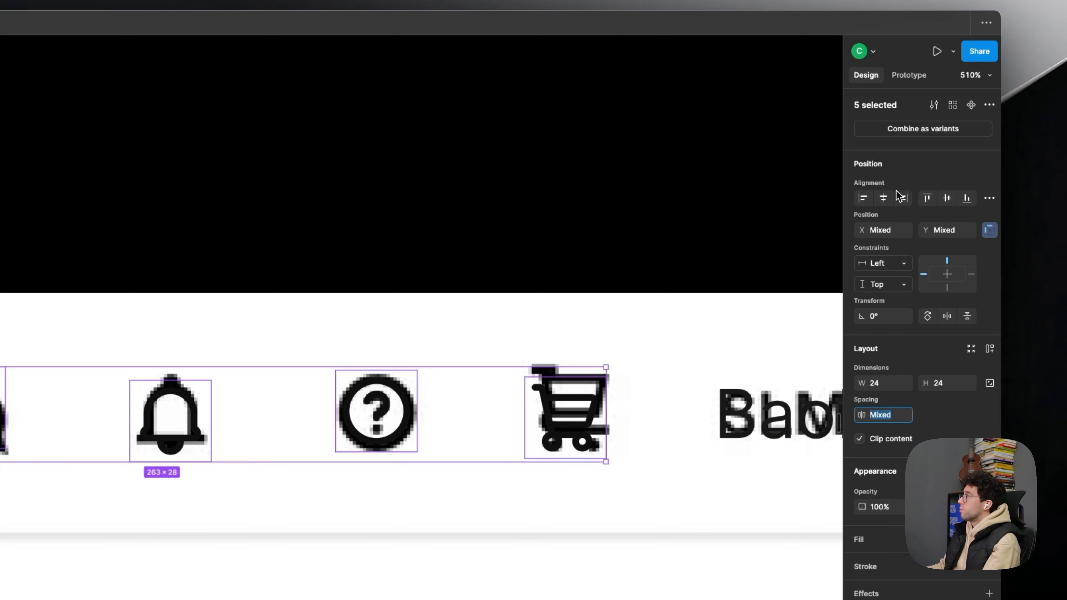
# - Align the five header icons on their vertical centres and set the spacing between them to 24
pyautogui.click(947, 198)
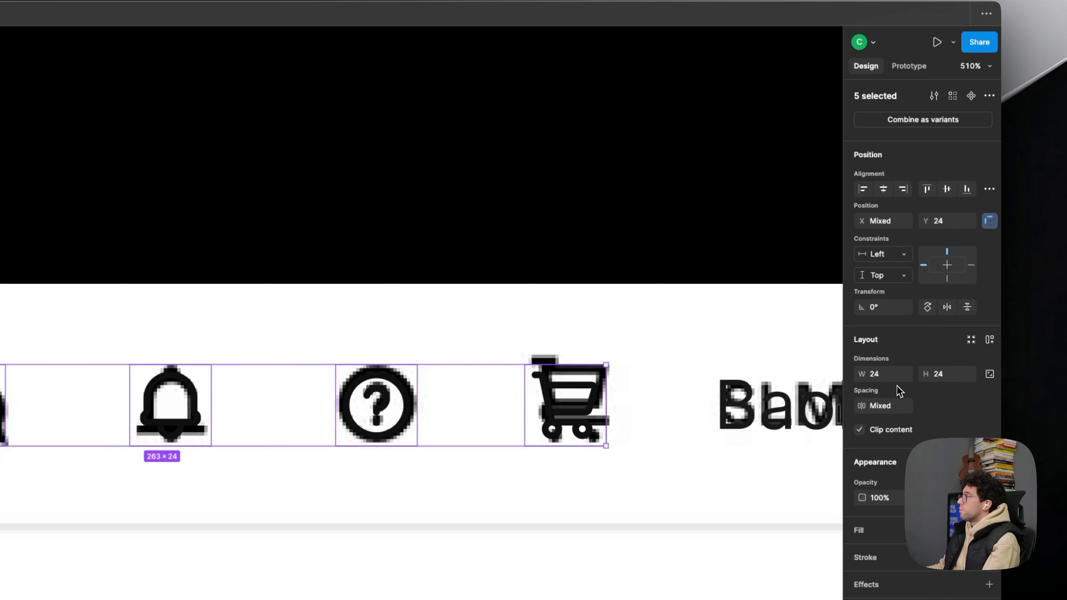
pyautogui.write('2')
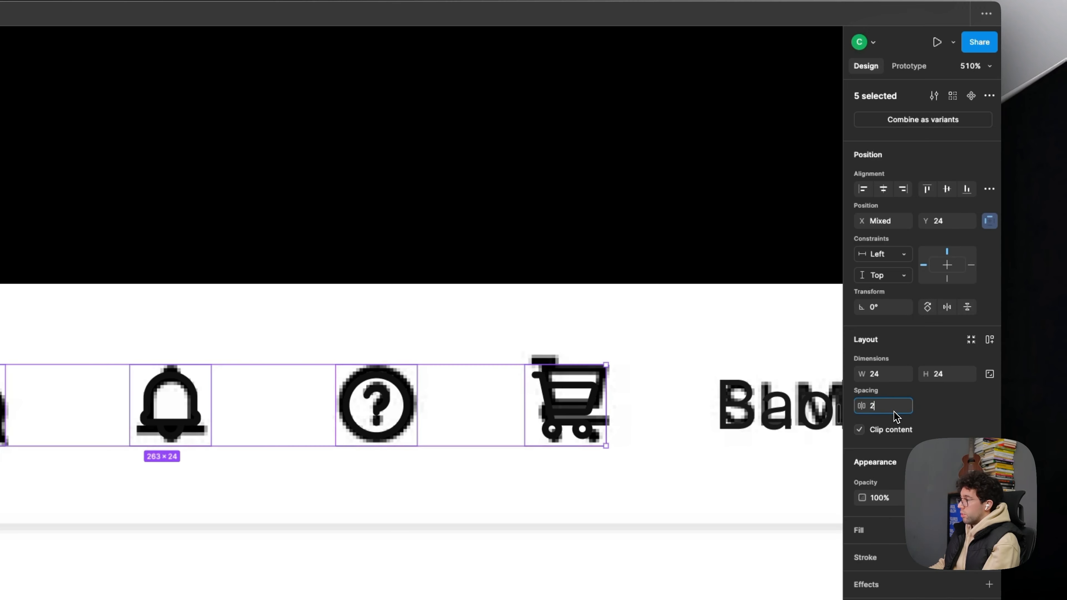
pyautogui.write('4')
pyautogui.press('Return')
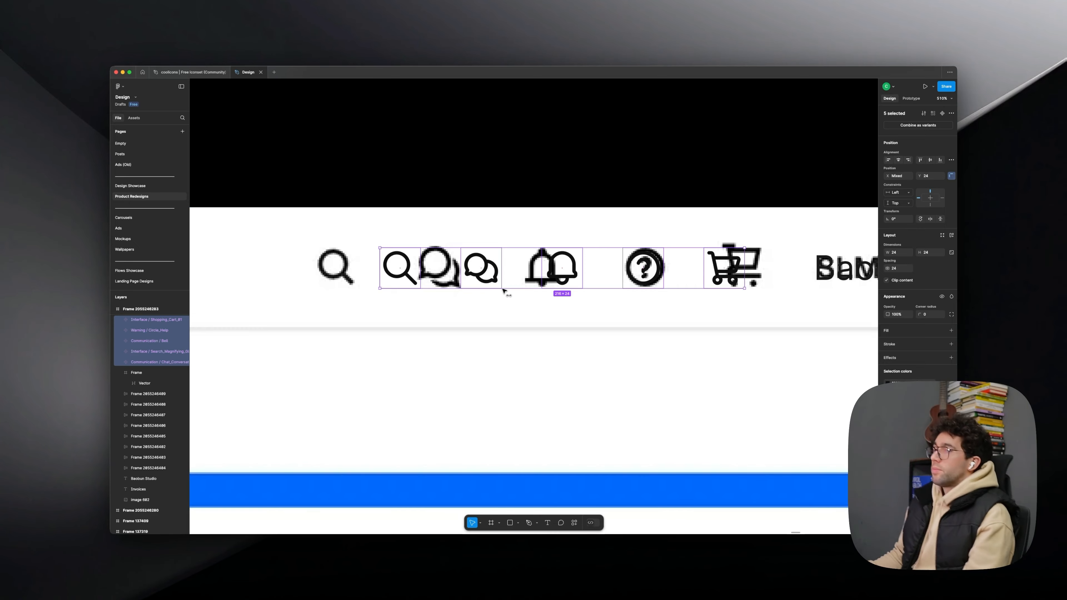
pyautogui.scroll(-5, 504, 291)
pyautogui.click(524, 243)
pyautogui.scroll(-4, 519, 246)
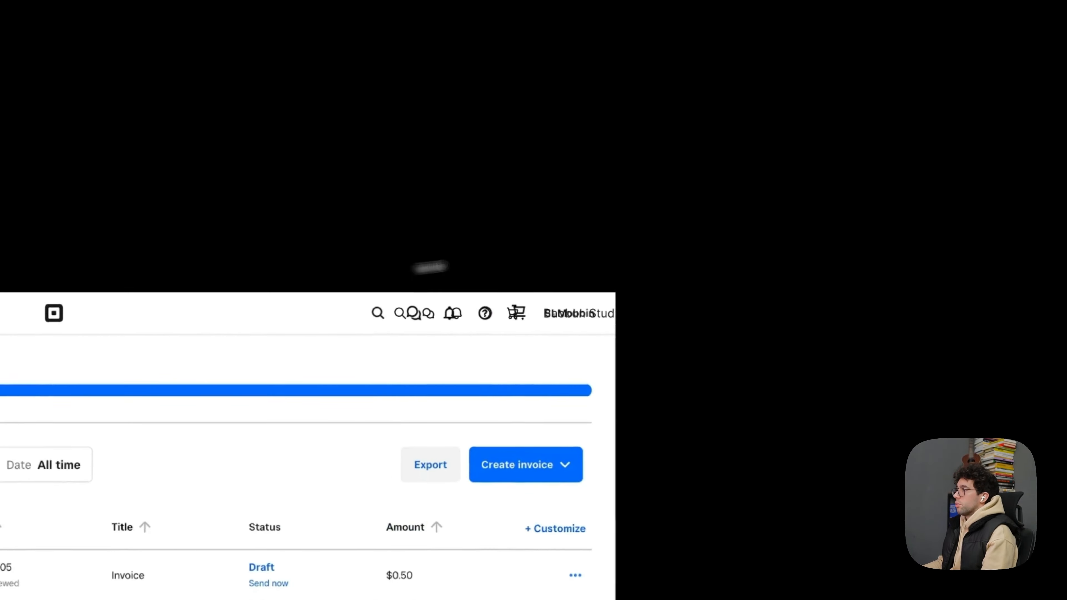
pyautogui.hscroll(-5, 504, 250)
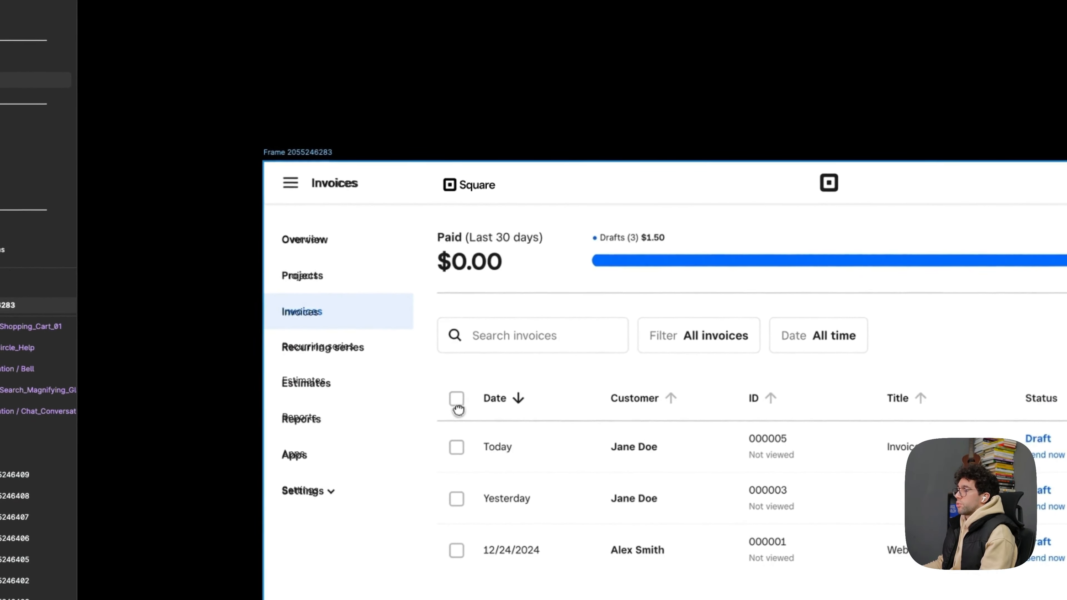
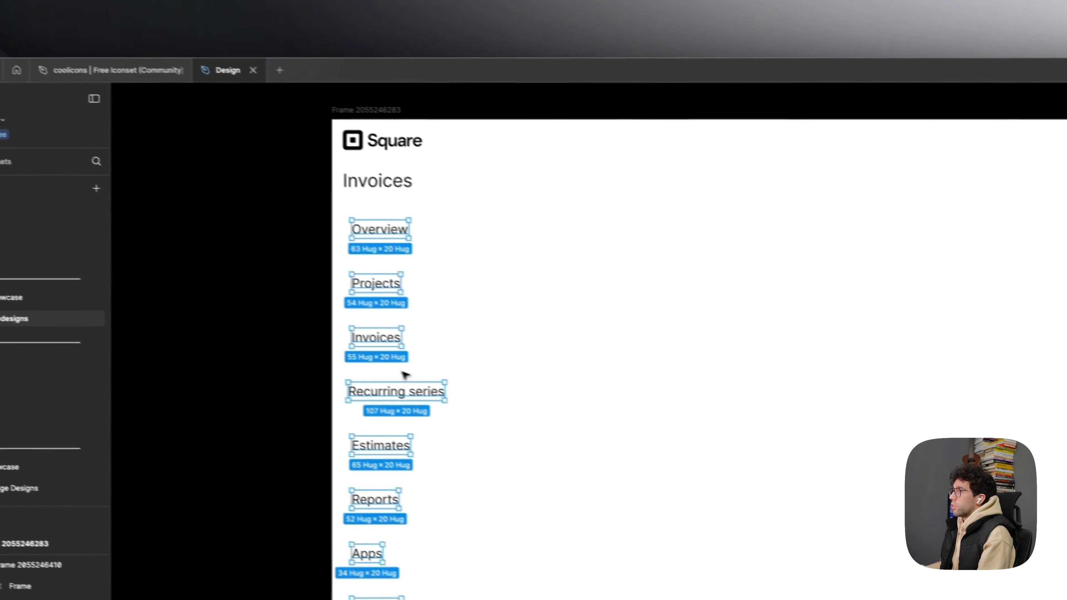
# - Wrap the eight sidebar menu items, Overview to Settings, in a vertical auto layout and set its gap to 4
pyautogui.click(470, 391)
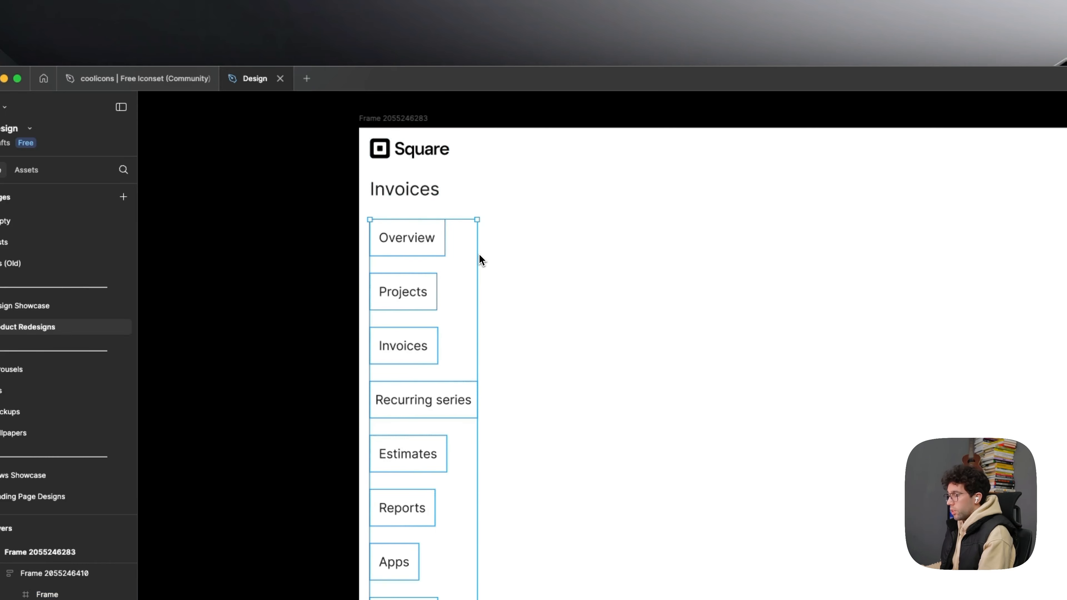
pyautogui.hotkey('shift', 'a')
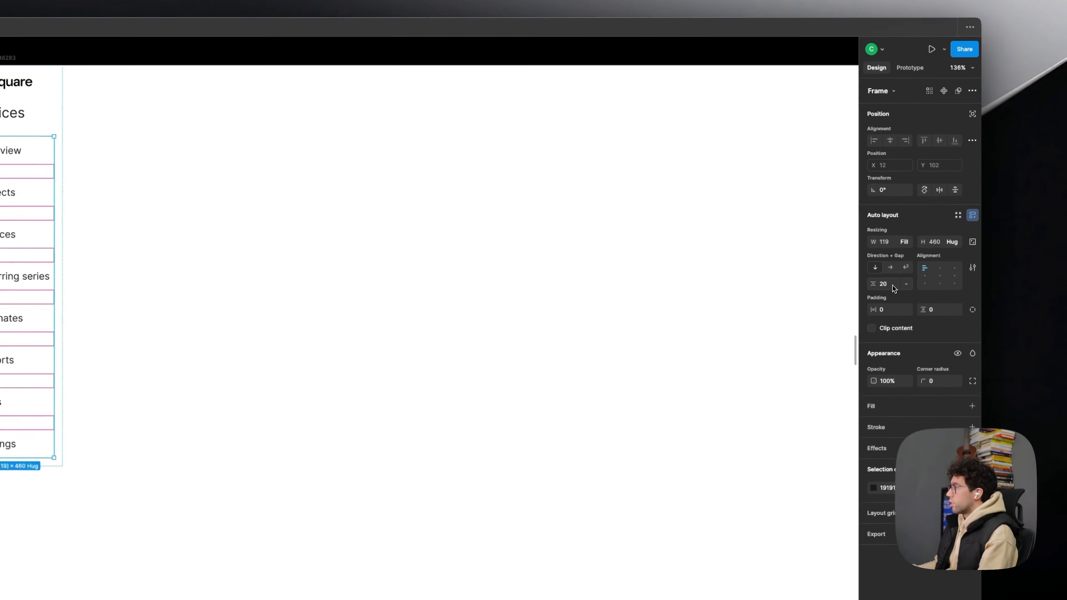
pyautogui.click(899, 238)
pyautogui.write('4')
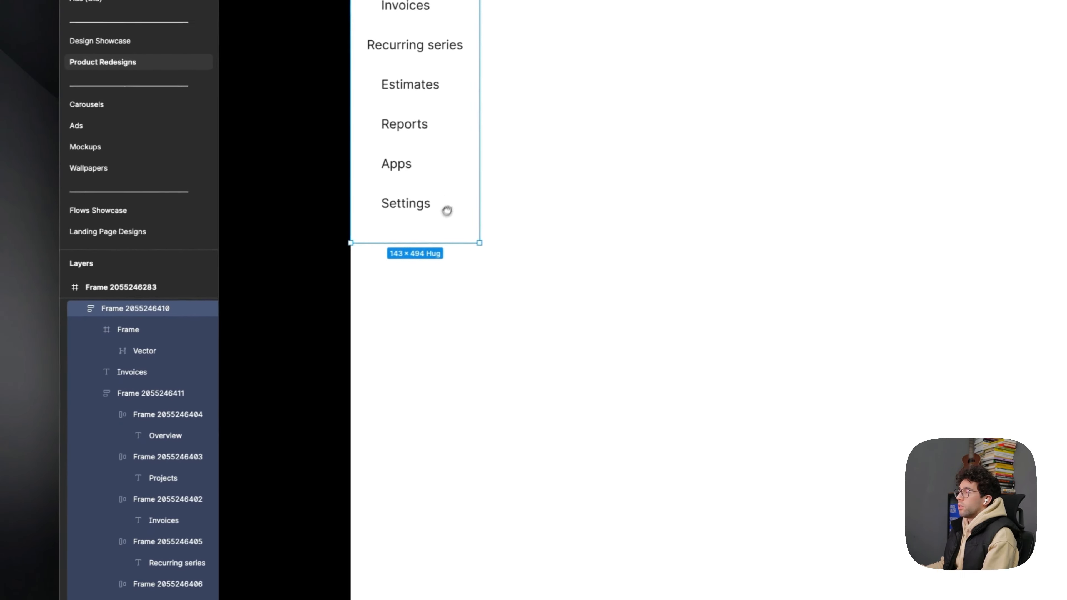
# - Stretch the sidebar frame to the main frame's full 1200 height and shorten the main frame to about 1079
pyautogui.moveTo(451, 230); pyautogui.dragTo(452, 498)
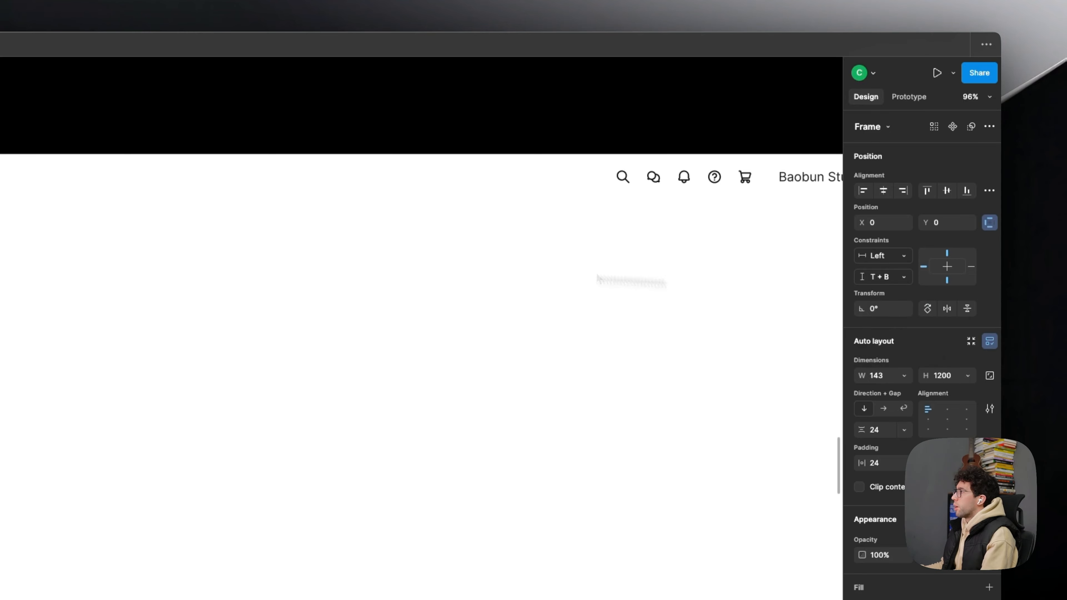
pyautogui.scroll(-3, 178, 291)
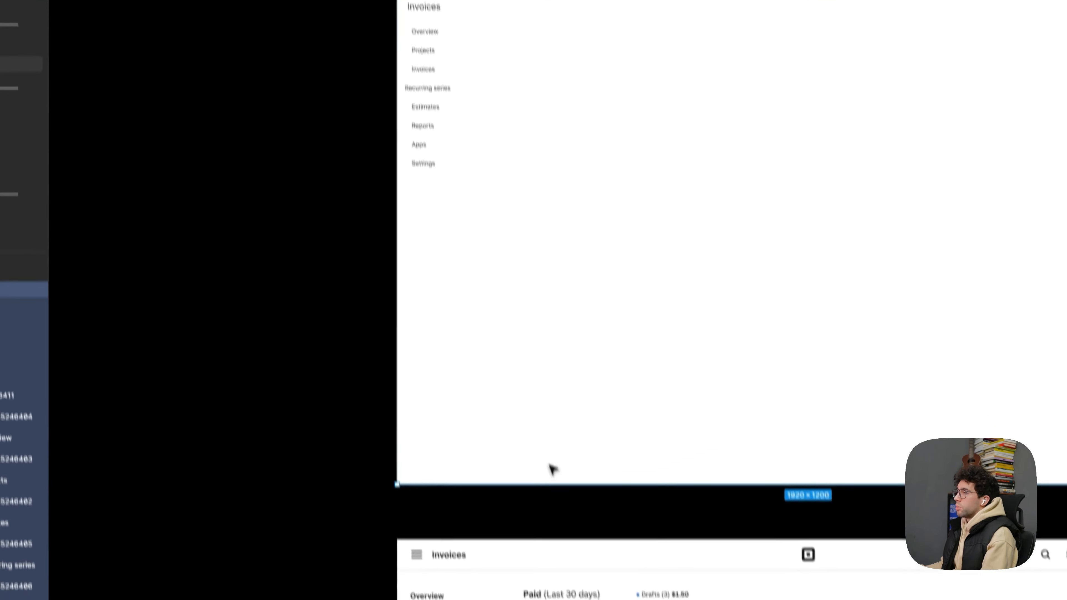
pyautogui.moveTo(544, 485); pyautogui.dragTo(545, 433)
pyautogui.click(424, 137)
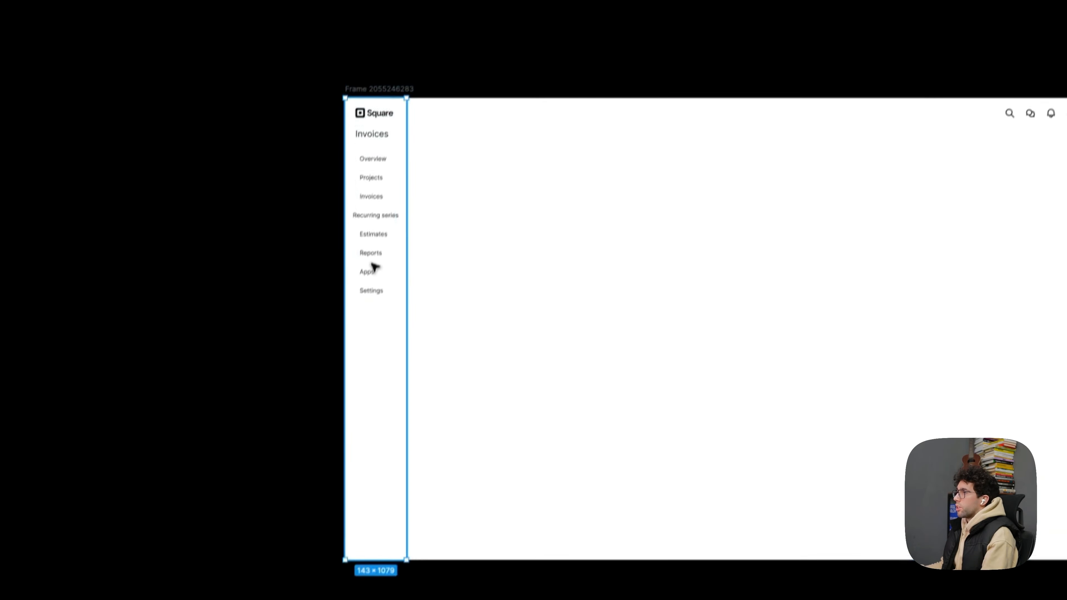
# - Try an Auto gap in the sidebar by resizing the main frame's height and width, and undo these changes
pyautogui.click(895, 310)
pyautogui.write('a')
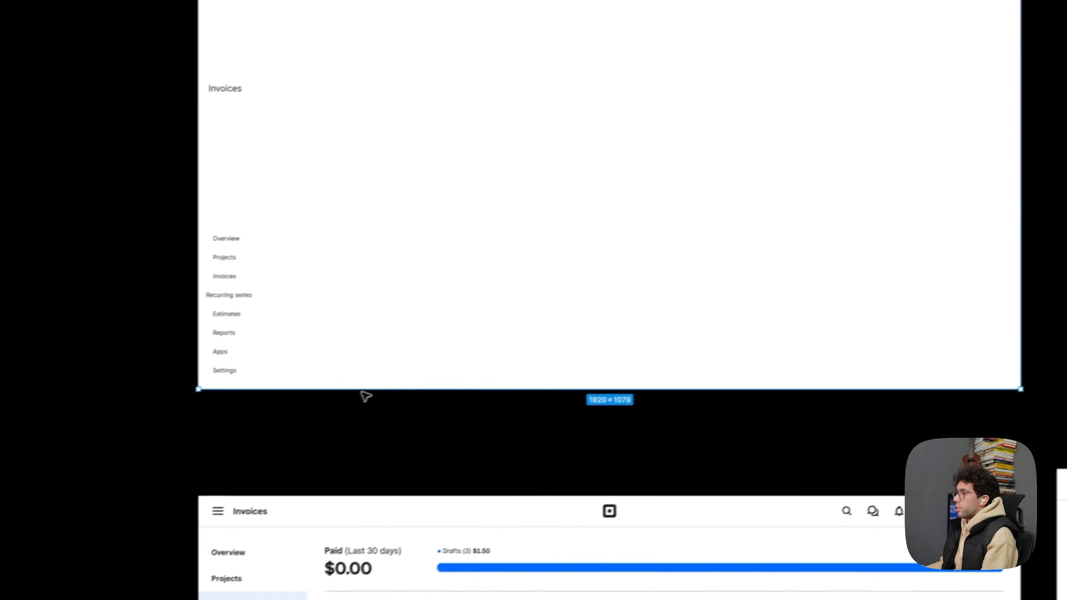
pyautogui.moveTo(458, 397); pyautogui.dragTo(464, 425)
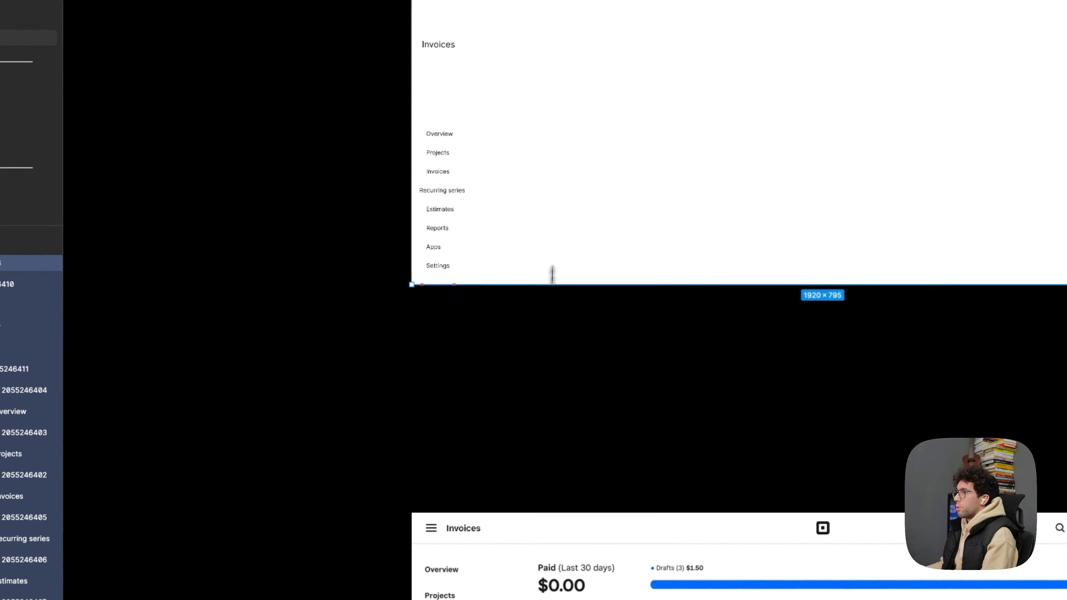
pyautogui.moveTo(541, 435); pyautogui.dragTo(511, 352)
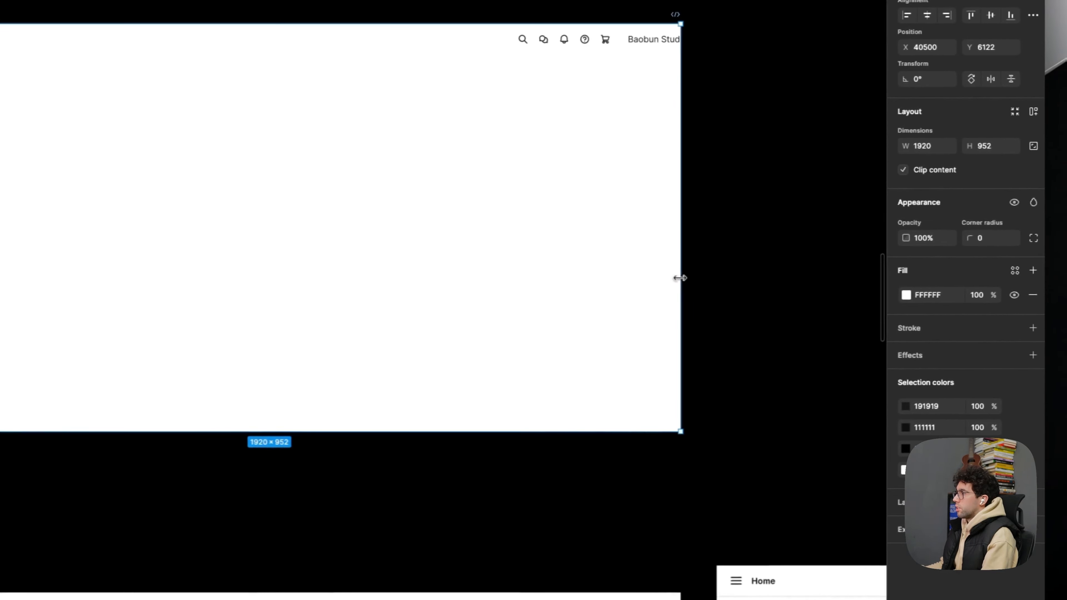
pyautogui.moveTo(676, 279); pyautogui.dragTo(347, 309)
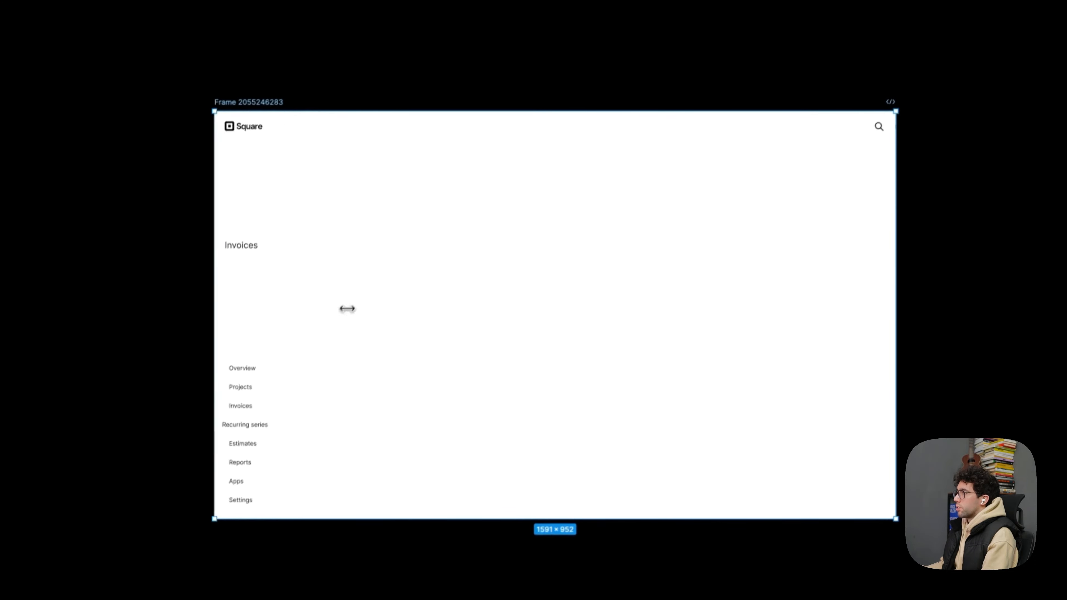
pyautogui.press('super+z')
pyautogui.press('super+z')
pyautogui.press('super+z')
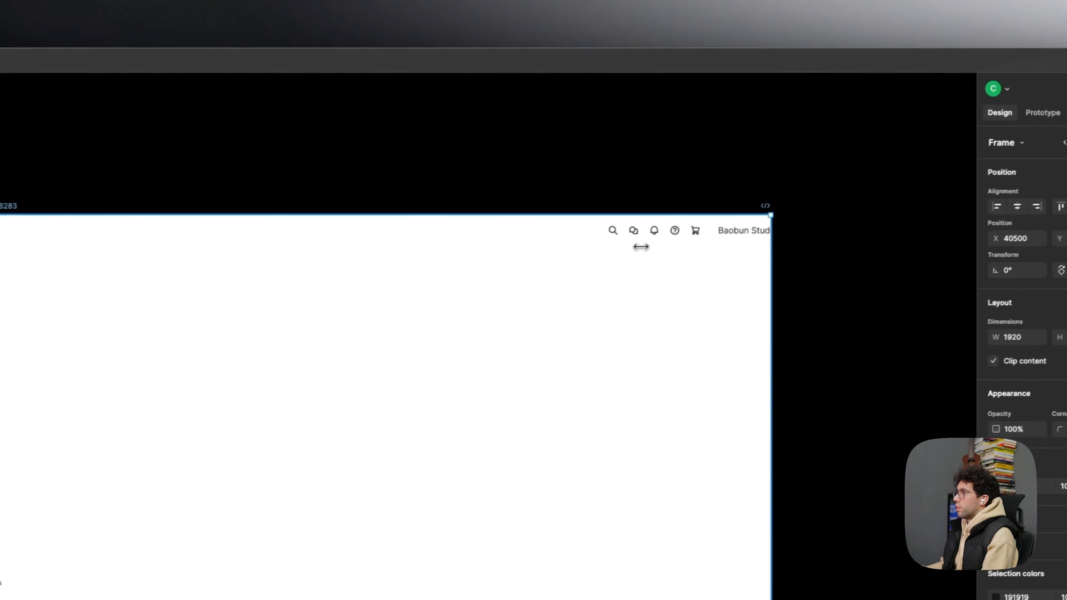
pyautogui.press('super+z')
pyautogui.scroll(5, 370, 171)
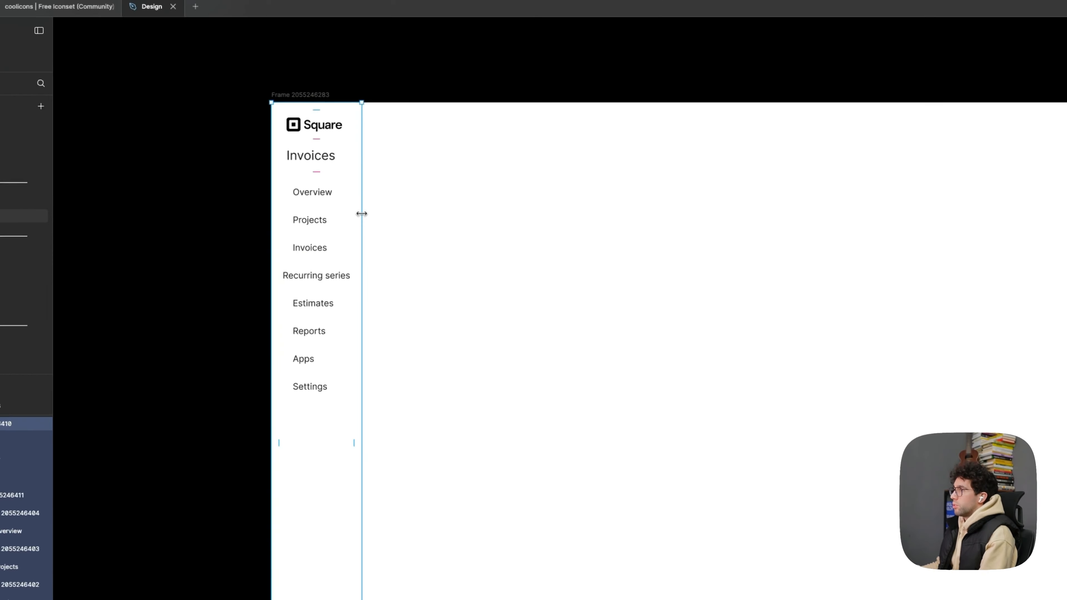
# - Widen the sidebar frame and set the width of all its menu items to fill the container
pyautogui.moveTo(372, 196); pyautogui.dragTo(405, 198)
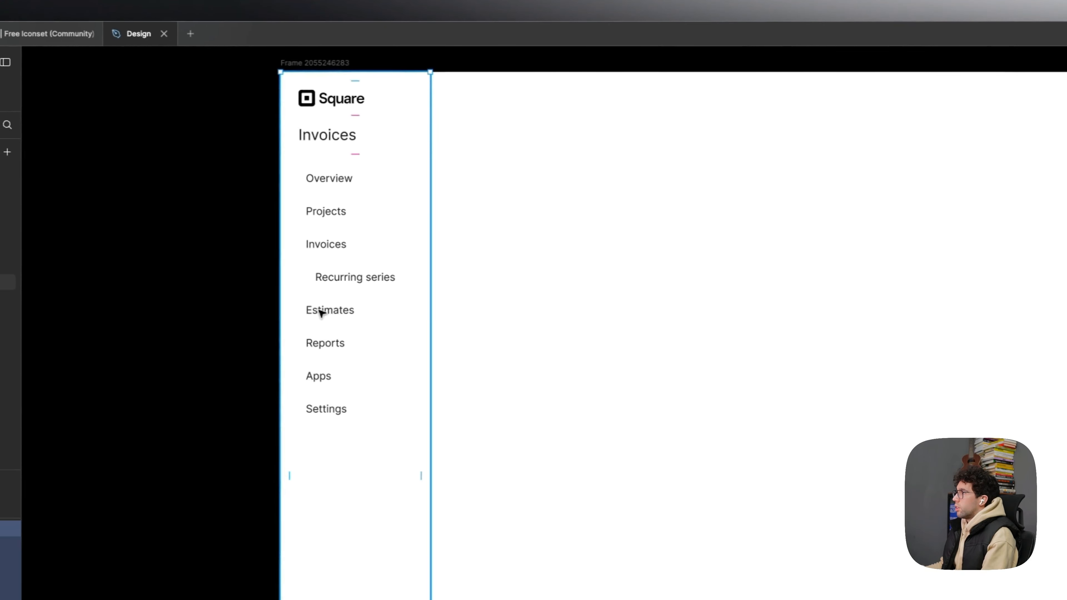
pyautogui.click(361, 283)
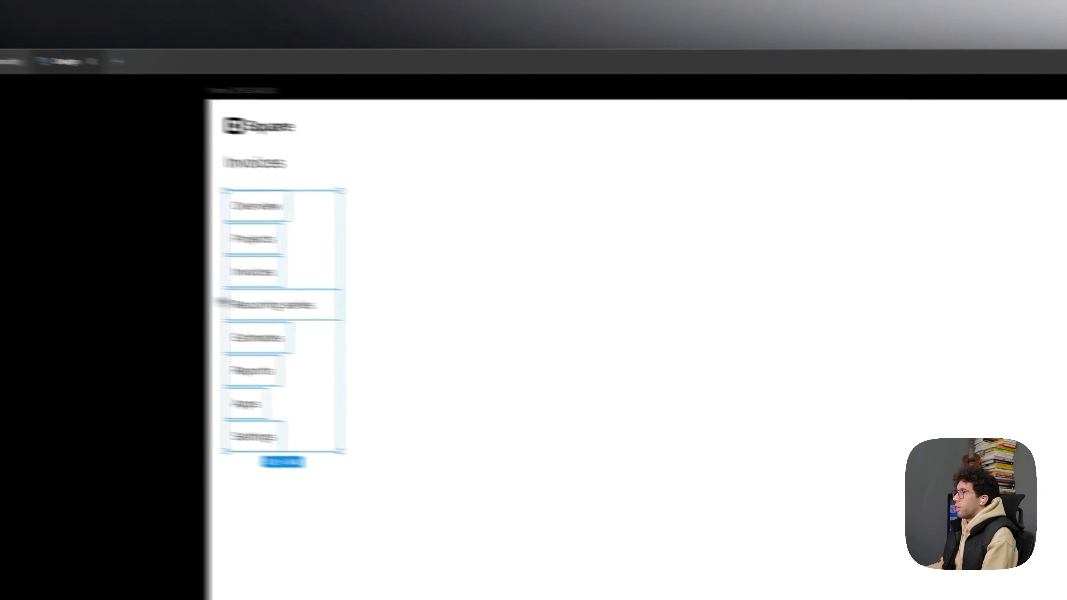
pyautogui.press('Return')
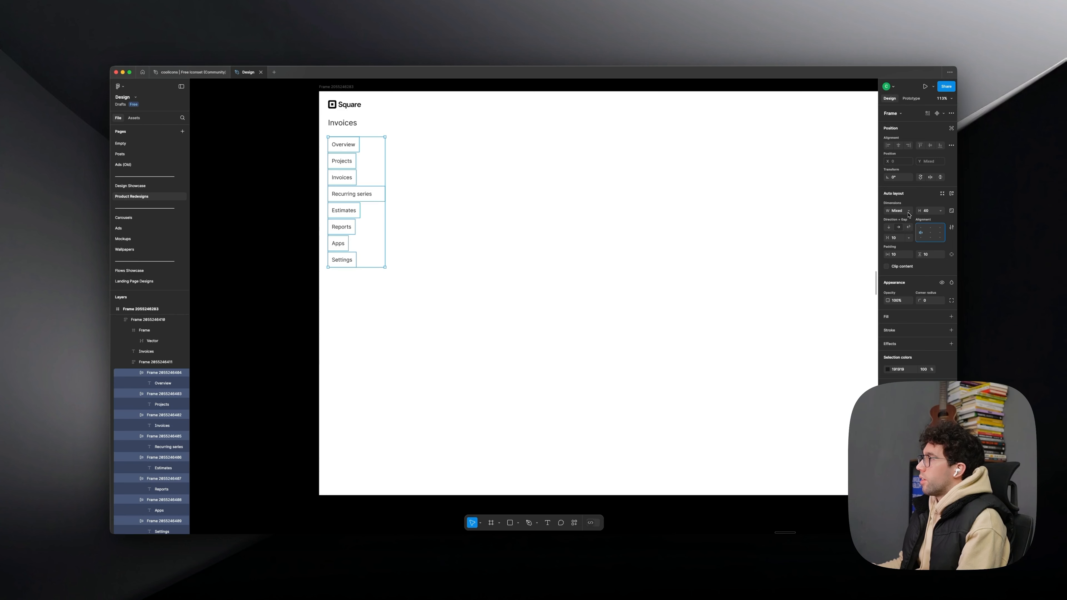
pyautogui.scroll(2, 339, 148)
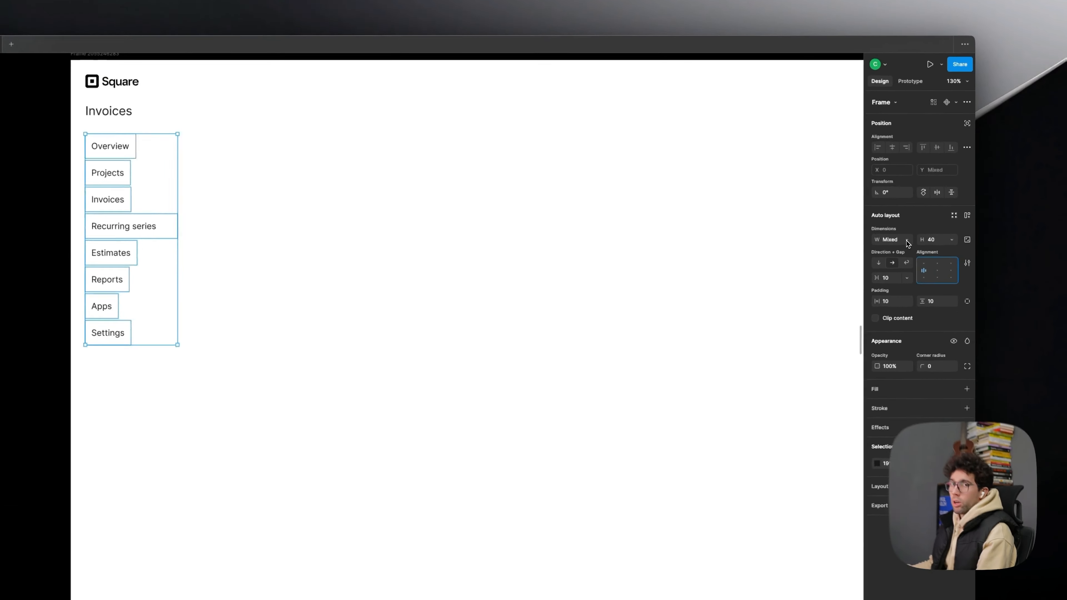
pyautogui.click(909, 211)
pyautogui.click(923, 313)
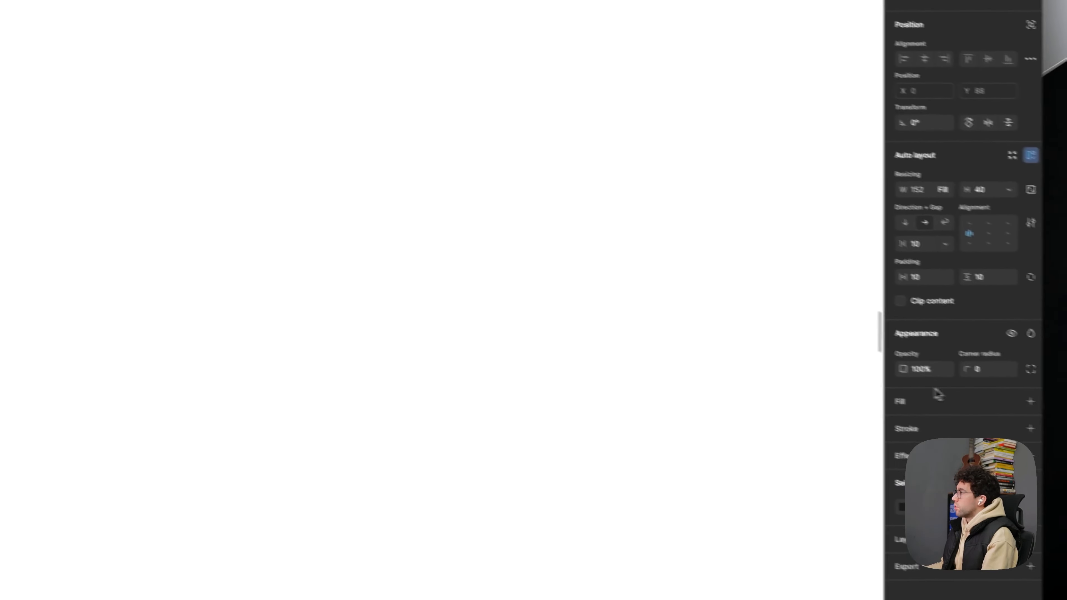
# - Fill the Invoices menu item with blue and make its text white
pyautogui.click(884, 385)
pyautogui.scroll(-5, 230, 230)
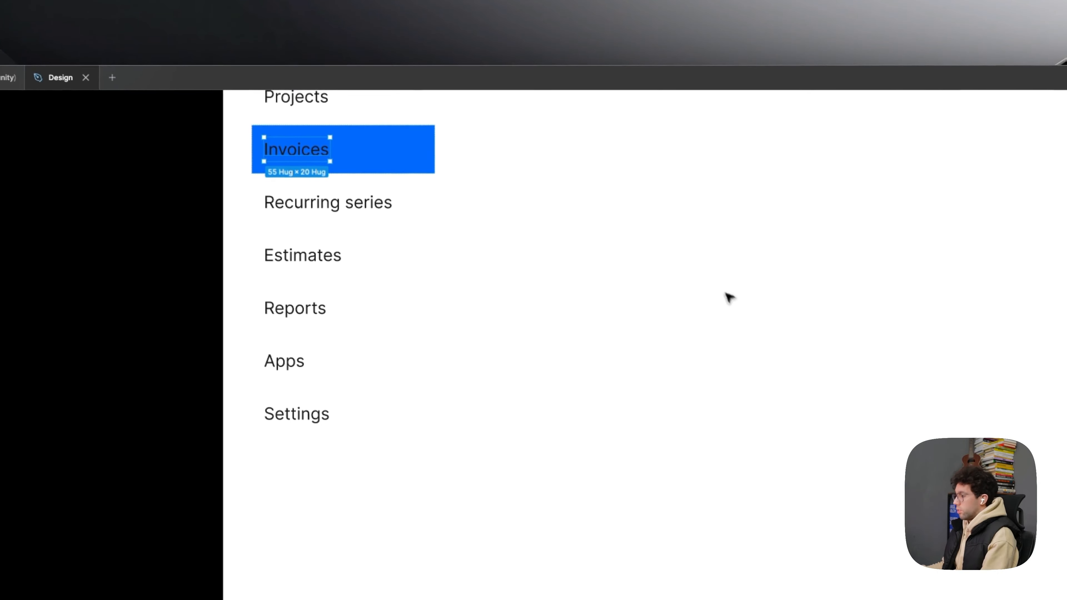
pyautogui.moveTo(703, 256); pyautogui.dragTo(610, 434)
pyautogui.scroll(-2, 610, 435)
pyautogui.moveTo(657, 501); pyautogui.dragTo(531, 446)
pyautogui.scroll(-2, 532, 445)
pyautogui.moveTo(663, 362); pyautogui.dragTo(621, 355)
pyautogui.scroll(3, 177, 220)
pyautogui.moveTo(176, 220); pyautogui.dragTo(158, 229)
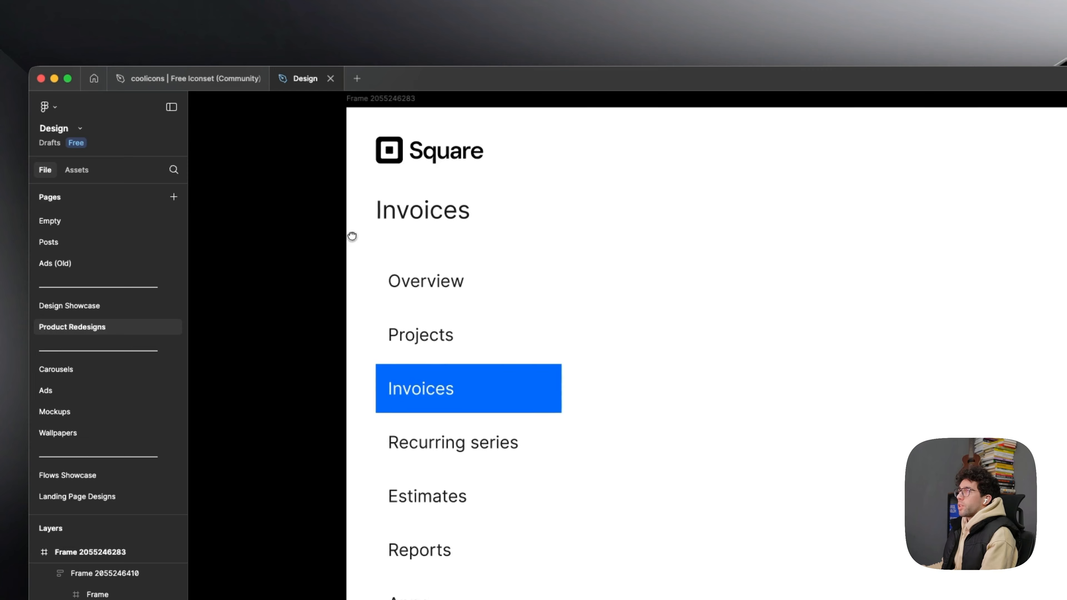
pyautogui.scroll(-1, 339, 269)
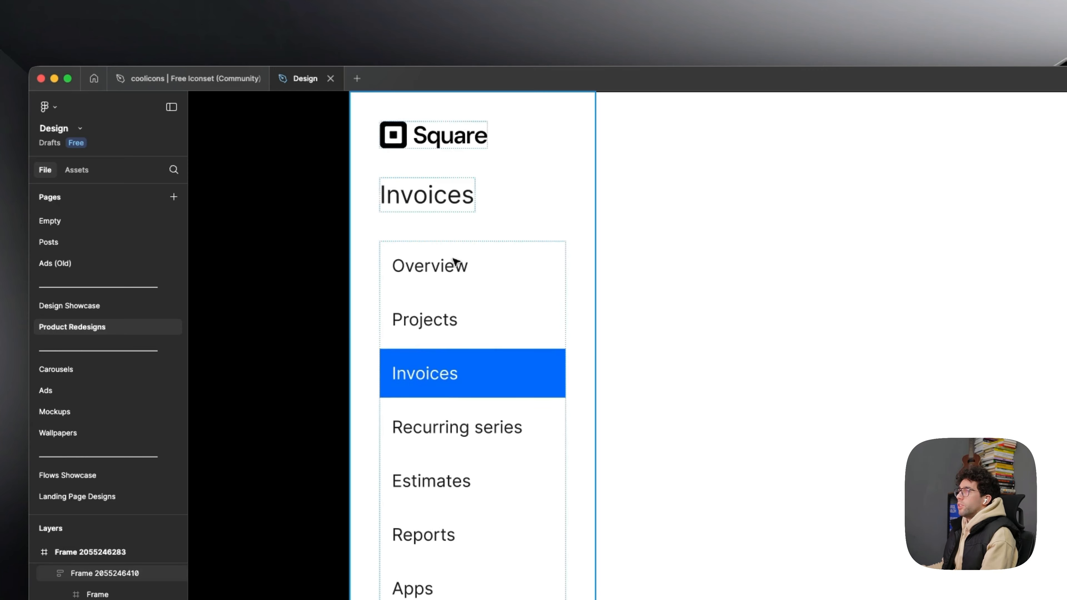
# - Set the gap and the padding of all sidebar menu items to 8
pyautogui.press('super+a')
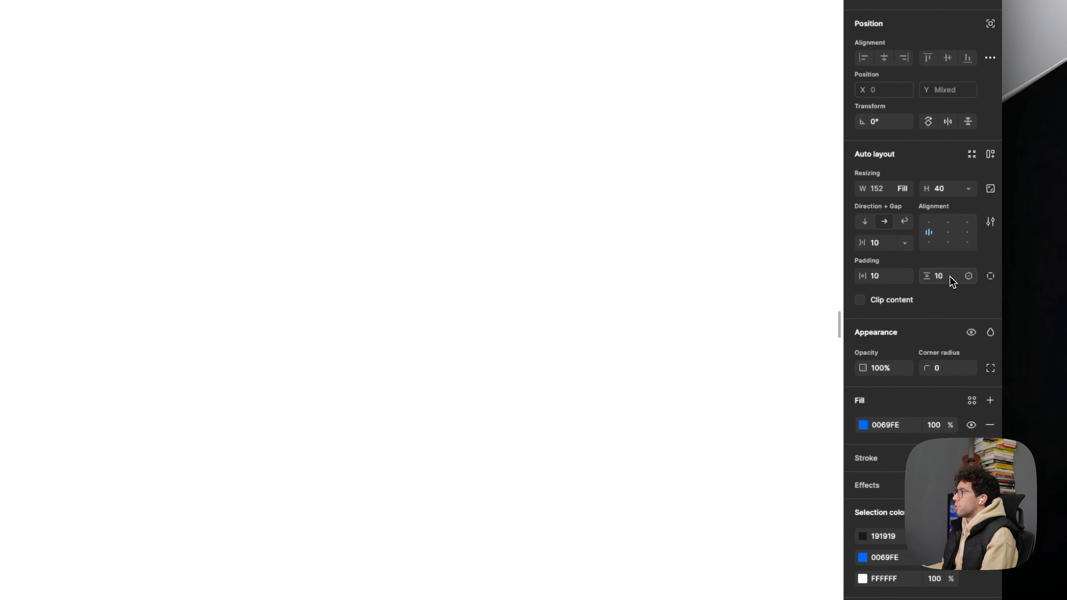
pyautogui.keyDown('super'); pyautogui.click(101, 230); pyautogui.keyUp('super')
pyautogui.press('alt')
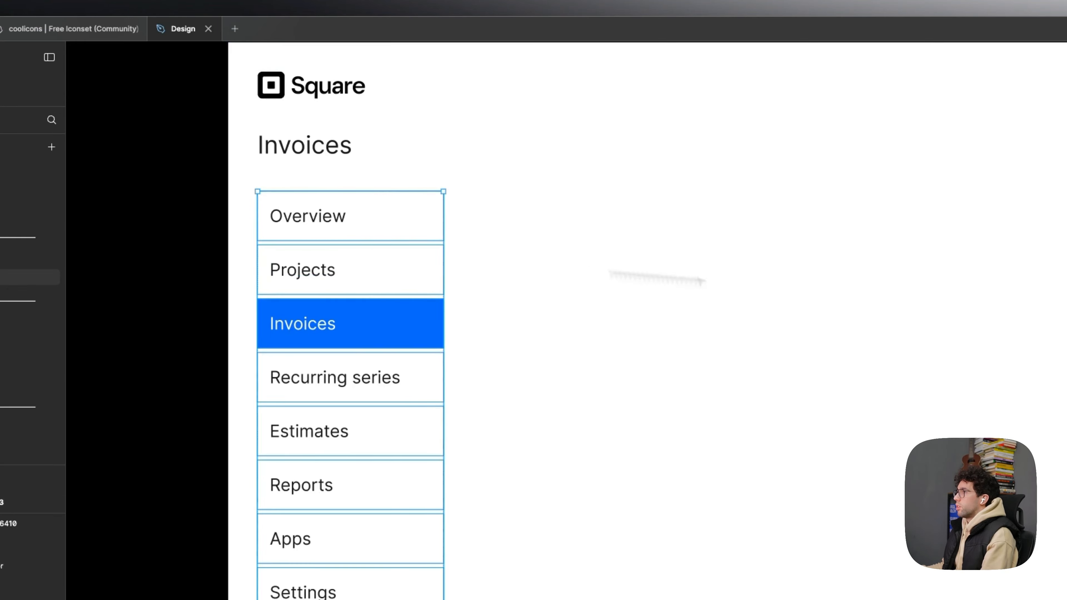
pyautogui.click(953, 338)
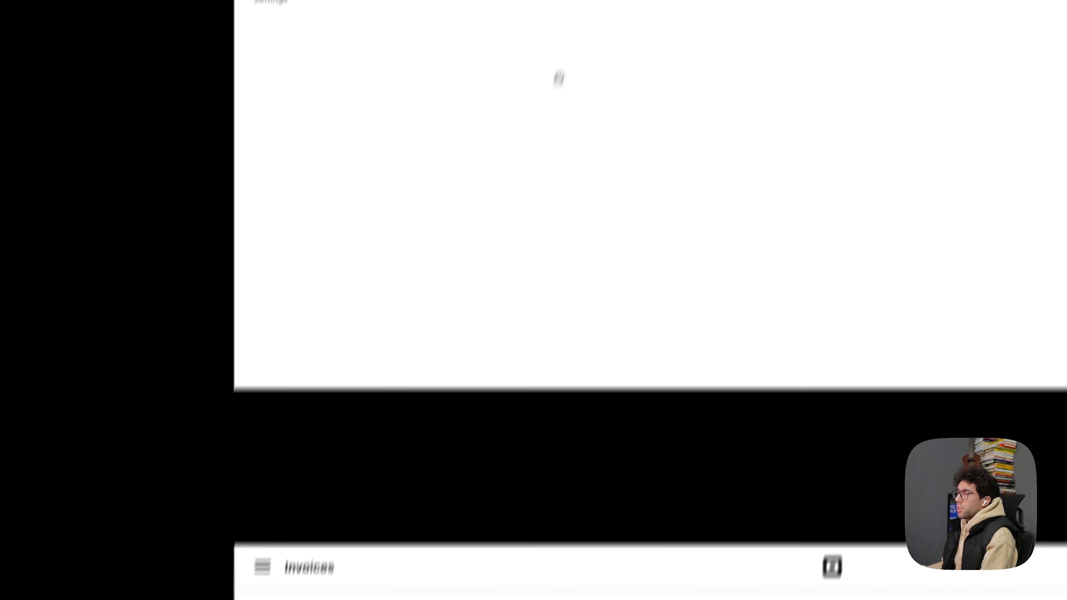
# - Copy the Chevron_Down icon from the coolicons file and paste it into the Settings menu item of the Design file
pyautogui.scroll(3, 588, 154)
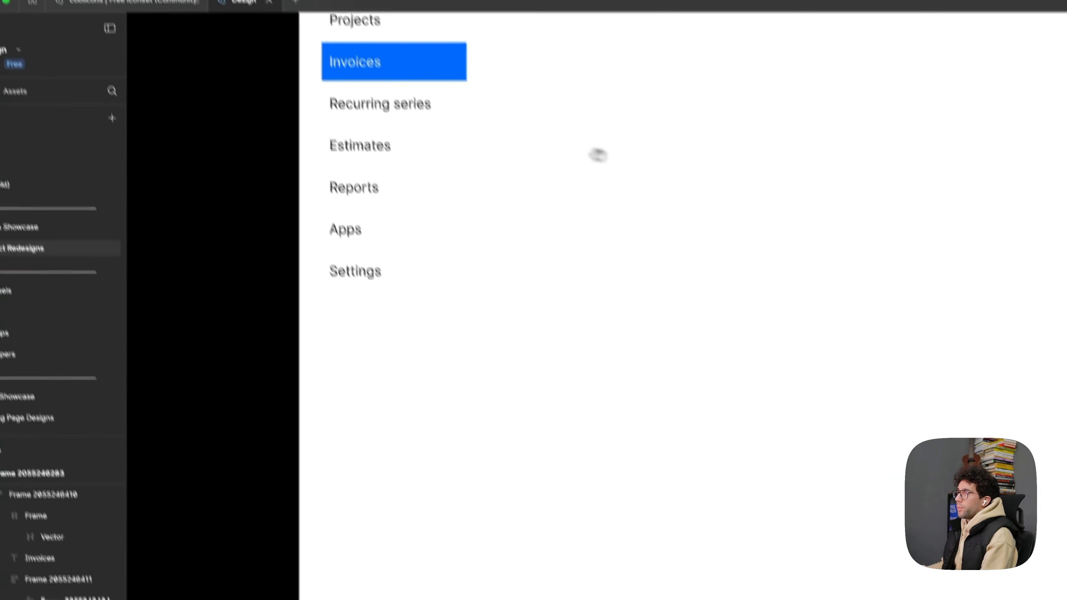
pyautogui.moveTo(588, 155); pyautogui.dragTo(595, 346)
pyautogui.scroll(3, 443, 322)
pyautogui.click(236, 63)
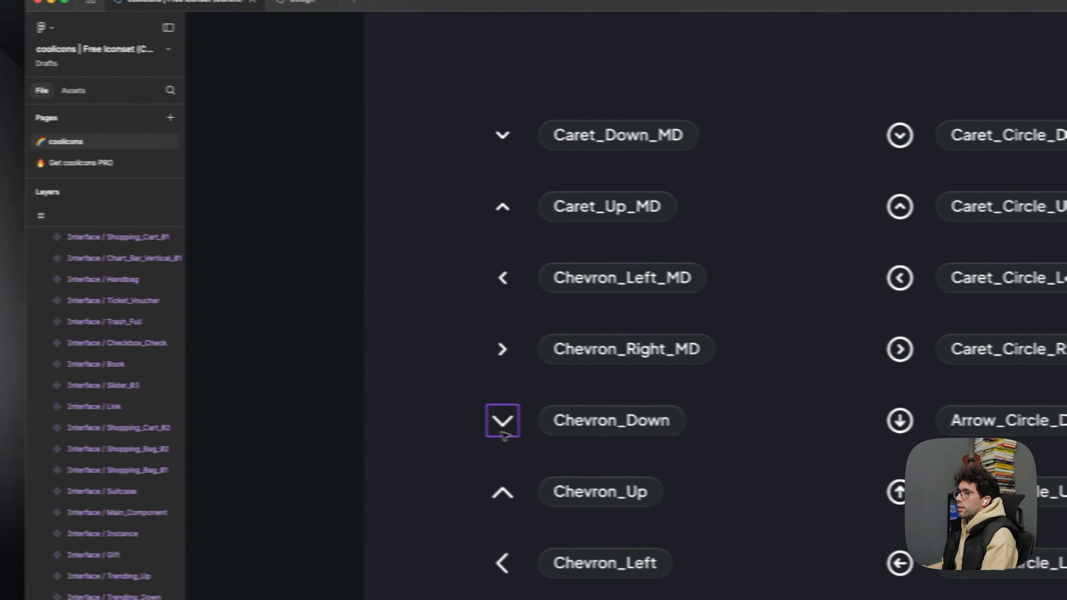
pyautogui.click(262, 414)
pyautogui.click(340, 78)
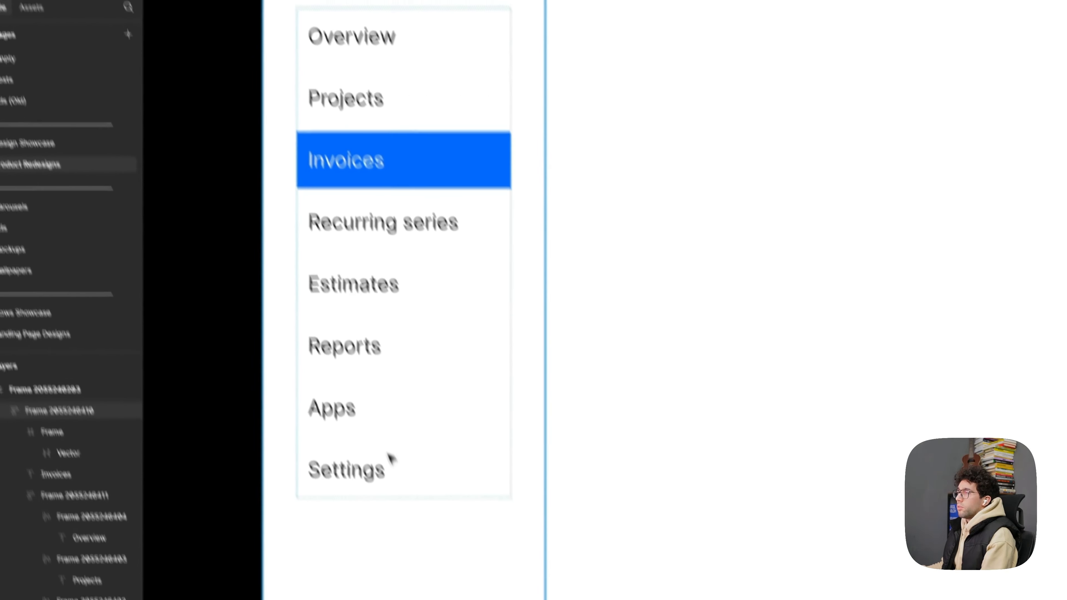
pyautogui.keyDown('super'); pyautogui.click(360, 398); pyautogui.keyUp('super')
pyautogui.press('super+v')
pyautogui.scroll(3, 345, 405)
# - Set the Settings item's chevron to colour 111111 and size 16 × 16
pyautogui.click(339, 407)
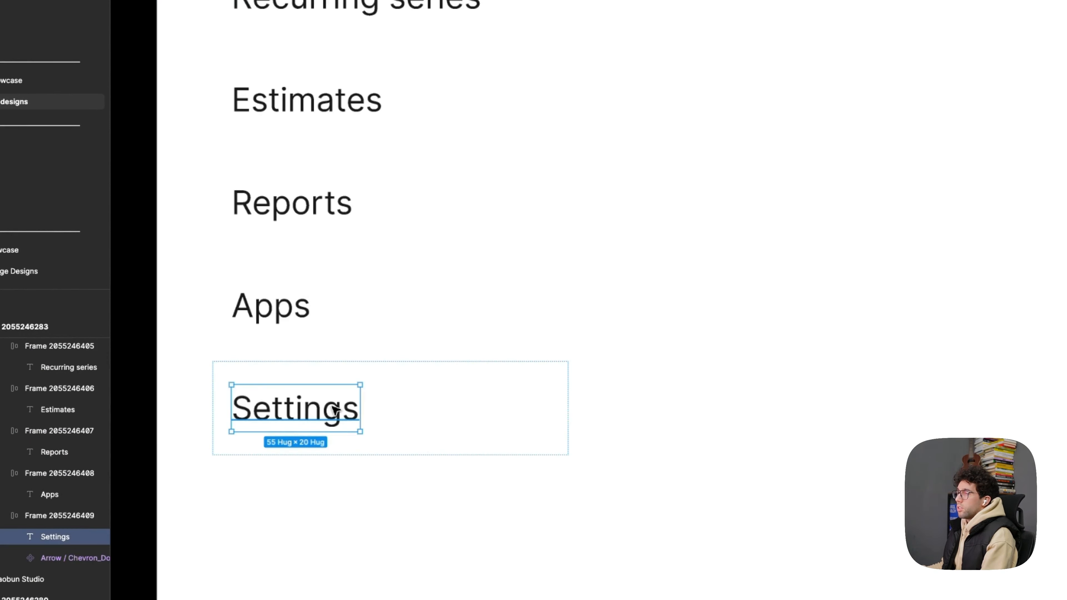
pyautogui.click(424, 380)
pyautogui.scroll(5, 418, 377)
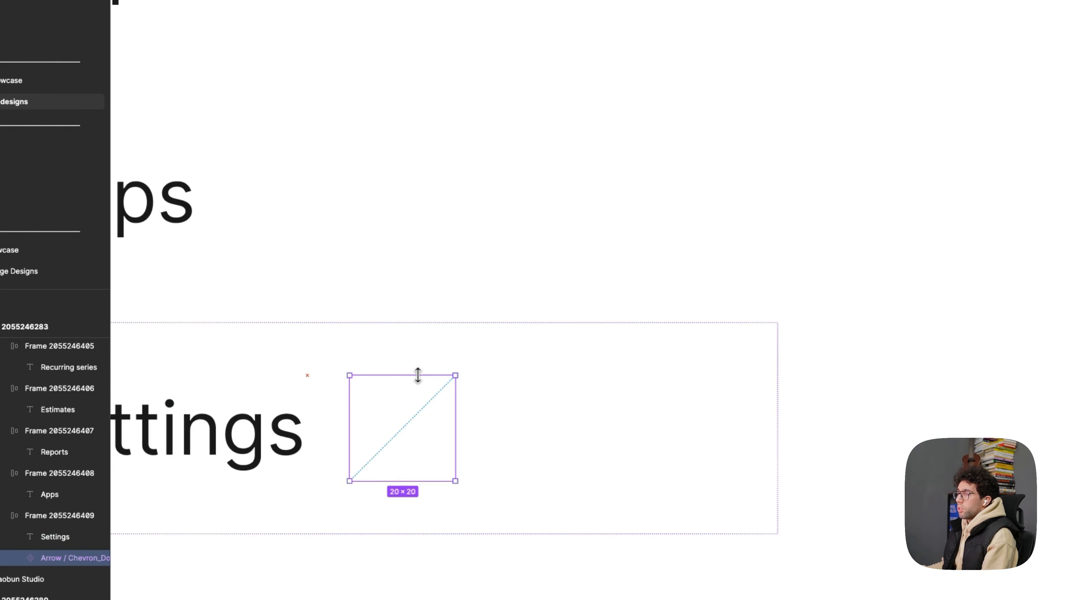
pyautogui.click(913, 330)
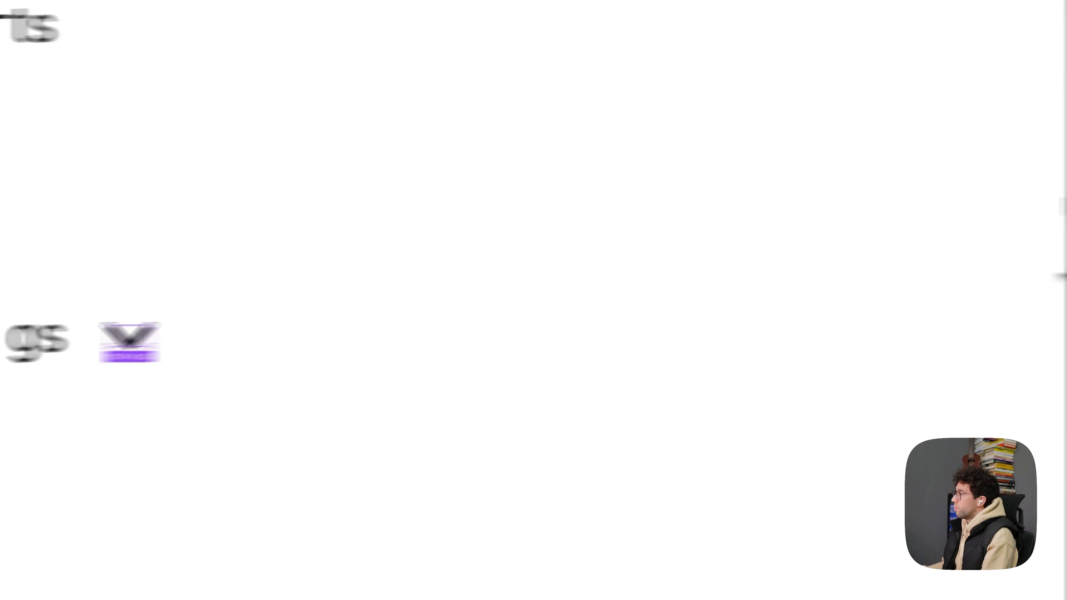
pyautogui.click(956, 317)
pyautogui.write('1')
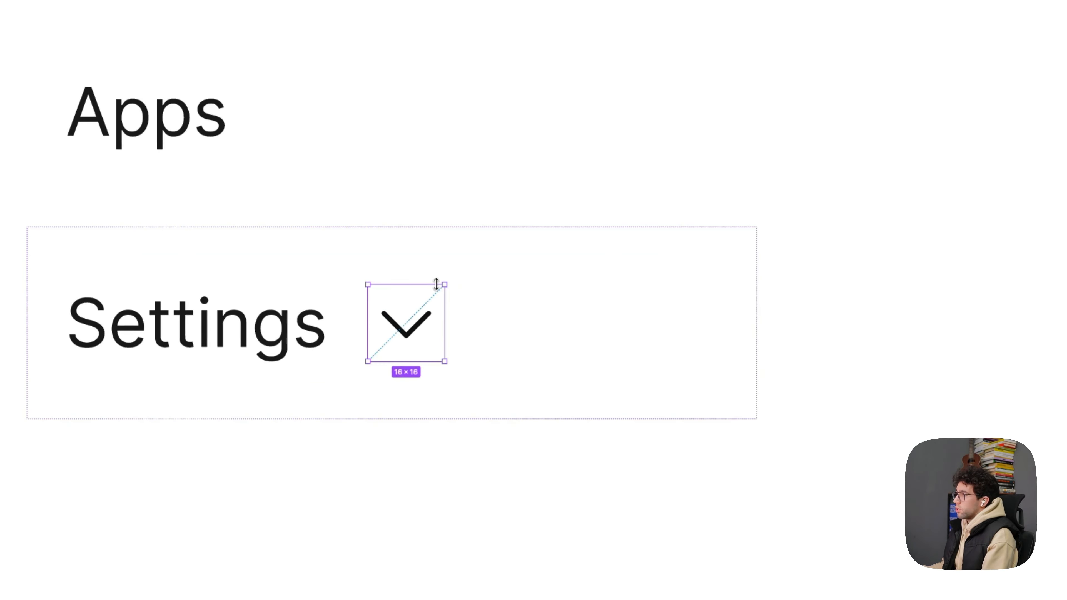
# - Set the Settings item's auto layout gap to Auto so the chevron sits at the item's far end
pyautogui.click(545, 292)
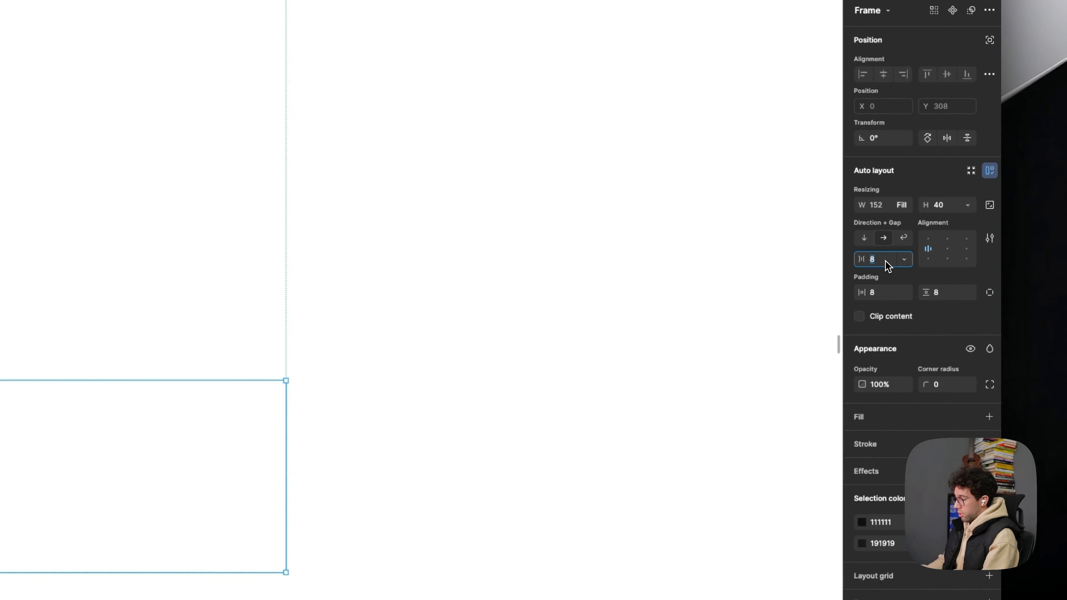
pyautogui.scroll(-10, 191, 466)
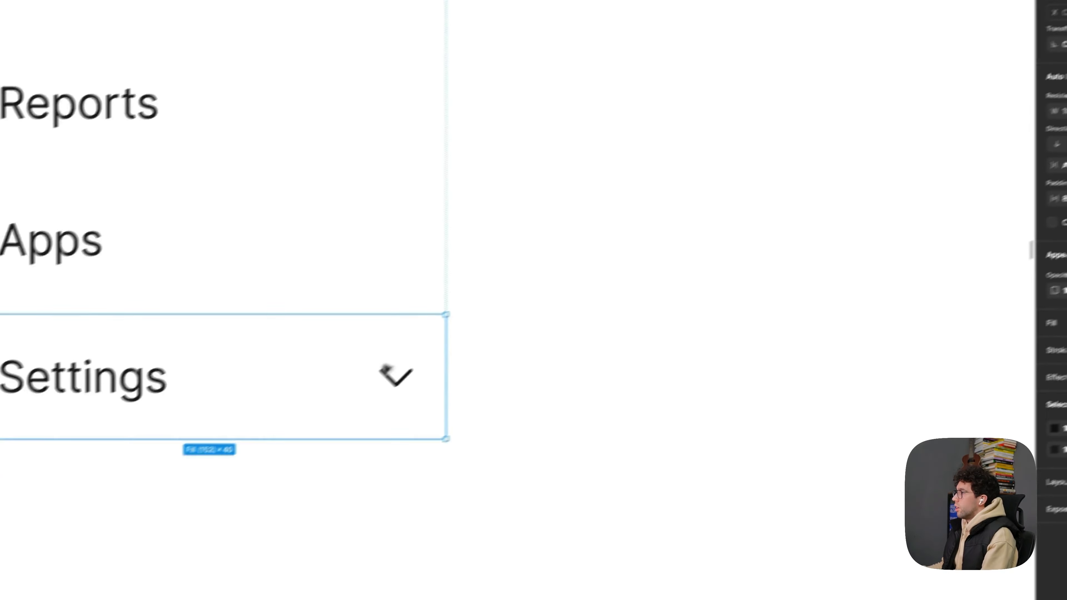
pyautogui.click(478, 326)
pyautogui.moveTo(493, 319); pyautogui.dragTo(310, 290)
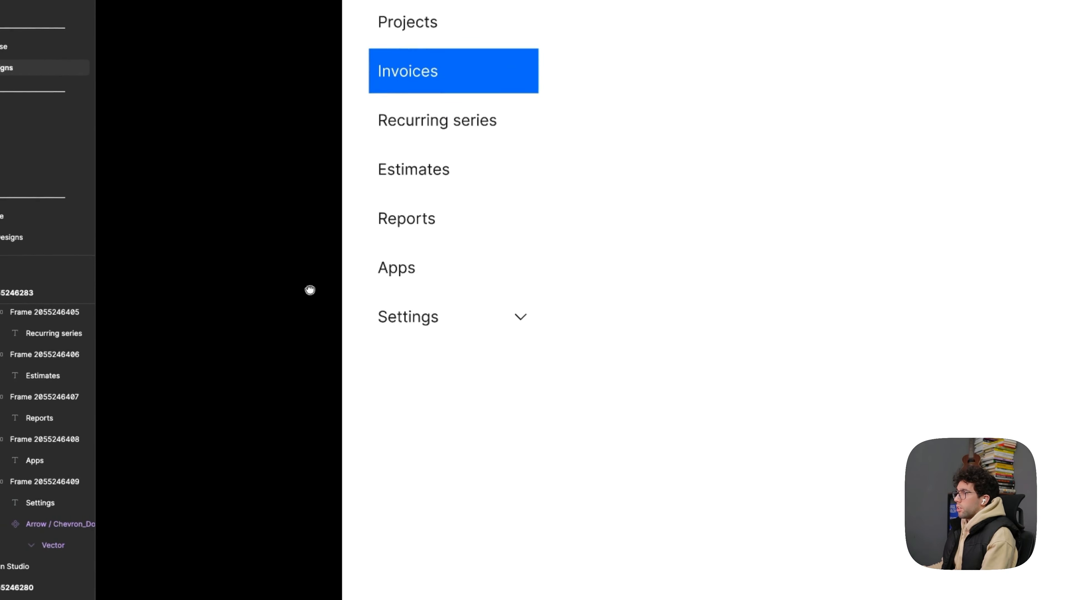
pyautogui.scroll(-3, 311, 290)
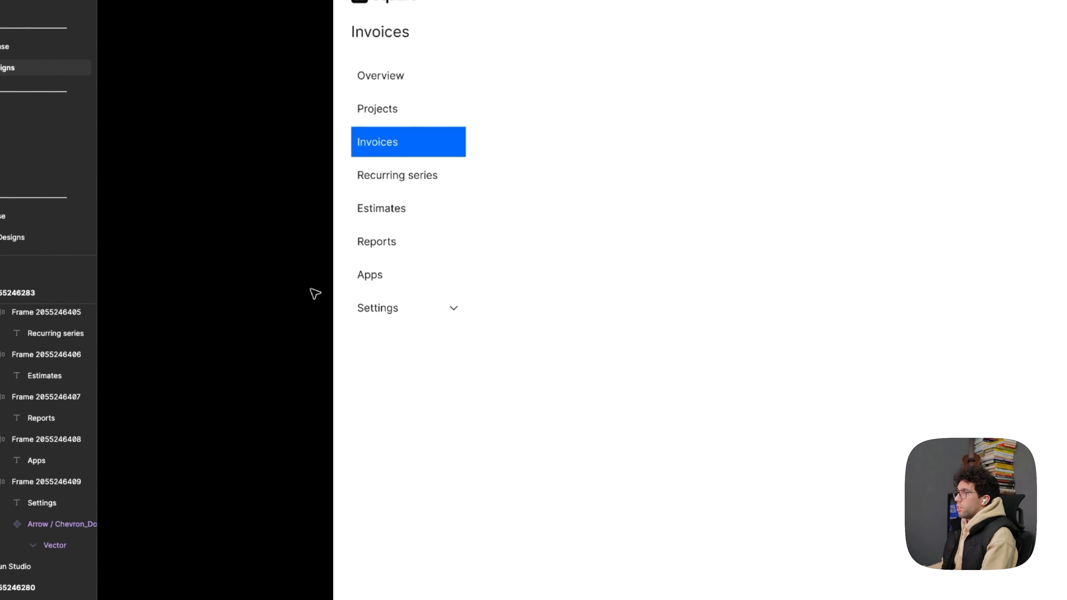
pyautogui.scroll(5, 423, 311)
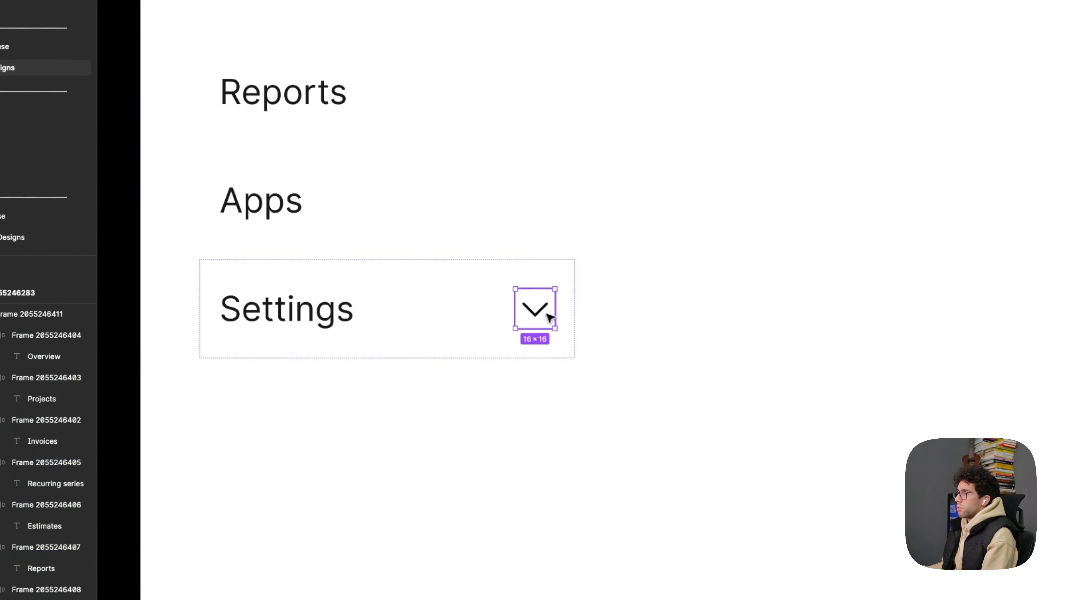
pyautogui.scroll(3, 551, 318)
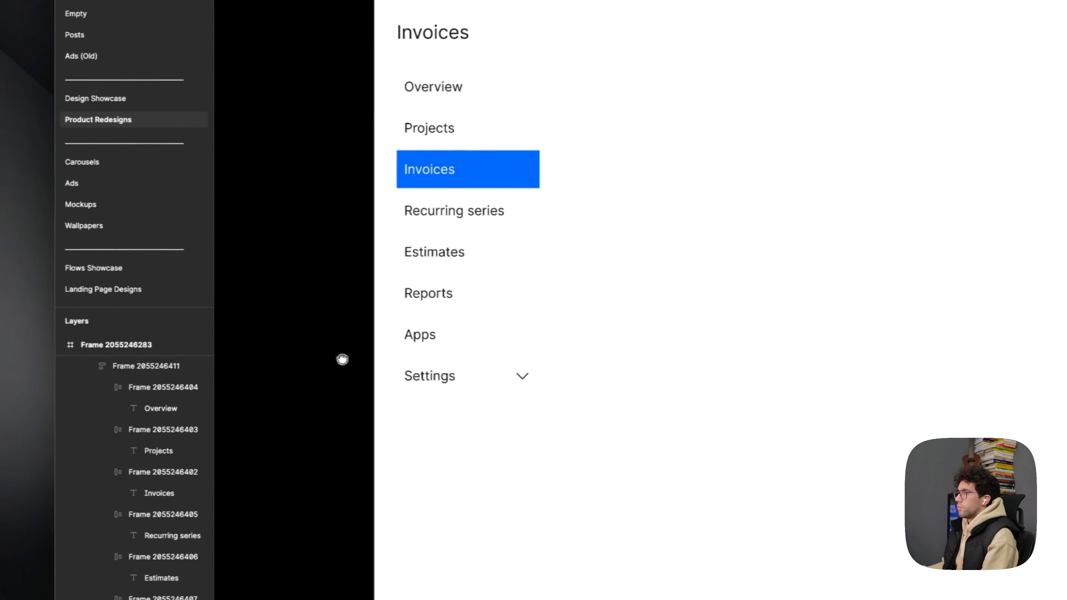
pyautogui.moveTo(355, 360); pyautogui.dragTo(286, 243)
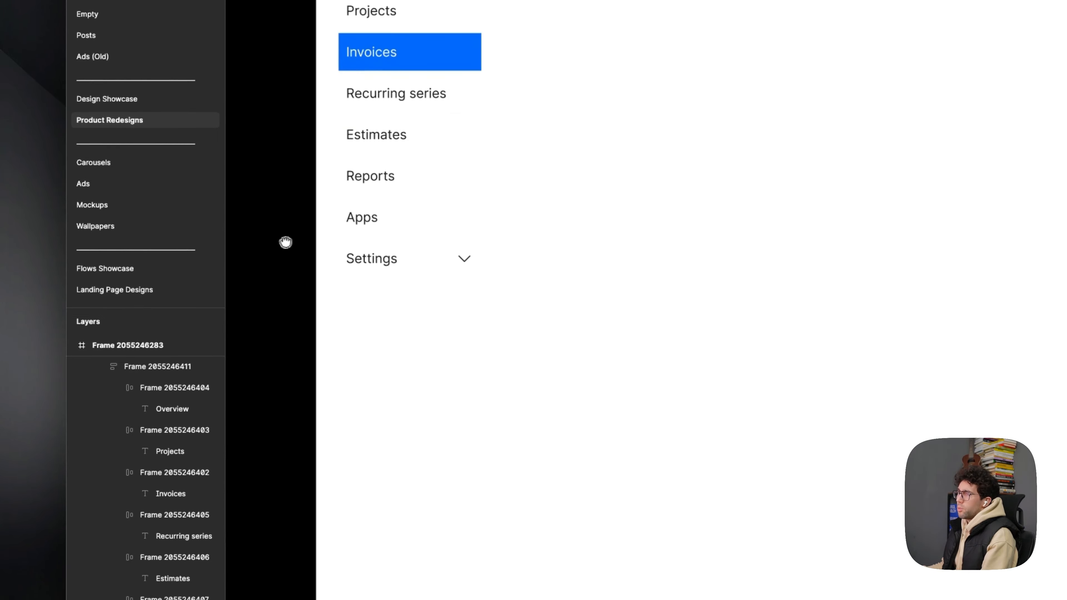
pyautogui.scroll(-2, 457, 267)
pyautogui.moveTo(806, 295); pyautogui.dragTo(782, 324)
pyautogui.scroll(4, 399, 112)
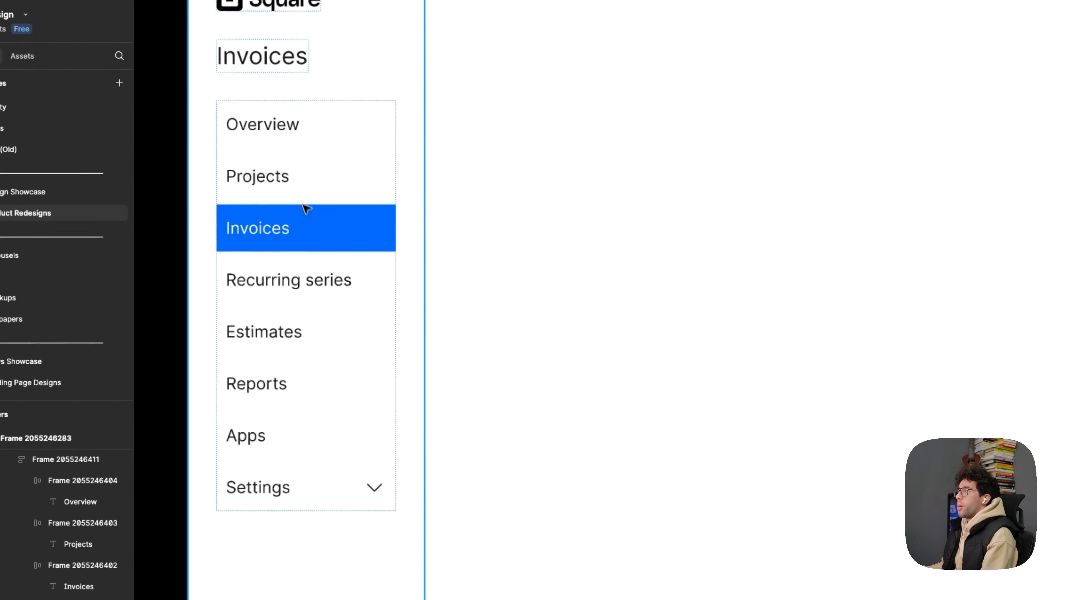
# - Set the horizontal padding of all sidebar menu items to 12
pyautogui.click(401, 123)
pyautogui.keyDown('super'); pyautogui.click(308, 217); pyautogui.keyUp('super')
pyautogui.press('alt+super+a')
pyautogui.click(899, 311)
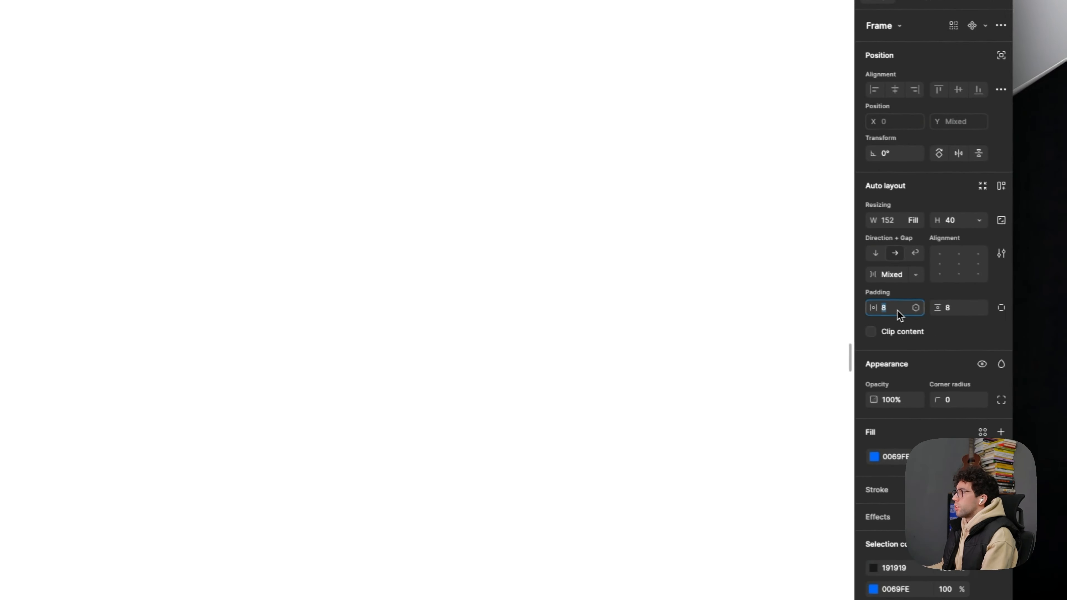
pyautogui.write('1')
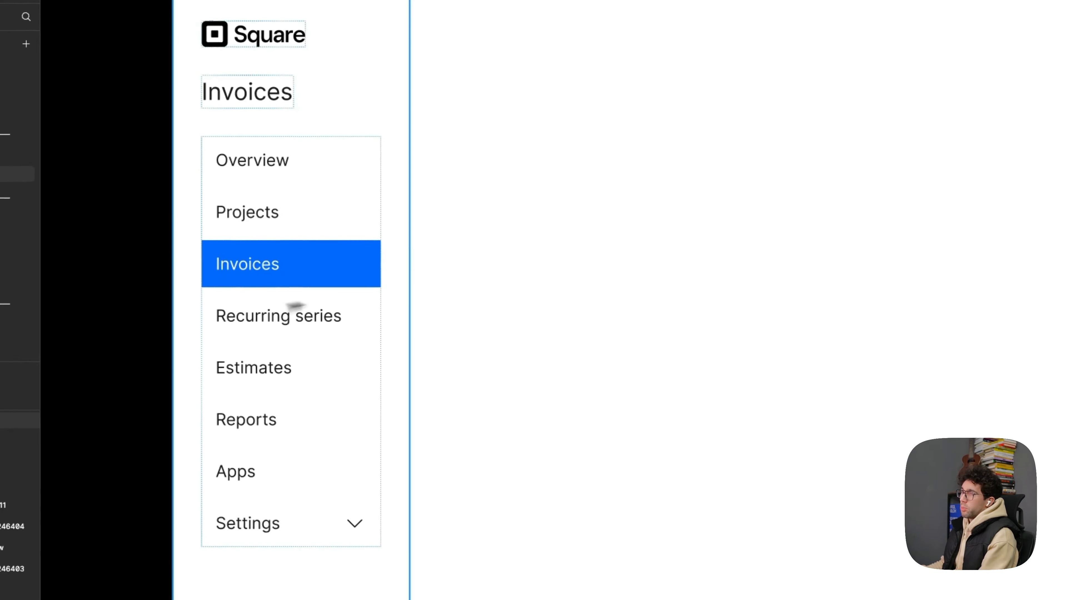
# - Set the height of the sidebar menu items to hug their contents
pyautogui.keyDown('super'); pyautogui.click(274, 265); pyautogui.keyUp('super')
pyautogui.press('alt')
pyautogui.press('space')
pyautogui.moveTo(612, 269); pyautogui.dragTo(567, 263)
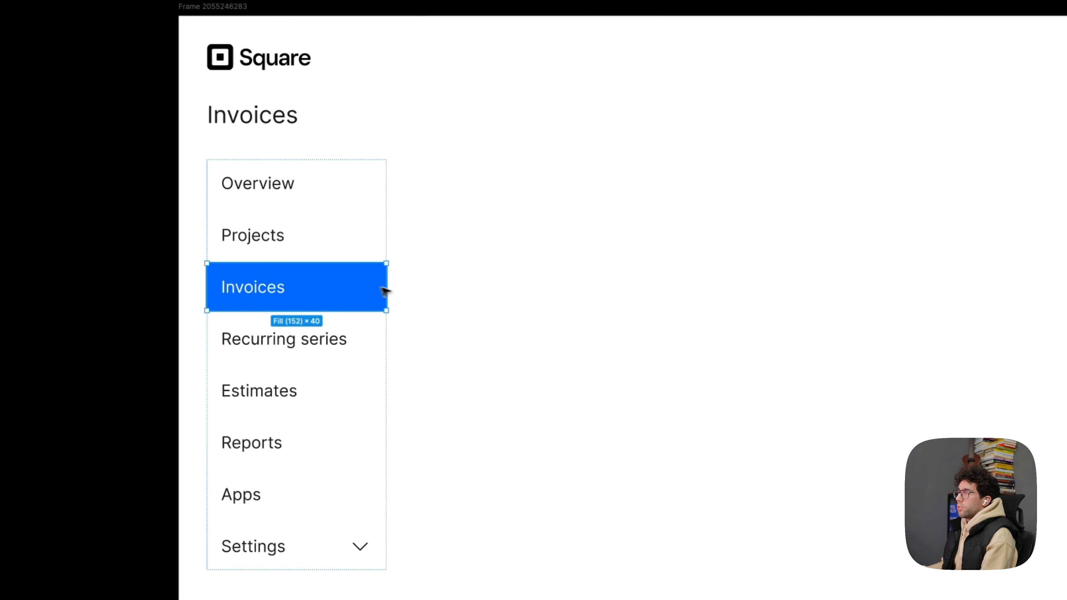
pyautogui.click(962, 259)
pyautogui.click(957, 278)
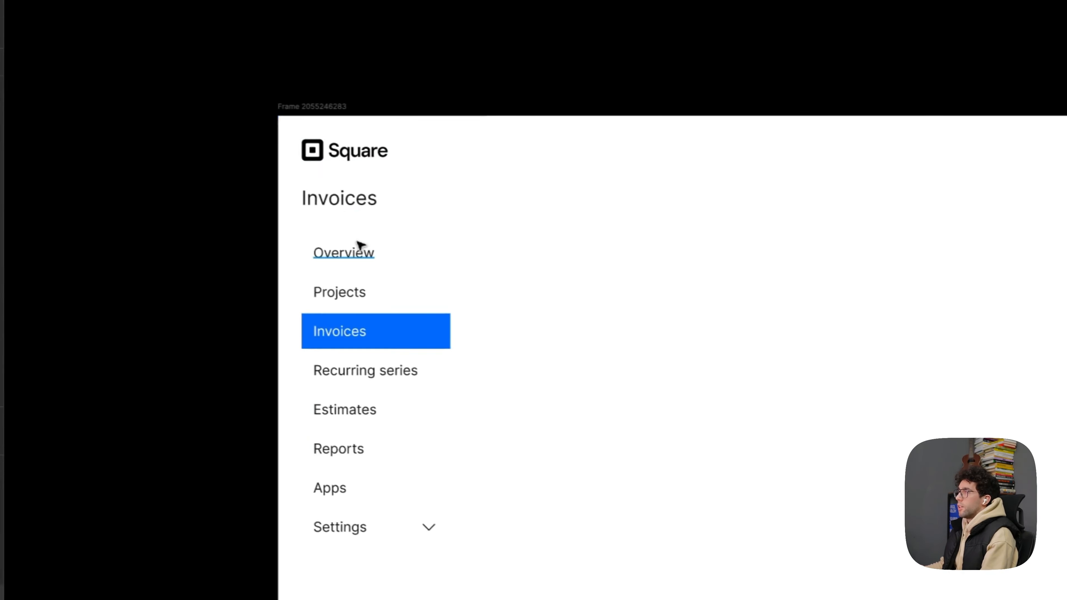
# - Wrap the Invoices heading in an auto layout frame that fills the sidebar width, with 12 horizontal padding and a height of 36
pyautogui.doubleClick(362, 197)
pyautogui.click(266, 237)
pyautogui.moveTo(271, 225); pyautogui.dragTo(269, 282)
pyautogui.scroll(3, 269, 282)
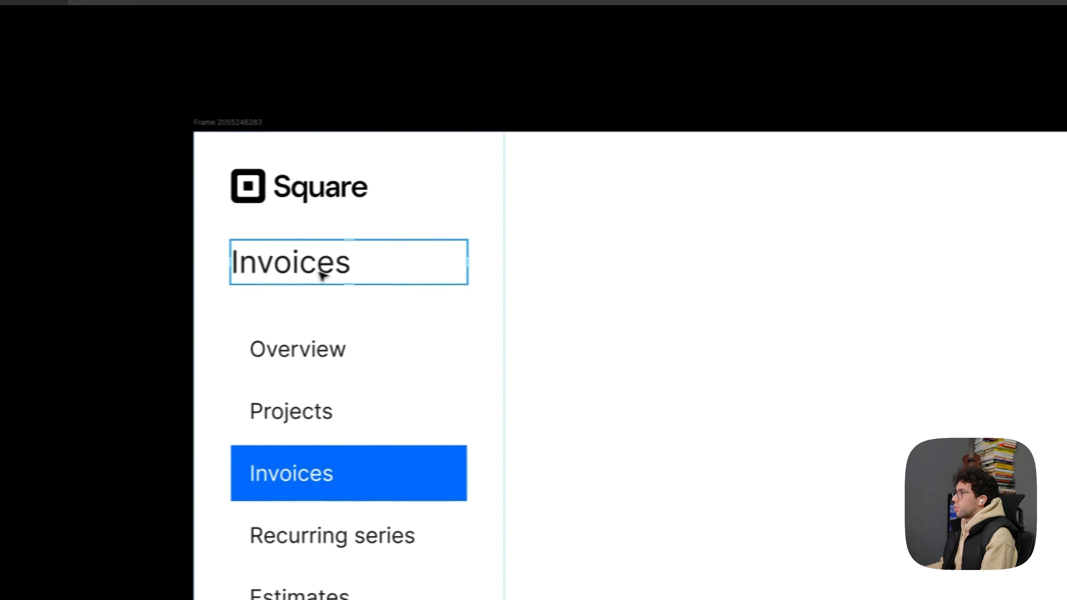
pyautogui.click(415, 264)
pyautogui.click(953, 243)
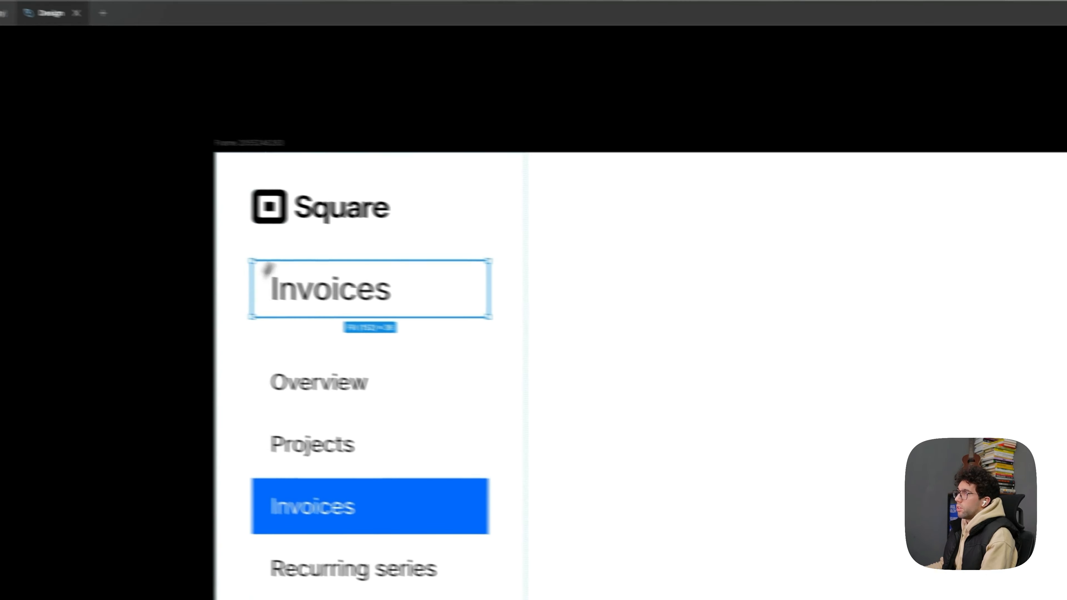
# - Give the Square logo's frame an auto layout with 12 horizontal padding
pyautogui.click(301, 217)
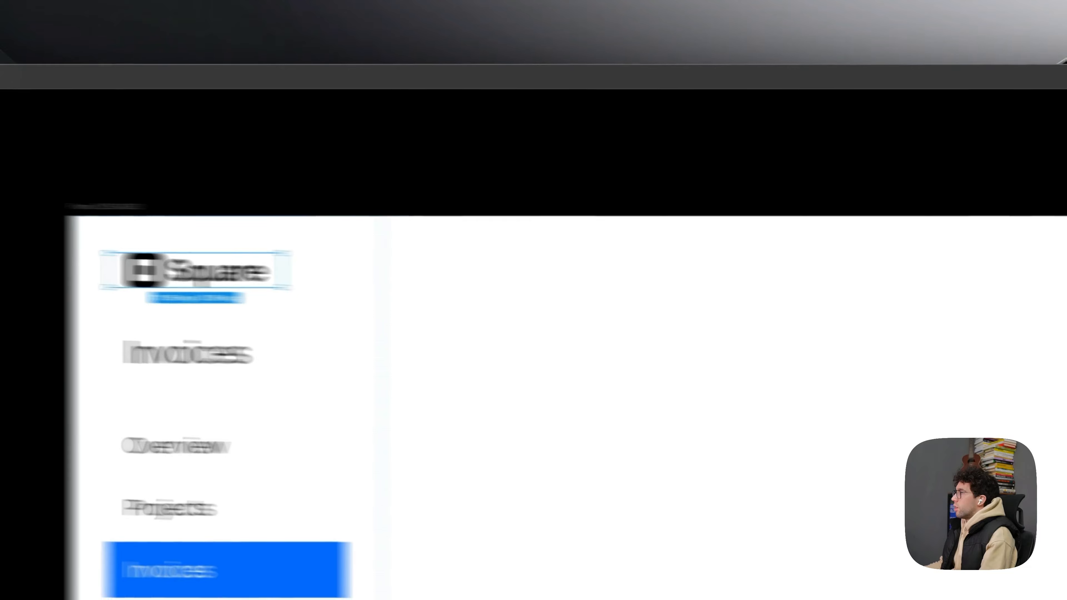
pyautogui.click(974, 333)
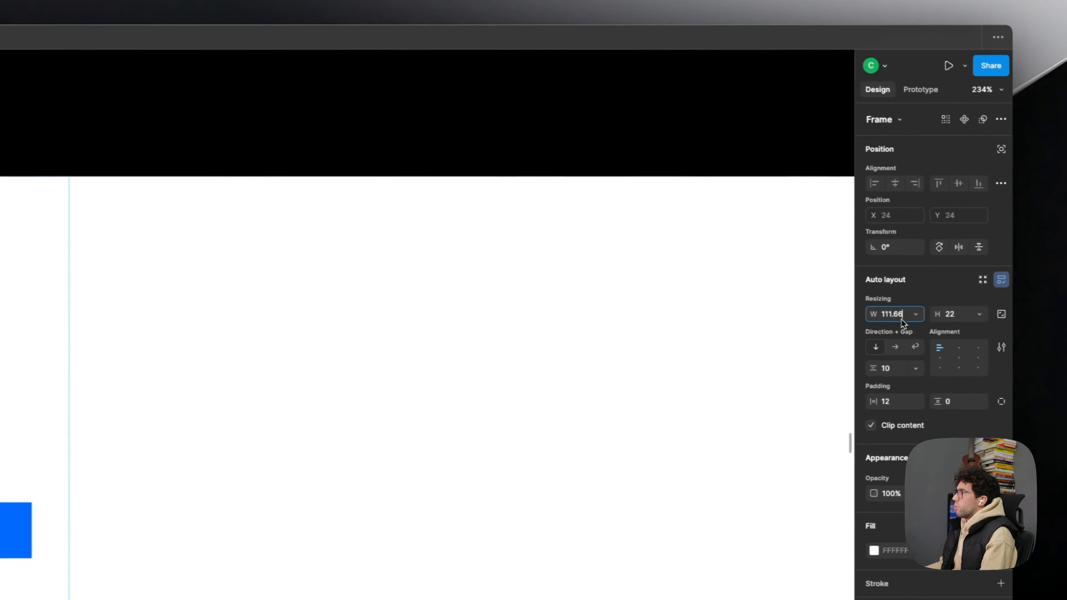
pyautogui.click(905, 316)
pyautogui.click(904, 312)
pyautogui.click(450, 247)
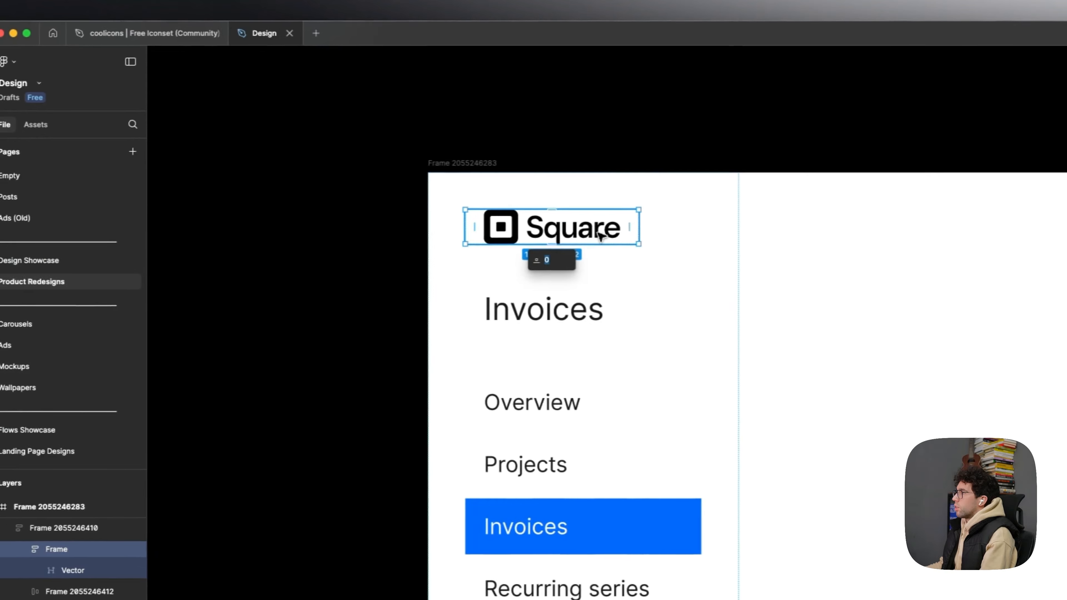
# - Set the logo frame's height to hug contents and its width to fill the container
pyautogui.click(601, 235)
pyautogui.click(72, 572)
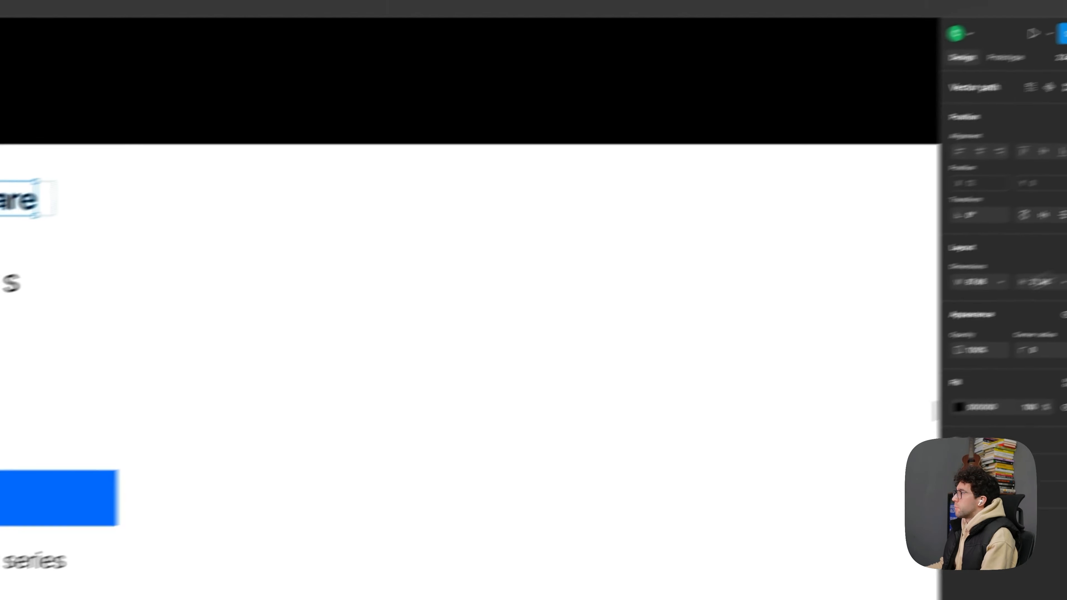
pyautogui.click(981, 282)
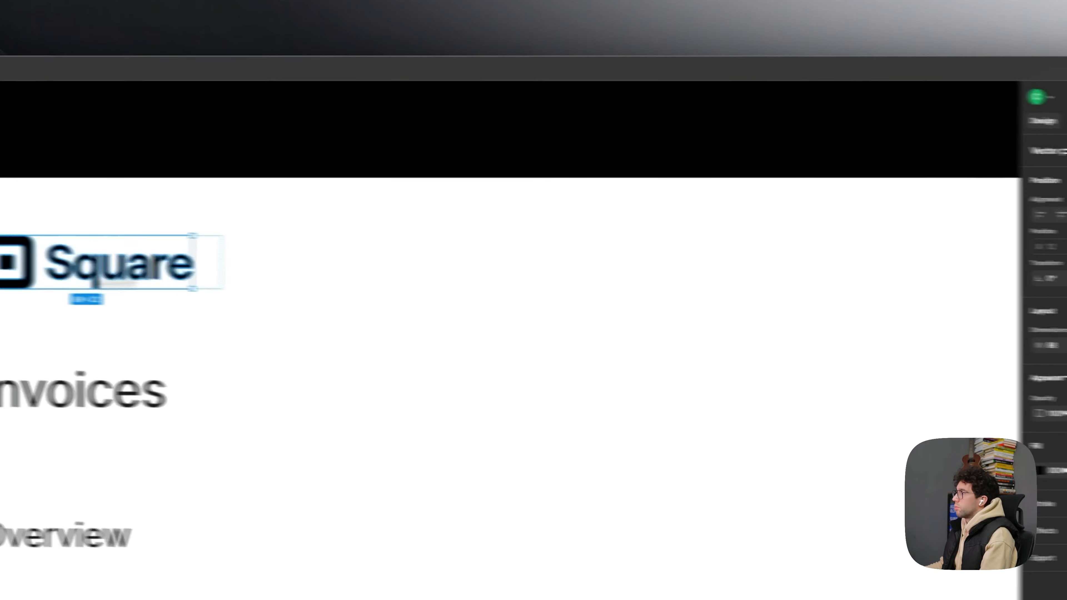
pyautogui.click(200, 266)
pyautogui.click(1012, 316)
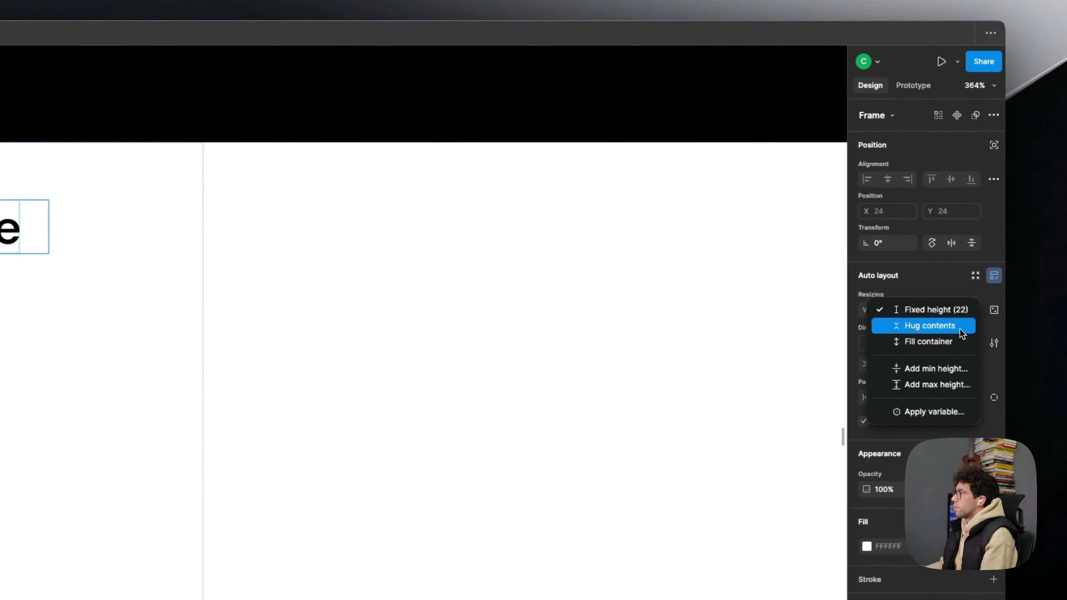
pyautogui.click(930, 325)
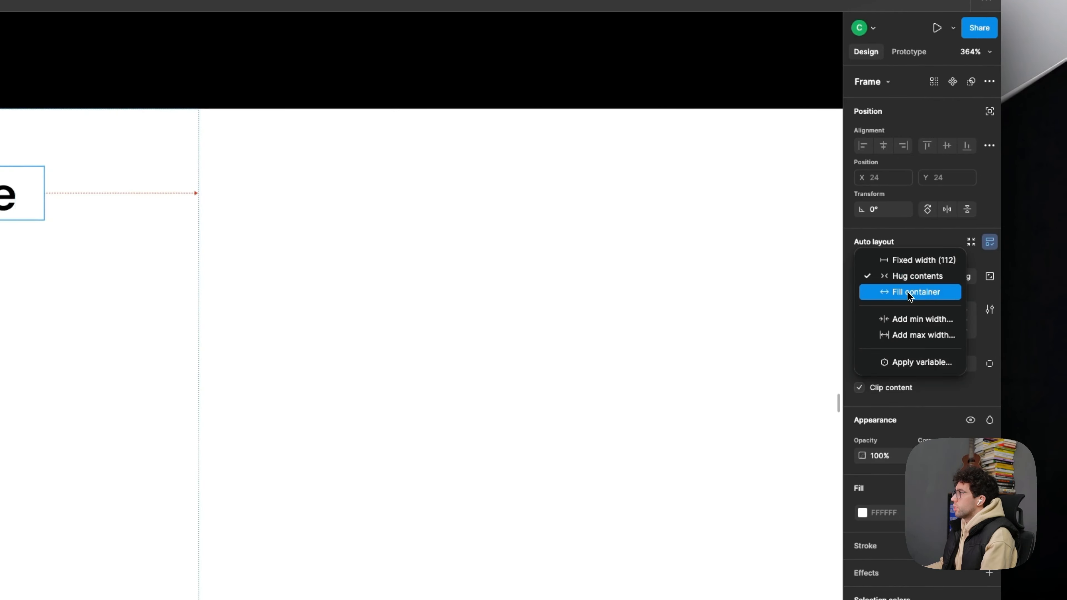
pyautogui.click(908, 293)
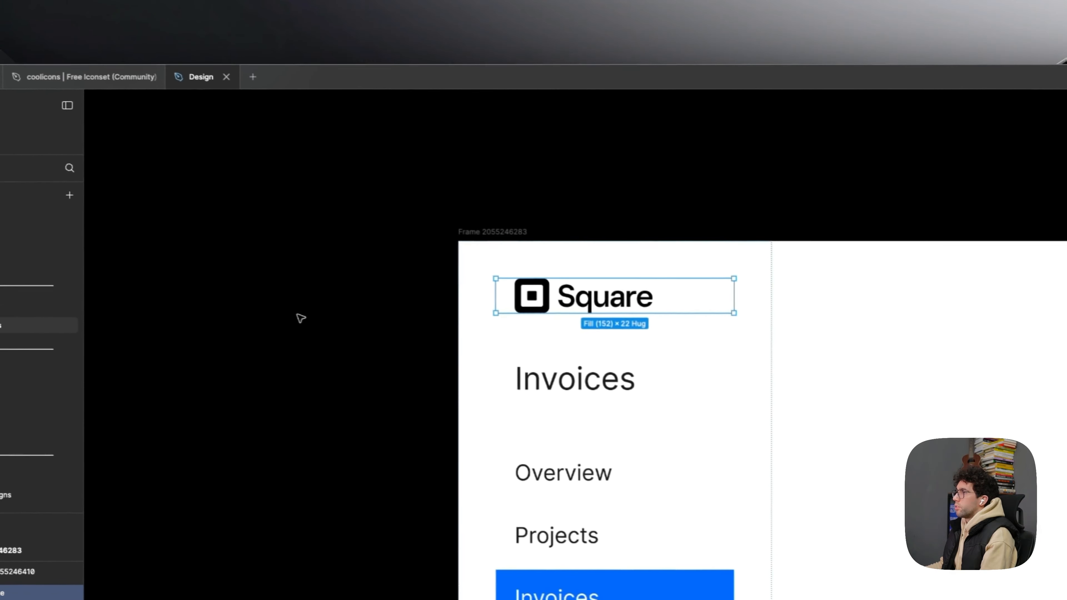
pyautogui.click(300, 319)
pyautogui.scroll(-5, 304, 317)
pyautogui.moveTo(388, 321); pyautogui.dragTo(395, 286)
pyautogui.scroll(3, 395, 287)
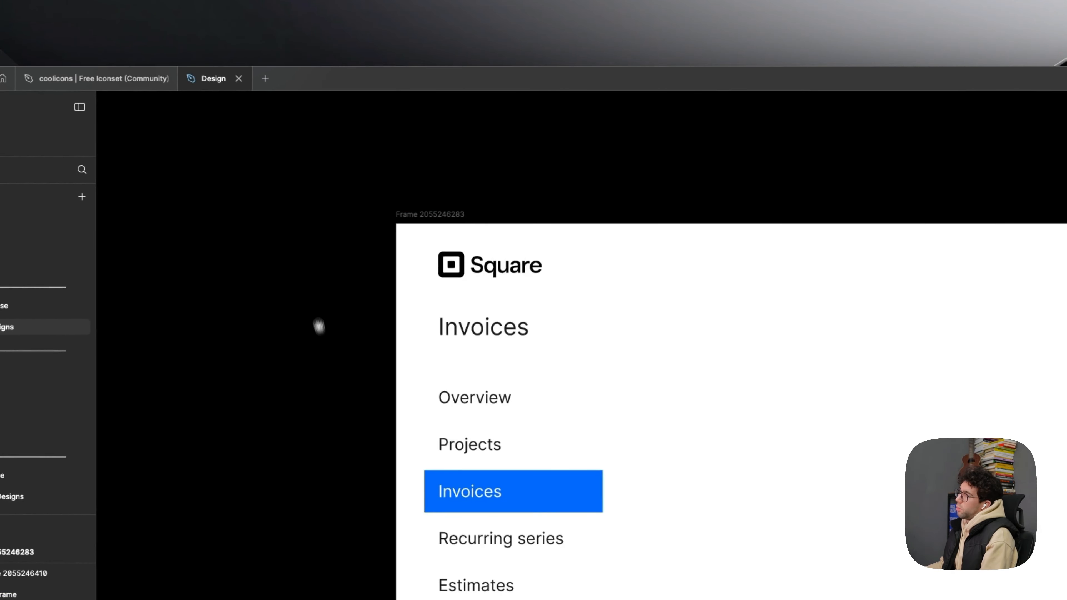
pyautogui.moveTo(321, 336); pyautogui.dragTo(309, 295)
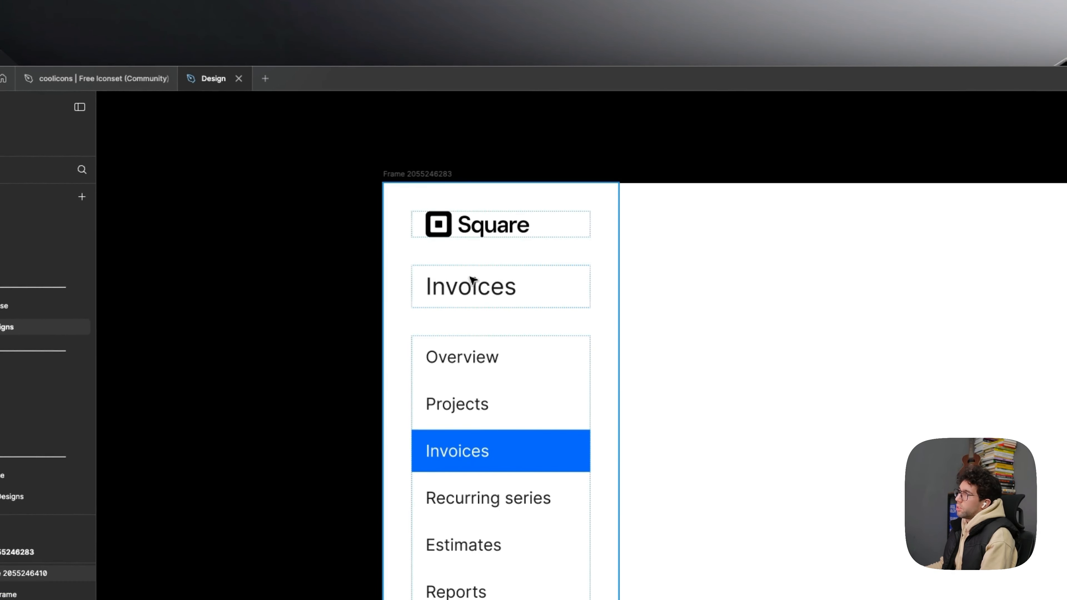
pyautogui.click(415, 198)
pyautogui.press('Escape')
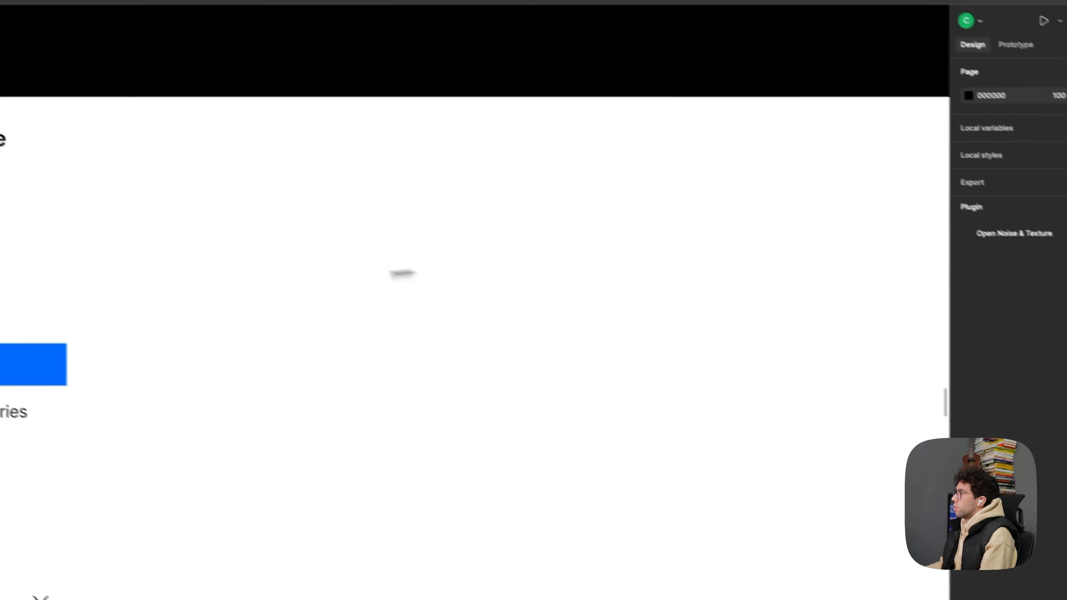
# - Wrap the Invoices heading and the menu list together in an auto layout frame with a gap of 12
pyautogui.doubleClick(221, 319)
pyautogui.keyDown('shift'); pyautogui.click(346, 266); pyautogui.keyUp('shift')
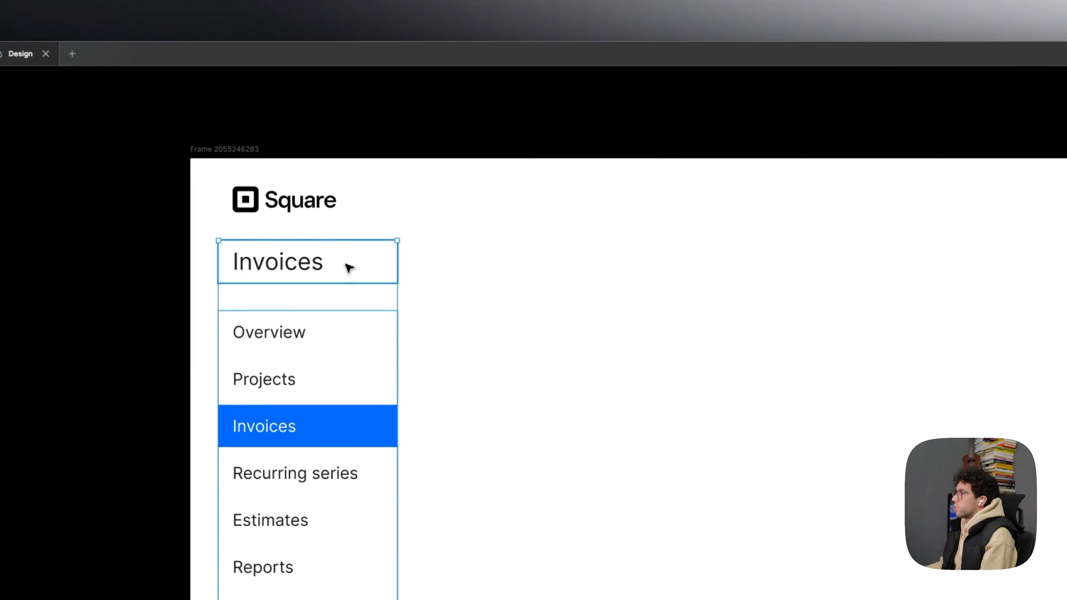
pyautogui.hotkey('shift', 'a')
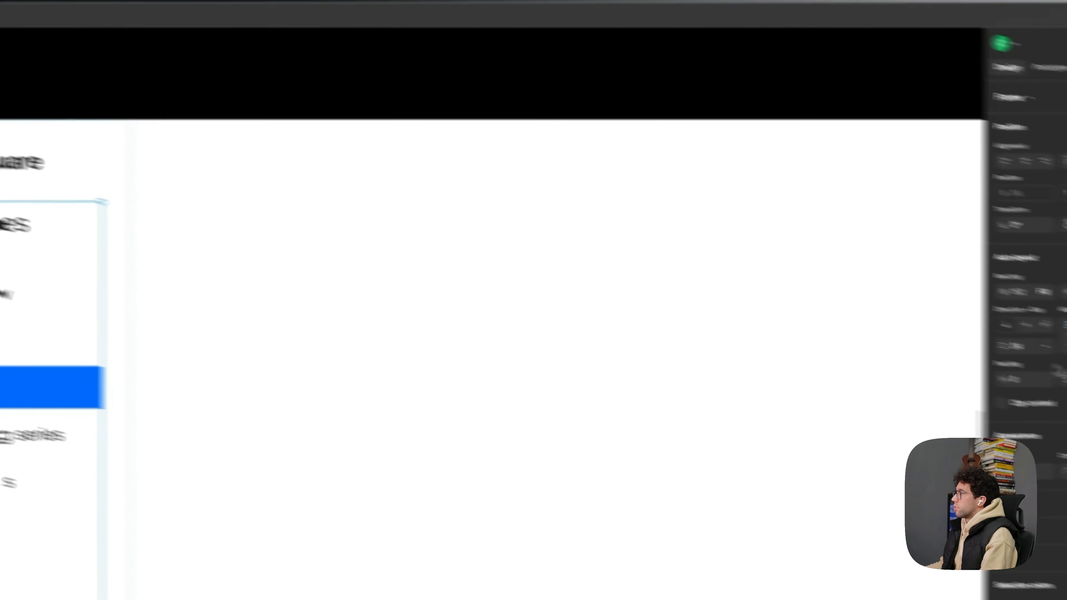
pyautogui.click(892, 313)
pyautogui.write('12')
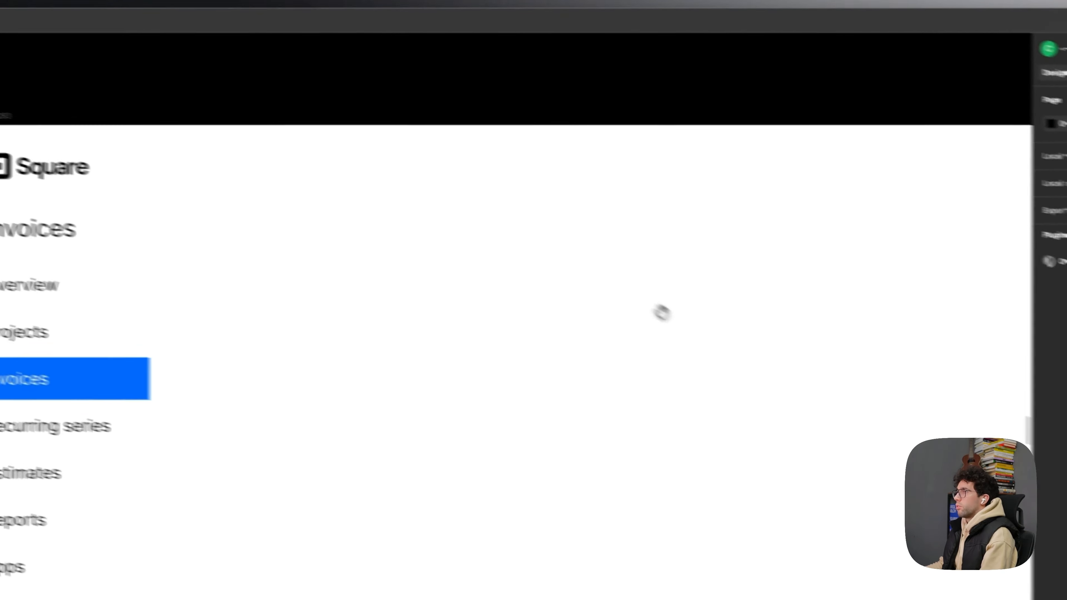
# - Set the Invoices heading's font weight to Medium
pyautogui.doubleClick(350, 253)
pyautogui.doubleClick(350, 252)
pyautogui.click(902, 362)
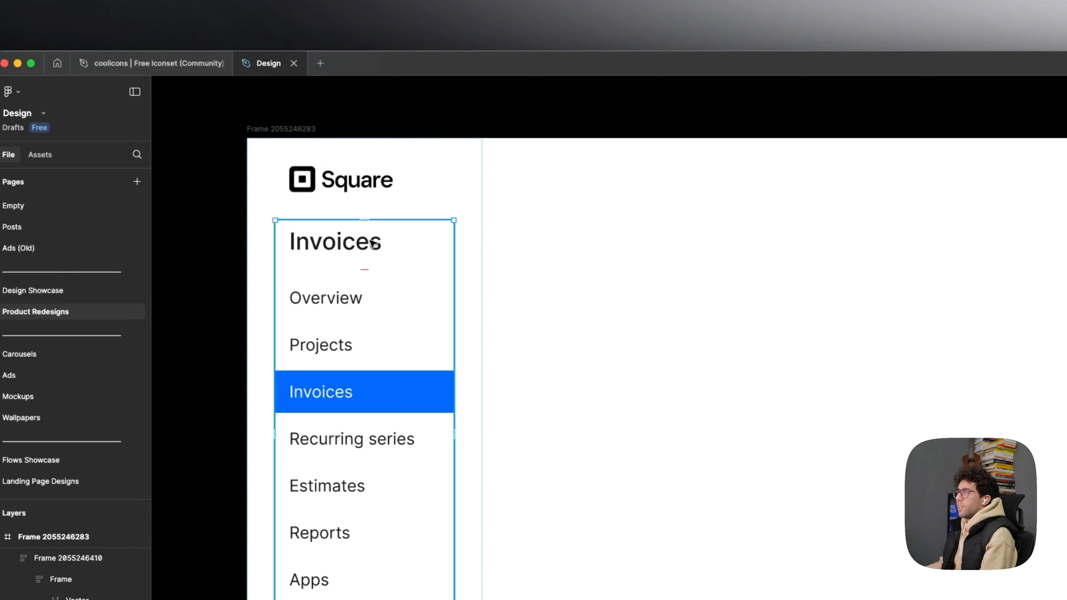
# - Place a copy of the Invoices heading frame first in the menu list and delete the original heading
pyautogui.doubleClick(372, 242)
pyautogui.click(393, 299)
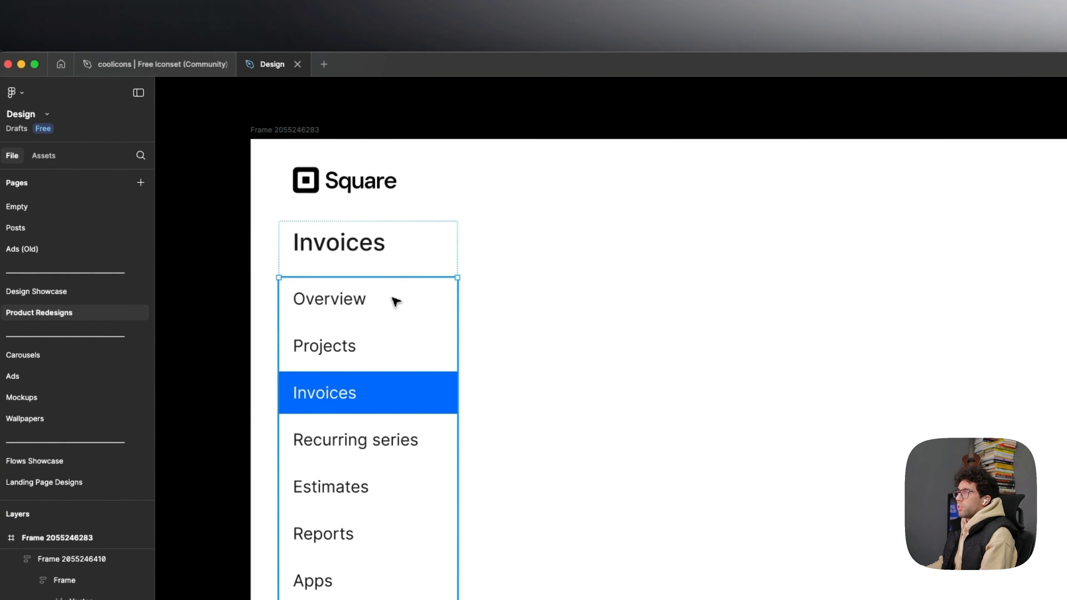
pyautogui.press('Up')
pyautogui.press('Up')
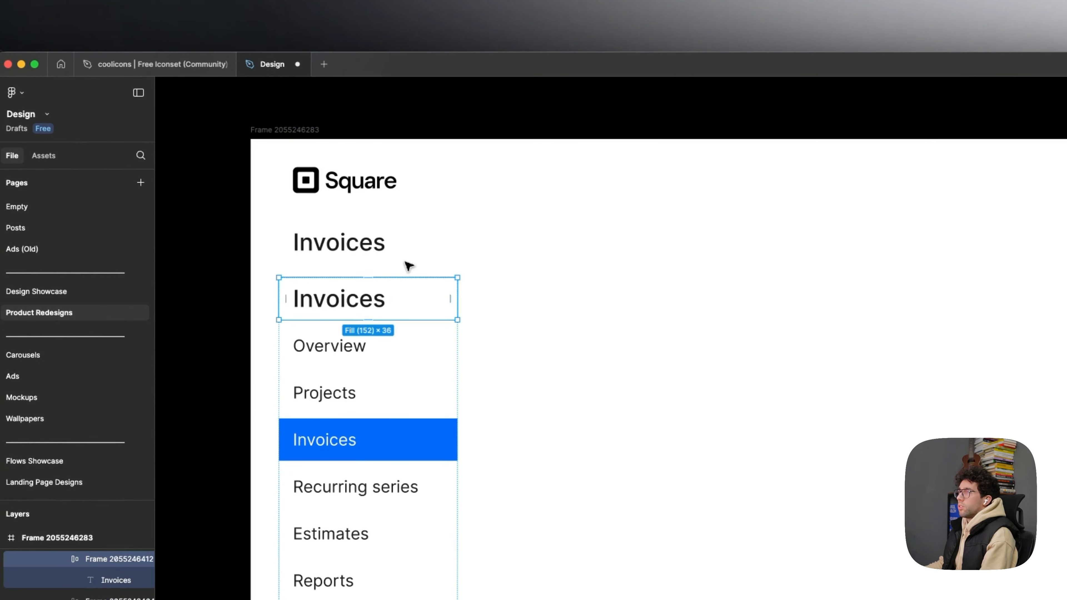
pyautogui.doubleClick(410, 251)
pyautogui.press('Delete')
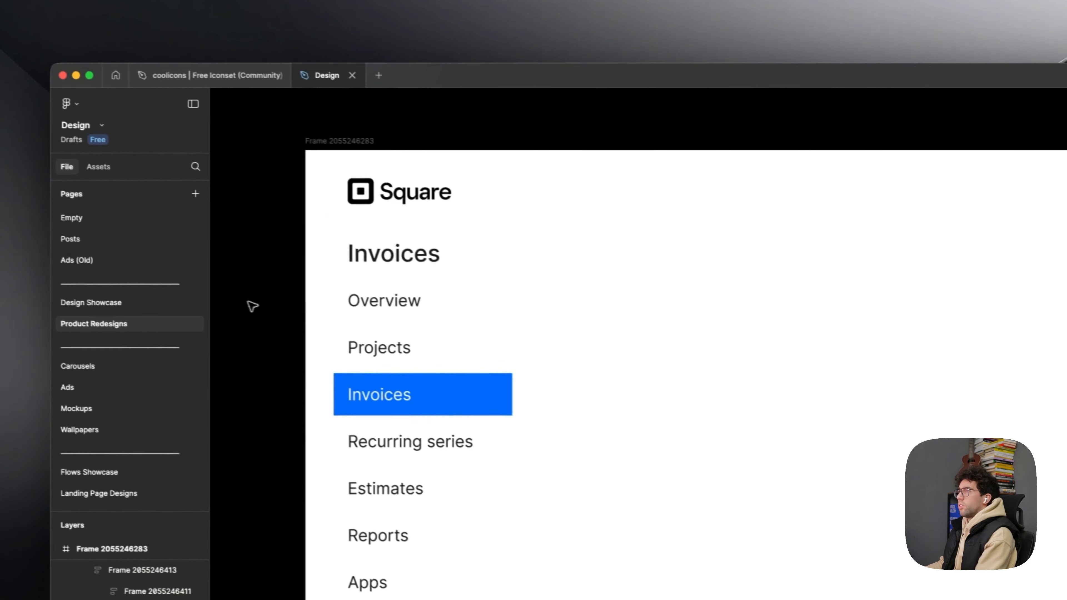
# - Try the Aeonik TRIAL font on the Invoices heading
pyautogui.scroll(-5, 269, 310)
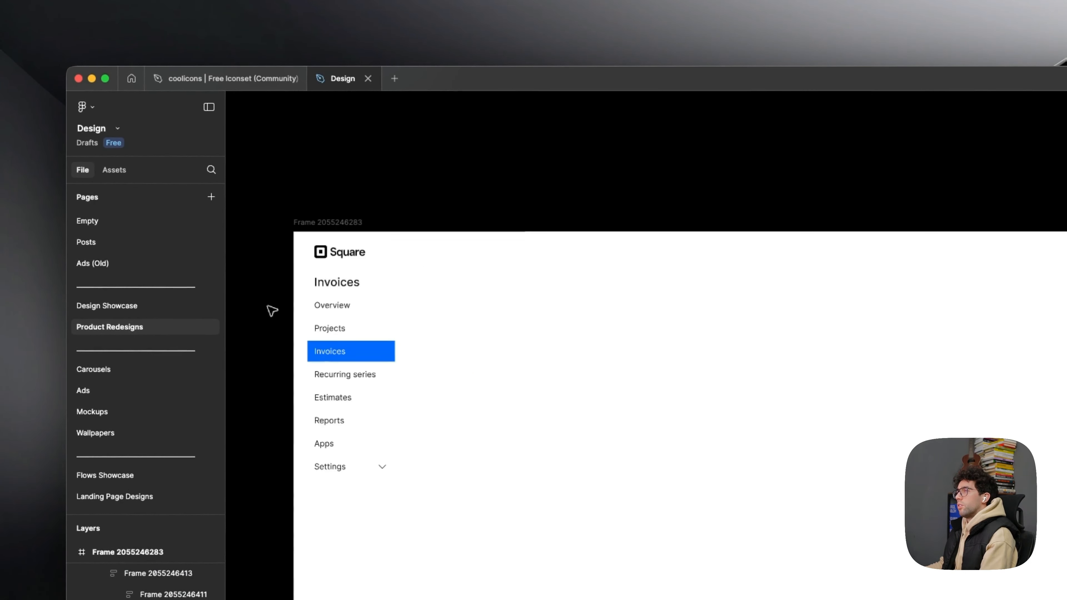
pyautogui.scroll(5, 304, 310)
pyautogui.moveTo(371, 272); pyautogui.dragTo(518, 276)
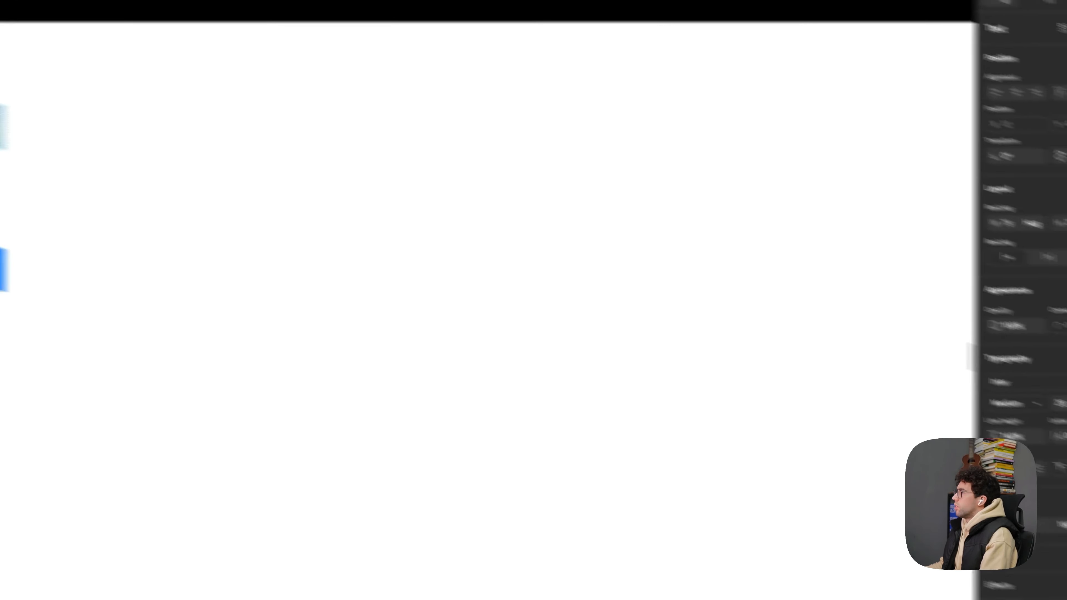
pyautogui.click(915, 340)
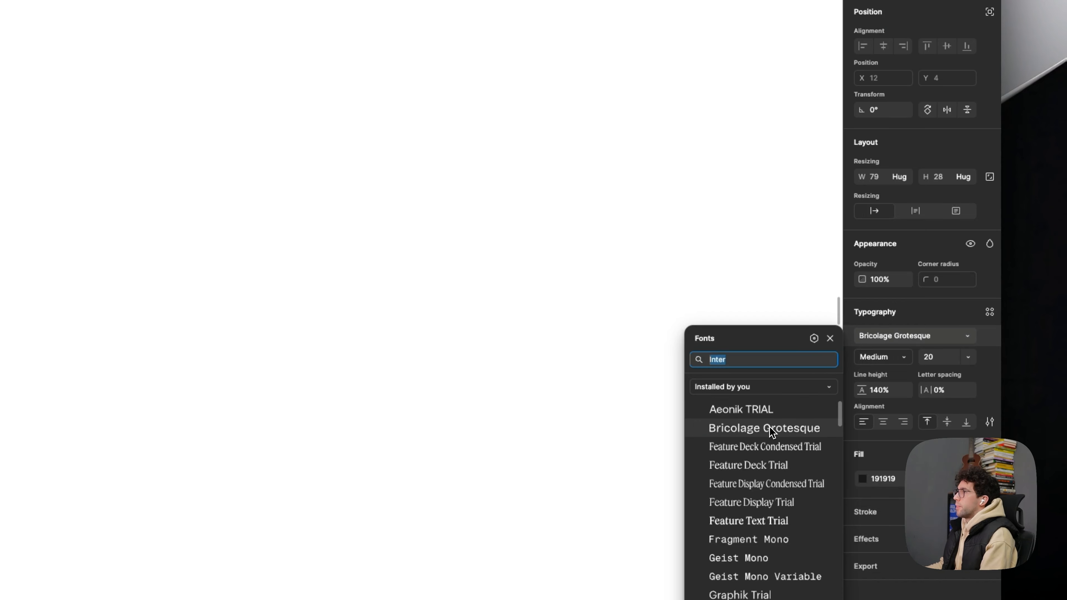
pyautogui.click(775, 410)
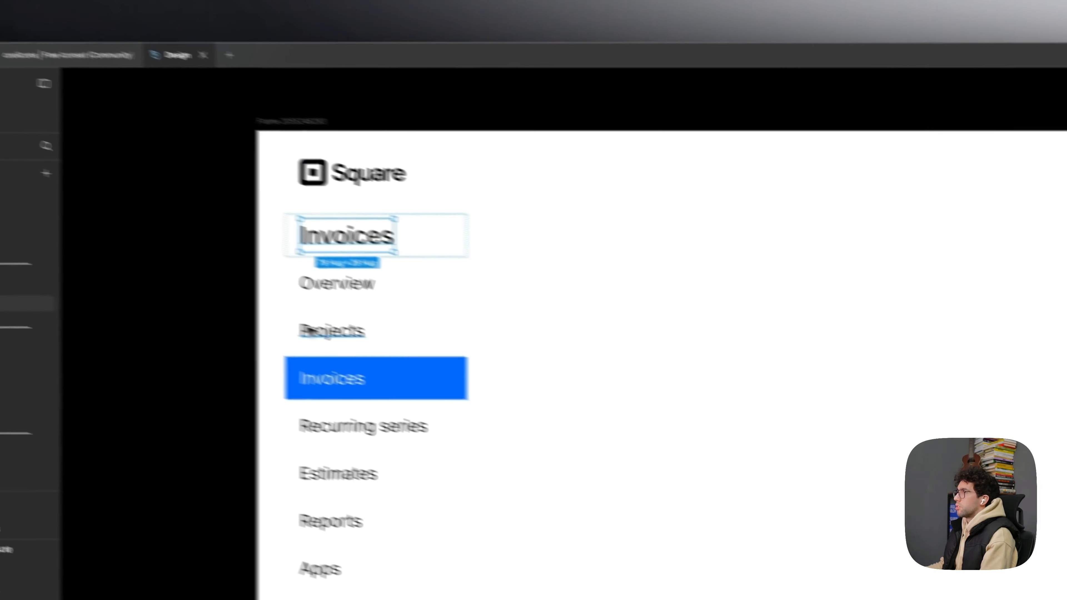
pyautogui.click(225, 321)
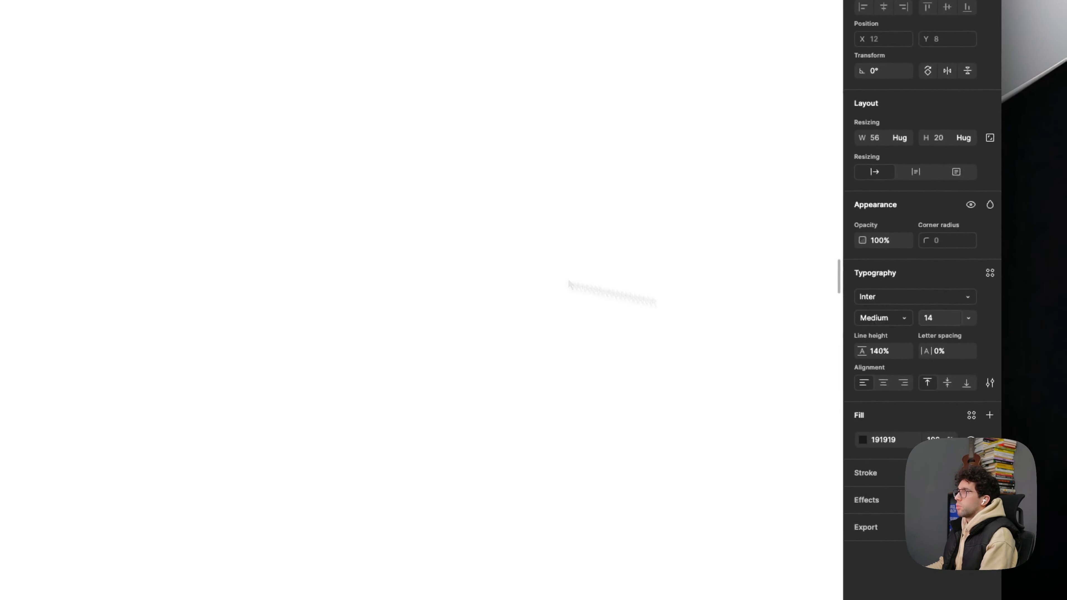
# - Set the Invoices heading to font size 14 and weight Semi Bold
pyautogui.click(880, 318)
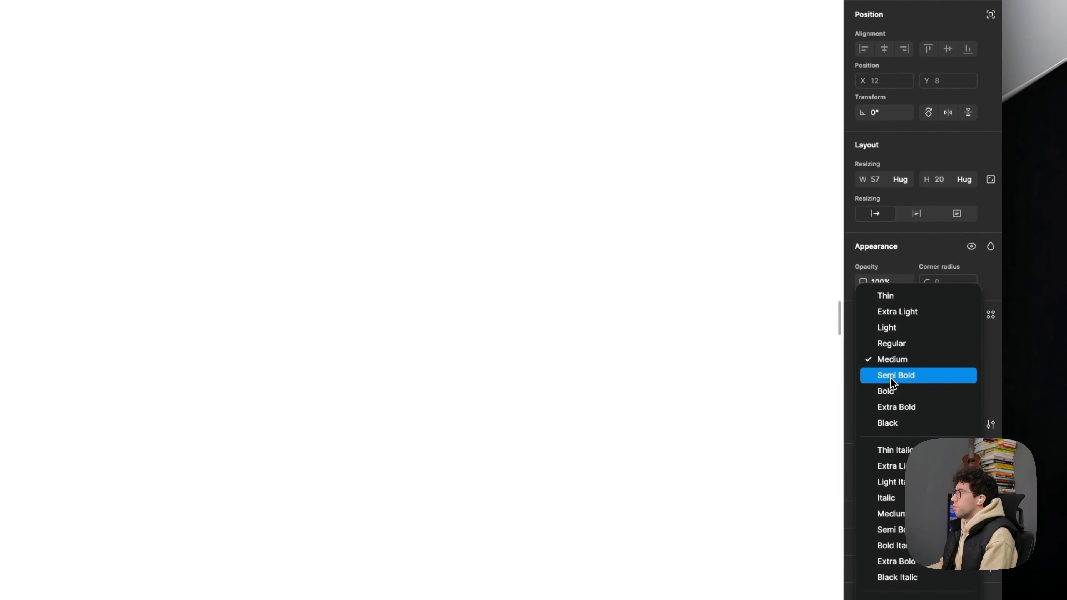
pyautogui.click(891, 380)
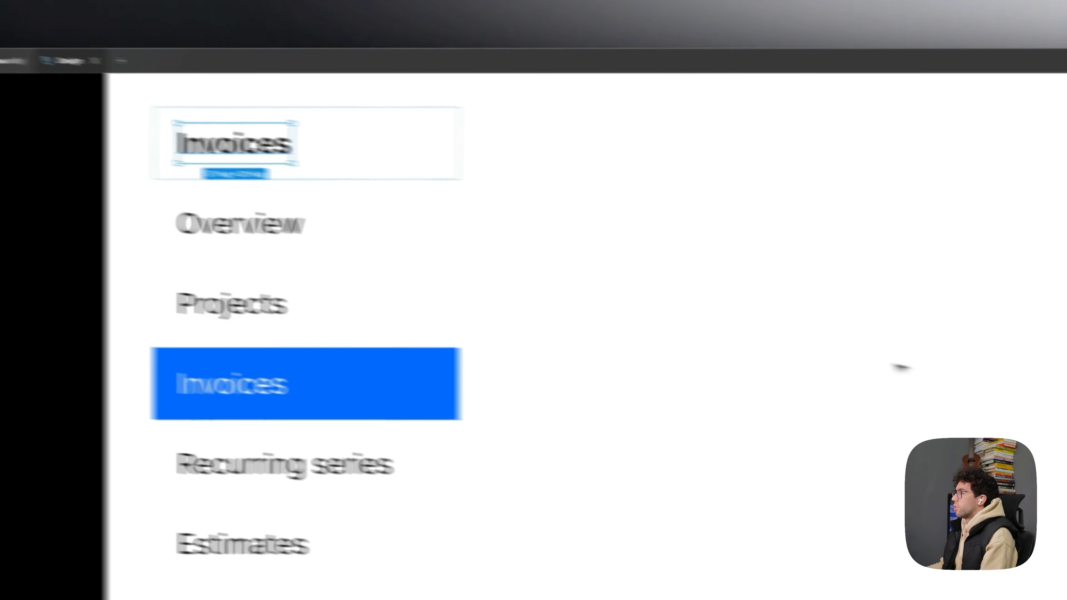
pyautogui.click(901, 367)
pyautogui.scroll(-3, 798, 355)
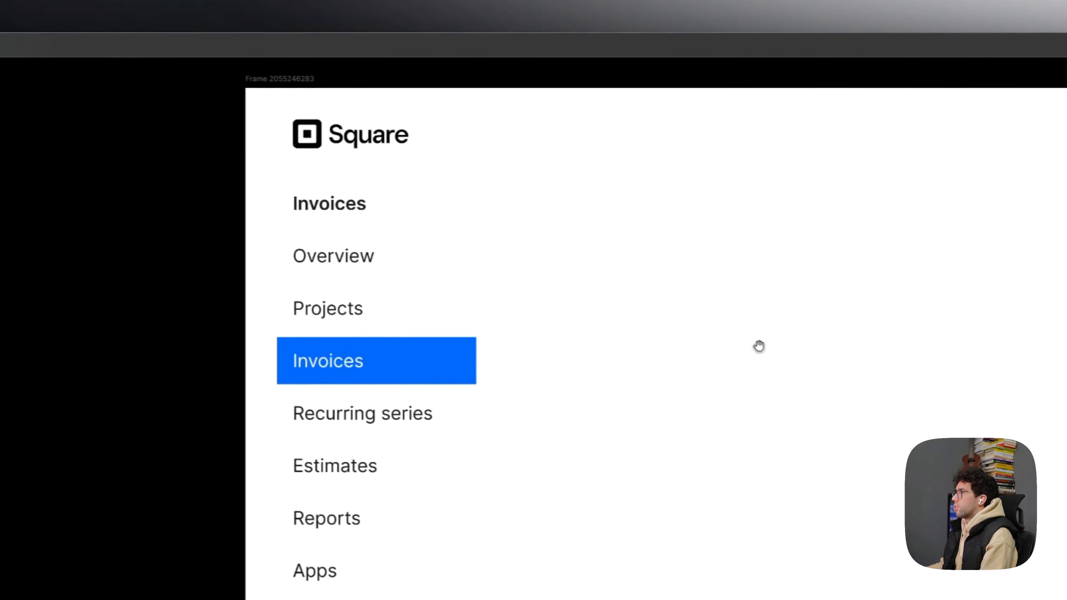
pyautogui.moveTo(760, 348); pyautogui.dragTo(715, 398)
pyautogui.keyDown('super'); pyautogui.click(330, 278); pyautogui.keyUp('super')
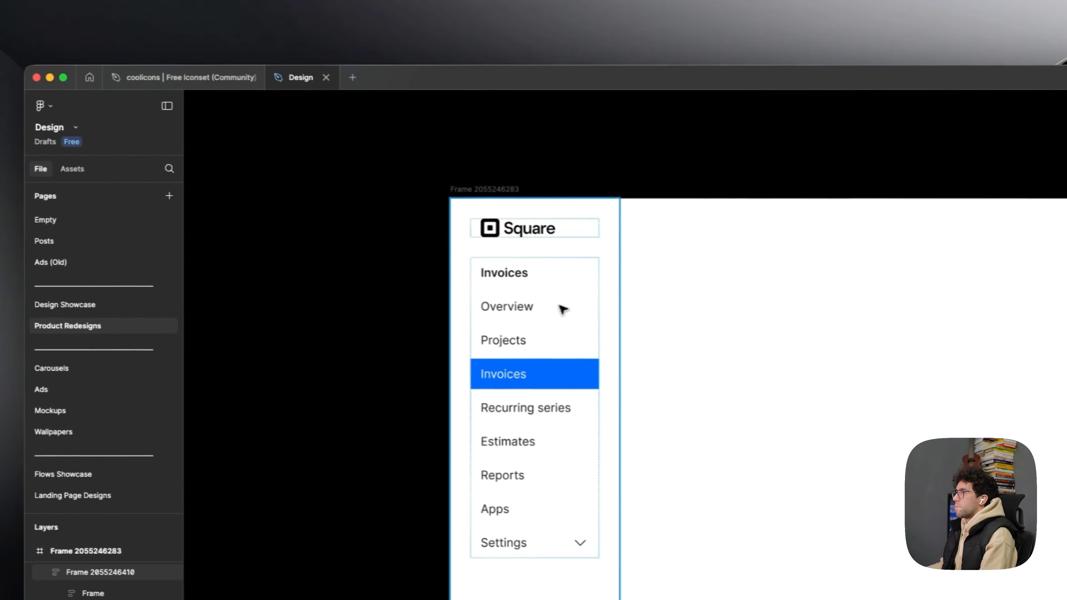
pyautogui.doubleClick(560, 306)
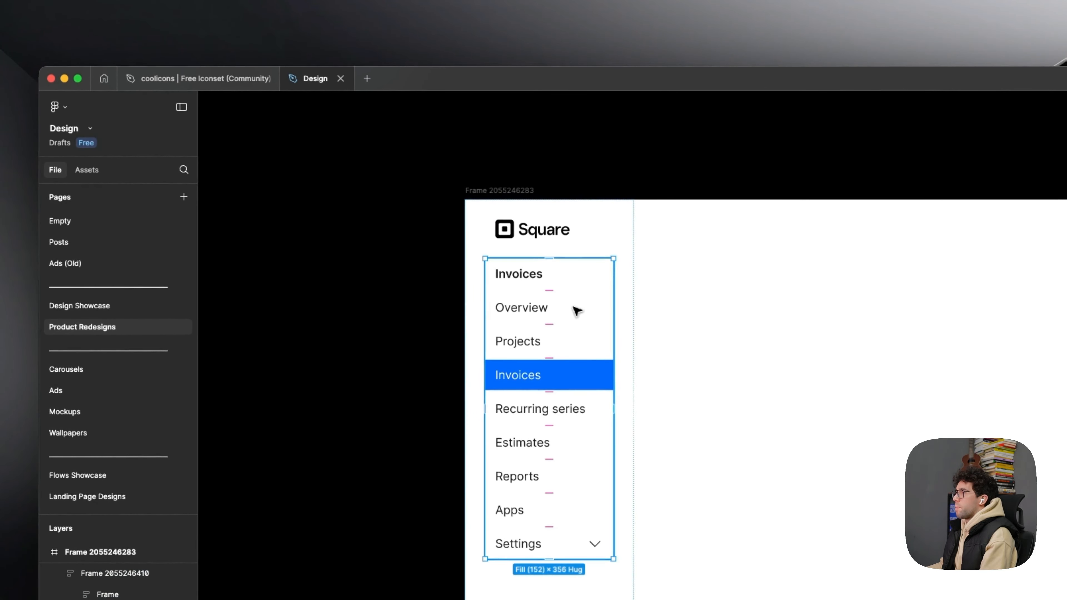
pyautogui.click(374, 314)
pyautogui.moveTo(374, 314); pyautogui.dragTo(301, 269)
pyautogui.scroll(-2, 284, 273)
# - Delete the "Square" lettering from the logo vector, keeping only the square symbol
pyautogui.scroll(5, 322, 160)
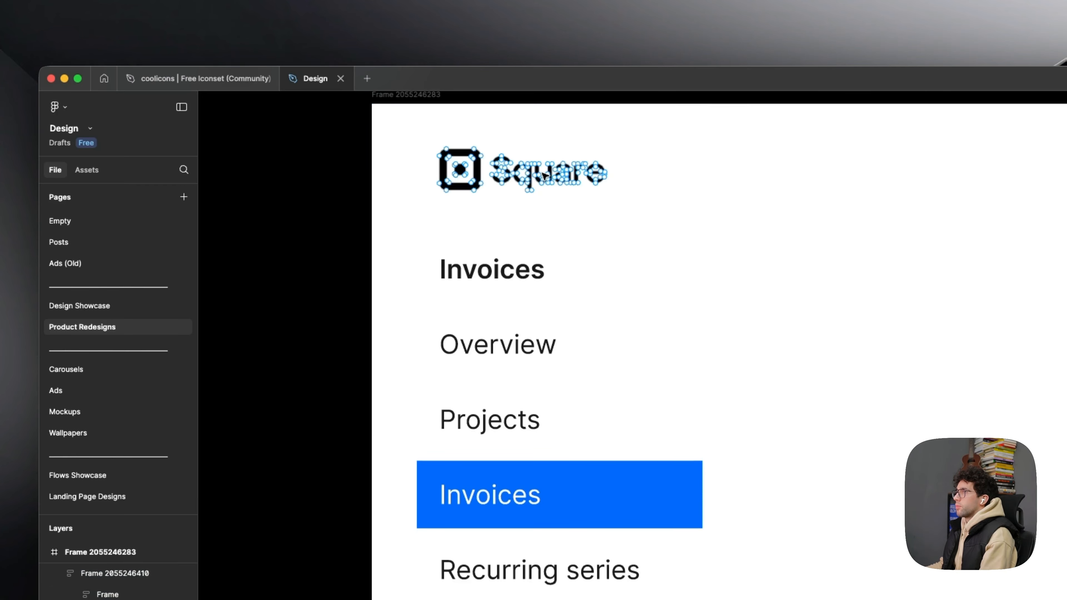
pyautogui.moveTo(494, 150); pyautogui.dragTo(701, 229)
pyautogui.press('Delete')
pyautogui.scroll(-3, 252, 265)
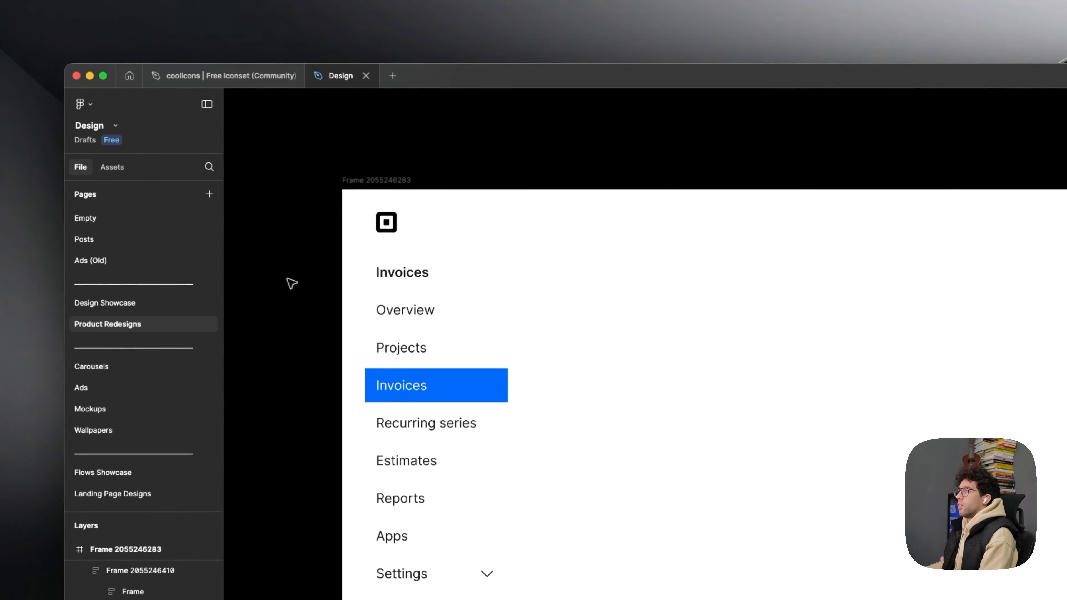
pyautogui.moveTo(292, 284); pyautogui.dragTo(259, 248)
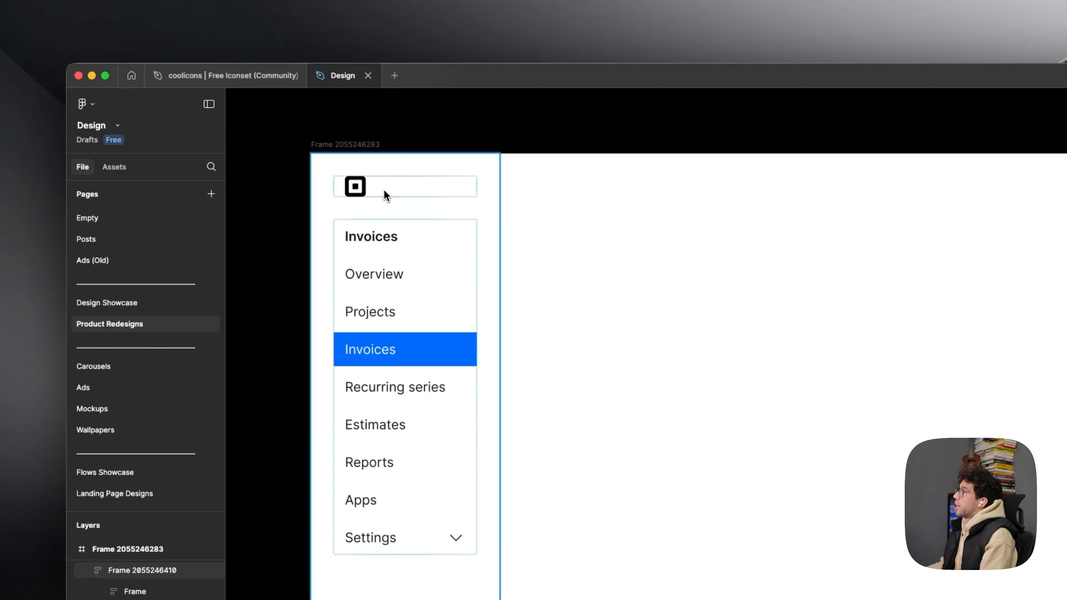
# - Copy the Settings row with its chevron and paste the copy below the menu list in the sidebar
pyautogui.scroll(-2, 282, 291)
pyautogui.moveTo(281, 293); pyautogui.dragTo(301, 218)
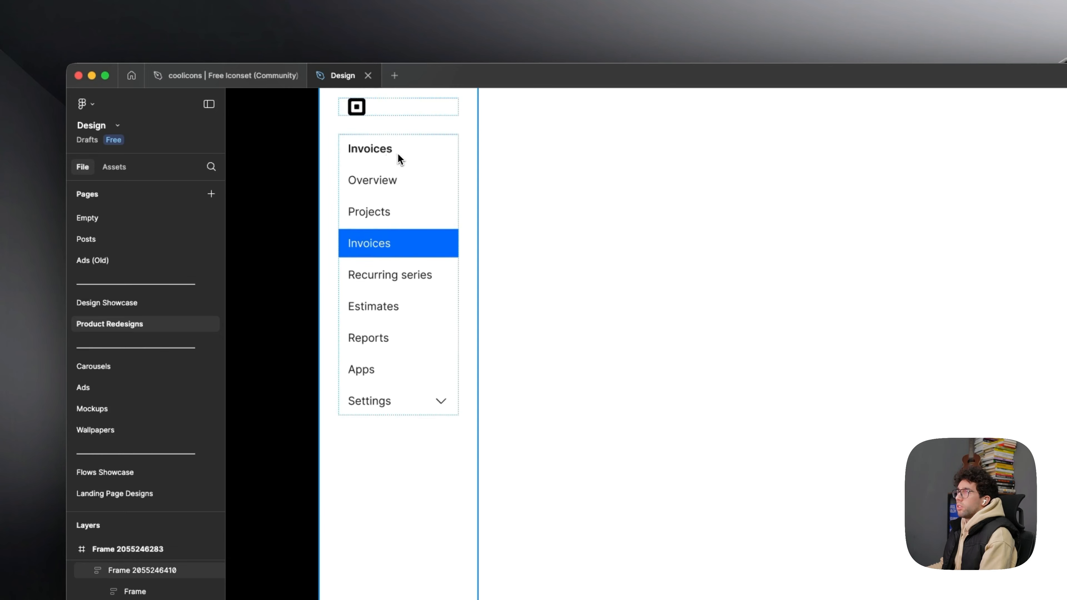
pyautogui.moveTo(397, 400); pyautogui.dragTo(444, 373)
pyautogui.press('super+c')
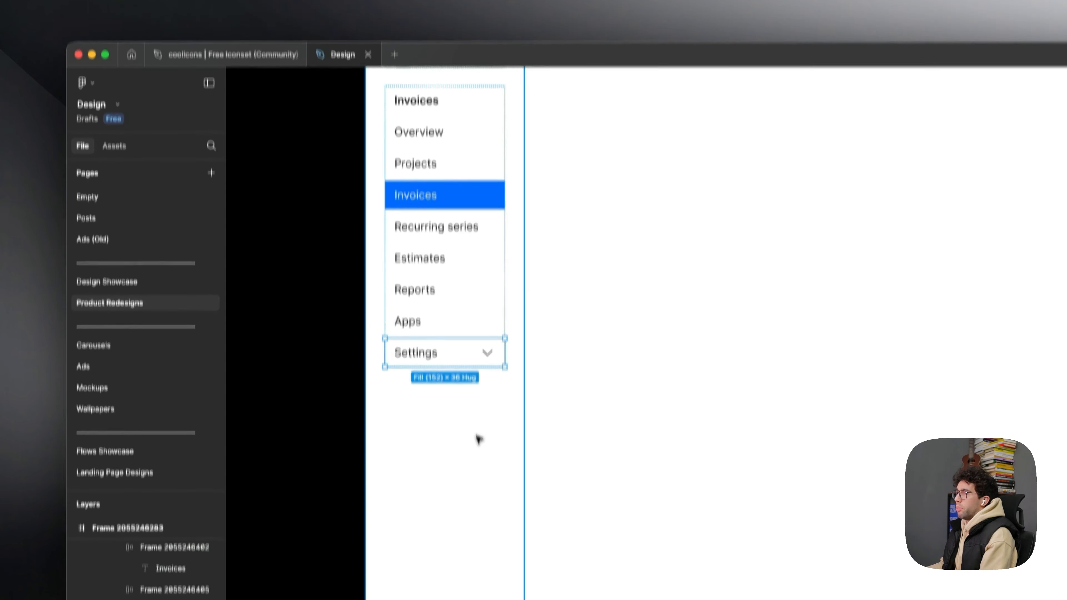
pyautogui.click(476, 462)
pyautogui.press('super+v')
pyautogui.scroll(-2, 477, 458)
pyautogui.moveTo(476, 455); pyautogui.dragTo(503, 574)
# - Wrap the square logo and the menu list together in one auto layout frame
pyautogui.click(478, 303)
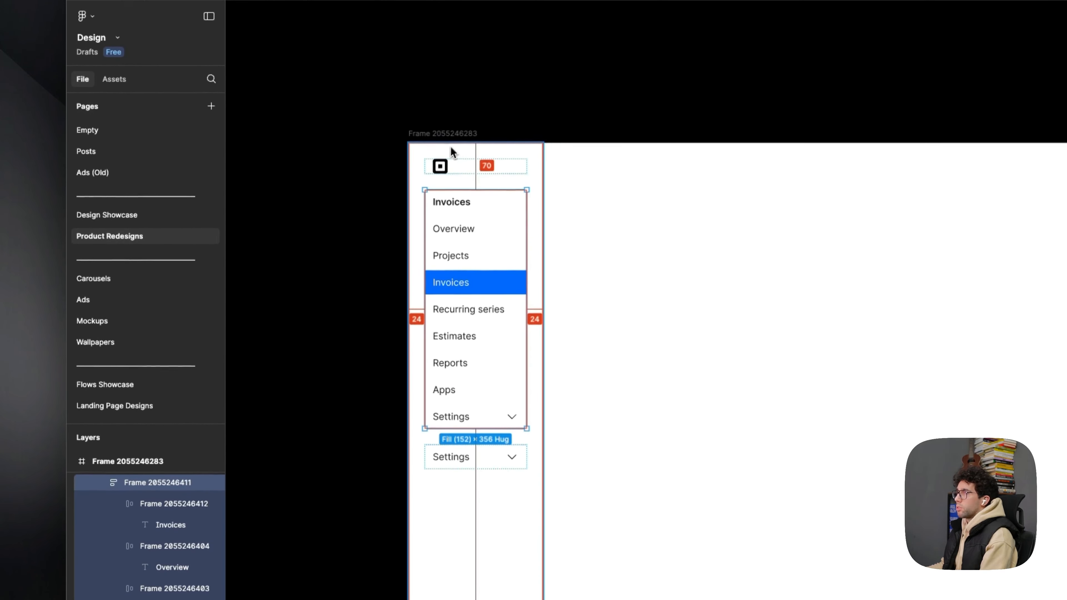
pyautogui.keyDown('shift'); pyautogui.click(472, 163); pyautogui.keyUp('shift')
pyautogui.hotkey('shift', 'a')
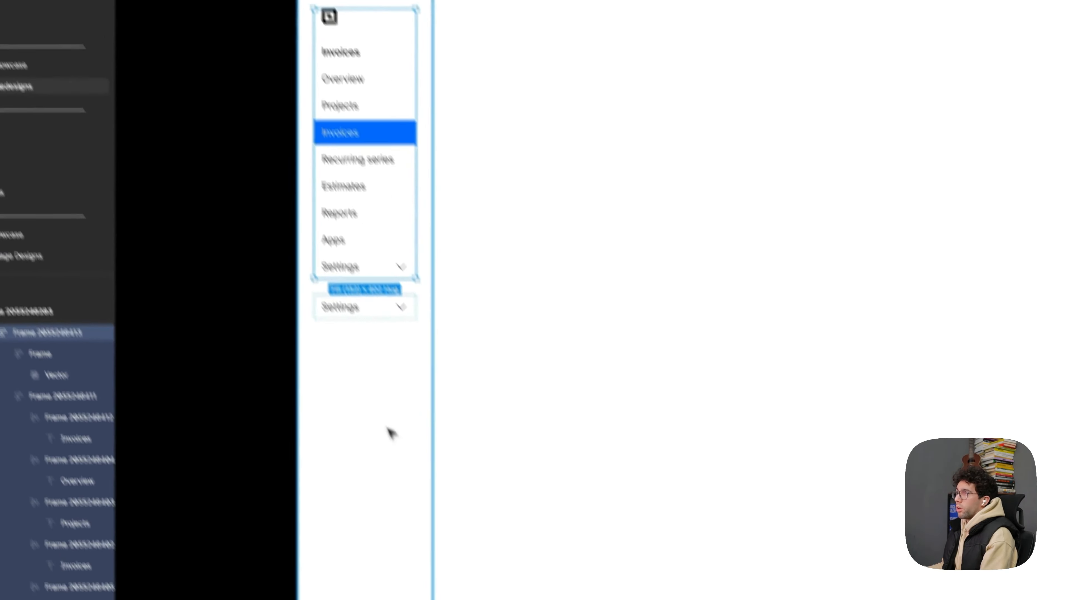
# - Set the sidebar frame's auto layout gap to Auto, pushing the copied Settings row to the bottom of the sidebar
pyautogui.click(499, 589)
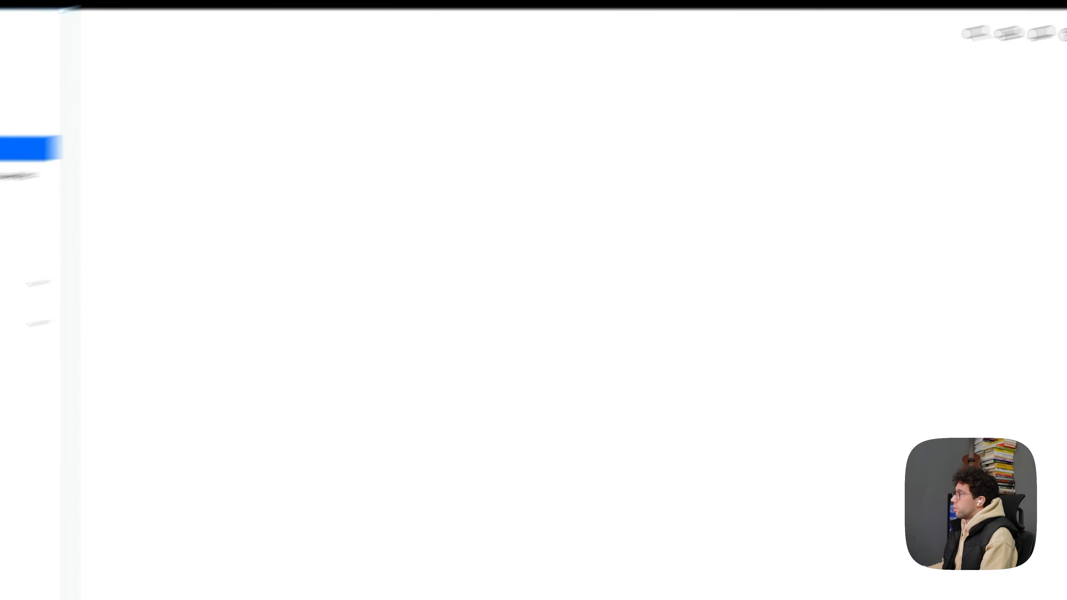
pyautogui.click(895, 295)
pyautogui.write('au')
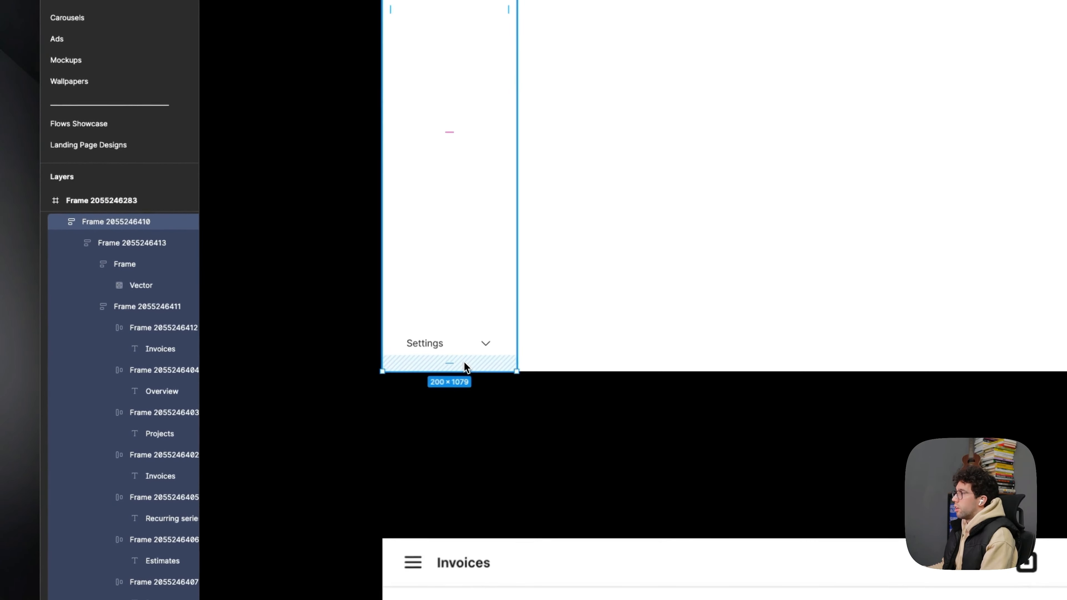
# - Examine the reference screens, including Square's Home and Invoices pages, for what their navigation offers besides the menu items
pyautogui.scroll(5, 420, 339)
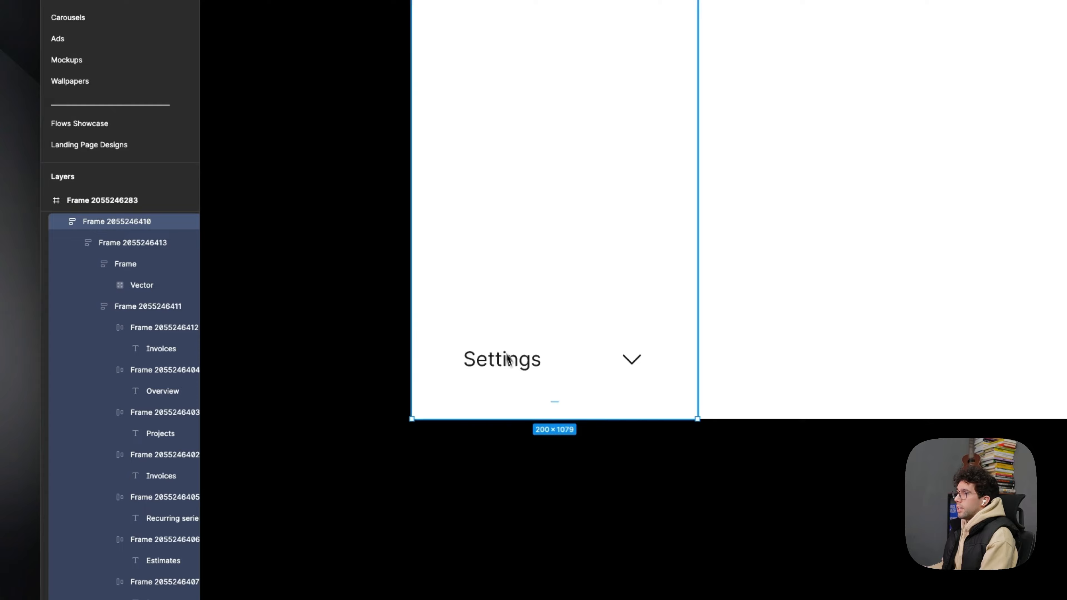
pyautogui.doubleClick(510, 360)
pyautogui.scroll(-5, 511, 362)
pyautogui.scroll(-10, 643, 316)
pyautogui.scroll(10, 643, 316)
pyautogui.press('Escape')
pyautogui.scroll(-12, 645, 317)
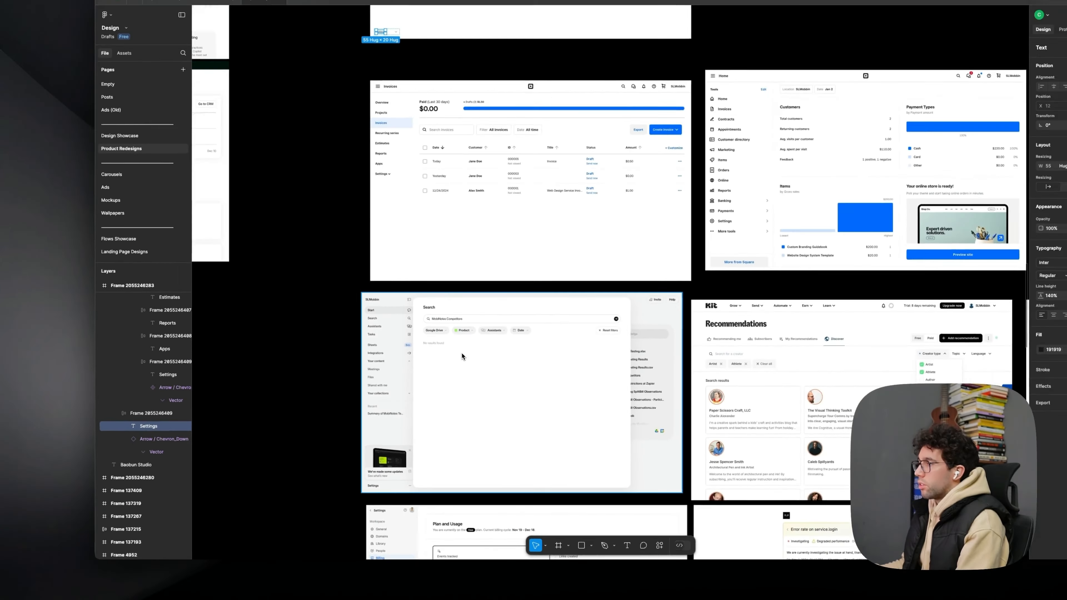
pyautogui.scroll(-5, 461, 357)
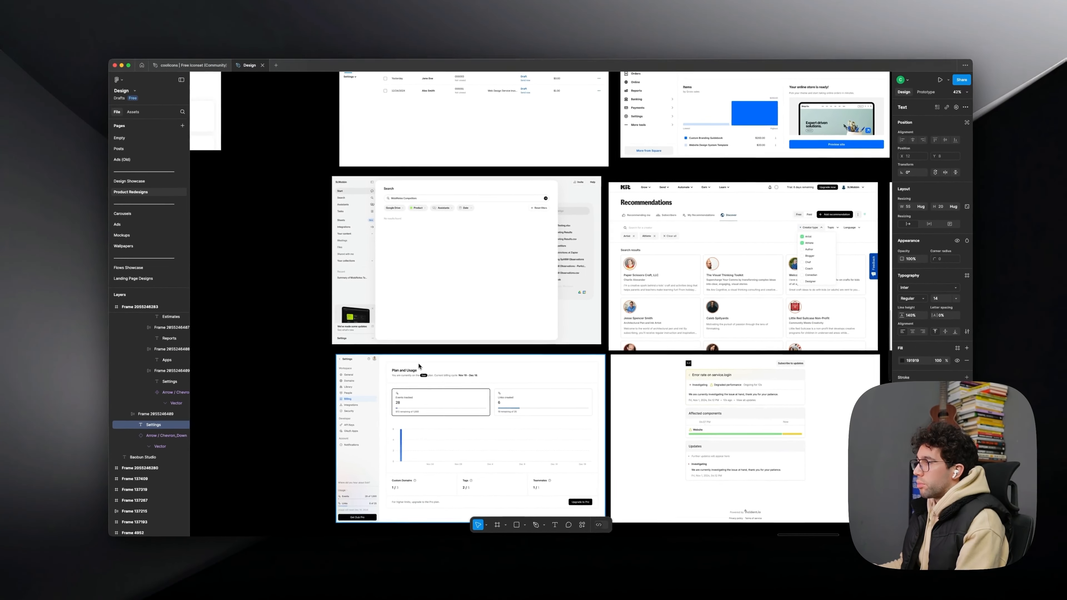
pyautogui.scroll(8, 469, 361)
pyautogui.press('super+Tab')
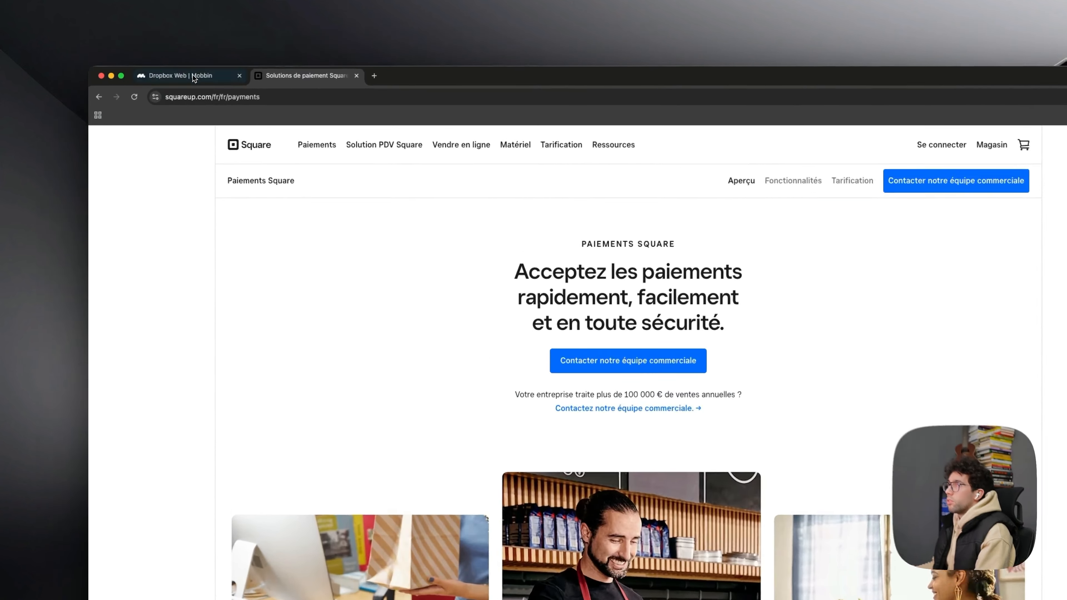
pyautogui.click(181, 74)
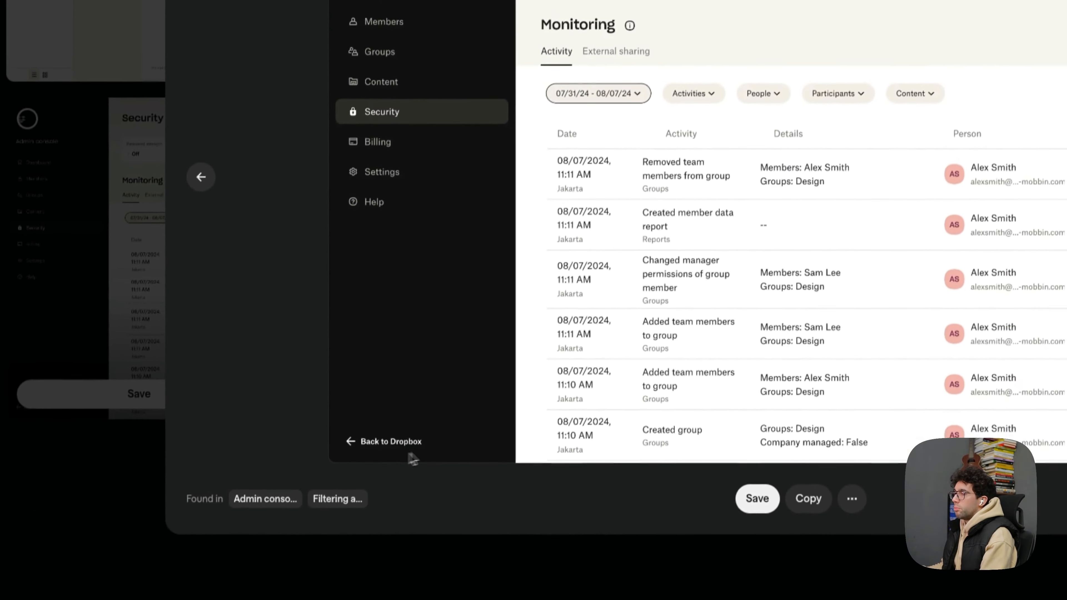
pyautogui.press('super+Tab')
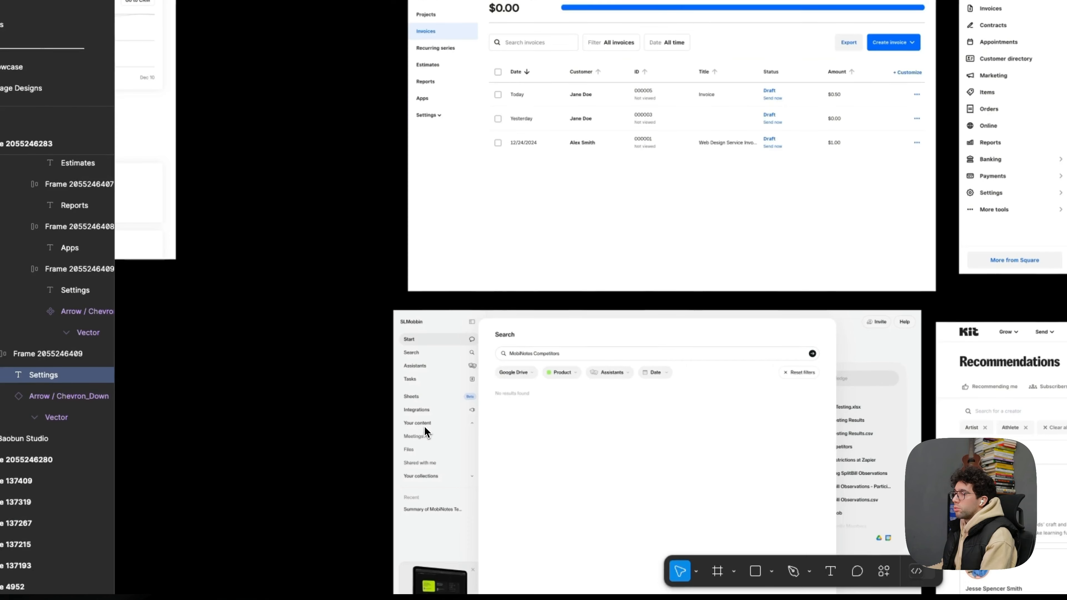
pyautogui.scroll(5, 386, 128)
pyautogui.scroll(-5, 386, 128)
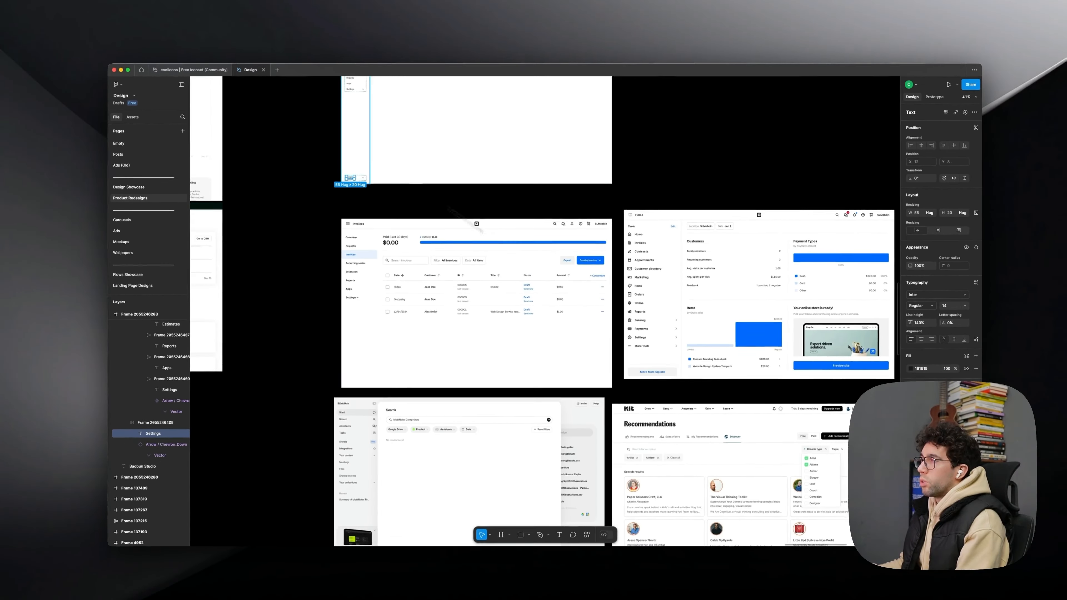
pyautogui.scroll(5, 677, 231)
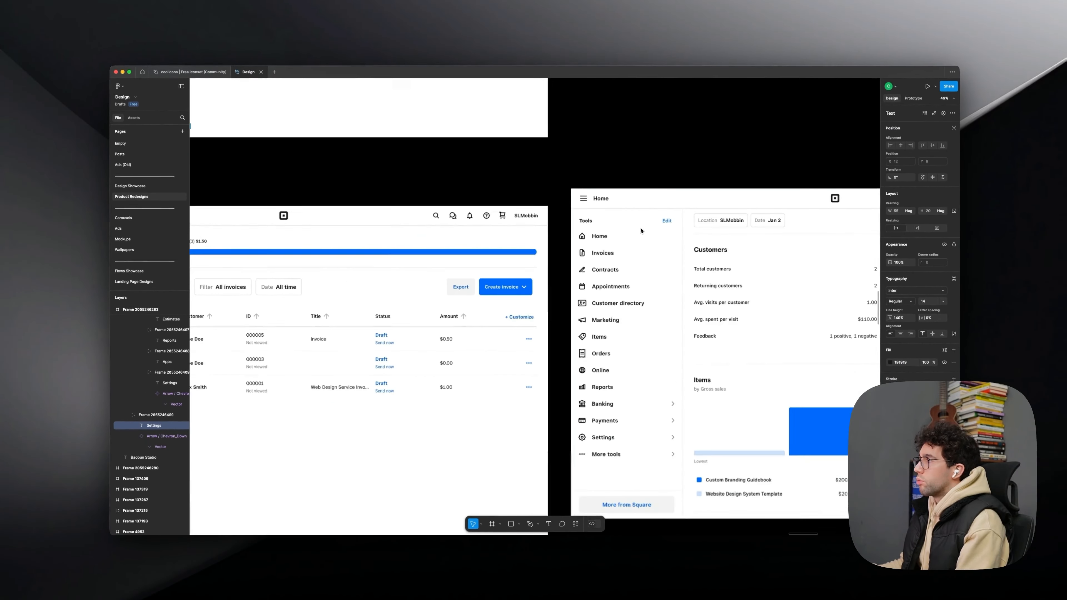
pyautogui.hscroll(-7, 597, 253)
pyautogui.scroll(4, 597, 252)
pyautogui.scroll(5, 353, 298)
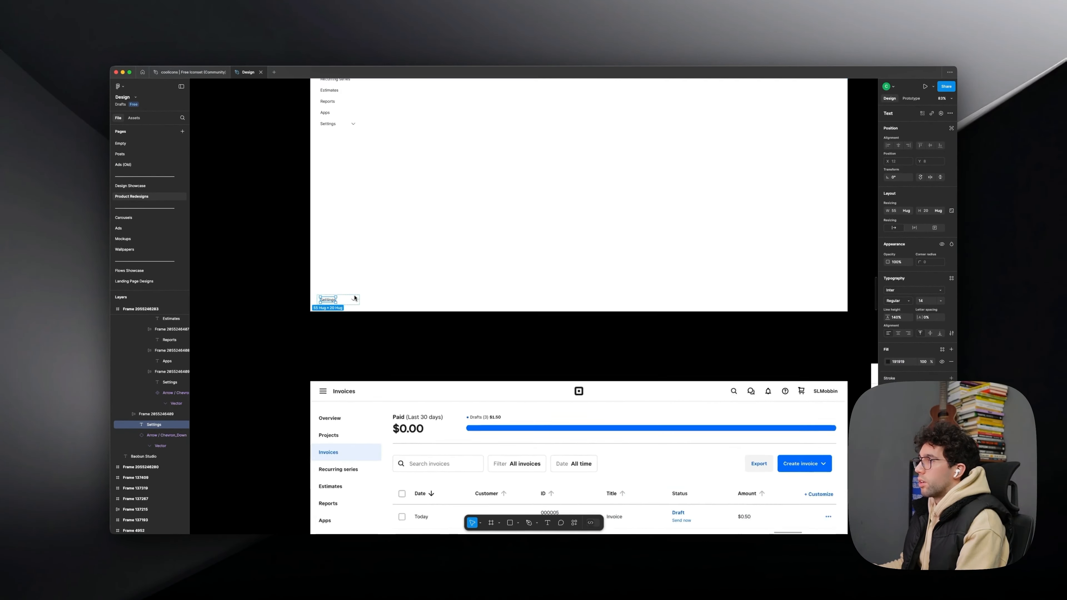
# - Change the text of the bottom Settings row to "Back to Home"
pyautogui.doubleClick(313, 304)
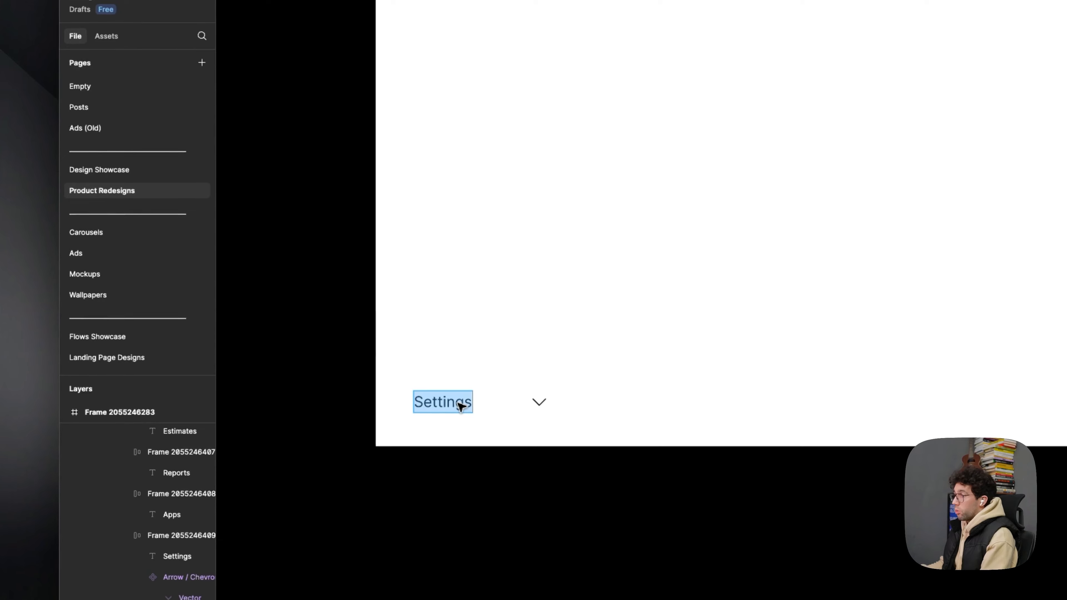
pyautogui.write('Back to Home')
pyautogui.press('Escape')
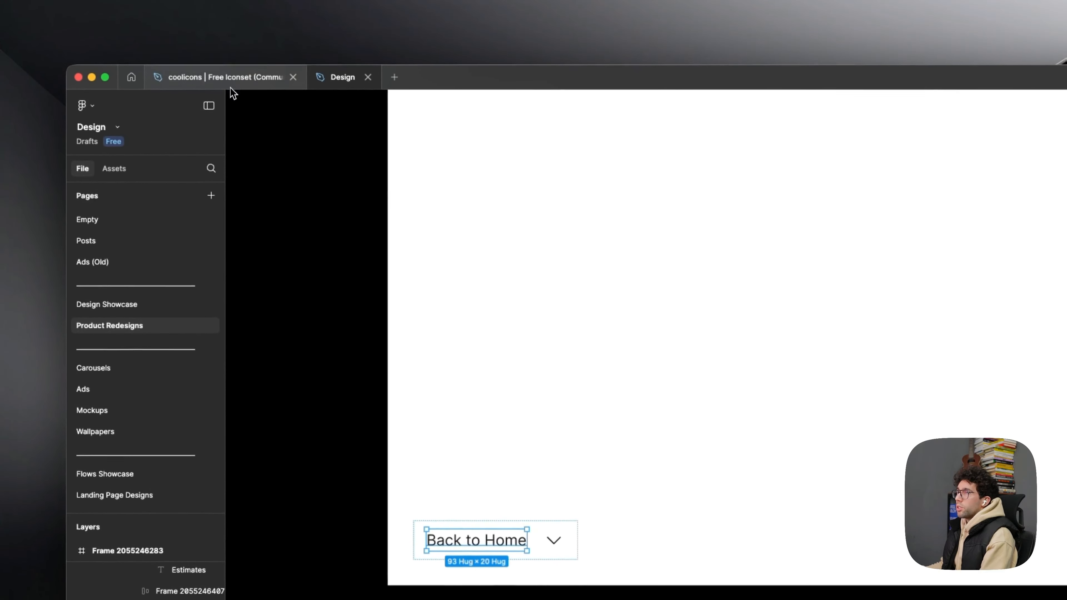
# - Copy the Chevron_Left icon from the coolicons file and place it before the text in the Back to Home row
pyautogui.click(230, 83)
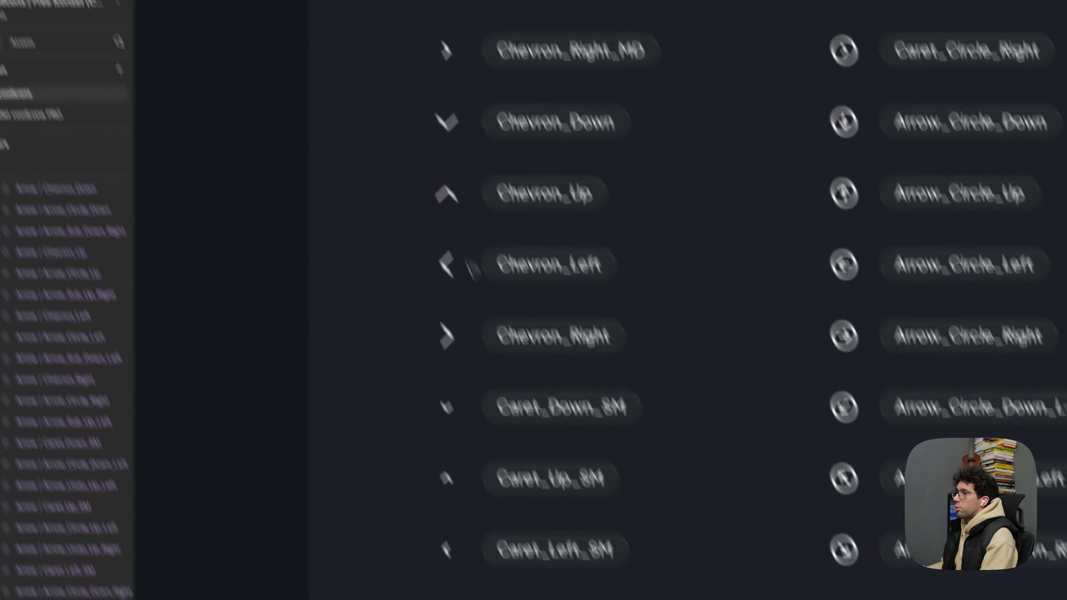
pyautogui.click(372, 118)
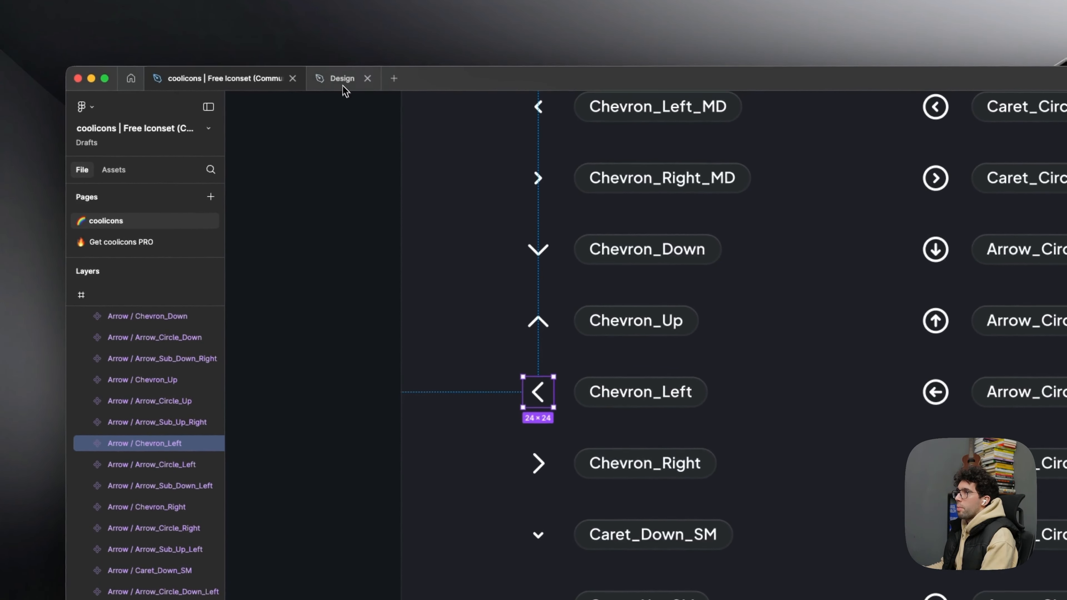
pyautogui.click(343, 84)
pyautogui.scroll(5, 535, 355)
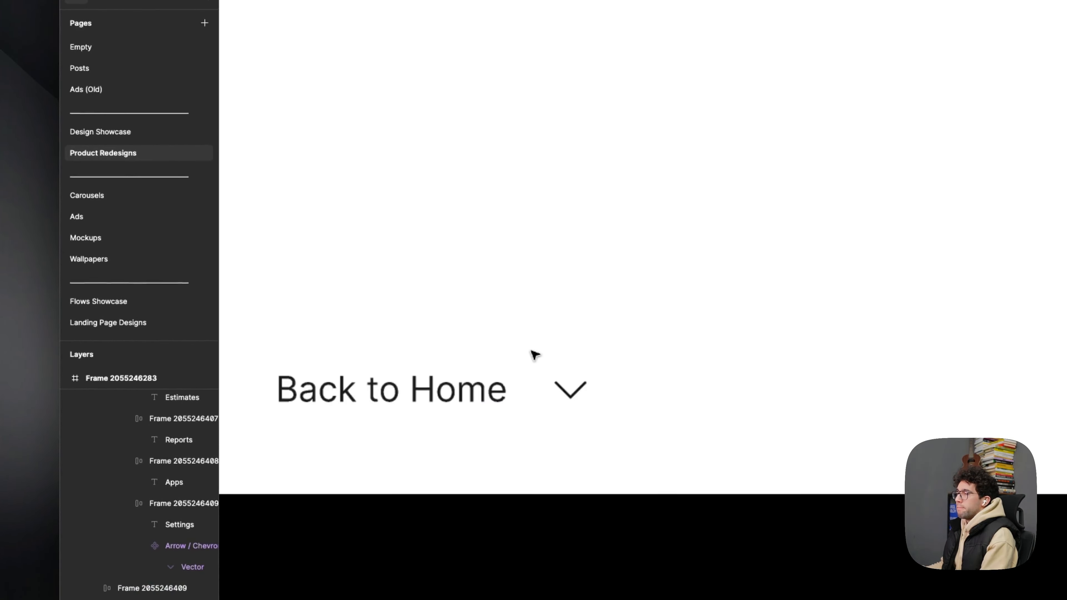
pyautogui.hotkey('ctrl', 'v')
pyautogui.click(521, 386)
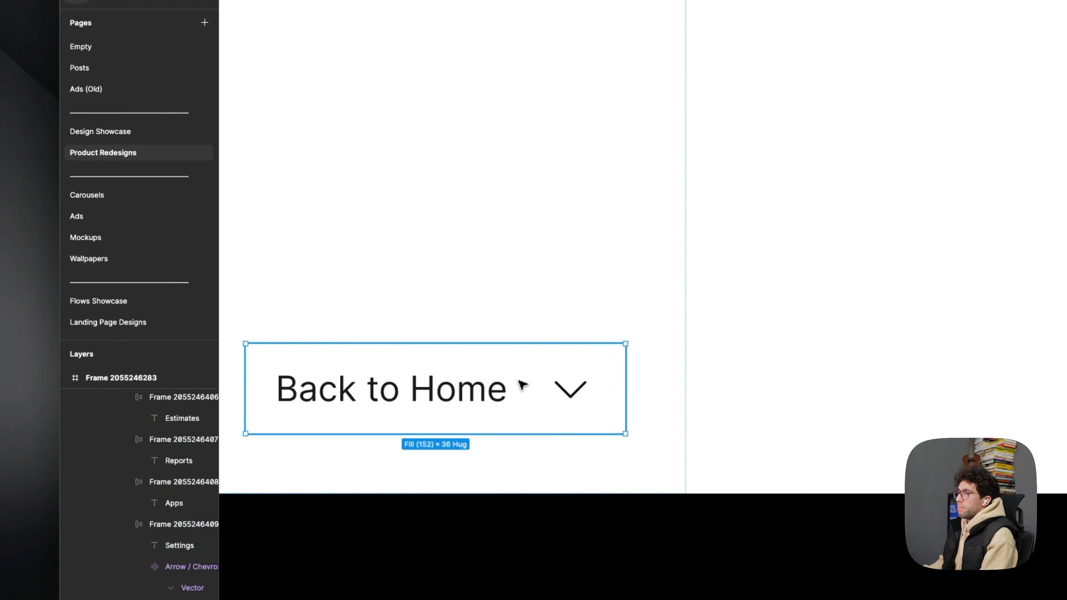
pyautogui.scroll(3, 314, 367)
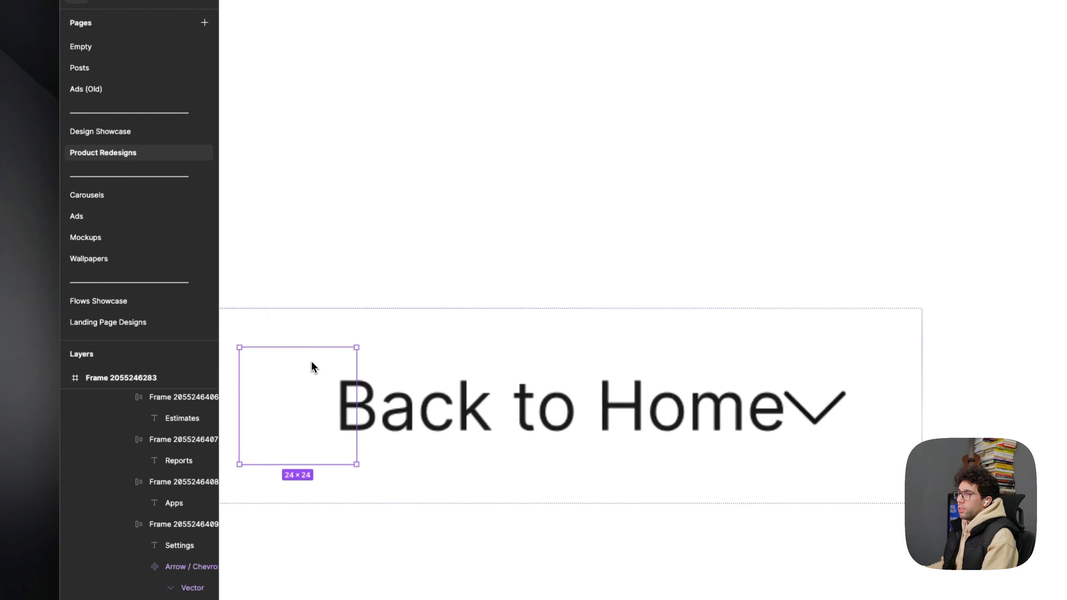
pyautogui.moveTo(313, 347); pyautogui.dragTo(312, 357)
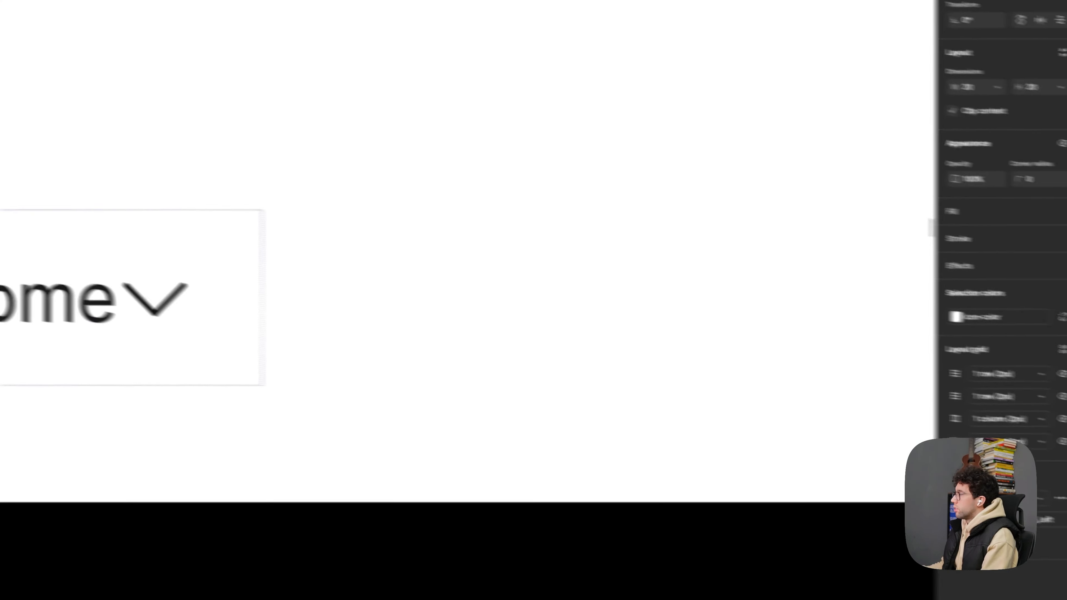
# - Recolour the left chevron to 111111 and set its vector's stroke weight to 1
pyautogui.click(917, 304)
pyautogui.write('1')
pyautogui.press('Return')
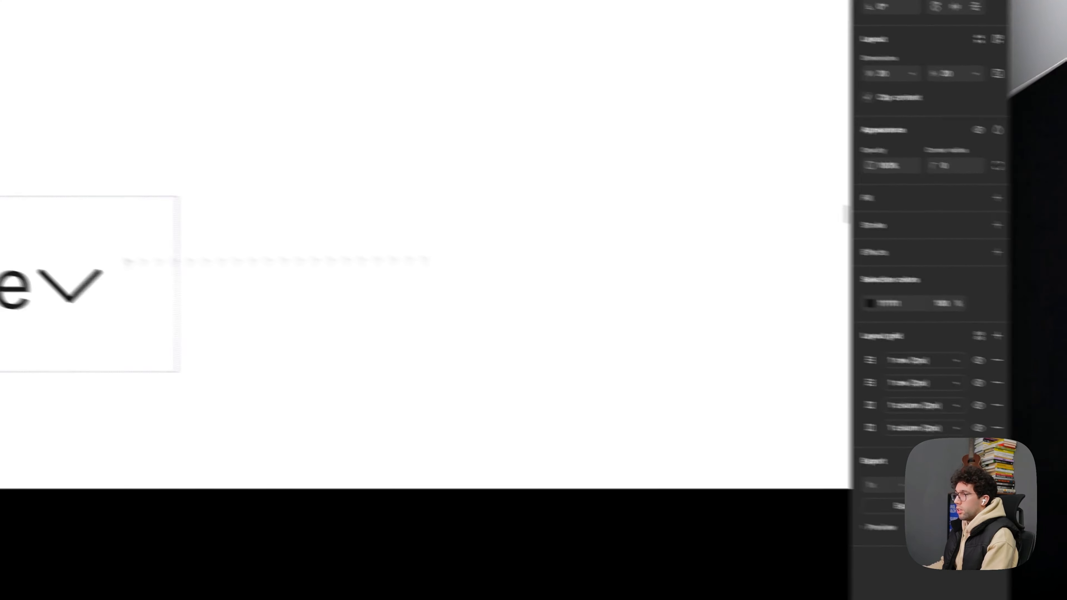
pyautogui.click(173, 315)
pyautogui.doubleClick(291, 315)
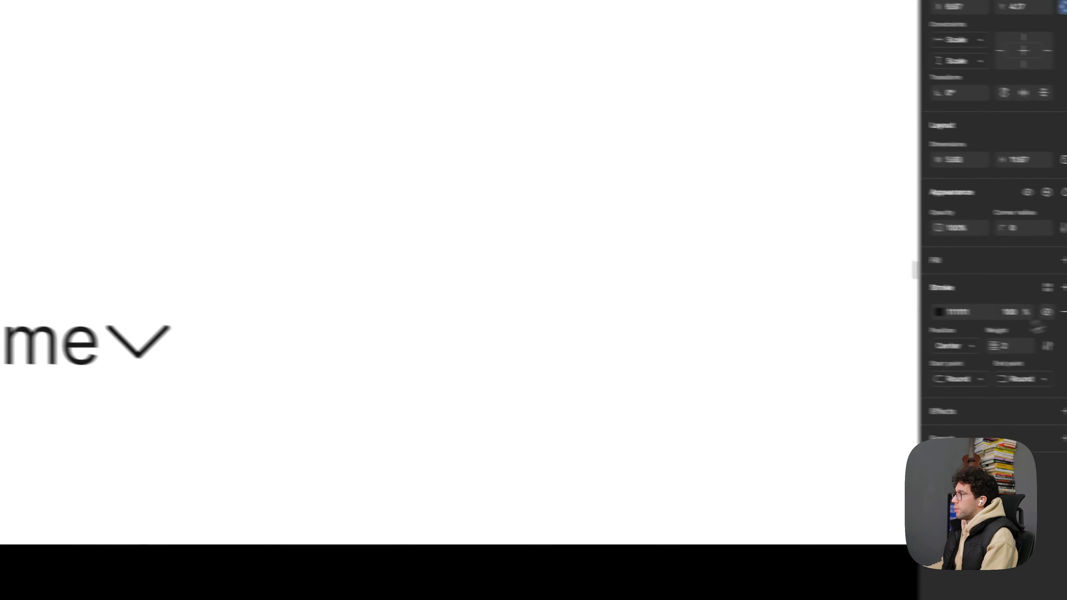
pyautogui.click(952, 342)
pyautogui.write('1')
pyautogui.press('Return')
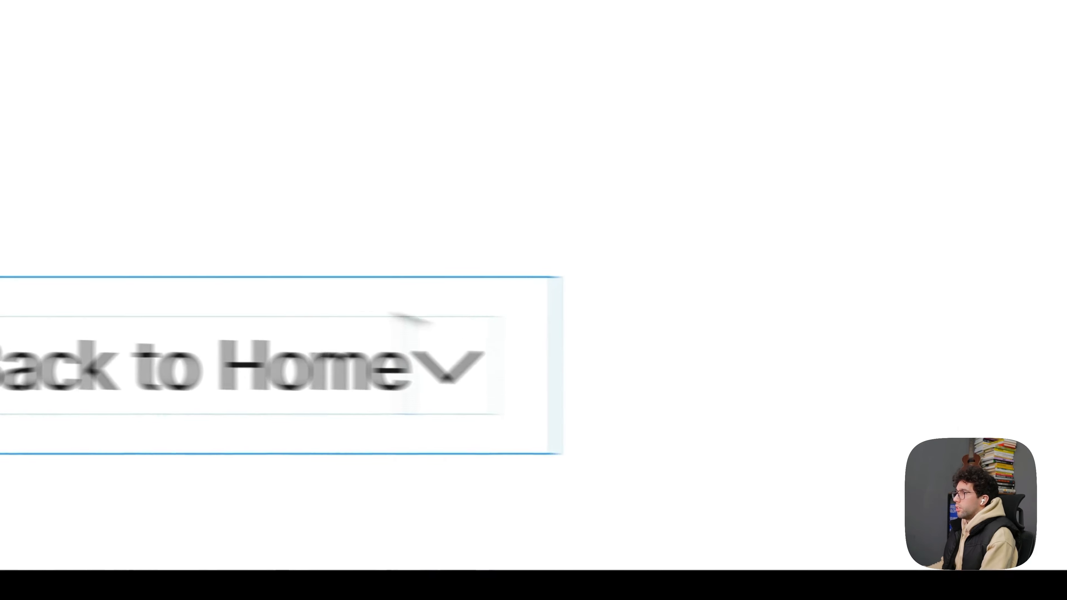
# - Delete the down chevron from the Back to Home row
pyautogui.click(467, 344)
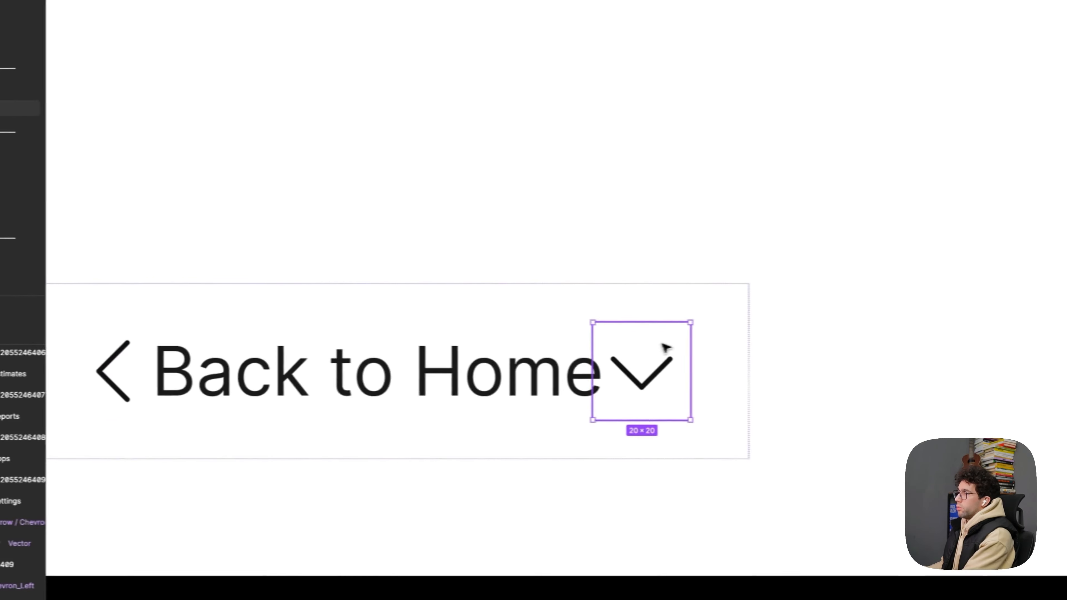
pyautogui.press('BackSpace')
pyautogui.scroll(-5, 497, 330)
pyautogui.scroll(-3, 122, 309)
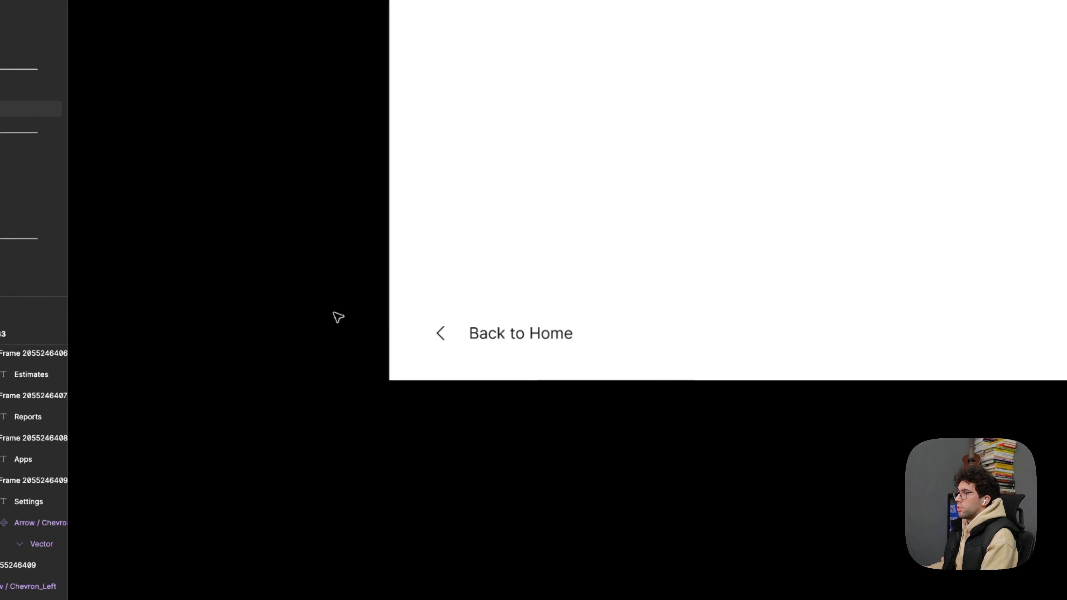
# - Thin the strokes of the search, chat, bell, help and cart icons in the header to match the sidebar chevrons
pyautogui.moveTo(340, 276); pyautogui.dragTo(262, 460)
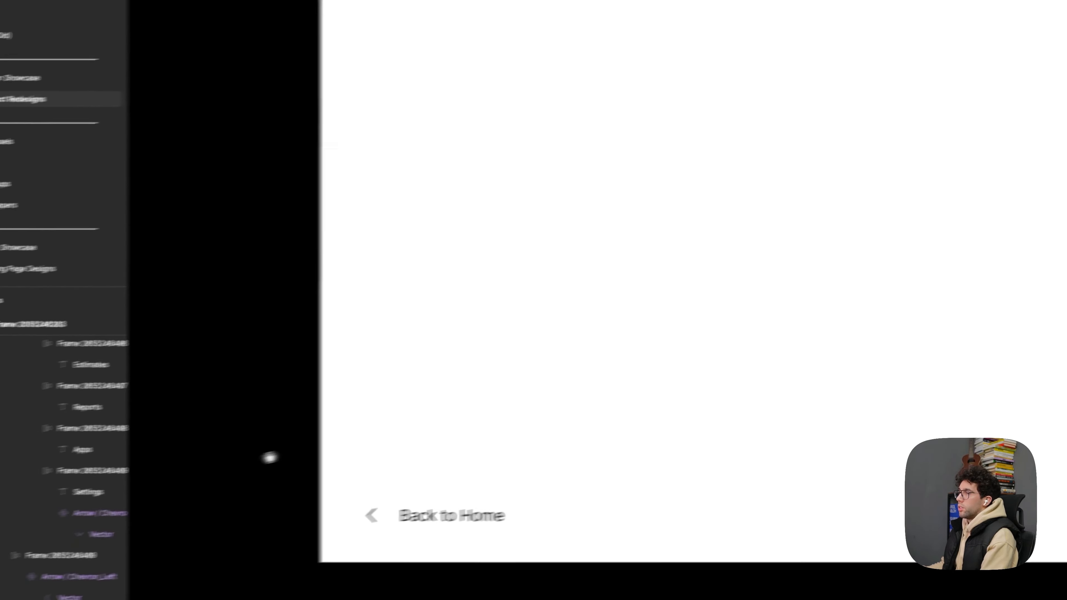
pyautogui.scroll(-5, 262, 460)
pyautogui.moveTo(370, 365); pyautogui.dragTo(360, 401)
pyautogui.scroll(3, 620, 214)
pyautogui.moveTo(621, 214); pyautogui.dragTo(658, 250)
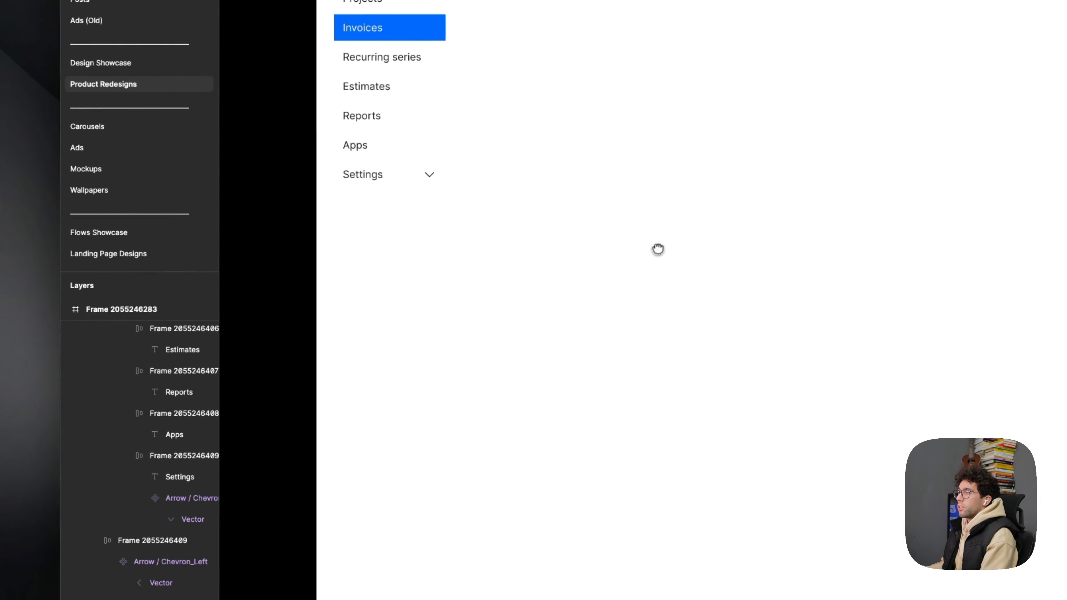
pyautogui.moveTo(286, 78); pyautogui.dragTo(266, 129)
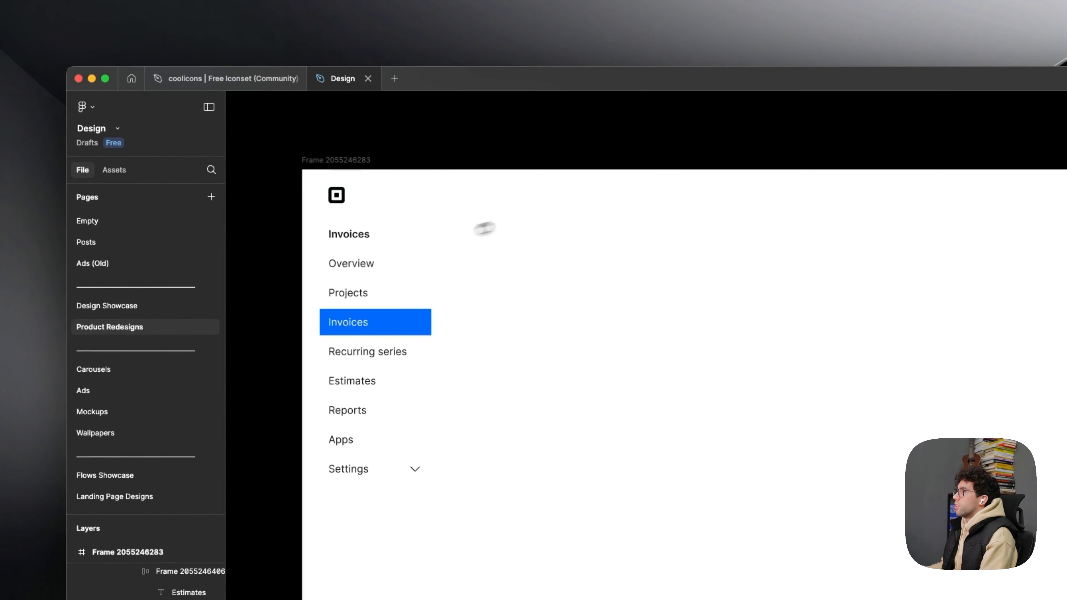
pyautogui.moveTo(824, 186); pyautogui.dragTo(393, 226)
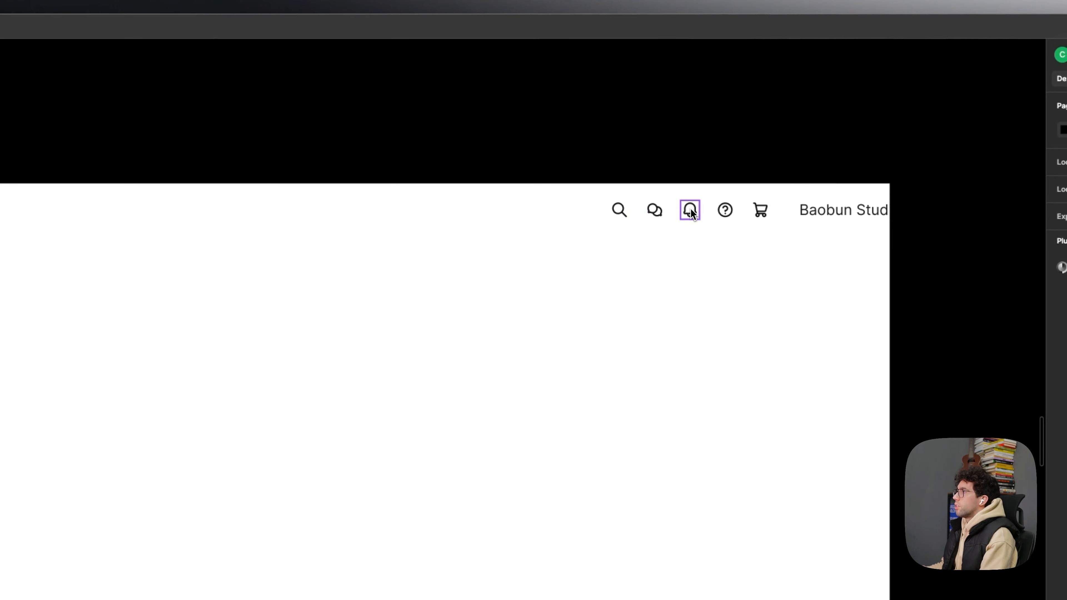
pyautogui.moveTo(389, 447); pyautogui.dragTo(513, 399)
pyautogui.scroll(5, 630, 275)
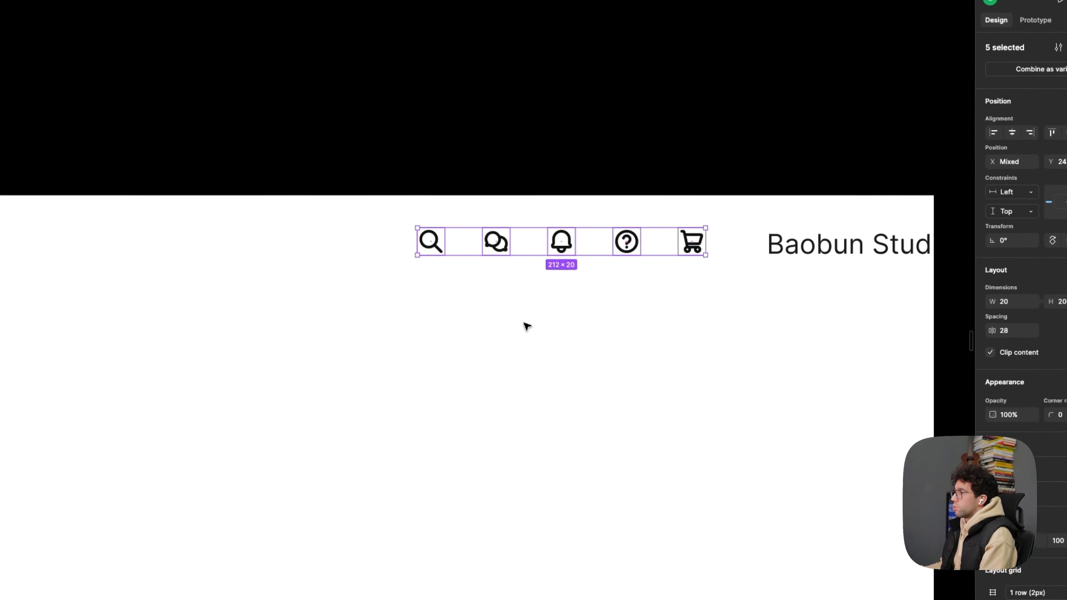
pyautogui.click(633, 267)
pyautogui.scroll(3, 631, 223)
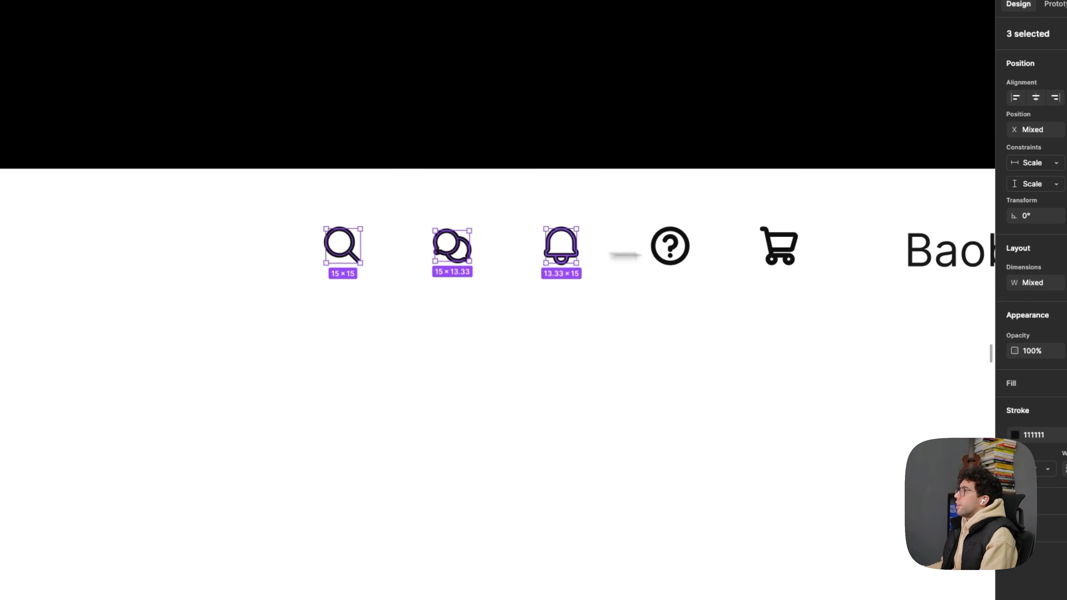
pyautogui.keyDown('shift'); pyautogui.click(771, 251); pyautogui.keyUp('shift')
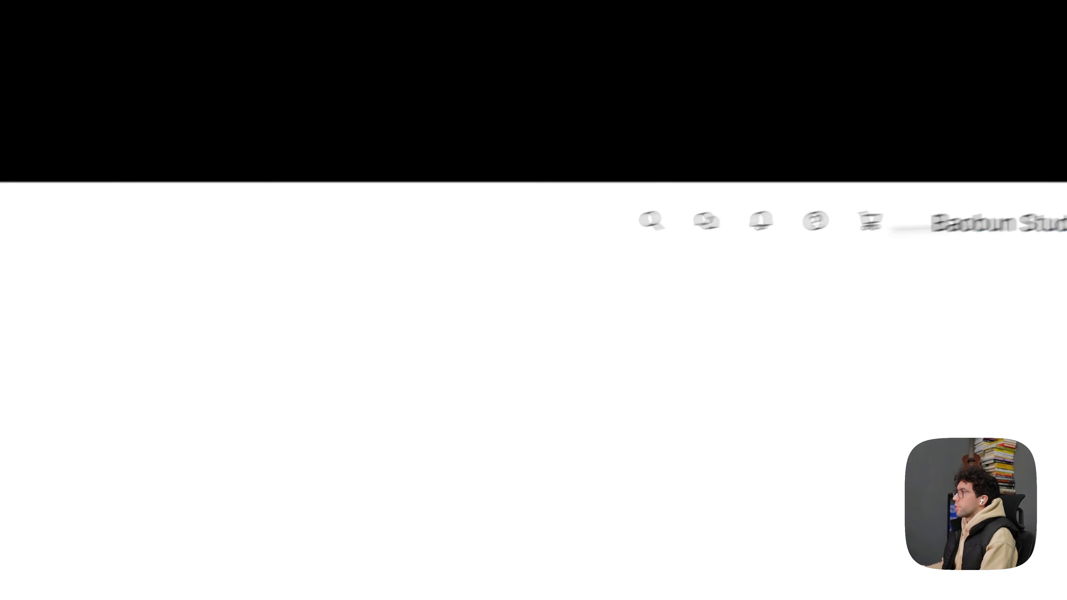
# - Place a copy of the sidebar's Settings row with its chevron in the main frame, just below the header icons
pyautogui.scroll(3, 908, 230)
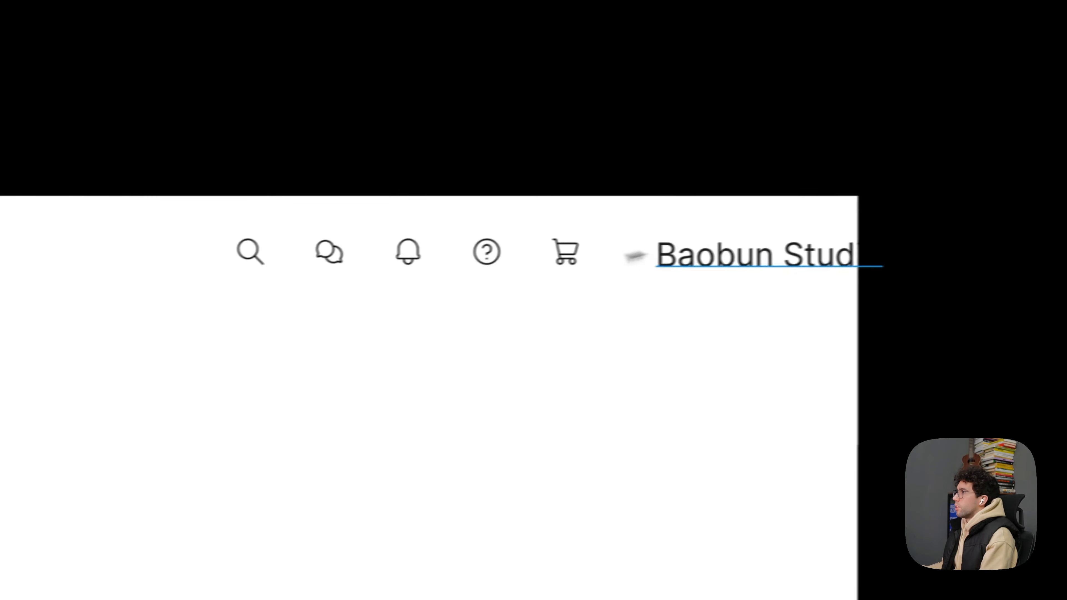
pyautogui.click(871, 220)
pyautogui.press('alt')
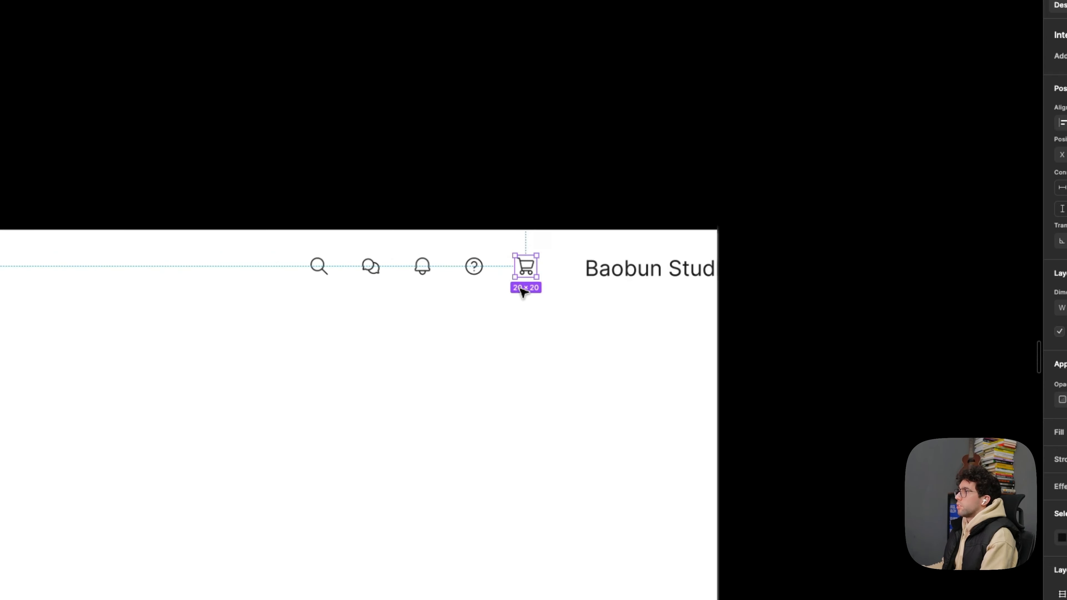
pyautogui.click(307, 384)
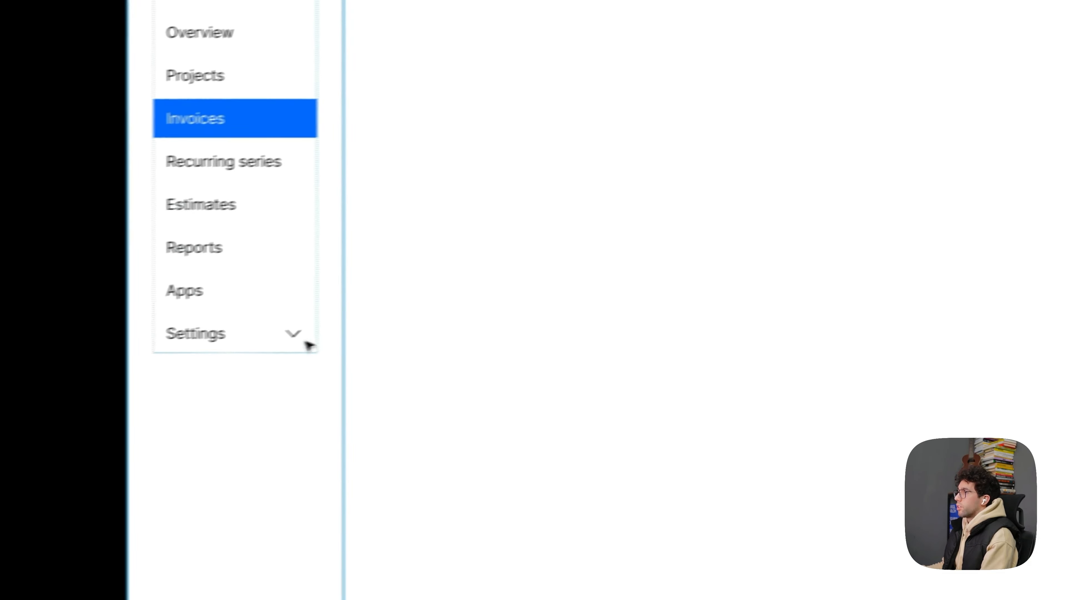
pyautogui.doubleClick(344, 331)
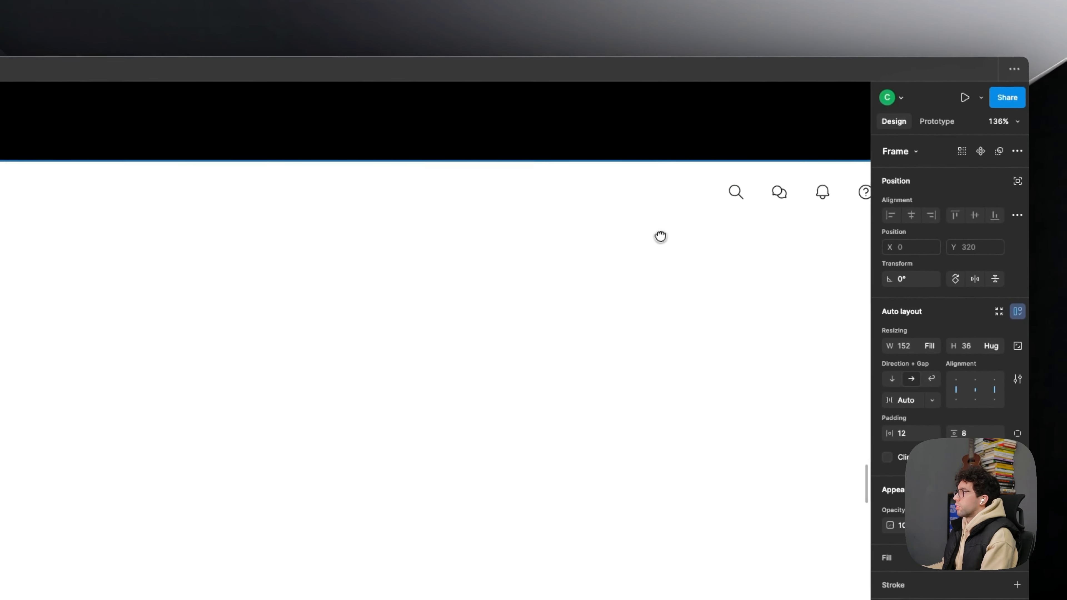
pyautogui.scroll(-3, 661, 236)
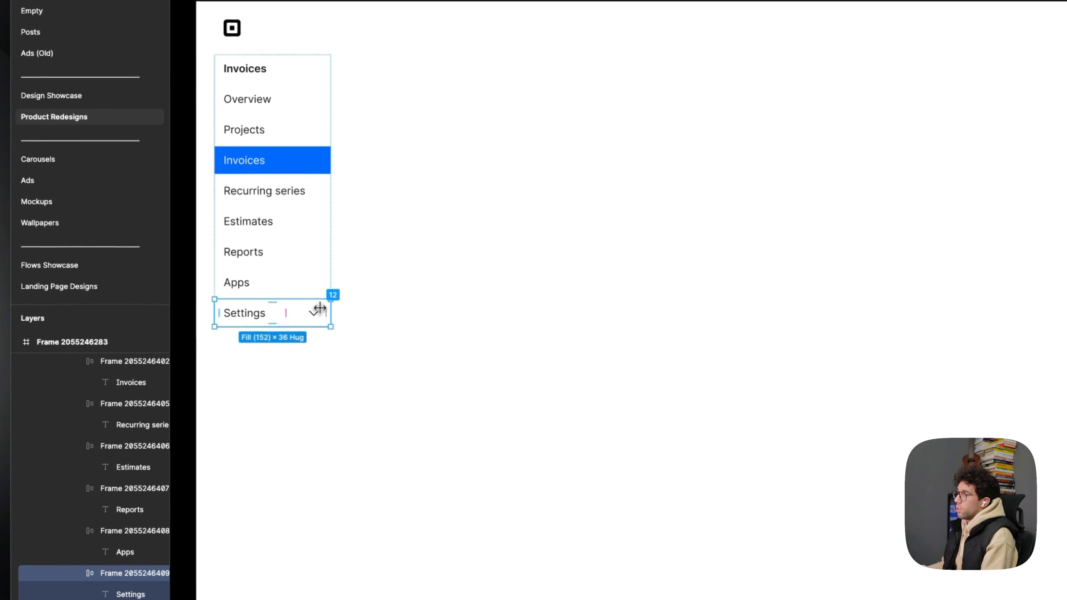
pyautogui.moveTo(335, 306); pyautogui.dragTo(661, 260)
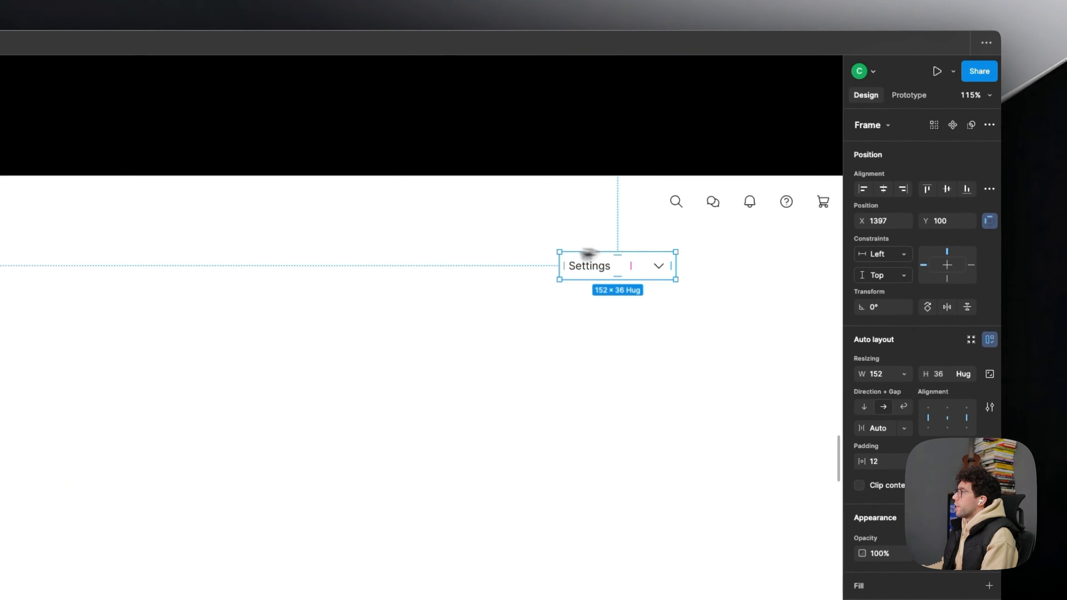
# - Place a copy of the header's search icon in the copied Settings row and delete the row's label and chevron
pyautogui.moveTo(570, 228); pyautogui.dragTo(474, 290)
pyautogui.scroll(5, 724, 262)
pyautogui.moveTo(674, 315); pyautogui.dragTo(638, 328)
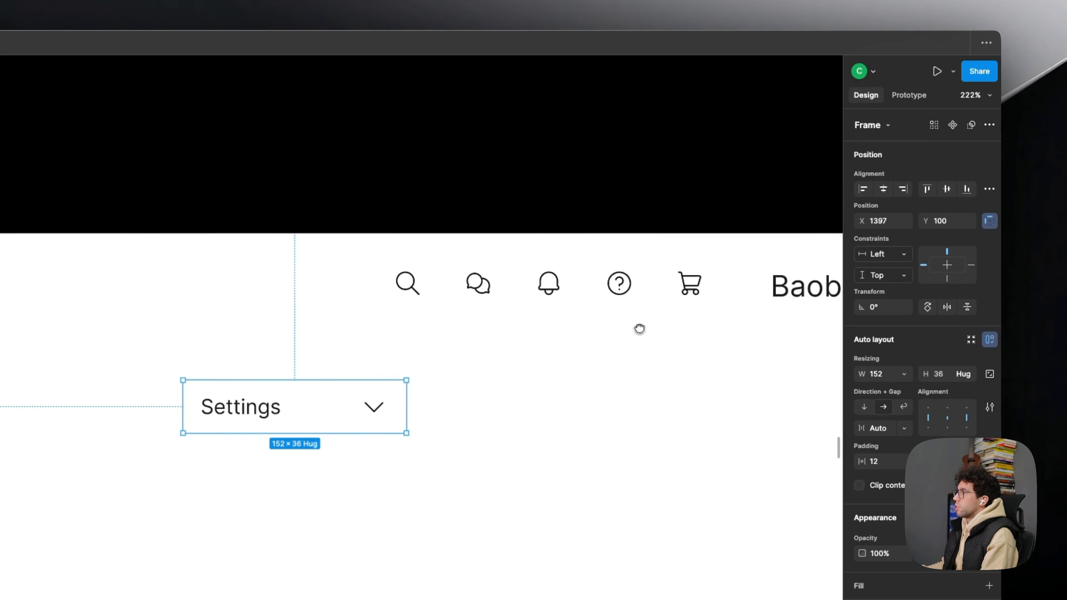
pyautogui.click(525, 252)
pyautogui.click(460, 373)
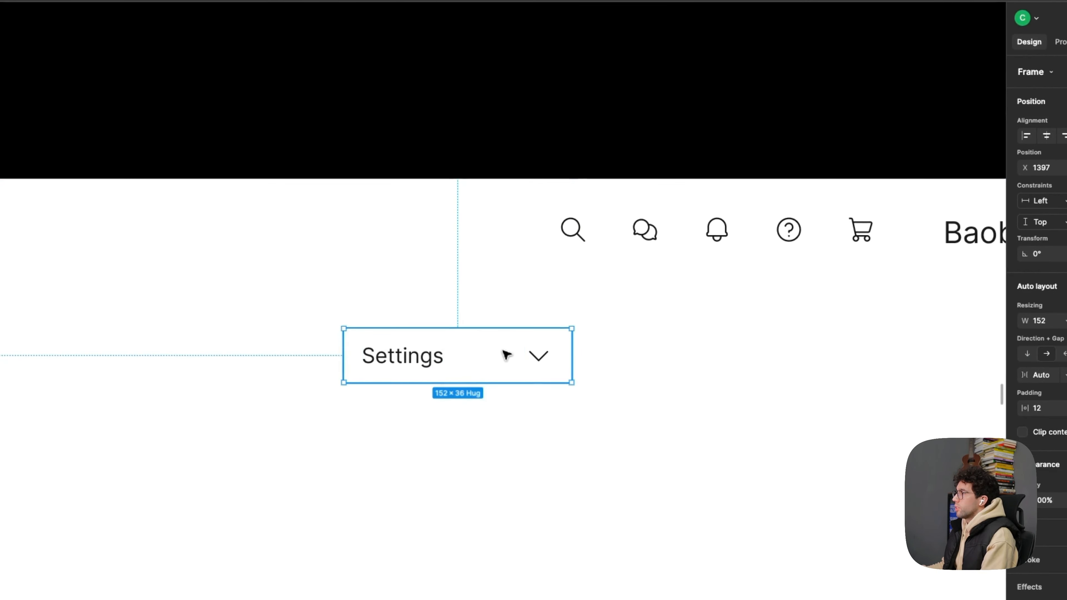
pyautogui.hotkey('ctrl', 'v')
pyautogui.scroll(3, 536, 332)
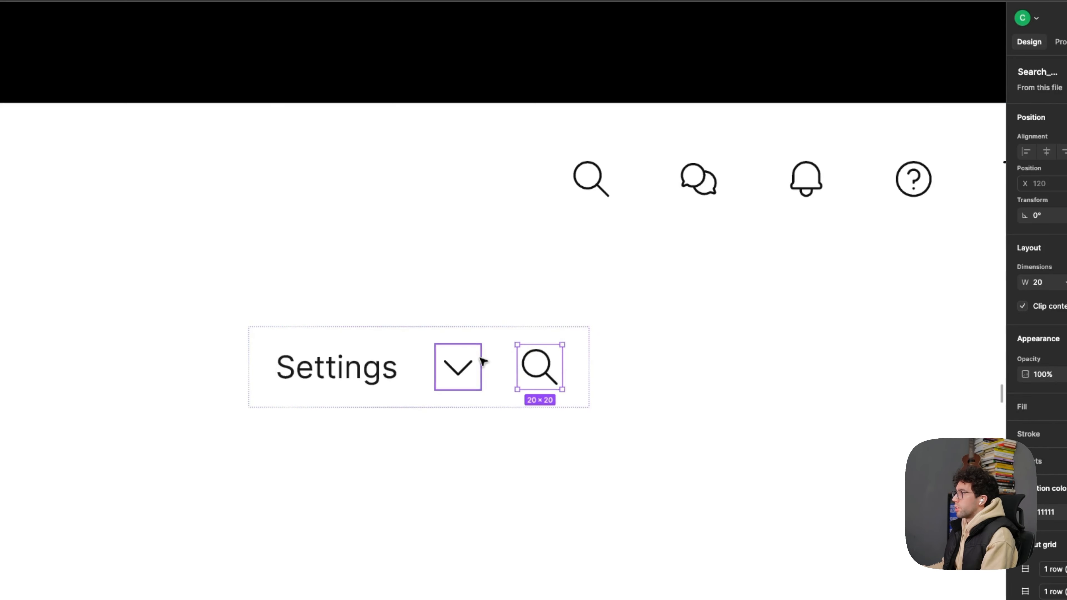
pyautogui.press('Delete')
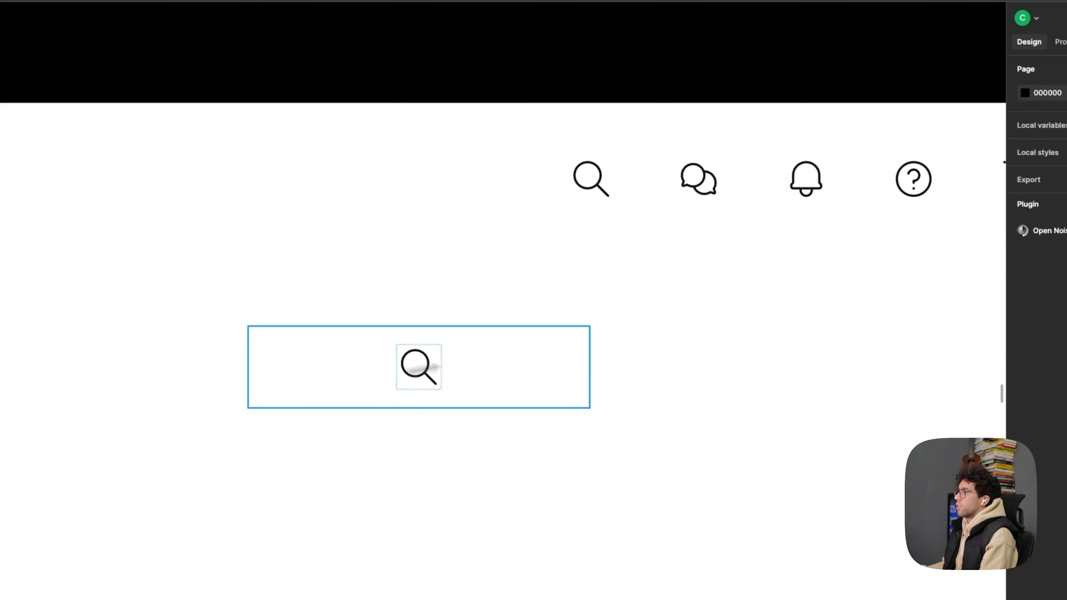
# - Set the search icon frame's width to 36 to make it a square button
pyautogui.click(391, 374)
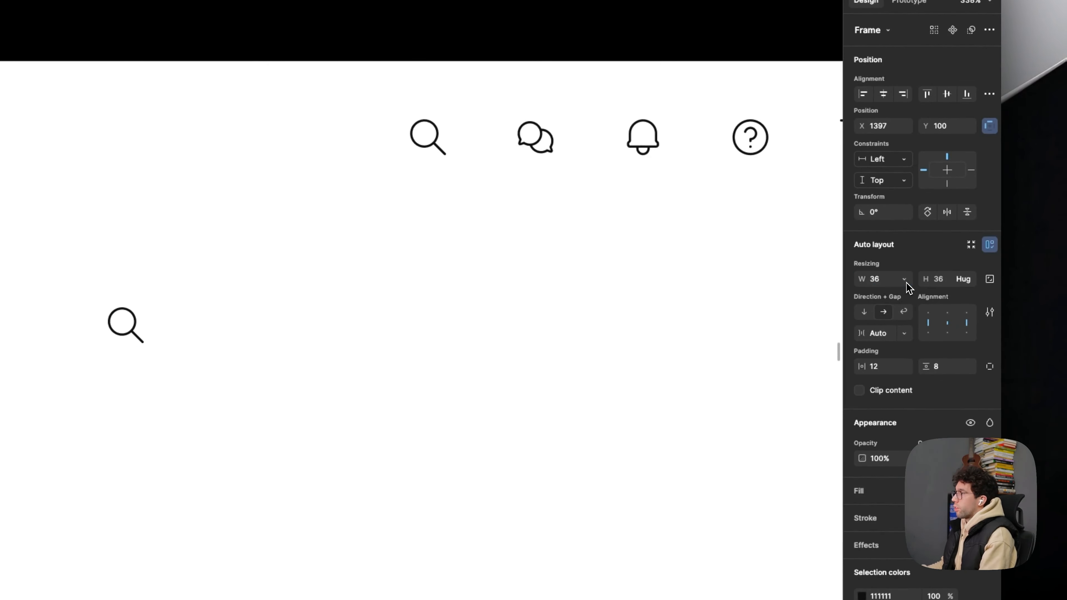
pyautogui.scroll(-1, 86, 350)
pyautogui.scroll(1, 60, 354)
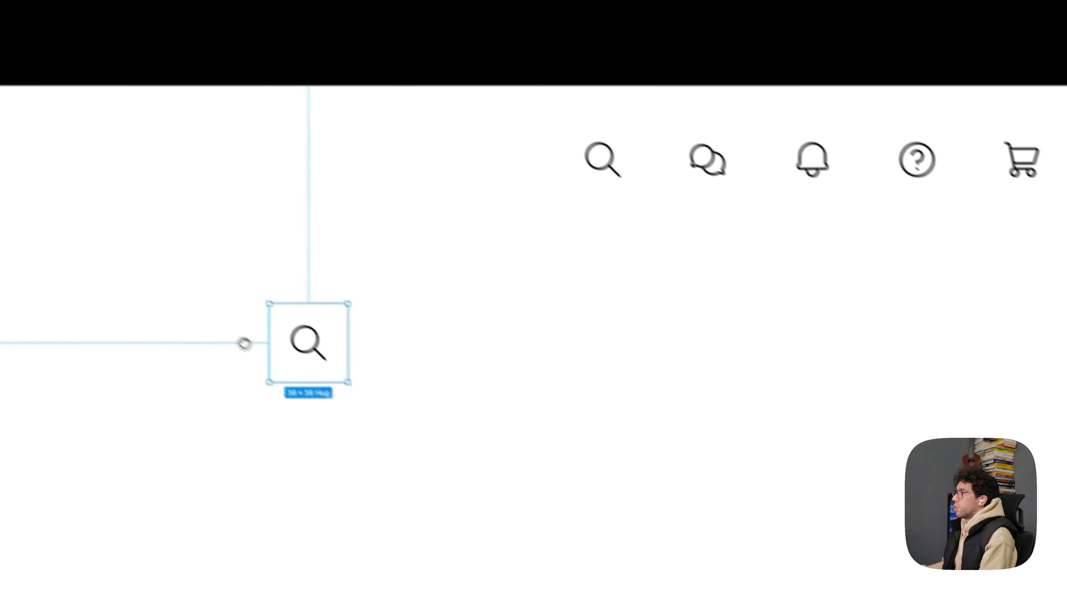
# - Duplicate the square search button and fill the copies with the chat, bell, help and cart icons, replacing the original icon row
pyautogui.moveTo(305, 355); pyautogui.dragTo(535, 297)
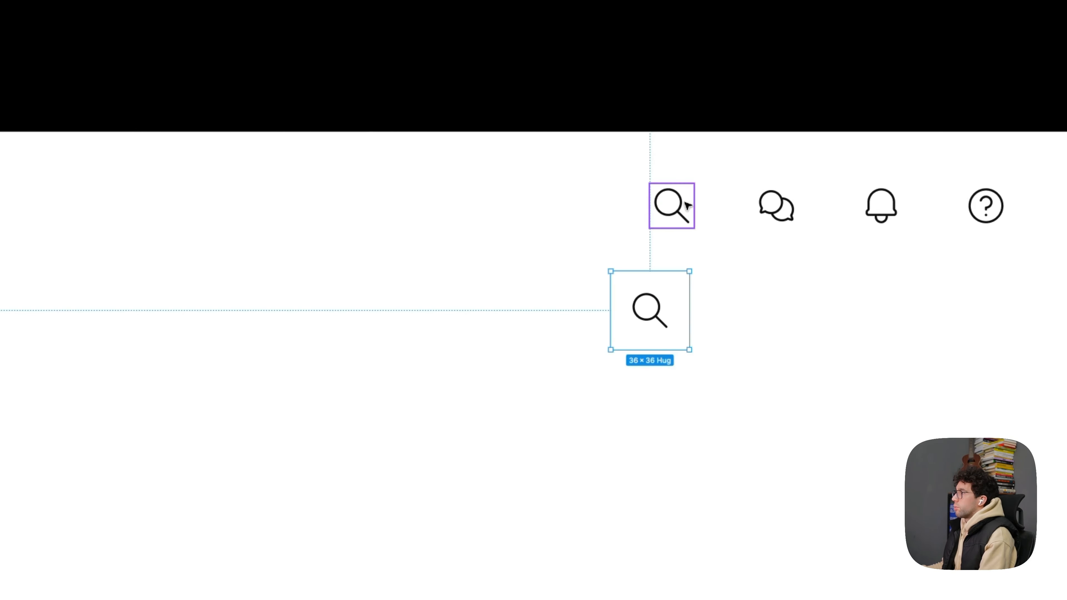
pyautogui.moveTo(659, 322); pyautogui.dragTo(848, 322)
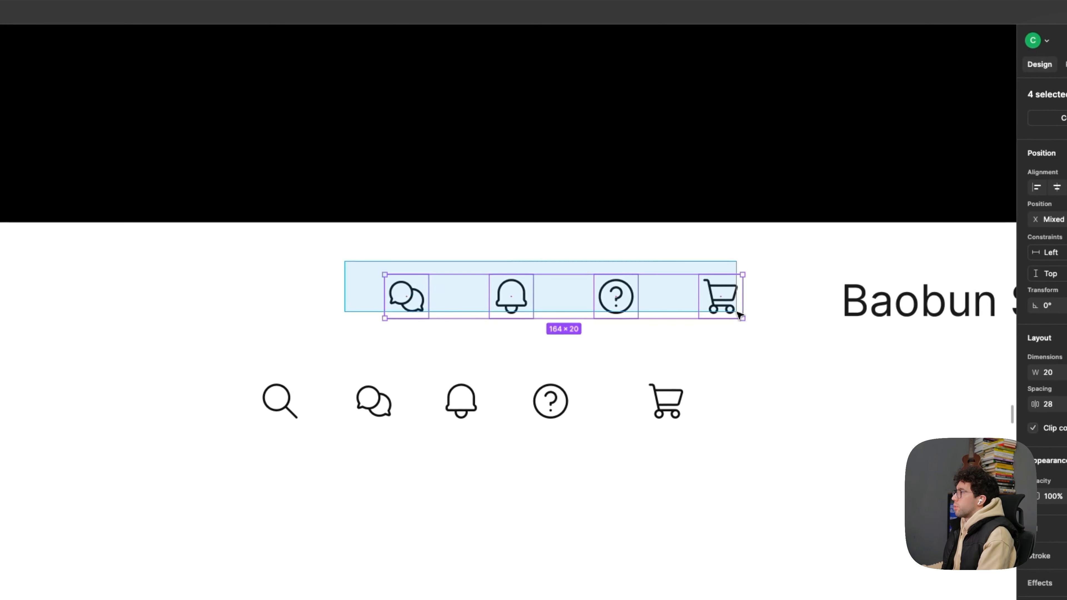
pyautogui.moveTo(739, 313); pyautogui.dragTo(755, 332)
pyautogui.press('Delete')
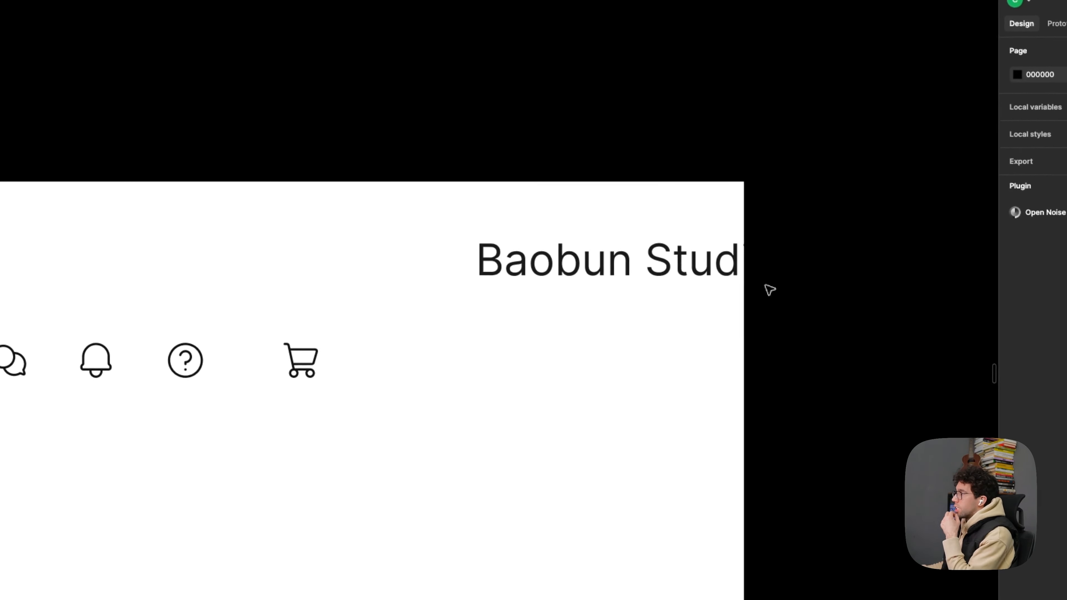
# - Move the Baobun Studio text inside the frame, beside the cart icon
pyautogui.click(579, 258)
pyautogui.moveTo(579, 258); pyautogui.dragTo(520, 353)
# - Copy the sidebar's bold Invoices heading row into the header area, just below the cart icon
pyautogui.scroll(-3, 557, 325)
pyautogui.moveTo(497, 306); pyautogui.dragTo(643, 324)
pyautogui.scroll(-4, 643, 324)
pyautogui.moveTo(358, 346); pyautogui.dragTo(553, 345)
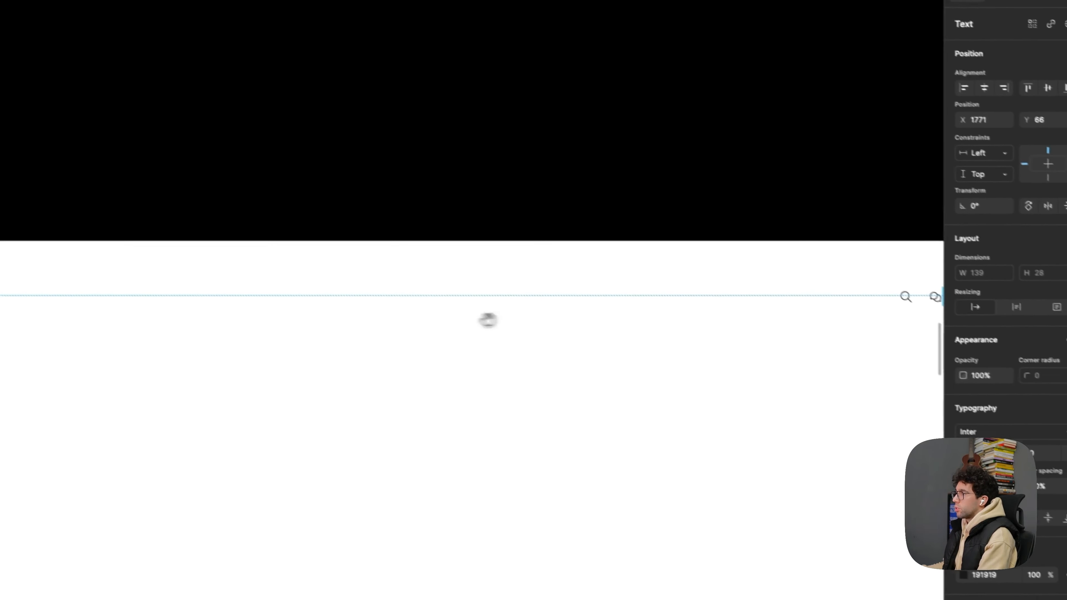
pyautogui.doubleClick(350, 305)
pyautogui.doubleClick(352, 306)
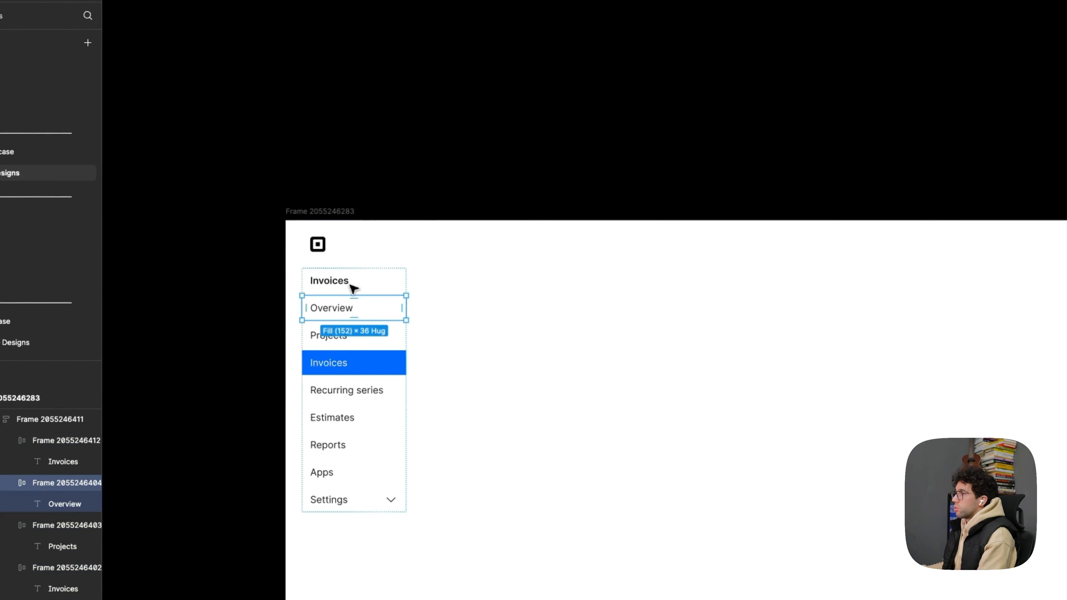
pyautogui.click(350, 286)
pyautogui.moveTo(480, 278); pyautogui.dragTo(388, 323)
pyautogui.scroll(-2, 387, 323)
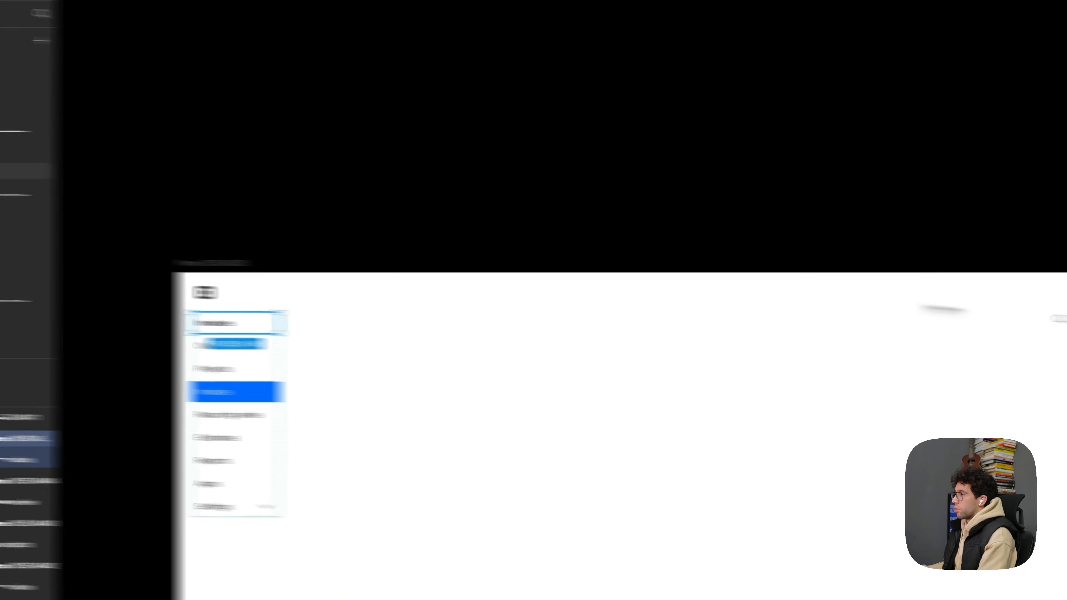
pyautogui.moveTo(943, 309); pyautogui.dragTo(662, 355)
pyautogui.scroll(5, 661, 354)
# - Change the copied row's label to "Baobun Studio" and delete the larger original Baobun Studio text
pyautogui.doubleClick(528, 363)
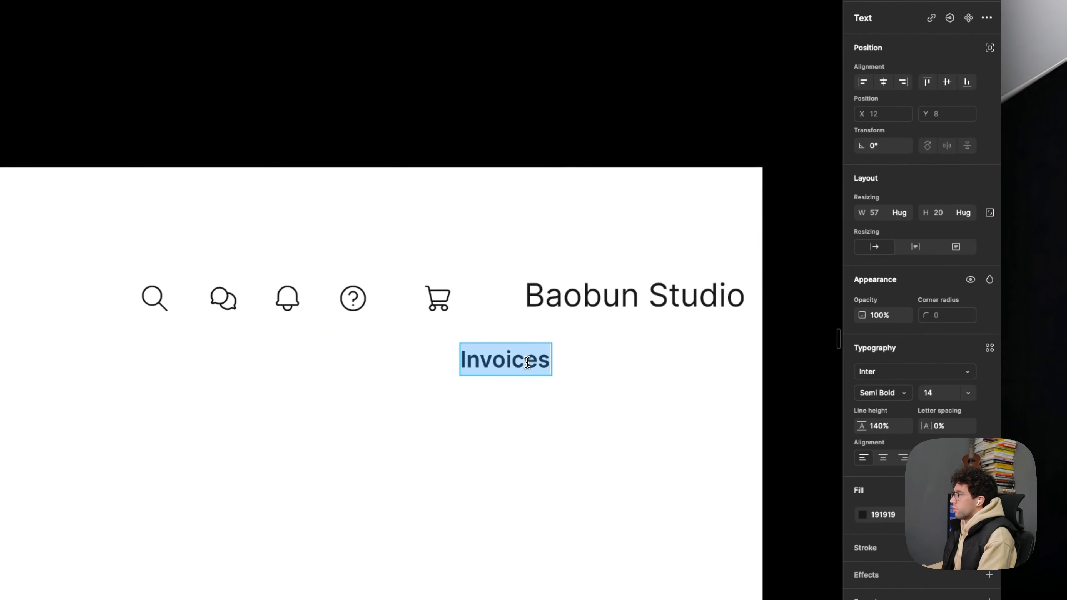
pyautogui.write('Baobun S')
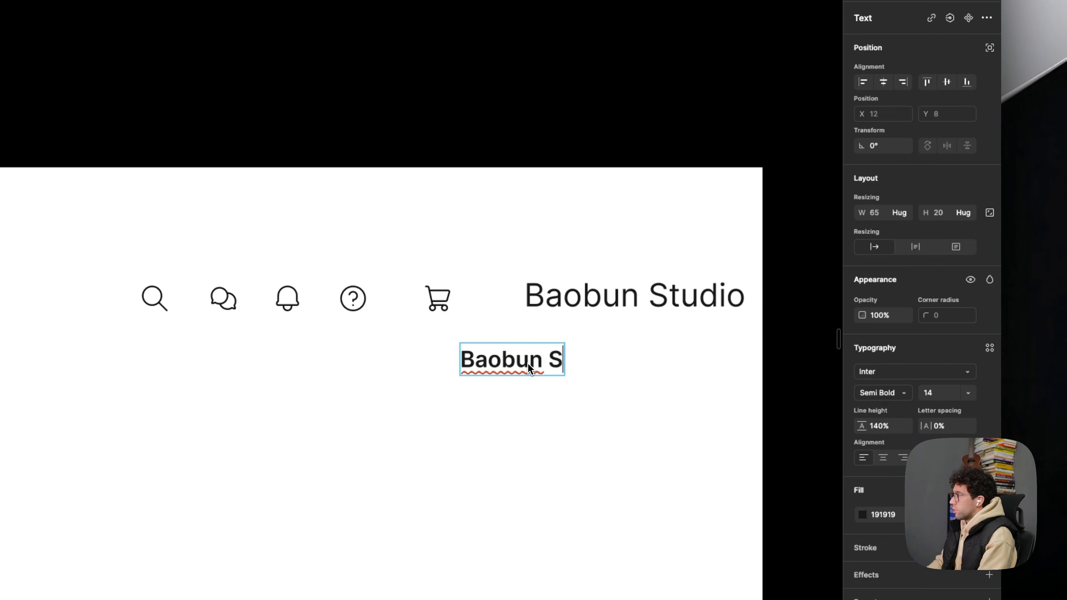
pyautogui.write('tudio')
pyautogui.press('Escape')
pyautogui.click(607, 310)
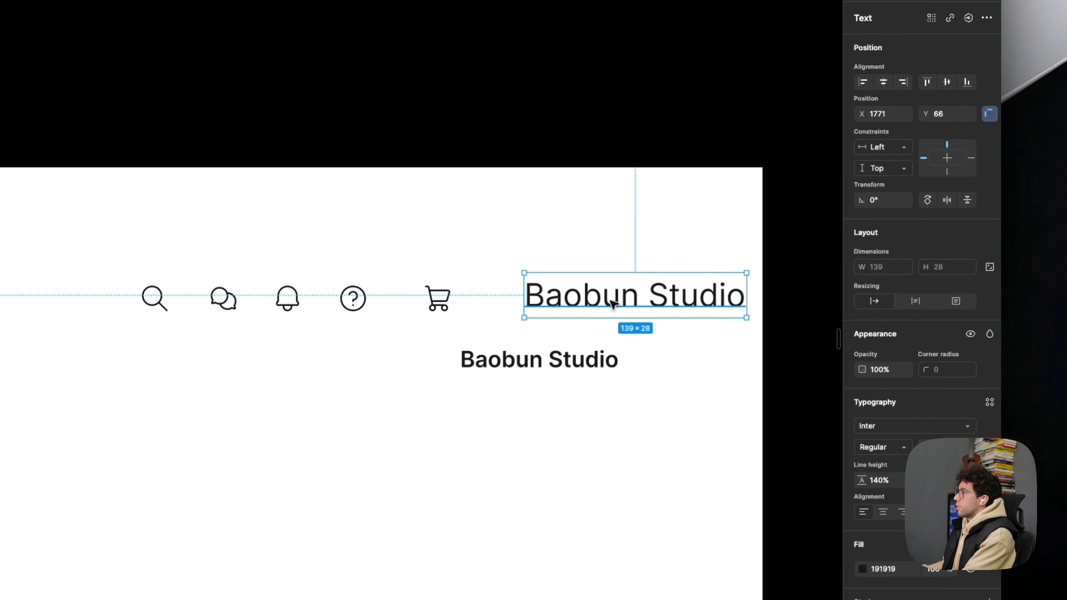
pyautogui.press('Delete')
# - Make the Baobun Studio row's width hug its contents and move it above the cart icon, near the frame's upper-right corner
pyautogui.click(543, 361)
pyautogui.click(902, 281)
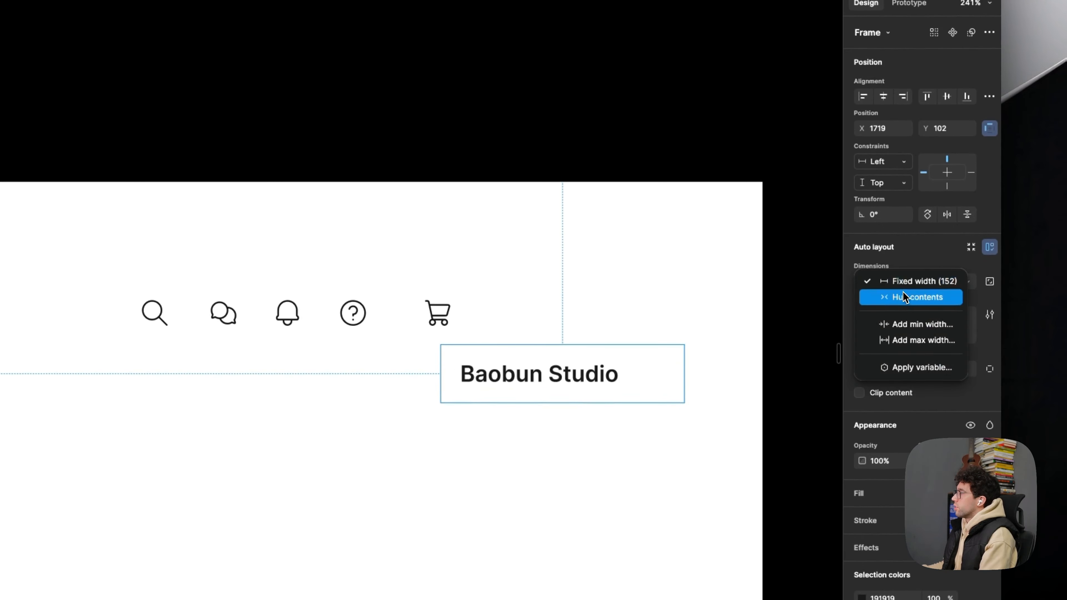
pyautogui.click(904, 299)
pyautogui.moveTo(579, 375); pyautogui.dragTo(610, 267)
pyautogui.doubleClick(610, 265)
pyautogui.press('alt')
pyautogui.click(774, 231)
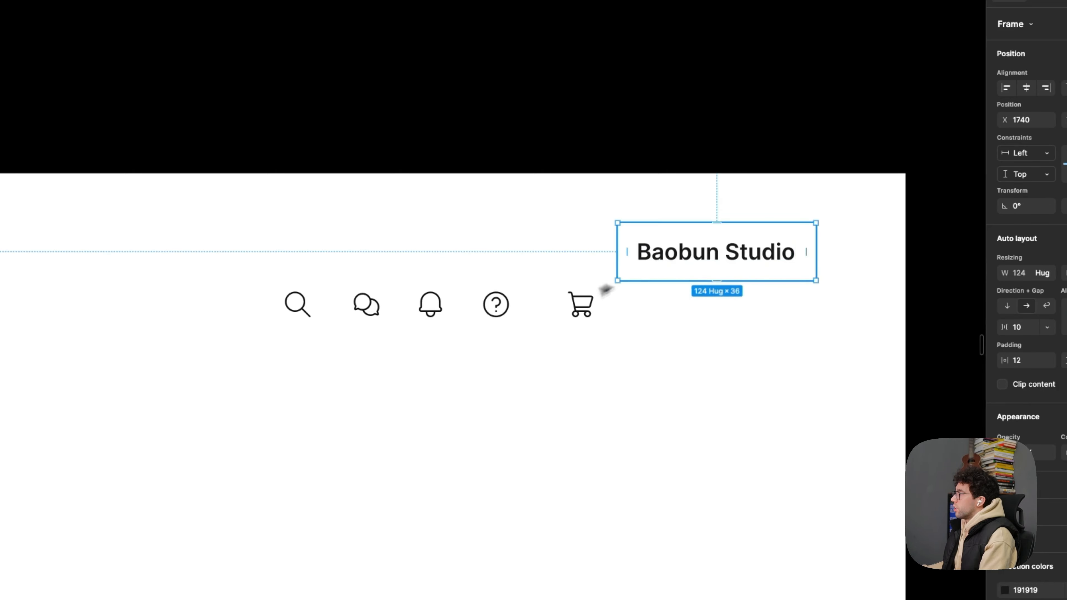
# - Combine the five icon buttons and the Baobun Studio row into one horizontal auto layout with a gap of 8
pyautogui.click(298, 304)
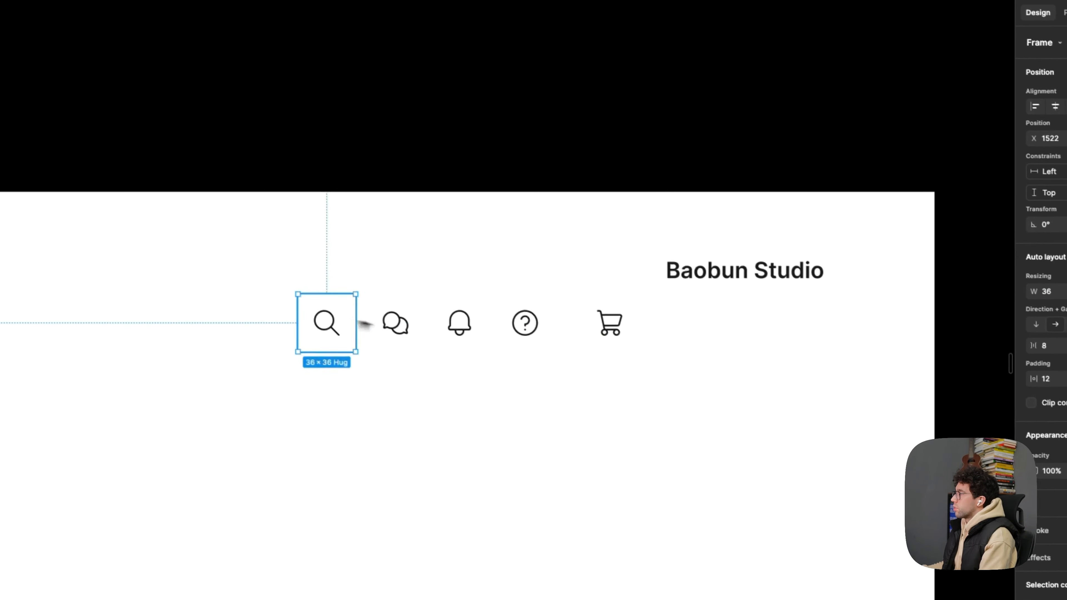
pyautogui.keyDown('shift'); pyautogui.click(366, 305); pyautogui.keyUp('shift')
pyautogui.keyDown('shift'); pyautogui.click(430, 304); pyautogui.keyUp('shift')
pyautogui.keyDown('shift'); pyautogui.click(496, 304); pyautogui.keyUp('shift')
pyautogui.hotkey('shift', 'a')
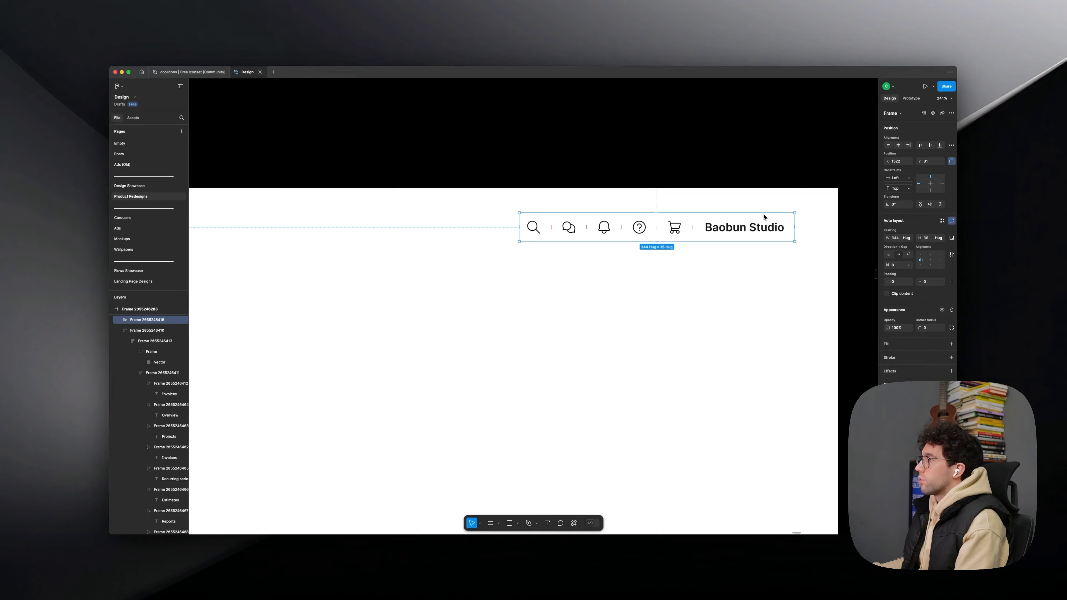
# - Check the sidebar's row spacing and set the header row's gap to 4
pyautogui.scroll(-5, 724, 217)
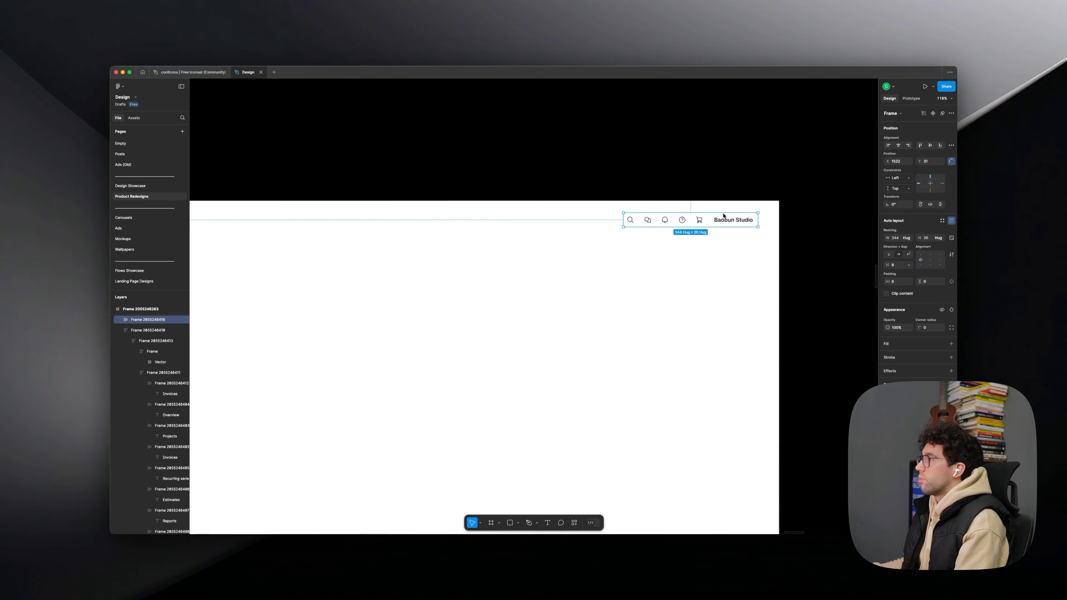
pyautogui.scroll(5, 703, 219)
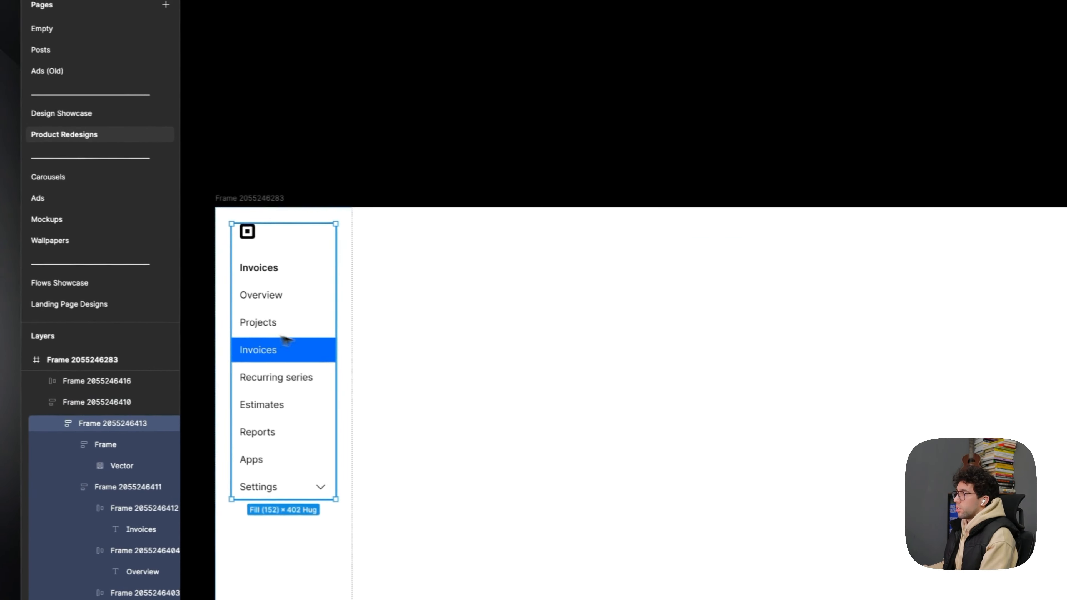
pyautogui.doubleClick(281, 344)
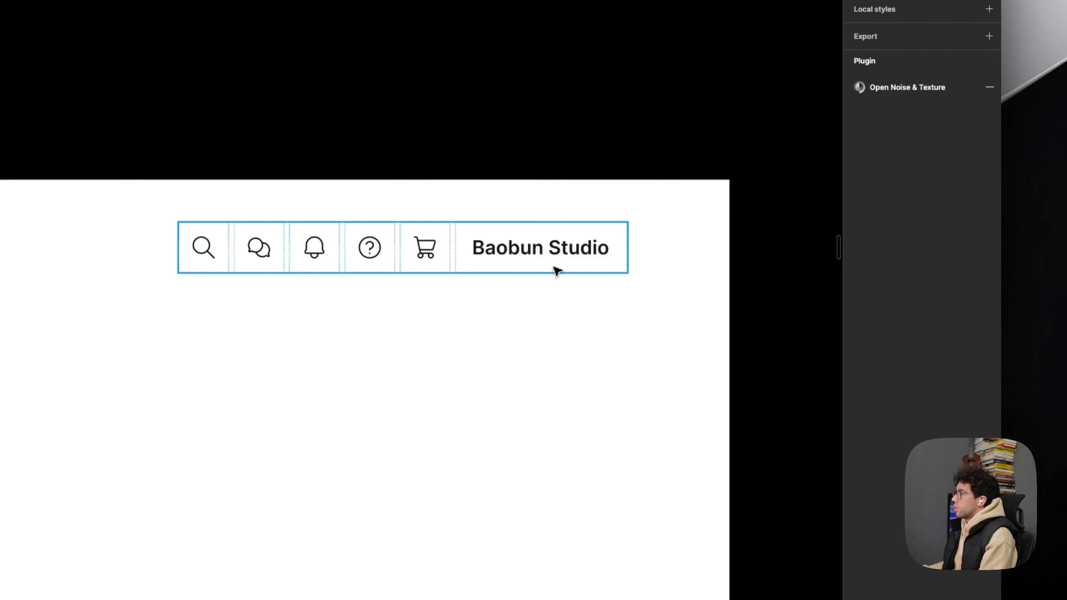
# - Add a light grey fill to the Baobun Studio row in the header
pyautogui.click(557, 271)
pyautogui.doubleClick(505, 260)
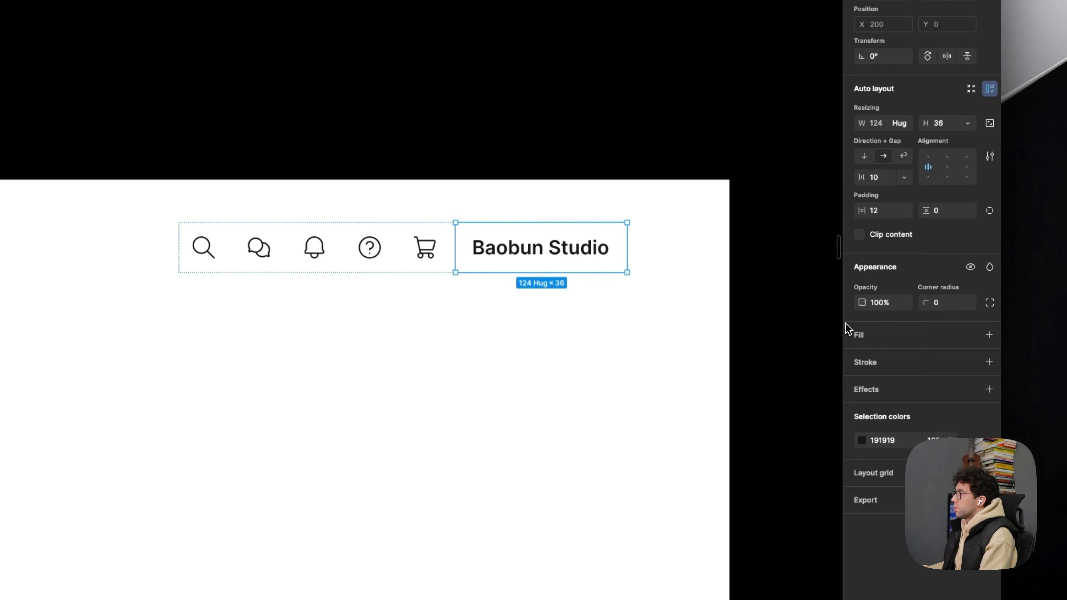
pyautogui.click(893, 341)
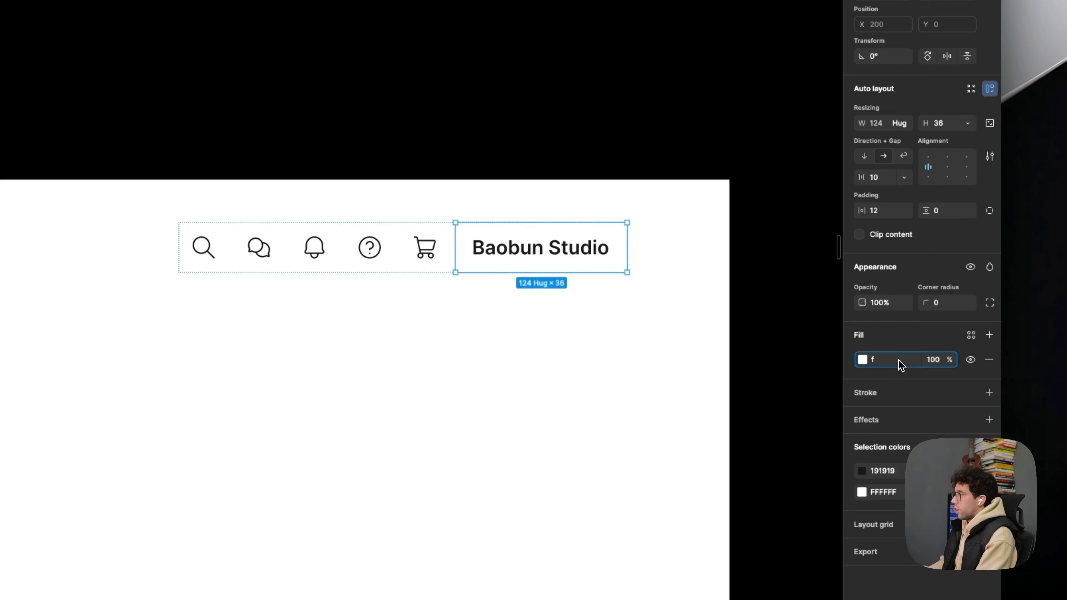
pyautogui.click(679, 369)
# - Examine how the filled Baobun Studio button looks beside the header icons
pyautogui.scroll(-5, 678, 369)
pyautogui.scroll(-3, 647, 311)
pyautogui.moveTo(543, 397); pyautogui.dragTo(631, 297)
pyautogui.scroll(1, 679, 262)
pyautogui.scroll(4, 698, 255)
pyautogui.moveTo(718, 248); pyautogui.dragTo(622, 286)
pyautogui.click(605, 203)
pyautogui.moveTo(537, 261); pyautogui.dragTo(433, 268)
pyautogui.click(454, 266)
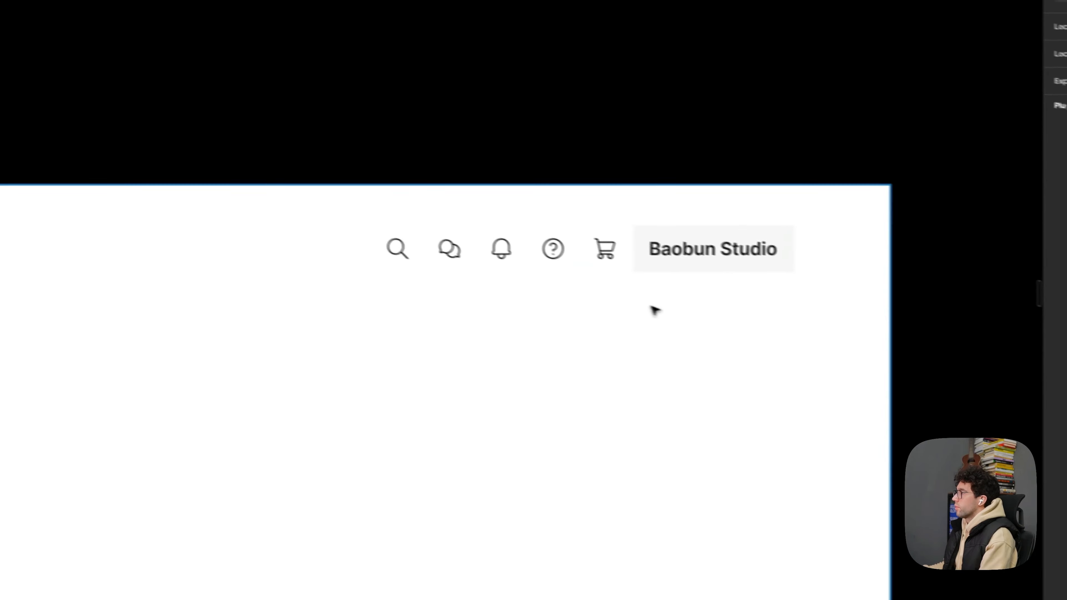
pyautogui.scroll(4, 451, 265)
pyautogui.click(452, 186)
pyautogui.click(458, 318)
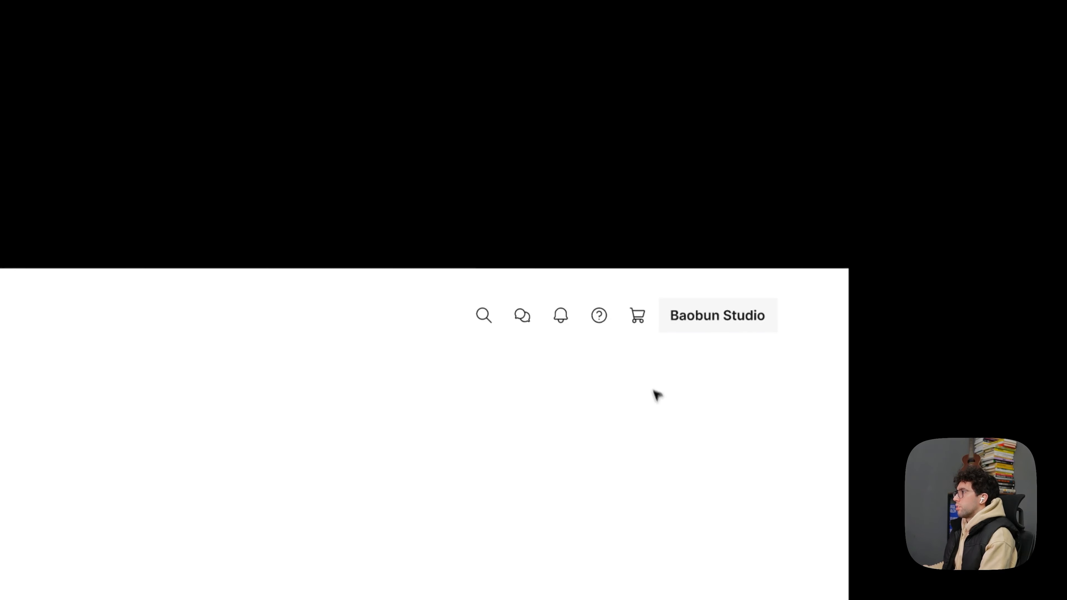
# - Wrap the five icon buttons in their own nested auto layout, leaving the Baobun Studio button outside it
pyautogui.click(634, 242)
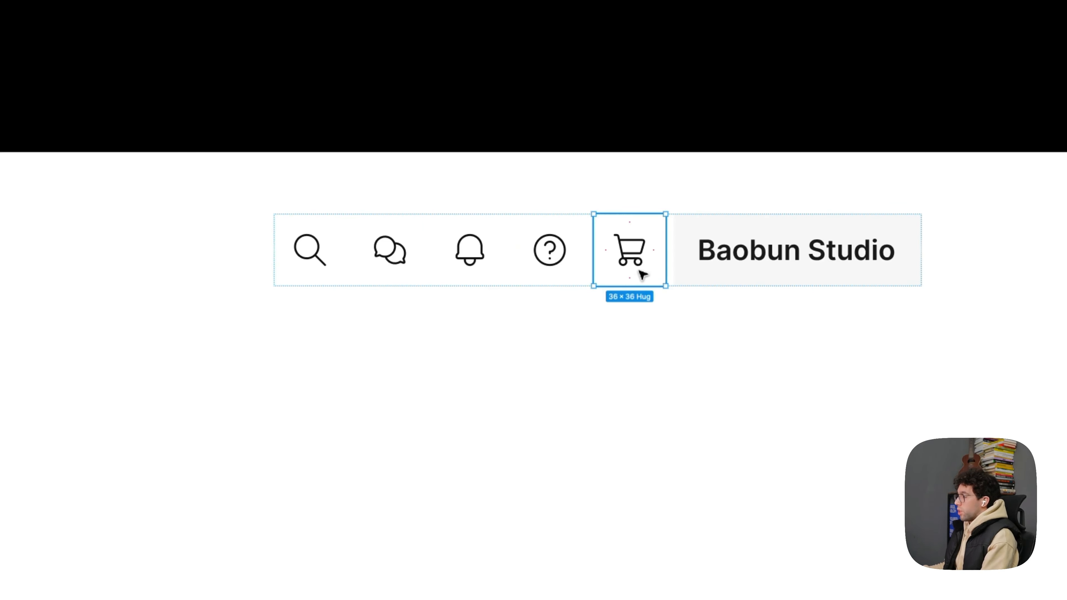
pyautogui.press('super+a')
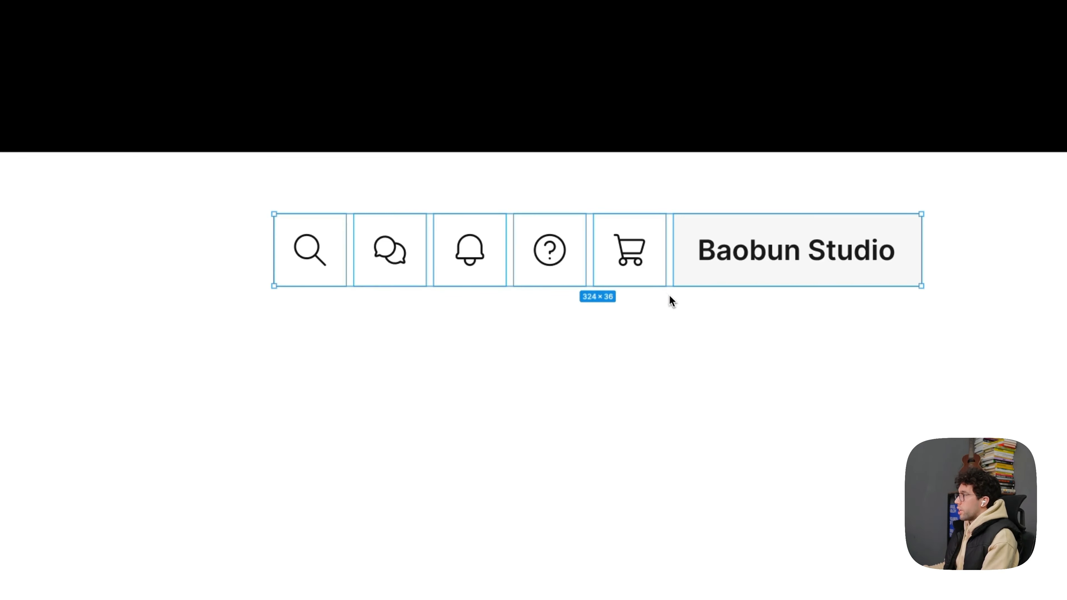
pyautogui.keyDown('shift'); pyautogui.click(803, 261); pyautogui.keyUp('shift')
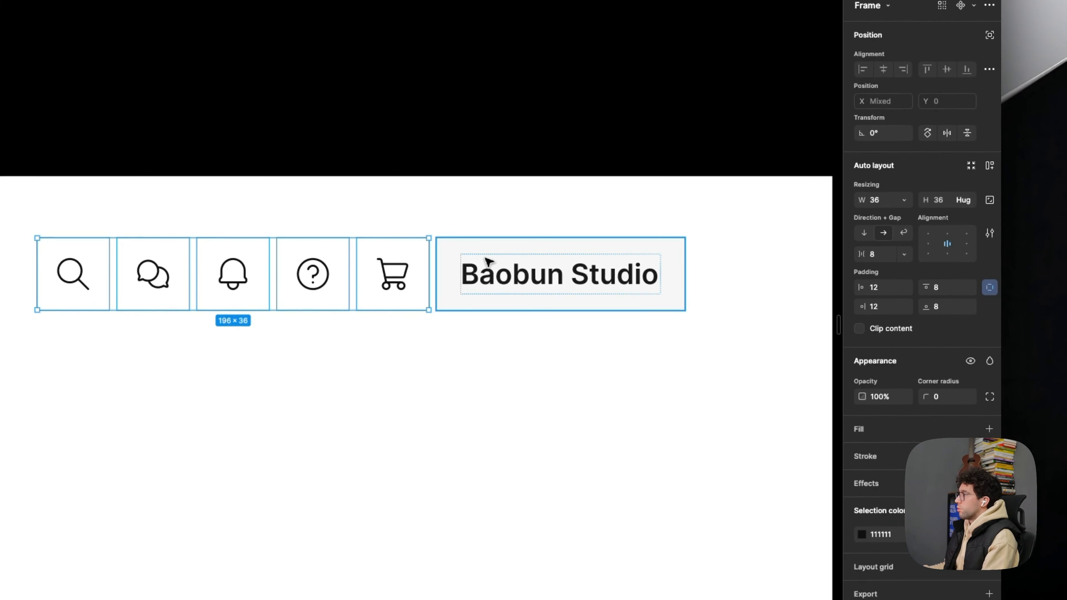
pyautogui.hotkey('shift', 'a')
pyautogui.keyDown('shift'); pyautogui.click(562, 266); pyautogui.keyUp('shift')
pyautogui.hotkey('shift', 'a')
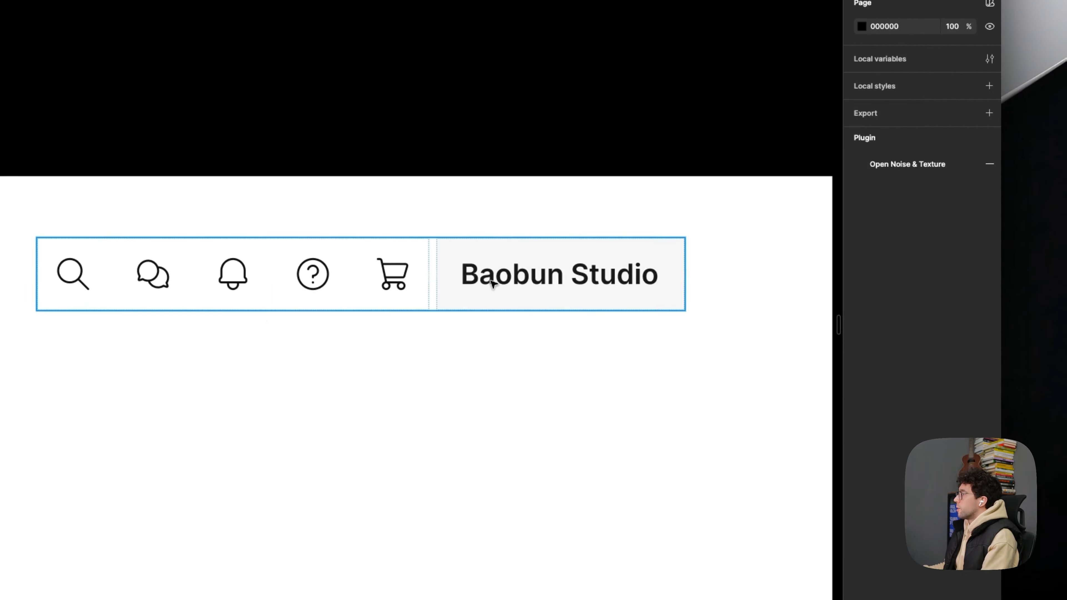
# - Check the spacing below the sidebar's logo and set the gap between the icon group and the Baobun Studio button to 24
pyautogui.click(884, 309)
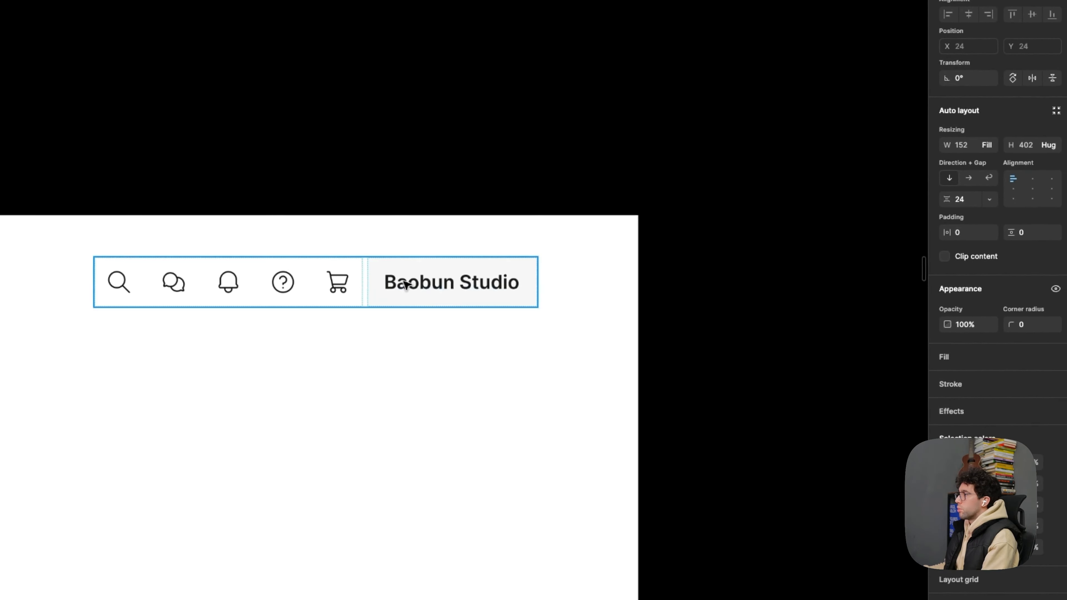
pyautogui.click(404, 283)
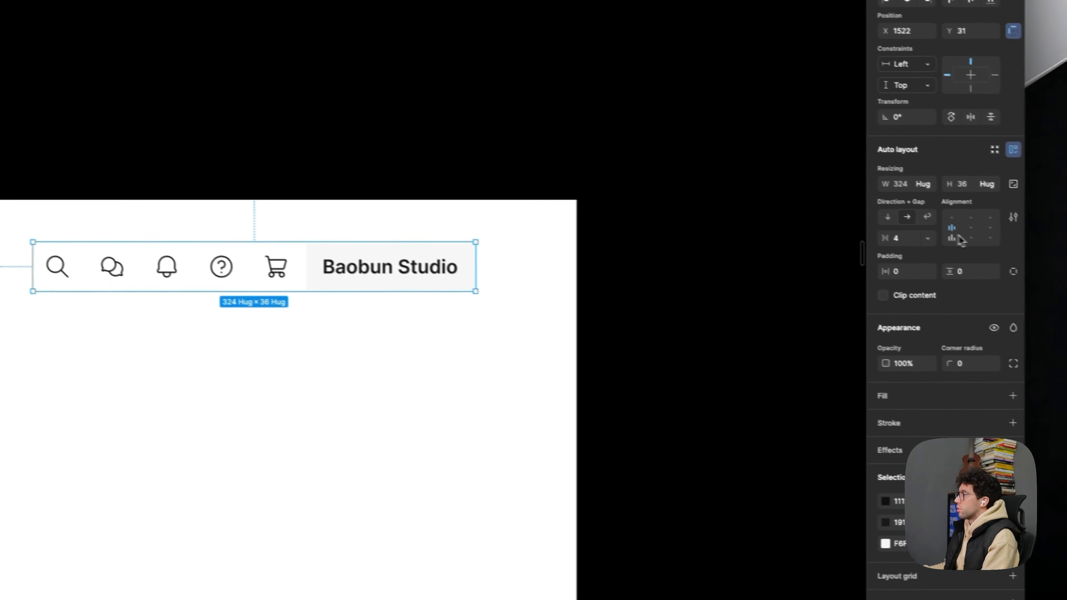
pyautogui.click(968, 254)
pyautogui.write('24')
pyautogui.press('Return')
pyautogui.click(726, 395)
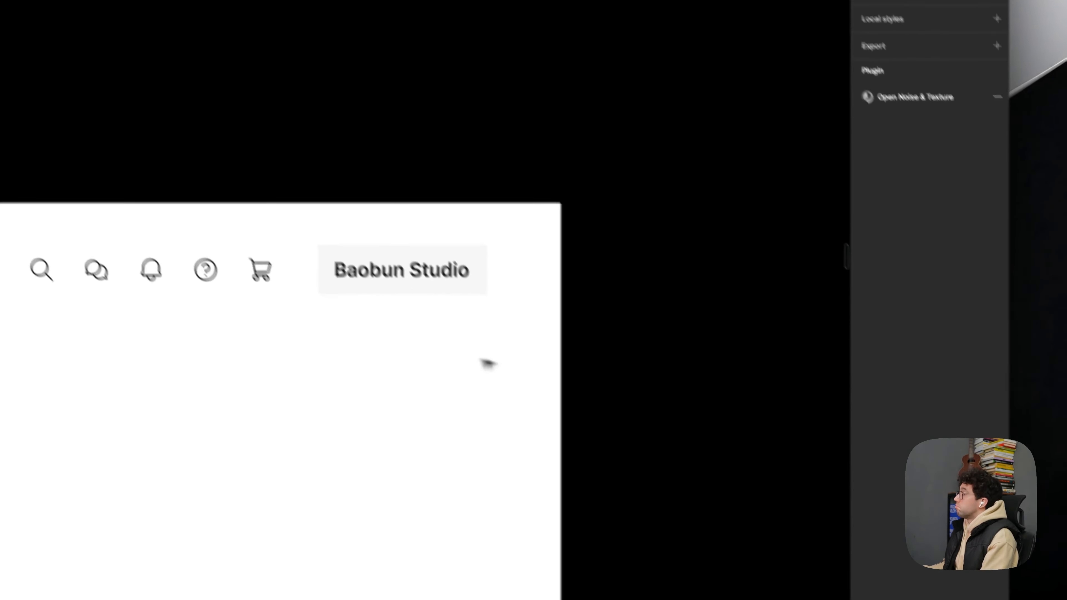
# - Move the header row of icons and the Baobun Studio button to 24 from the frame's top and right edges
pyautogui.click(407, 279)
pyautogui.press('alt')
pyautogui.hotkey('shift', 'Up')
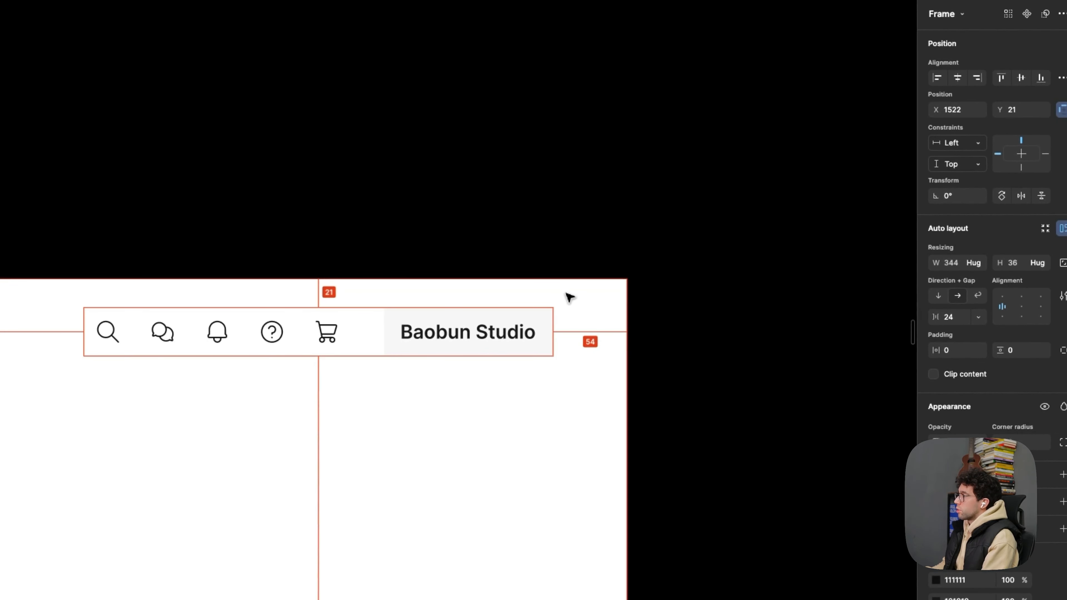
pyautogui.hotkey('shift', 'Right')
pyautogui.hotkey('shift', 'Right')
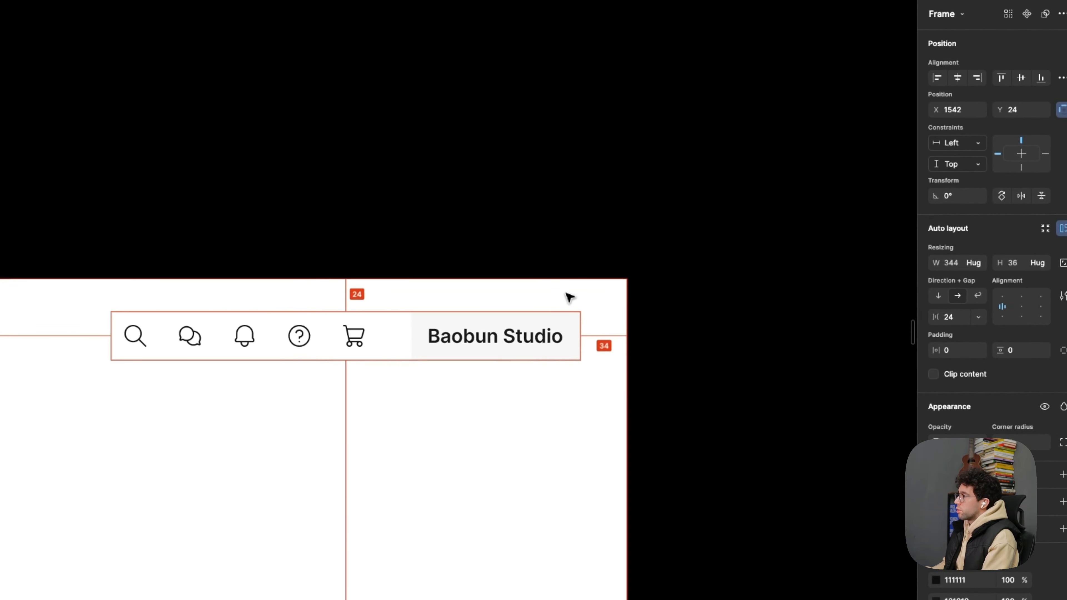
pyautogui.click(588, 257)
# - Check the neighbouring green redesign frame's size and extend the Invoices frame's bottom edge to the same height
pyautogui.scroll(-4, 588, 257)
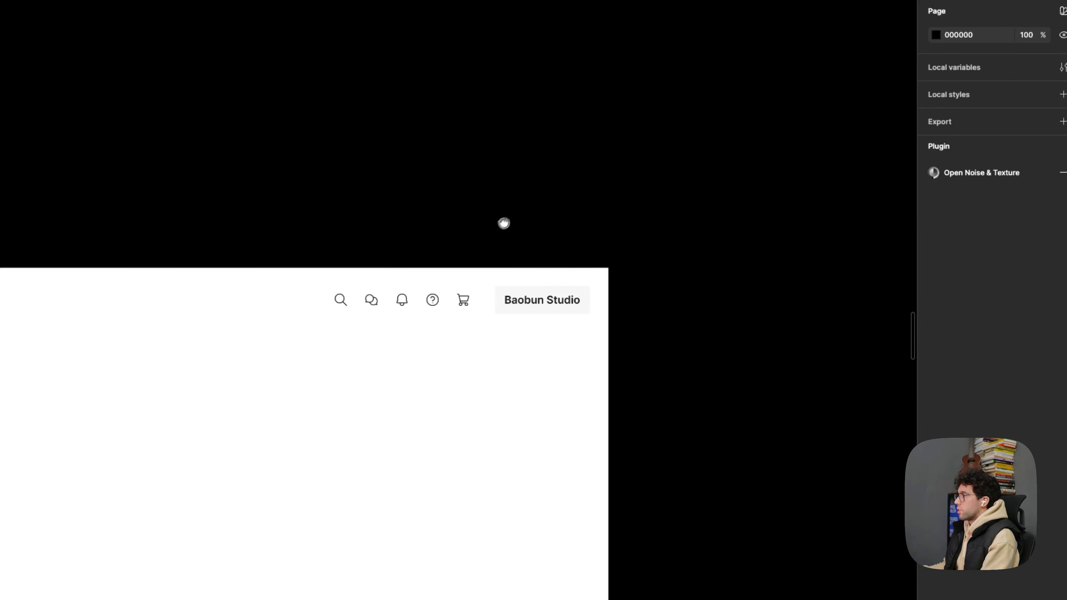
pyautogui.moveTo(504, 224); pyautogui.dragTo(658, 158)
pyautogui.scroll(-3, 659, 158)
pyautogui.scroll(2, 327, 379)
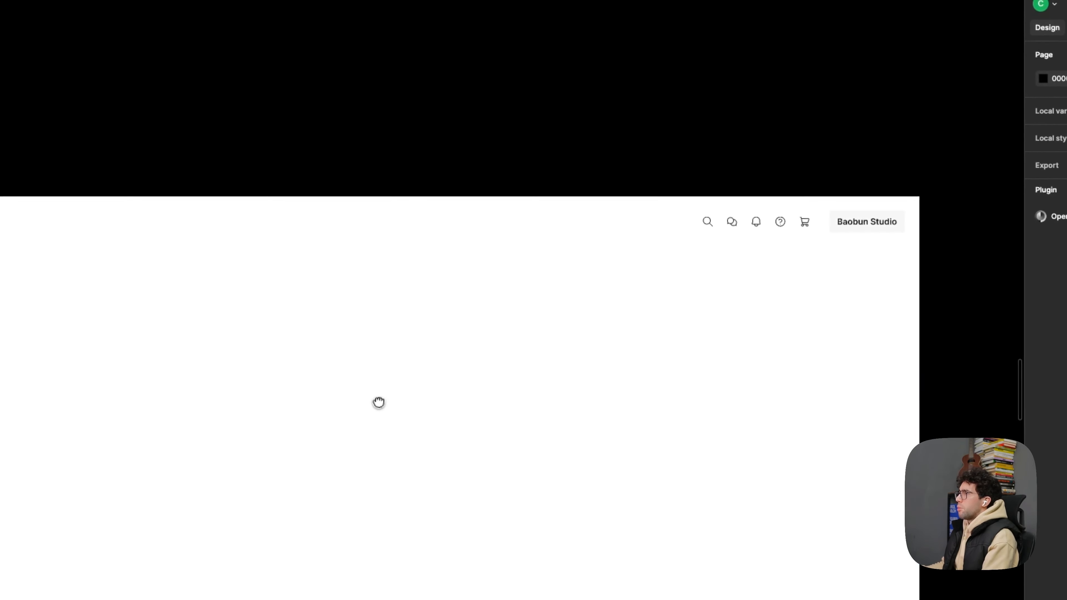
pyautogui.moveTo(326, 381); pyautogui.dragTo(335, 359)
pyautogui.moveTo(388, 382); pyautogui.dragTo(384, 371)
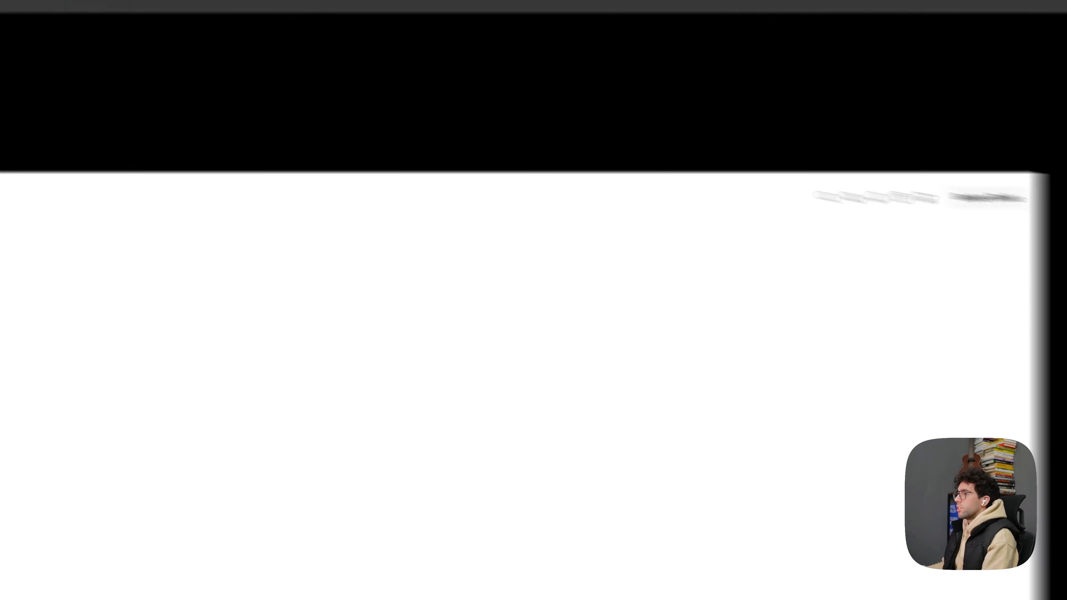
pyautogui.click(297, 232)
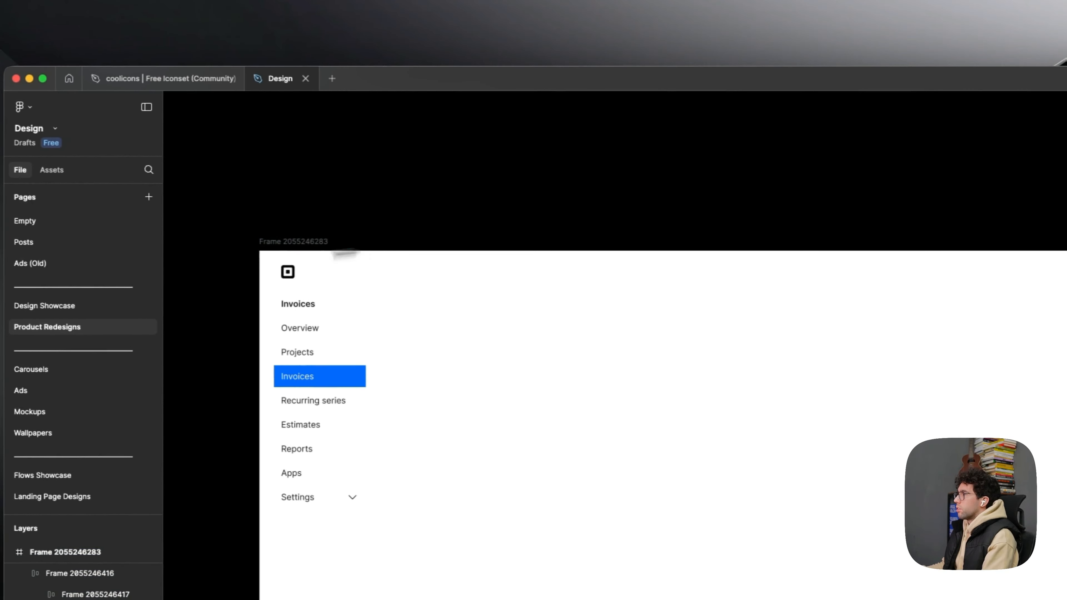
pyautogui.scroll(-5, 857, 431)
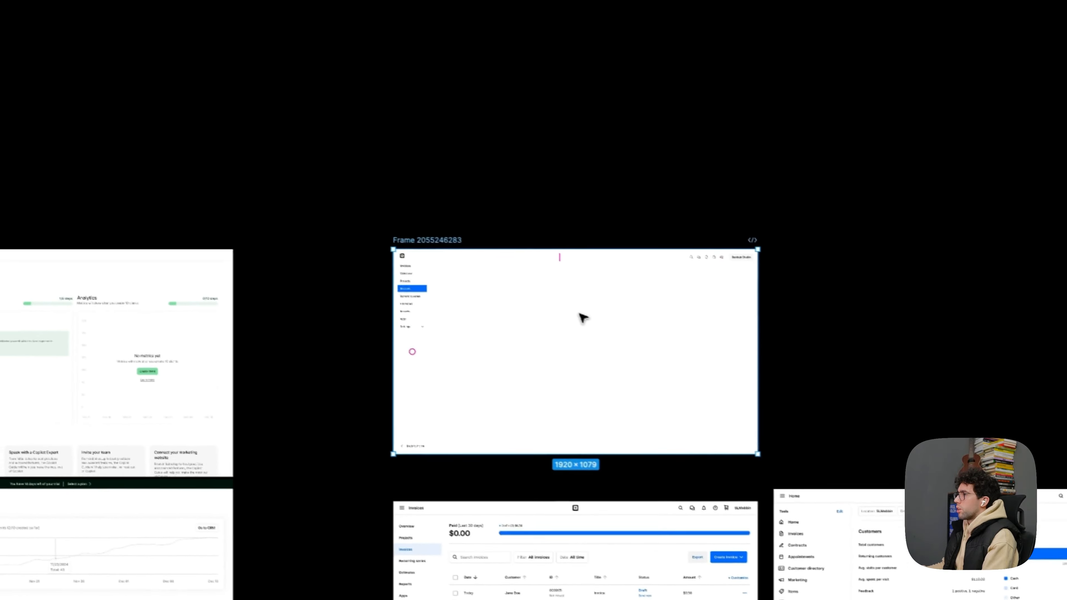
pyautogui.moveTo(388, 291); pyautogui.dragTo(722, 291)
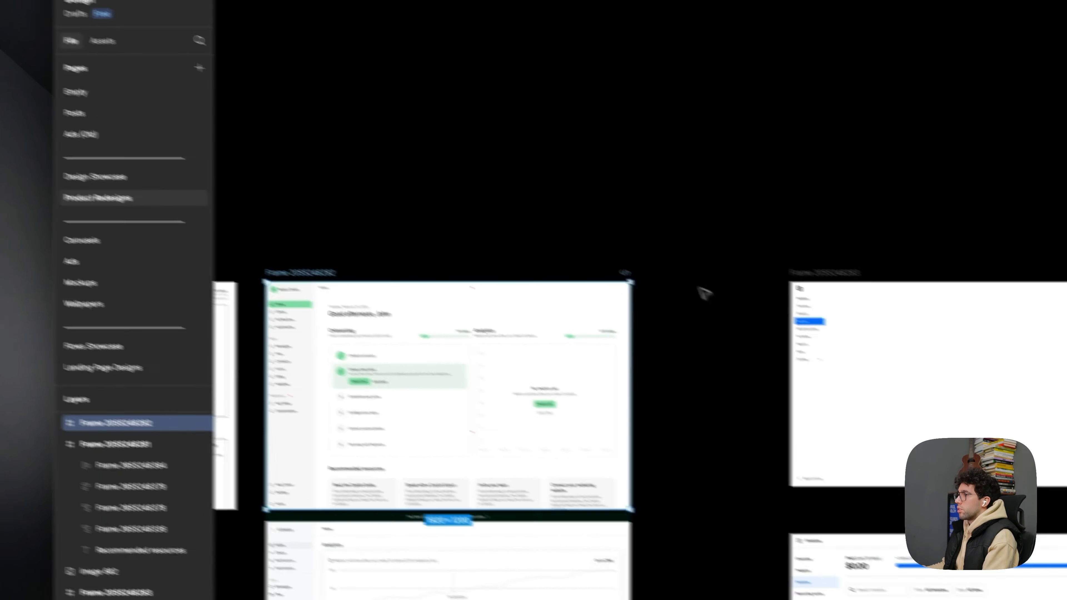
pyautogui.scroll(4, 632, 357)
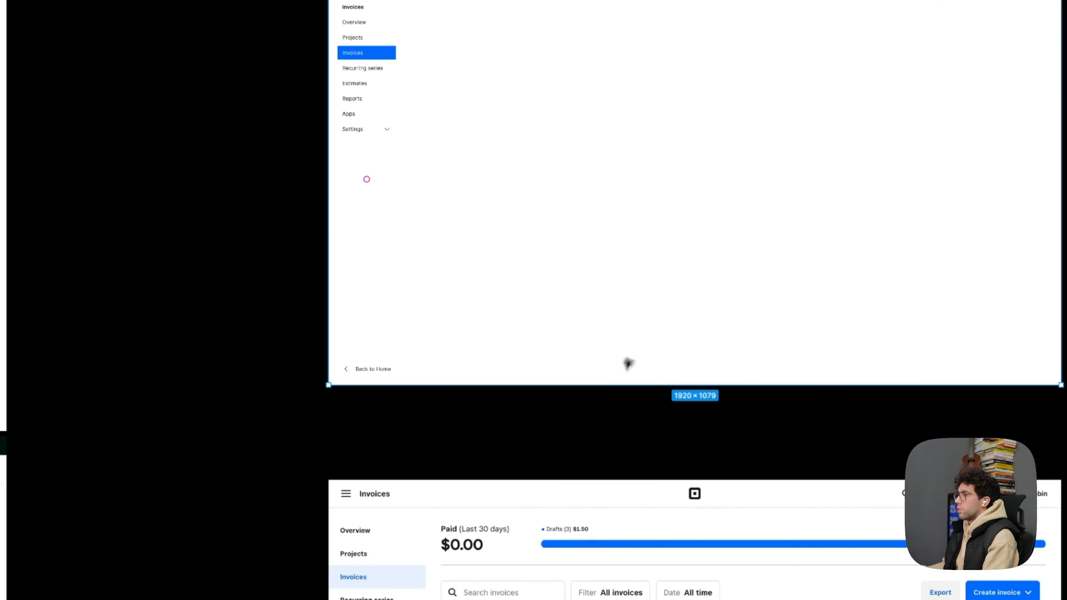
pyautogui.moveTo(609, 393); pyautogui.dragTo(597, 422)
pyautogui.moveTo(659, 477); pyautogui.dragTo(517, 451)
# - Reduce the gap between the header's icon group and the Baobun Studio button to 12
pyautogui.scroll(3, 656, 171)
pyautogui.moveTo(624, 99); pyautogui.dragTo(591, 254)
pyautogui.moveTo(694, 158); pyautogui.dragTo(743, 149)
pyautogui.moveTo(523, 186); pyautogui.dragTo(574, 171)
pyautogui.scroll(-2, 512, 173)
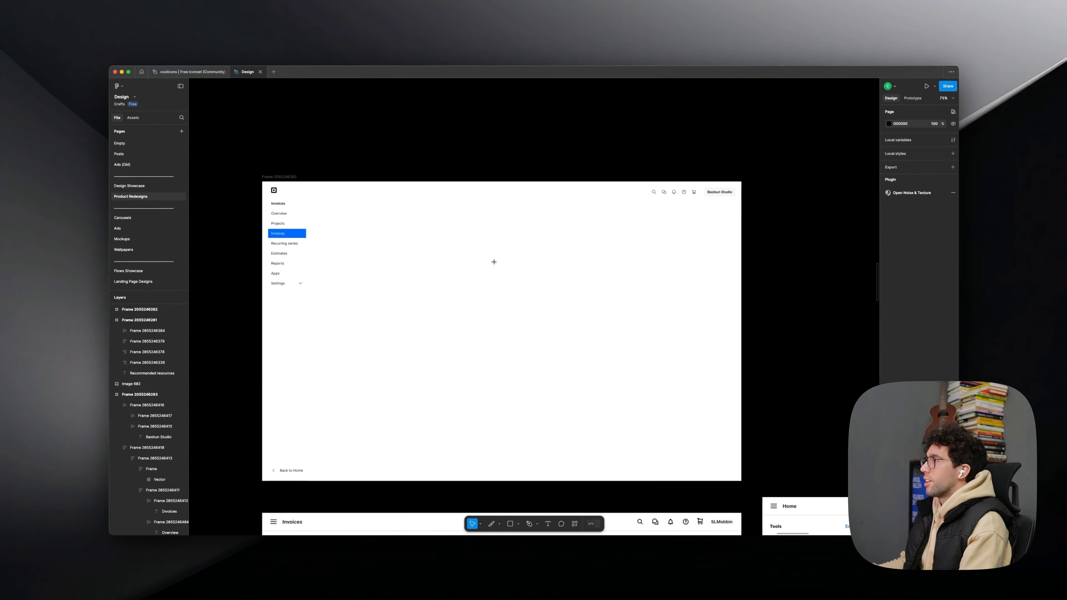
pyautogui.scroll(3, 498, 235)
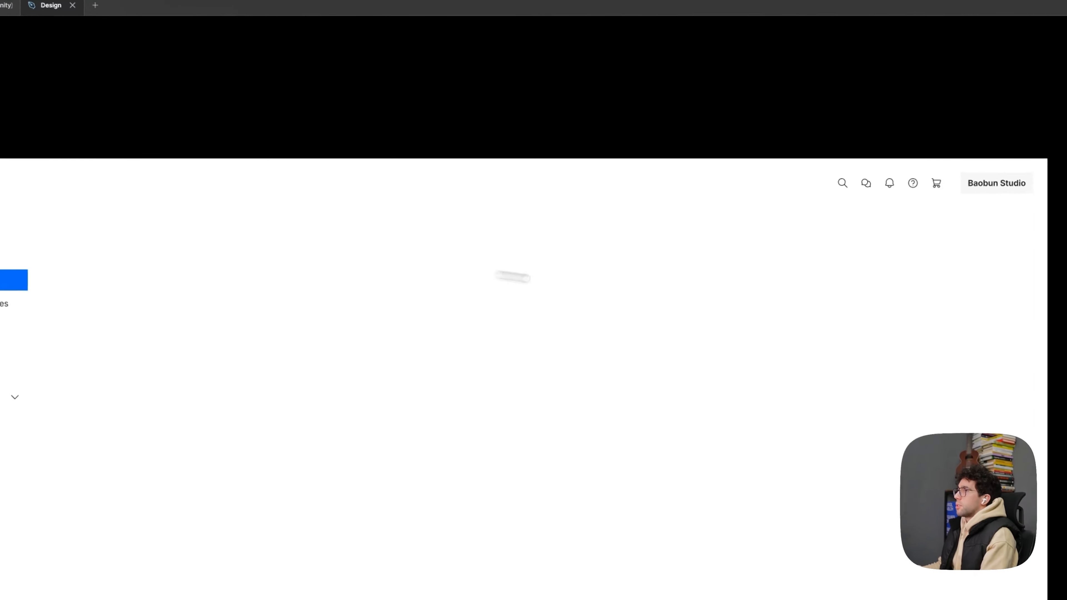
pyautogui.moveTo(513, 235); pyautogui.dragTo(549, 233)
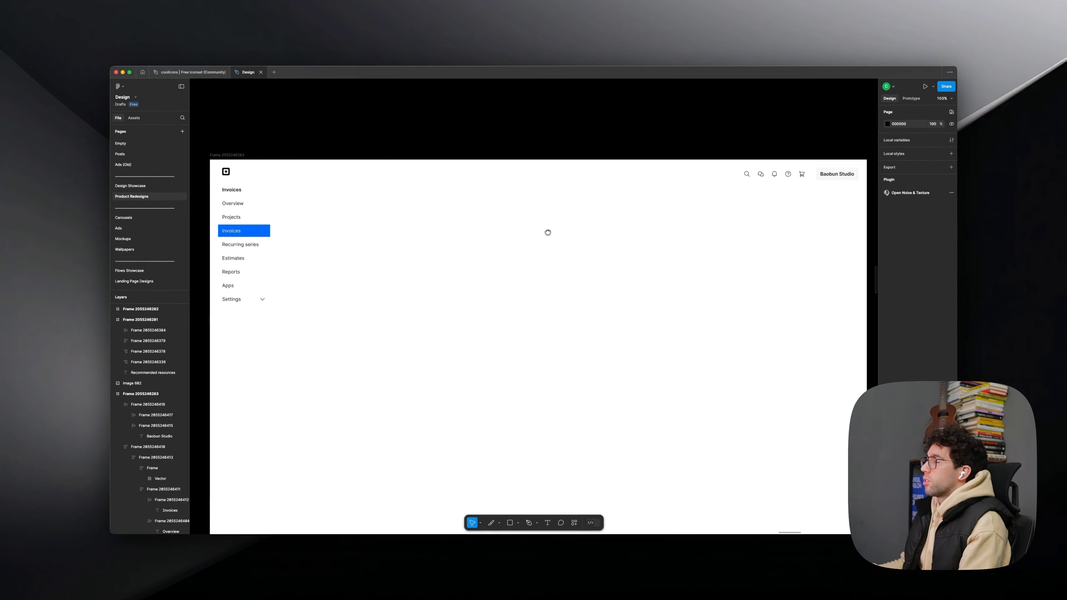
pyautogui.moveTo(547, 233); pyautogui.dragTo(525, 250)
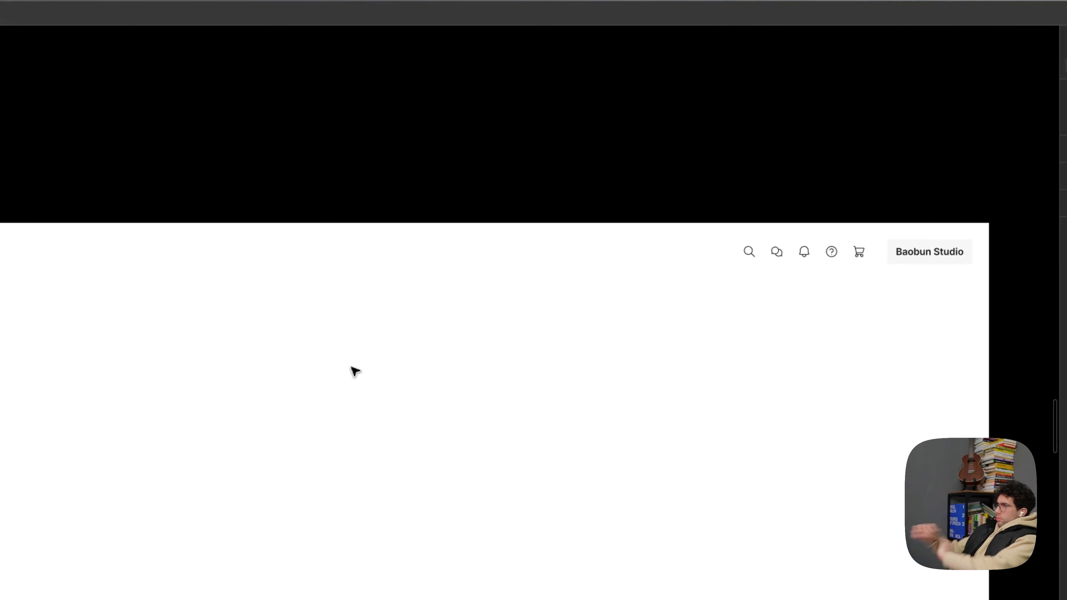
pyautogui.click(844, 248)
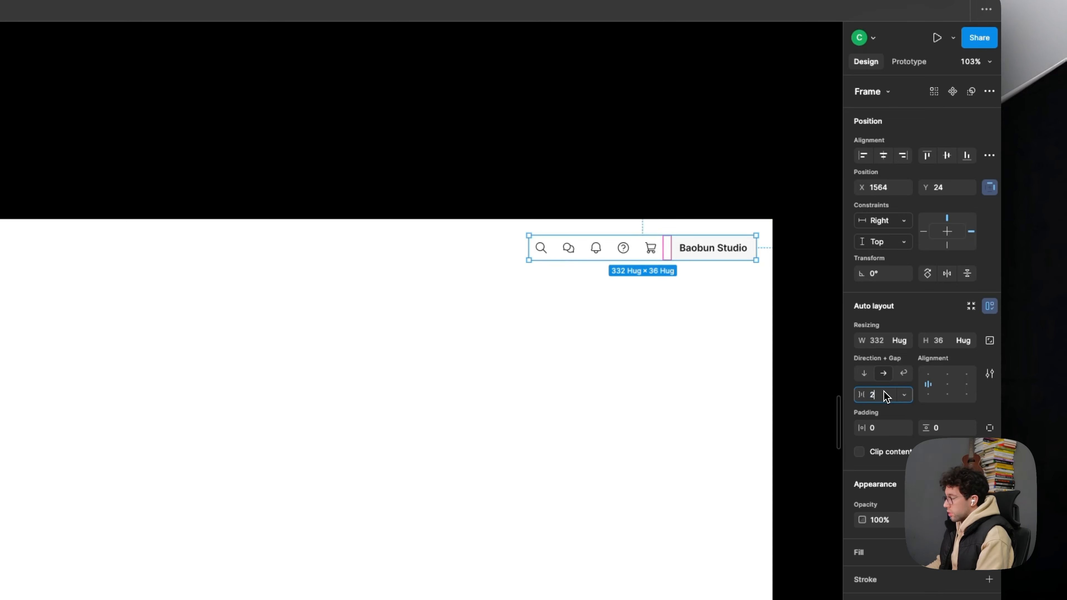
pyautogui.click(495, 360)
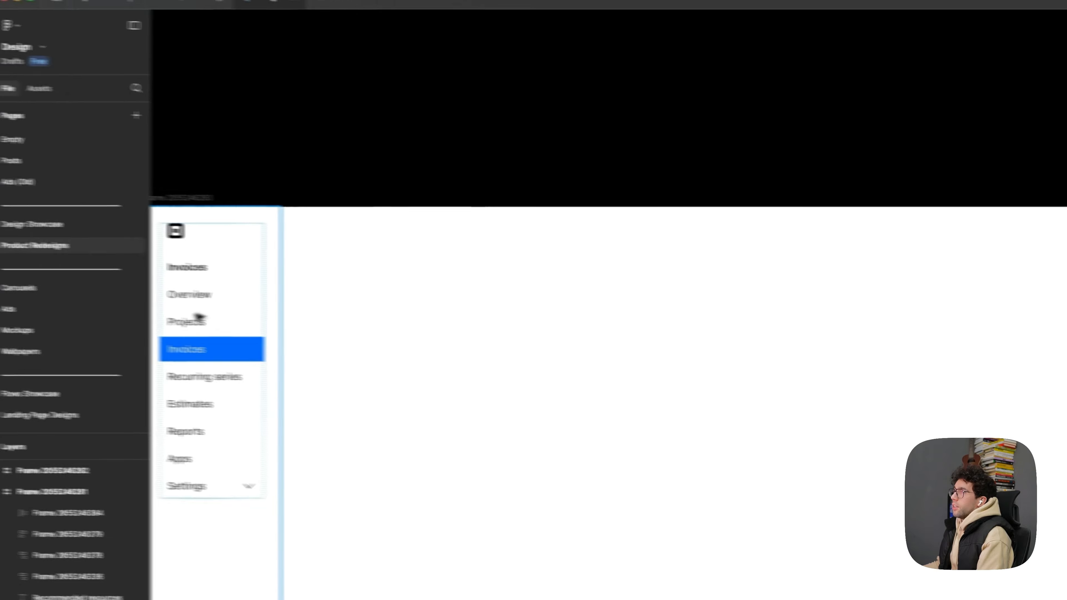
# - Try an "Invoice" text label as a page title beside the sidebar's logo
pyautogui.click(200, 300)
pyautogui.moveTo(199, 299); pyautogui.dragTo(357, 250)
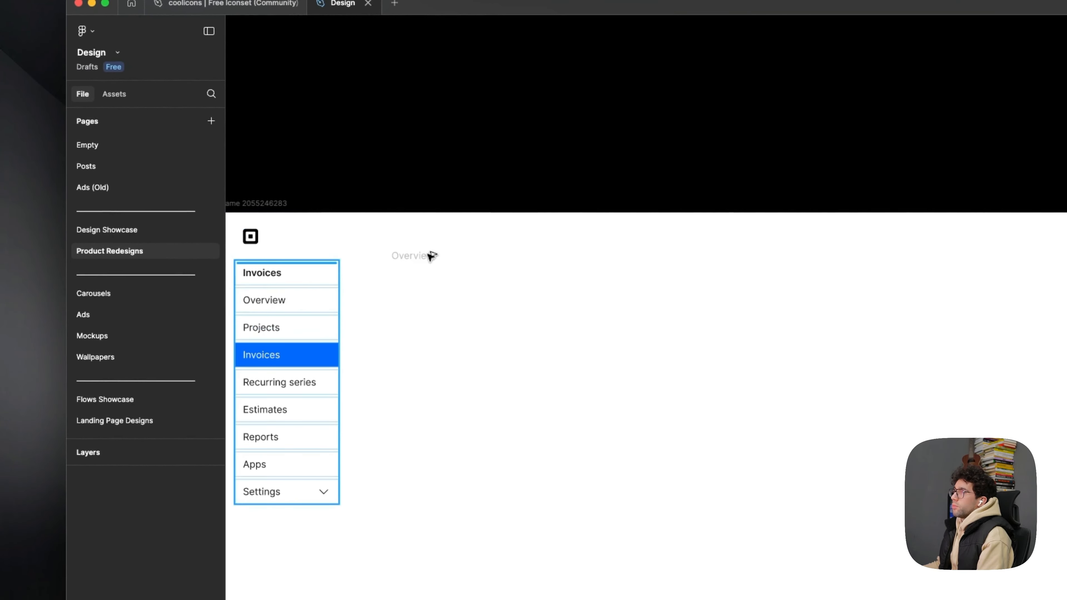
pyautogui.moveTo(431, 257); pyautogui.dragTo(441, 245)
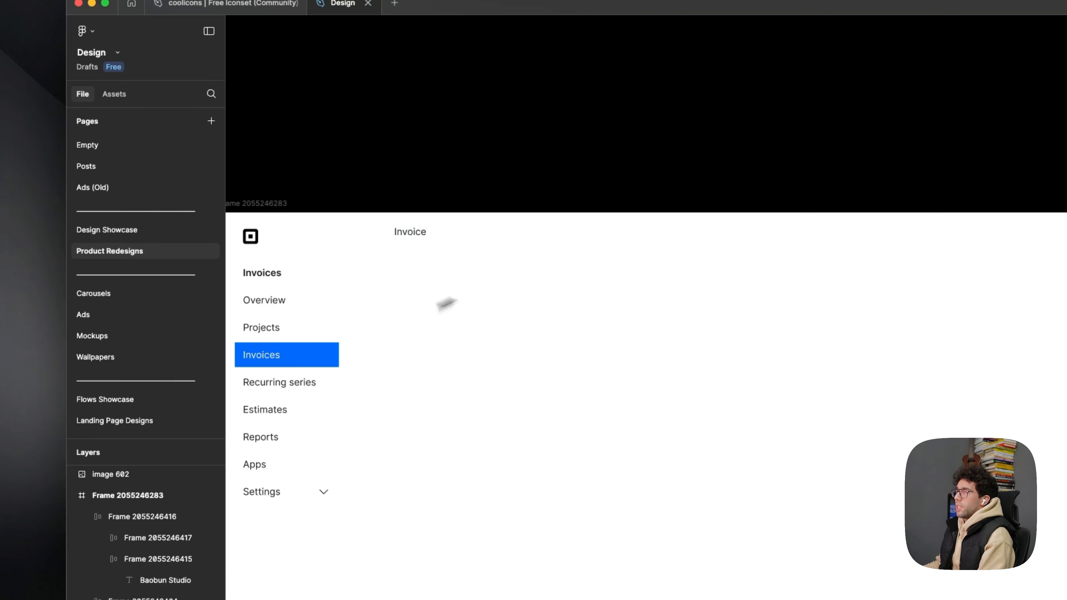
pyautogui.keyDown('super'); pyautogui.click(411, 232); pyautogui.keyUp('super')
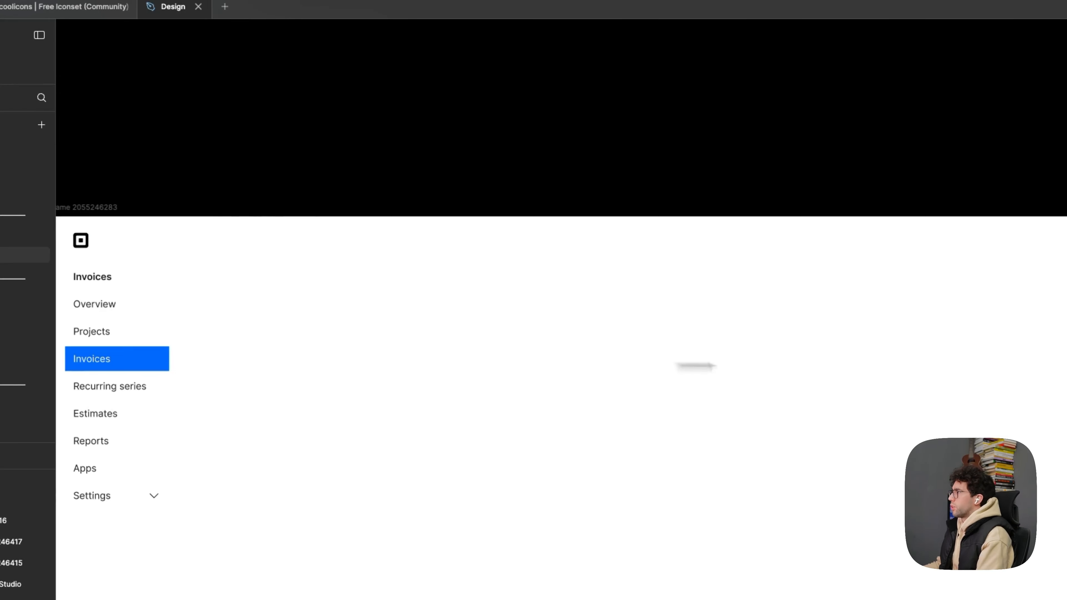
# - Set the Baobun Studio button's text weight to Regular
pyautogui.keyDown('super'); pyautogui.click(771, 202); pyautogui.keyUp('super')
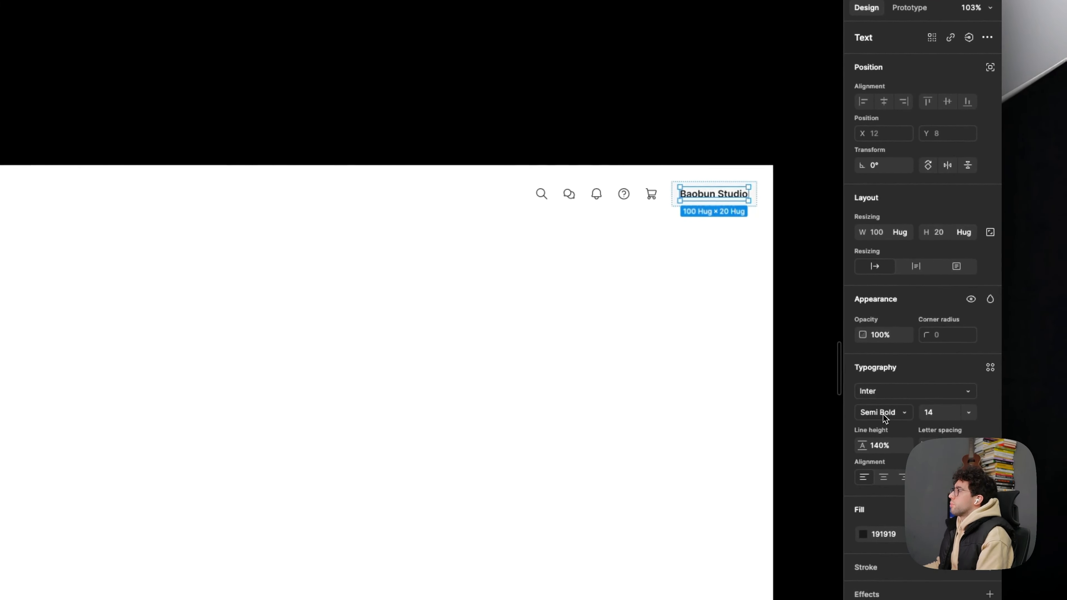
pyautogui.click(883, 414)
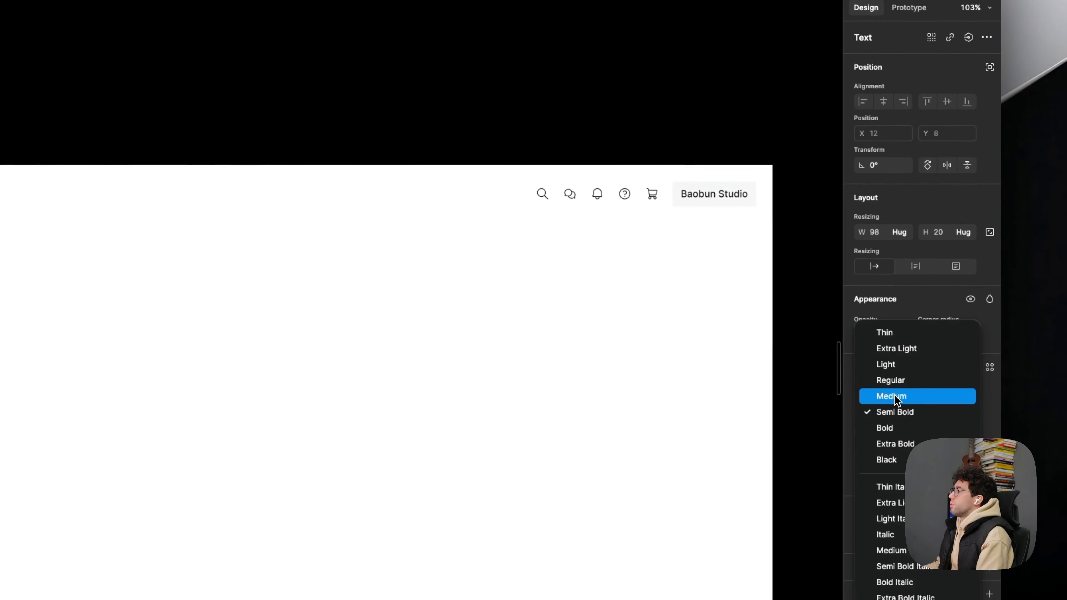
pyautogui.click(894, 380)
pyautogui.click(740, 367)
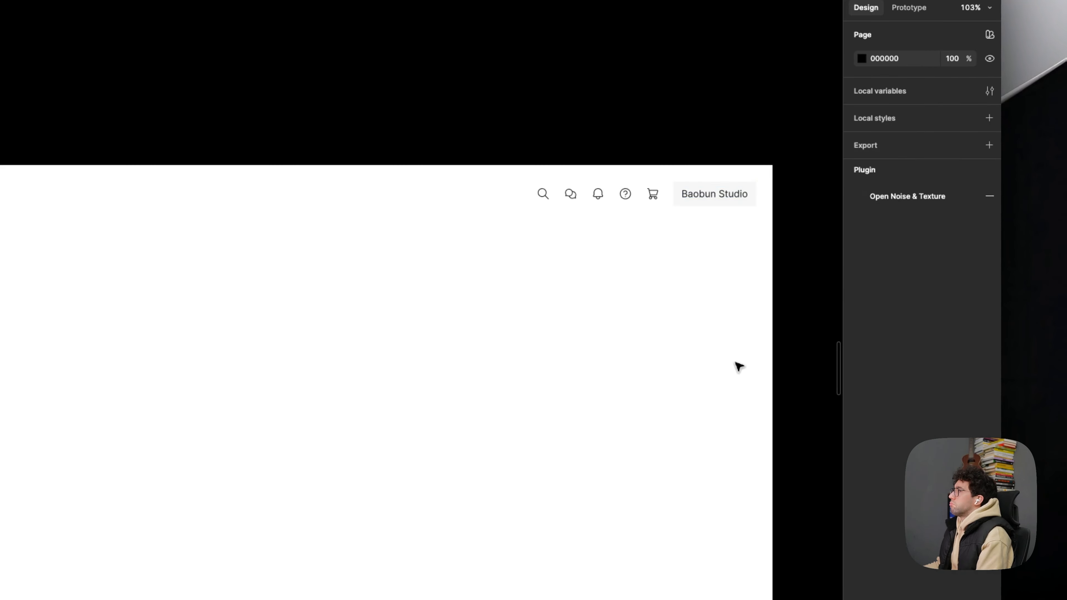
# - Try a grey rectangle of about 280 × 53 beside the sidebar's Invoices heading and remove it again
pyautogui.moveTo(727, 337); pyautogui.dragTo(738, 219)
pyautogui.scroll(-2, 702, 239)
pyautogui.moveTo(626, 323); pyautogui.dragTo(614, 297)
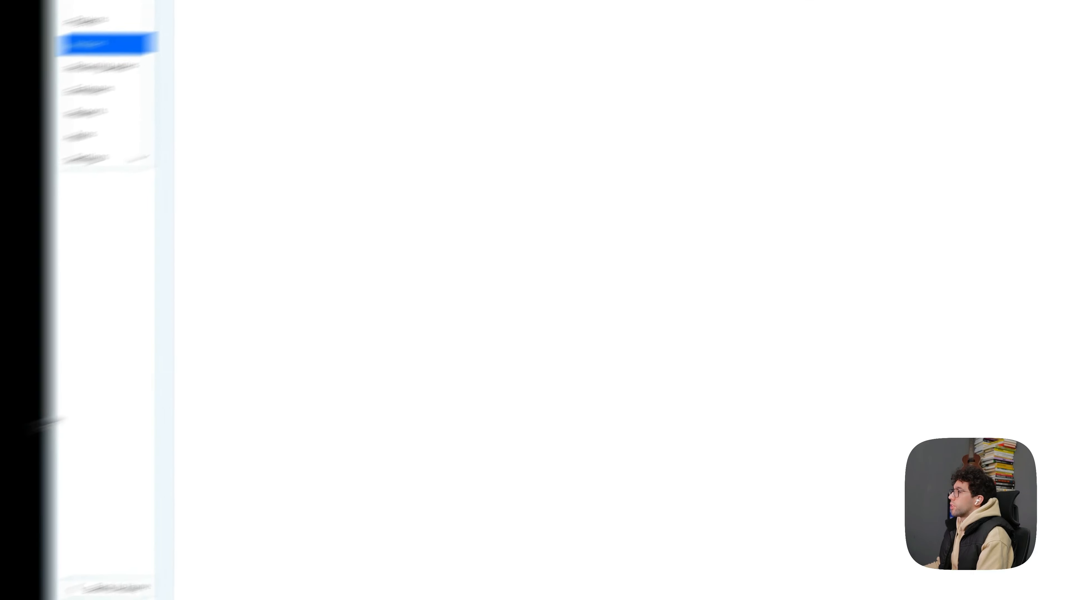
pyautogui.click(380, 327)
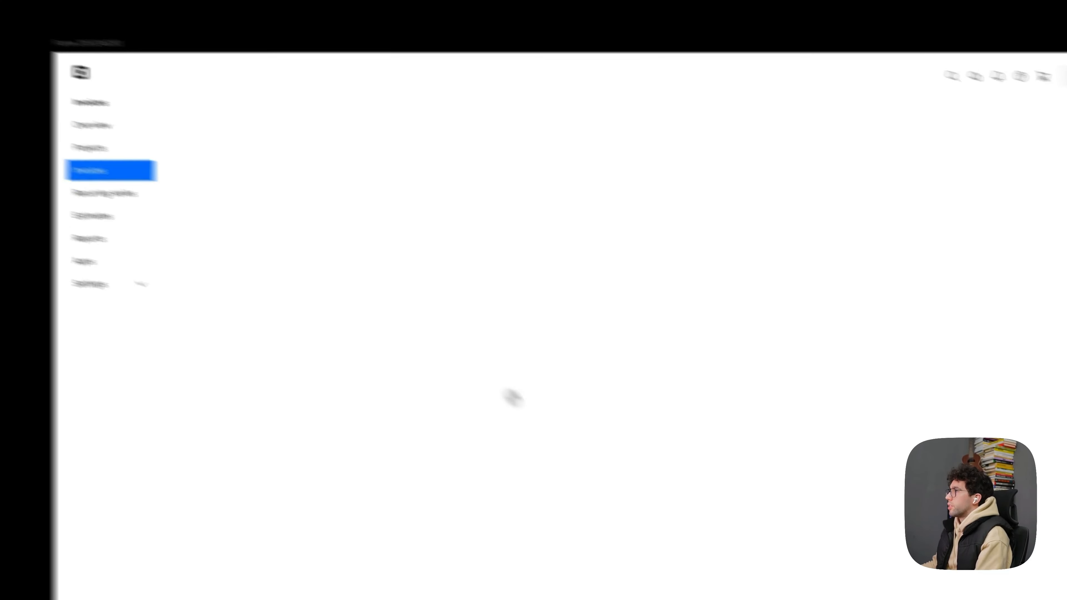
pyautogui.moveTo(332, 159); pyautogui.dragTo(493, 192)
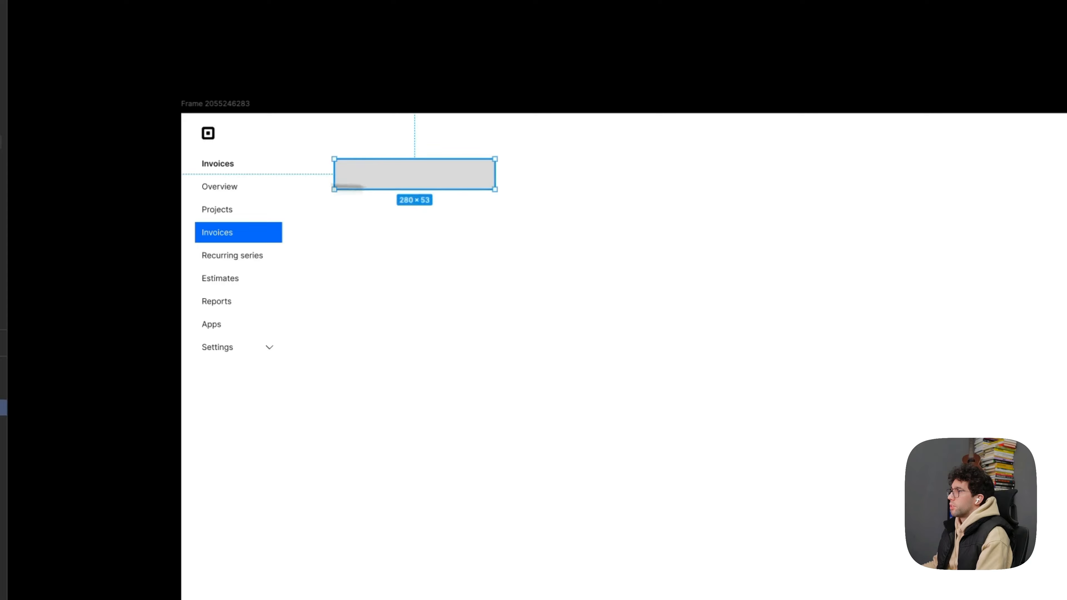
pyautogui.click(228, 165)
pyautogui.doubleClick(226, 231)
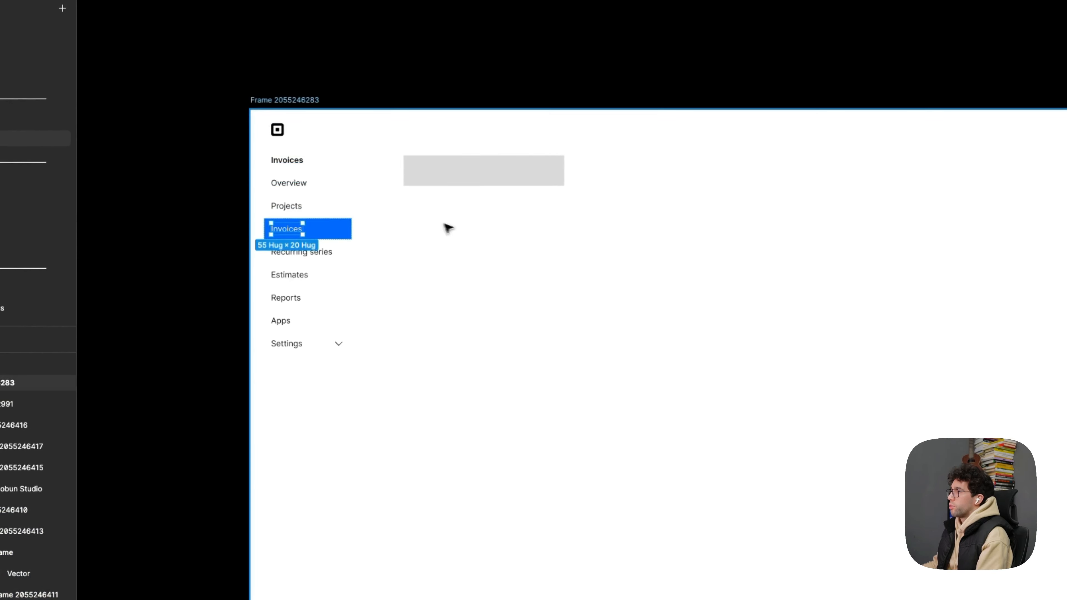
pyautogui.click(451, 228)
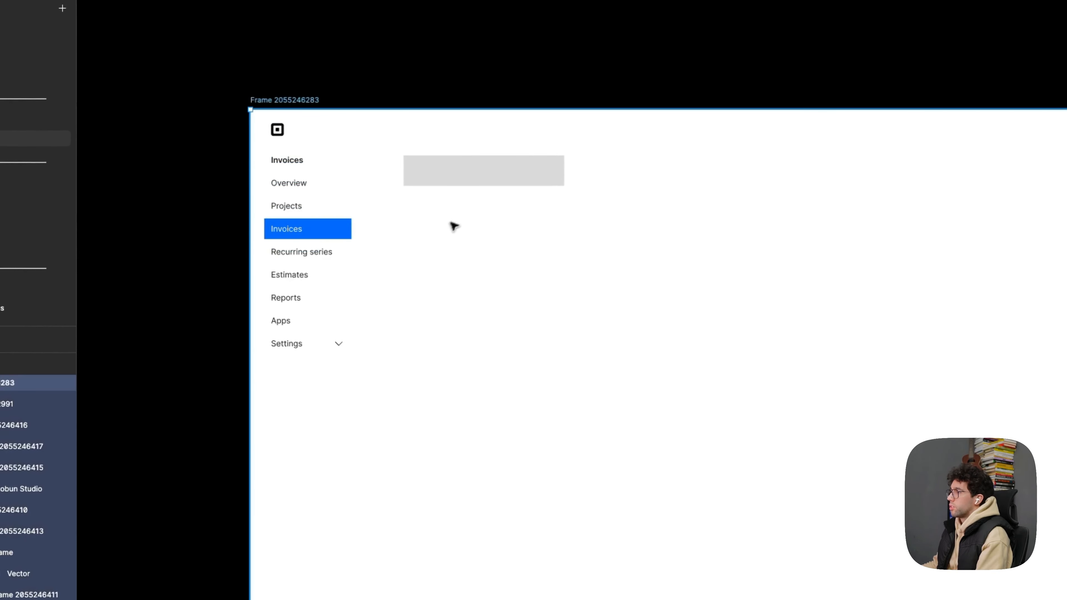
pyautogui.click(486, 187)
pyautogui.press('Delete')
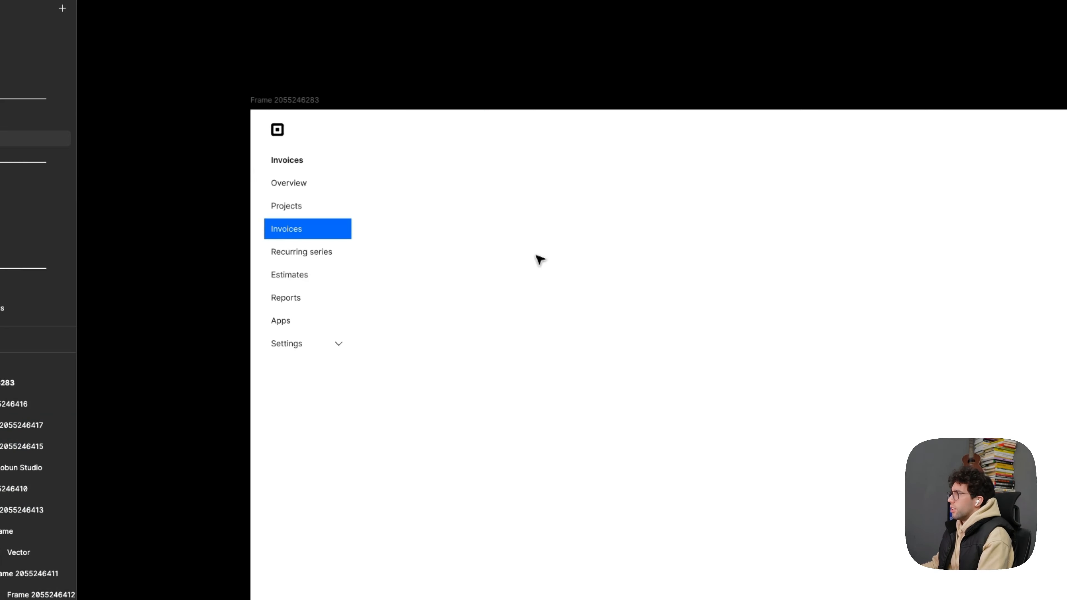
# - Move the original Invoices screenshot up into the redesign frame so it covers the lower part below the sidebar menu
pyautogui.scroll(-3, 536, 257)
pyautogui.moveTo(714, 439); pyautogui.dragTo(552, 177)
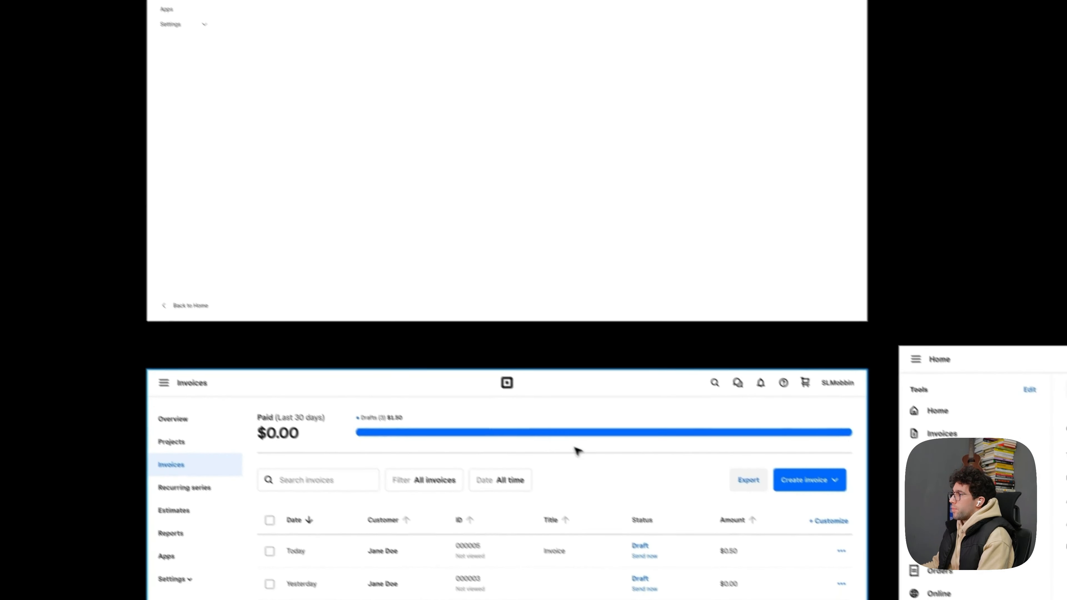
pyautogui.moveTo(582, 495); pyautogui.dragTo(583, 246)
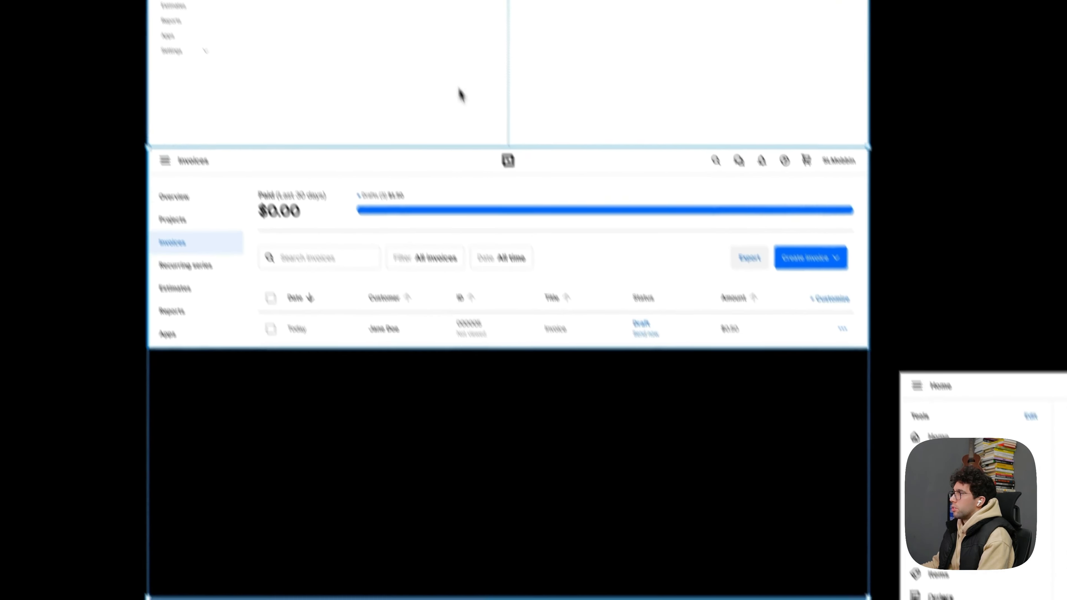
pyautogui.scroll(3, 460, 95)
pyautogui.moveTo(474, 98); pyautogui.dragTo(515, 182)
pyautogui.scroll(-1, 452, 384)
pyautogui.moveTo(538, 356); pyautogui.dragTo(526, 408)
pyautogui.scroll(-1, 534, 456)
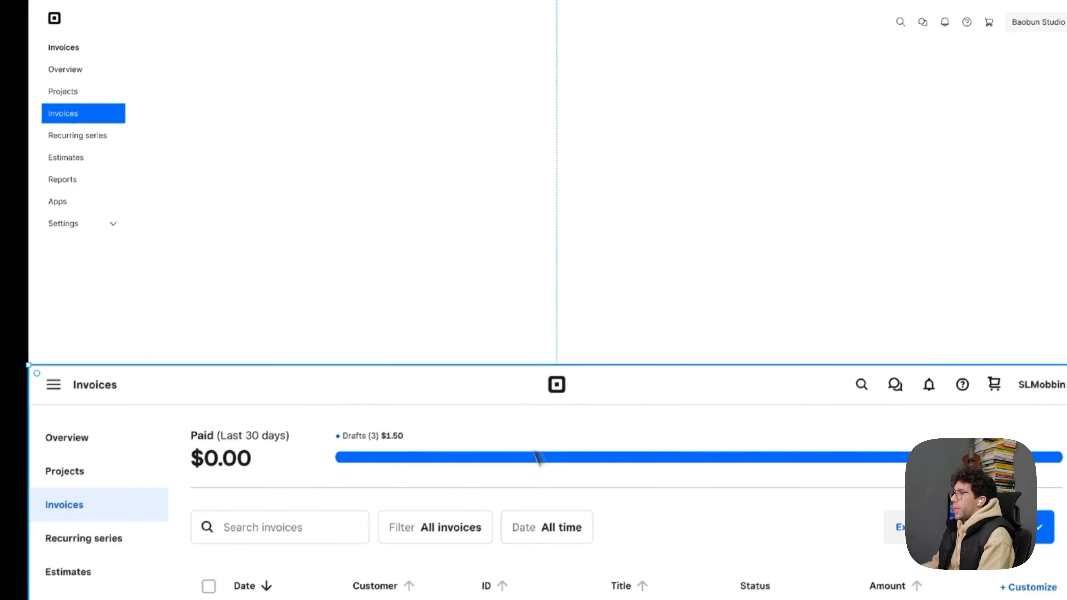
# - Raise the reference screenshot within the frame so it sits closer below the sidebar's Settings item
pyautogui.moveTo(541, 457); pyautogui.dragTo(629, 334)
pyautogui.scroll(1, 466, 336)
pyautogui.moveTo(314, 51); pyautogui.dragTo(326, 64)
pyautogui.scroll(2, 325, 60)
pyautogui.moveTo(412, 45); pyautogui.dragTo(407, 69)
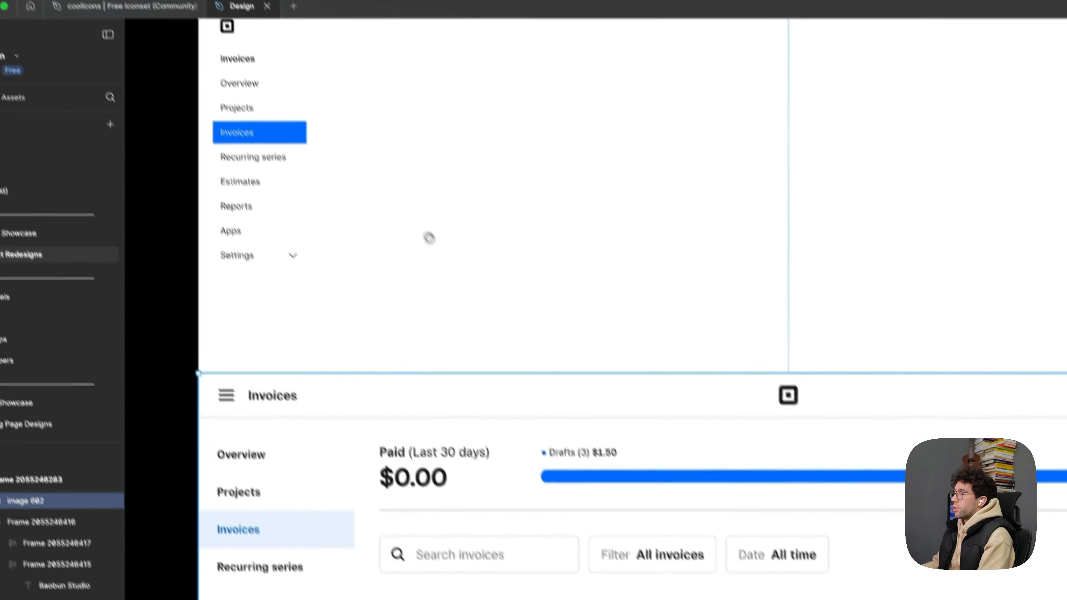
pyautogui.moveTo(534, 286); pyautogui.dragTo(540, 298)
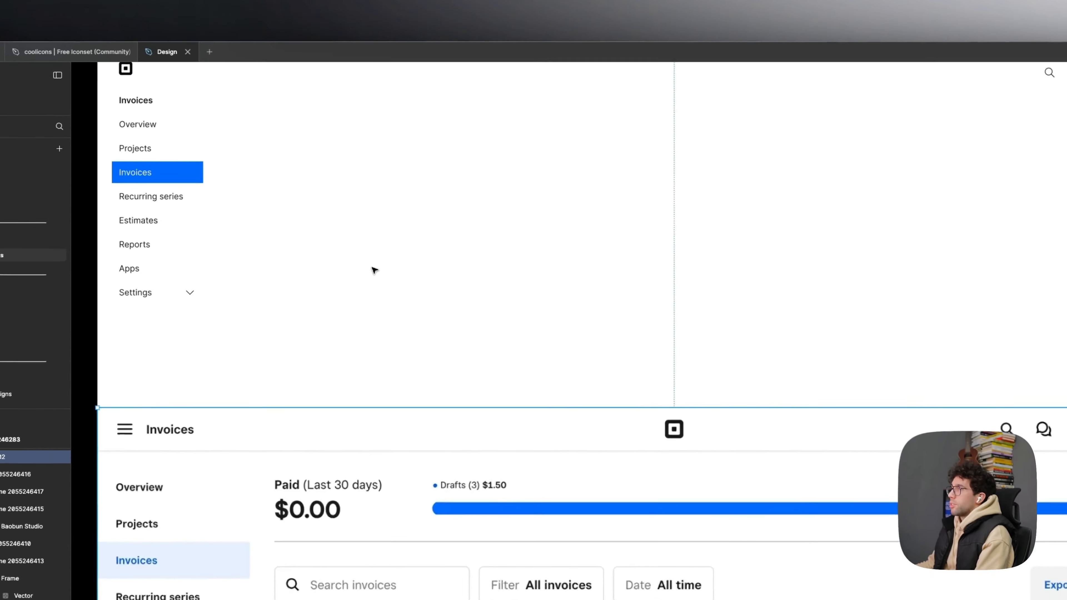
# - Try a sample customer name as a 200 × 40 text box with its text aligned to the vertical middle
pyautogui.write('John Smith')
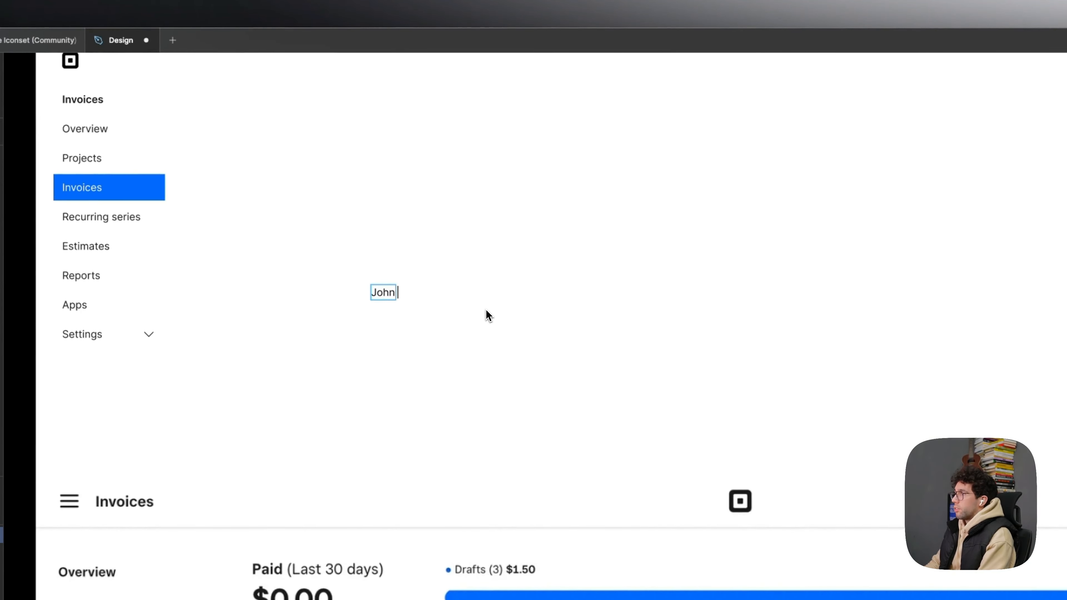
pyautogui.press('Escape')
pyautogui.scroll(3, 336, 290)
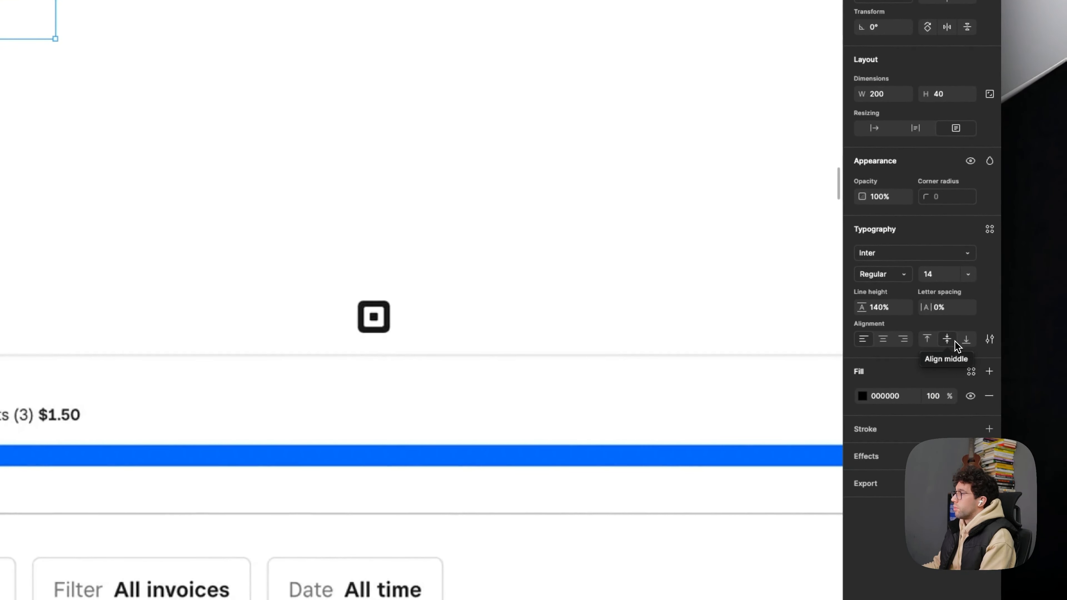
pyautogui.click(412, 338)
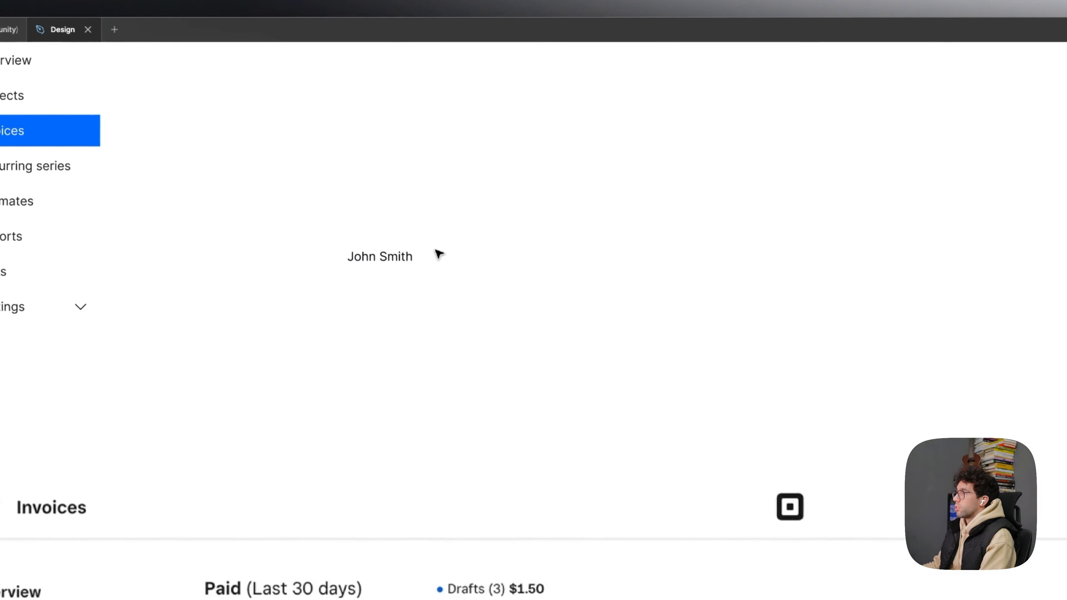
pyautogui.click(406, 257)
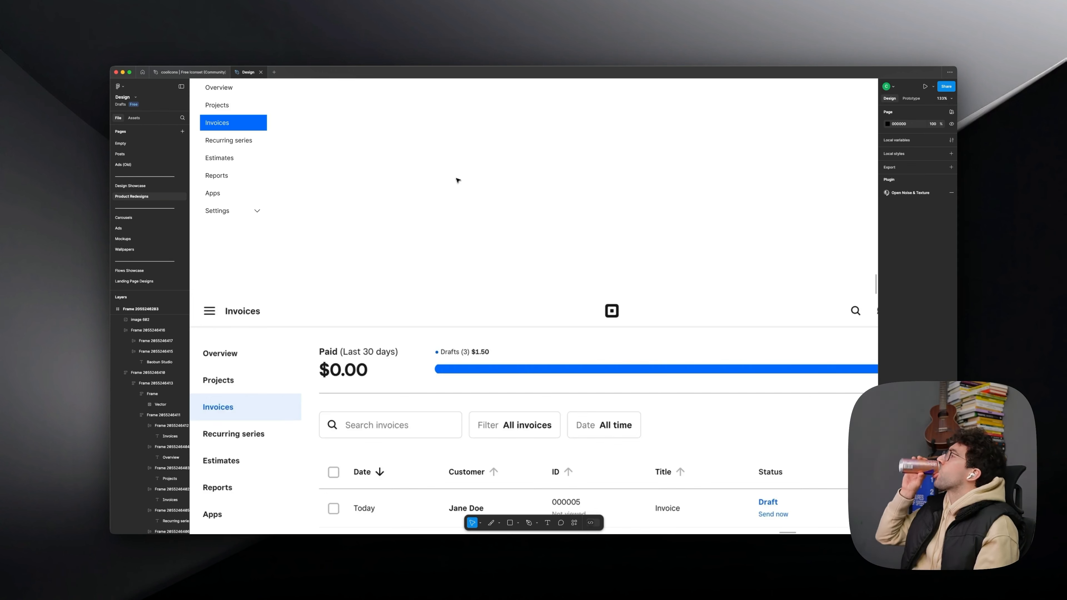
# - Try a 180 × 70 rectangle with a black stroke and no fill around the table's Date header cell
pyautogui.scroll(-2, 458, 181)
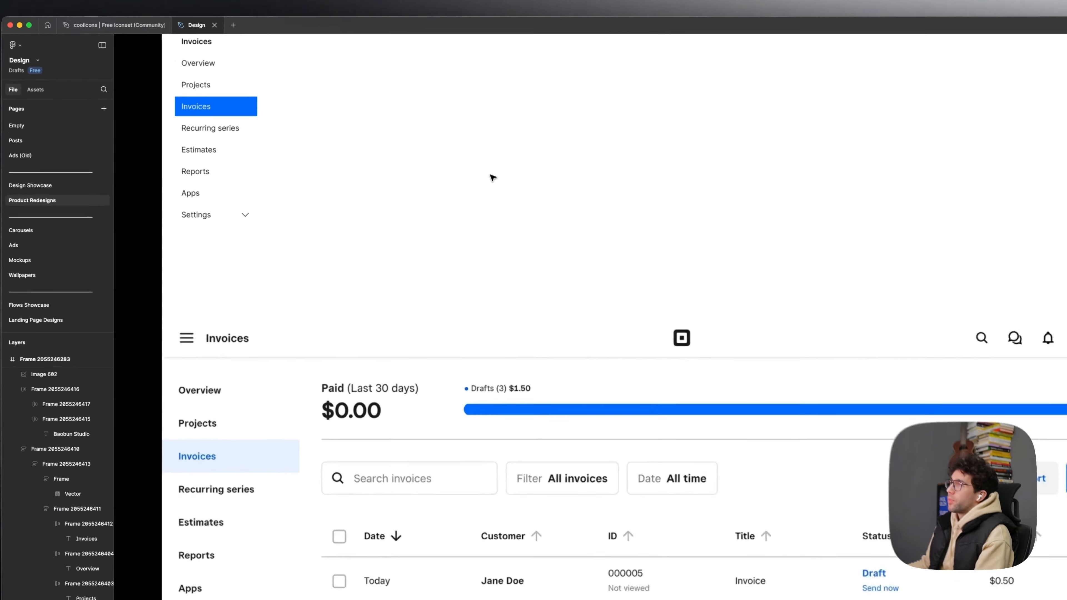
pyautogui.hscroll(1, 458, 181)
pyautogui.moveTo(445, 446); pyautogui.dragTo(508, 358)
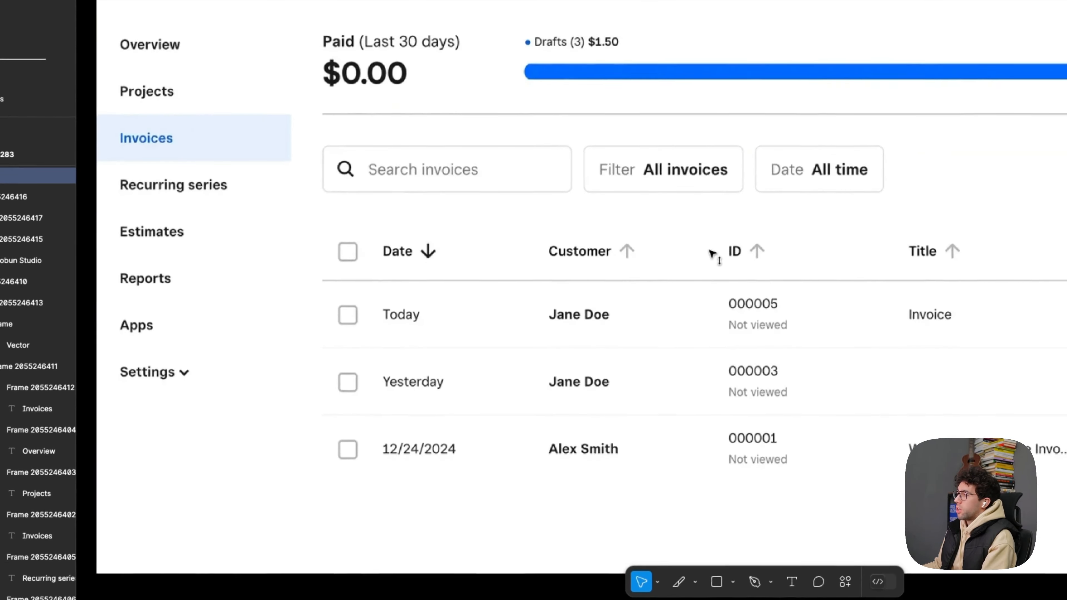
pyautogui.scroll(-1, 711, 248)
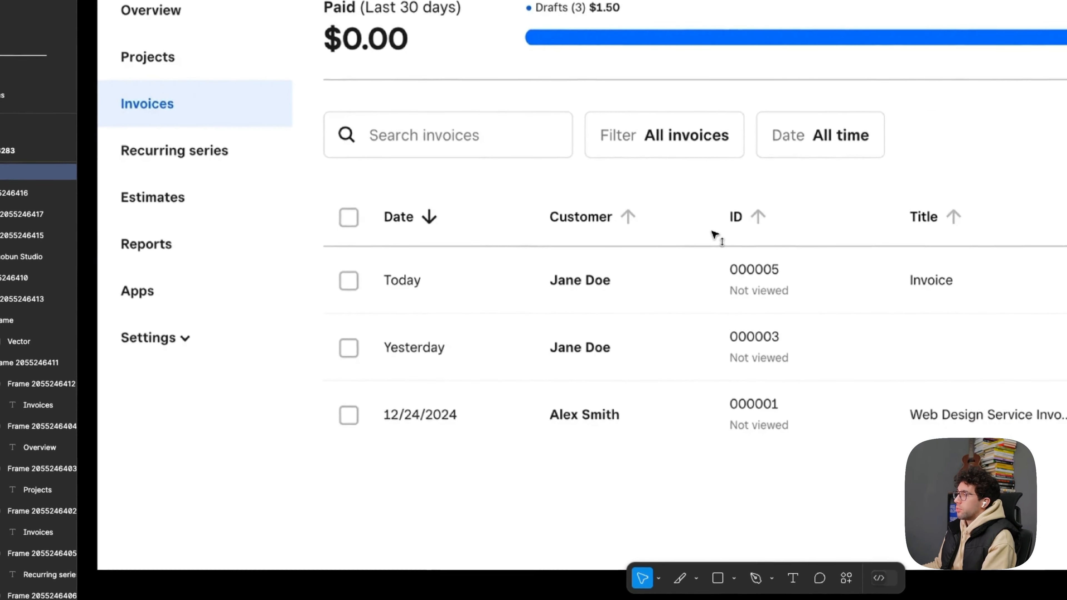
pyautogui.scroll(1, 382, 215)
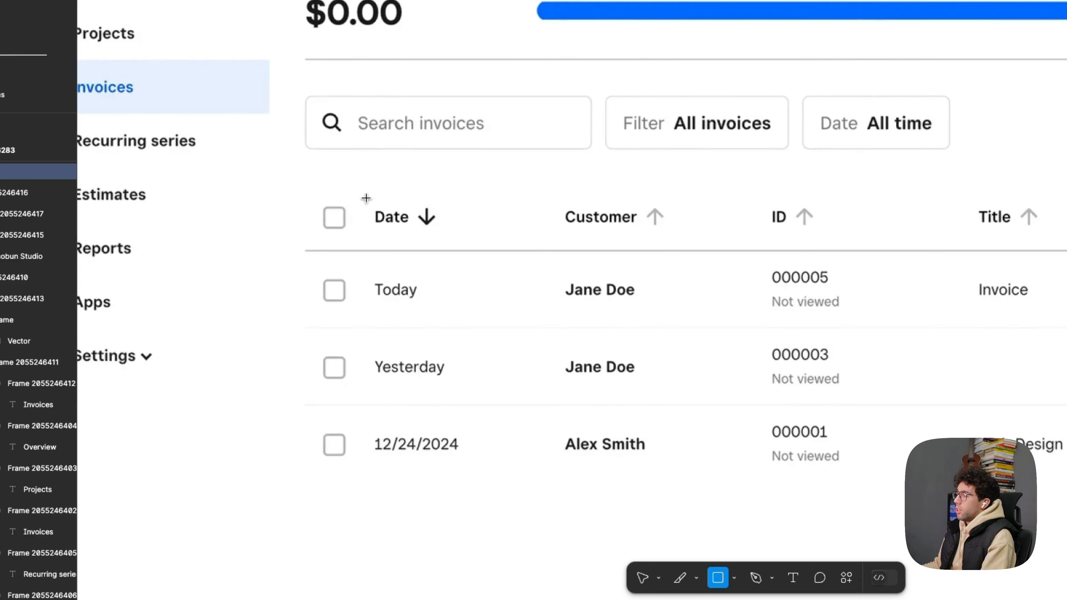
pyautogui.moveTo(301, 187); pyautogui.dragTo(462, 249)
pyautogui.press('3')
pyautogui.press('super+z')
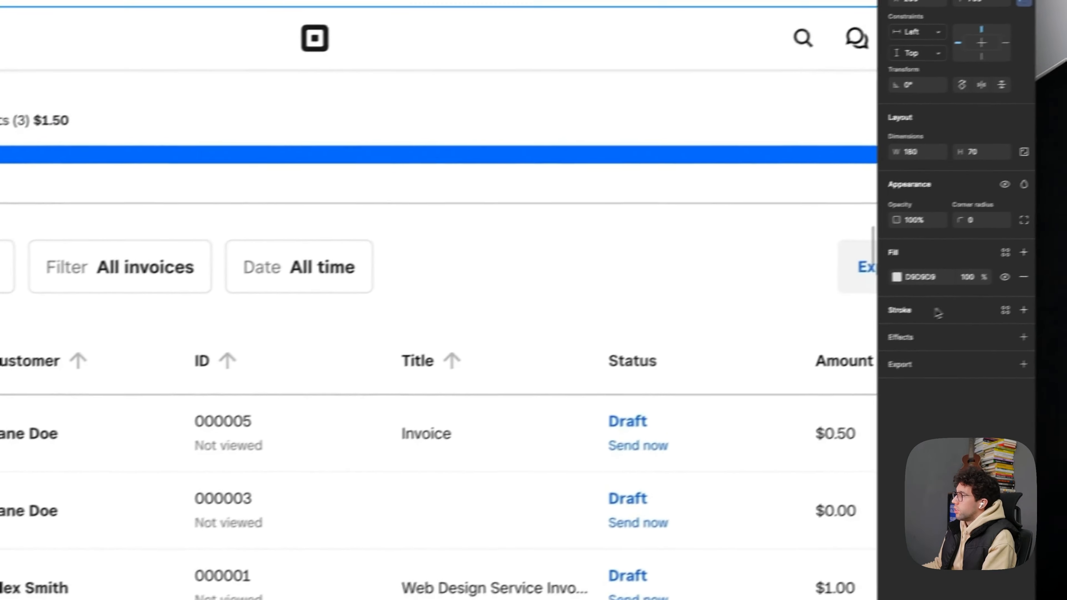
pyautogui.click(1024, 310)
pyautogui.click(996, 285)
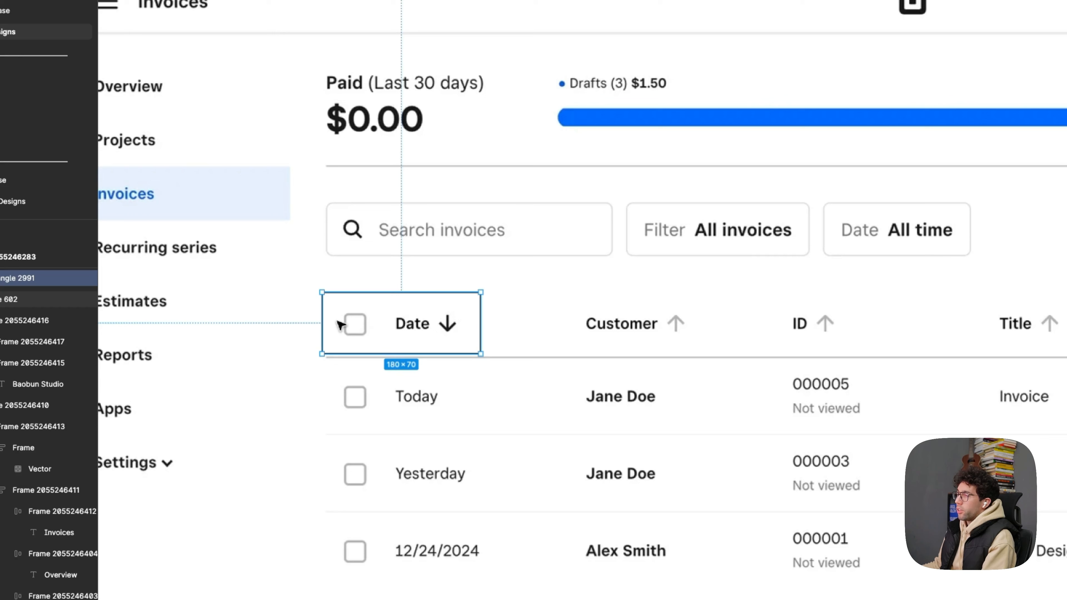
# - Try 118 × 70 outline copies around the Customer, ID, Title, Status and Amount headers to compare the column layout
pyautogui.moveTo(369, 326); pyautogui.dragTo(593, 331)
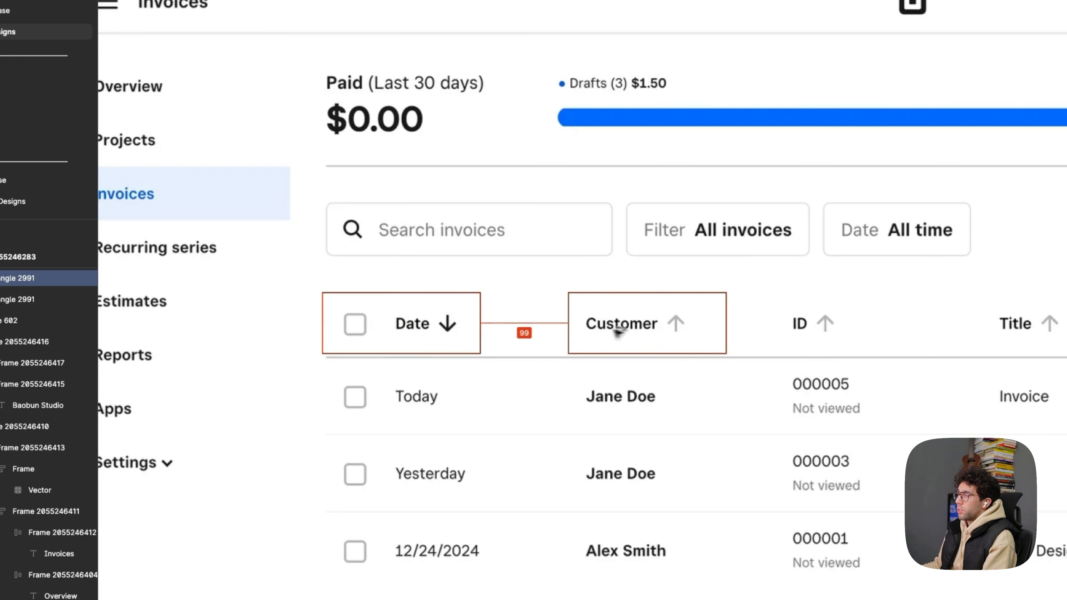
pyautogui.press('Delete')
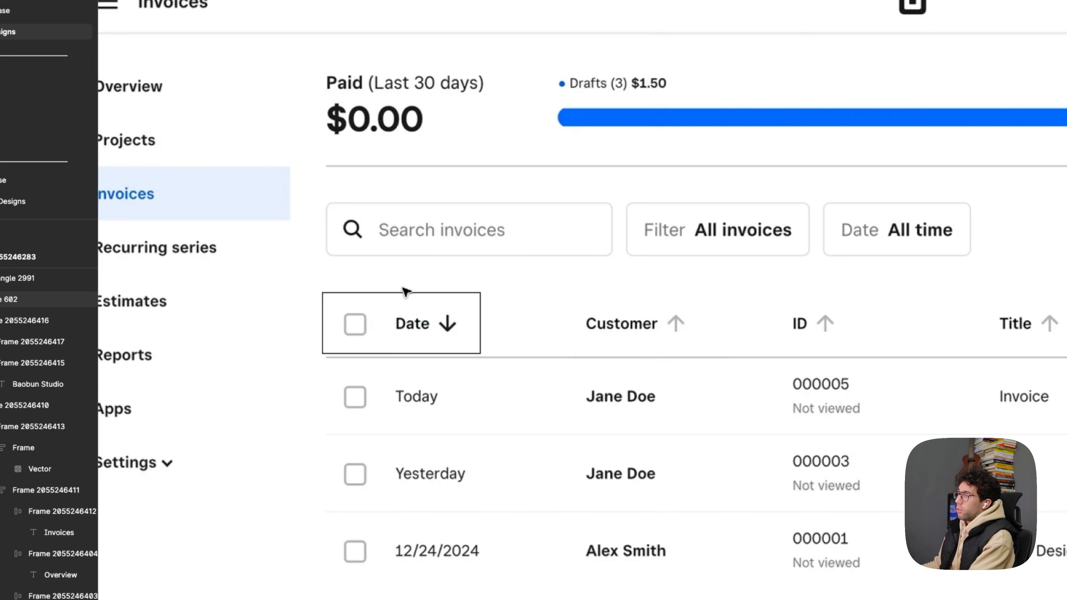
pyautogui.click(399, 301)
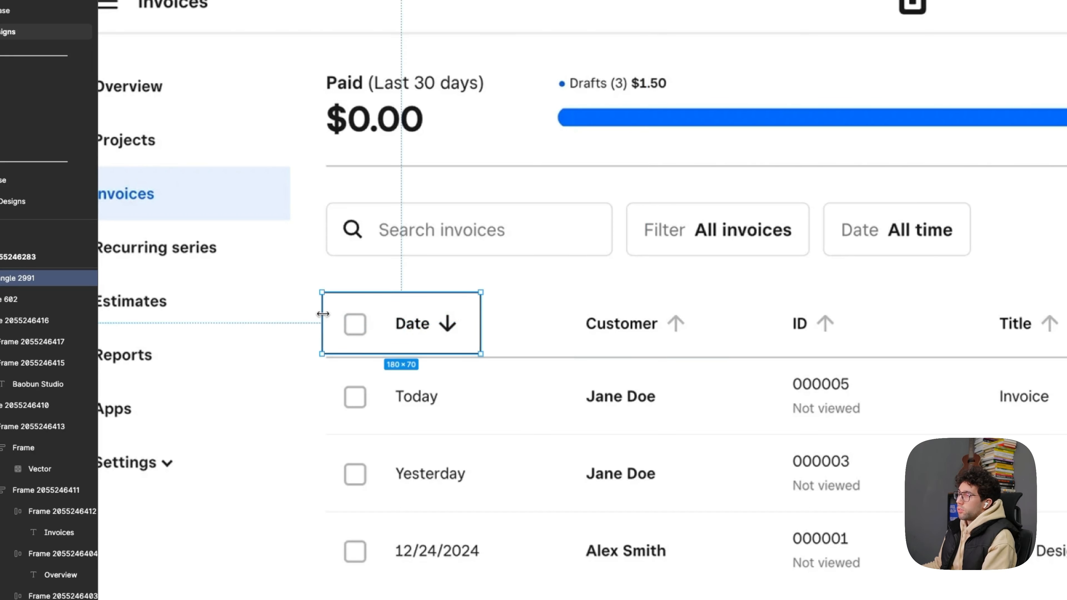
pyautogui.moveTo(381, 317); pyautogui.dragTo(601, 322)
pyautogui.moveTo(601, 322); pyautogui.dragTo(1019, 333)
pyautogui.moveTo(644, 299); pyautogui.dragTo(820, 279)
pyautogui.moveTo(718, 338); pyautogui.dragTo(718, 338)
pyautogui.moveTo(719, 338); pyautogui.dragTo(542, 330)
pyautogui.click(391, 295)
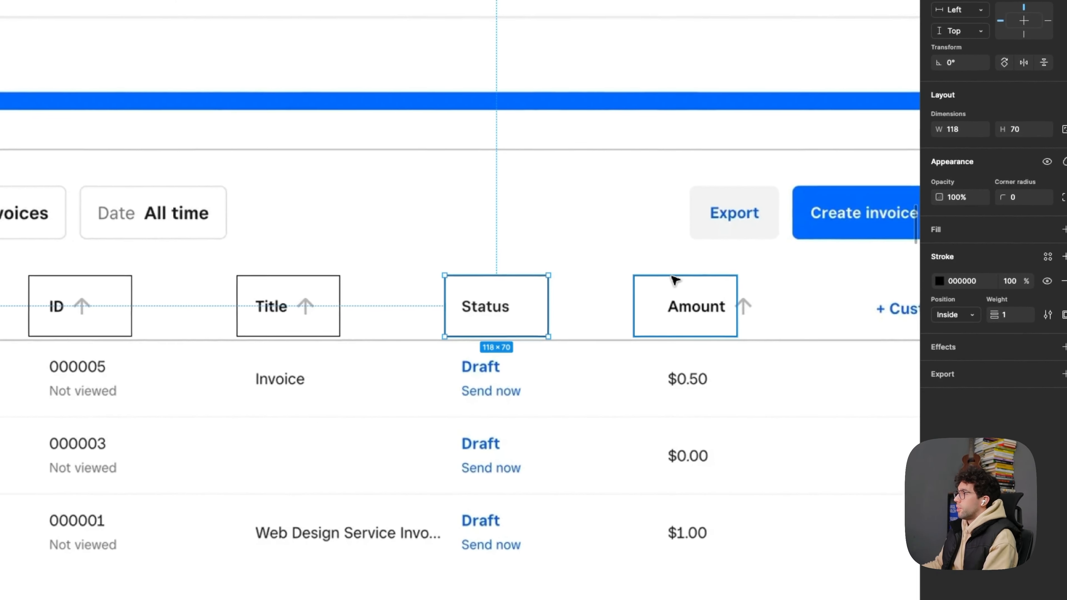
# - Try 118 × 70 outline copies around the date, customer, ID, title and status cells of the first invoice row
pyautogui.click(305, 262)
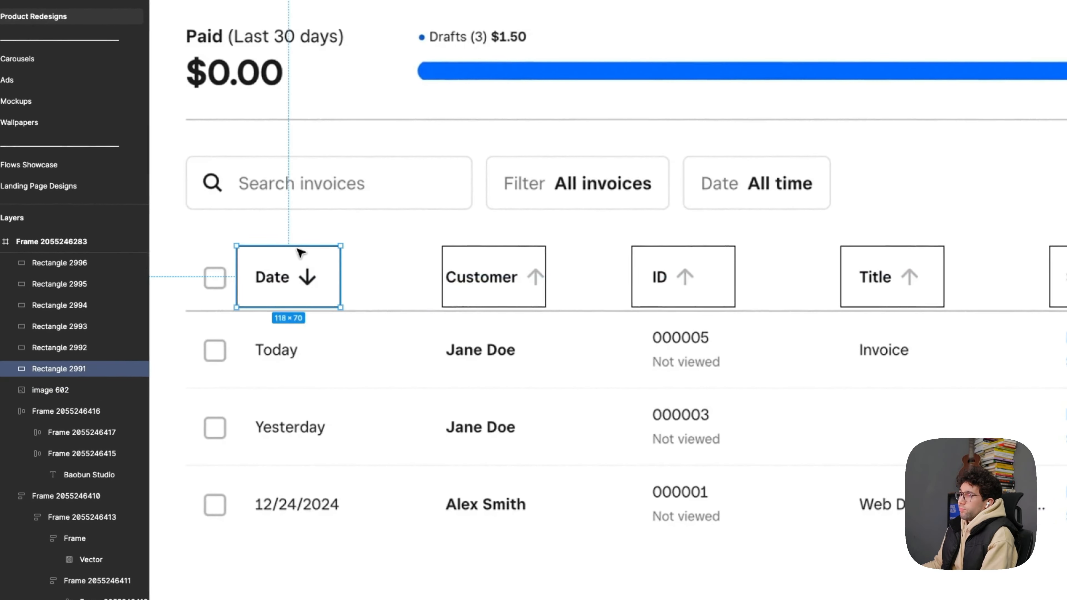
pyautogui.moveTo(304, 263); pyautogui.dragTo(892, 352)
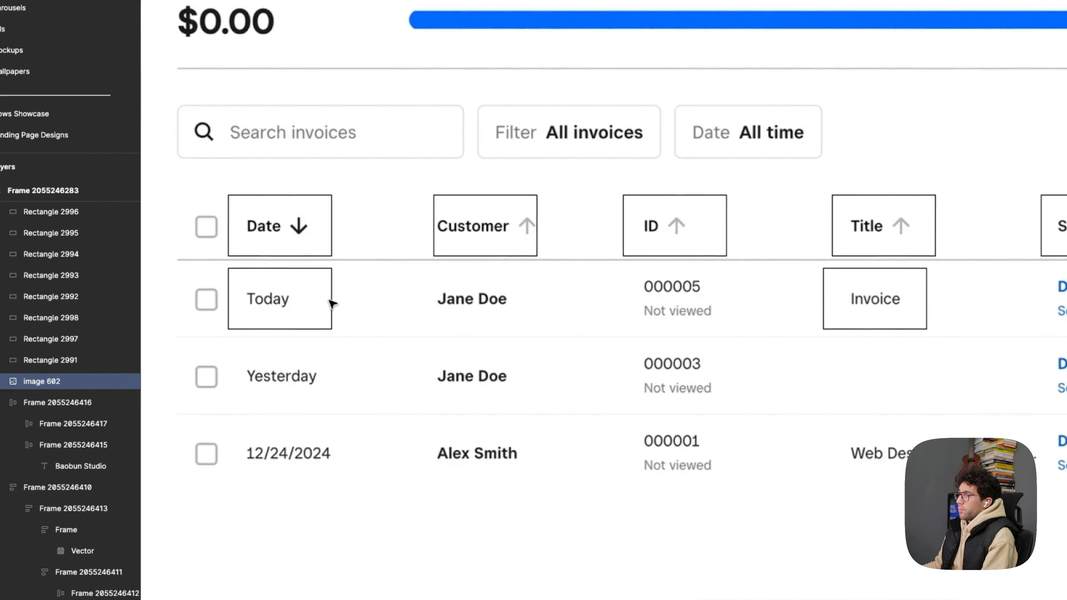
pyautogui.moveTo(184, 301); pyautogui.dragTo(357, 293)
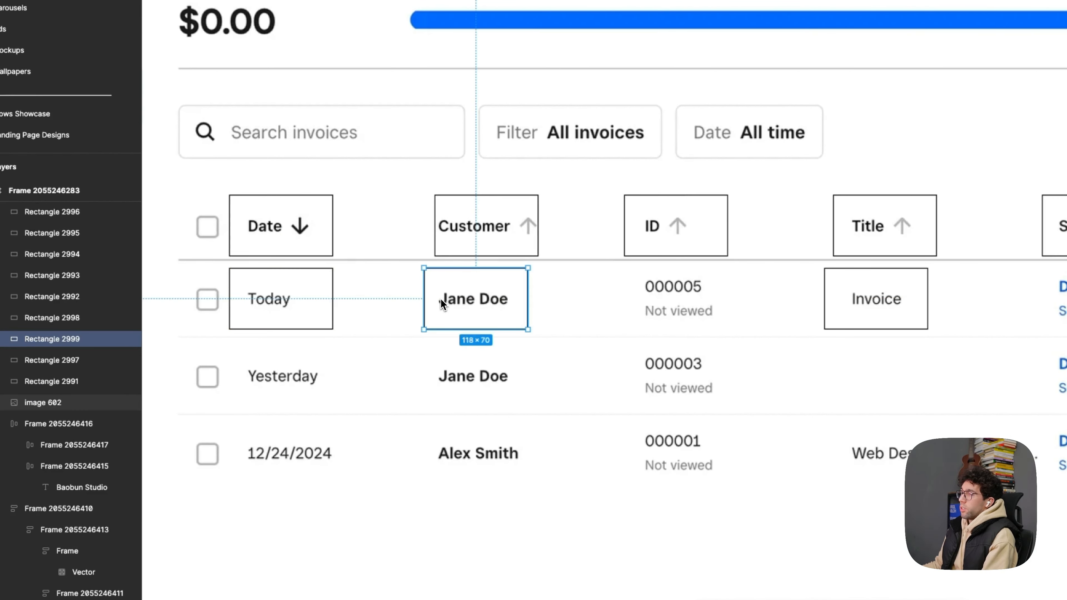
pyautogui.moveTo(471, 294); pyautogui.dragTo(669, 292)
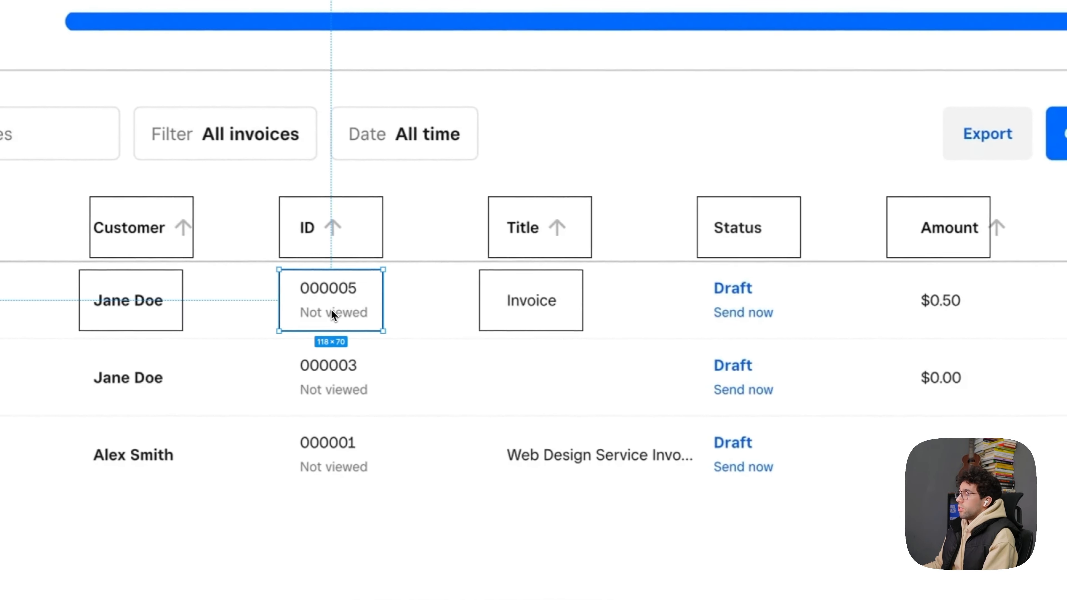
pyautogui.moveTo(274, 303); pyautogui.dragTo(682, 303)
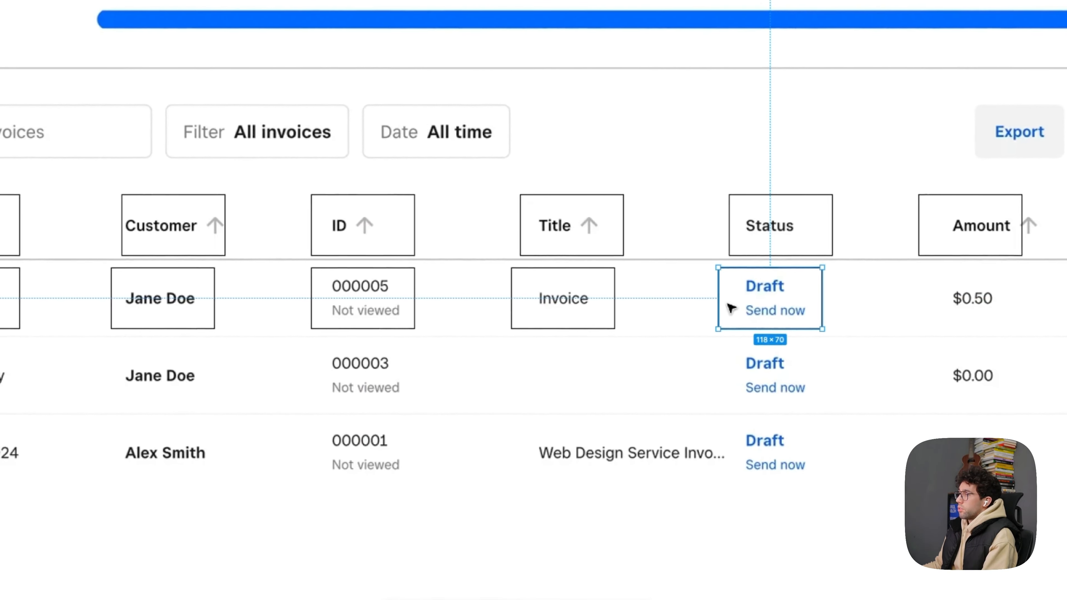
pyautogui.click(319, 280)
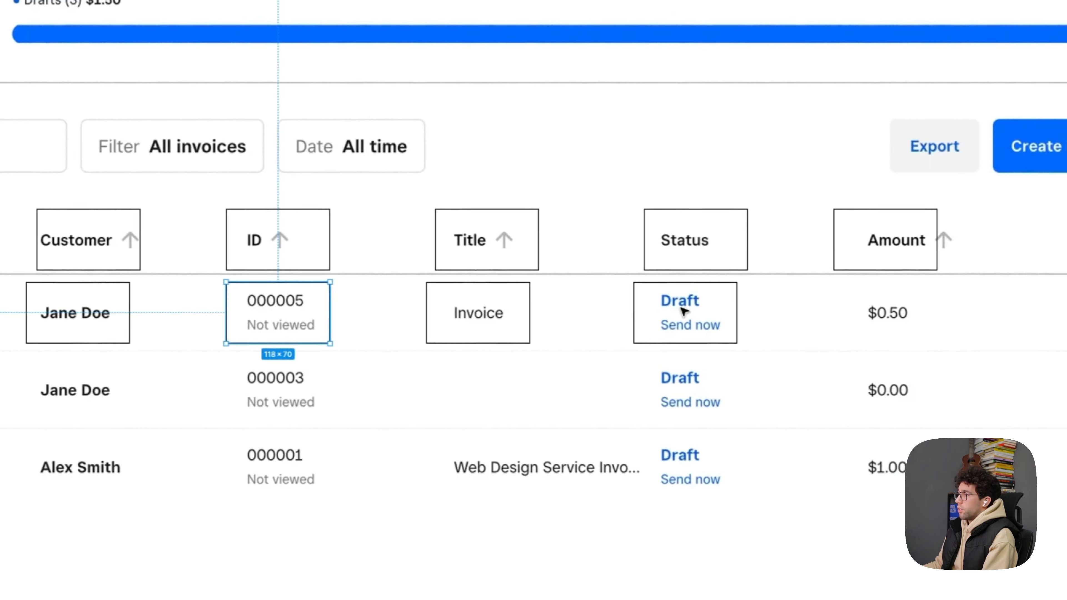
pyautogui.click(731, 308)
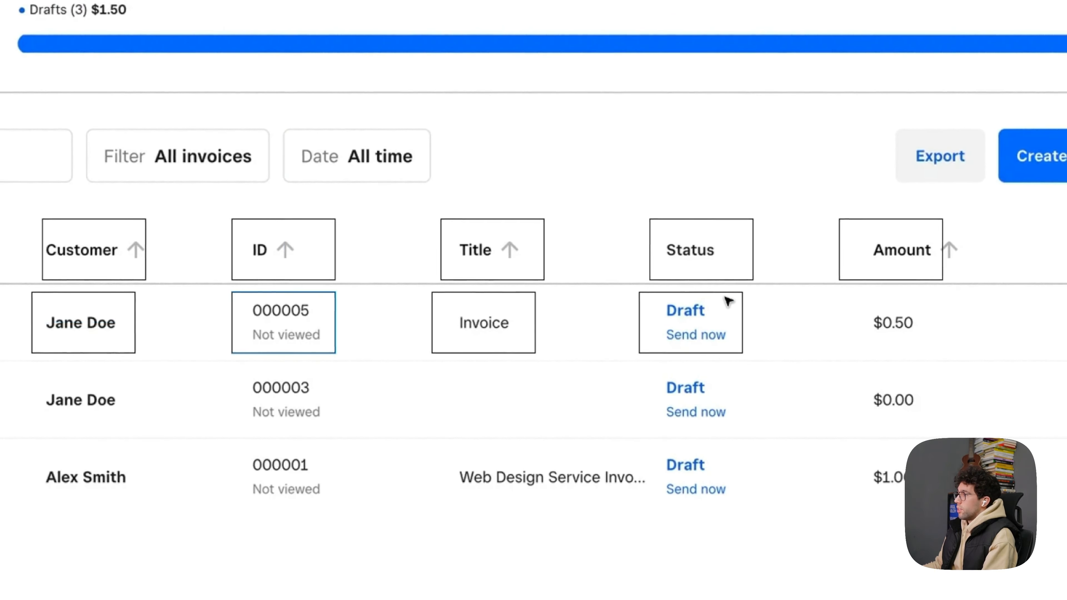
# - Delete all the outline rectangles from the header and first invoice row, keeping the reference screenshot
pyautogui.keyDown('shift'); pyautogui.click(458, 297); pyautogui.keyUp('shift')
pyautogui.keyDown('shift'); pyautogui.click(244, 299); pyautogui.keyUp('shift')
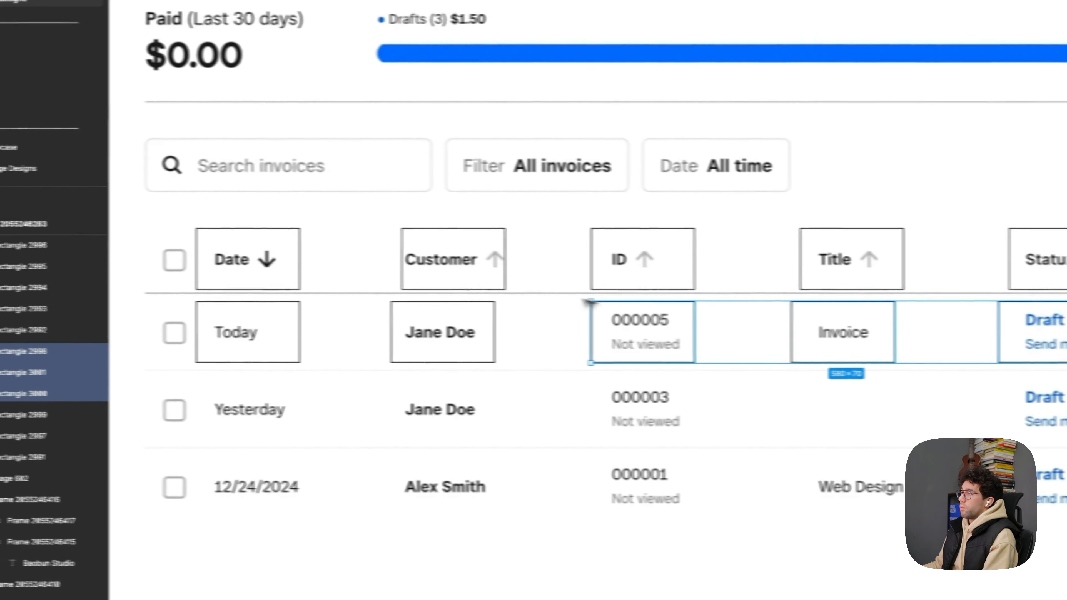
pyautogui.keyDown('shift'); pyautogui.click(87, 296); pyautogui.keyUp('shift')
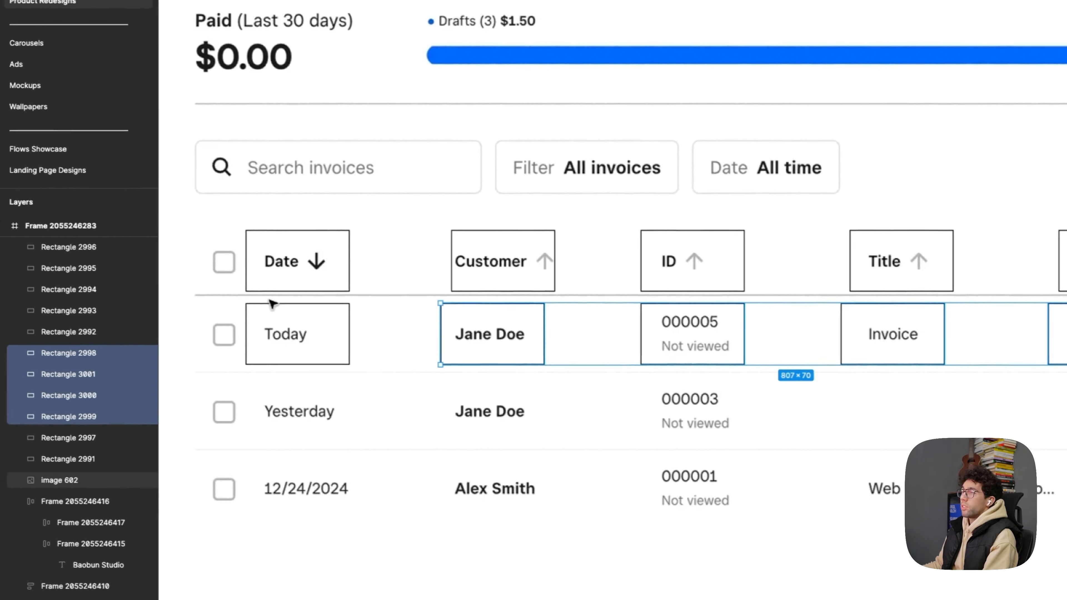
pyautogui.keyDown('shift'); pyautogui.click(276, 306); pyautogui.keyUp('shift')
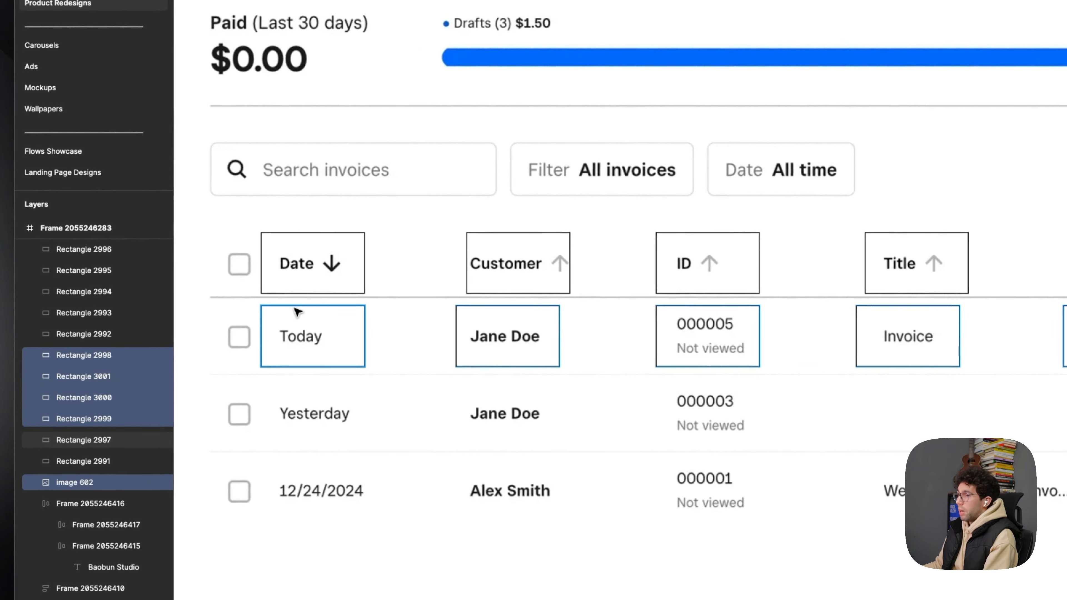
pyautogui.keyDown('shift'); pyautogui.click(281, 303); pyautogui.keyUp('shift')
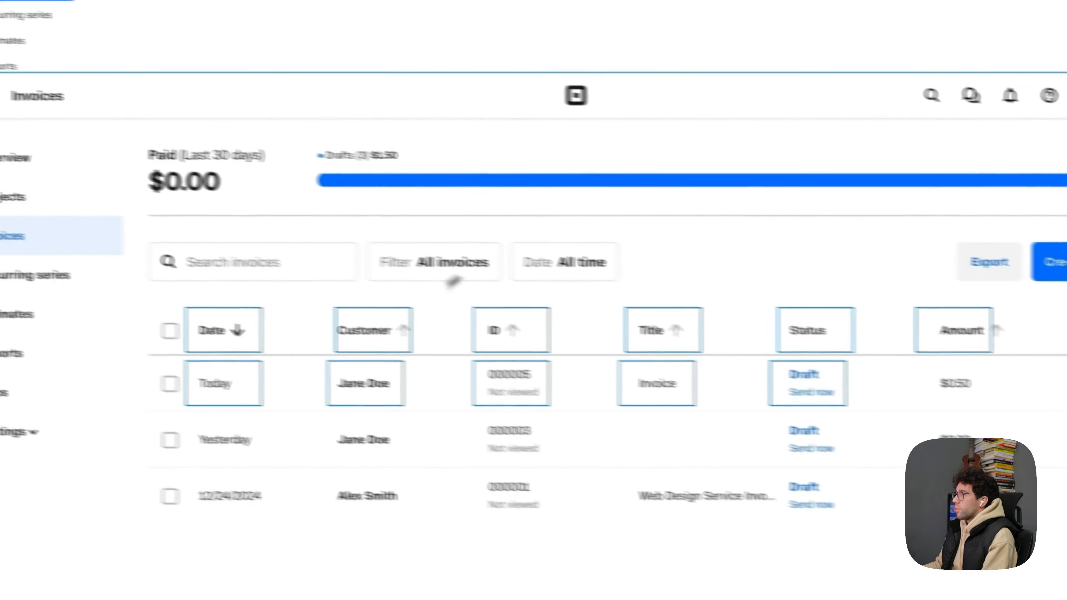
pyautogui.keyDown('shift'); pyautogui.click(294, 176); pyautogui.keyUp('shift')
pyautogui.press('Delete')
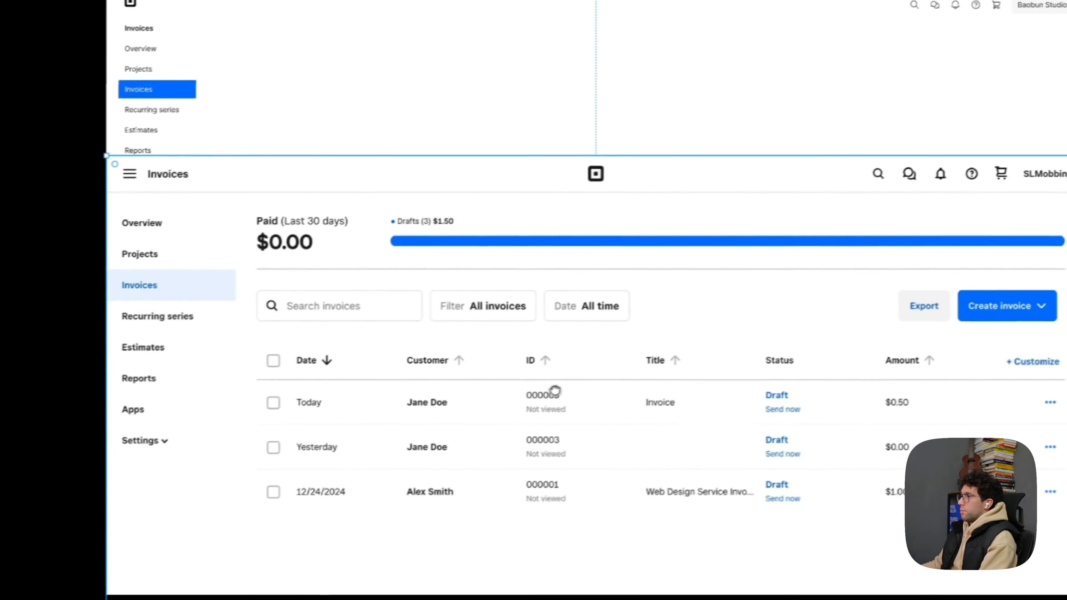
# - Move the reference screenshot up to cover the whole redesign frame, behind the redesigned header and sidebar
pyautogui.moveTo(556, 391); pyautogui.dragTo(530, 274)
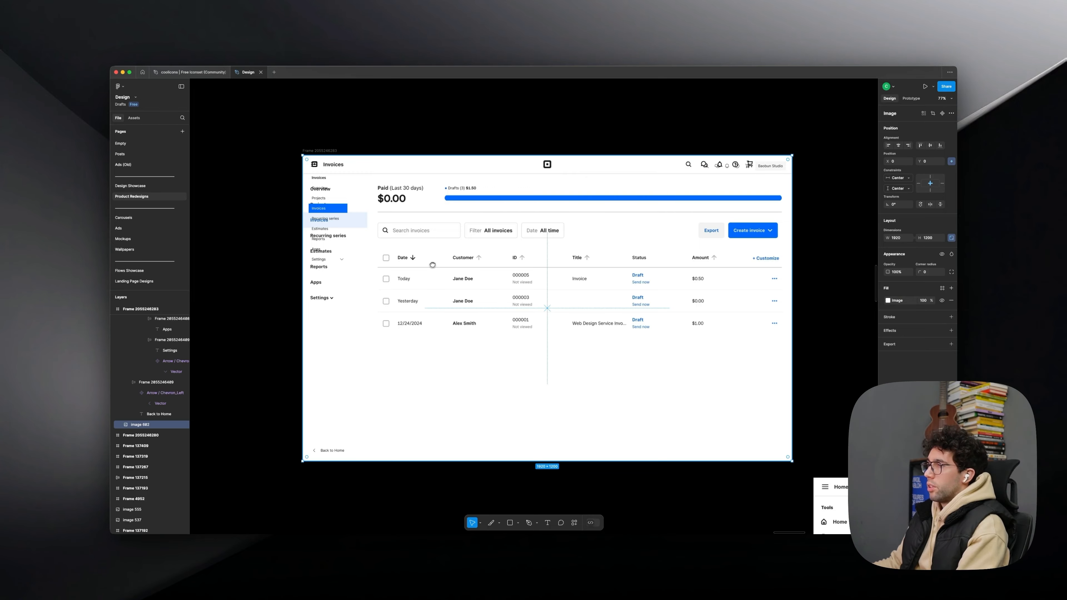
pyautogui.press('Escape')
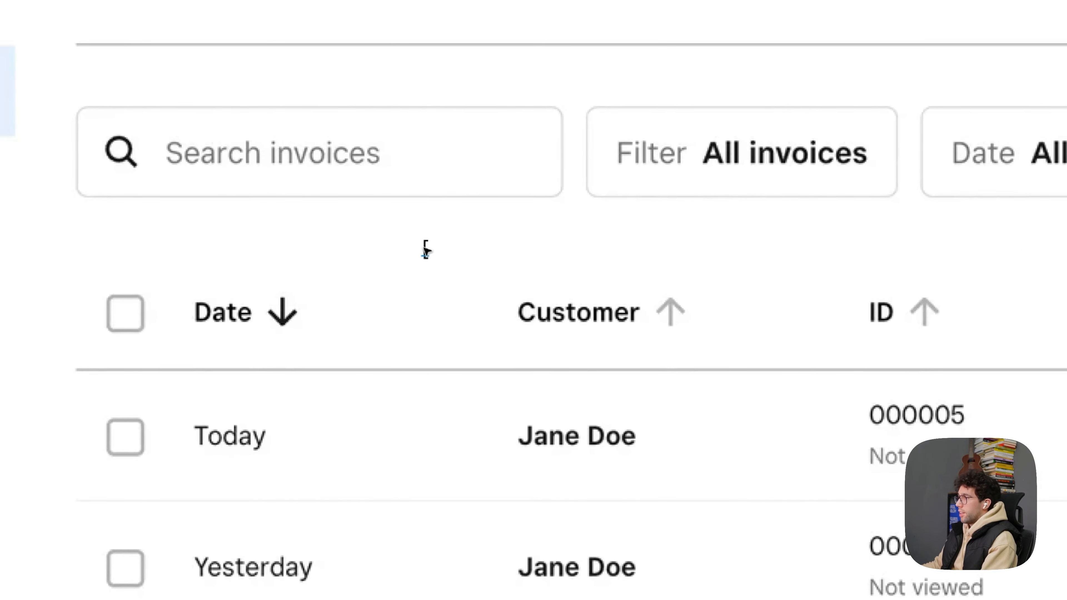
pyautogui.rightClick(513, 246)
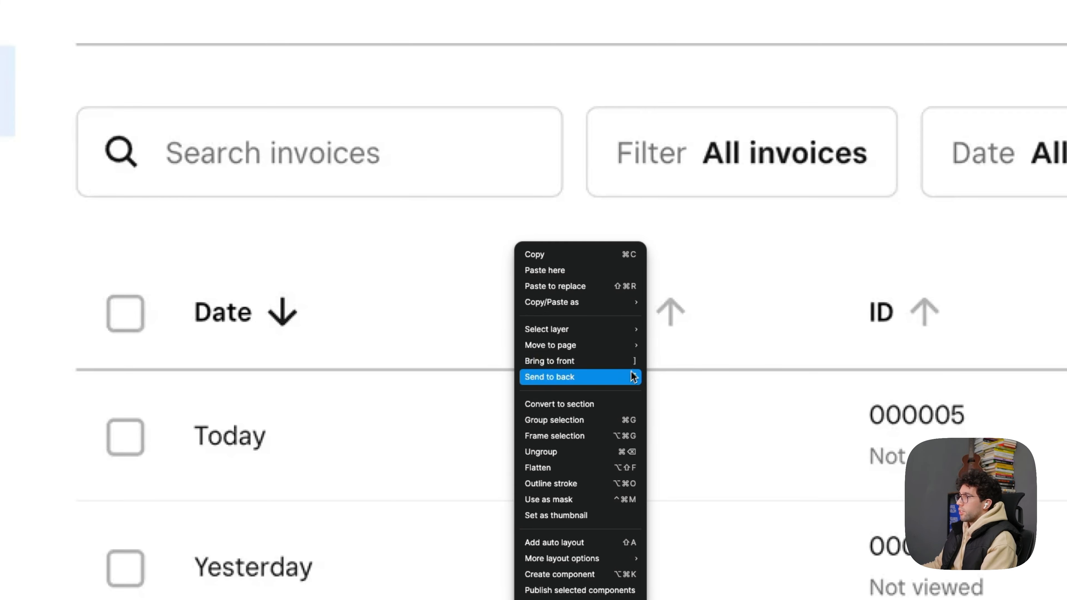
pyautogui.click(699, 359)
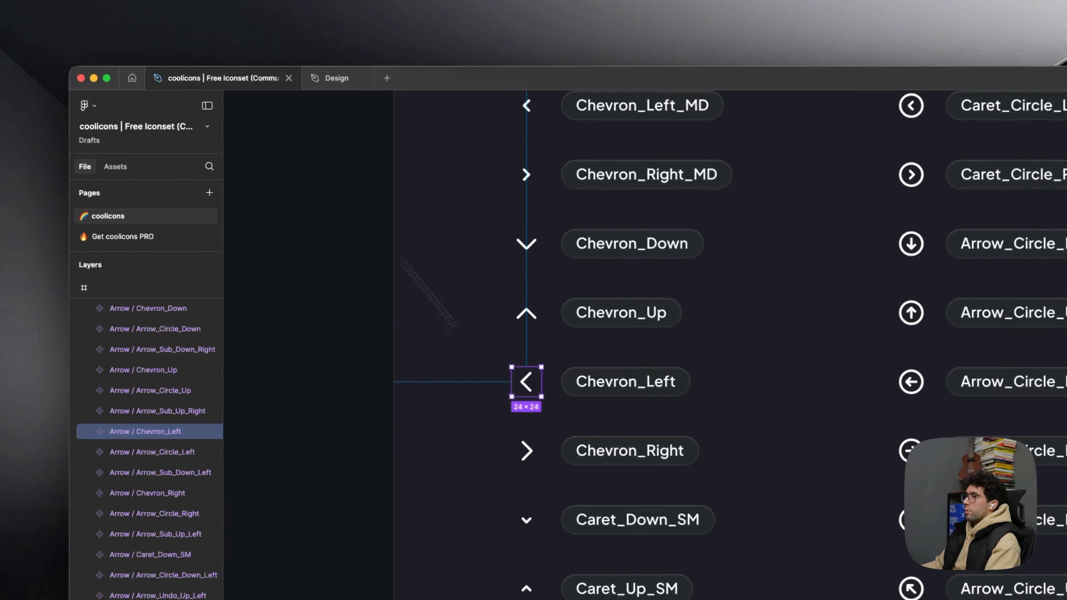
# - Copy the Arrow_Down_MD icon from the coolicons file and place it beside the Date header label in the design
pyautogui.click(463, 409)
pyautogui.scroll(-3, 464, 411)
pyautogui.moveTo(476, 462); pyautogui.dragTo(501, 418)
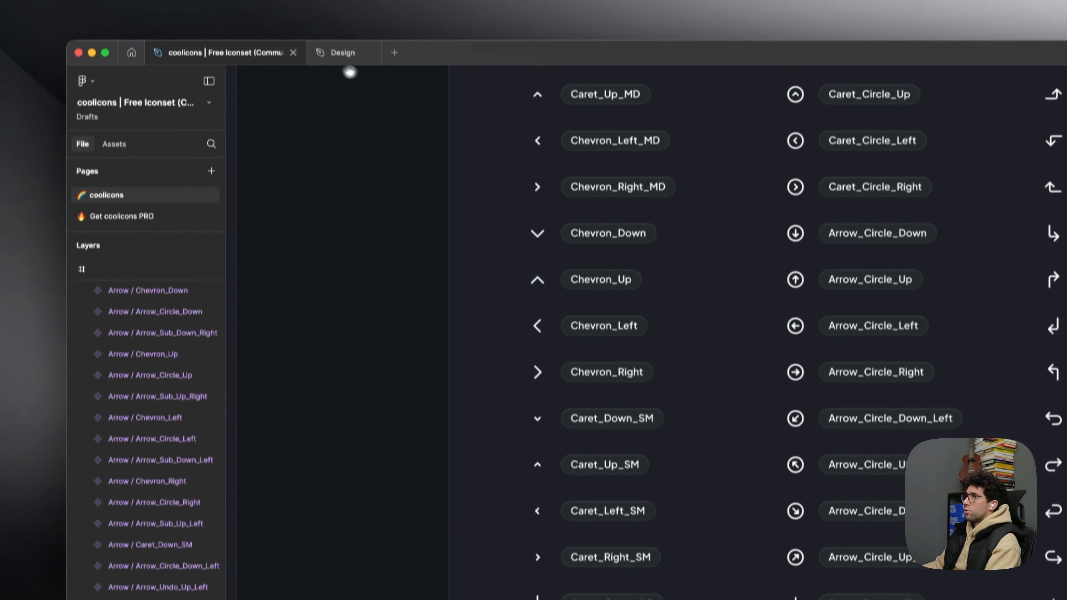
pyautogui.click(336, 59)
pyautogui.click(212, 59)
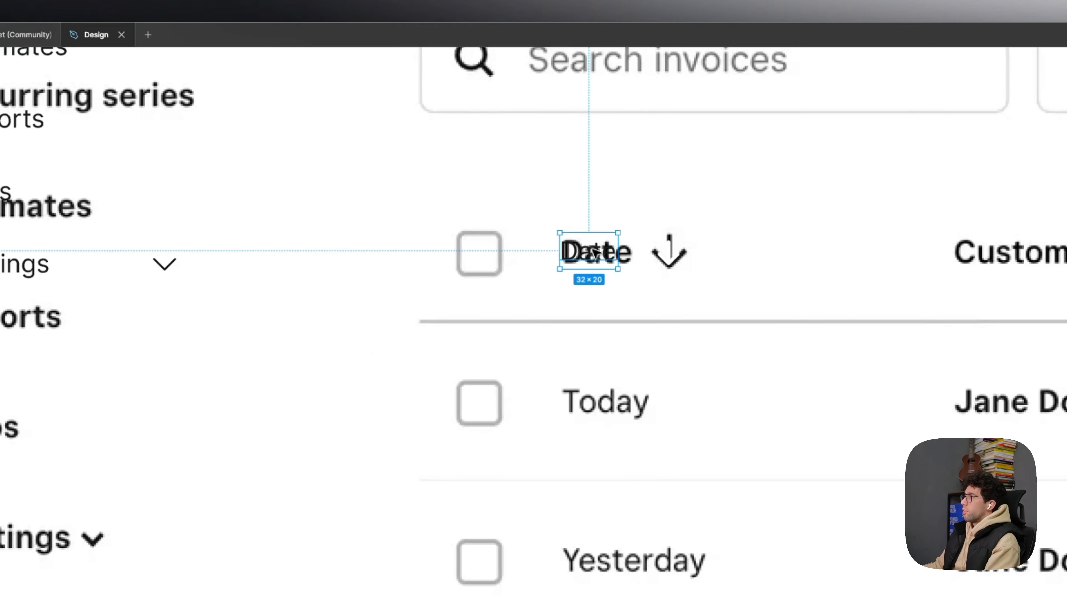
pyautogui.hscroll(3, 463, 306)
pyautogui.scroll(2, 462, 307)
pyautogui.scroll(5, 350, 298)
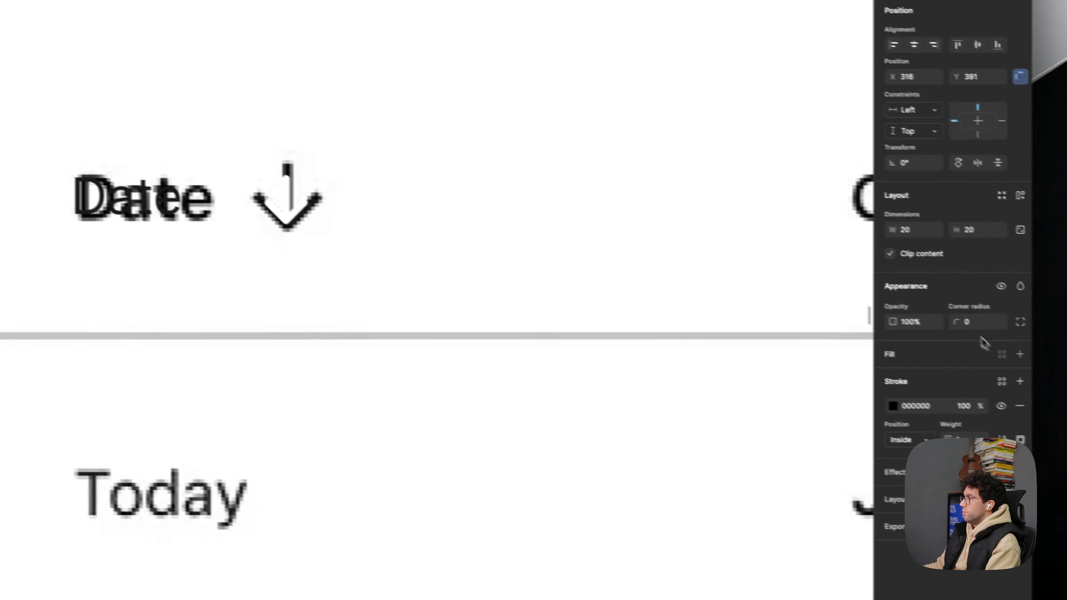
# - Make the header checkbox a 20 × 20 frame with corner radius 4 and a black stroke, placed over the original checkbox
pyautogui.click(974, 322)
pyautogui.write('4')
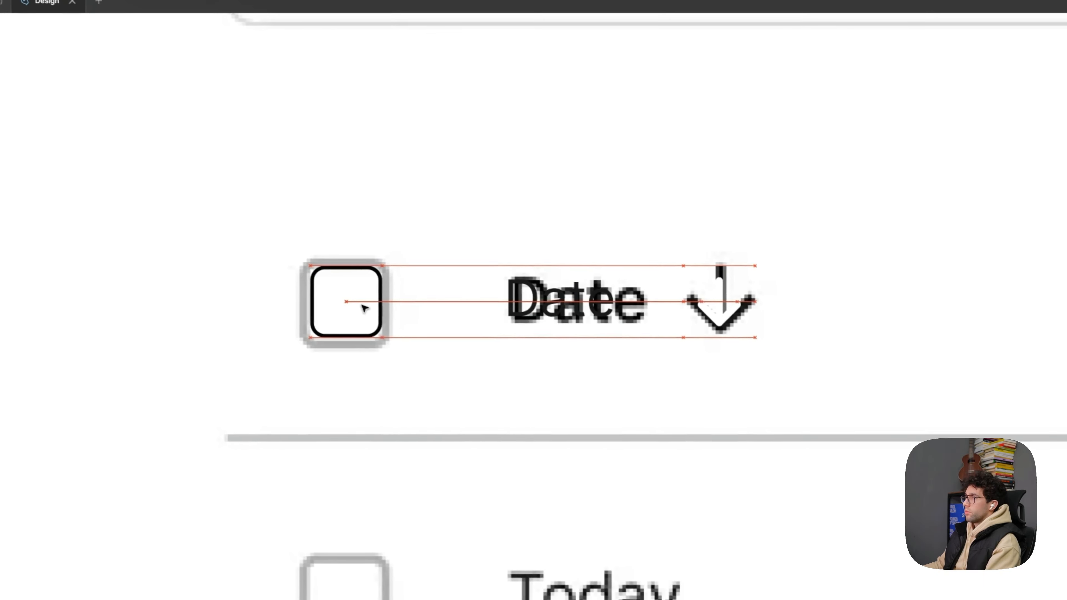
pyautogui.moveTo(673, 295); pyautogui.dragTo(443, 320)
pyautogui.scroll(-3, 396, 323)
# - Put the Date label and arrow in an auto layout and duplicate it as the Customer column header
pyautogui.click(314, 332)
pyautogui.hotkey('shift', 'a')
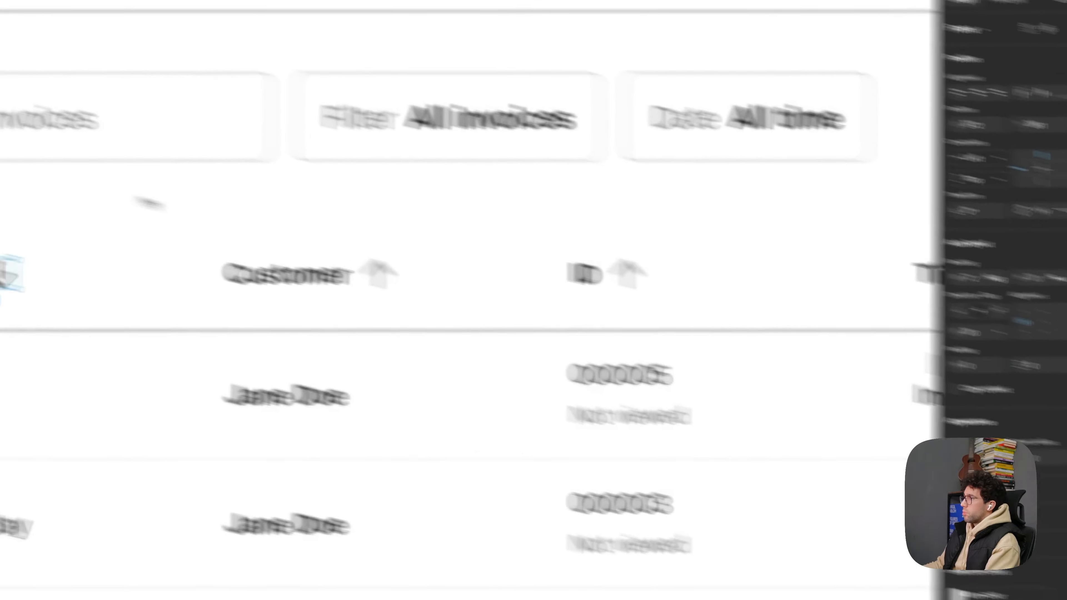
pyautogui.moveTo(347, 335); pyautogui.dragTo(720, 324)
pyautogui.doubleClick(719, 323)
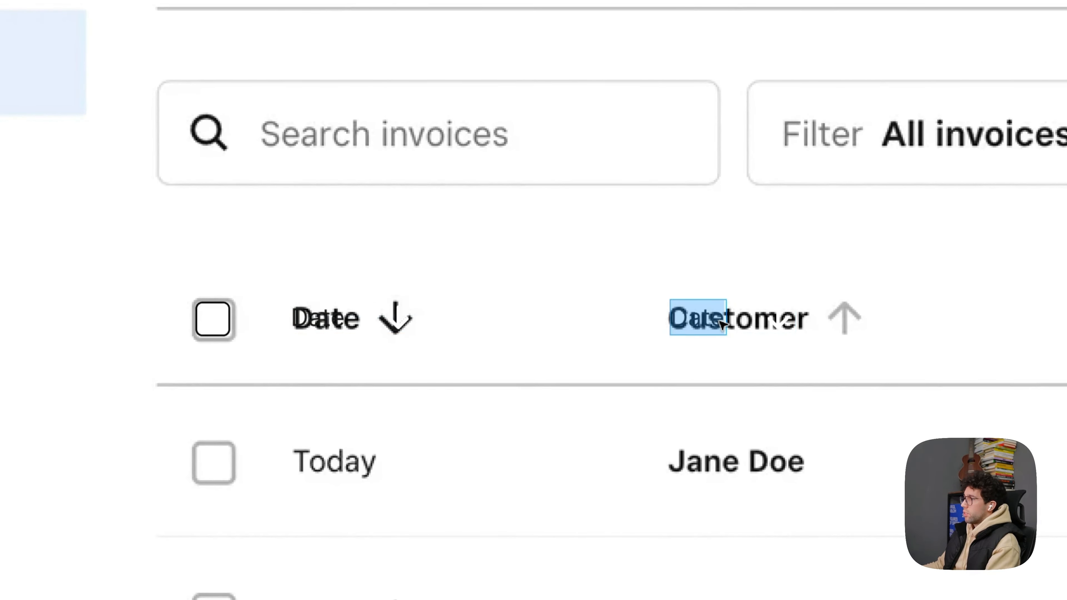
pyautogui.write('Customer')
pyautogui.press('Escape')
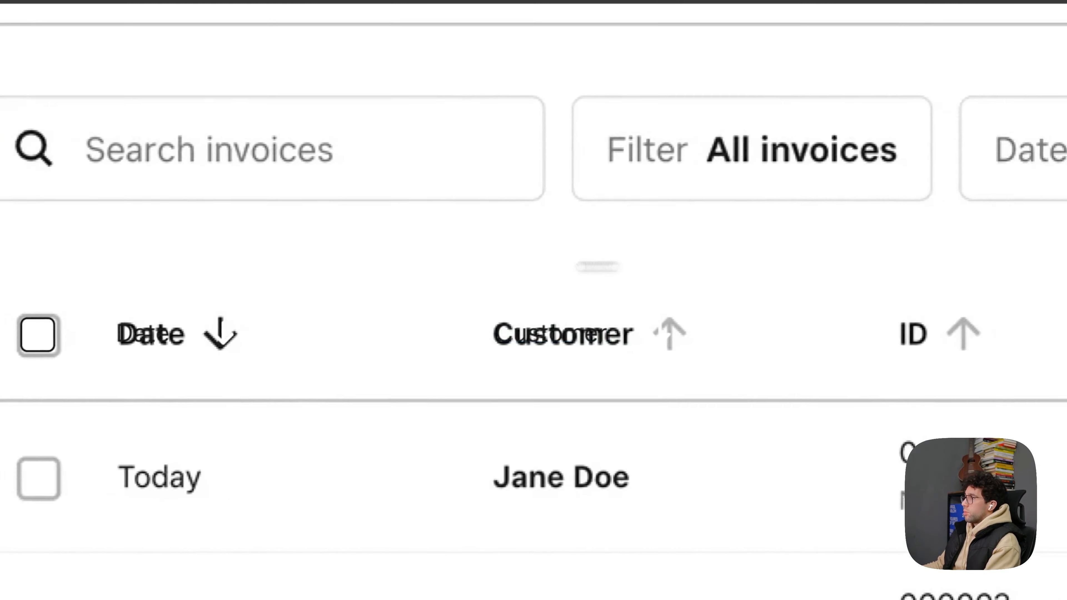
# - Duplicate the header for the ID, Title and Amount columns, and add Status as a plain label without an arrow
pyautogui.moveTo(322, 321); pyautogui.dragTo(672, 324)
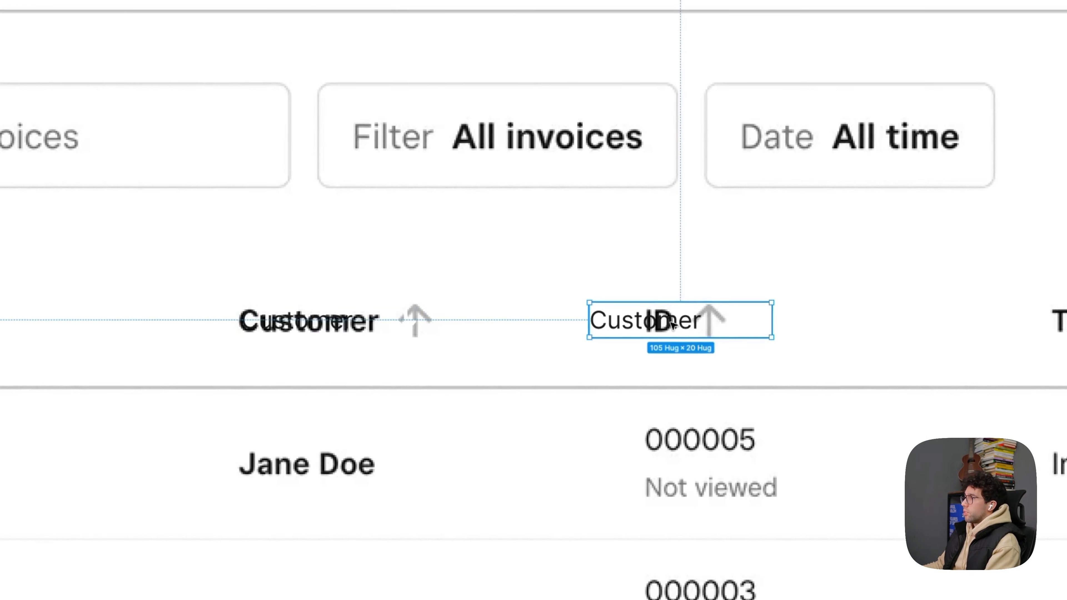
pyautogui.doubleClick(673, 325)
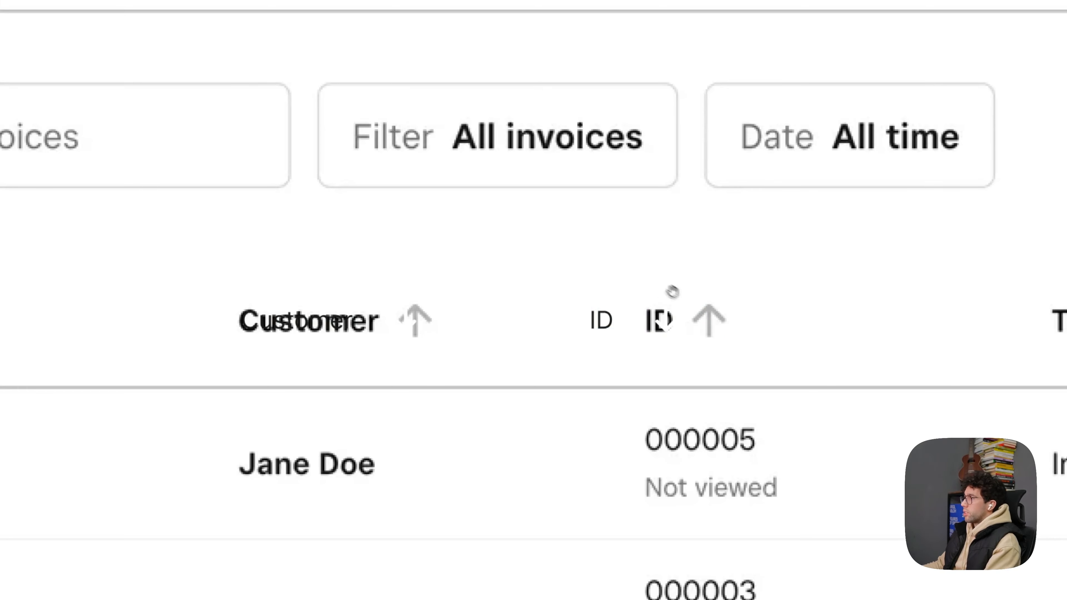
pyautogui.press('Escape')
pyautogui.moveTo(526, 327); pyautogui.dragTo(531, 327)
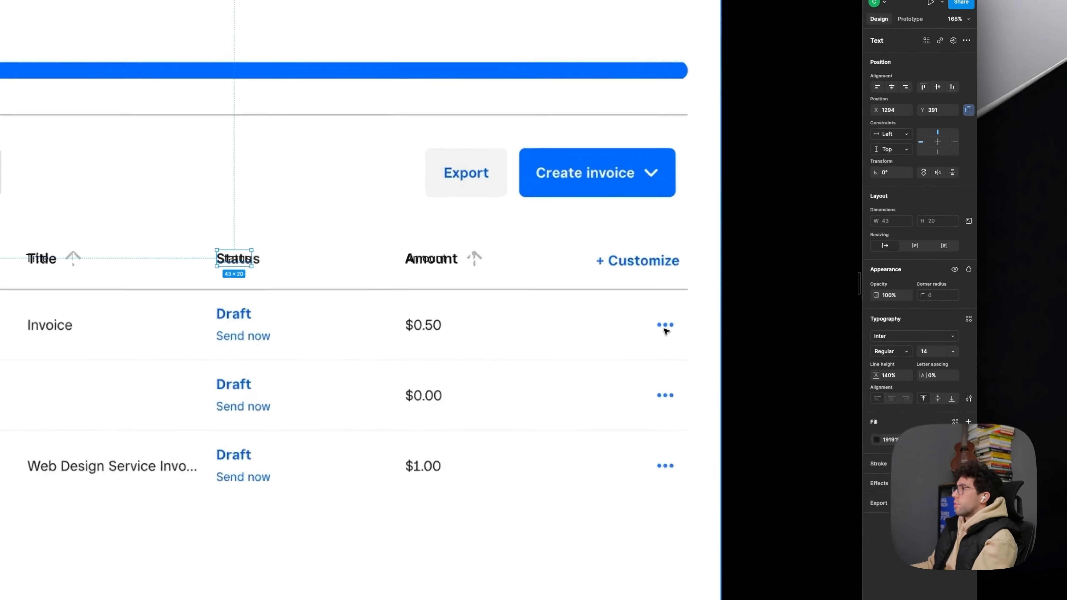
pyautogui.click(741, 316)
pyautogui.scroll(-1, 736, 319)
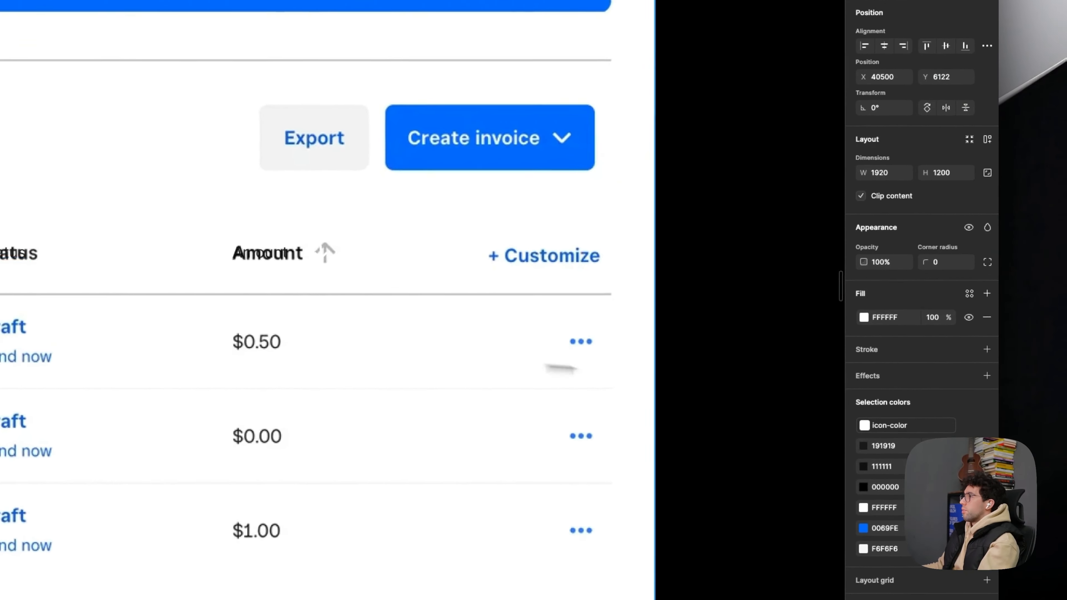
# - Examine the Status, Amount and Customize area of the table header against the original screenshot
pyautogui.scroll(-2, 726, 298)
pyautogui.moveTo(441, 343); pyautogui.dragTo(481, 337)
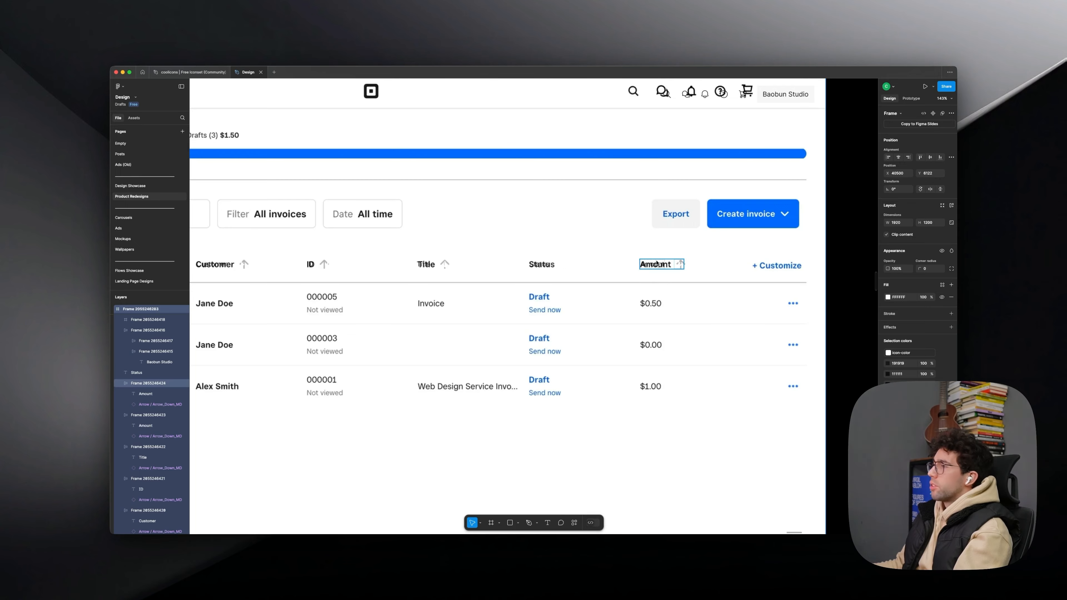
pyautogui.hscroll(5, 812, 279)
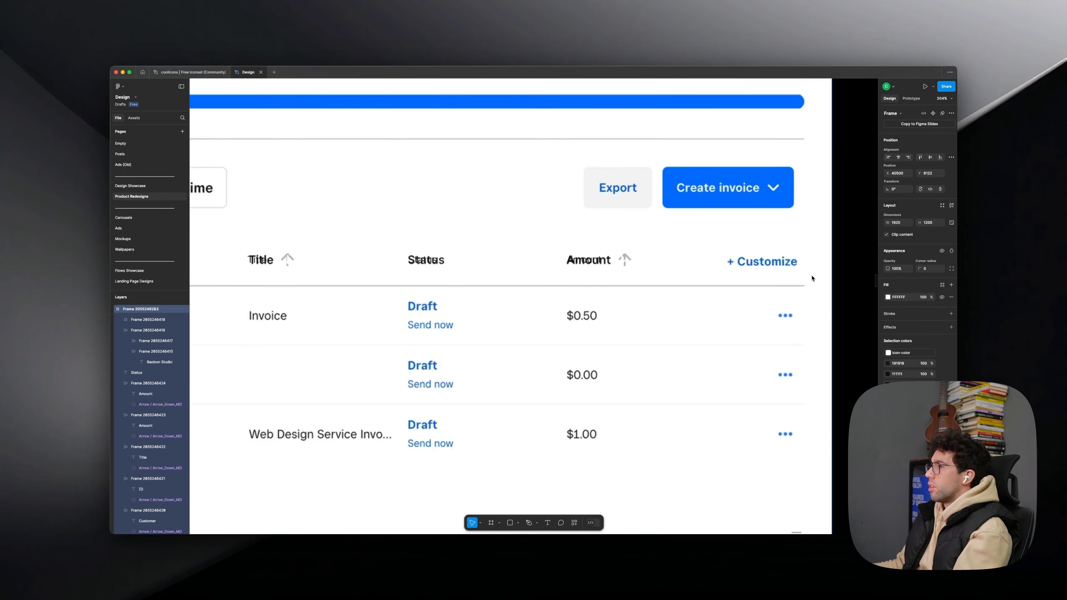
pyautogui.click(360, 258)
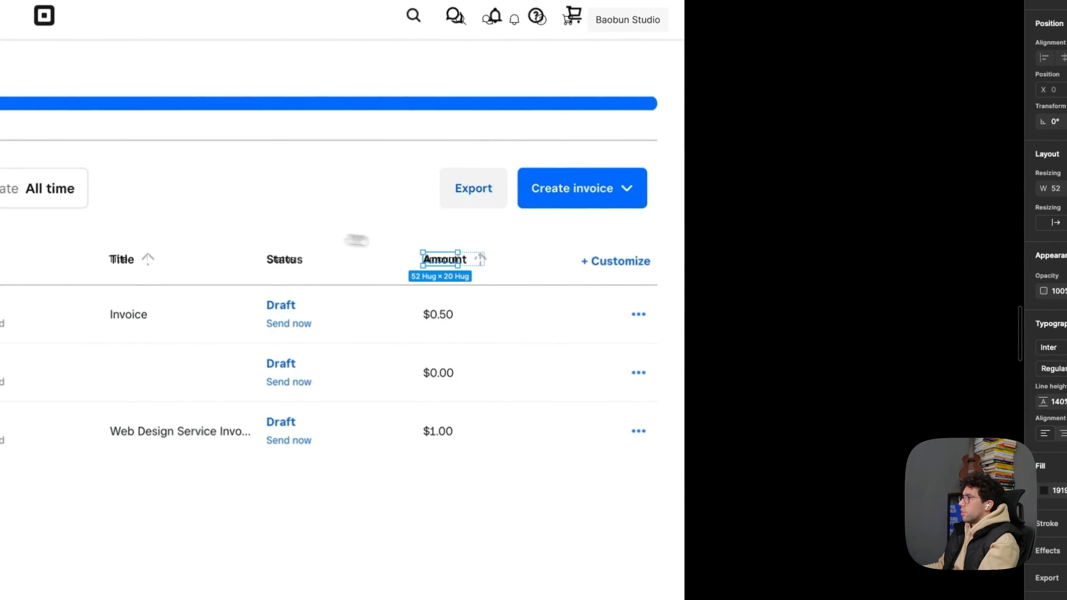
pyautogui.moveTo(357, 241); pyautogui.dragTo(534, 296)
pyautogui.scroll(5, 736, 364)
pyautogui.moveTo(768, 356); pyautogui.dragTo(729, 354)
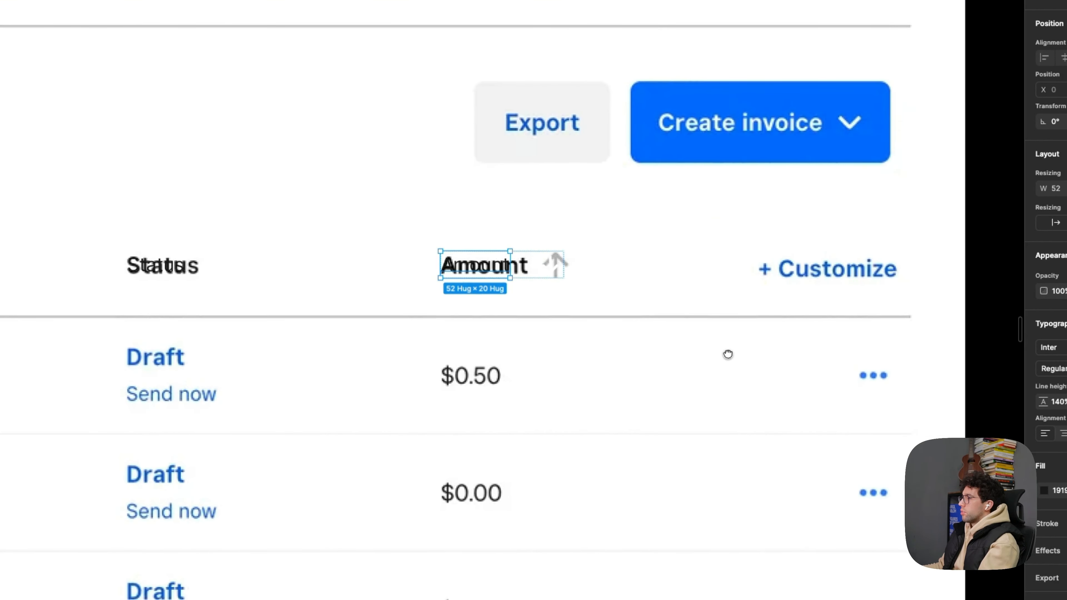
pyautogui.scroll(-5, 729, 355)
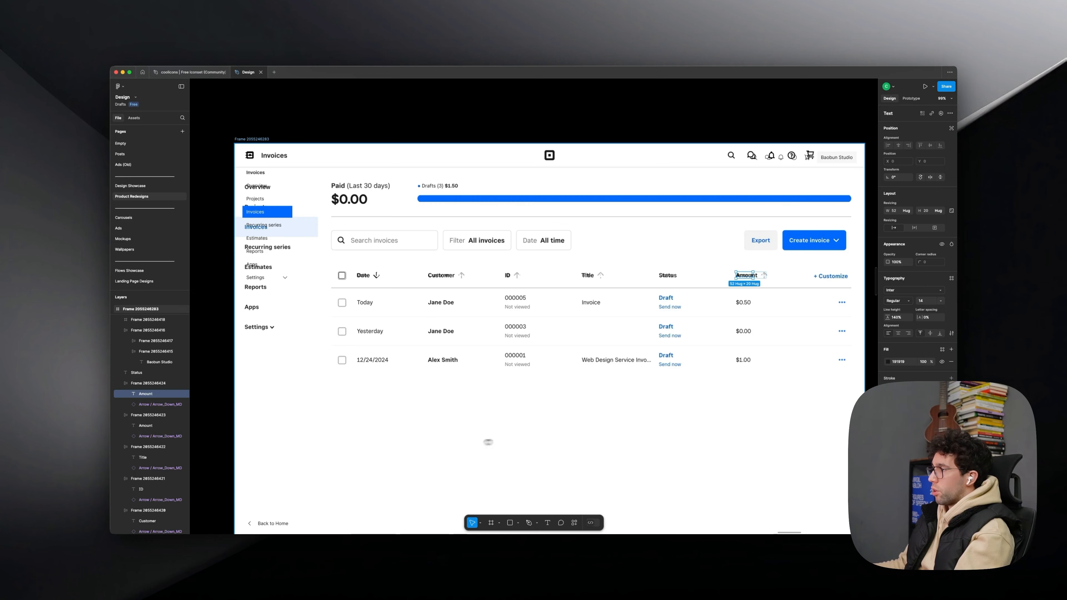
pyautogui.scroll(-3, 488, 442)
pyautogui.press('r')
pyautogui.moveTo(512, 452); pyautogui.dragTo(647, 465)
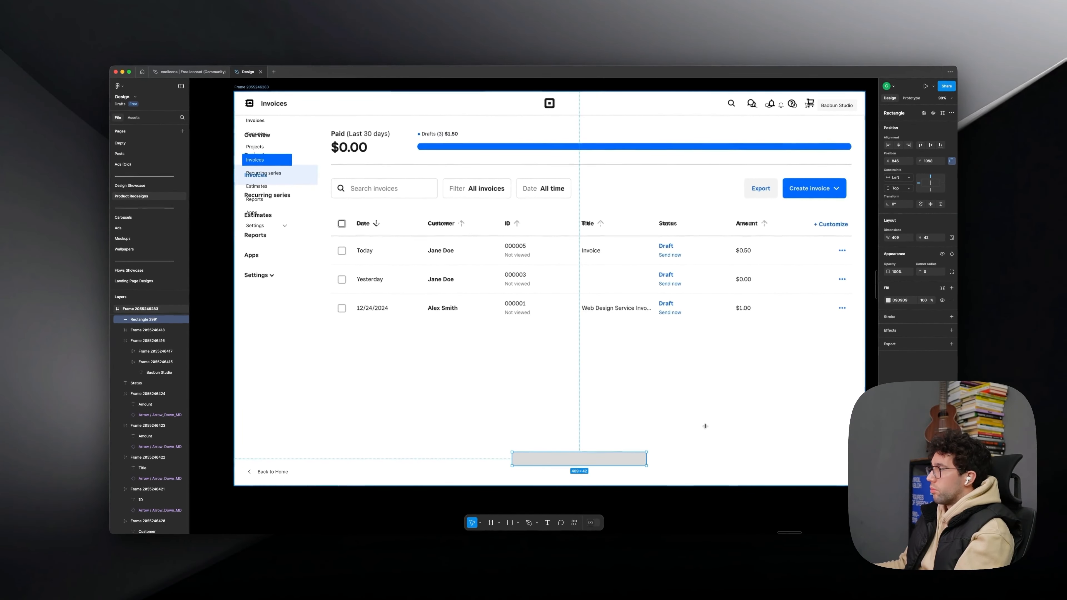
pyautogui.press('Delete')
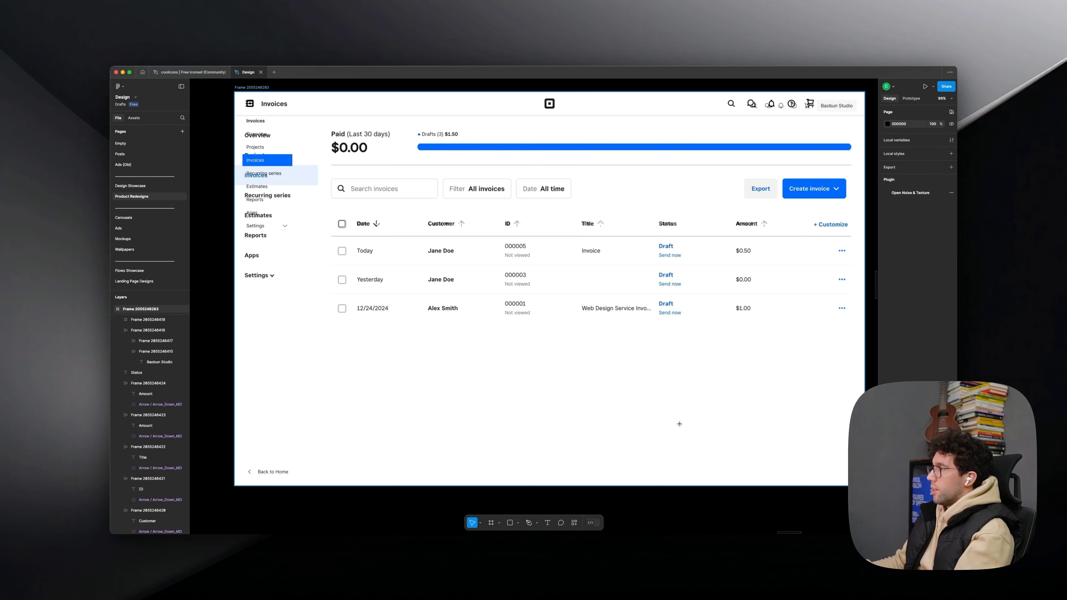
# - Examine the original table rows, including the status links, amounts and row action dots
pyautogui.scroll(2, 840, 255)
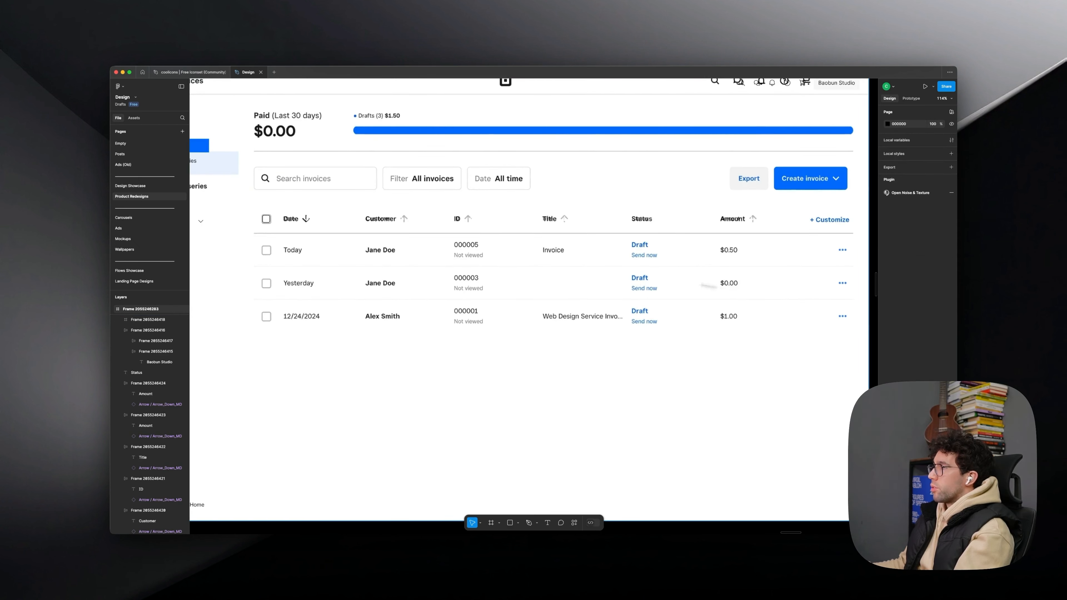
pyautogui.scroll(5, 741, 251)
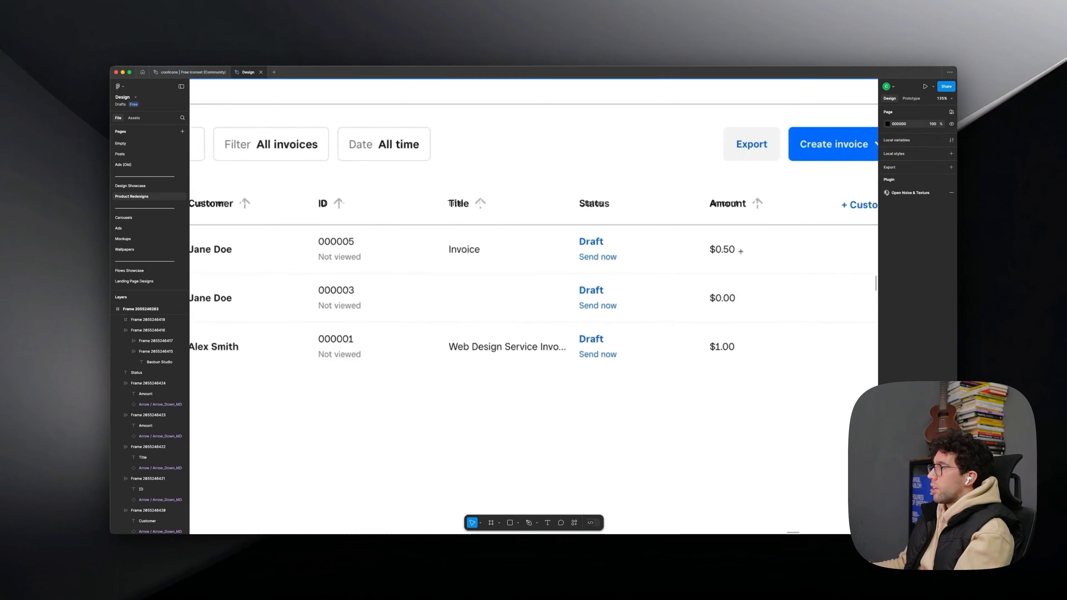
pyautogui.moveTo(740, 251); pyautogui.dragTo(629, 276)
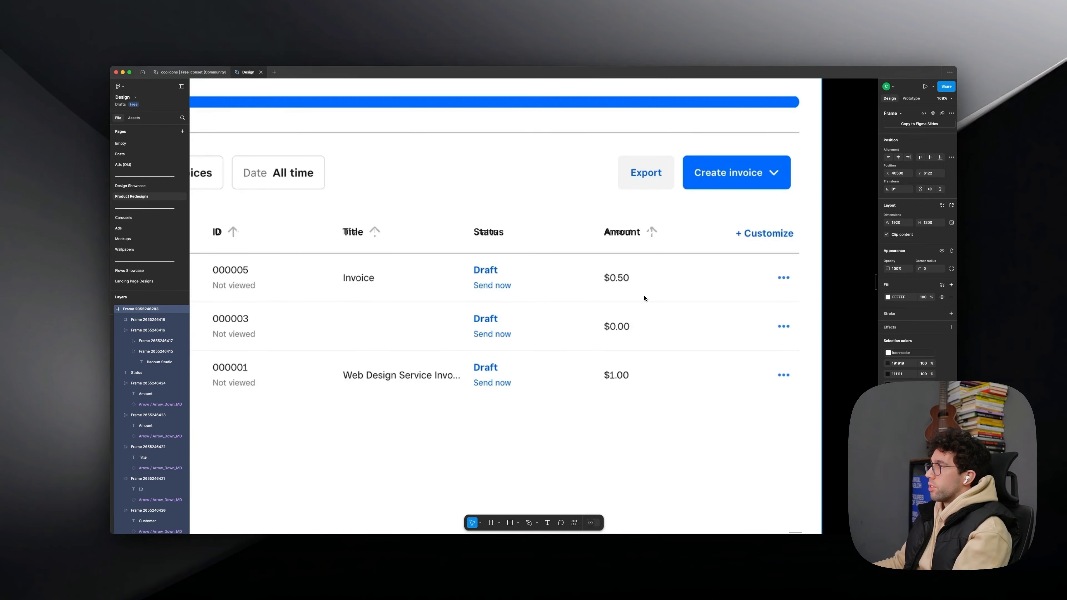
pyautogui.scroll(-2, 643, 299)
pyautogui.scroll(2, 641, 300)
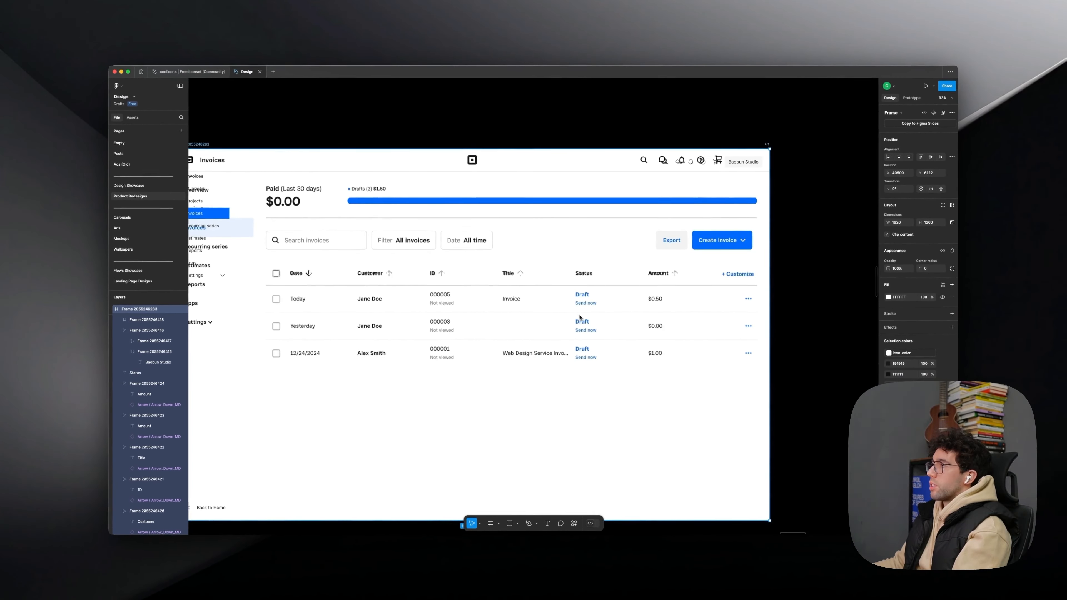
pyautogui.scroll(3, 723, 299)
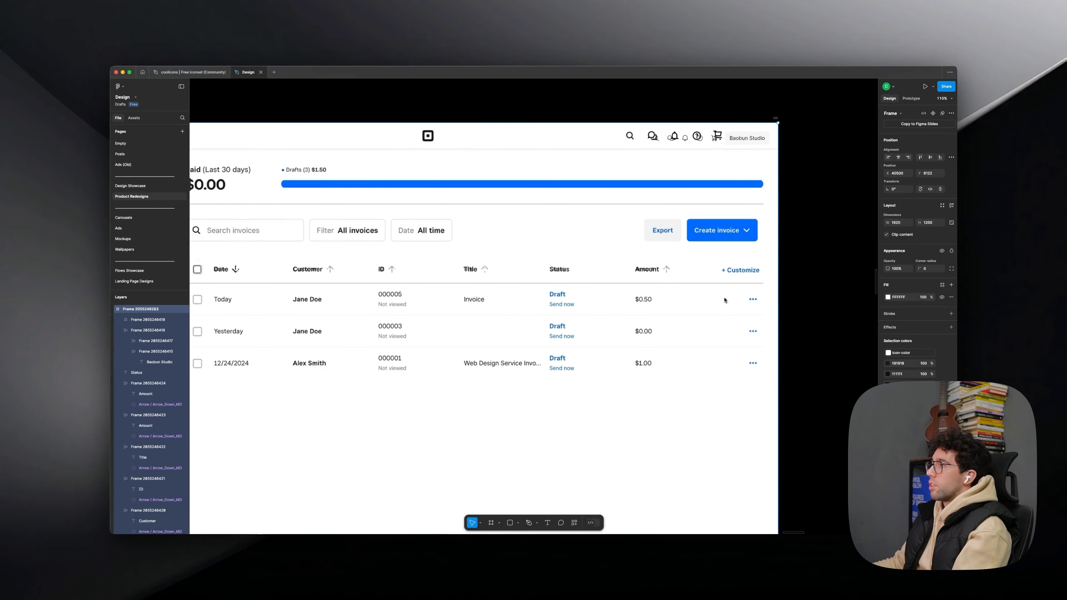
pyautogui.scroll(2, 752, 336)
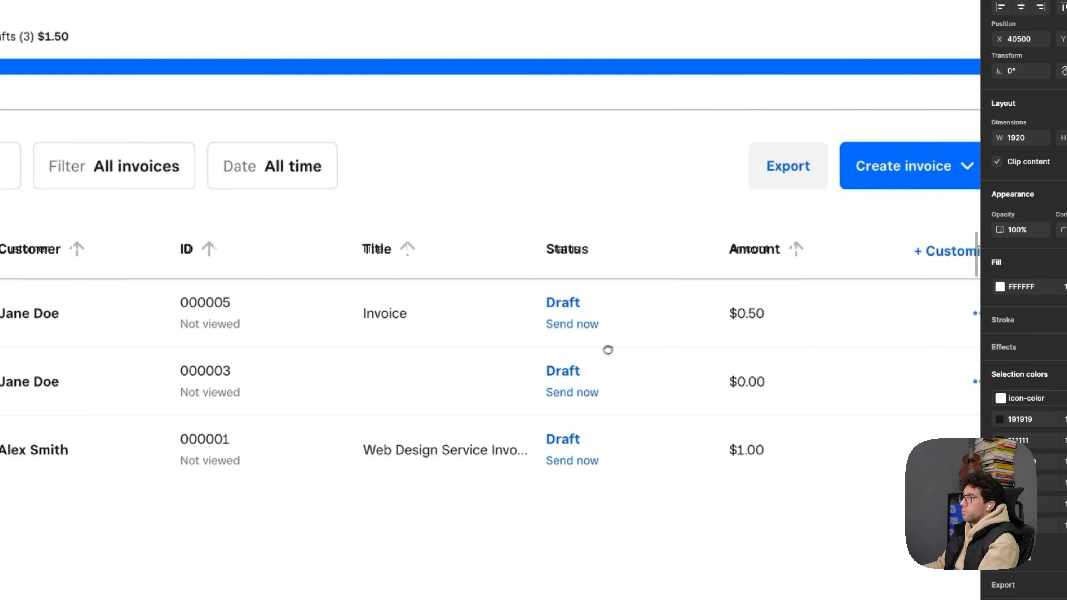
pyautogui.moveTo(608, 350); pyautogui.dragTo(553, 347)
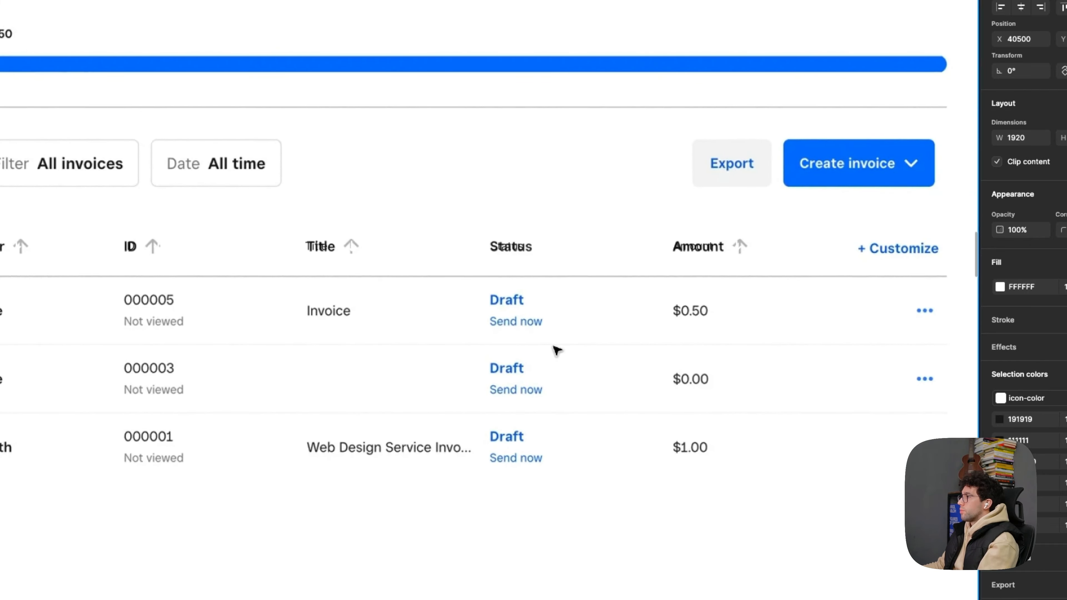
pyautogui.click(725, 253)
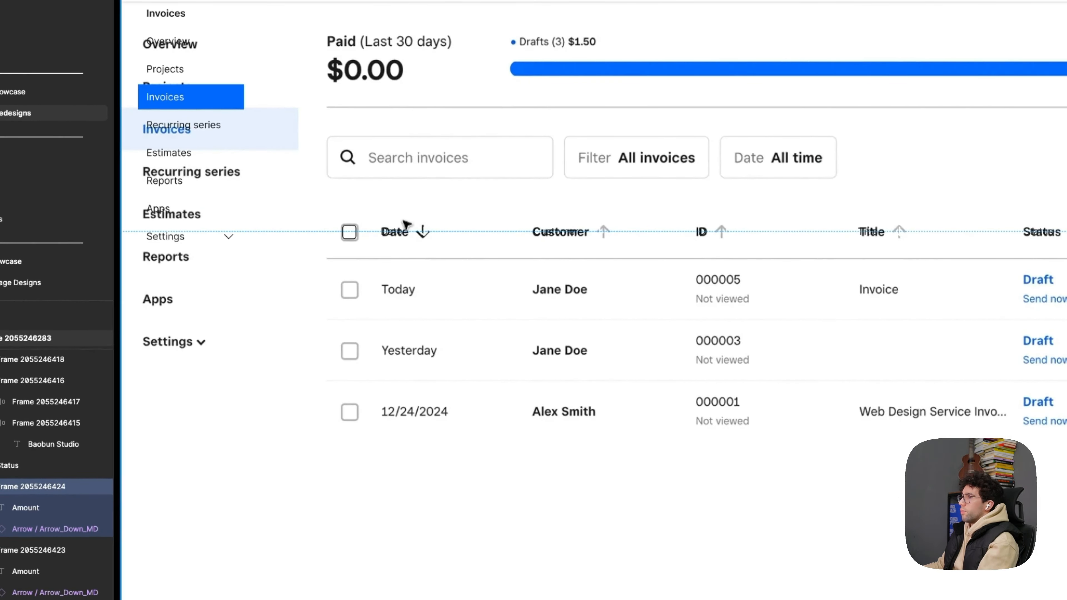
# - Copy the header checkbox into the Date auto layout as its first item and delete the loose checkbox
pyautogui.click(407, 223)
pyautogui.scroll(5, 319, 237)
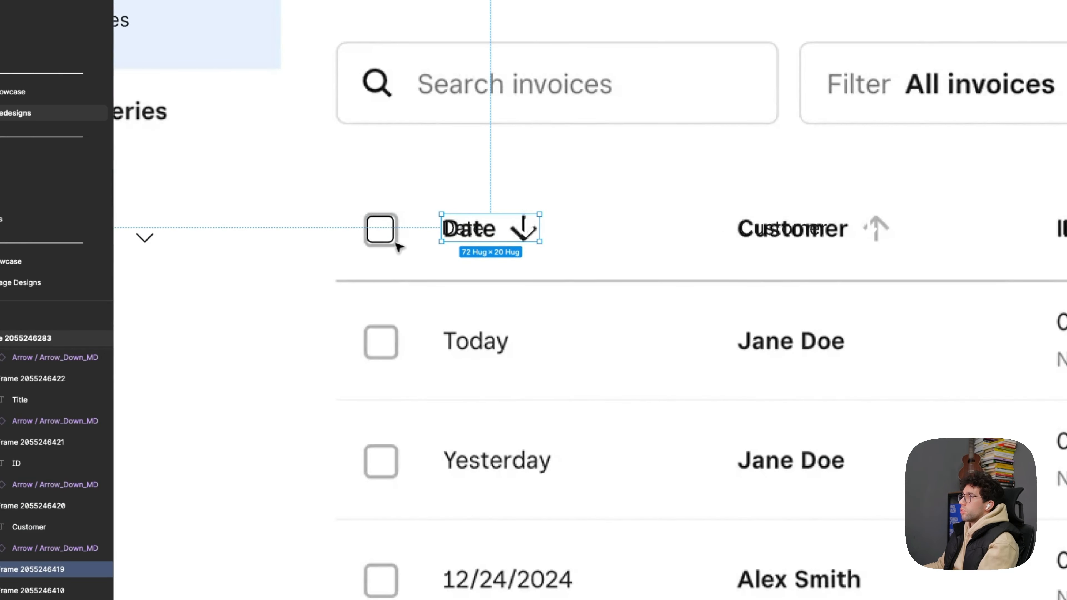
pyautogui.click(379, 226)
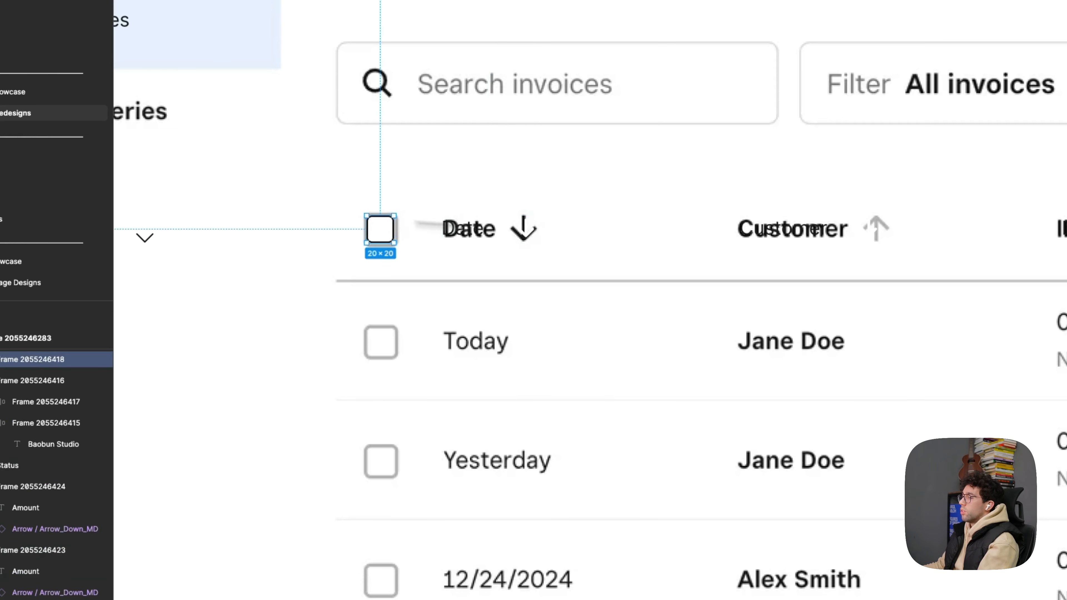
pyautogui.click(499, 234)
pyautogui.press('super+v')
pyautogui.press('Left')
pyautogui.press('Left')
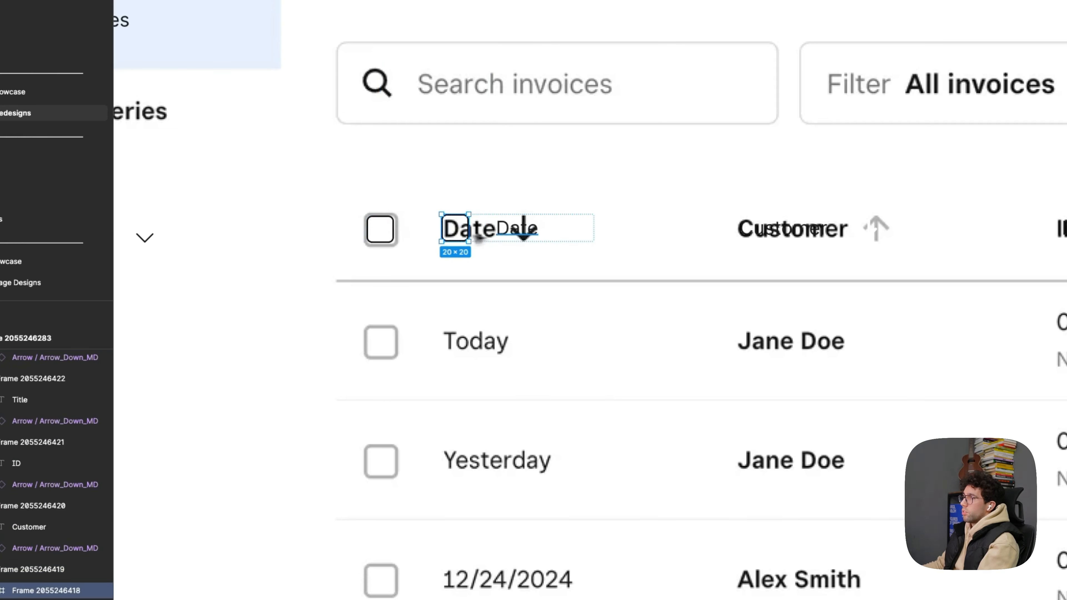
pyautogui.click(392, 222)
pyautogui.press('Delete')
# - Move the Date header group so its label sits over the original Date label
pyautogui.click(492, 229)
pyautogui.click(495, 230)
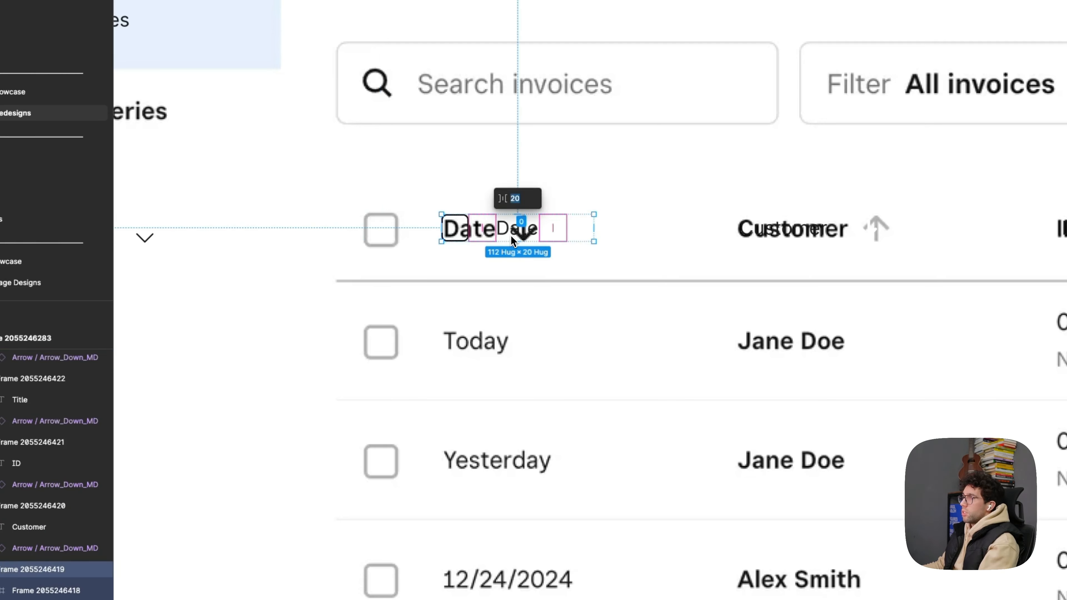
pyautogui.moveTo(493, 238); pyautogui.dragTo(454, 238)
pyautogui.click(479, 231)
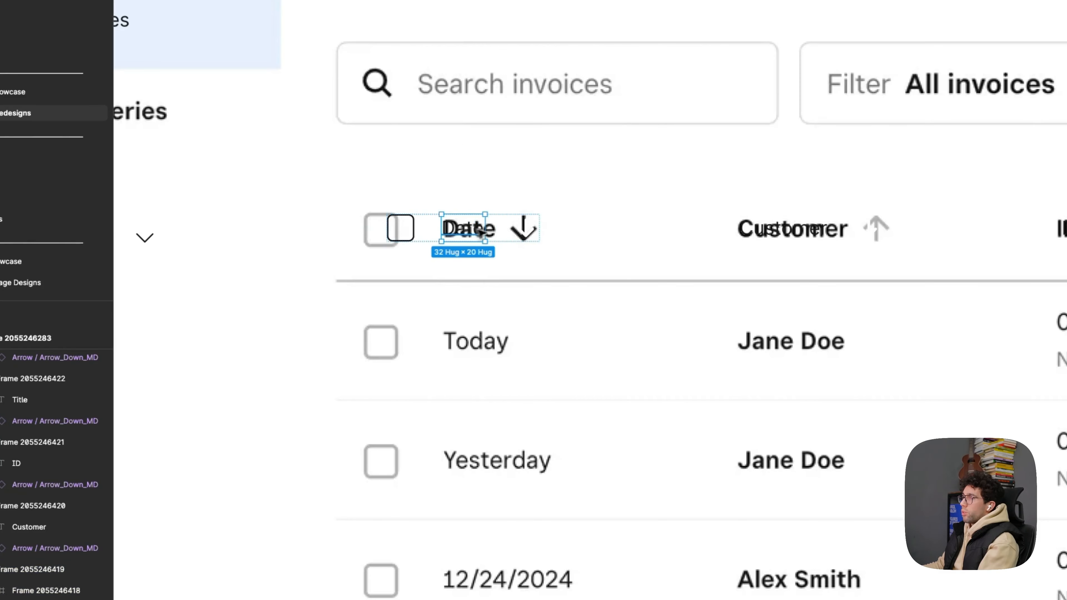
pyautogui.moveTo(467, 228); pyautogui.dragTo(467, 343)
pyautogui.doubleClick(468, 342)
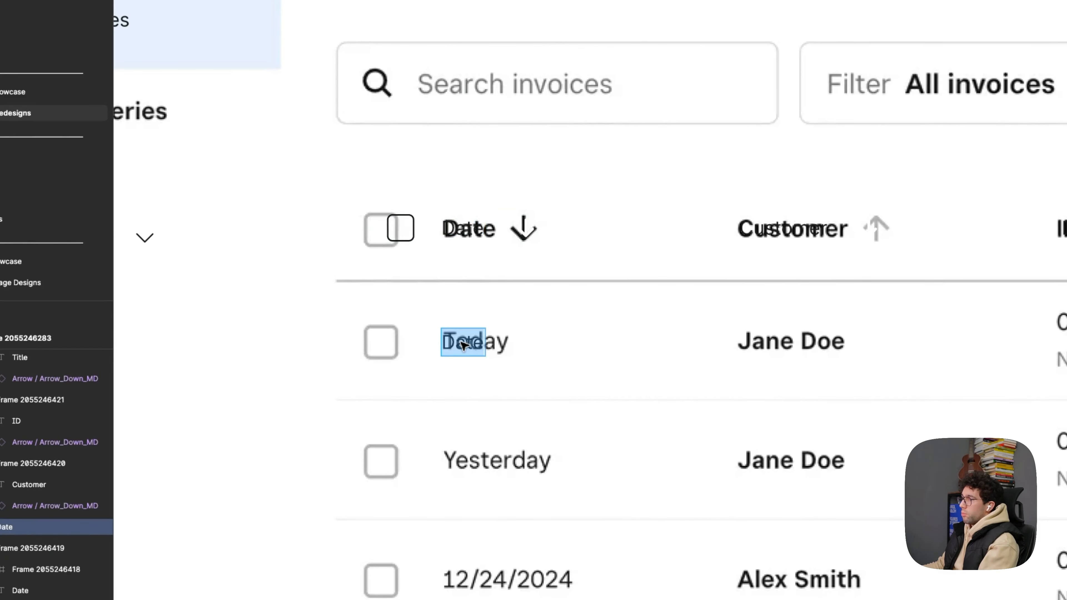
pyautogui.press('Escape')
pyautogui.click(468, 236)
pyautogui.click(471, 342)
pyautogui.press('Delete')
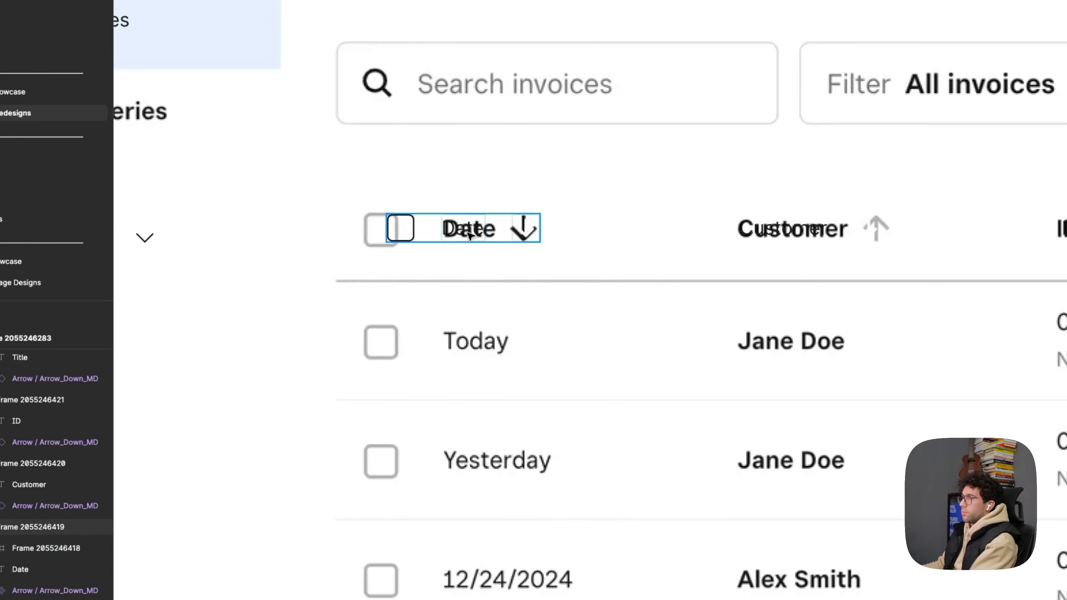
# - Duplicate the Date header group with its checkbox onto the first table row and change its label to Today
pyautogui.click(467, 230)
pyautogui.moveTo(467, 230); pyautogui.dragTo(467, 352)
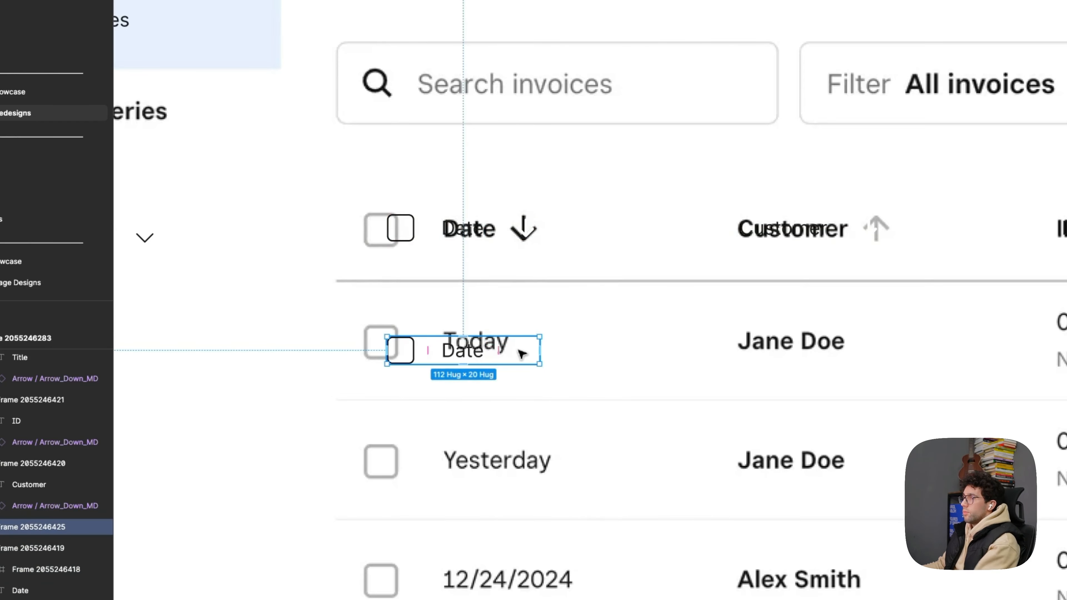
pyautogui.doubleClick(472, 355)
pyautogui.doubleClick(475, 356)
pyautogui.write('T')
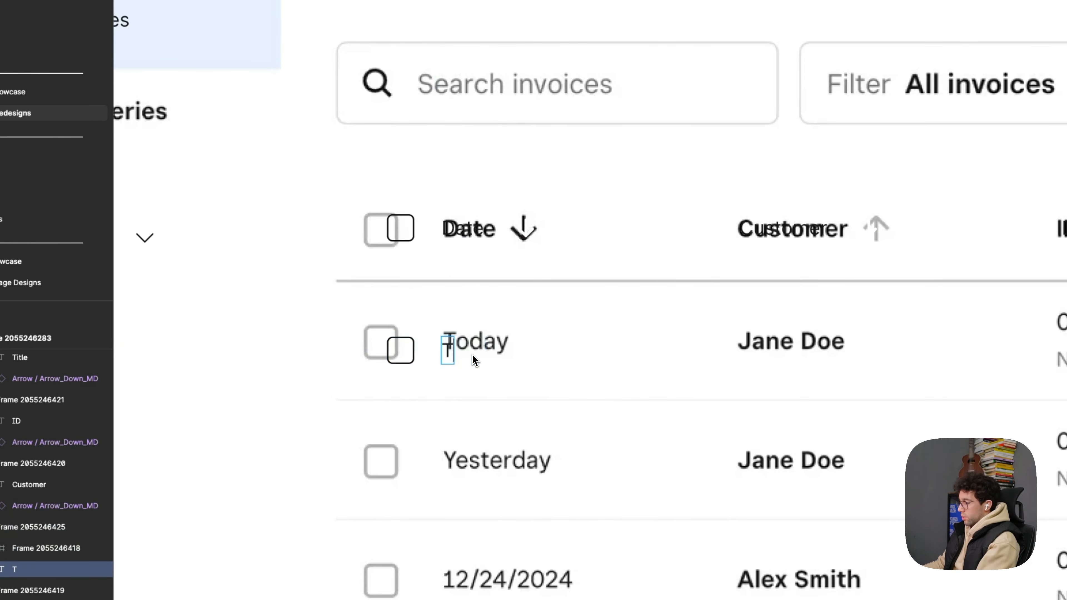
pyautogui.write('oday')
pyautogui.press('Escape')
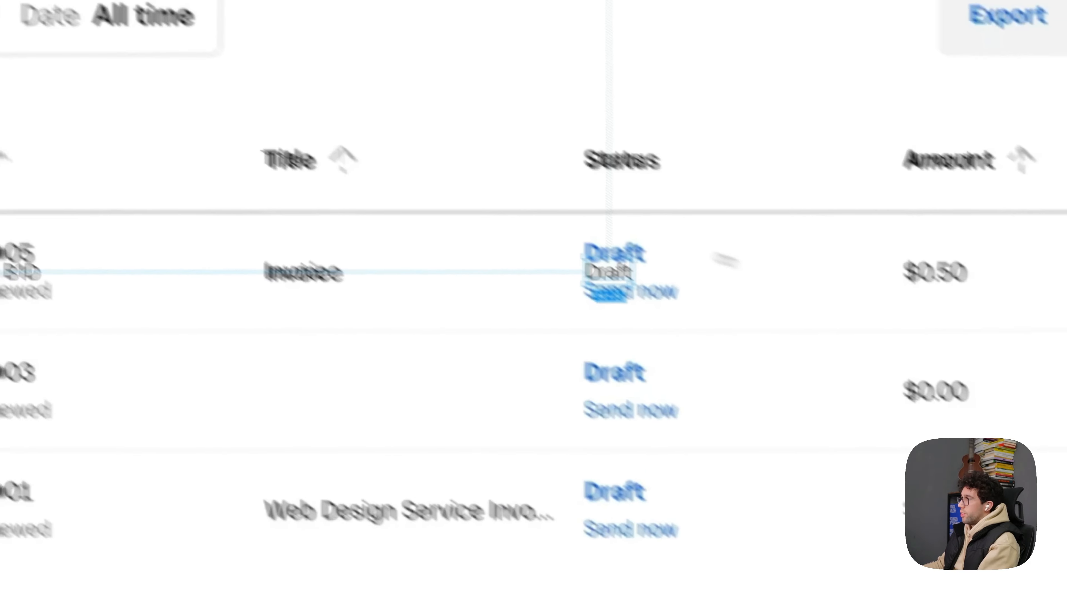
# - Duplicate the first row's Draft text under the Amount column and change it to $500
pyautogui.moveTo(606, 274); pyautogui.dragTo(925, 274)
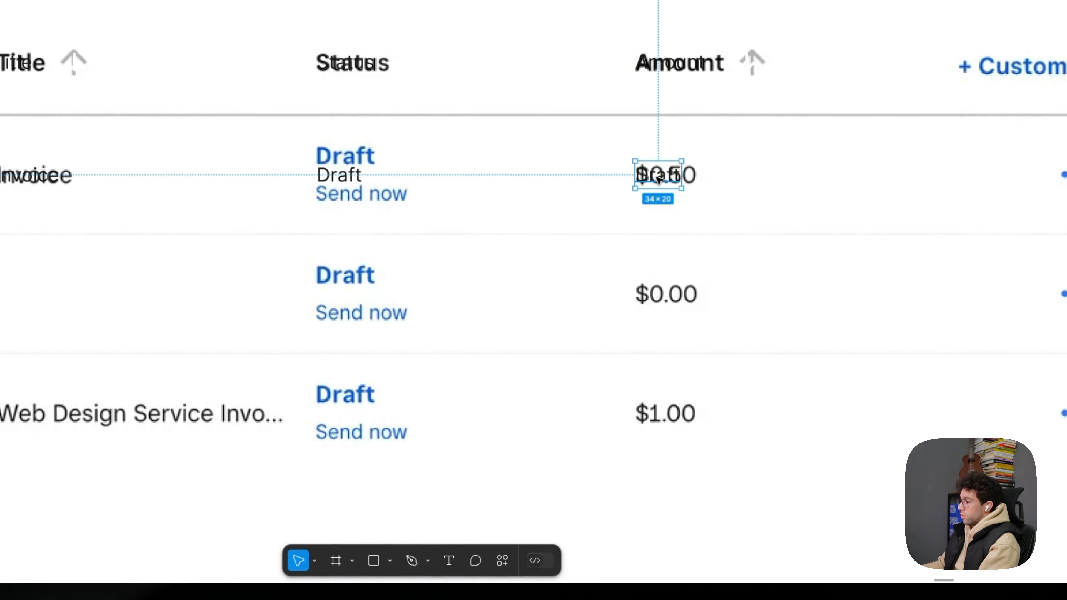
pyautogui.doubleClick(659, 179)
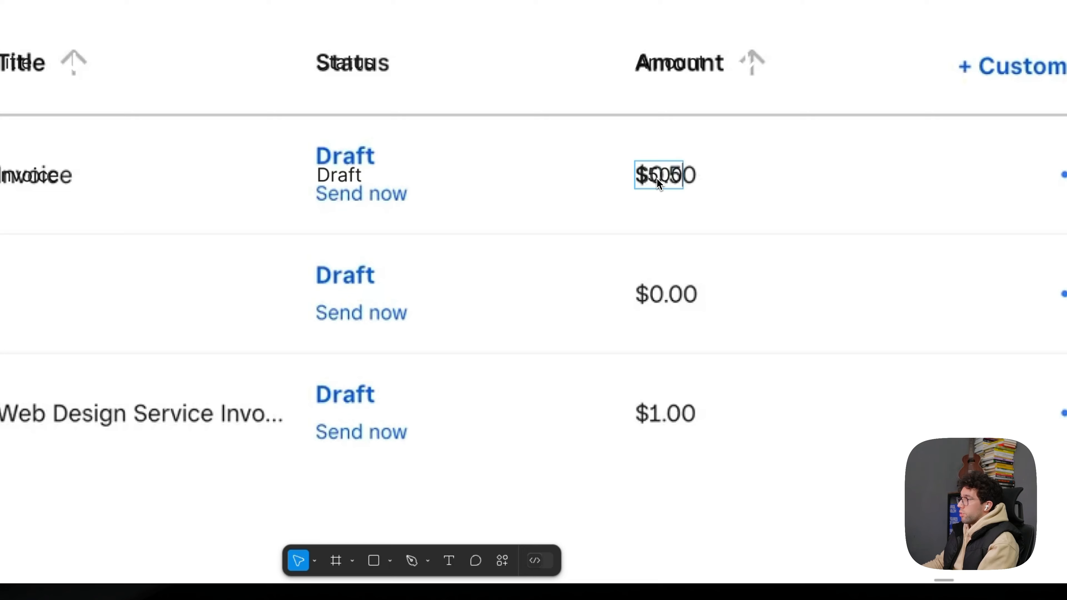
pyautogui.press('Escape')
pyautogui.moveTo(706, 171); pyautogui.dragTo(544, 171)
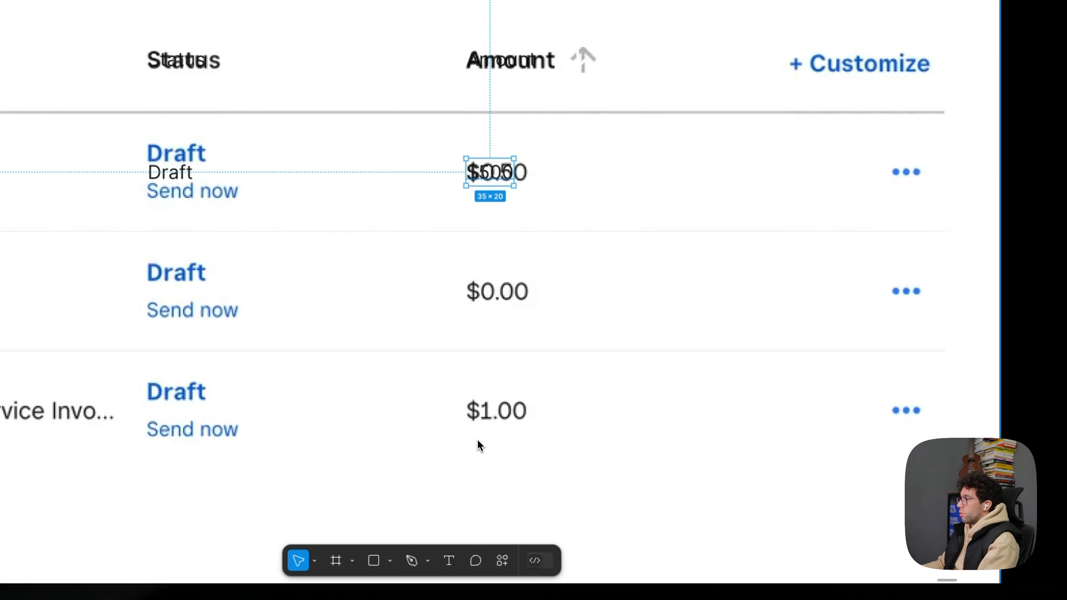
pyautogui.moveTo(687, 193); pyautogui.dragTo(664, 214)
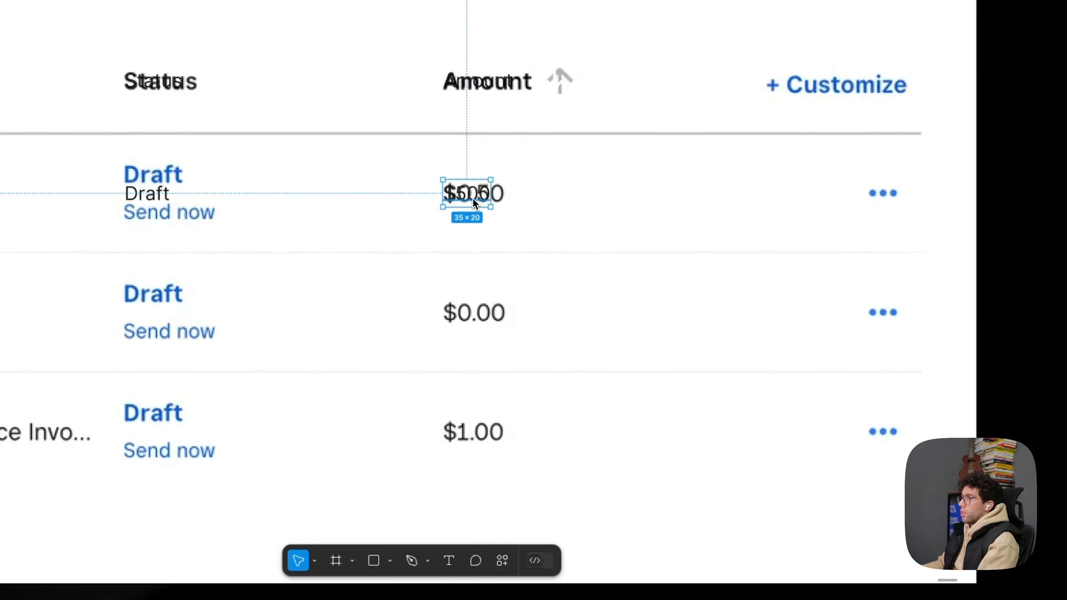
# - Duplicate the $500 text over the first row's action dots, change it to Send invoice and shift it to end at the table's edge
pyautogui.moveTo(475, 204); pyautogui.dragTo(895, 194)
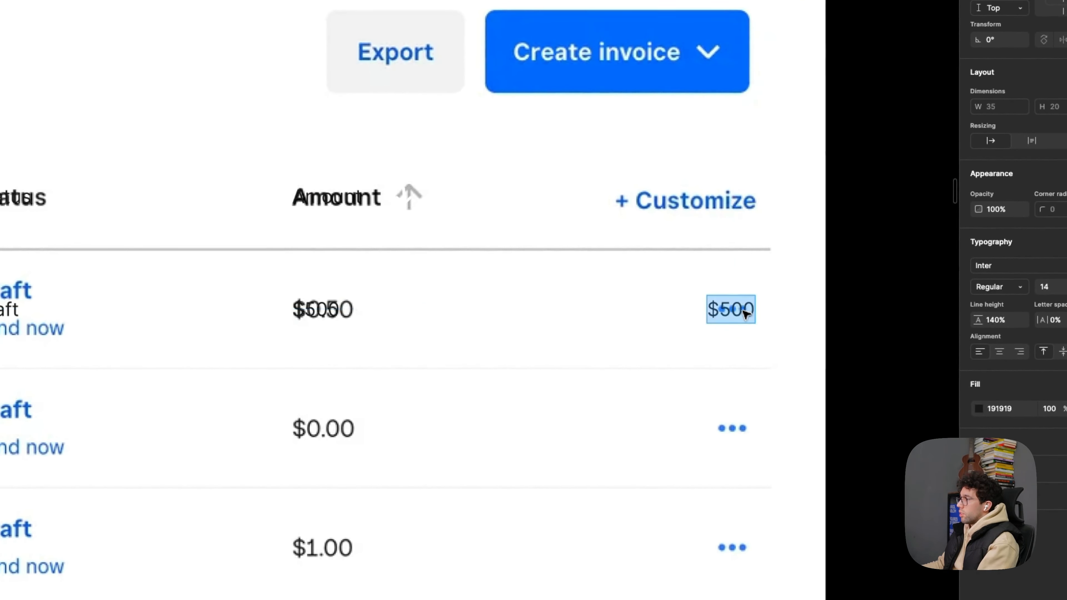
pyautogui.write('invoice')
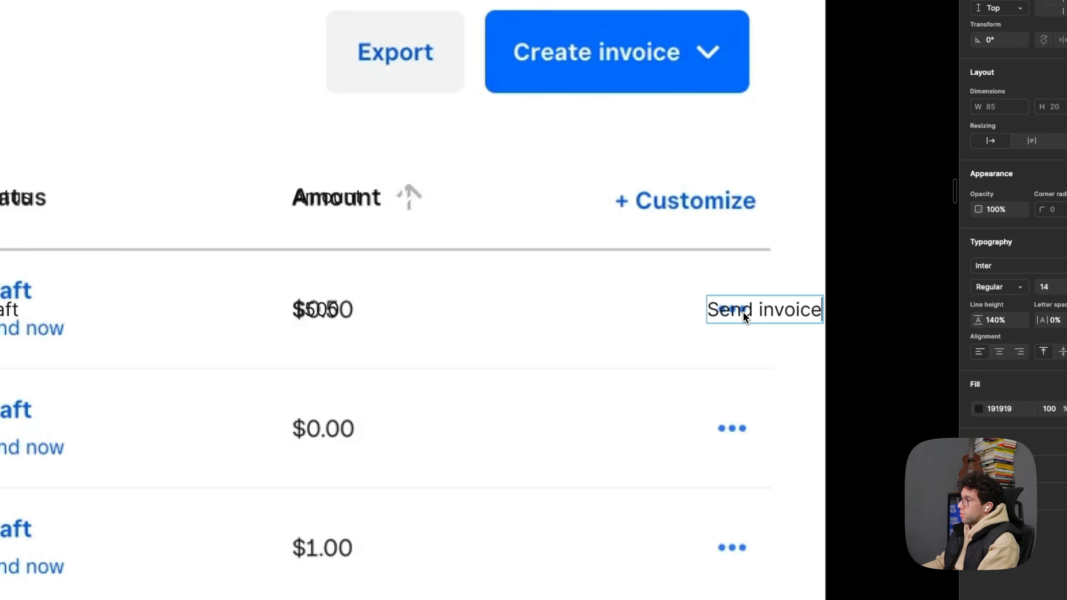
pyautogui.press('Escape')
pyautogui.moveTo(762, 311); pyautogui.dragTo(689, 313)
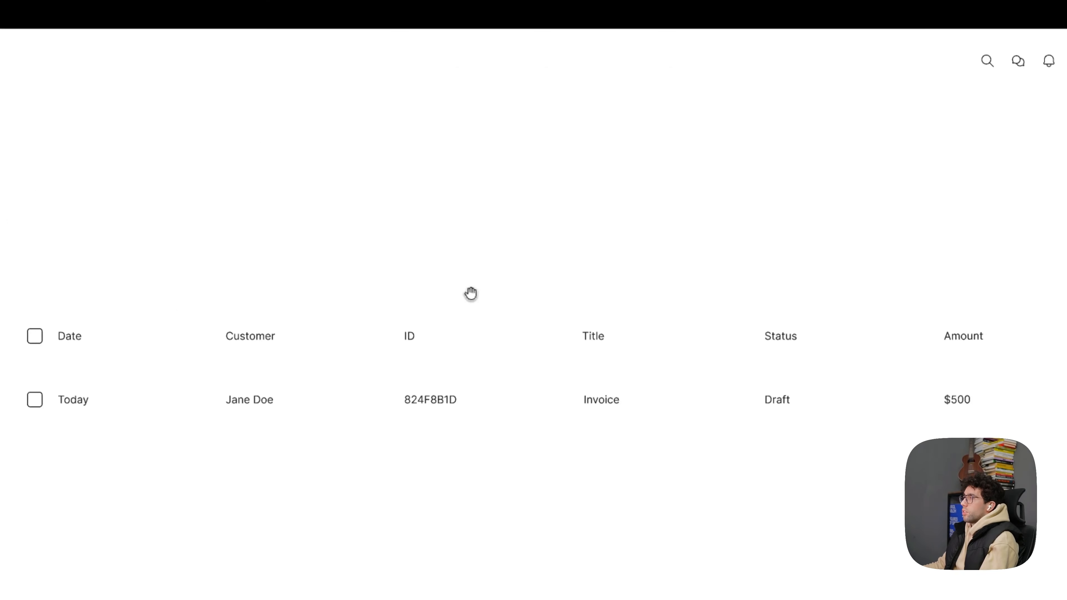
# - Select the arrow icons beside the Date and Customer header labels together
pyautogui.moveTo(470, 293); pyautogui.dragTo(540, 262)
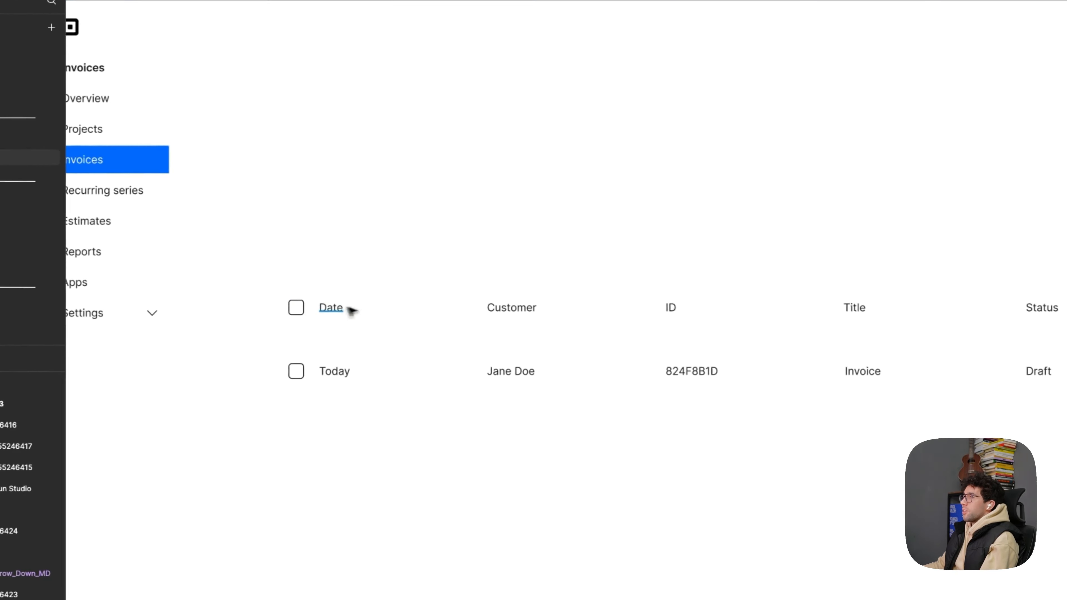
pyautogui.click(348, 309)
pyautogui.scroll(2, 349, 309)
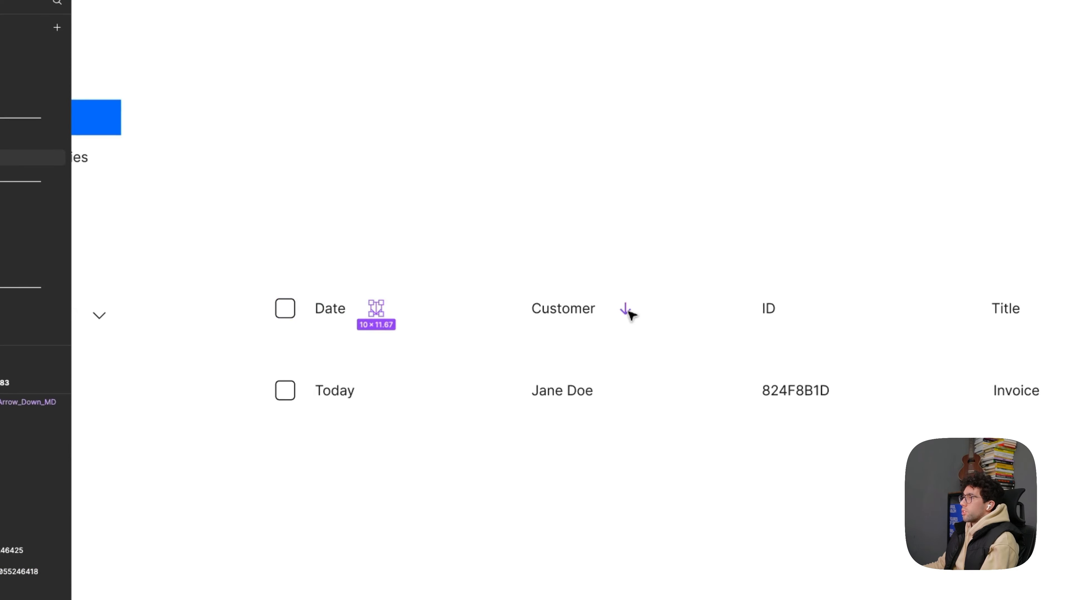
pyautogui.keyDown('shift'); pyautogui.keyDown('super'); pyautogui.click(623, 311); pyautogui.keyUp('super'); pyautogui.keyUp('shift')
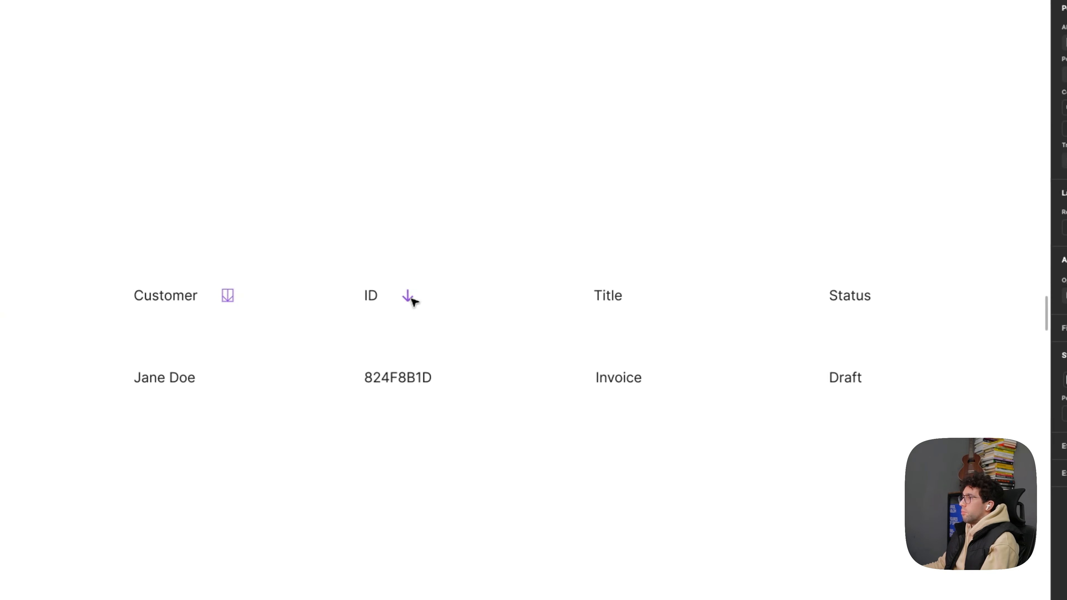
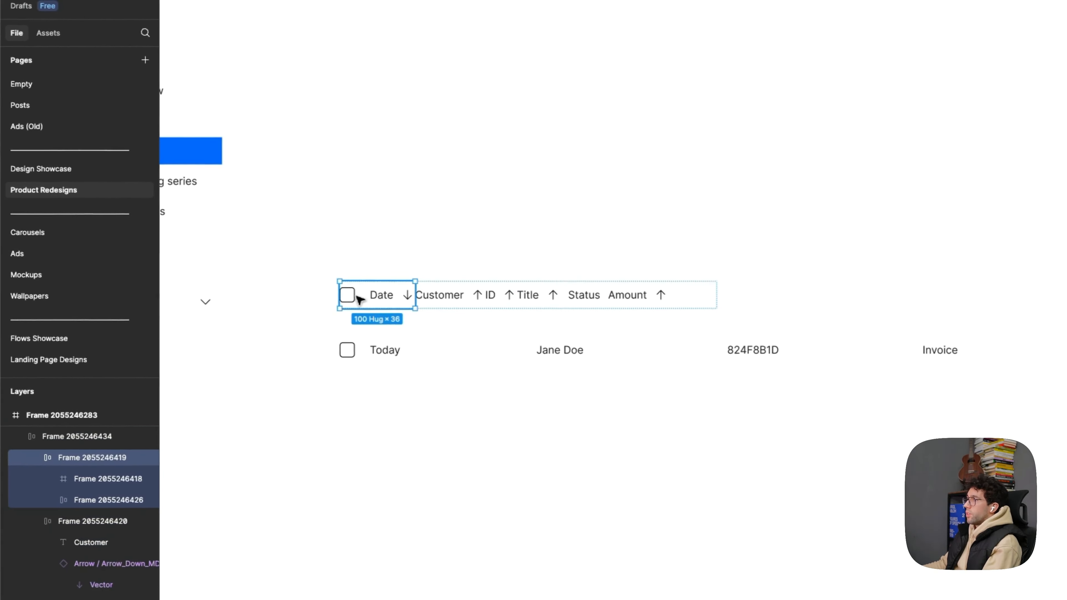
# - Set all cells of the table header to fill the header frame's width
pyautogui.press('super+a')
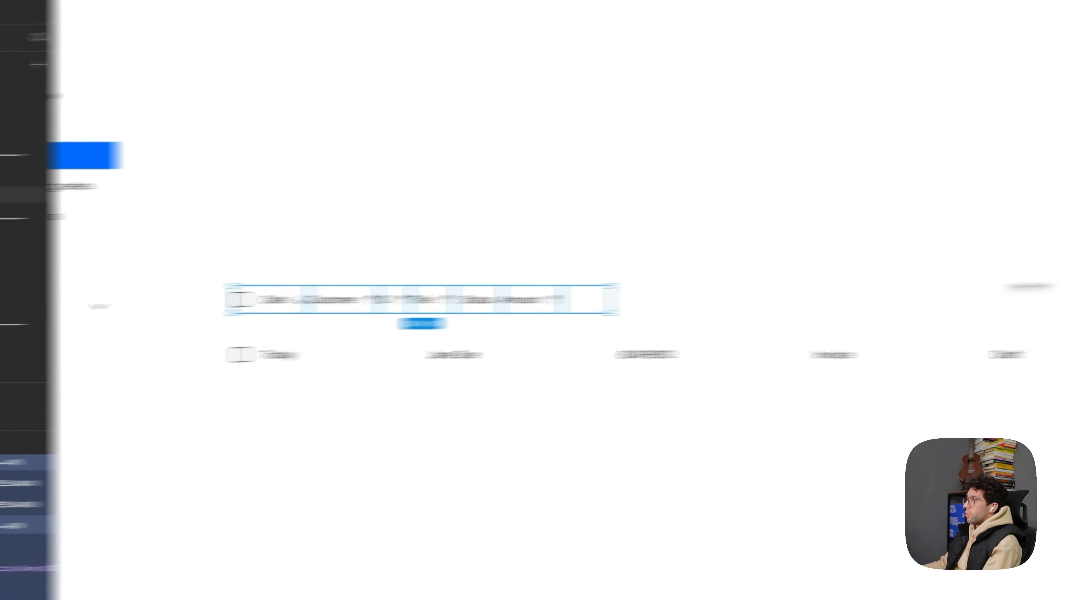
pyautogui.click(906, 262)
pyautogui.click(901, 278)
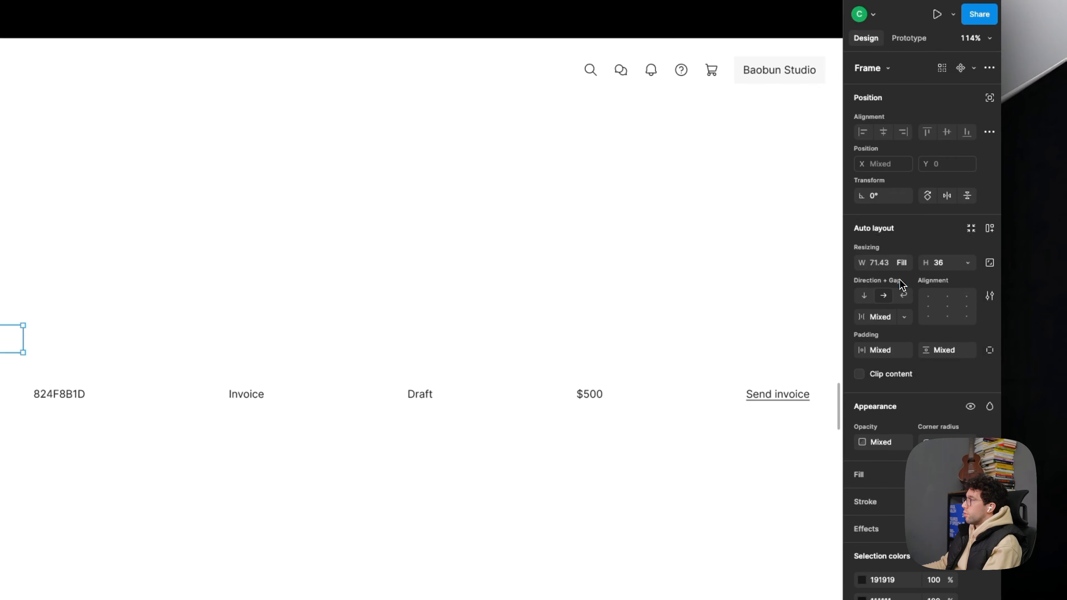
# - Widen the table header frame to 1443, keeping its starting edge in place
pyautogui.click(519, 338)
pyautogui.scroll(-3, 483, 337)
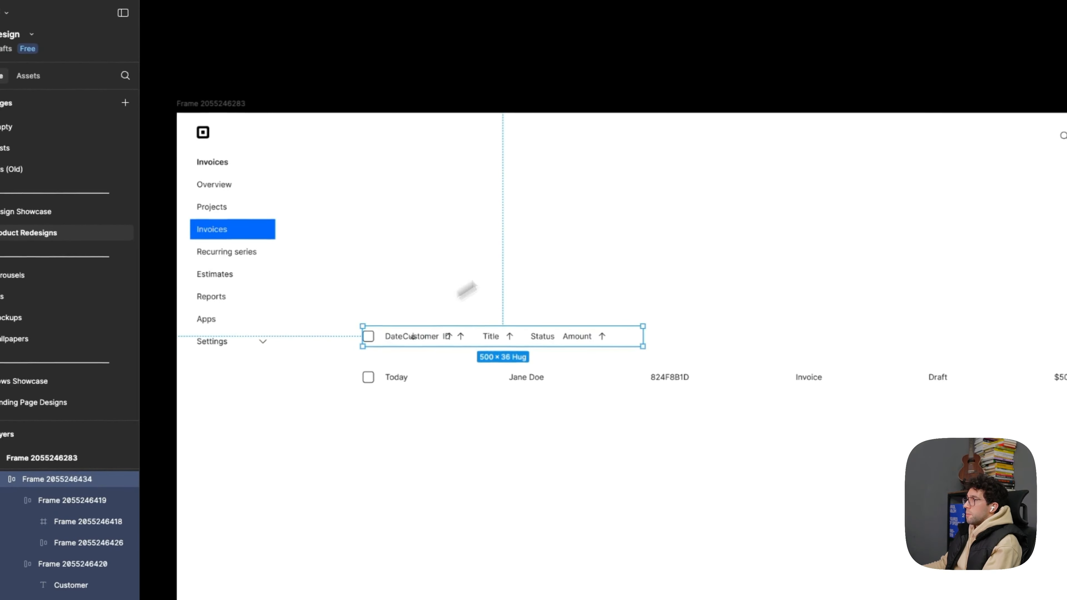
pyautogui.press('alt')
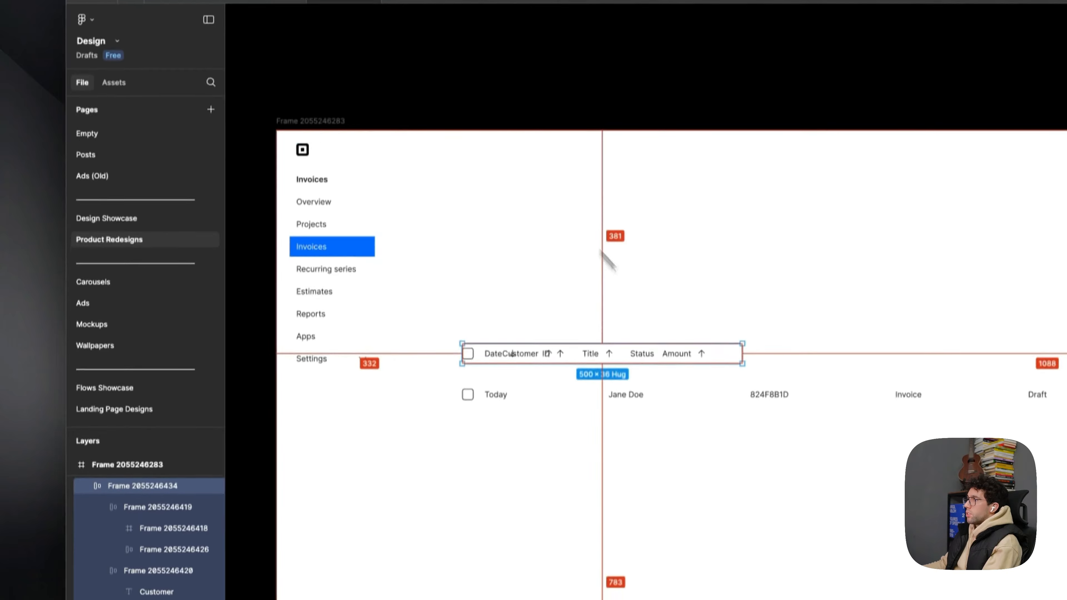
pyautogui.moveTo(739, 403); pyautogui.dragTo(1027, 404)
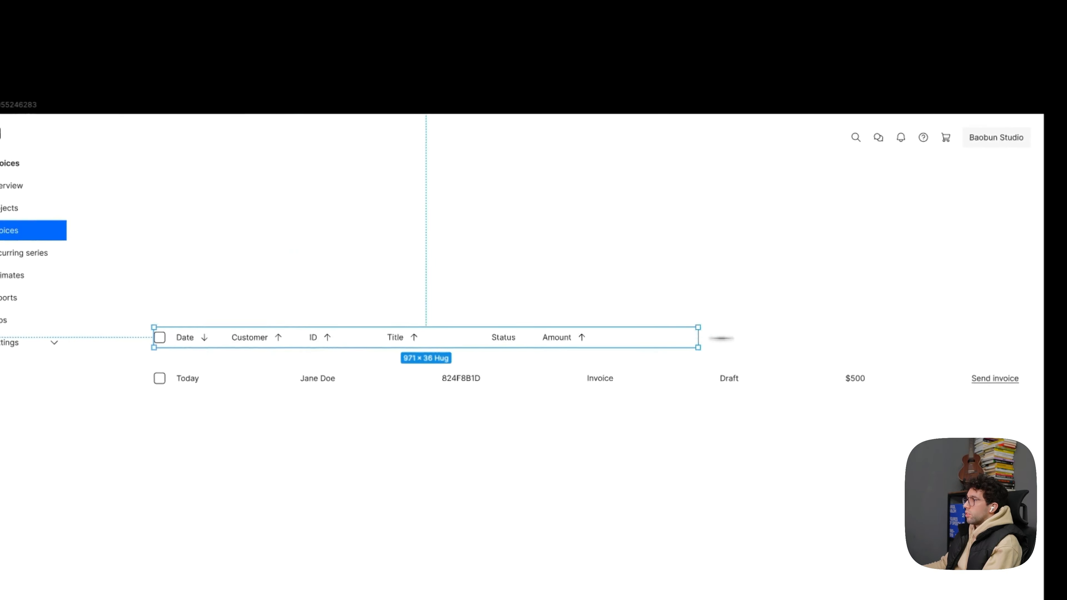
pyautogui.moveTo(722, 339); pyautogui.dragTo(960, 336)
pyautogui.scroll(2, 483, 295)
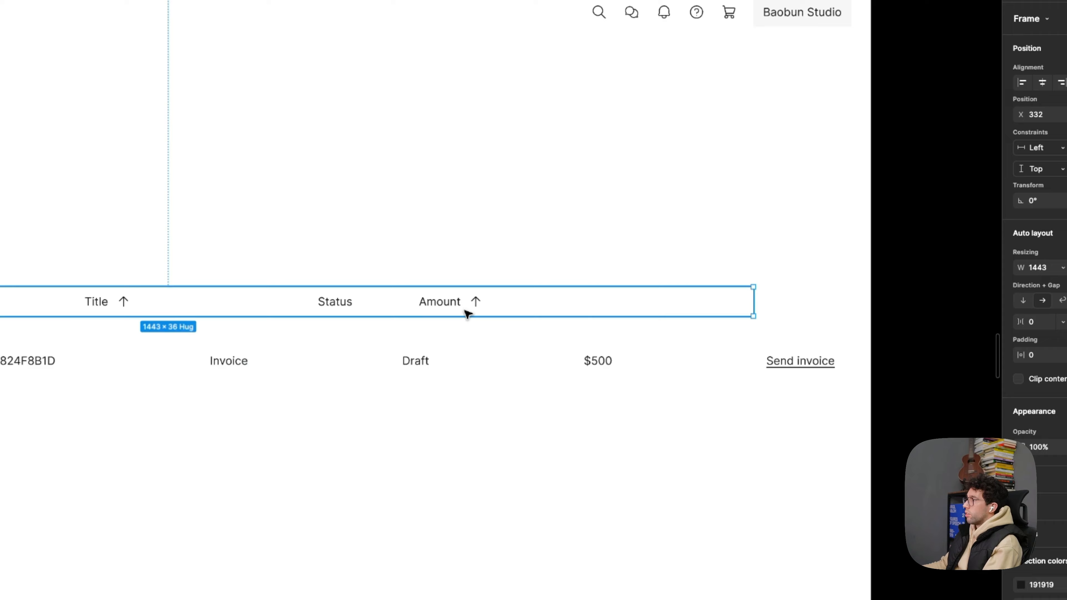
# - Left-align the contents of all header cells and set their internal gap to 8
pyautogui.click(467, 312)
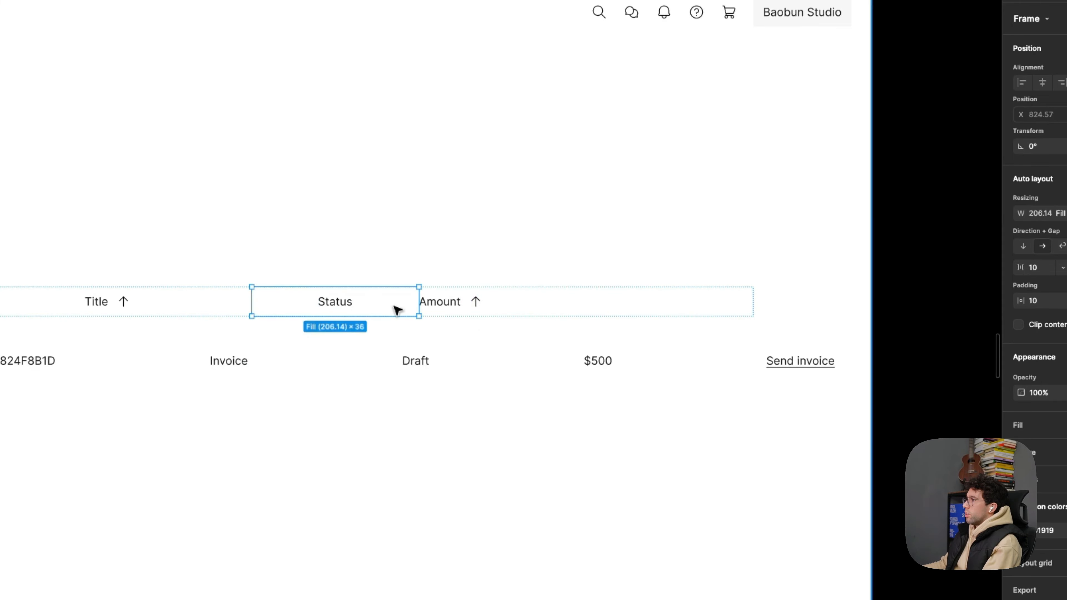
pyautogui.hotkey('ctrl', 'a')
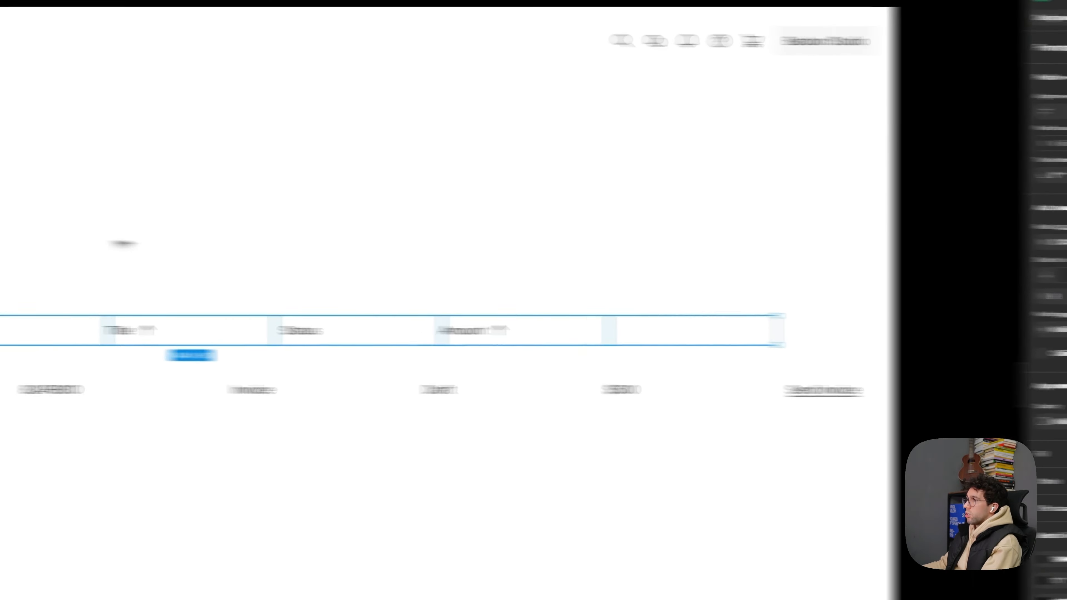
pyautogui.moveTo(121, 243); pyautogui.dragTo(733, 258)
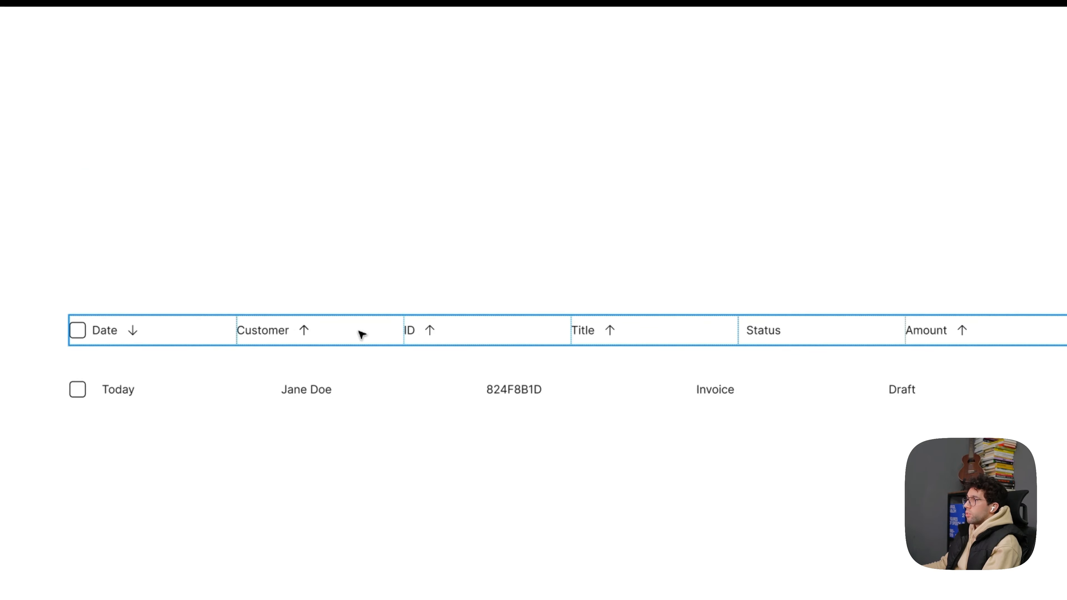
# - Set all first-row cells to fill width, with left-aligned contents and an internal gap of 8
pyautogui.click(356, 336)
pyautogui.doubleClick(291, 394)
pyautogui.hotkey('ctrl', 'a')
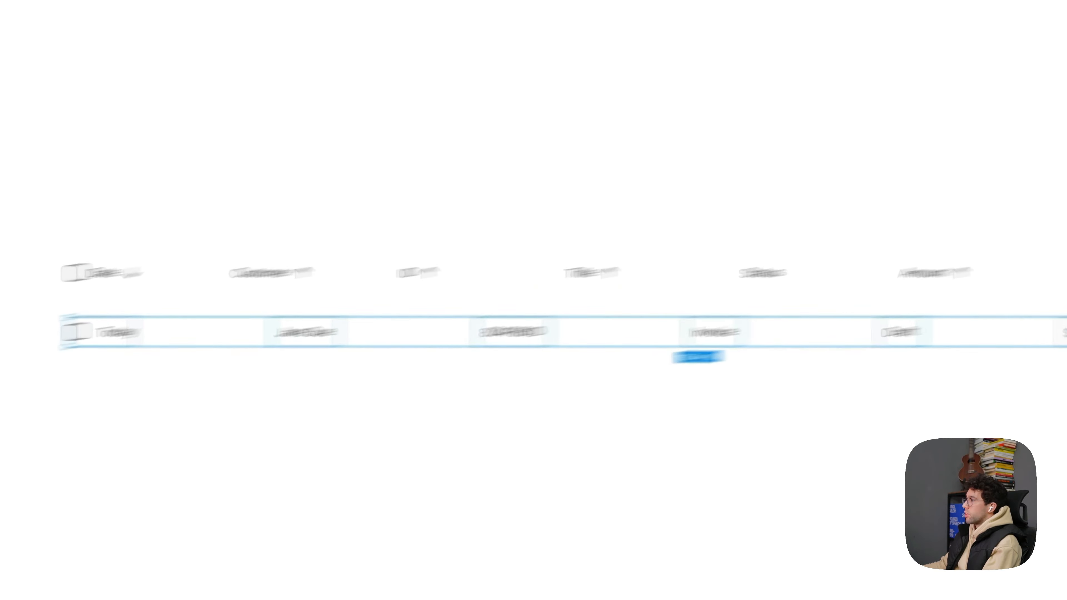
pyautogui.click(955, 255)
pyautogui.click(910, 286)
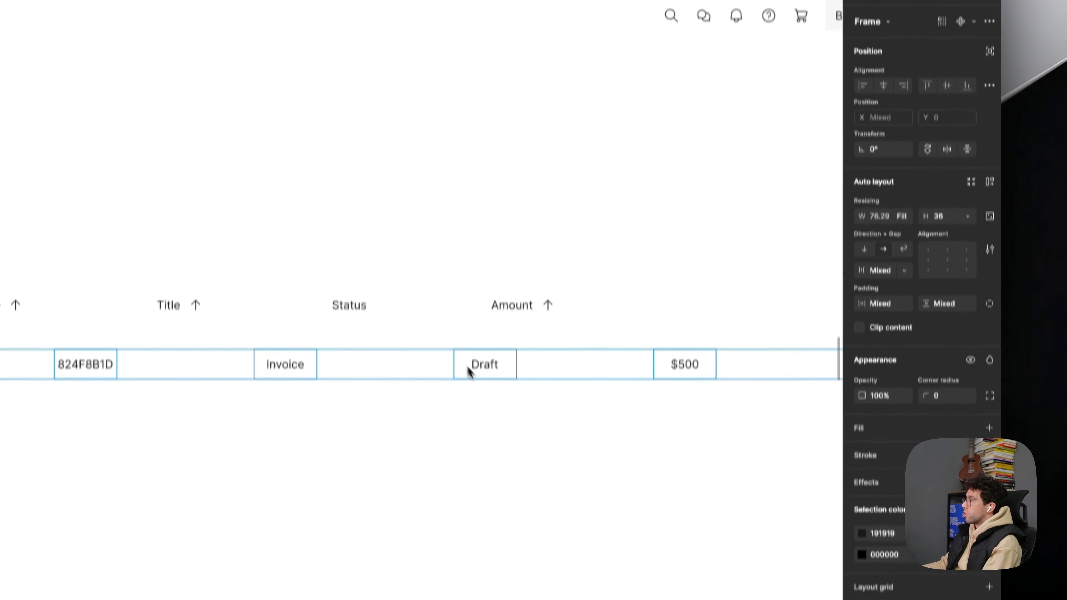
pyautogui.click(928, 260)
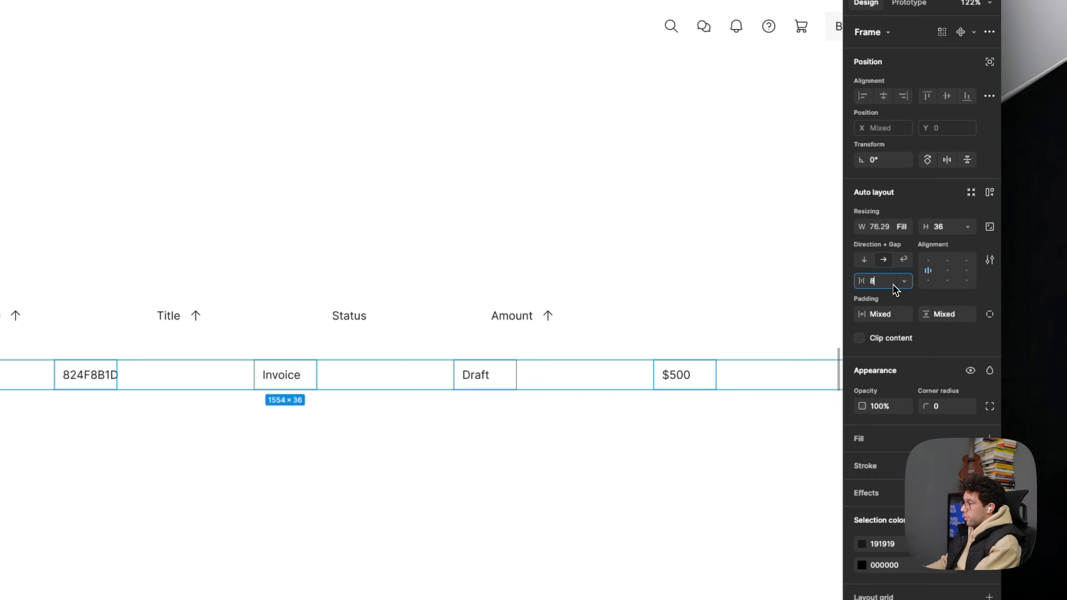
# - Set the gap between the cells of the first table row to 0
pyautogui.click(387, 381)
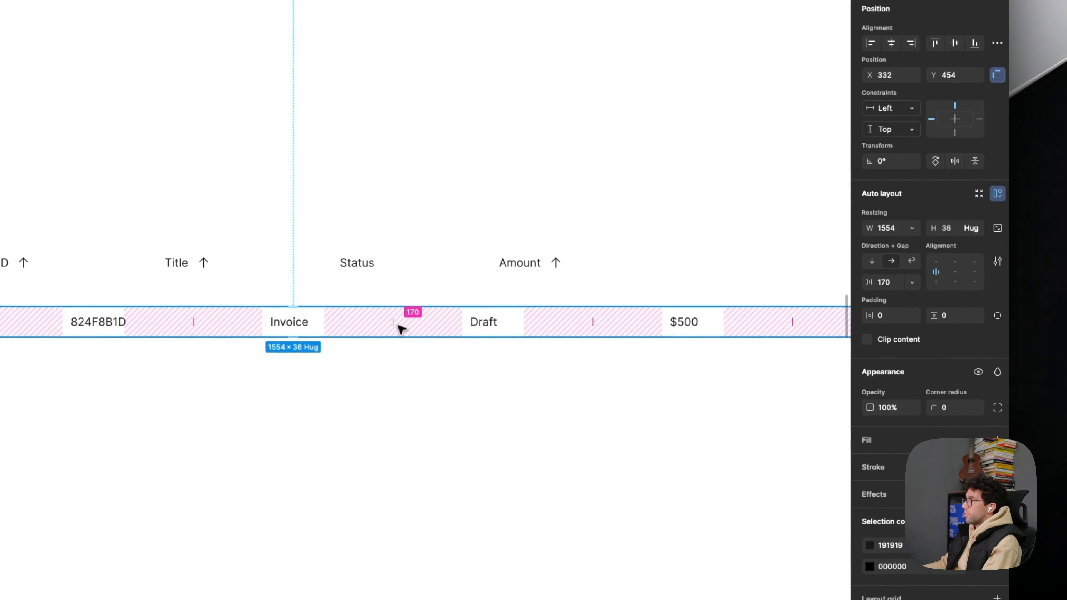
pyautogui.click(887, 282)
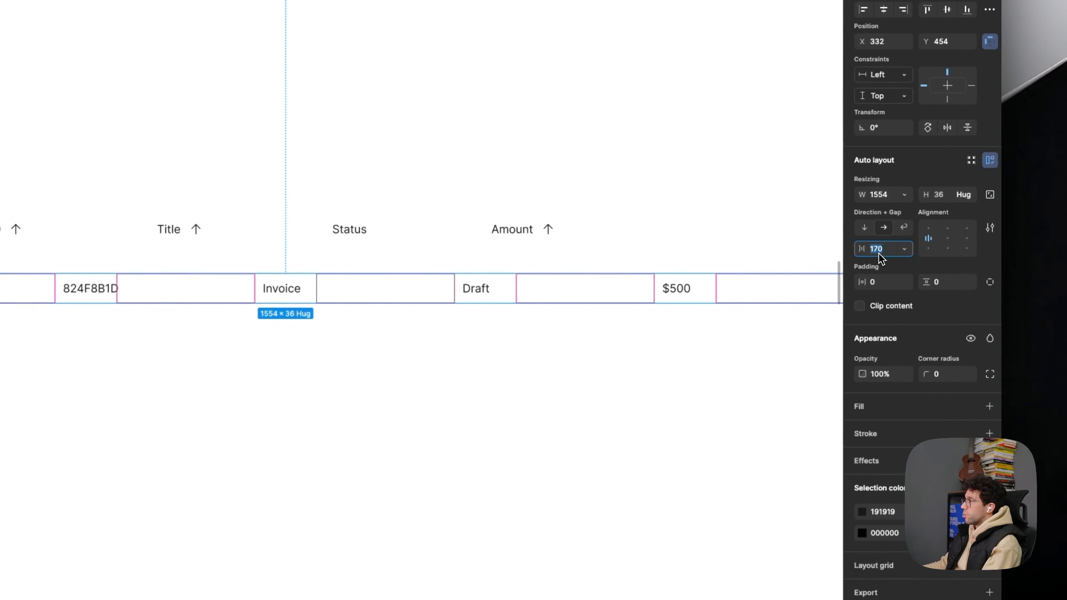
pyautogui.write('0')
pyautogui.press('Return')
pyautogui.click(487, 372)
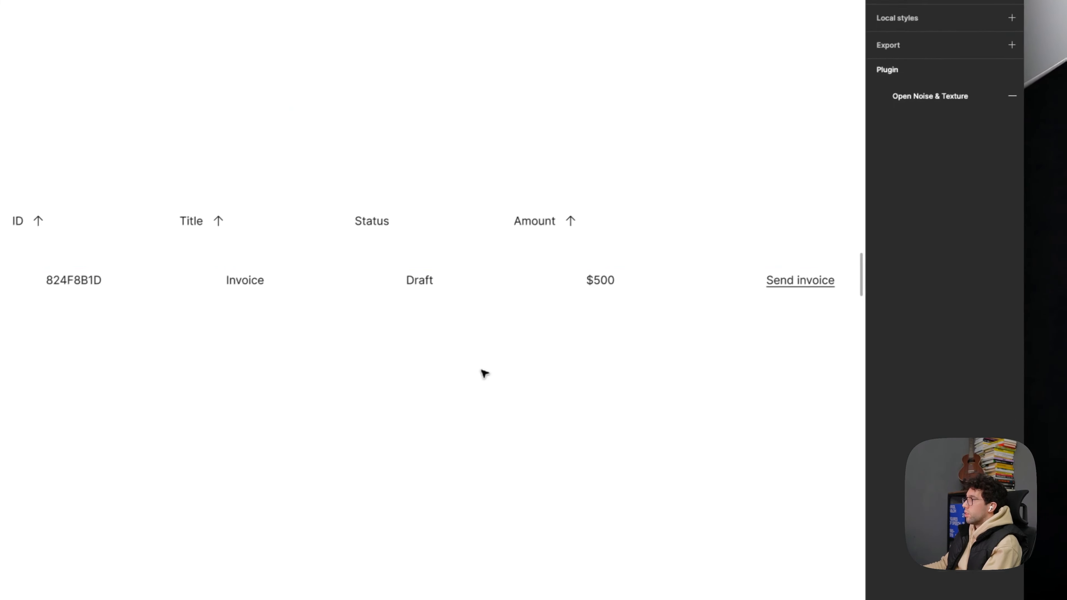
# - Narrow the first table row frame to 1443 so it ends flush with the header
pyautogui.hscroll(3, 481, 302)
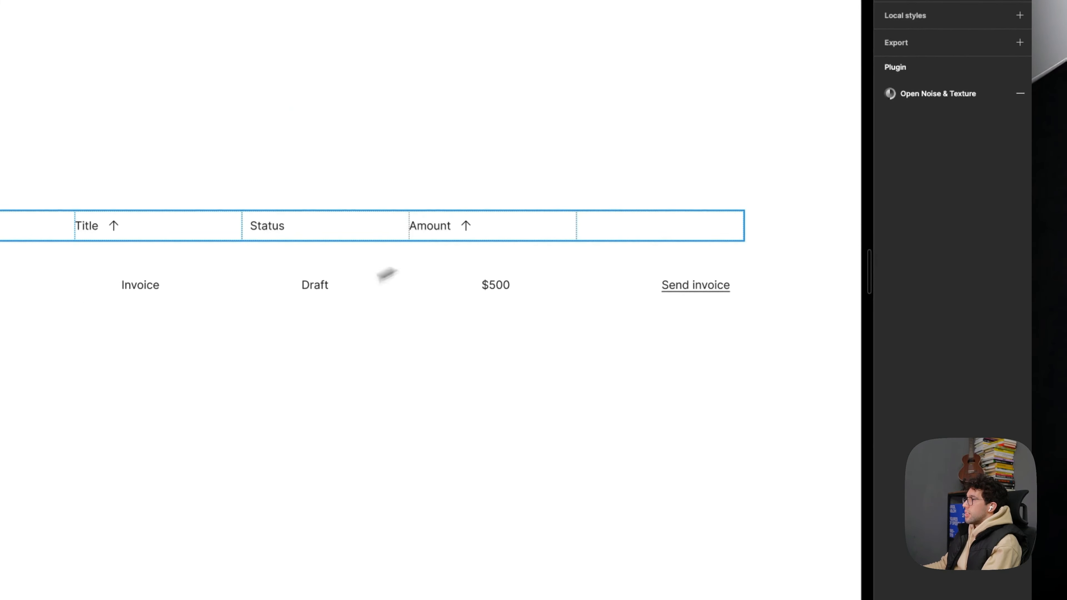
pyautogui.click(374, 279)
pyautogui.click(369, 281)
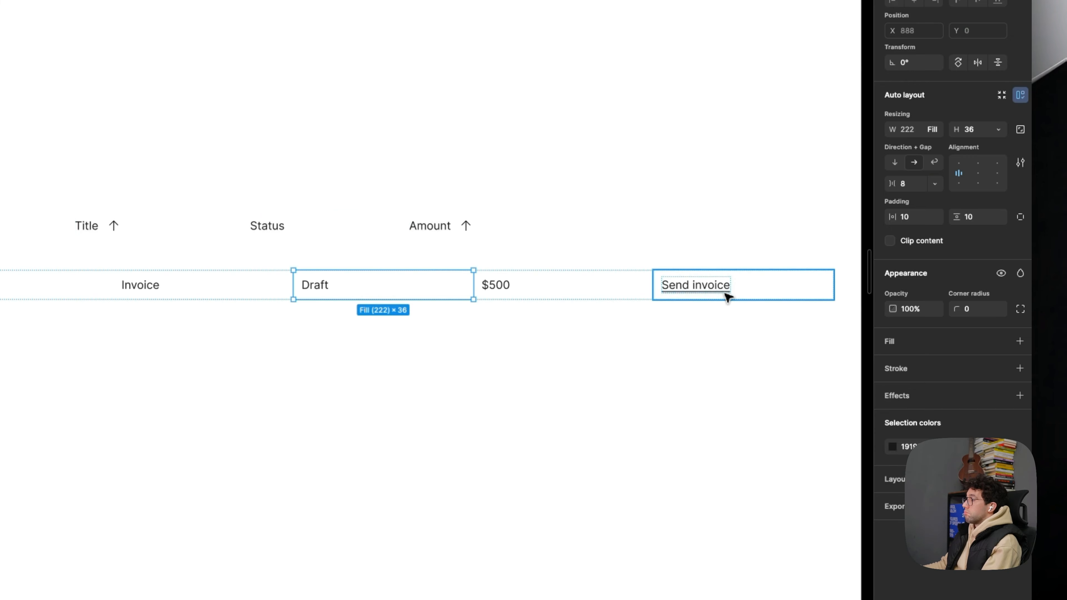
pyautogui.click(518, 327)
pyautogui.click(805, 277)
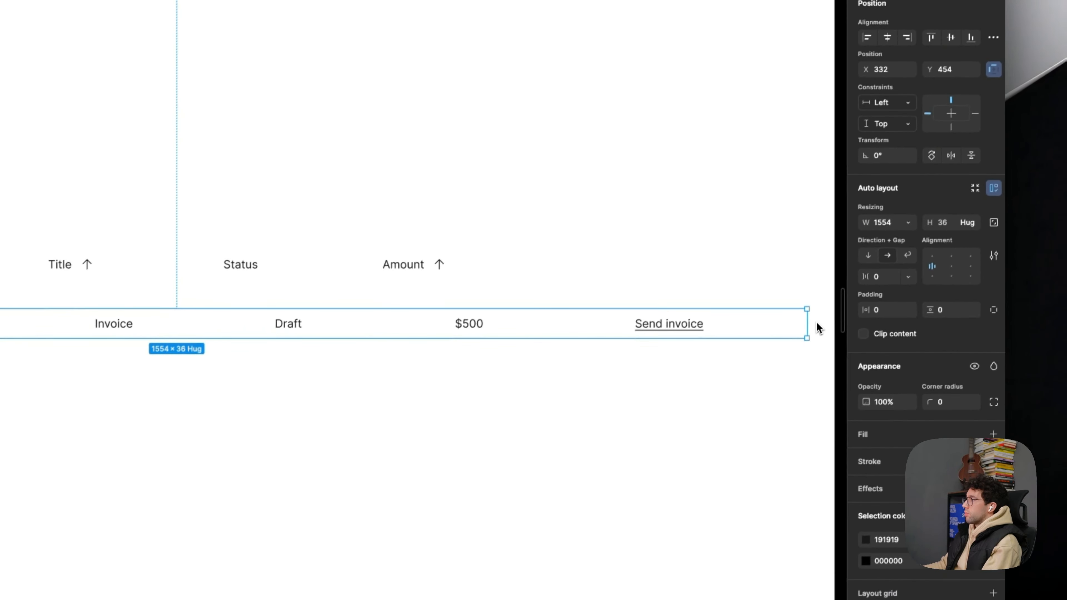
pyautogui.moveTo(780, 324); pyautogui.dragTo(734, 323)
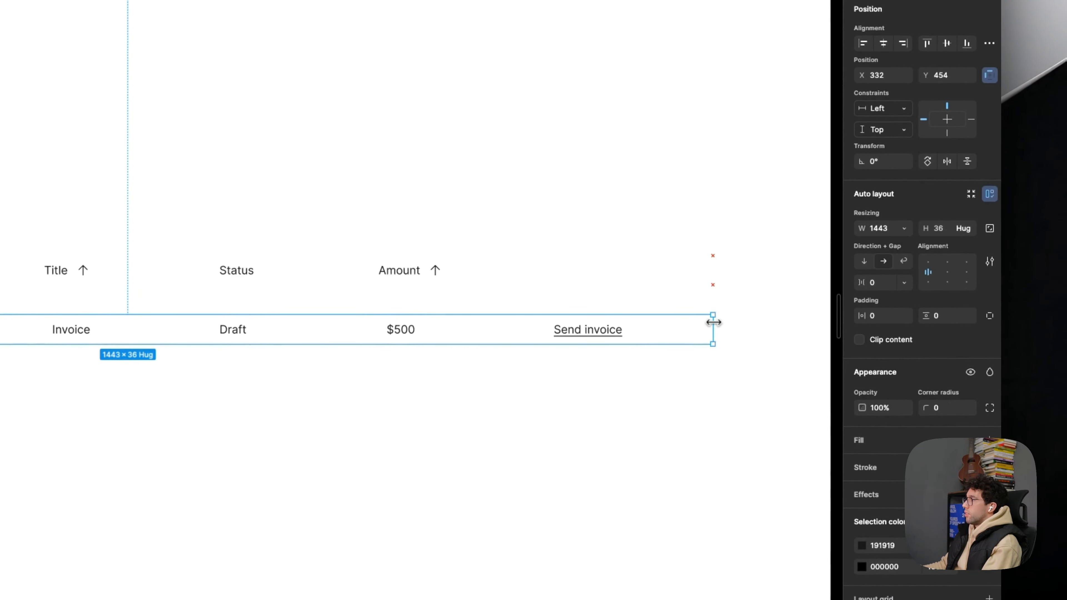
# - Try a horizontal padding of 0 on all cells of the first table row
pyautogui.doubleClick(261, 327)
pyautogui.press('super+a')
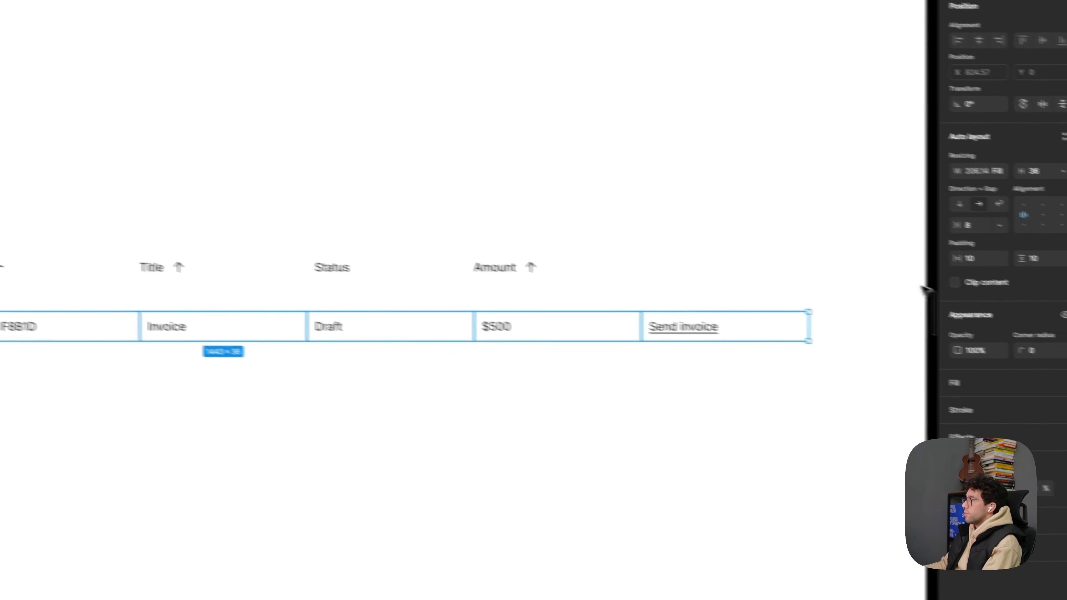
pyautogui.click(985, 261)
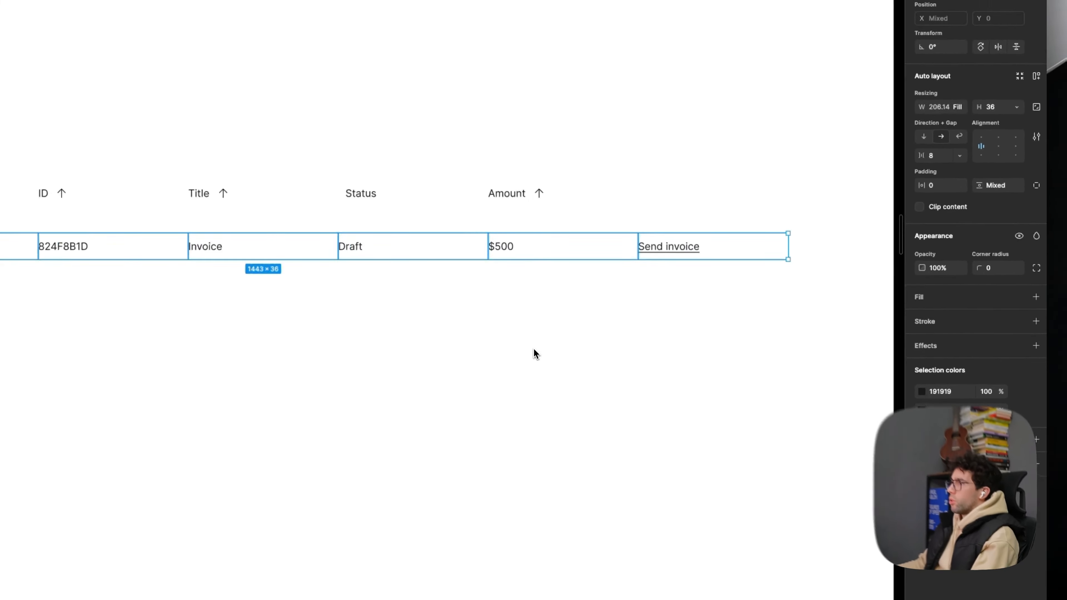
pyautogui.press('super+z')
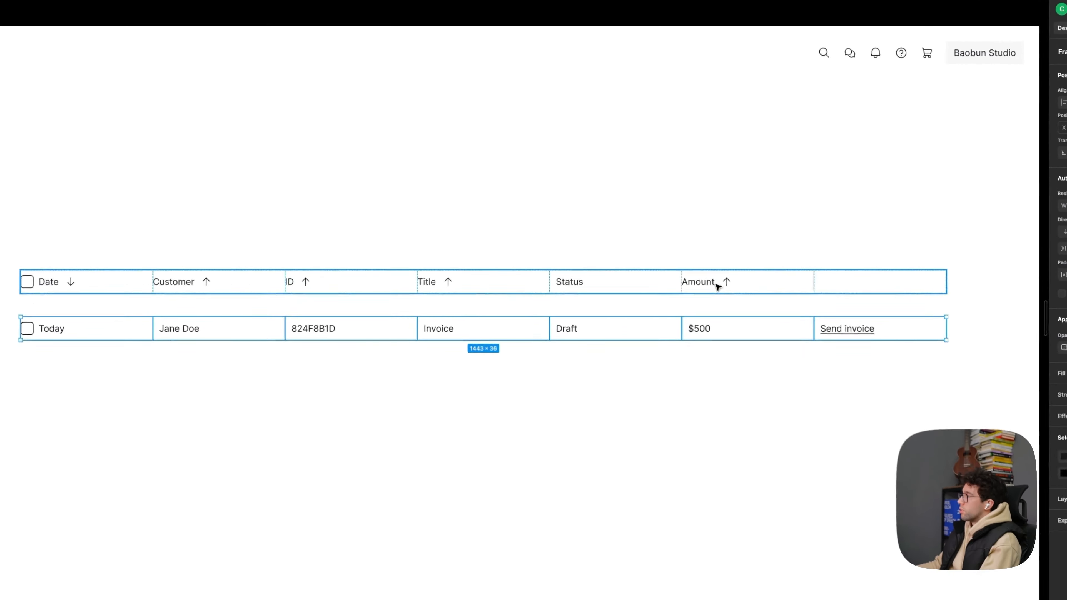
pyautogui.click(658, 264)
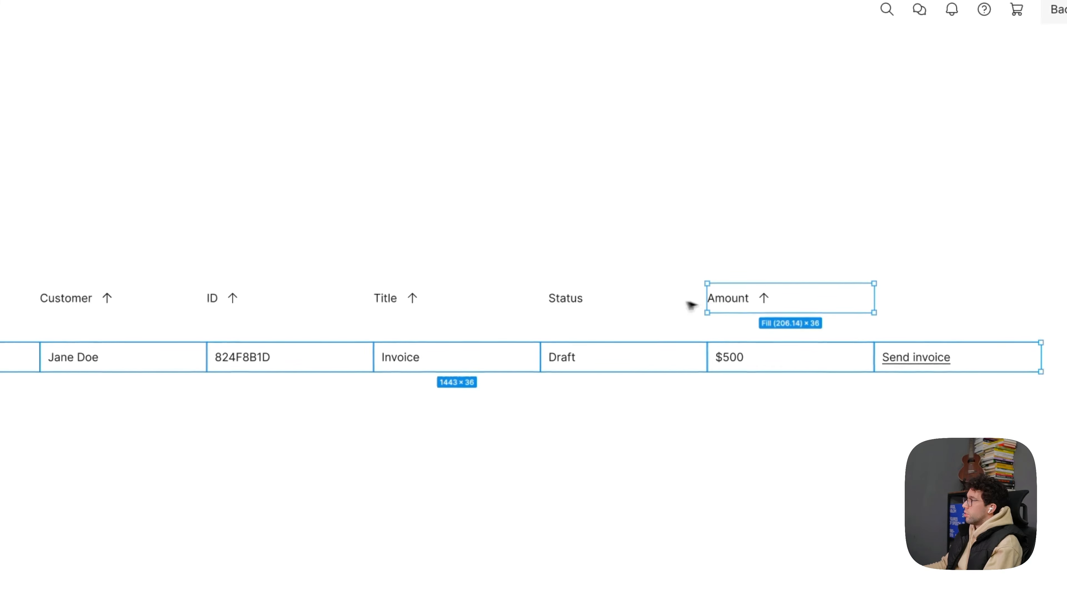
pyautogui.keyDown('shift'); pyautogui.click(636, 261); pyautogui.keyUp('shift')
pyautogui.keyDown('shift'); pyautogui.click(444, 297); pyautogui.keyUp('shift')
pyautogui.keyDown('shift'); pyautogui.click(277, 299); pyautogui.keyUp('shift')
pyautogui.keyDown('shift'); pyautogui.click(127, 298); pyautogui.keyUp('shift')
pyautogui.keyDown('shift'); pyautogui.click(296, 310); pyautogui.keyUp('shift')
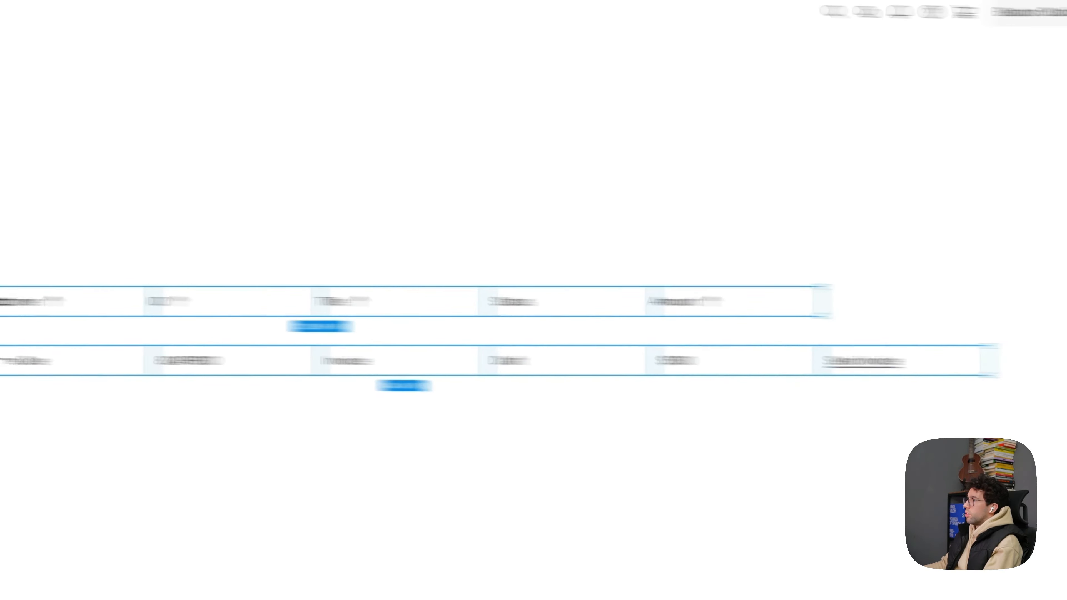
pyautogui.keyDown('shift'); pyautogui.click(954, 297); pyautogui.keyUp('shift')
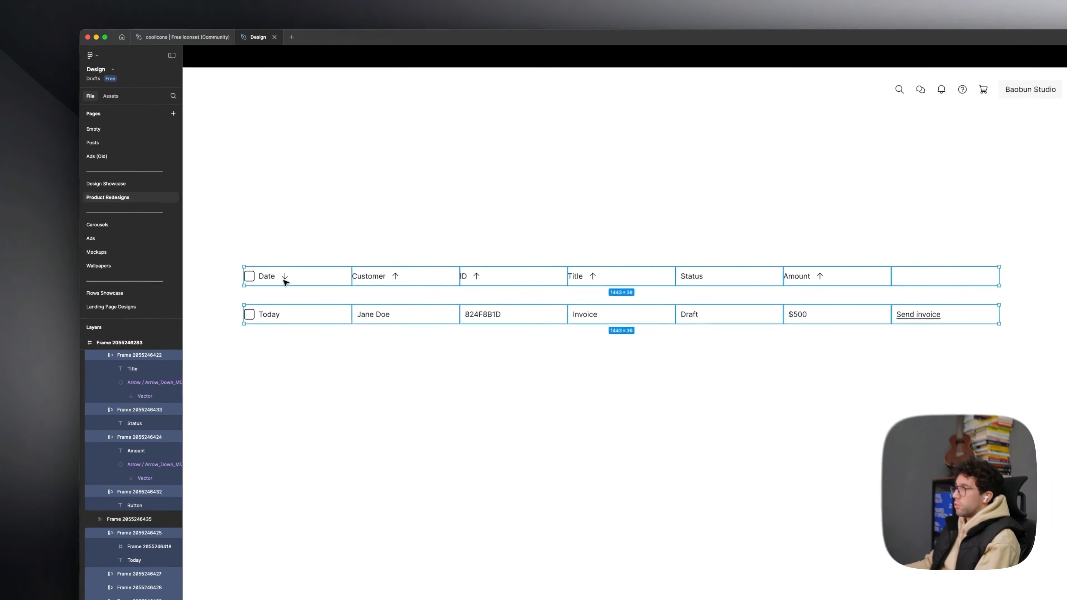
pyautogui.click(264, 260)
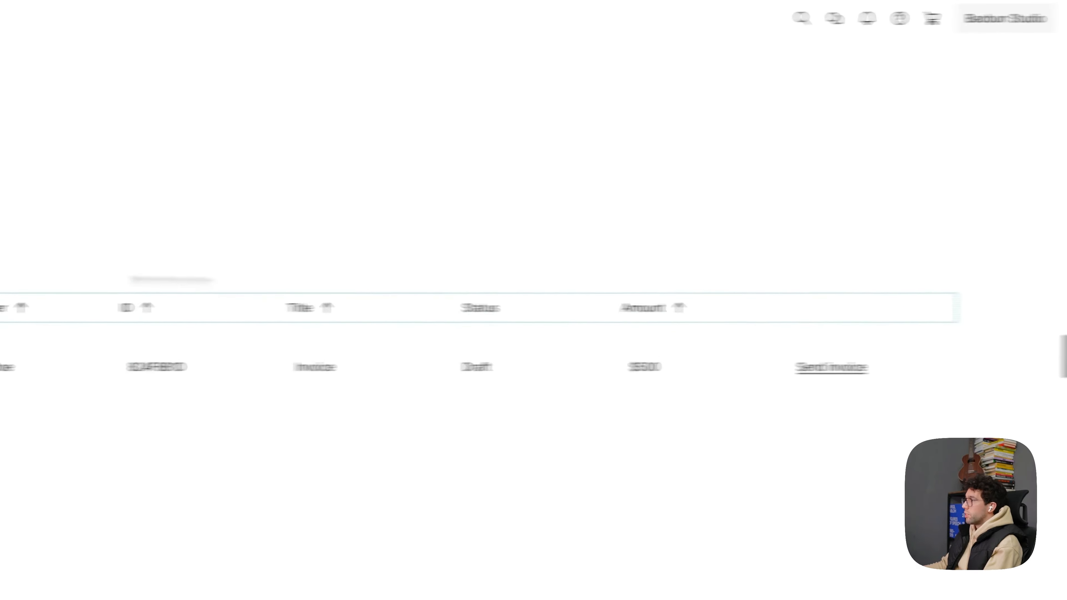
# - Select every cell of the header and first row together and set their horizontal padding to 8
pyautogui.press('super+a')
pyautogui.keyDown('shift'); pyautogui.doubleClick(283, 303); pyautogui.keyUp('shift')
pyautogui.keyDown('shift'); pyautogui.click(26, 369); pyautogui.keyUp('shift')
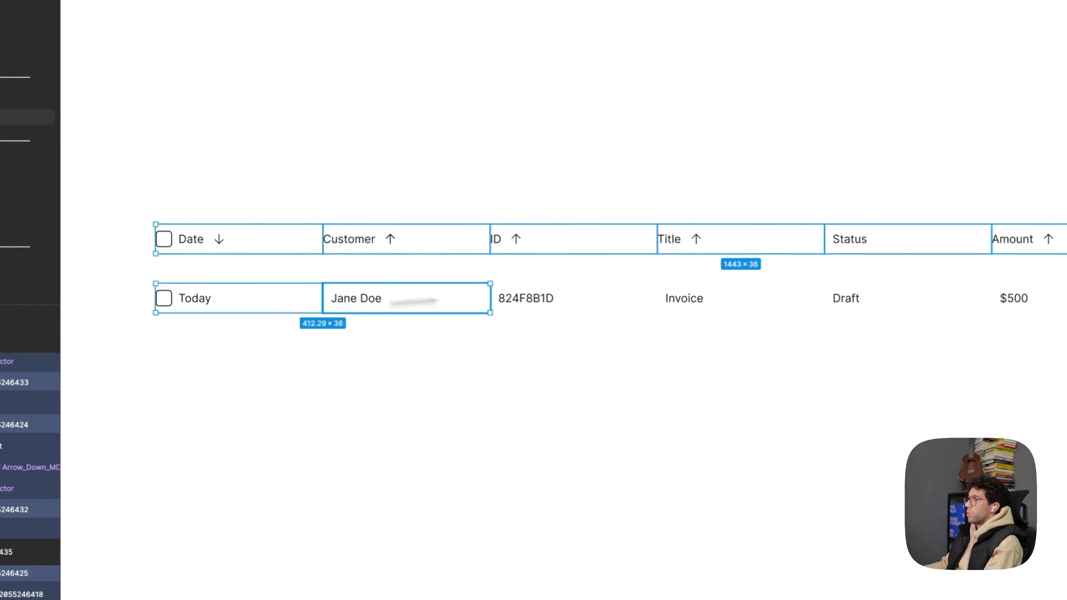
pyautogui.keyDown('shift'); pyautogui.click(567, 299); pyautogui.keyUp('shift')
pyautogui.keyDown('shift'); pyautogui.click(737, 299); pyautogui.keyUp('shift')
pyautogui.keyDown('shift'); pyautogui.click(899, 299); pyautogui.keyUp('shift')
pyautogui.keyDown('shift'); pyautogui.click(1050, 300); pyautogui.keyUp('shift')
pyautogui.keyDown('shift'); pyautogui.click(895, 303); pyautogui.keyUp('shift')
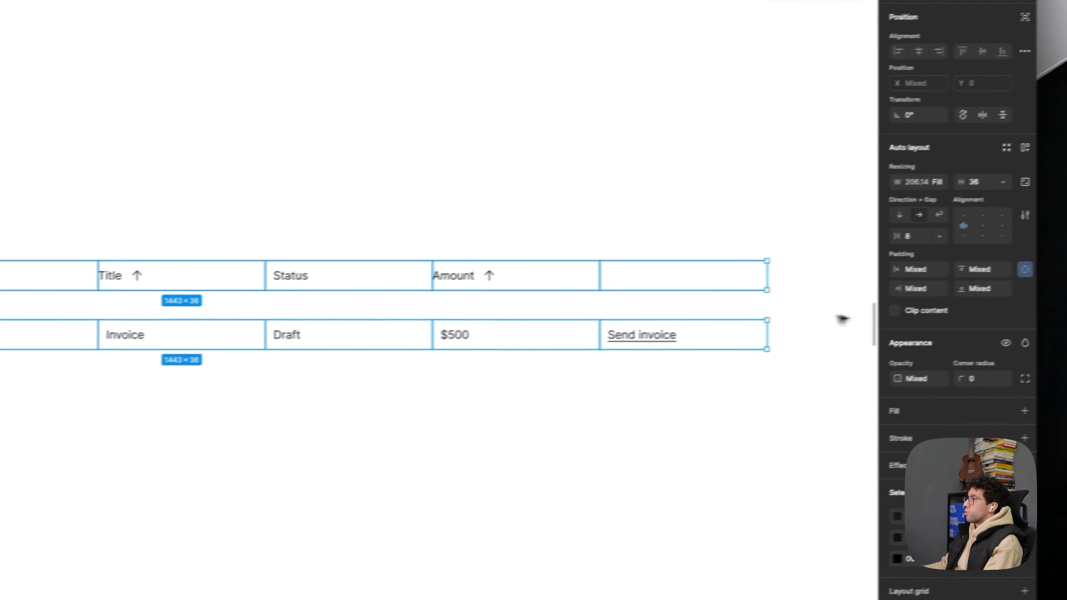
pyautogui.click(1025, 269)
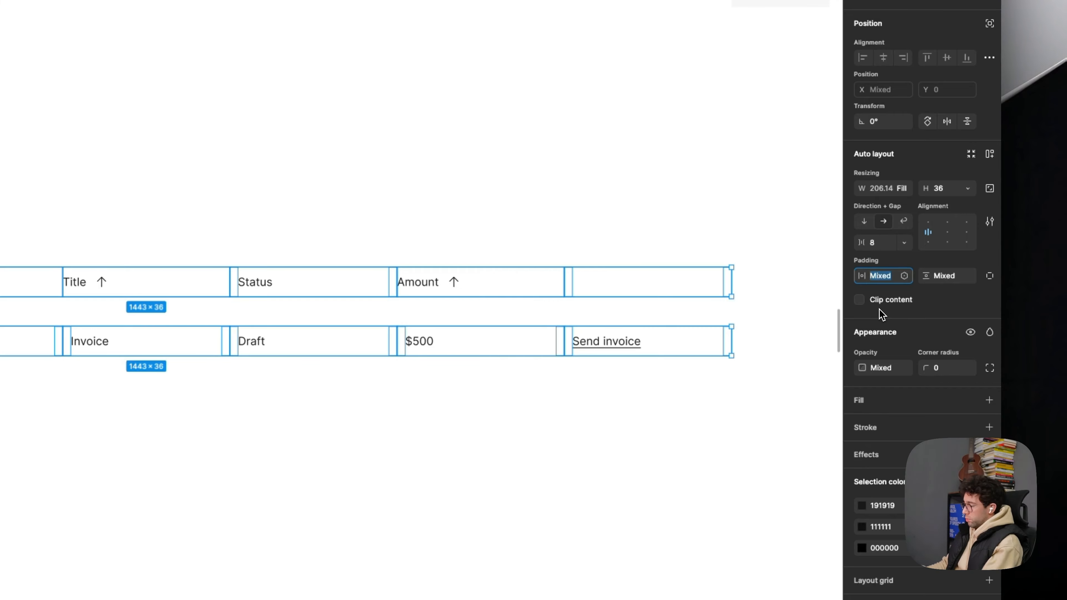
pyautogui.write('8')
pyautogui.press('Return')
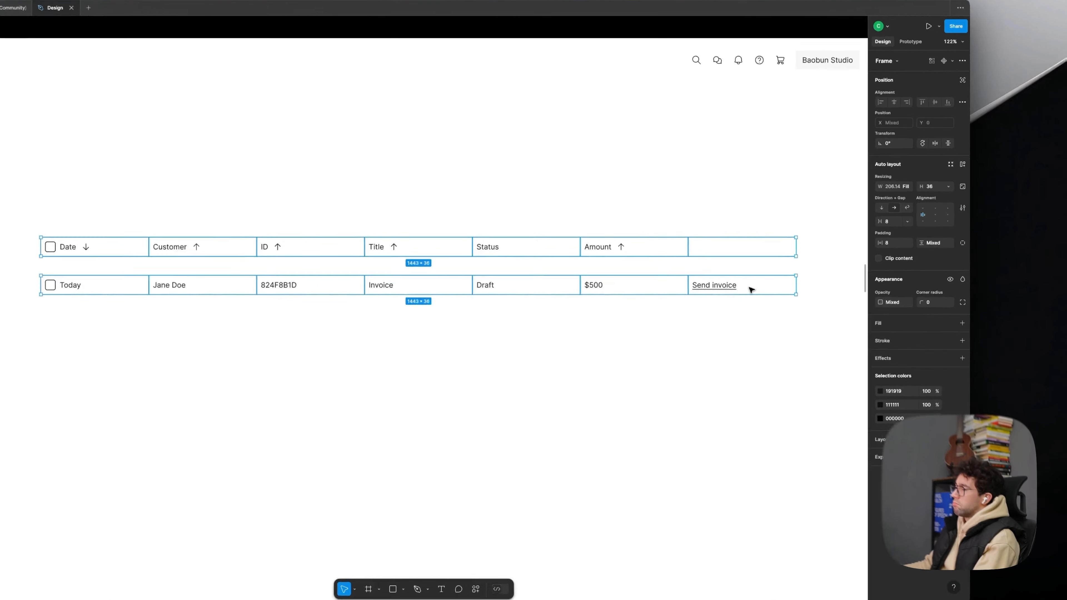
# - Right-align the contents of the Send invoice cell and the empty header cell above it
pyautogui.click(784, 288)
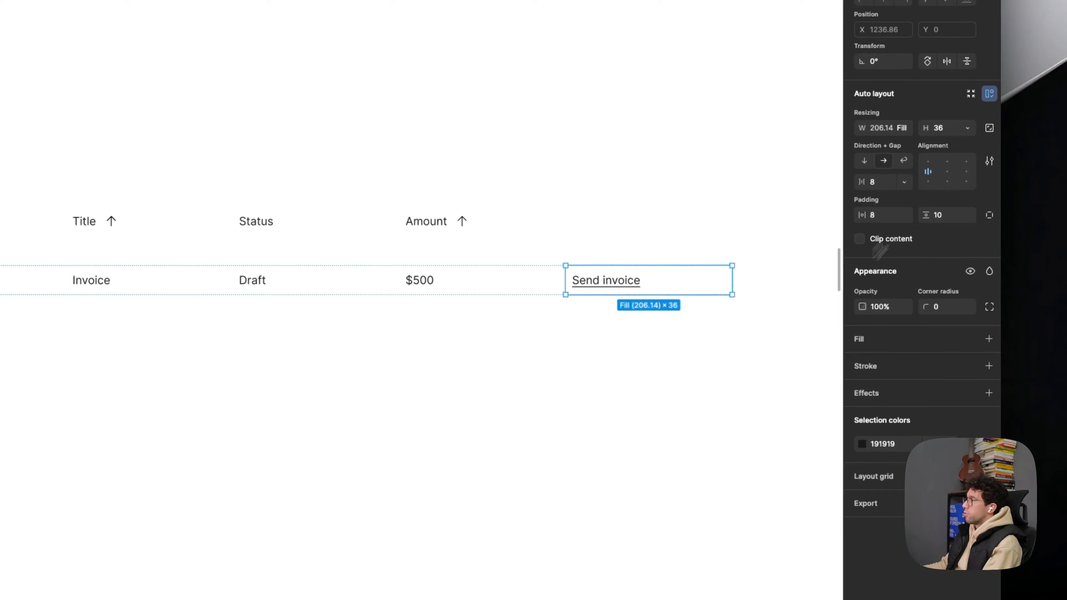
pyautogui.keyDown('shift'); pyautogui.click(659, 227); pyautogui.keyUp('shift')
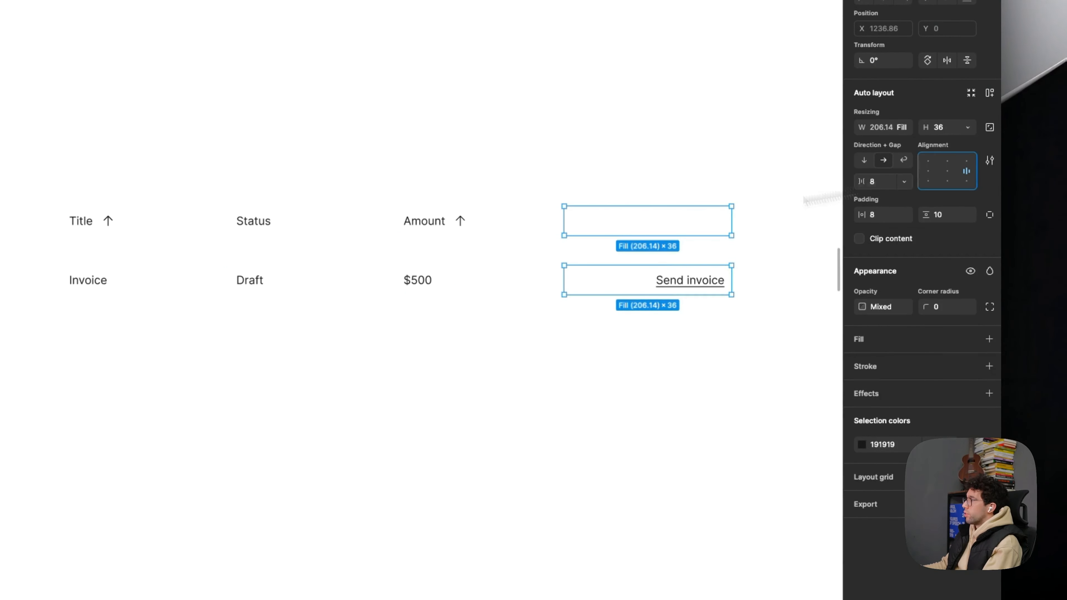
pyautogui.click(720, 354)
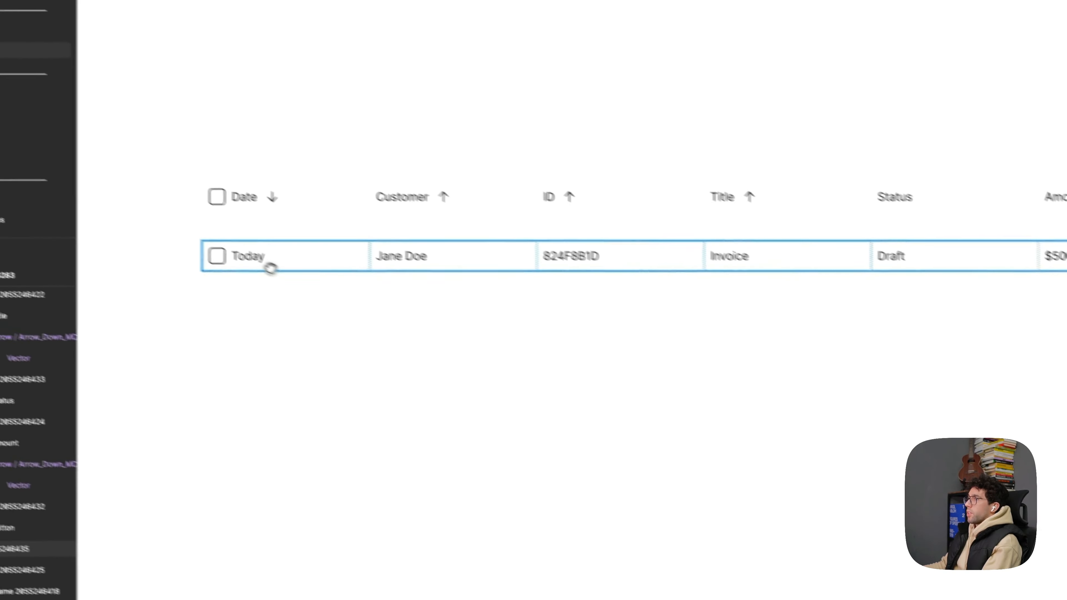
# - Wrap the header and first row in one vertical auto layout frame with a gap of 0
pyautogui.scroll(-3, 459, 316)
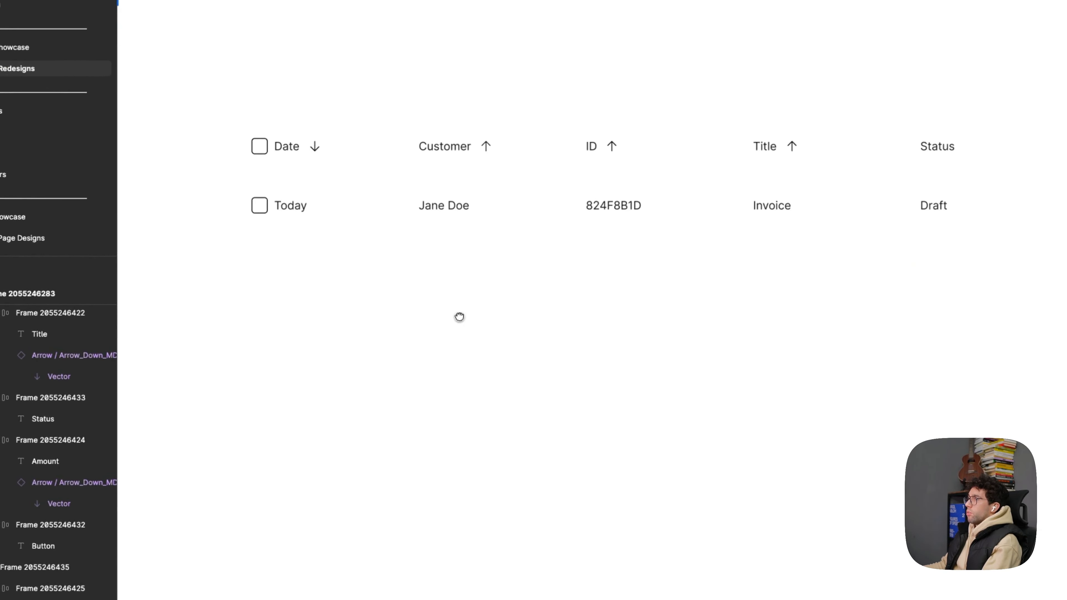
pyautogui.moveTo(459, 317); pyautogui.dragTo(462, 366)
pyautogui.scroll(-4, 538, 363)
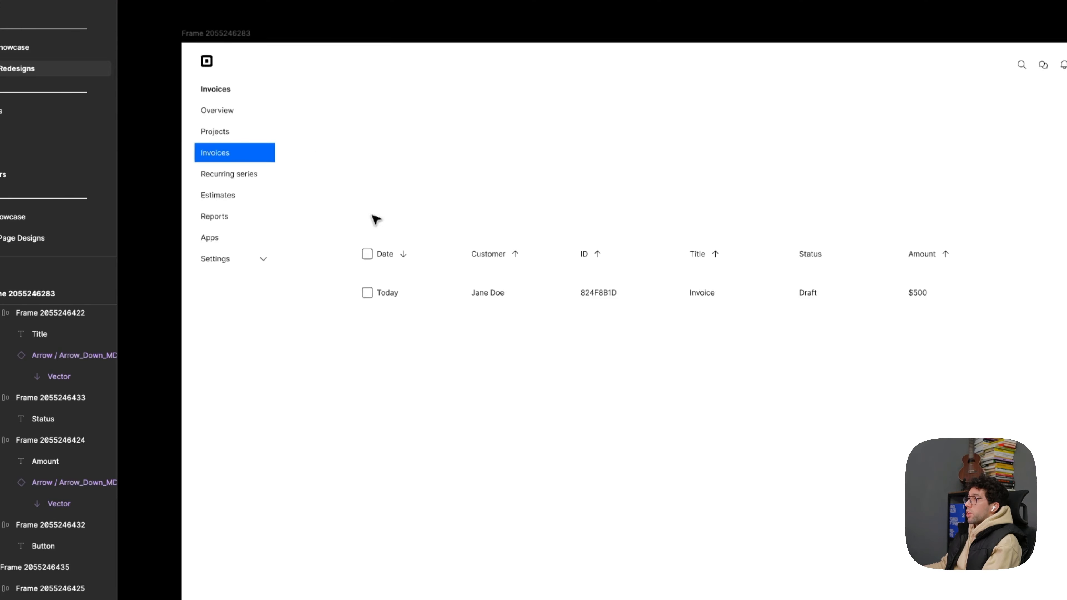
pyautogui.scroll(2, 391, 255)
pyautogui.click(441, 259)
pyautogui.keyDown('shift'); pyautogui.click(453, 307); pyautogui.keyUp('shift')
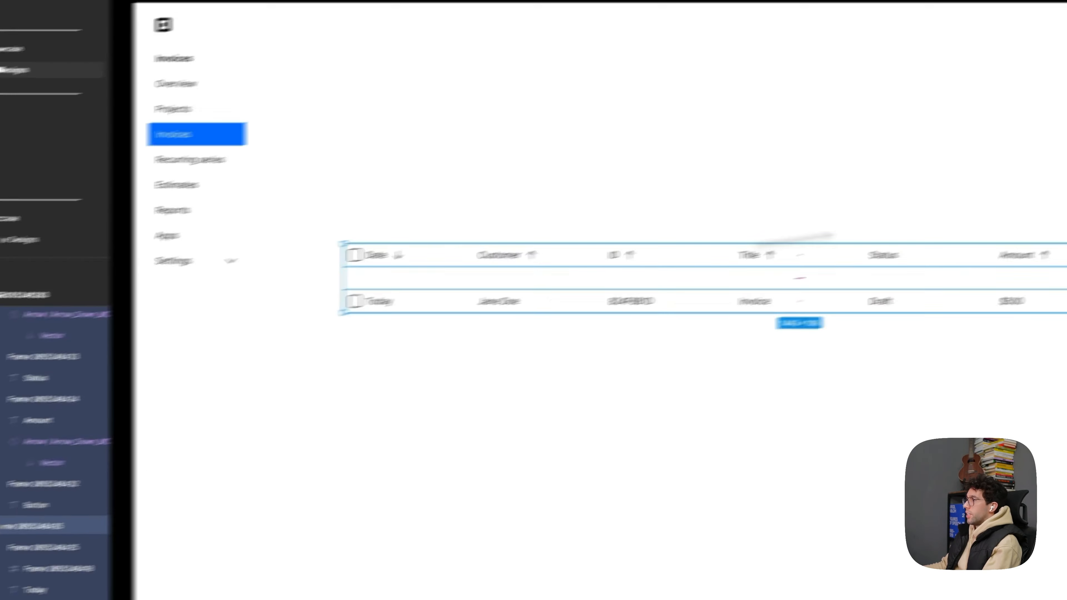
pyautogui.hotkey('shift', 'a')
pyautogui.click(890, 311)
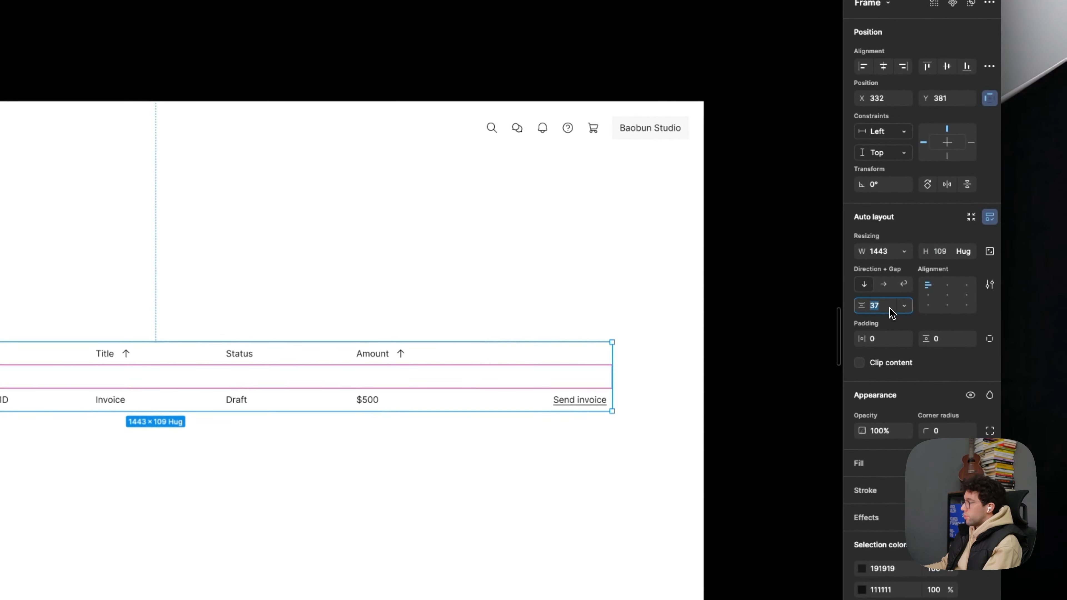
pyautogui.press('Return')
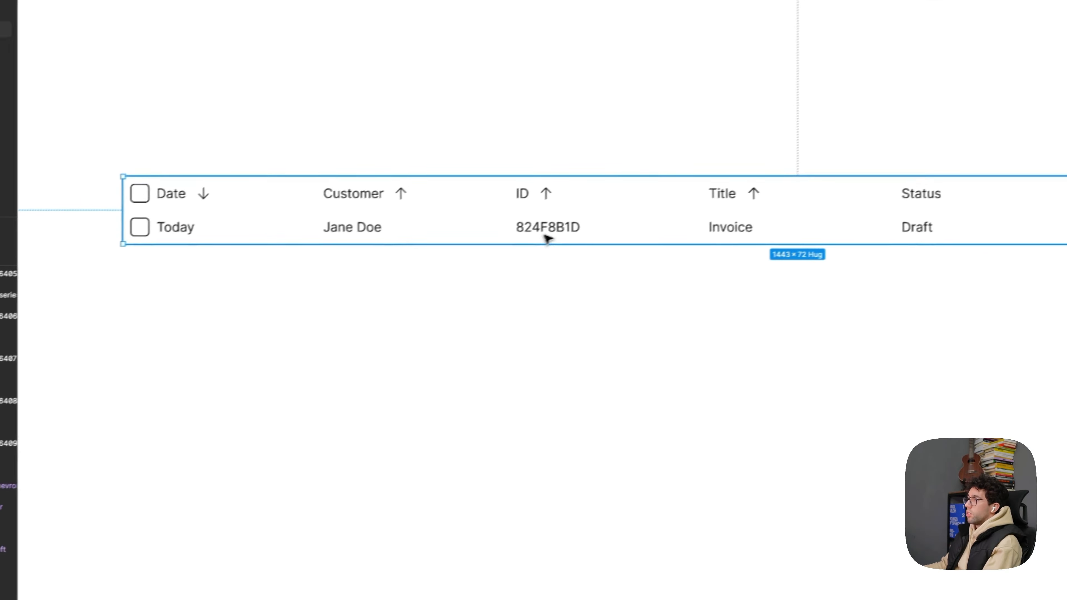
# - Duplicate the first data row twice within the table so that three rows sit under the header
pyautogui.doubleClick(568, 225)
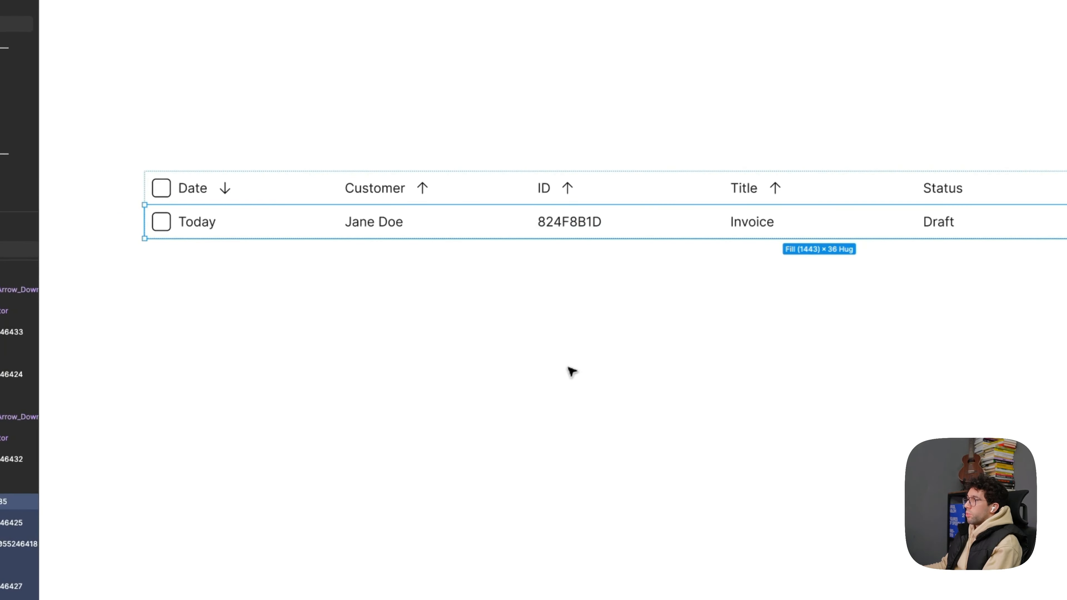
pyautogui.press('super+d')
pyautogui.press('super+d')
pyautogui.click(525, 377)
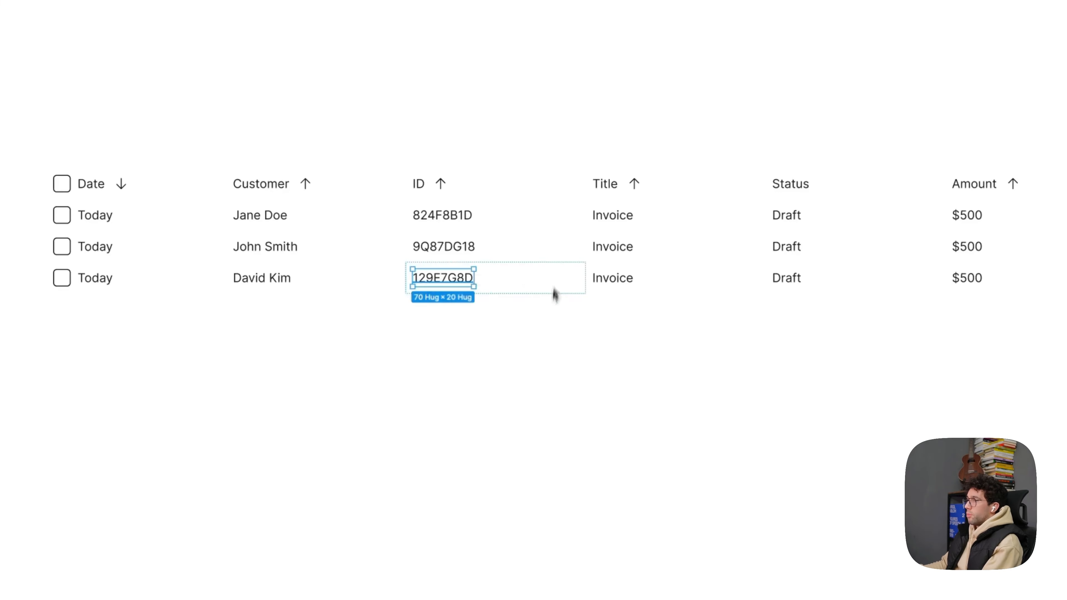
# - Fill the two duplicated rows with new customer names, IDs, titles Overtime Invoice and 50% Upfront Invoice, statuses Sent and Paid, and amounts $2,500 and $1,000
pyautogui.click(539, 353)
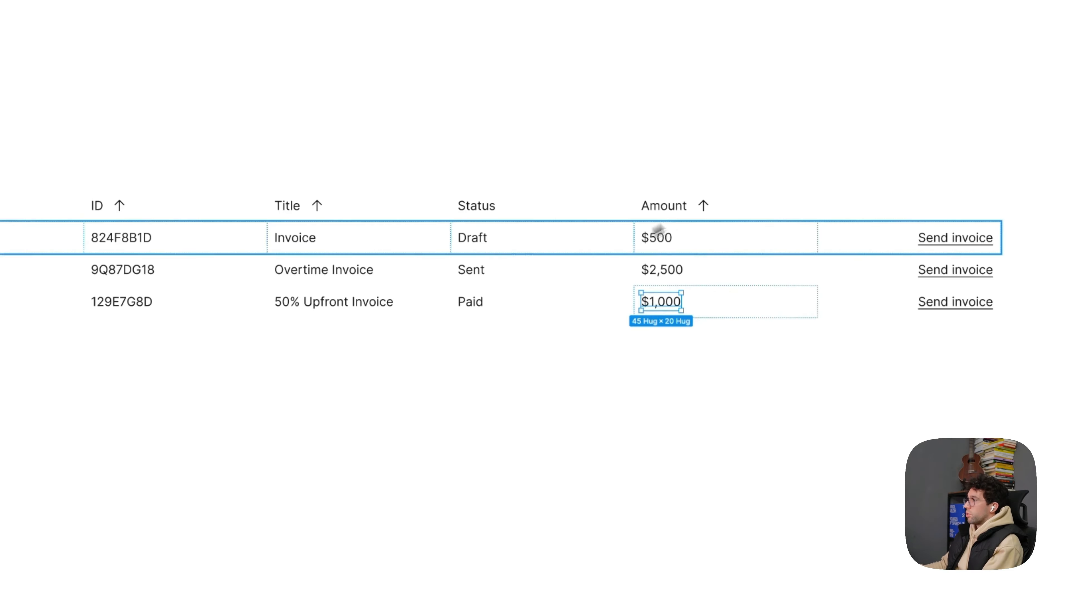
pyautogui.click(505, 396)
pyautogui.moveTo(560, 385); pyautogui.dragTo(619, 385)
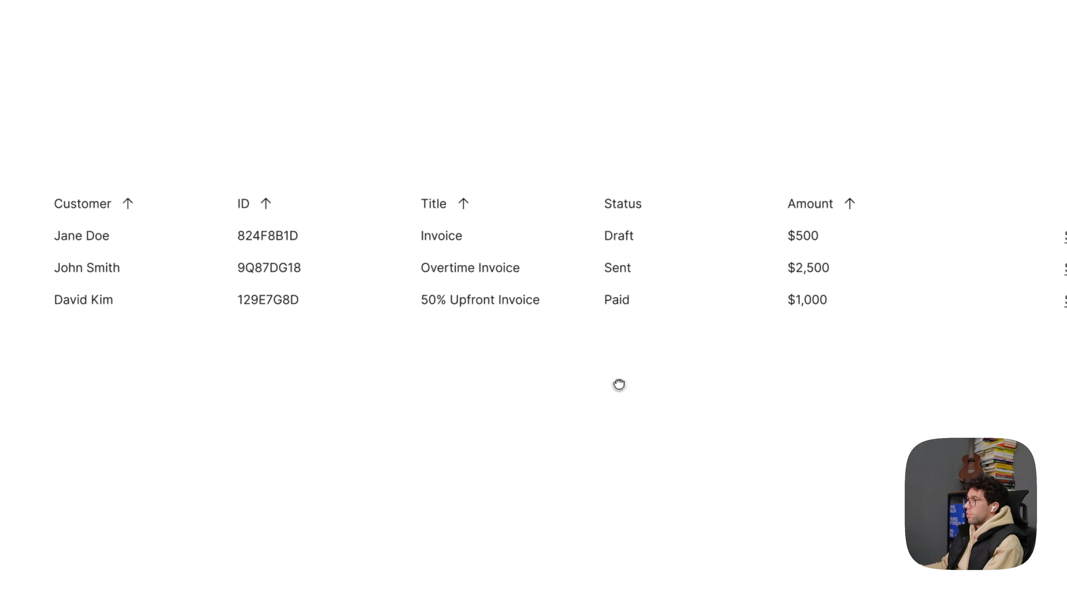
# - Change the dates of the second and third rows to Yesterday and 5 days ago
pyautogui.doubleClick(302, 227)
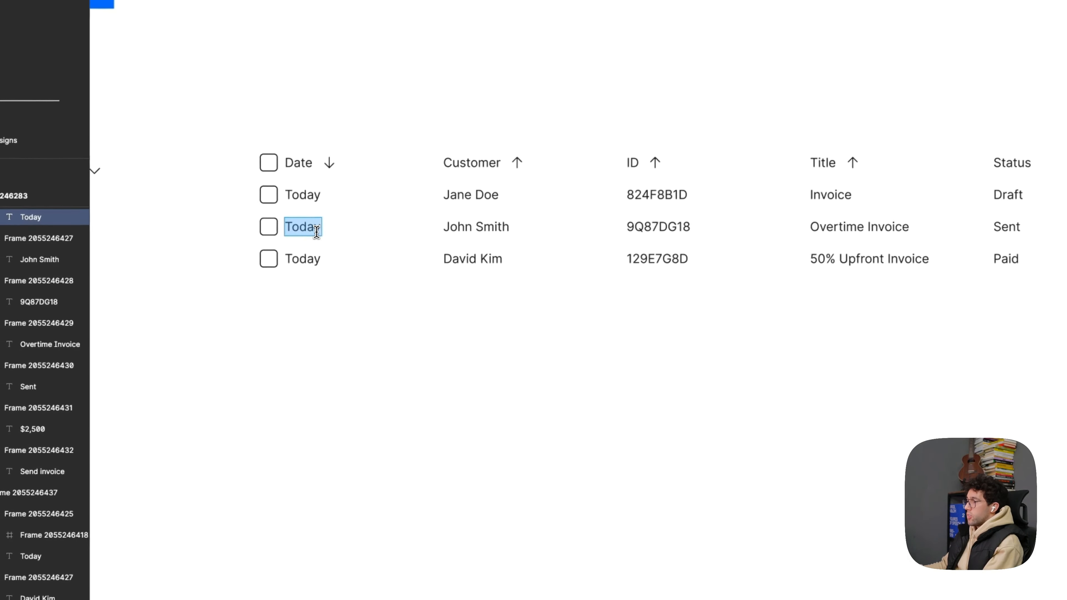
pyautogui.write('Yester')
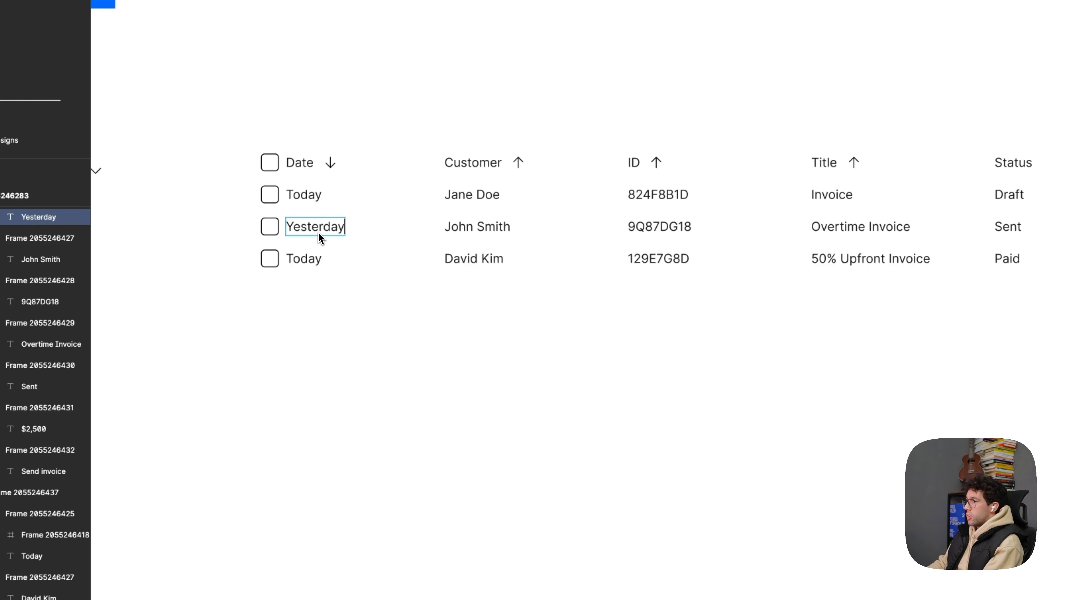
pyautogui.write('day')
pyautogui.click(312, 255)
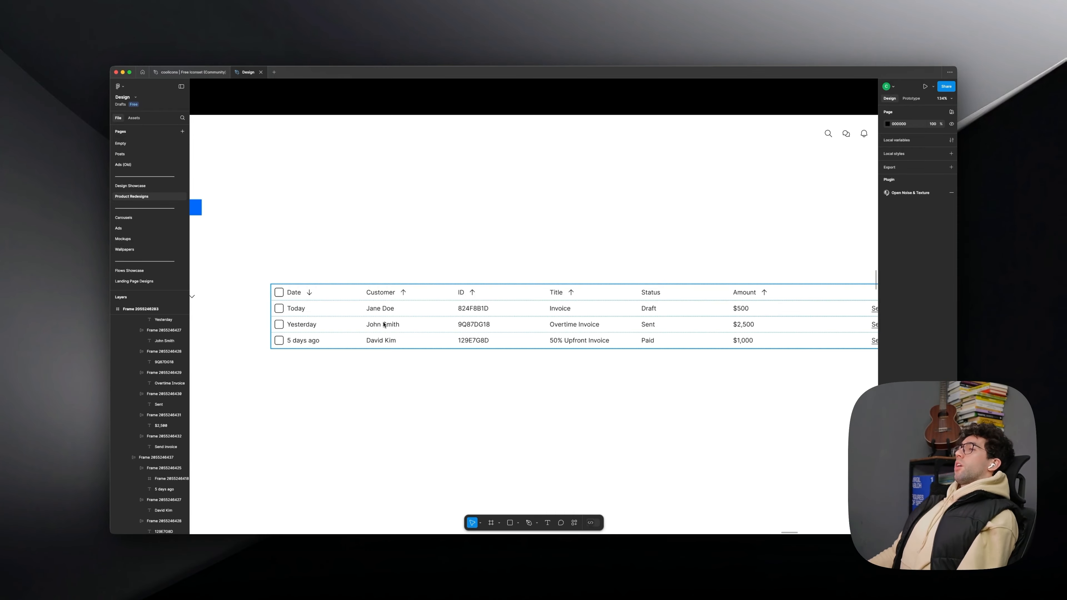
# - Select every cell of the header and the three data rows together, including the empty header cell above Send invoice
pyautogui.scroll(-3, 441, 367)
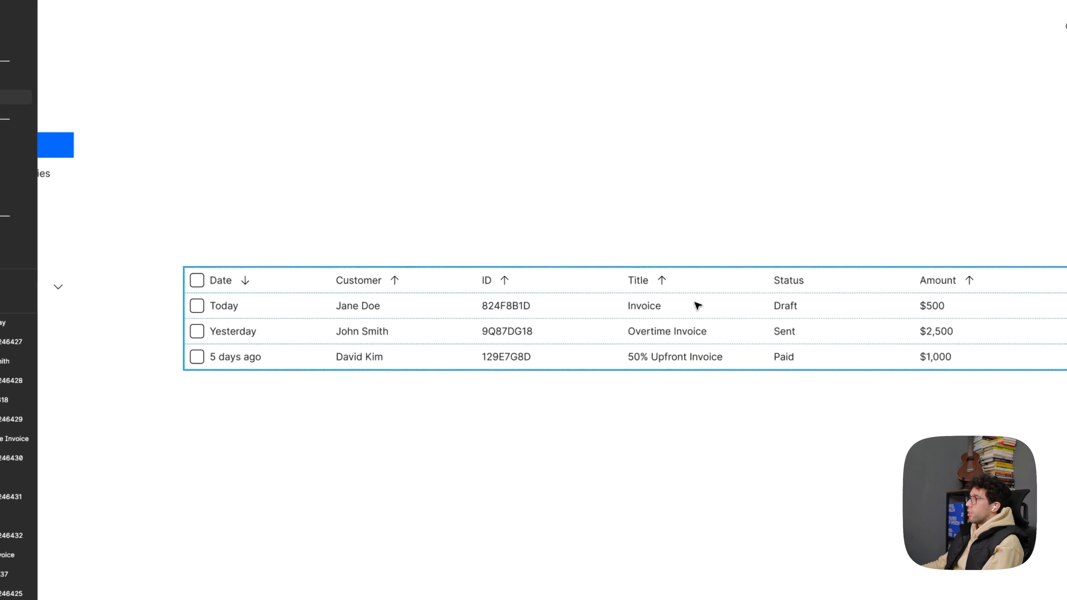
pyautogui.click(550, 310)
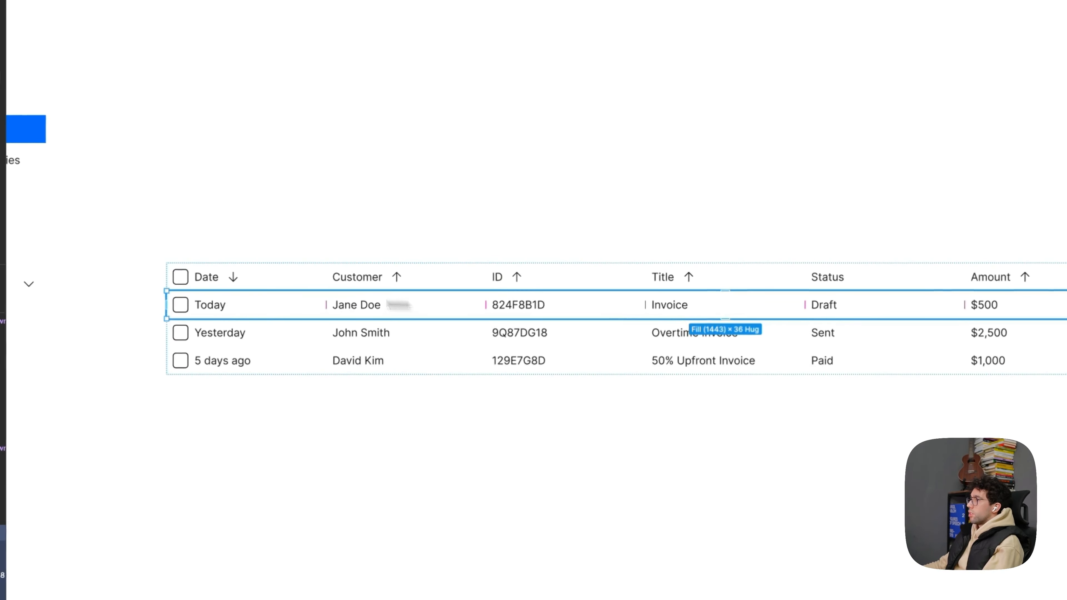
pyautogui.doubleClick(311, 299)
pyautogui.press('super+a')
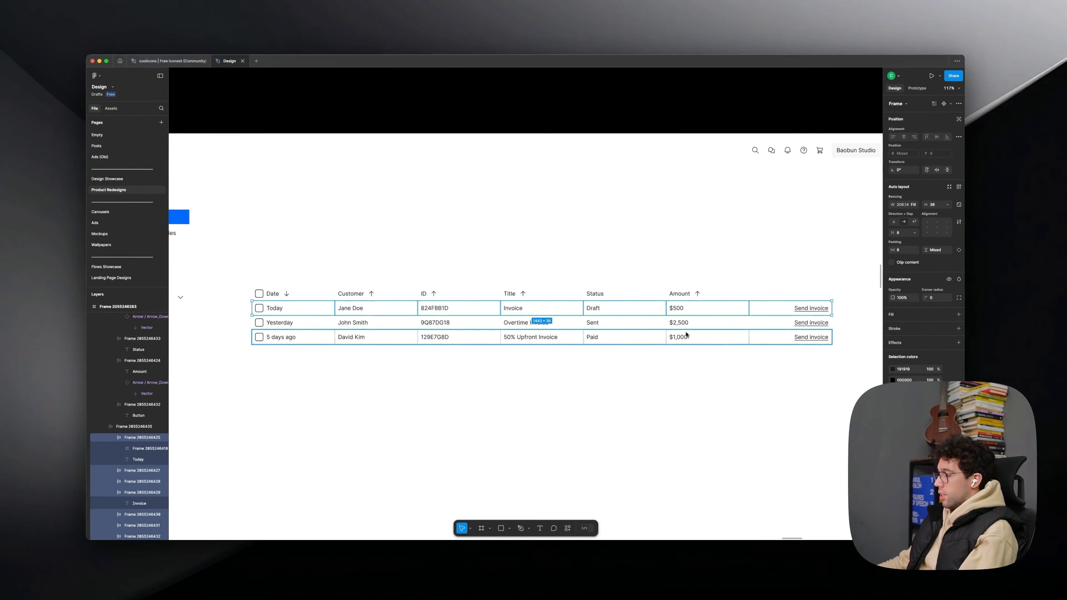
pyautogui.press('super+k')
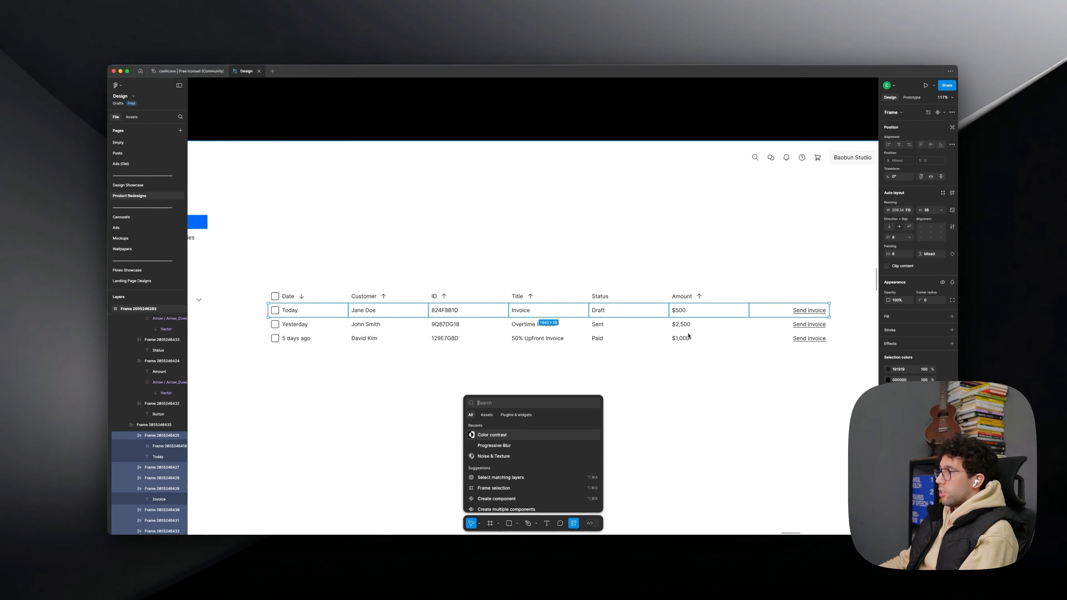
pyautogui.write('select')
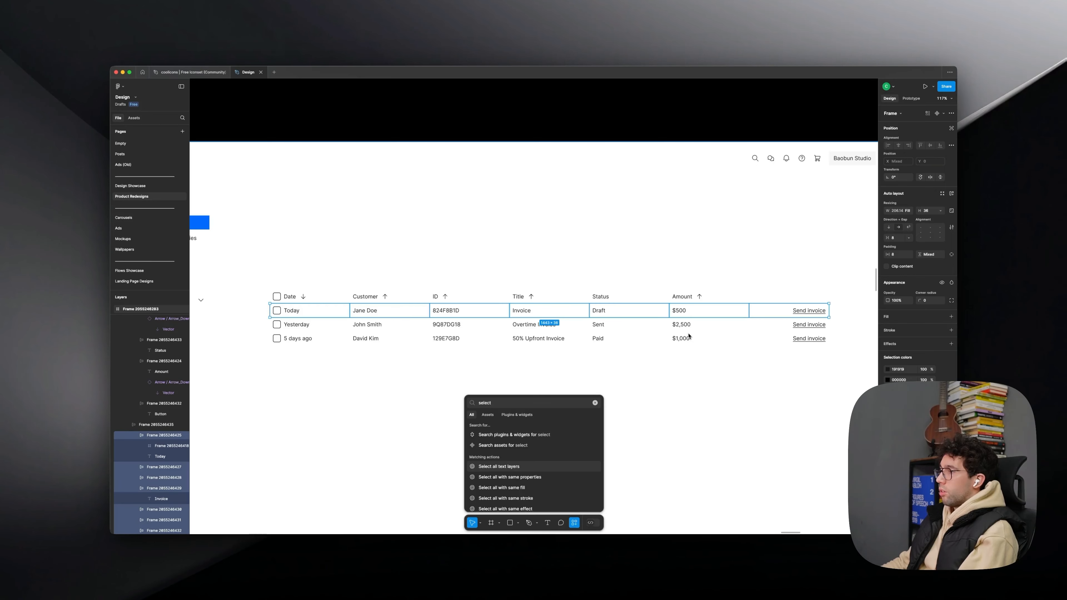
pyautogui.press('Return')
pyautogui.scroll(-5, 705, 368)
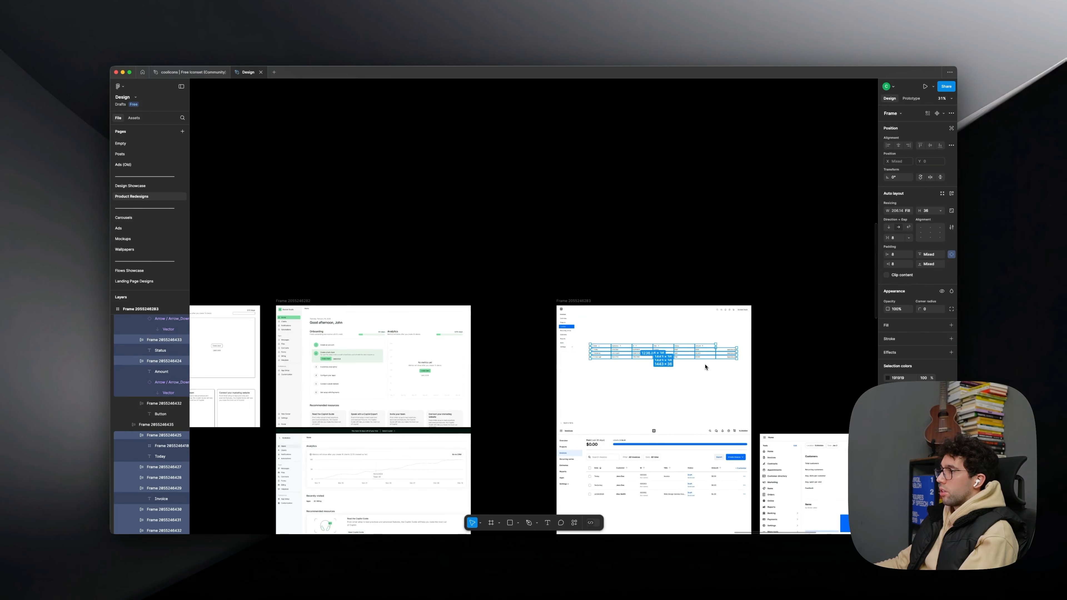
pyautogui.scroll(5, 705, 367)
pyautogui.scroll(4, 777, 317)
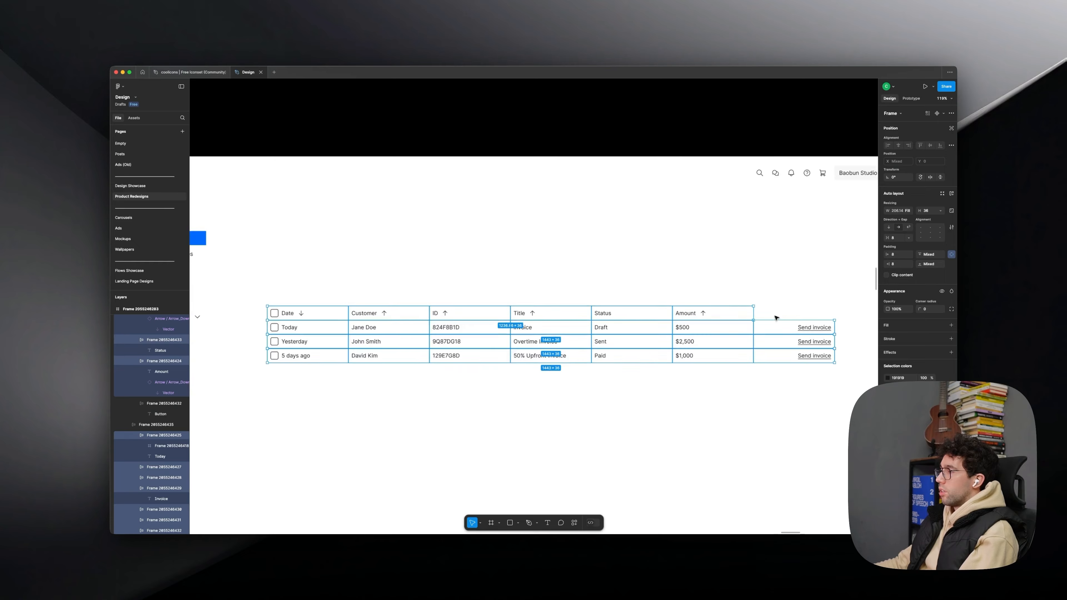
pyautogui.keyDown('shift'); pyautogui.click(770, 313); pyautogui.keyUp('shift')
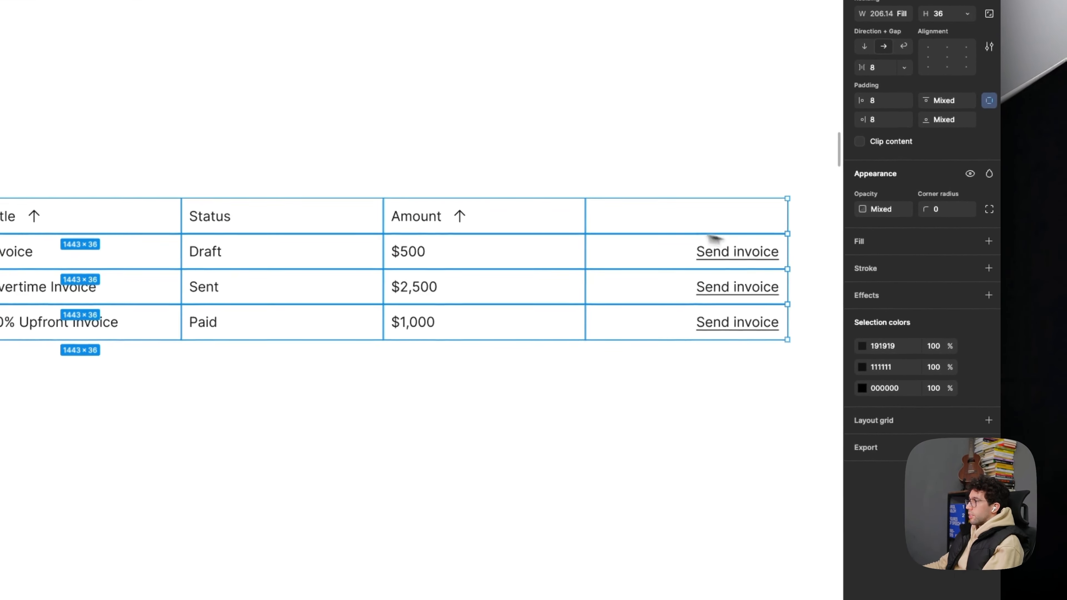
# - Unify all text and icon colors of the selected table cells to 111111
pyautogui.click(891, 346)
pyautogui.write('111111')
pyautogui.click(900, 366)
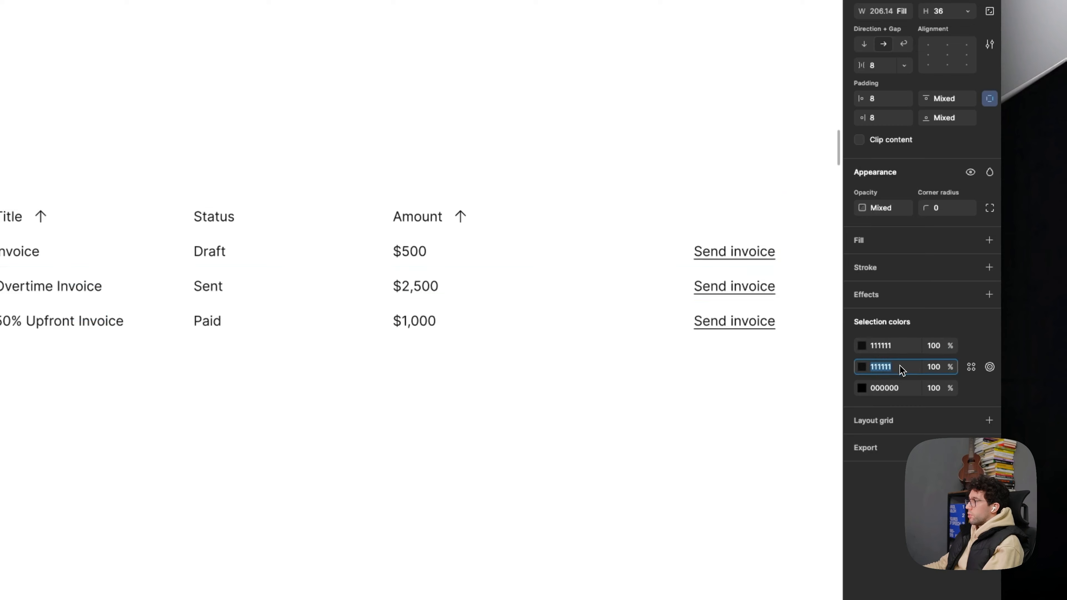
pyautogui.click(904, 389)
pyautogui.write('1')
pyautogui.press('Return')
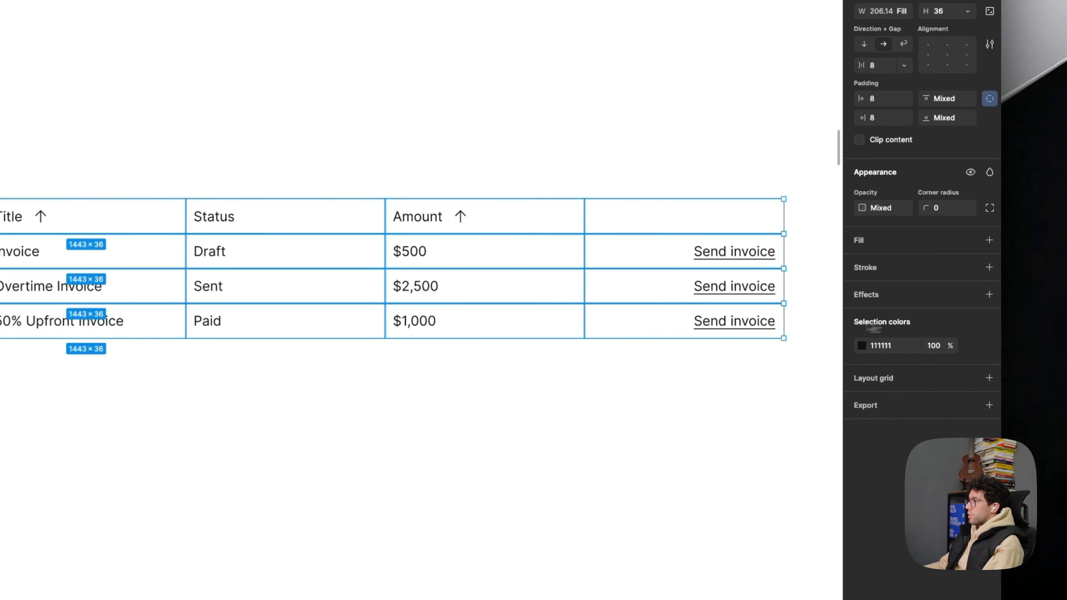
# - Add an inside stroke of weight 1 in EDEDED to all table cells
pyautogui.click(897, 272)
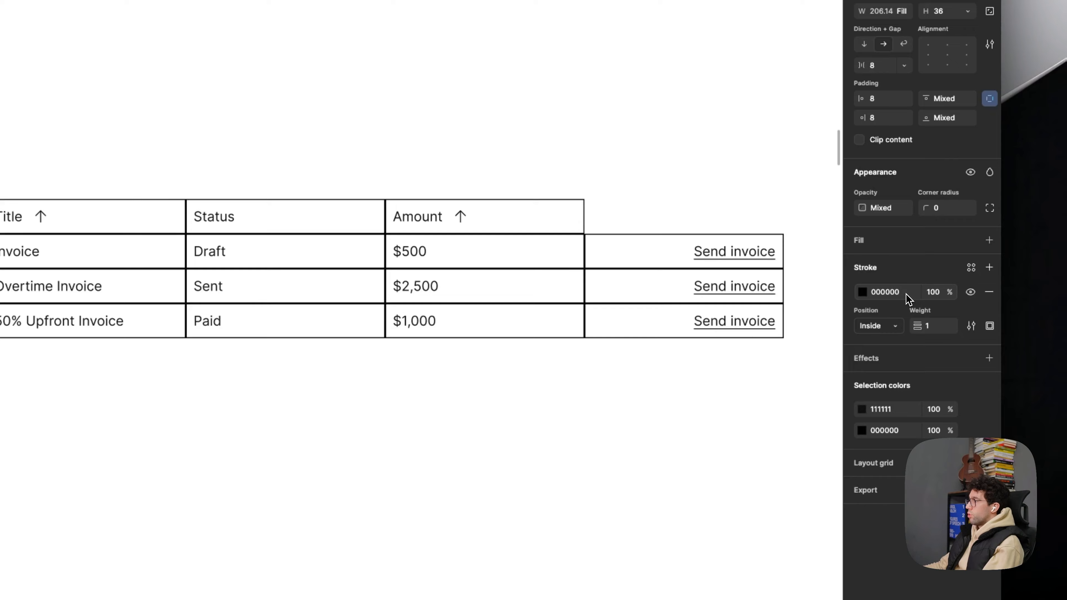
pyautogui.press('Return')
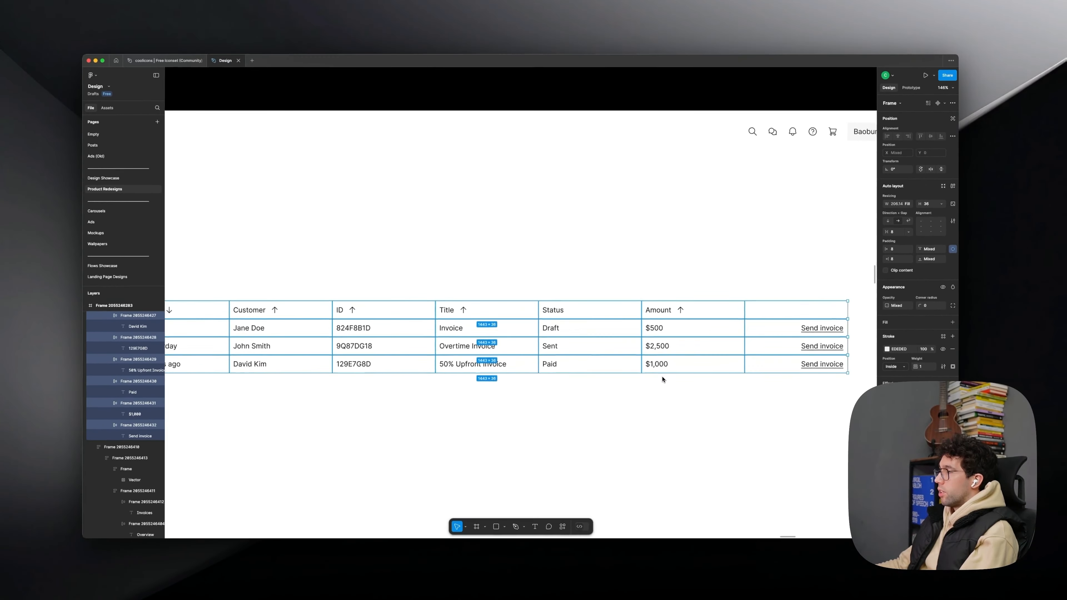
pyautogui.scroll(-1, 322, 358)
pyautogui.hscroll(1, 323, 358)
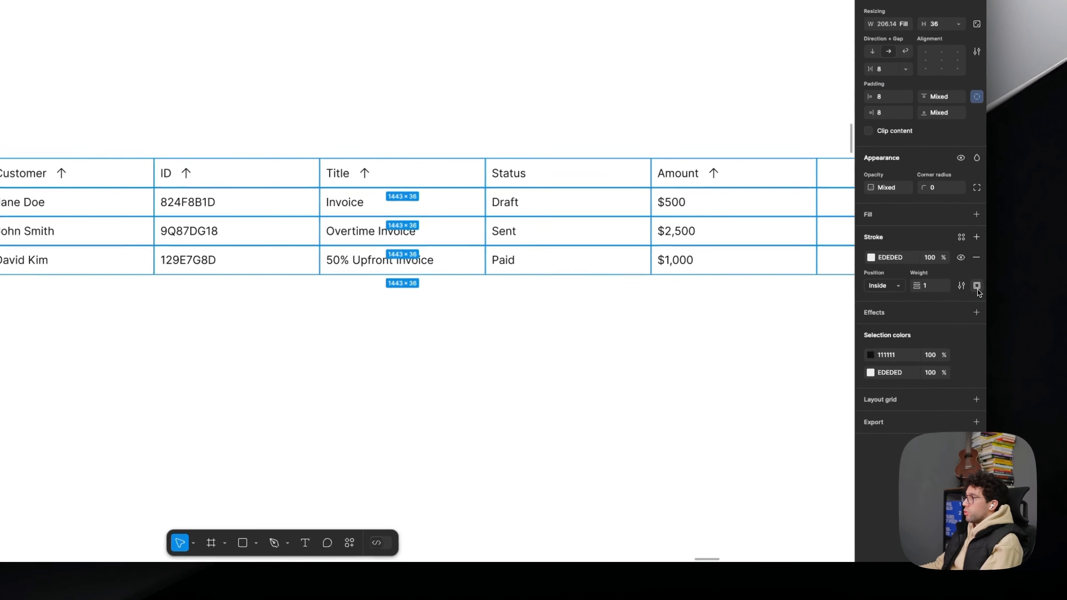
# - Use custom stroke sides on all table cells, with the top and left strokes set to 0
pyautogui.click(952, 368)
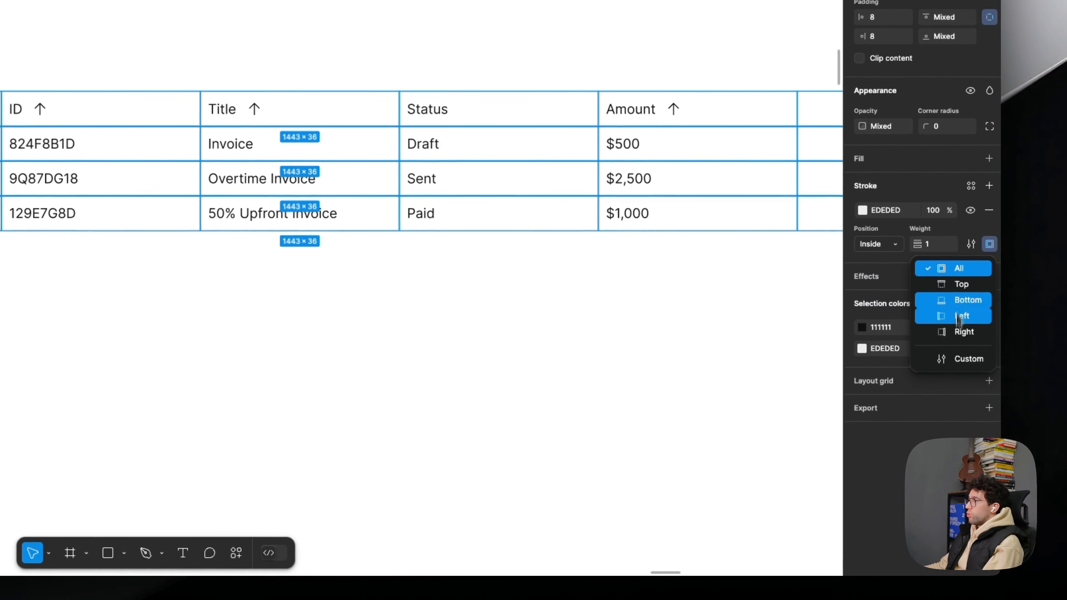
pyautogui.click(964, 358)
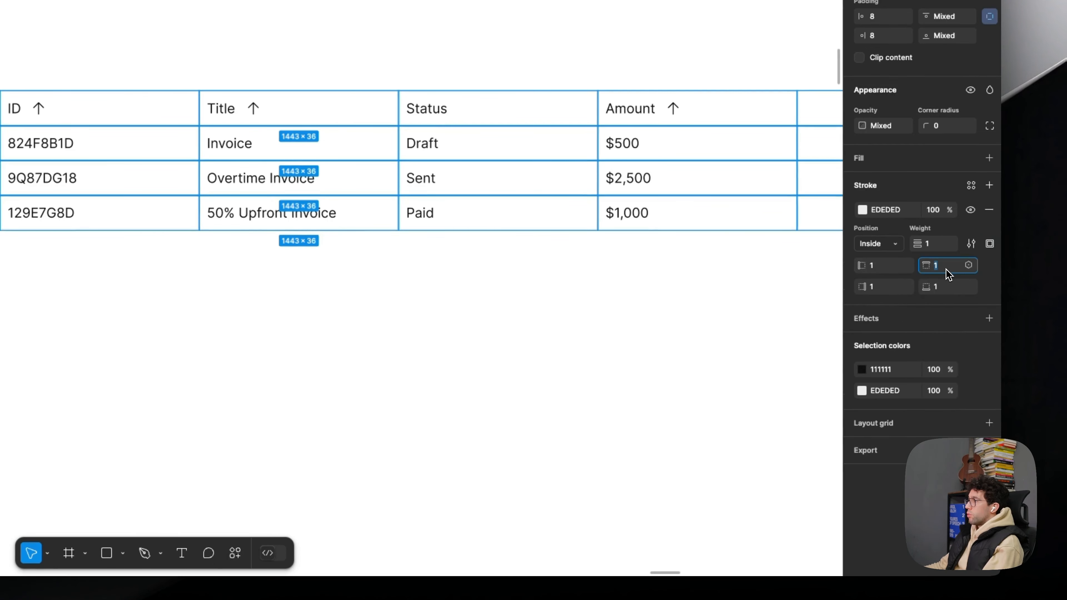
pyautogui.write('0')
pyautogui.press('Return')
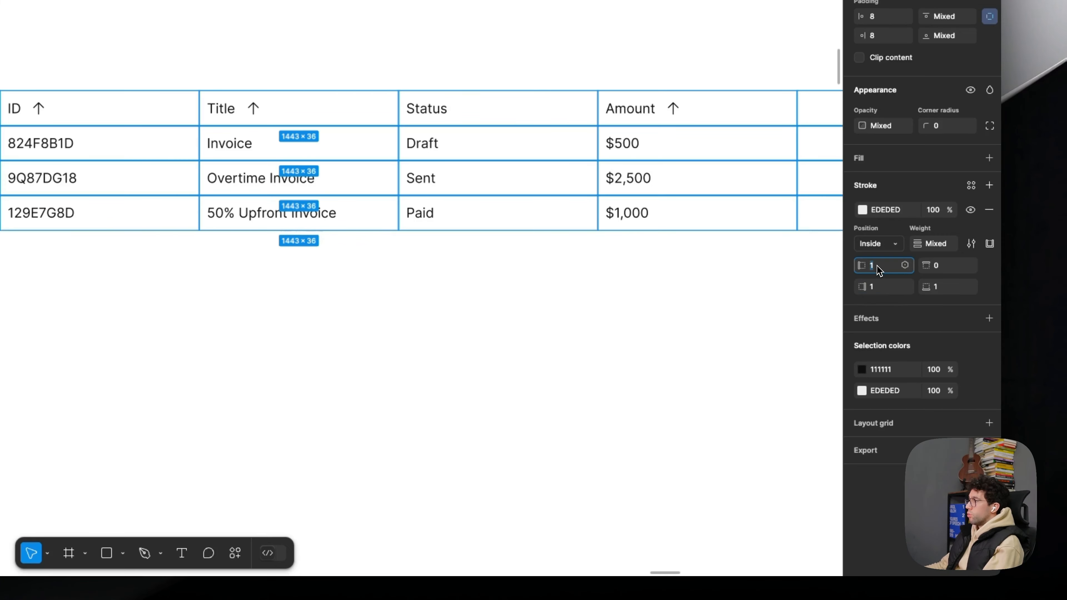
pyautogui.write('0')
pyautogui.press('Return')
pyautogui.click(636, 341)
pyautogui.moveTo(624, 329); pyautogui.dragTo(290, 278)
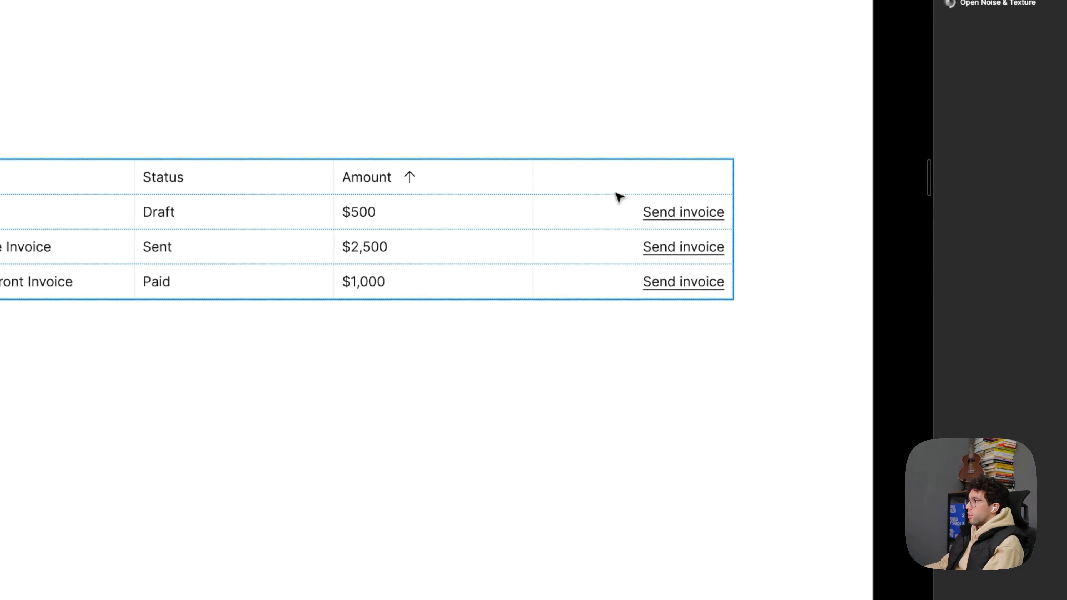
# - Try a white FFFFFF fill on the empty header cell above Send invoice, and undo it
pyautogui.keyDown('super'); pyautogui.click(615, 182); pyautogui.keyUp('super')
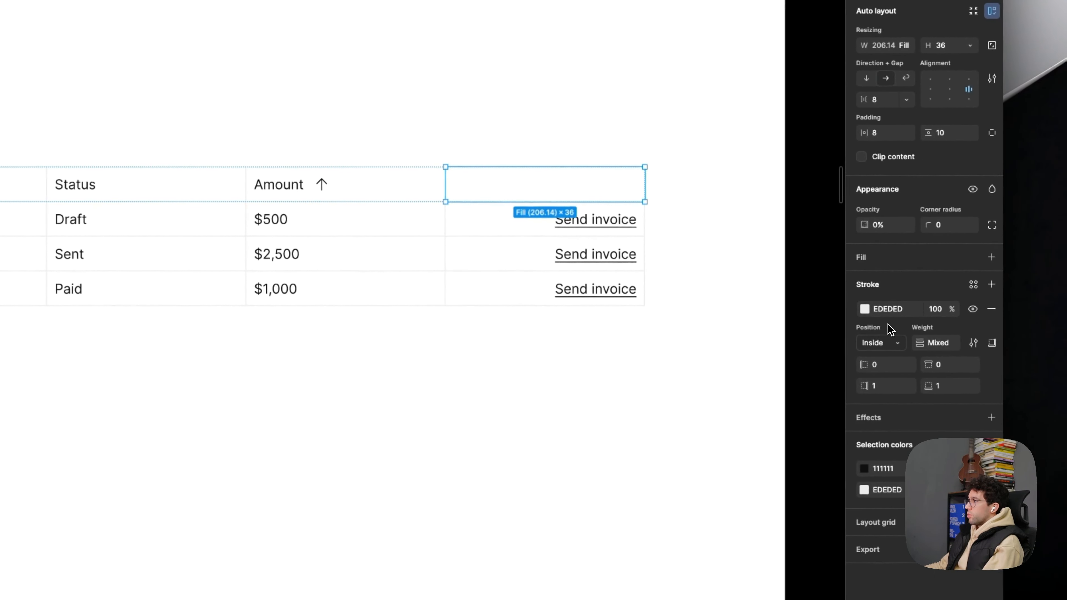
pyautogui.click(884, 264)
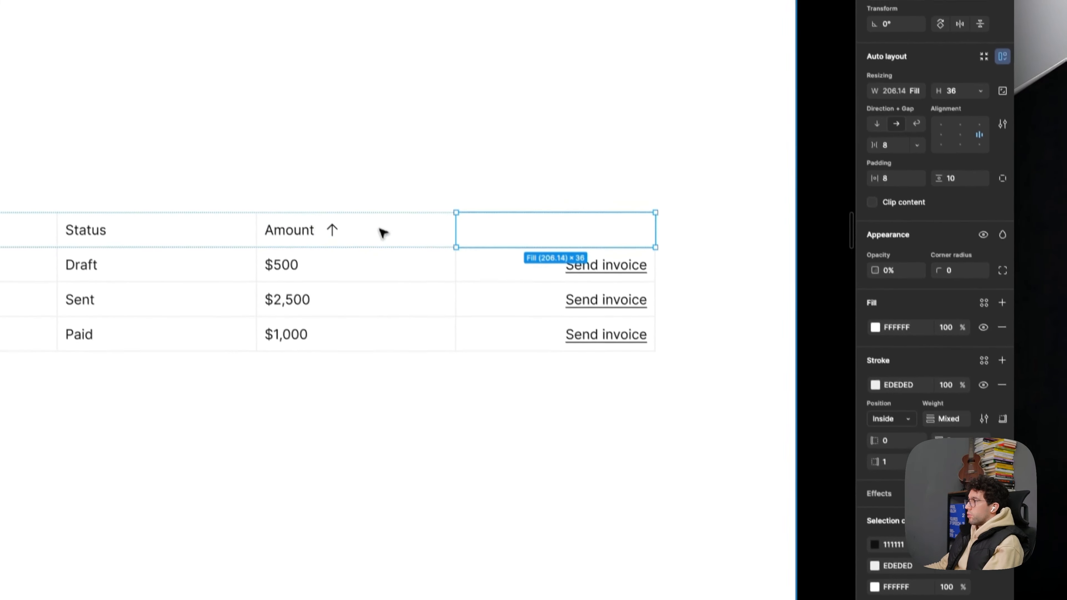
pyautogui.press('super+z')
pyautogui.click(376, 194)
pyautogui.click(513, 192)
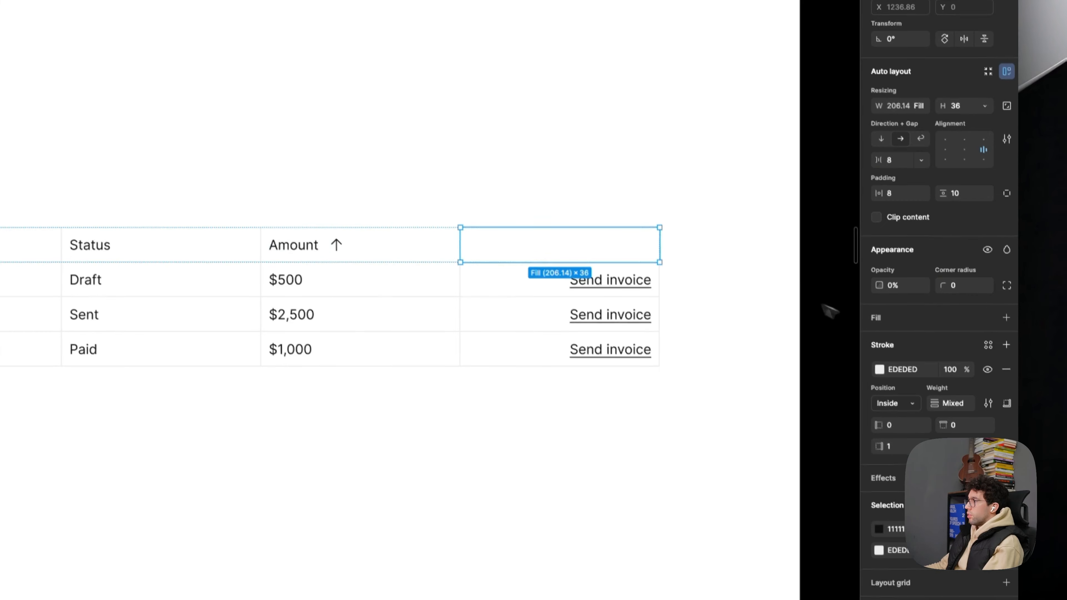
pyautogui.click(658, 436)
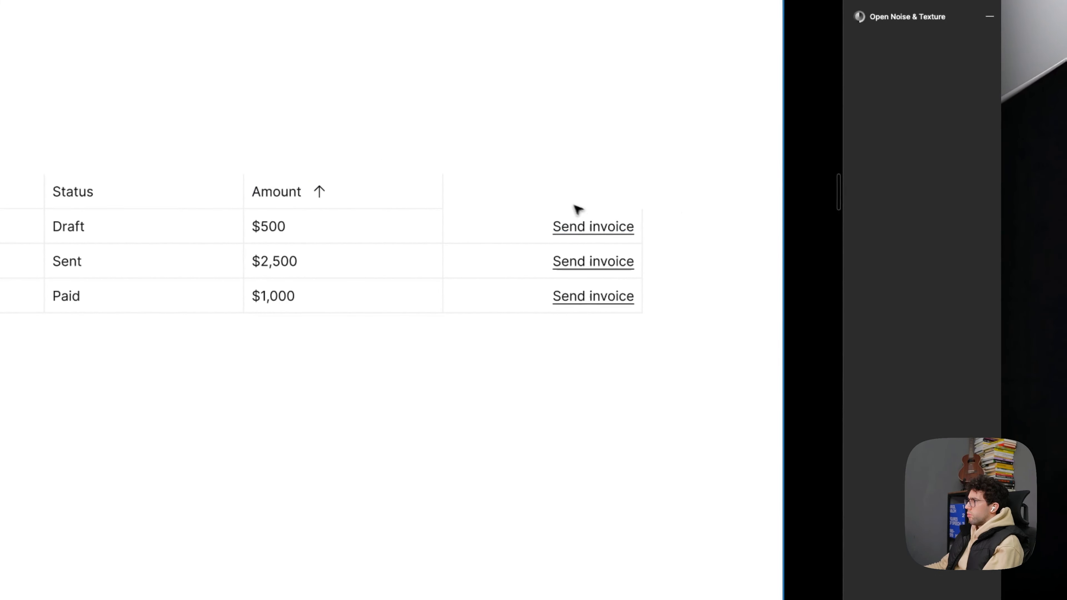
# - Set the empty header cell's opacity to 100% and hide only the text inside it with 0% opacity
pyautogui.scroll(5, 576, 207)
pyautogui.click(537, 199)
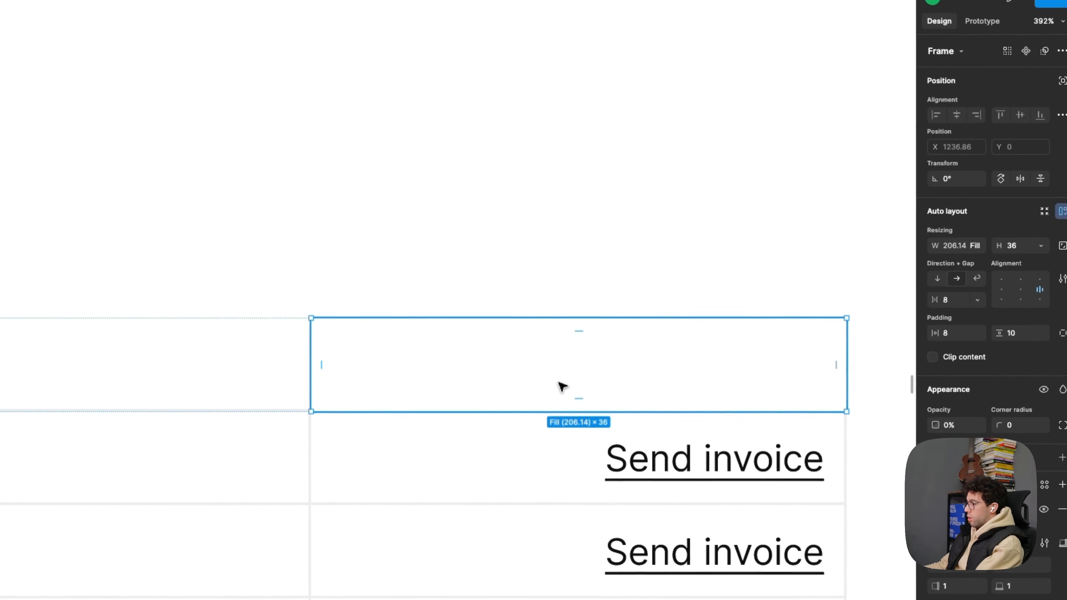
pyautogui.press('0')
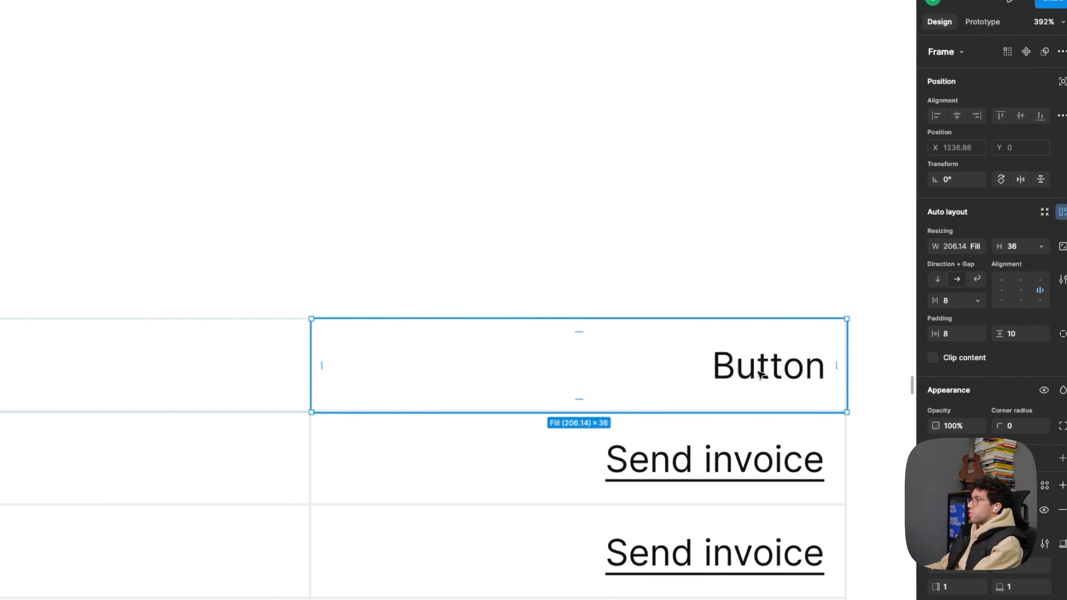
pyautogui.doubleClick(758, 370)
pyautogui.press('0')
pyautogui.press('0')
pyautogui.click(695, 242)
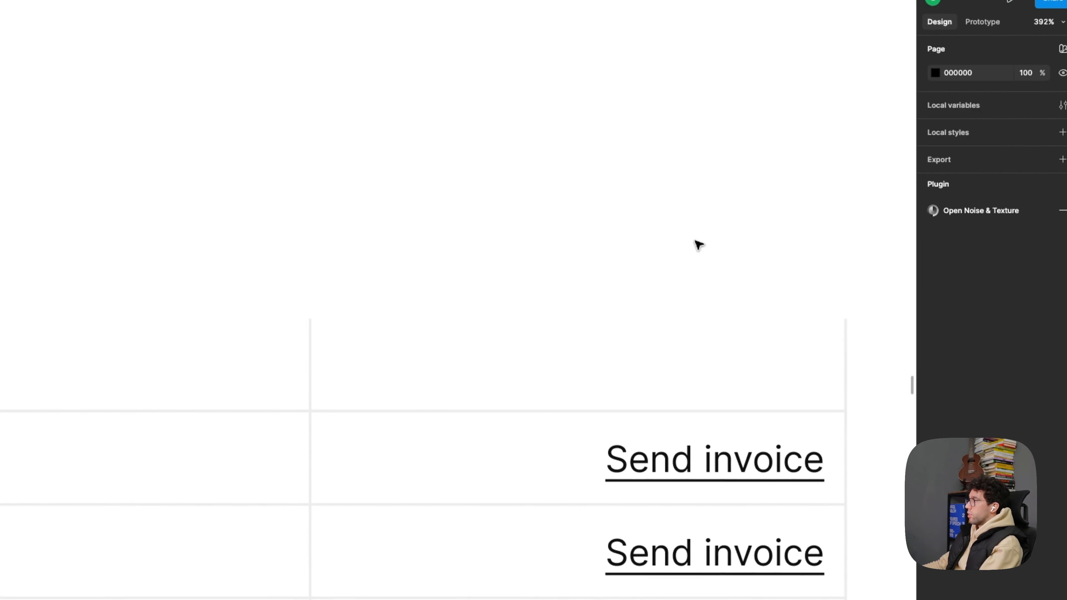
# - Select the cells of the Date column and give them a left border to close the table's outer edge
pyautogui.scroll(-5, 693, 244)
pyautogui.moveTo(456, 205); pyautogui.dragTo(747, 273)
pyautogui.keyDown('super'); pyautogui.click(327, 351); pyautogui.keyUp('super')
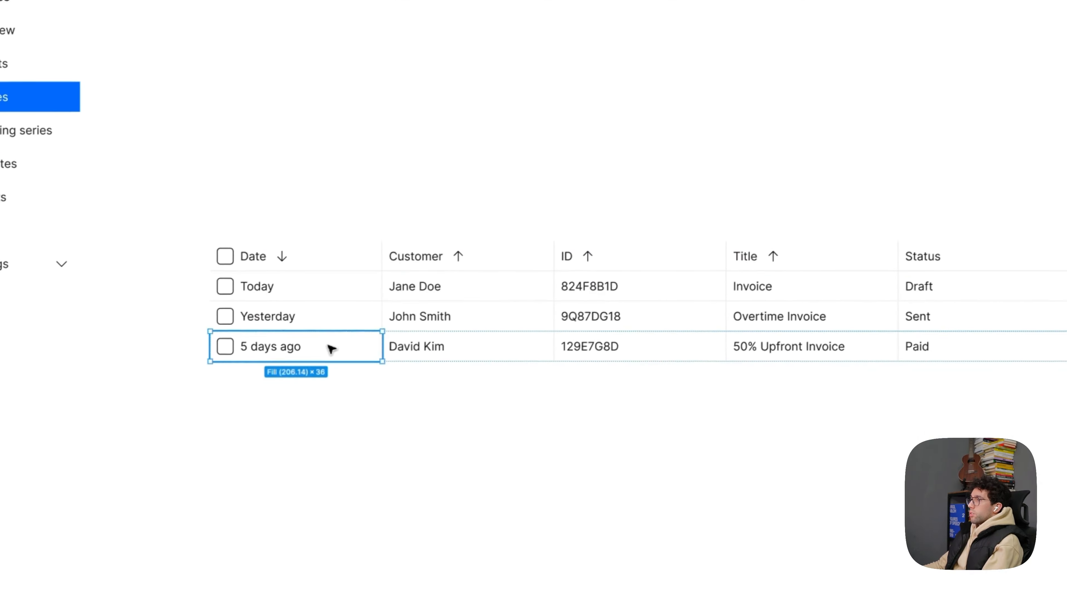
pyautogui.click(349, 320)
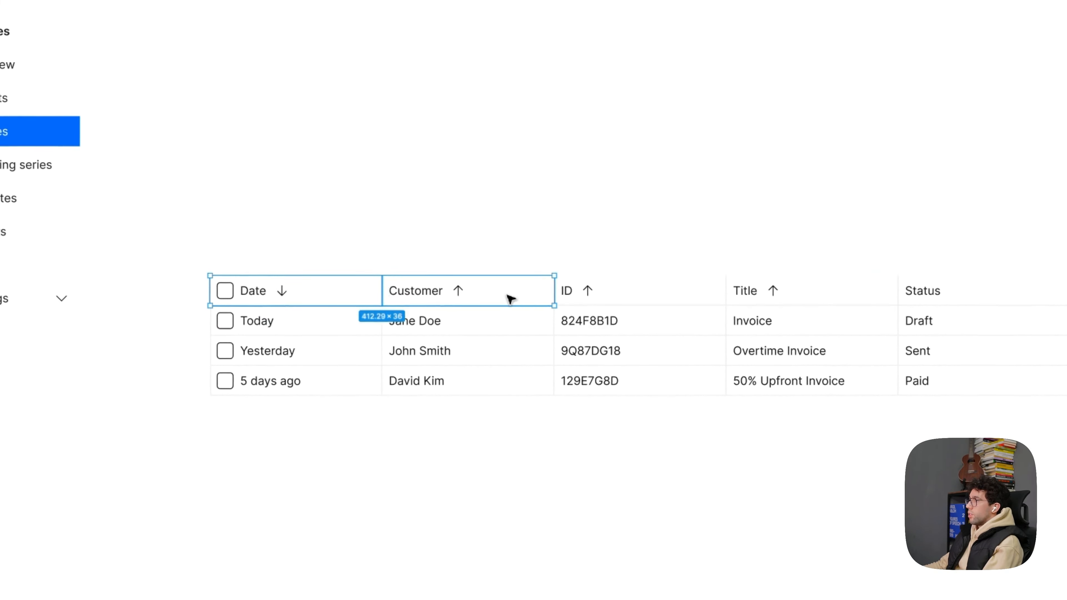
# - Select all header row cells and use custom stroke sides to add a top border
pyautogui.press('super+a')
pyautogui.click(989, 314)
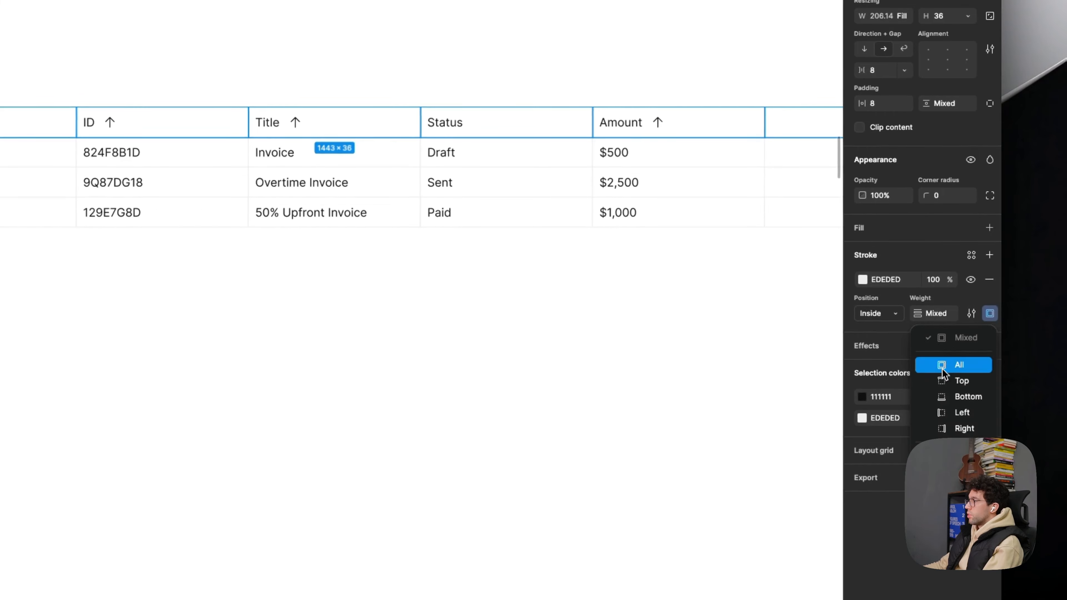
pyautogui.click(960, 457)
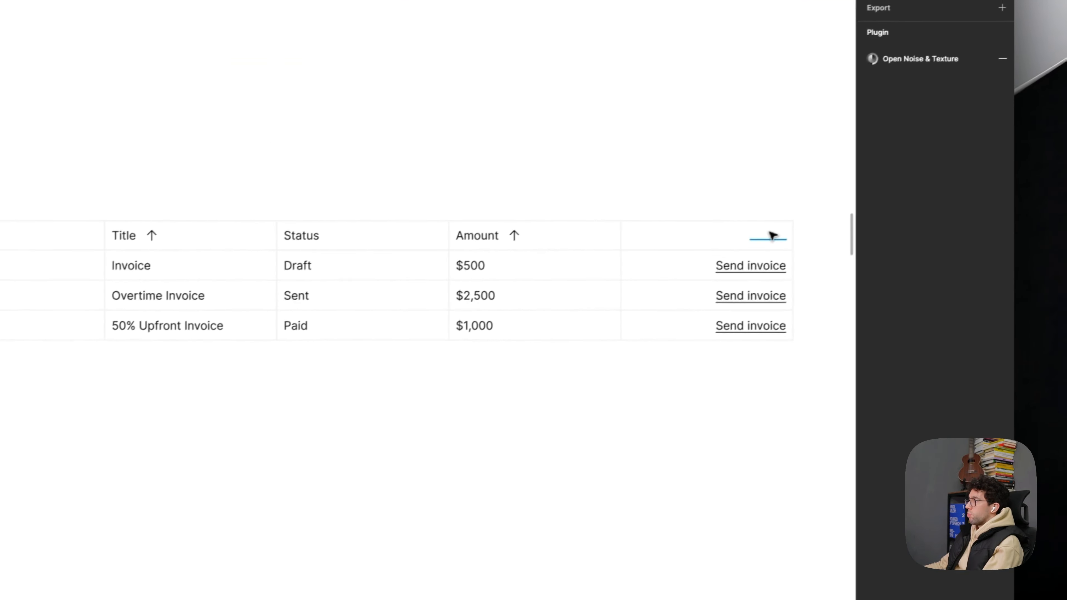
pyautogui.click(773, 236)
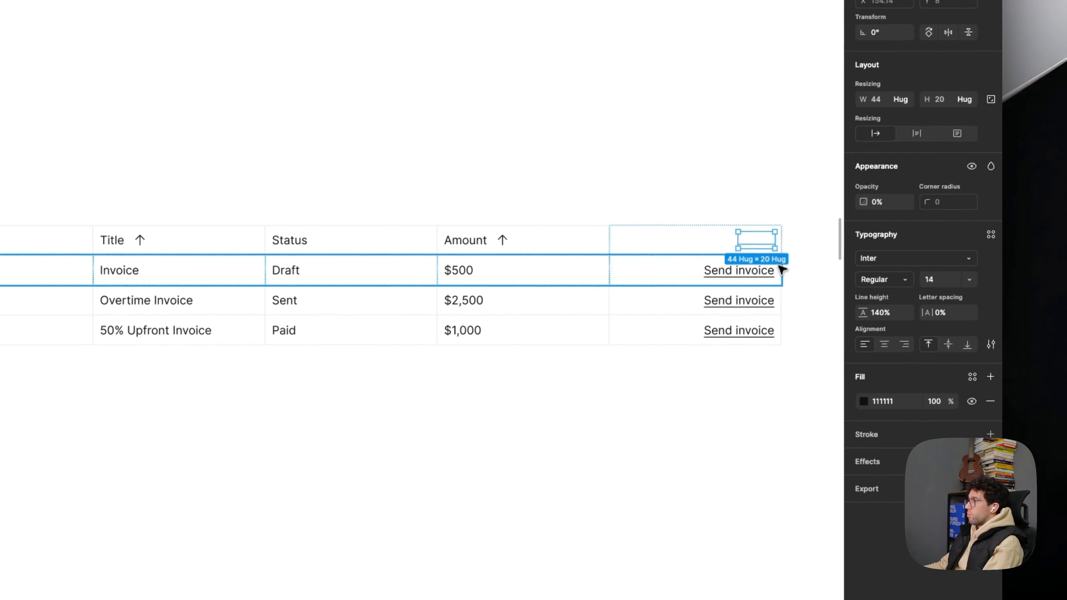
pyautogui.click(801, 356)
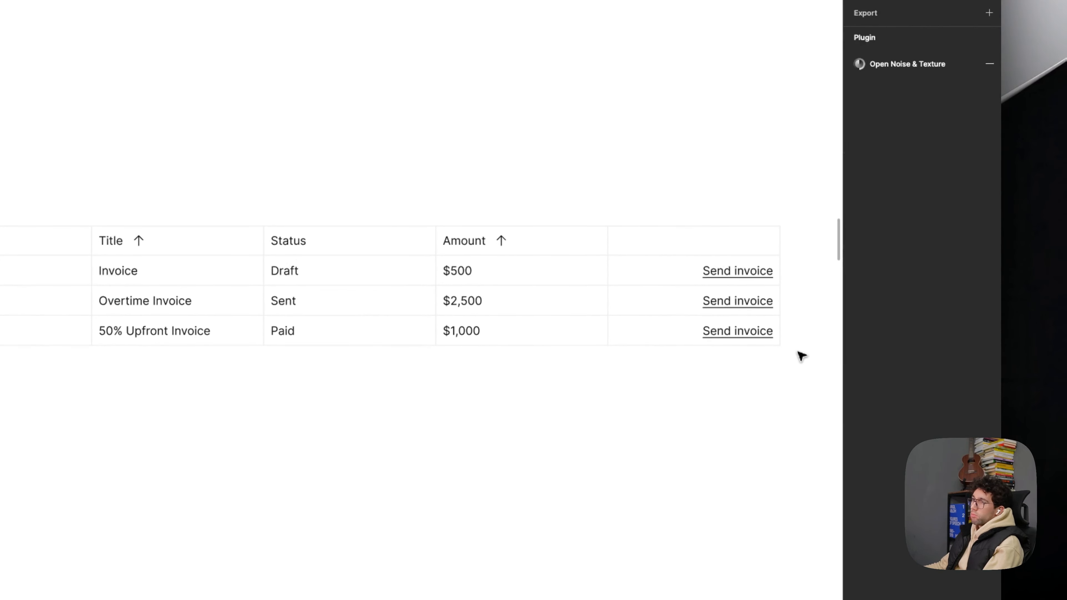
# - Select all cells across the four table rows and set their height to 48
pyautogui.scroll(-2, 466, 356)
pyautogui.moveTo(466, 356); pyautogui.dragTo(450, 337)
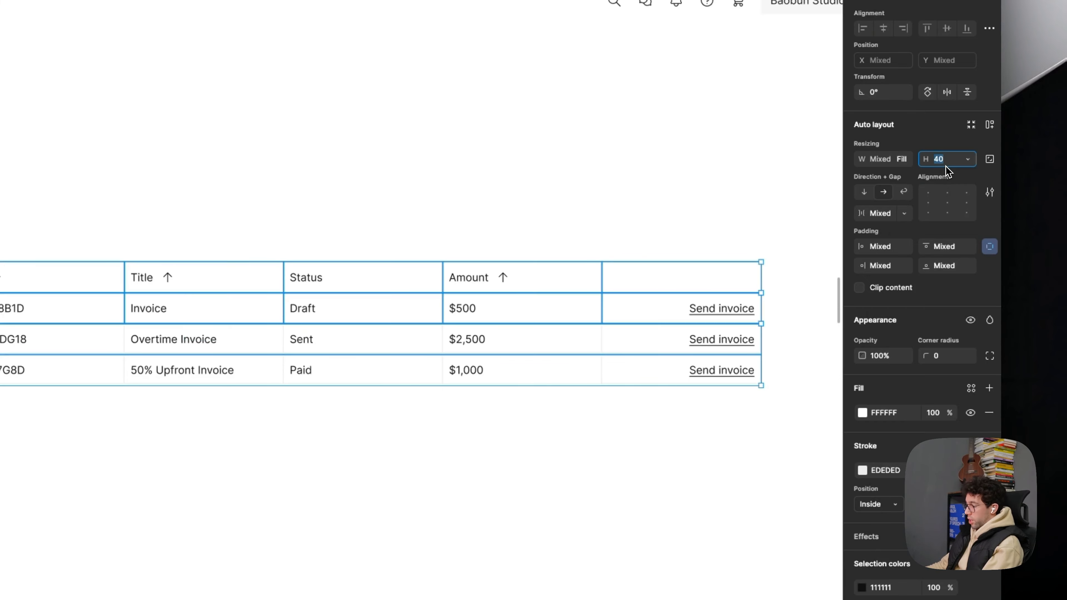
pyautogui.press('Return')
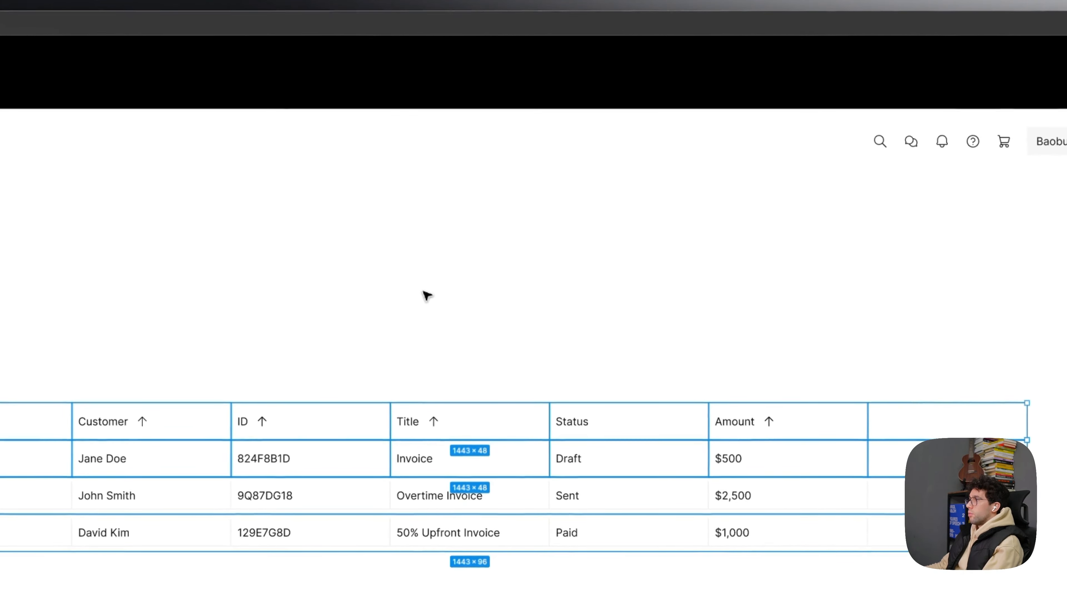
# - Select the table's row frames and set their vertical resizing to Hug contents
pyautogui.click(427, 296)
pyautogui.moveTo(426, 297); pyautogui.dragTo(521, 262)
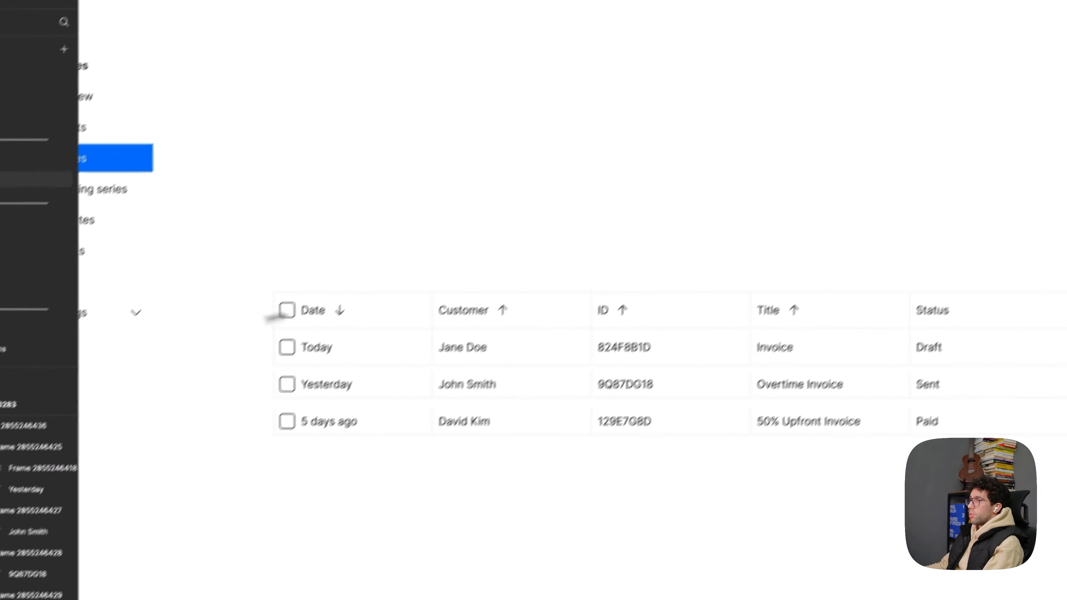
pyautogui.click(321, 285)
pyautogui.keyDown('super'); pyautogui.click(324, 284); pyautogui.keyUp('super')
pyautogui.keyDown('super'); pyautogui.click(317, 281); pyautogui.keyUp('super')
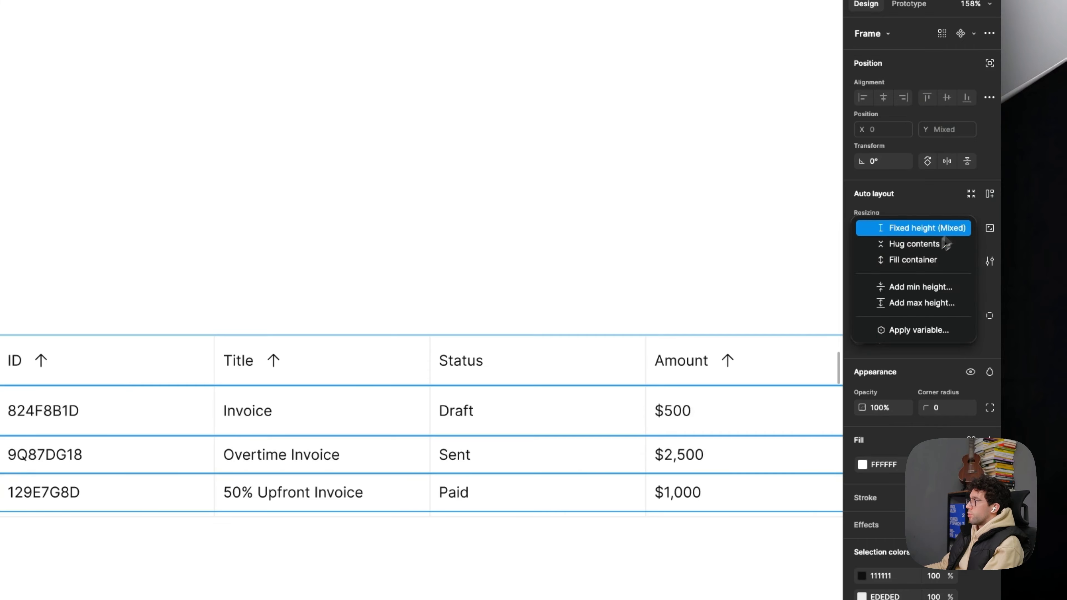
pyautogui.click(945, 243)
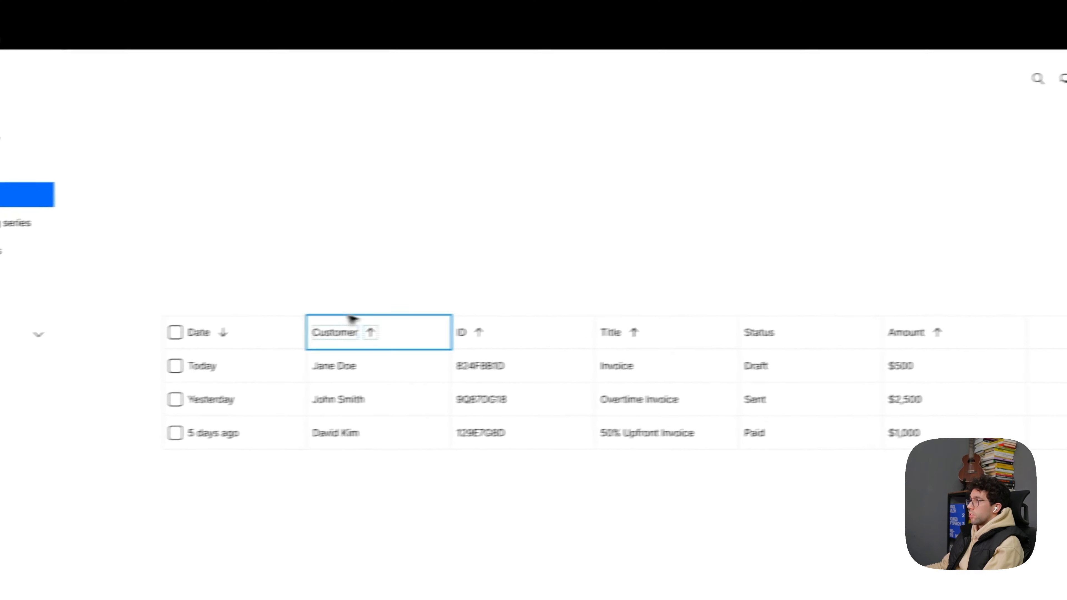
# - Select all cells in the header row and set their horizontal padding to 14
pyautogui.doubleClick(273, 327)
pyautogui.press('Return')
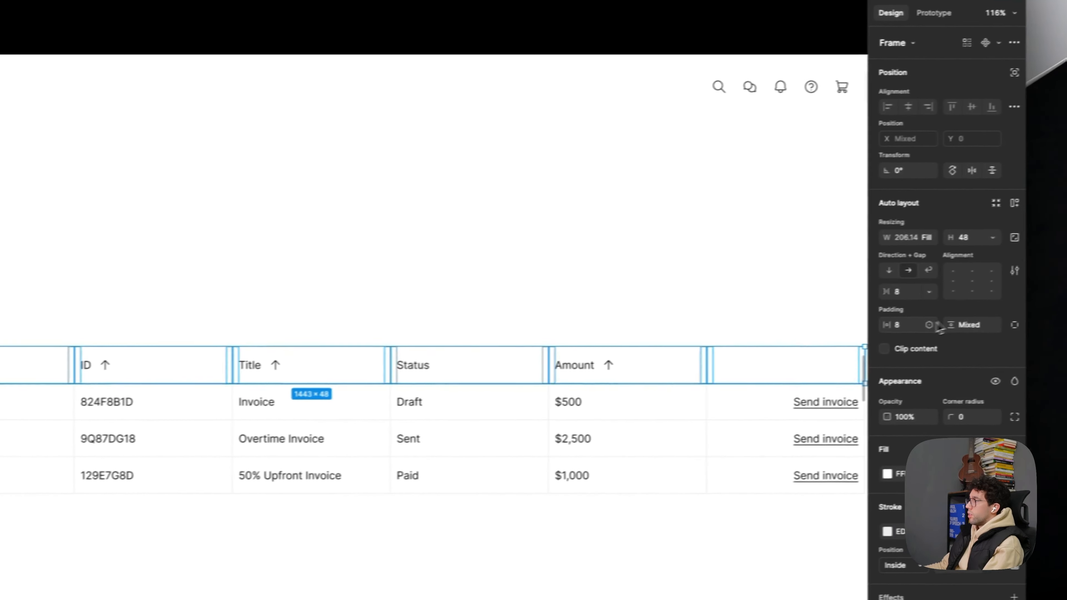
pyautogui.click(918, 326)
pyautogui.write('14')
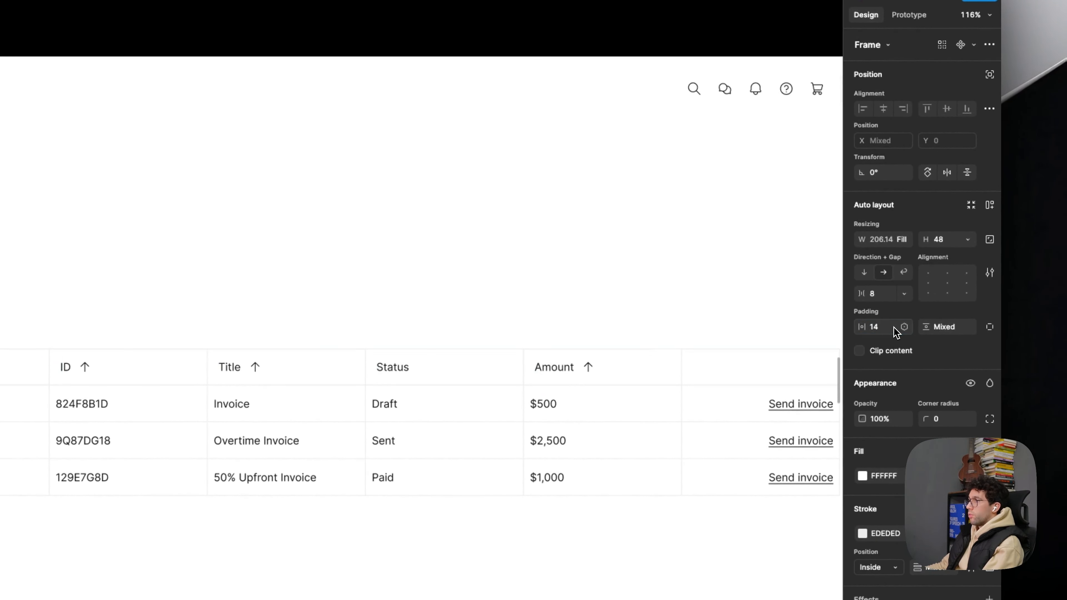
# - Select all cells in the Today row and set their horizontal padding to 14
pyautogui.doubleClick(269, 356)
pyautogui.press('super+a')
pyautogui.click(969, 273)
pyautogui.write('16')
pyautogui.press('Return')
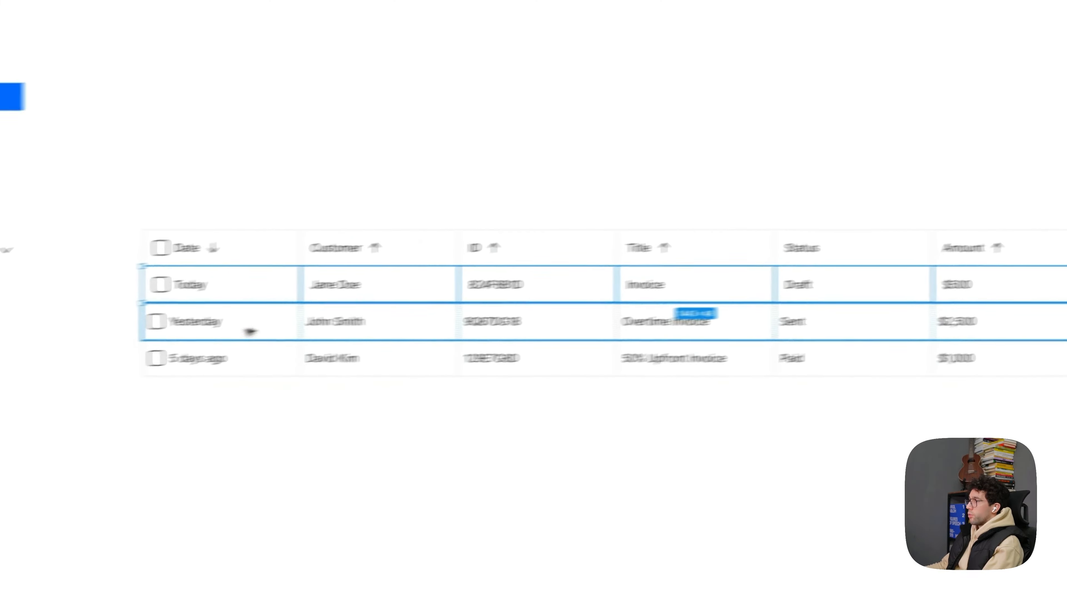
# - Set the horizontal padding to 14 for all cells in the Yesterday row and the 5 days ago row
pyautogui.doubleClick(248, 329)
pyautogui.press('super+a')
pyautogui.click(954, 227)
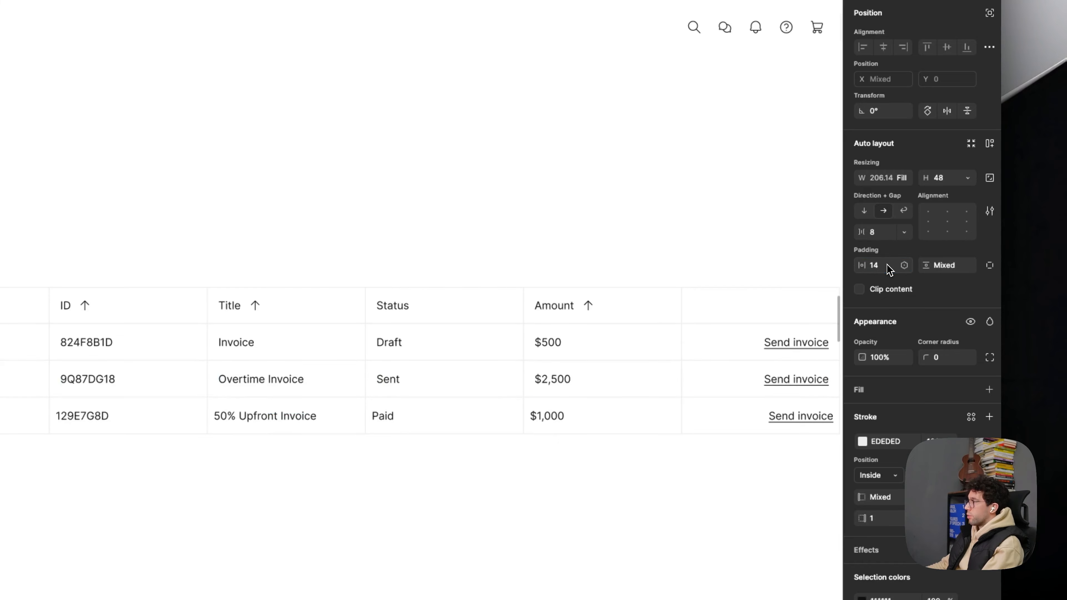
pyautogui.doubleClick(329, 355)
pyautogui.press('super+a')
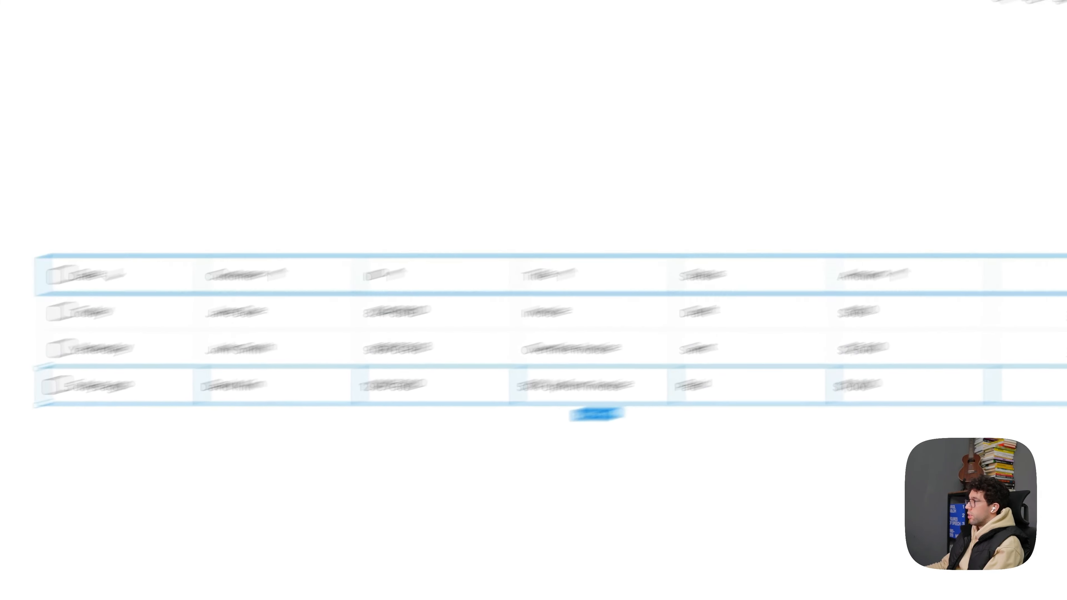
pyautogui.click(924, 313)
pyautogui.write('16')
pyautogui.press('Return')
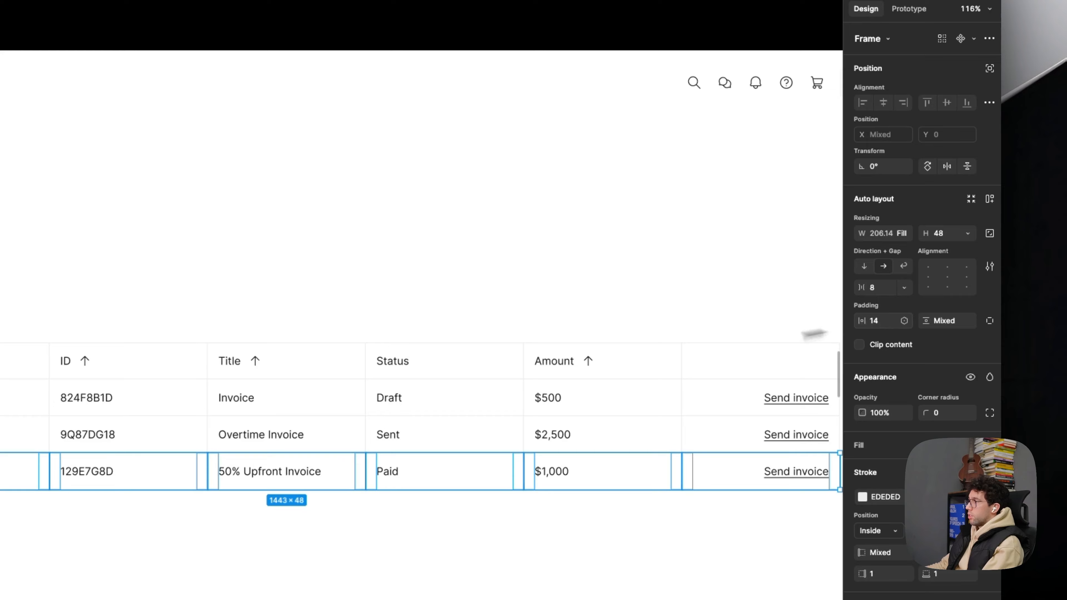
# - Move the original Invoices screenshot down to leave a gap beneath the redesigned frame
pyautogui.click(559, 247)
pyautogui.moveTo(558, 296); pyautogui.dragTo(445, 331)
pyautogui.scroll(-4, 445, 330)
pyautogui.scroll(2, 578, 211)
pyautogui.scroll(-5, 576, 211)
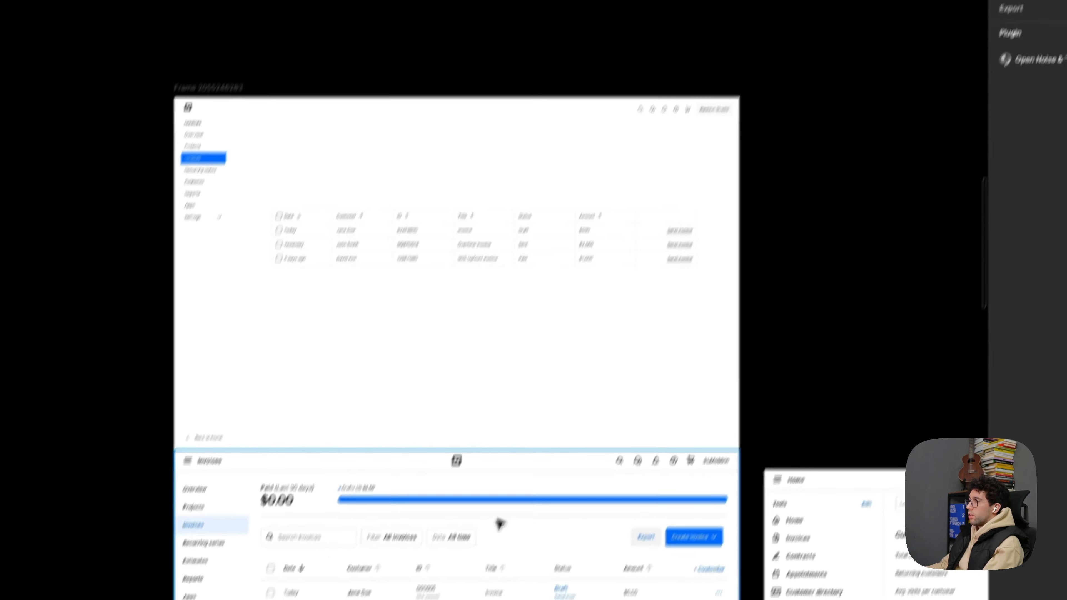
pyautogui.moveTo(493, 556); pyautogui.dragTo(490, 580)
pyautogui.moveTo(554, 448); pyautogui.dragTo(553, 467)
# - Select the up-arrow icons in the Customer, ID, Title and Amount headers and lower their opacity
pyautogui.scroll(4, 540, 249)
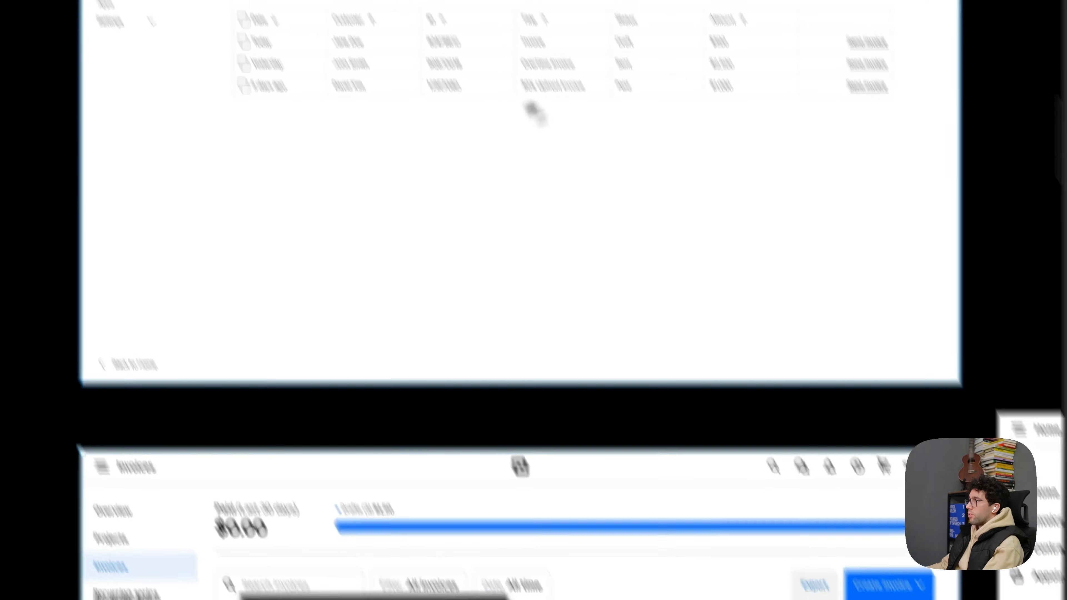
pyautogui.scroll(4, 598, 218)
pyautogui.moveTo(598, 218); pyautogui.dragTo(576, 295)
pyautogui.scroll(1, 451, 279)
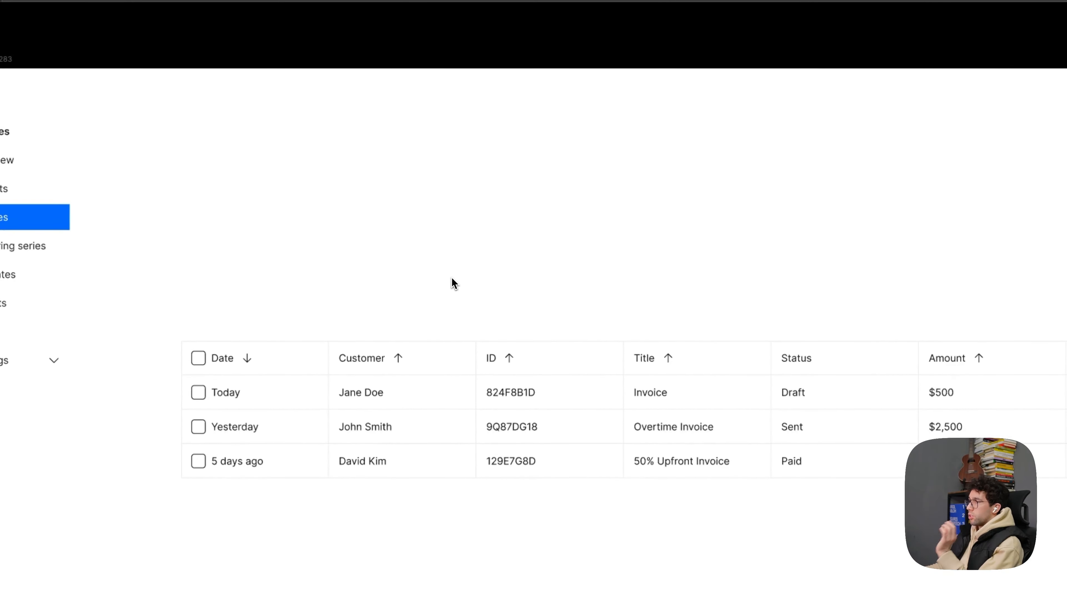
pyautogui.moveTo(458, 262); pyautogui.dragTo(338, 260)
pyautogui.scroll(-5, 668, 428)
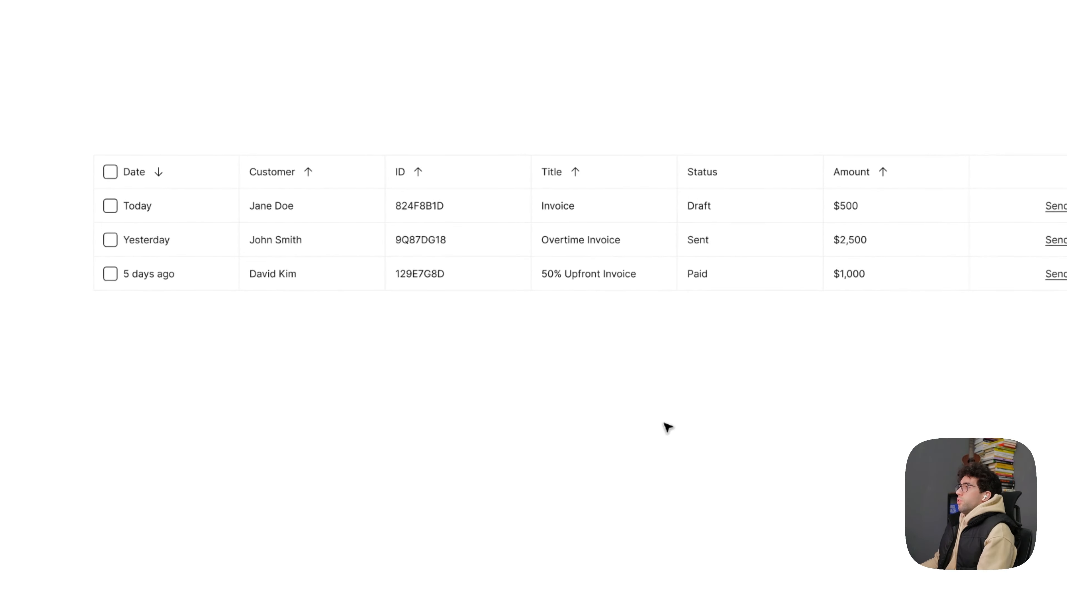
pyautogui.scroll(3, 313, 180)
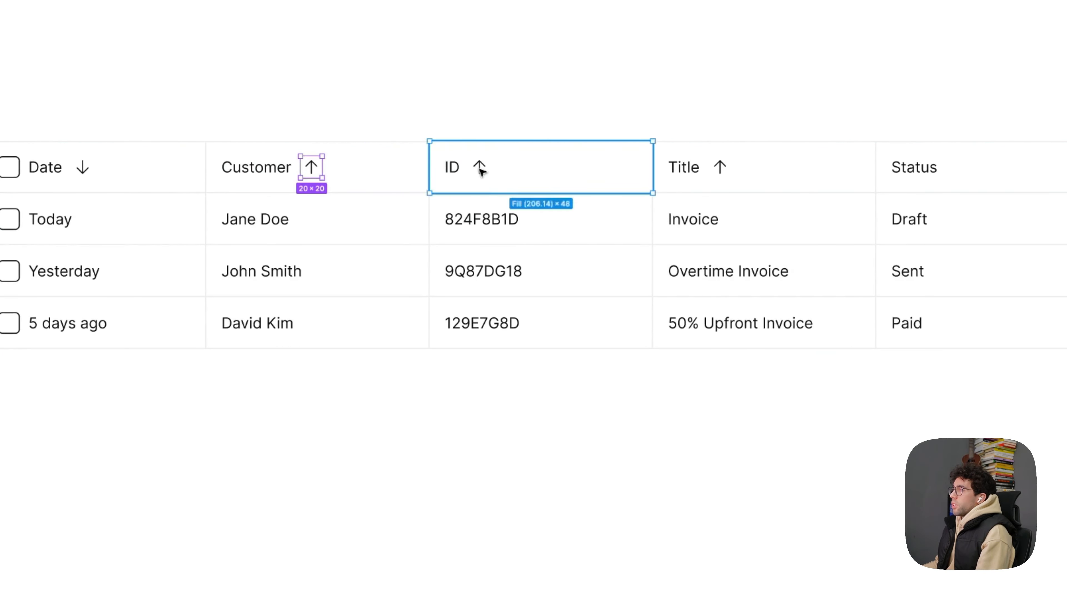
pyautogui.keyDown('shift'); pyautogui.click(719, 168); pyautogui.keyUp('shift')
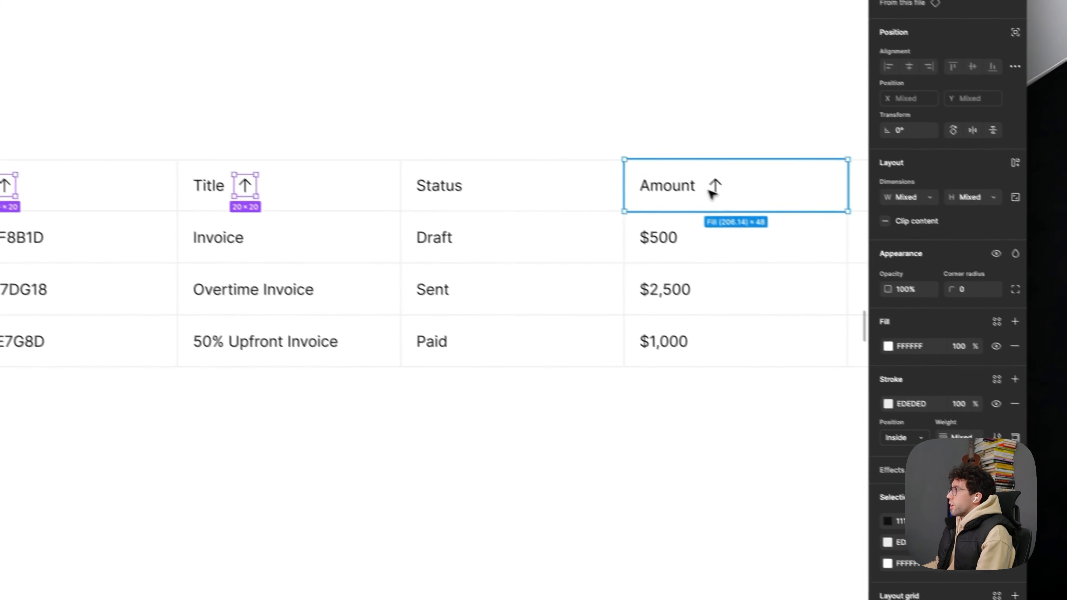
pyautogui.keyDown('shift'); pyautogui.click(710, 184); pyautogui.keyUp('shift')
pyautogui.click(909, 419)
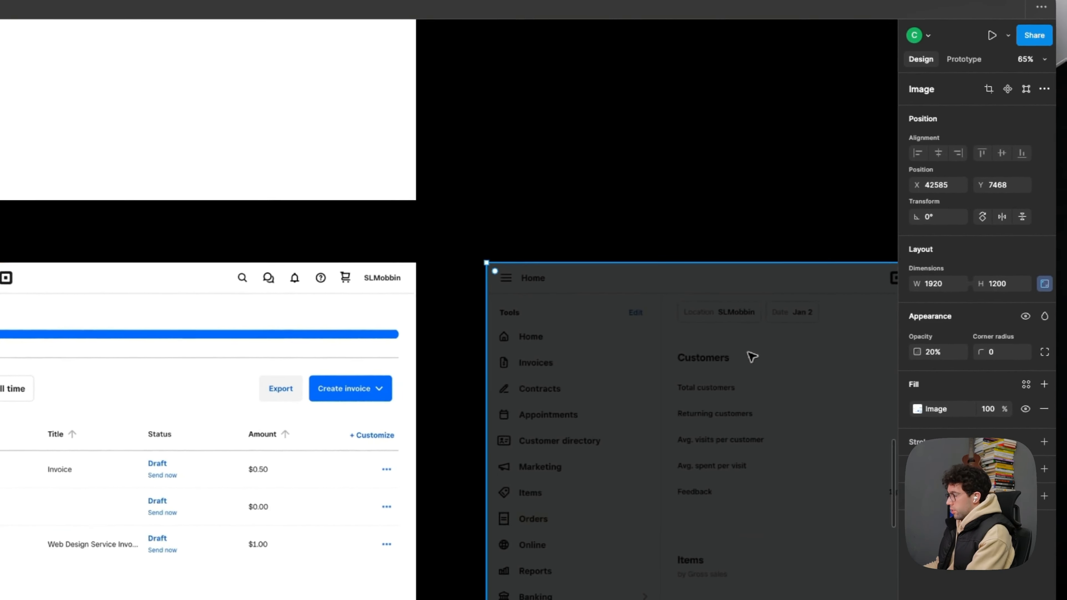
# - Restore the Home dashboard screenshot to 100% opacity and deselect it
pyautogui.press('0')
pyautogui.moveTo(723, 403); pyautogui.dragTo(672, 403)
pyautogui.click(650, 246)
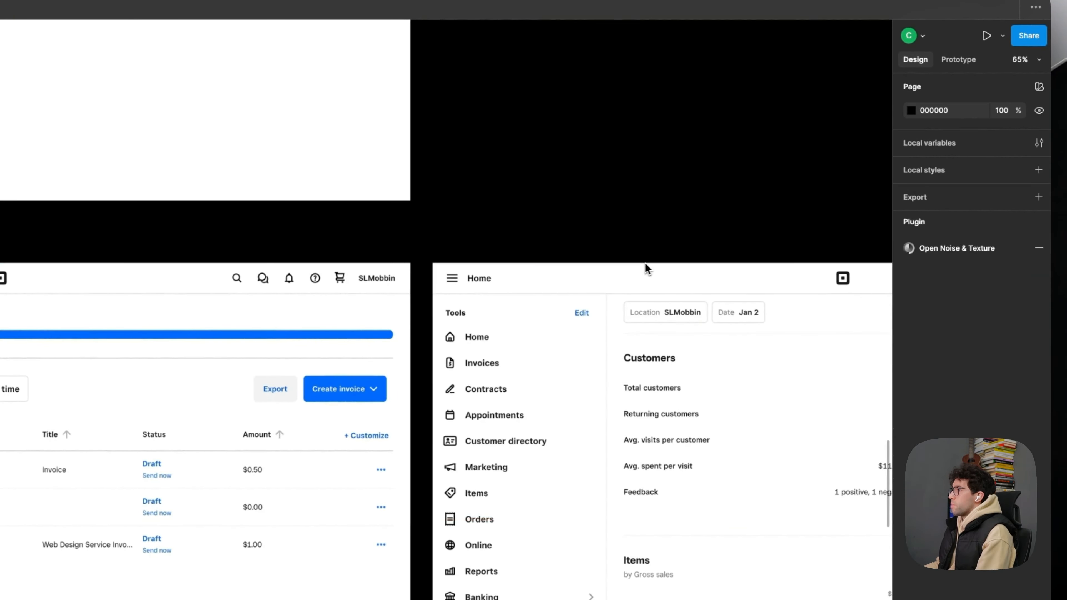
# - Examine the reference screenshots beside the redesign, especially the header and toolbar of the Find Companies Table screen
pyautogui.hscroll(6, 645, 269)
pyautogui.scroll(-1, 645, 269)
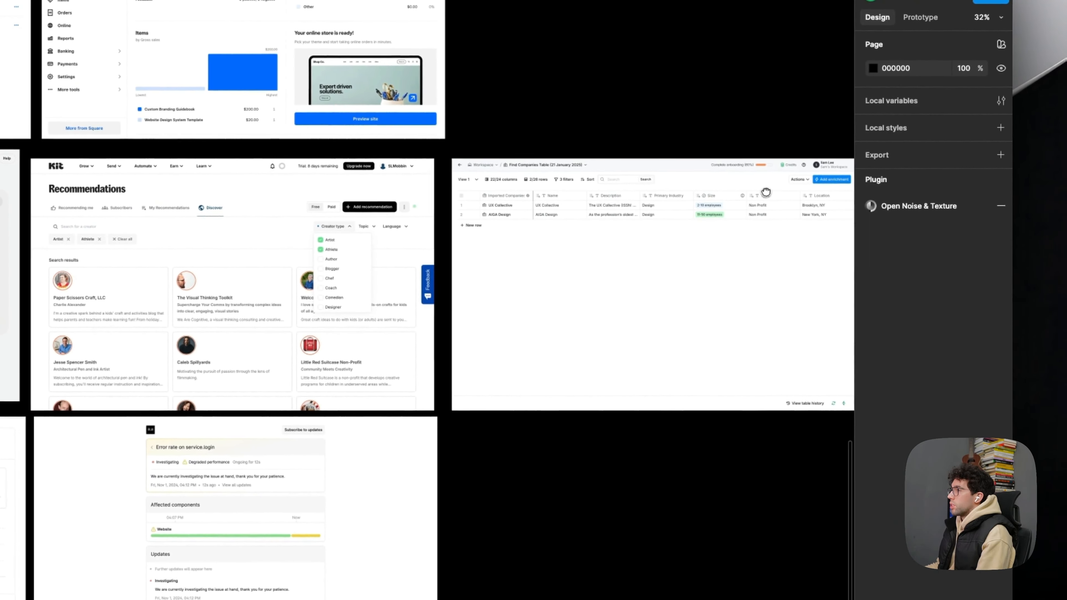
pyautogui.moveTo(764, 192); pyautogui.dragTo(659, 402)
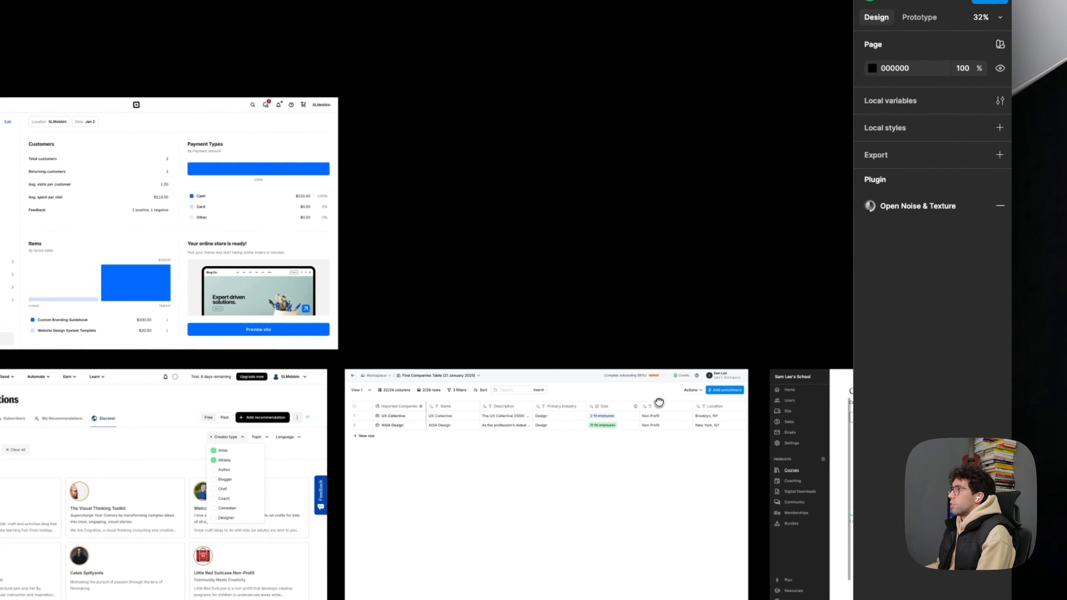
pyautogui.scroll(10, 737, 386)
pyautogui.scroll(-5, 646, 404)
pyautogui.moveTo(4, 258); pyautogui.dragTo(676, 289)
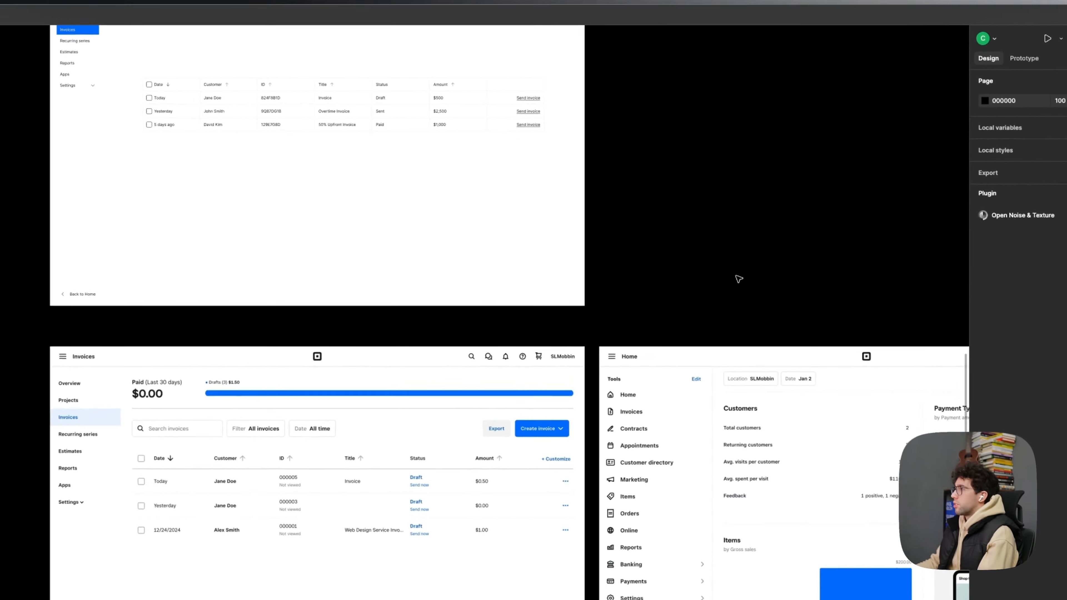
pyautogui.moveTo(739, 233); pyautogui.dragTo(348, 180)
pyautogui.moveTo(434, 322); pyautogui.dragTo(384, 207)
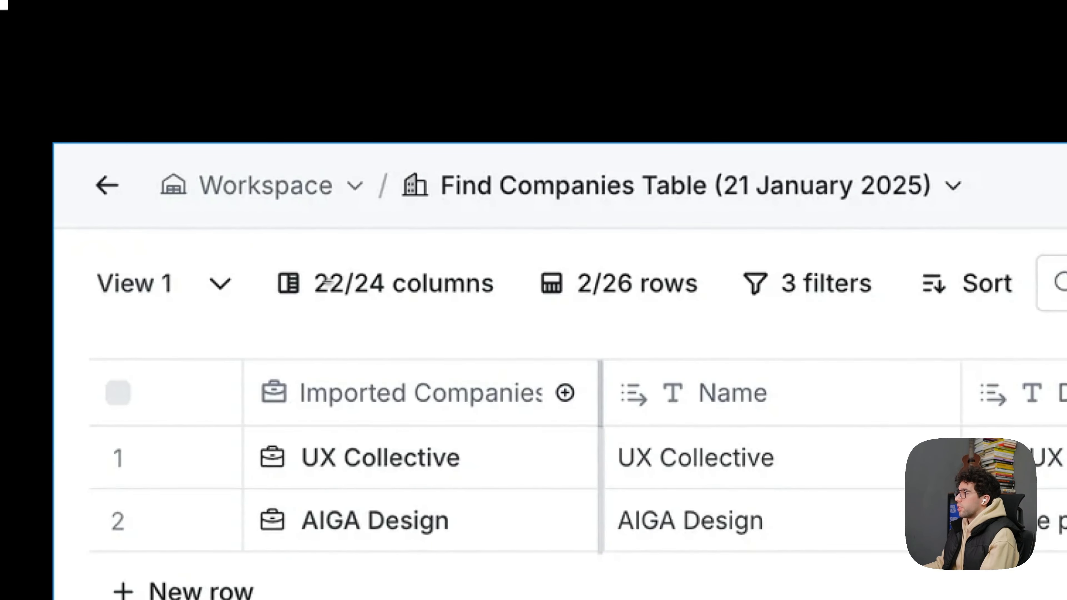
# - Cover the columns, filters and Sort labels in the Find Companies Table toolbar with D9D9D9 rectangles 18 high, about 144 and 89 wide
pyautogui.moveTo(281, 270)
pyautogui.mouseDown()
pyautogui.moveTo(479, 295)
pyautogui.moveTo(850, 310)
pyautogui.mouseUp()
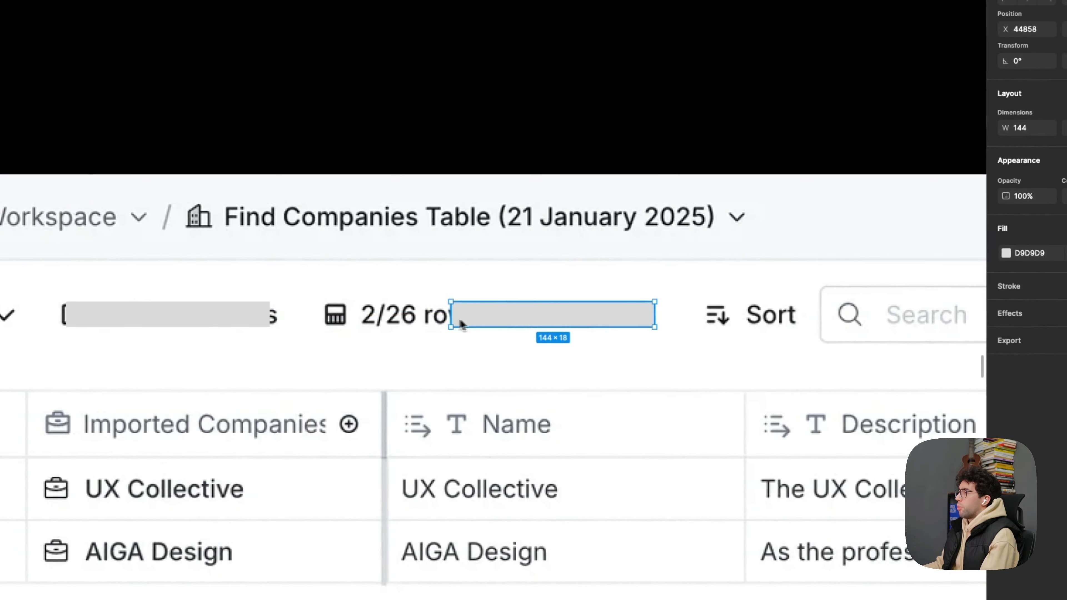
pyautogui.scroll(-3, 530, 316)
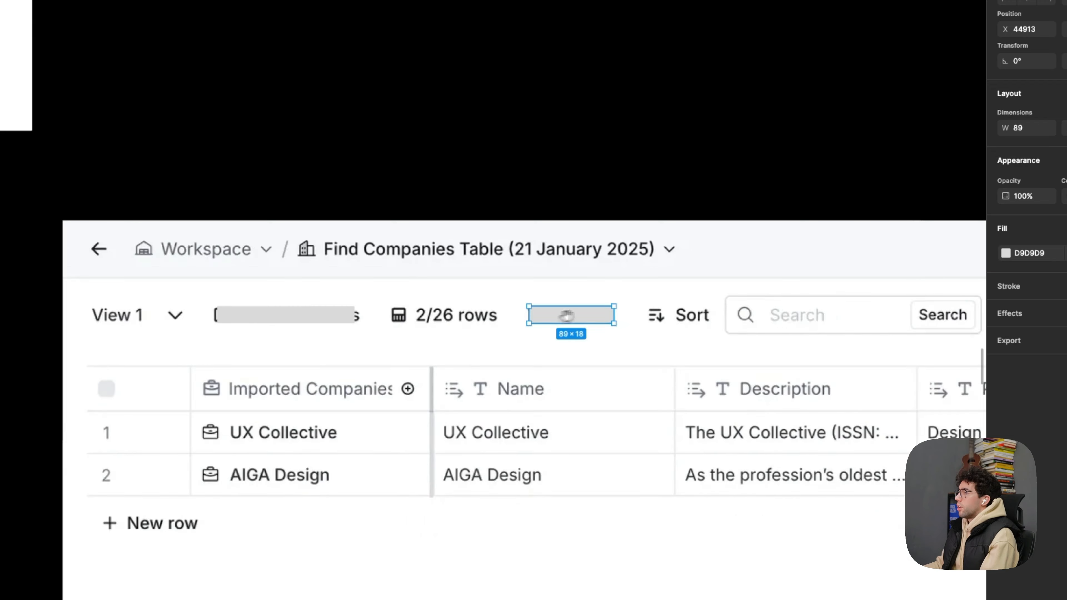
pyautogui.moveTo(568, 315); pyautogui.dragTo(365, 315)
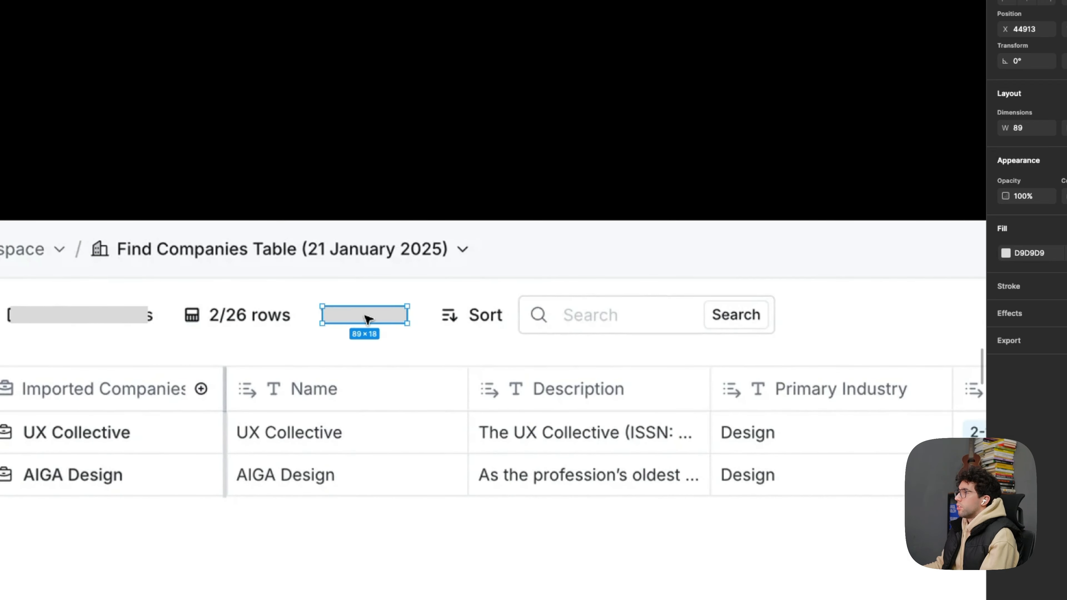
pyautogui.scroll(-5, 470, 319)
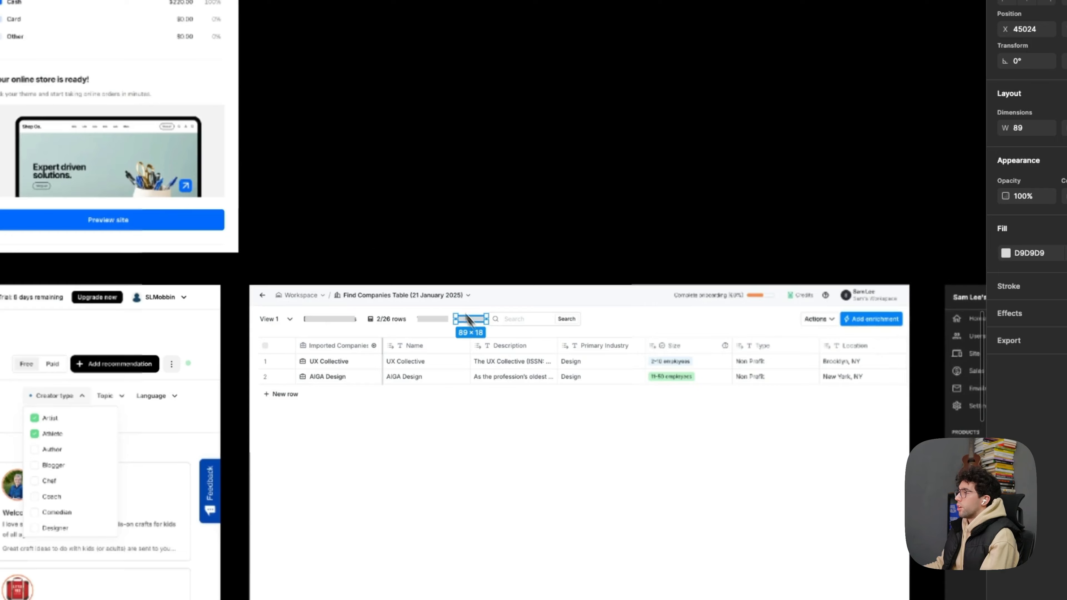
pyautogui.moveTo(467, 320); pyautogui.dragTo(943, 446)
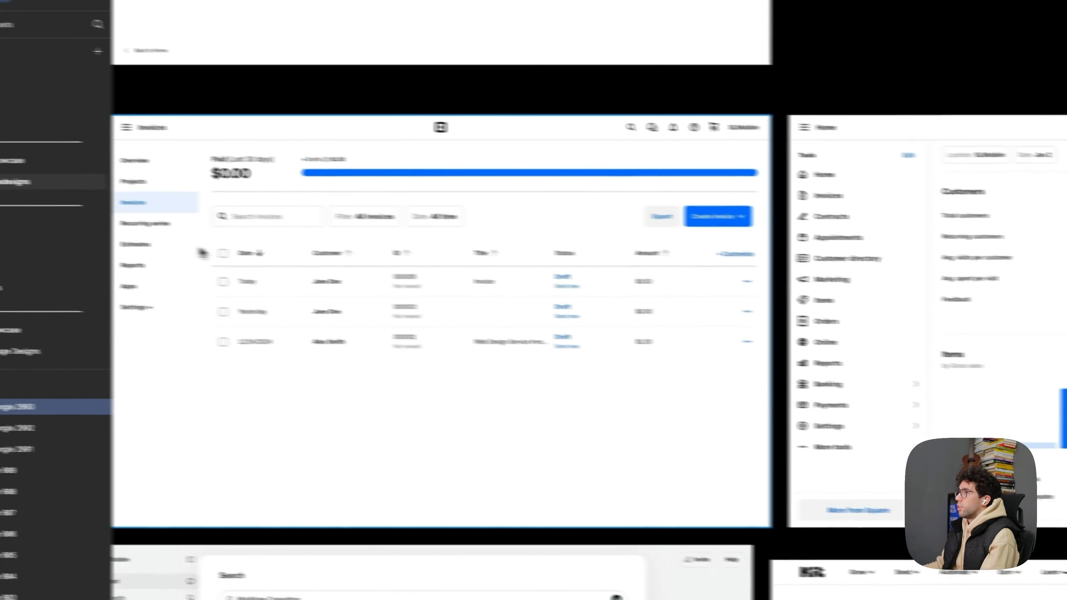
# - Select the header cells from Customer to Amount and set their auto layout gap to Auto, spreading each label and its arrow apart
pyautogui.moveTo(202, 253); pyautogui.dragTo(738, 508)
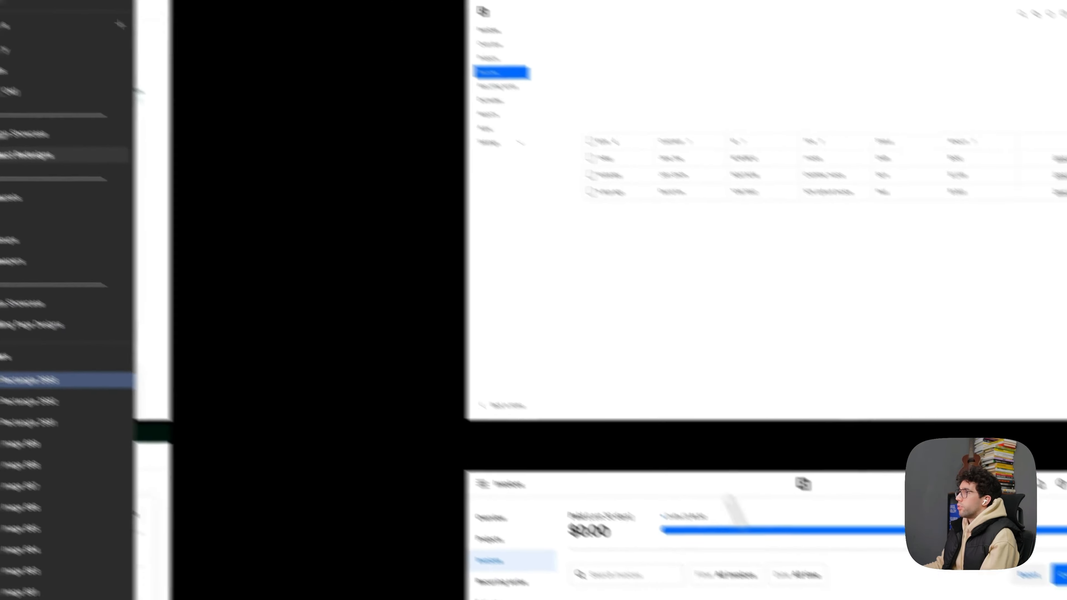
pyautogui.scroll(5, 570, 183)
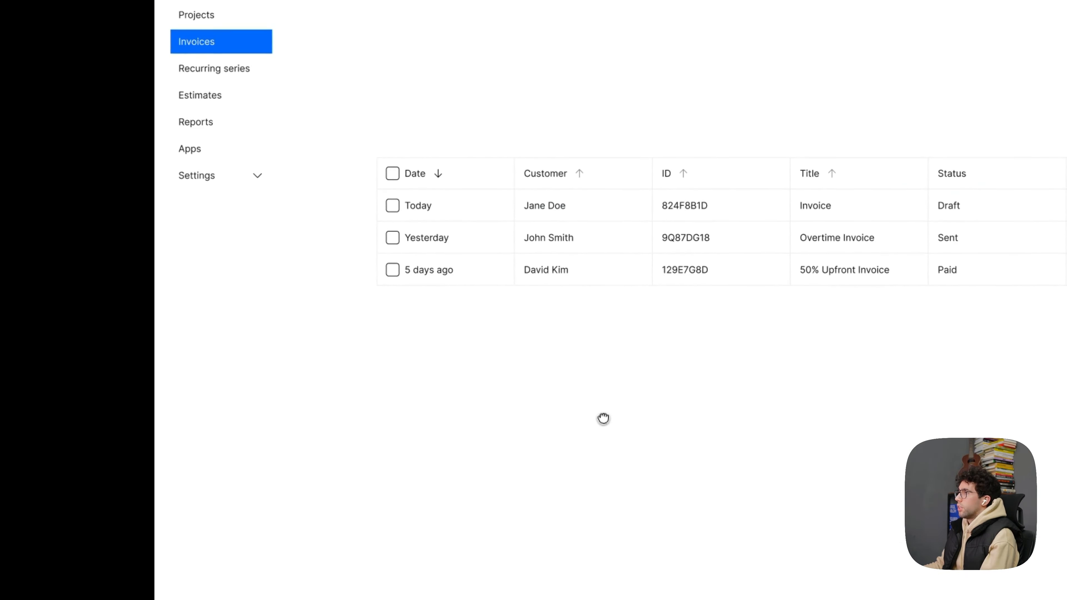
pyautogui.moveTo(635, 391); pyautogui.dragTo(584, 465)
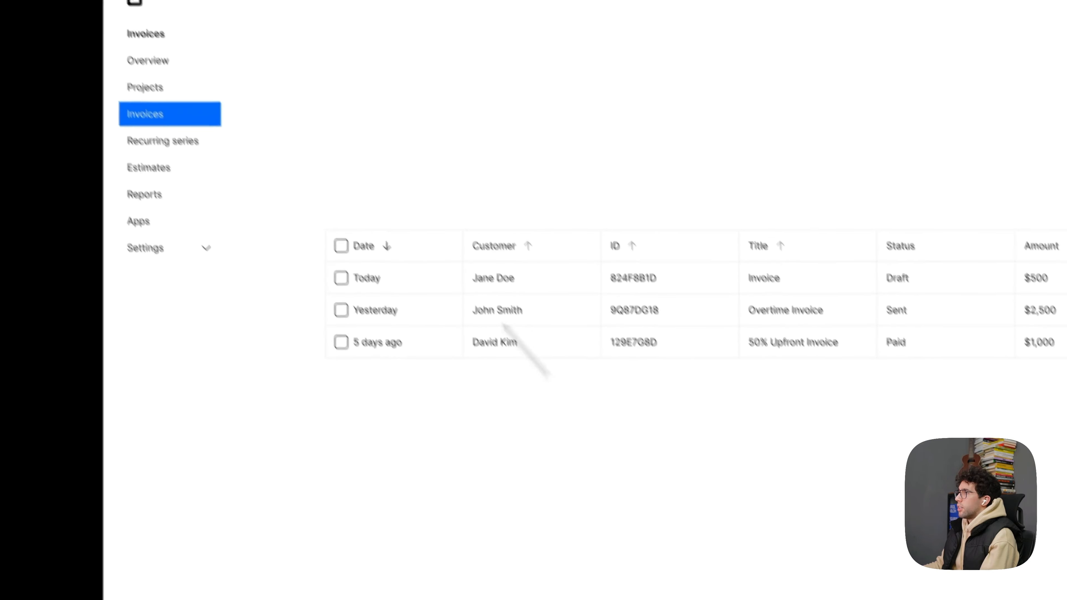
pyautogui.scroll(3, 475, 326)
pyautogui.click(334, 201)
pyautogui.doubleClick(334, 201)
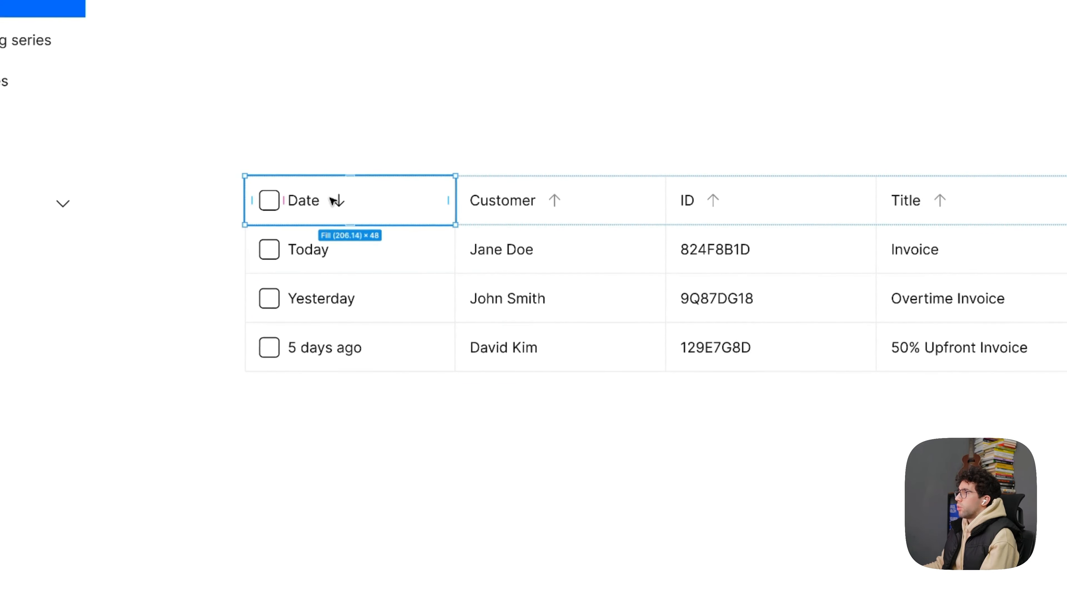
pyautogui.keyDown('shift'); pyautogui.click(714, 211); pyautogui.keyUp('shift')
pyautogui.keyDown('shift'); pyautogui.click(946, 206); pyautogui.keyUp('shift')
pyautogui.keyDown('shift'); pyautogui.click(954, 266); pyautogui.keyUp('shift')
pyautogui.keyDown('shift'); pyautogui.click(689, 299); pyautogui.keyUp('shift')
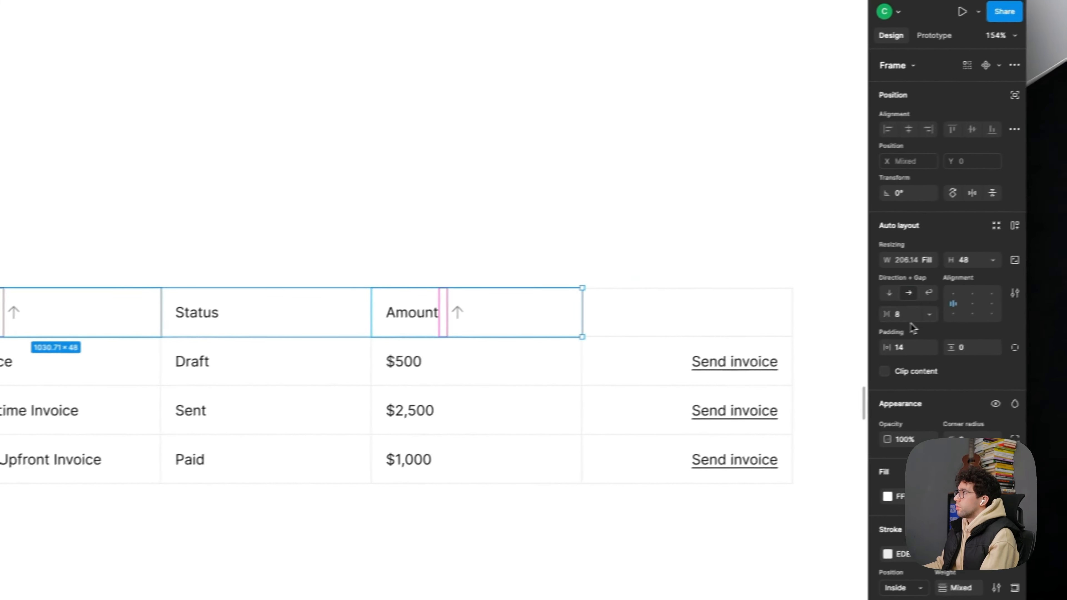
pyautogui.click(910, 321)
pyautogui.write('auto')
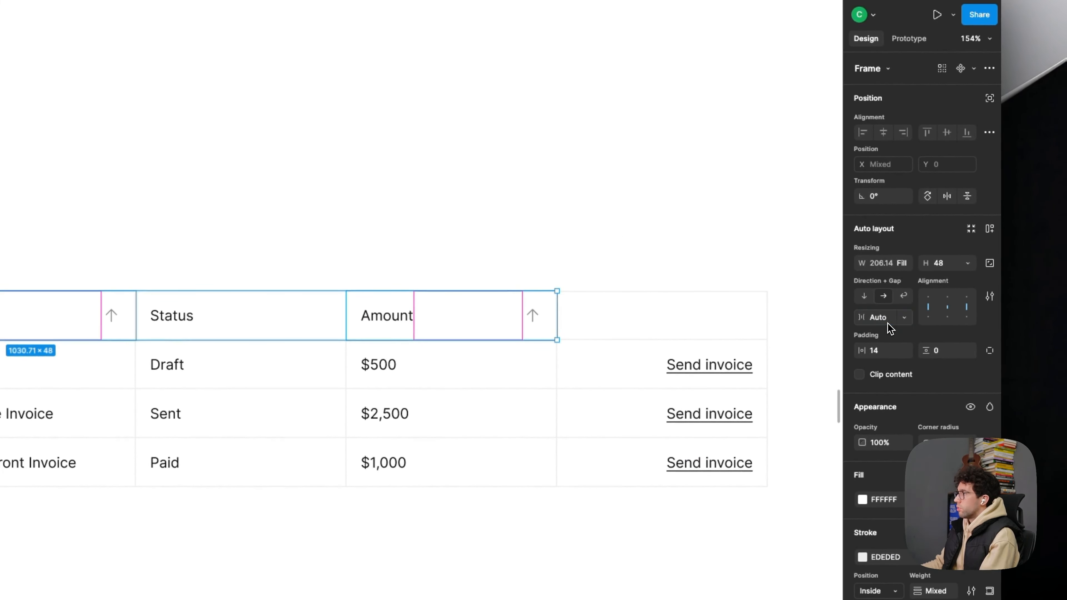
pyautogui.click(582, 234)
# - Make the Date header's label-and-arrow frame fill the cell width and set its auto layout gap to Auto
pyautogui.scroll(-2, 581, 233)
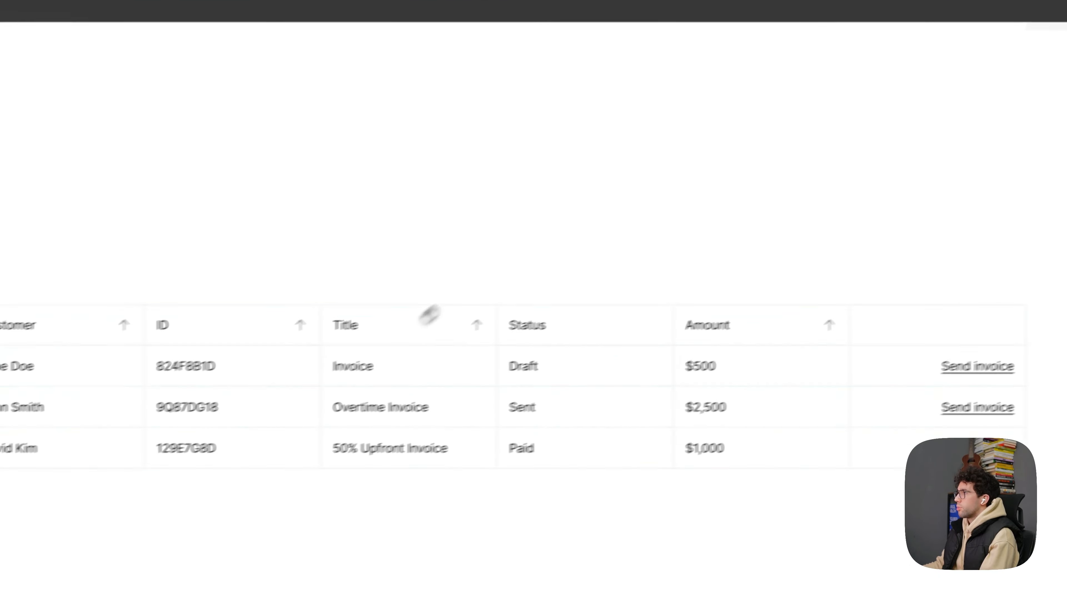
pyautogui.hscroll(-4, 430, 315)
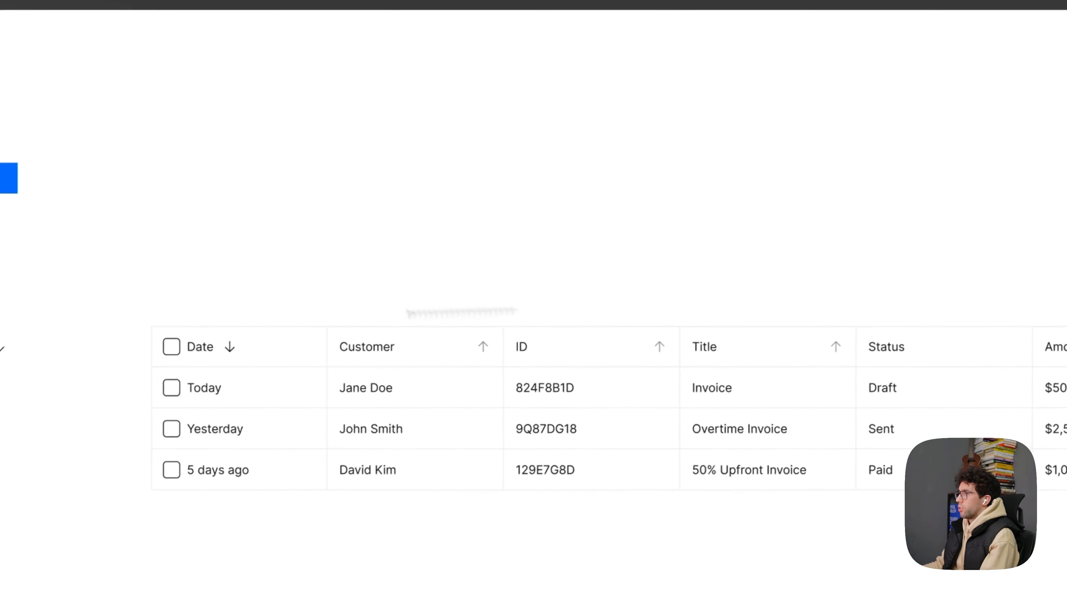
pyautogui.scroll(4, 350, 314)
pyautogui.click(372, 310)
pyautogui.doubleClick(375, 307)
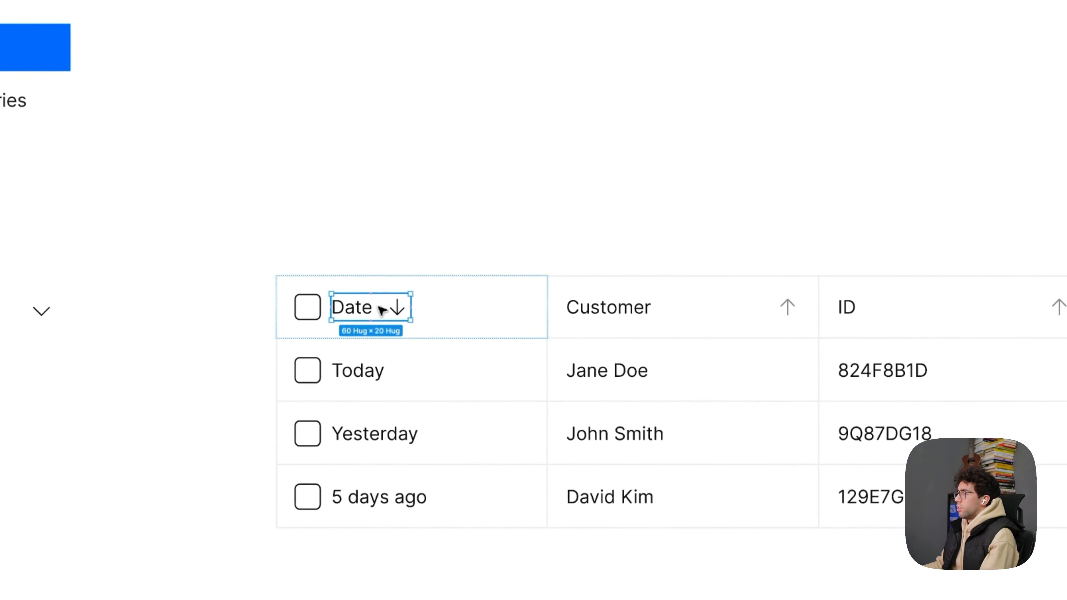
pyautogui.click(903, 301)
pyautogui.click(899, 315)
pyautogui.click(890, 357)
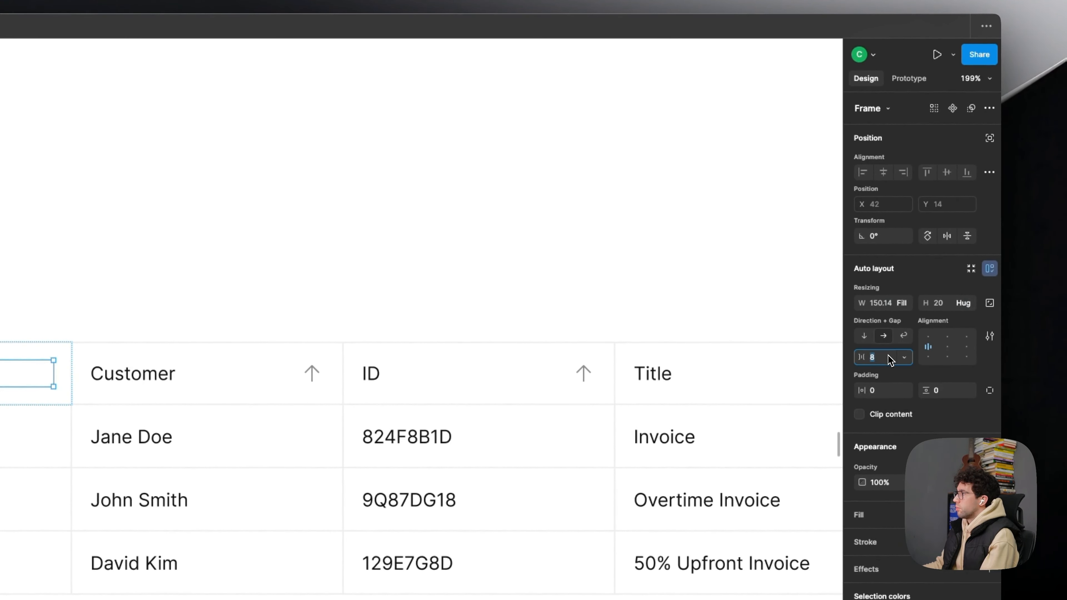
pyautogui.click(308, 268)
pyautogui.scroll(-2, 308, 268)
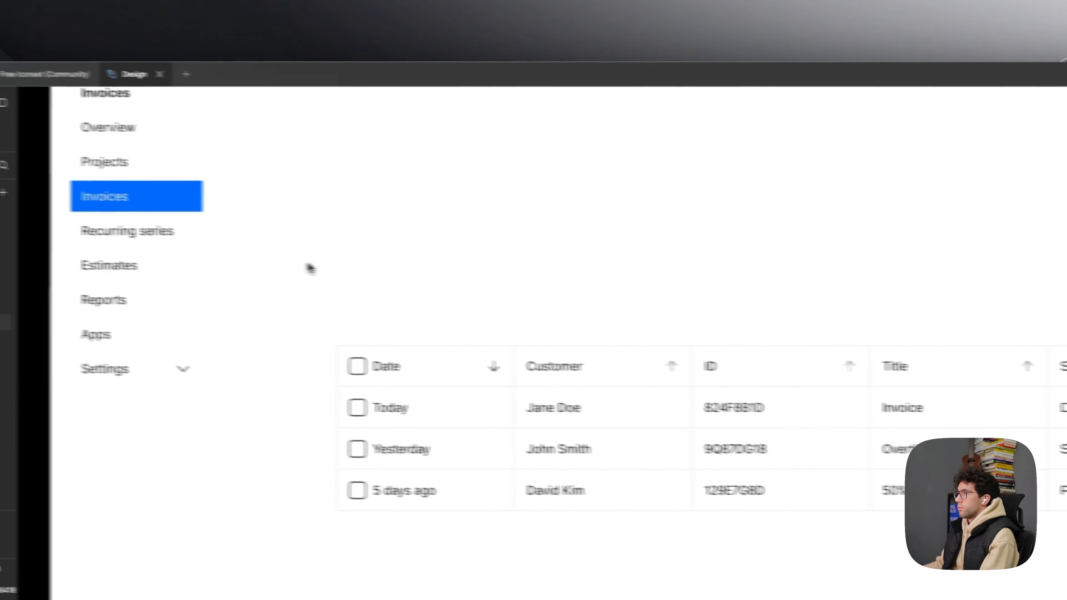
# - Select the four checkboxes in the Date column, from the header down to the 5 days ago row
pyautogui.moveTo(609, 310); pyautogui.dragTo(501, 310)
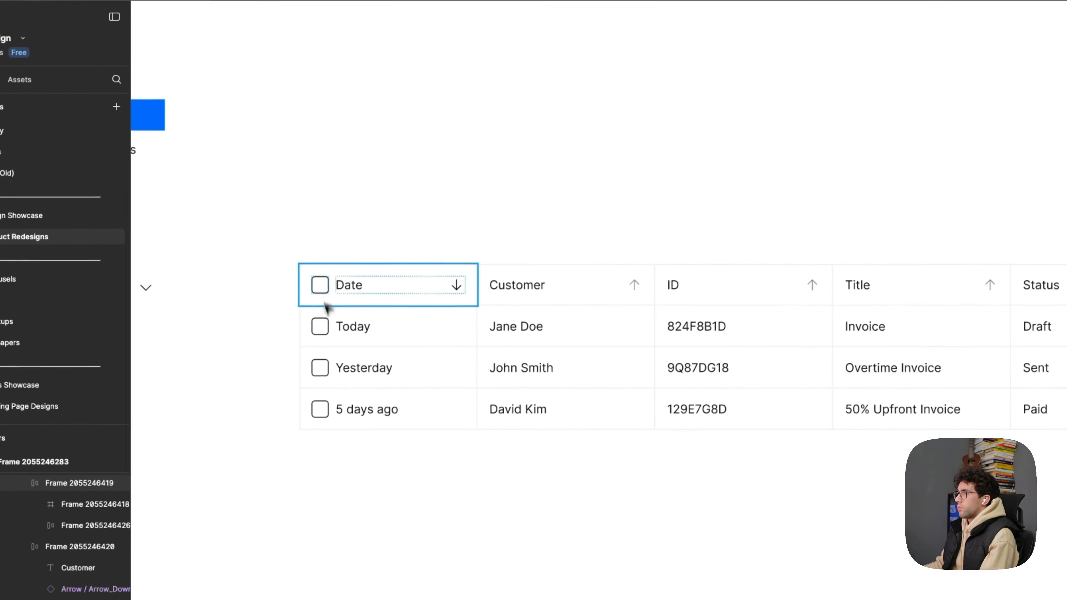
pyautogui.click(278, 391)
pyautogui.scroll(4, 302, 382)
pyautogui.click(847, 278)
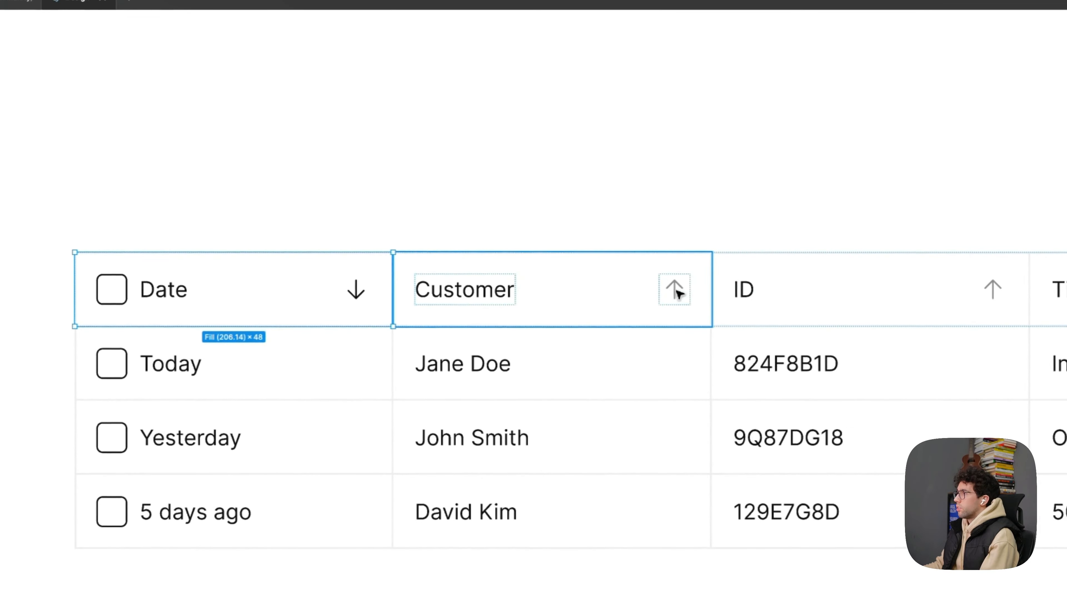
pyautogui.doubleClick(848, 278)
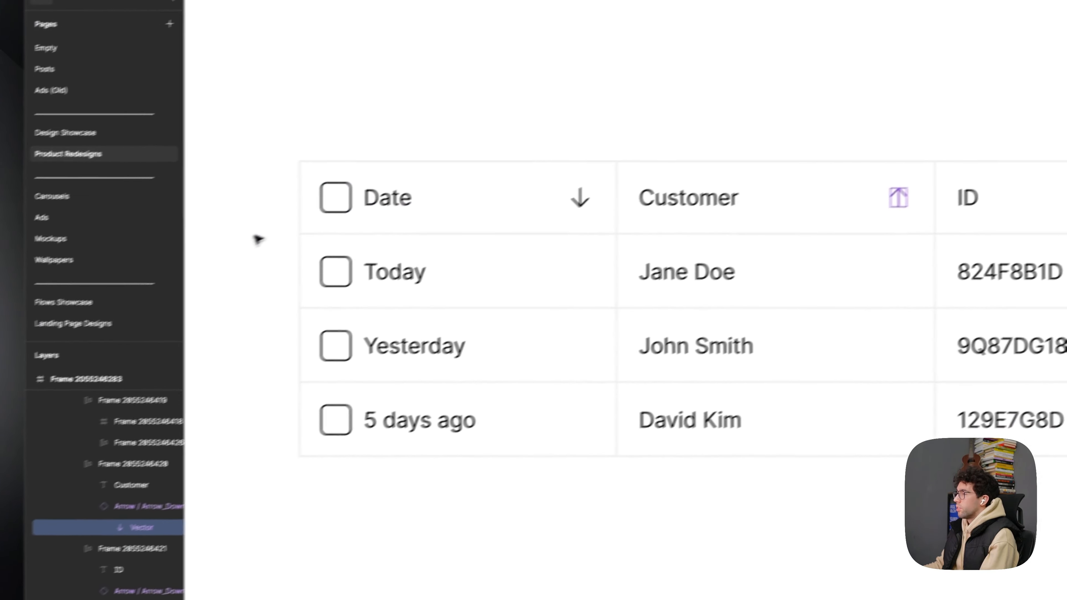
pyautogui.click(338, 200)
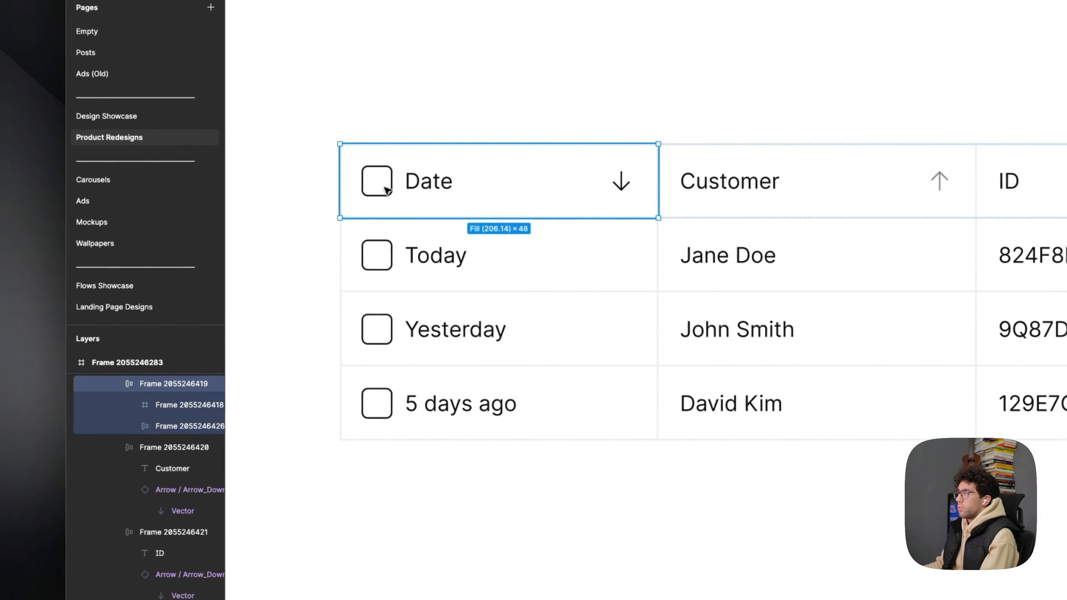
pyautogui.doubleClick(346, 206)
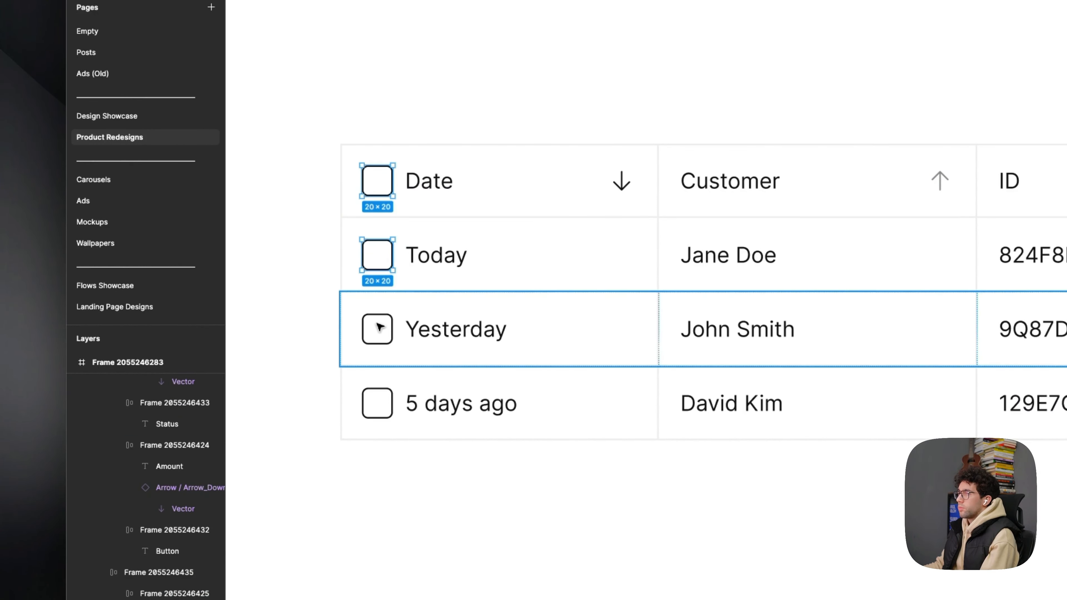
pyautogui.keyDown('shift'); pyautogui.click(383, 412); pyautogui.keyUp('shift')
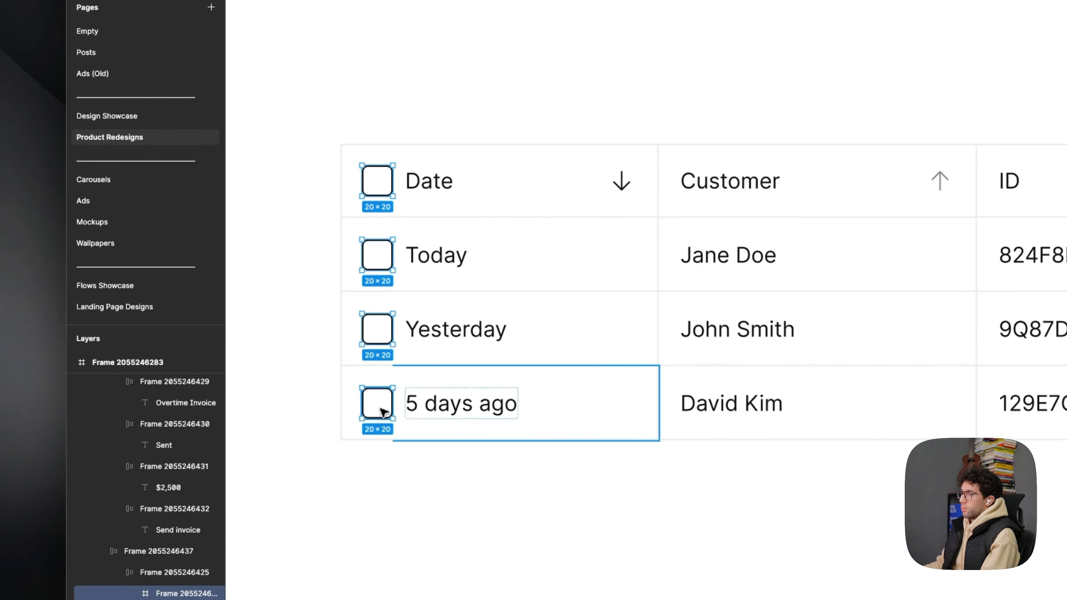
# - Try a mid-grey 8b stroke on the four selected checkboxes, then undo it
pyautogui.click(910, 250)
pyautogui.write('99')
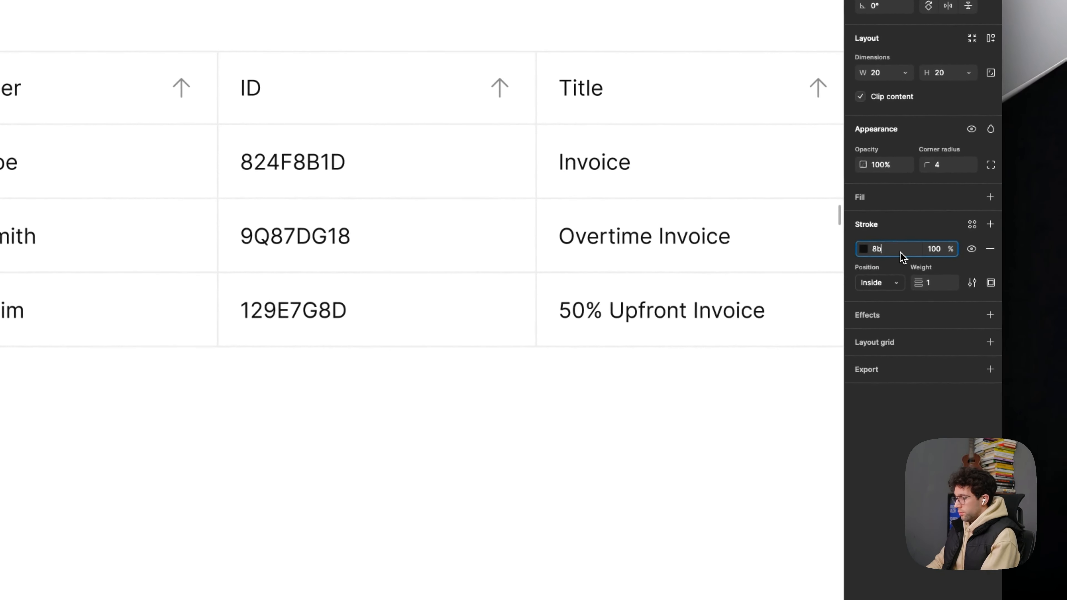
pyautogui.press('Return')
pyautogui.click(248, 468)
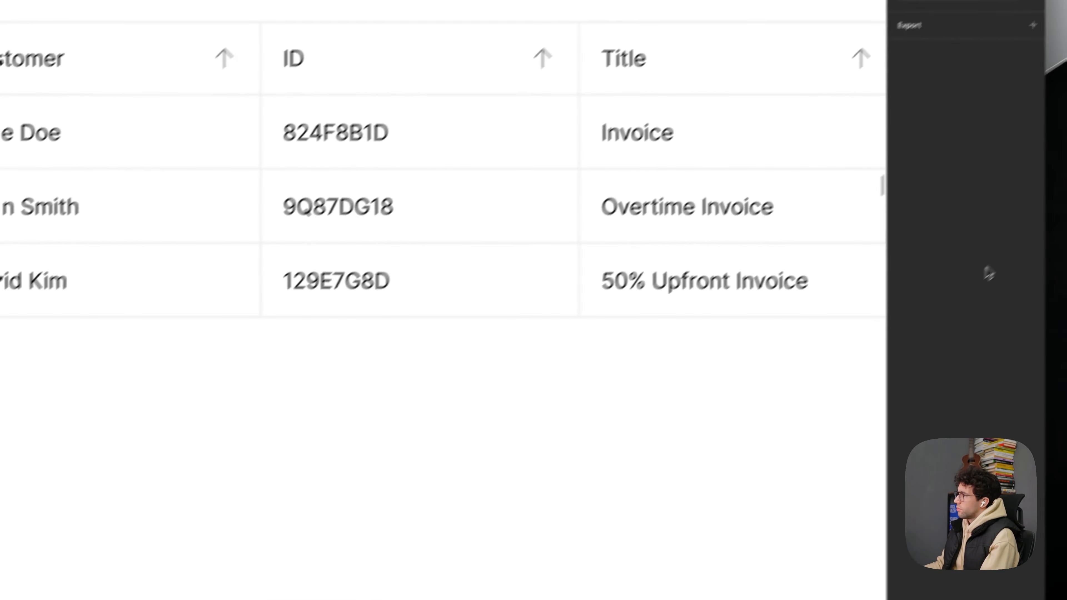
pyautogui.press('super+z')
# - Set the stroke colour of the four table checkboxes to E5 and deselect them
pyautogui.click(897, 253)
pyautogui.write('E5')
pyautogui.press('Return')
pyautogui.press('Escape')
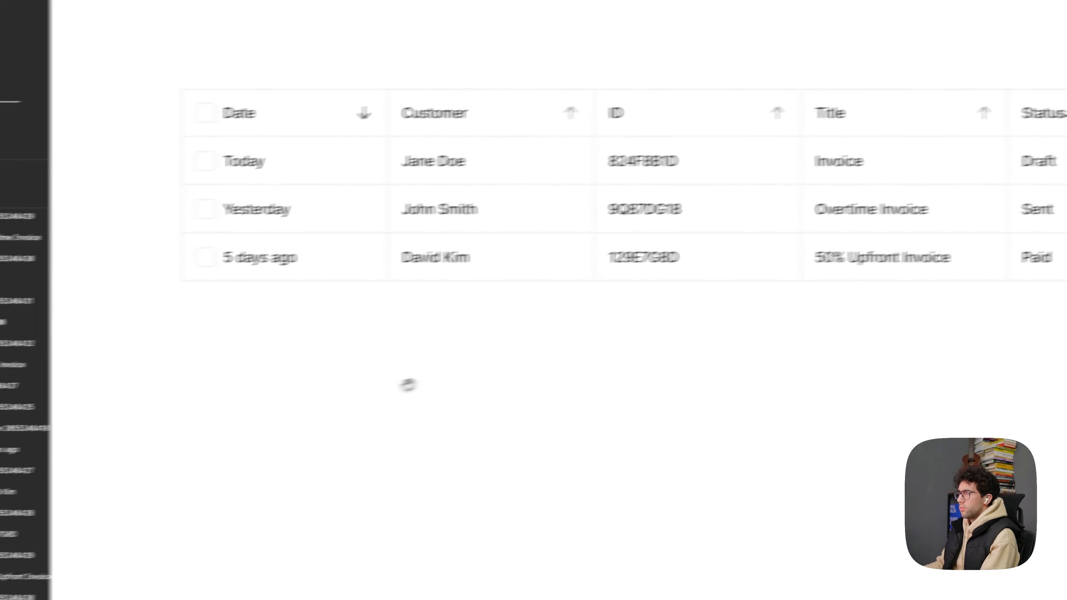
# - Place two copies of the Date label side by side above the table and change the second to "Jan 1 - April 1 2025"
pyautogui.moveTo(624, 246); pyautogui.dragTo(553, 407)
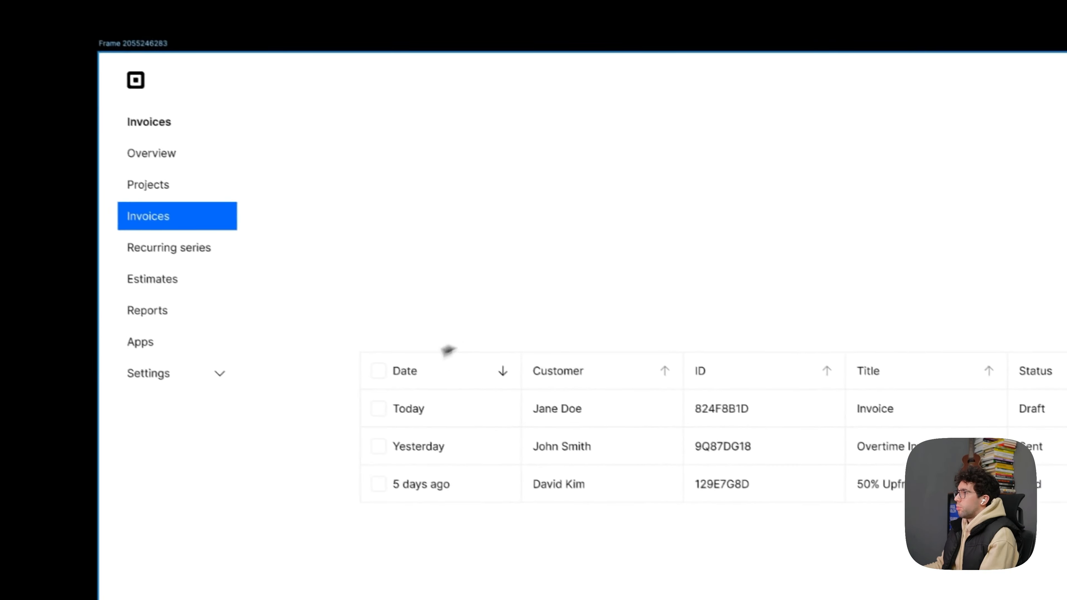
pyautogui.click(166, 167)
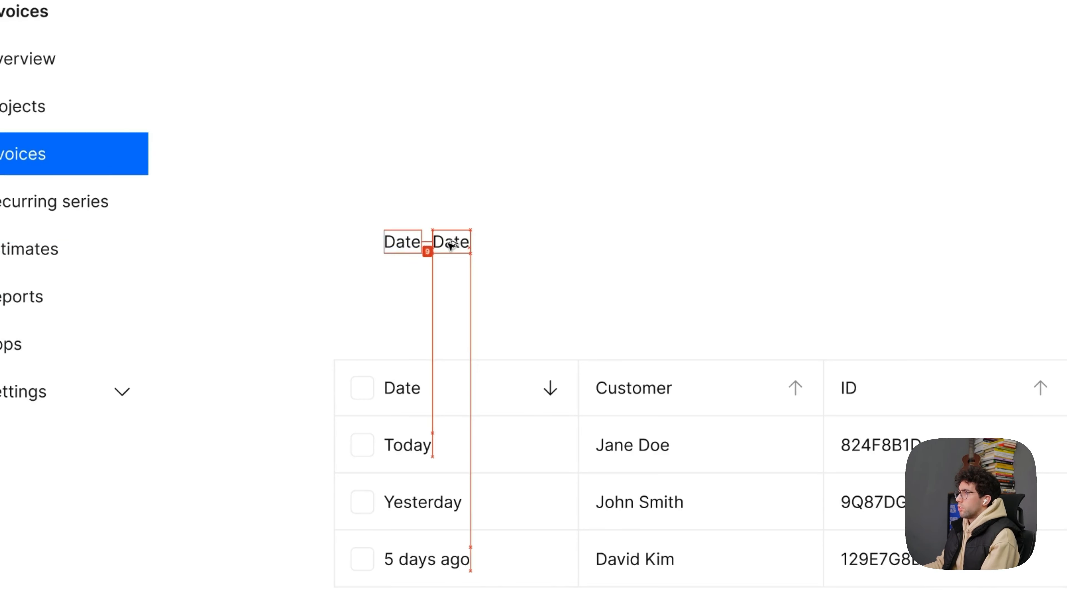
pyautogui.write('Jan 1 - Ma')
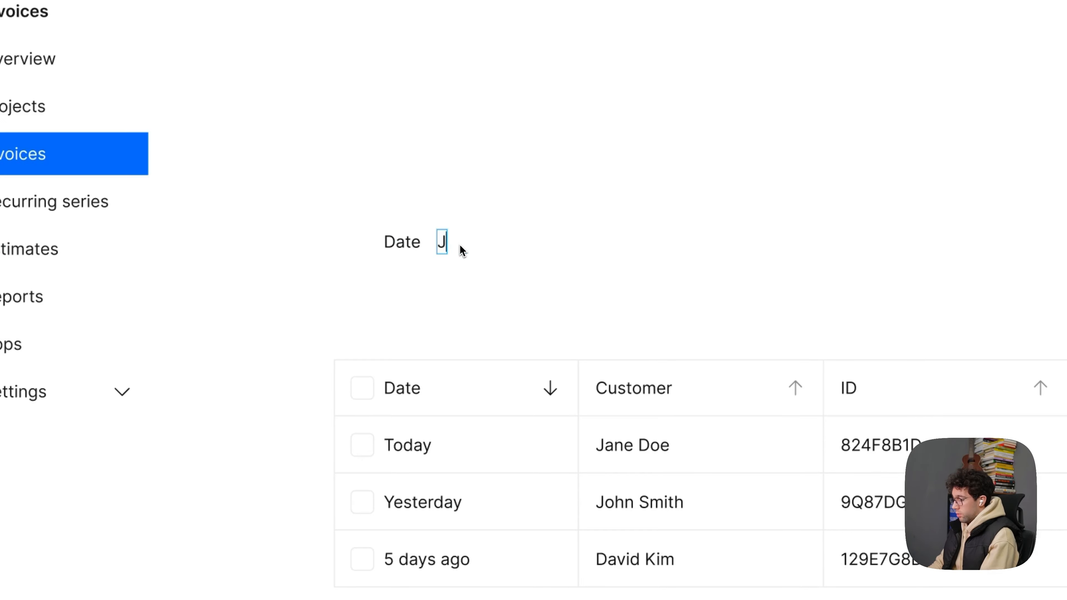
pyautogui.write('rch')
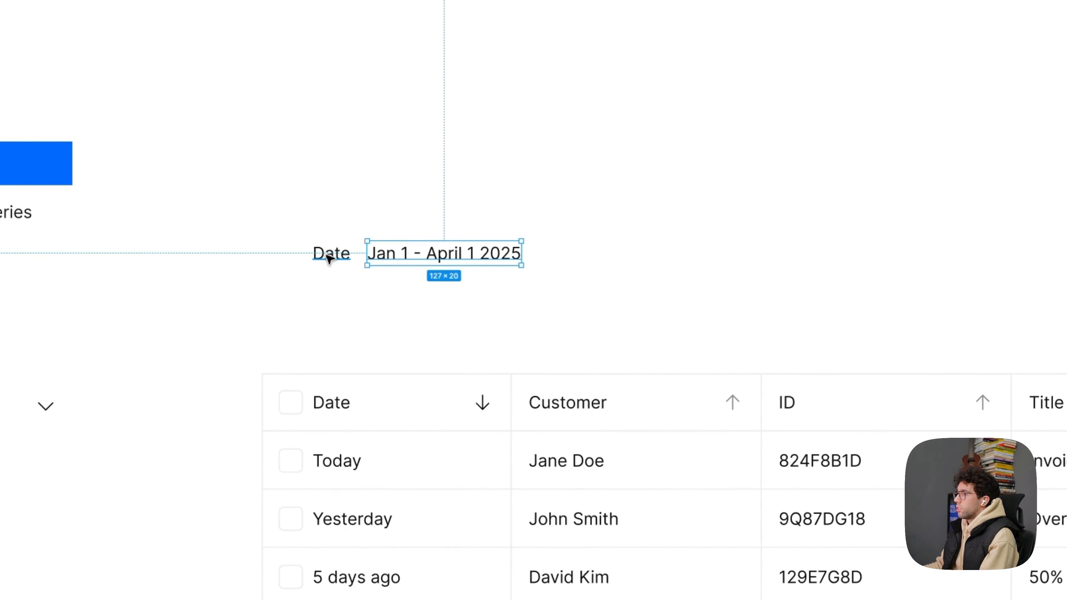
# - Copy the table's Date header cell to above the two loose labels and delete its checkbox
pyautogui.click(335, 401)
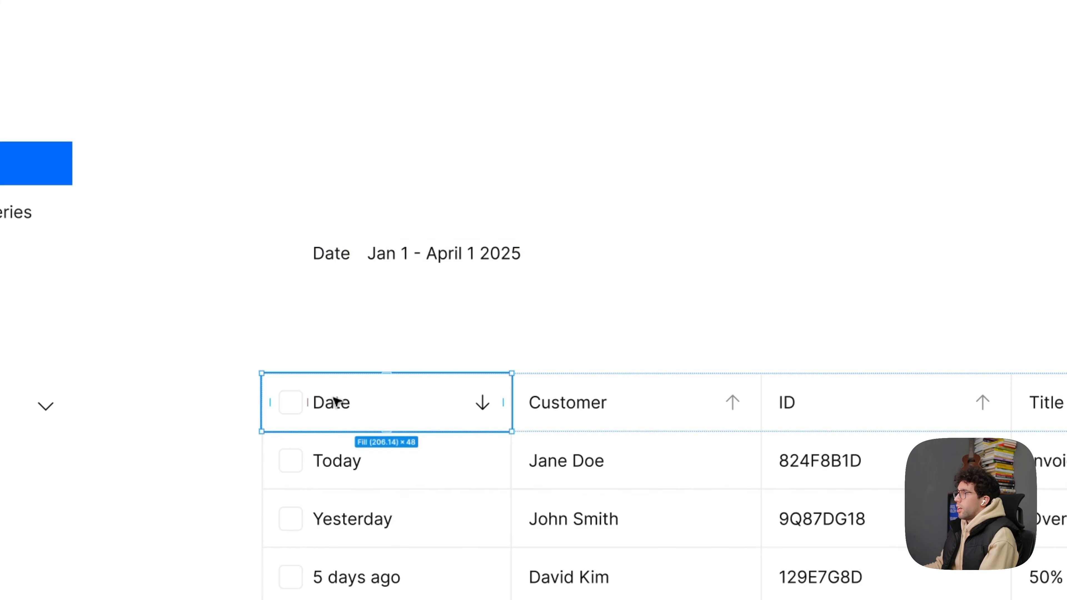
pyautogui.moveTo(386, 406); pyautogui.dragTo(427, 182)
pyautogui.scroll(4, 356, 180)
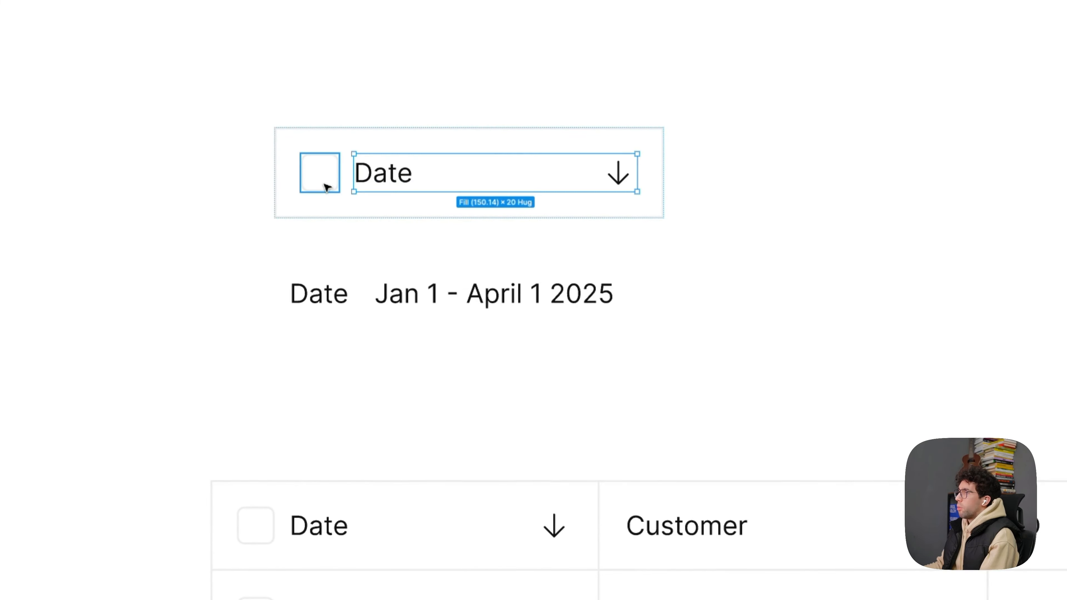
pyautogui.press('BackSpace')
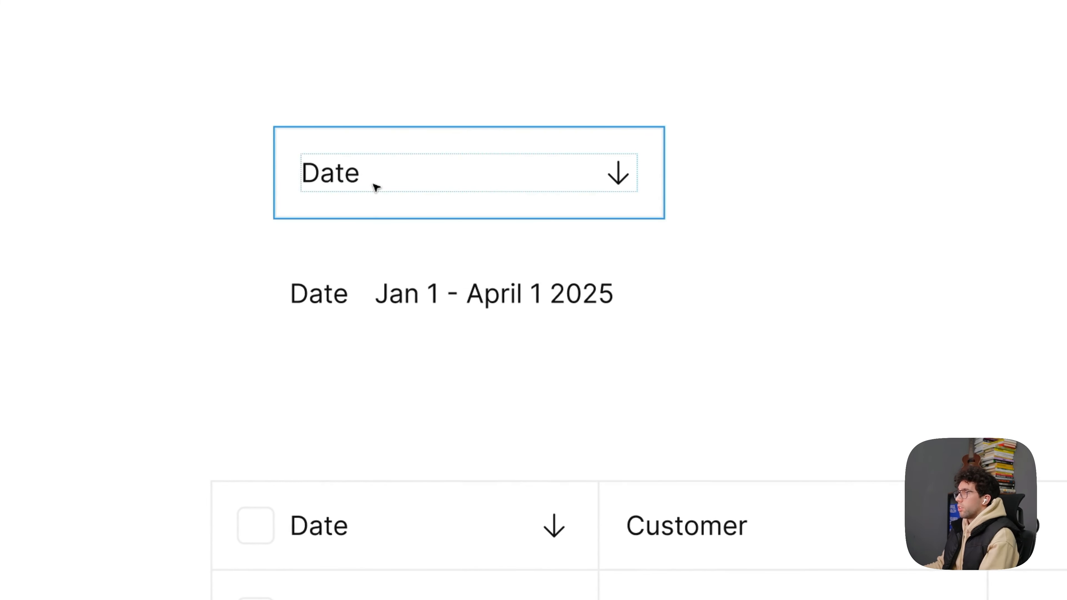
# - Ungroup the label and arrow inside the copied Date cell so they sit directly in the cell frame
pyautogui.doubleClick(374, 185)
pyautogui.press('super+BackSpace')
pyautogui.press('ctrl+super+q')
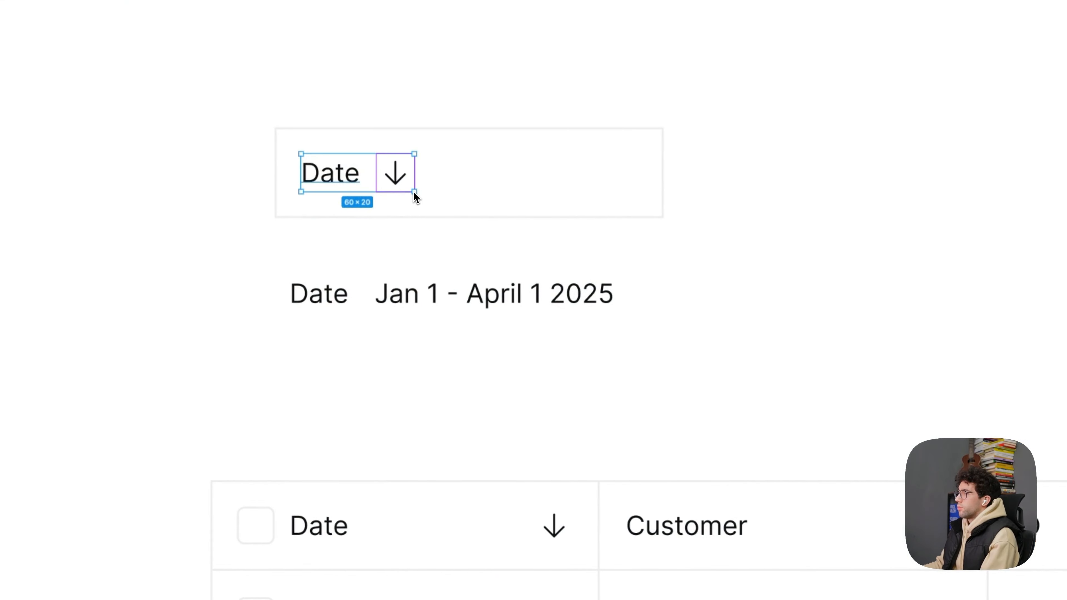
pyautogui.click(460, 183)
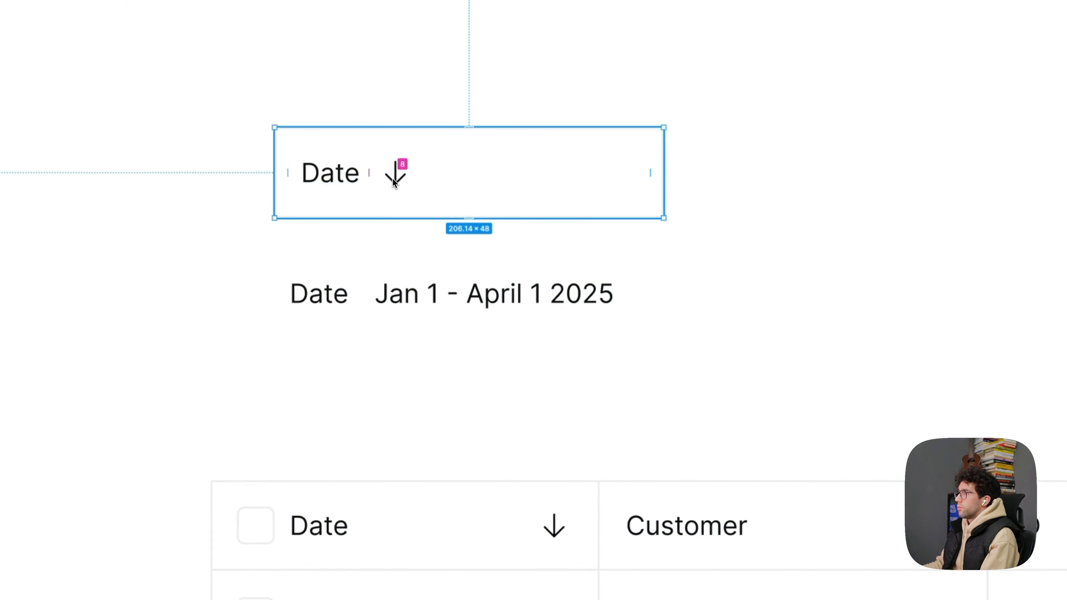
# - Paste the Date and "Jan 1 - April 1 2025" labels into the copied cell and delete its old label and arrow
pyautogui.click(407, 182)
pyautogui.click(338, 296)
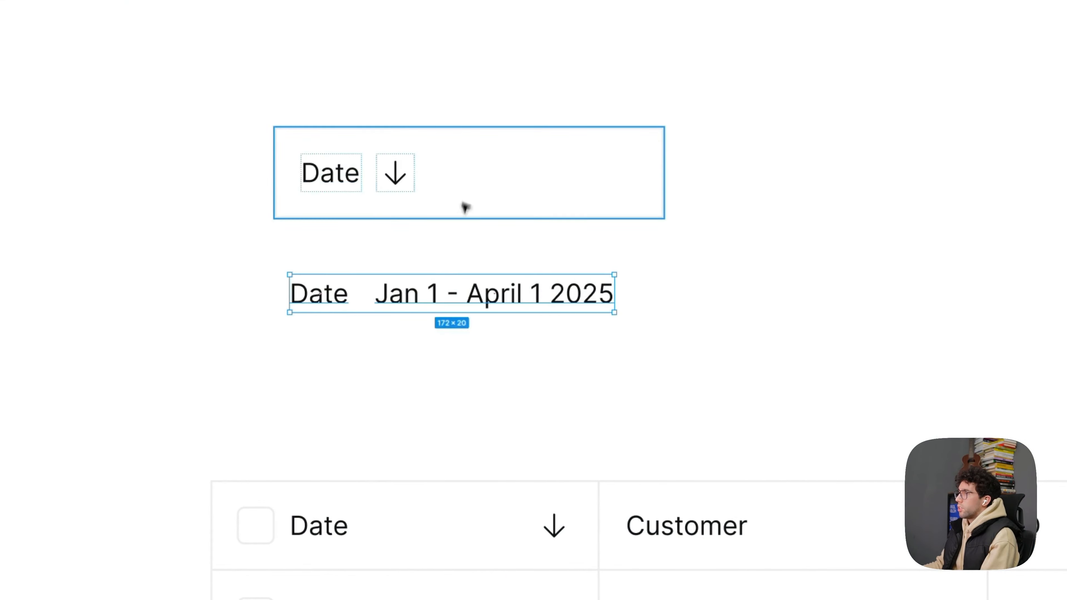
pyautogui.hotkey('ctrl', 'v')
pyautogui.click(395, 179)
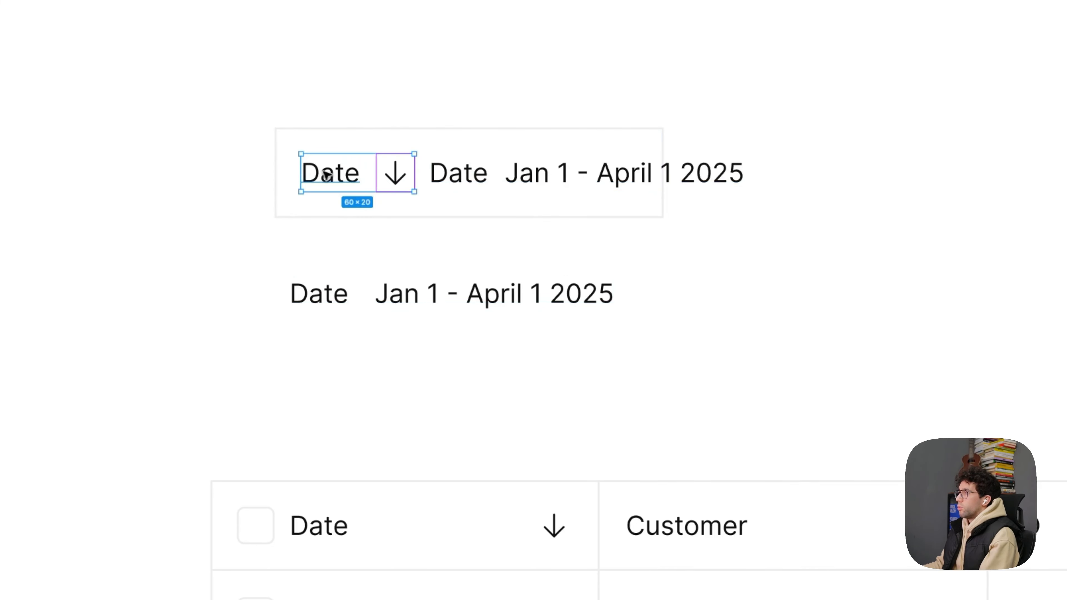
pyautogui.press('Delete')
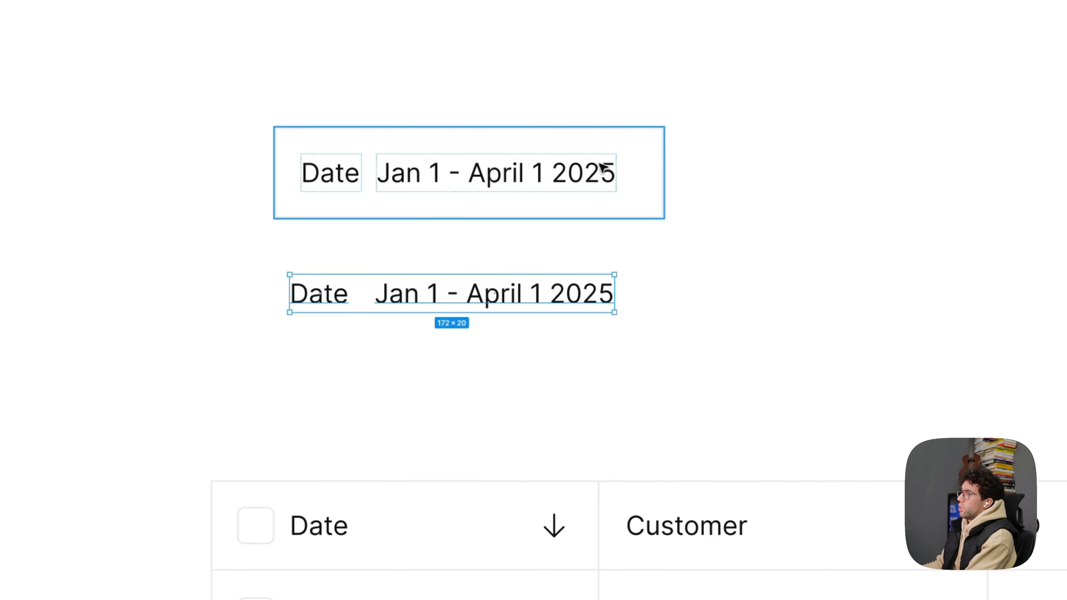
# - Remove the loose labels below the date filter box and set the box's auto layout gap to Auto
pyautogui.doubleClick(603, 169)
pyautogui.hotkey('shift', 'Return')
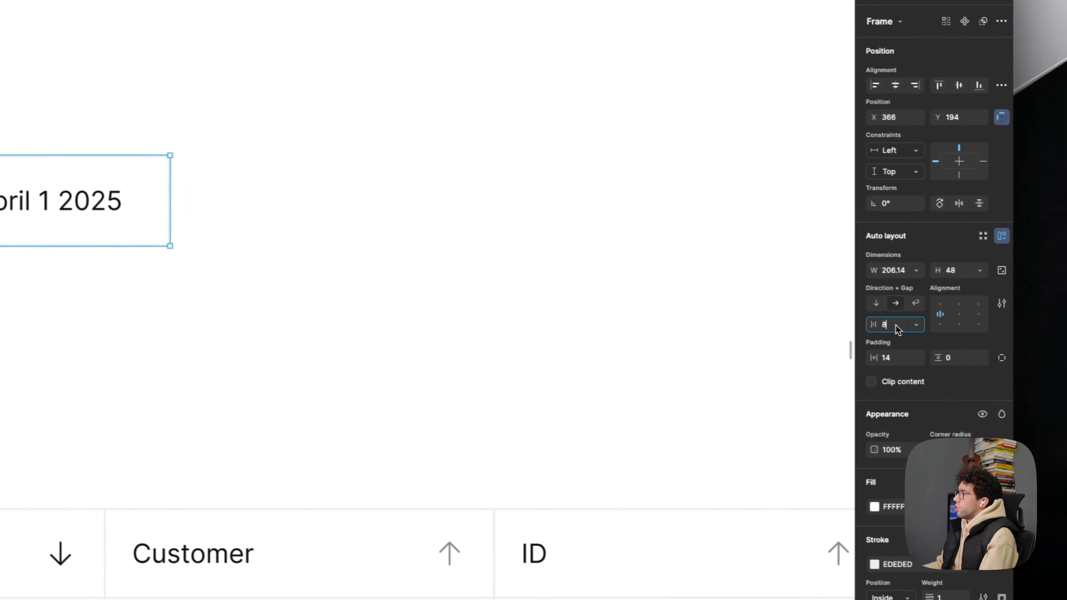
pyautogui.click(885, 324)
pyautogui.write('a')
pyautogui.press('Return')
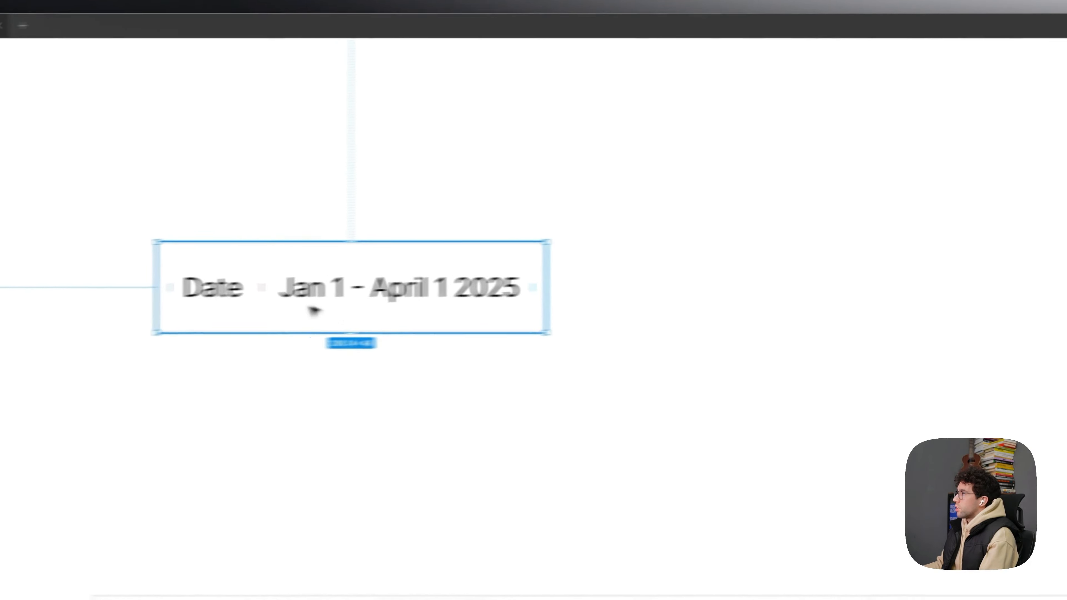
# - Set the filter box's Date label fill to 666666 and place a duplicate of the box beside it
pyautogui.doubleClick(220, 307)
pyautogui.click(905, 394)
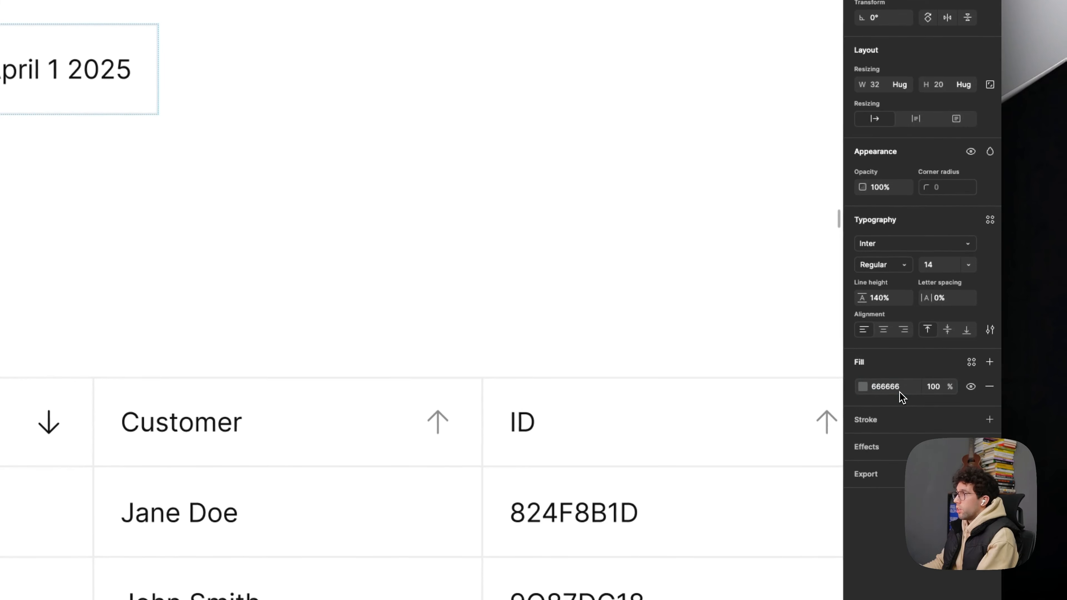
pyautogui.write('666666')
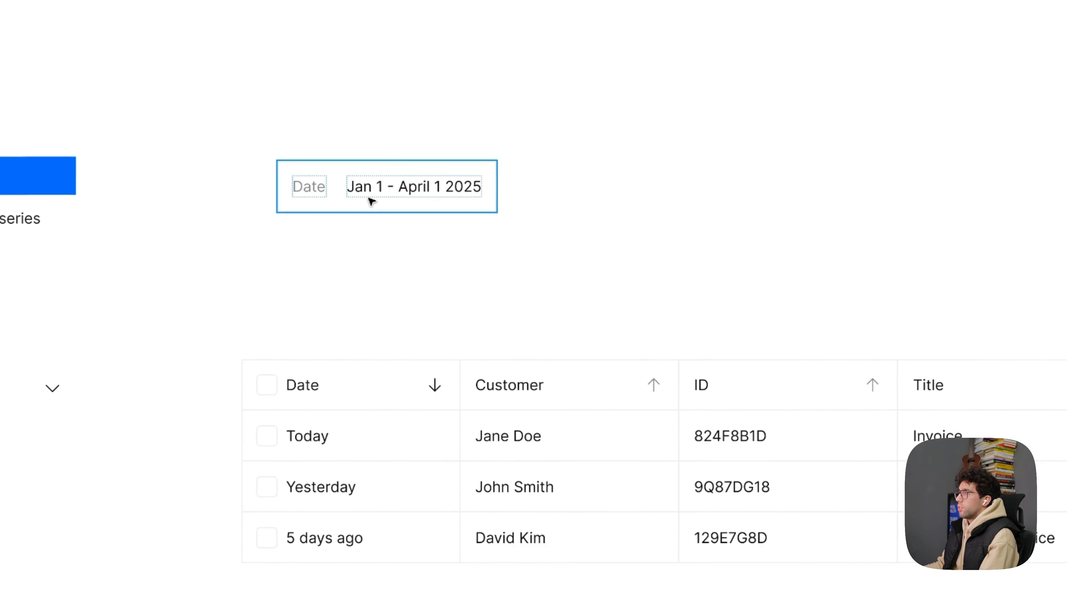
pyautogui.moveTo(371, 201); pyautogui.dragTo(616, 241)
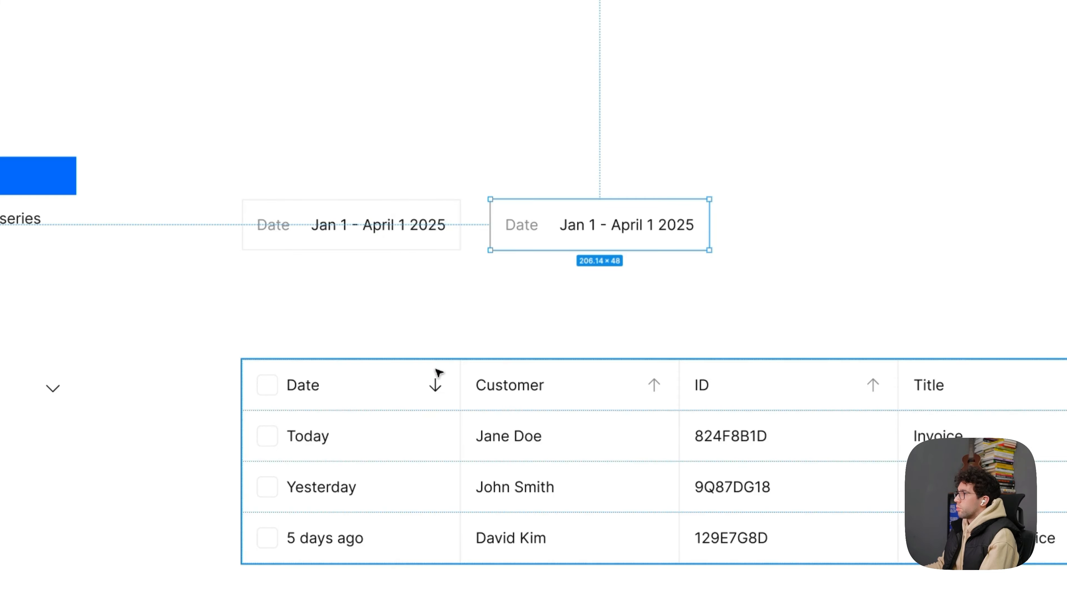
# - Select the whole invoice table and narrow it by moving its left edge inward
pyautogui.click(403, 375)
pyautogui.scroll(-5, 345, 371)
pyautogui.scroll(2, 482, 400)
pyautogui.click(478, 377)
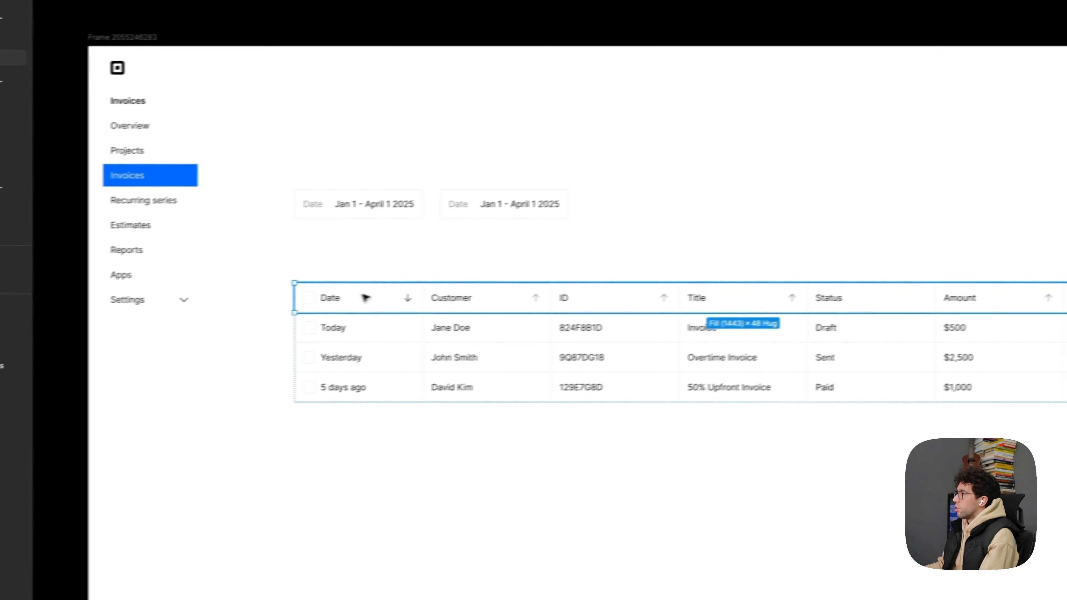
pyautogui.doubleClick(363, 296)
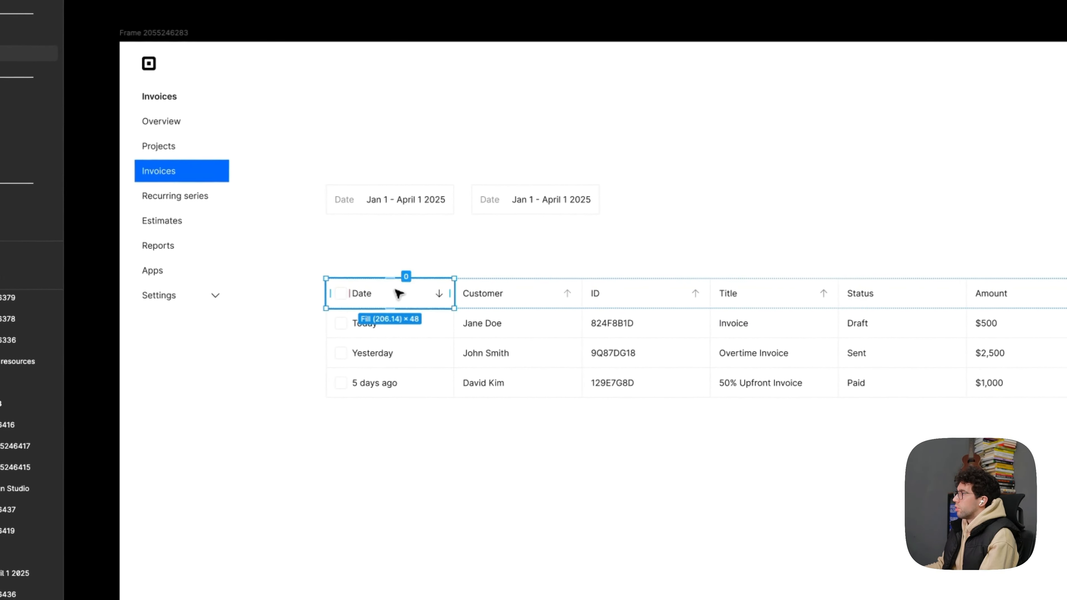
pyautogui.press('Escape')
pyautogui.click(303, 323)
pyautogui.moveTo(368, 314); pyautogui.dragTo(654, 327)
pyautogui.scroll(5, 944, 379)
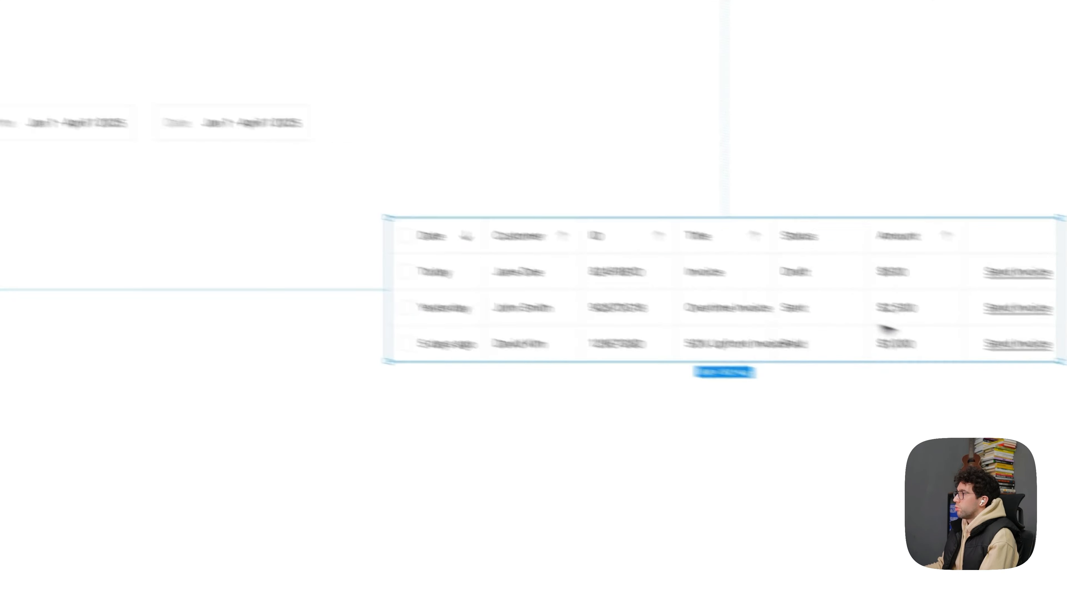
# - Set the "50% Upfront Invoice" title text to Fill container width and truncate it to 1 line
pyautogui.doubleClick(944, 382)
pyautogui.doubleClick(944, 381)
pyautogui.doubleClick(944, 382)
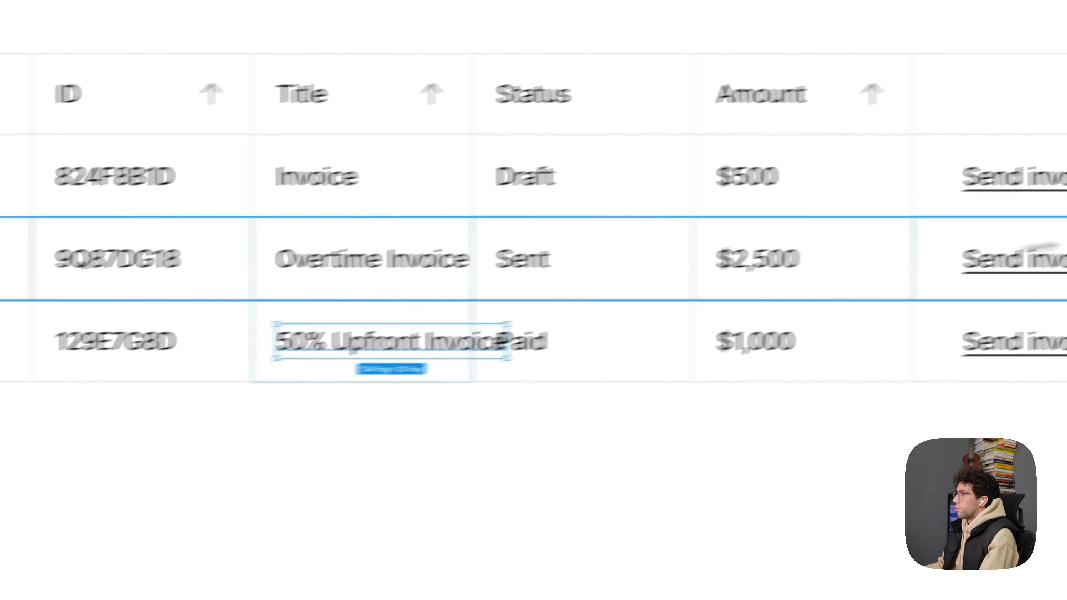
pyautogui.click(1021, 289)
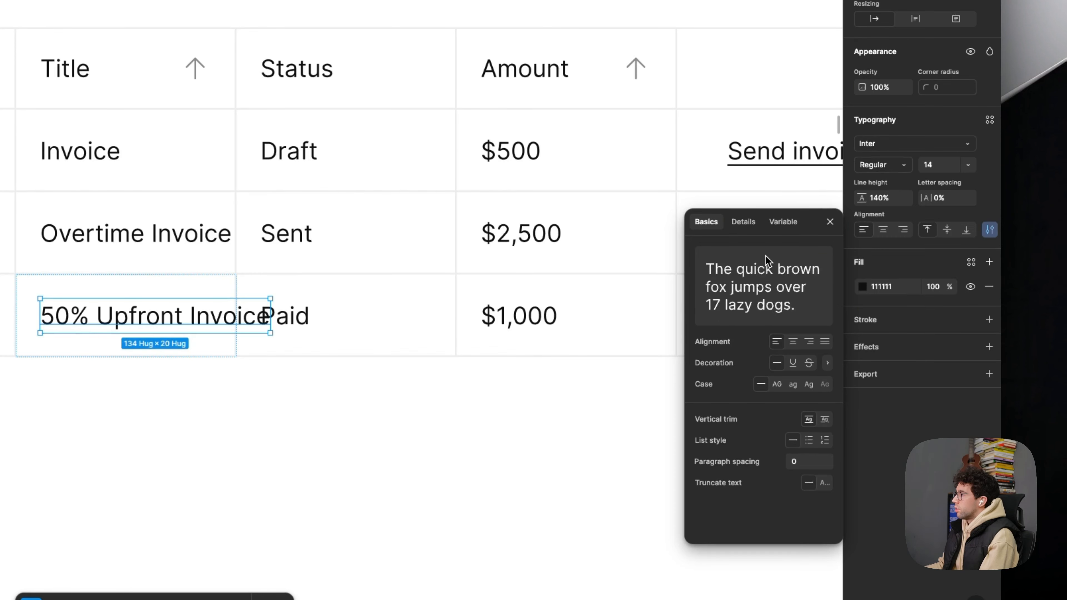
pyautogui.click(784, 222)
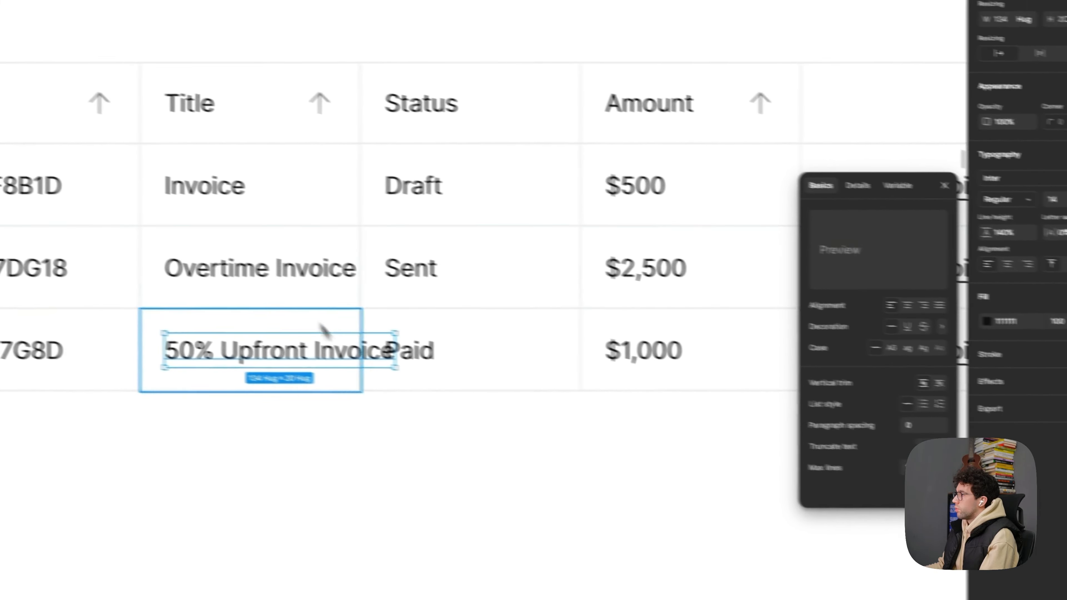
pyautogui.press('super+z')
pyautogui.click(904, 159)
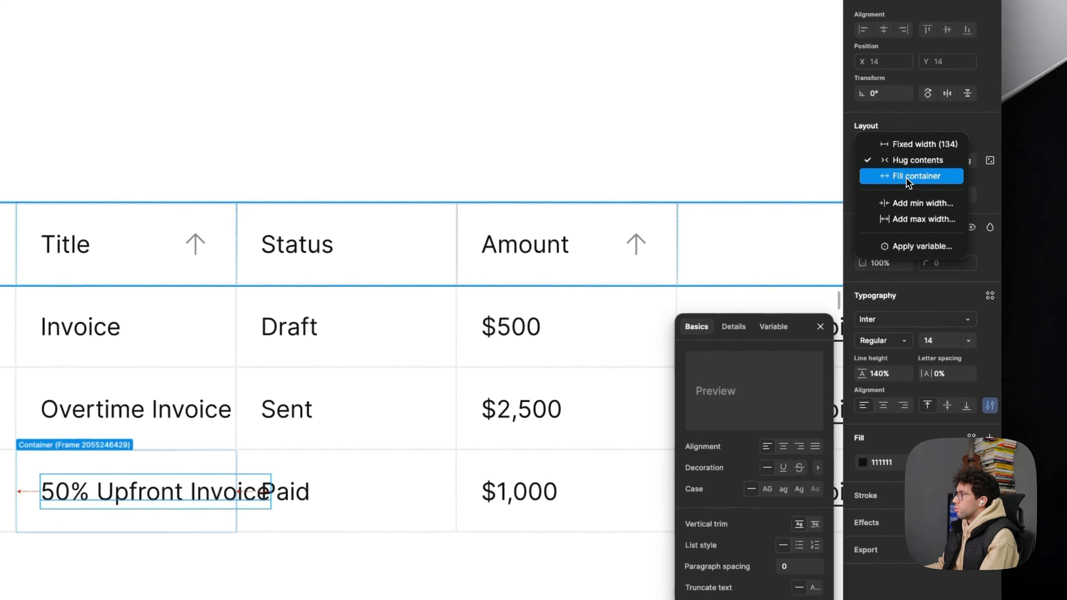
pyautogui.click(910, 174)
pyautogui.click(814, 365)
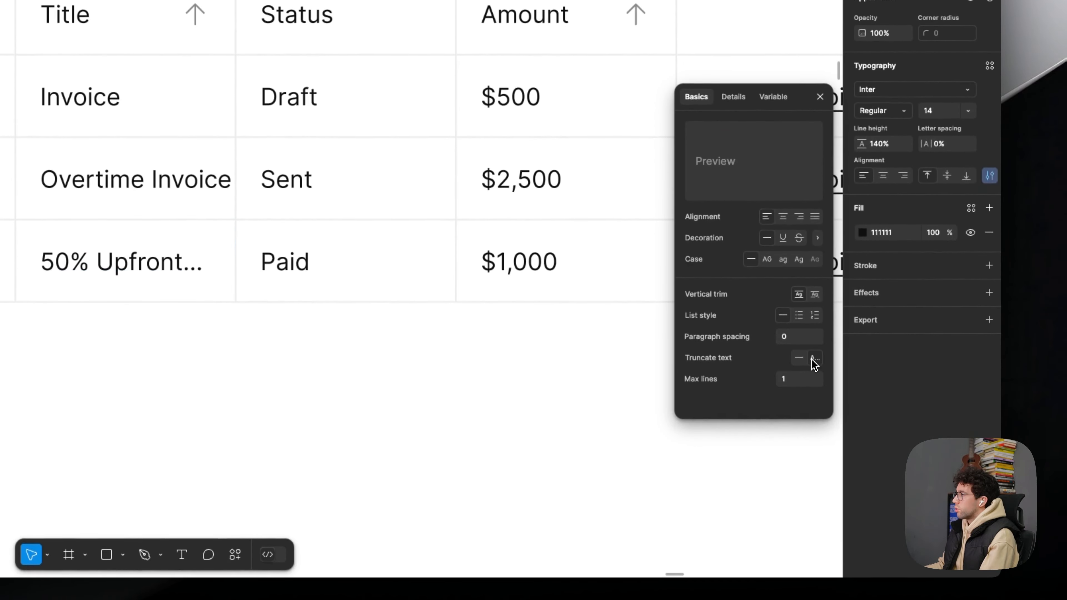
# - Set the "Overtime Invoice" title text to Fill container width and turn on text truncation
pyautogui.keyDown('ctrl'); pyautogui.scroll(-5, 313, 265); pyautogui.keyUp('ctrl')
pyautogui.click(354, 286)
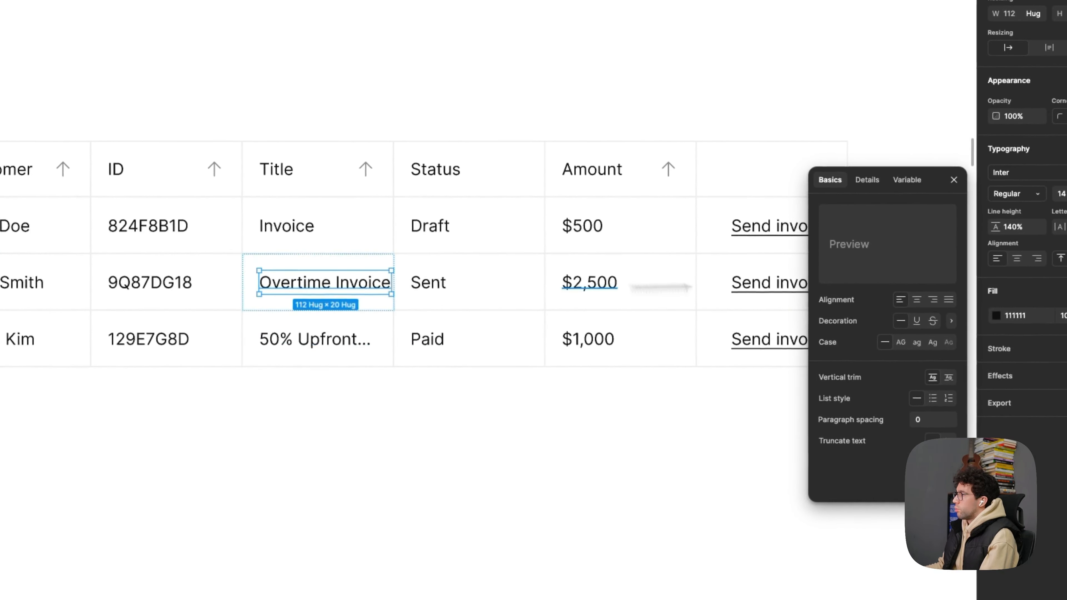
pyautogui.click(1034, 13)
pyautogui.click(905, 174)
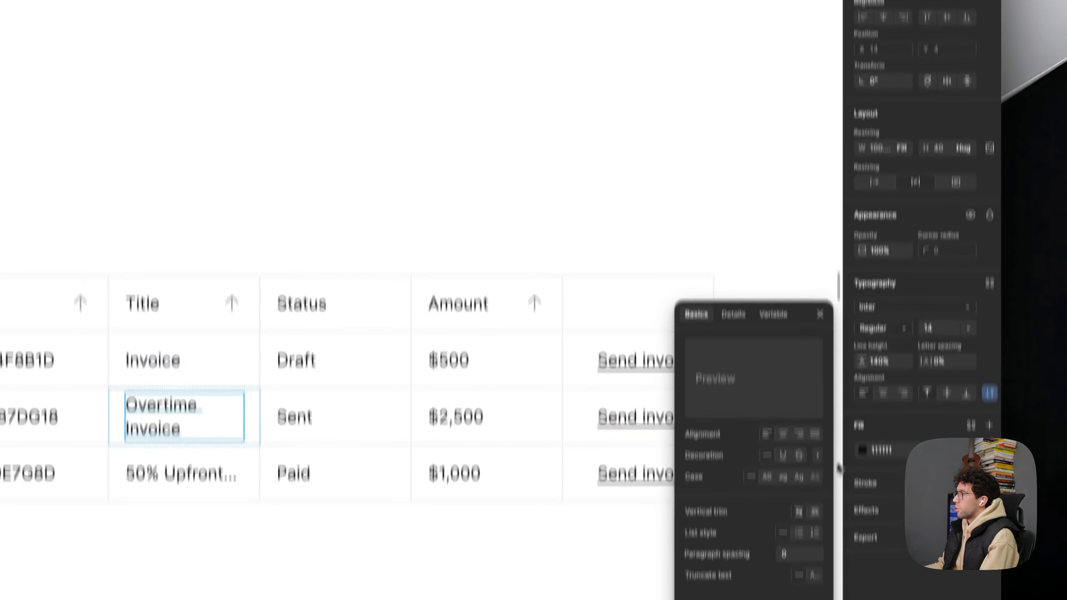
pyautogui.click(815, 585)
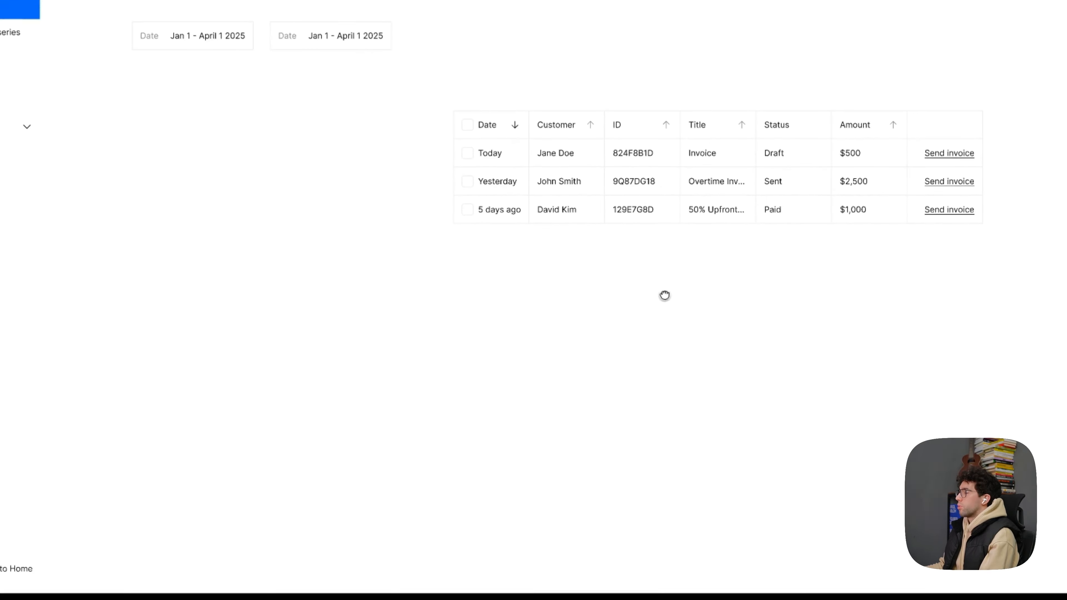
# - Widen the invoice table until its titles fit and move it closer beneath the filter boxes
pyautogui.click(455, 177)
pyautogui.moveTo(353, 177); pyautogui.dragTo(258, 188)
pyautogui.moveTo(535, 254); pyautogui.dragTo(406, 252)
pyautogui.click(459, 445)
pyautogui.moveTo(497, 414); pyautogui.dragTo(479, 433)
pyautogui.moveTo(554, 231); pyautogui.dragTo(409, 257)
pyautogui.moveTo(385, 103); pyautogui.dragTo(358, 194)
# - Change the second filter box's label to "Filters" and its value to "3 applied"
pyautogui.scroll(3, 357, 192)
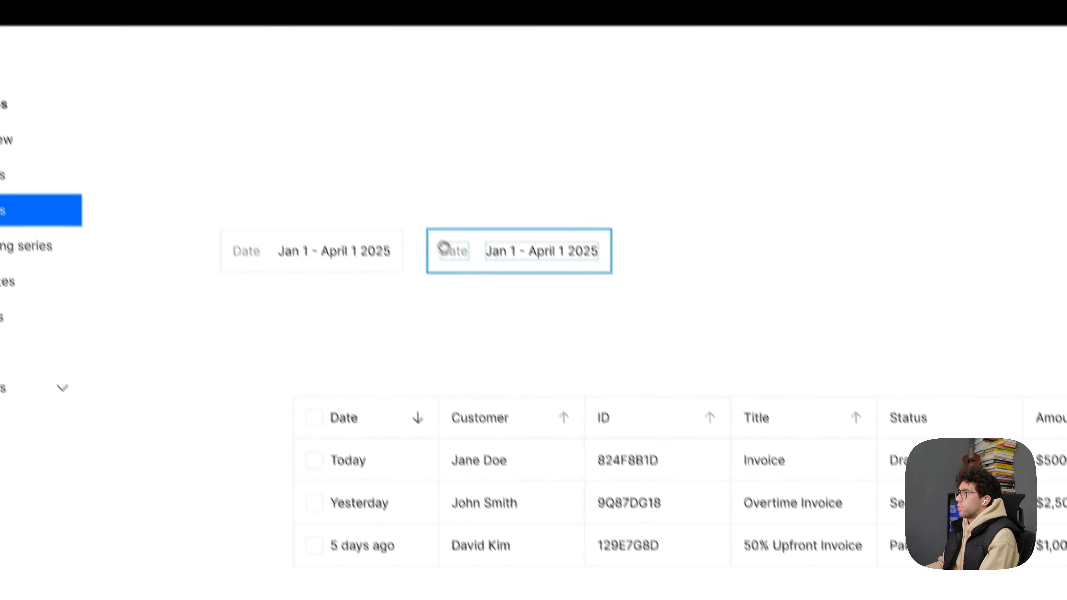
pyautogui.doubleClick(465, 286)
pyautogui.press('capslock')
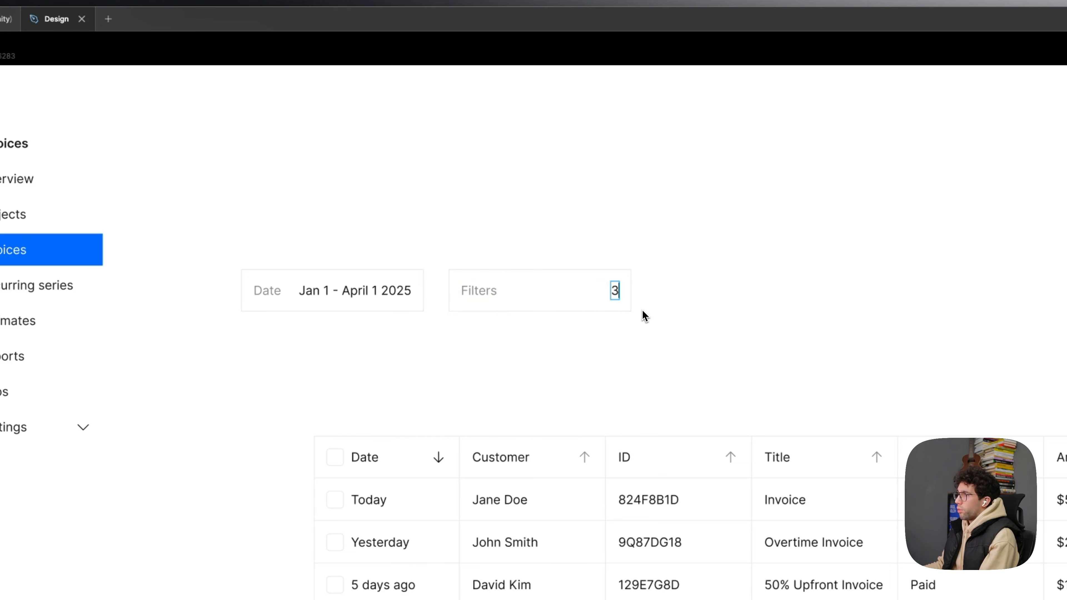
pyautogui.write('3 applied')
pyautogui.press('Escape')
pyautogui.press('Escape')
# - Paste a close icon into both the Date and Filters boxes and make it a 20 × 20 grey icon
pyautogui.moveTo(696, 374); pyautogui.dragTo(714, 396)
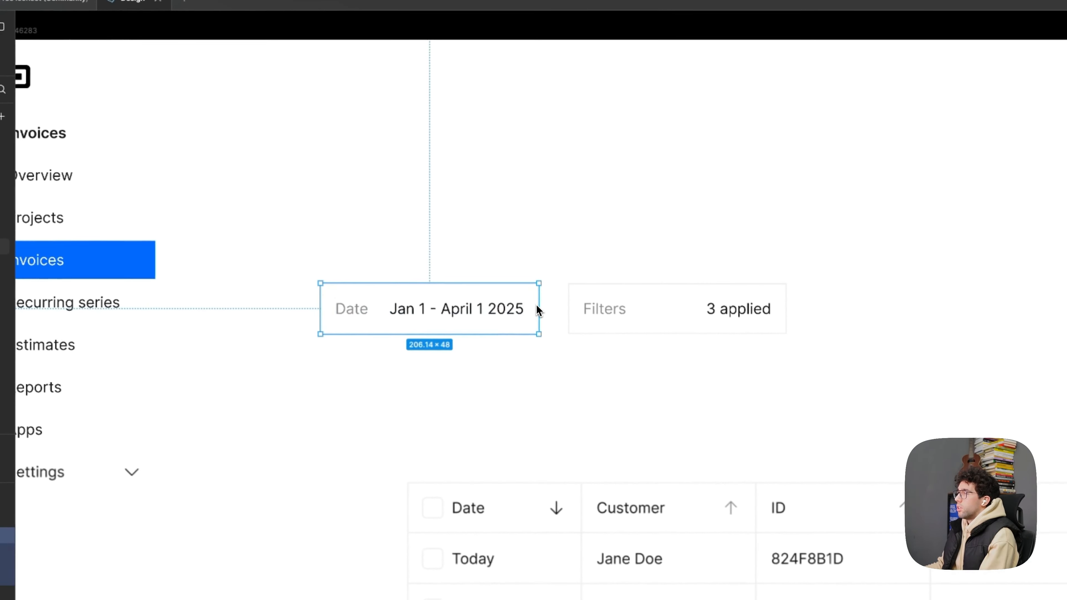
pyautogui.hotkey('ctrl', 'v')
pyautogui.click(674, 312)
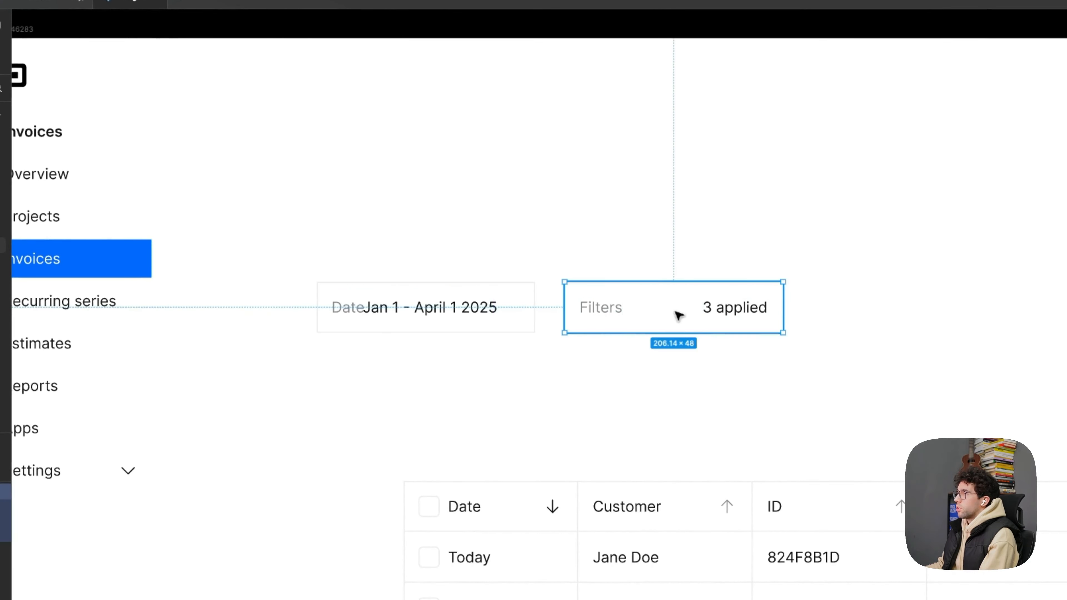
pyautogui.hotkey('ctrl', 'v')
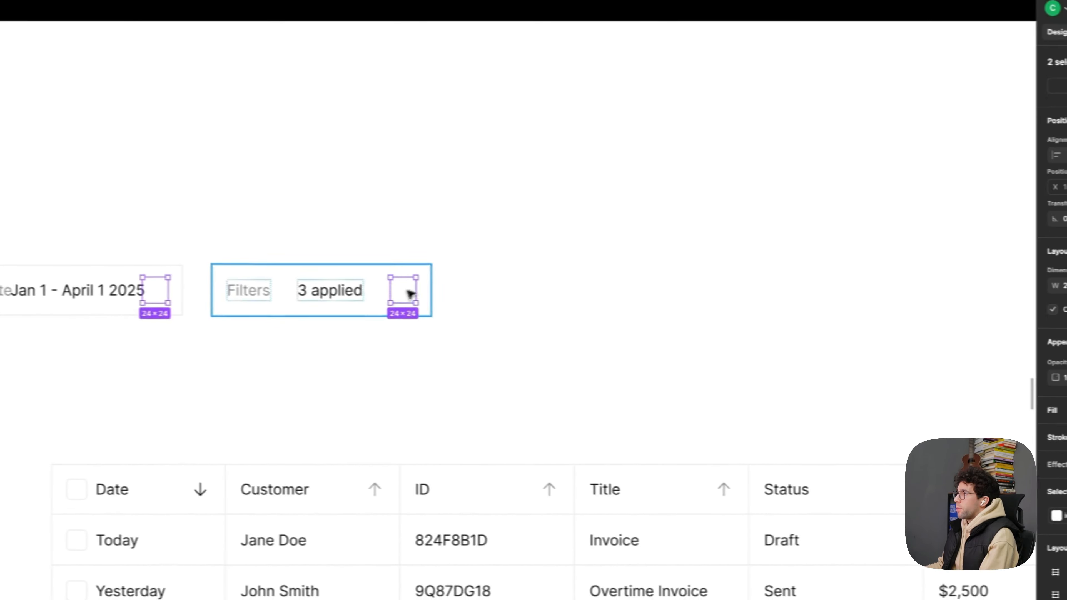
pyautogui.click(997, 181)
pyautogui.click(912, 180)
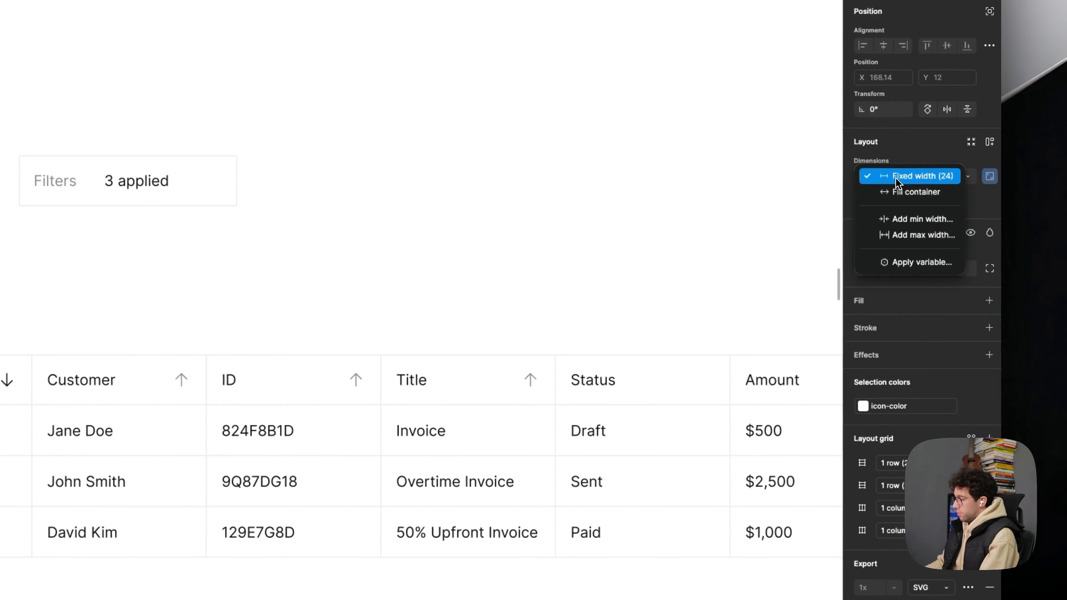
pyautogui.click(905, 184)
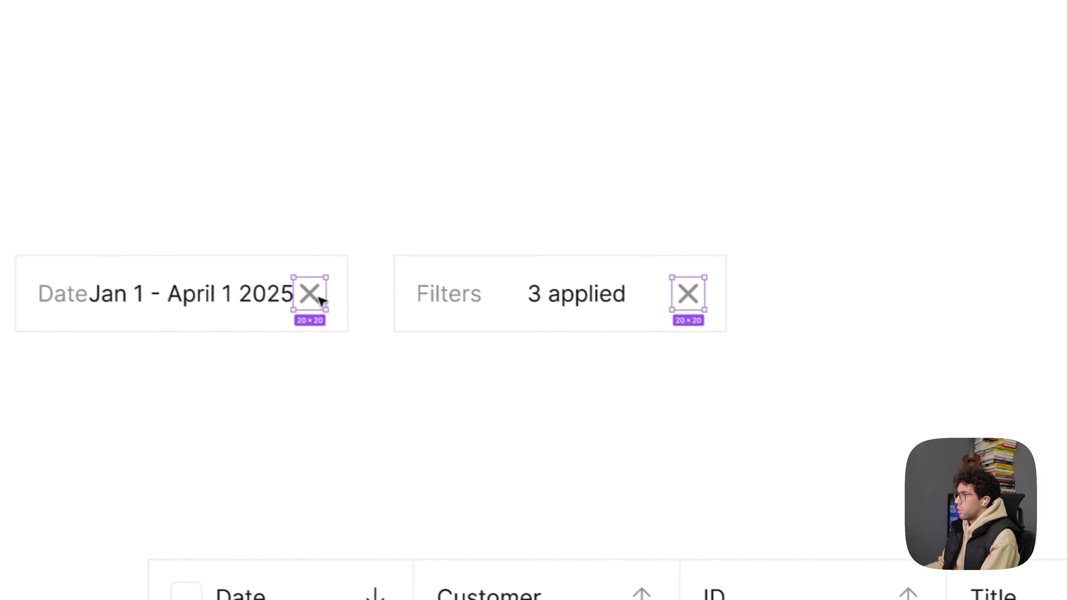
# - Set the stroke weight of both close icons to 1
pyautogui.keyDown('shift'); pyautogui.keyDown('super'); pyautogui.click(704, 303); pyautogui.keyUp('super'); pyautogui.keyUp('shift')
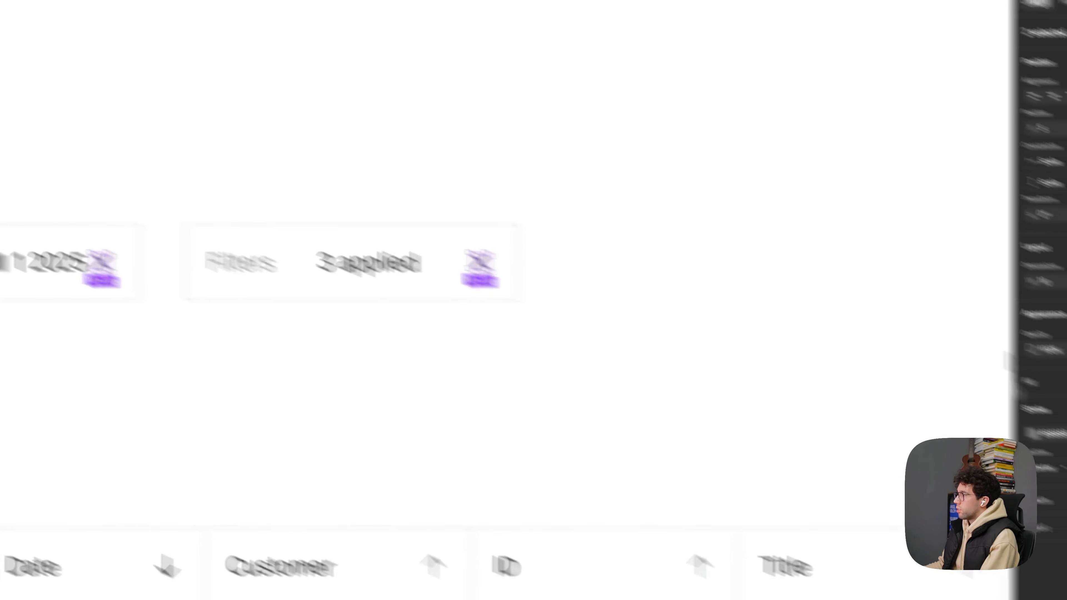
pyautogui.click(936, 365)
pyautogui.write('1')
pyautogui.press('Return')
pyautogui.press('Escape')
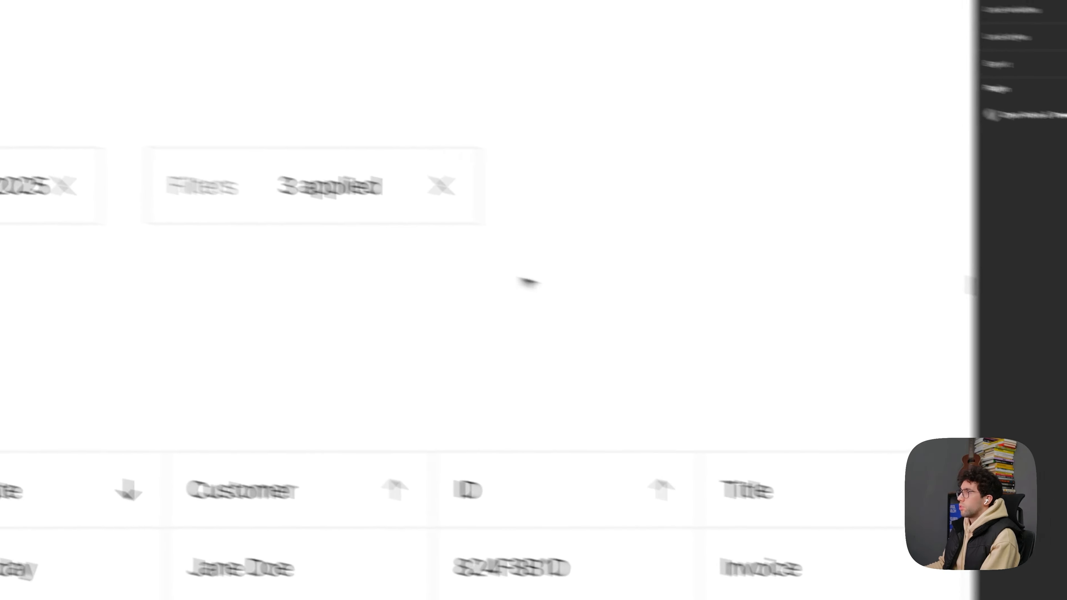
# - Wrap the value text and close icon in an auto layout frame inside each filter box
pyautogui.scroll(-3, 136, 236)
pyautogui.scroll(3, 471, 305)
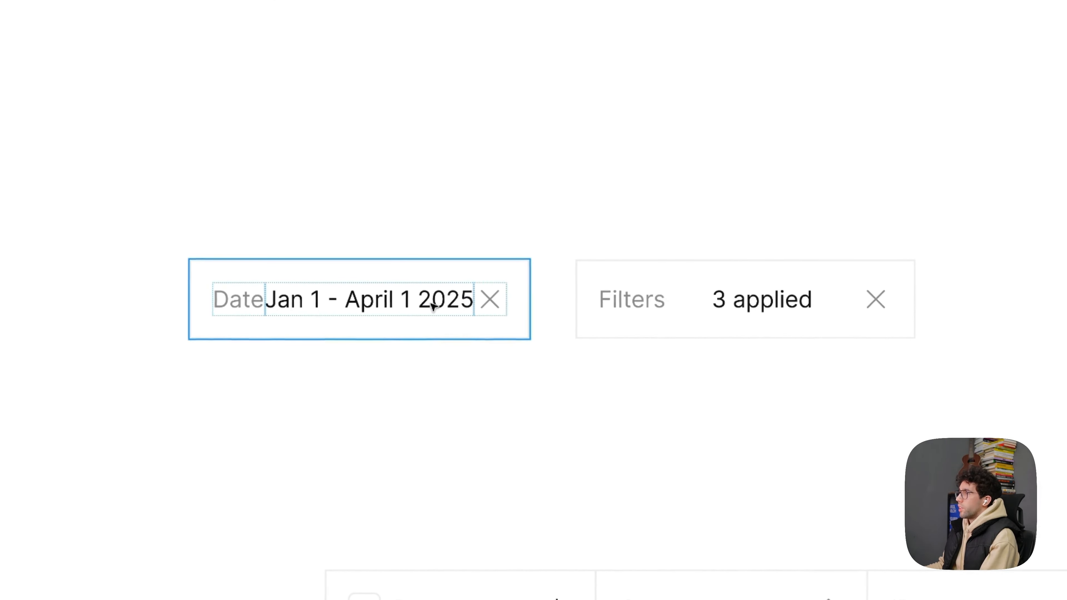
pyautogui.hotkey('shift', 'a')
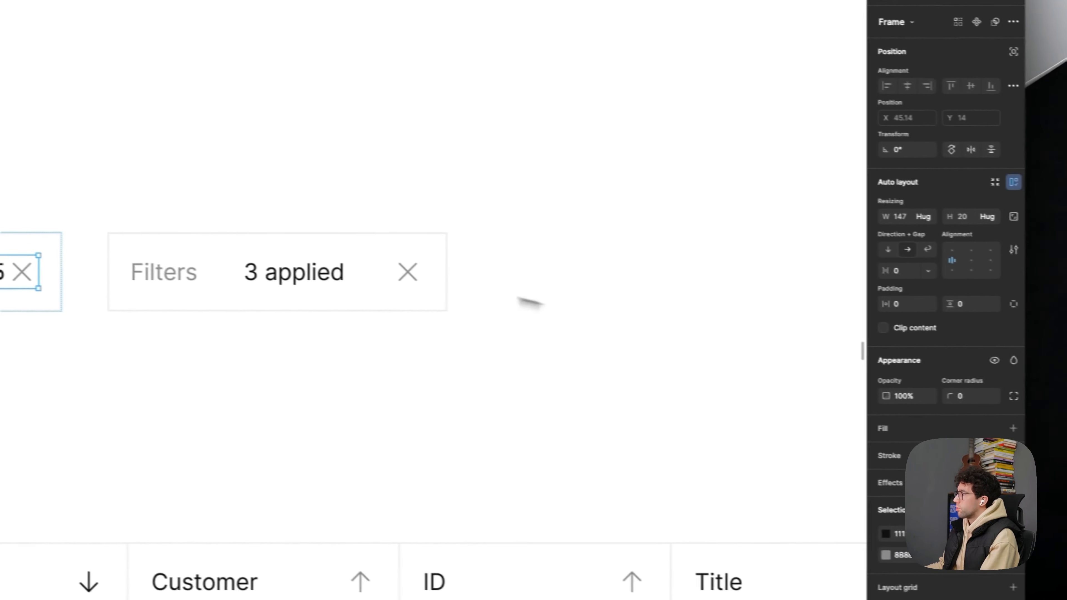
pyautogui.doubleClick(762, 301)
pyautogui.keyDown('shift'); pyautogui.click(726, 295); pyautogui.keyUp('shift')
pyautogui.hotkey('shift', 'a')
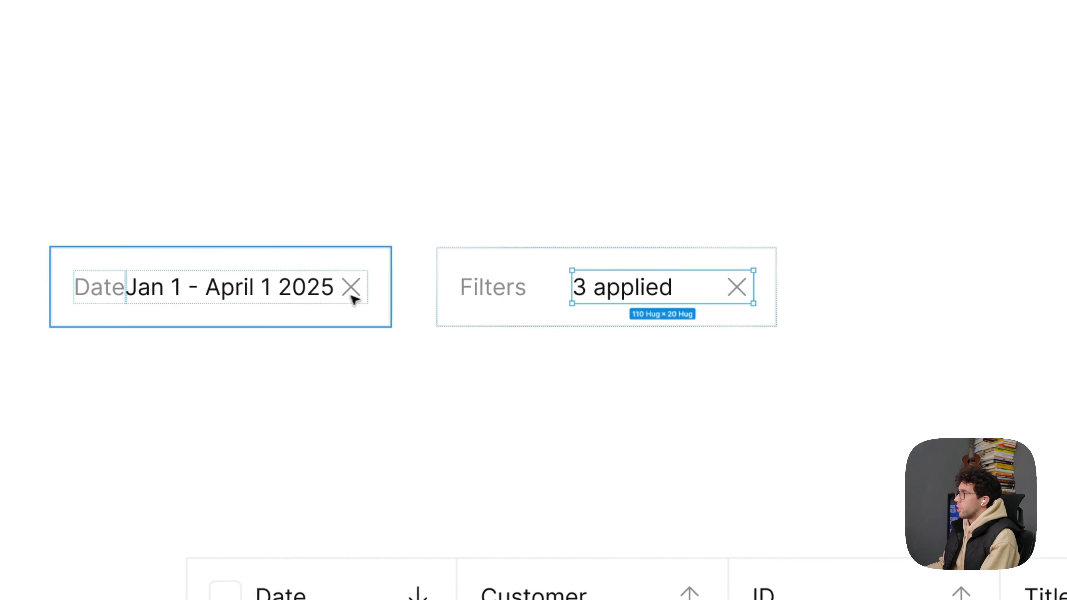
# - Set the gap between value text and close icon to 8 in both nested auto layout frames
pyautogui.keyDown('shift'); pyautogui.doubleClick(291, 289); pyautogui.keyUp('shift')
pyautogui.click(905, 306)
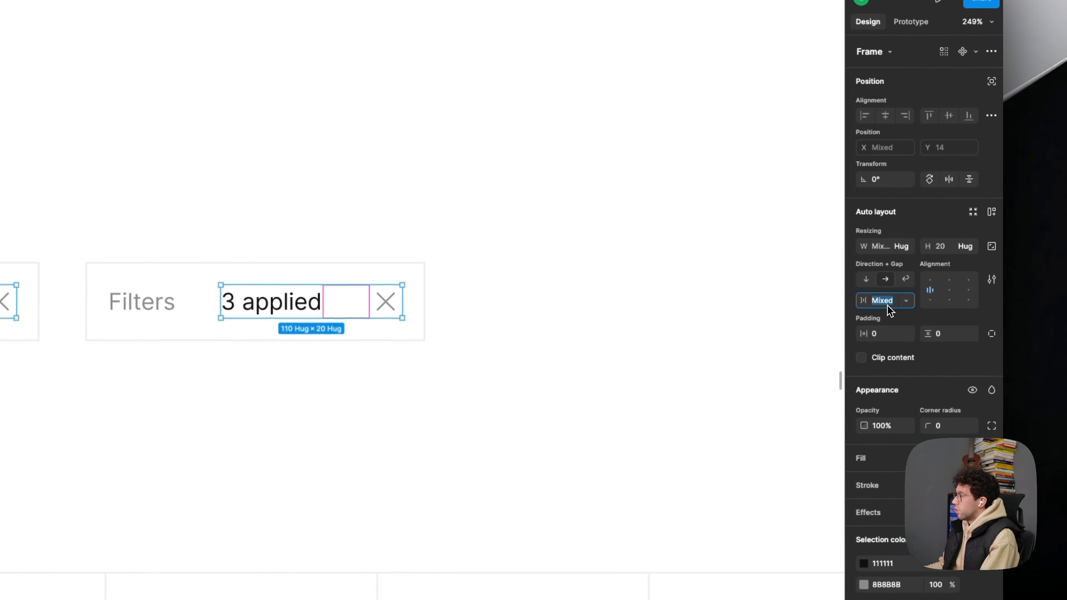
pyautogui.write('8')
pyautogui.press('Return')
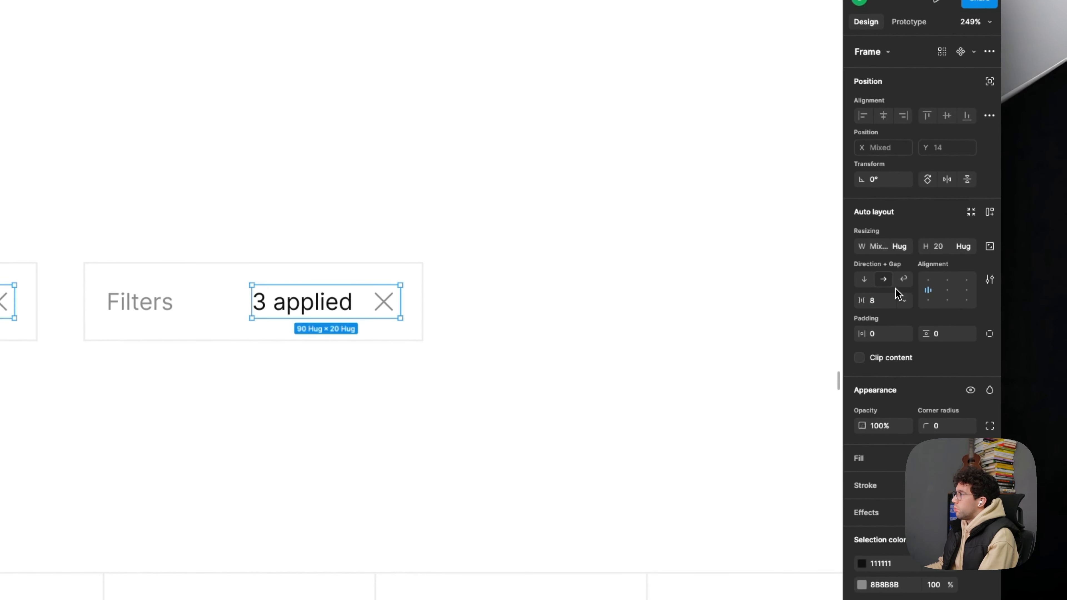
pyautogui.click(906, 248)
pyautogui.click(905, 249)
pyautogui.click(666, 309)
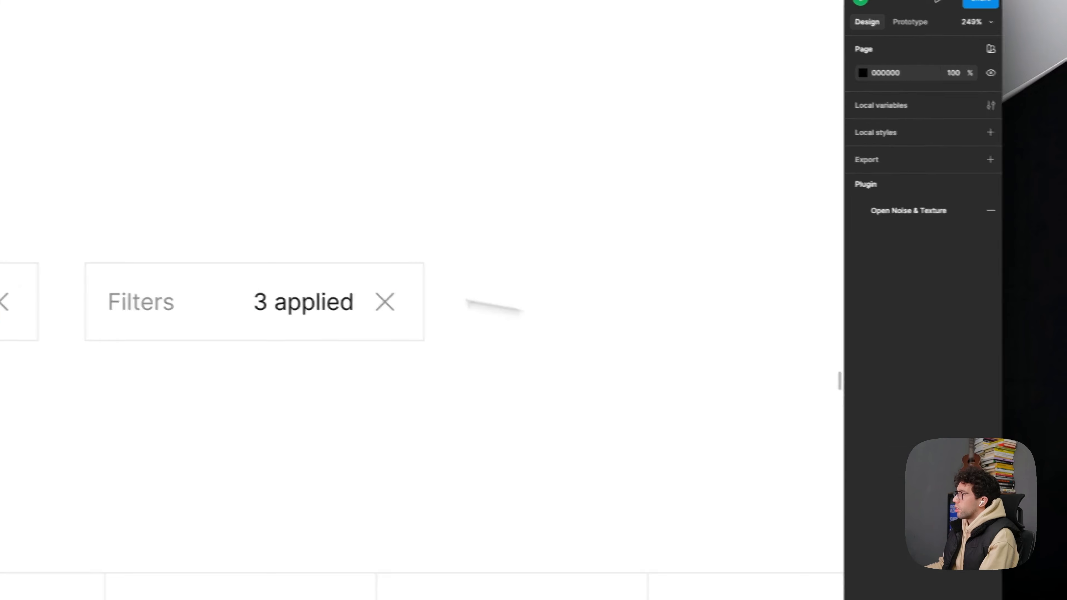
# - Move the Date box closer to the Filters box and change its value to "Q1 2025"
pyautogui.click(296, 251)
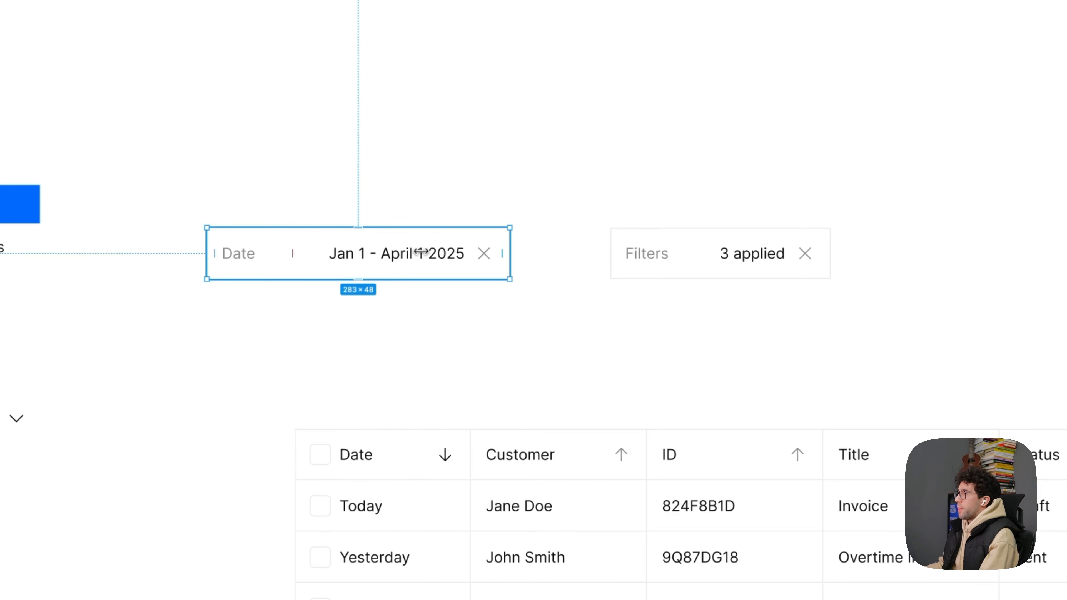
pyautogui.moveTo(377, 266); pyautogui.dragTo(455, 266)
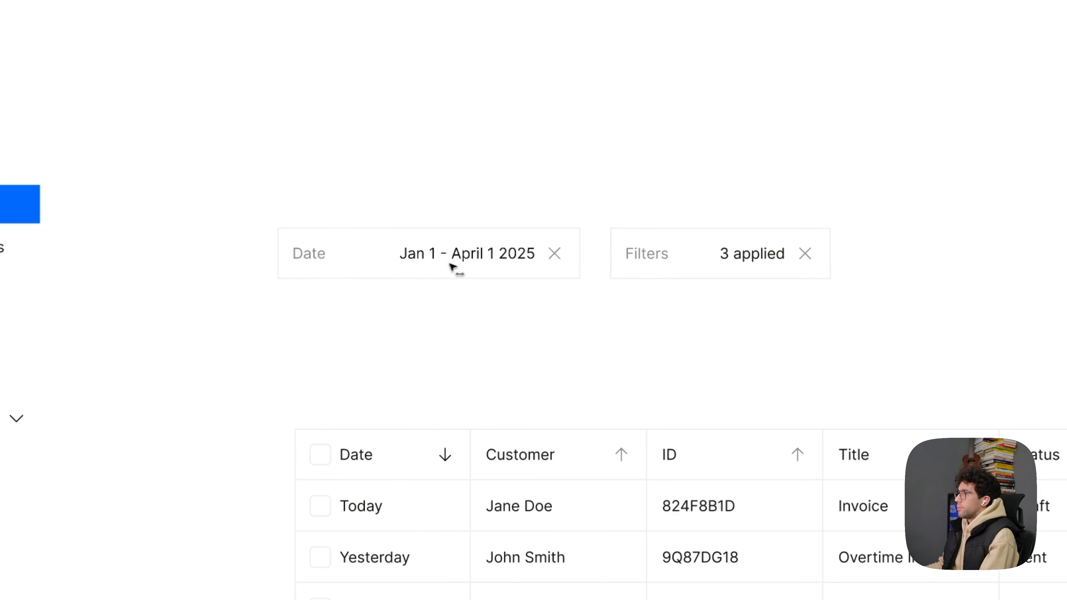
pyautogui.click(482, 257)
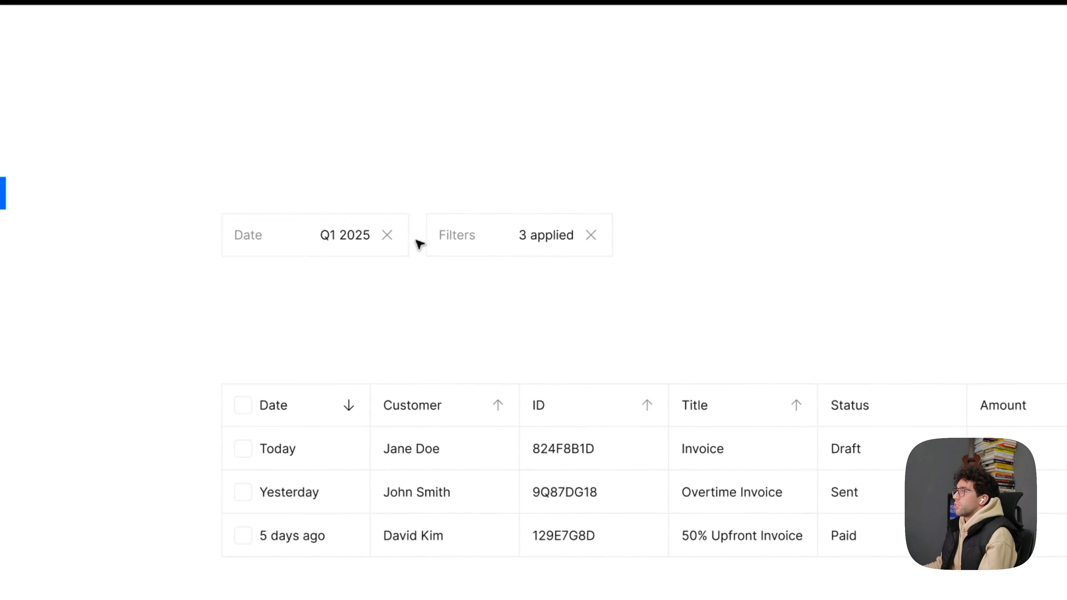
pyautogui.scroll(1, 364, 240)
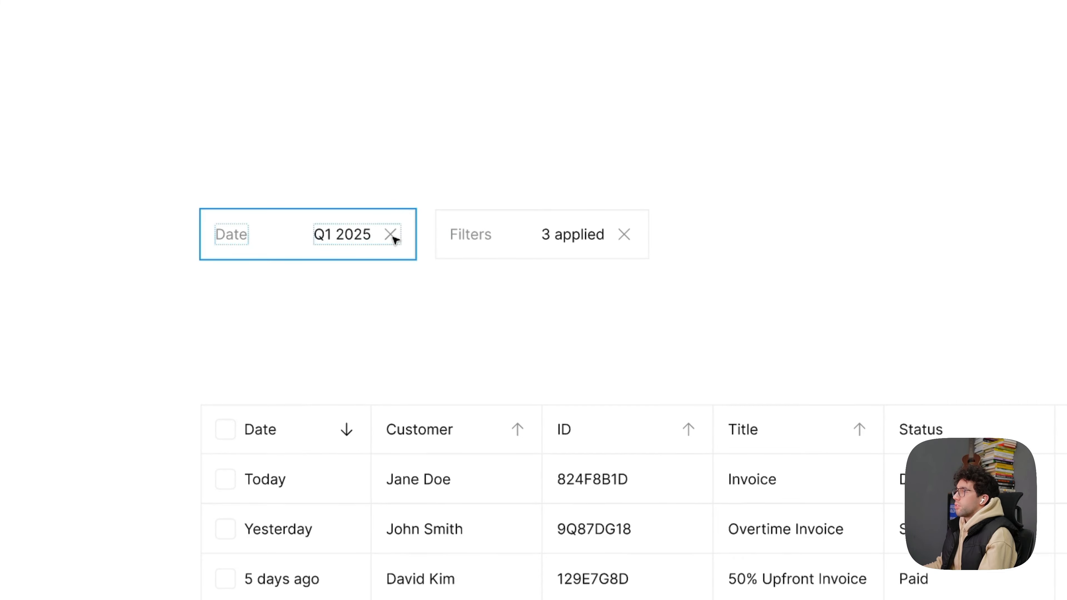
pyautogui.click(438, 168)
# - Compare the redesigned filter row with the search, filter and date controls on the original Invoices screen
pyautogui.scroll(-3, 437, 170)
pyautogui.moveTo(526, 155); pyautogui.dragTo(420, 163)
pyautogui.scroll(3, 436, 176)
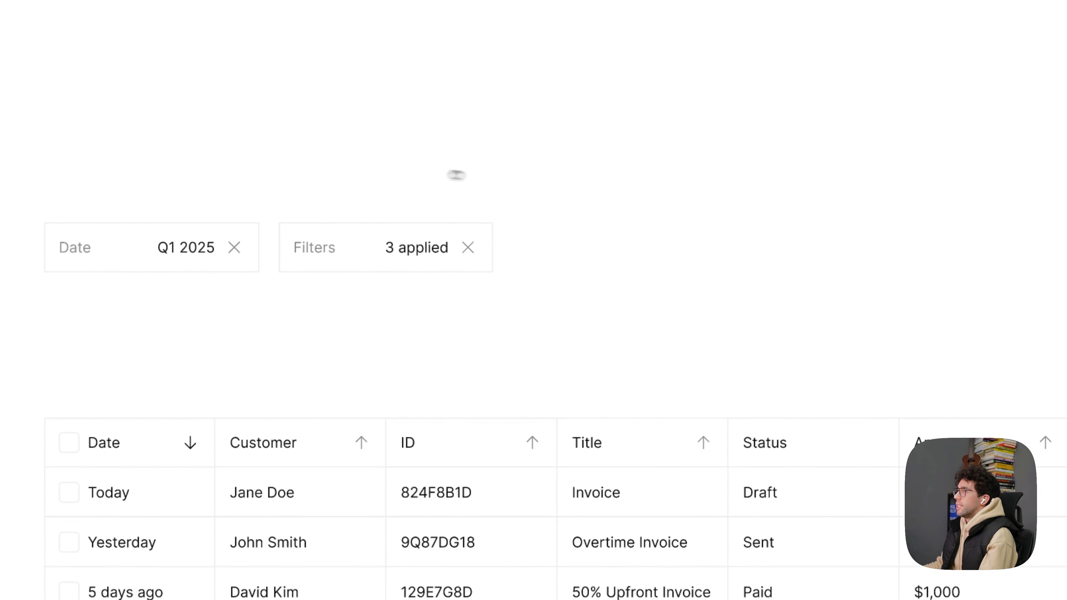
pyautogui.moveTo(486, 175); pyautogui.dragTo(398, 174)
pyautogui.scroll(-5, 398, 174)
pyautogui.moveTo(701, 331); pyautogui.dragTo(605, 131)
pyautogui.scroll(3, 688, 265)
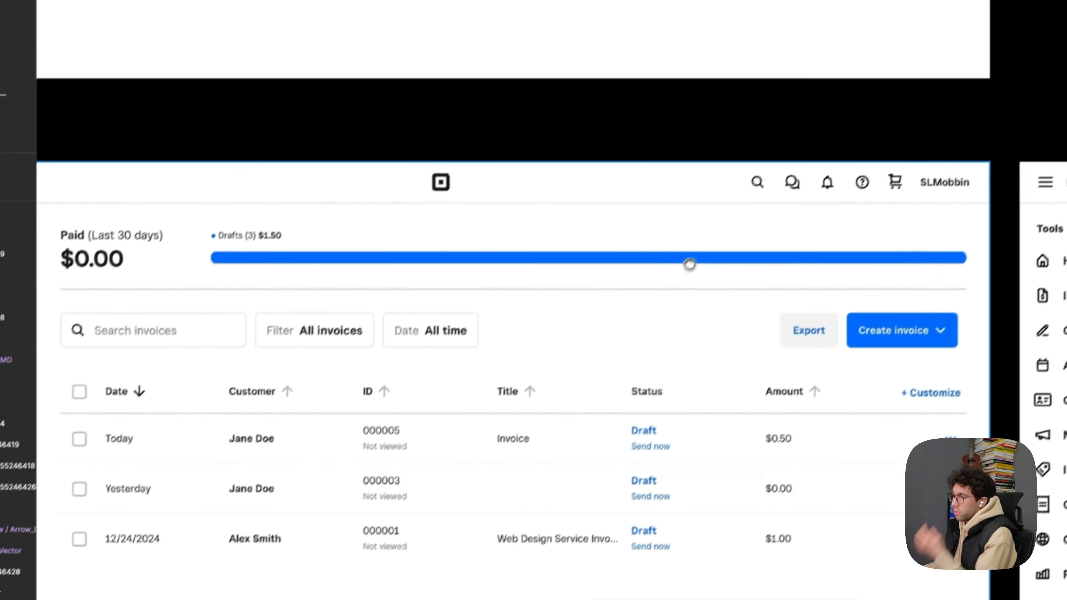
pyautogui.moveTo(136, 321); pyautogui.dragTo(320, 320)
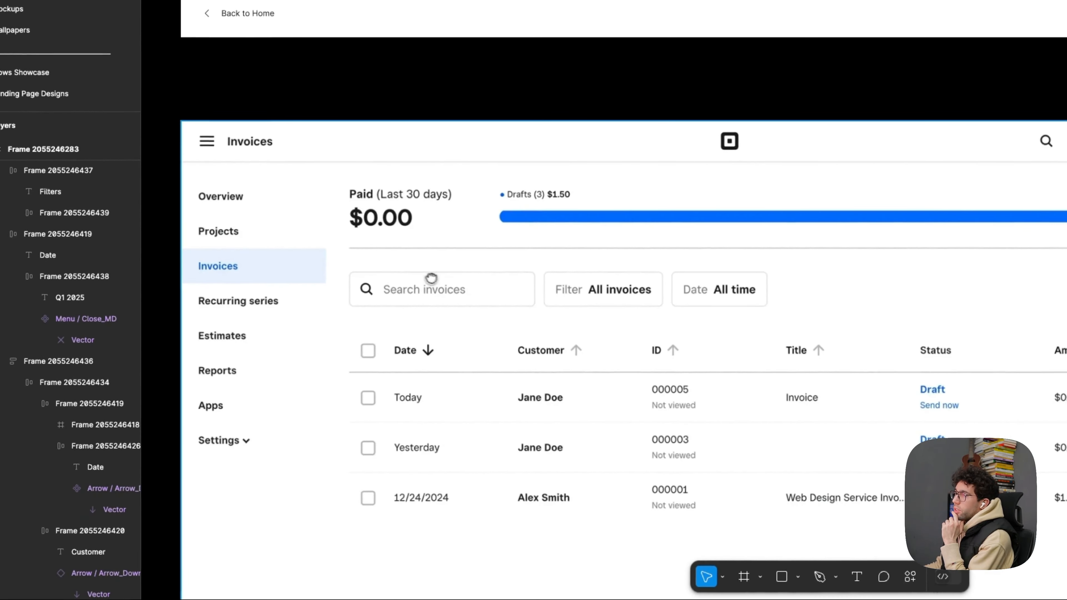
pyautogui.scroll(5, 528, 305)
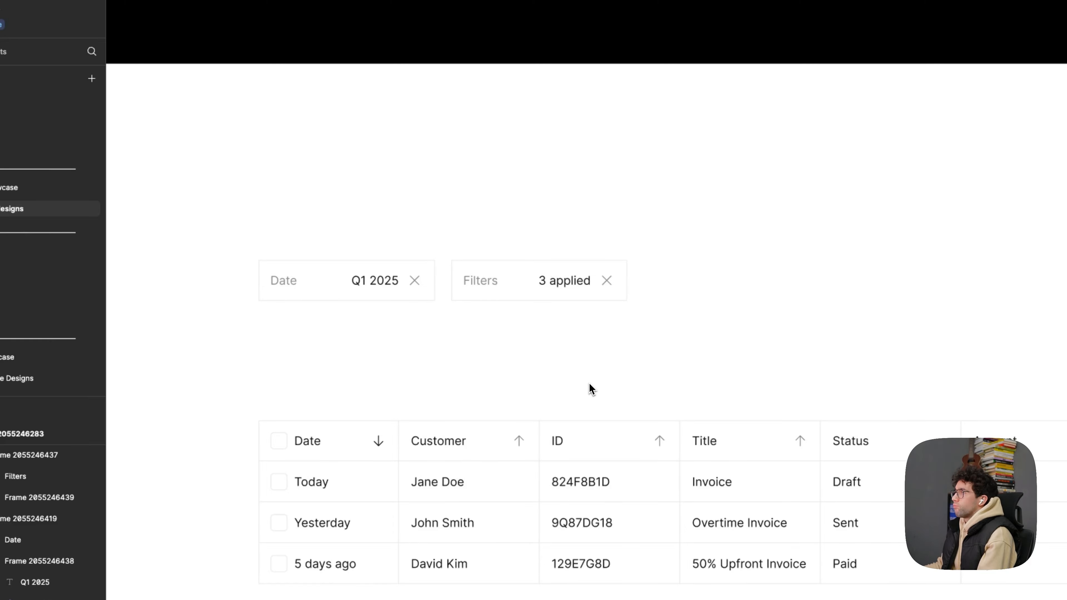
# - Examine the Companies Table reference's toolbar and actions, and review the redesigned invoice screen against it
pyautogui.scroll(-3, 593, 374)
pyautogui.moveTo(840, 483); pyautogui.dragTo(376, 98)
pyautogui.scroll(-2, 546, 421)
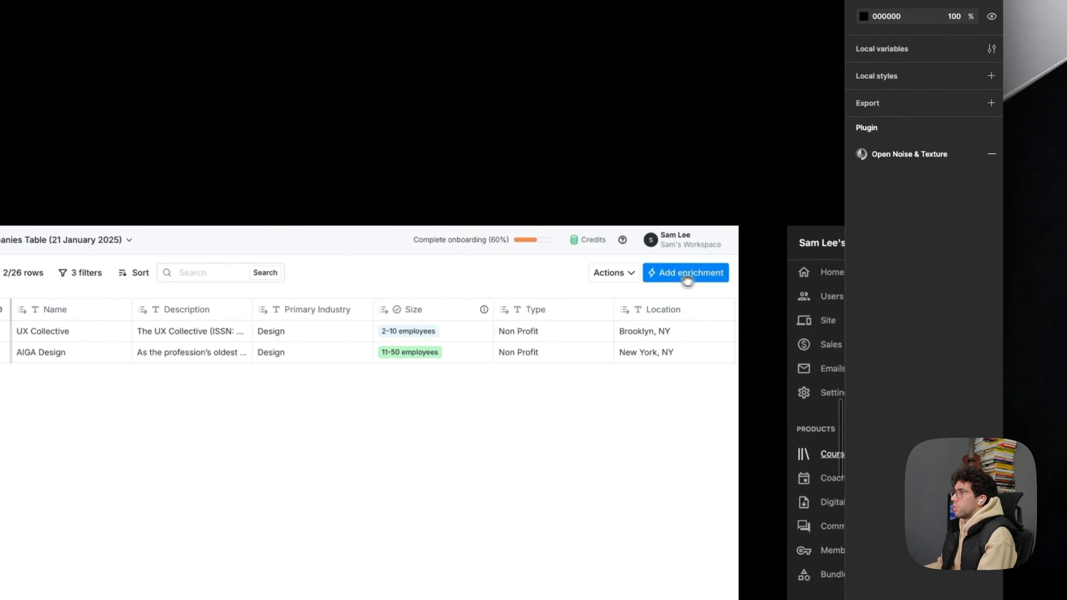
pyautogui.scroll(-1, 583, 272)
pyautogui.moveTo(303, 111); pyautogui.dragTo(820, 414)
pyautogui.moveTo(362, 182); pyautogui.dragTo(618, 332)
pyautogui.moveTo(509, 222); pyautogui.dragTo(527, 310)
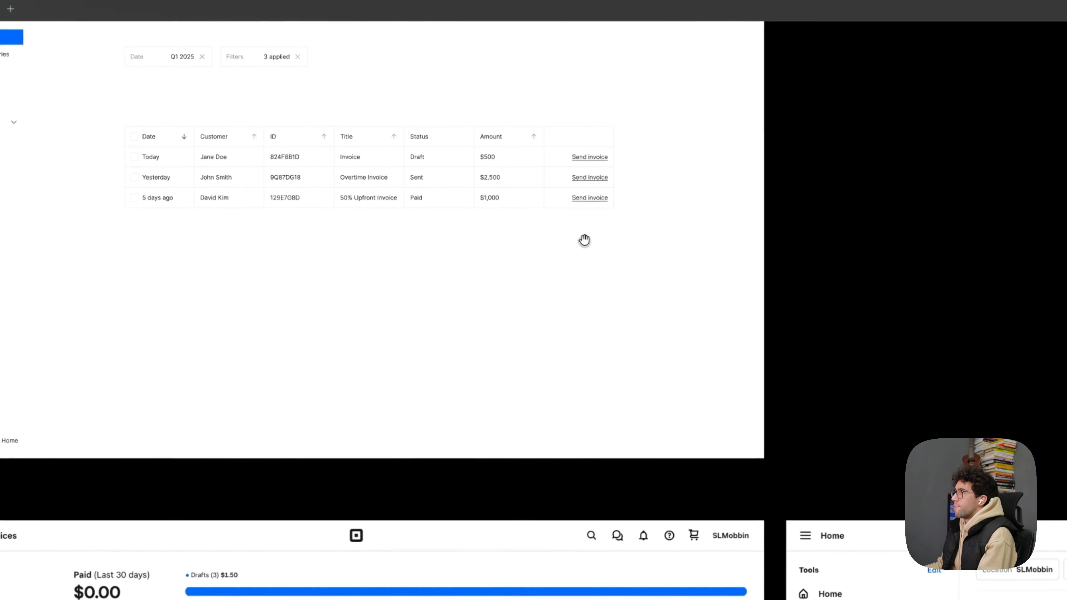
pyautogui.moveTo(584, 241); pyautogui.dragTo(578, 432)
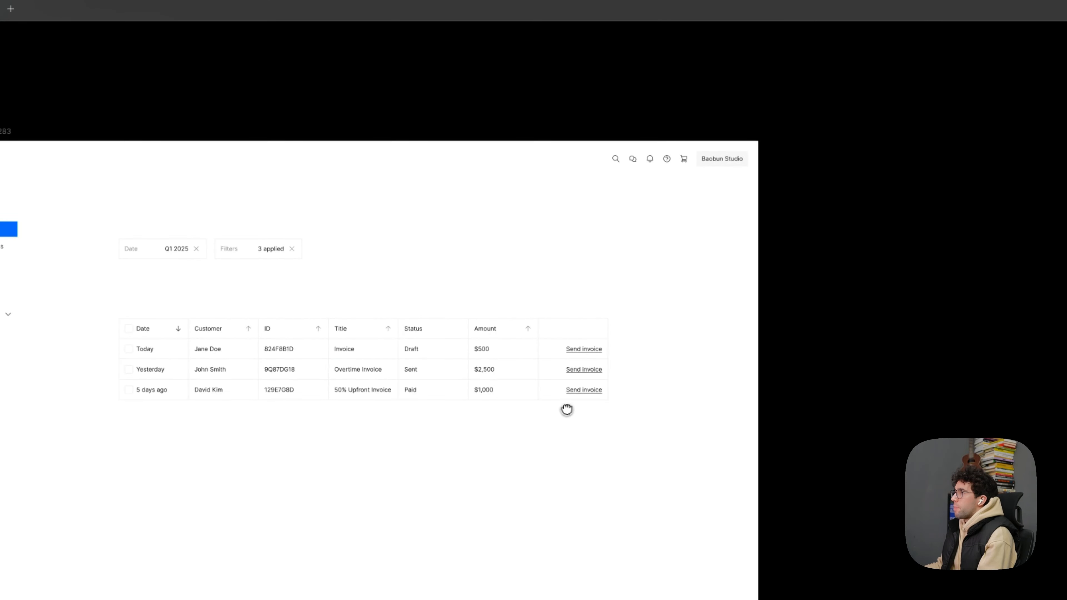
pyautogui.scroll(3, 490, 262)
pyautogui.moveTo(431, 239); pyautogui.dragTo(506, 42)
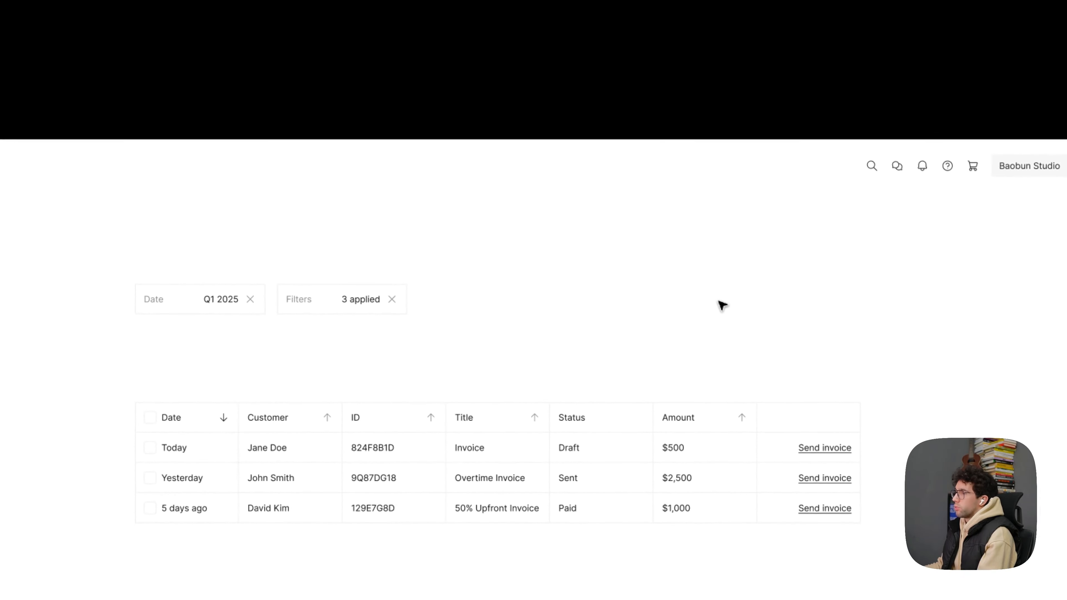
# - Duplicate the Filters box, align the copy with the table's far edge, and change its label to "Create invoice"
pyautogui.click(343, 311)
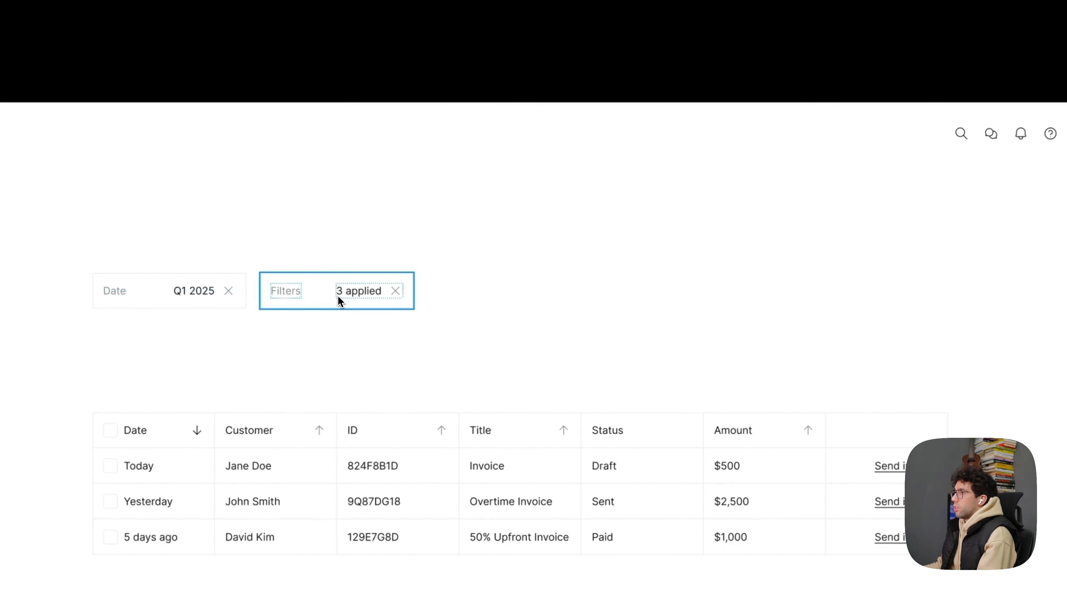
pyautogui.moveTo(727, 305); pyautogui.dragTo(877, 300)
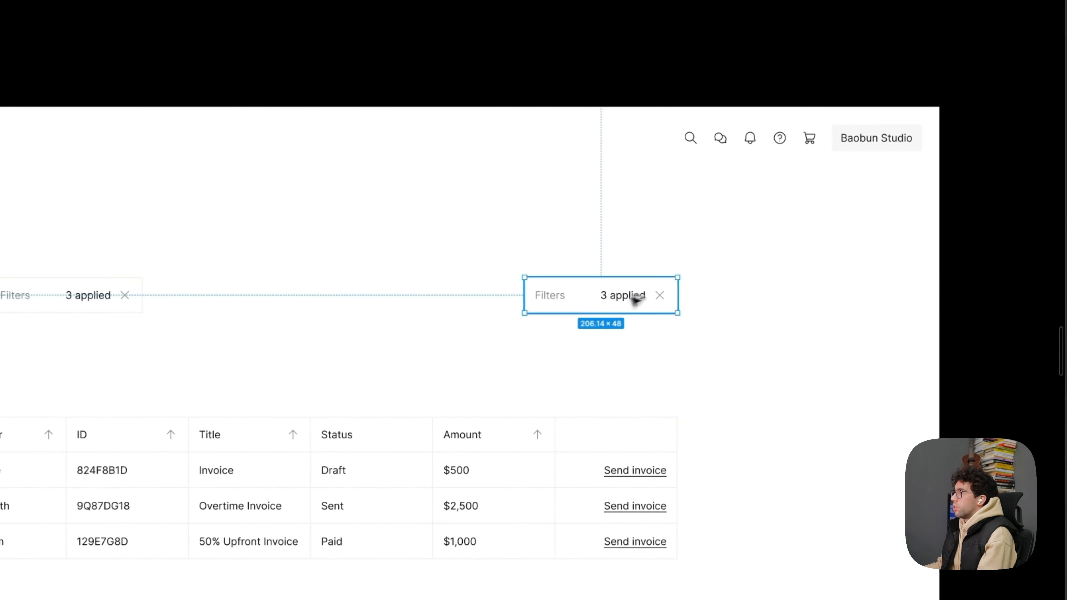
pyautogui.scroll(2, 888, 296)
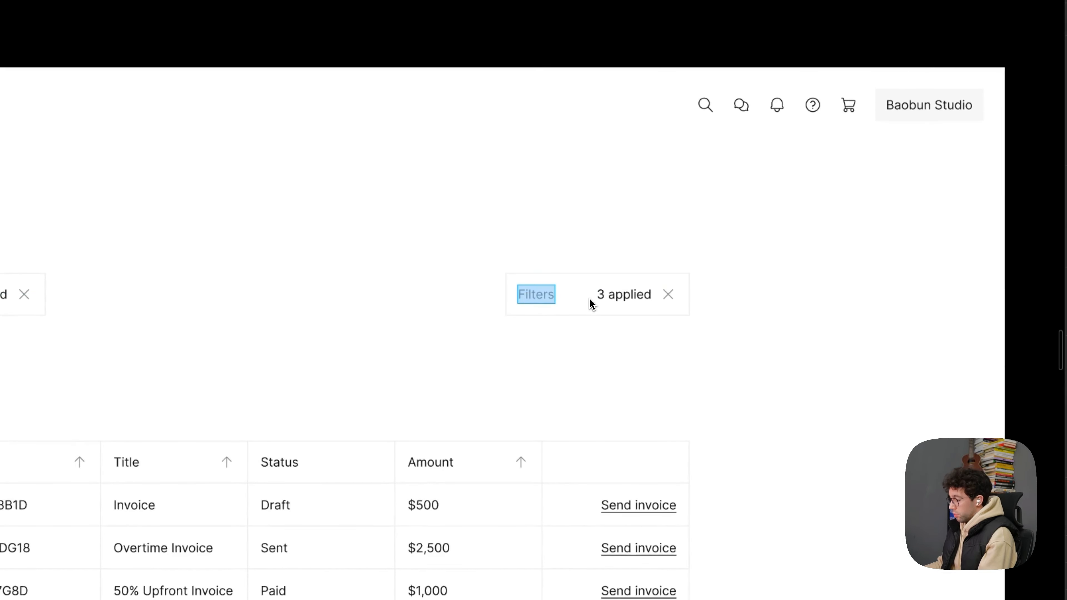
pyautogui.write('invoice')
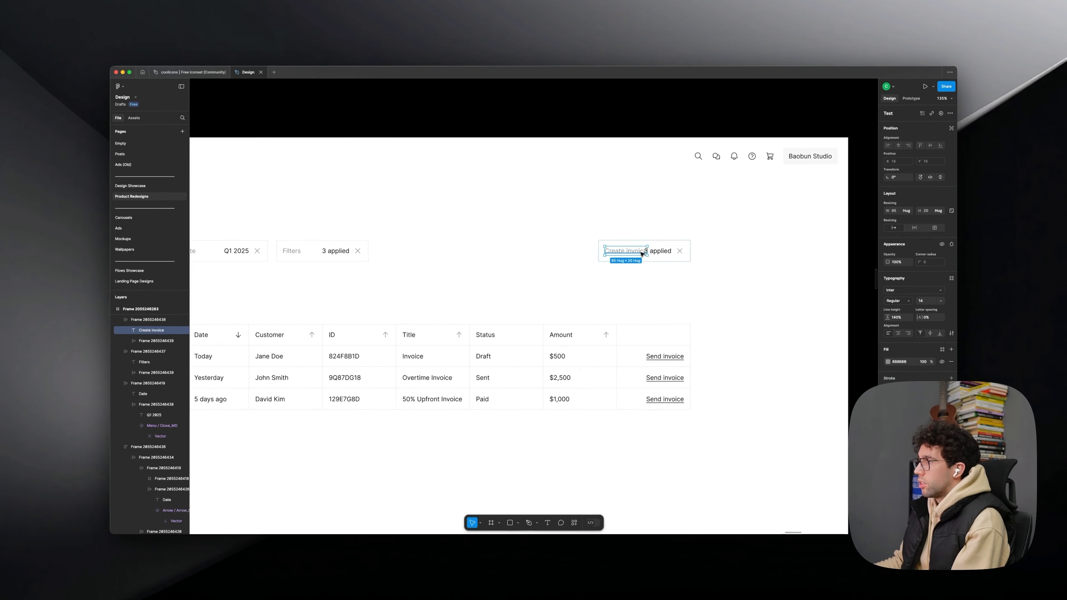
# - Replace the "3 applied" value and close icon in the Create invoice box with a copy of the Settings chevron
pyautogui.click(671, 253)
pyautogui.press('super+shift+g')
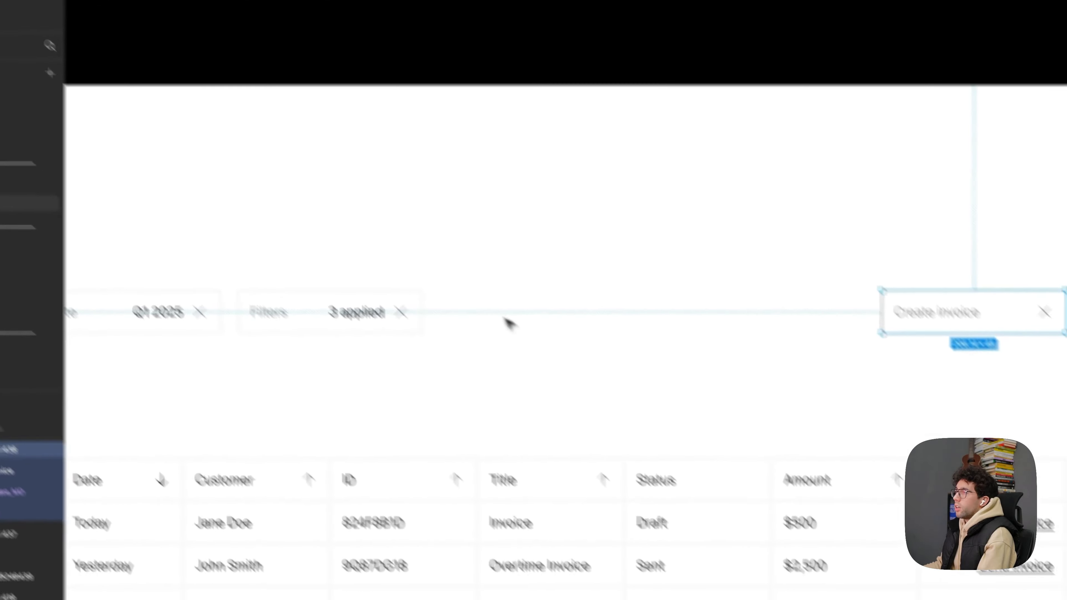
pyautogui.click(212, 407)
pyautogui.hscroll(-10, 321, 526)
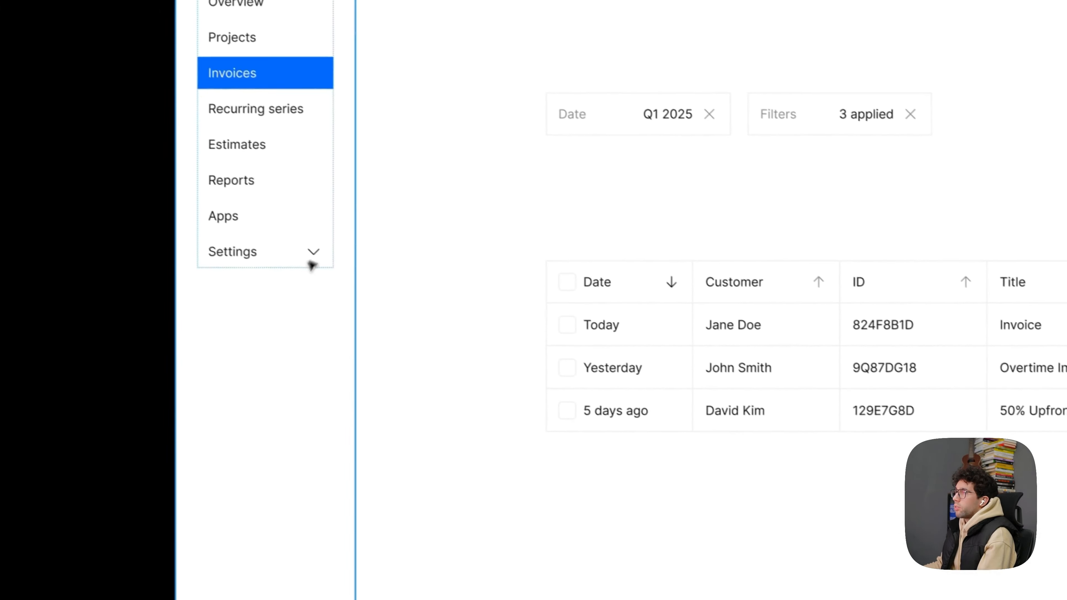
pyautogui.click(174, 345)
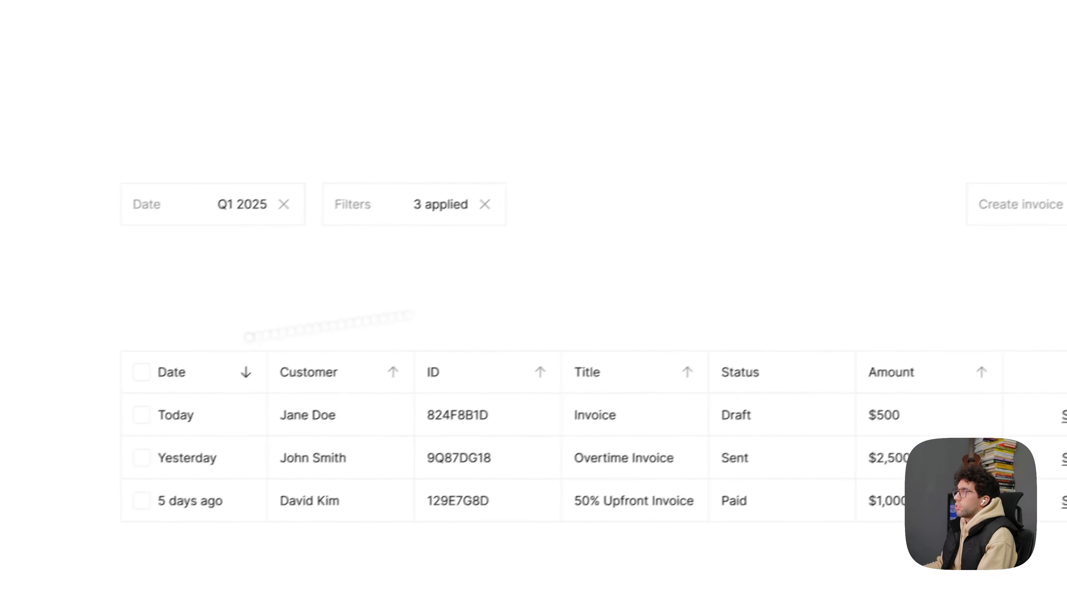
pyautogui.click(506, 248)
pyautogui.hotkey('ctrl', 'v')
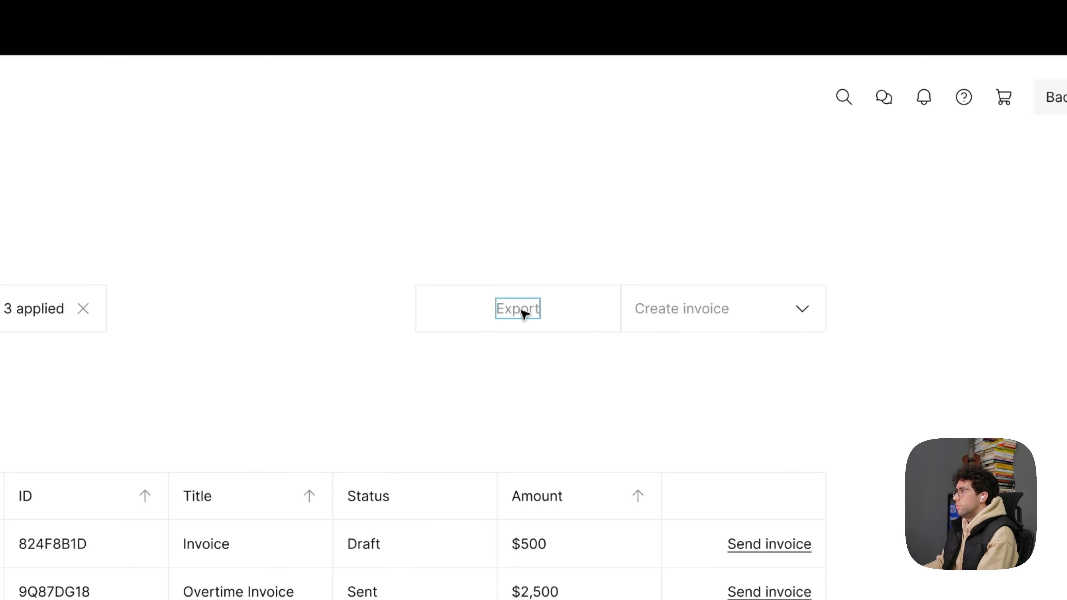
# - Make the Export box's width hug its contents and place a copy of it beside the Filters box
pyautogui.click(567, 320)
pyautogui.click(910, 266)
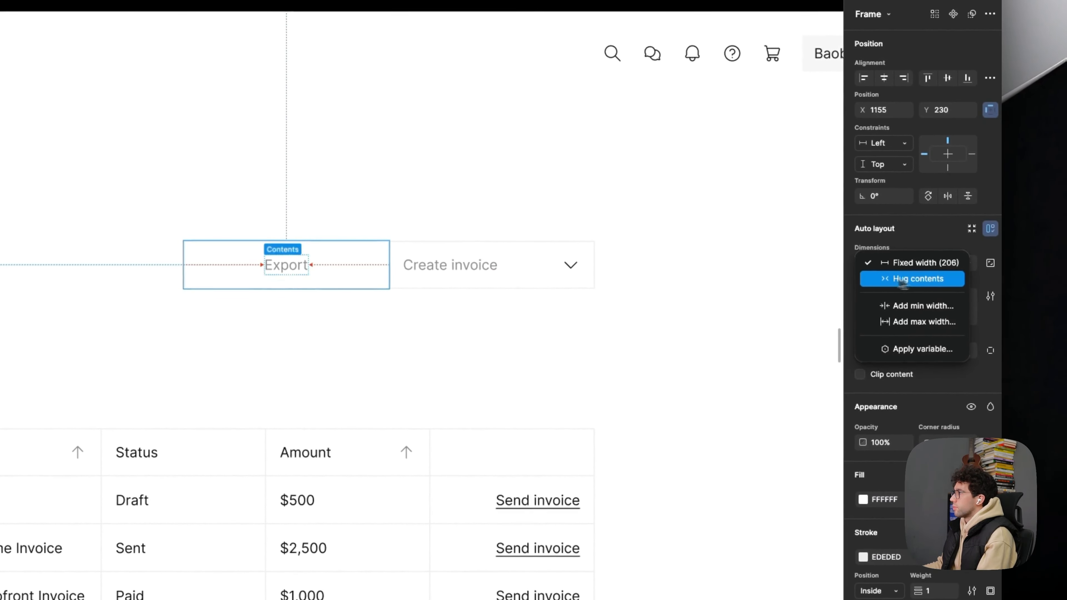
pyautogui.click(903, 280)
pyautogui.click(490, 377)
pyautogui.click(309, 278)
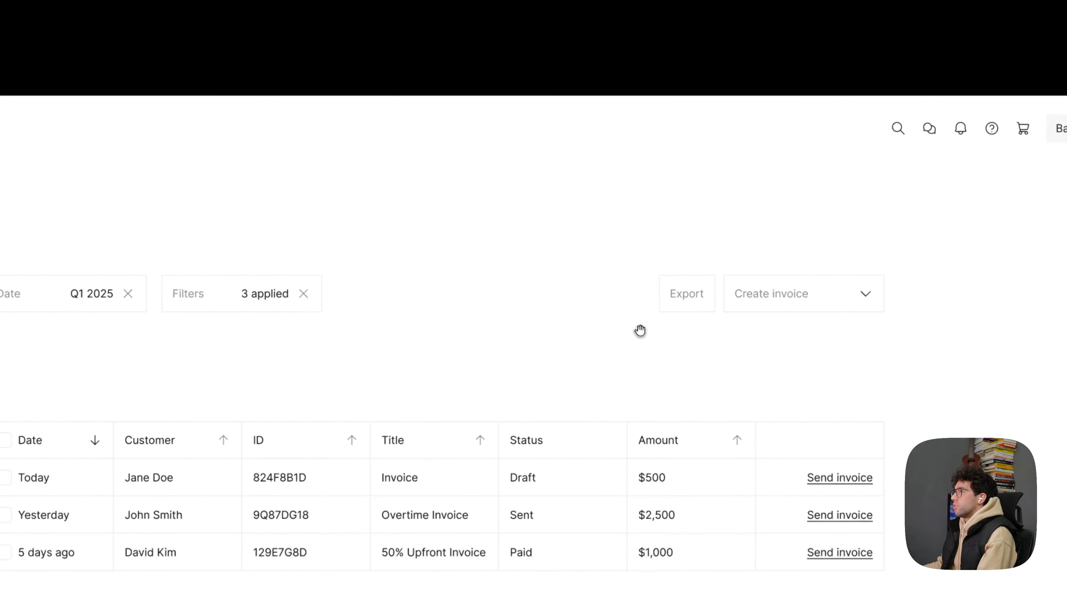
pyautogui.moveTo(527, 281); pyautogui.dragTo(357, 274)
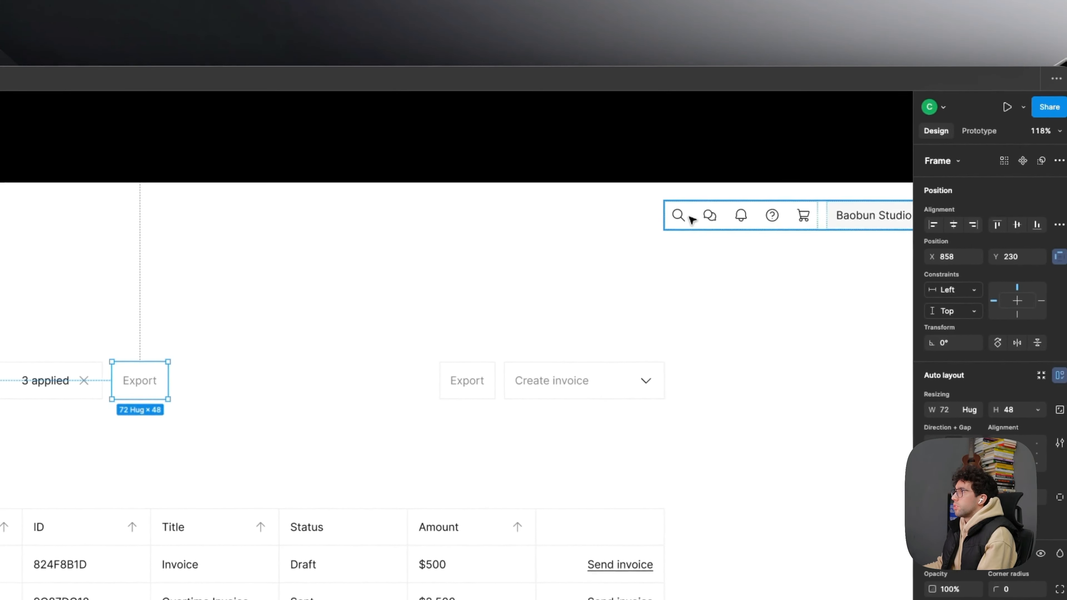
# - Find the Search_Magnifying_Glass icon in the coolicons file and paste it into the copied Export box
pyautogui.click(691, 219)
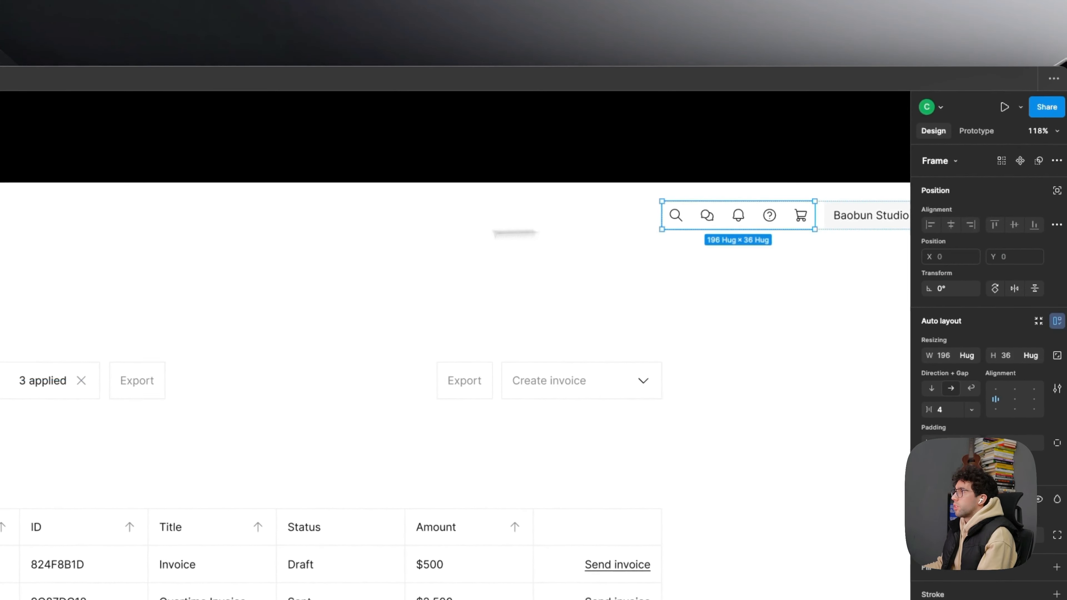
pyautogui.press('Escape')
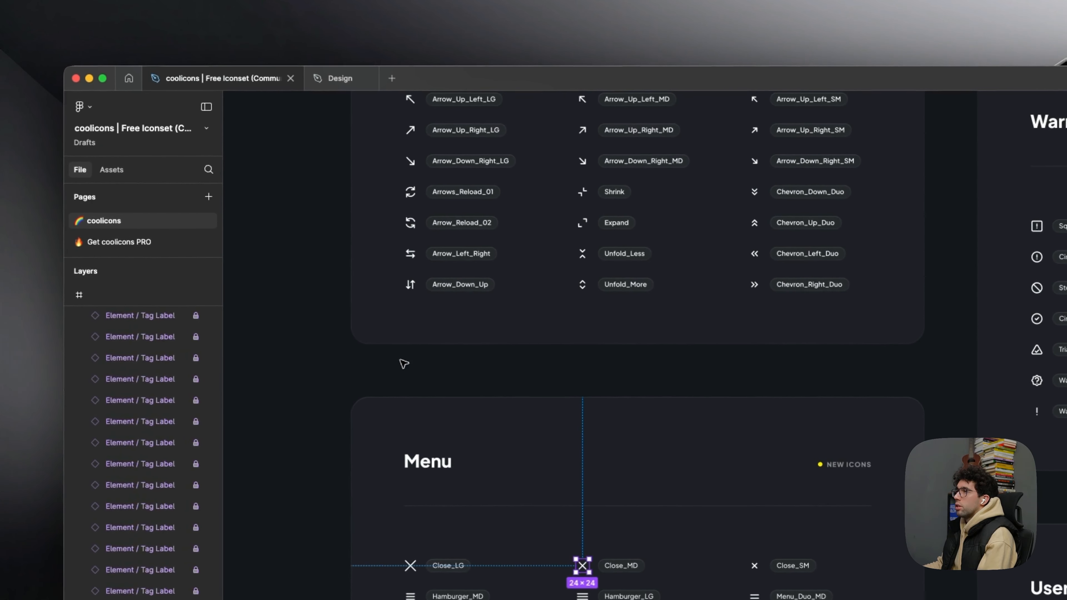
pyautogui.click(391, 366)
pyautogui.moveTo(492, 358); pyautogui.dragTo(479, 519)
pyautogui.press('super+f')
pyautogui.write('bell')
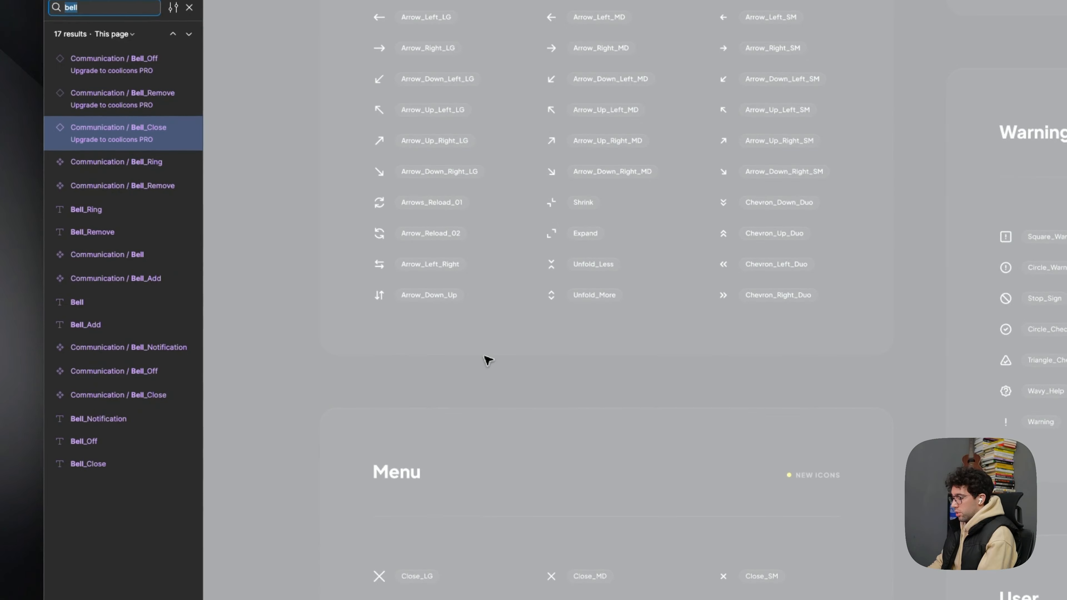
pyautogui.write('search')
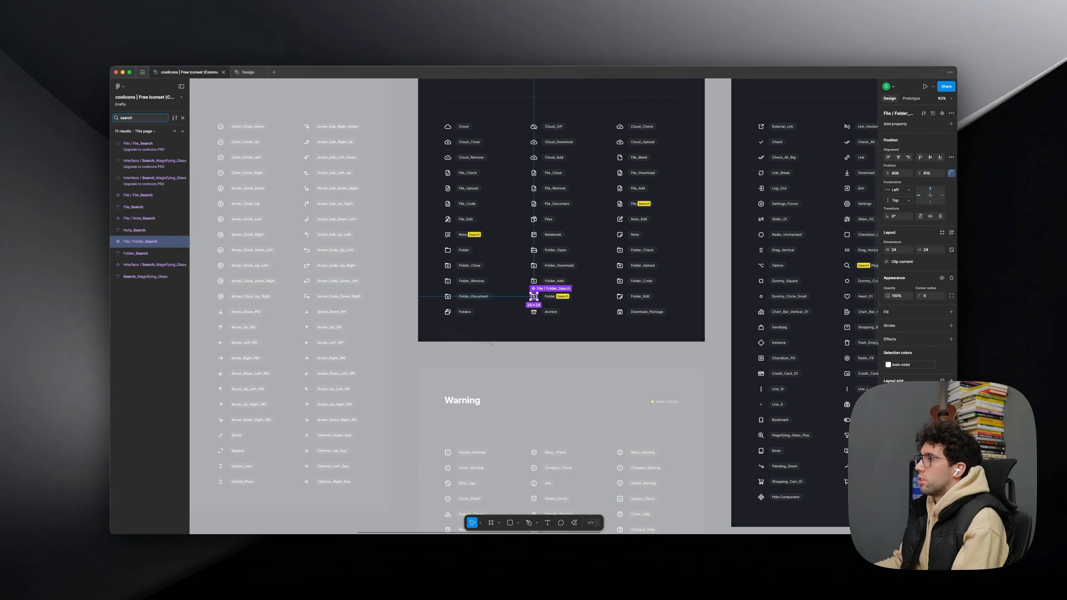
pyautogui.press('Escape')
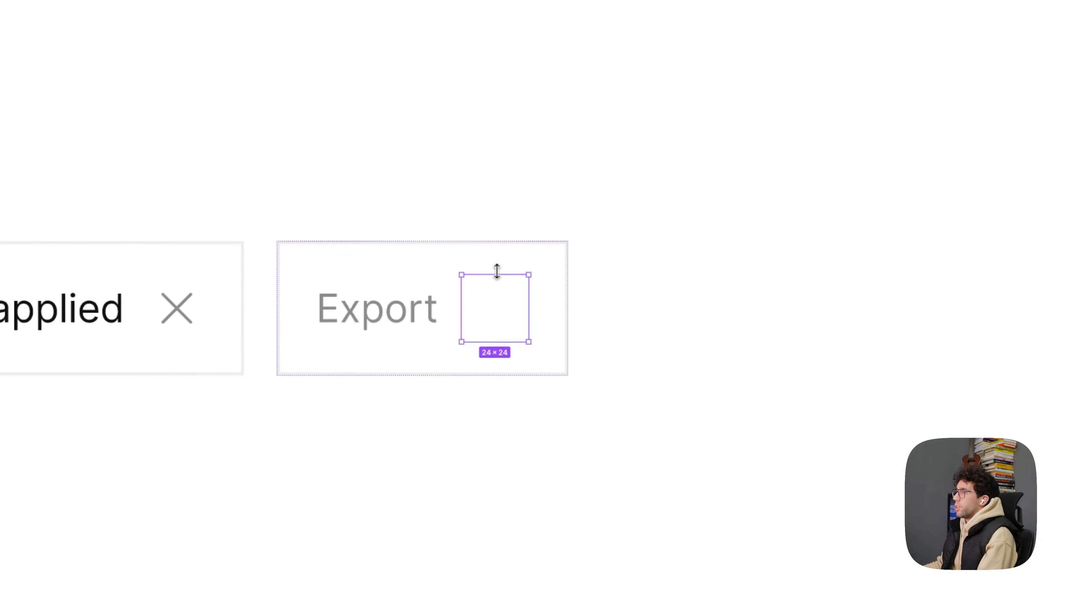
# - Give the magnifying glass a dark stroke in place of the icon-color variable and remove the Export text from its box
pyautogui.doubleClick(494, 321)
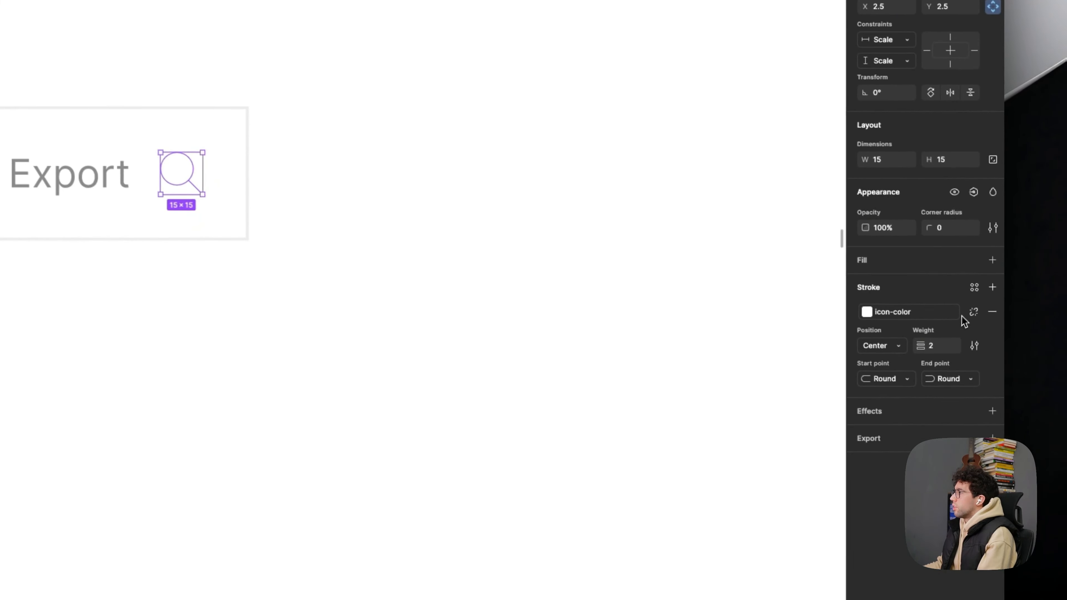
pyautogui.click(973, 311)
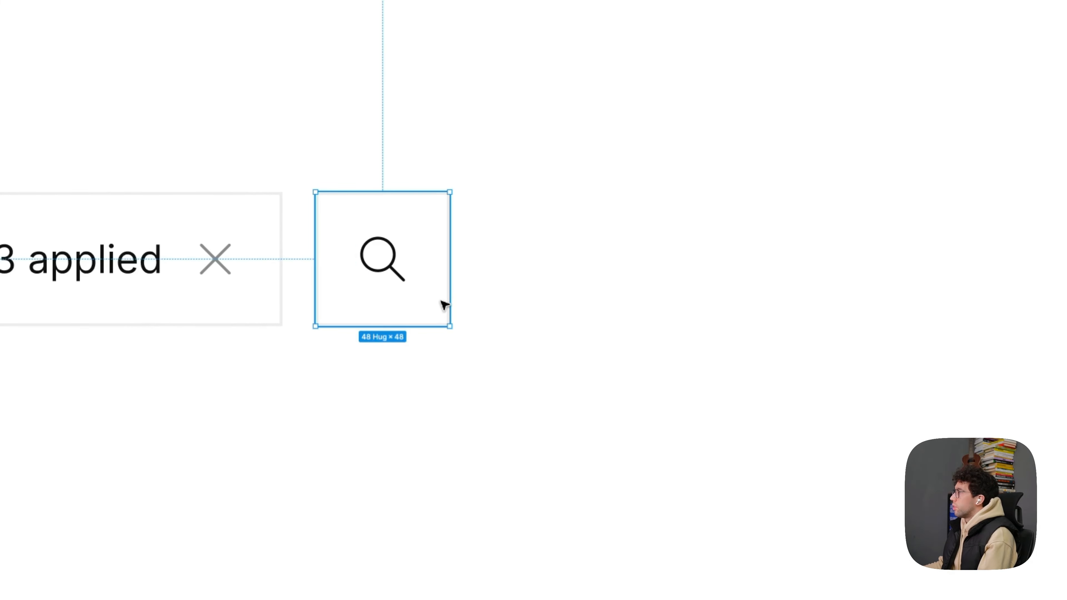
pyautogui.scroll(-5, 711, 296)
pyautogui.click(710, 296)
# - Wrap the Date, Filters and search boxes in a horizontal auto layout with a gap of 8
pyautogui.scroll(-1, 709, 294)
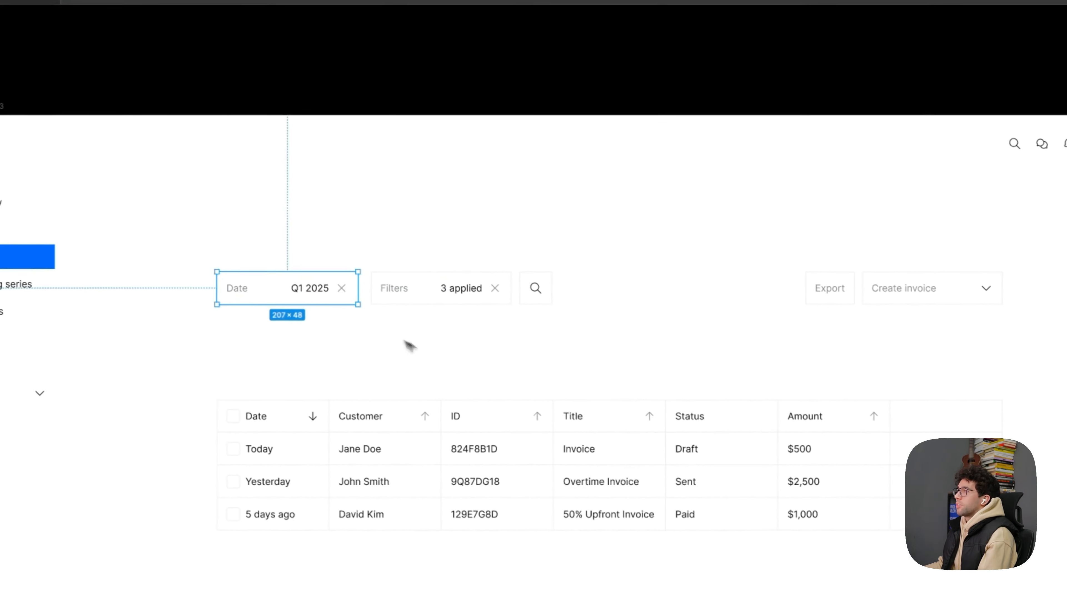
pyautogui.moveTo(445, 347); pyautogui.dragTo(429, 320)
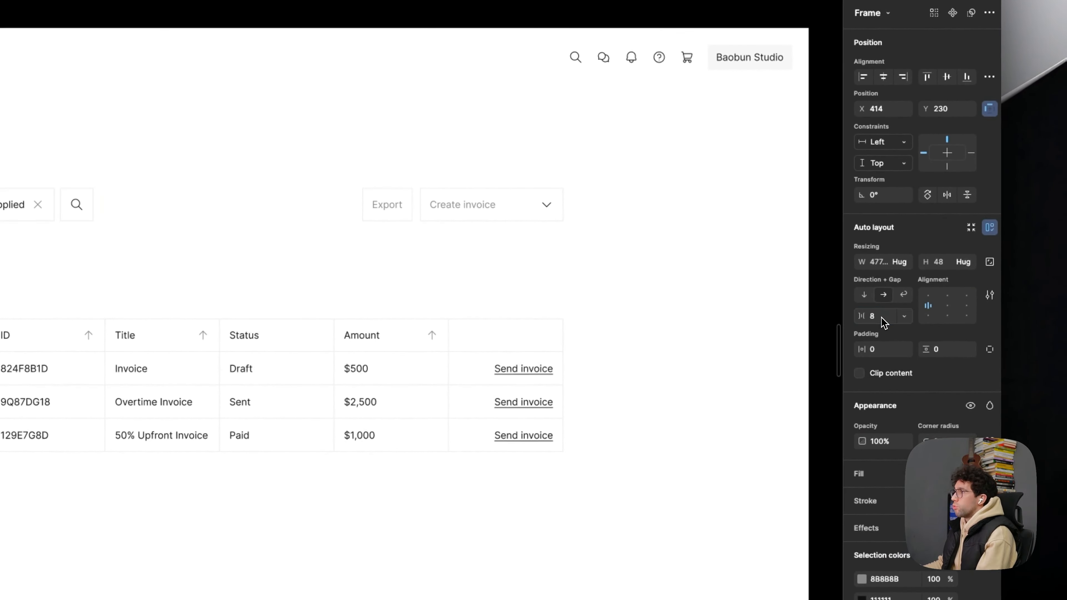
pyautogui.click(756, 323)
# - Wrap the Export and Create invoice boxes in their own horizontal auto layout frame with a gap of 8
pyautogui.scroll(2, 302, 242)
pyautogui.click(406, 205)
pyautogui.keyDown('shift'); pyautogui.click(467, 205); pyautogui.keyUp('shift')
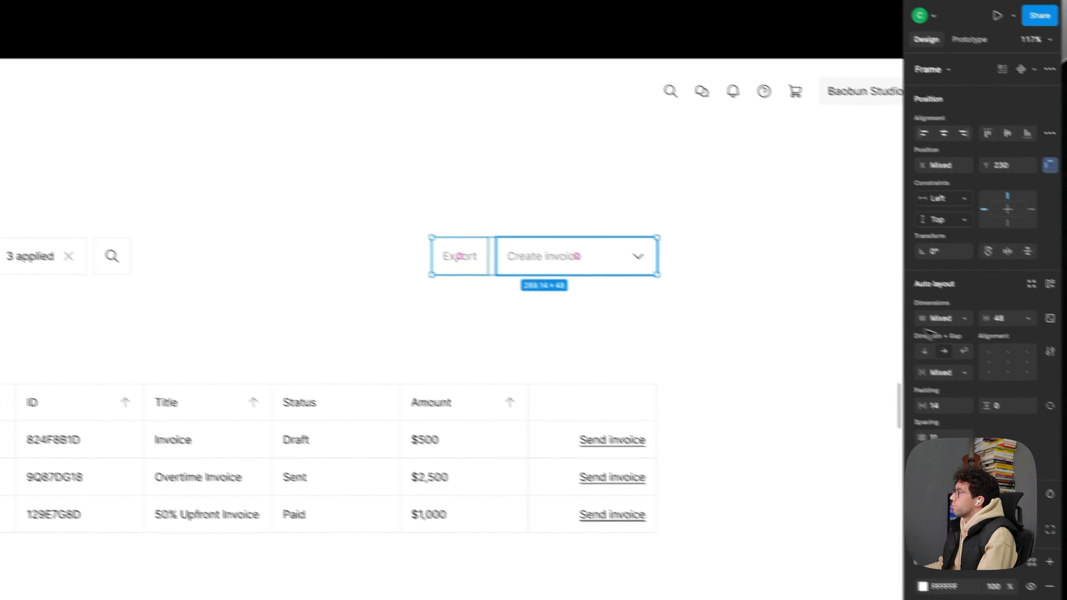
pyautogui.hotkey('shift', 'a')
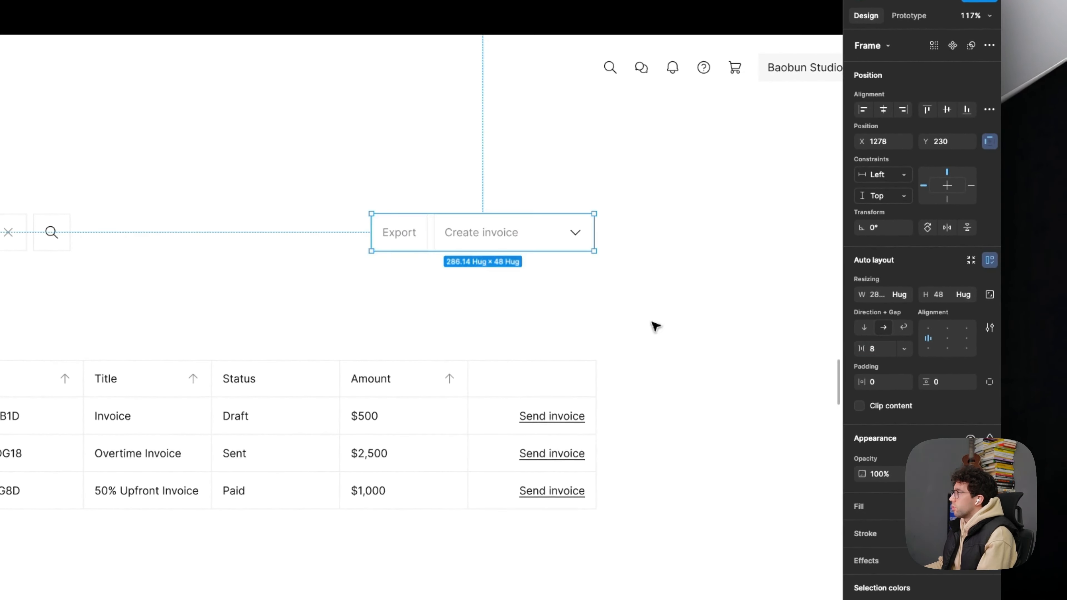
# - Combine the filter group and the Export and Create invoice group into one auto layout row above the table
pyautogui.keyDown('shift'); pyautogui.click(55, 235); pyautogui.keyUp('shift')
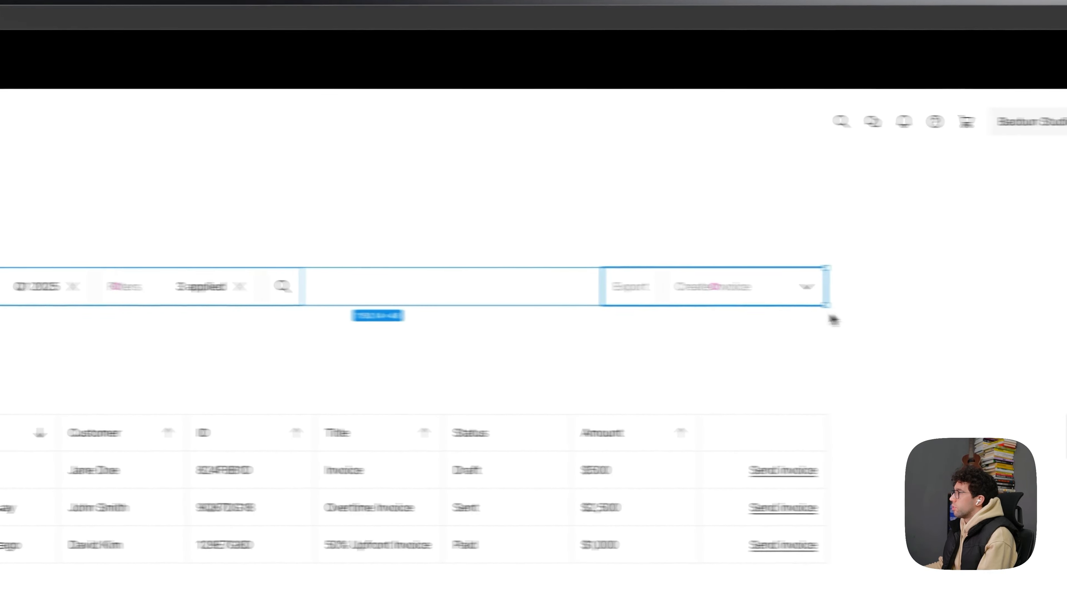
pyautogui.click(168, 287)
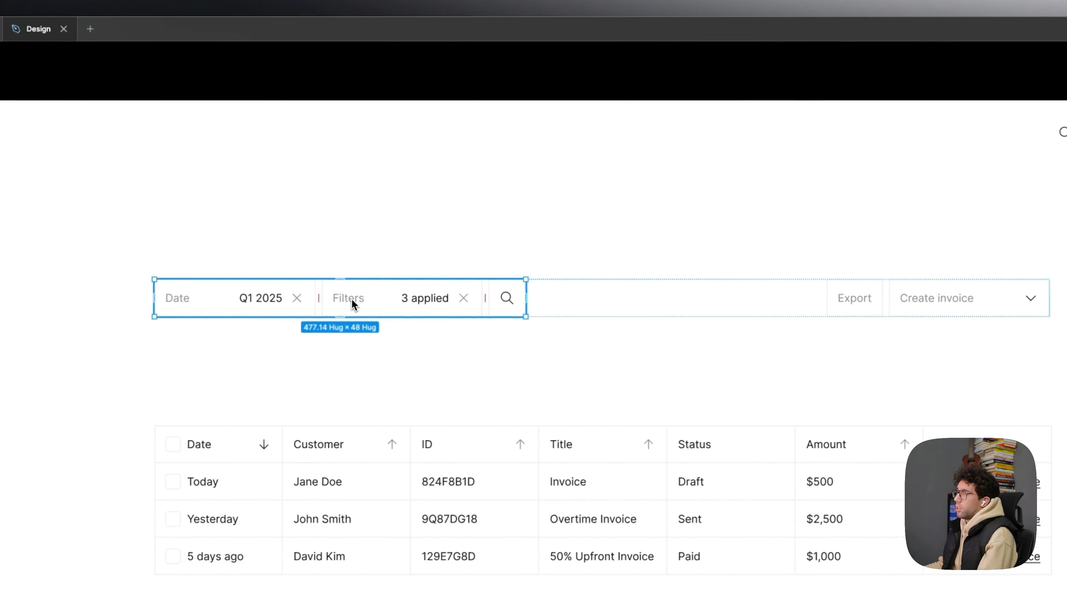
pyautogui.click(858, 301)
pyautogui.hotkey('shift', 'Return')
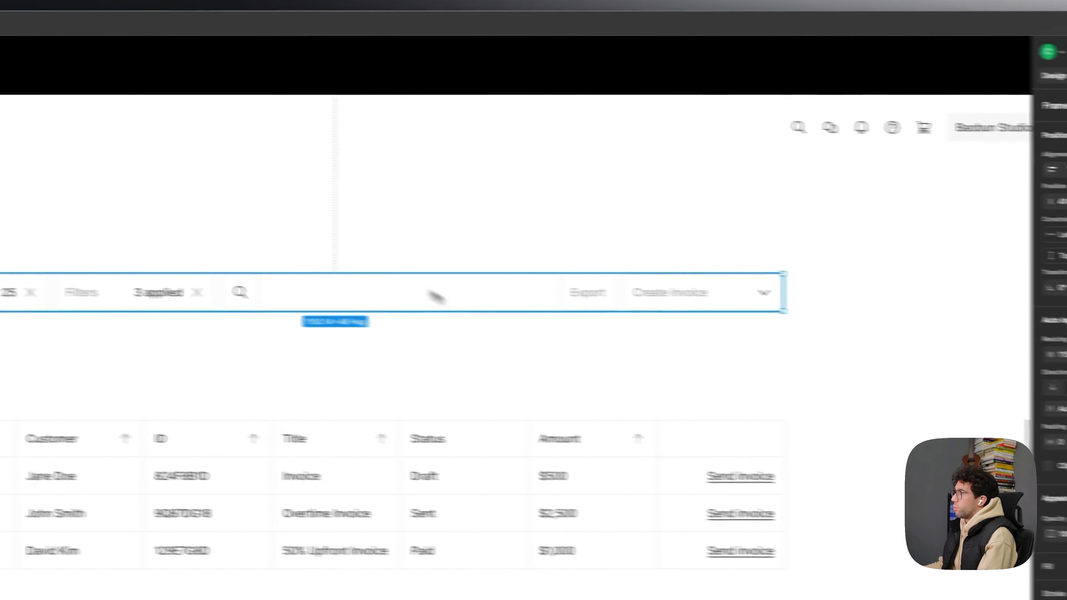
pyautogui.click(1059, 409)
pyautogui.click(727, 371)
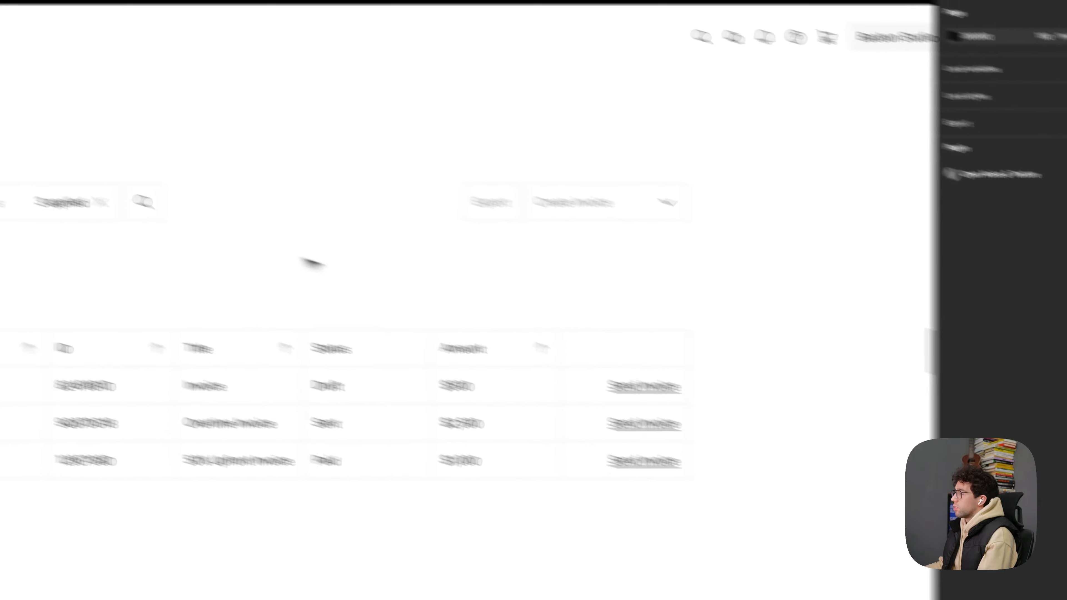
# - Wrap the control row and the invoice table in a vertical auto layout with a gap of 12
pyautogui.click(366, 255)
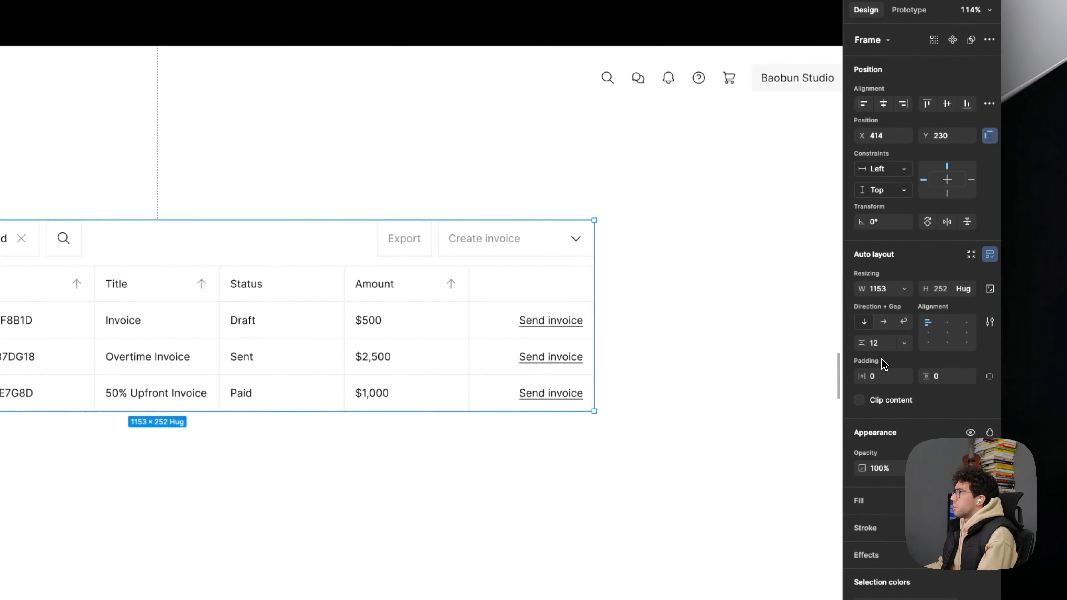
pyautogui.click(739, 317)
pyautogui.scroll(-1, 719, 303)
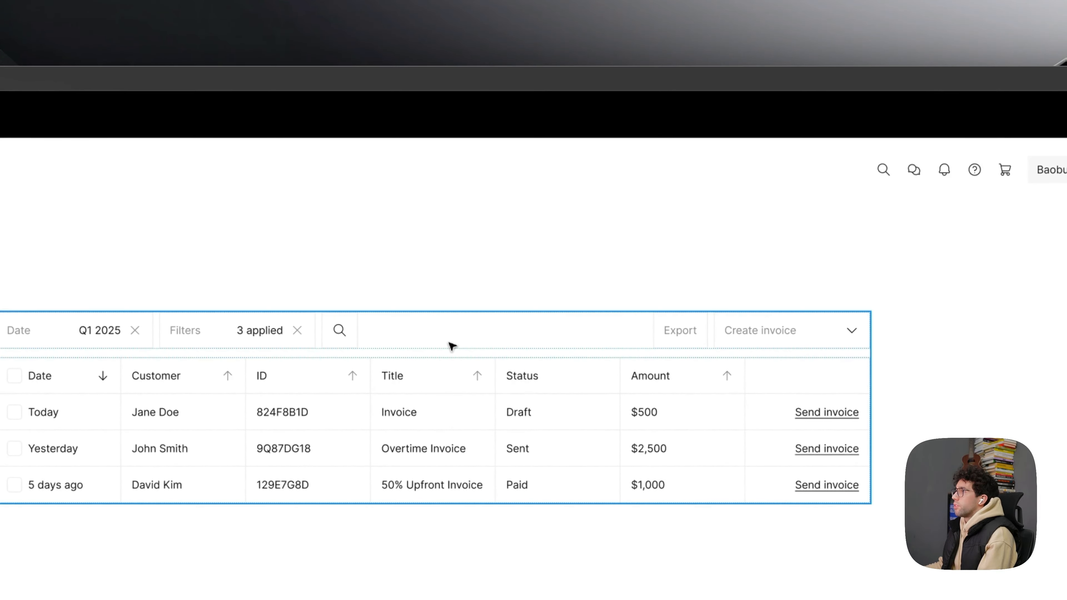
# - Try a gap of 8 between the control row and the invoice table
pyautogui.click(449, 344)
pyautogui.click(894, 257)
pyautogui.write('8')
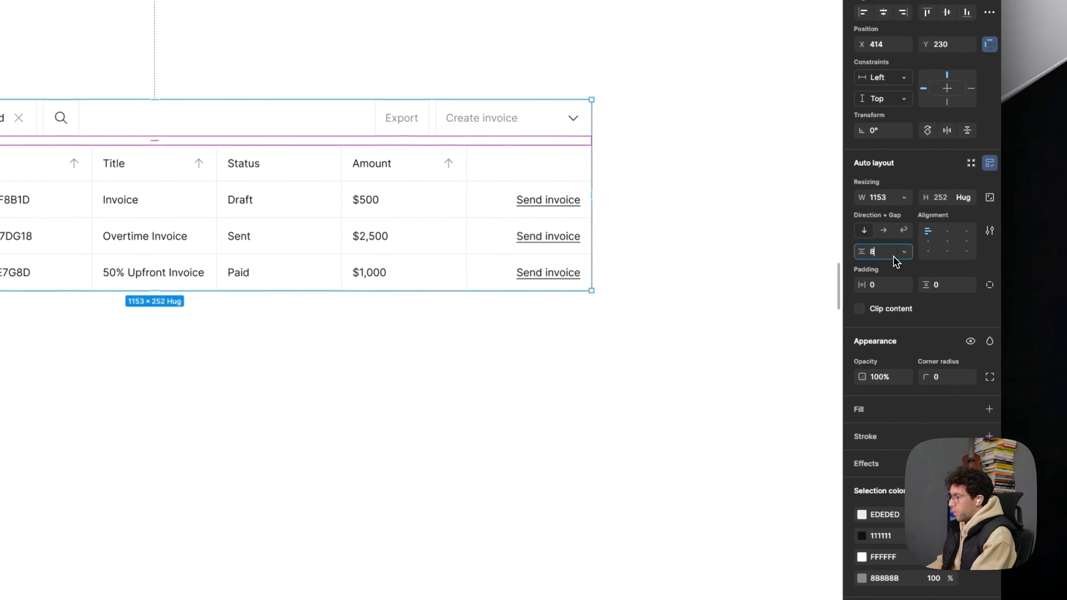
pyautogui.click(722, 374)
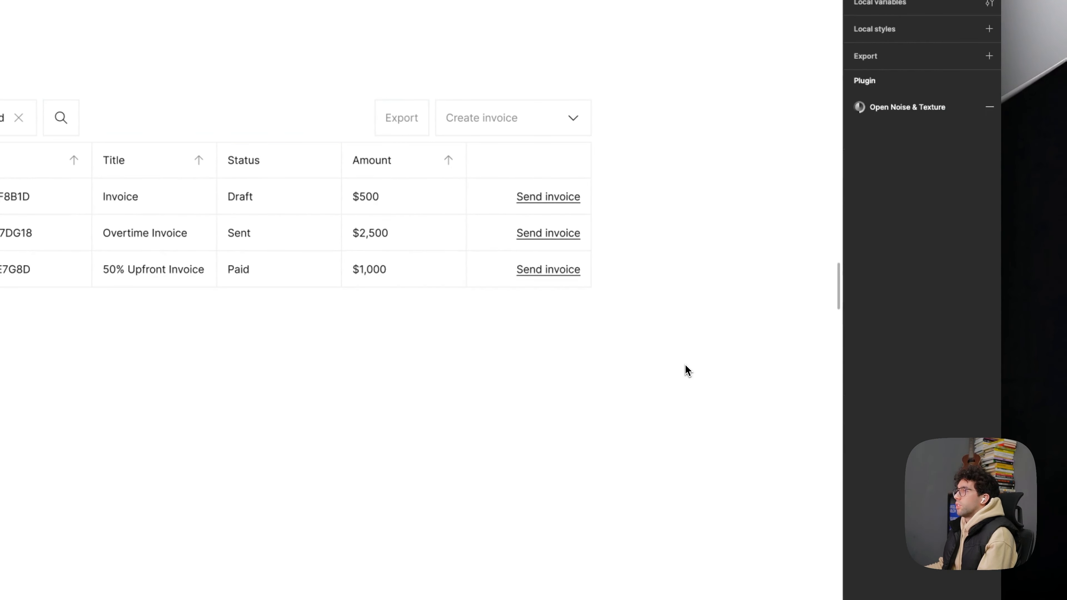
pyautogui.hotkey('ctrl', 'z')
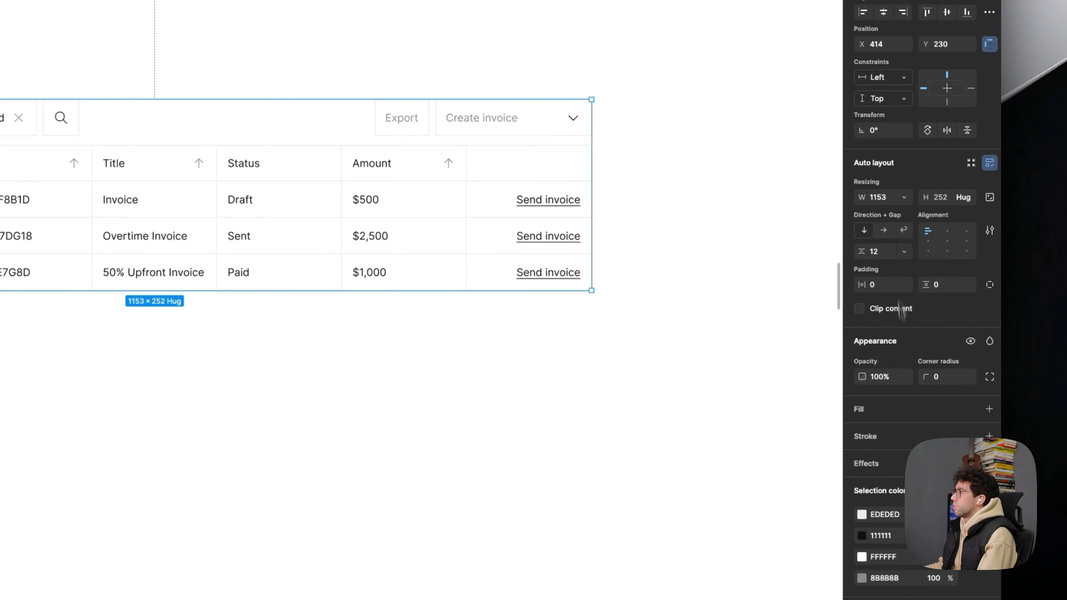
# - Set the vertical gap between the control row and the invoice table to 16
pyautogui.click(885, 252)
pyautogui.write('16')
pyautogui.press('Return')
pyautogui.click(647, 326)
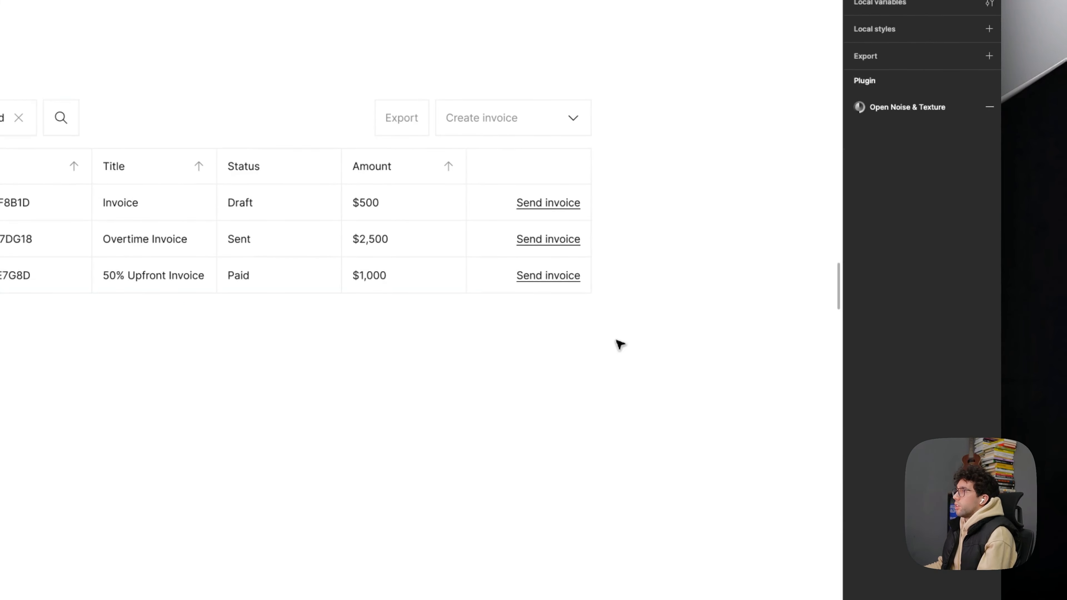
# - Move the combined control row and invoice table block down to leave more space beneath the page header
pyautogui.click(52, 137)
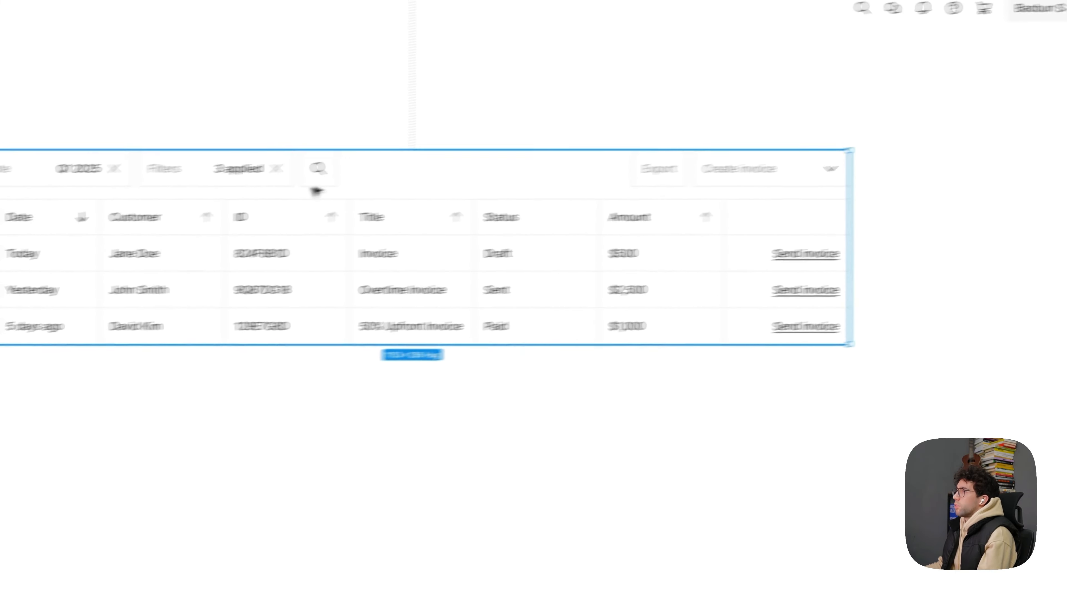
pyautogui.click(299, 173)
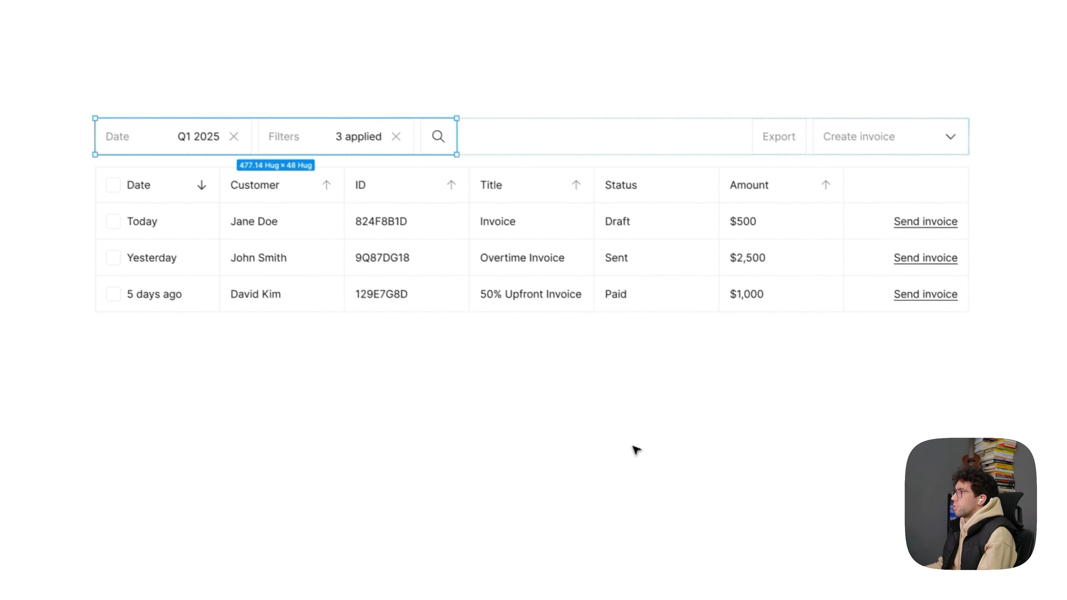
pyautogui.click(633, 447)
pyautogui.moveTo(466, 210); pyautogui.dragTo(484, 391)
pyautogui.click(515, 183)
# - Compare the redesigned control row and table with the payment summary and controls on the original Invoices screen
pyautogui.scroll(-3, 515, 183)
pyautogui.moveTo(542, 253); pyautogui.dragTo(539, 217)
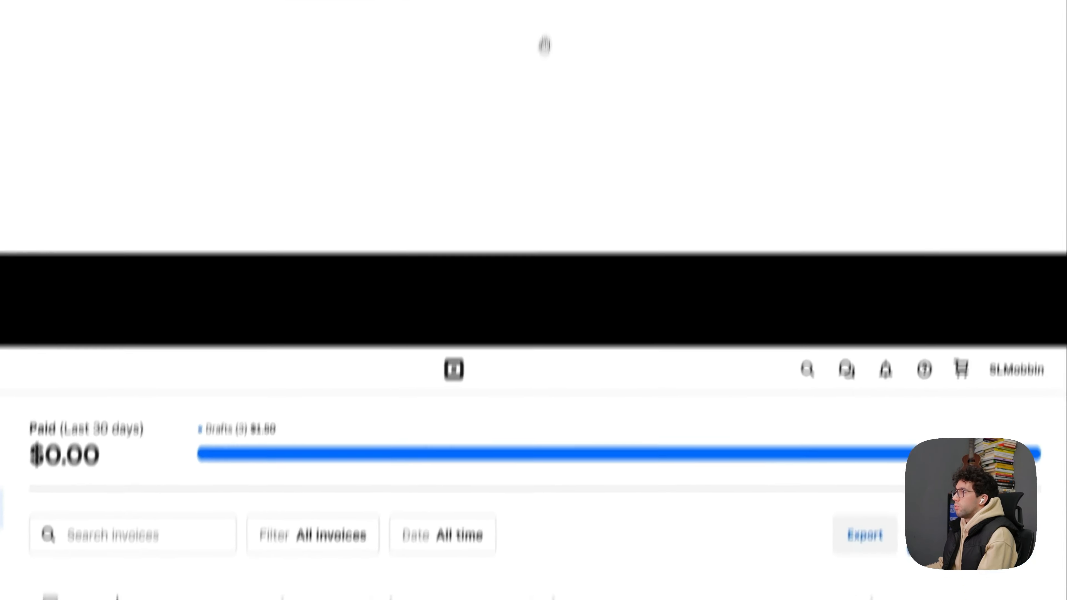
pyautogui.moveTo(420, 568); pyautogui.dragTo(448, 295)
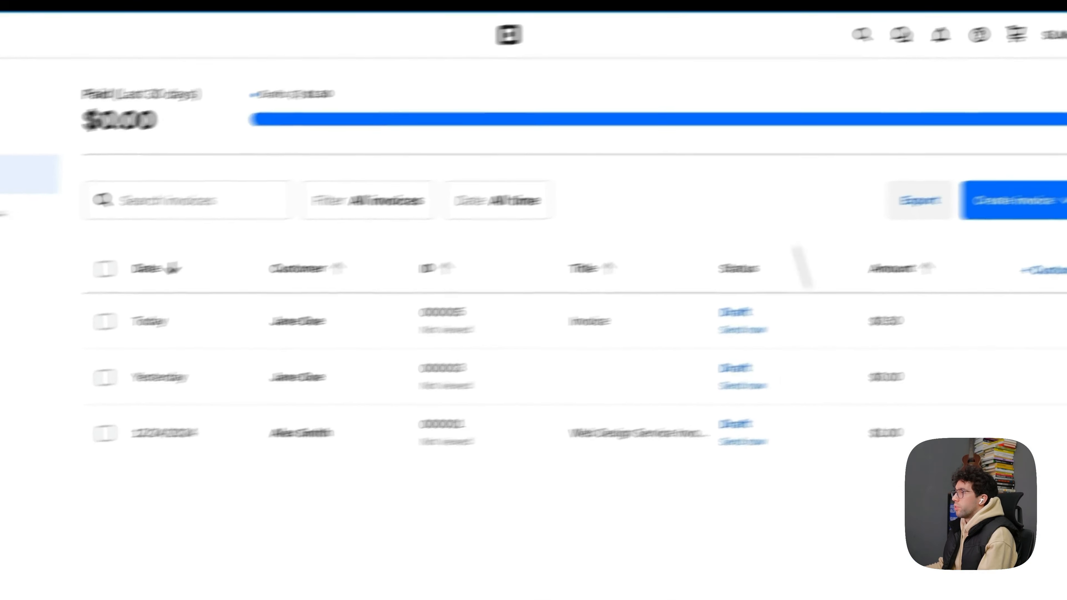
pyautogui.moveTo(710, 126); pyautogui.dragTo(531, 504)
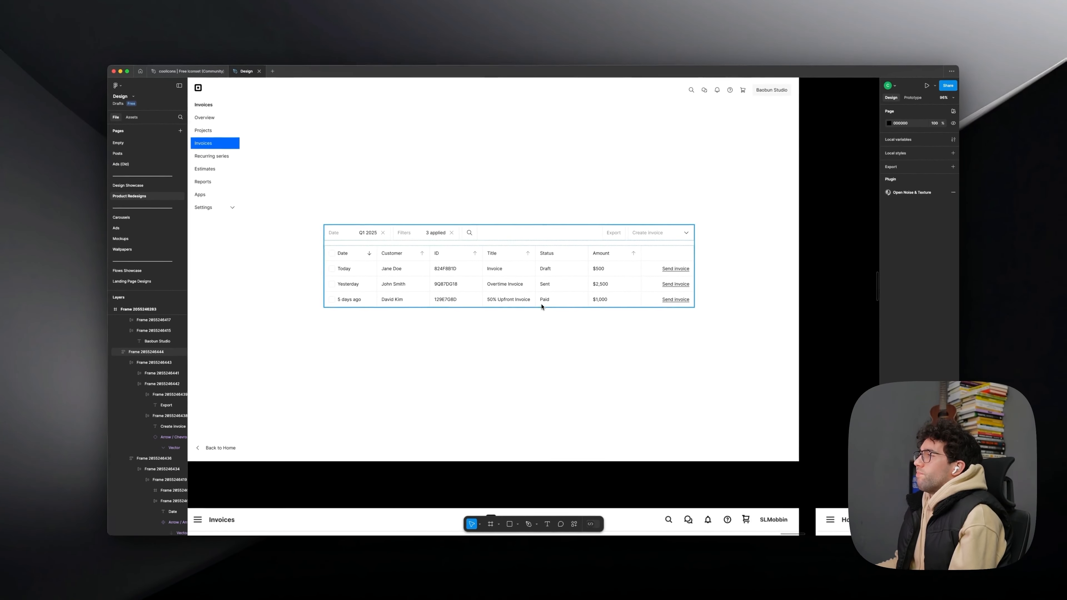
# - Add an 8 × 8 circle before the Draft text in its Status cell, with a gap of 8 between them
pyautogui.scroll(3, 541, 285)
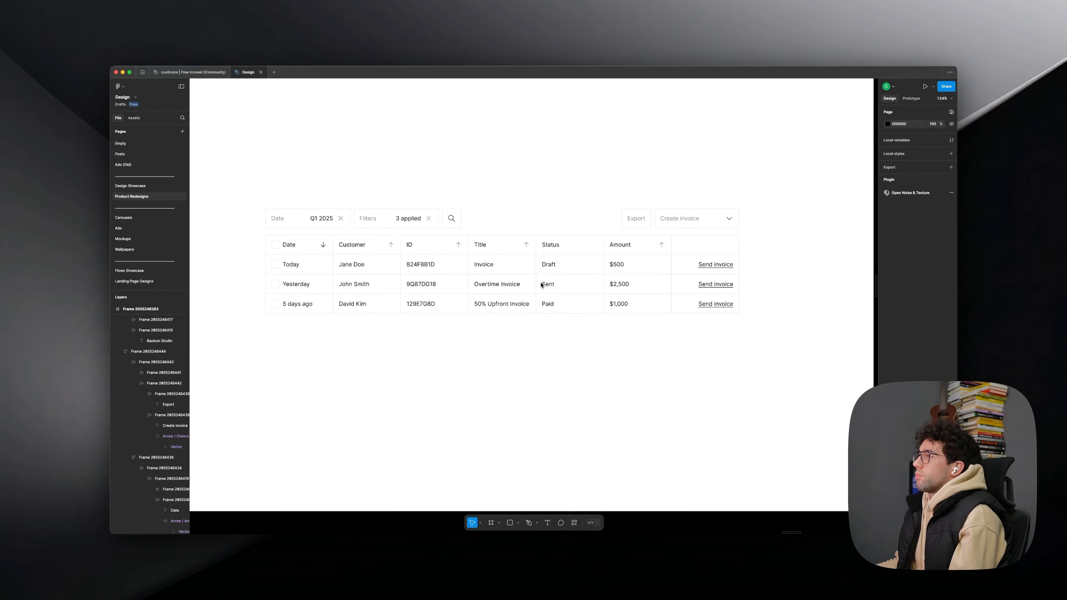
pyautogui.scroll(8, 553, 267)
pyautogui.click(551, 265)
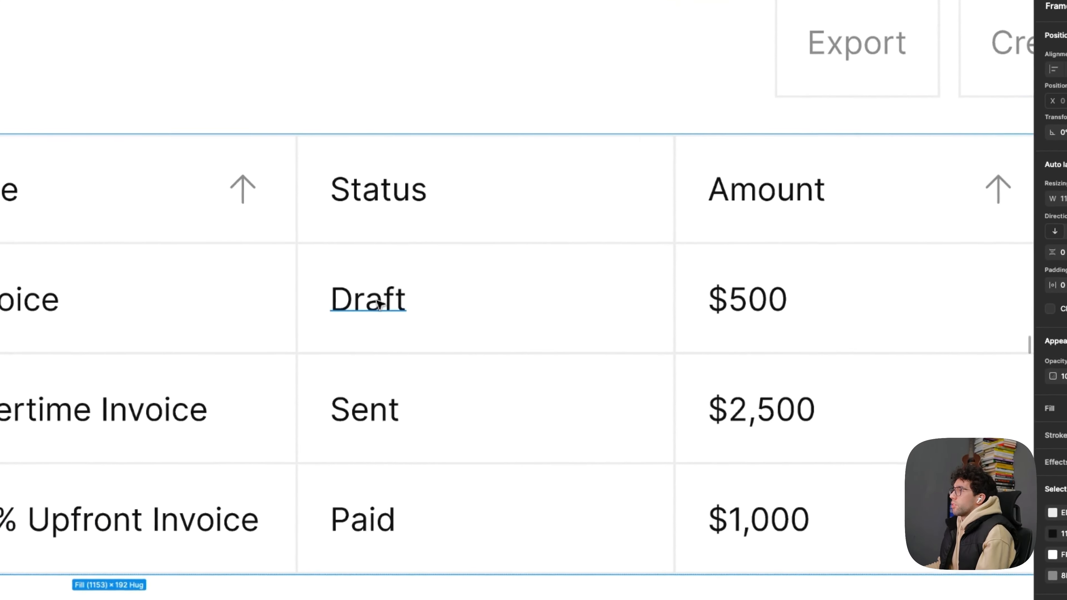
pyautogui.keyDown('super'); pyautogui.click(553, 264); pyautogui.keyUp('super')
pyautogui.scroll(5, 553, 264)
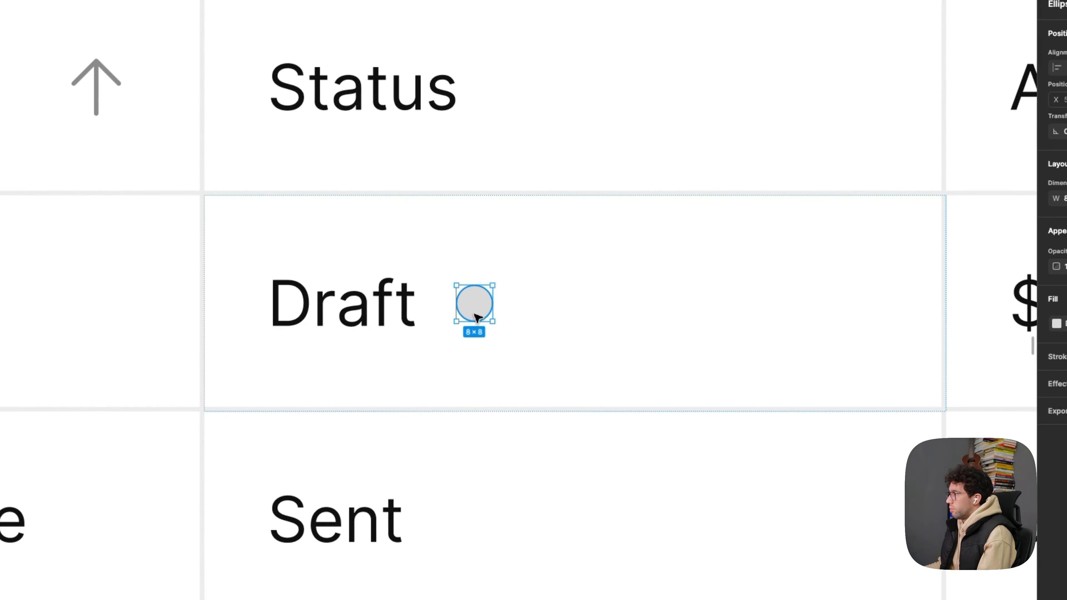
pyautogui.click(582, 306)
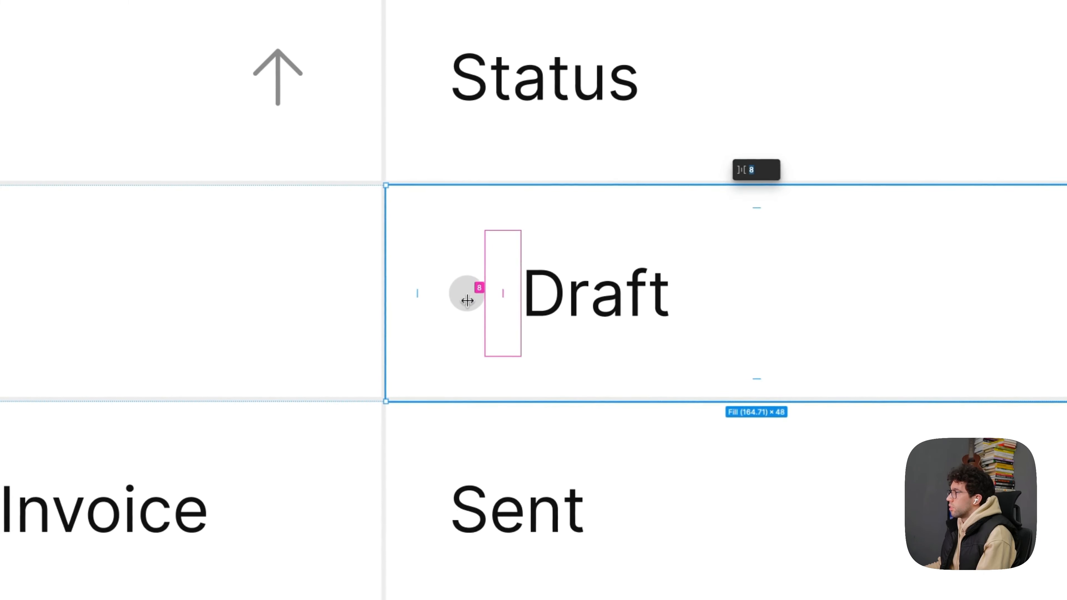
pyautogui.click(688, 208)
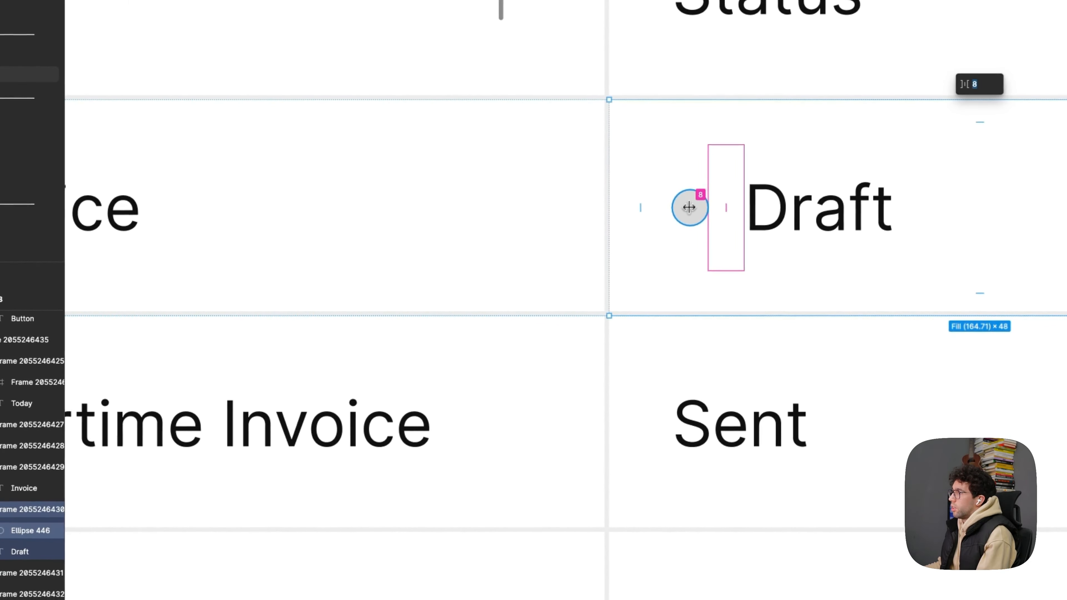
# - Set the fill of the Draft status dot to EDEDED
pyautogui.scroll(-3, 688, 208)
pyautogui.click(29, 532)
pyautogui.scroll(3, 878, 126)
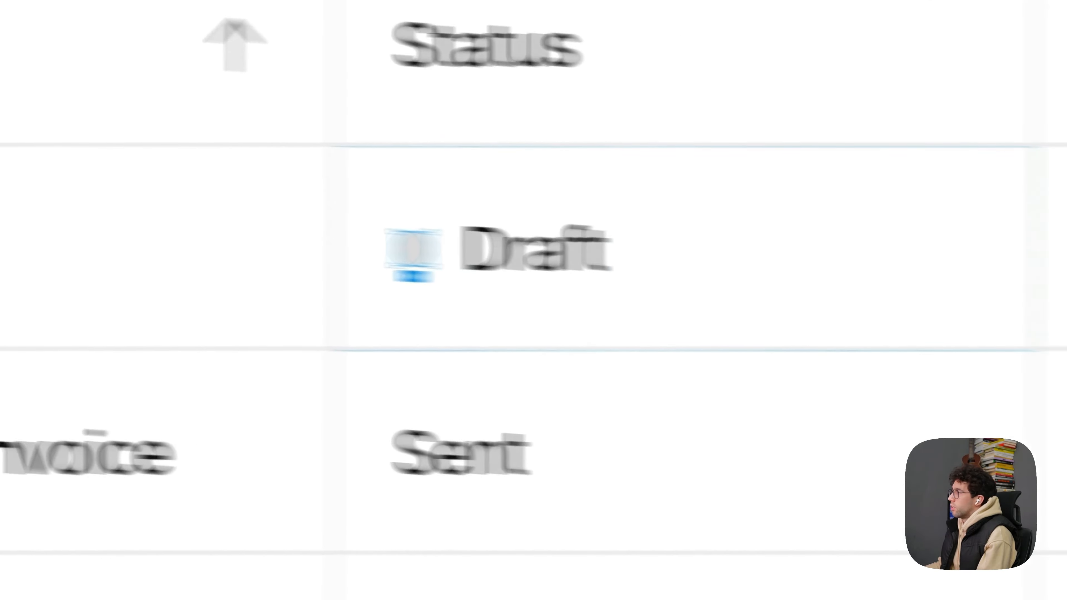
pyautogui.click(904, 222)
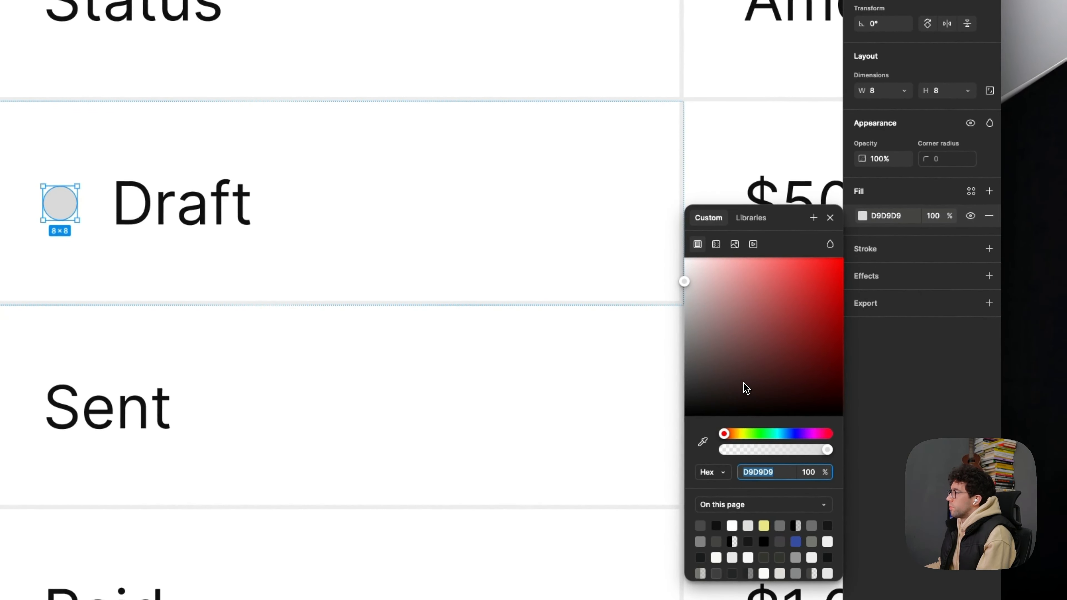
pyautogui.click(905, 218)
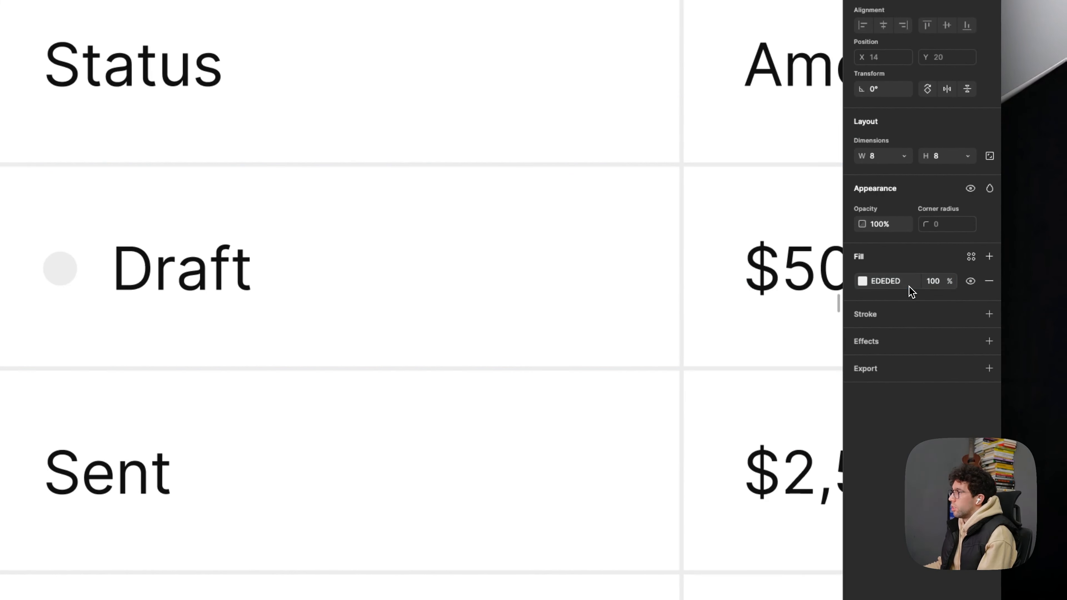
pyautogui.scroll(-5, 254, 274)
pyautogui.click(393, 168)
# - Copy the Draft status dot into the Sent cell, placing it before the text
pyautogui.scroll(-3, 385, 187)
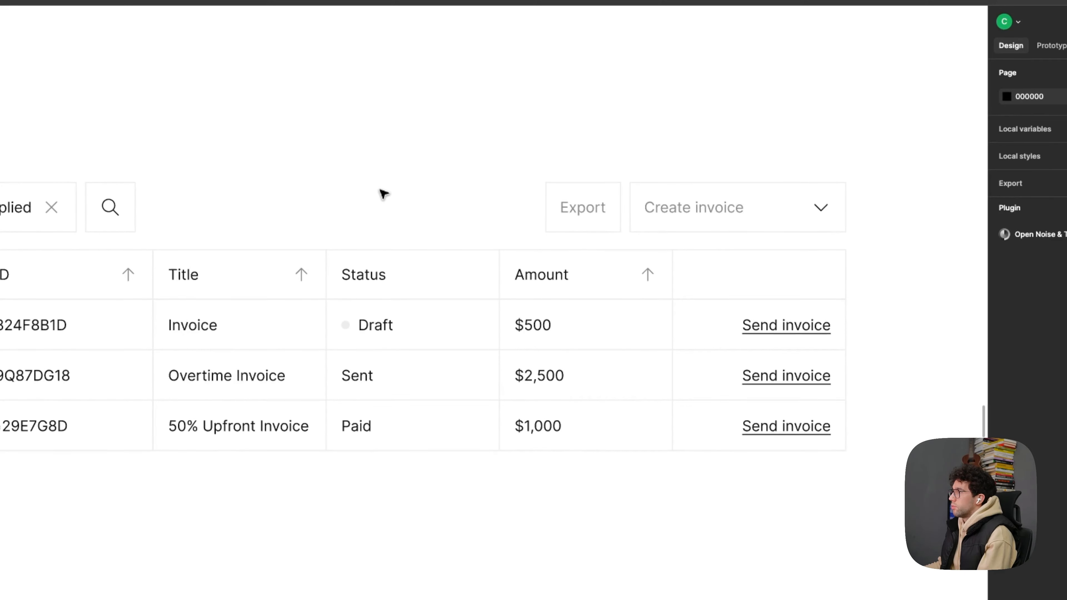
pyautogui.scroll(-2, 380, 190)
pyautogui.scroll(5, 354, 210)
pyautogui.keyDown('super'); pyautogui.click(355, 363); pyautogui.keyUp('super')
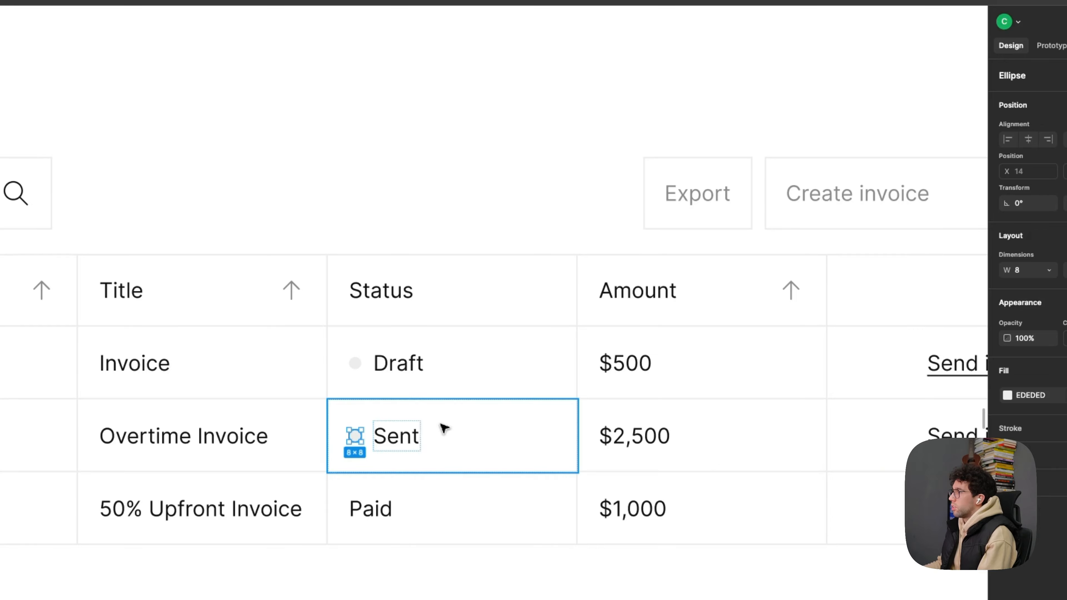
# - Recolour the Sent status dot with the blue 0069FE sampled from the active Invoices item in the side navigation
pyautogui.scroll(3, 420, 427)
pyautogui.click(1007, 395)
pyautogui.scroll(-5, 441, 489)
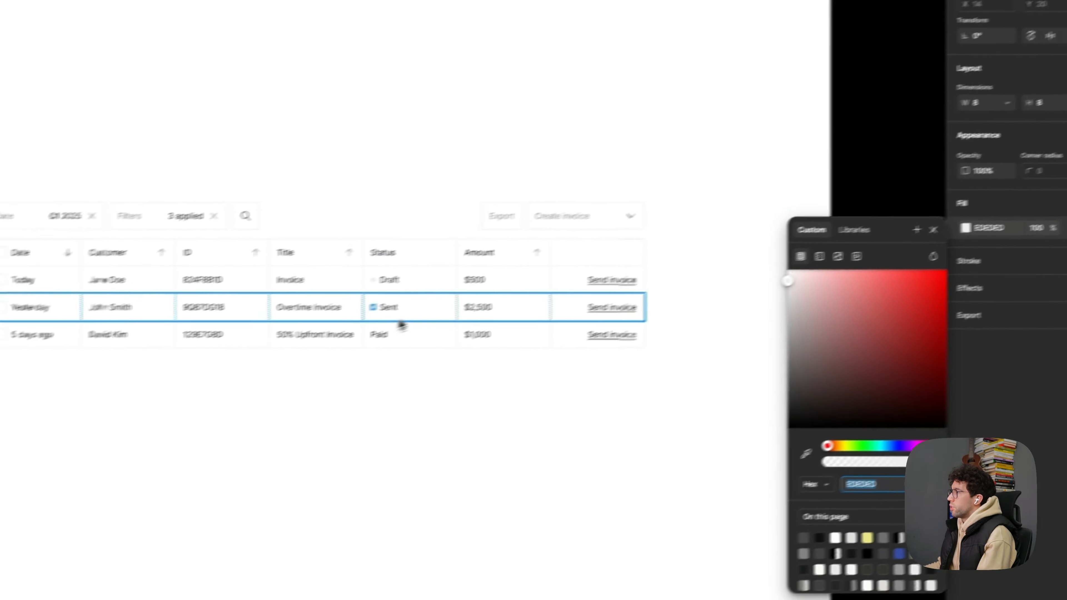
pyautogui.click(806, 455)
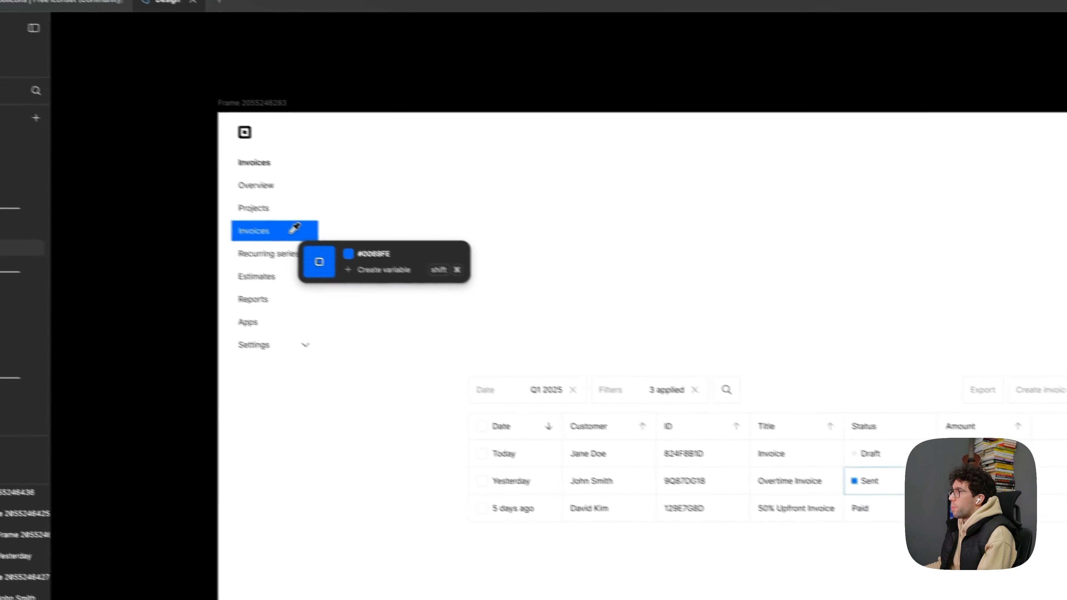
pyautogui.click(295, 228)
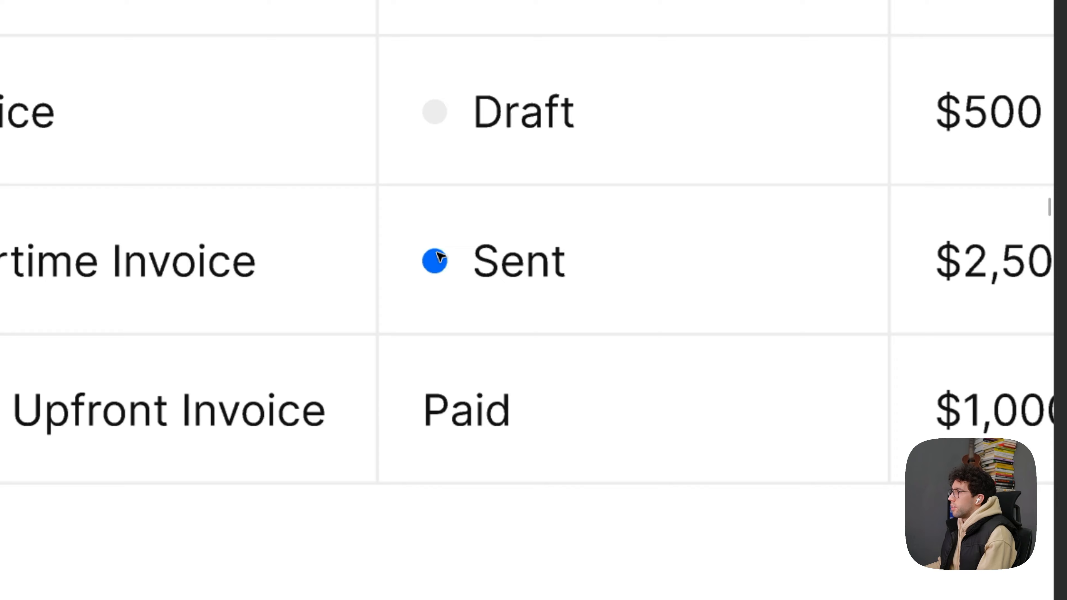
# - Copy the status dot in front of the Paid text and change its fill to green
pyautogui.click(589, 417)
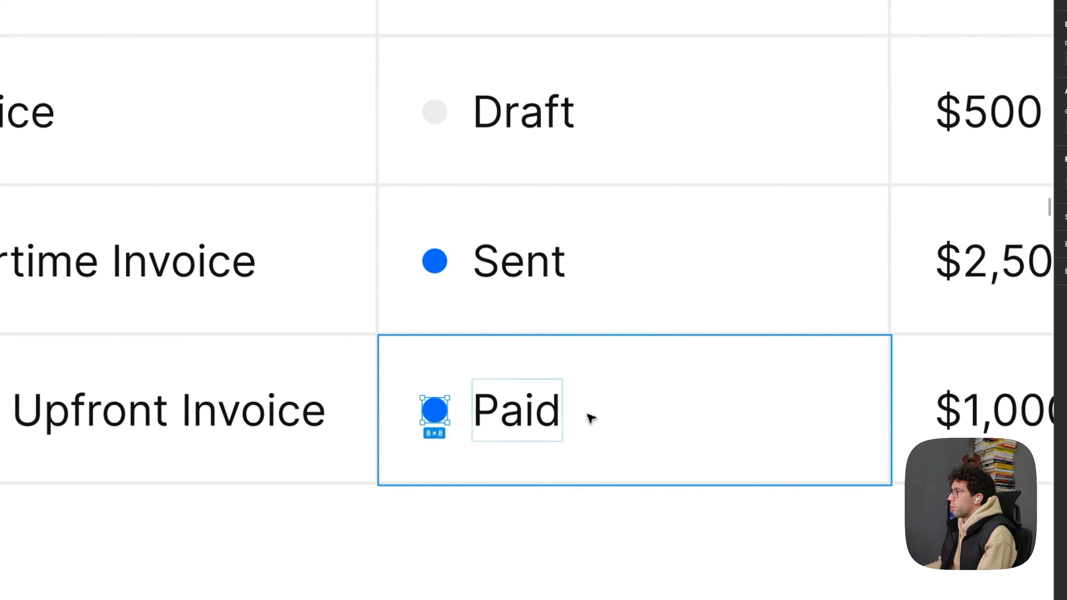
pyautogui.click(869, 205)
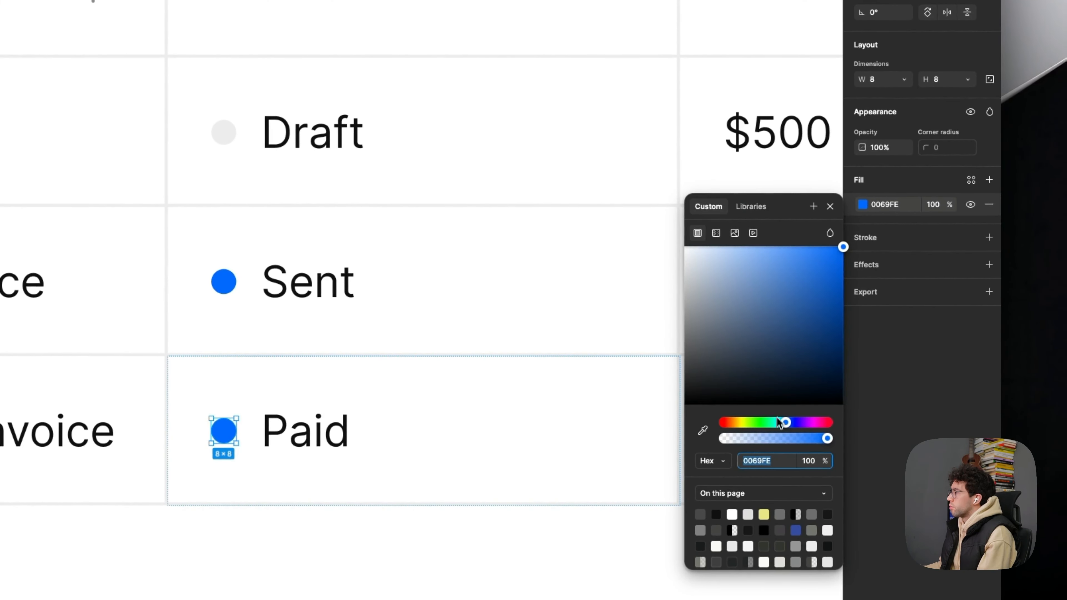
pyautogui.moveTo(779, 422); pyautogui.dragTo(766, 425)
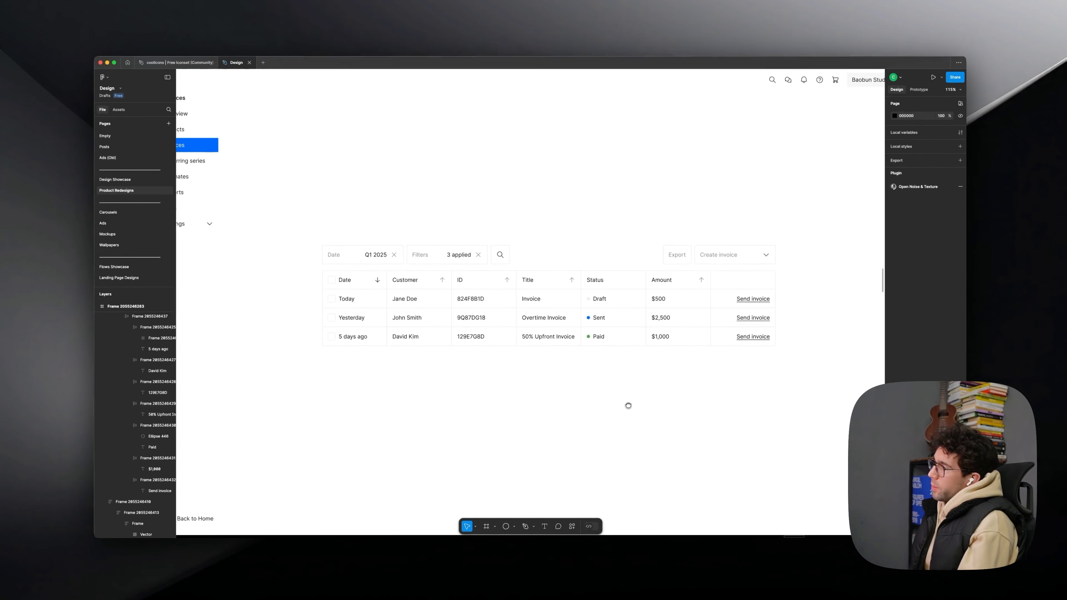
# - Replace the action link text in the Sent invoice row with "View details"
pyautogui.press('t')
pyautogui.scroll(3, 733, 319)
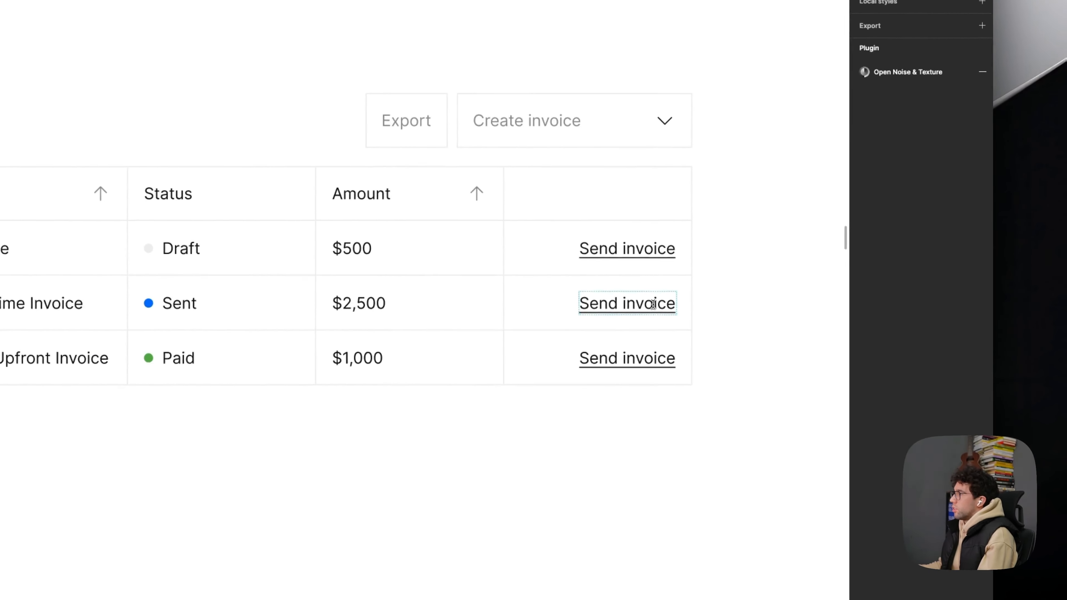
pyautogui.doubleClick(770, 321)
pyautogui.write('Viee')
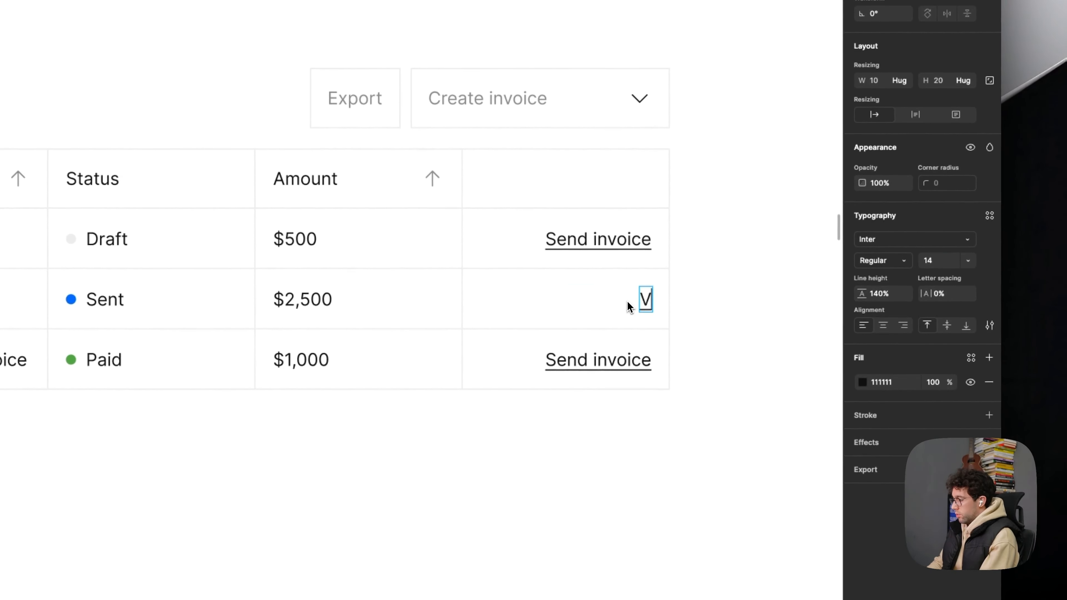
pyautogui.write('w deta')
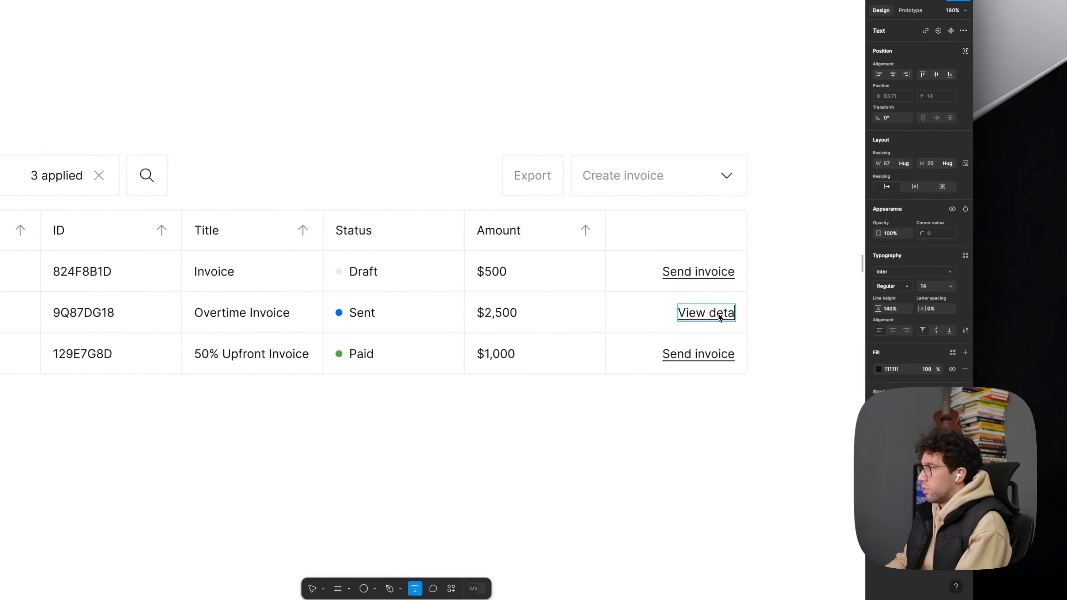
pyautogui.press('BackSpace')
pyautogui.press('BackSpace')
pyautogui.press('BackSpace')
pyautogui.press('BackSpace')
pyautogui.write('in')
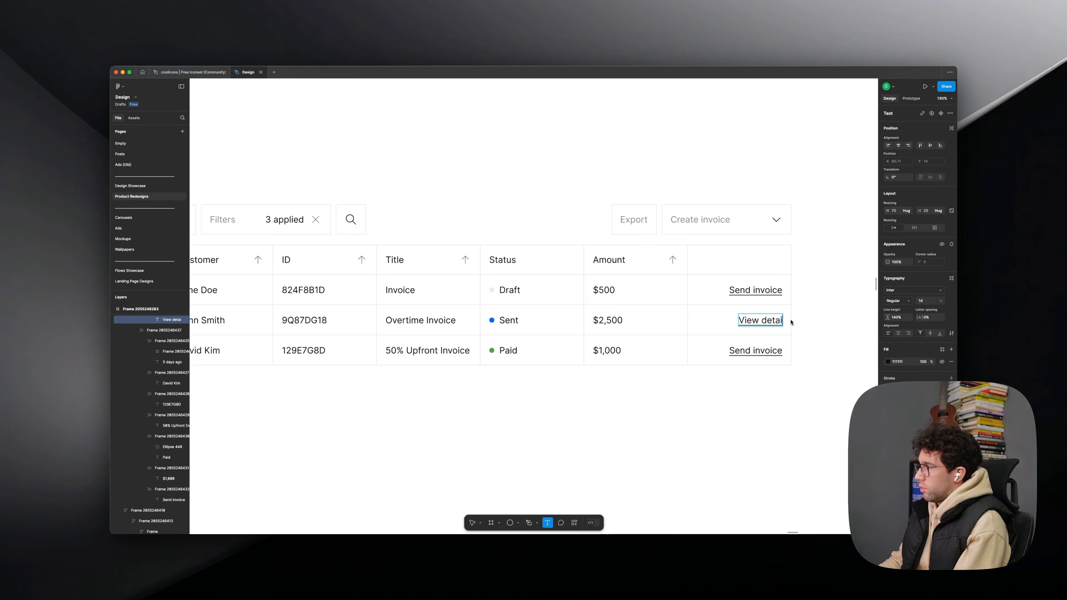
# - Replace the action link text in the Paid invoice row with "View details"
pyautogui.click(781, 351)
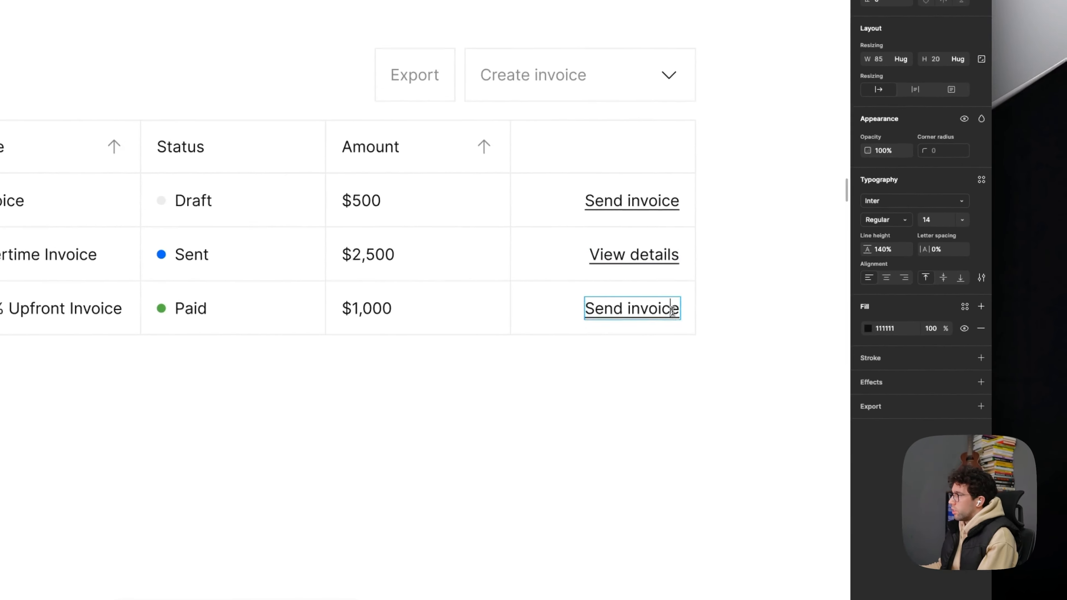
pyautogui.doubleClick(781, 350)
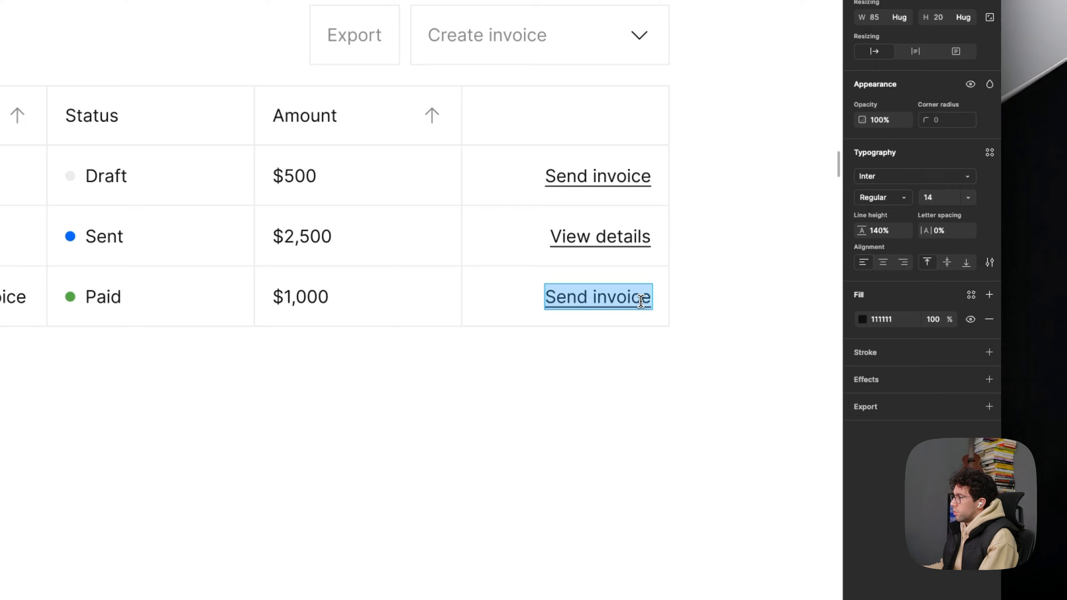
pyautogui.write('View details')
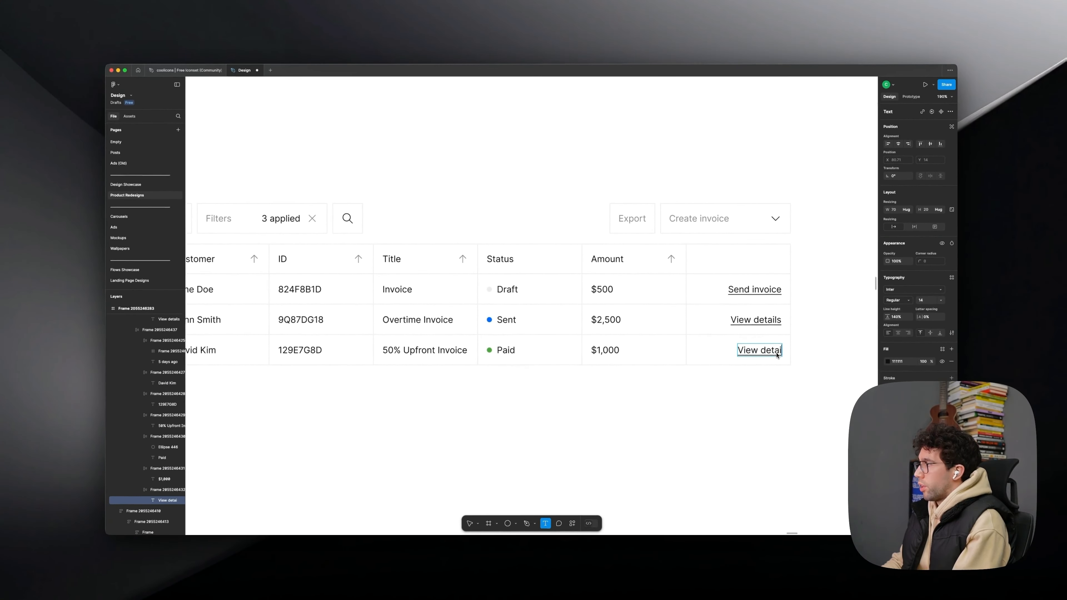
pyautogui.scroll(-5, 759, 397)
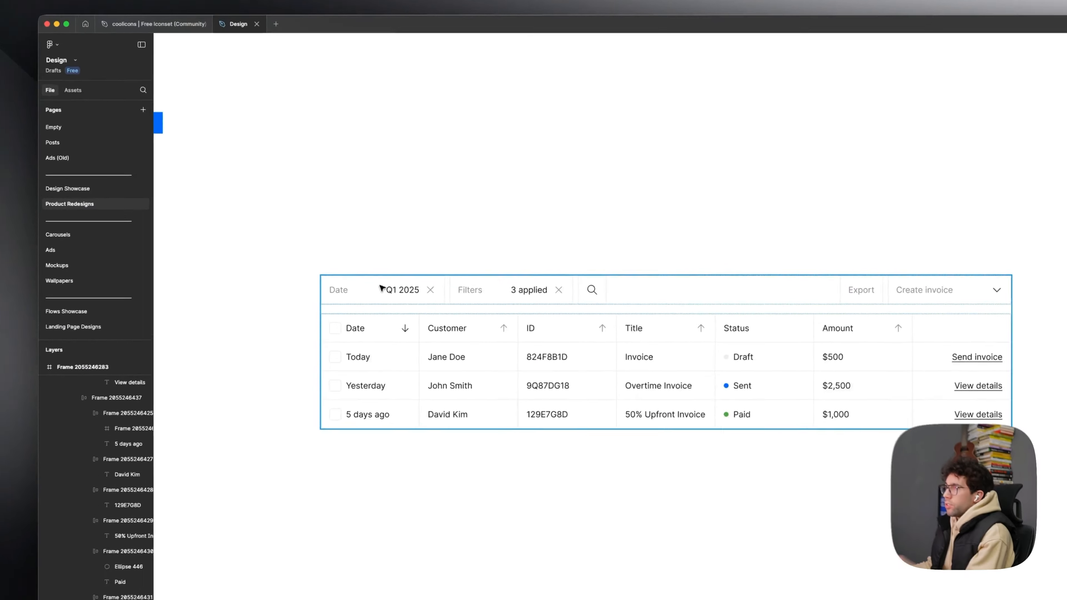
# - Set the width of both the Date and Filters fields in the control row to 200
pyautogui.doubleClick(352, 255)
pyautogui.doubleClick(352, 255)
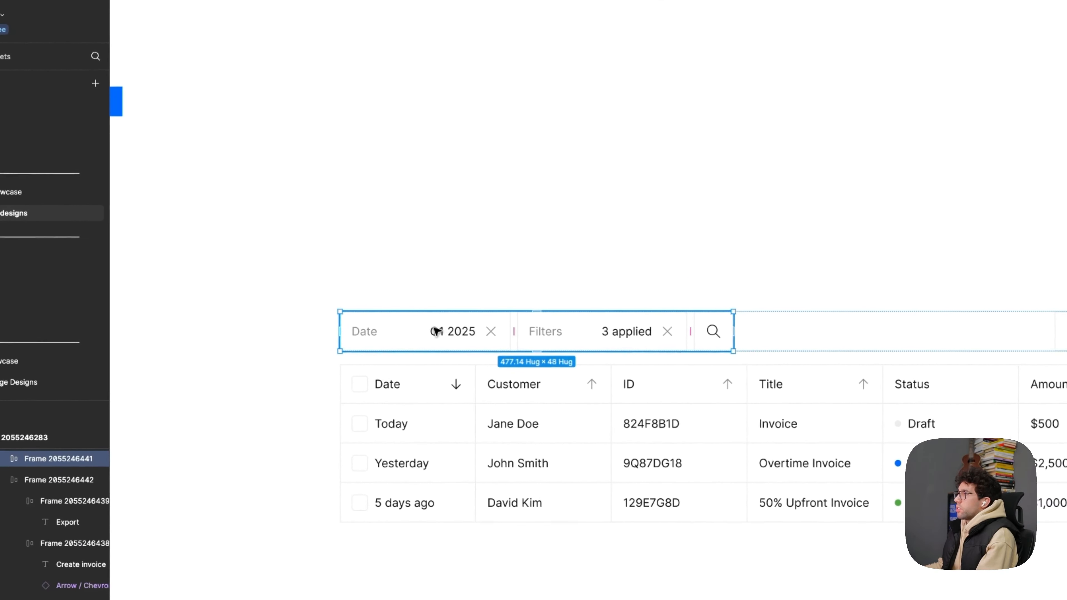
pyautogui.doubleClick(352, 255)
pyautogui.keyDown('shift'); pyautogui.click(587, 344); pyautogui.keyUp('shift')
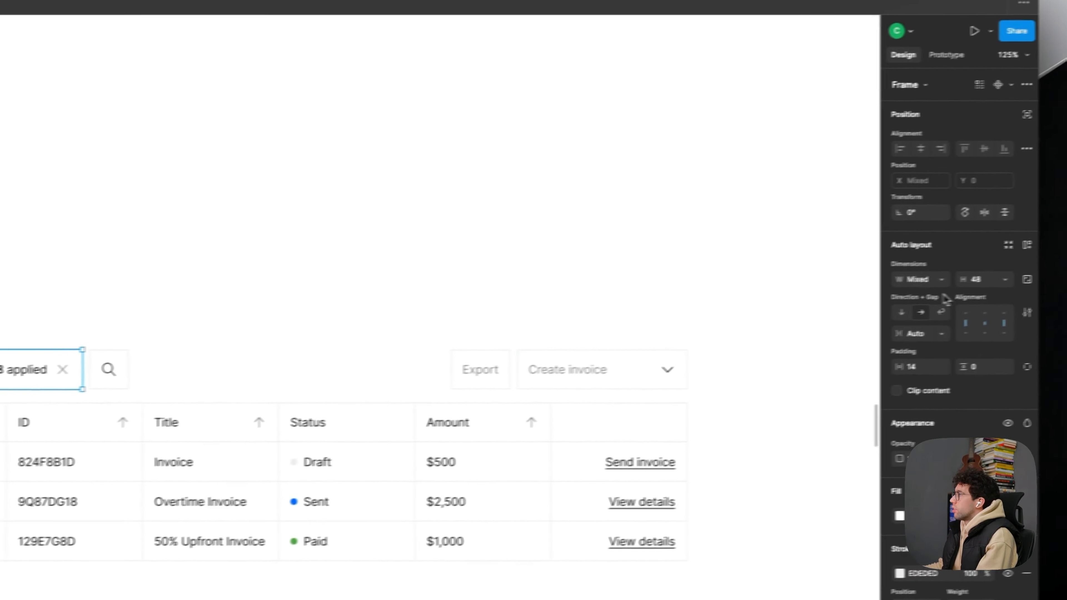
pyautogui.click(887, 283)
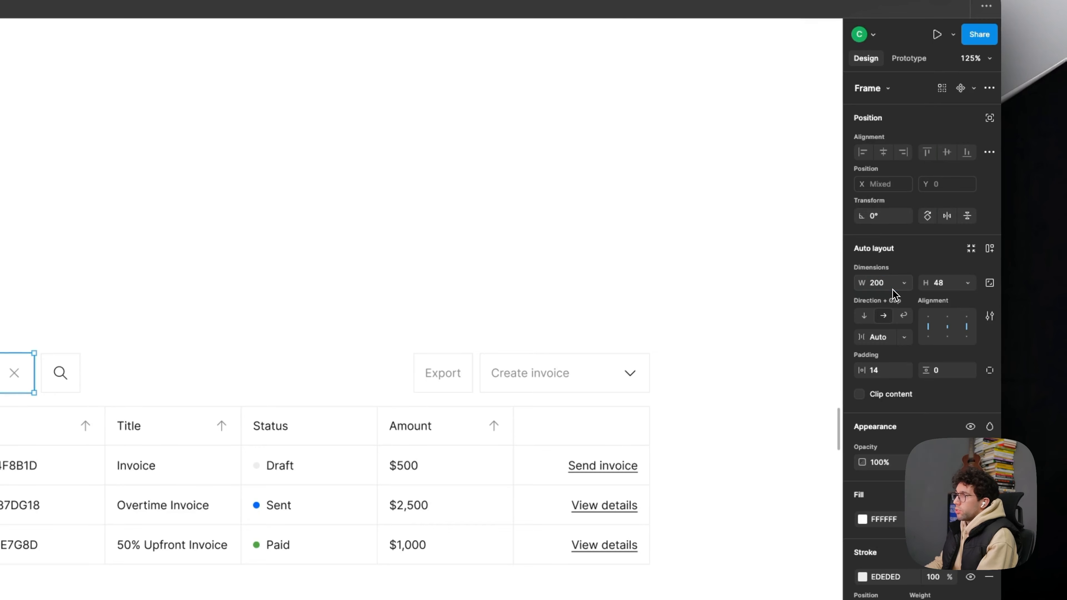
pyautogui.click(298, 245)
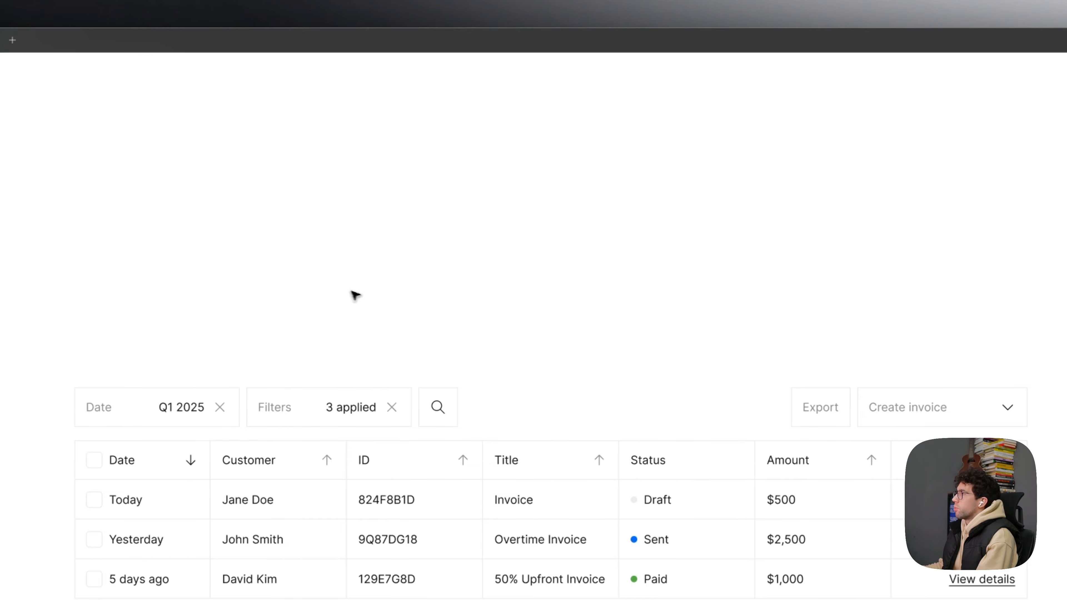
# - Set the width of the Create invoice button to 200
pyautogui.click(963, 409)
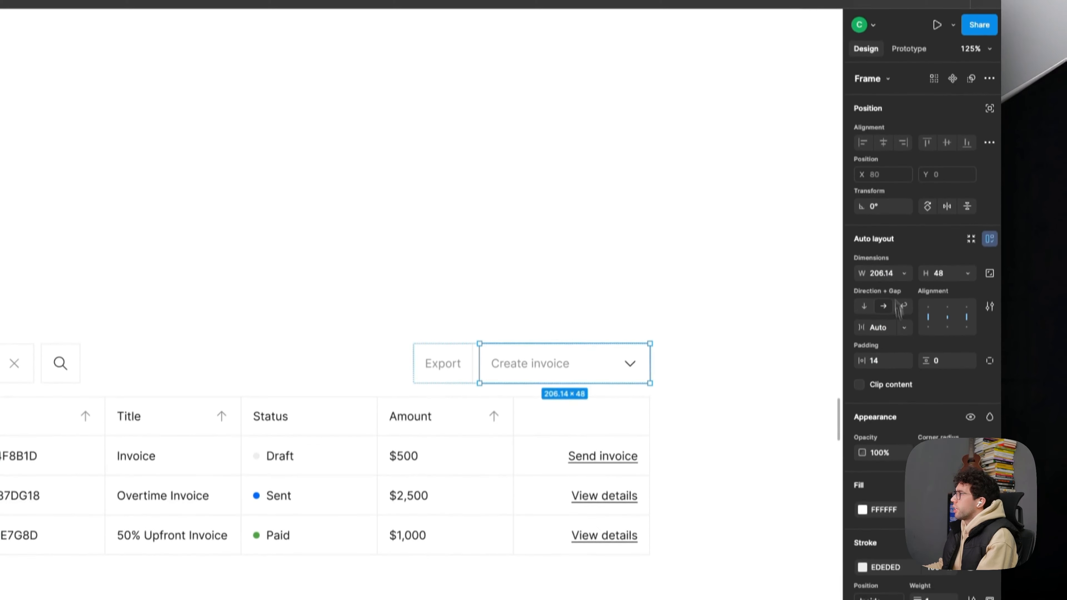
pyautogui.click(890, 219)
pyautogui.write('200')
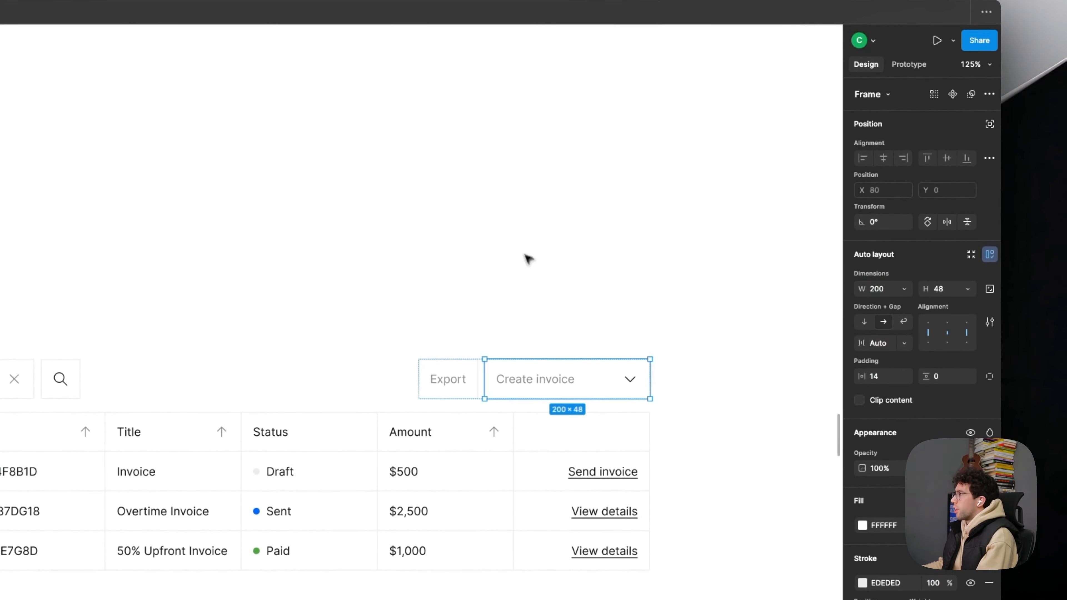
pyautogui.click(529, 308)
pyautogui.scroll(-3, 532, 311)
pyautogui.moveTo(532, 310); pyautogui.dragTo(446, 302)
pyautogui.keyDown('super'); pyautogui.click(596, 375); pyautogui.keyUp('super')
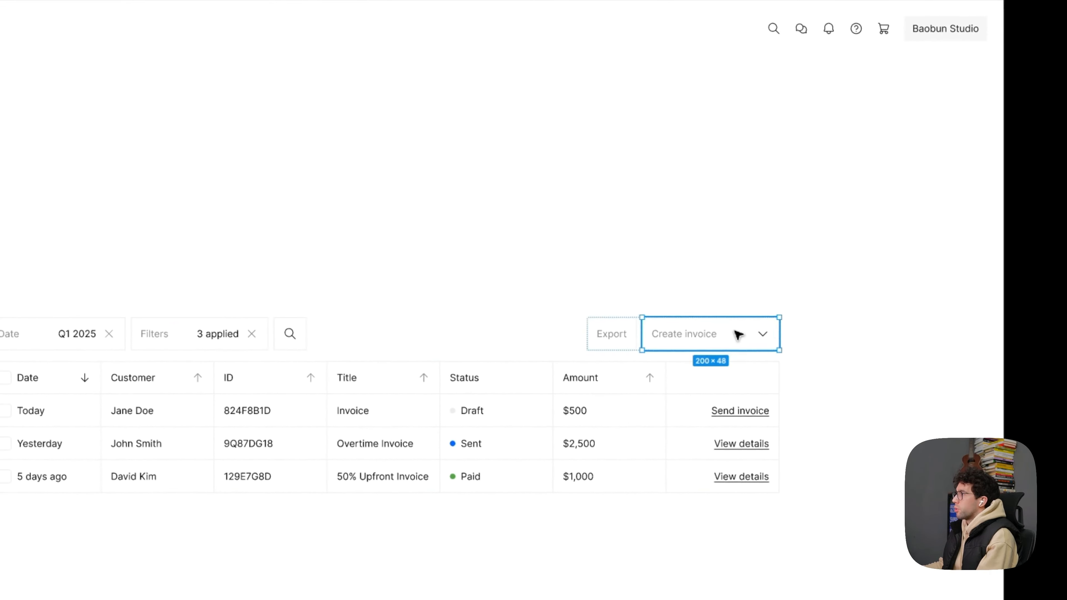
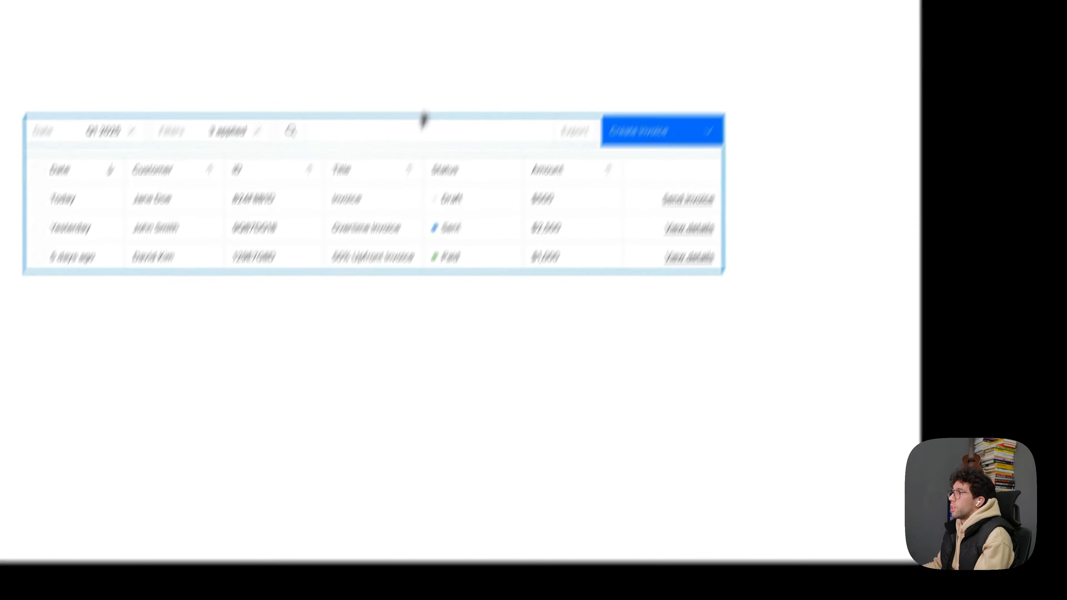
# - Restyle the Export button with no stroke, an F6F6F6 fill and 666666 label text
pyautogui.click(575, 132)
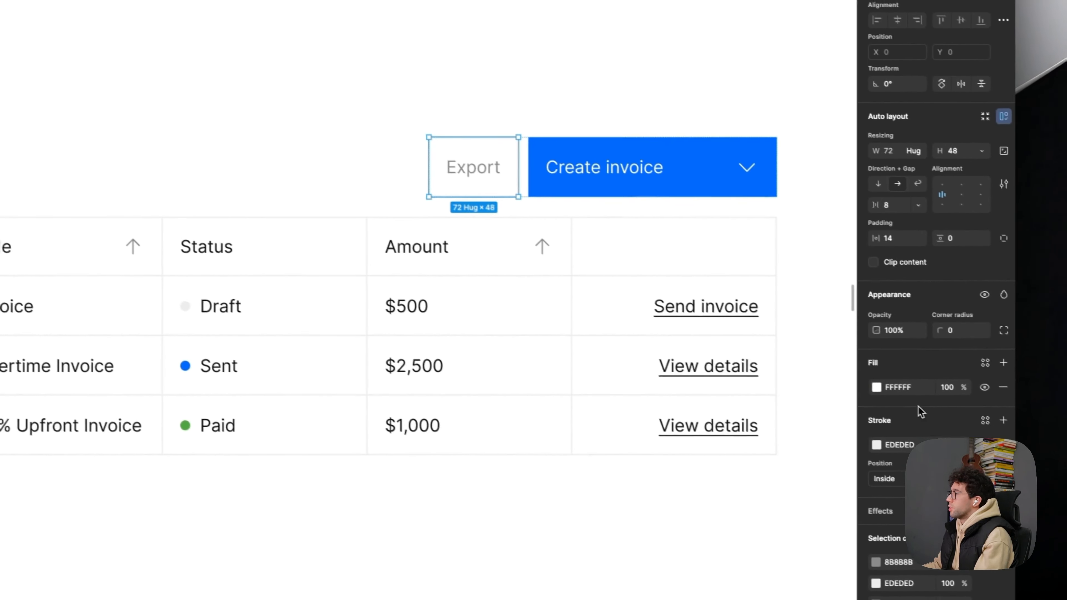
pyautogui.click(1004, 445)
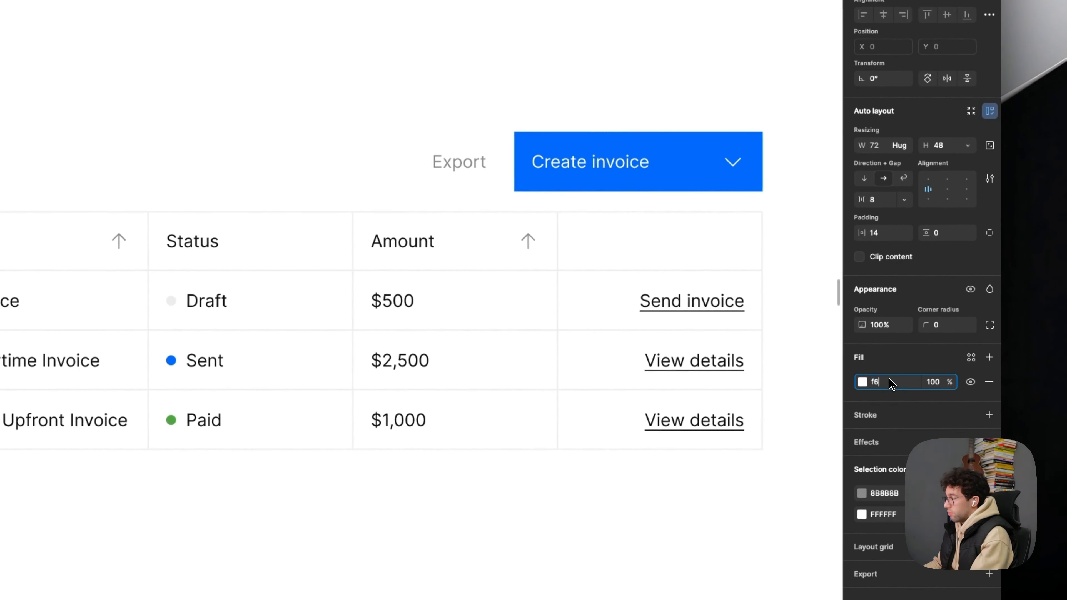
pyautogui.doubleClick(464, 168)
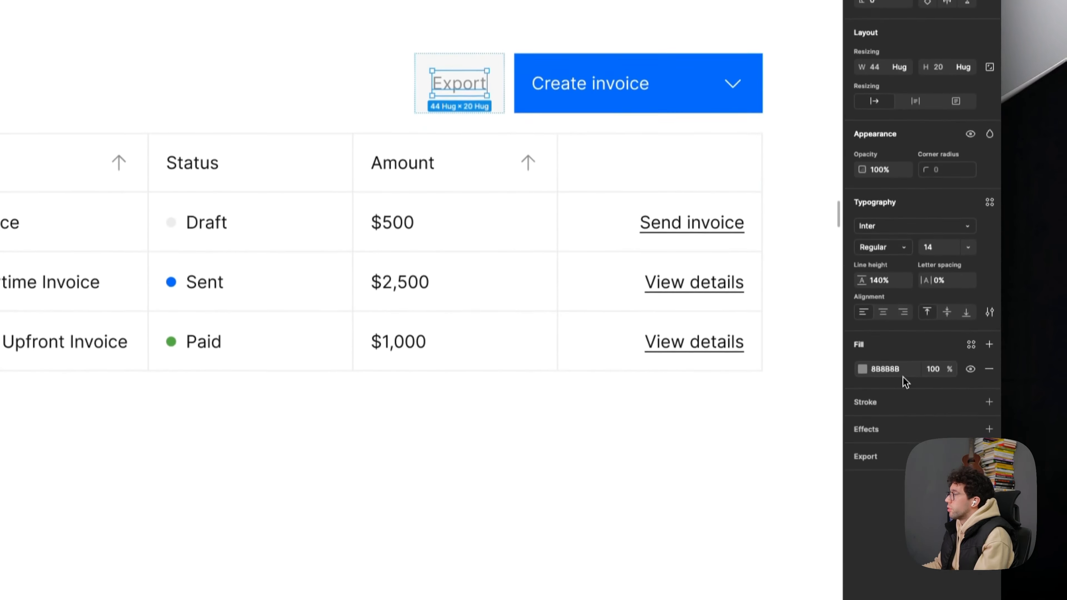
pyautogui.click(899, 454)
pyautogui.write('666666')
pyautogui.press('Return')
pyautogui.scroll(-5, 627, 227)
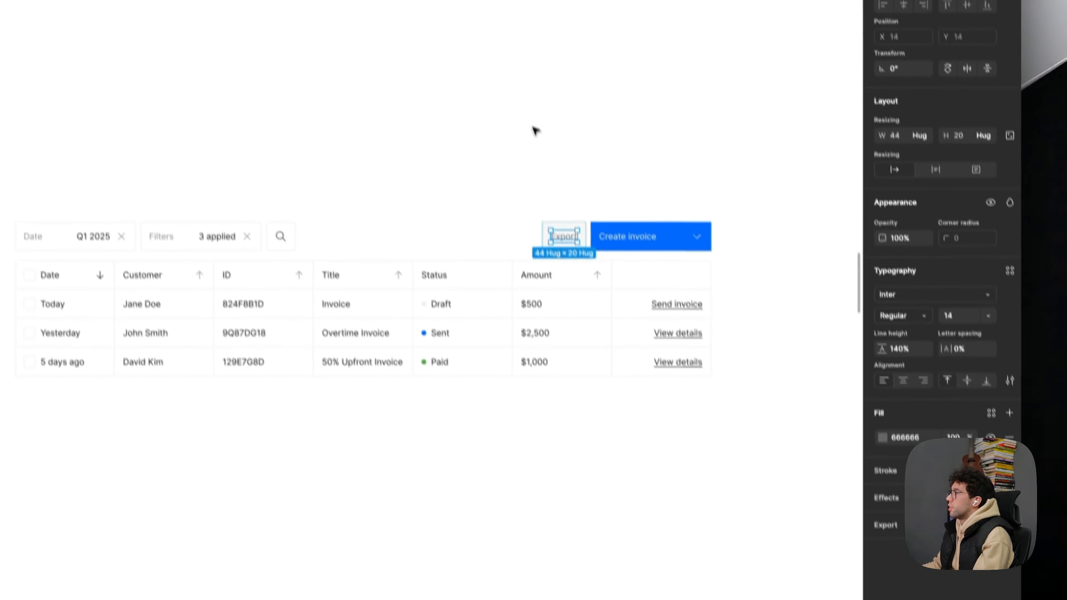
pyautogui.click(518, 59)
pyautogui.scroll(3, 518, 85)
pyautogui.moveTo(586, 108); pyautogui.dragTo(493, 76)
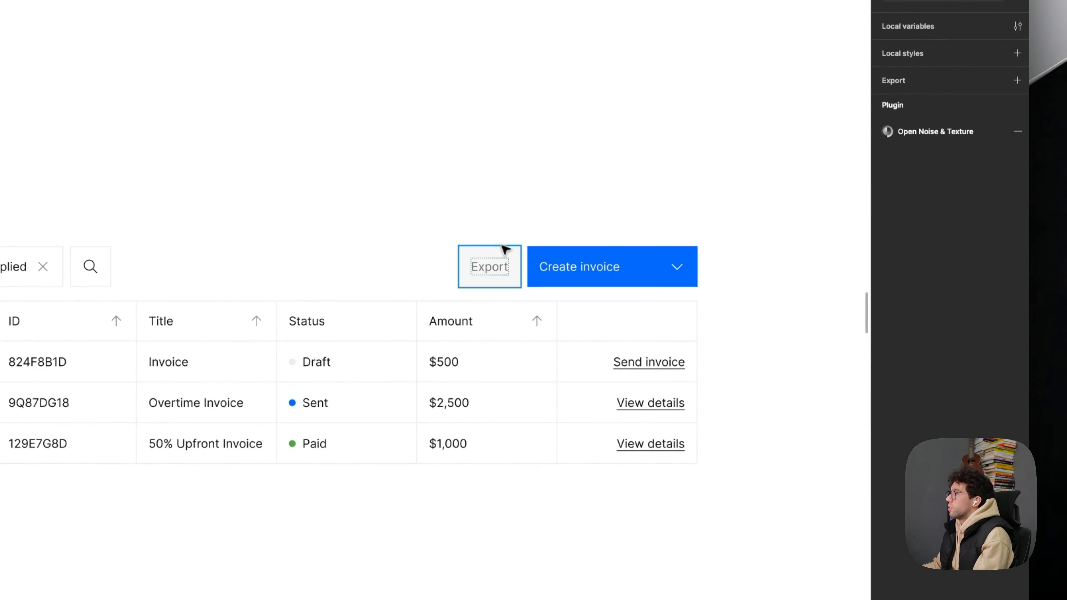
# - Check the contrast of the Export and Create invoice labels against their backgrounds with the Color contrast plugin
pyautogui.click(501, 255)
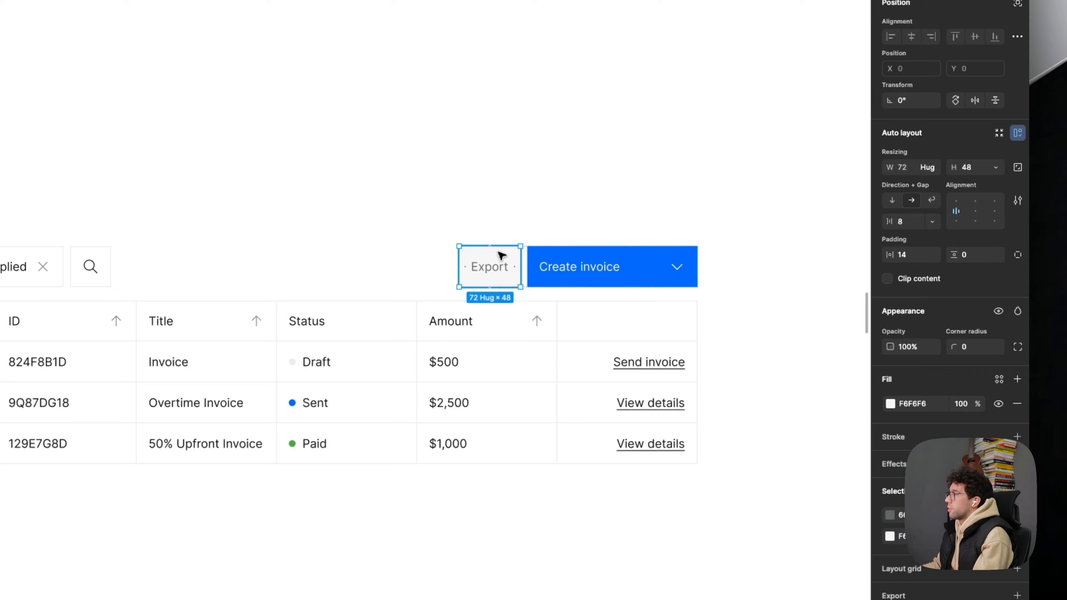
pyautogui.rightClick(502, 256)
pyautogui.moveTo(559, 581)
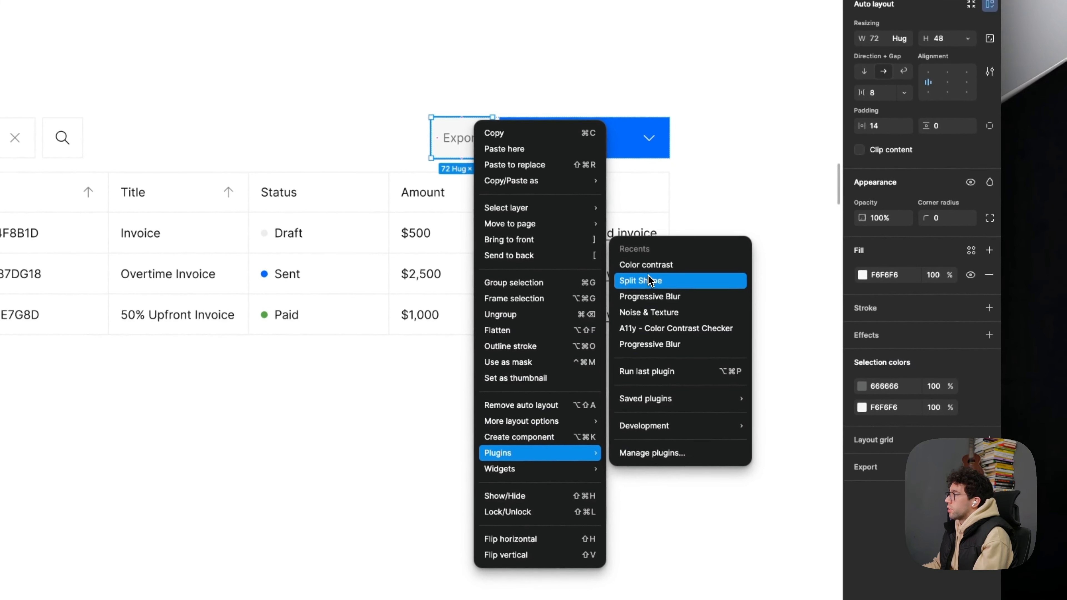
pyautogui.click(667, 268)
pyautogui.moveTo(538, 121); pyautogui.dragTo(692, 111)
pyautogui.click(472, 336)
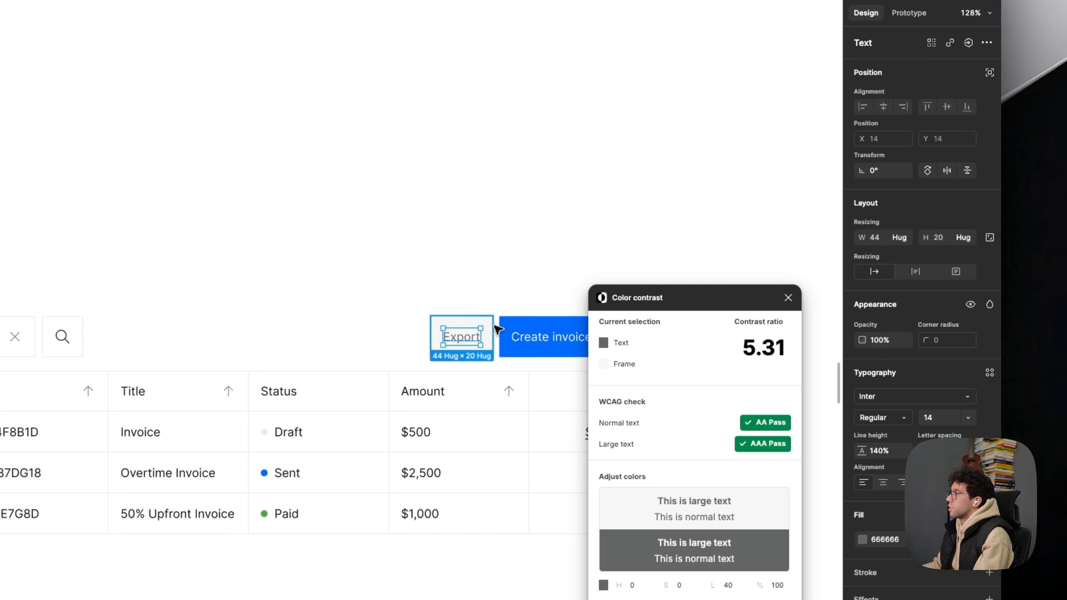
pyautogui.click(539, 342)
pyautogui.hscroll(5, 500, 329)
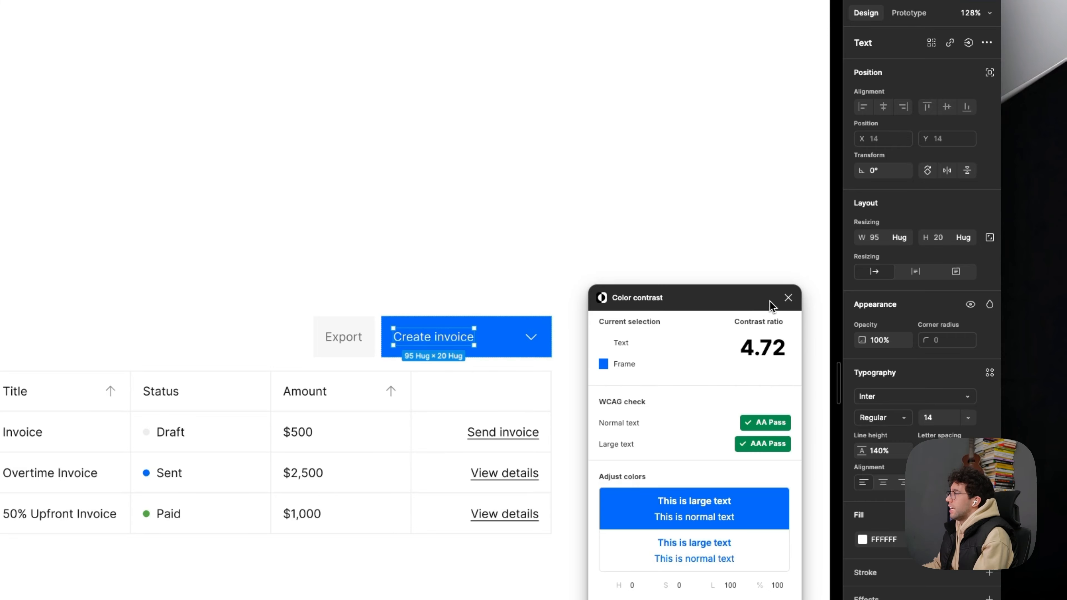
pyautogui.click(783, 301)
pyautogui.click(398, 266)
pyautogui.scroll(-5, 398, 265)
pyautogui.moveTo(385, 255); pyautogui.dragTo(421, 290)
pyautogui.scroll(2, 327, 273)
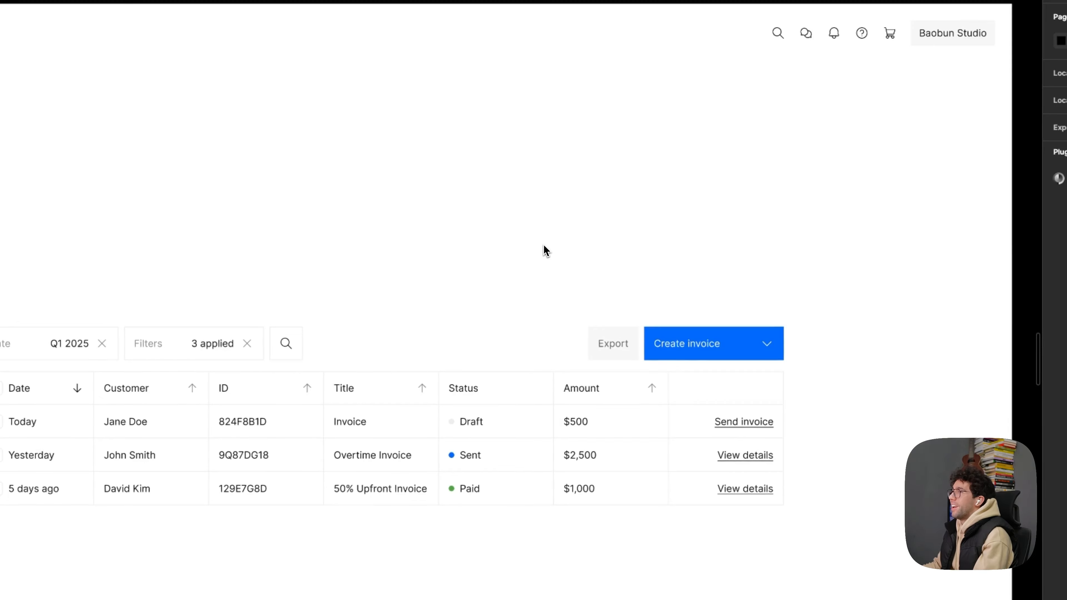
pyautogui.scroll(1, 539, 248)
pyautogui.moveTo(539, 248); pyautogui.dragTo(548, 265)
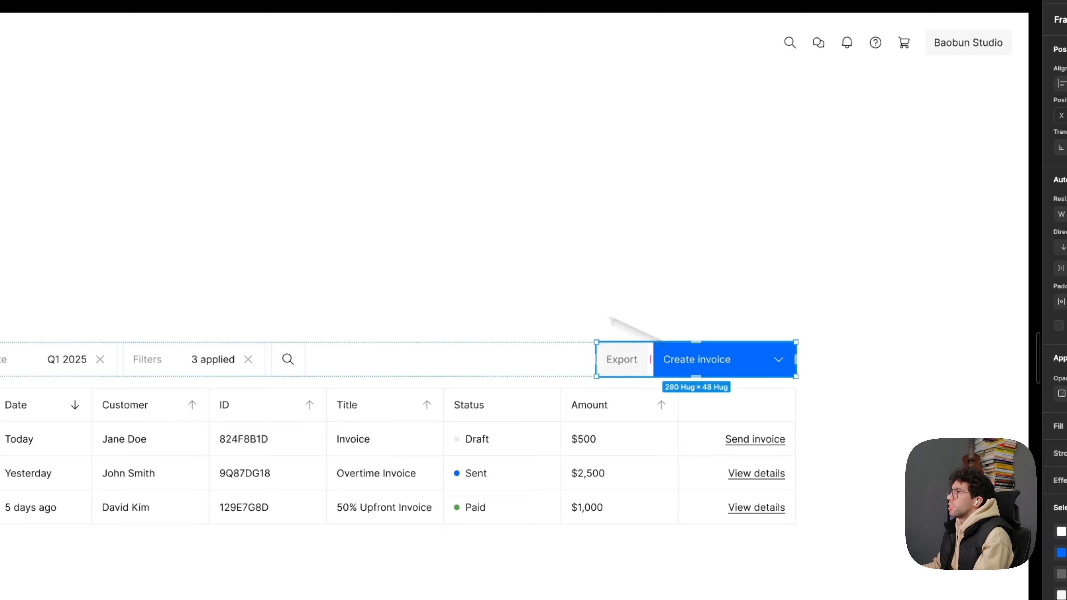
# - Set the height of all sidebar menu items to 48
pyautogui.doubleClick(302, 263)
pyautogui.doubleClick(311, 264)
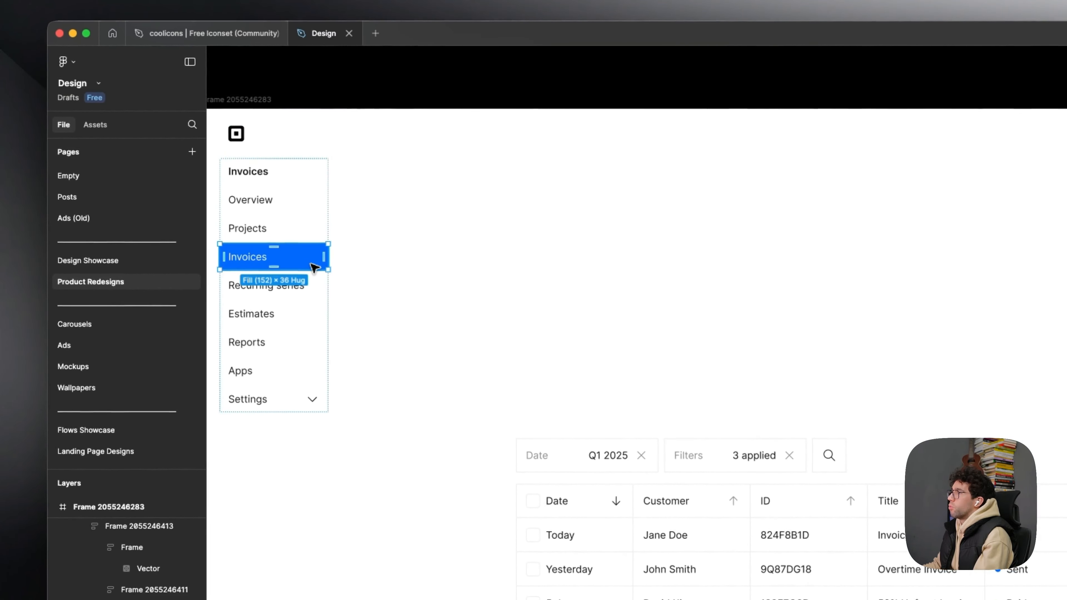
pyautogui.click(944, 304)
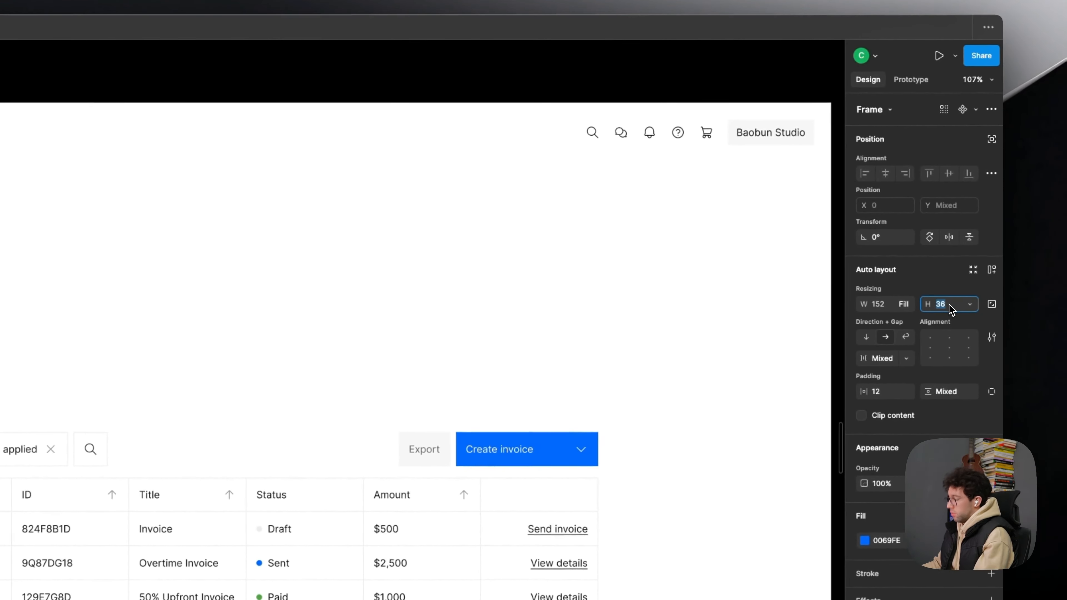
pyautogui.write('48')
pyautogui.press('Escape')
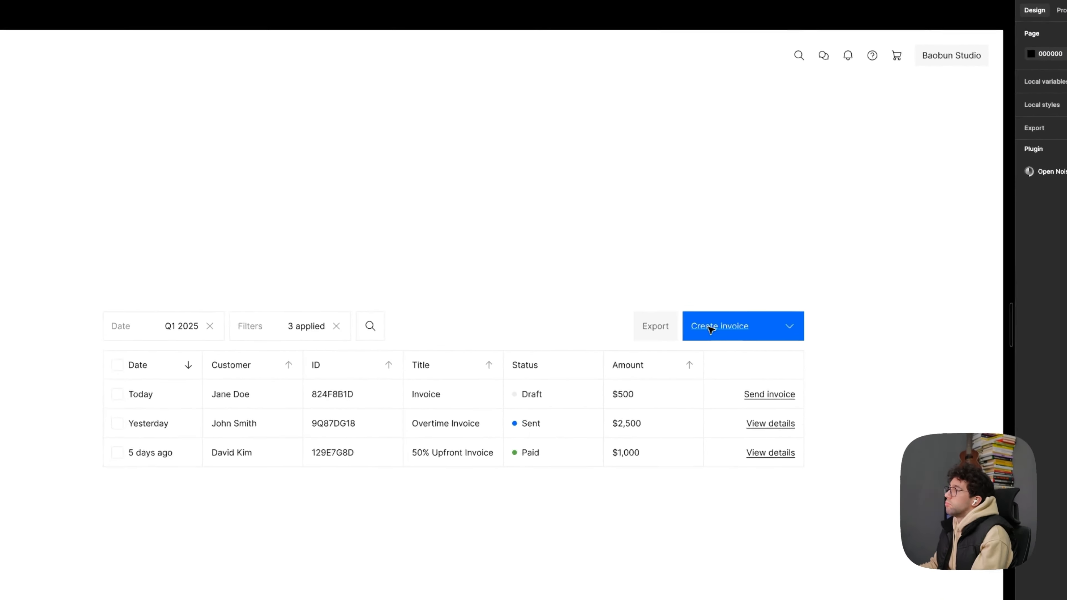
pyautogui.click(706, 281)
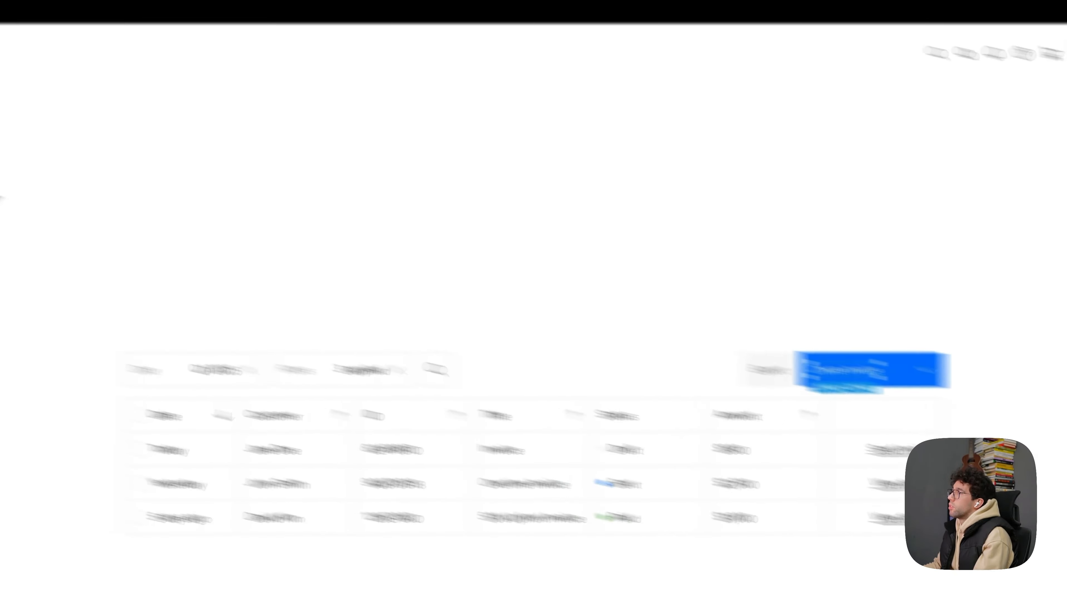
pyautogui.click(208, 196)
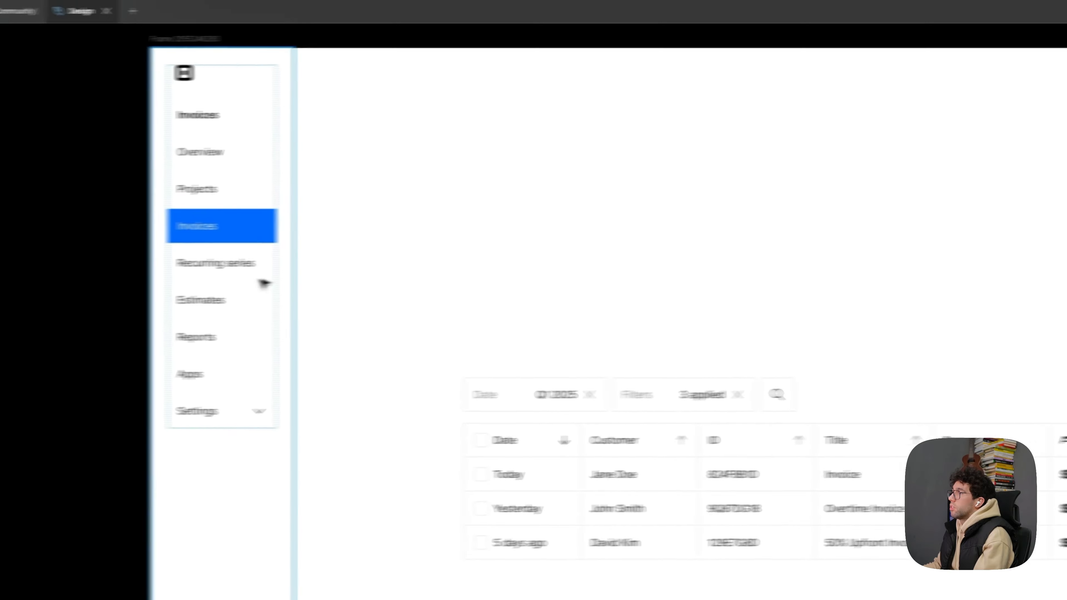
pyautogui.click(336, 288)
pyautogui.moveTo(374, 292); pyautogui.dragTo(360, 318)
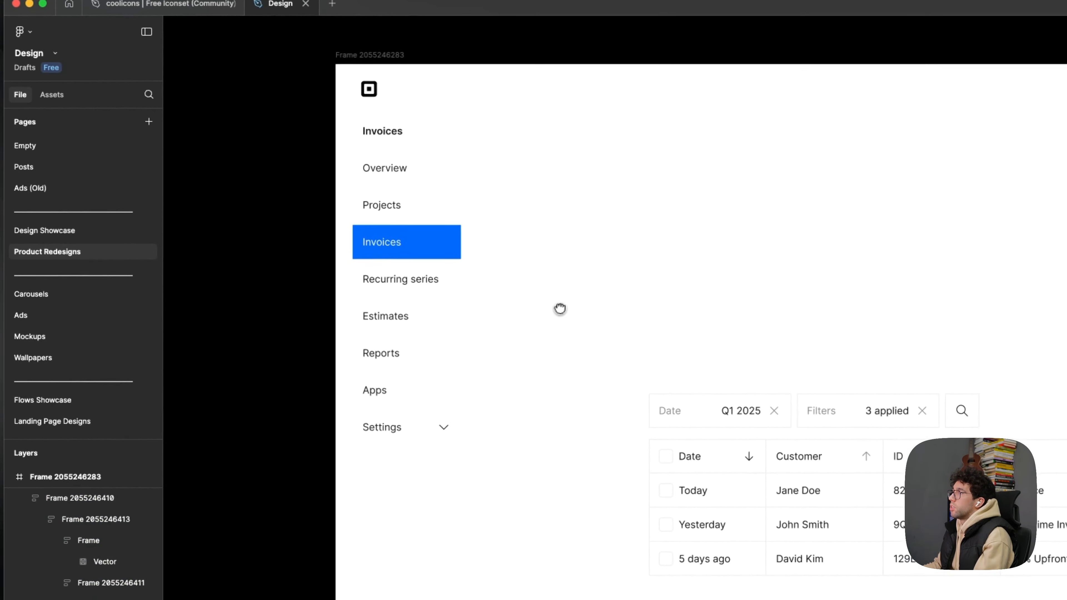
pyautogui.moveTo(560, 309); pyautogui.dragTo(401, 330)
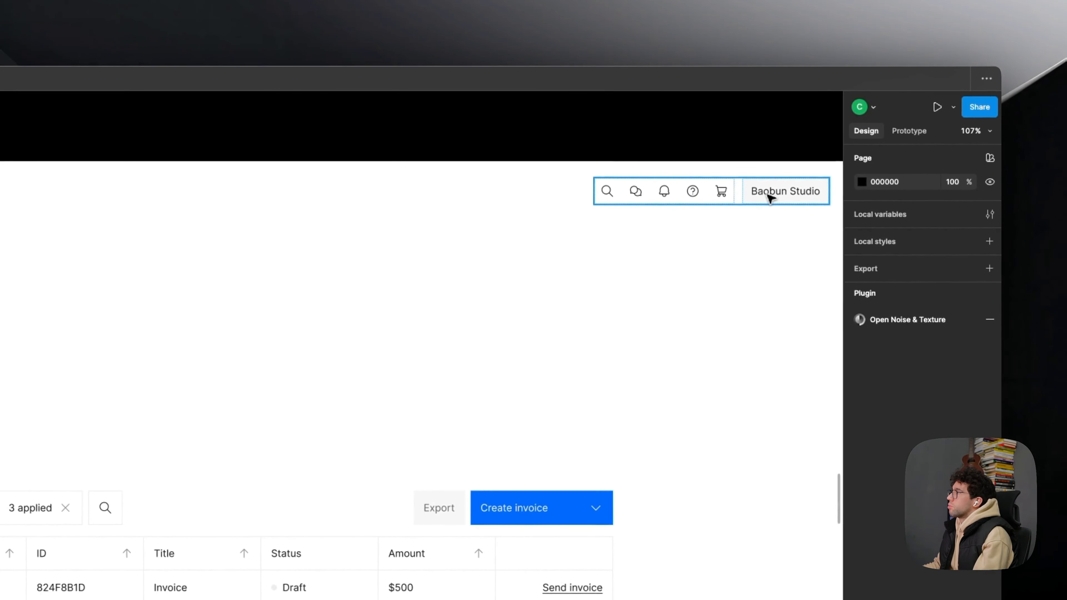
# - Set the height of the logo's frame above the sidebar menu to 48
pyautogui.doubleClick(346, 346)
pyautogui.doubleClick(349, 346)
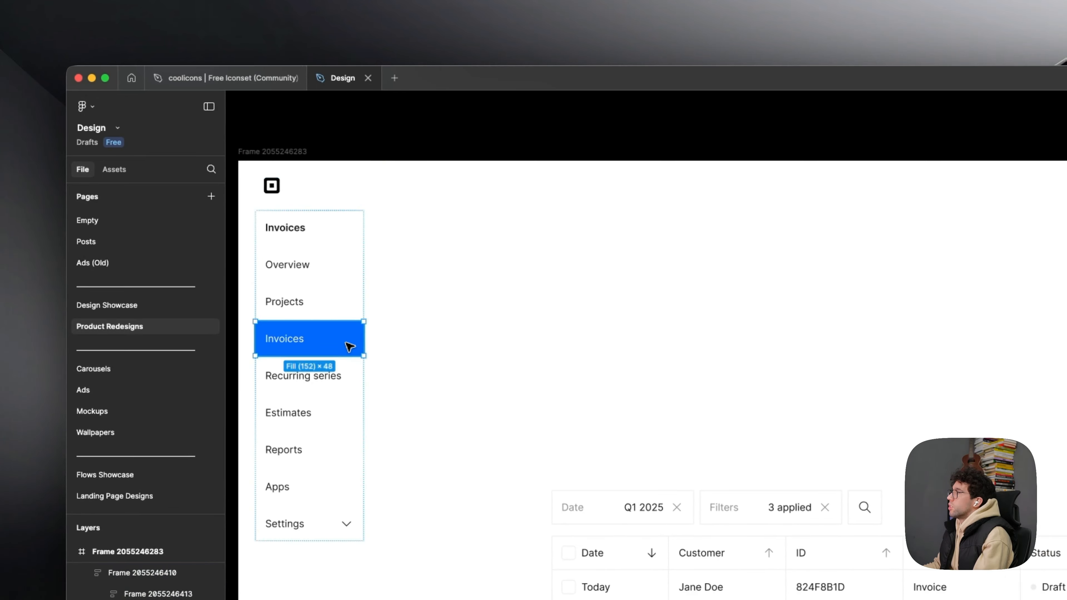
pyautogui.click(289, 185)
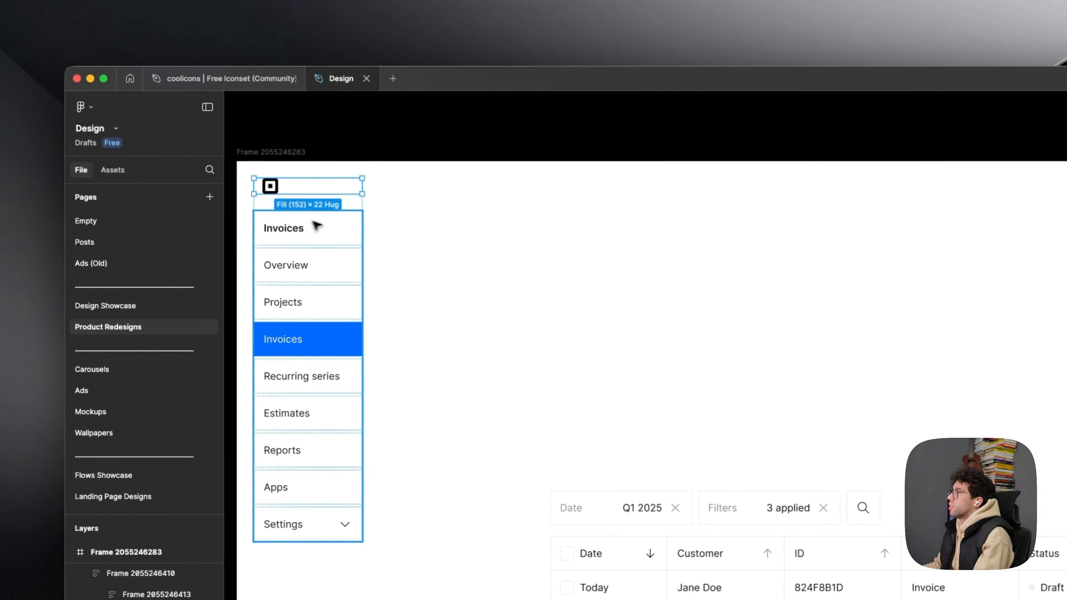
pyautogui.click(956, 355)
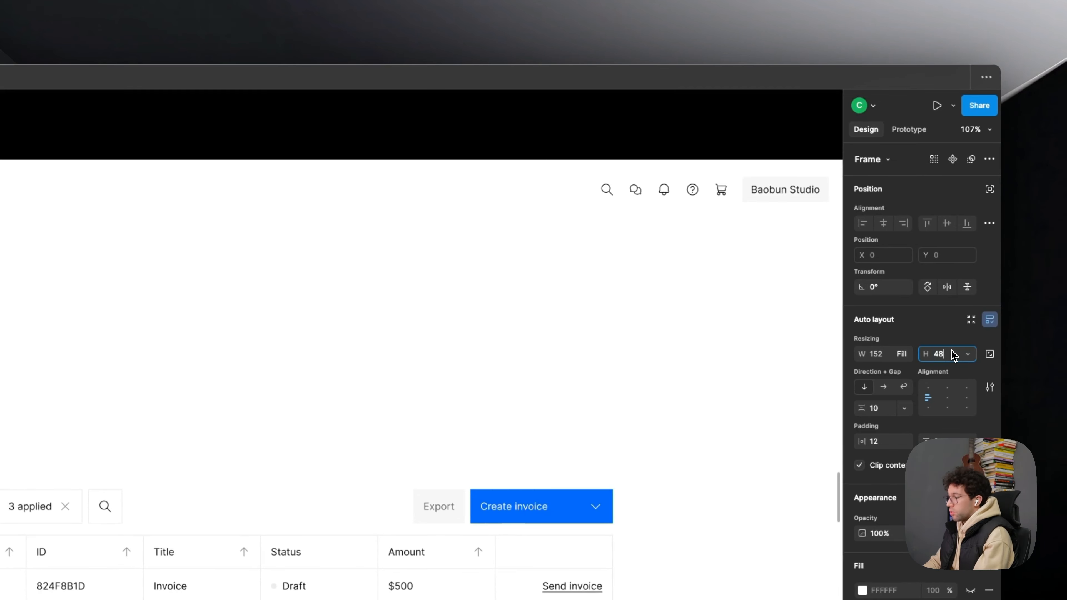
pyautogui.click(614, 305)
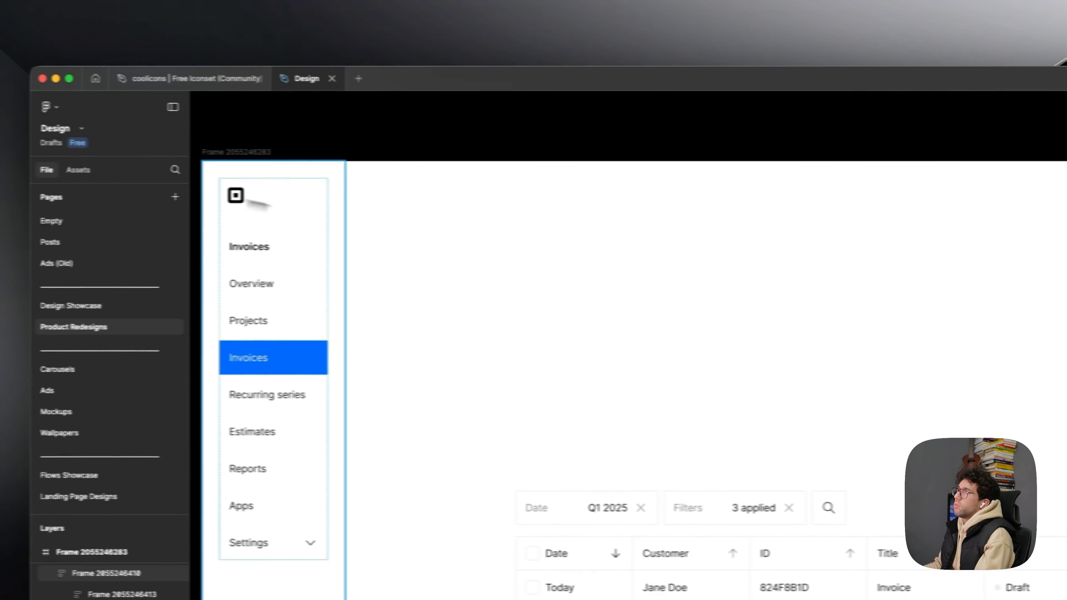
# - Place the logo frame as the first entry of the sidebar menu list and reduce the sidebar's padding
pyautogui.click(297, 204)
pyautogui.click(299, 206)
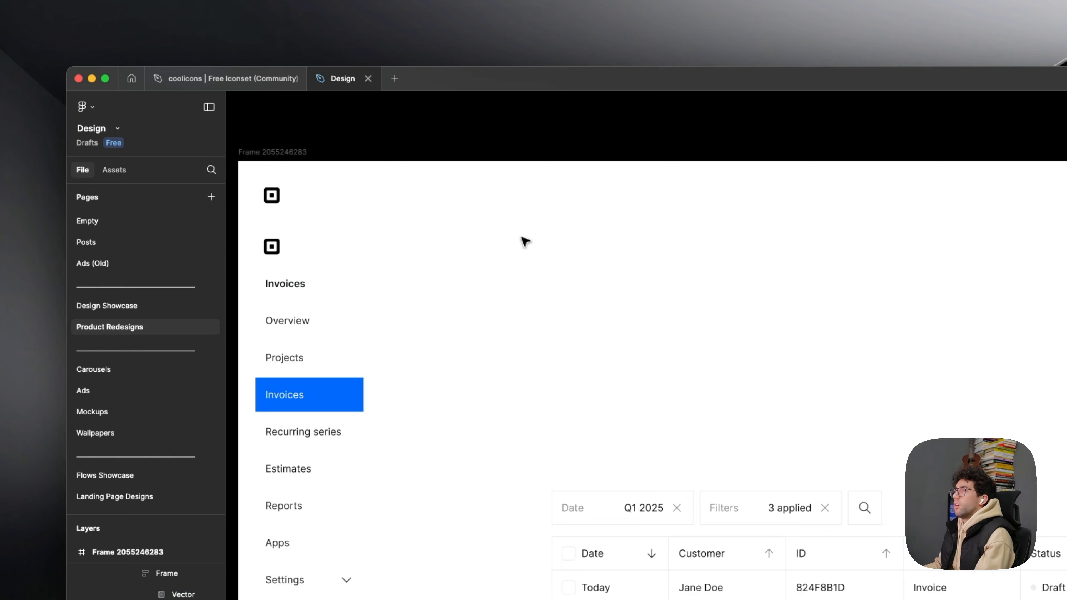
pyautogui.press('super+z')
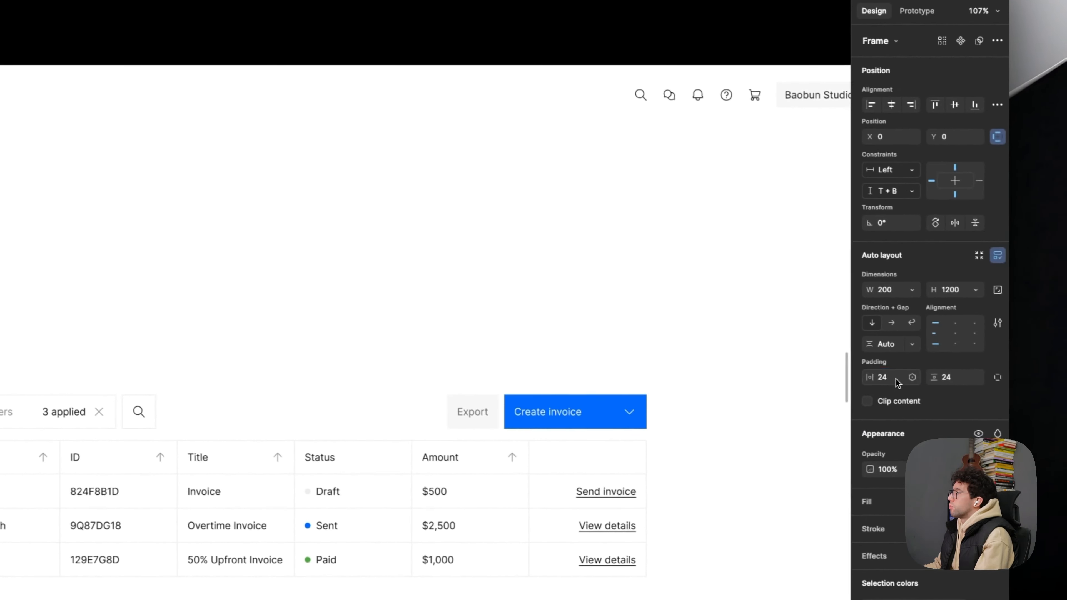
pyautogui.click(178, 143)
pyautogui.moveTo(177, 154); pyautogui.dragTo(202, 62)
# - Set the height of the Back to Home item in the sidebar to 48
pyautogui.doubleClick(217, 534)
pyautogui.click(966, 219)
pyautogui.write('48')
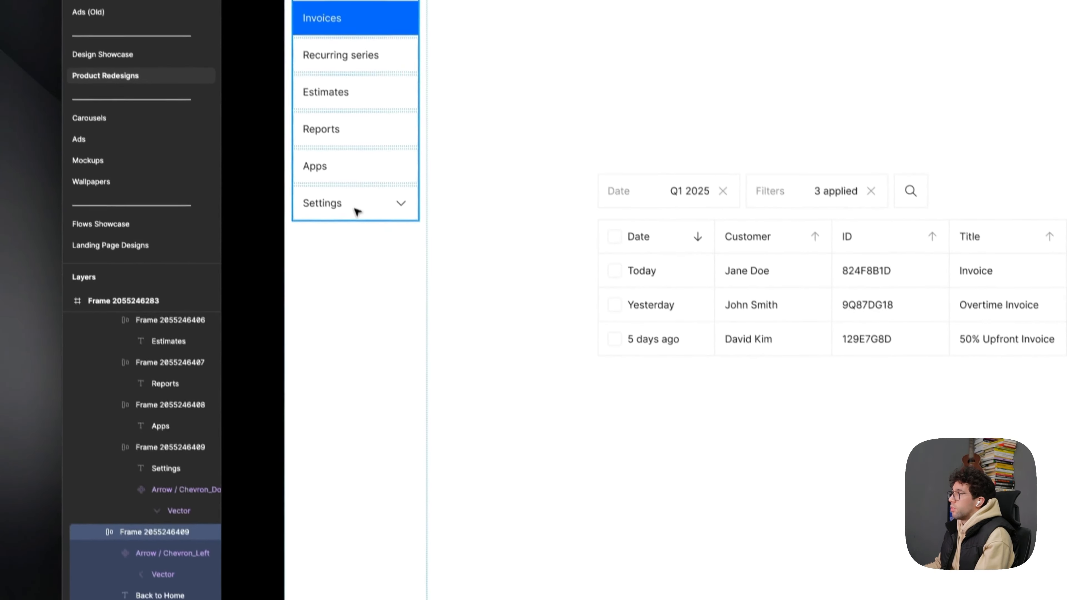
pyautogui.doubleClick(357, 211)
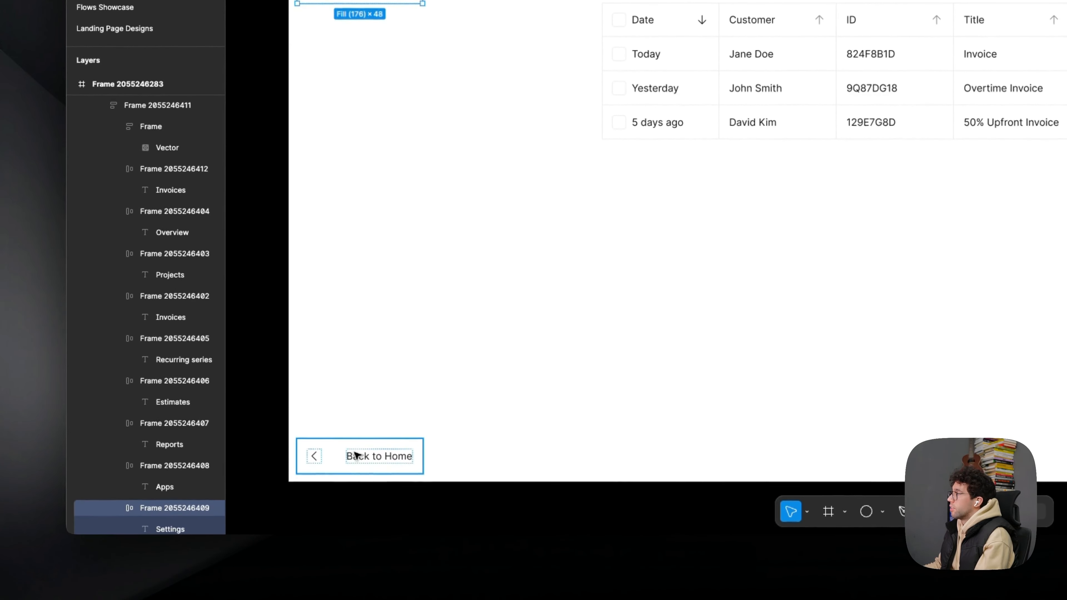
pyautogui.click(356, 454)
pyautogui.click(289, 360)
pyautogui.click(269, 289)
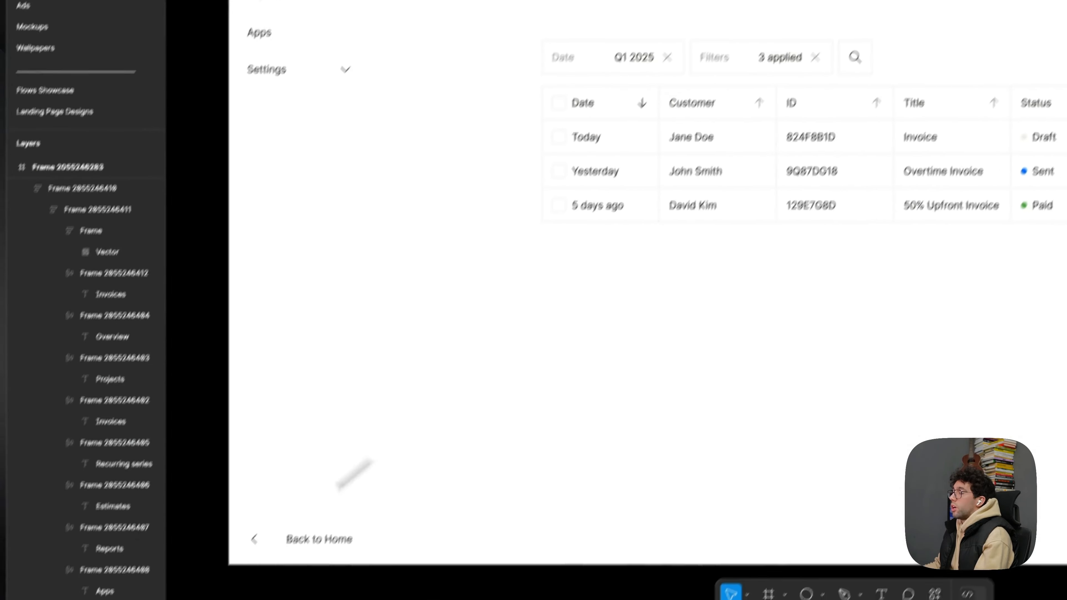
# - Set the gap between the chevron and the label in the Back to Home item to 8
pyautogui.click(359, 457)
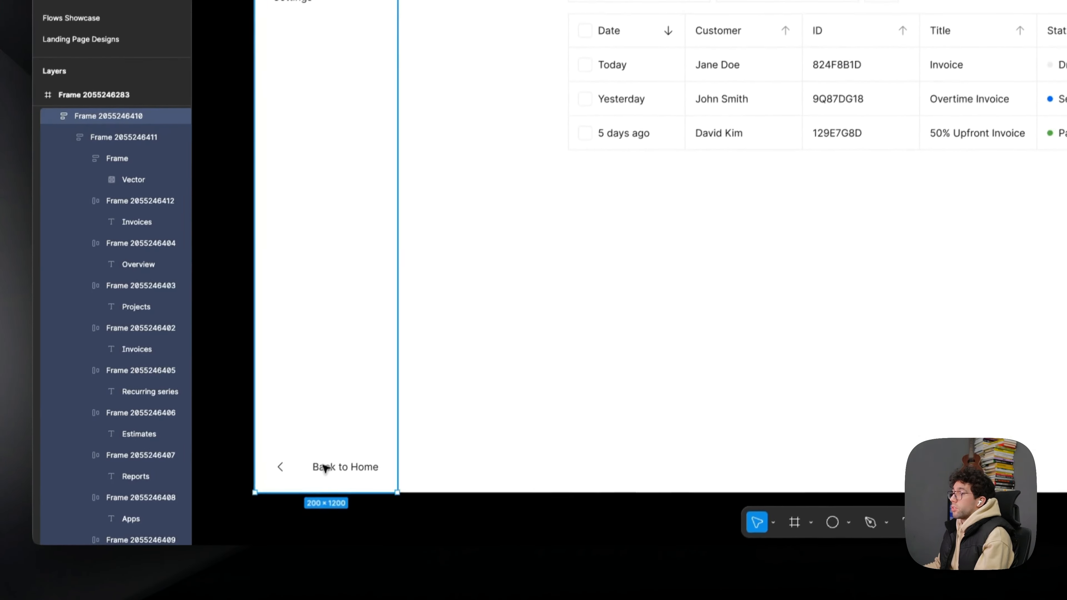
pyautogui.doubleClick(323, 465)
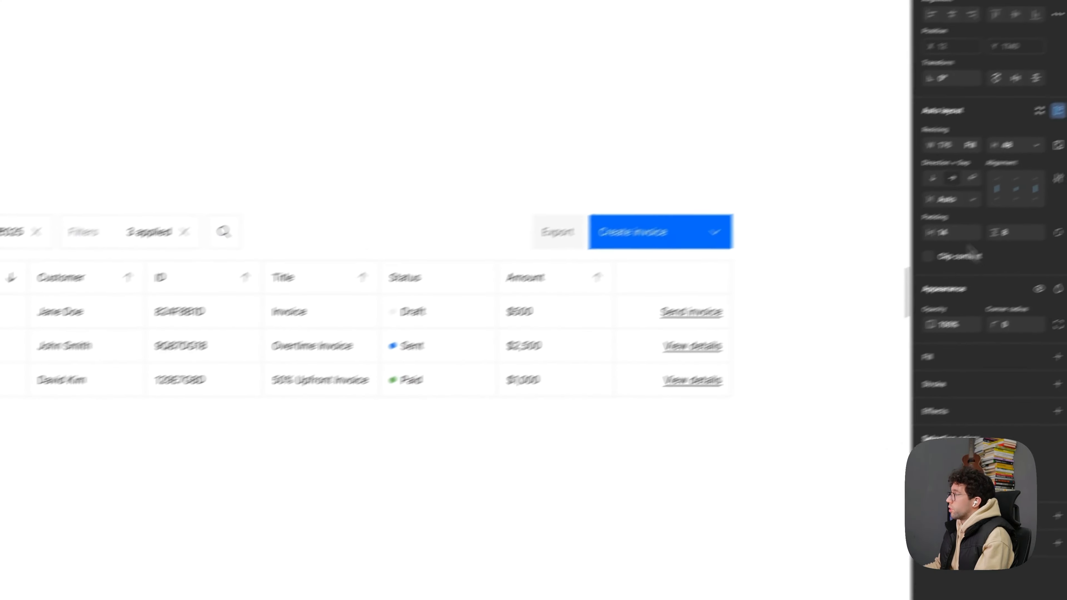
pyautogui.click(891, 229)
pyautogui.write('8')
pyautogui.press('Return')
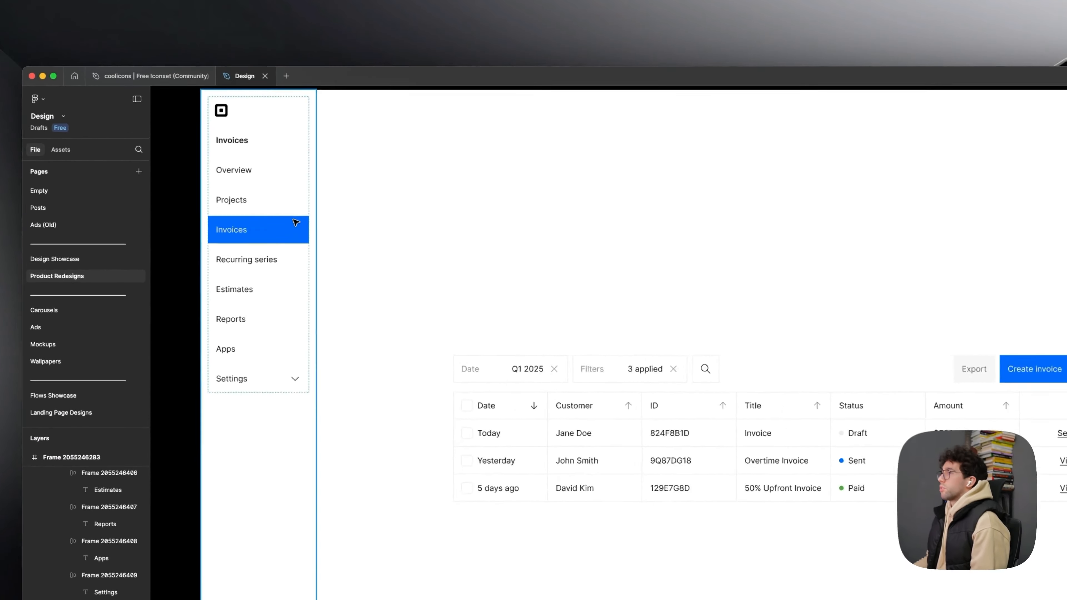
# - Enlarge the header's icon buttons and give the Baobun Studio button a height of 48 and horizontal padding of 14
pyautogui.doubleClick(279, 163)
pyautogui.hscroll(4, 580, 139)
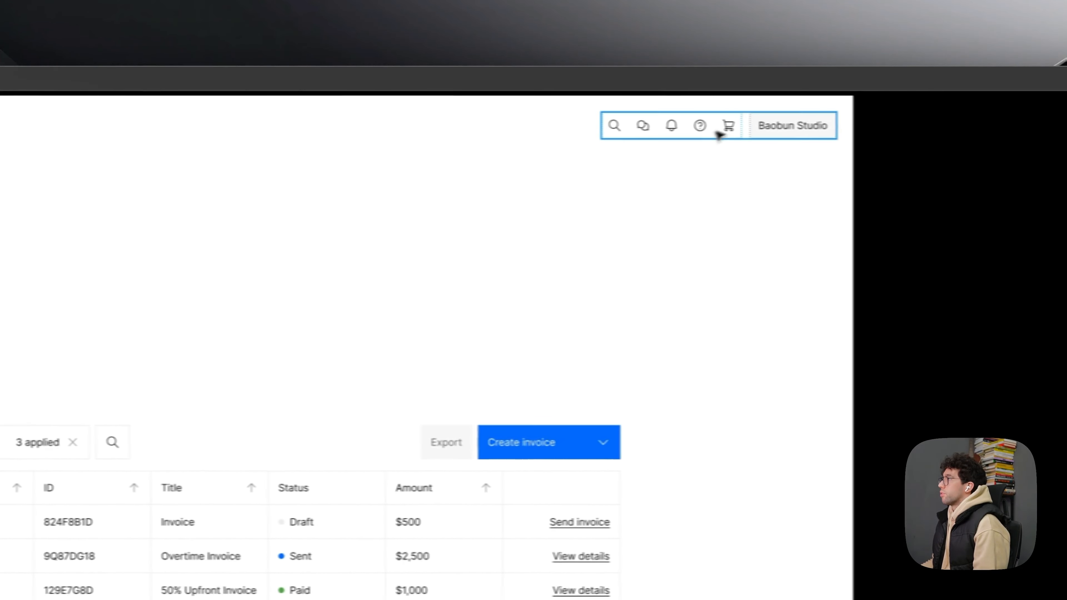
pyautogui.click(733, 126)
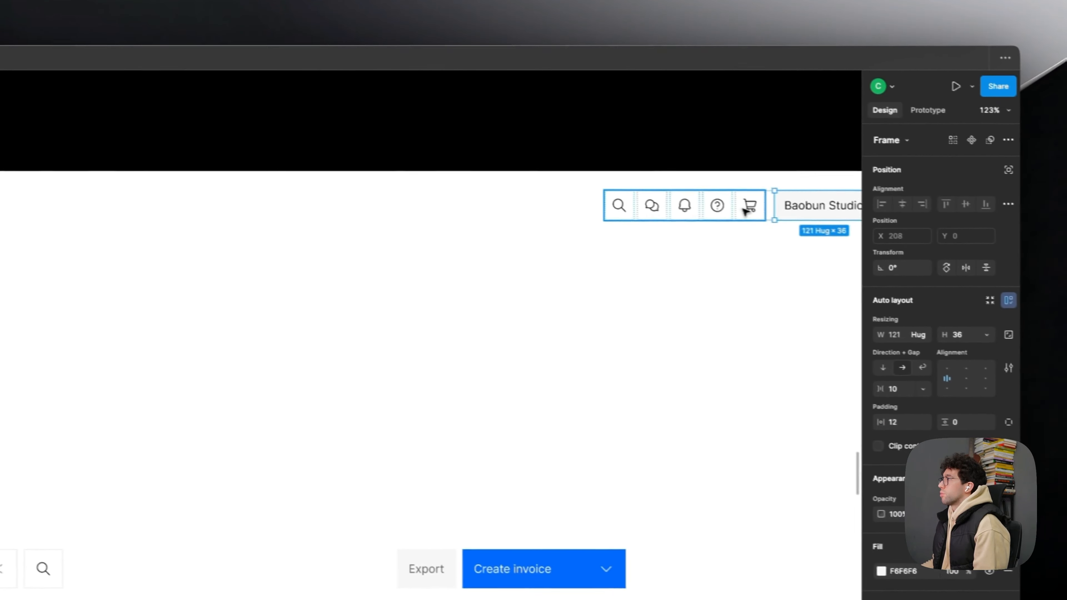
pyautogui.click(744, 210)
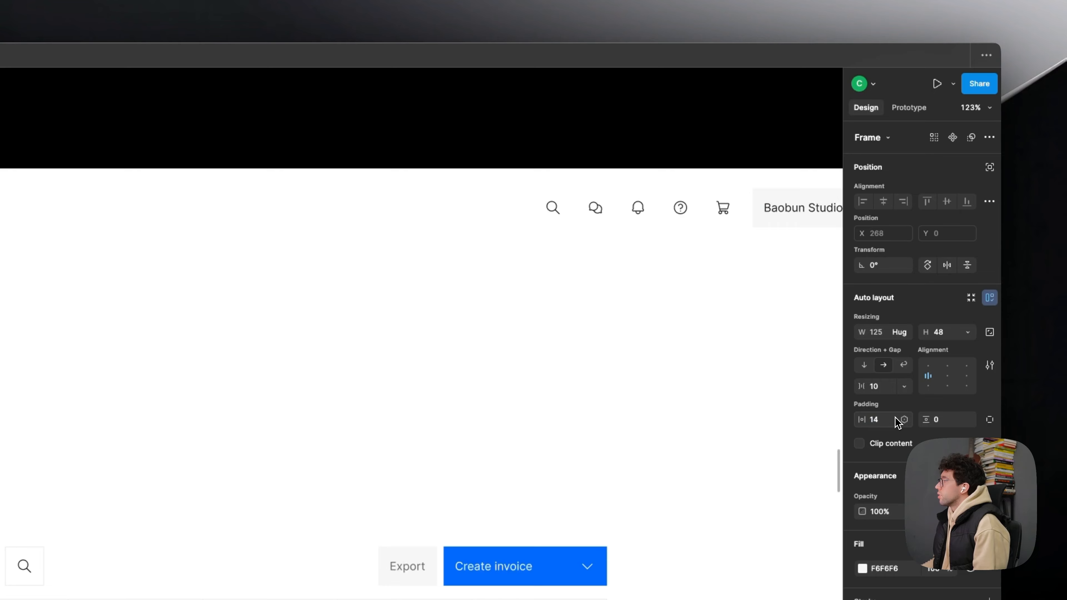
# - Move the header group of icons and the Baobun Studio button closer to the frame's upper right corner
pyautogui.click(655, 284)
pyautogui.moveTo(655, 284); pyautogui.dragTo(357, 276)
pyautogui.scroll(-3, 414, 355)
pyautogui.moveTo(414, 355); pyautogui.dragTo(572, 318)
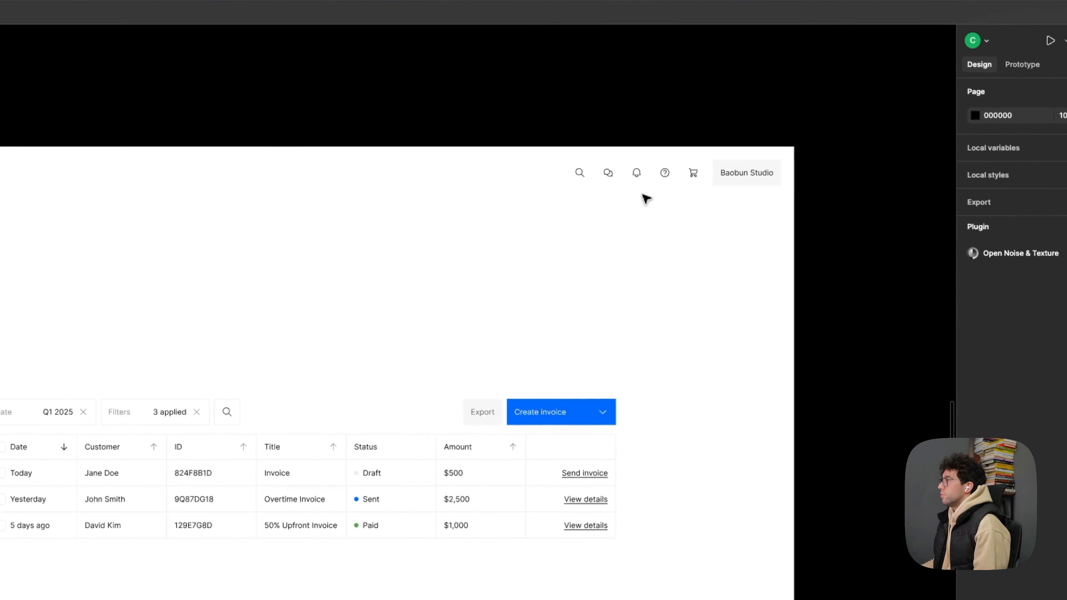
pyautogui.click(645, 189)
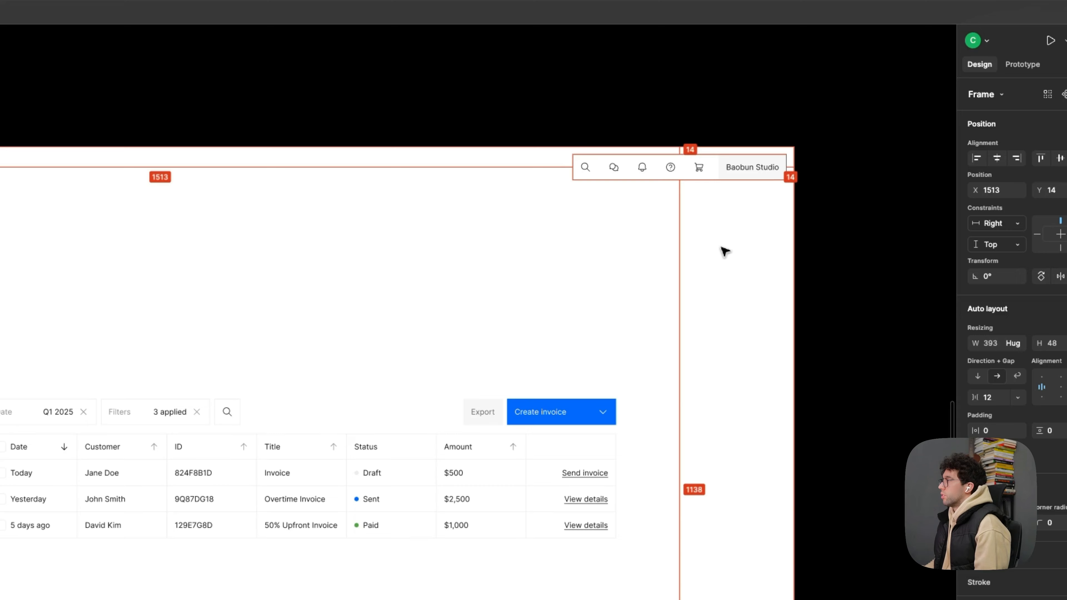
pyautogui.click(731, 253)
pyautogui.scroll(2, 622, 241)
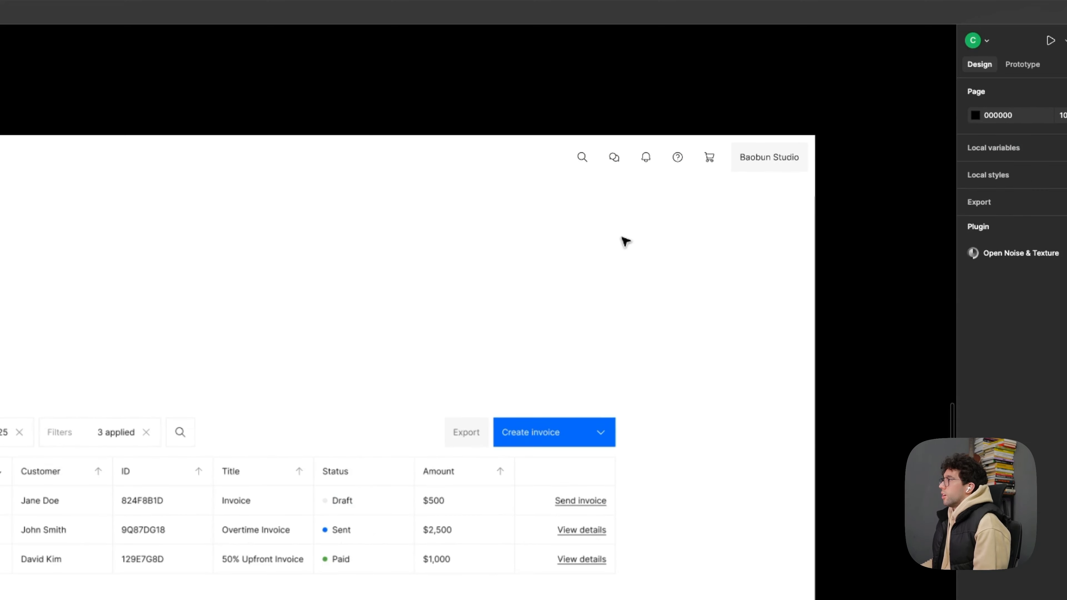
# - Duplicate the Date field above the control row and stack the copy's label and value vertically
pyautogui.moveTo(581, 224); pyautogui.dragTo(627, 190)
pyautogui.scroll(1, 370, 190)
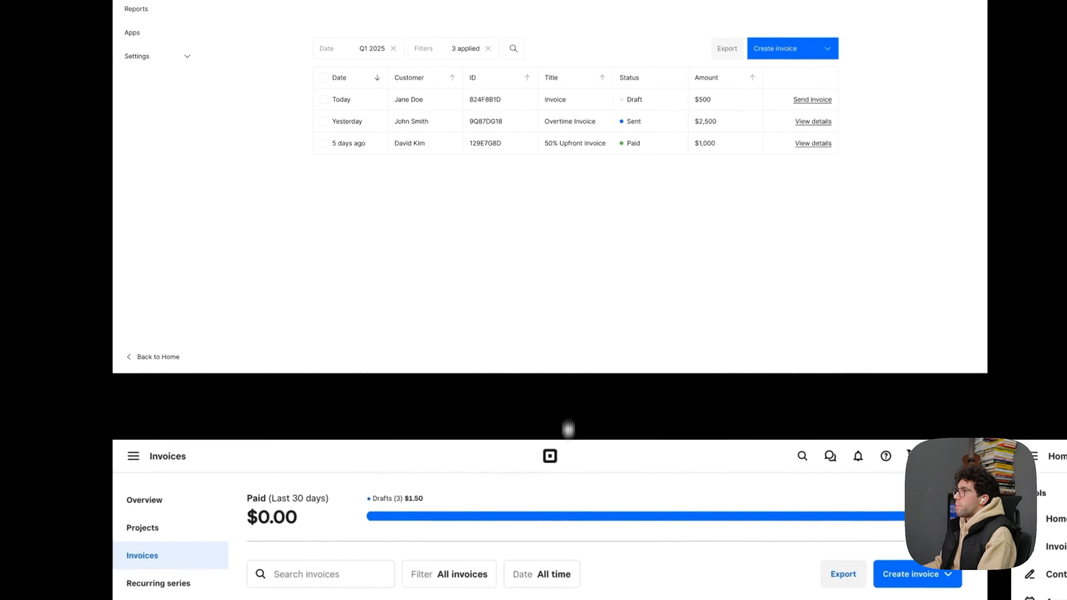
pyautogui.scroll(3, 464, 108)
pyautogui.moveTo(464, 108); pyautogui.dragTo(481, 326)
pyautogui.doubleClick(339, 380)
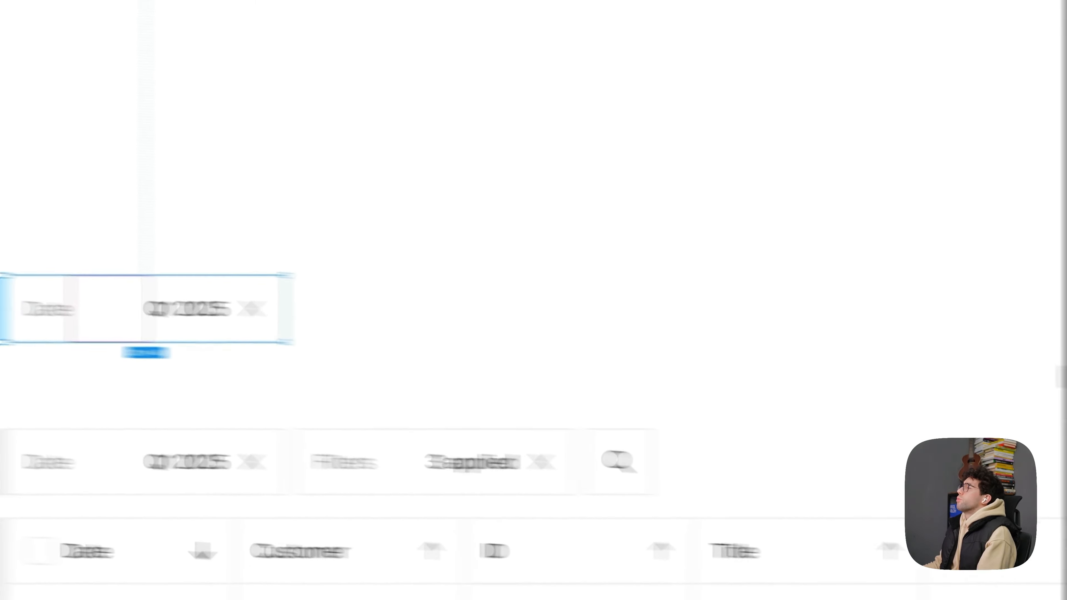
pyautogui.click(887, 313)
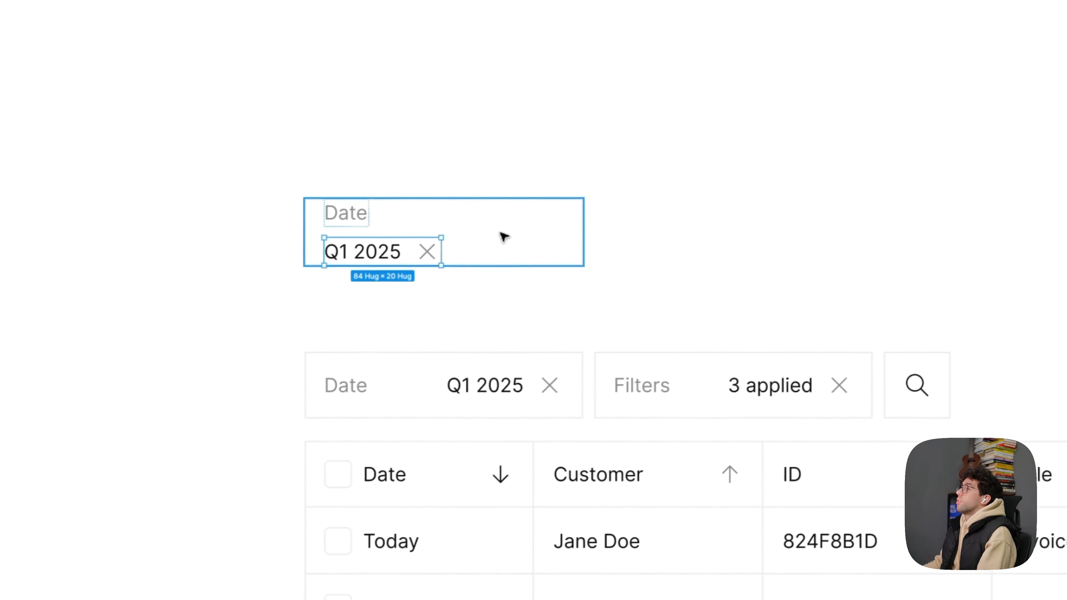
# - Reorder the Date copy so the Q1 2025 row sits above the Date label, and make the card about 115 high with 14 vertical padding
pyautogui.press('Up')
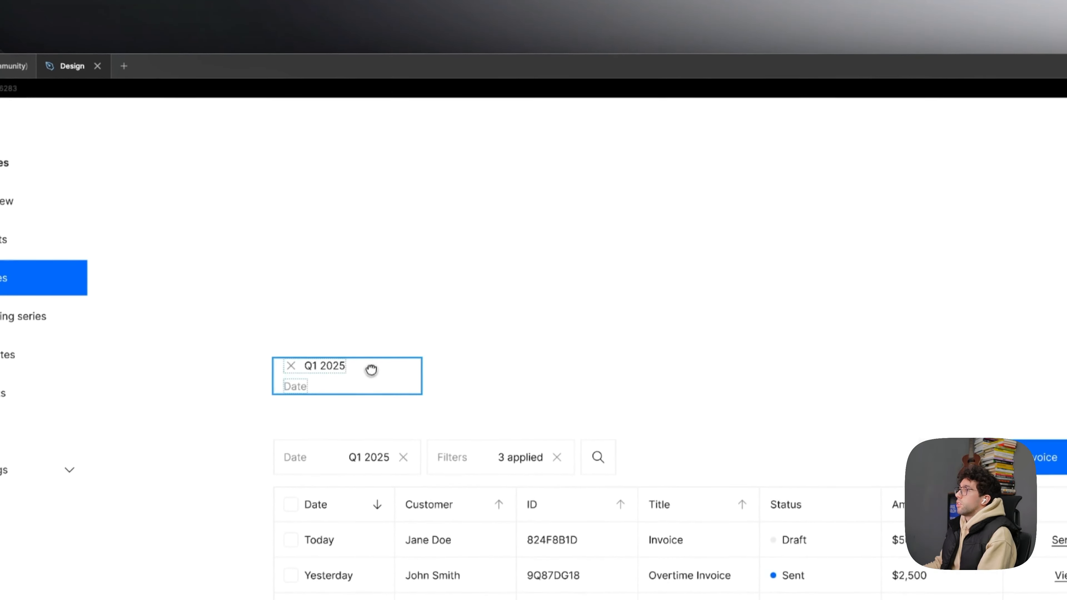
pyautogui.scroll(-4, 371, 370)
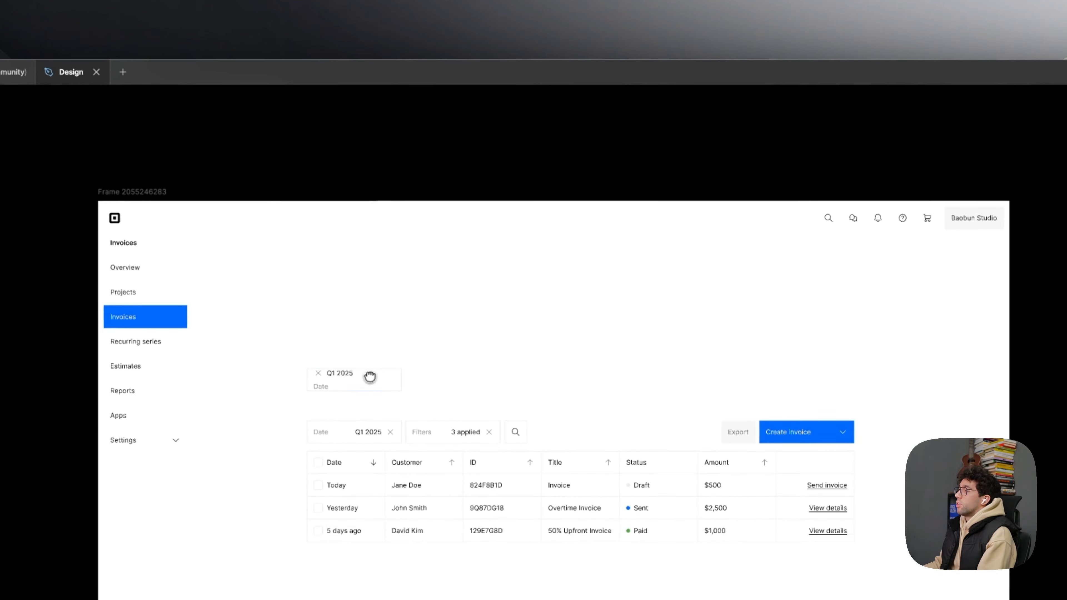
pyautogui.scroll(3, 342, 371)
pyautogui.scroll(-5, 344, 381)
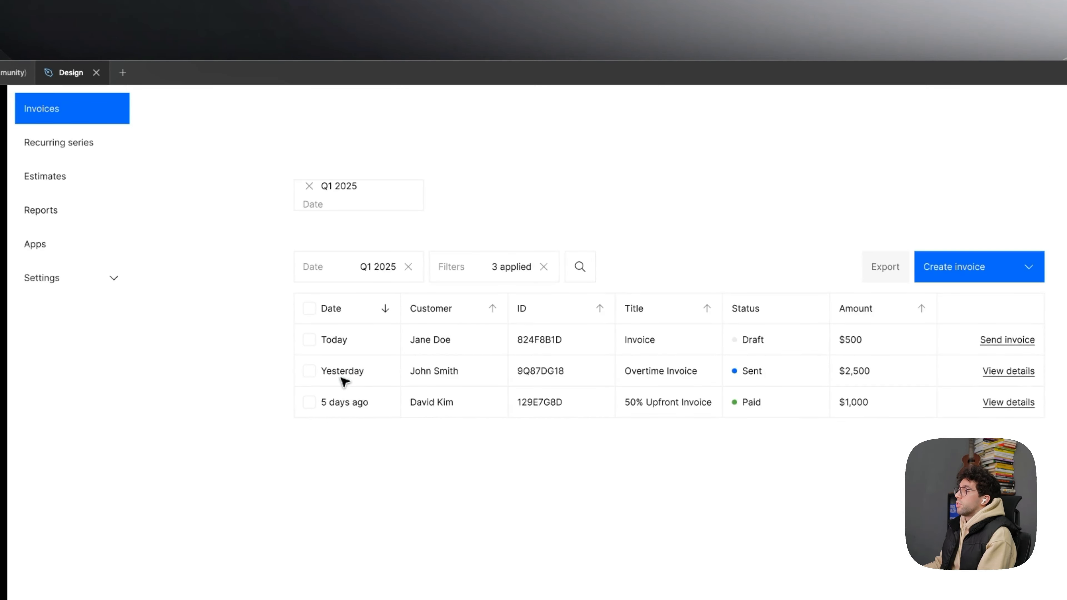
pyautogui.scroll(2, 344, 381)
pyautogui.click(374, 302)
pyautogui.scroll(2, 377, 274)
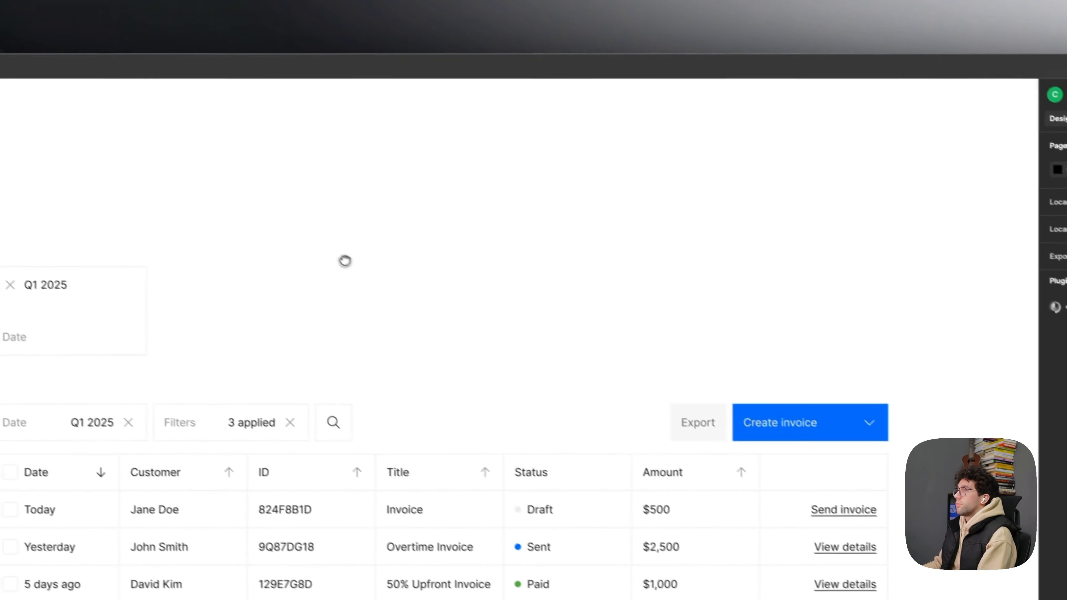
# - Replace the card's top row with the text Paid followed by a grey Last 30 days label, without the close icon
pyautogui.scroll(-3, 381, 197)
pyautogui.scroll(-8, 387, 217)
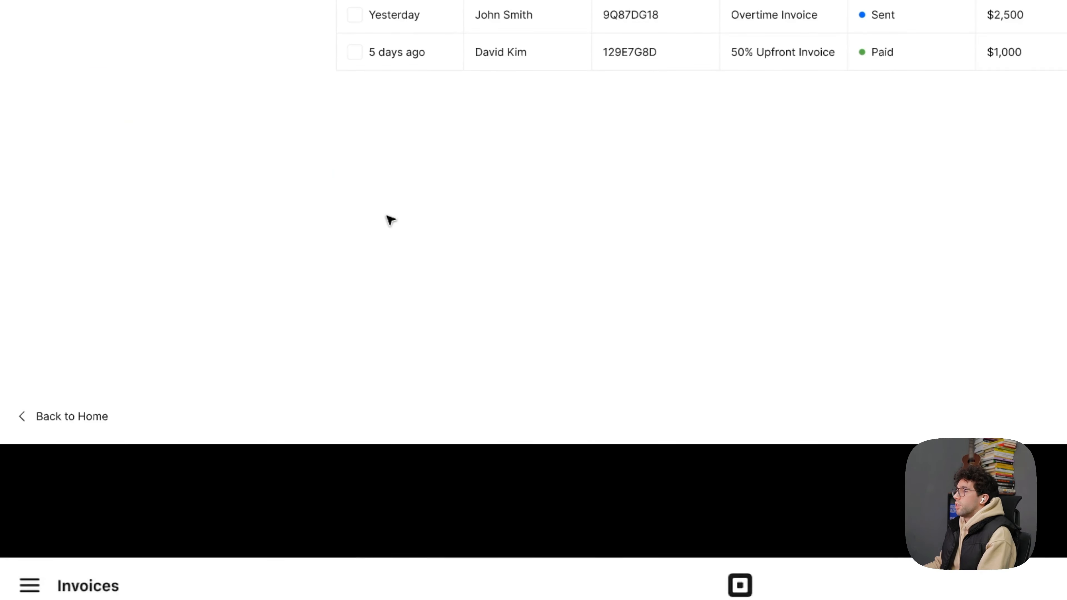
pyautogui.scroll(11, 389, 223)
pyautogui.scroll(5, 379, 333)
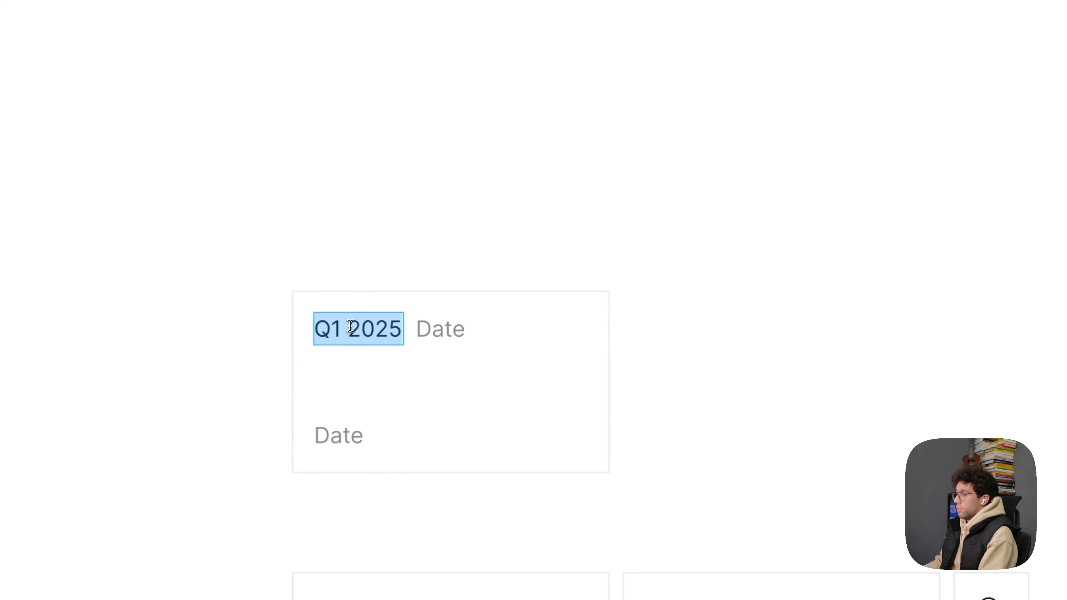
pyautogui.write('Paid')
pyautogui.scroll(-8, 434, 304)
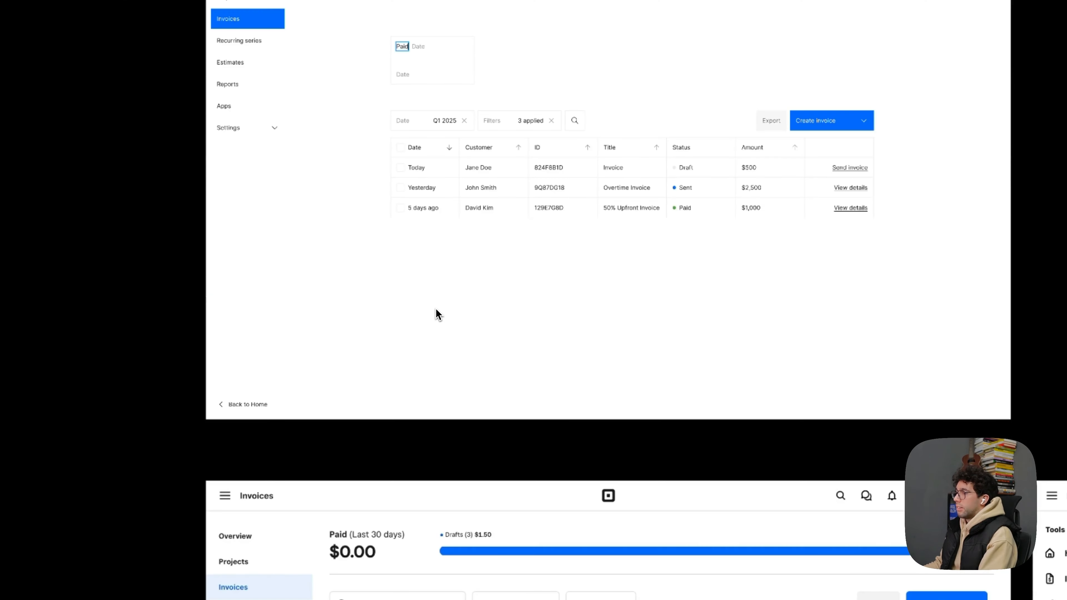
pyautogui.scroll(6, 436, 313)
pyautogui.scroll(10, 374, 412)
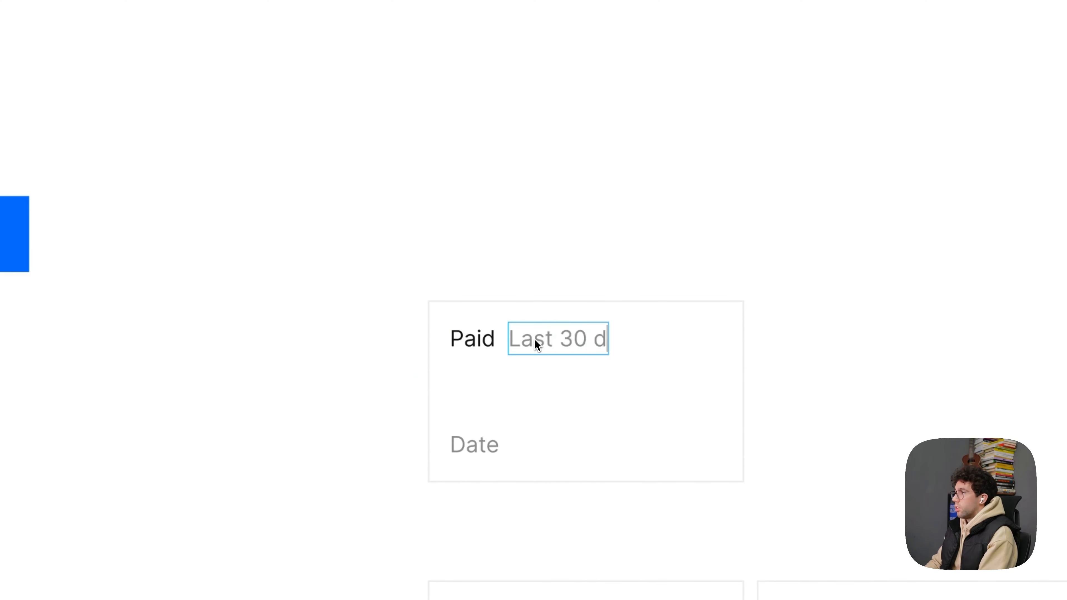
pyautogui.press('Escape')
pyautogui.press('Escape')
# - Replace the lower Date label in the Paid card with the amount $1,000
pyautogui.scroll(-4, 488, 264)
pyautogui.moveTo(613, 283); pyautogui.dragTo(536, 244)
pyautogui.scroll(2, 522, 261)
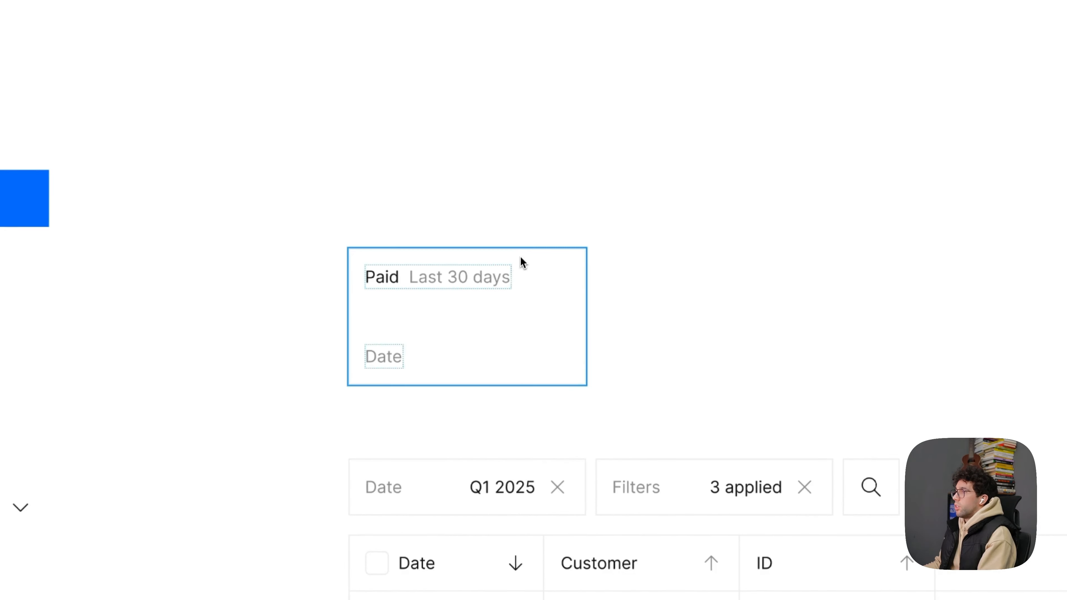
pyautogui.moveTo(483, 331); pyautogui.dragTo(489, 278)
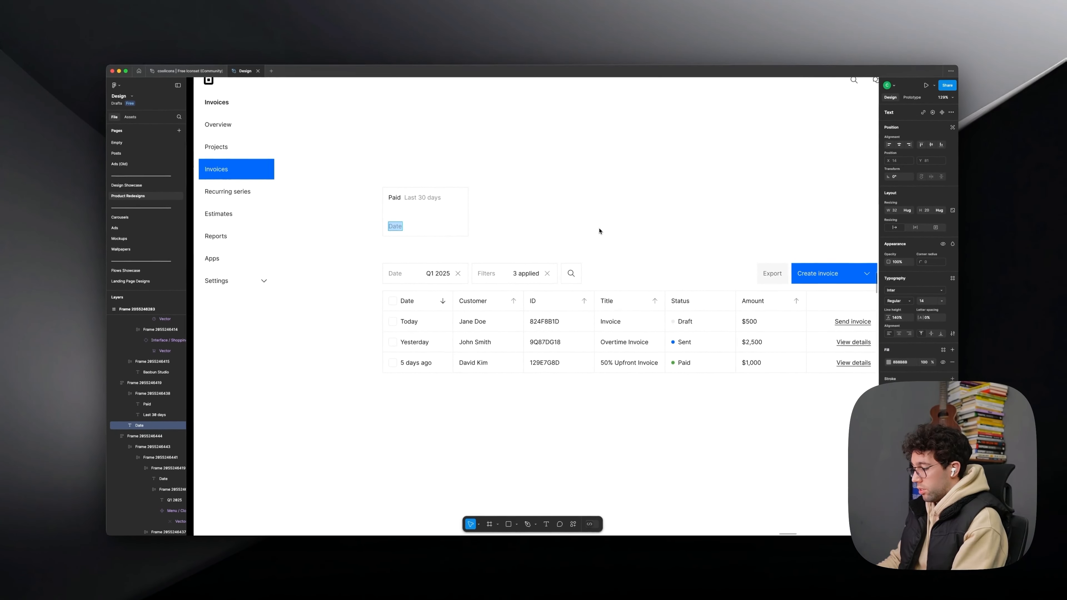
pyautogui.write('$1,000')
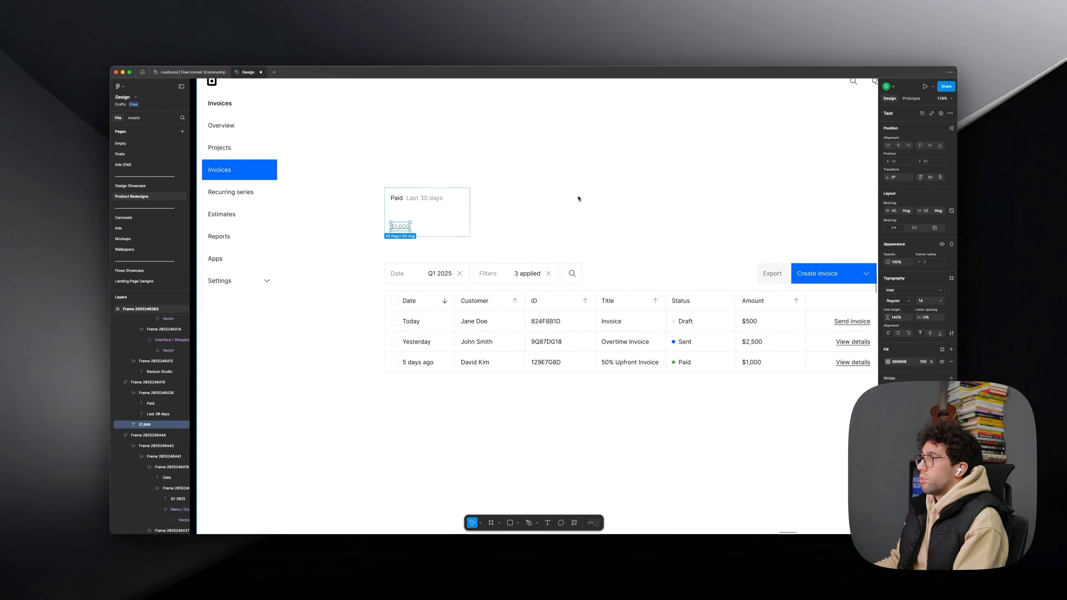
# - Set the text colour of the $1,000 amount to 111111 and increase its font size
pyautogui.scroll(2, 579, 198)
pyautogui.click(906, 361)
pyautogui.write('1')
pyautogui.press('Return')
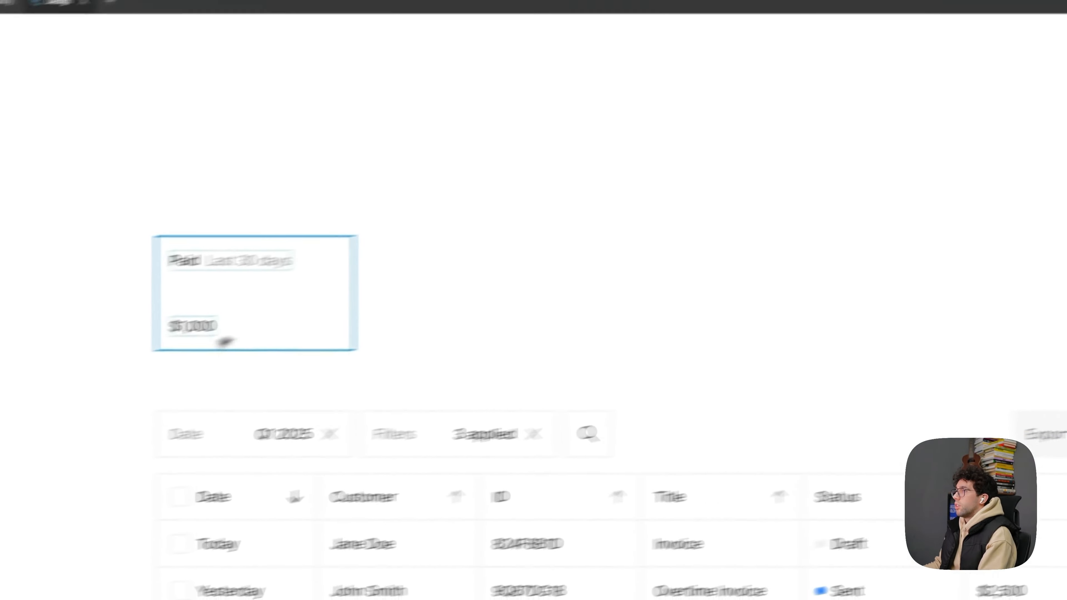
pyautogui.click(962, 370)
pyautogui.write('200')
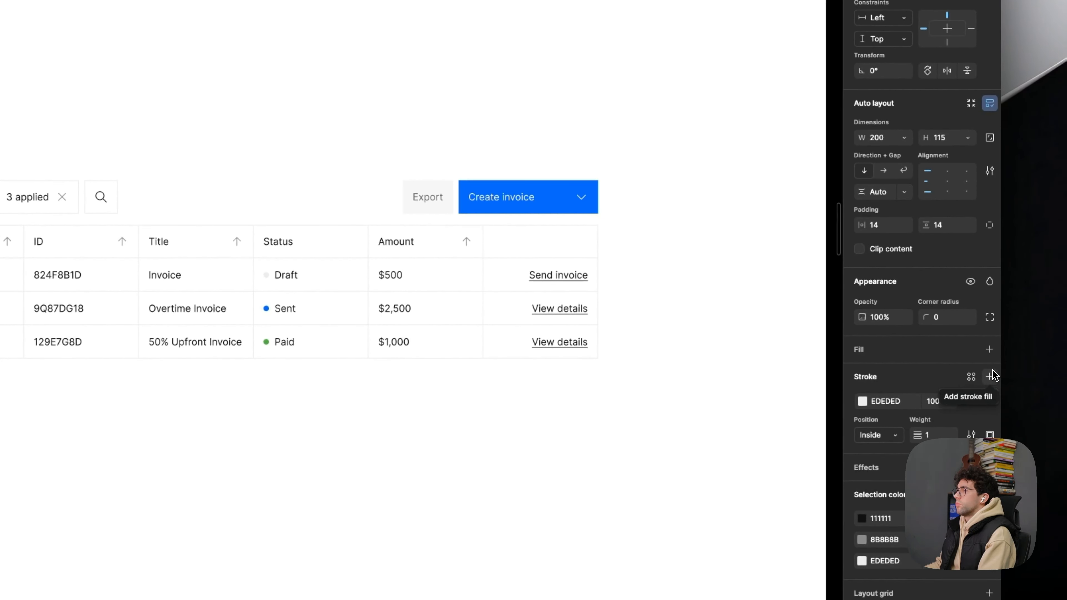
# - Try removing the outline stroke from the Paid card
pyautogui.click(990, 432)
pyautogui.click(380, 259)
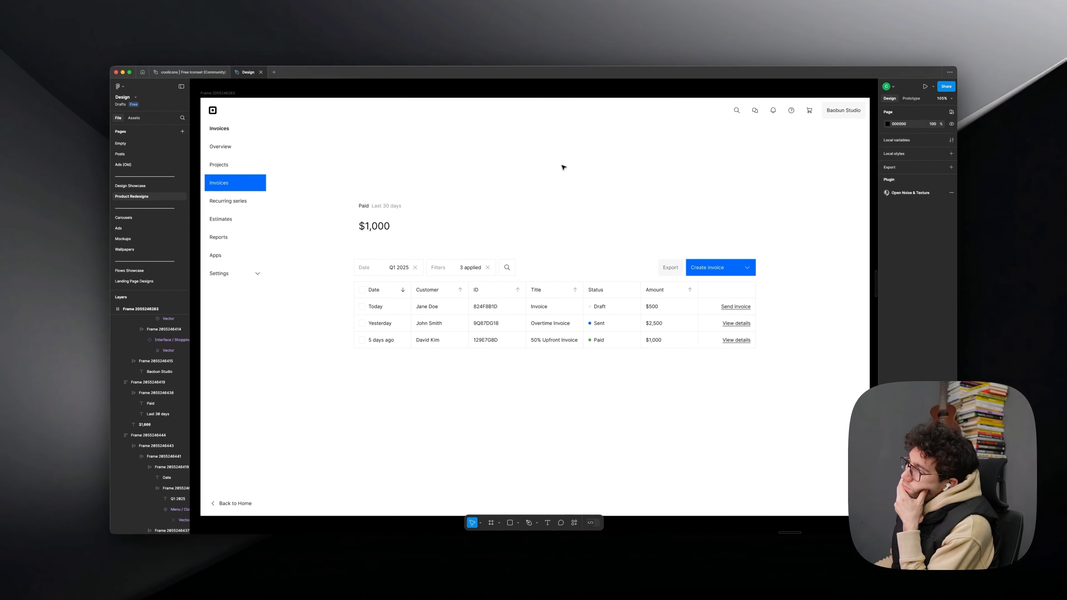
pyautogui.hotkey('ctrl', 'z')
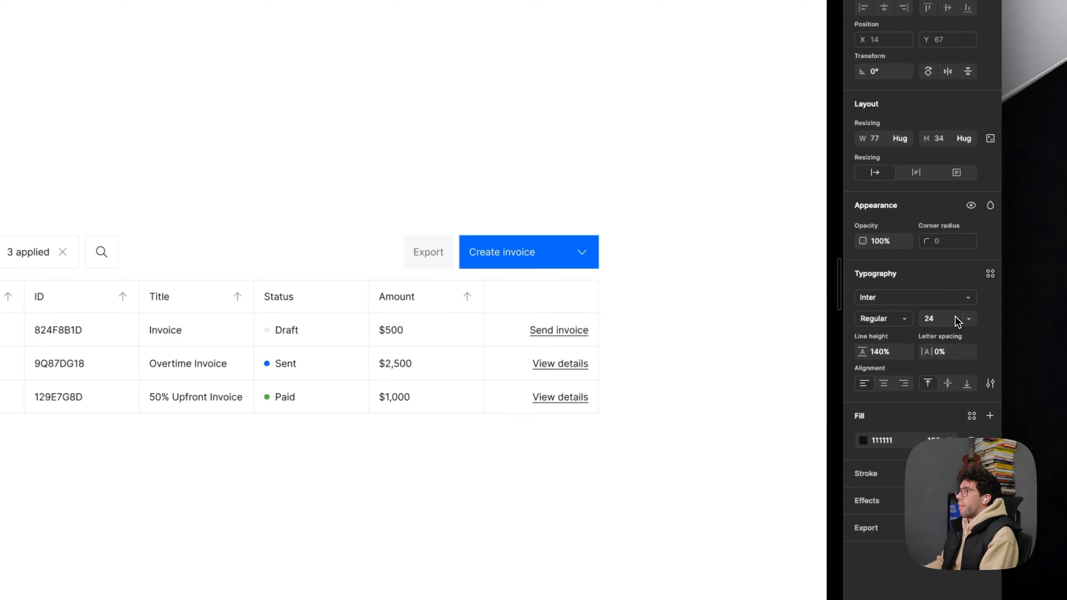
pyautogui.press('Escape')
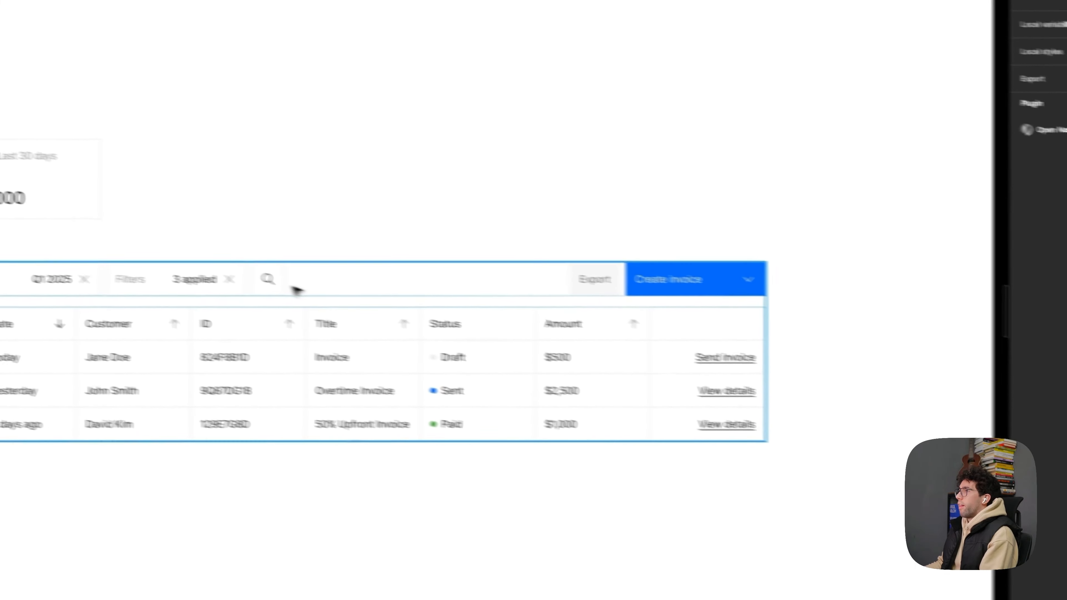
pyautogui.click(257, 248)
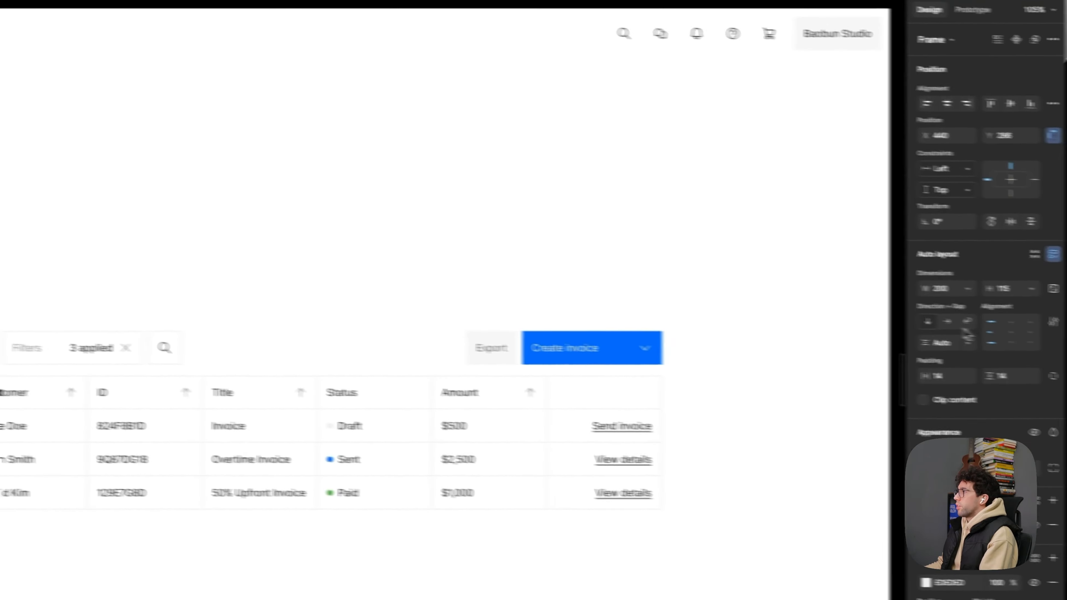
pyautogui.click(959, 346)
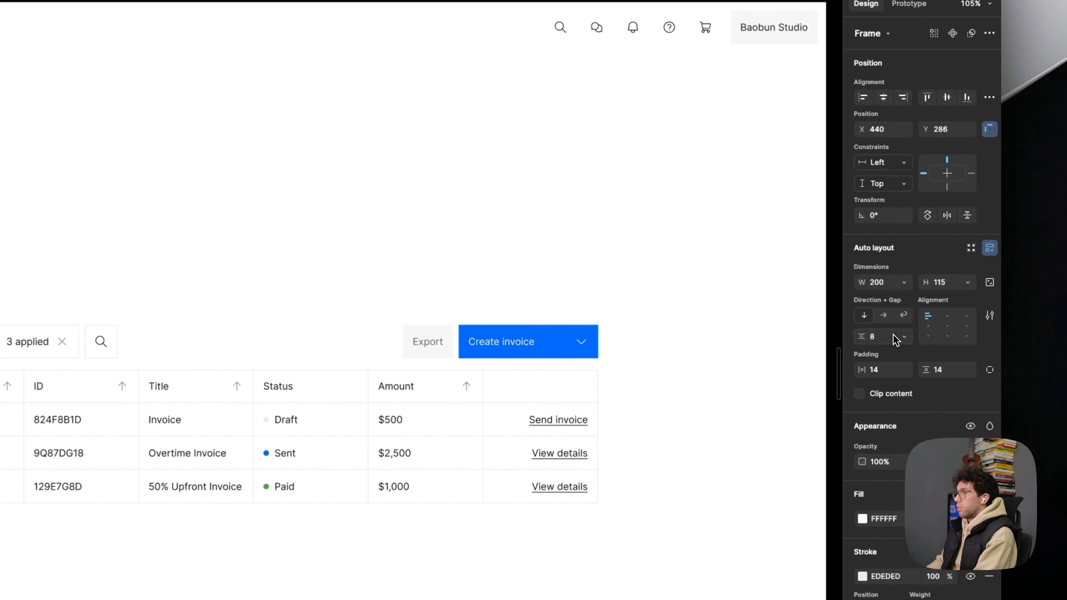
pyautogui.click(555, 295)
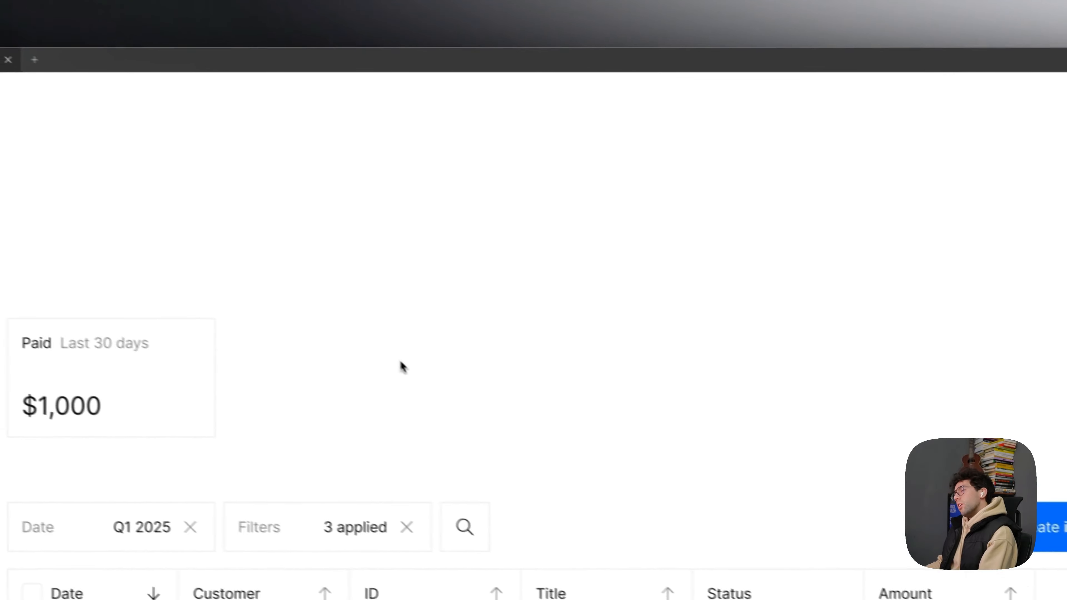
pyautogui.scroll(-5, 389, 370)
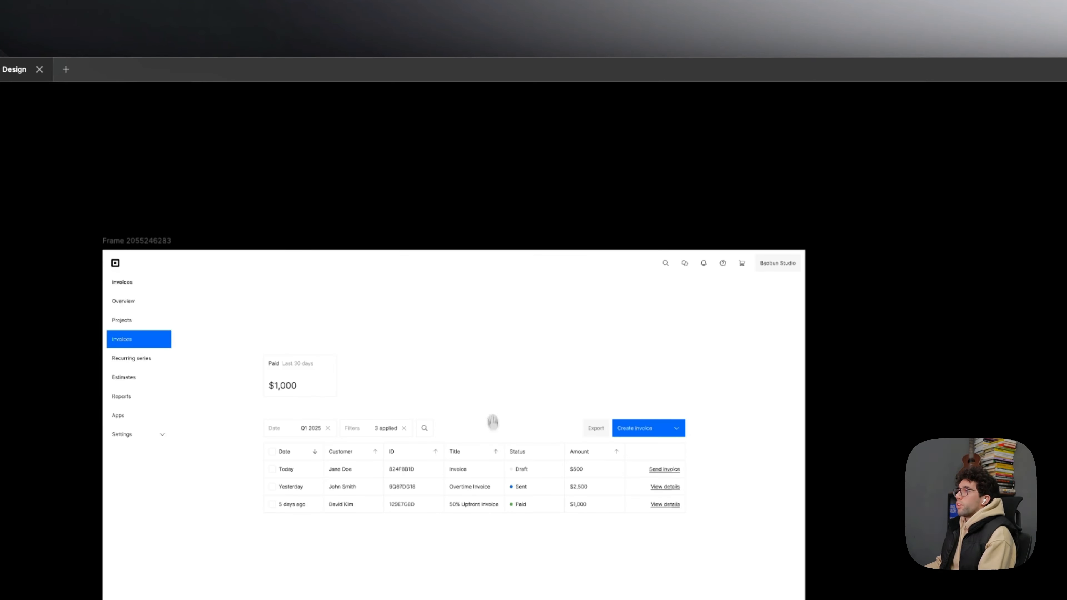
pyautogui.moveTo(494, 427); pyautogui.dragTo(482, 249)
pyautogui.scroll(1, 450, 414)
pyautogui.moveTo(403, 328); pyautogui.dragTo(464, 365)
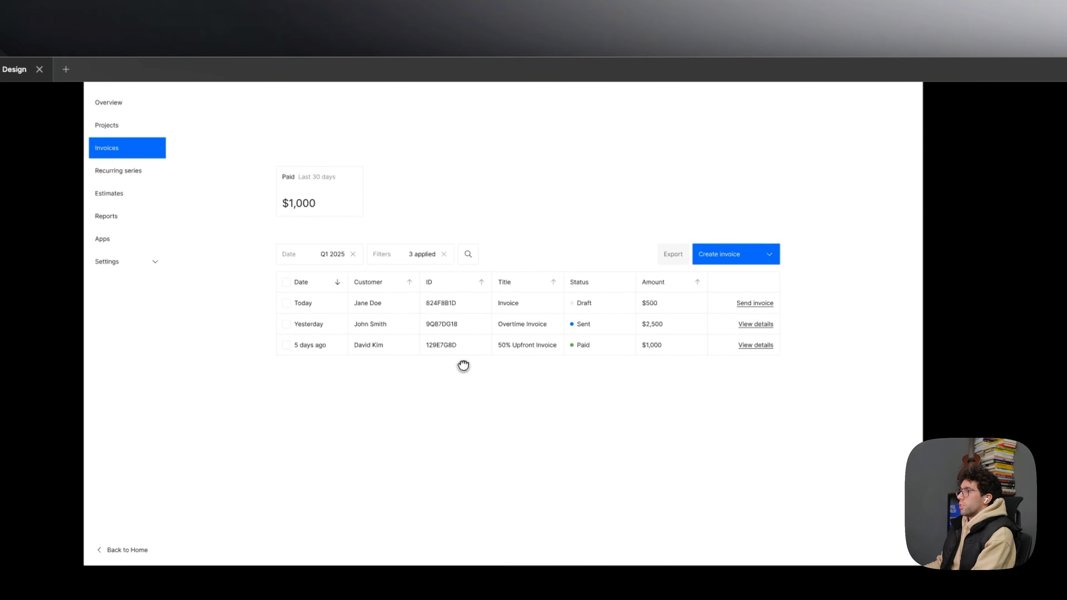
# - Duplicate the Paid card beside the original and widen the copy to 920, ending at the table's right edge
pyautogui.scroll(2, 404, 170)
pyautogui.moveTo(407, 180); pyautogui.dragTo(404, 190)
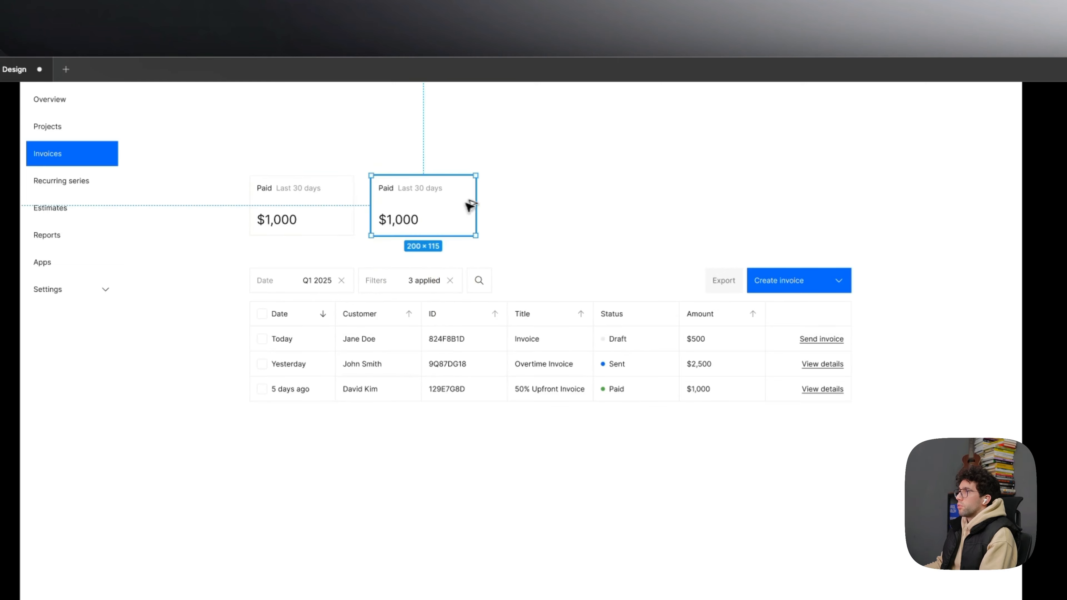
pyautogui.moveTo(601, 199); pyautogui.dragTo(852, 205)
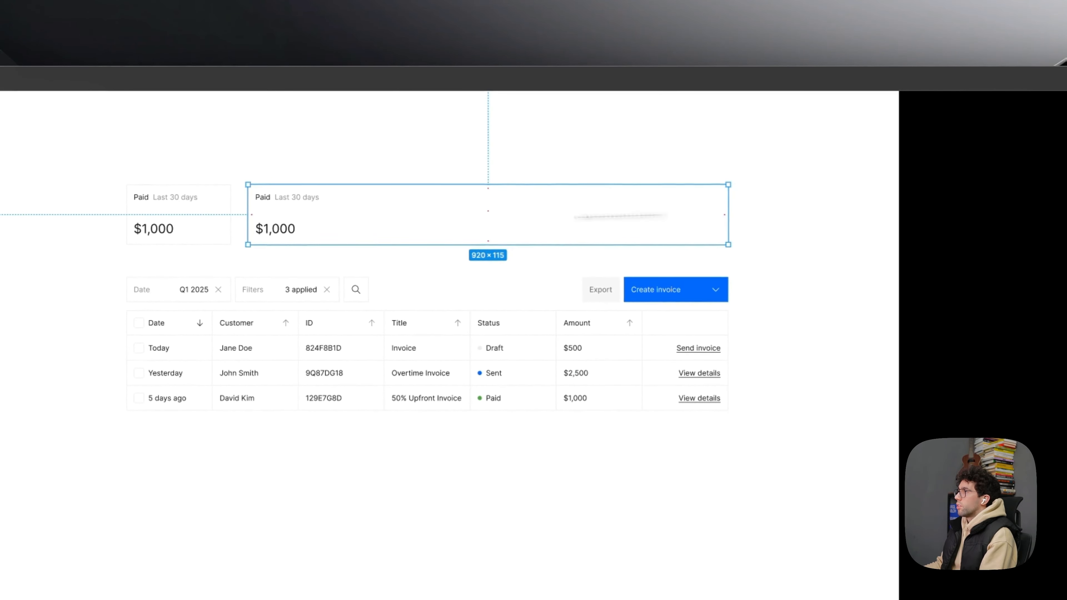
# - Copy the Sent status with its blue dot from the Status column into the wide card, after Last 30 days
pyautogui.doubleClick(362, 169)
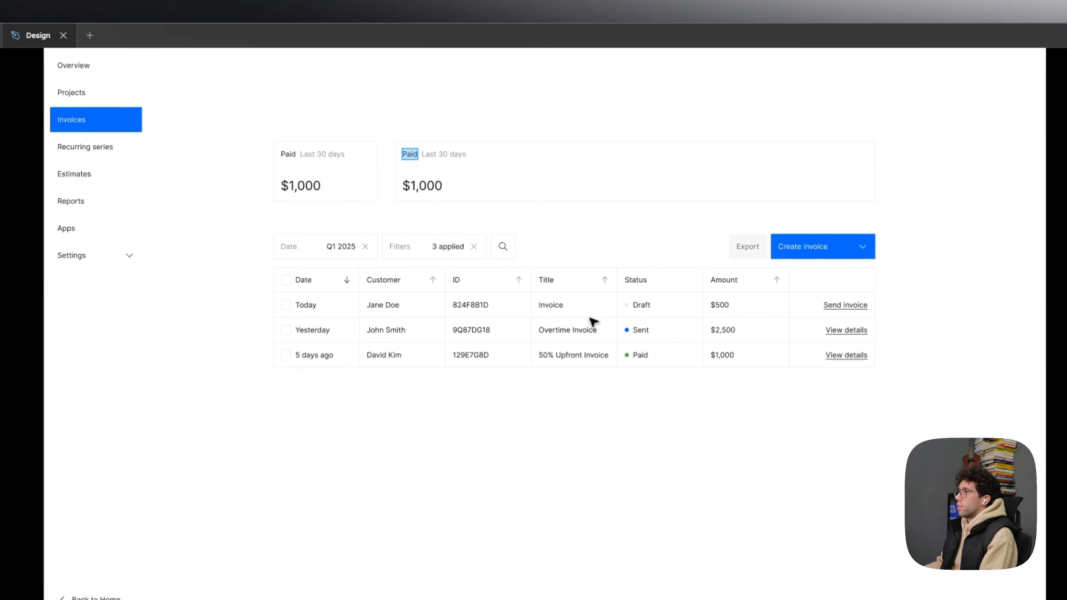
pyautogui.scroll(5, 638, 334)
pyautogui.click(638, 332)
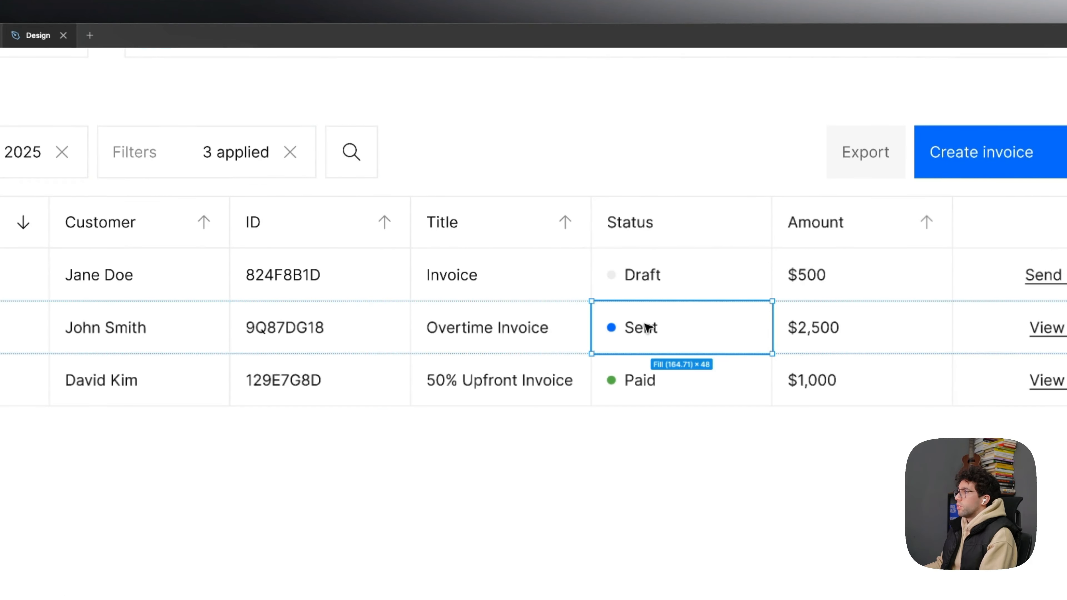
pyautogui.scroll(-5, 648, 327)
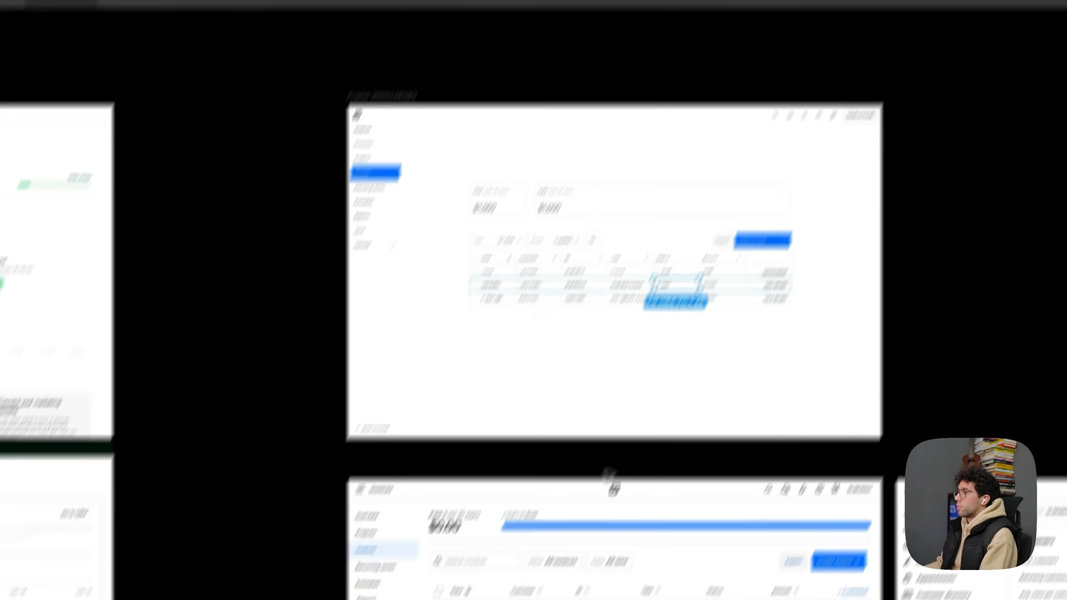
pyautogui.scroll(5, 610, 475)
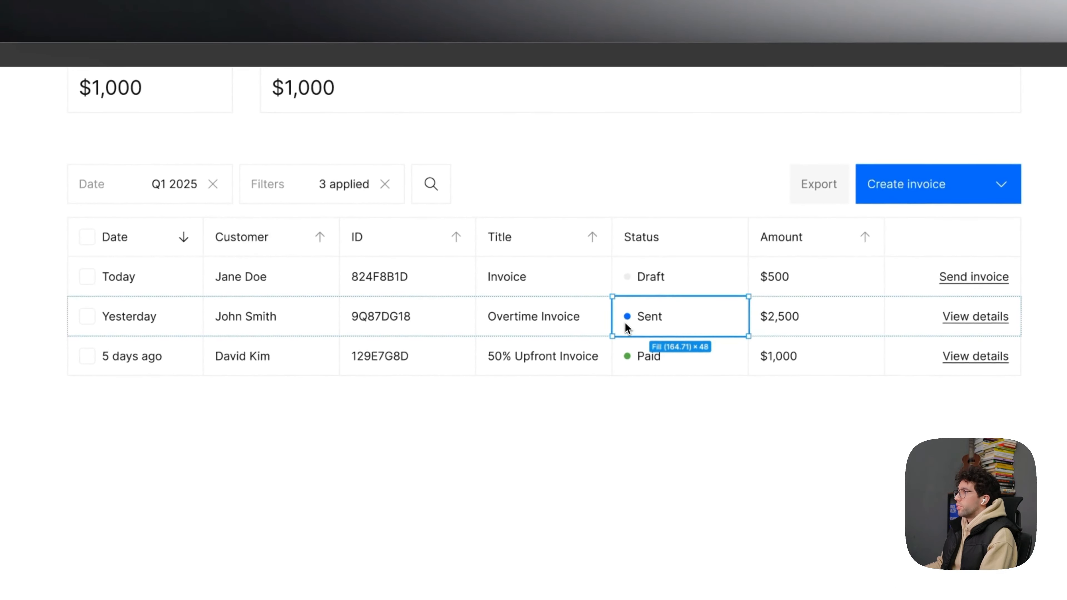
pyautogui.doubleClick(627, 318)
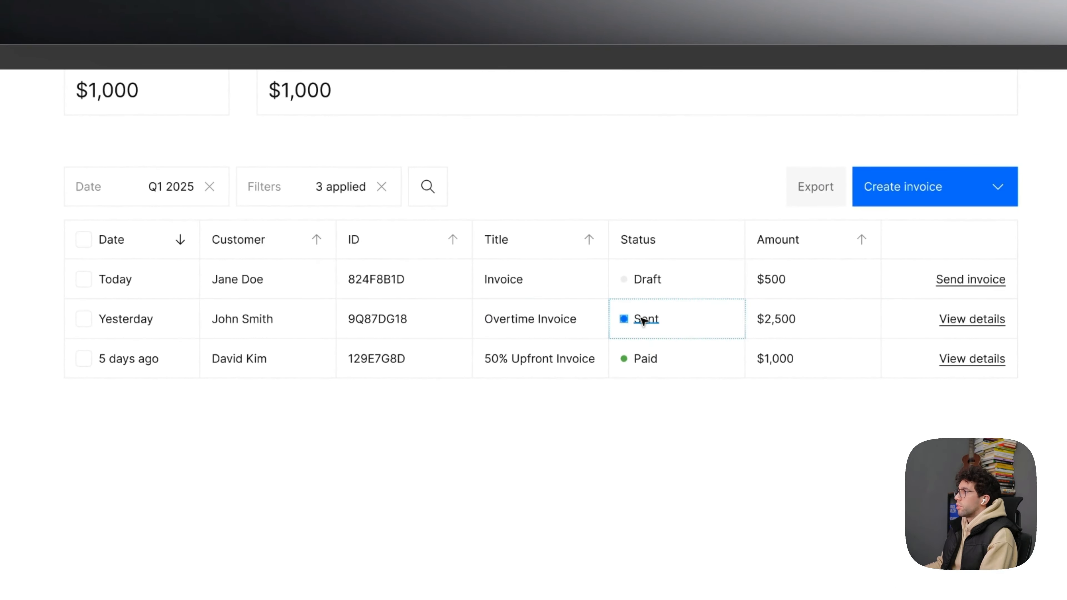
pyautogui.scroll(-5, 668, 332)
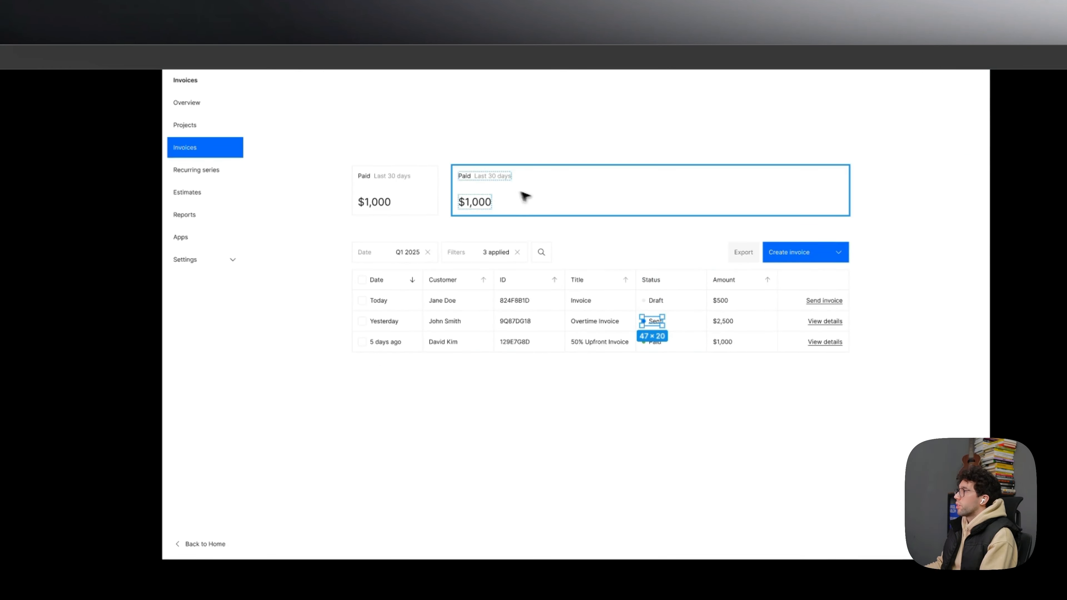
pyautogui.scroll(5, 525, 196)
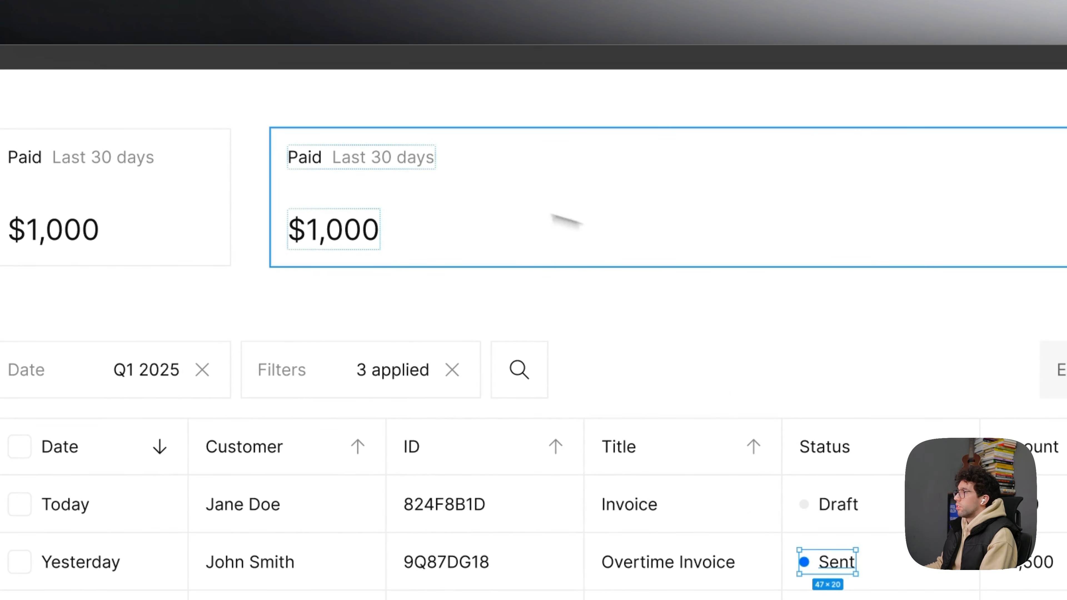
pyautogui.click(377, 154)
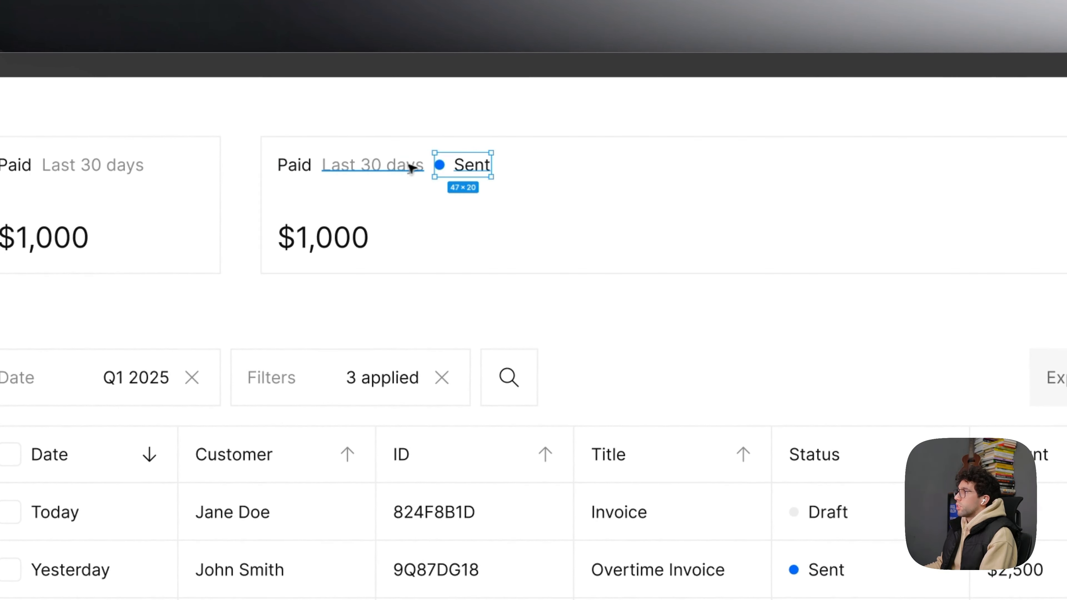
pyautogui.doubleClick(473, 168)
pyautogui.scroll(-3, 474, 170)
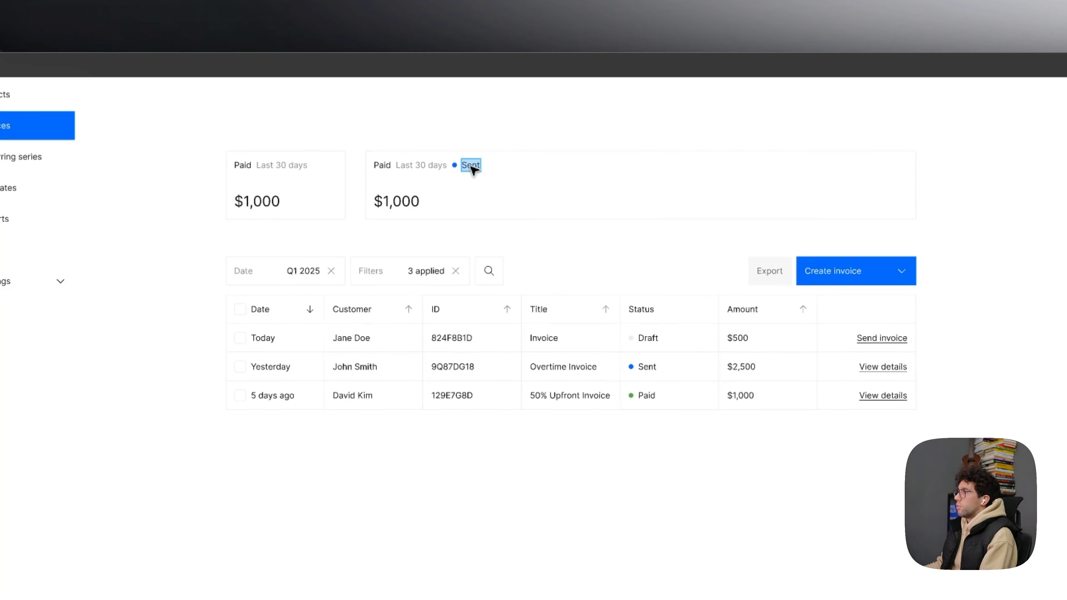
pyautogui.scroll(3, 509, 168)
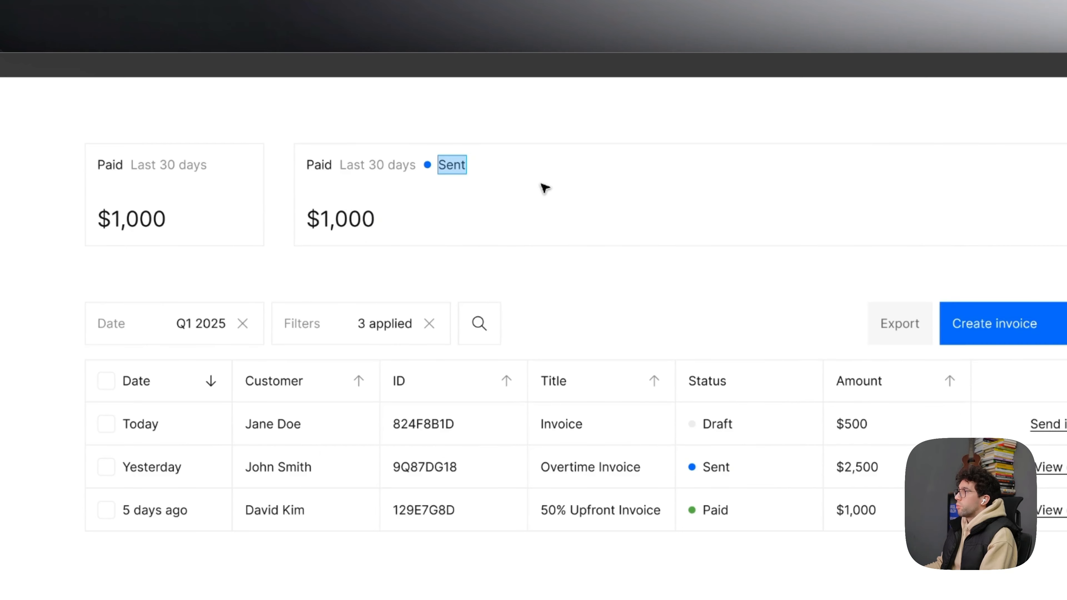
pyautogui.press('Escape')
# - Copy the Draft and Paid statuses with their dots into the wide card after Sent, and remove its original Paid and Last 30 days labels
pyautogui.click(726, 423)
pyautogui.doubleClick(726, 423)
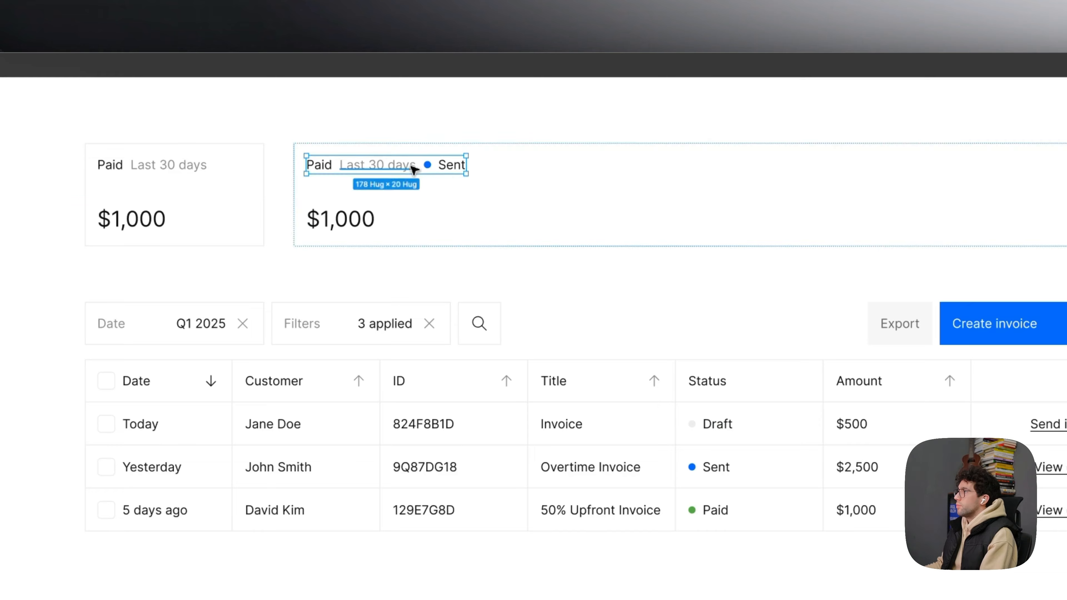
pyautogui.click(710, 509)
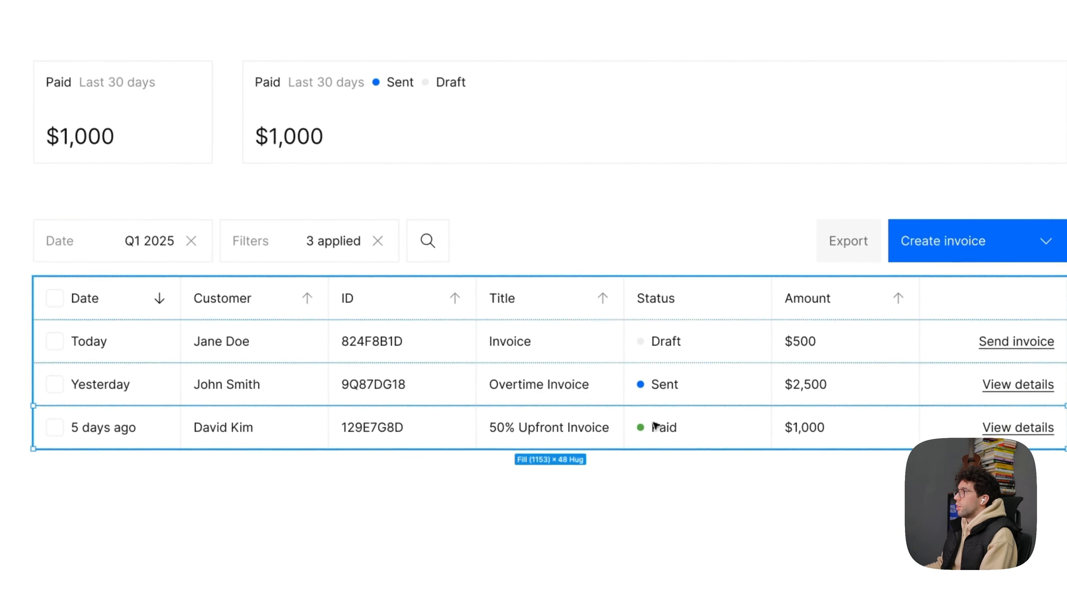
pyautogui.doubleClick(706, 509)
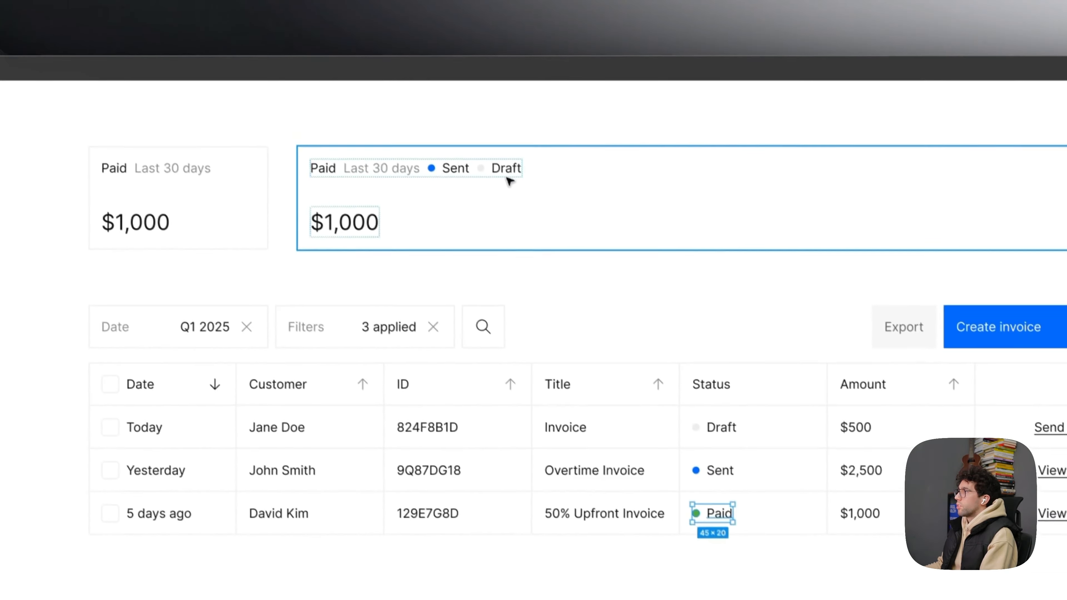
pyautogui.click(449, 84)
pyautogui.hotkey('ctrl', 'v')
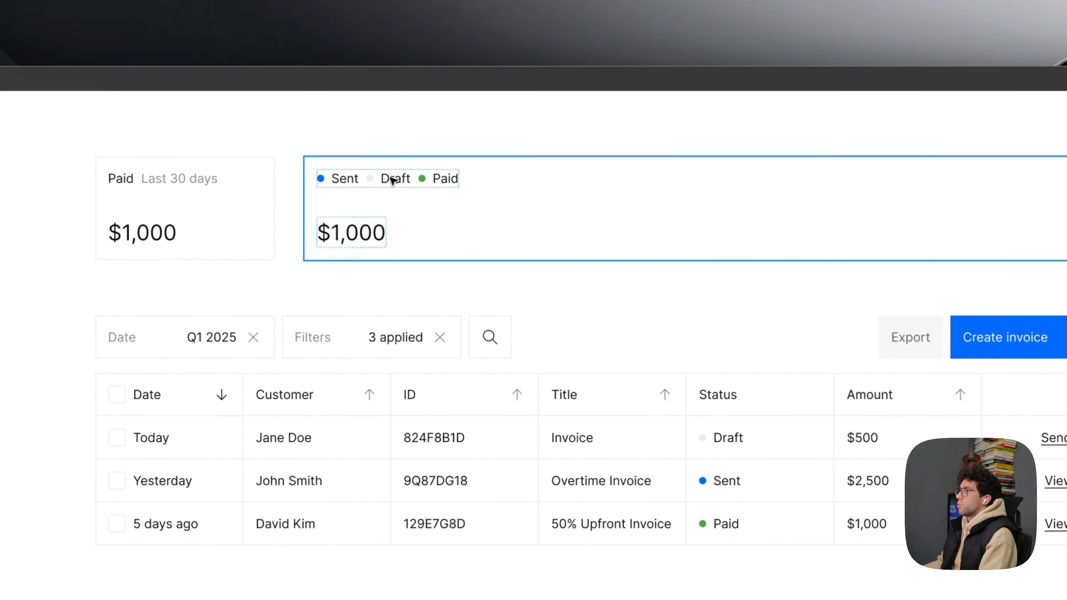
# - Append the count (1) to the Sent, Draft and Paid labels in the wide card
pyautogui.click(891, 396)
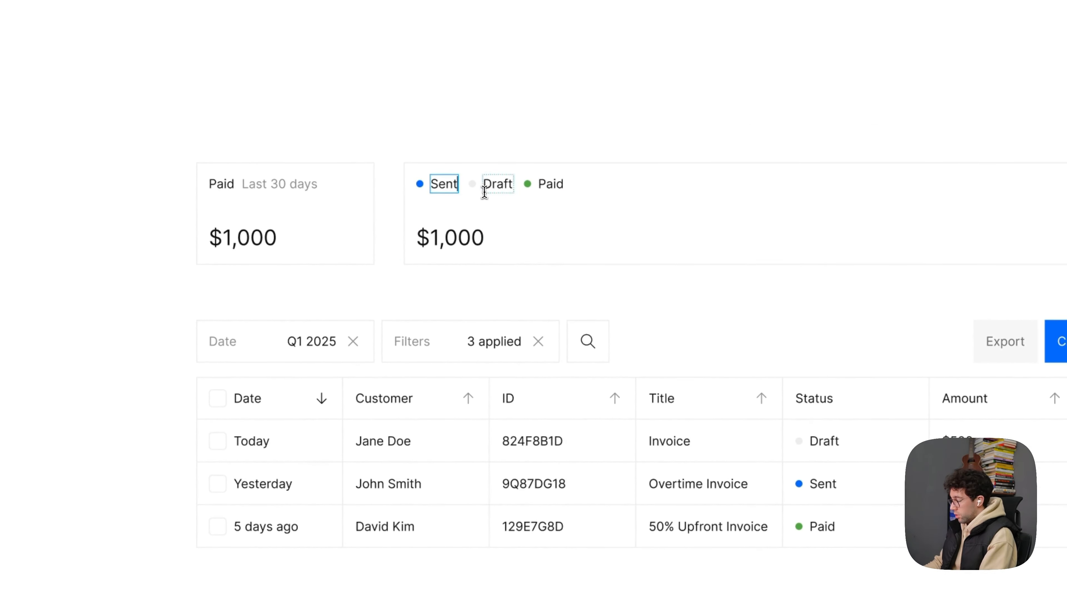
pyautogui.write('(1')
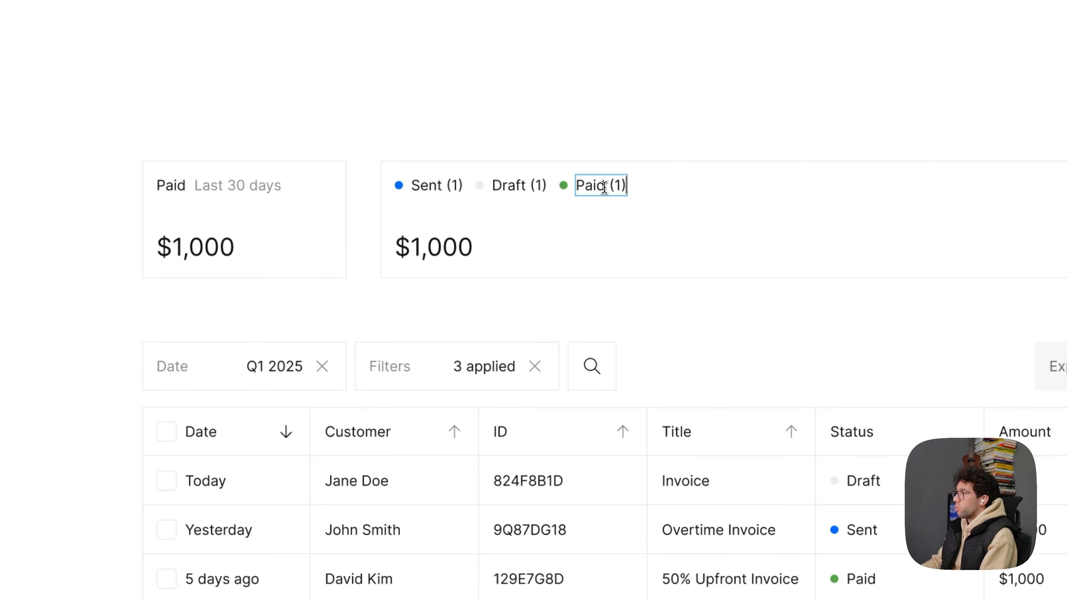
# - Duplicate the Sent (1) text beside itself in the wide card and change the copy to $500
pyautogui.click(461, 188)
pyautogui.scroll(-10, 462, 188)
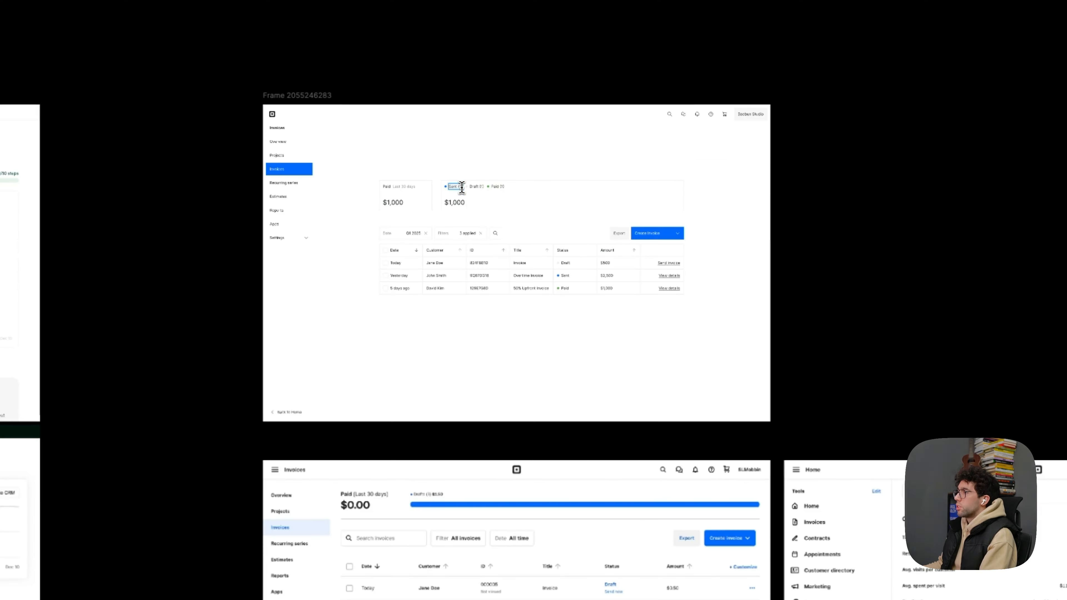
pyautogui.scroll(-1, 442, 536)
pyautogui.scroll(8, 441, 536)
pyautogui.scroll(15, 572, 362)
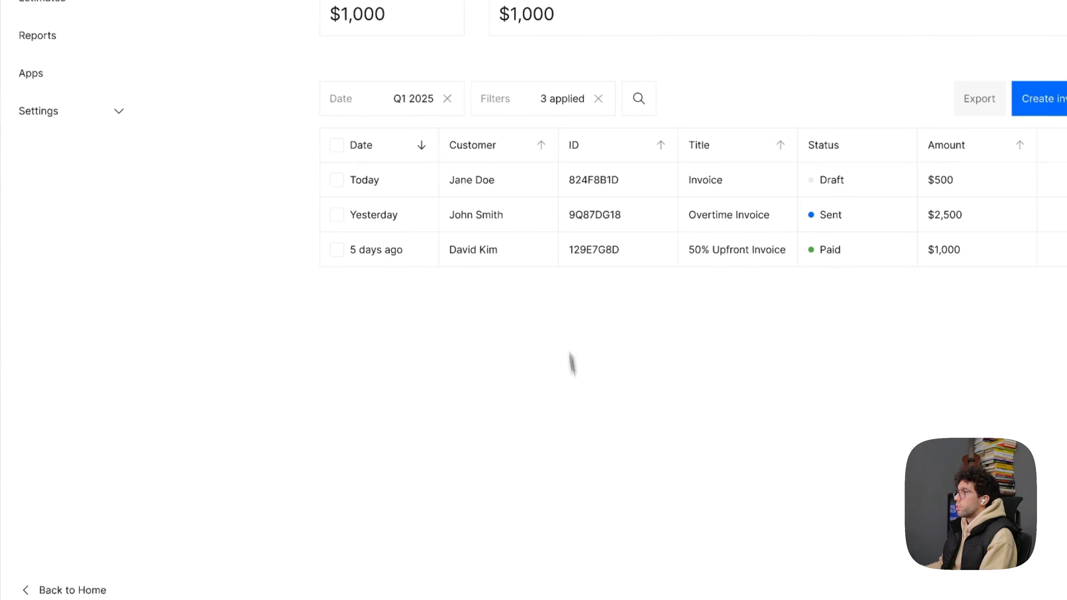
pyautogui.scroll(5, 568, 162)
pyautogui.hotkey('ctrl', 'd')
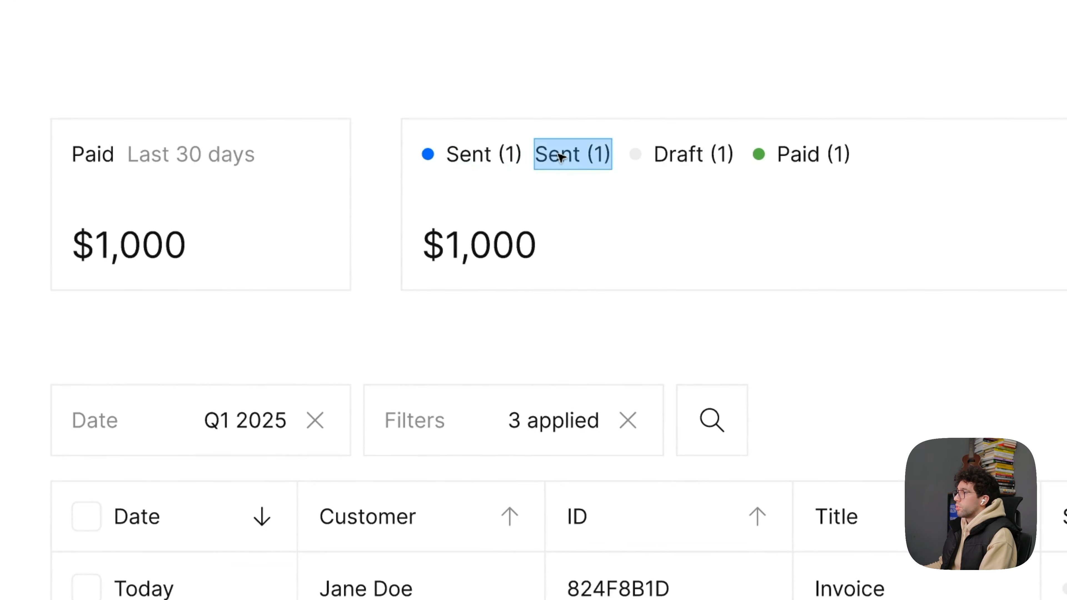
pyautogui.scroll(-4, 574, 172)
pyautogui.hscroll(5, 574, 172)
pyautogui.scroll(-1, 576, 172)
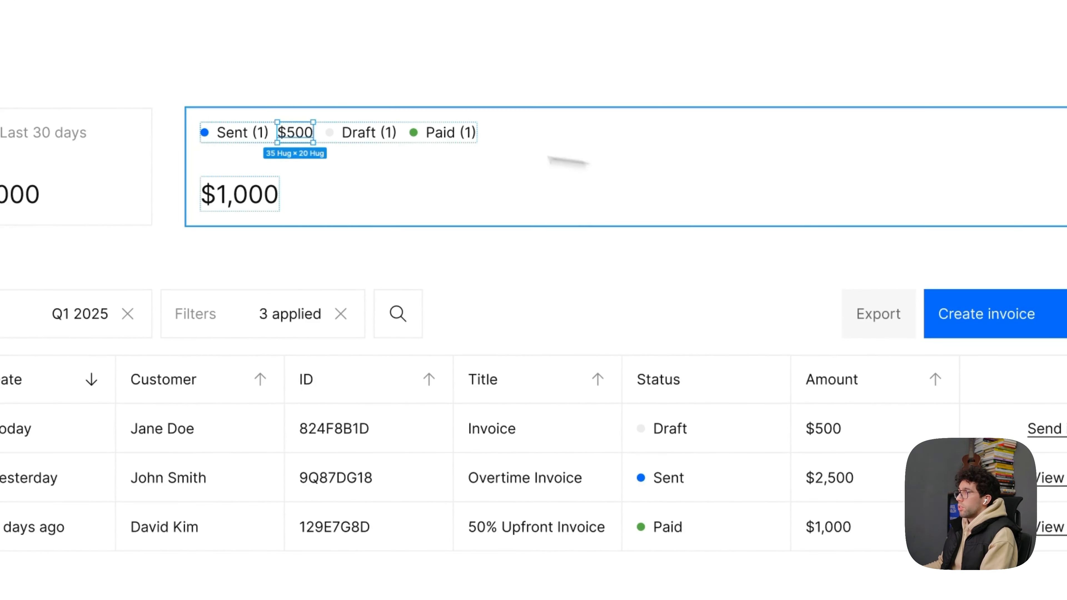
# - Paste the amount text after Draft (1) and Paid (1), setting the copies to $2,500 and $1,000
pyautogui.scroll(4, 409, 261)
pyautogui.click(404, 271)
pyautogui.hotkey('ctrl', 'v')
pyautogui.doubleClick(456, 300)
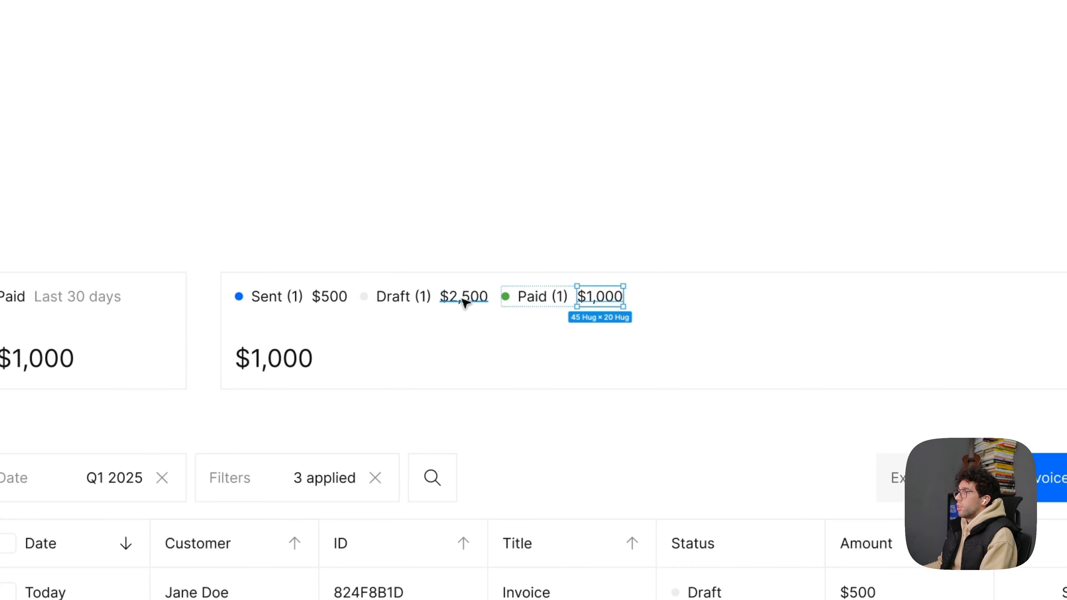
# - Set the three status amounts to Semi Bold and widen the gap between the Sent, Draft and Paid groups
pyautogui.keyDown('shift'); pyautogui.click(348, 302); pyautogui.keyUp('shift')
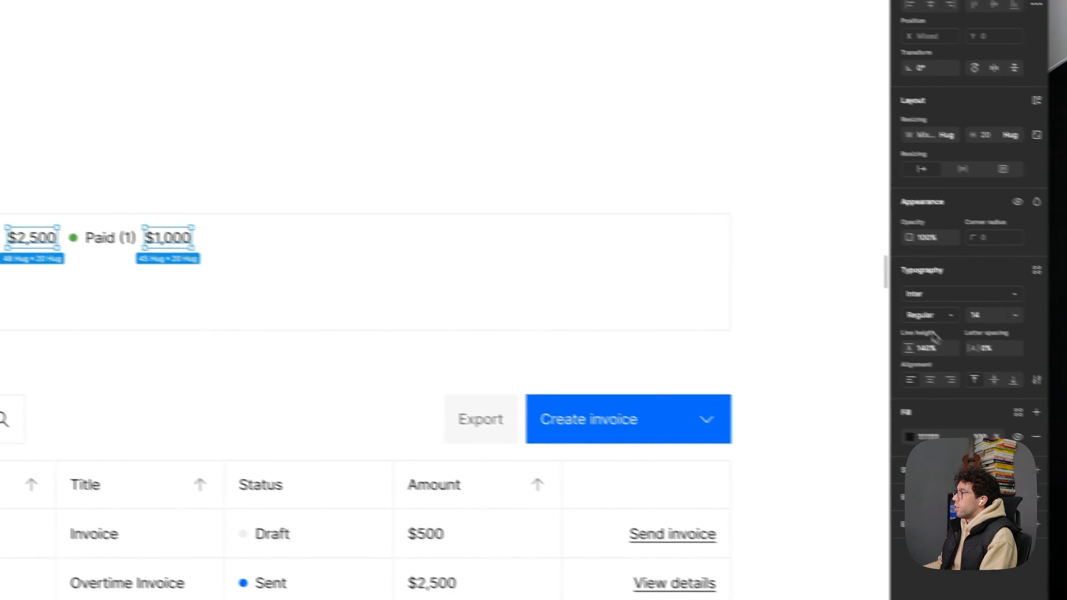
pyautogui.click(922, 313)
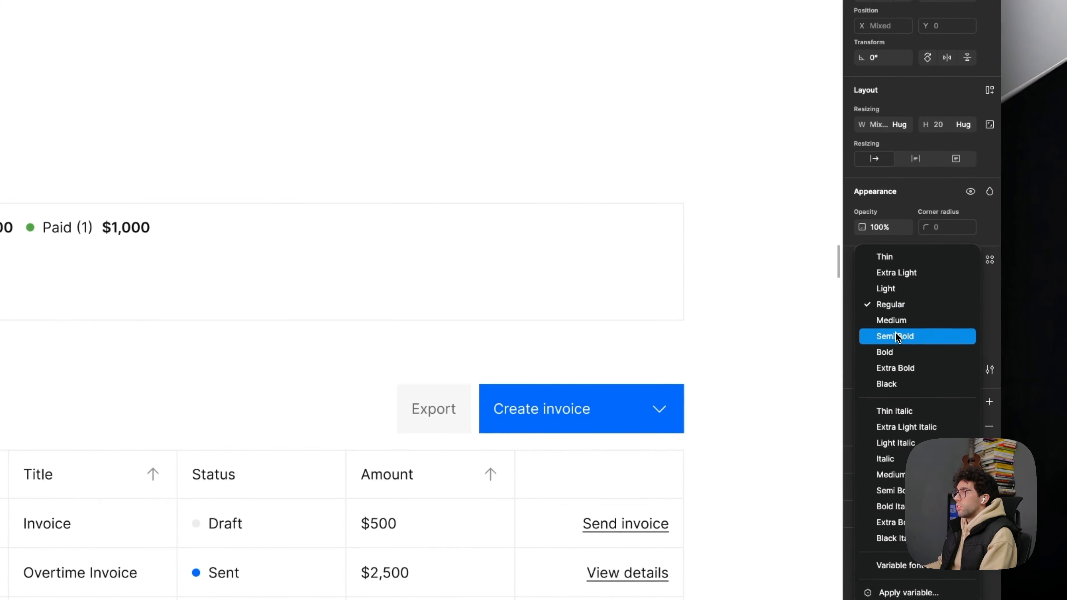
pyautogui.click(896, 336)
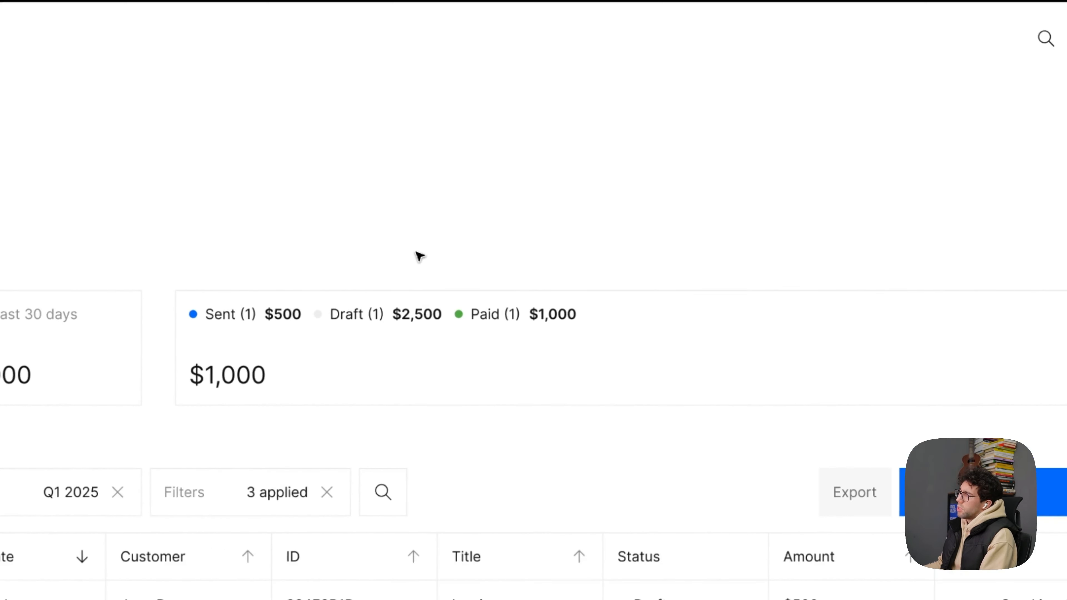
pyautogui.keyDown('super'); pyautogui.click(260, 315); pyautogui.keyUp('super')
pyautogui.hotkey('shift', 'Return')
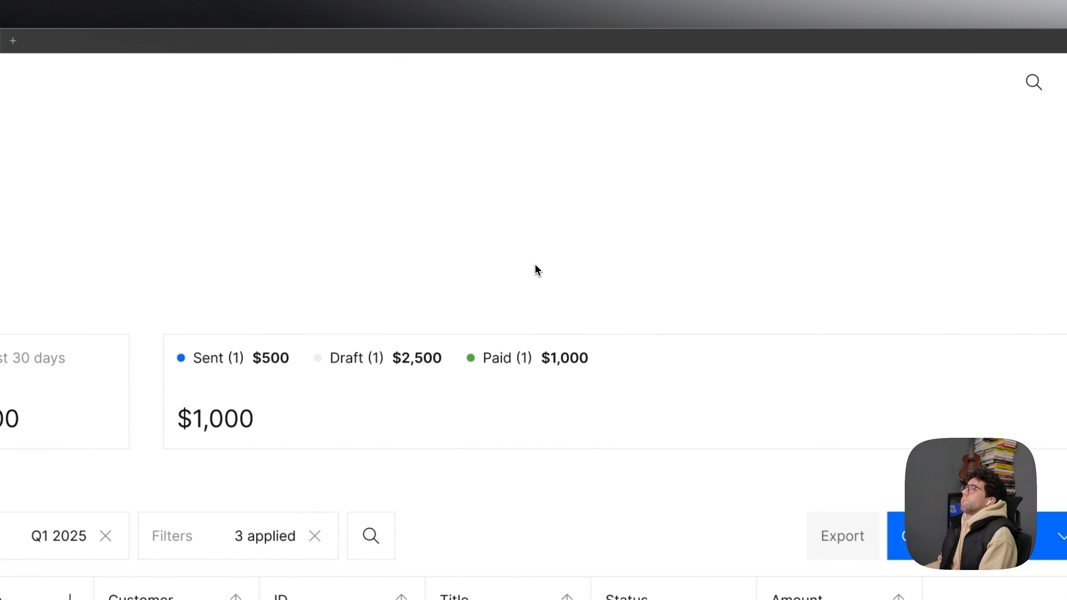
# - Add a thin rectangle about 137 by 5 below the status row in the wide card and delete the card's large $1,000 amount
pyautogui.moveTo(473, 297); pyautogui.dragTo(595, 267)
pyautogui.scroll(-5, 361, 385)
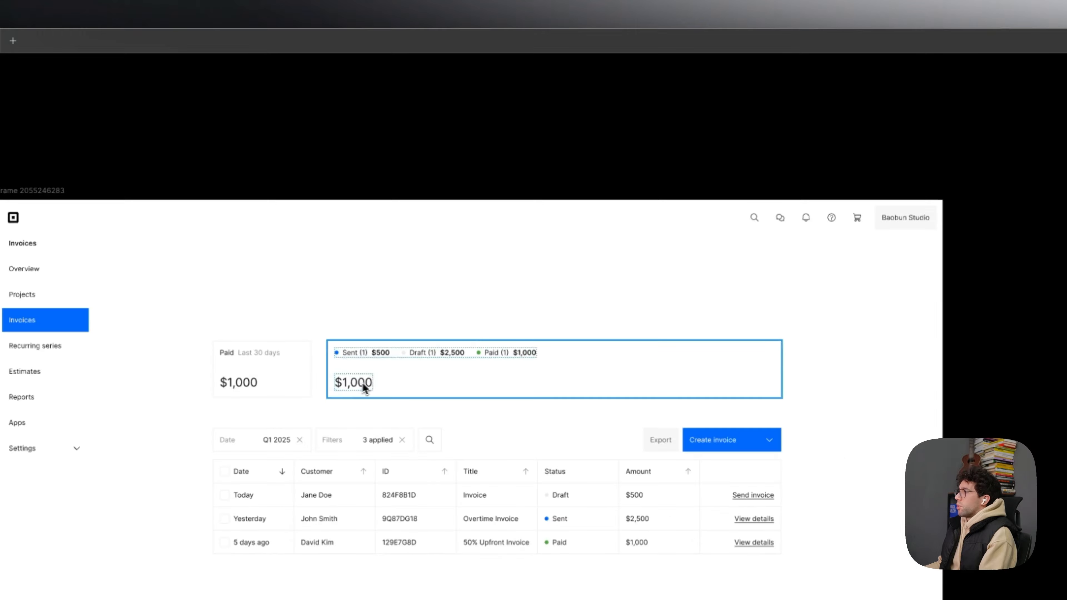
pyautogui.scroll(-3, 363, 384)
pyautogui.scroll(5, 373, 260)
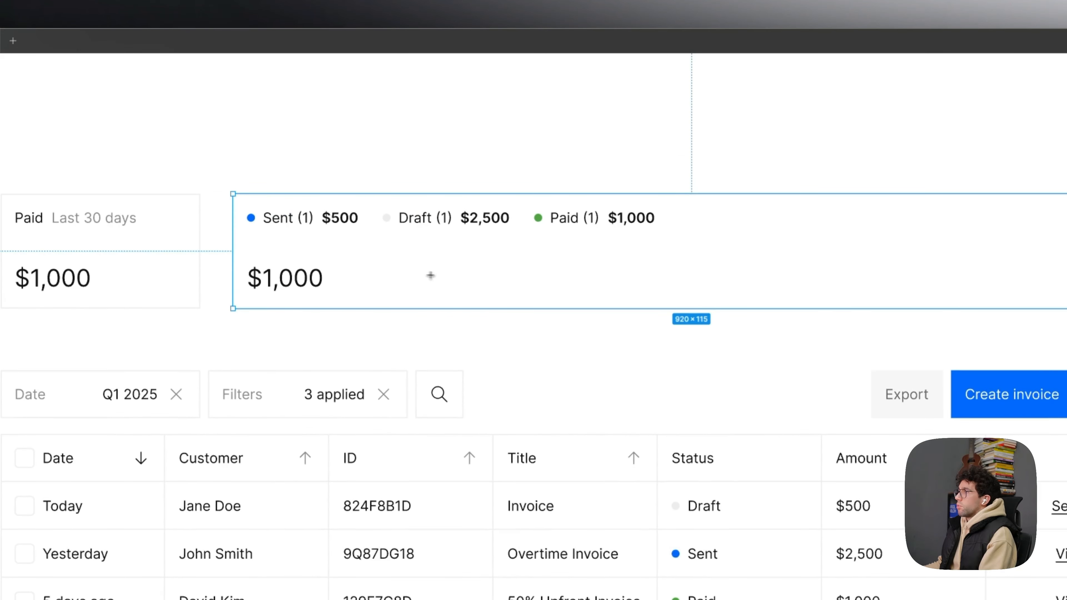
pyautogui.click(326, 286)
pyautogui.press('Delete')
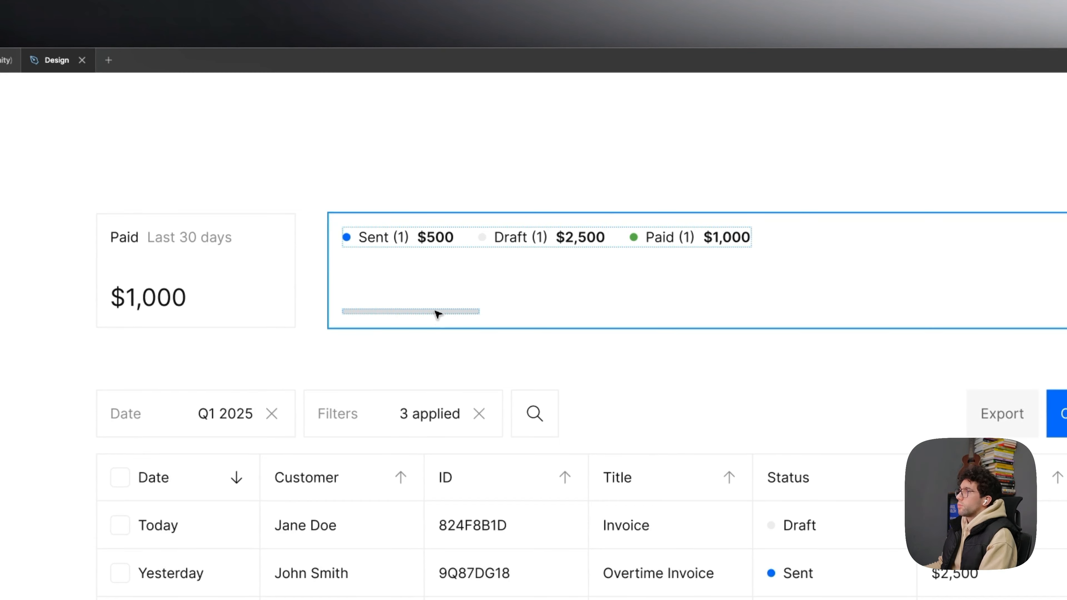
# - Set the rectangle's height to 8 and corner radius to 100, and make its width fill the container
pyautogui.scroll(3, 493, 296)
pyautogui.click(1025, 286)
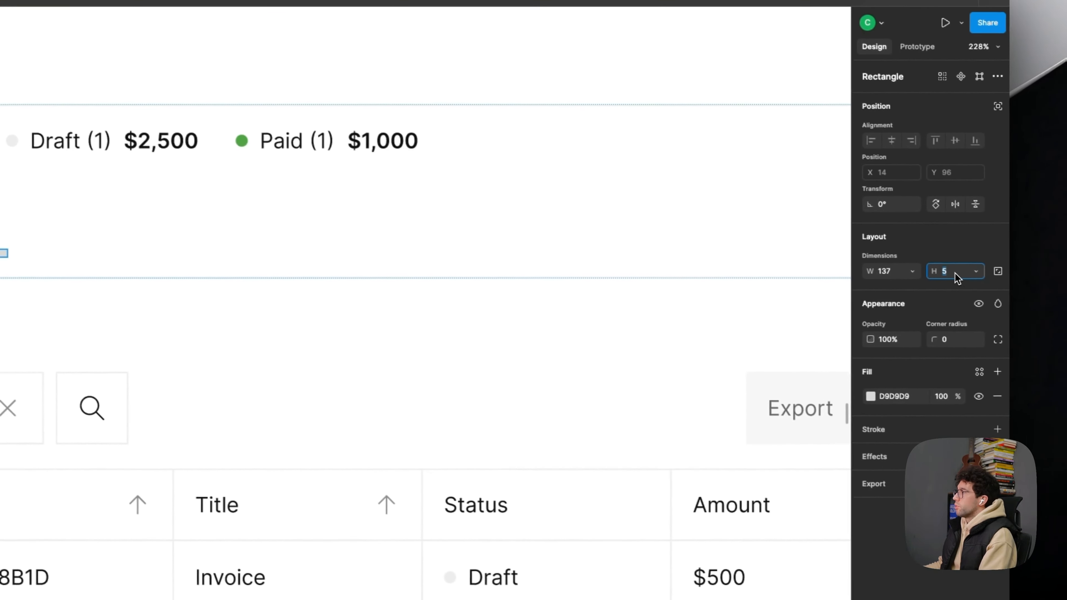
pyautogui.write('8')
pyautogui.press('Return')
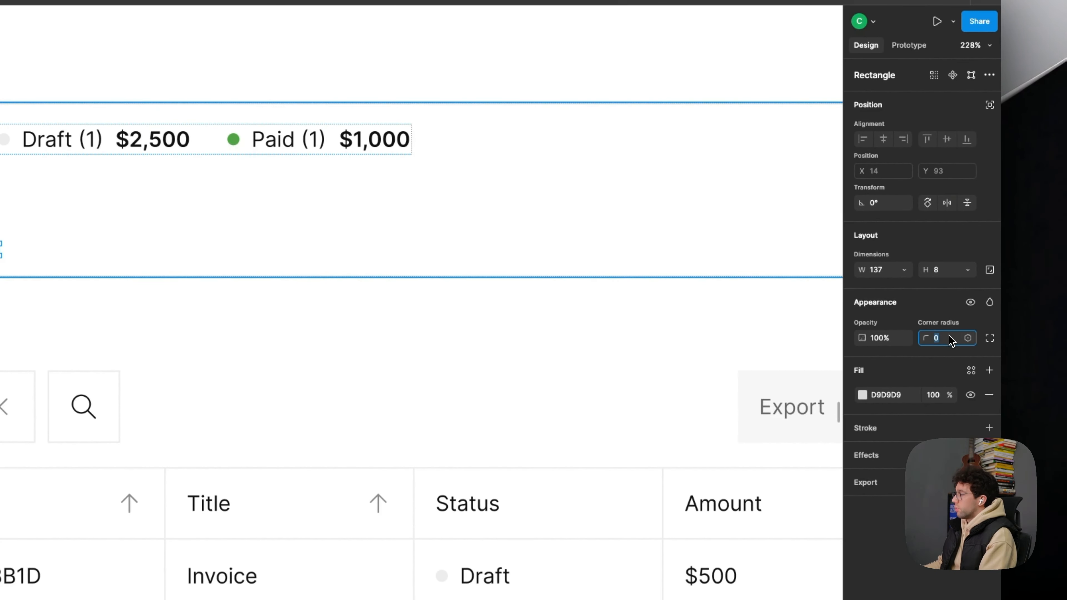
pyautogui.moveTo(280, 291); pyautogui.dragTo(283, 329)
pyautogui.scroll(-4, 283, 329)
pyautogui.scroll(2, 664, 248)
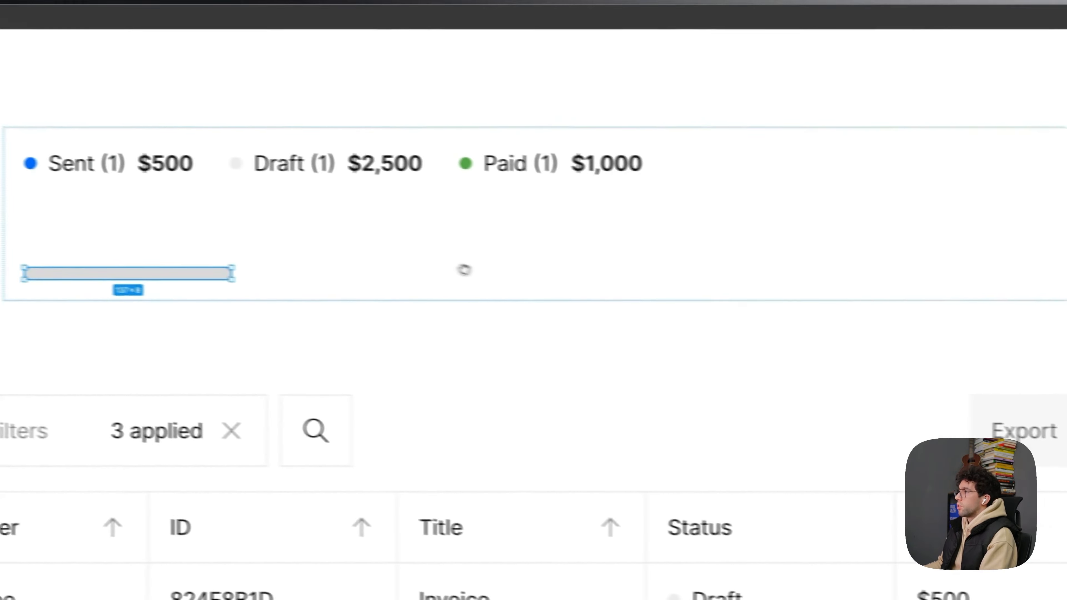
pyautogui.click(923, 306)
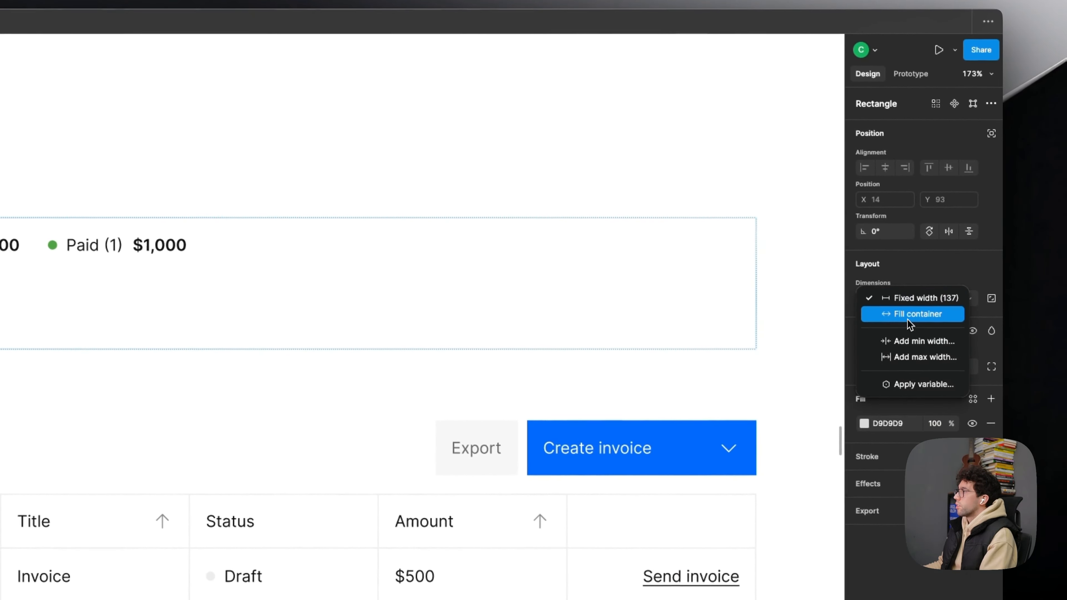
pyautogui.click(927, 325)
pyautogui.click(347, 321)
pyautogui.click(381, 317)
pyautogui.click(426, 291)
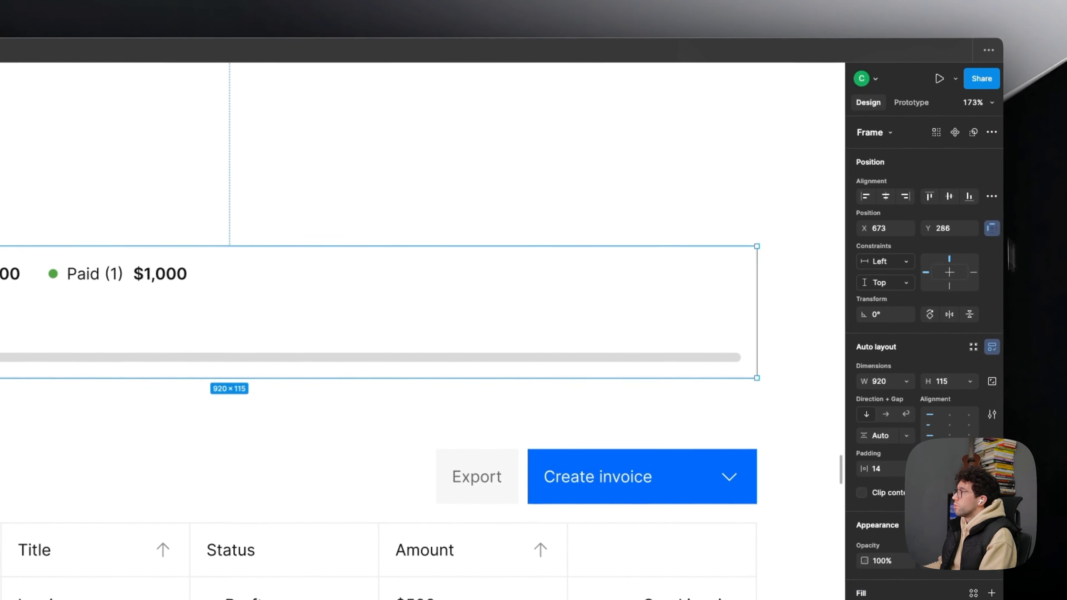
pyautogui.click(1013, 332)
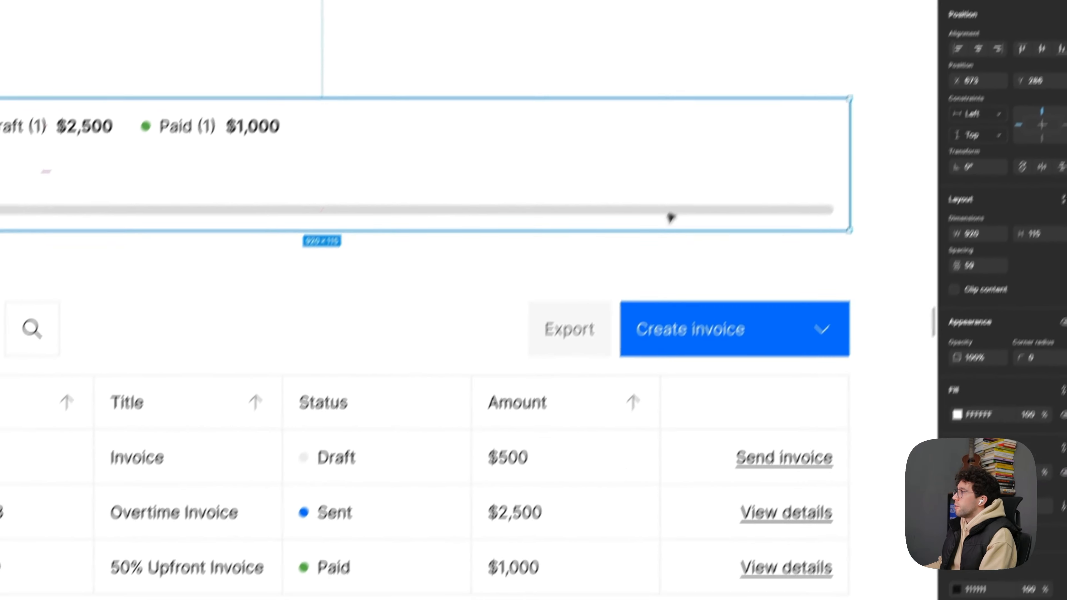
pyautogui.click(671, 213)
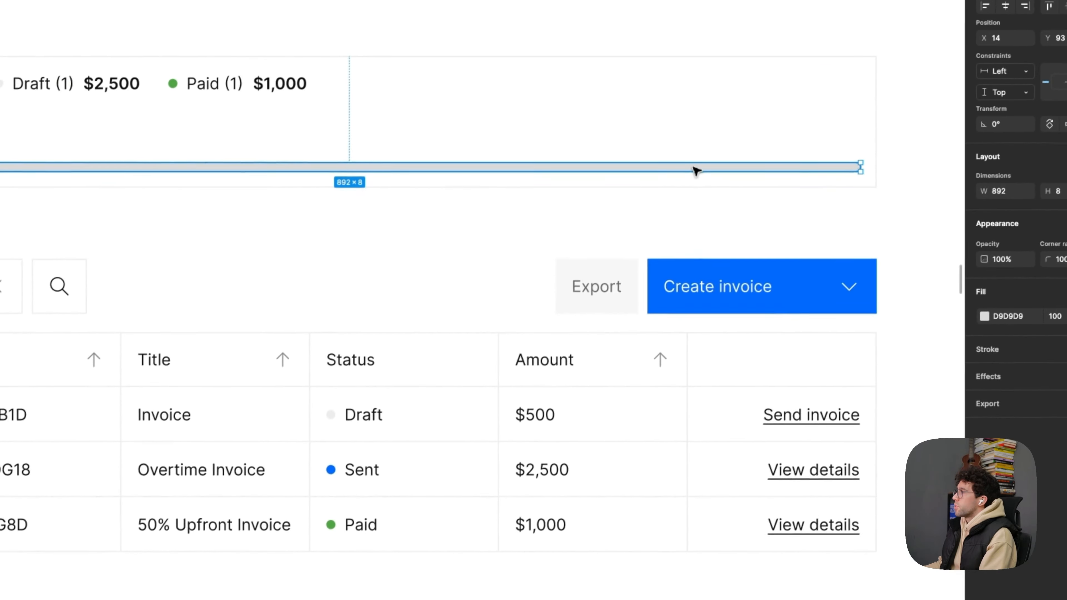
pyautogui.rightClick(395, 210)
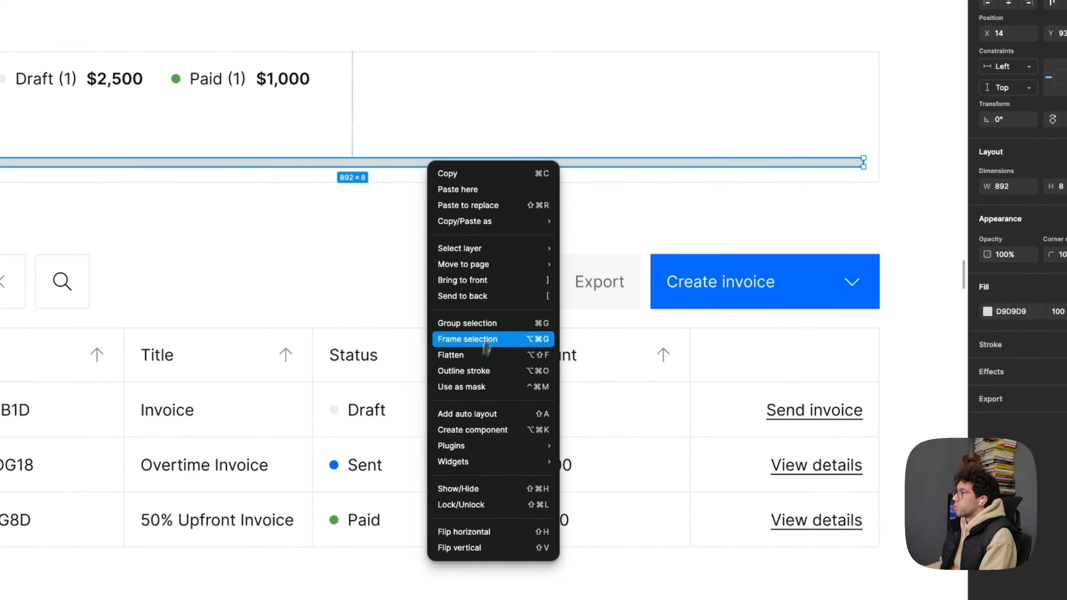
pyautogui.moveTo(502, 449)
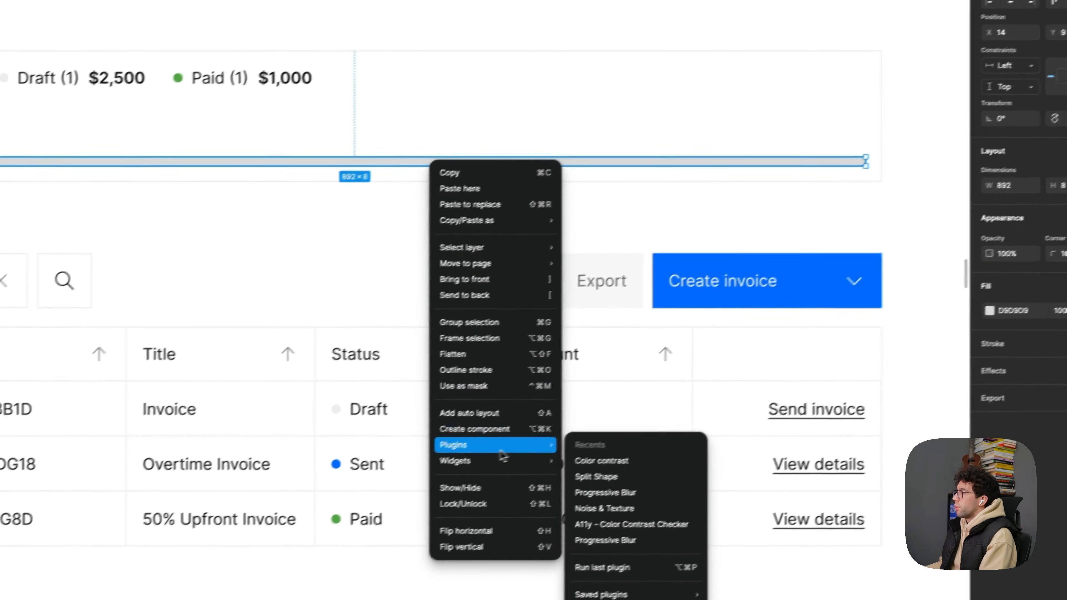
pyautogui.click(614, 478)
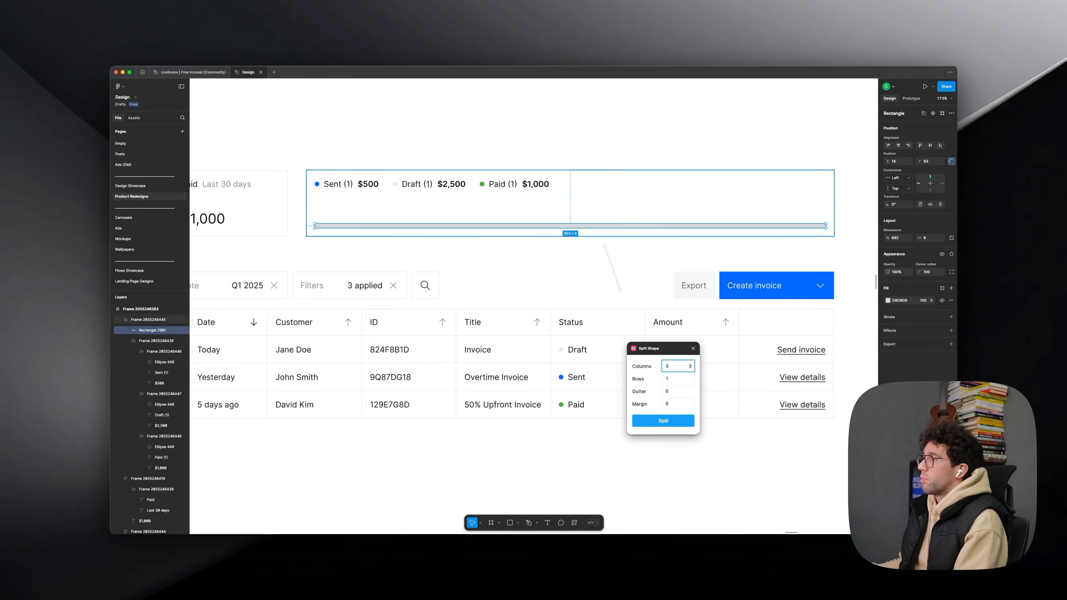
pyautogui.moveTo(676, 368); pyautogui.dragTo(648, 369)
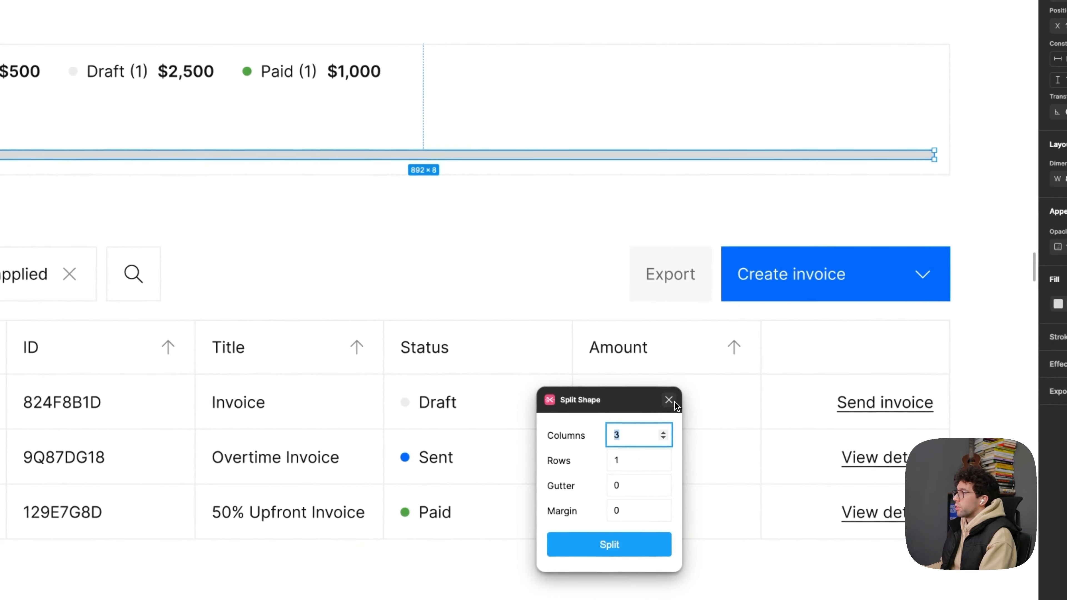
pyautogui.click(694, 348)
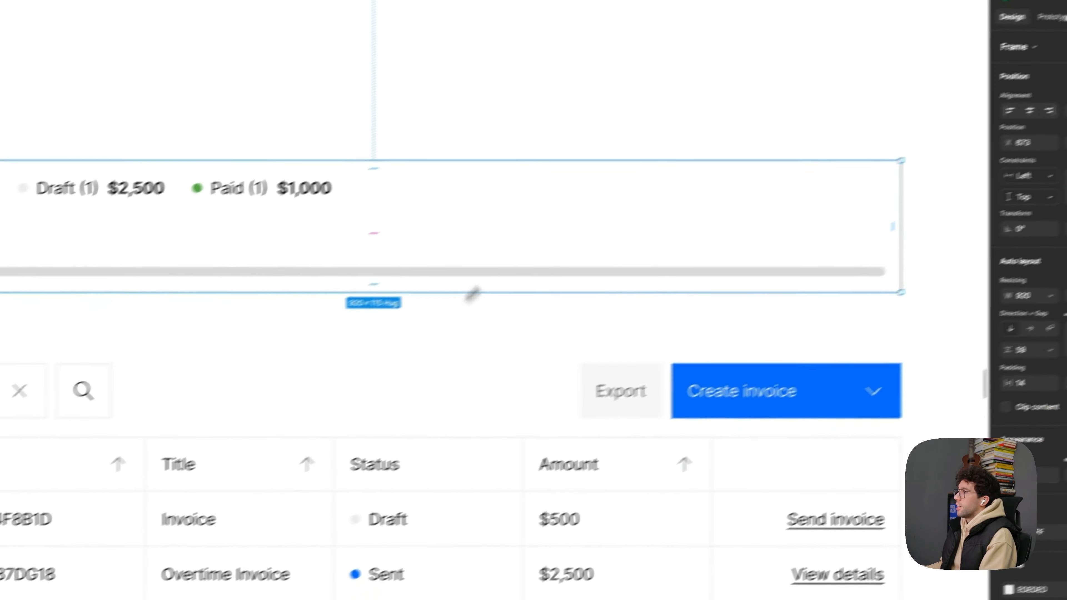
# - Duplicate the grey bar twice inside the wide card
pyautogui.click(479, 271)
pyautogui.press('super+d')
pyautogui.press('super+d')
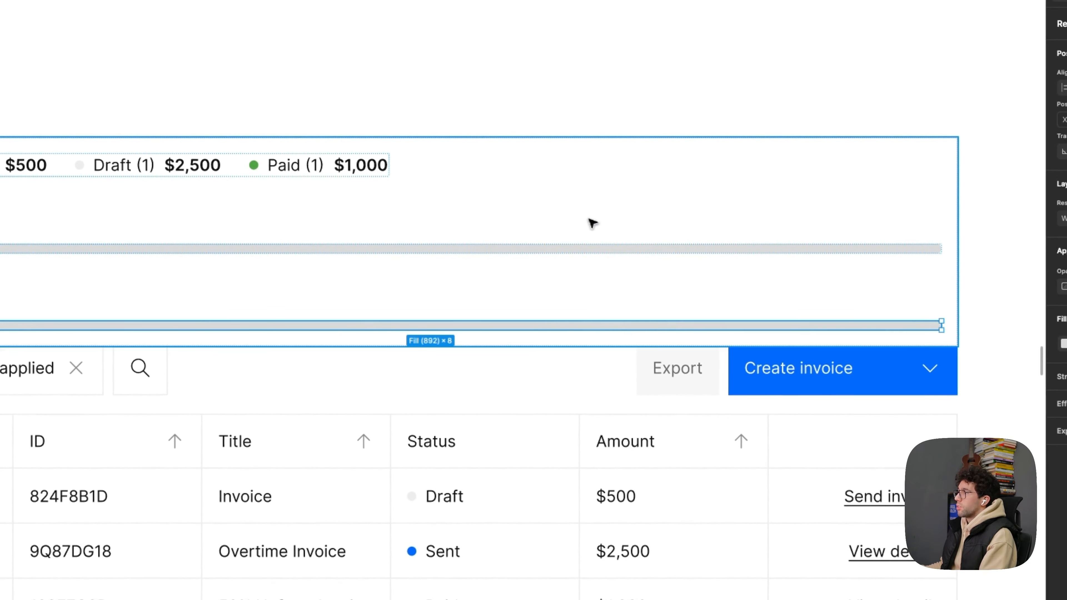
# - Wrap the three grey bars in a horizontal auto layout with a gap of 8, each filling an equal share of the width
pyautogui.keyDown('shift'); pyautogui.click(401, 326); pyautogui.keyUp('shift')
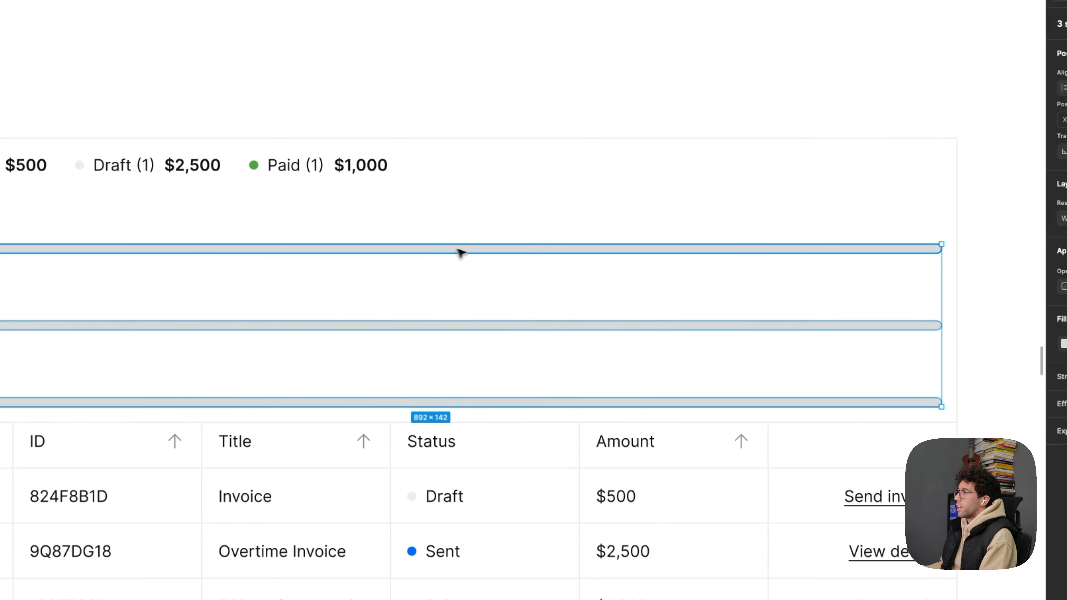
pyautogui.hotkey('shift', 'a')
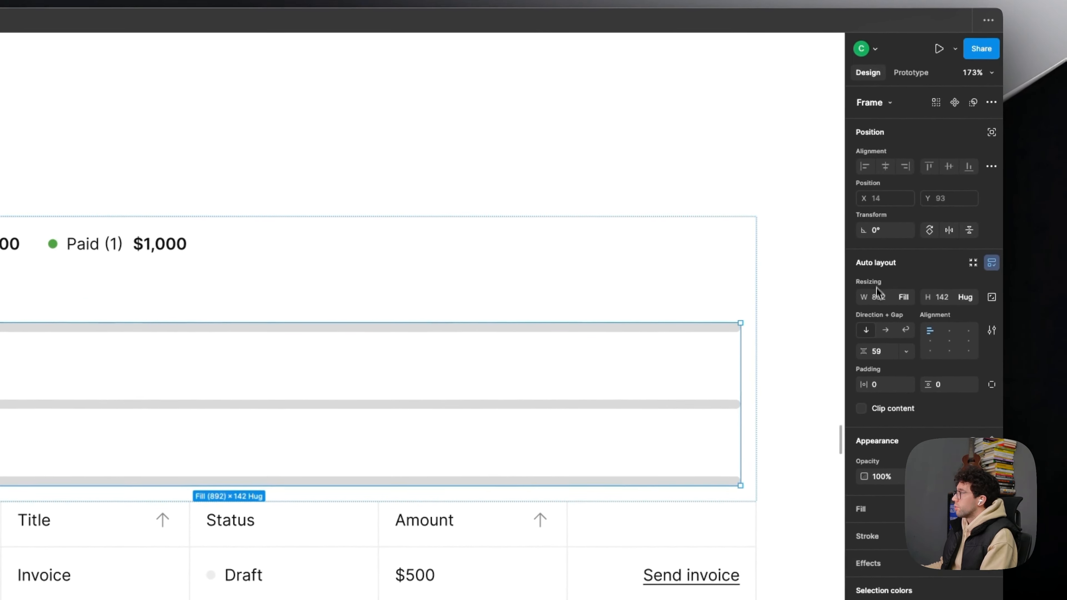
pyautogui.click(885, 330)
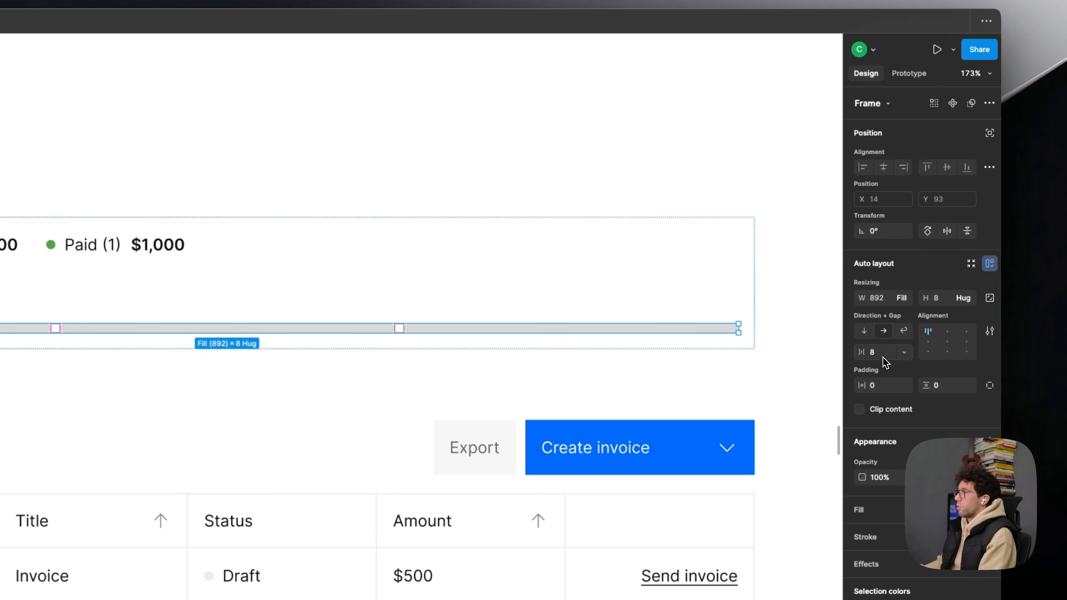
pyautogui.press('Escape')
pyautogui.moveTo(500, 252); pyautogui.dragTo(492, 284)
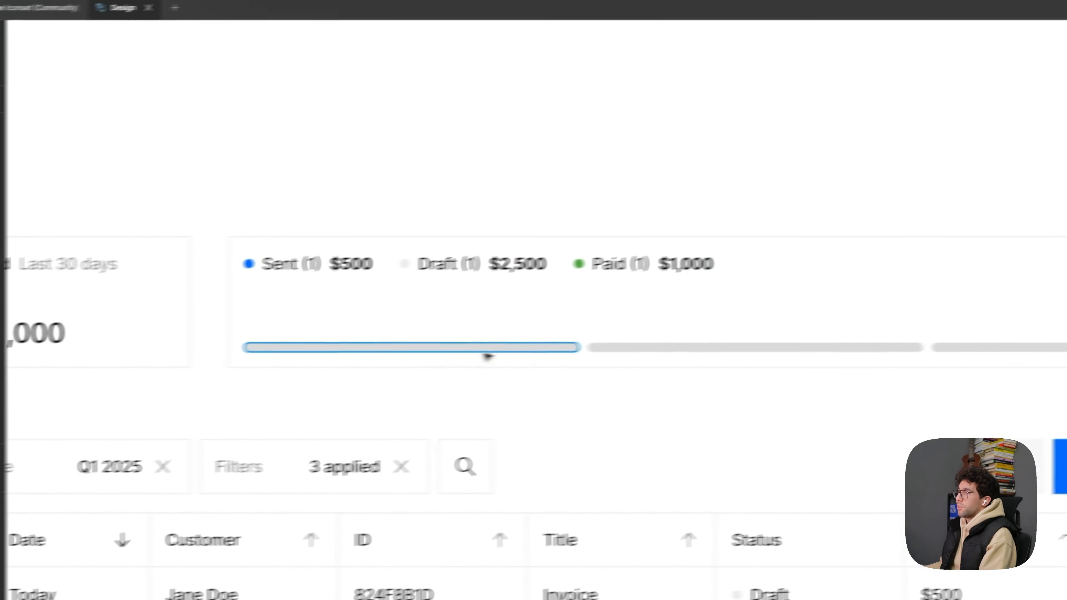
# - Fill the first bar with the blue sampled from the Sent dot
pyautogui.keyDown('super'); pyautogui.click(485, 349); pyautogui.keyUp('super')
pyautogui.scroll(2, 323, 246)
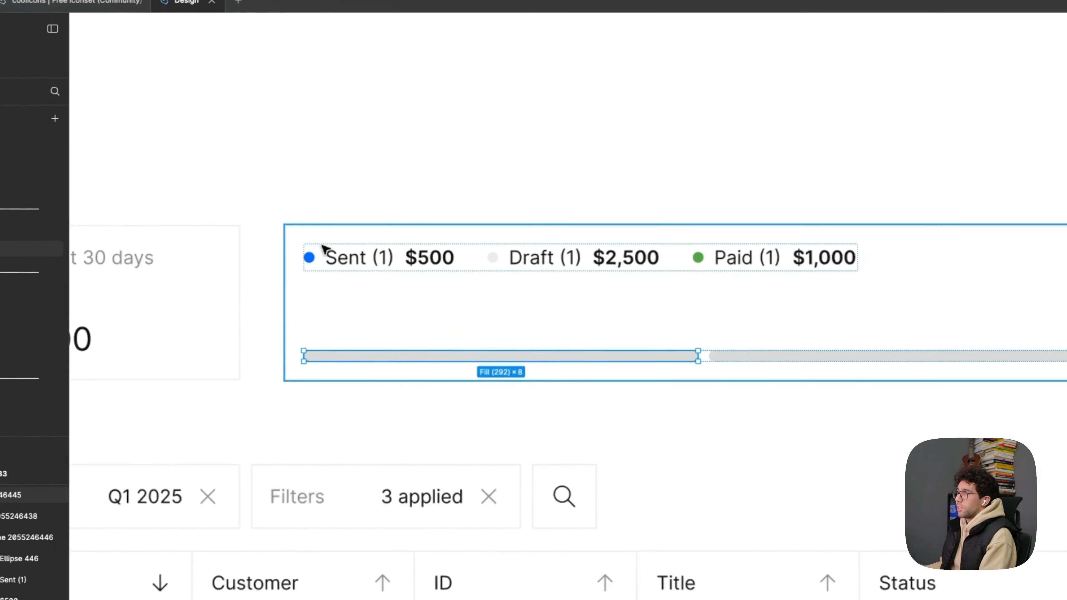
pyautogui.scroll(2, 323, 247)
pyautogui.press('i')
pyautogui.click(311, 257)
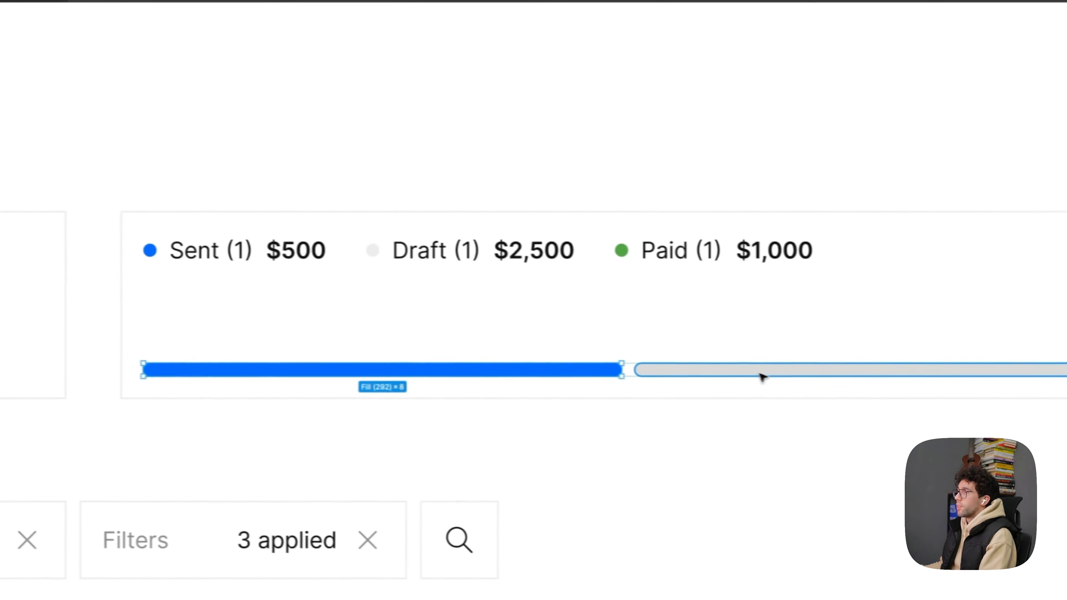
# - Fill the second bar with EDEDED sampled from the Draft dot
pyautogui.click(762, 377)
pyautogui.press('i')
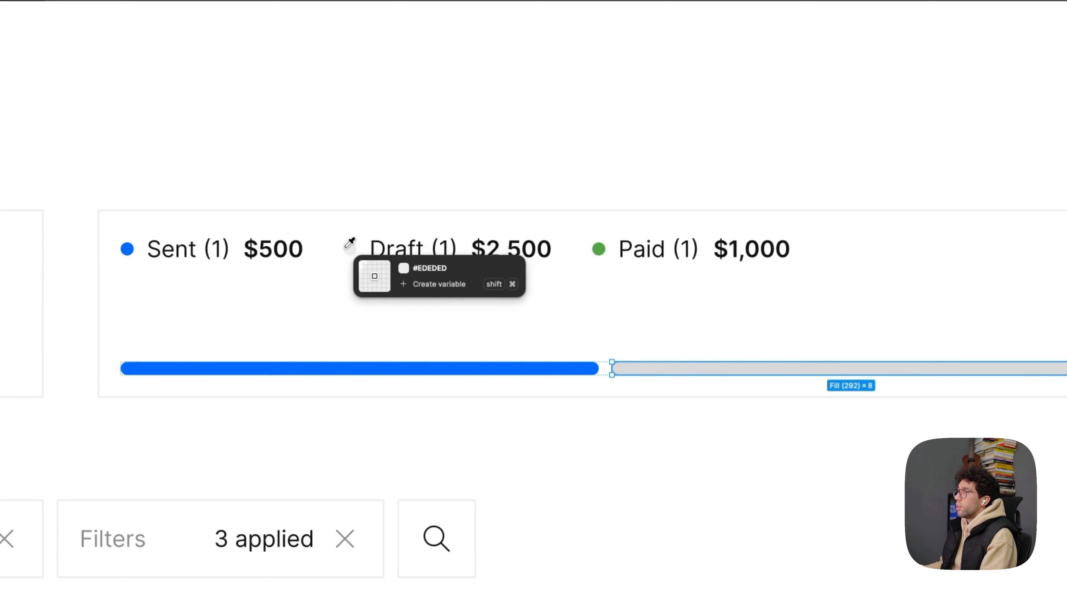
pyautogui.click(346, 249)
# - Fill the third bar with the green sampled from the Paid dot
pyautogui.click(820, 348)
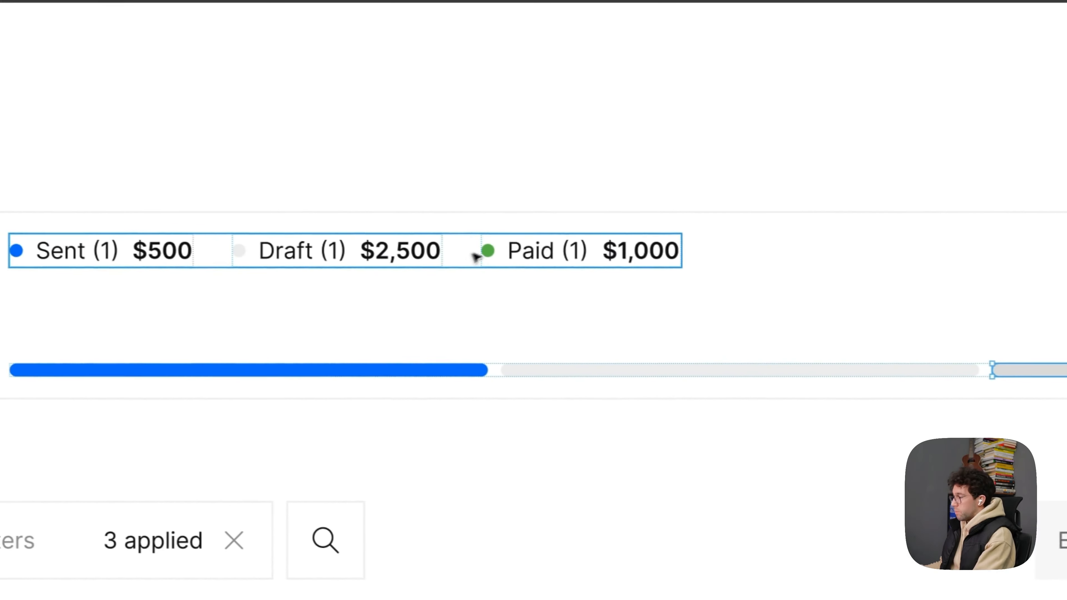
pyautogui.press('i')
pyautogui.click(487, 251)
pyautogui.moveTo(633, 171); pyautogui.dragTo(591, 311)
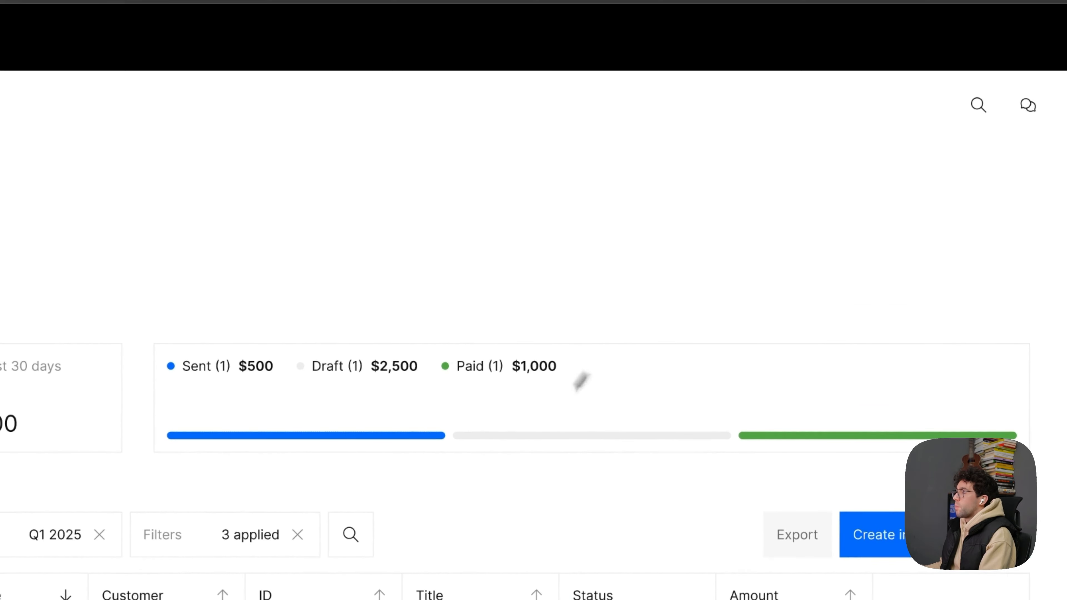
# - Reorder the wide card so the Draft label and its grey bar come before the Sent label and blue bar
pyautogui.click(523, 437)
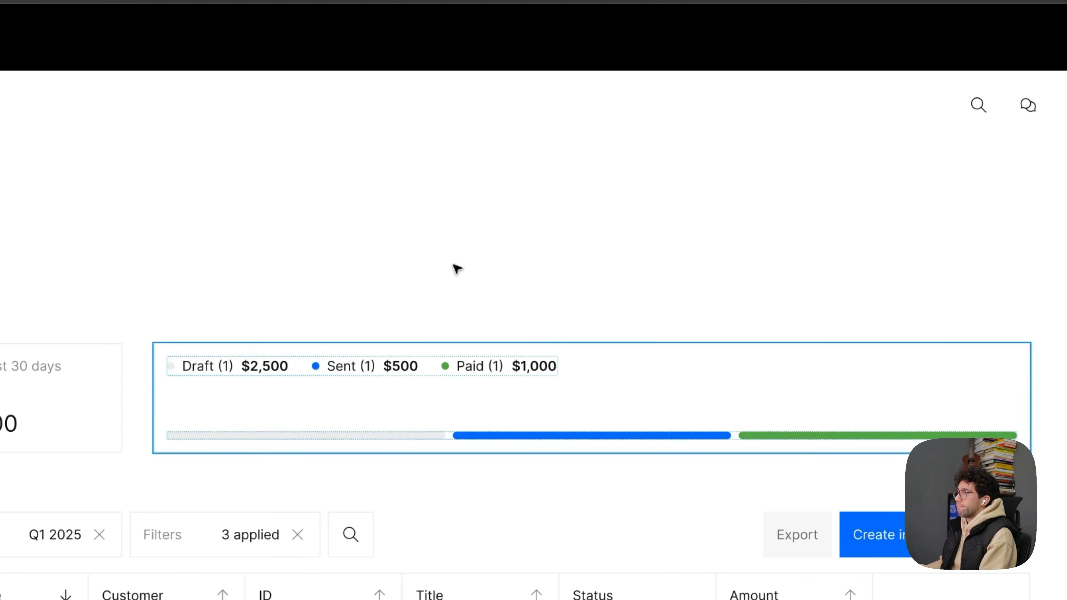
pyautogui.moveTo(507, 298); pyautogui.dragTo(512, 221)
pyautogui.scroll(-3, 513, 222)
pyautogui.scroll(3, 513, 223)
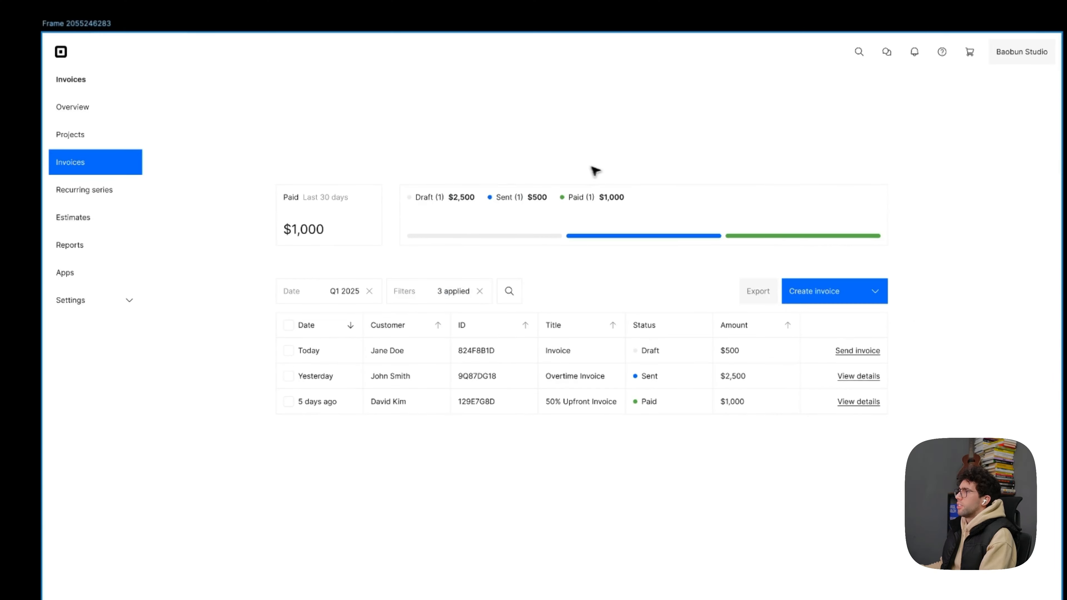
# - Move the filter row and table lower, and duplicate both summary cards as a second row above the table
pyautogui.click(476, 407)
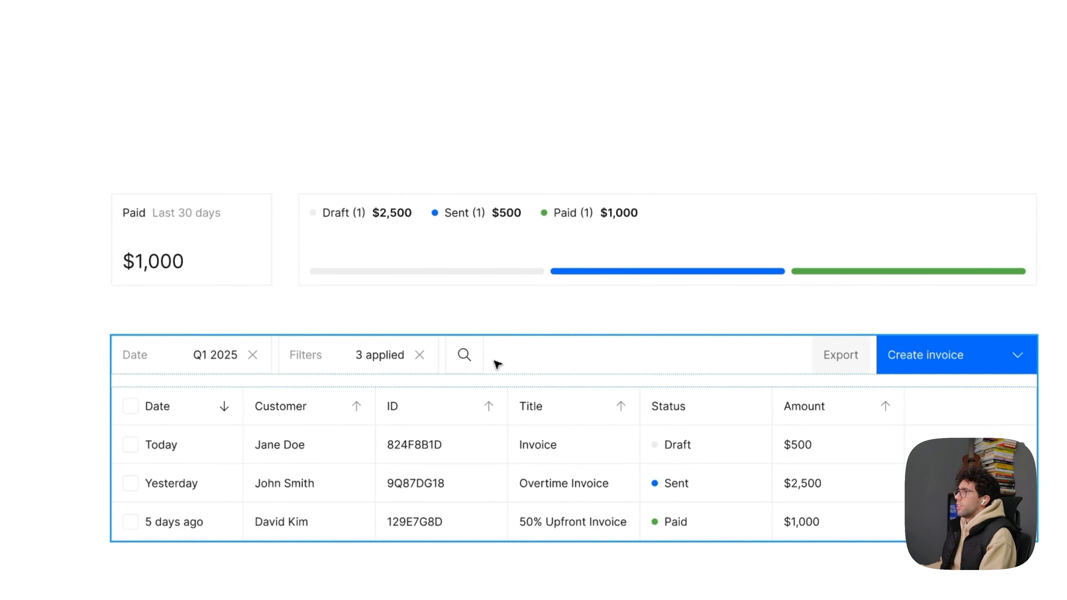
pyautogui.moveTo(497, 365); pyautogui.dragTo(507, 599)
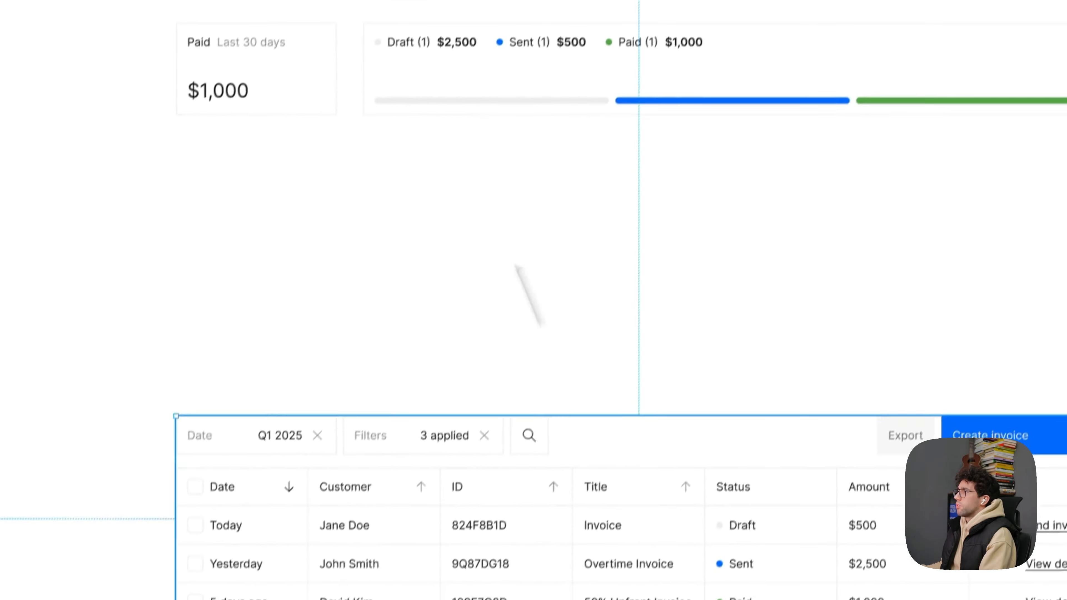
pyautogui.click(259, 227)
pyautogui.keyDown('shift'); pyautogui.click(416, 243); pyautogui.keyUp('shift')
pyautogui.moveTo(595, 191); pyautogui.dragTo(592, 221)
pyautogui.click(609, 78)
pyautogui.scroll(2, 610, 79)
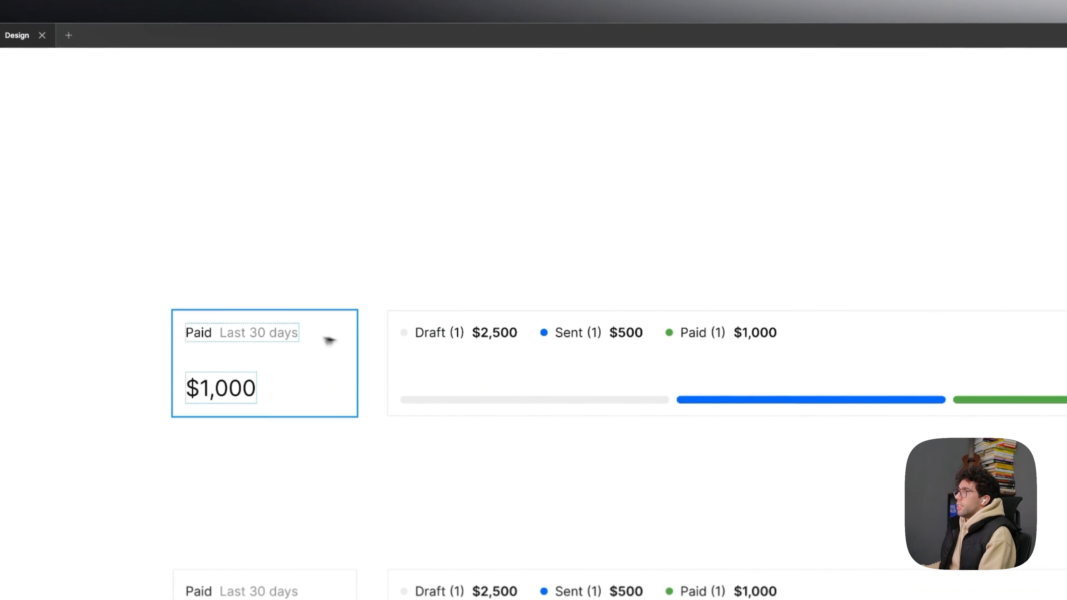
# - Remove the EDEDED stroke from both upper summary cards
pyautogui.keyDown('shift'); pyautogui.click(493, 367); pyautogui.keyUp('shift')
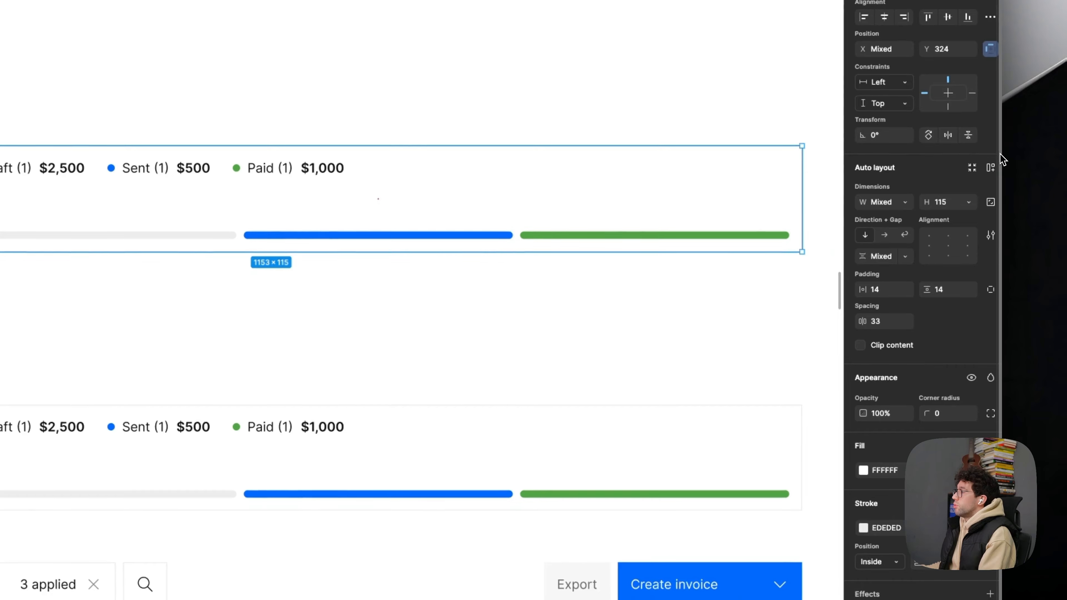
pyautogui.click(990, 470)
pyautogui.click(397, 31)
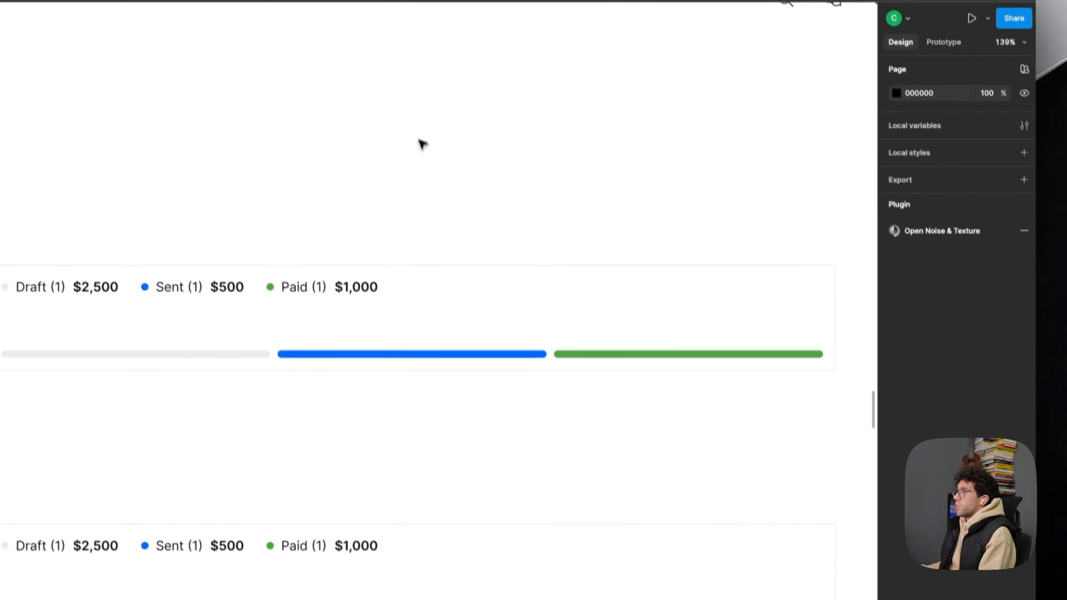
pyautogui.press('super+z')
pyautogui.press('super+z')
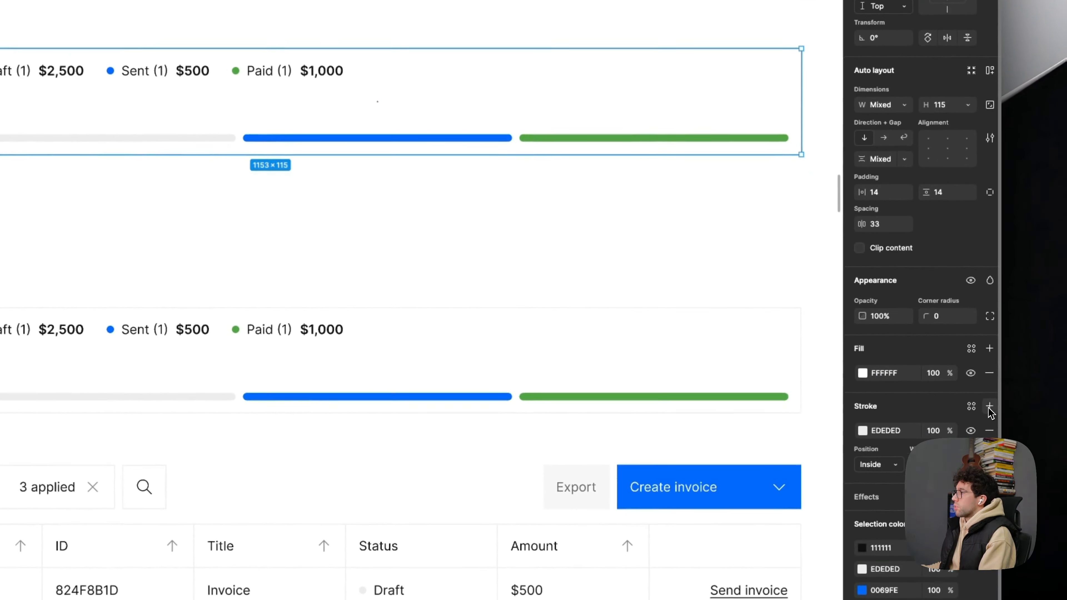
pyautogui.click(990, 429)
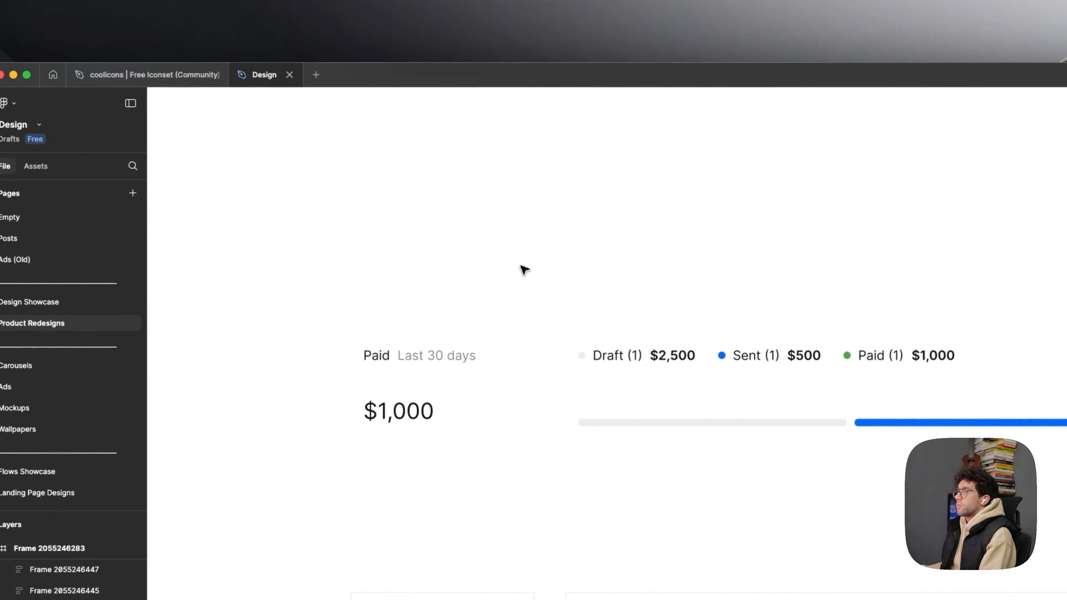
# - Place the $1,000 amount above the Paid label in the upper Paid card
pyautogui.click(418, 399)
pyautogui.press('Up')
pyautogui.click(632, 180)
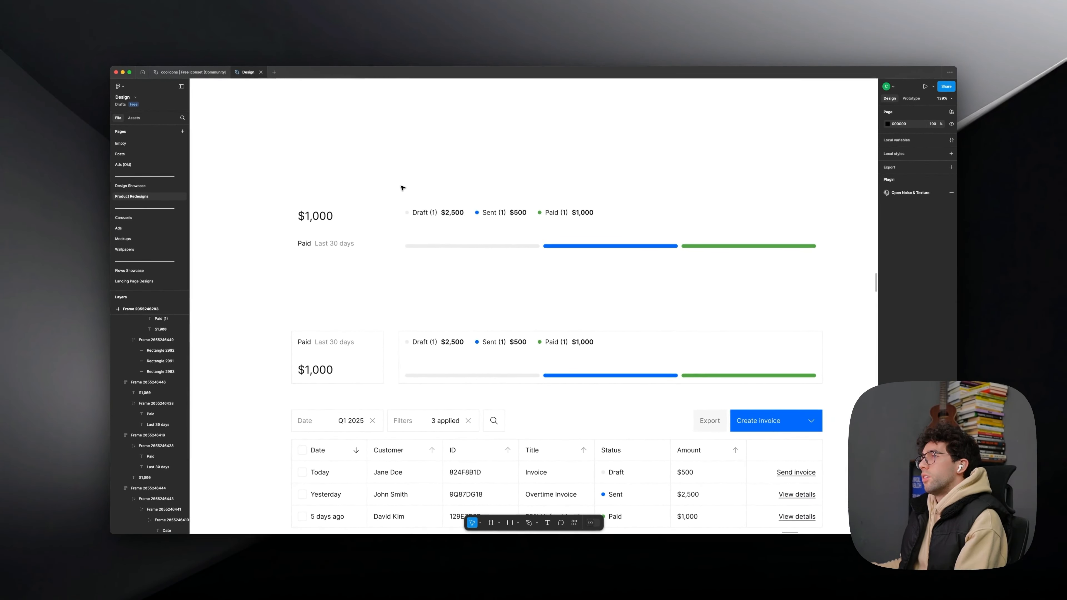
# - Set the horizontal and vertical padding of both upper cards to 0
pyautogui.click(334, 233)
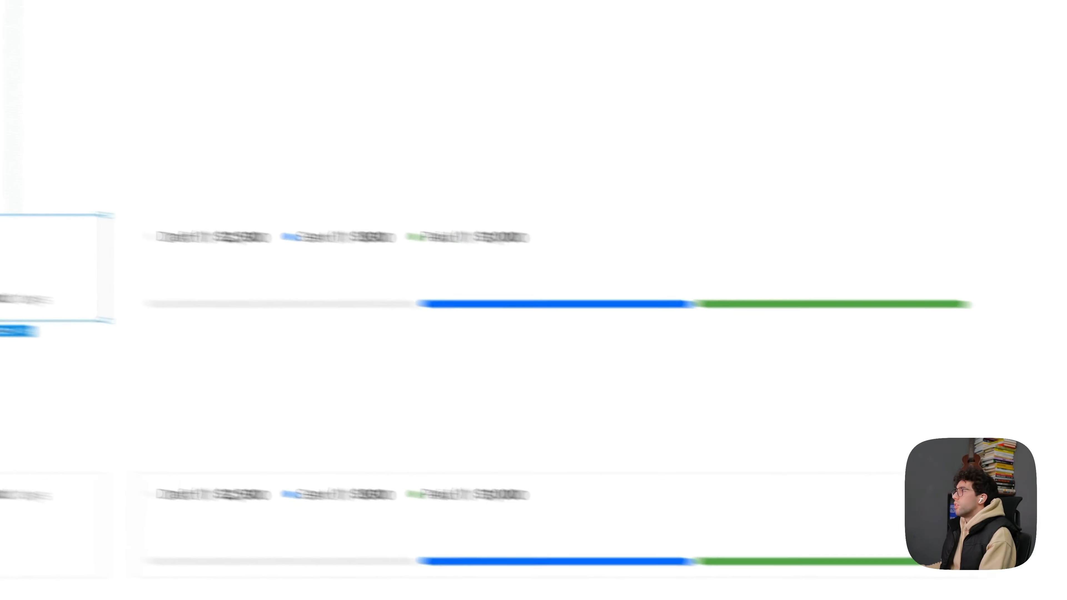
pyautogui.keyDown('shift'); pyautogui.click(403, 257); pyautogui.keyUp('shift')
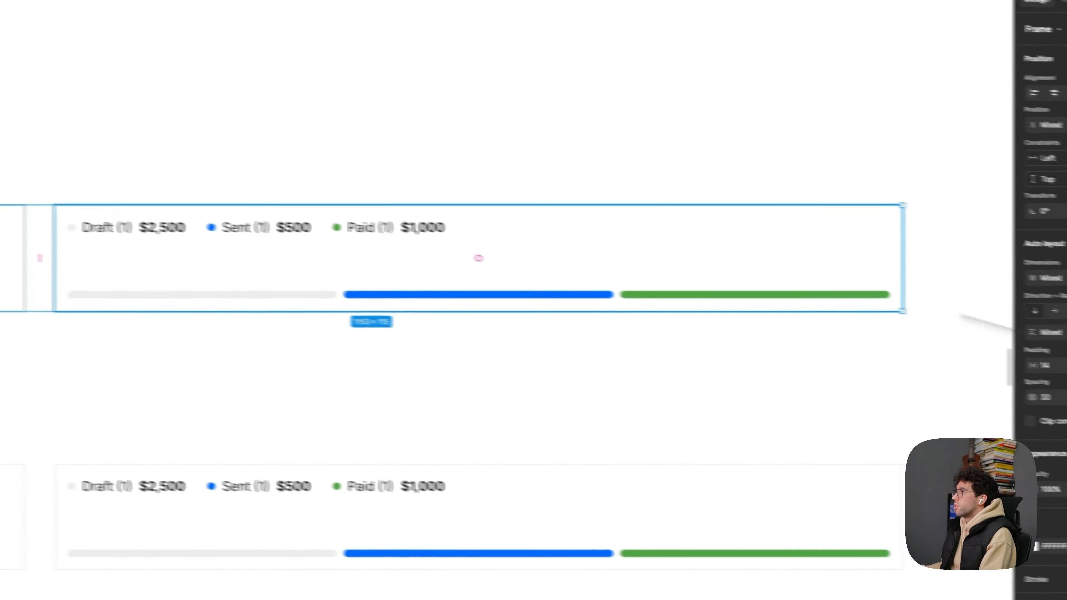
pyautogui.click(911, 343)
pyautogui.write('0')
pyautogui.click(972, 343)
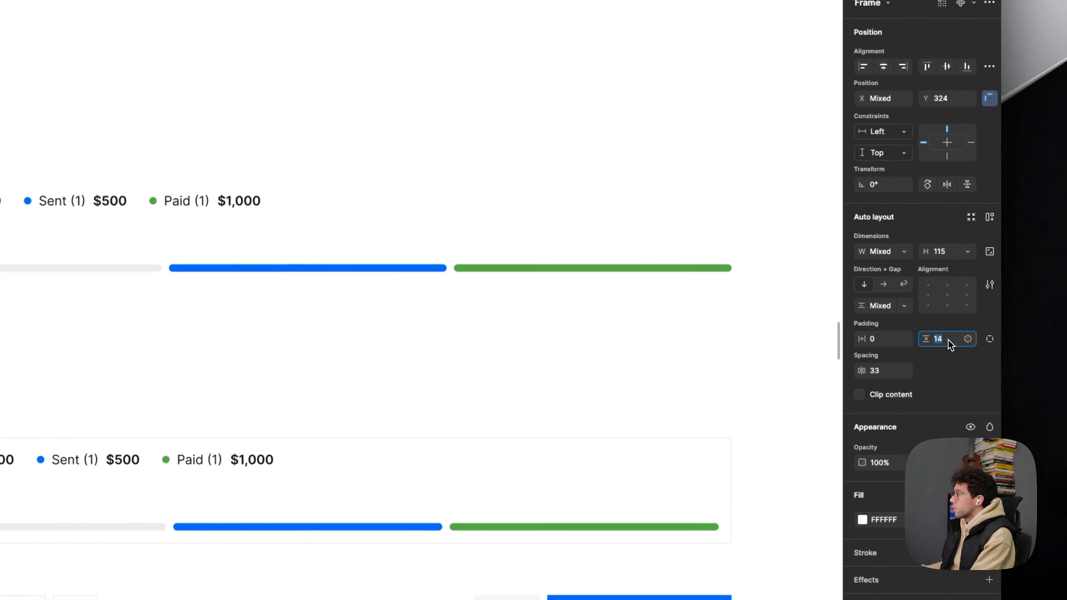
pyautogui.write('0')
pyautogui.press('Return')
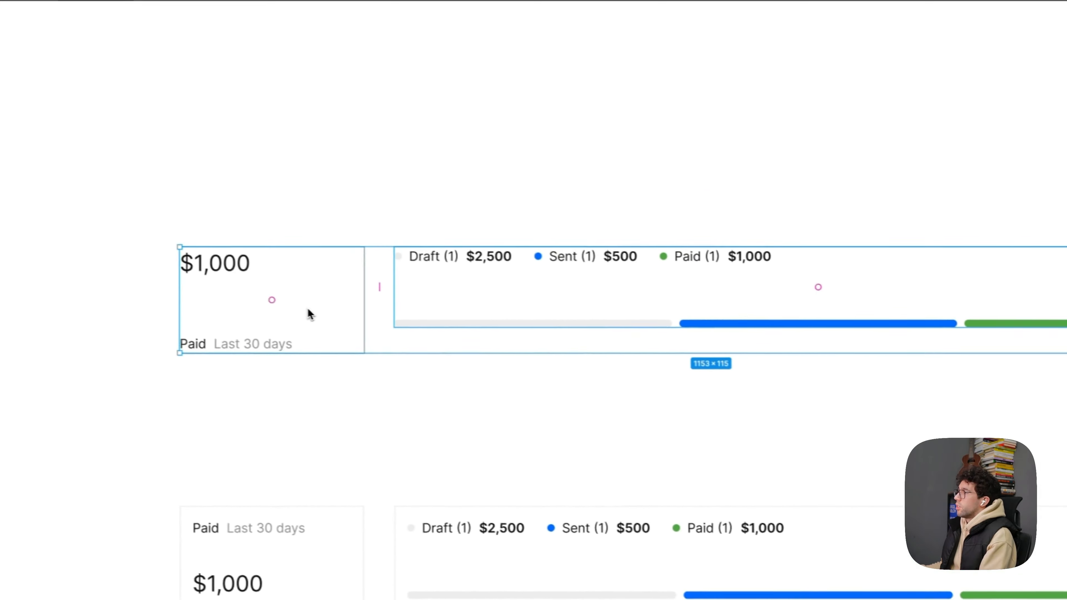
# - Set the vertical gap of both upper cards to 8 and make their height hug the contents
pyautogui.click(931, 350)
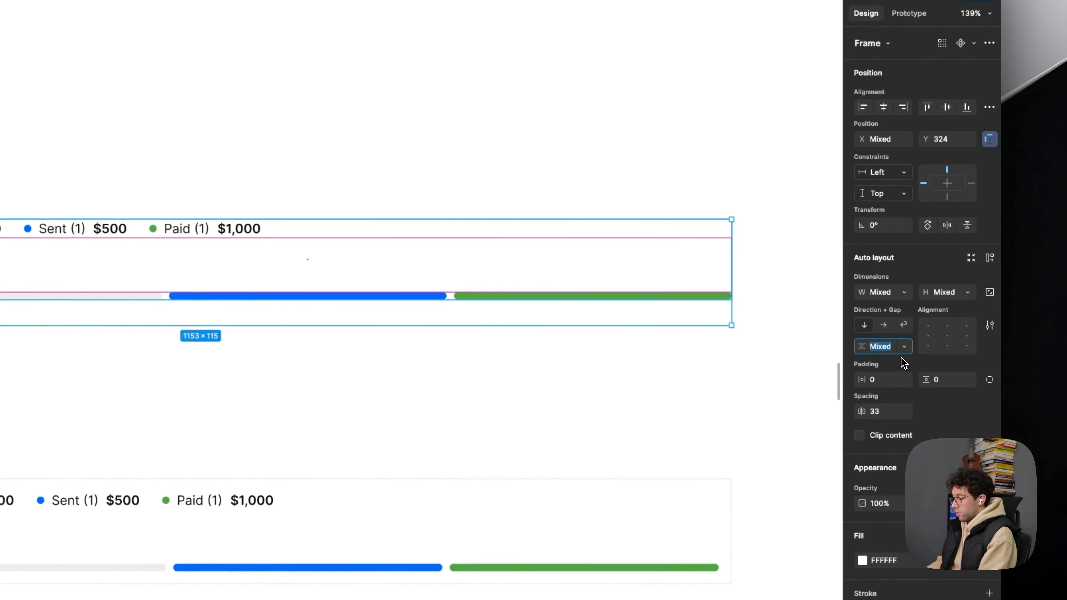
pyautogui.write('8')
pyautogui.press('Return')
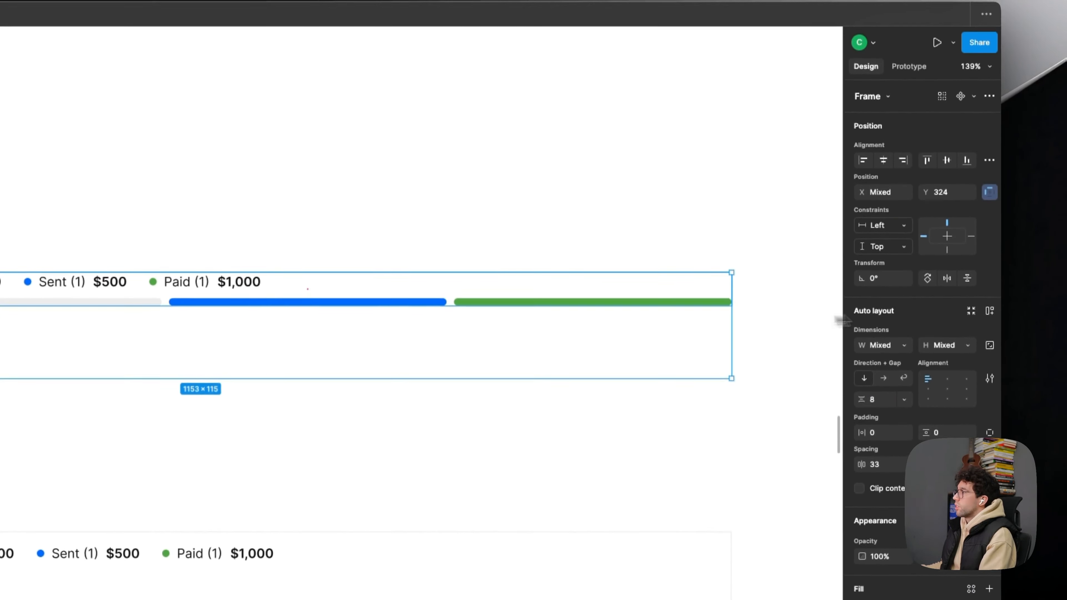
pyautogui.click(962, 330)
pyautogui.click(895, 334)
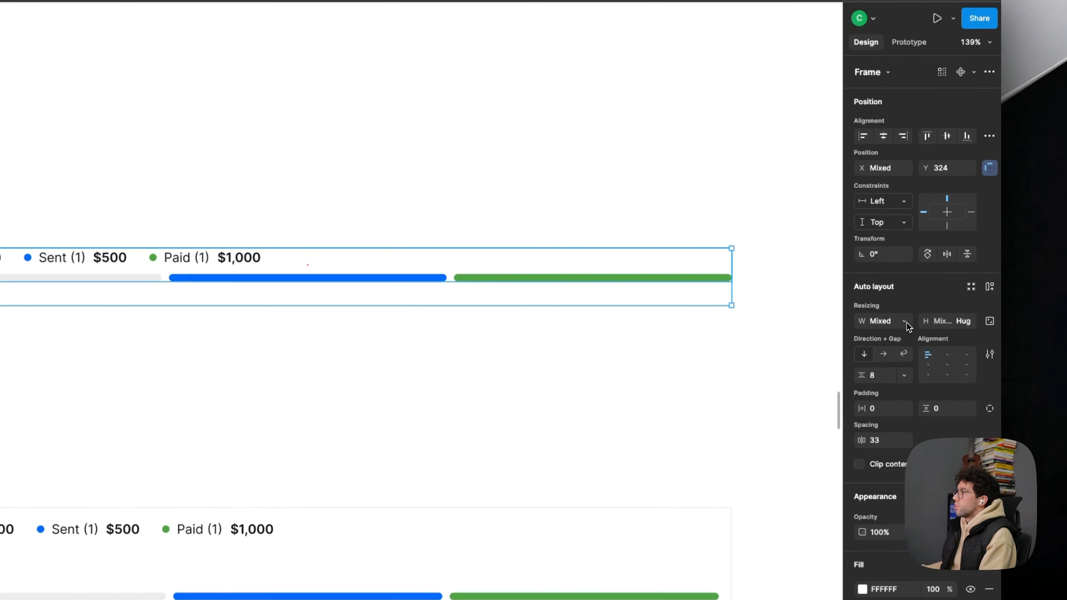
pyautogui.click(906, 322)
pyautogui.click(898, 336)
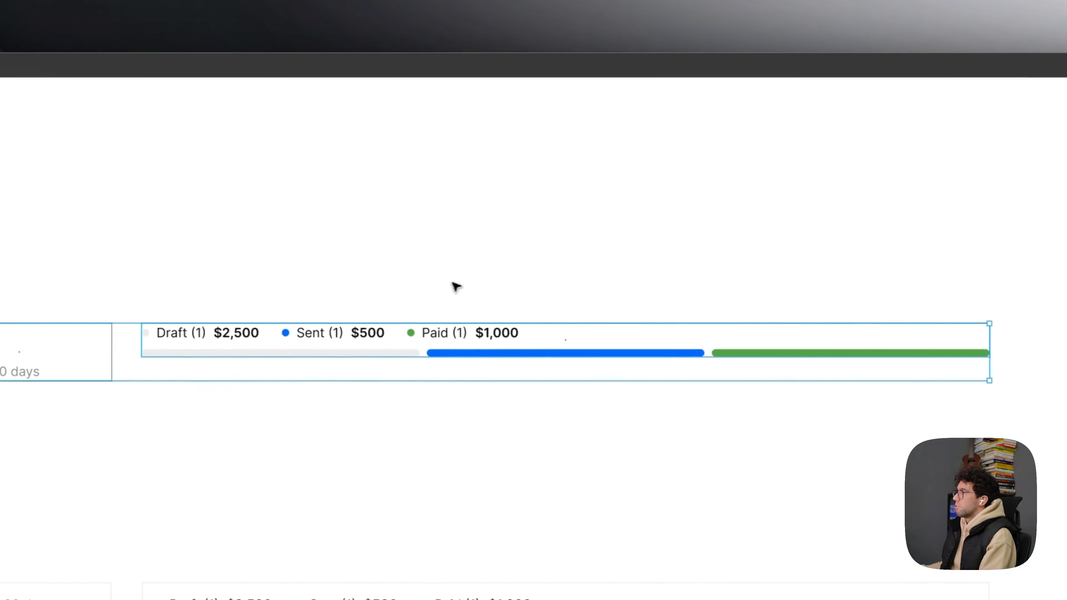
pyautogui.click(453, 283)
# - Move the upper status block down so its bottom edge lines up with the Paid block
pyautogui.moveTo(234, 340); pyautogui.dragTo(233, 355)
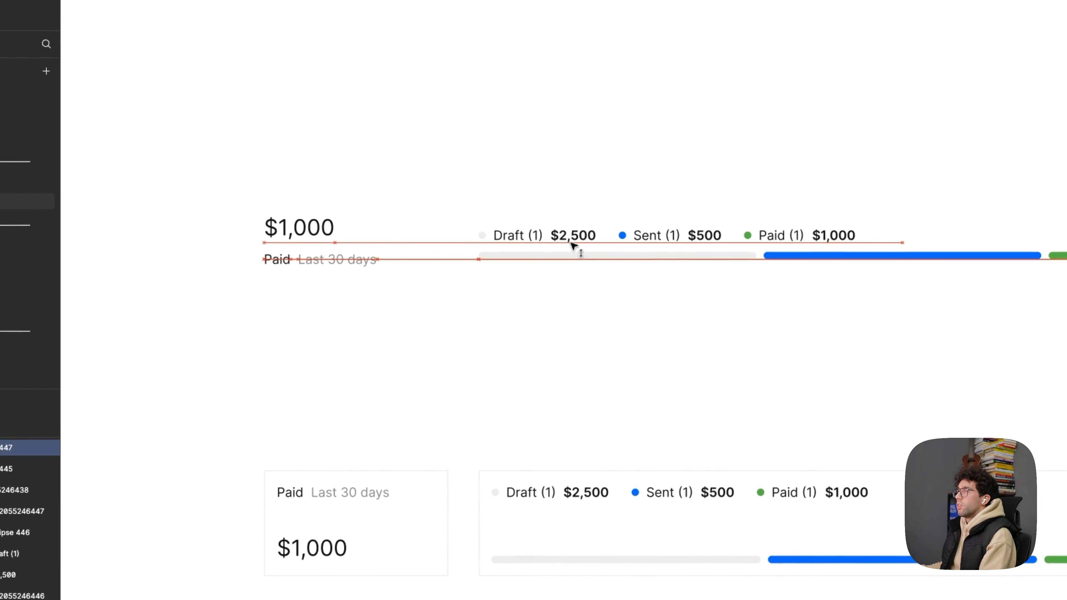
pyautogui.moveTo(572, 242); pyautogui.dragTo(570, 250)
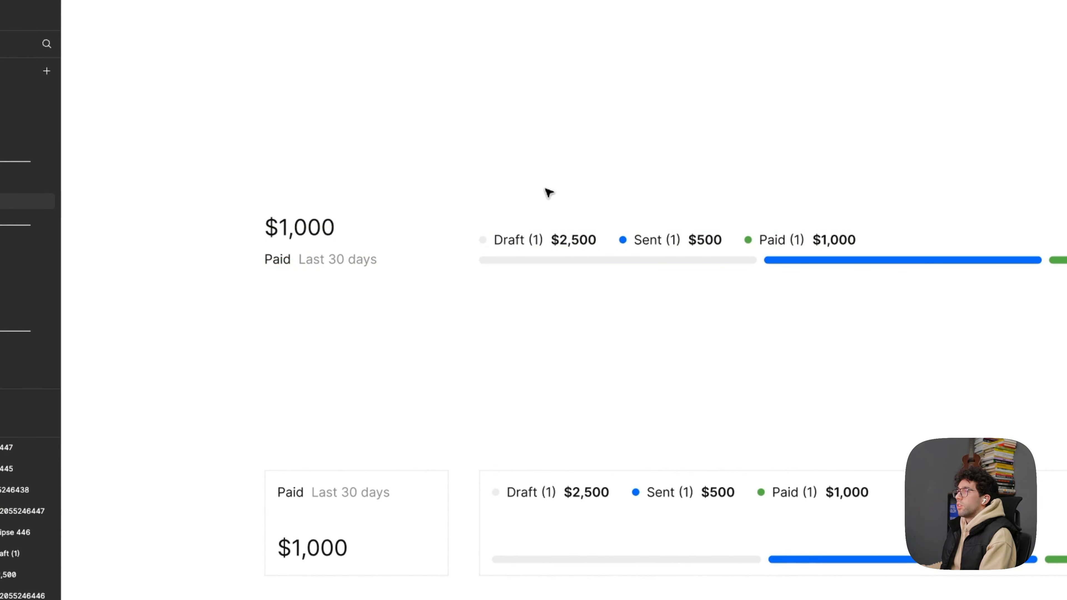
pyautogui.scroll(-3, 548, 193)
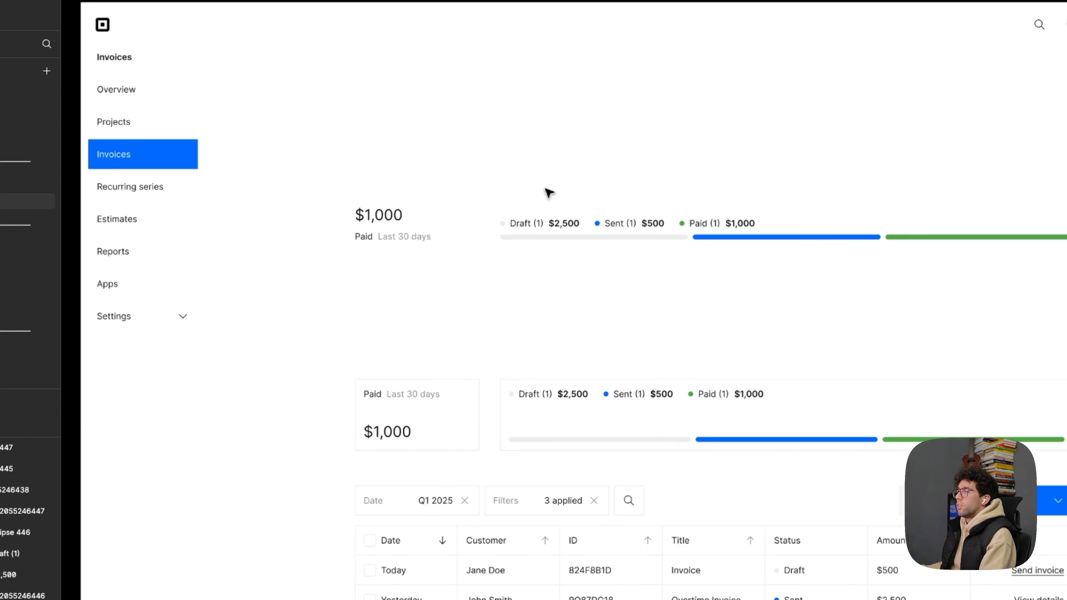
pyautogui.scroll(2, 548, 193)
# - Try the upper status block beneath the Paid block, and the segmented bar above the labels in the lower wide card
pyautogui.moveTo(545, 240); pyautogui.dragTo(374, 296)
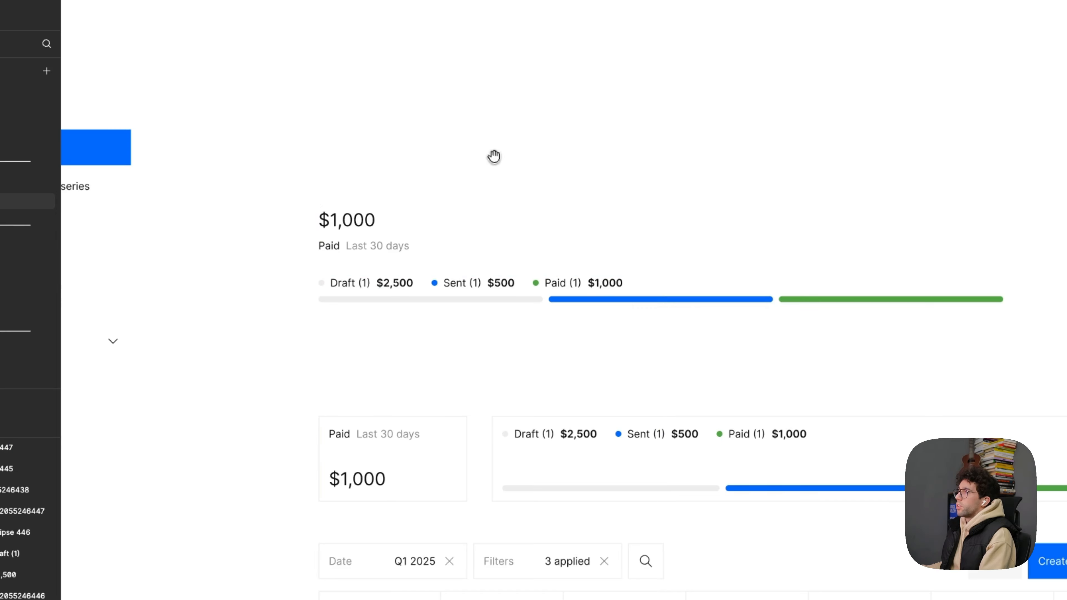
pyautogui.scroll(-1, 519, 156)
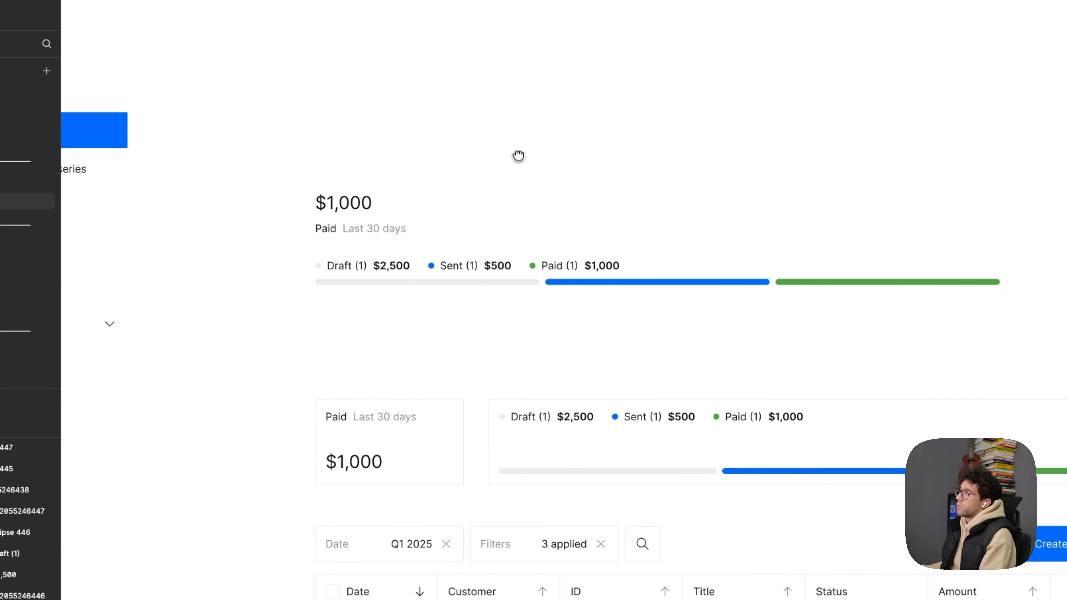
pyautogui.click(601, 474)
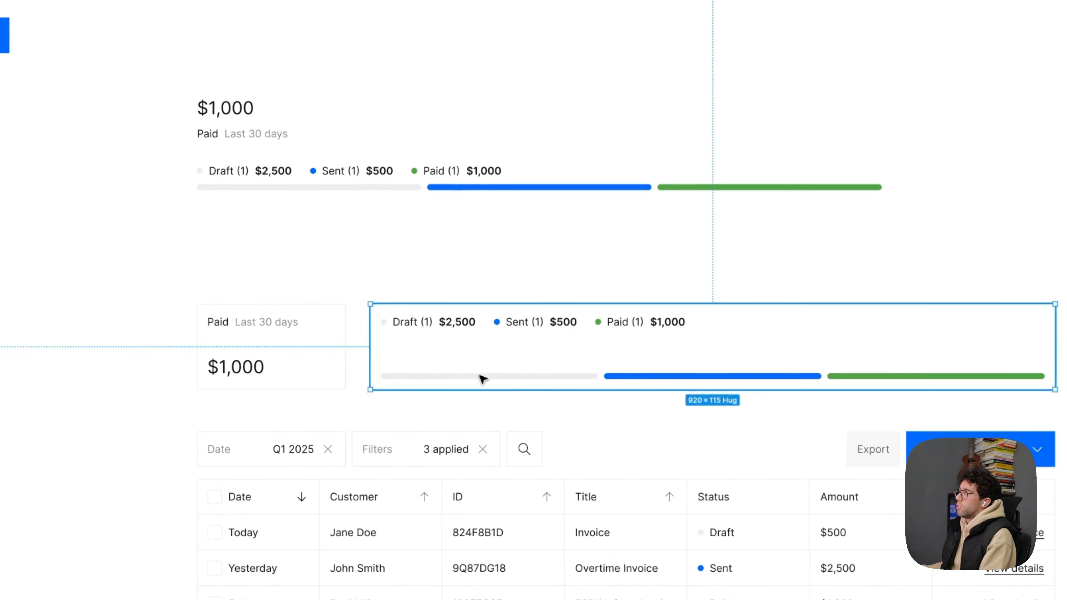
pyautogui.press('Up')
pyautogui.click(578, 227)
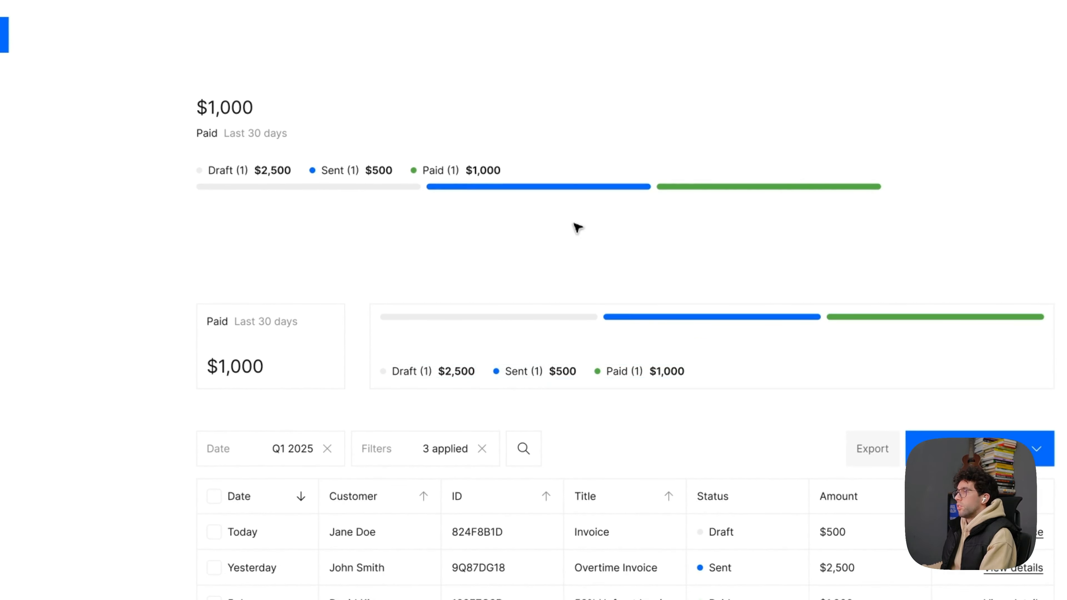
pyautogui.click(329, 319)
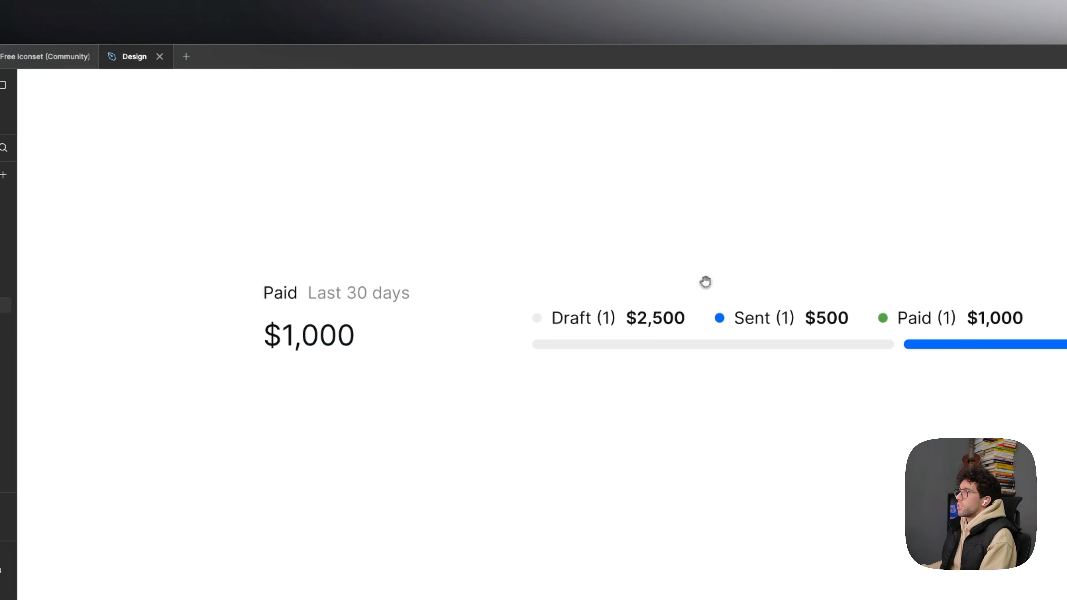
# - Set the height of the three bars in the upper status block to Fill container
pyautogui.moveTo(705, 282); pyautogui.dragTo(562, 315)
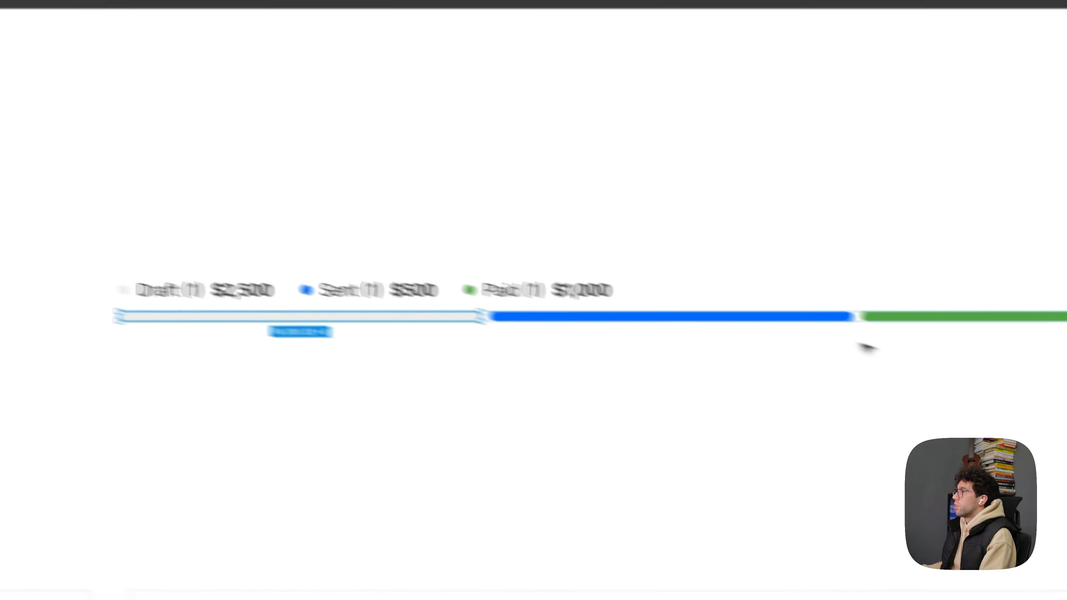
pyautogui.press('super+a')
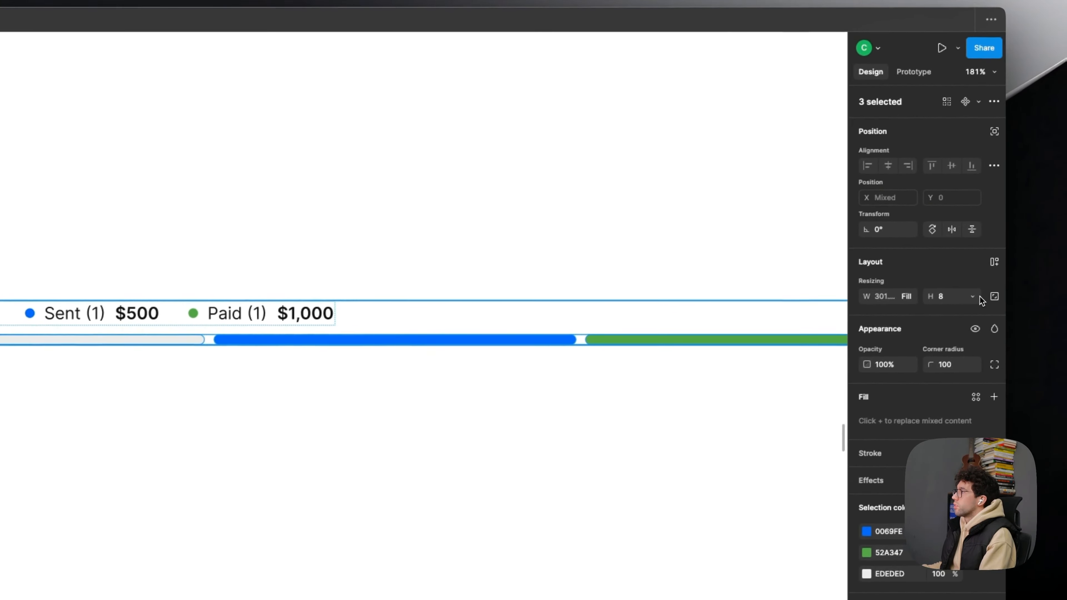
pyautogui.click(980, 296)
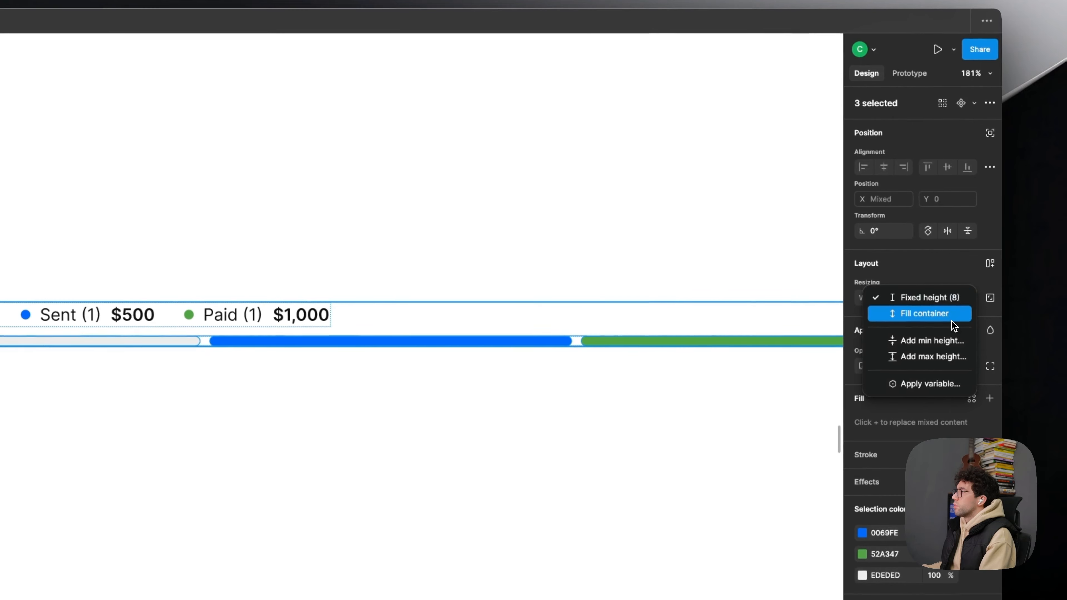
pyautogui.click(886, 314)
pyautogui.click(648, 257)
# - Set the height of the frame holding the three bars in the upper status block to 16
pyautogui.click(472, 338)
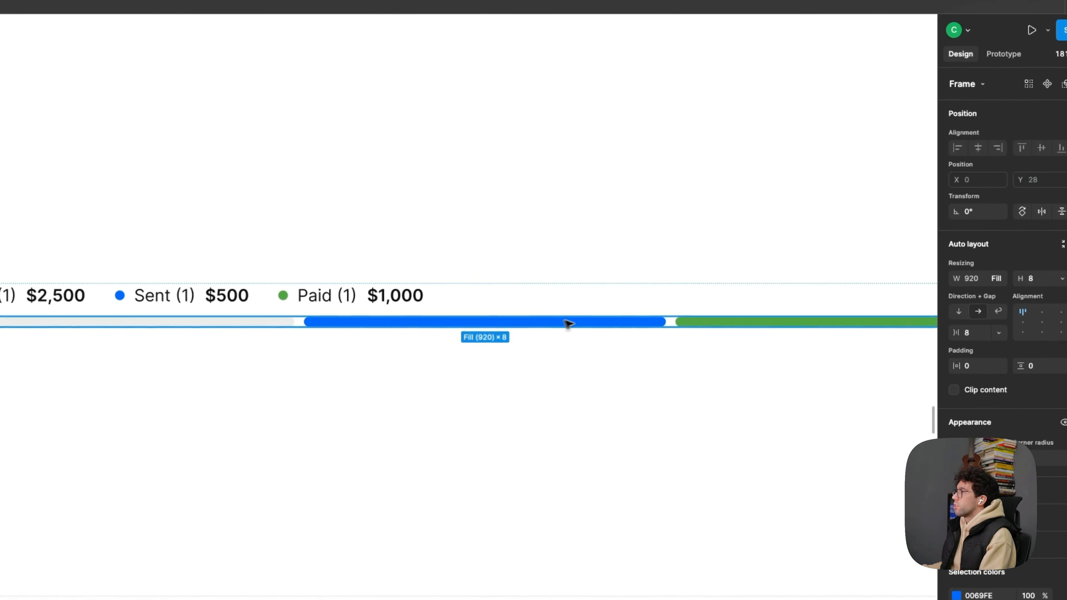
pyautogui.click(393, 296)
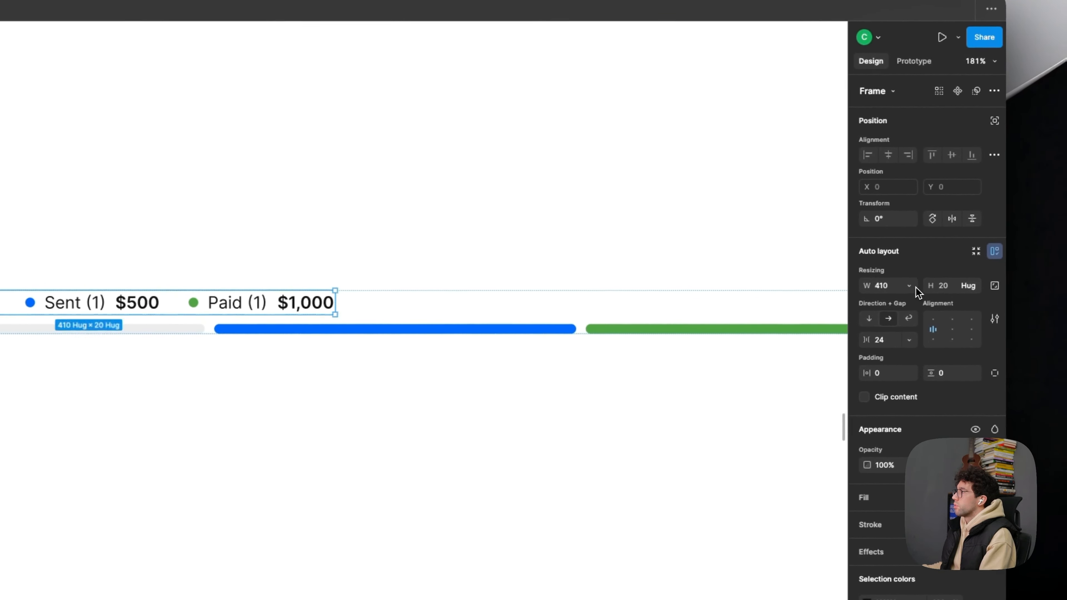
pyautogui.click(909, 286)
pyautogui.click(903, 300)
pyautogui.click(495, 328)
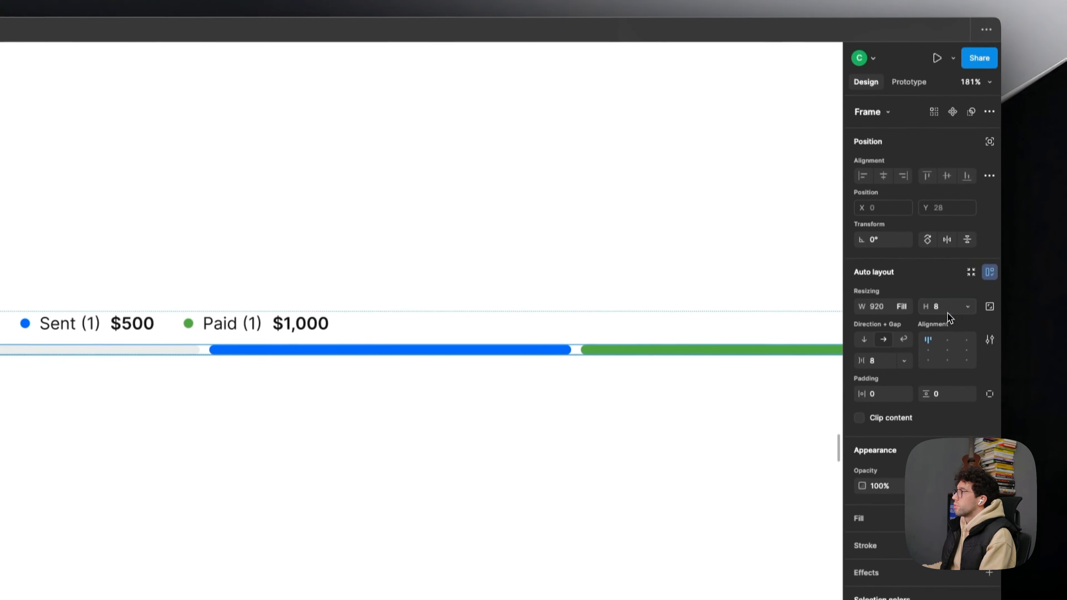
pyautogui.click(946, 264)
pyautogui.write('16')
pyautogui.press('Return')
pyautogui.click(291, 243)
pyautogui.scroll(-2, 291, 243)
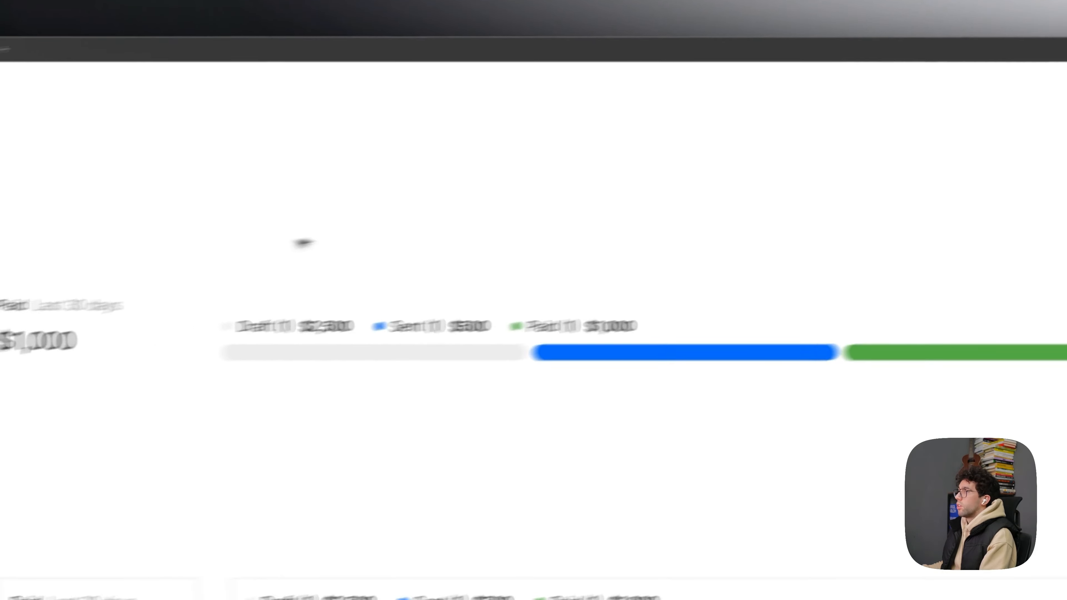
# - Delete both bordered summary cards in the lower row, and select the remaining wide status block
pyautogui.moveTo(354, 244); pyautogui.dragTo(522, 190)
pyautogui.scroll(-4, 522, 191)
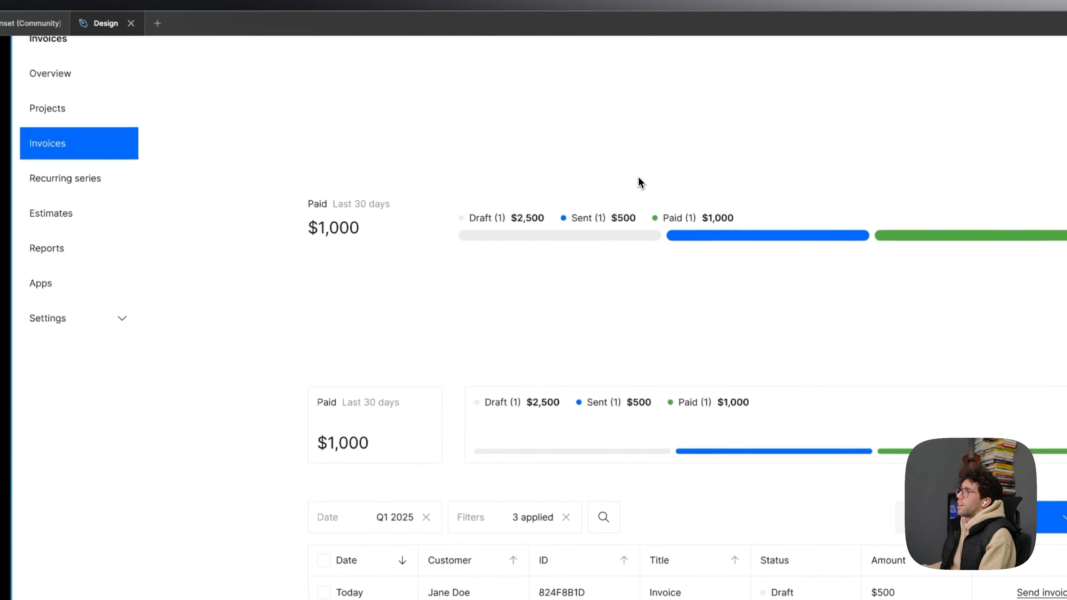
pyautogui.moveTo(619, 152); pyautogui.dragTo(646, 190)
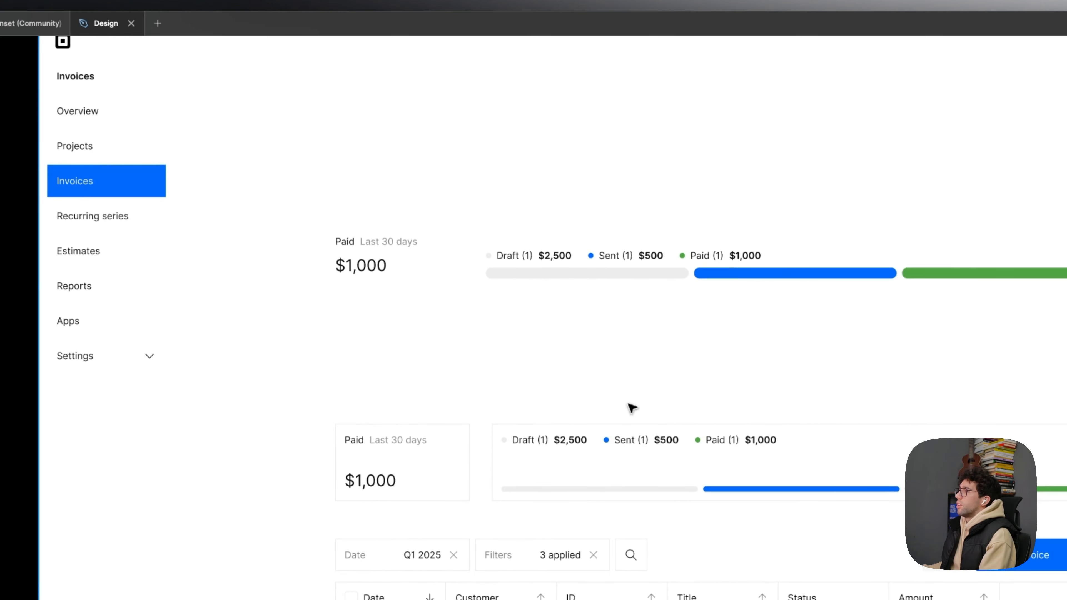
pyautogui.click(651, 447)
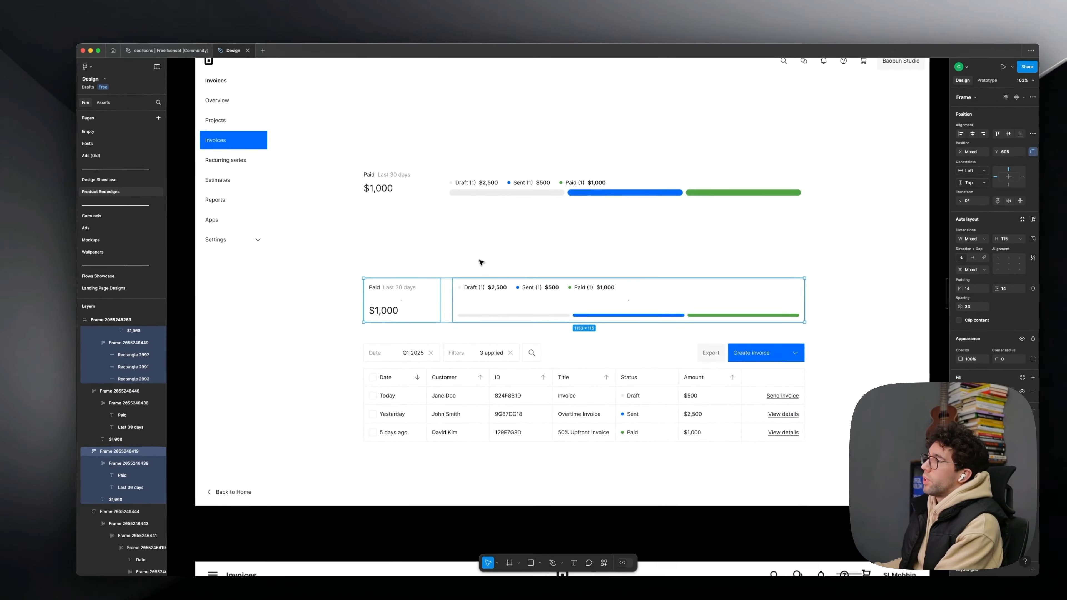
pyautogui.press('Delete')
pyautogui.scroll(4, 497, 166)
pyautogui.press('super+z')
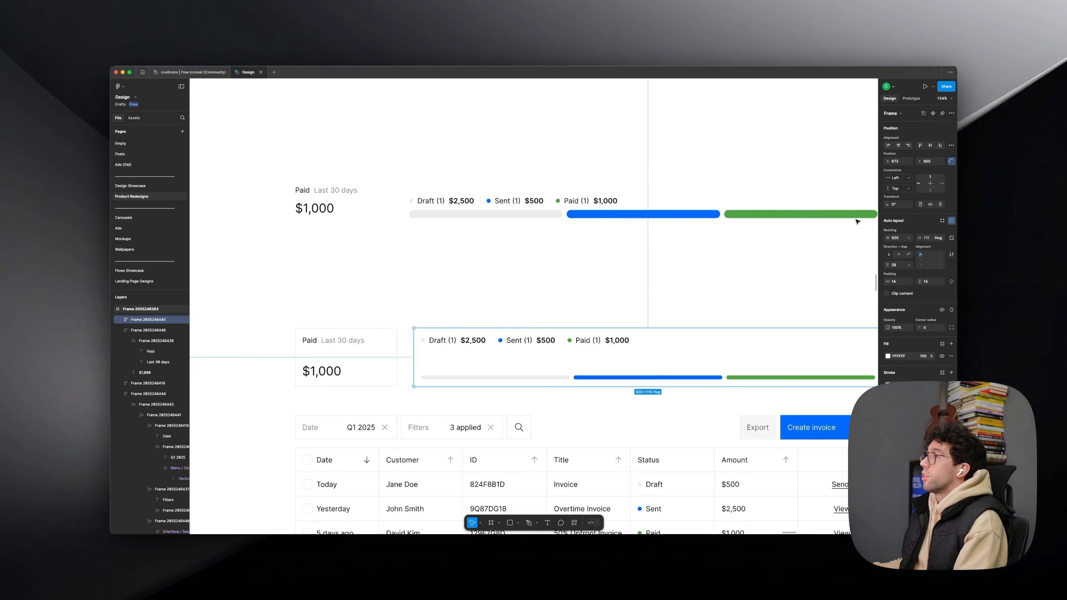
pyautogui.press('Delete')
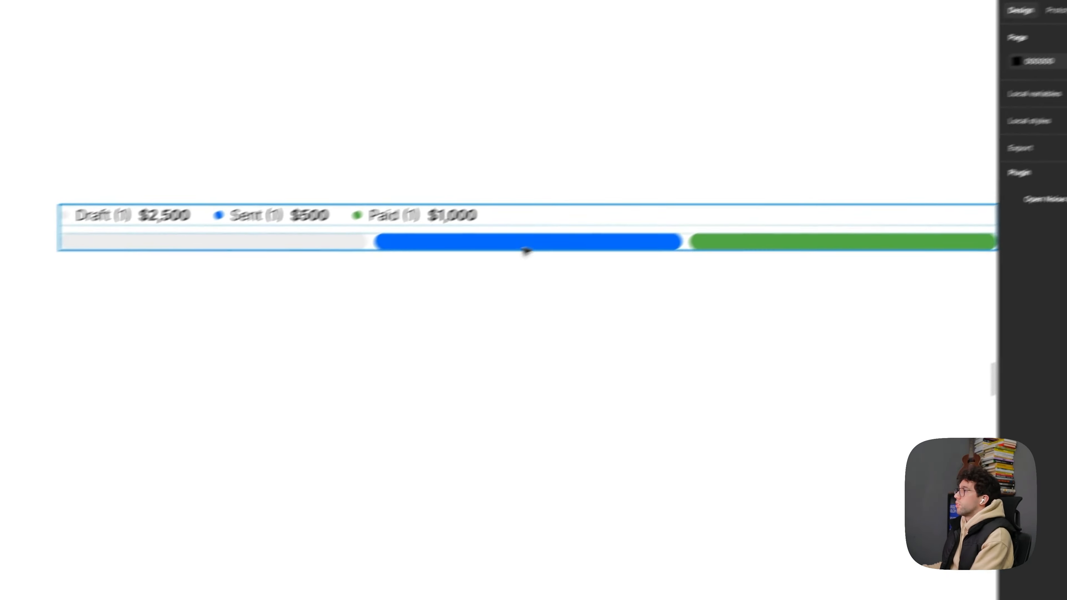
pyautogui.click(526, 250)
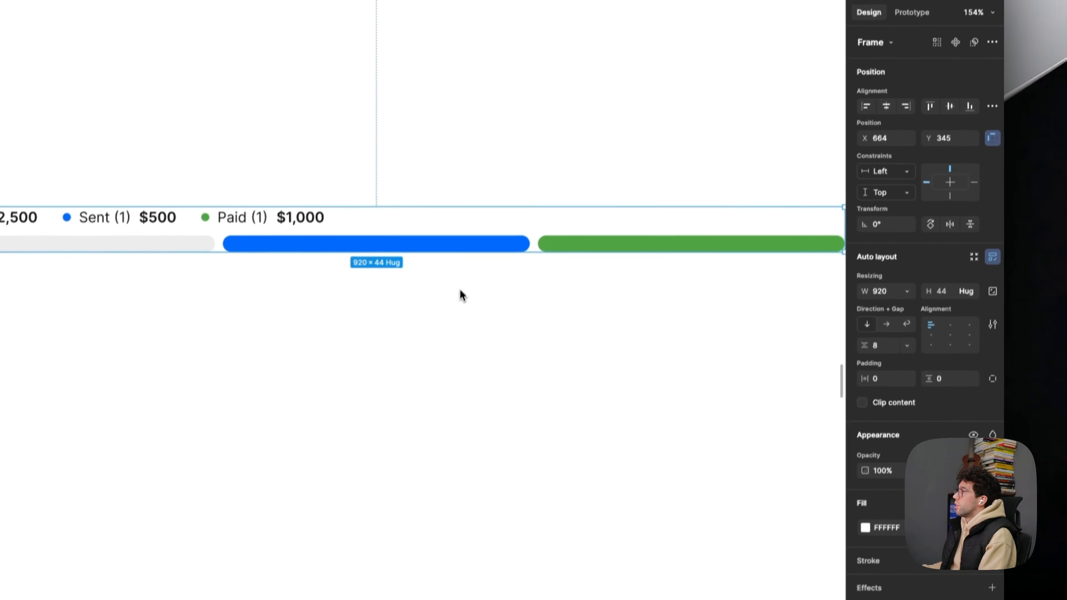
# - Try a height of 8 for the frame holding the three bars in the status block
pyautogui.doubleClick(472, 272)
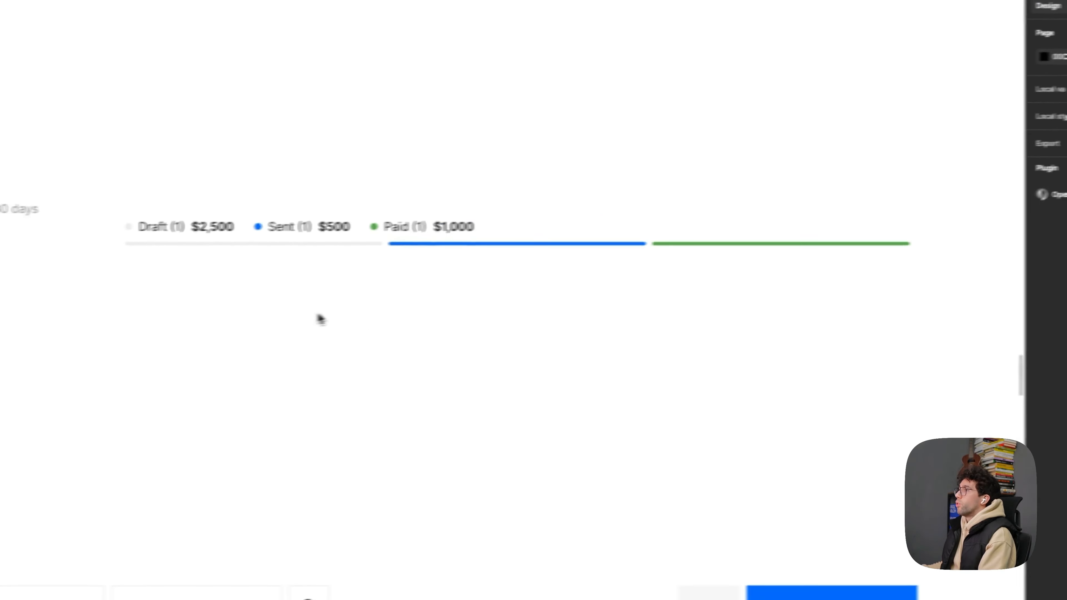
pyautogui.click(1019, 238)
pyautogui.write('2')
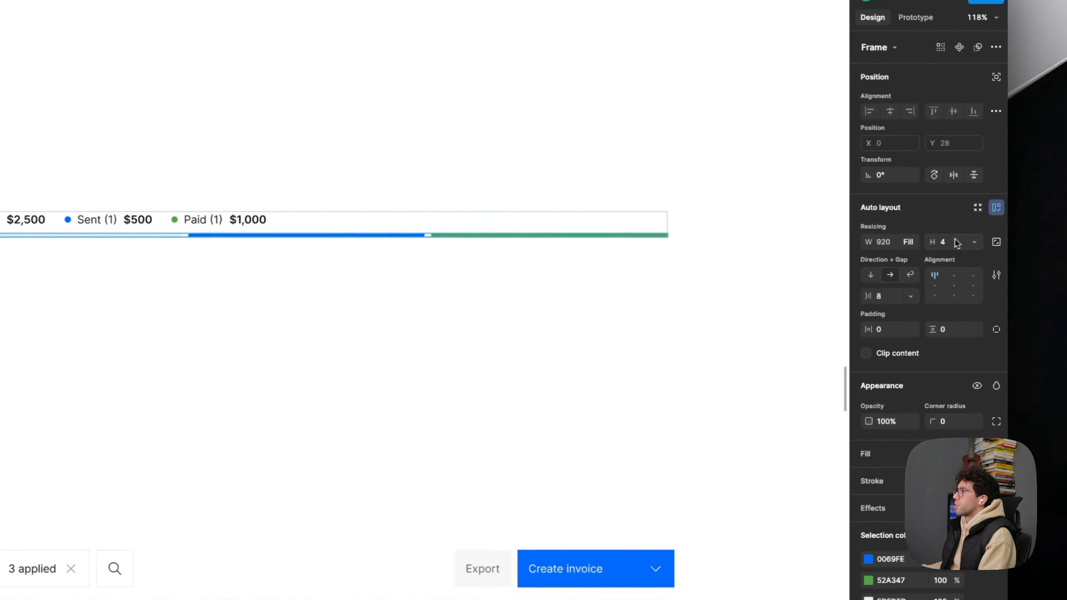
pyautogui.click(559, 364)
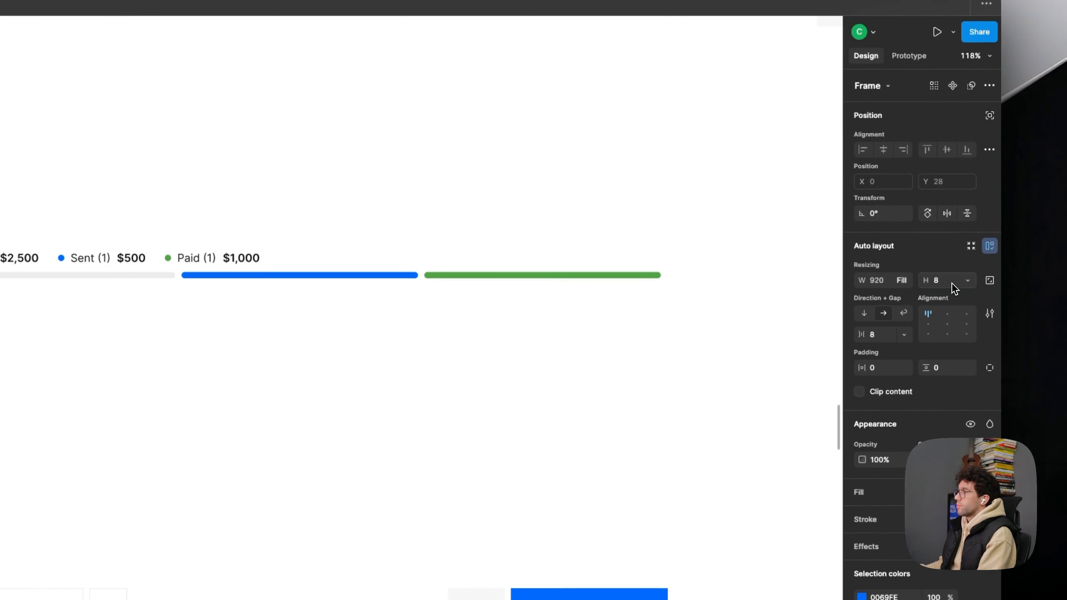
pyautogui.click(522, 318)
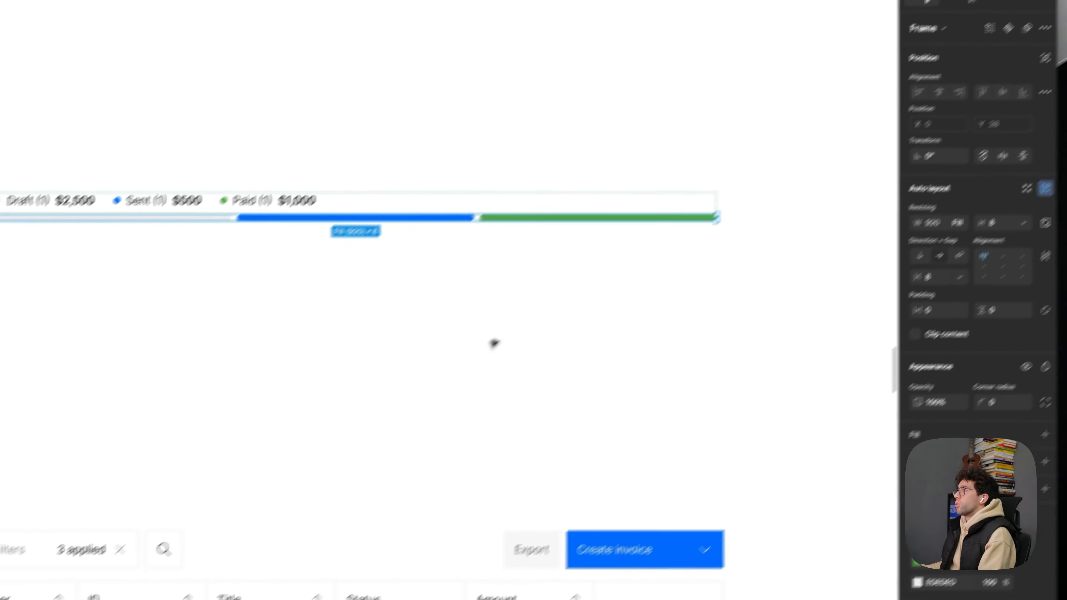
pyautogui.click(395, 386)
pyautogui.moveTo(342, 385); pyautogui.dragTo(341, 424)
pyautogui.moveTo(459, 331); pyautogui.dragTo(461, 338)
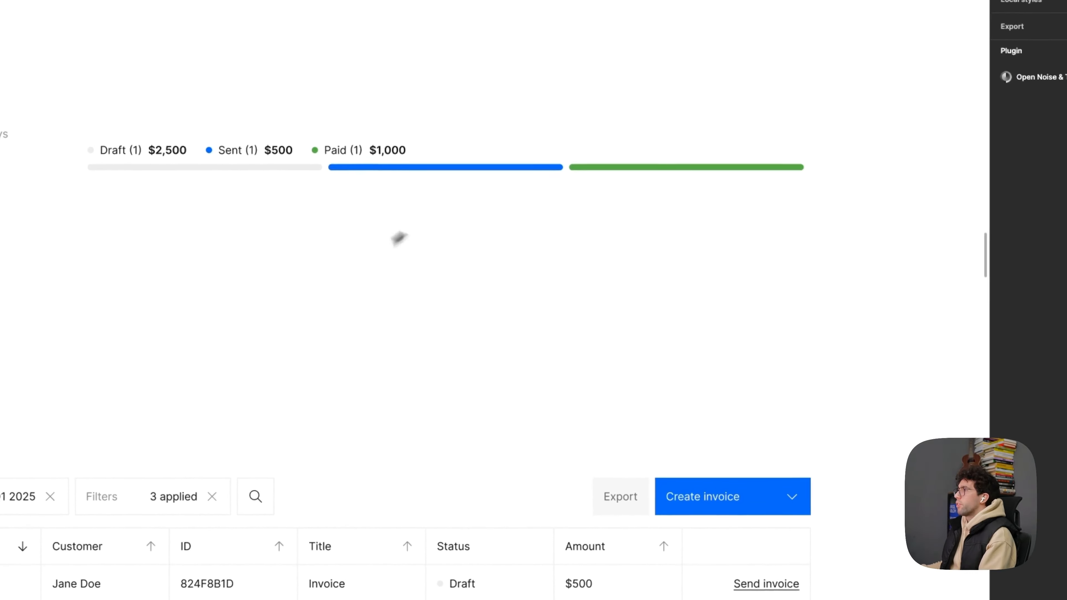
# - Set the height of the frame holding the three bars in the status block to 6
pyautogui.press('super+a')
pyautogui.click(722, 229)
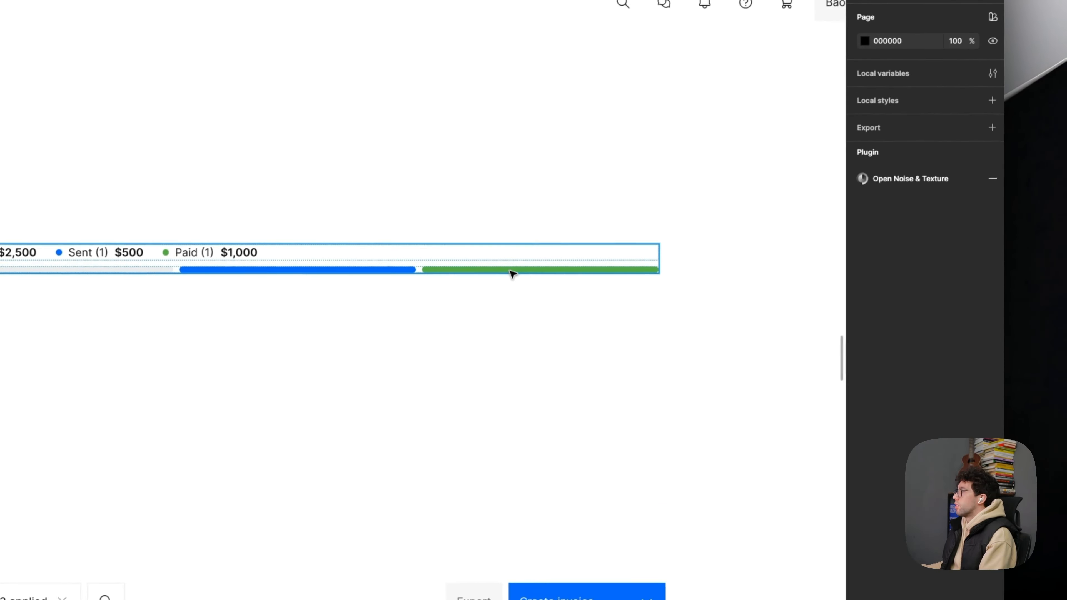
pyautogui.click(656, 167)
pyautogui.click(488, 286)
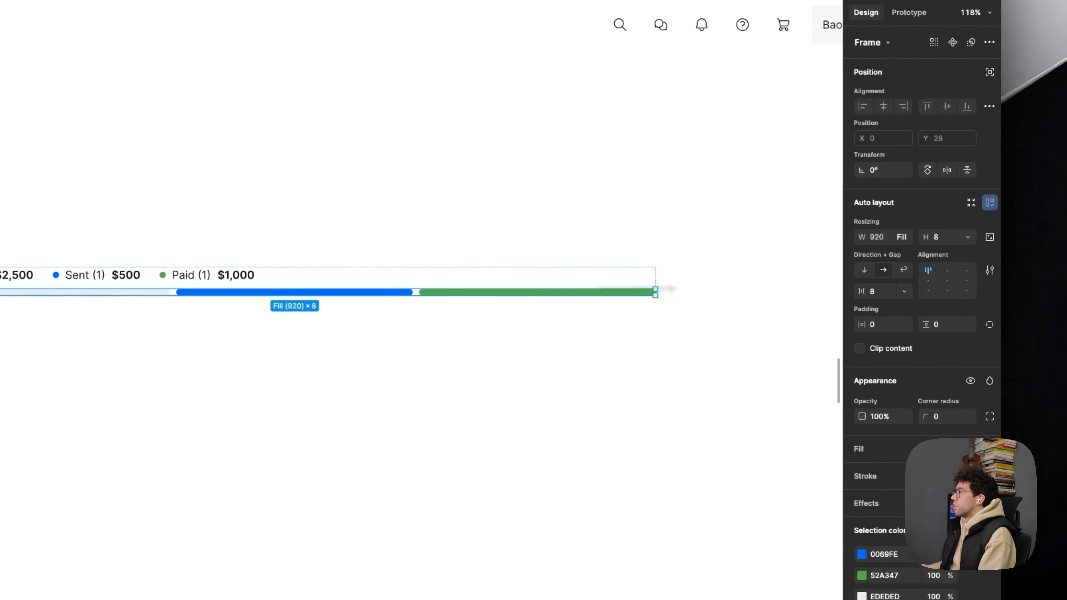
pyautogui.click(946, 230)
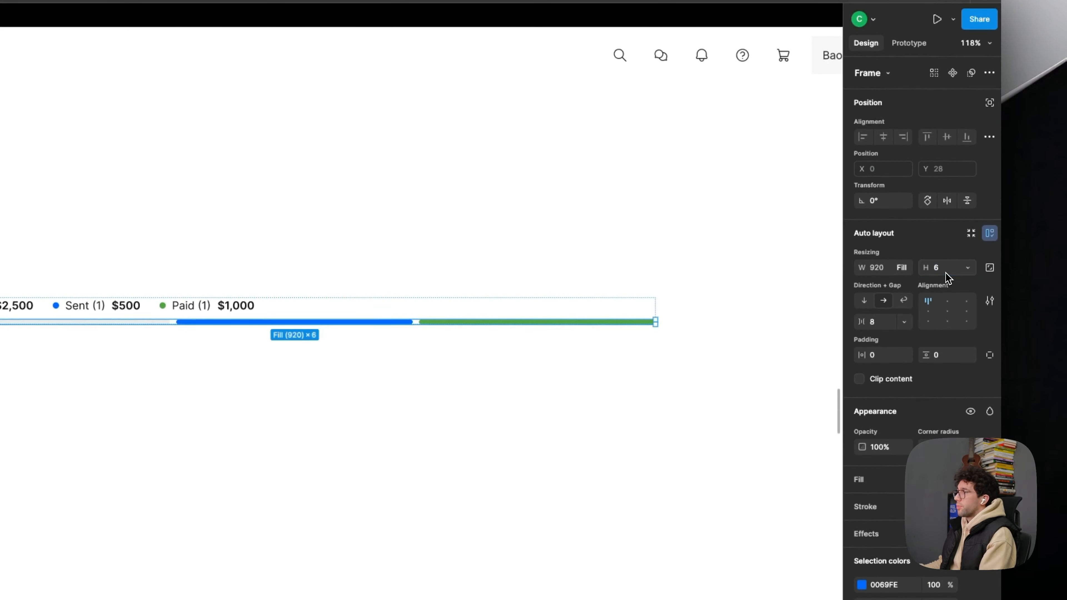
pyautogui.click(303, 428)
# - Set the vertical gap between the labels and the segmented bar in the status block to 12
pyautogui.click(176, 315)
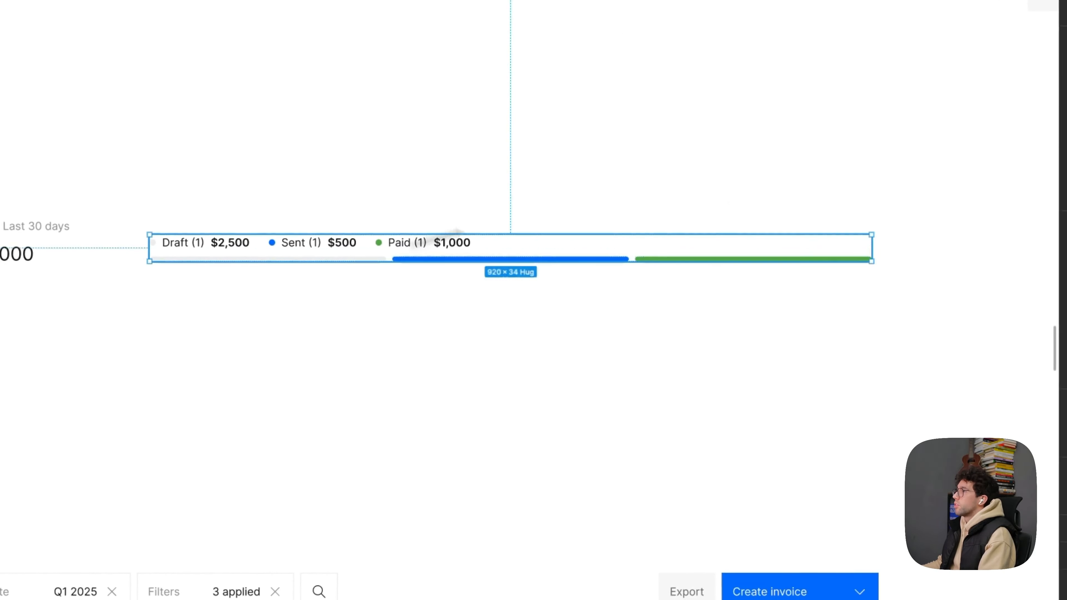
pyautogui.click(886, 297)
pyautogui.write('12')
pyautogui.press('Return')
pyautogui.press('Escape')
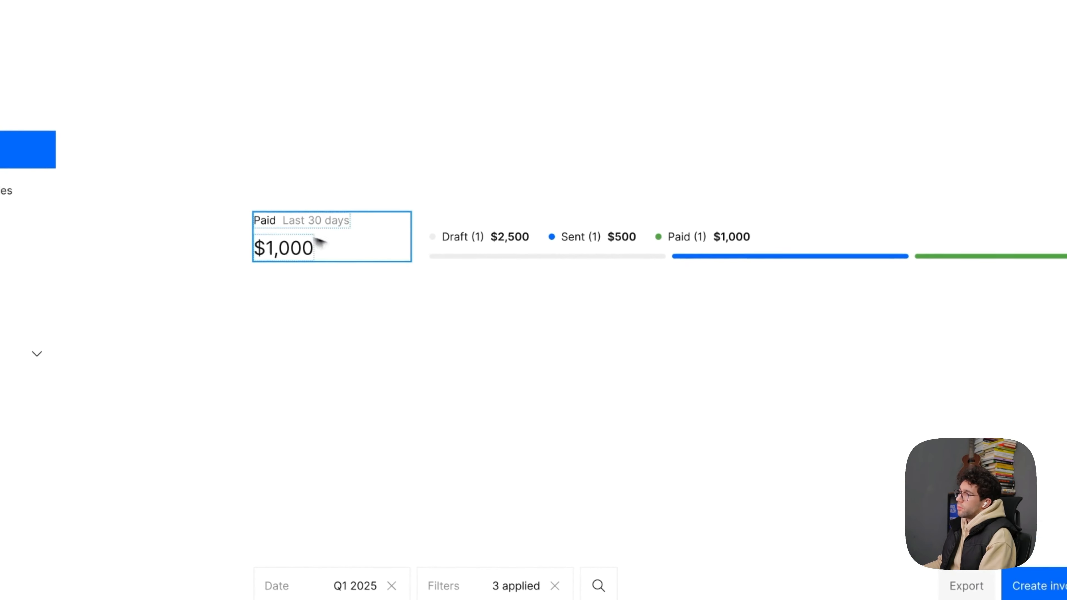
# - Combine the Paid block and the status block into one bottom-aligned auto layout frame
pyautogui.click(316, 238)
pyautogui.keyDown('shift'); pyautogui.click(525, 244); pyautogui.keyUp('shift')
pyautogui.click(838, 391)
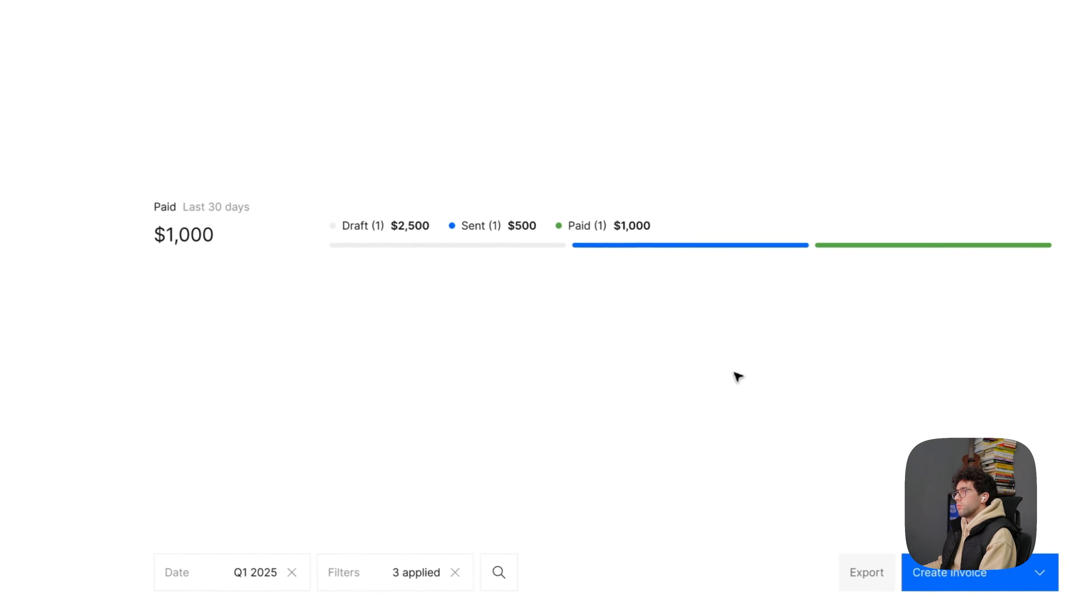
# - Try centring the Paid and status blocks vertically in their shared frame, and undo that alignment
pyautogui.click(395, 239)
pyautogui.click(933, 285)
pyautogui.click(932, 293)
pyautogui.click(268, 418)
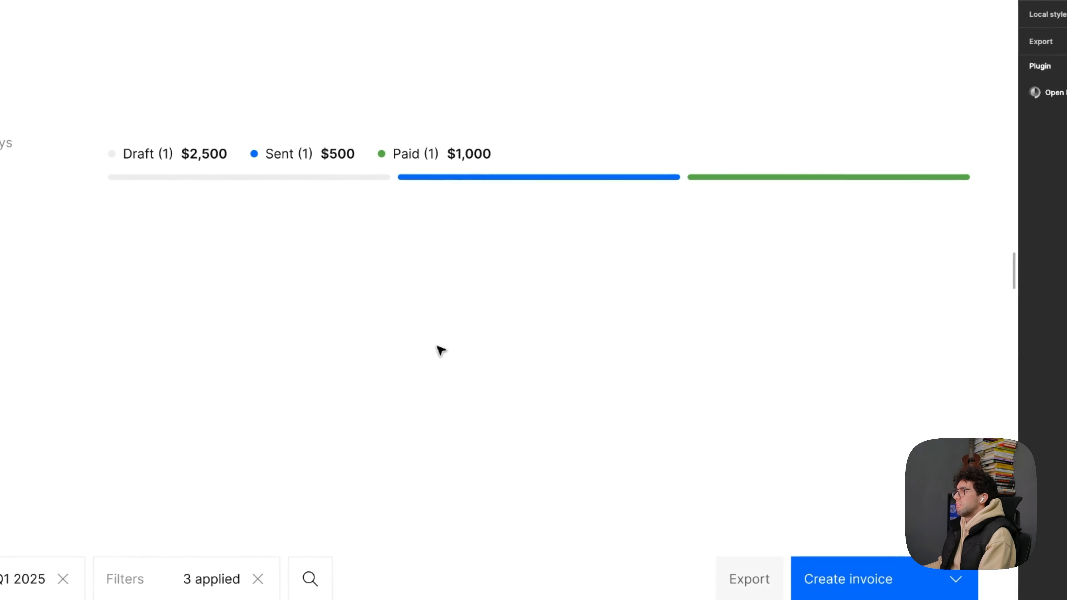
pyautogui.press('super+z')
pyautogui.press('super+z')
pyautogui.press('super+z')
# - Enlarge the status block's height so the segmented bar rises close to the baseline of the $1,000 amount
pyautogui.scroll(4, 322, 261)
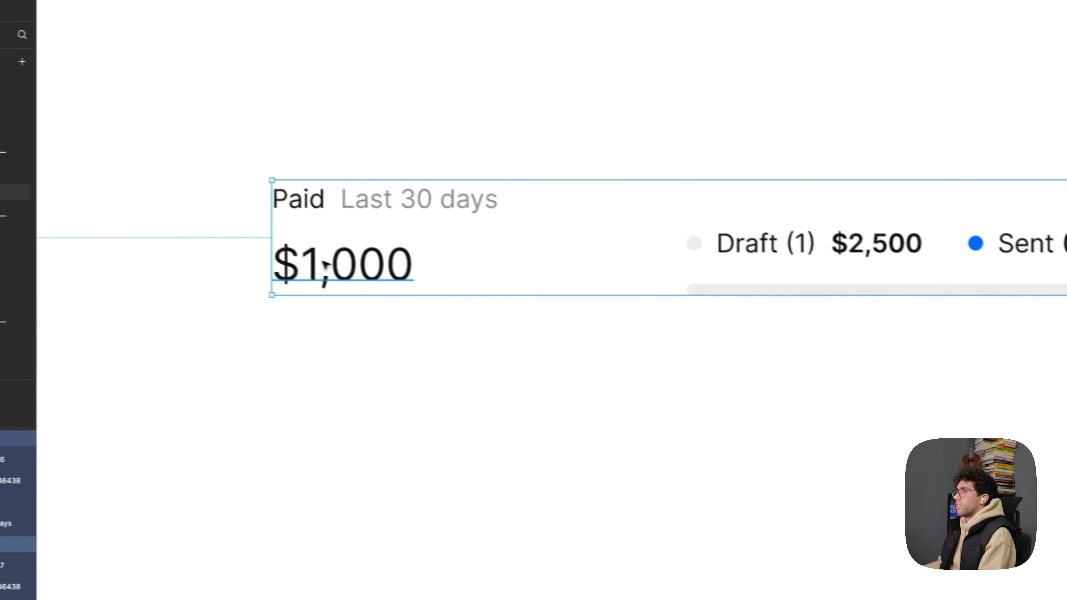
pyautogui.keyDown('super'); pyautogui.click(322, 262); pyautogui.keyUp('super')
pyautogui.press('super+z')
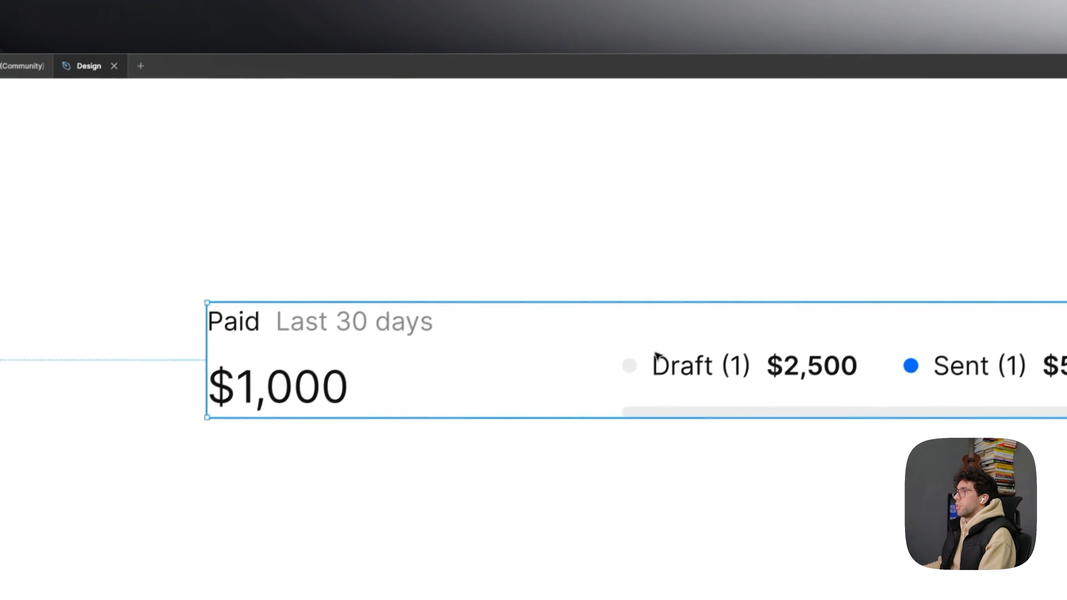
pyautogui.click(657, 355)
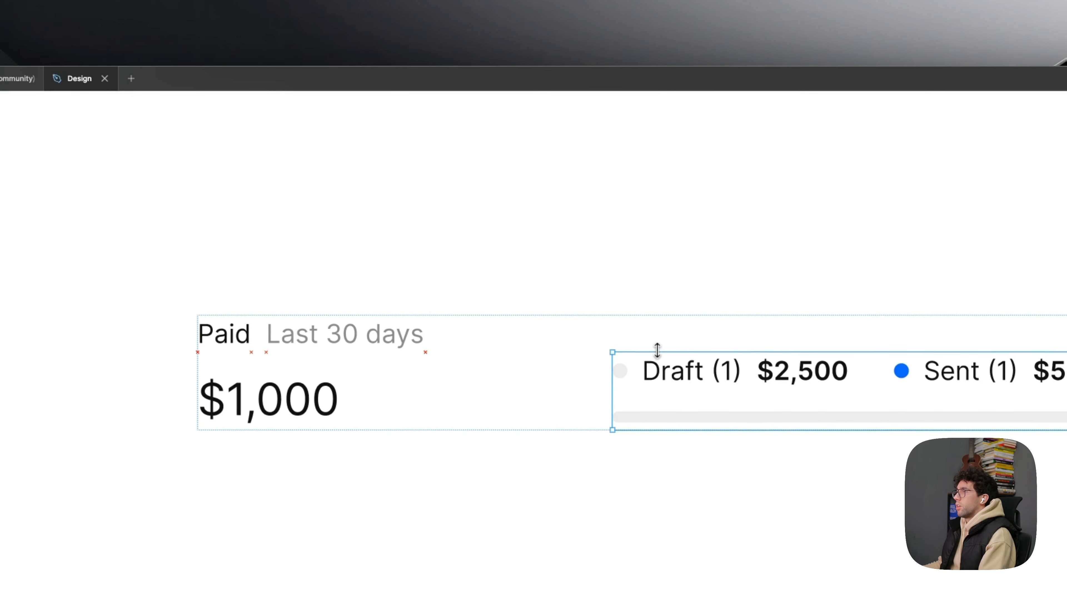
pyautogui.moveTo(657, 350); pyautogui.dragTo(658, 348)
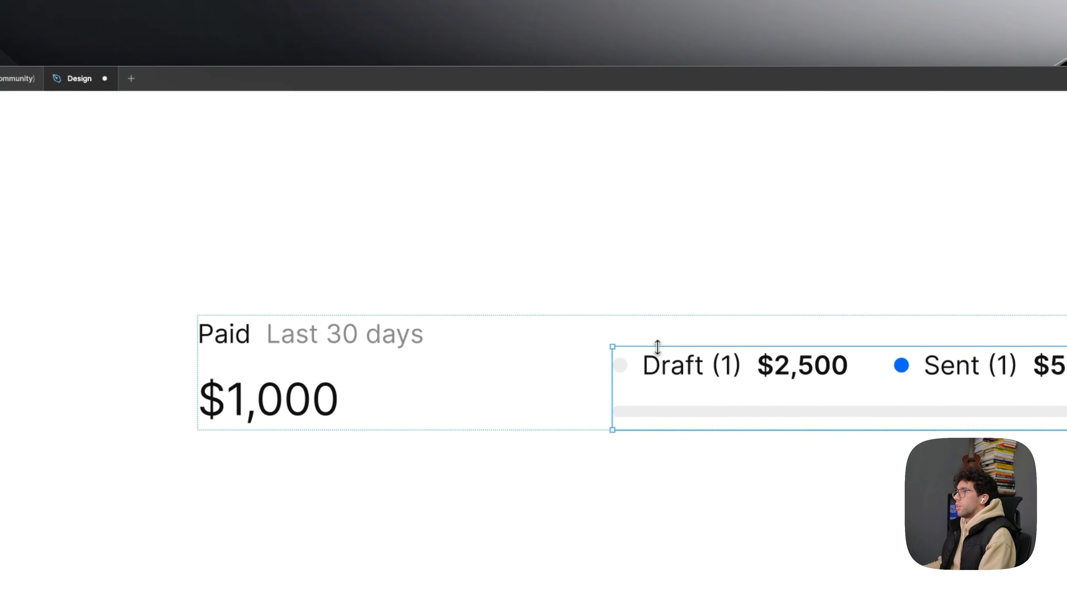
# - Show the rulers and place a horizontal guide on the baseline of the $1,000 amount
pyautogui.scroll(3, 521, 269)
pyautogui.hotkey('shift', 'r')
pyautogui.moveTo(560, 100); pyautogui.dragTo(438, 480)
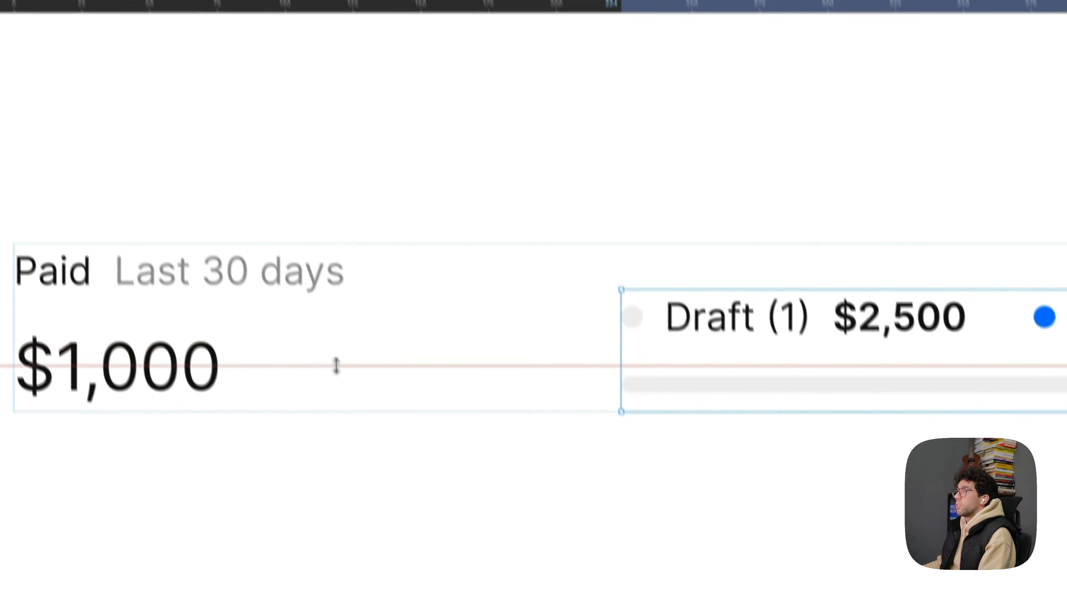
pyautogui.scroll(3, 400, 337)
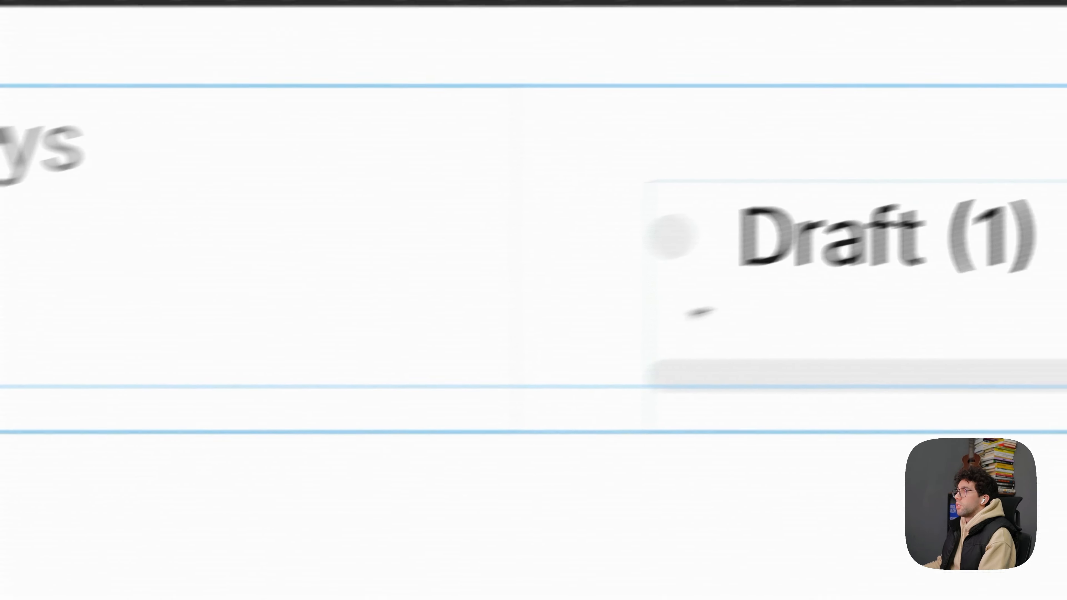
# - Set the status block's height to 46 so the bar's lower edge meets the guide, and remove the guide
pyautogui.doubleClick(752, 286)
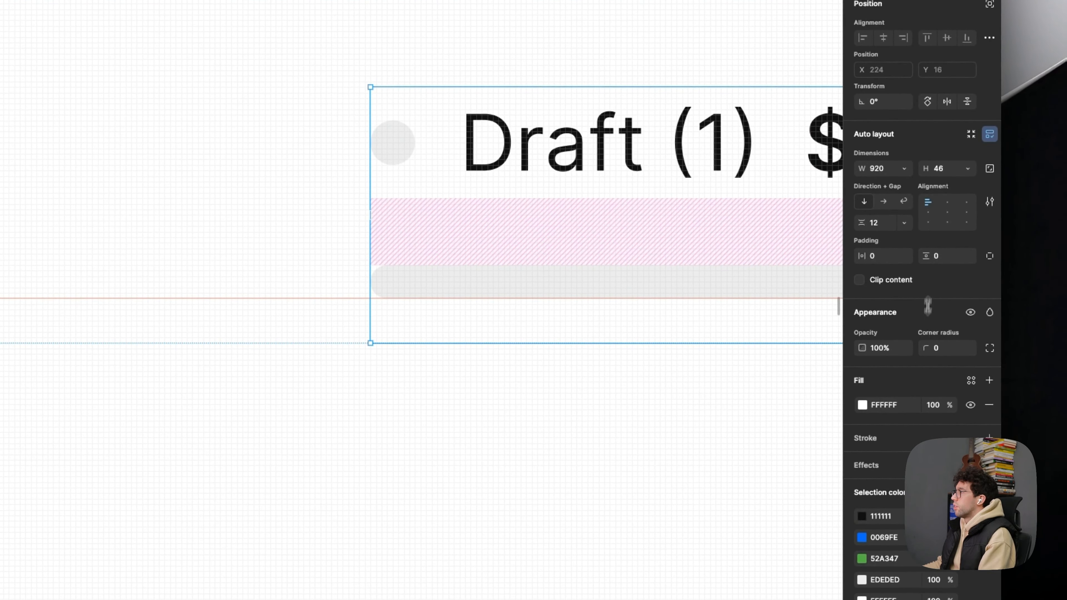
pyautogui.scroll(-3, 640, 264)
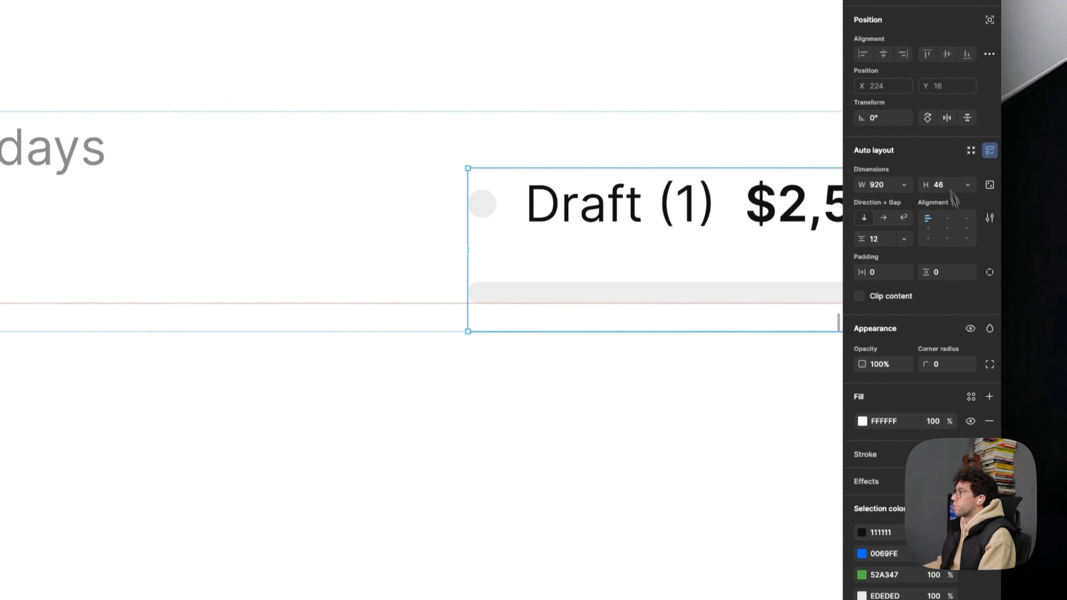
pyautogui.click(929, 226)
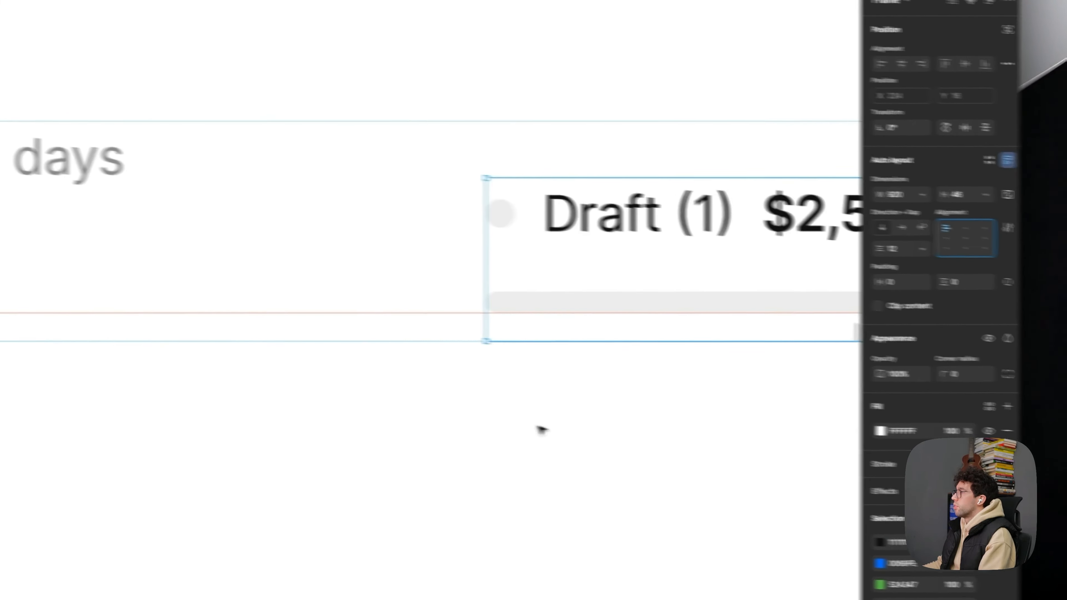
pyautogui.click(530, 431)
pyautogui.scroll(-5, 417, 408)
pyautogui.moveTo(436, 378); pyautogui.dragTo(437, 41)
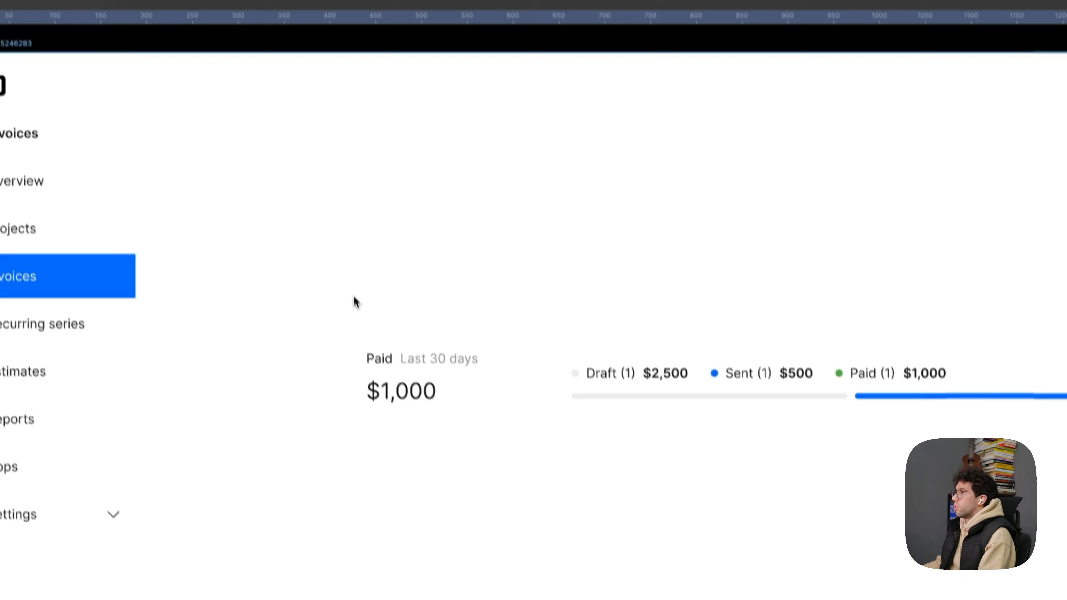
# - Set the vertical gap between the Paid label and the $1,000 amount to 4
pyautogui.doubleClick(389, 355)
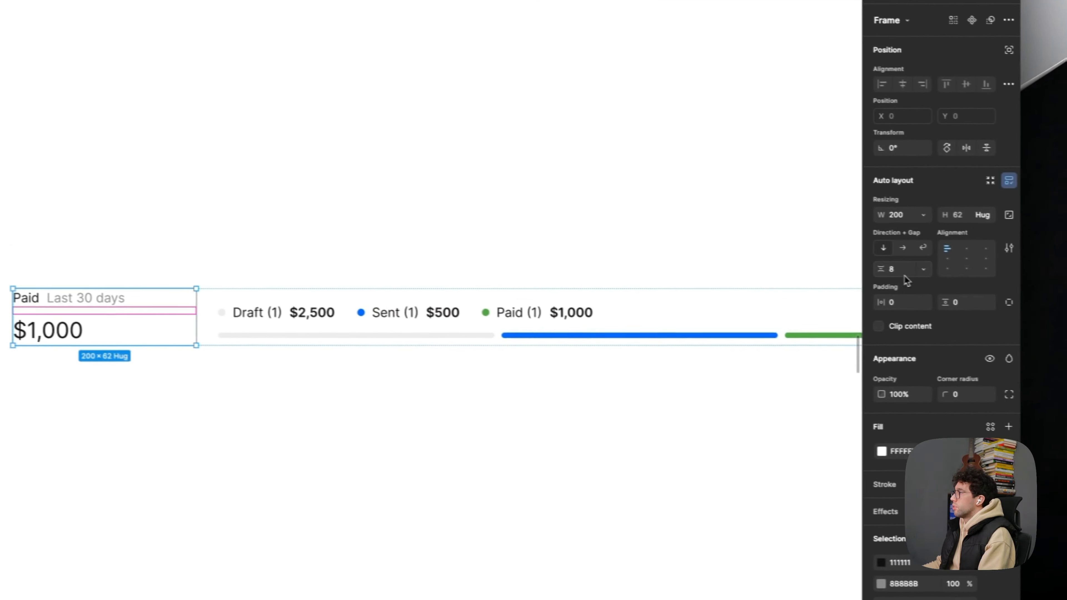
pyautogui.click(895, 271)
pyautogui.write('4')
pyautogui.click(164, 244)
pyautogui.moveTo(206, 251); pyautogui.dragTo(0, 134)
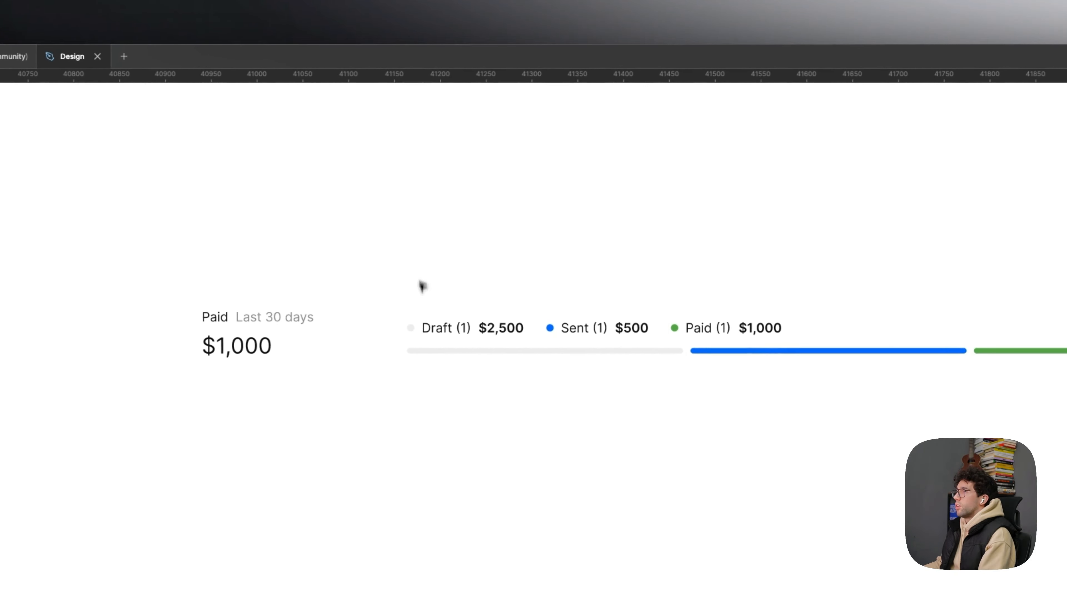
# - Set the width of the Paid block to Fill container
pyautogui.click(834, 358)
pyautogui.doubleClick(359, 344)
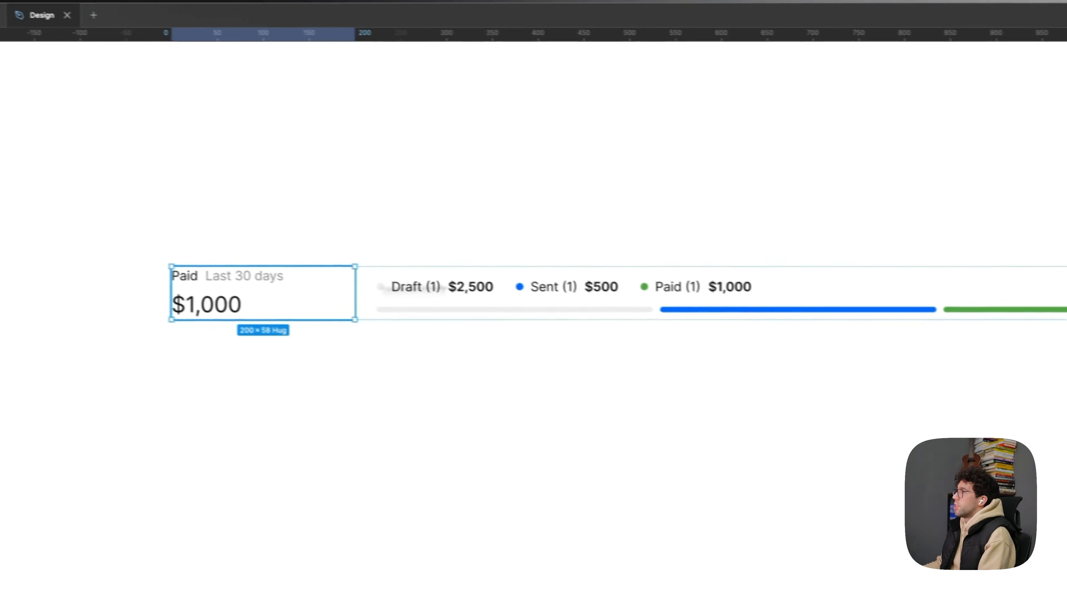
pyautogui.click(1014, 280)
pyautogui.click(1015, 312)
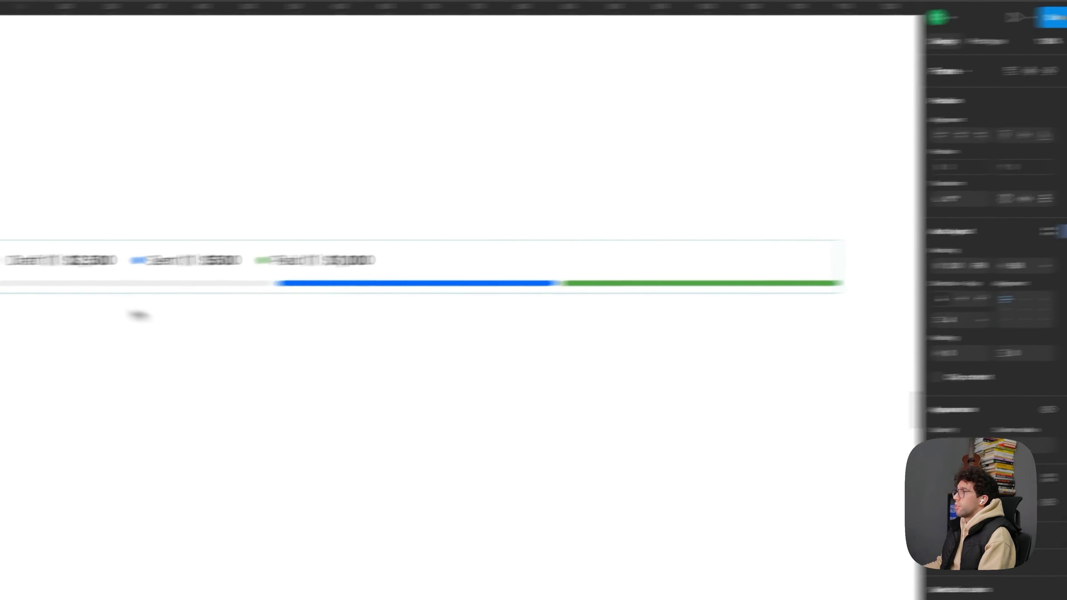
# - Set the status block's width to Fill container and the Paid block's width to Hug contents
pyautogui.click(320, 288)
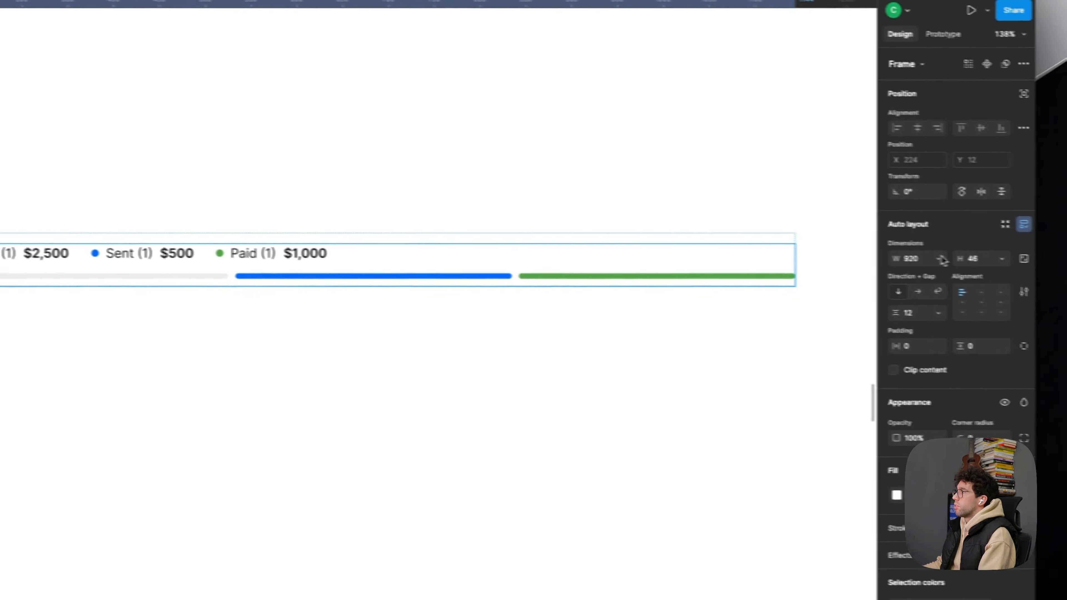
pyautogui.click(903, 256)
pyautogui.click(913, 288)
pyautogui.click(231, 248)
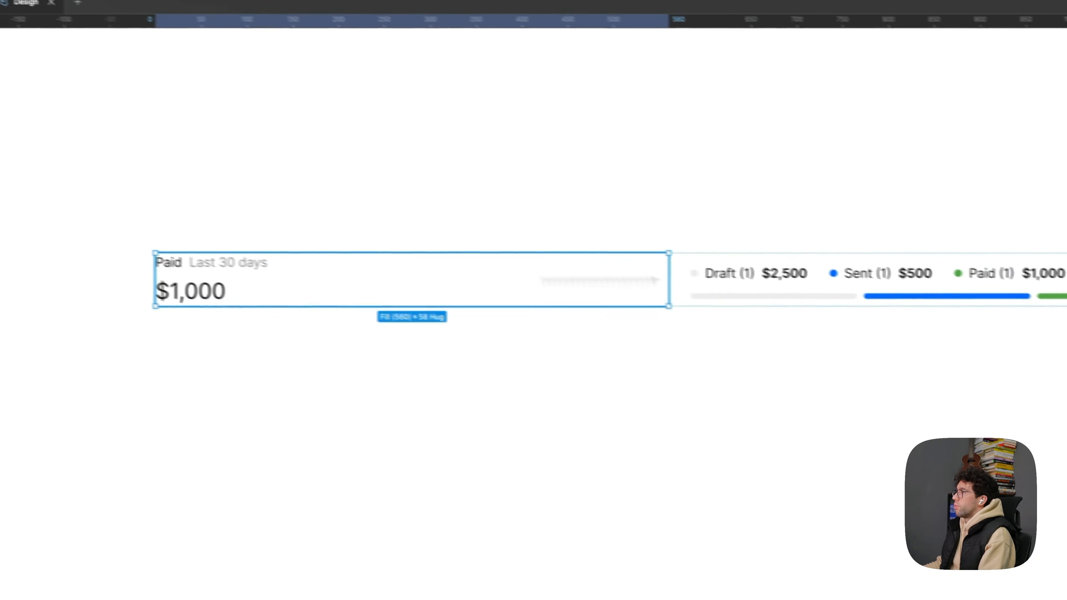
pyautogui.click(986, 296)
pyautogui.click(1000, 278)
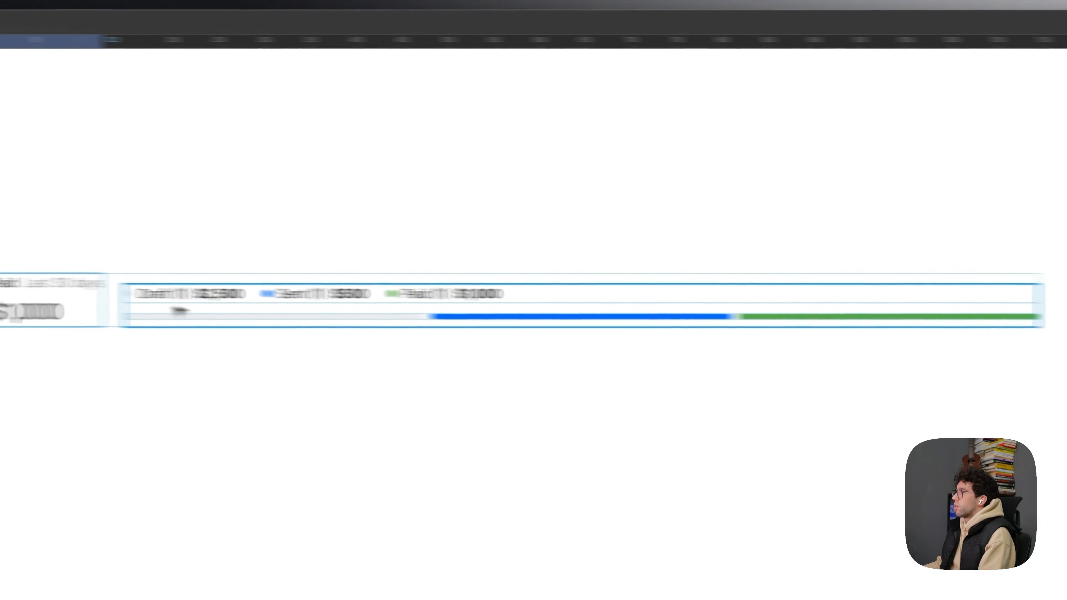
# - Set the horizontal gap between the Paid block and the status block to 48
pyautogui.click(296, 313)
pyautogui.click(891, 283)
pyautogui.write('48')
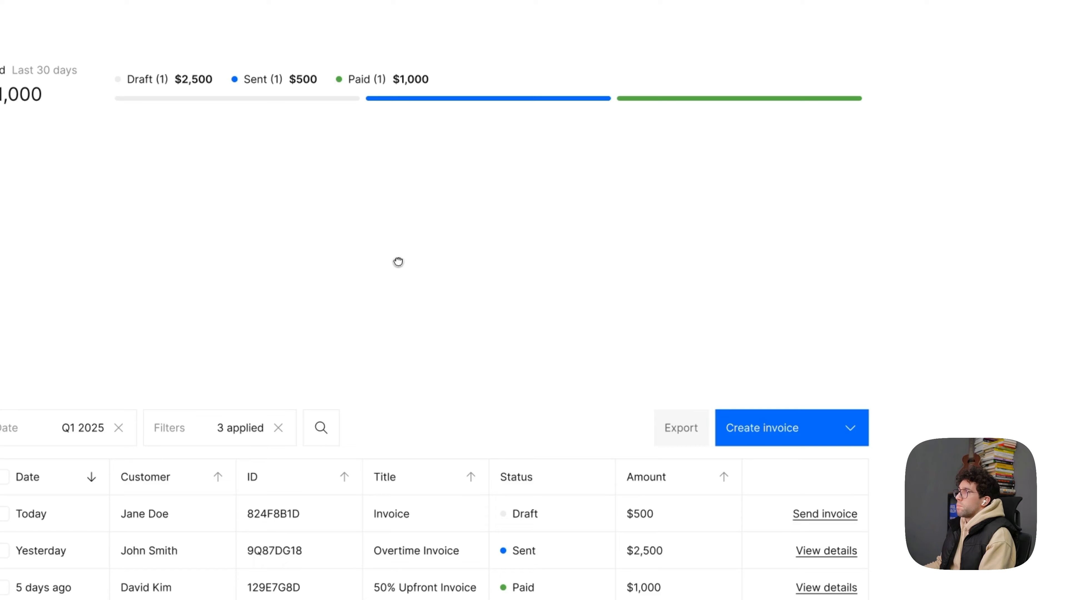
# - Duplicate the three invoice rows beneath the existing rows of the table
pyautogui.click(432, 582)
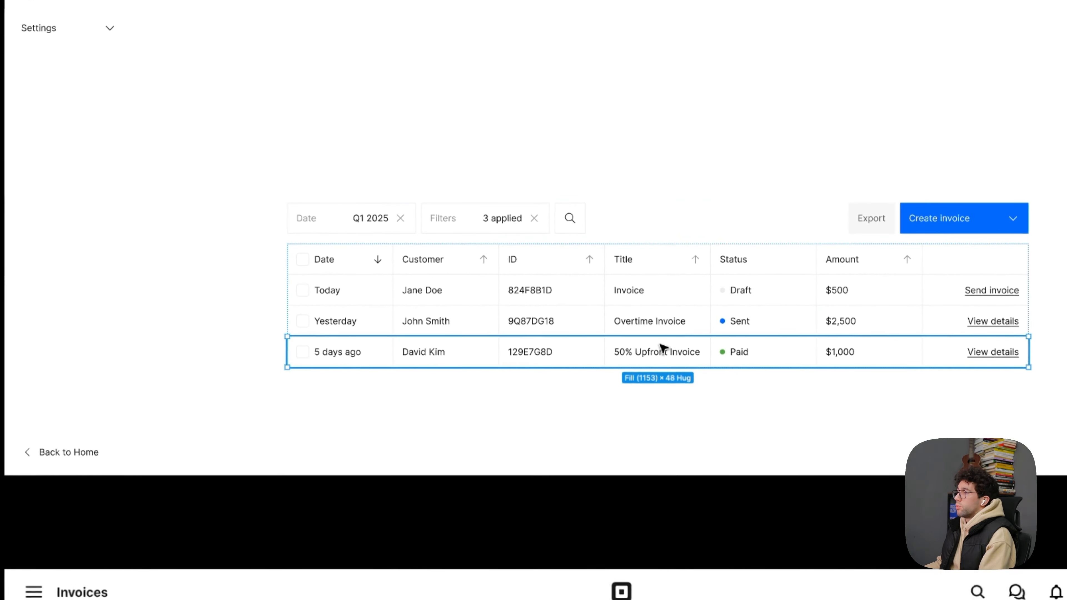
pyautogui.hotkey('ctrl', 'd')
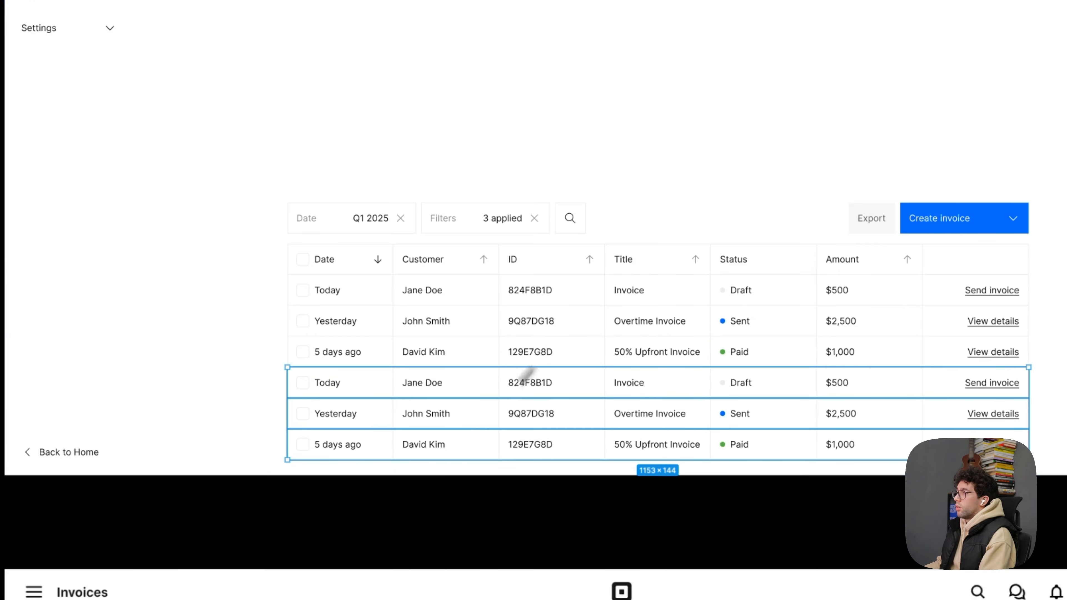
pyautogui.click(150, 260)
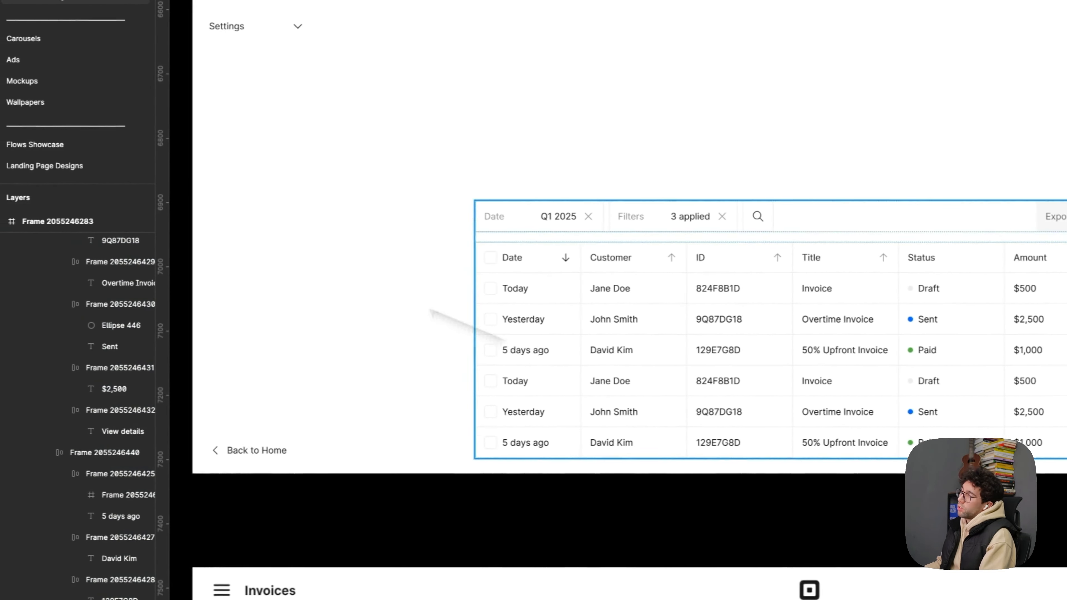
pyautogui.scroll(2, 265, 283)
pyautogui.moveTo(461, 282); pyautogui.dragTo(438, 271)
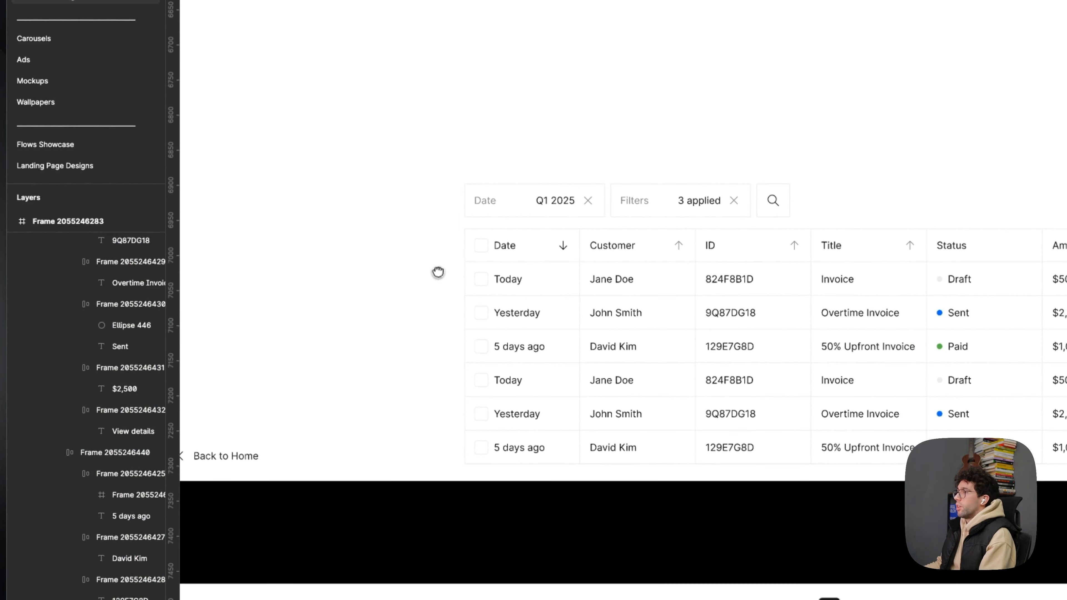
# - Extend the table below its sixth row with another duplicate of the invoice rows
pyautogui.click(835, 362)
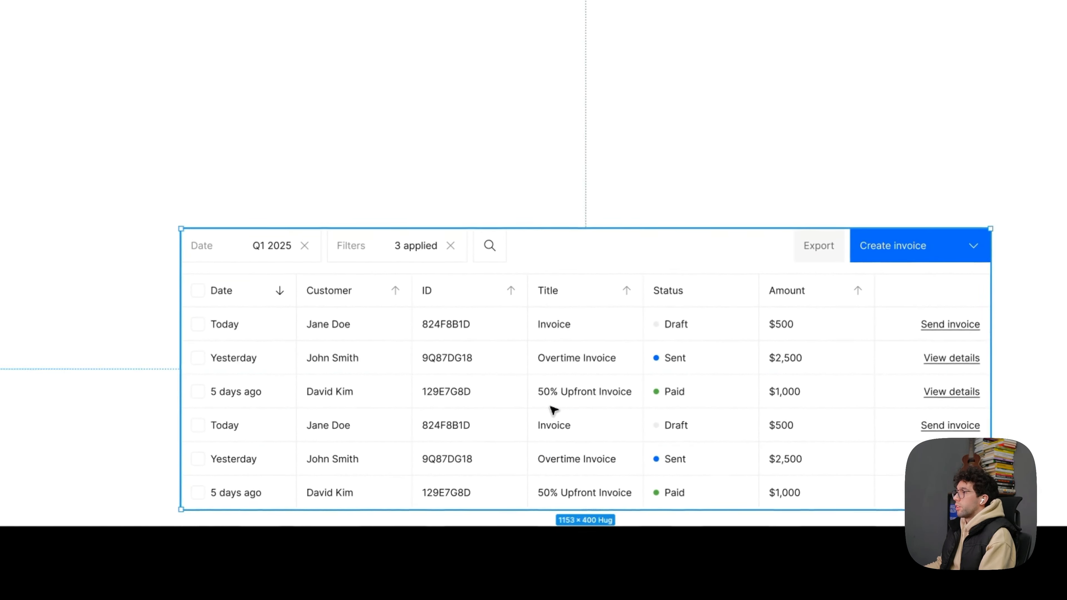
pyautogui.doubleClick(551, 410)
pyautogui.hotkey('ctrl', 'a')
pyautogui.click(639, 174)
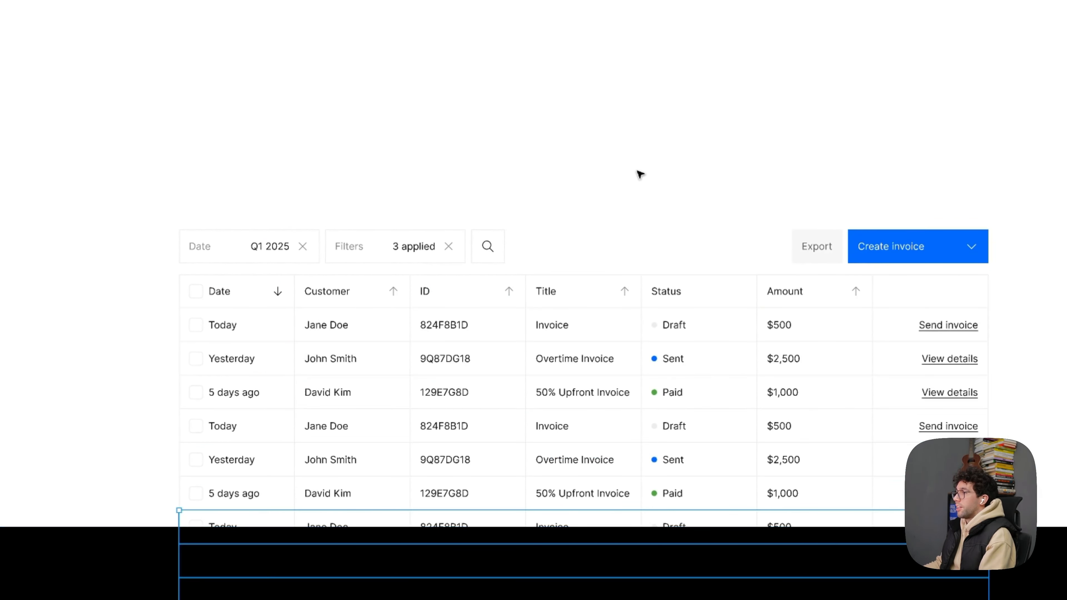
# - Move the block with the filter bar and invoice table up to sit closely beneath the Paid and status summary
pyautogui.moveTo(599, 447); pyautogui.dragTo(606, 231)
pyautogui.click(168, 220)
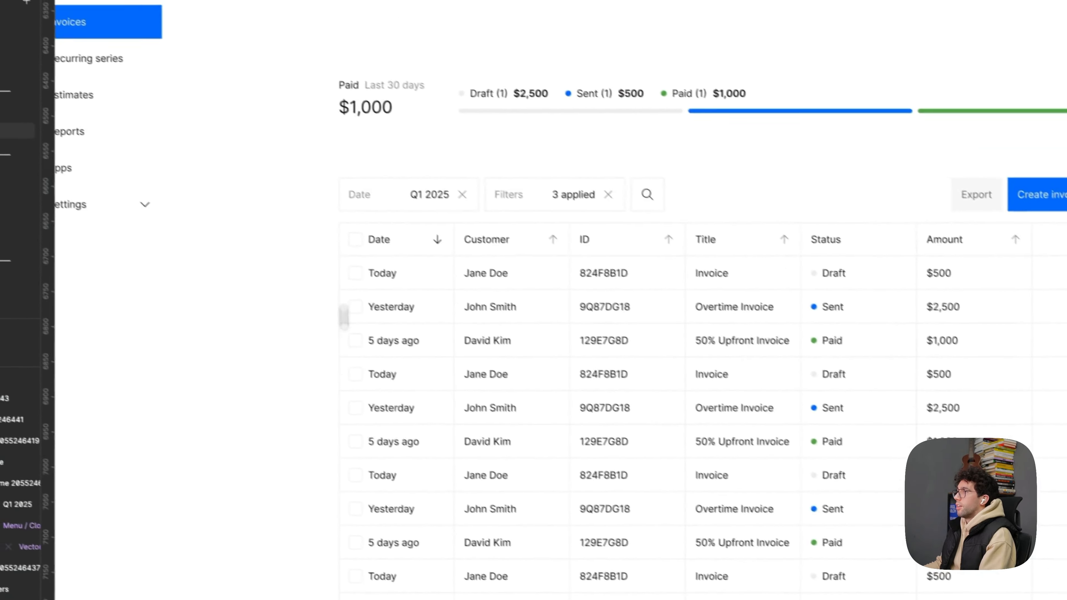
pyautogui.moveTo(344, 317); pyautogui.dragTo(342, 406)
pyautogui.click(540, 422)
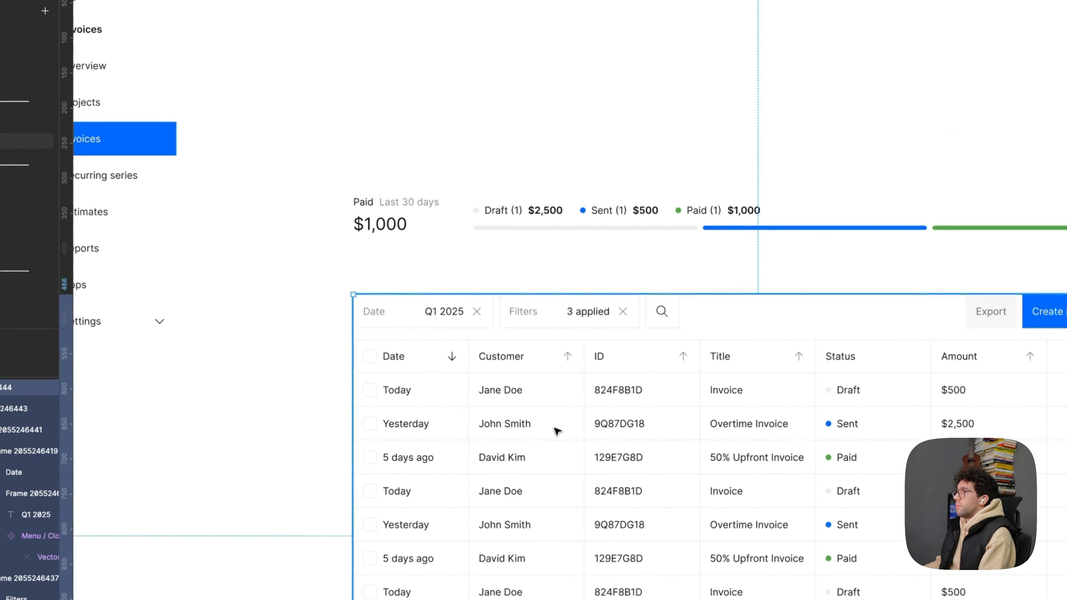
pyautogui.hotkey('shift', 'Up')
pyautogui.hotkey('shift', 'Up')
pyautogui.hotkey('shift', 'Up')
pyautogui.click(523, 206)
pyautogui.click(639, 174)
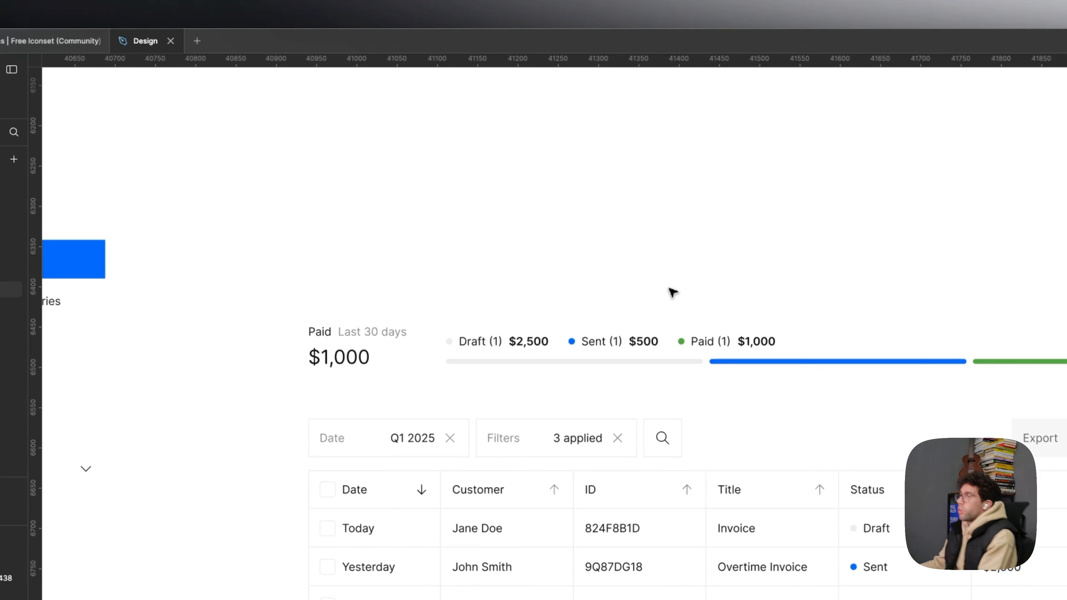
pyautogui.click(492, 330)
pyautogui.click(640, 231)
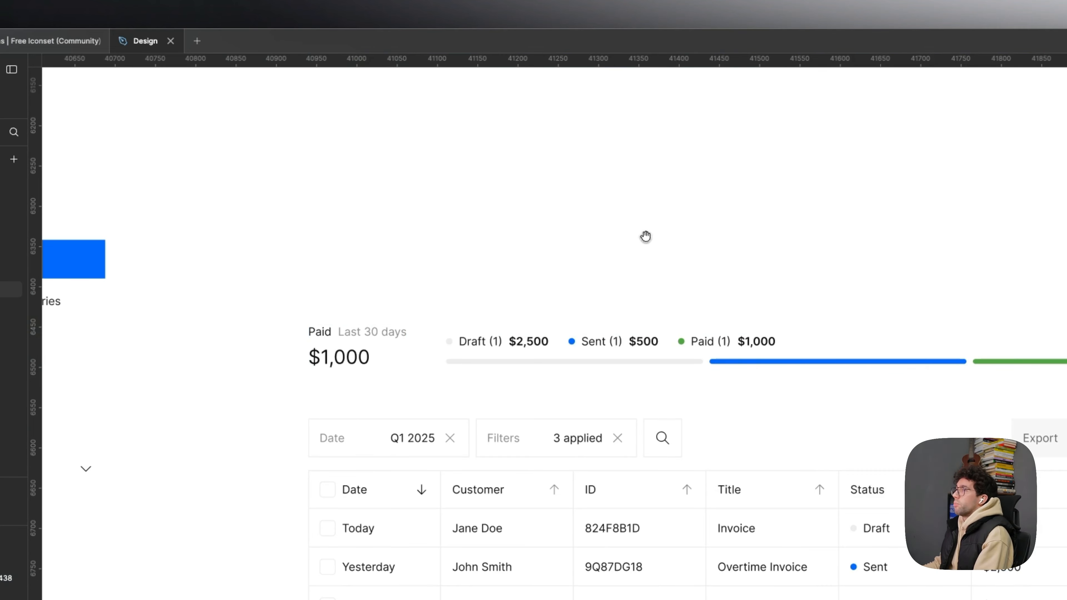
# - Duplicate the Paid and status summary directly above the original and compare both in the Invoices screen
pyautogui.moveTo(646, 236); pyautogui.dragTo(645, 265)
pyautogui.moveTo(644, 369); pyautogui.dragTo(647, 298)
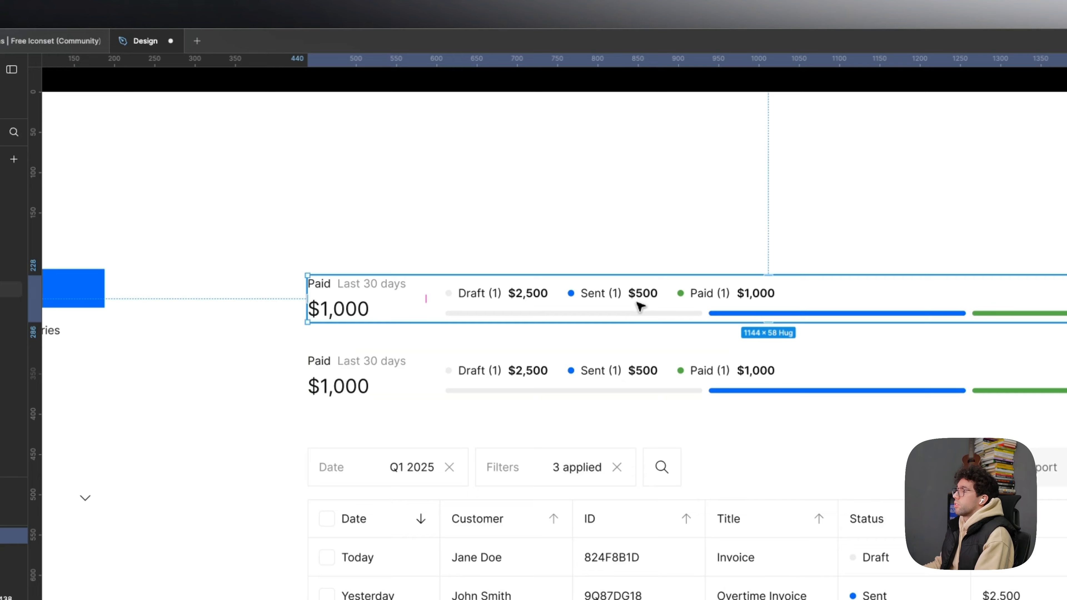
pyautogui.click(662, 242)
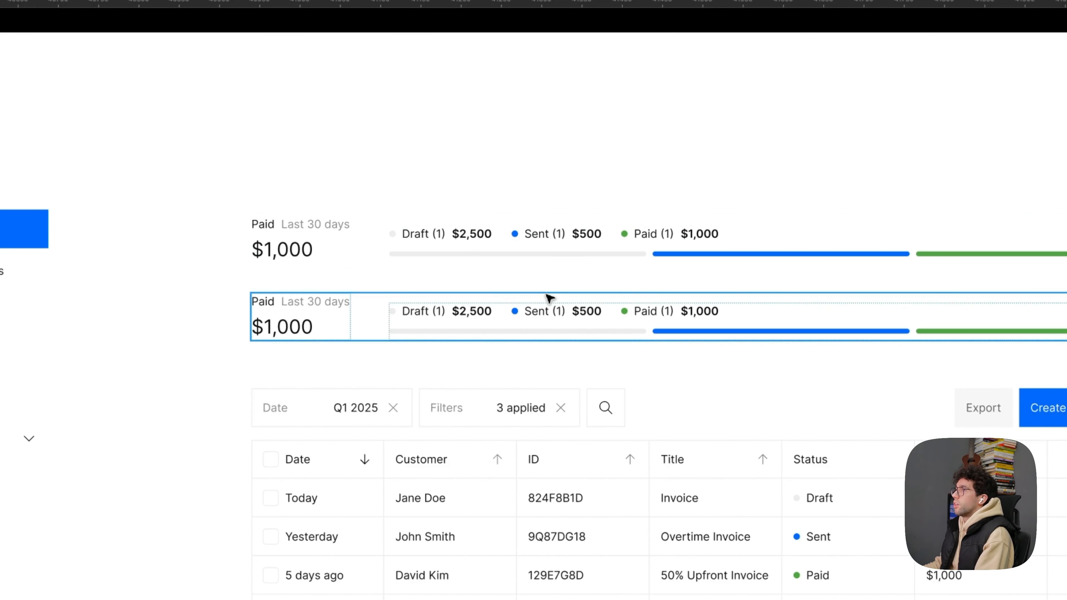
pyautogui.click(327, 415)
pyautogui.click(483, 333)
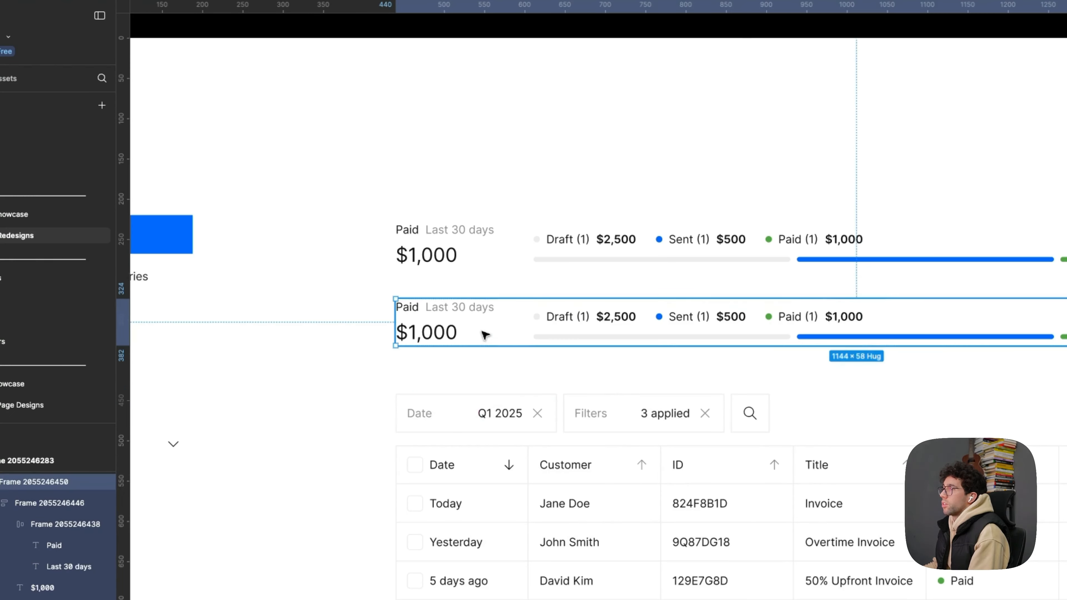
pyautogui.click(517, 264)
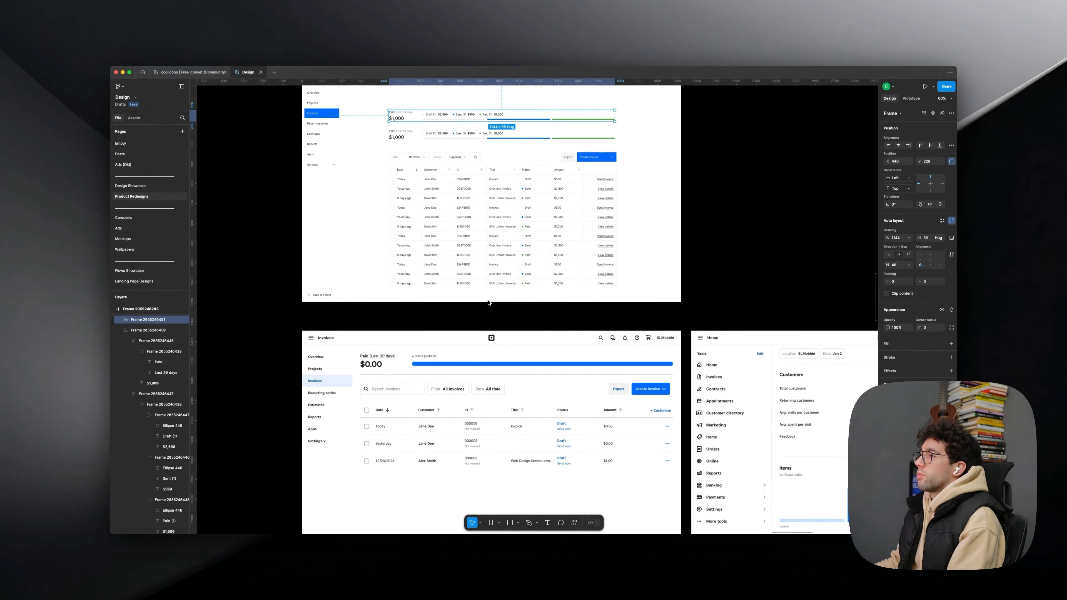
pyautogui.scroll(5, 489, 303)
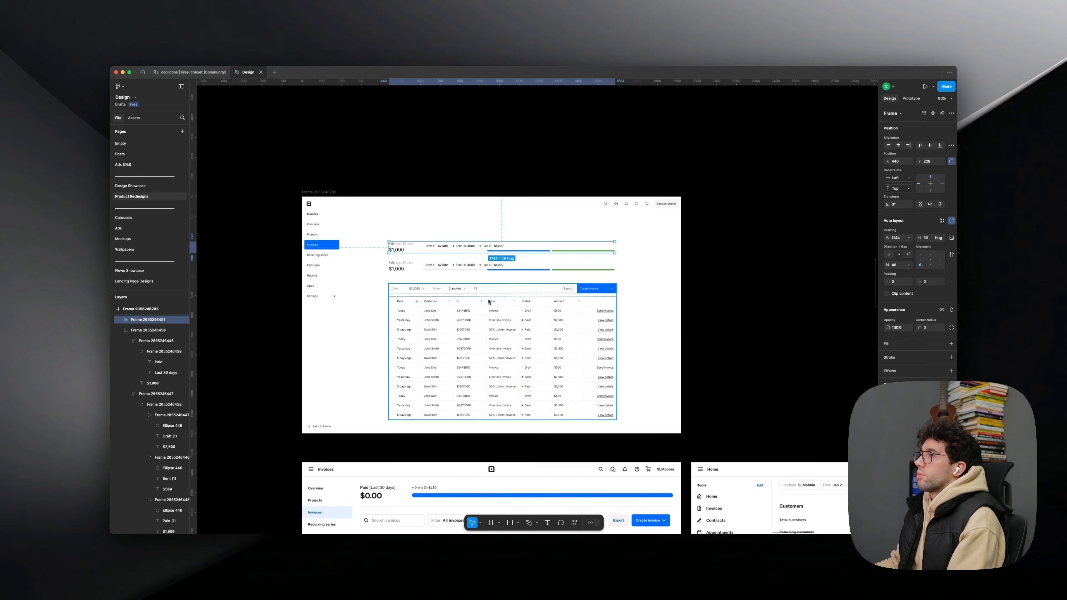
pyautogui.scroll(5, 452, 259)
pyautogui.scroll(-3, 452, 259)
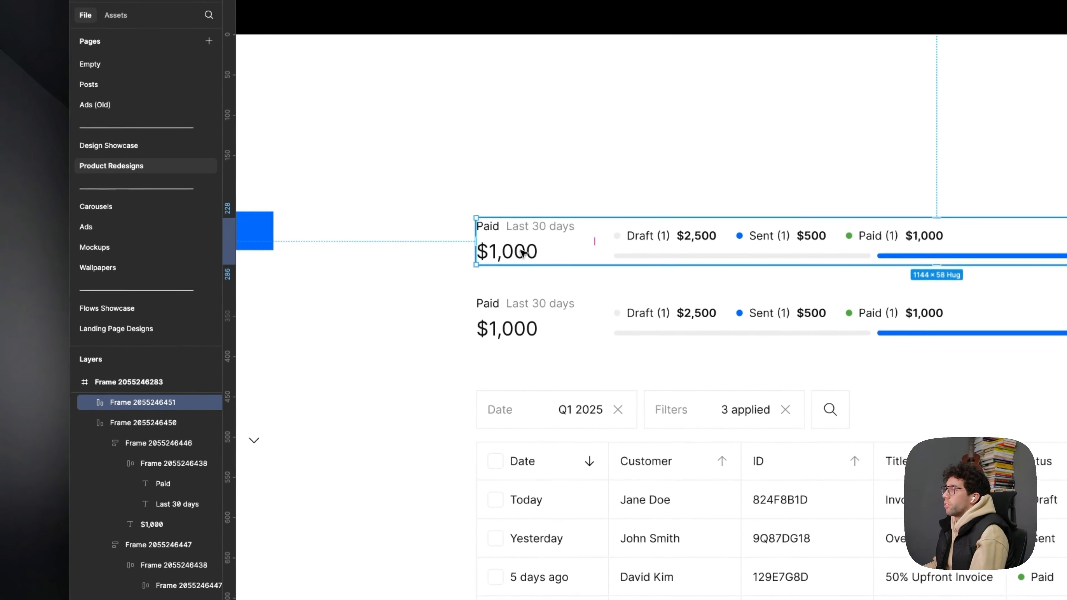
# - Try to stack the "Last 30 days" label beneath the "Paid" label in the lower summary
pyautogui.keyDown('super'); pyautogui.click(346, 242); pyautogui.keyUp('super')
pyautogui.click(528, 313)
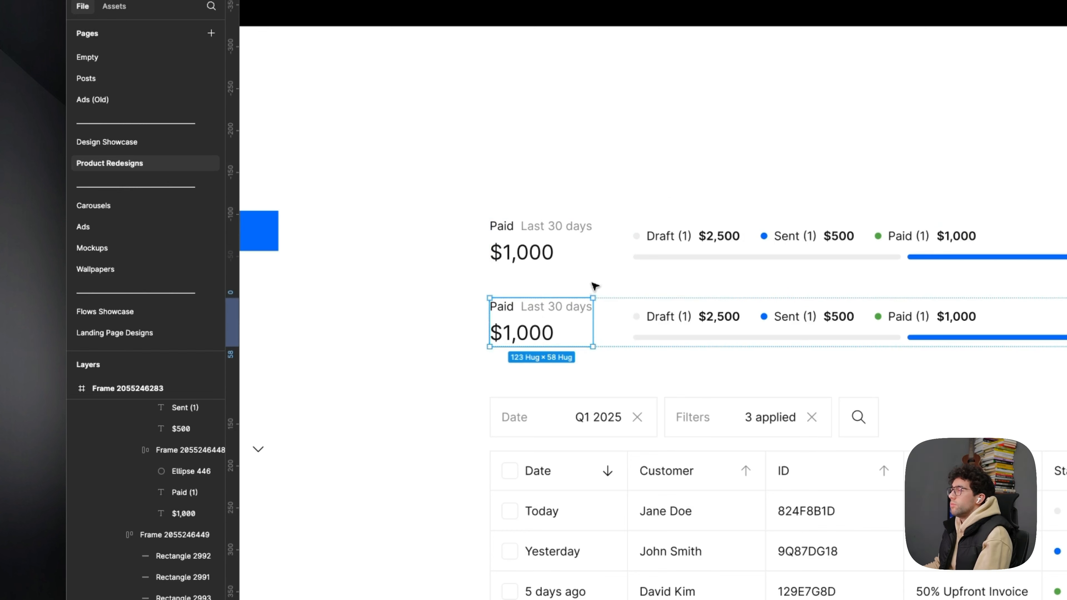
pyautogui.click(562, 250)
pyautogui.click(563, 323)
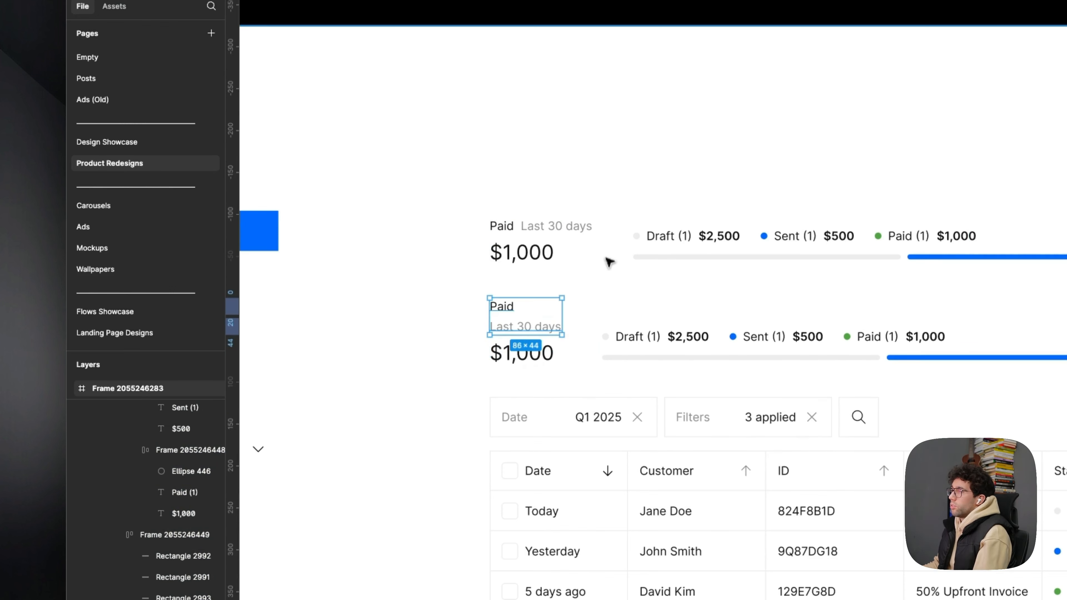
pyautogui.hotkey('shift', 'h')
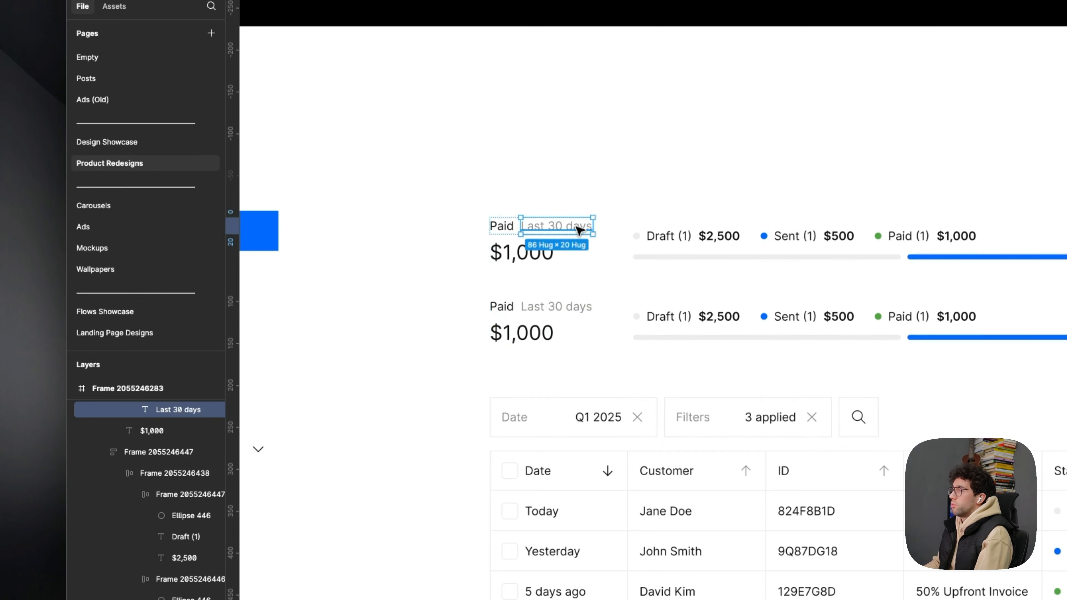
# - Delete the "Last 30 days" label from the upper summary copy
pyautogui.press('Delete')
pyautogui.scroll(1, 153, 421)
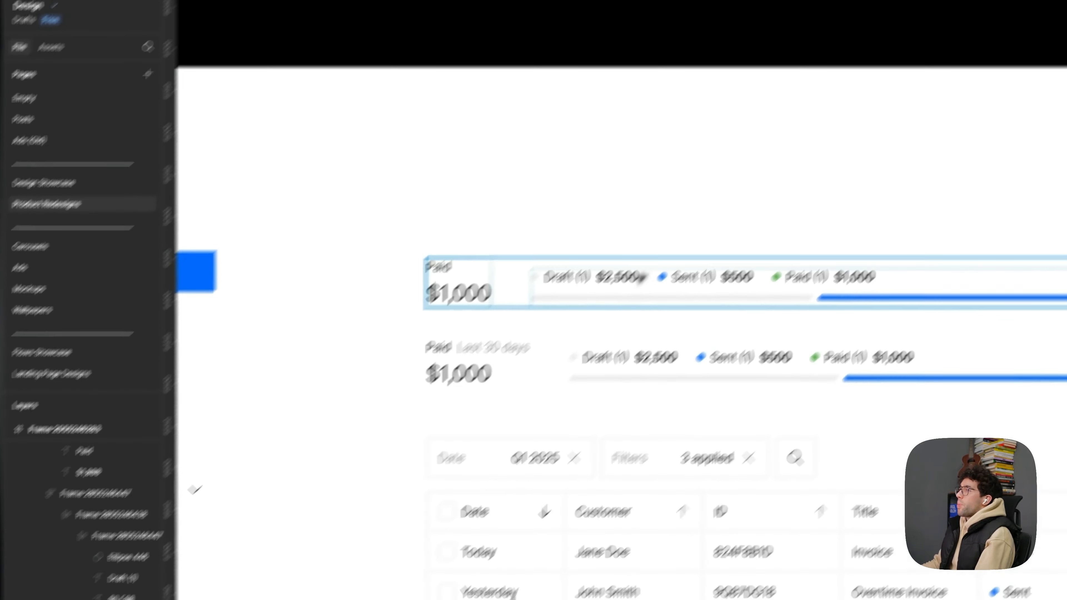
pyautogui.click(707, 223)
pyautogui.click(714, 134)
pyautogui.moveTo(729, 152); pyautogui.dragTo(717, 132)
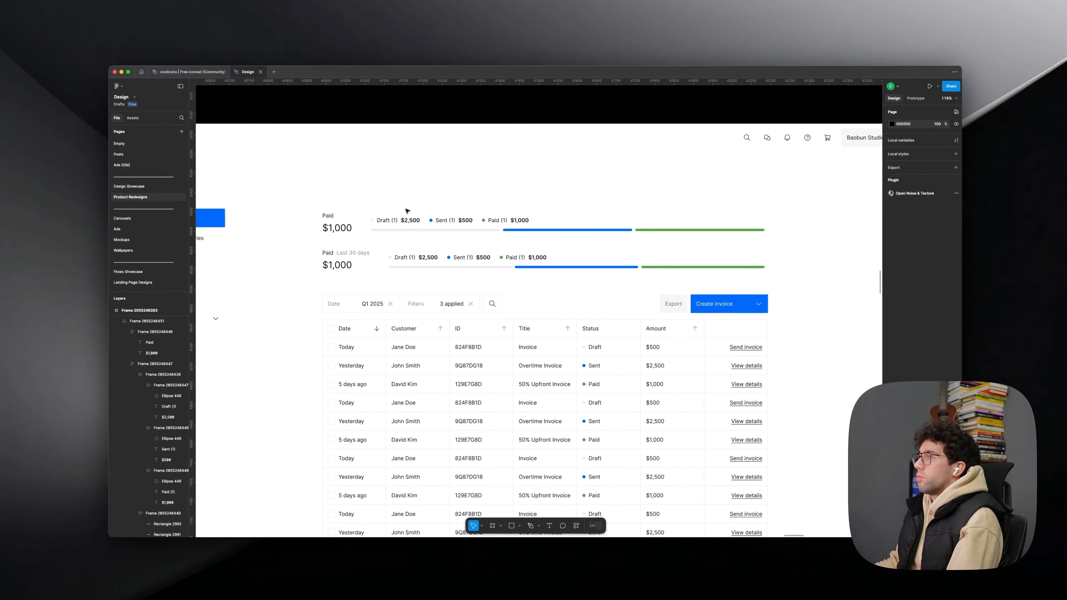
pyautogui.click(406, 211)
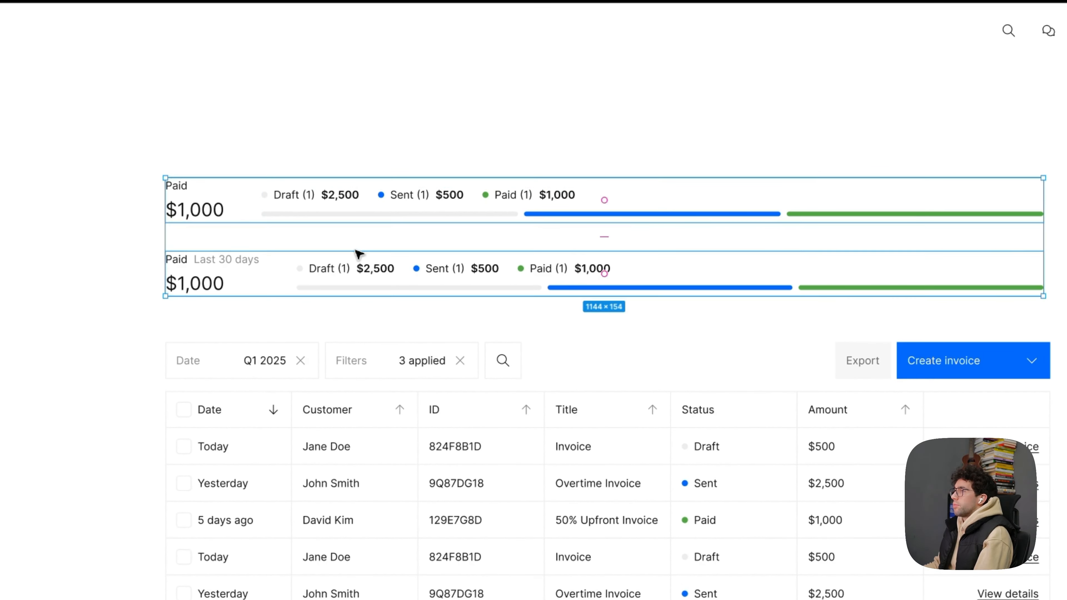
# - Browse the reference screens below the design and examine the usage cards on the Plan and Usage page
pyautogui.scroll(-5, 355, 251)
pyautogui.moveTo(816, 456); pyautogui.dragTo(324, 153)
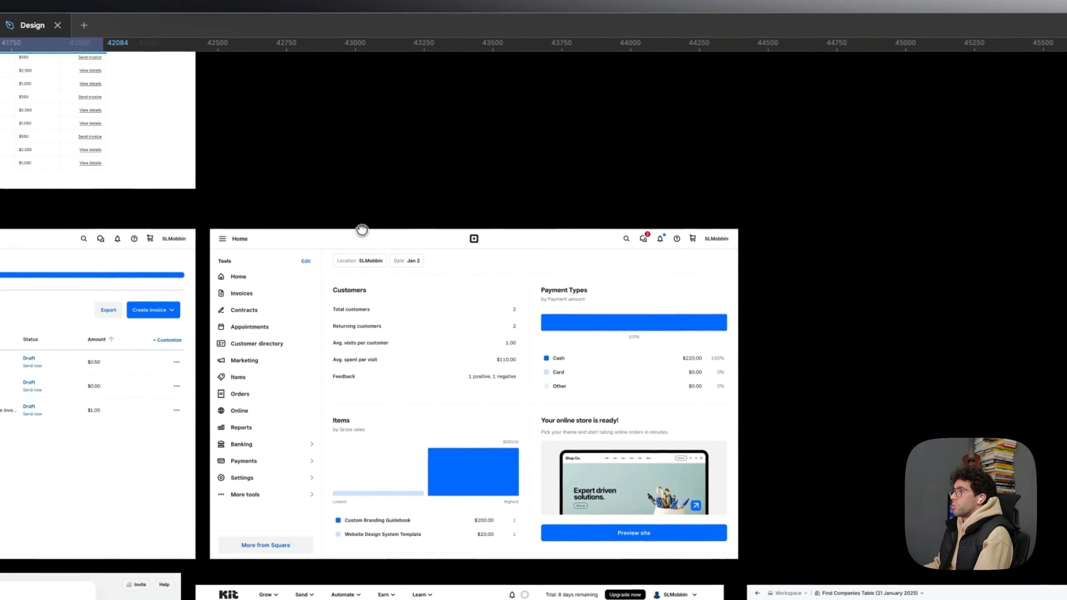
pyautogui.scroll(5, 453, 429)
pyautogui.moveTo(574, 532); pyautogui.dragTo(498, 372)
pyautogui.scroll(-3, 473, 342)
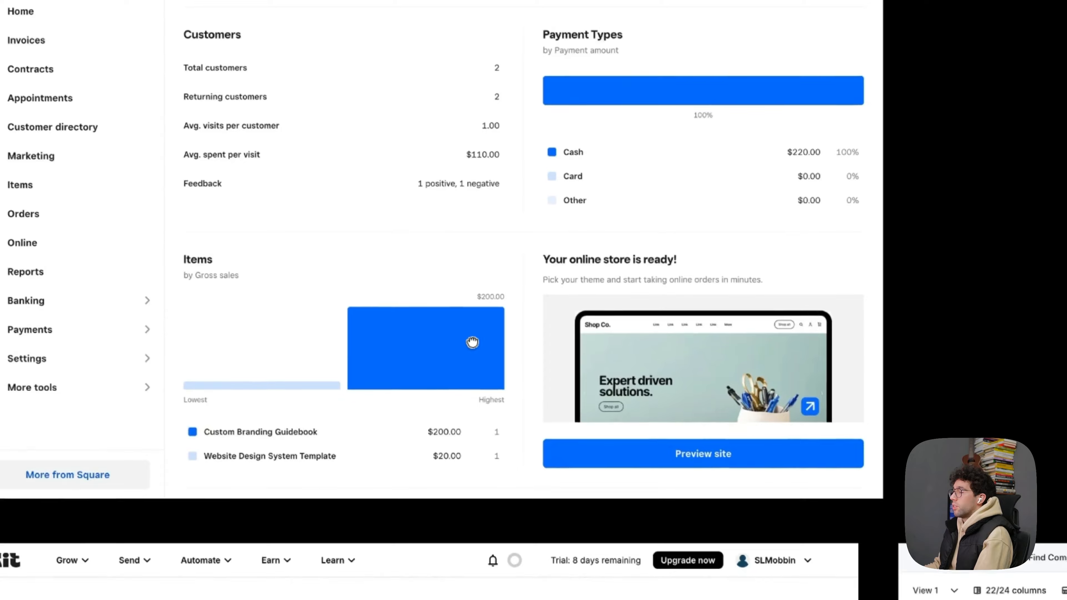
pyautogui.scroll(-4, 473, 342)
pyautogui.moveTo(592, 211); pyautogui.dragTo(731, 200)
pyautogui.moveTo(563, 226); pyautogui.dragTo(639, 50)
pyautogui.moveTo(559, 566)
pyautogui.mouseDown()
pyautogui.moveTo(595, 233)
pyautogui.moveTo(636, 183)
pyautogui.mouseUp()
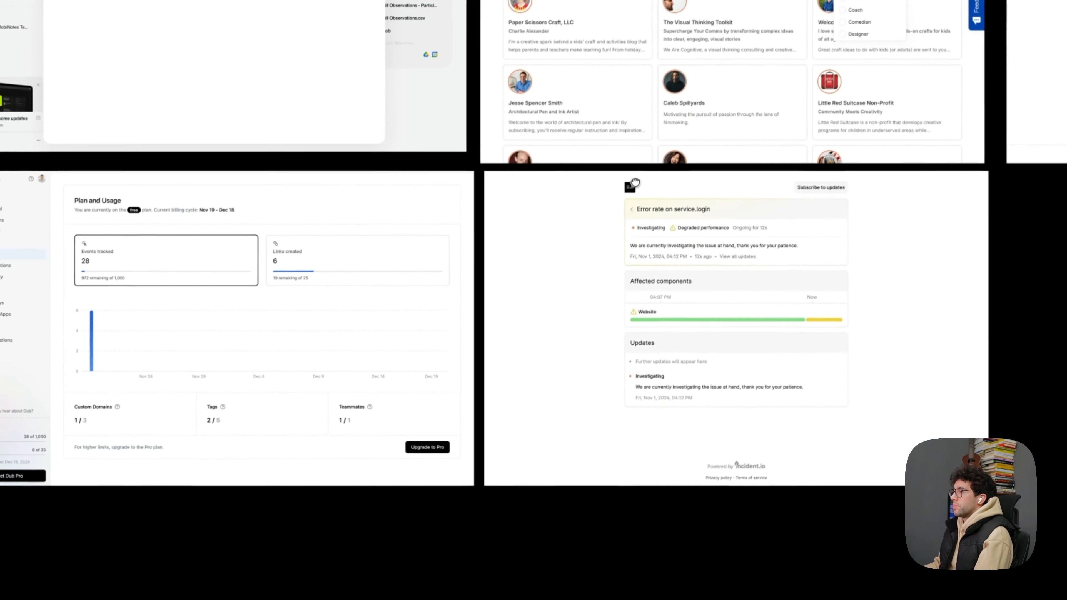
pyautogui.scroll(5, 322, 414)
pyautogui.moveTo(536, 181); pyautogui.dragTo(508, 347)
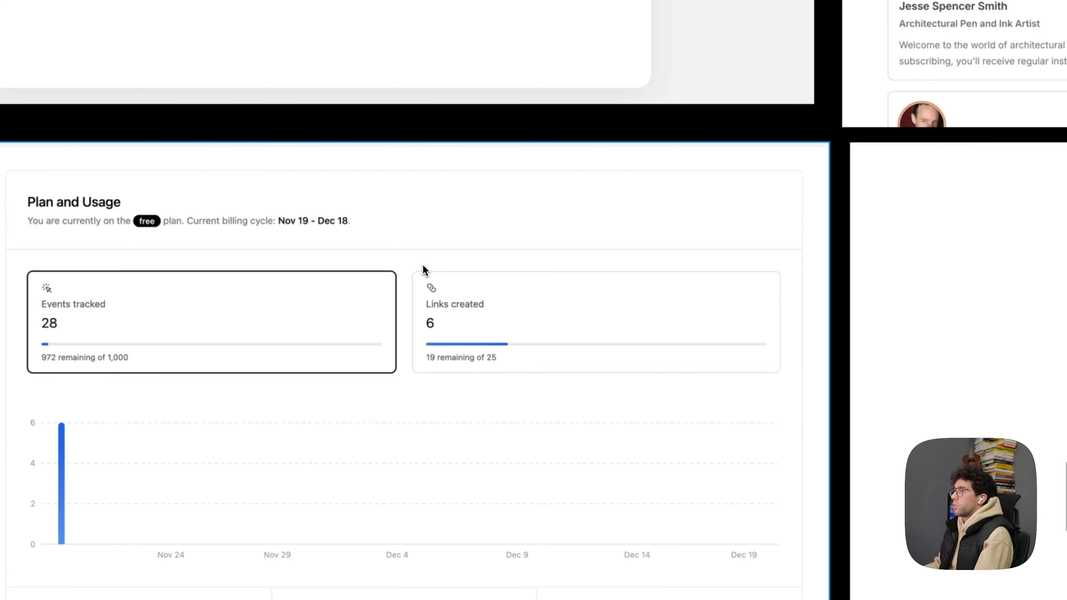
pyautogui.scroll(4, 525, 336)
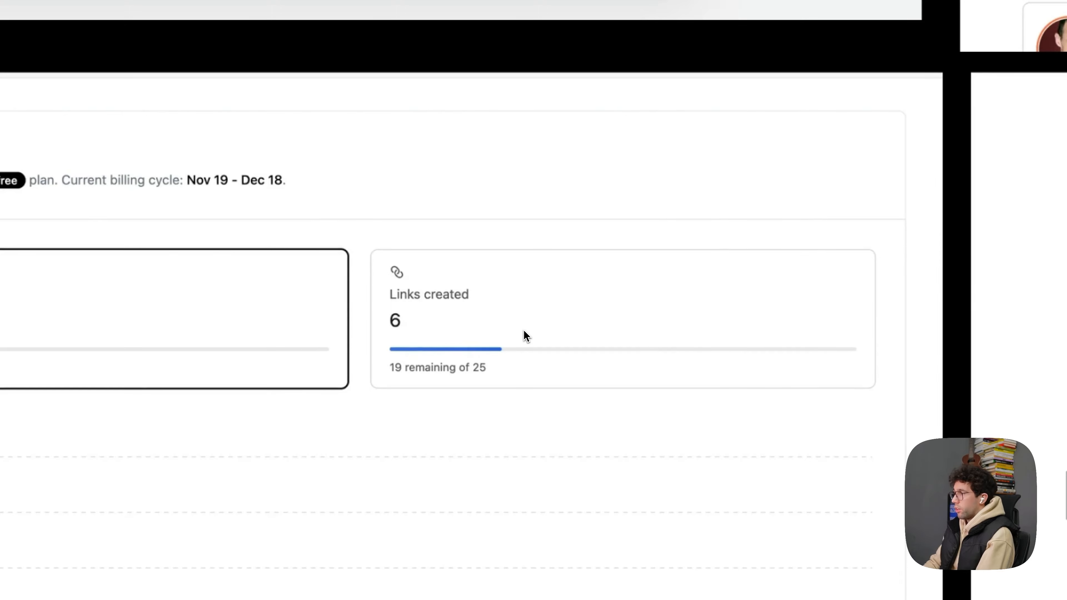
# - Capture the "Links created" card from the Plan and Usage reference and paste it beside the redesigned Invoices screen
pyautogui.moveTo(387, 251); pyautogui.dragTo(890, 401)
pyautogui.scroll(-5, 414, 344)
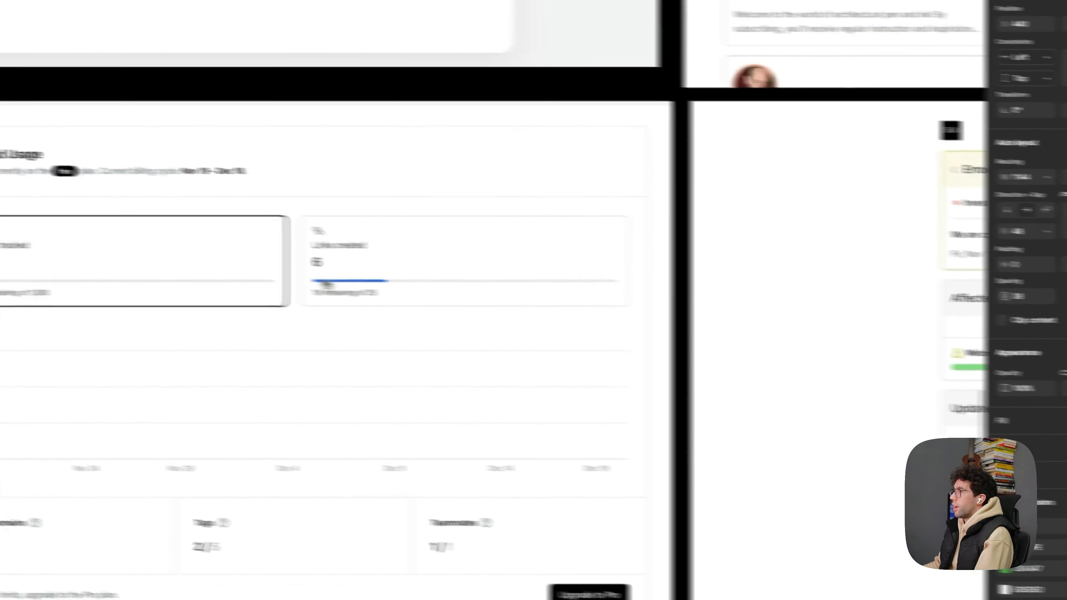
pyautogui.click(487, 370)
pyautogui.press('Delete')
pyautogui.hotkey('ctrl', 'z')
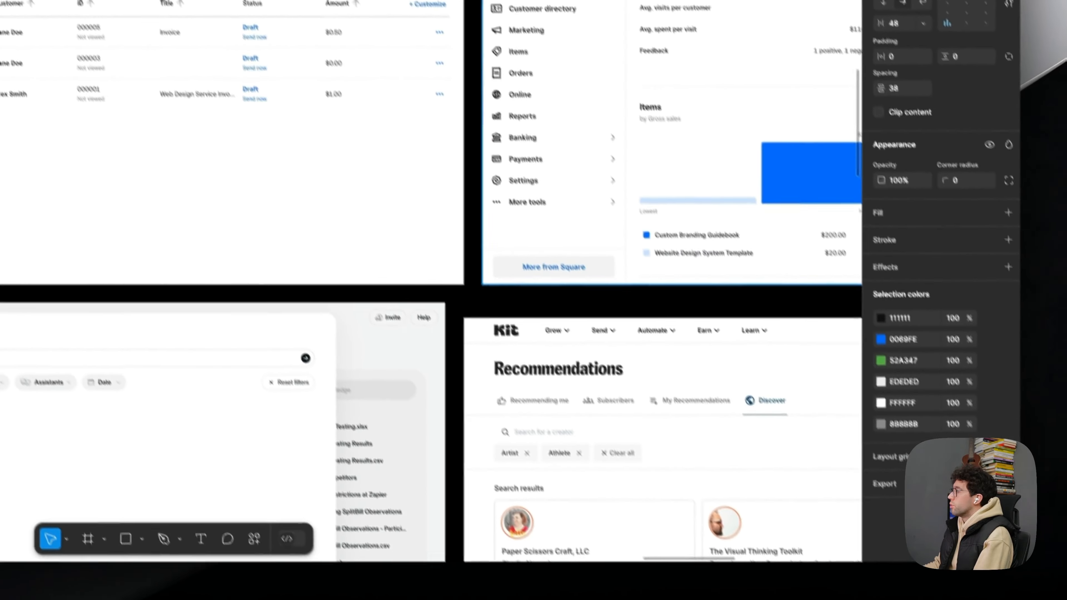
pyautogui.hotkey('ctrl', 'v')
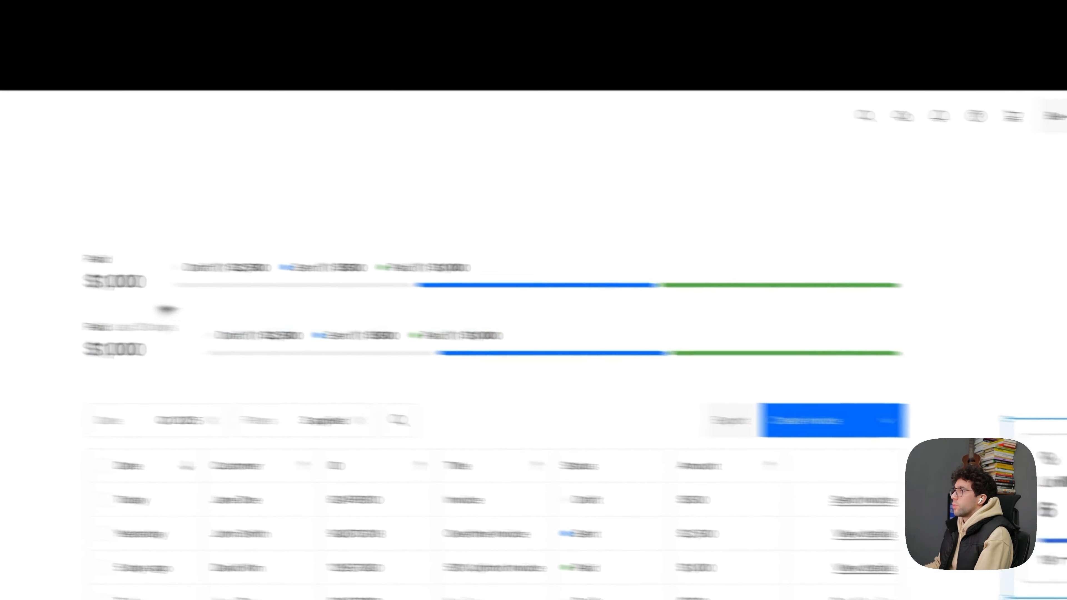
# - Switch the upper summary copy to a vertical layout and move it higher above the original summary
pyautogui.click(330, 301)
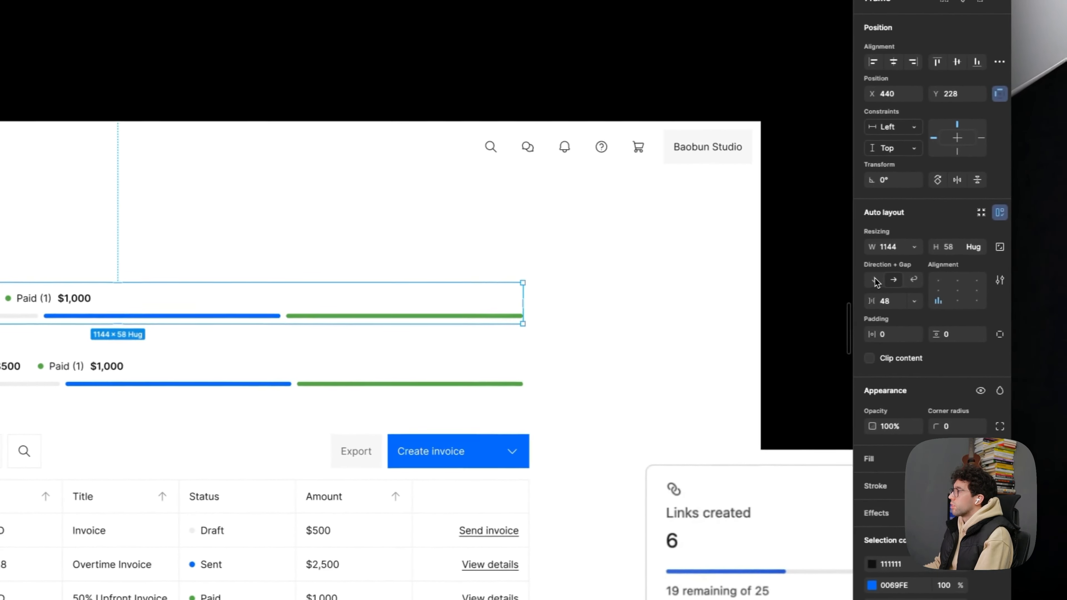
pyautogui.click(974, 277)
pyautogui.moveTo(300, 341); pyautogui.dragTo(334, 264)
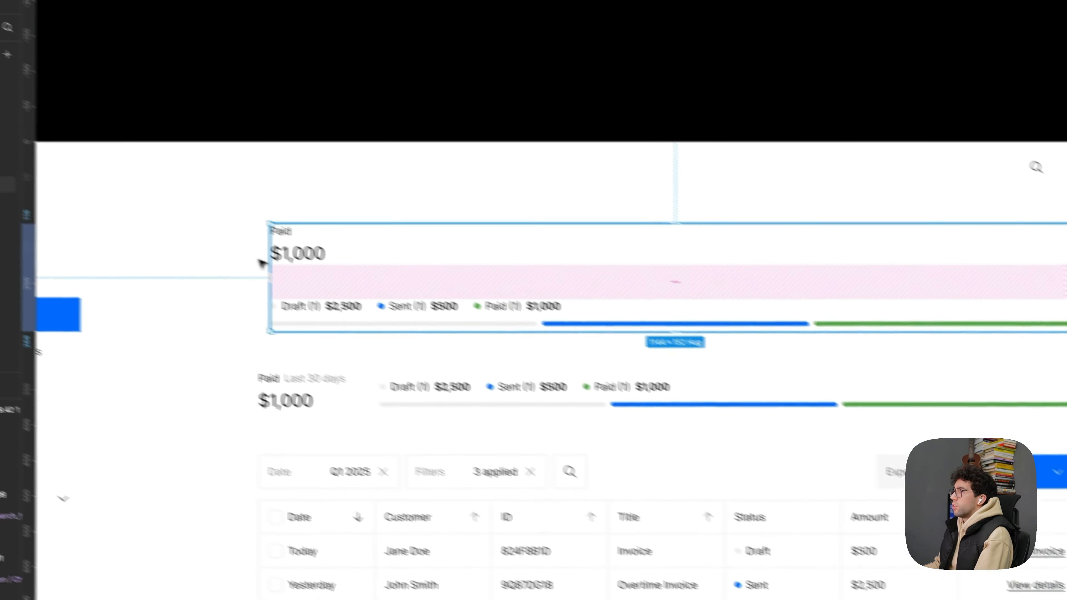
# - Set the vertical gap between the Paid block and the status block in the upper summary copy to 24
pyautogui.click(201, 237)
pyautogui.click(346, 299)
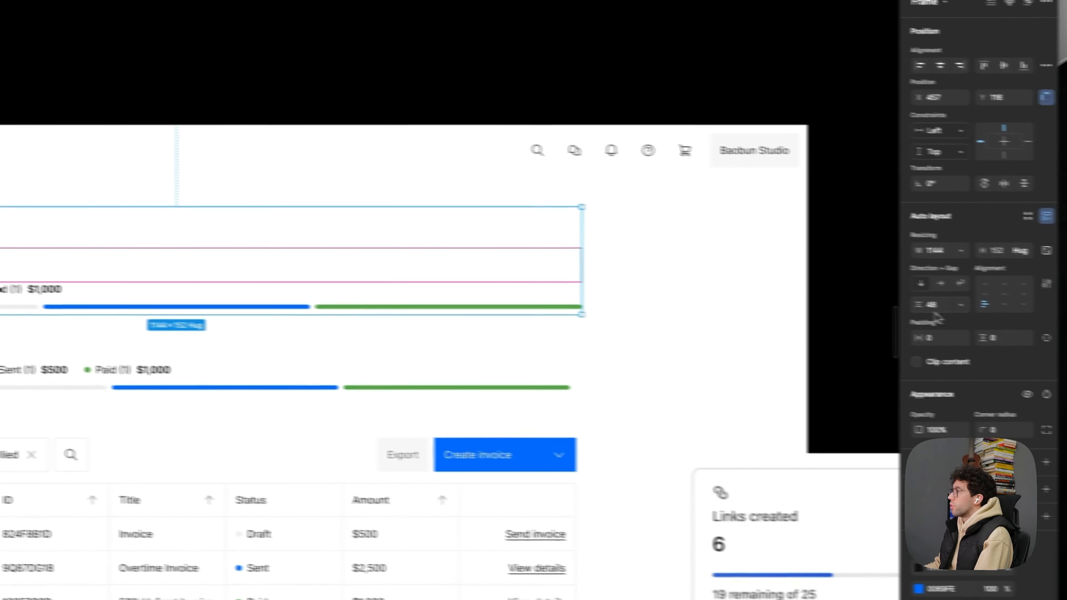
pyautogui.click(883, 305)
pyautogui.write('24')
pyautogui.press('Return')
# - Set the $1,000 amount in the upper summary copy to size 48 in the Aeonik TRIAL font
pyautogui.keyDown('super'); pyautogui.click(242, 296); pyautogui.keyUp('super')
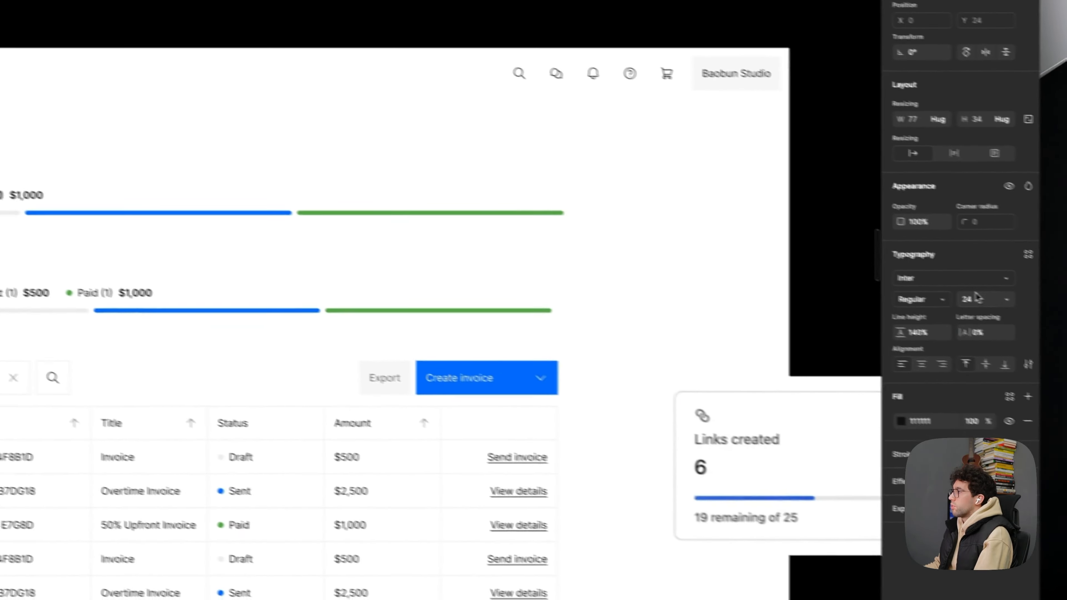
pyautogui.click(974, 298)
pyautogui.write('48')
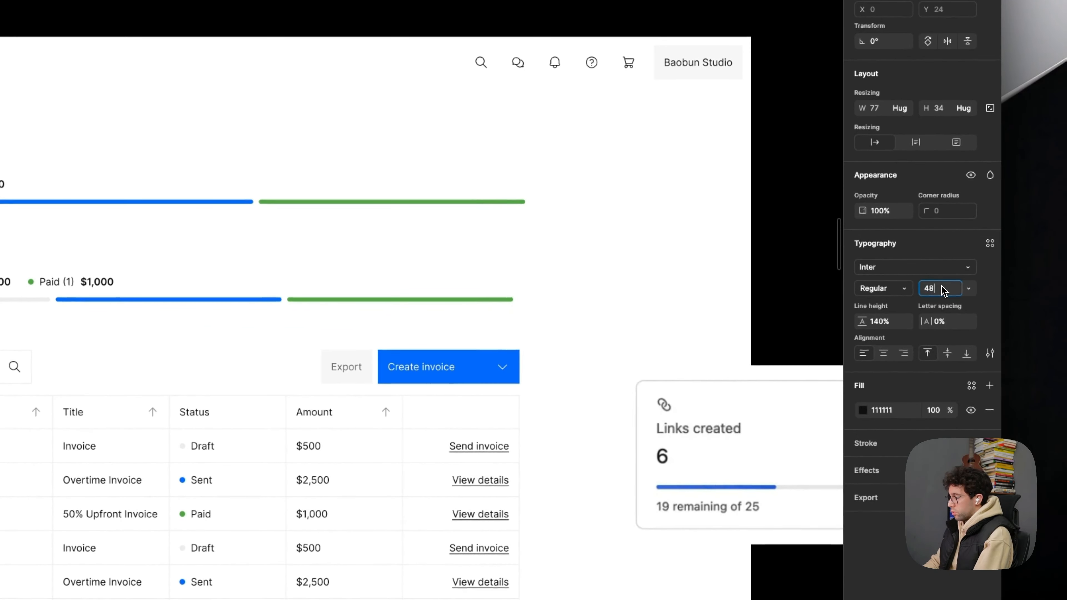
pyautogui.click(888, 272)
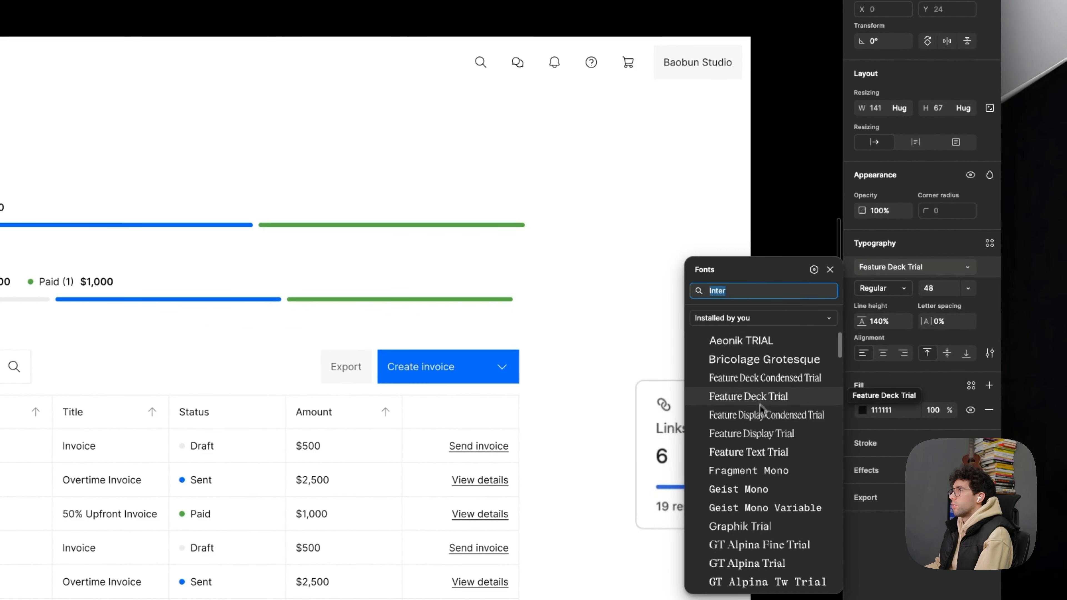
pyautogui.click(745, 351)
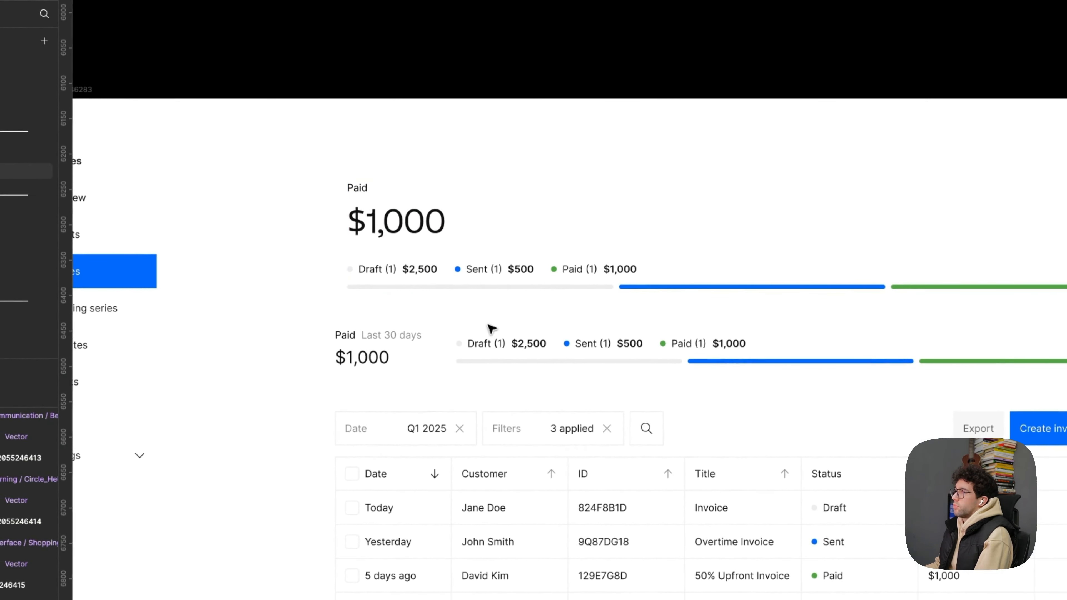
# - Move the original summary together with the filter bar and invoice table down, leaving space beneath the upper copy
pyautogui.click(498, 338)
pyautogui.keyDown('shift'); pyautogui.click(620, 442); pyautogui.keyUp('shift')
pyautogui.moveTo(654, 454); pyautogui.dragTo(585, 449)
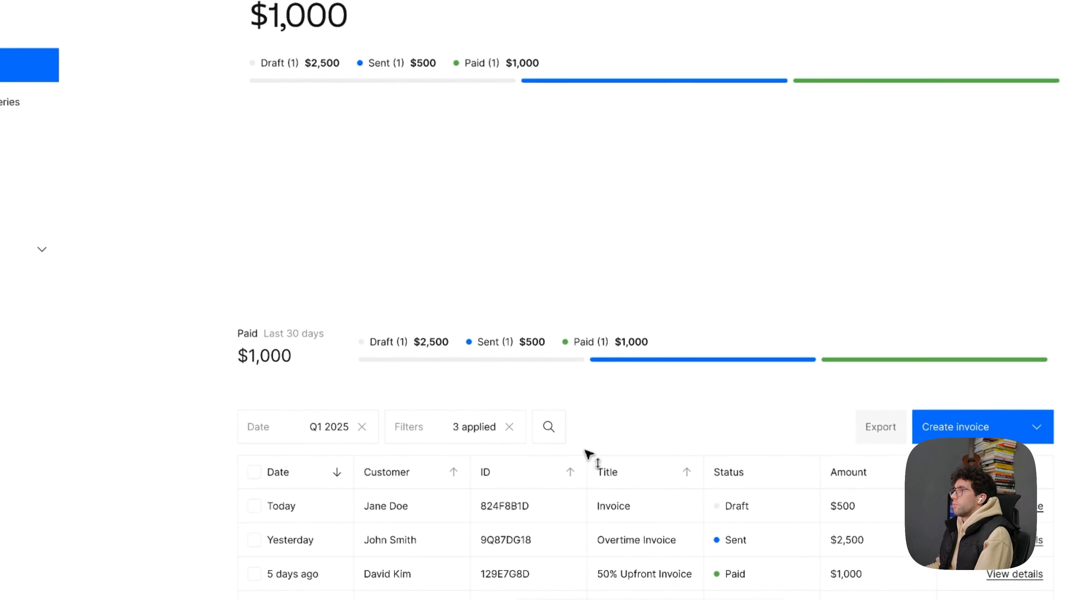
# - Try to place the "Paid" label beside the enlarged $1,000 amount, with the amount first
pyautogui.click(433, 151)
pyautogui.doubleClick(327, 223)
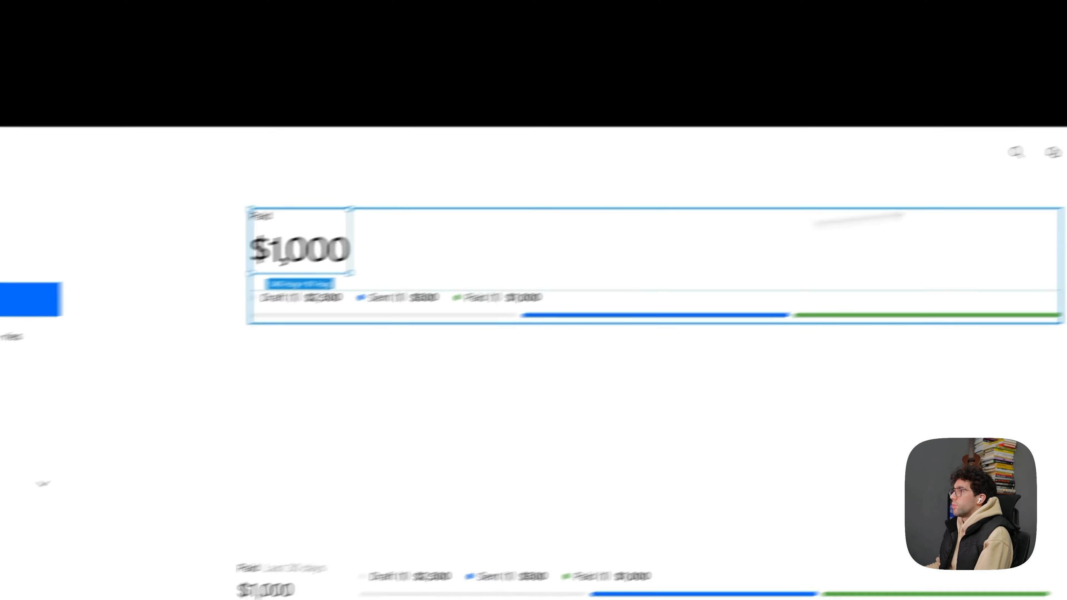
pyautogui.click(944, 295)
pyautogui.doubleClick(347, 232)
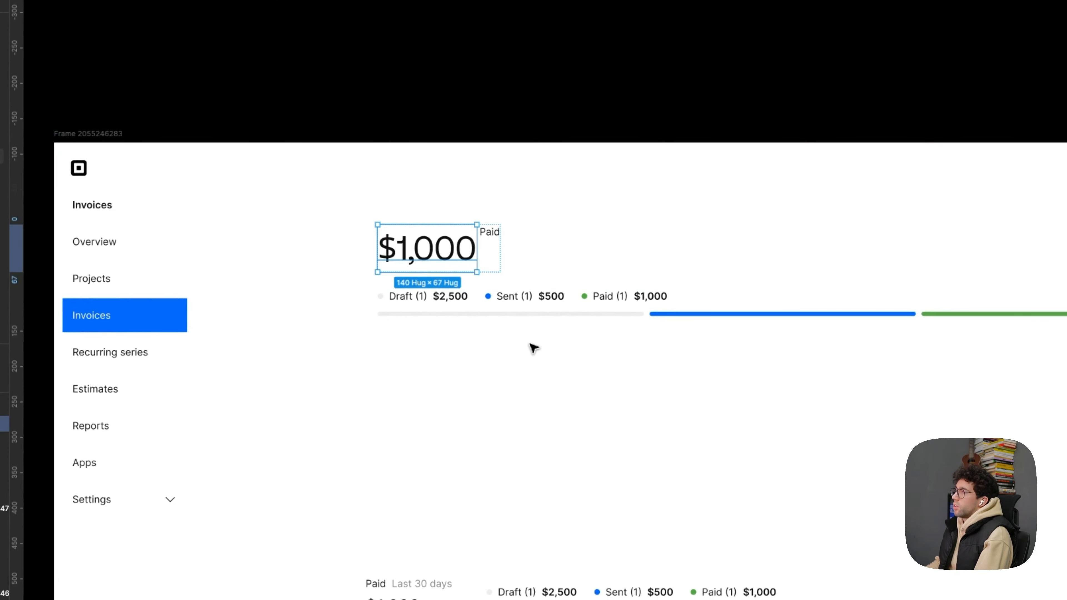
pyautogui.click(657, 374)
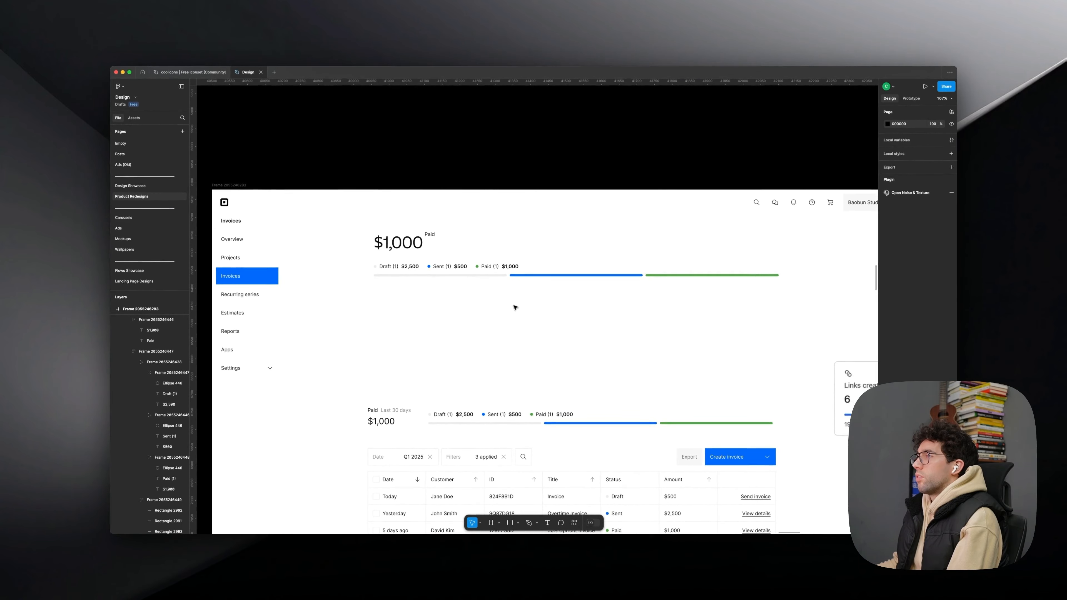
pyautogui.hotkey('shift', 'Return')
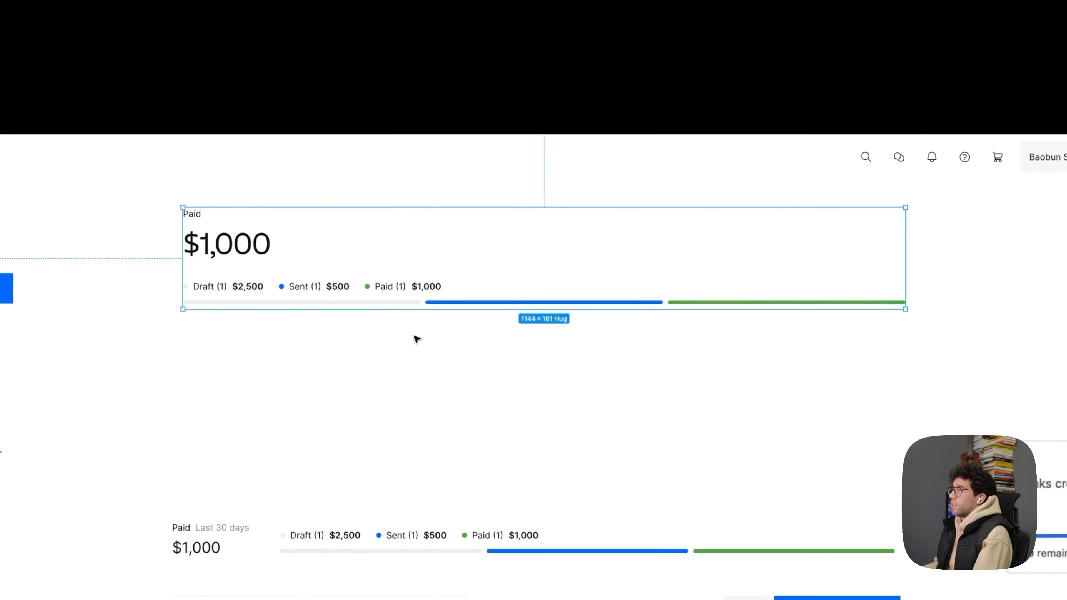
# - Try to lay out the upper summary copy horizontally, with the status block beside the enlarged amount
pyautogui.click(508, 316)
pyautogui.click(343, 254)
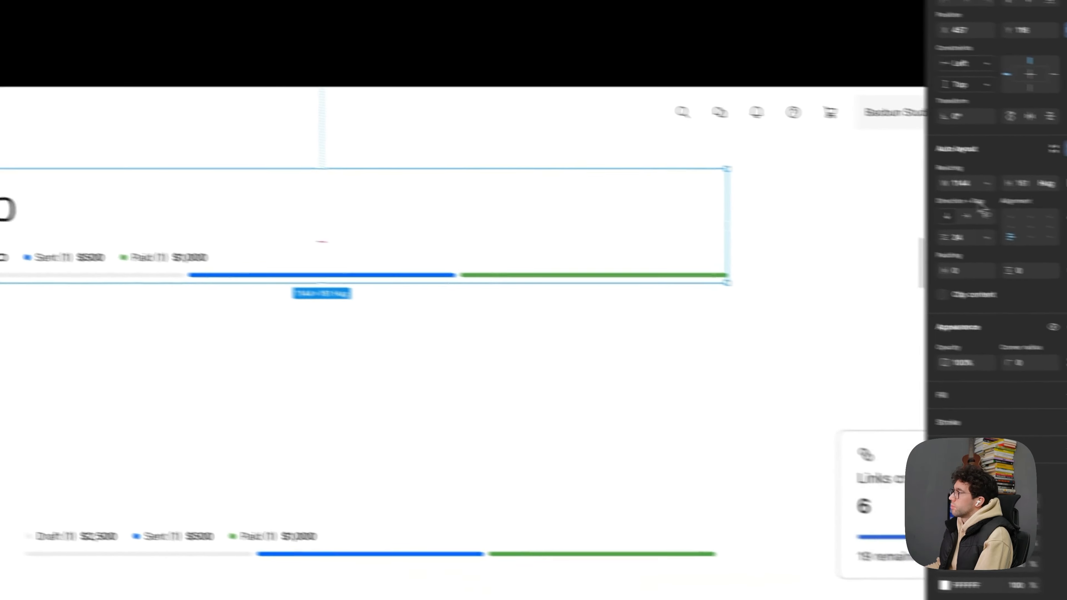
pyautogui.click(894, 207)
pyautogui.click(720, 495)
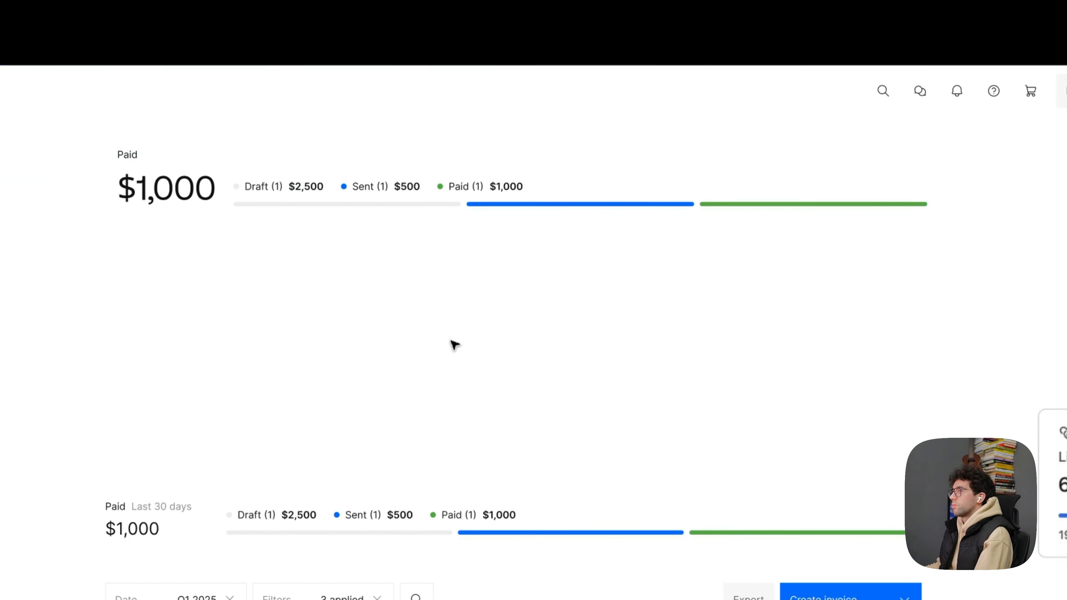
pyautogui.click(465, 344)
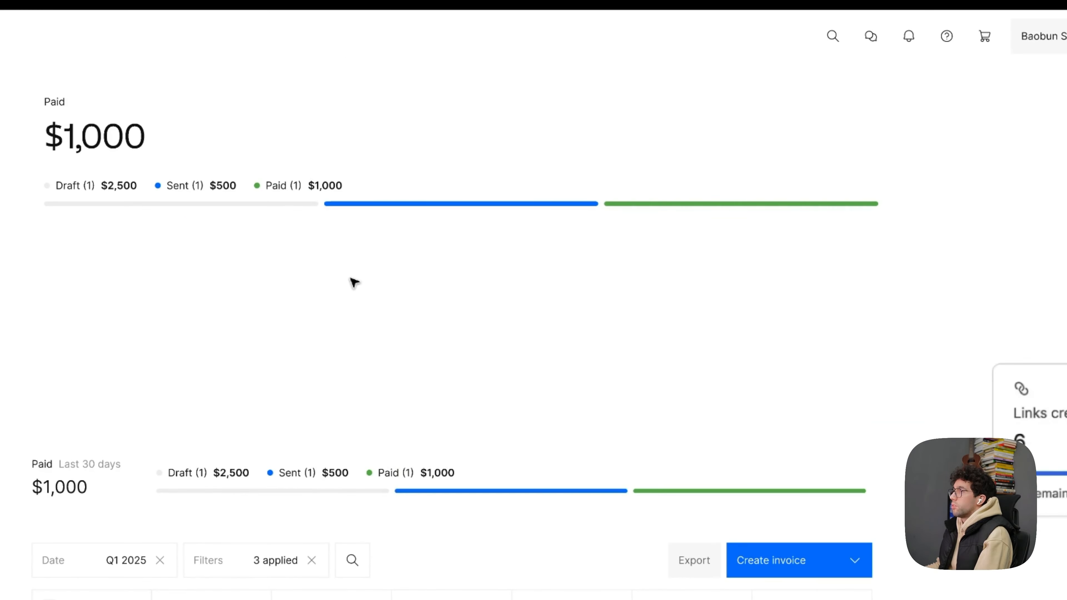
# - Remove the enlarged summary copy from above the original Paid and status summary
pyautogui.scroll(-5, 350, 277)
pyautogui.moveTo(440, 292); pyautogui.dragTo(534, 151)
pyautogui.scroll(4, 542, 420)
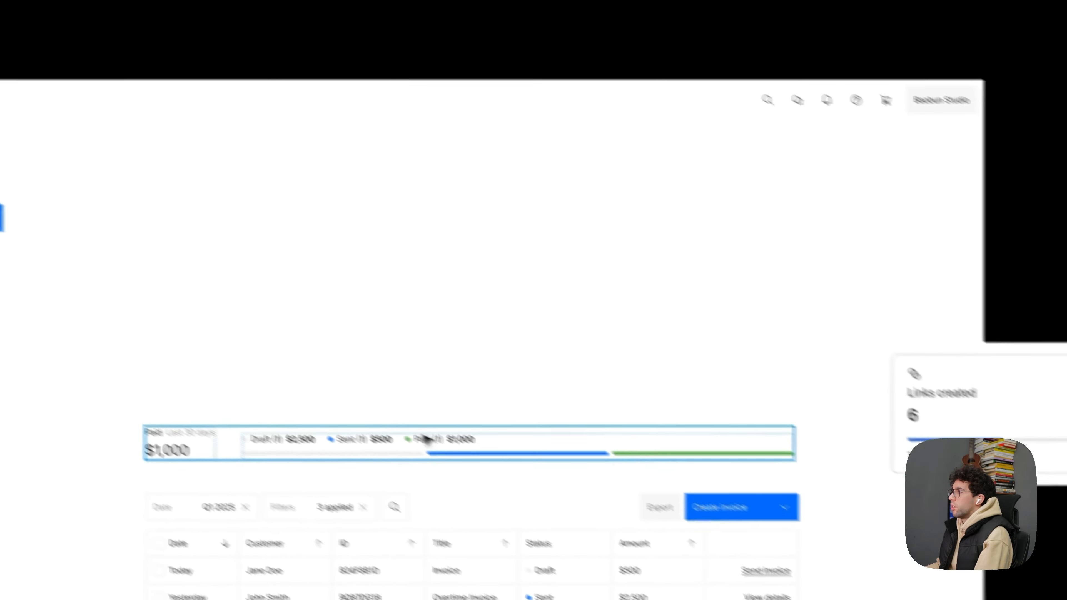
# - Duplicate the Paid and status summary into the empty space above the original and stack the copy's contents vertically
pyautogui.click(558, 480)
pyautogui.keyDown('alt'); pyautogui.moveTo(372, 408); pyautogui.dragTo(362, 222); pyautogui.keyUp('alt')
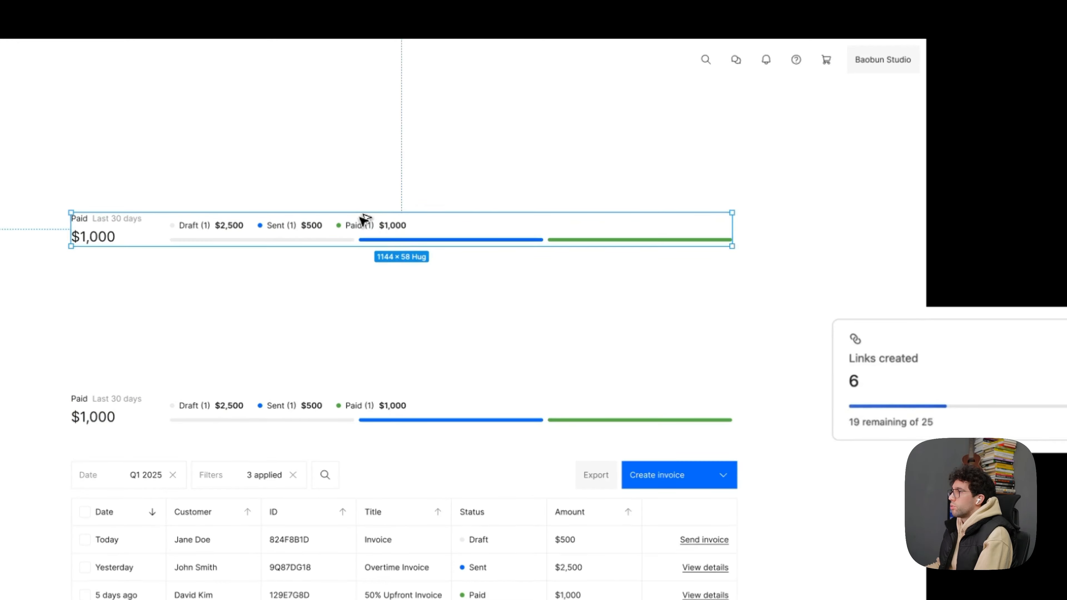
pyautogui.click(875, 289)
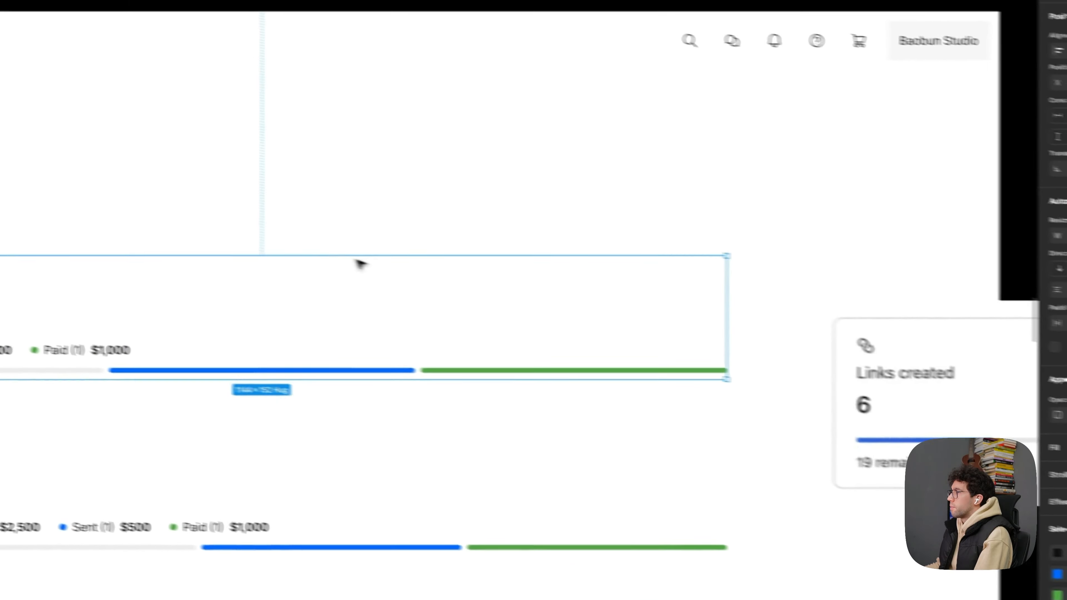
# - Place the segmented bar above the status legend in the upper summary and remove the status block's extra bottom padding
pyautogui.click(276, 317)
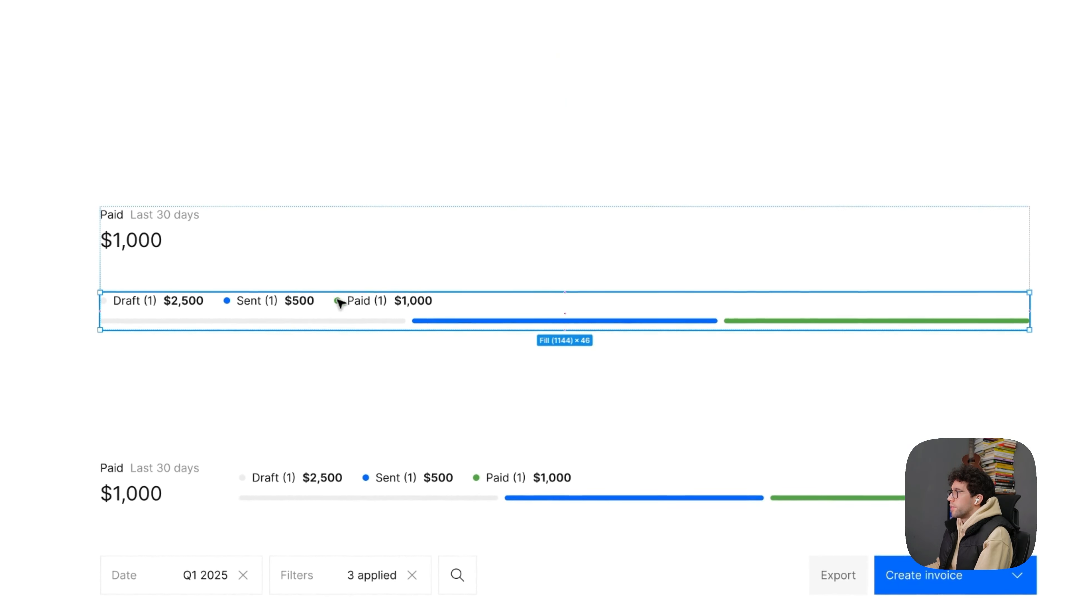
pyautogui.press('Down')
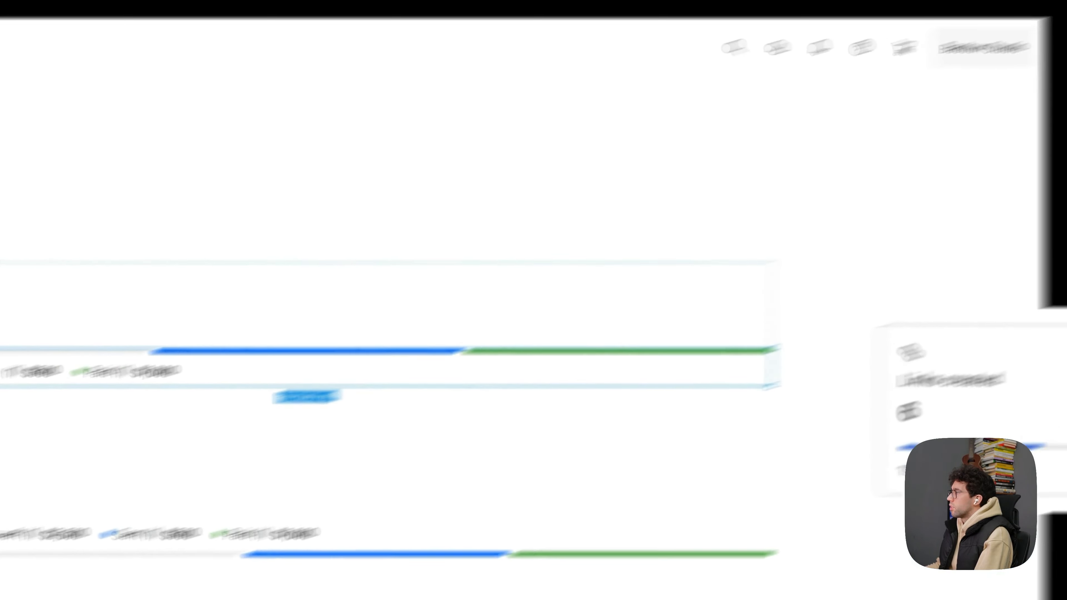
pyautogui.click(996, 255)
pyautogui.click(957, 276)
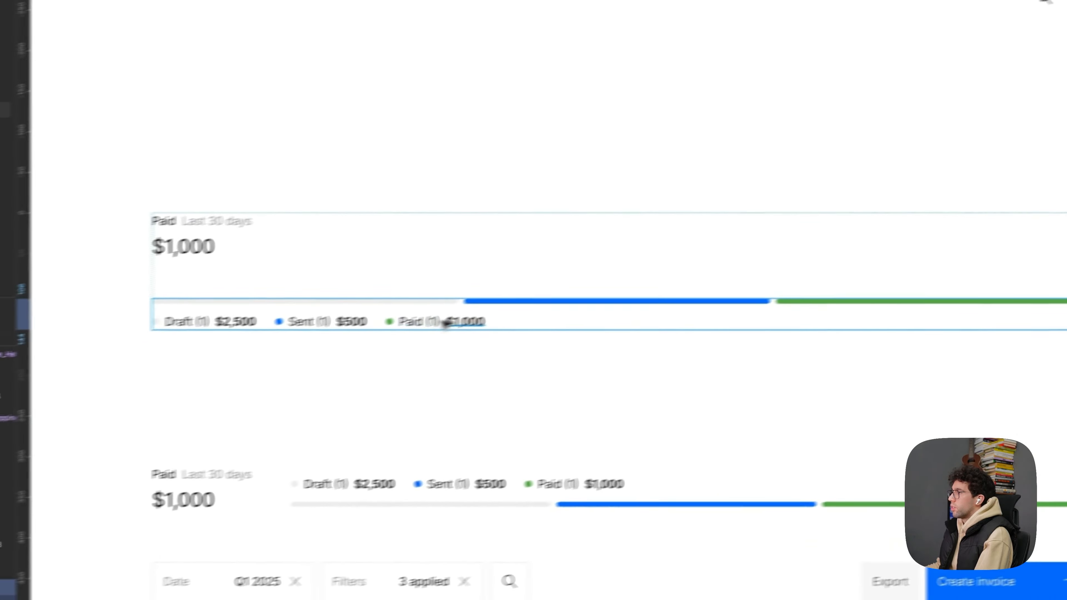
# - Merge each status amount into its regular-weight label in the upper legend, as in "Draft (1) $2,500", dropping the separate bold amounts
pyautogui.click(528, 311)
pyautogui.scroll(3, 341, 311)
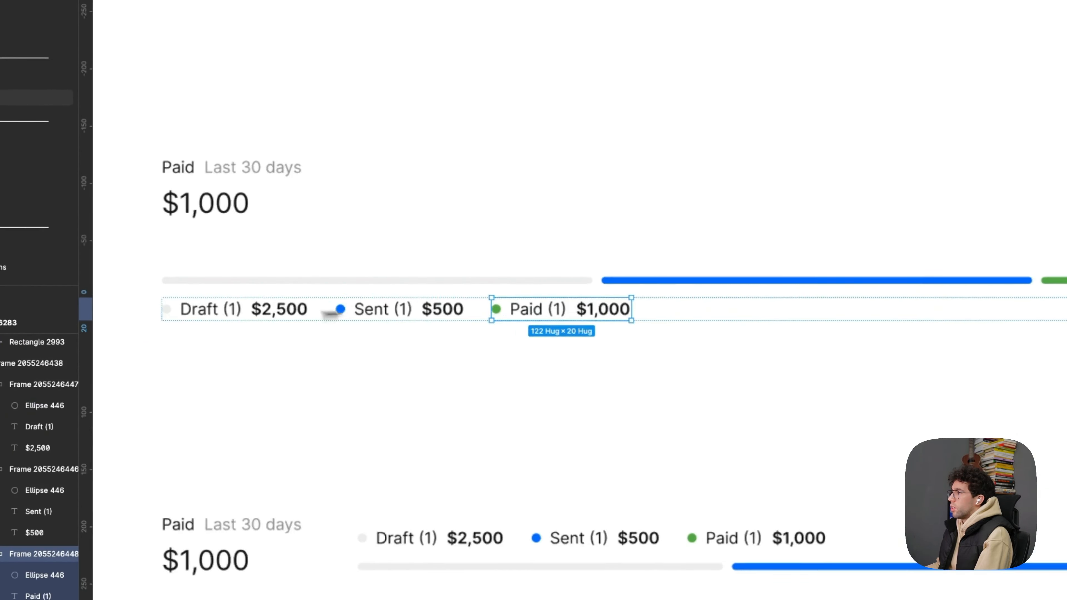
pyautogui.doubleClick(274, 311)
pyautogui.doubleClick(224, 311)
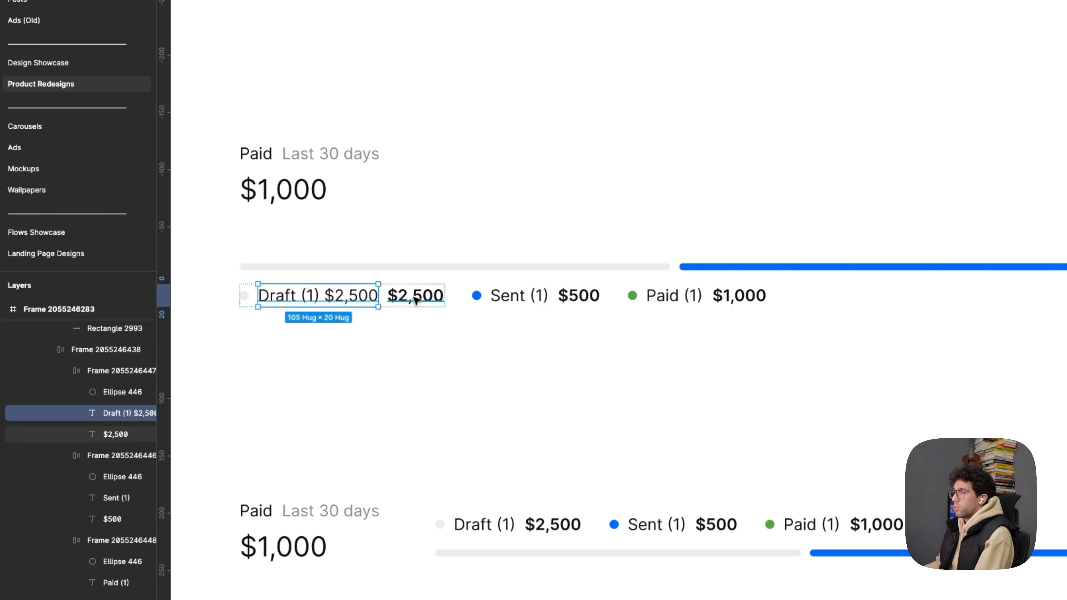
pyautogui.click(308, 294)
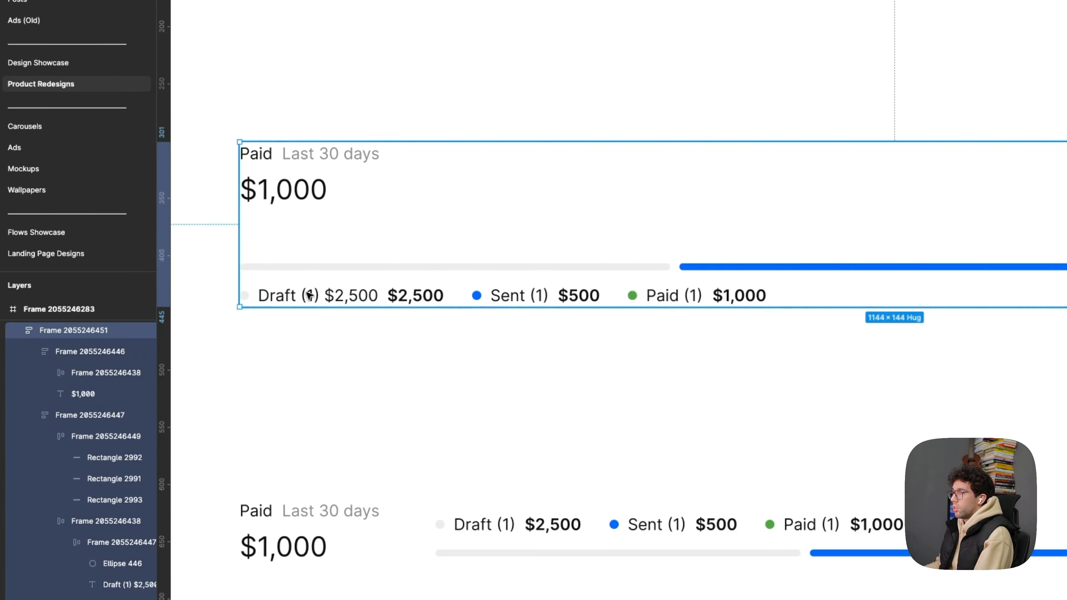
pyautogui.doubleClick(308, 294)
pyautogui.doubleClick(307, 293)
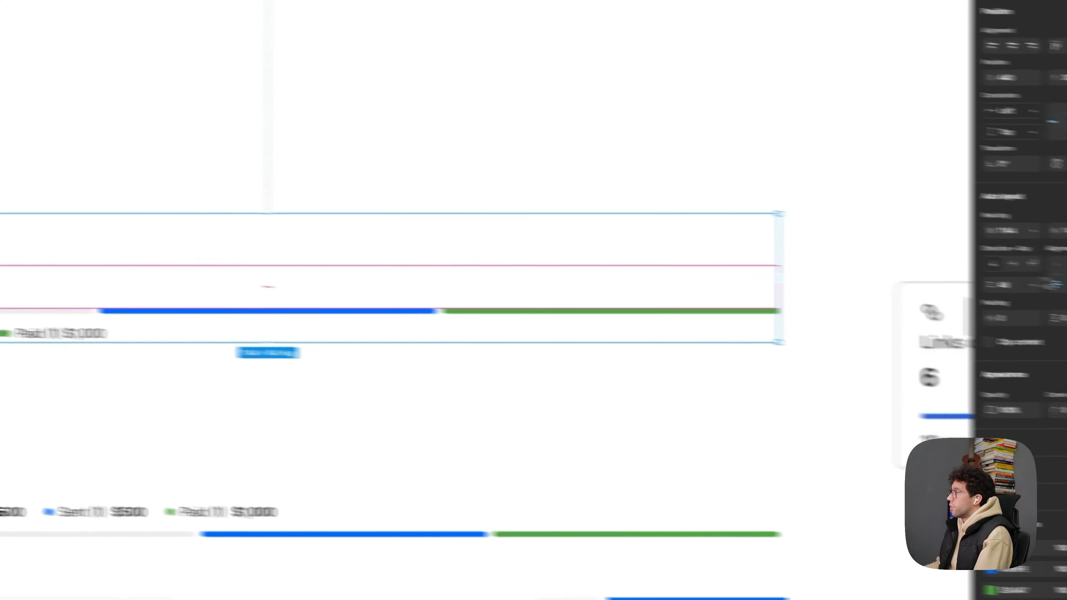
# - Turn the upper summary into a card with a vertical gap of 24, padding of 24 and an EDEDED border
pyautogui.click(895, 269)
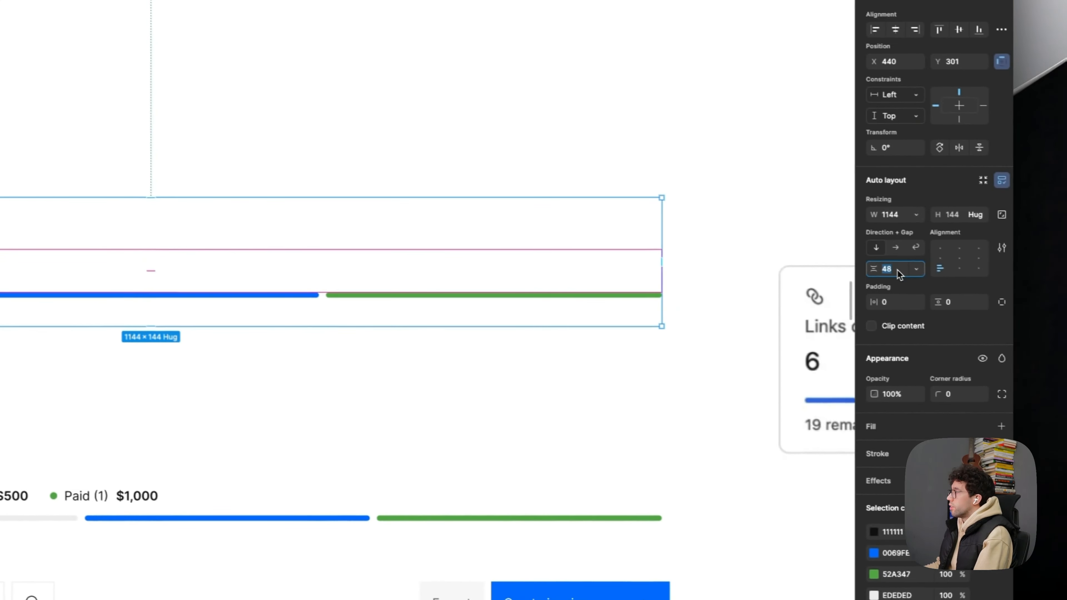
pyautogui.write('24')
pyautogui.press('Return')
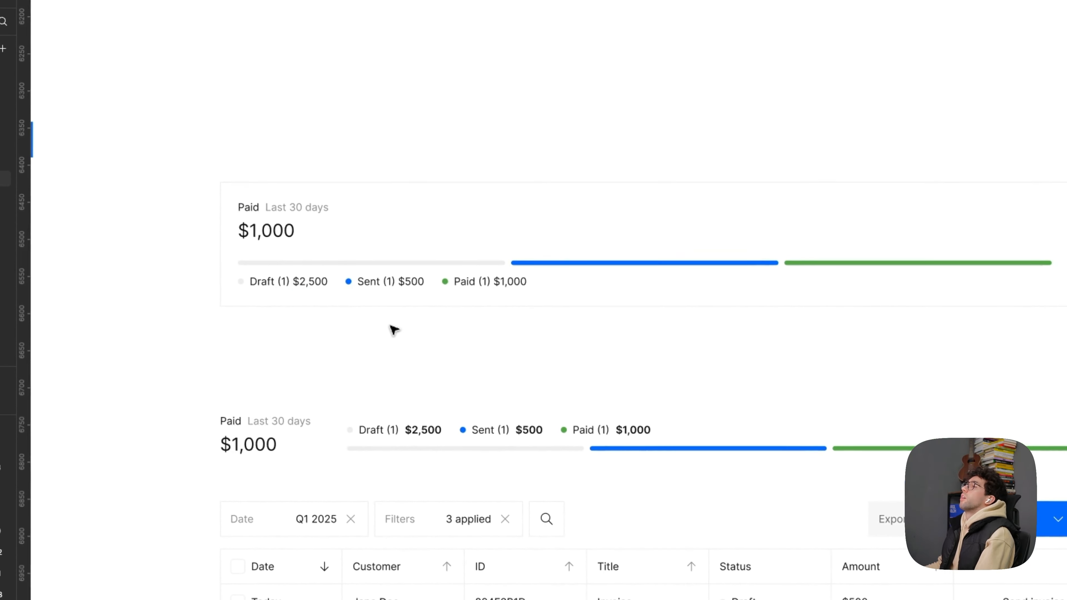
# - Increase the bordered card's vertical gap between the $1,000 amount and the segmented status bar
pyautogui.click(410, 260)
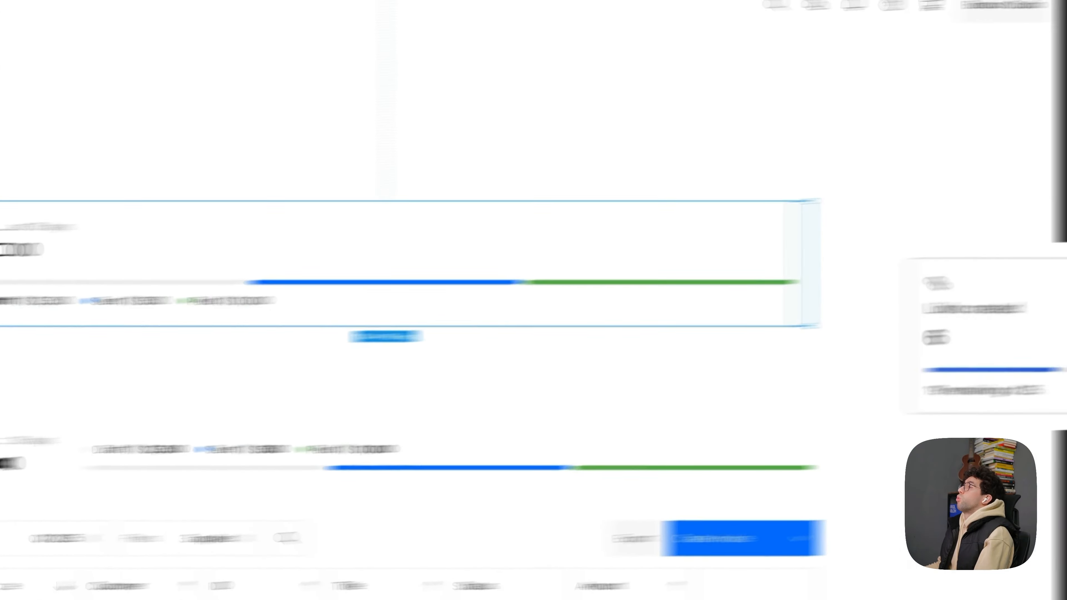
pyautogui.click(891, 354)
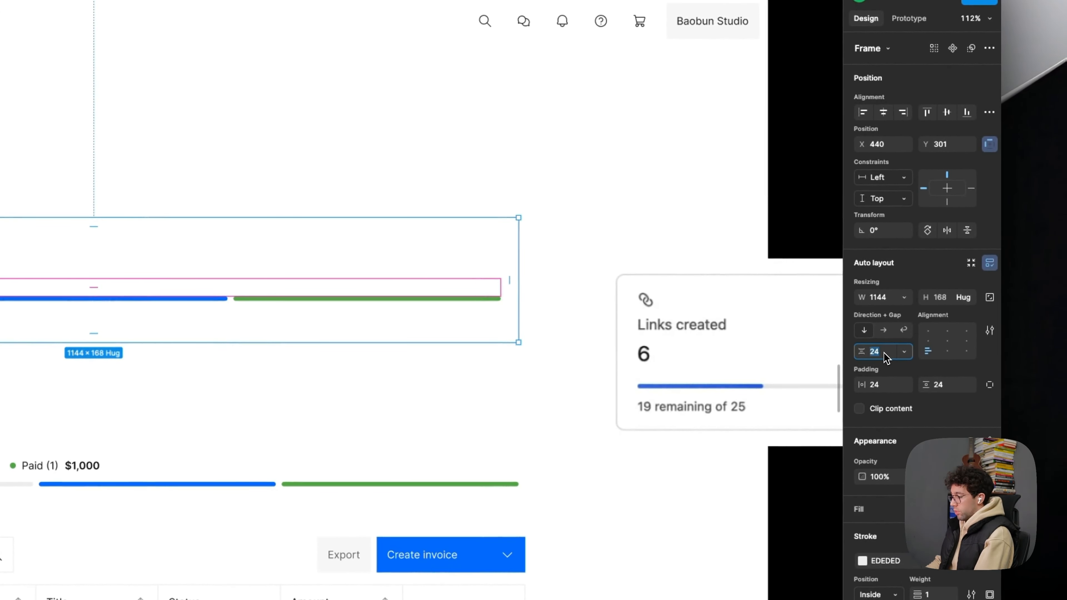
pyautogui.click(382, 202)
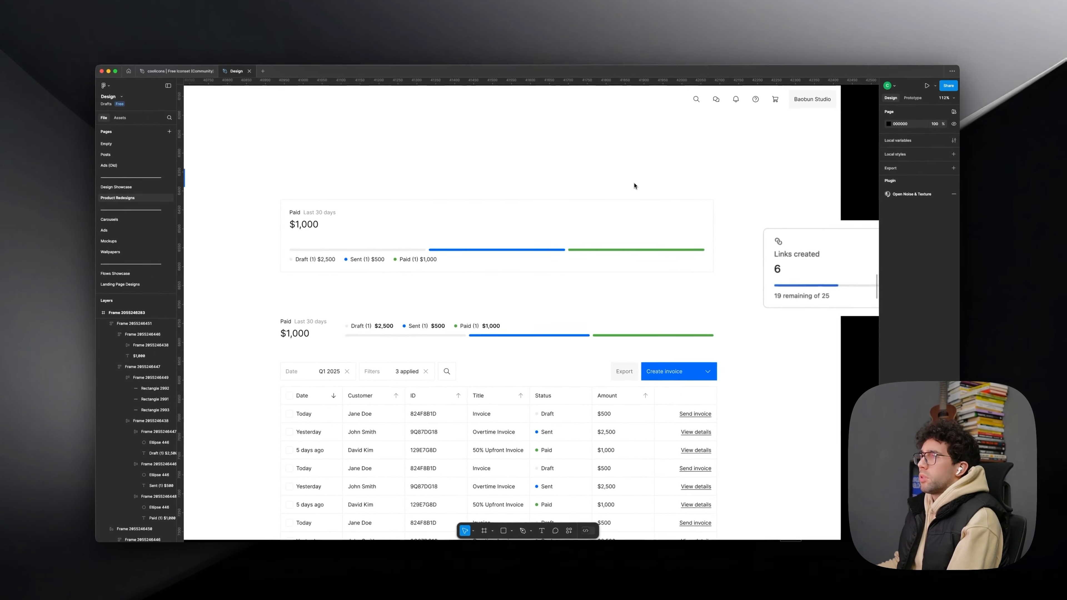
# - Change the invoice counts in the card's legend to Draft (8), Sent (12) and Paid (4)
pyautogui.scroll(3, 548, 190)
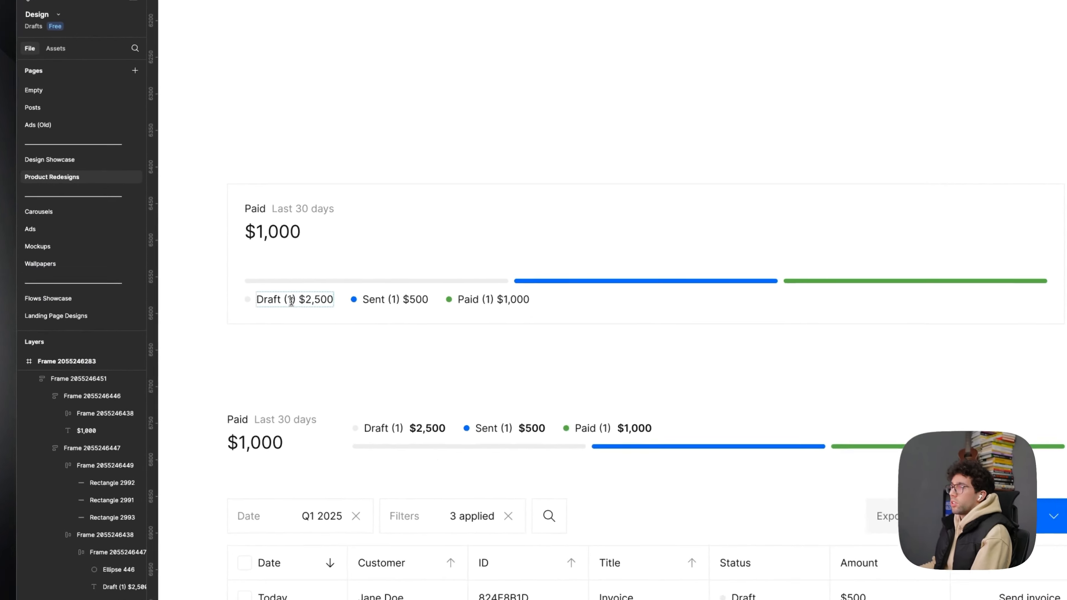
pyautogui.doubleClick(275, 271)
pyautogui.write('8')
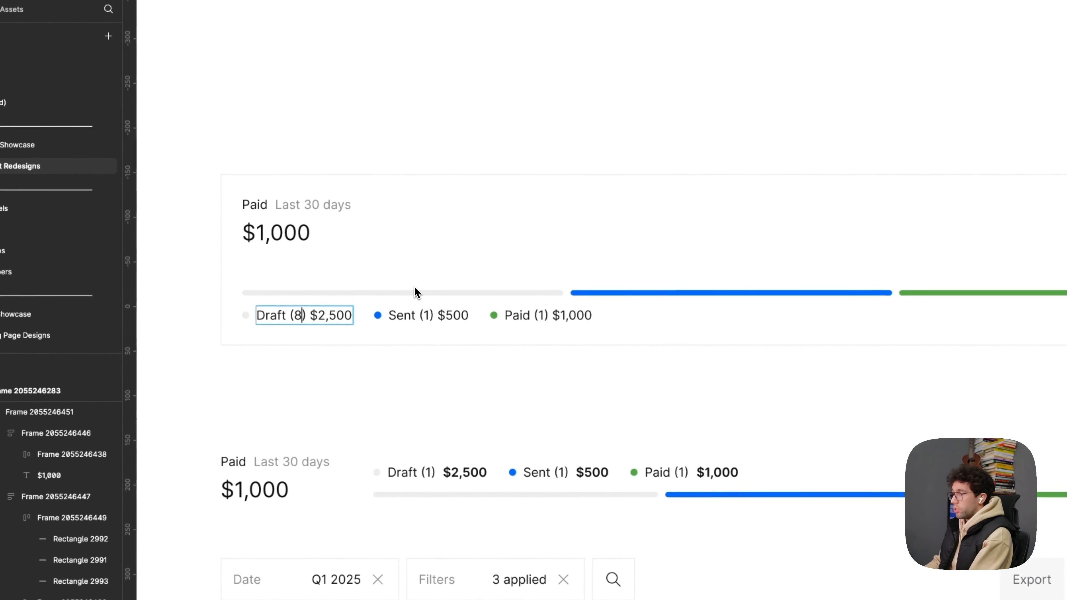
pyautogui.scroll(2, 411, 290)
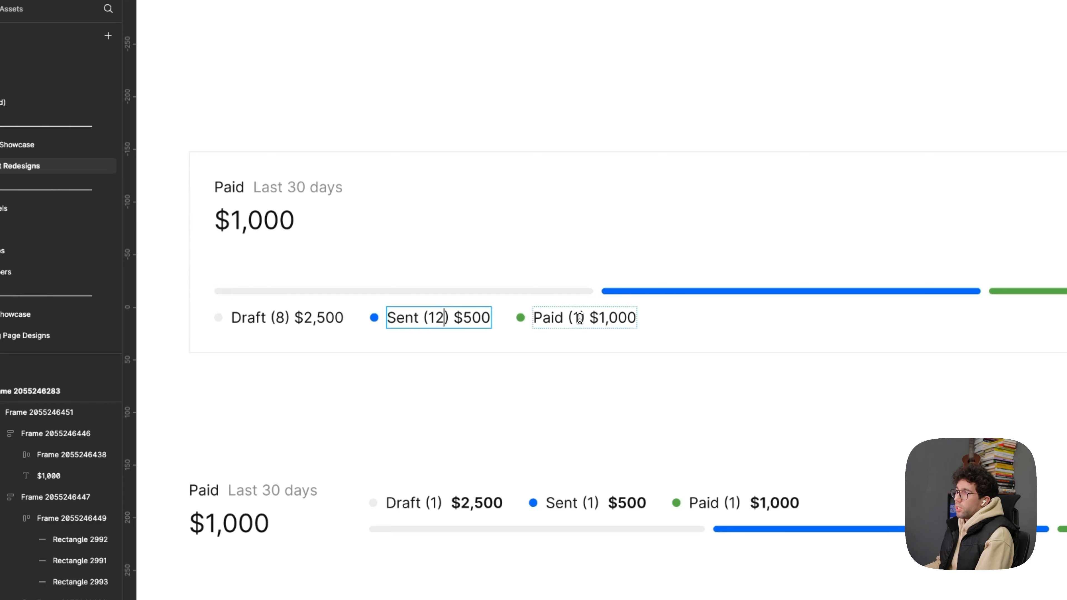
pyautogui.press('Escape')
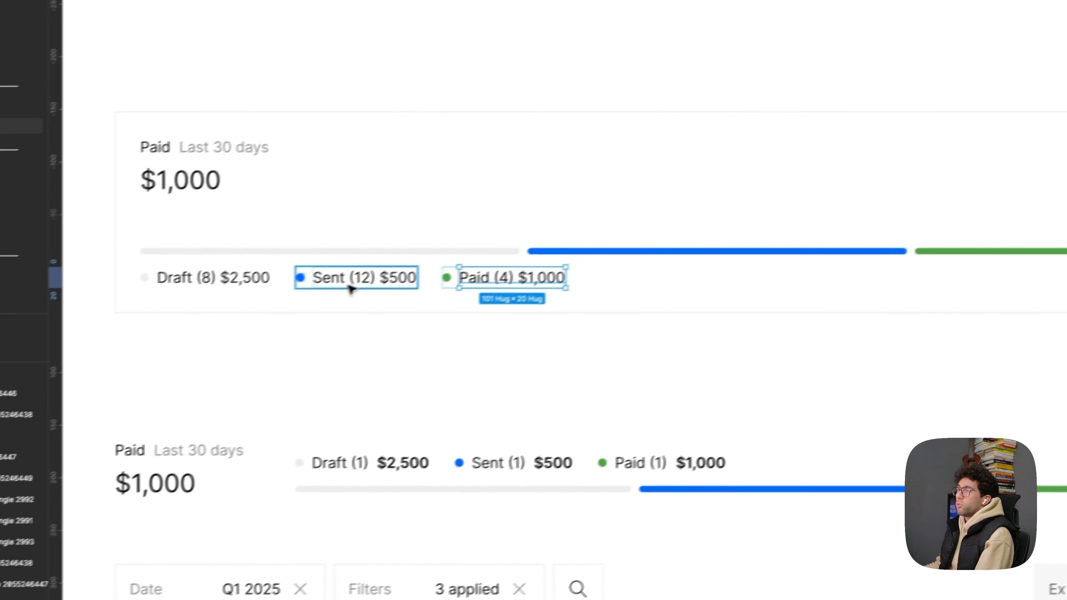
pyautogui.click(370, 353)
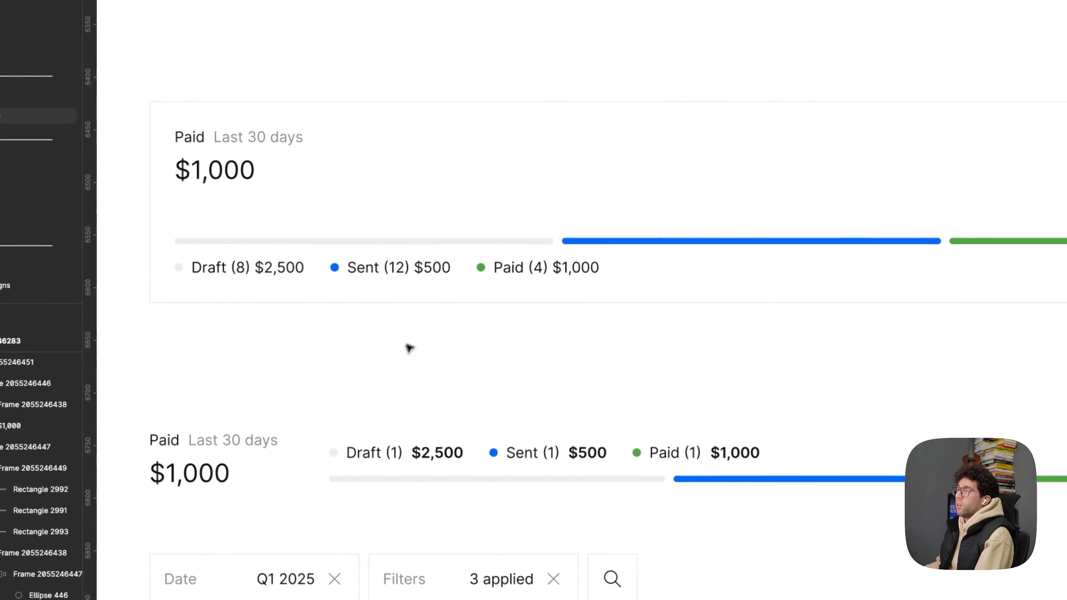
# - Shorten the green Paid segment of the card's status bar to about 169 wide
pyautogui.moveTo(382, 349); pyautogui.dragTo(427, 354)
pyautogui.scroll(4, 347, 275)
pyautogui.moveTo(444, 243); pyautogui.dragTo(449, 255)
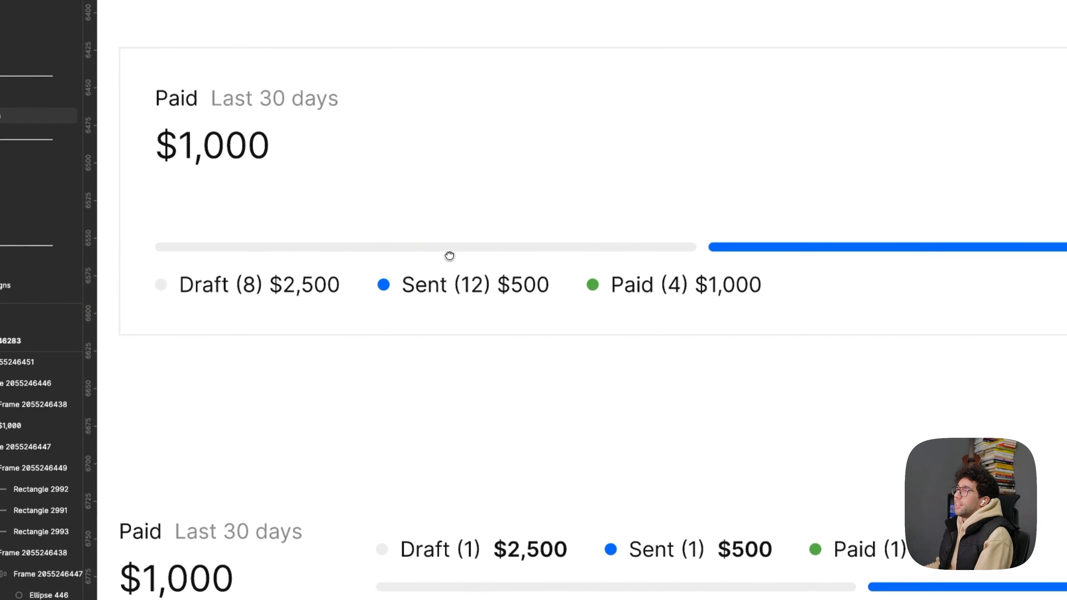
pyautogui.click(518, 254)
pyautogui.click(518, 254)
pyautogui.scroll(-3, 518, 254)
pyautogui.scroll(-2, 519, 253)
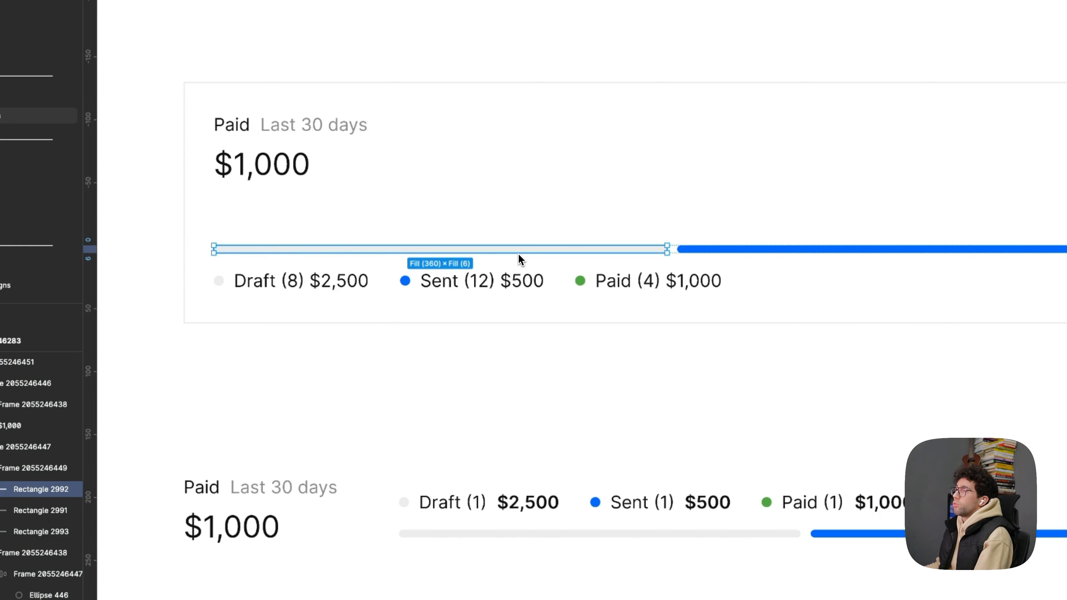
pyautogui.scroll(3, 676, 255)
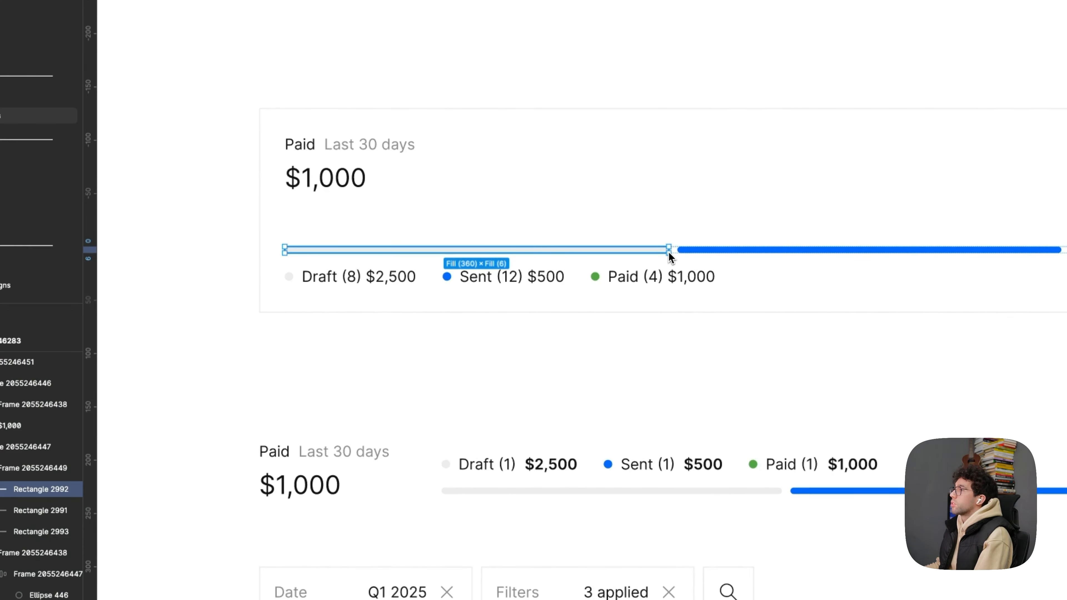
pyautogui.click(541, 304)
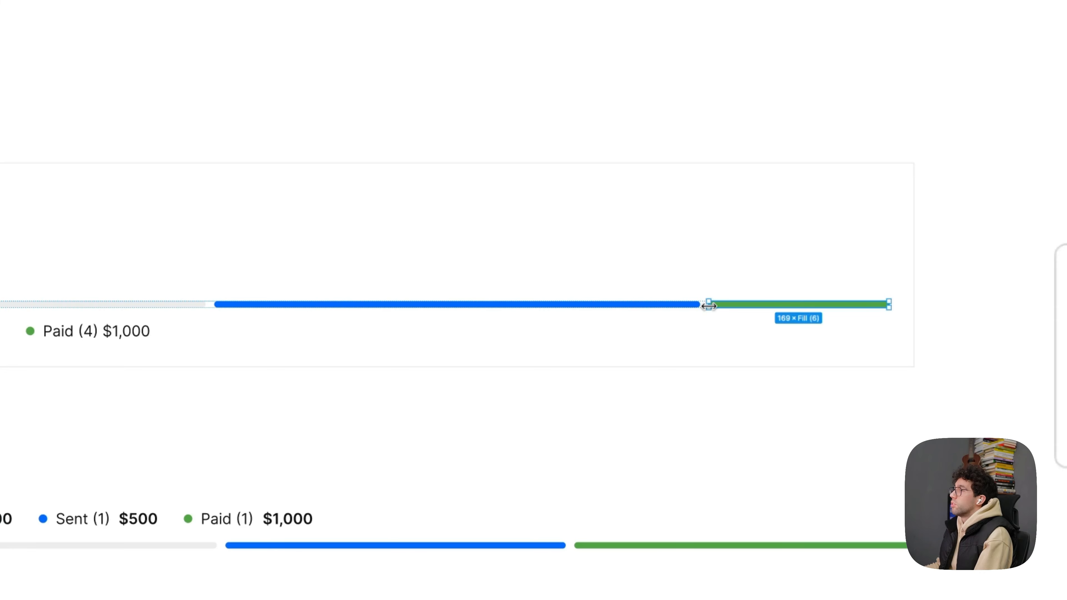
# - Shorten the grey Draft segment to about 280 wide and trim the Paid segment further, so Sent is the longest
pyautogui.click(189, 304)
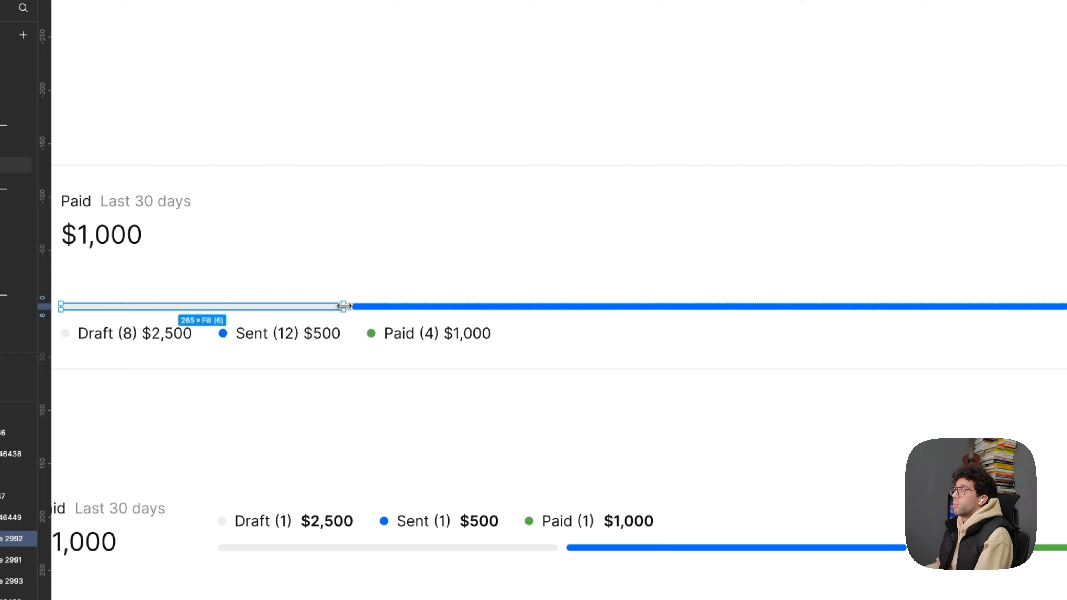
pyautogui.click(756, 300)
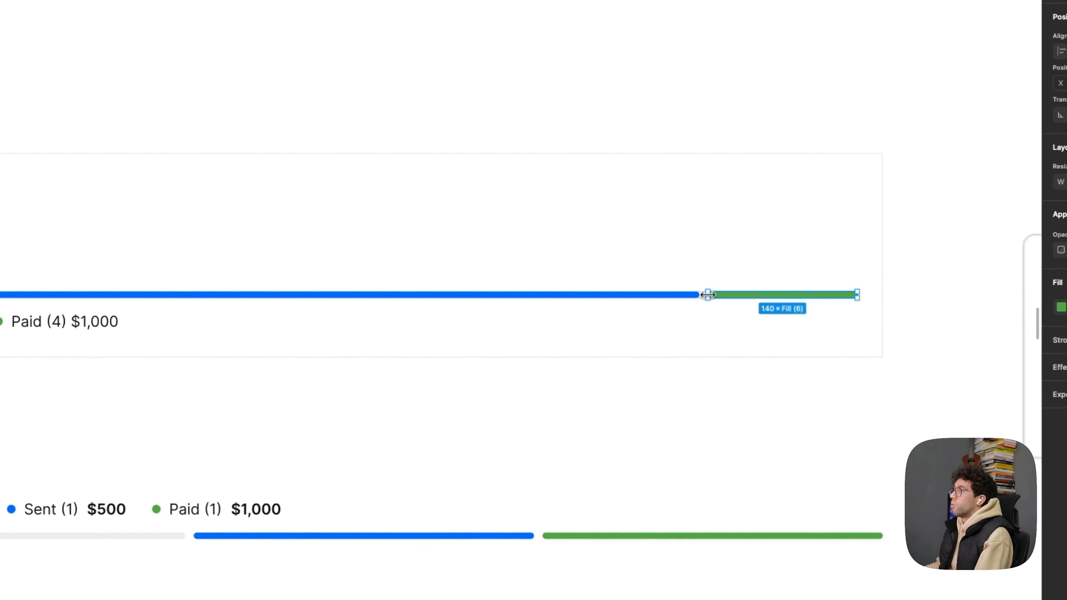
pyautogui.click(215, 329)
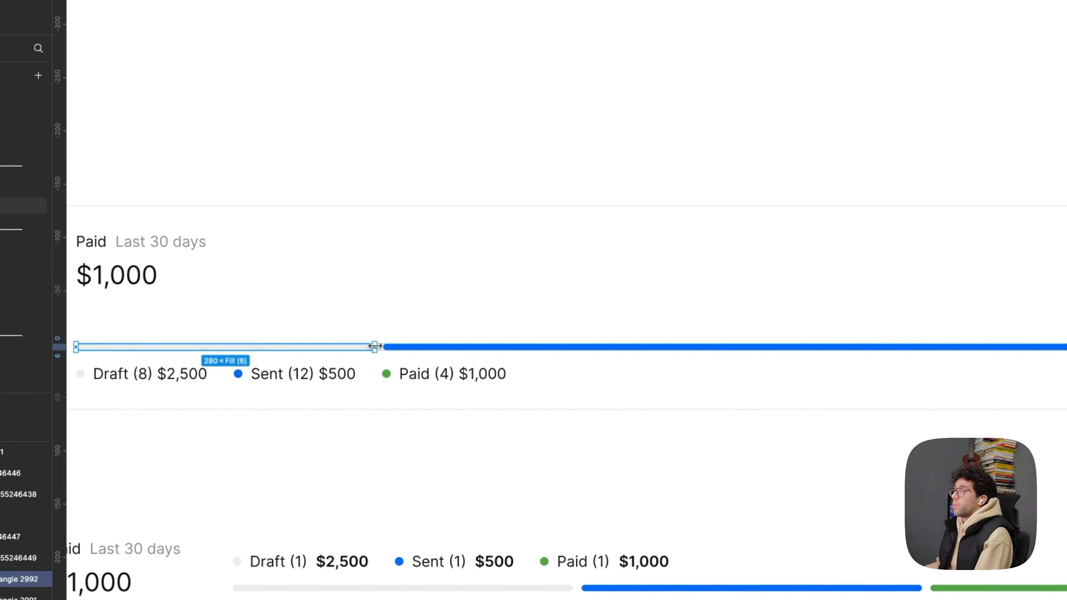
# - Move the original horizontal Paid and status summary out of the Invoices frame, parking it above the enlarged variant on the canvas
pyautogui.scroll(-3, 471, 360)
pyautogui.moveTo(526, 436); pyautogui.dragTo(553, 373)
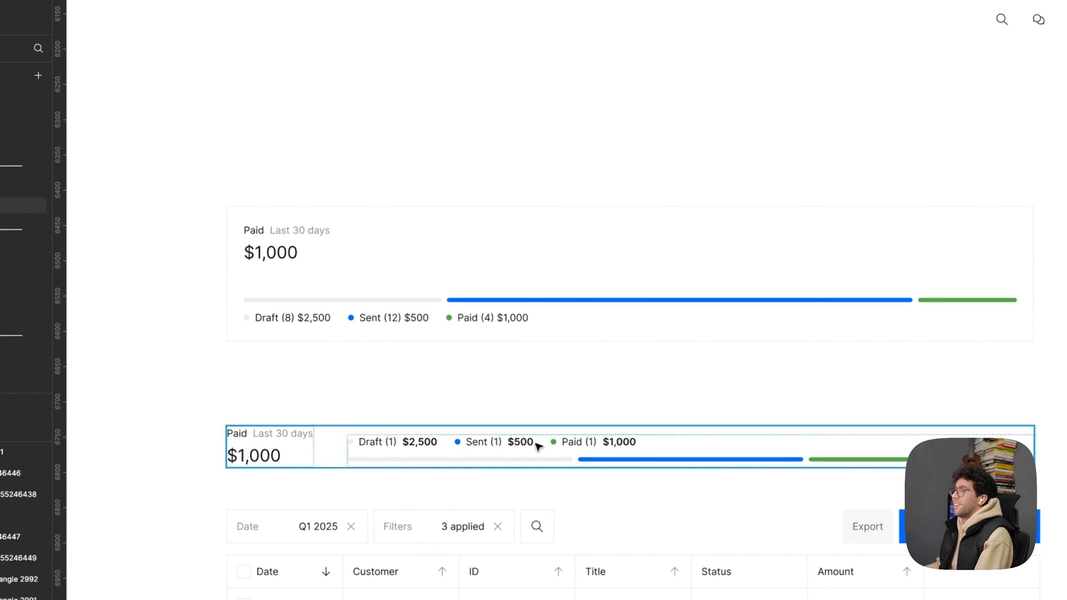
pyautogui.scroll(-3, 538, 446)
pyautogui.scroll(-5, 551, 449)
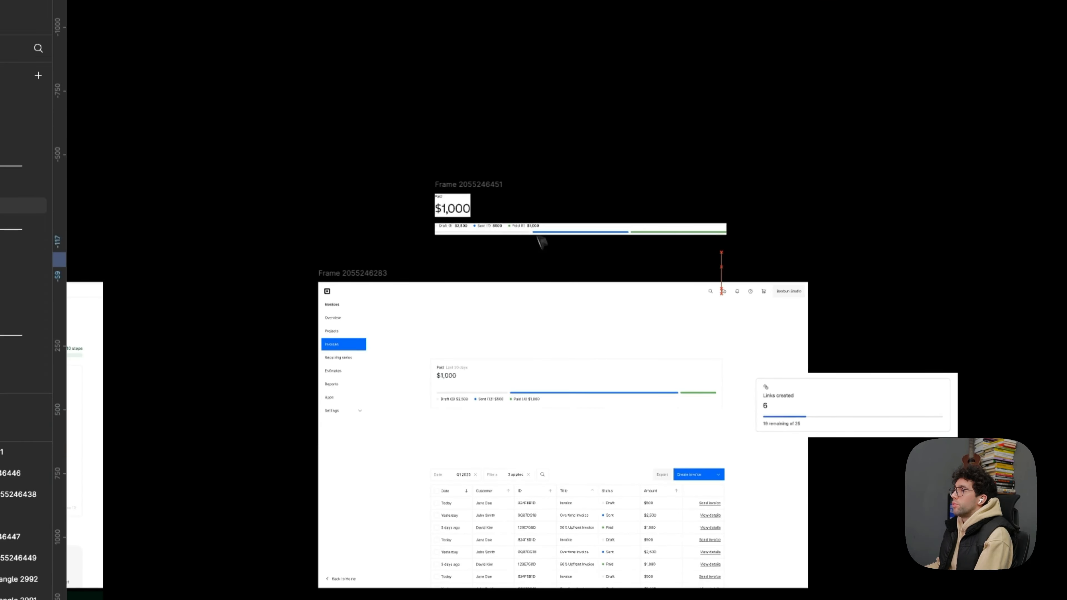
pyautogui.click(380, 185)
pyautogui.scroll(3, 513, 170)
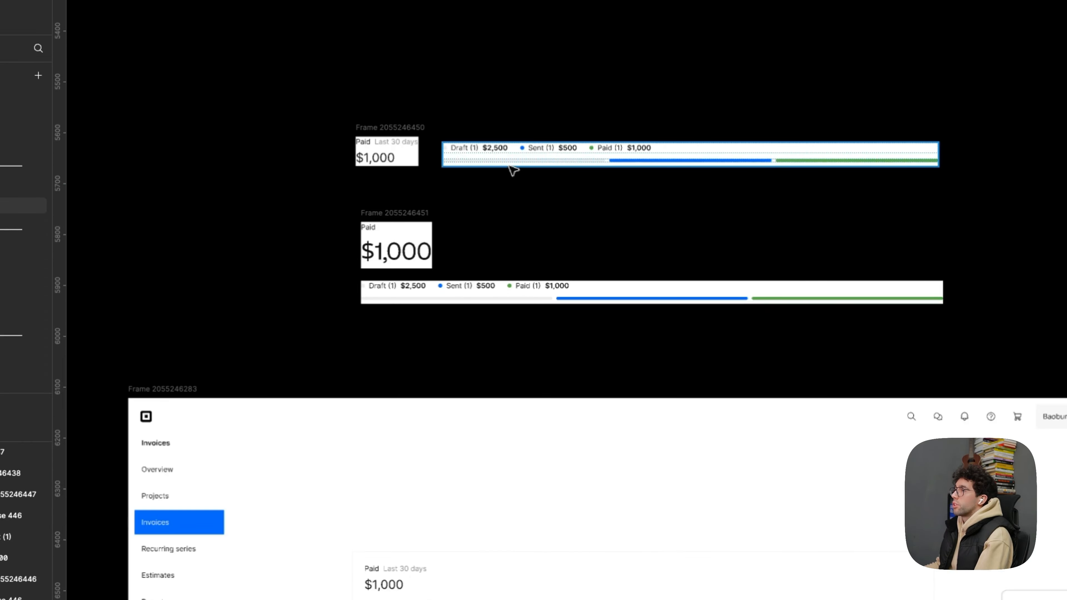
# - Delete the "Links created" reference card beside the Invoices frame
pyautogui.moveTo(549, 368); pyautogui.dragTo(529, 136)
pyautogui.scroll(3, 419, 453)
pyautogui.moveTo(420, 453); pyautogui.dragTo(364, 324)
pyautogui.scroll(-2, 366, 324)
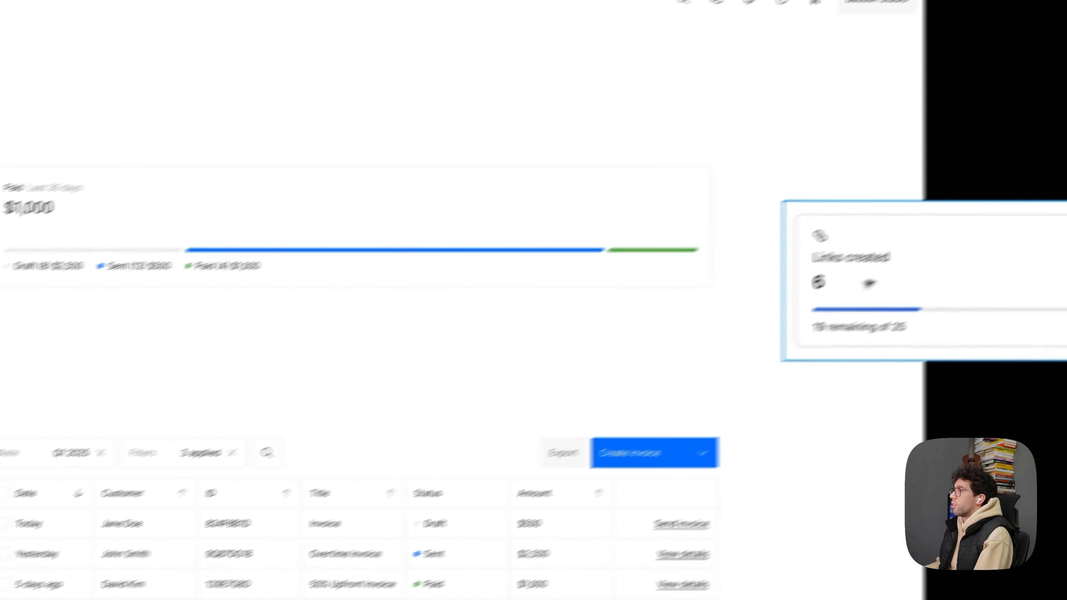
pyautogui.click(941, 244)
pyautogui.press('Delete')
# - Compare the new summary card with the variants parked above the Invoices frame
pyautogui.scroll(2, 226, 275)
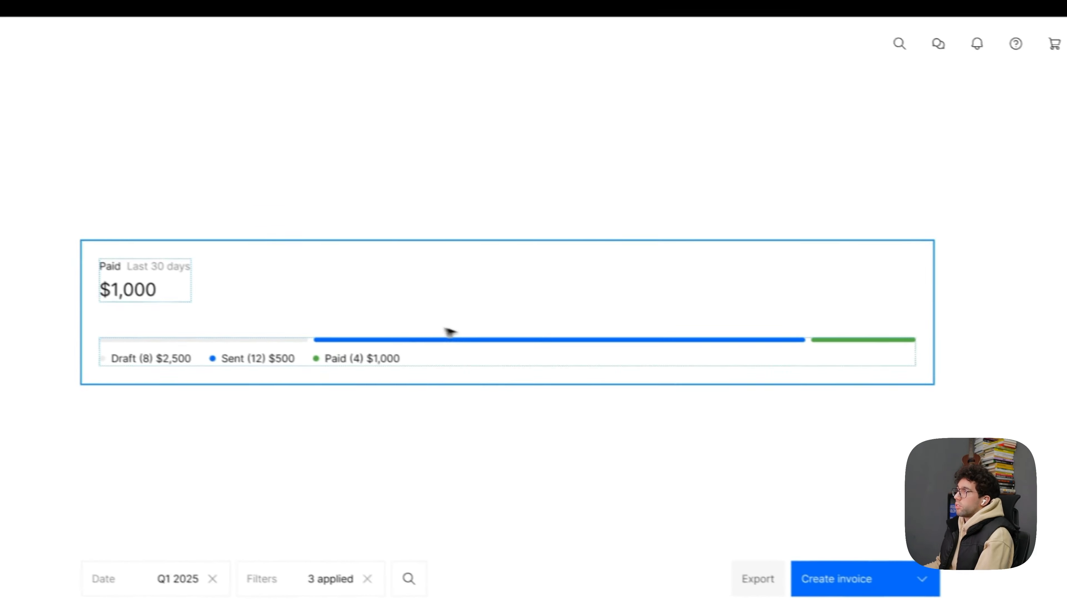
pyautogui.click(518, 431)
pyautogui.moveTo(458, 445); pyautogui.dragTo(515, 399)
pyautogui.scroll(-3, 522, 343)
pyautogui.moveTo(521, 343); pyautogui.dragTo(498, 441)
pyautogui.moveTo(498, 42); pyautogui.dragTo(559, 234)
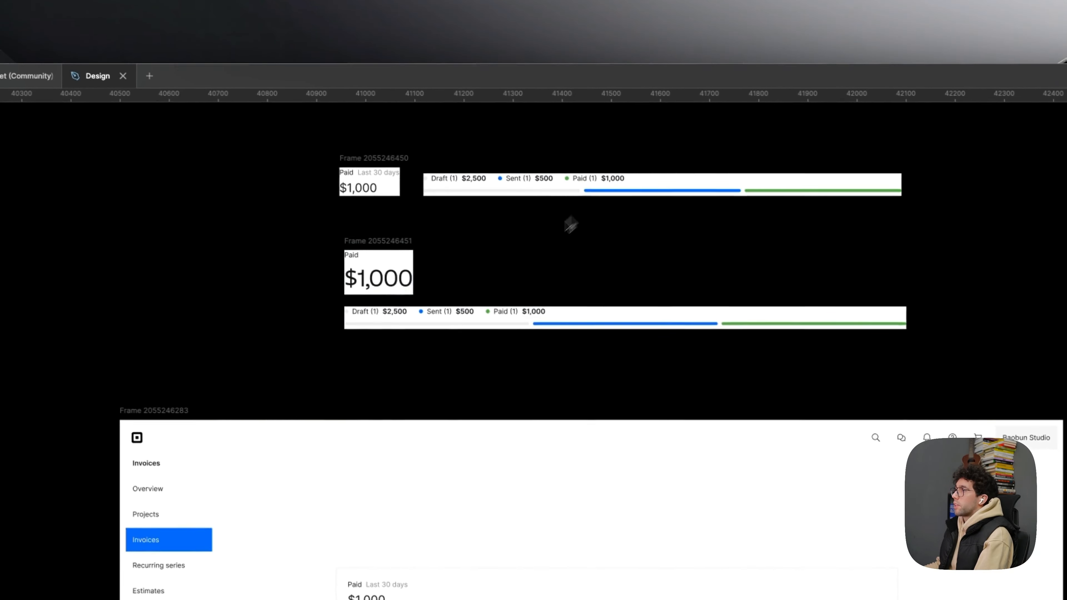
pyautogui.moveTo(518, 435); pyautogui.dragTo(543, 183)
pyautogui.scroll(3, 541, 297)
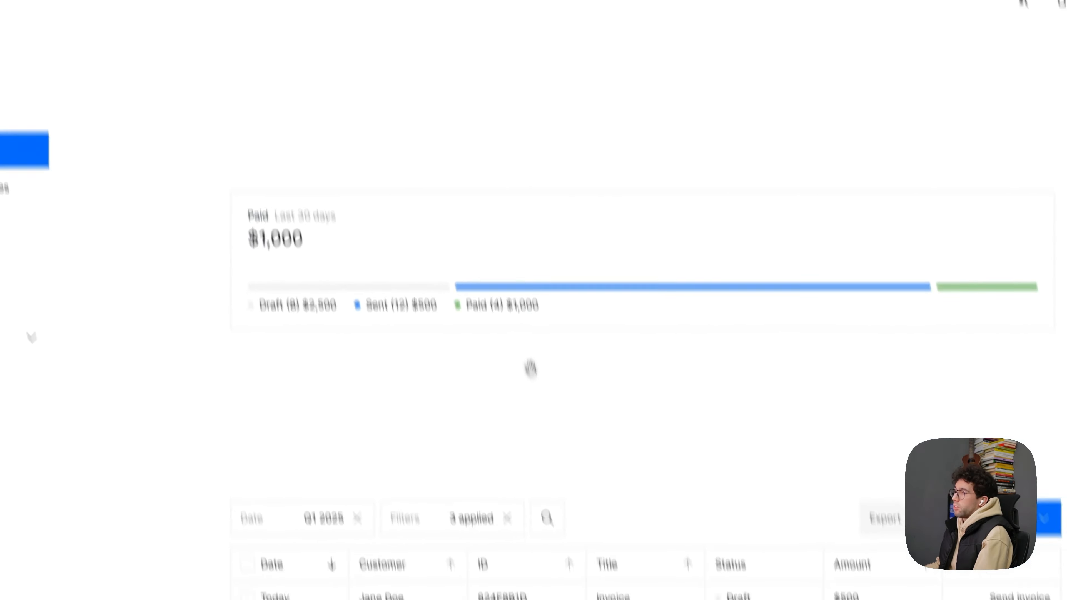
# - Combine the summary card with the filter bar and invoice table in a vertical auto layout with a gap of 24
pyautogui.click(532, 460)
pyautogui.keyDown('shift'); pyautogui.click(639, 299); pyautogui.keyUp('shift')
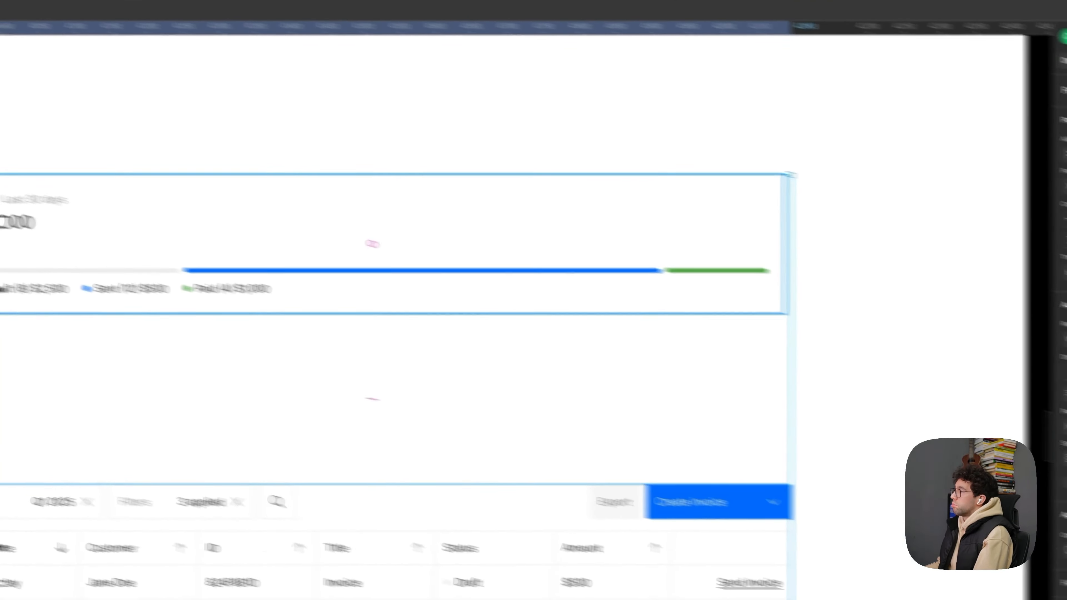
pyautogui.hotkey('shift', 'a')
pyautogui.click(910, 350)
pyautogui.write('24')
pyautogui.press('Return')
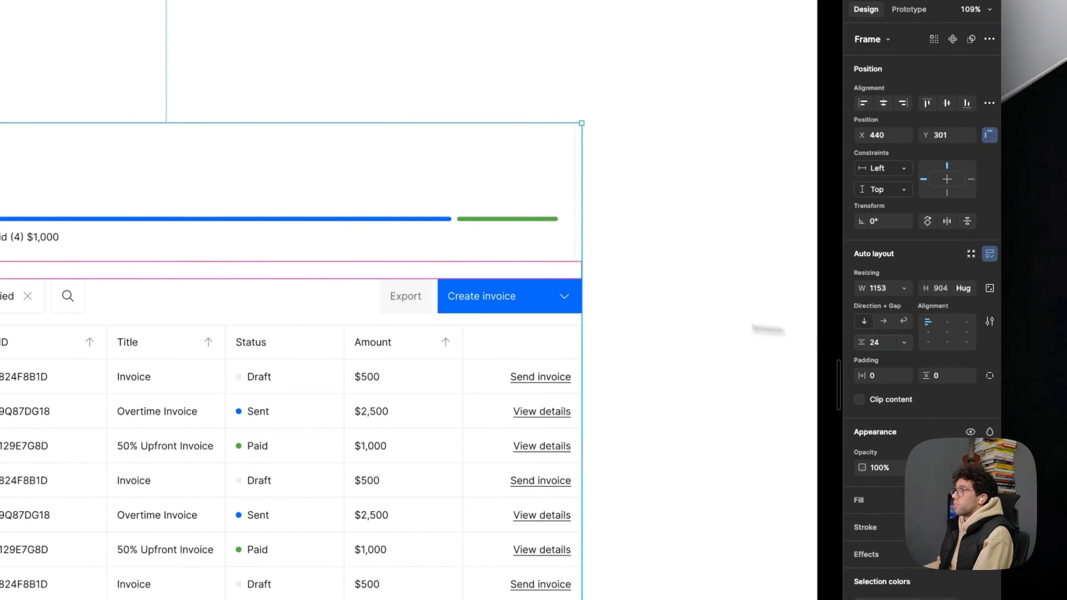
# - Set the gap between the summary card and the filter-and-table section in the vertical auto layout to 48
pyautogui.click(690, 282)
pyautogui.moveTo(690, 264); pyautogui.dragTo(681, 276)
pyautogui.click(410, 219)
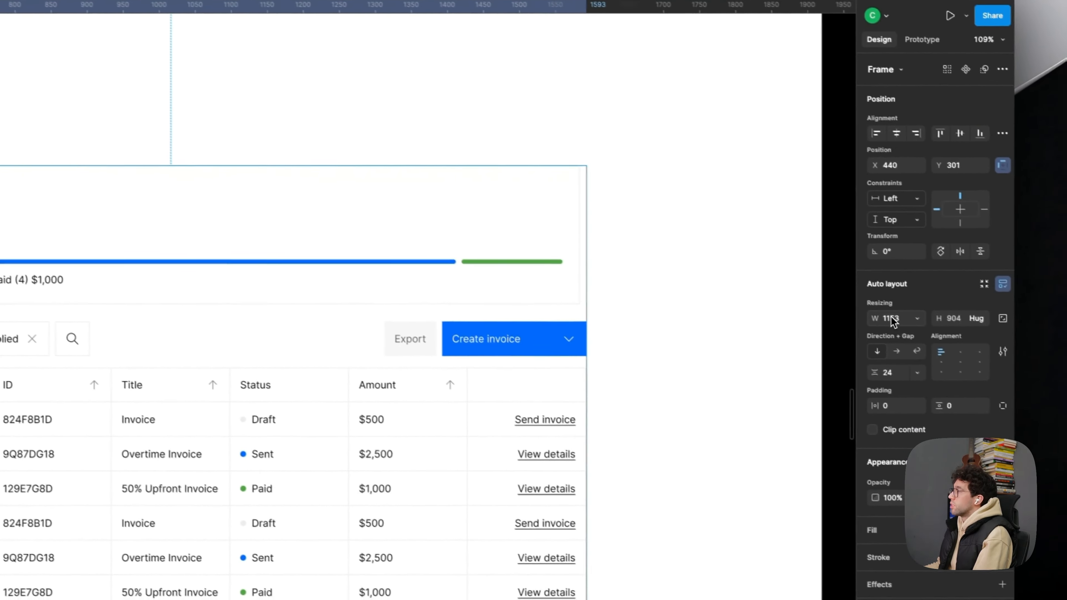
pyautogui.click(892, 373)
pyautogui.write('48')
pyautogui.press('Return')
pyautogui.click(791, 332)
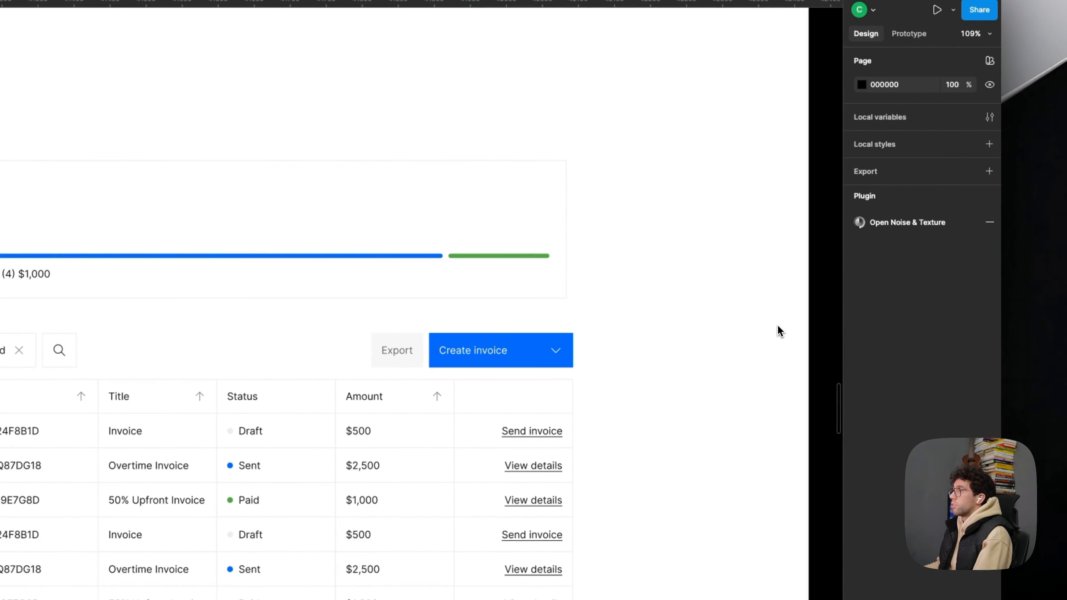
# - Reposition the whole auto-layout stack within the Invoices frame at X 480, Y 150
pyautogui.scroll(-5, 620, 298)
pyautogui.scroll(2, 620, 297)
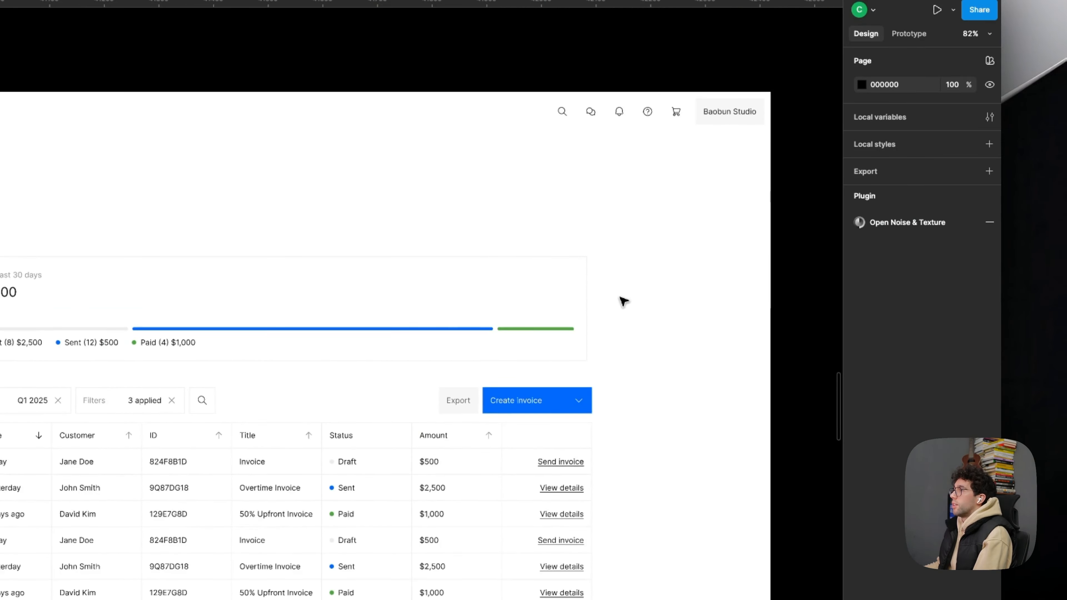
pyautogui.moveTo(373, 400); pyautogui.dragTo(392, 324)
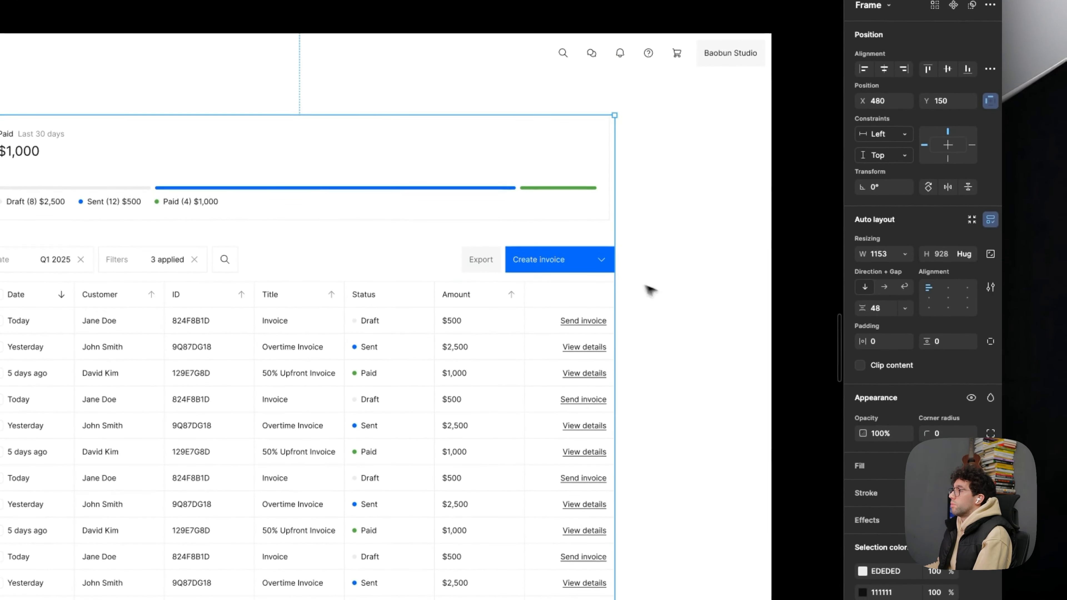
pyautogui.click(656, 325)
pyautogui.scroll(2, 659, 303)
# - Make the summary card and the filter-and-table section both fill the width of the auto-layout stack
pyautogui.click(483, 229)
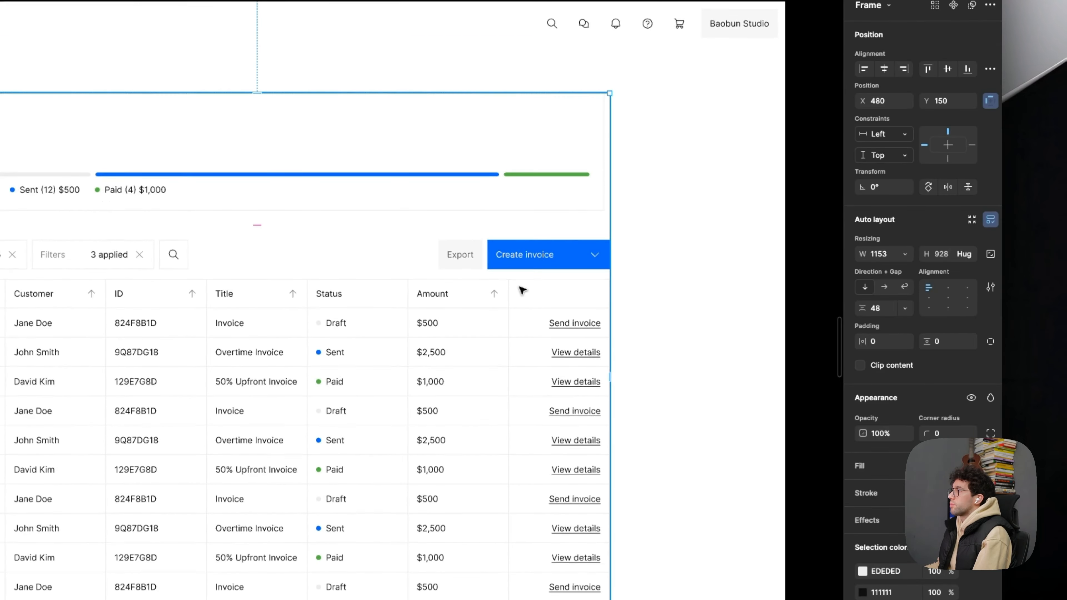
pyautogui.doubleClick(538, 290)
pyautogui.keyDown('shift'); pyautogui.click(559, 199); pyautogui.keyUp('shift')
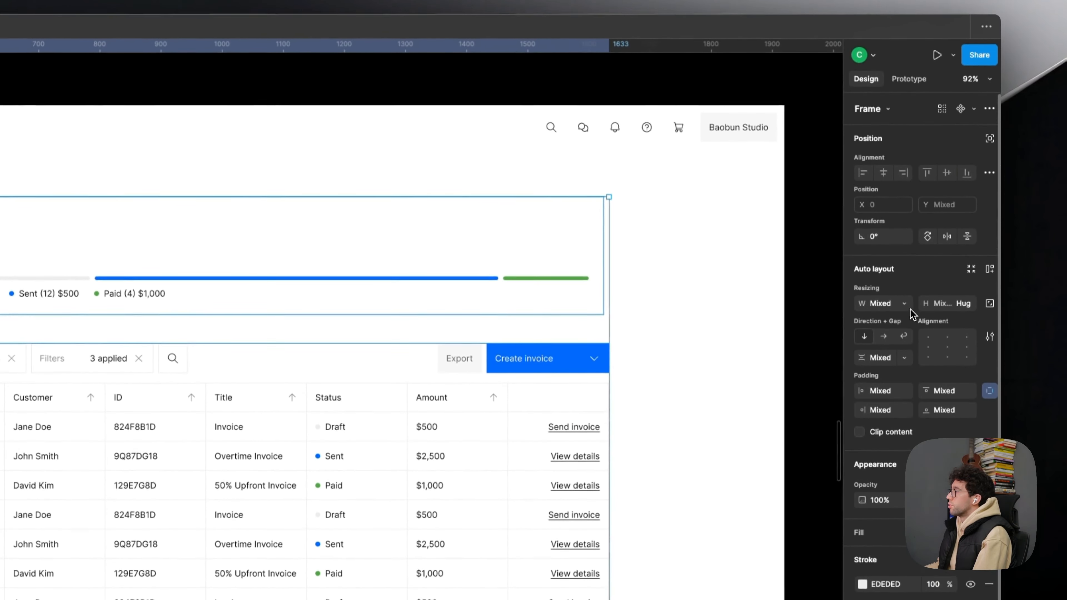
pyautogui.click(905, 306)
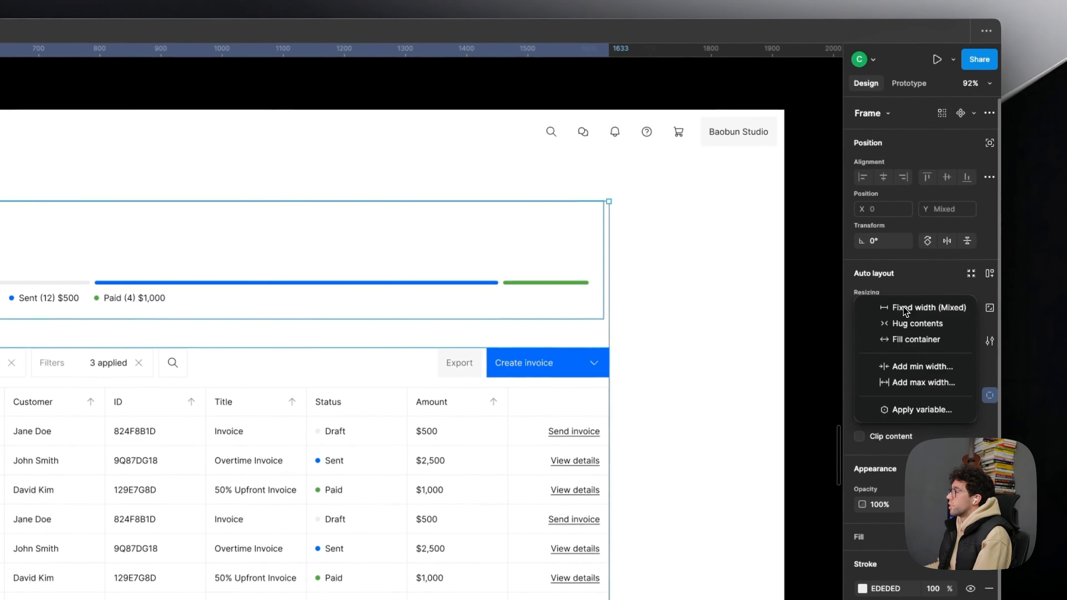
pyautogui.click(734, 348)
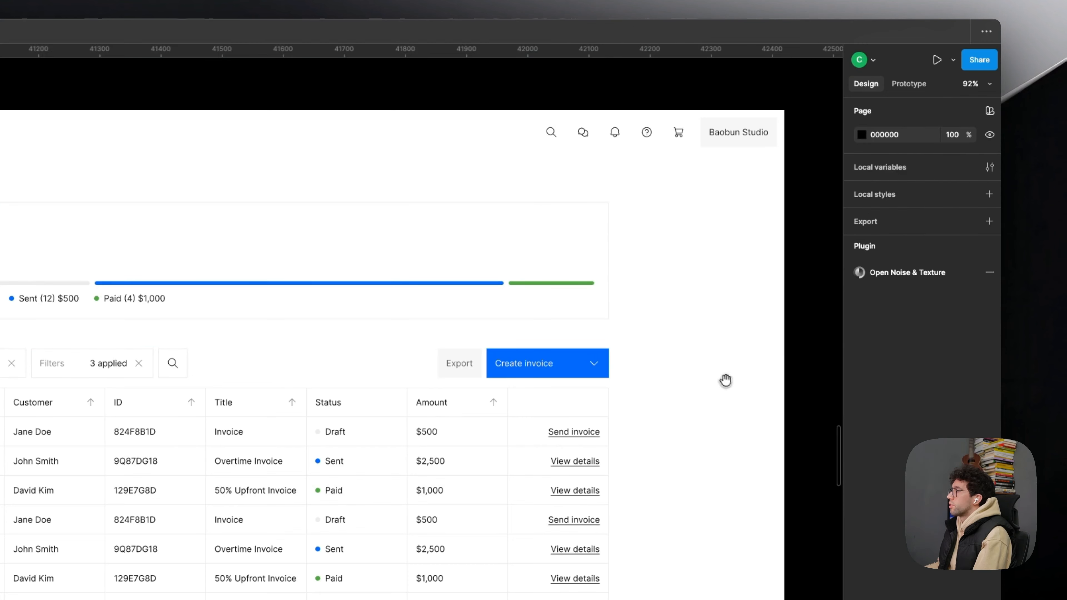
# - Make the Paid heading block and the status bar block inside the summary card fill the container width
pyautogui.click(519, 286)
pyautogui.doubleClick(521, 288)
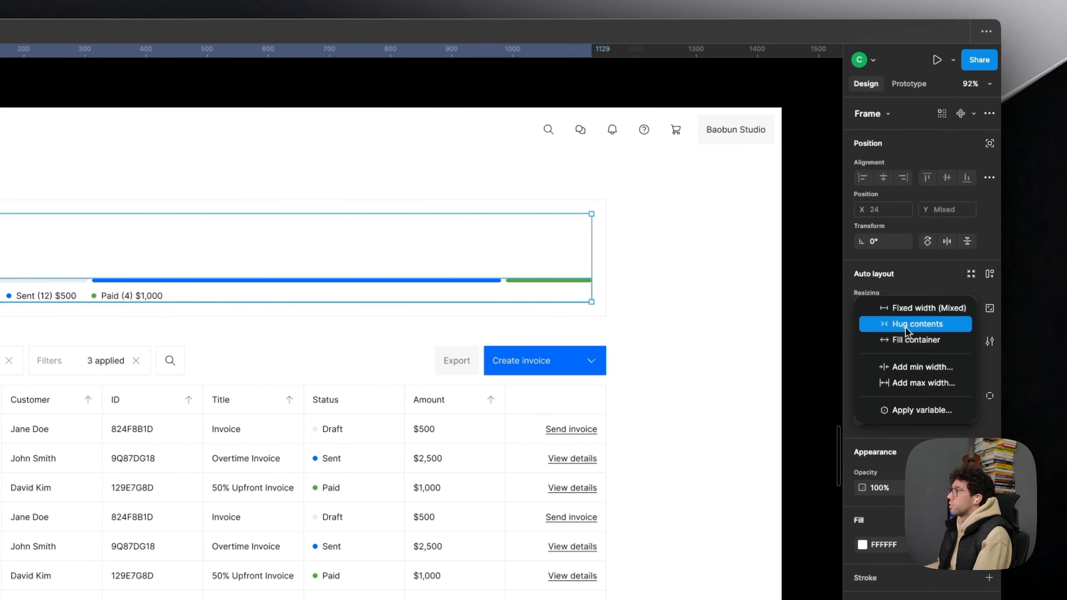
pyautogui.click(916, 340)
pyautogui.click(723, 305)
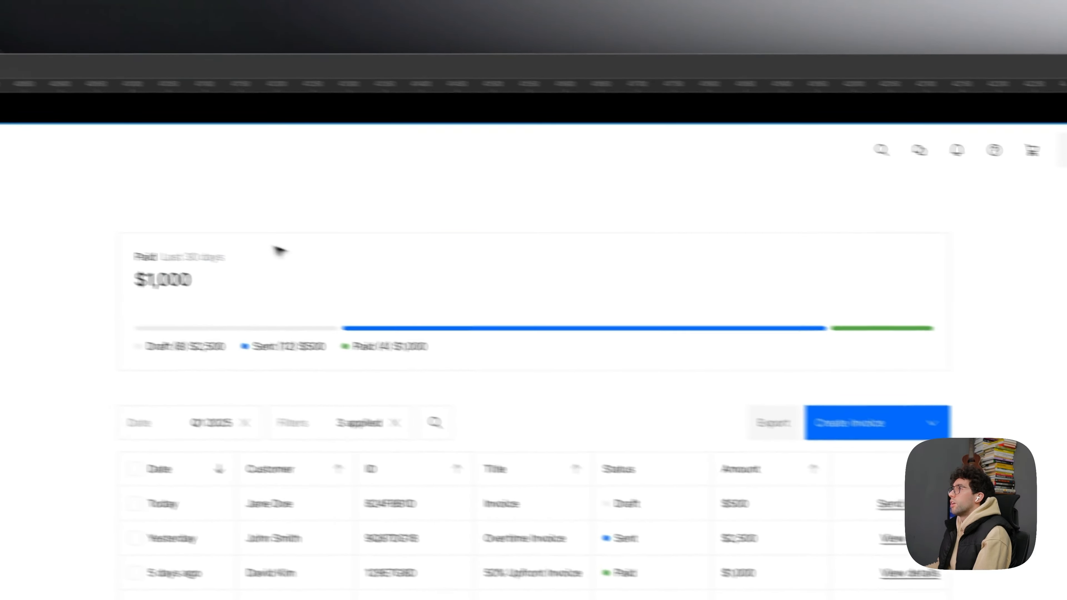
# - Replace the grey period text beside the Paid label in the summary card with "Last quarter"
pyautogui.doubleClick(496, 256)
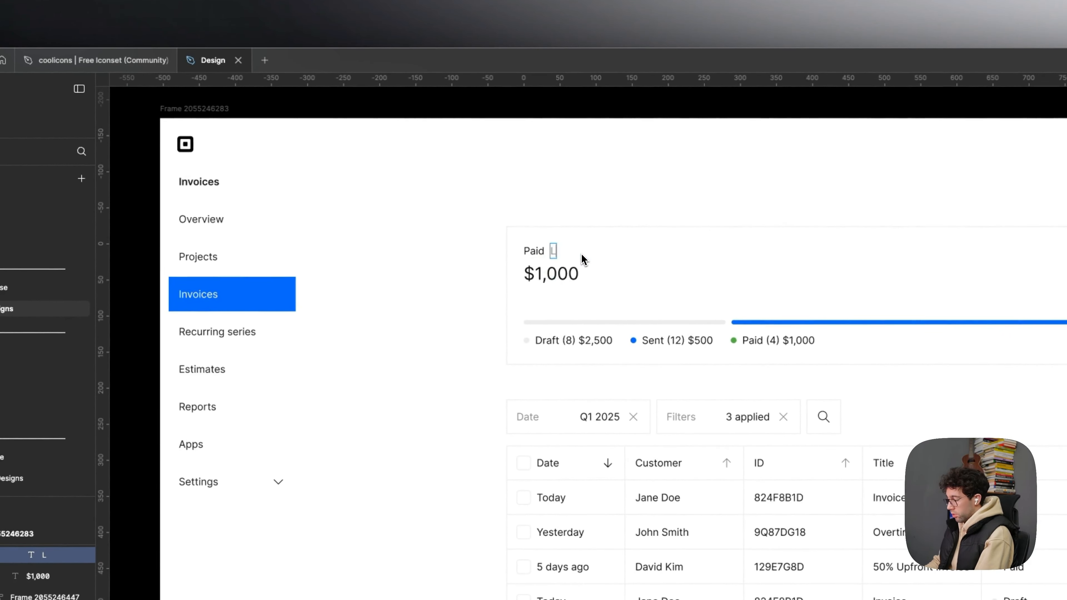
pyautogui.write('Last Quarter')
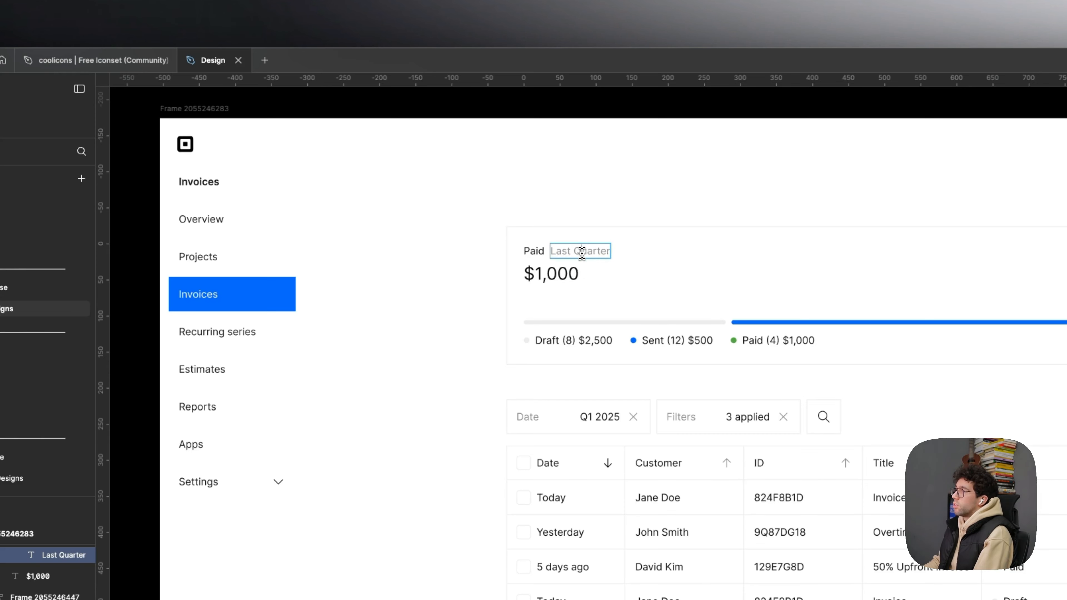
# - Compare the redesigned Invoices screen with the original Square Invoices screen placed below it on the canvas
pyautogui.moveTo(475, 336); pyautogui.dragTo(395, 309)
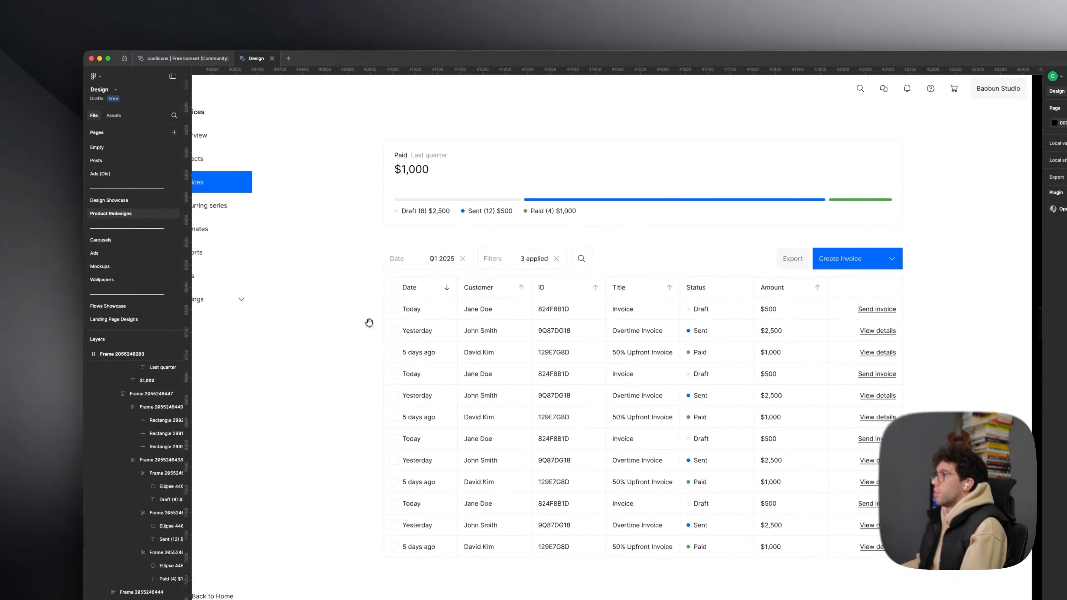
pyautogui.moveTo(445, 381); pyautogui.dragTo(545, 117)
pyautogui.scroll(-2, 534, 397)
pyautogui.moveTo(550, 517); pyautogui.dragTo(574, 155)
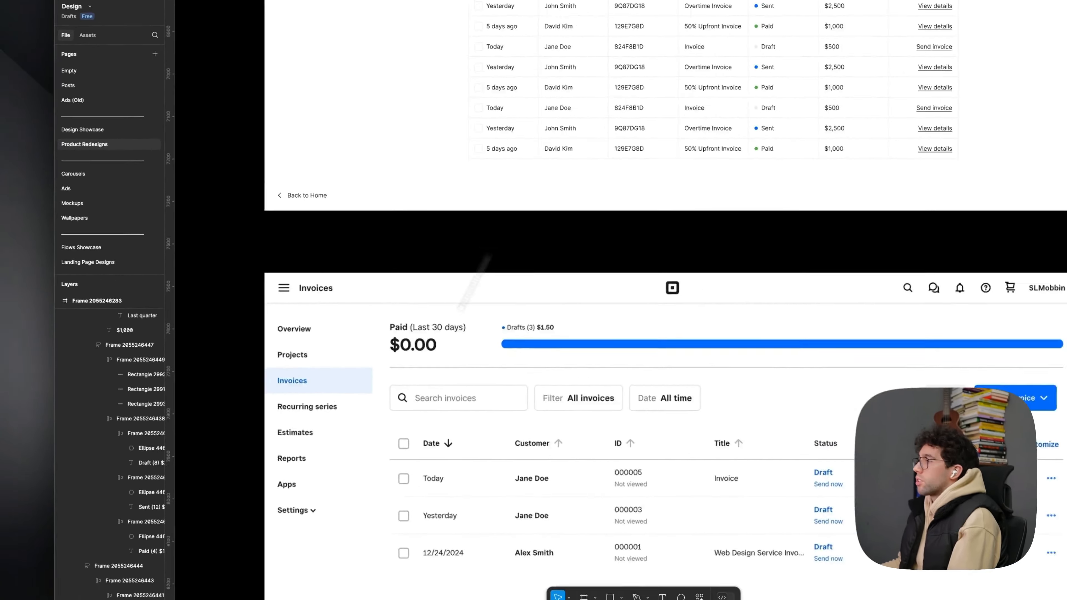
pyautogui.moveTo(474, 271); pyautogui.dragTo(373, 418)
pyautogui.scroll(3, 718, 192)
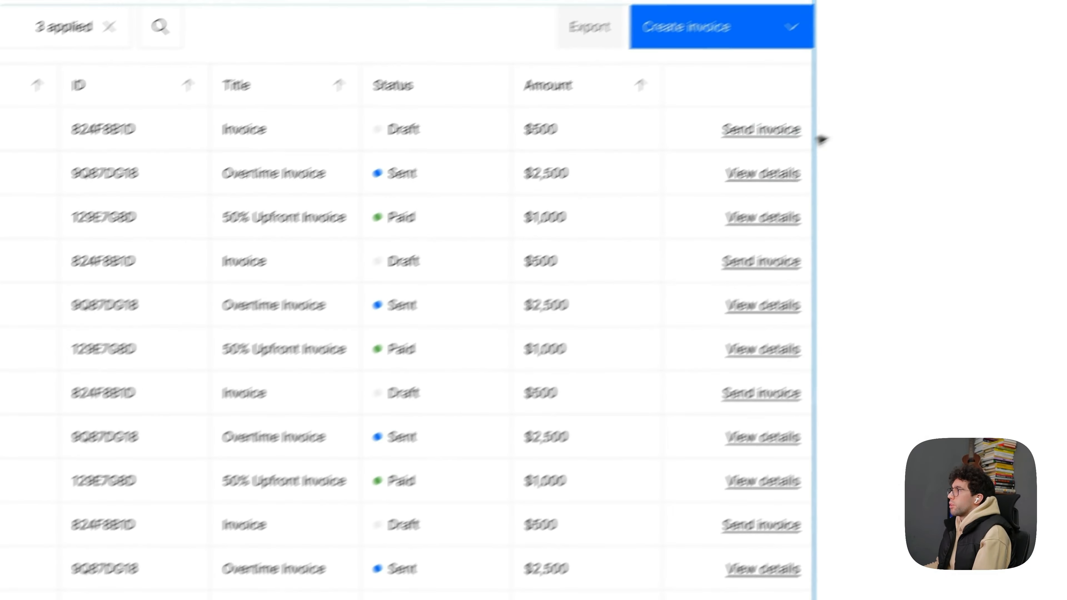
# - Try recolouring the four "Send invoice" links in the table with the blue of the Create invoice button
pyautogui.click(752, 129)
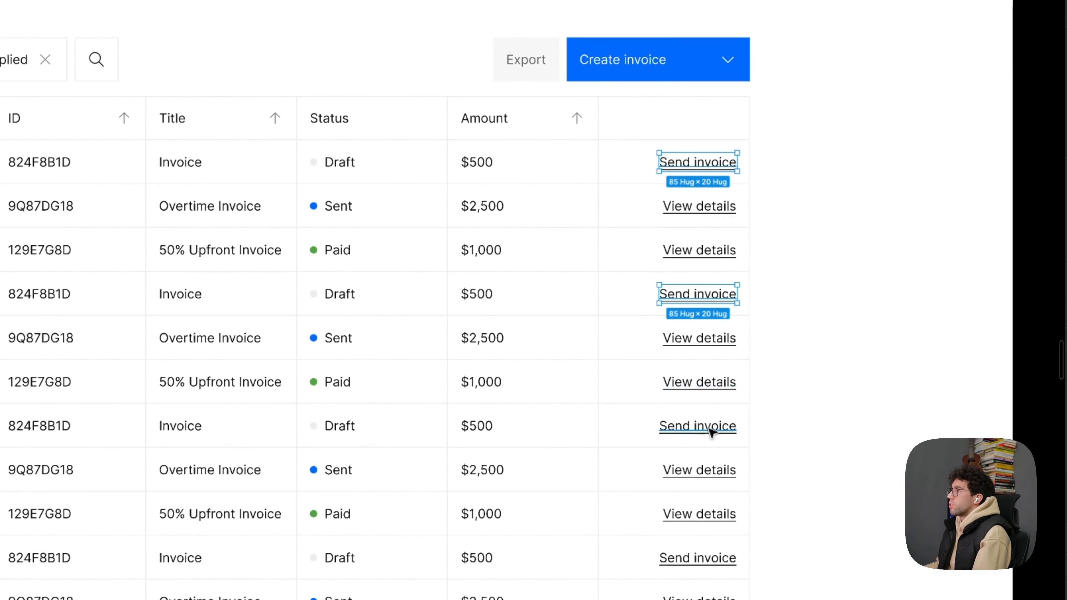
pyautogui.keyDown('shift'); pyautogui.keyDown('super'); pyautogui.click(709, 429); pyautogui.keyUp('super'); pyautogui.keyUp('shift')
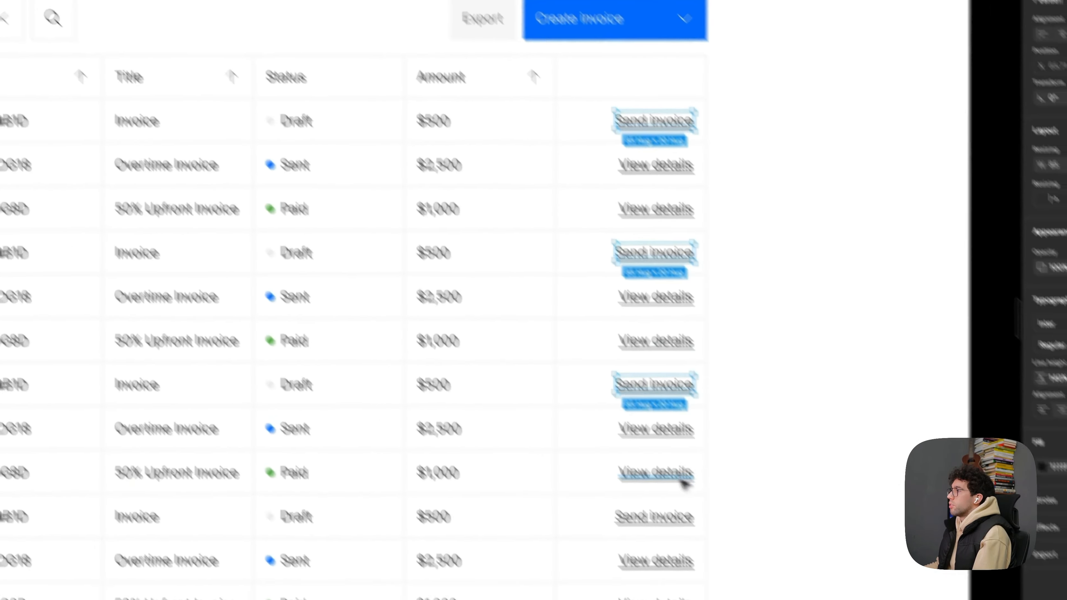
pyautogui.keyDown('shift'); pyautogui.keyDown('super'); pyautogui.click(723, 562); pyautogui.keyUp('super'); pyautogui.keyUp('shift')
pyautogui.press('i')
pyautogui.click(490, 153)
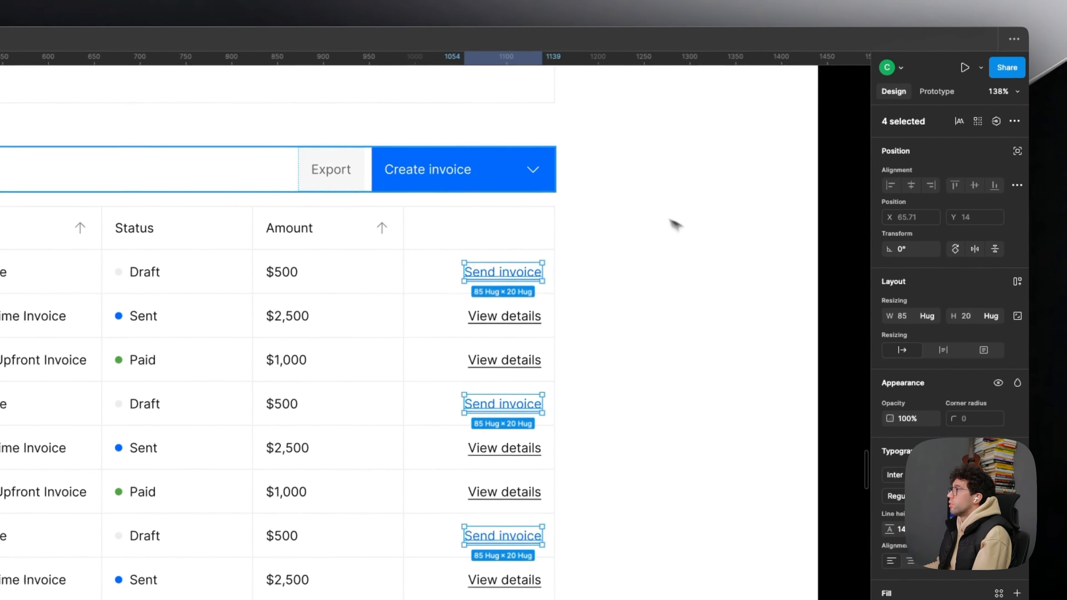
pyautogui.click(705, 219)
pyautogui.moveTo(652, 269); pyautogui.dragTo(787, 321)
pyautogui.scroll(-5, 786, 321)
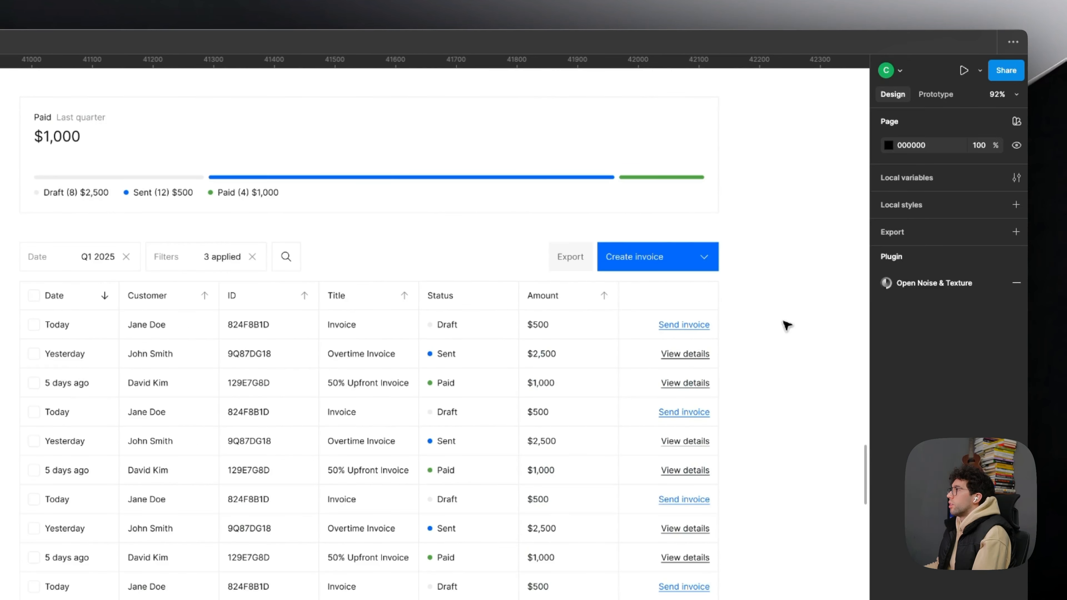
pyautogui.scroll(2, 786, 322)
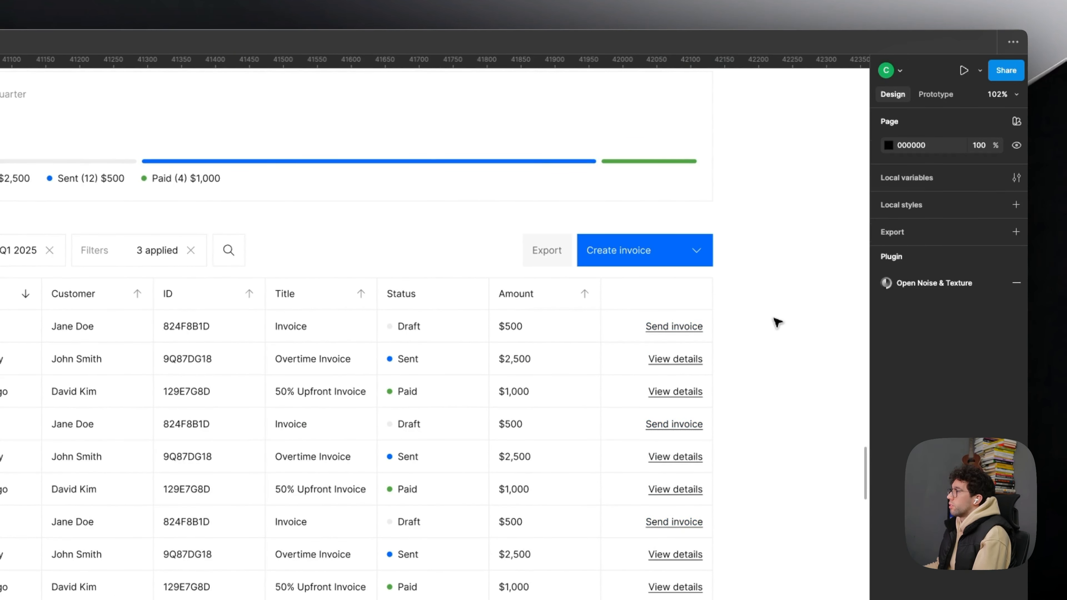
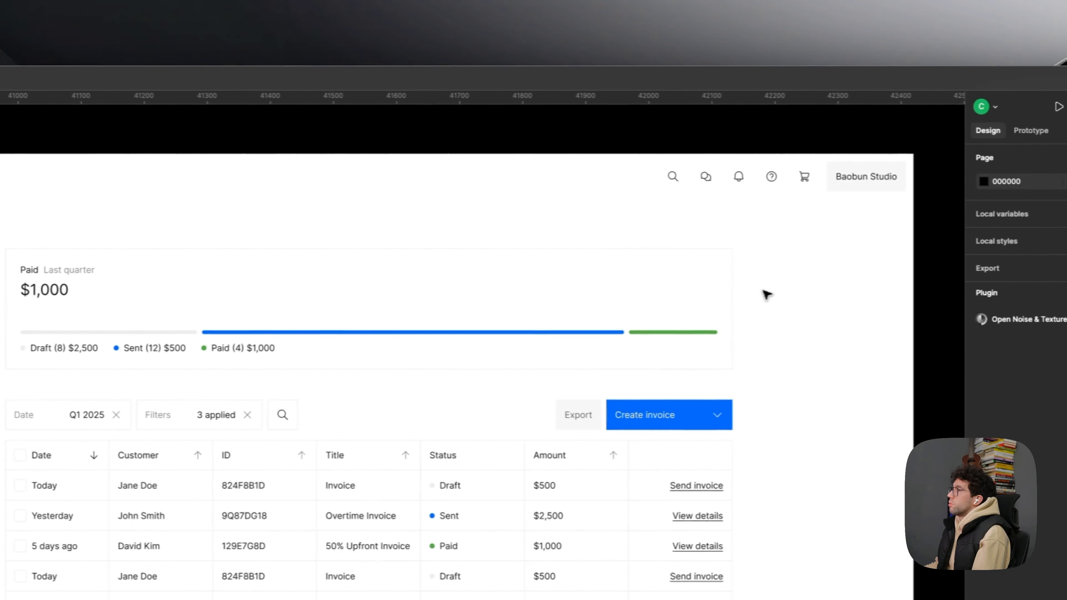
# - Select the header icon row and check its spacing to the edges of the invoices frame
pyautogui.scroll(-4, 193, 333)
pyautogui.moveTo(377, 355); pyautogui.dragTo(377, 370)
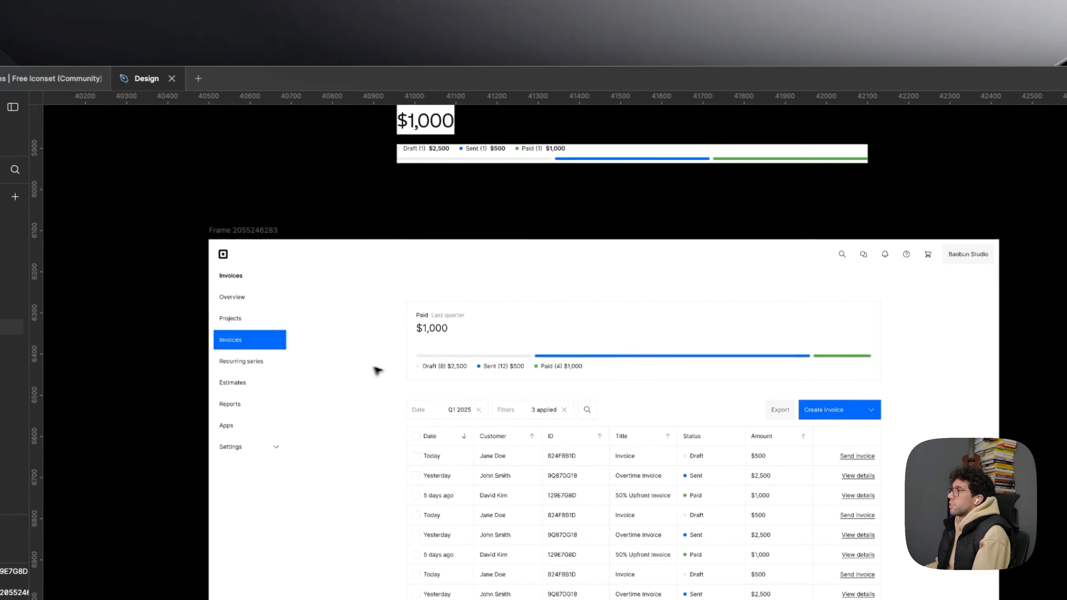
pyautogui.scroll(2, 377, 370)
pyautogui.click(469, 353)
pyautogui.scroll(4, 318, 374)
pyautogui.scroll(-4, 435, 349)
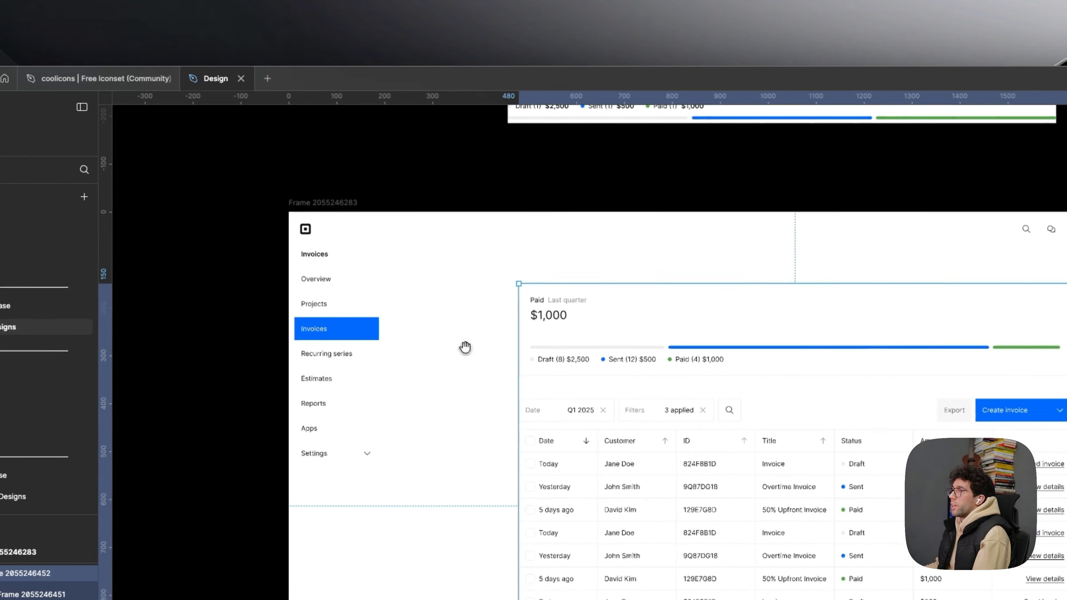
pyautogui.moveTo(429, 348); pyautogui.dragTo(478, 348)
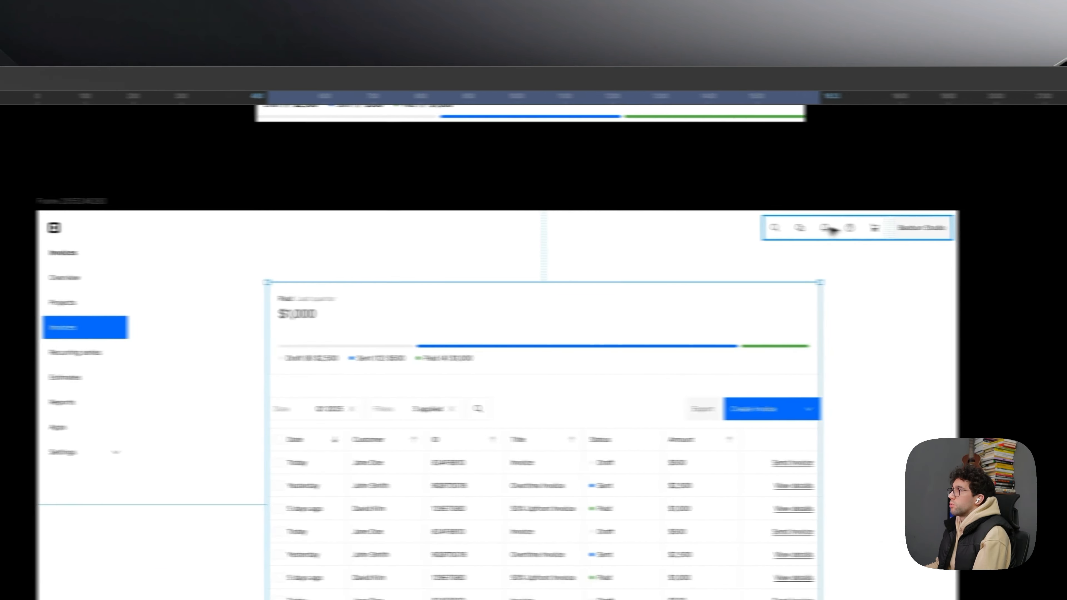
pyautogui.click(803, 230)
pyautogui.scroll(3, 777, 230)
pyautogui.press('alt')
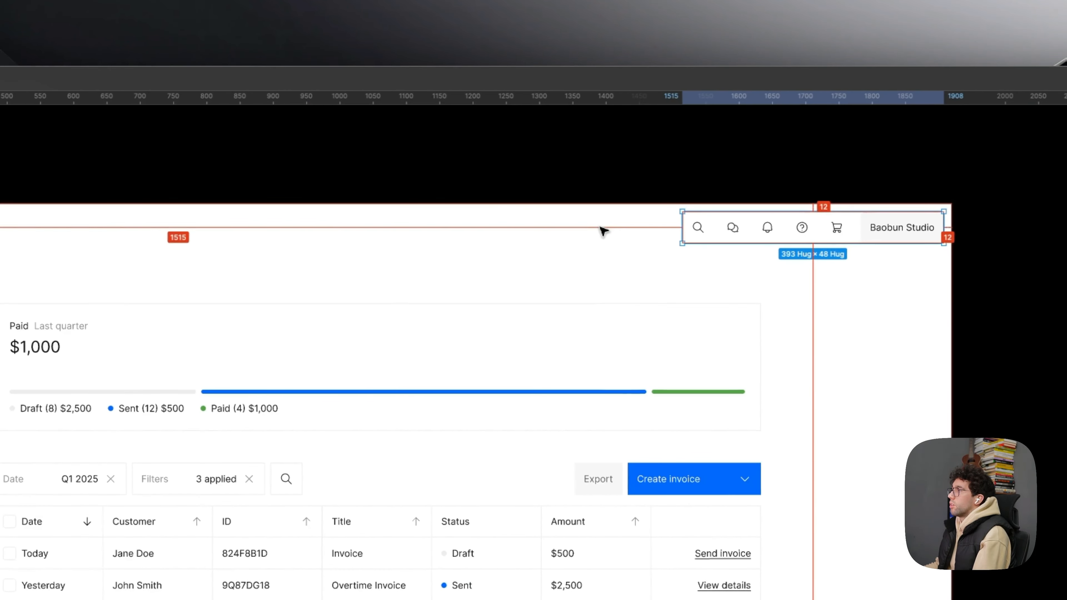
# - Give the header icon row 12 px padding on all sides and place it flush in the frame's top-right corner
pyautogui.scroll(-3, 679, 231)
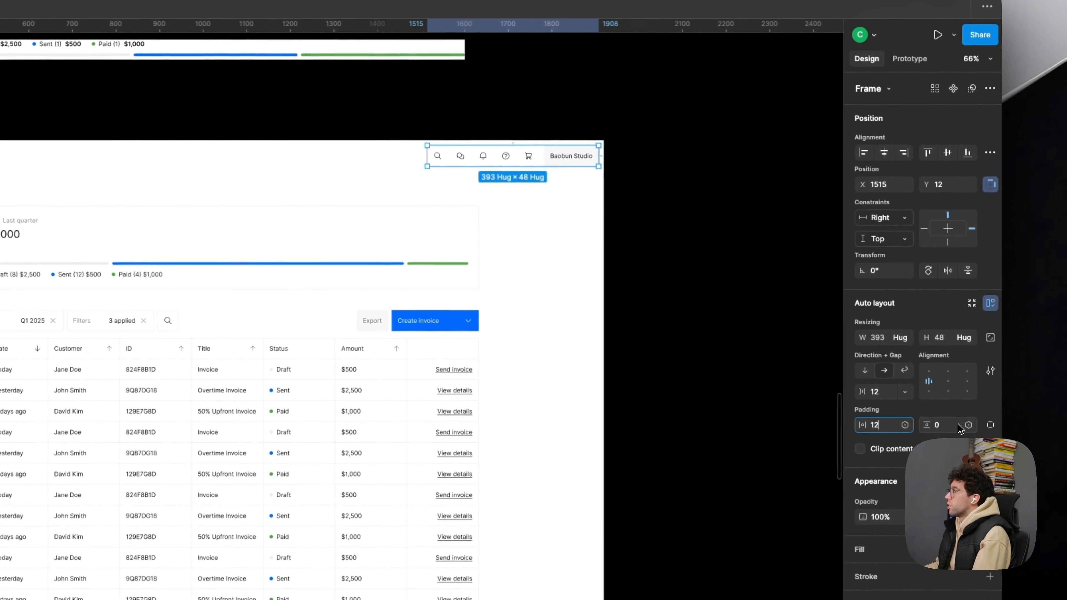
pyautogui.scroll(3, 511, 156)
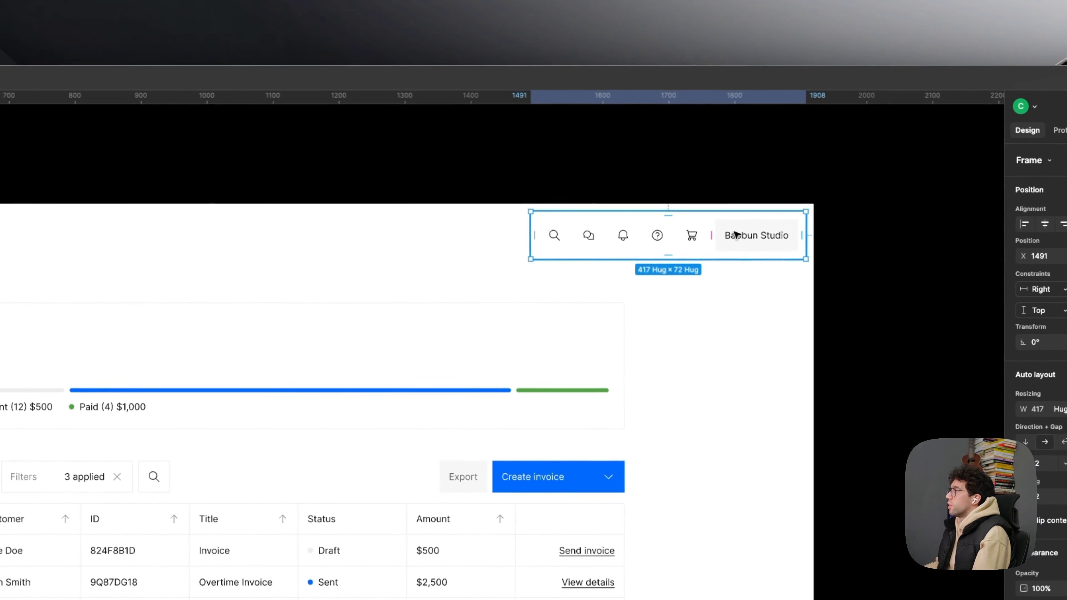
pyautogui.moveTo(563, 166); pyautogui.dragTo(575, 159)
pyautogui.scroll(-3, 773, 293)
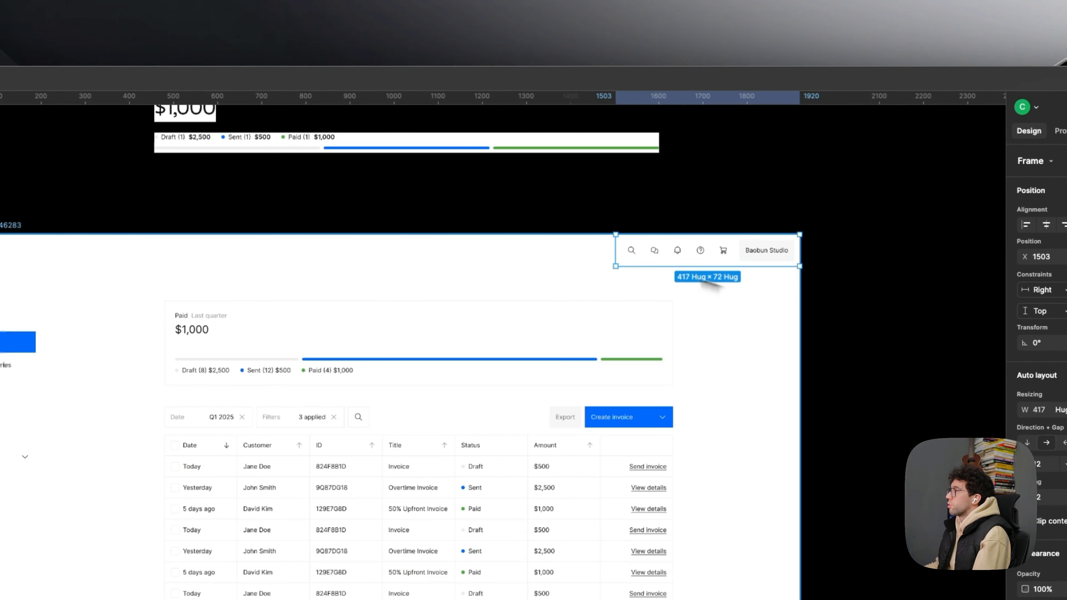
# - Widen the header bar to 1720 px so it reaches the sidebar and align its contents centre-right
pyautogui.moveTo(617, 258); pyautogui.dragTo(45, 261)
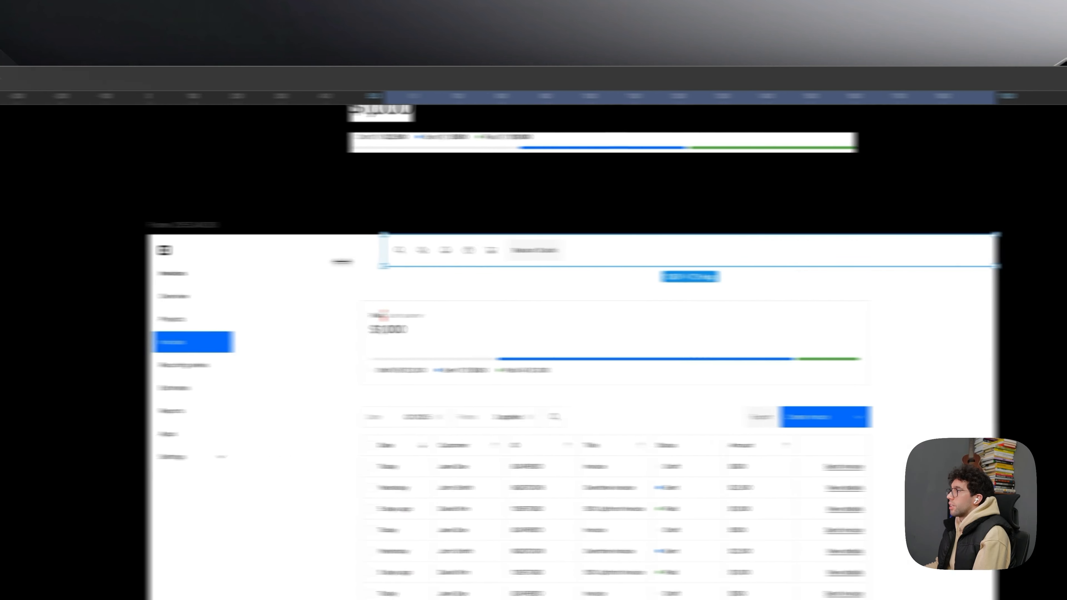
pyautogui.moveTo(359, 260); pyautogui.dragTo(354, 261)
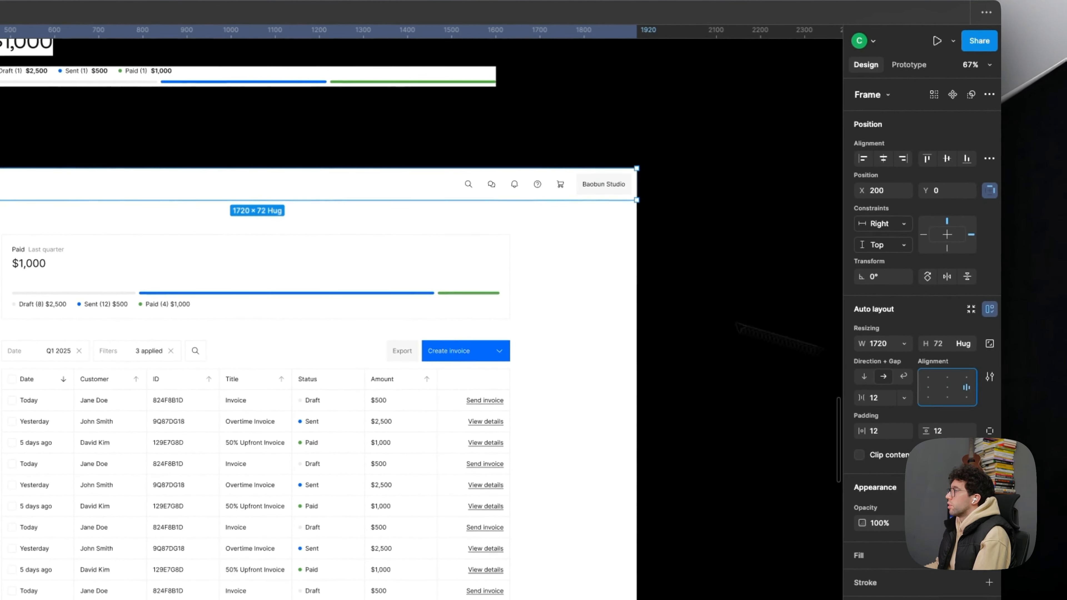
pyautogui.click(696, 276)
pyautogui.click(257, 190)
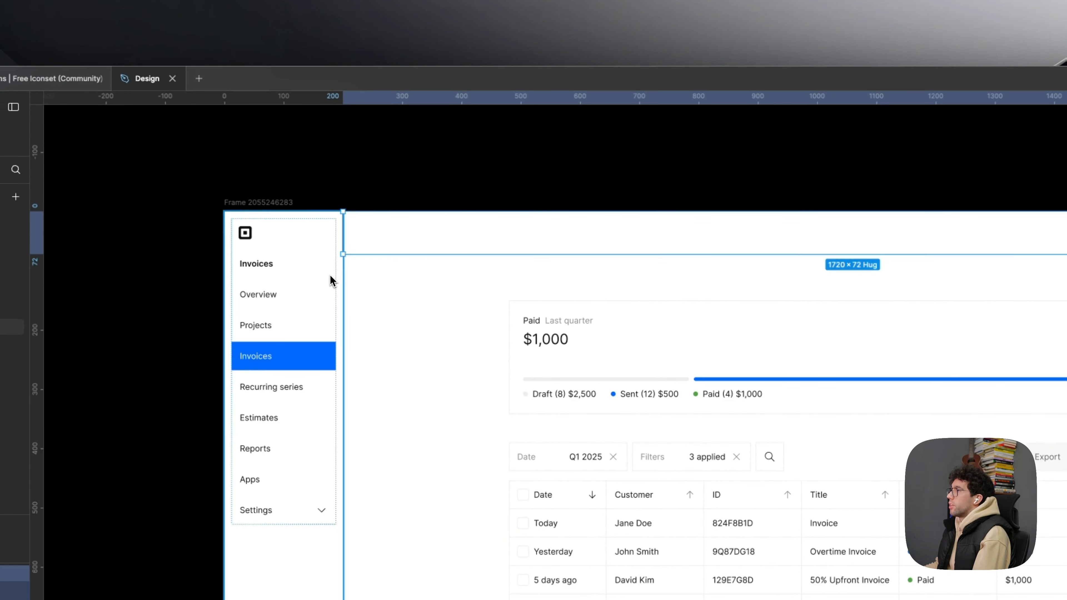
# - Set the header bar's horizontal constraint to Left + Right
pyautogui.scroll(5, 330, 281)
pyautogui.scroll(-5, 332, 259)
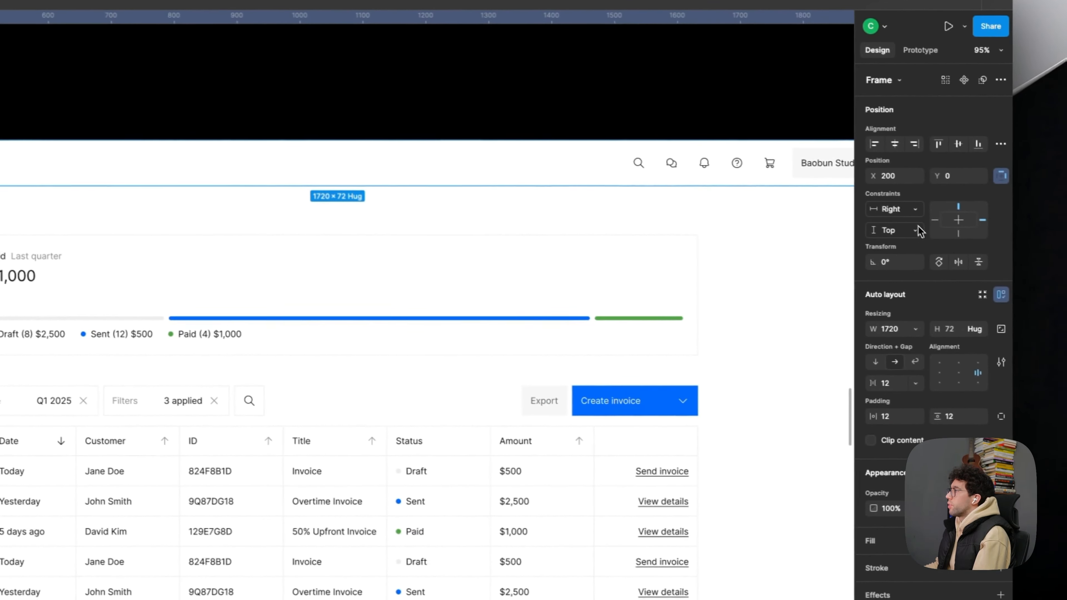
pyautogui.click(889, 207)
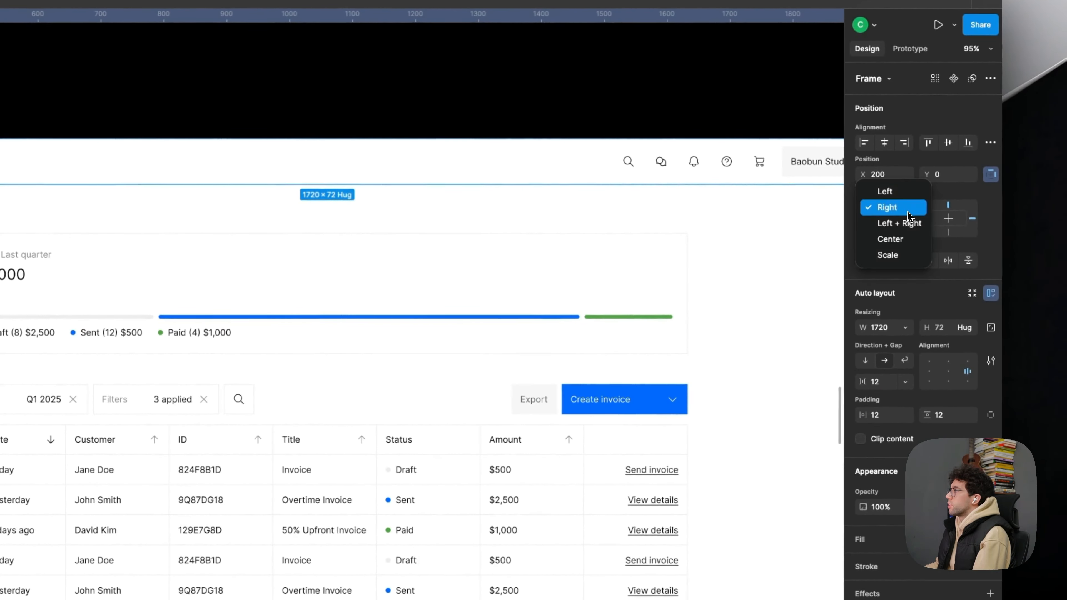
pyautogui.click(899, 223)
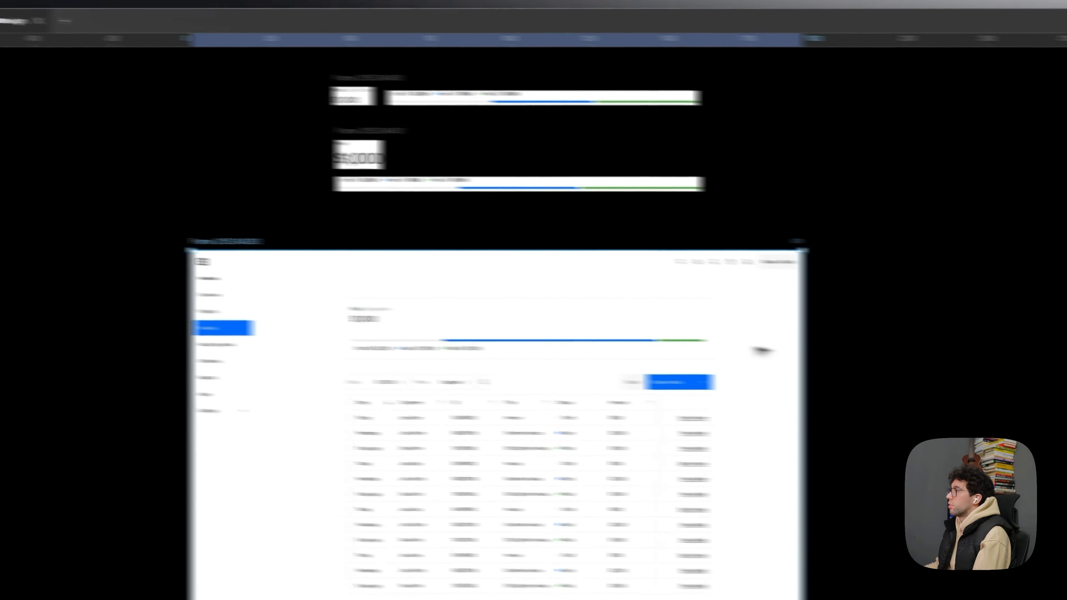
# - Test the header's resizing by widening the invoices frame to about 2327 px, and undo the resize
pyautogui.moveTo(813, 346); pyautogui.dragTo(910, 344)
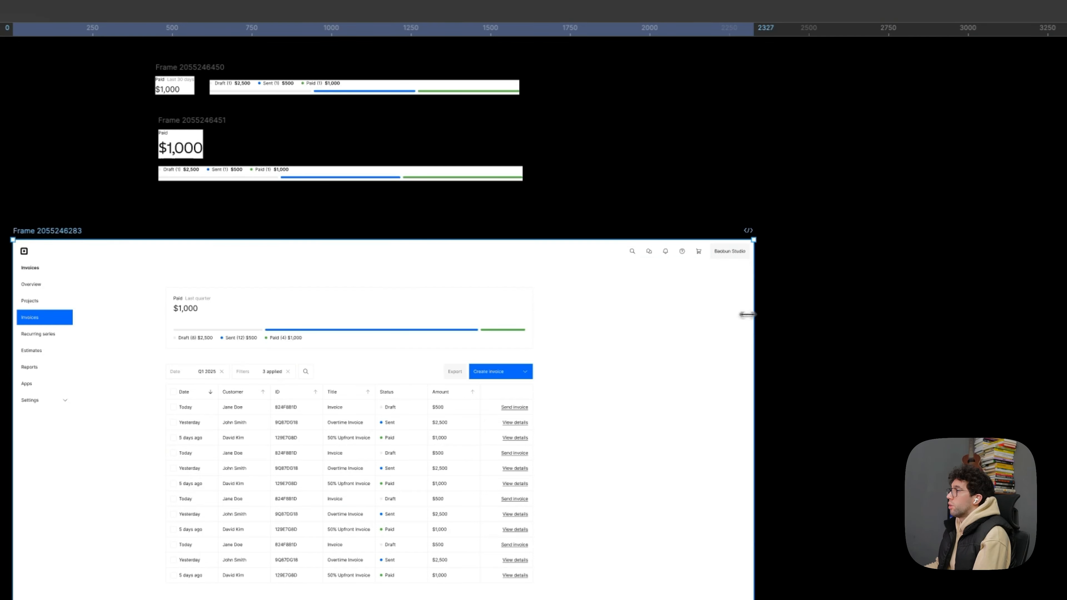
pyautogui.press('super+z')
# - Give the sidebar 12 px padding and resize it to 200 × 1200 px, flush with the frame's left edge
pyautogui.click(228, 259)
pyautogui.scroll(2, 105, 260)
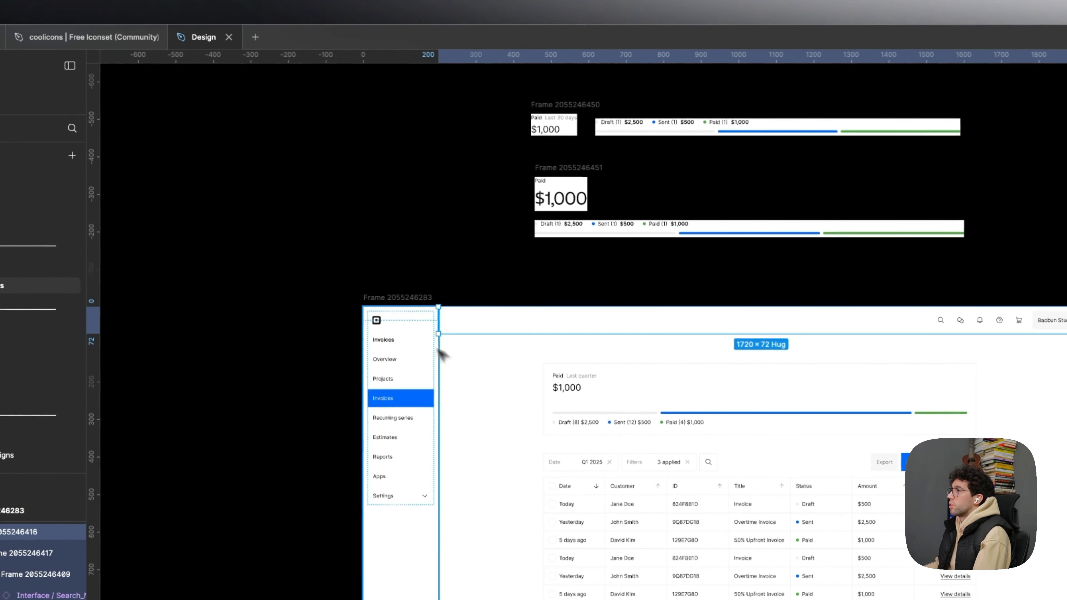
pyautogui.scroll(4, 457, 366)
pyautogui.click(518, 381)
pyautogui.moveTo(542, 415); pyautogui.dragTo(461, 332)
pyautogui.scroll(2, 516, 342)
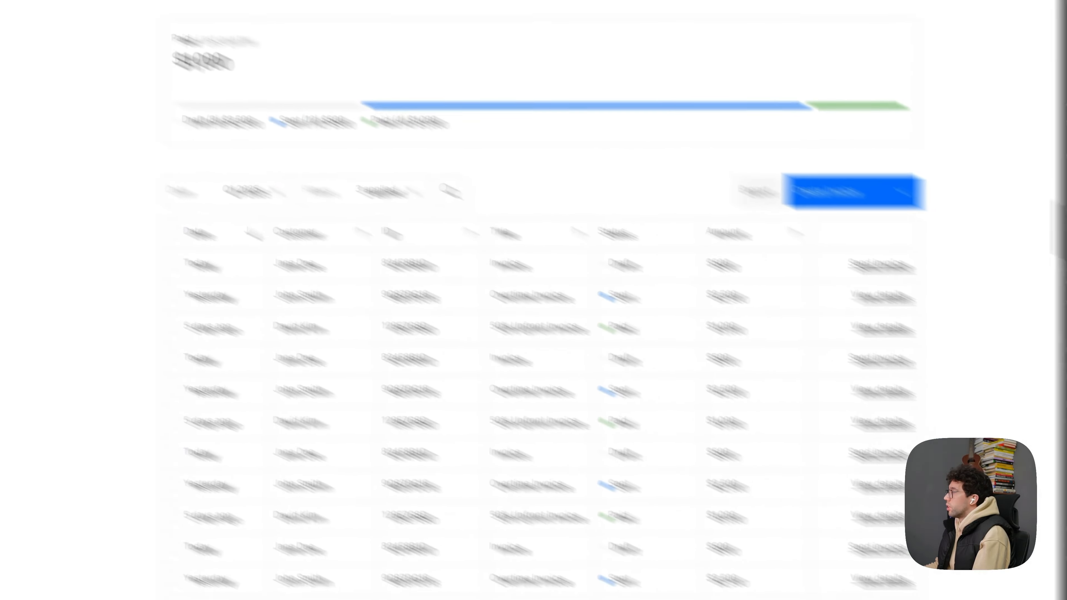
# - Add a 1 px inside EDEDED stroke to the right side of the sidebar only
pyautogui.click(903, 289)
pyautogui.click(902, 297)
pyautogui.write('e')
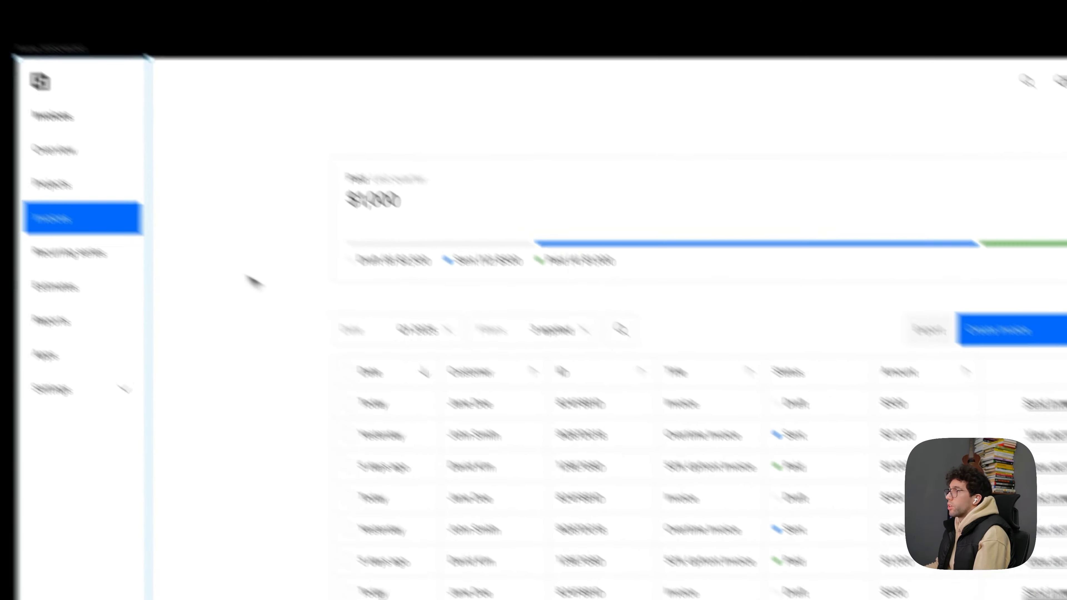
pyautogui.click(251, 282)
# - Add an inside EDEDED stroke to the bottom side of the header bar only
pyautogui.click(353, 160)
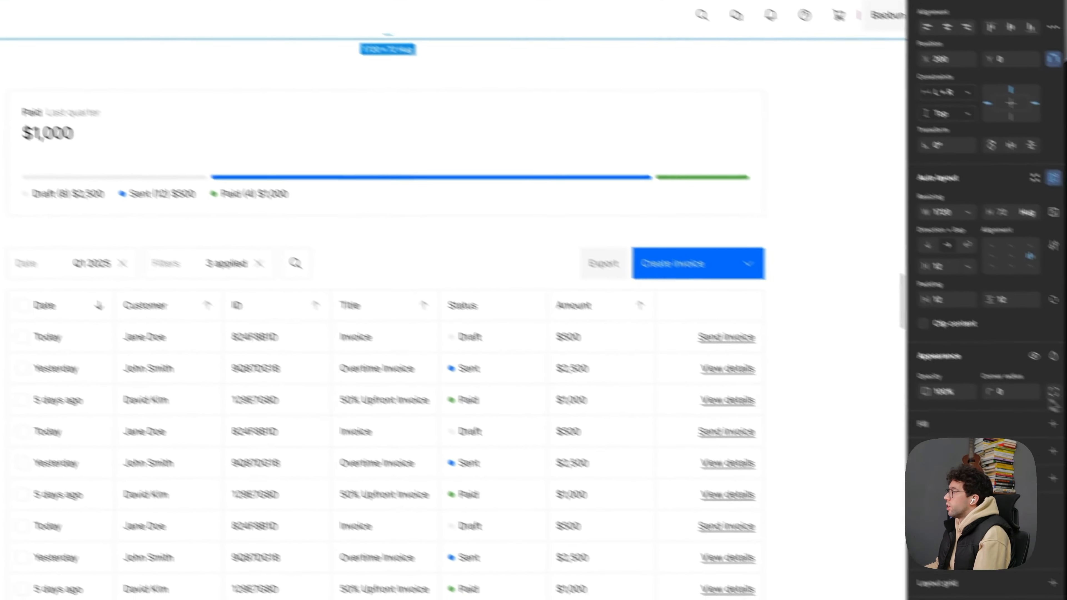
pyautogui.click(966, 451)
pyautogui.click(950, 475)
pyautogui.write('ed')
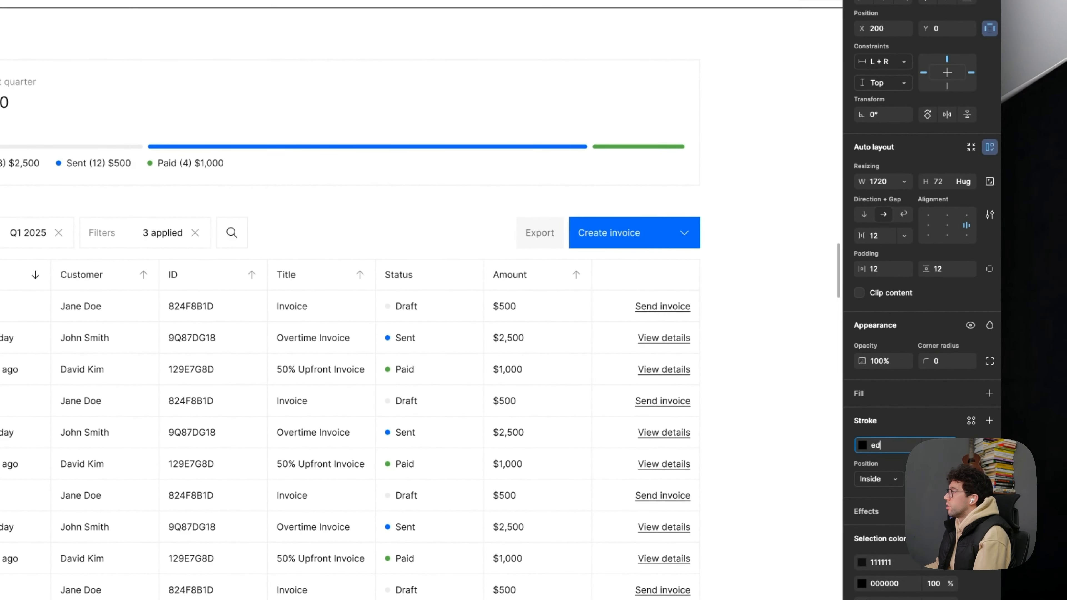
pyautogui.press('Return')
pyautogui.click(990, 408)
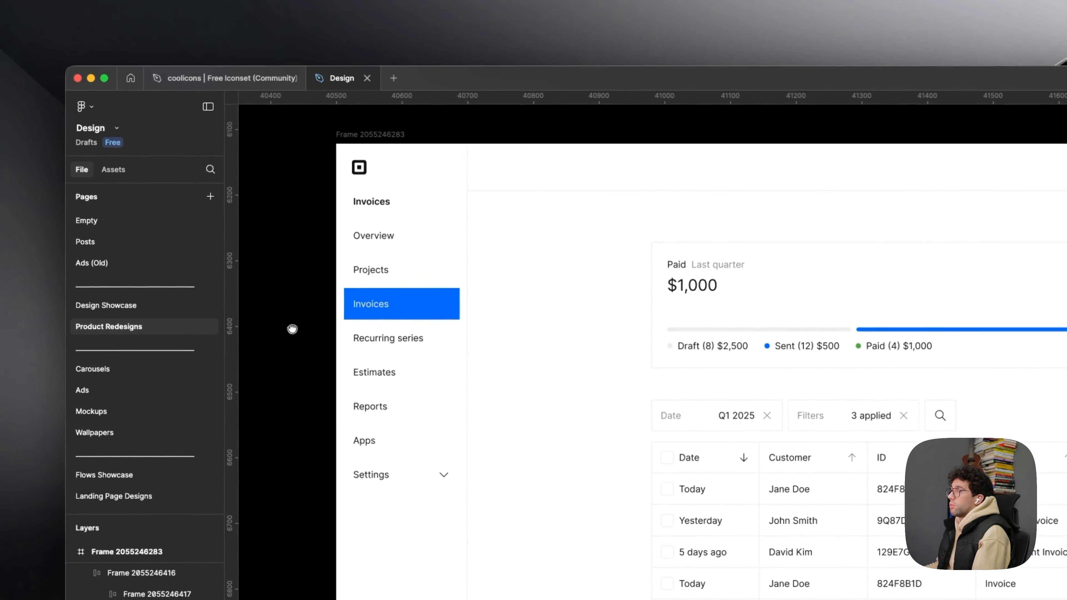
# - Copy the sidebar's Invoices heading above the Paid card as a Semi Bold 28 title, and move the content block close to the sidebar
pyautogui.moveTo(608, 263)
pyautogui.mouseDown()
pyautogui.moveTo(576, 258)
pyautogui.moveTo(612, 254)
pyautogui.mouseUp()
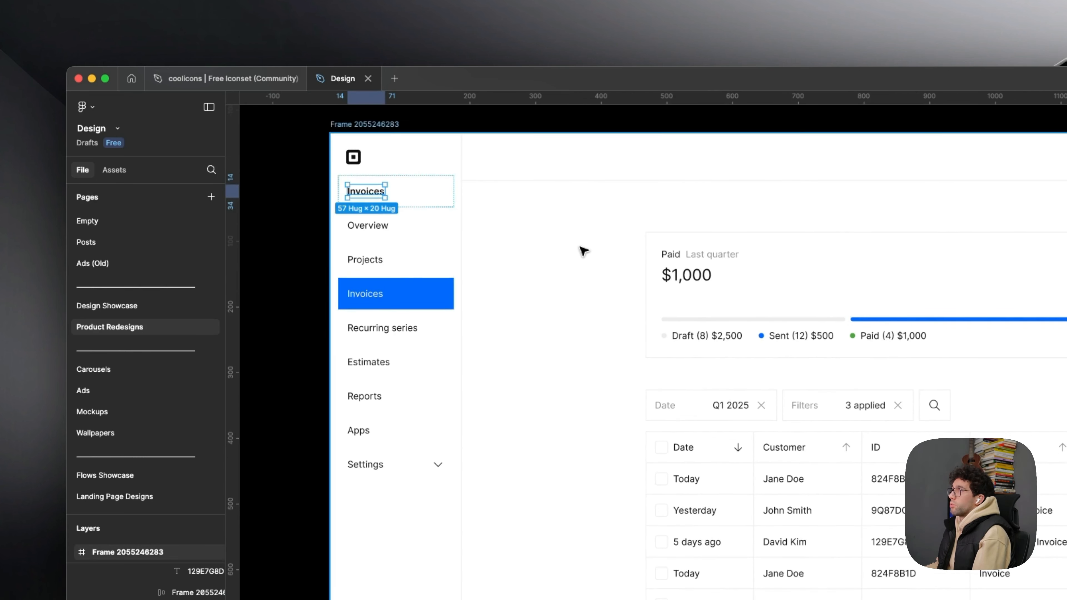
pyautogui.press('super+v')
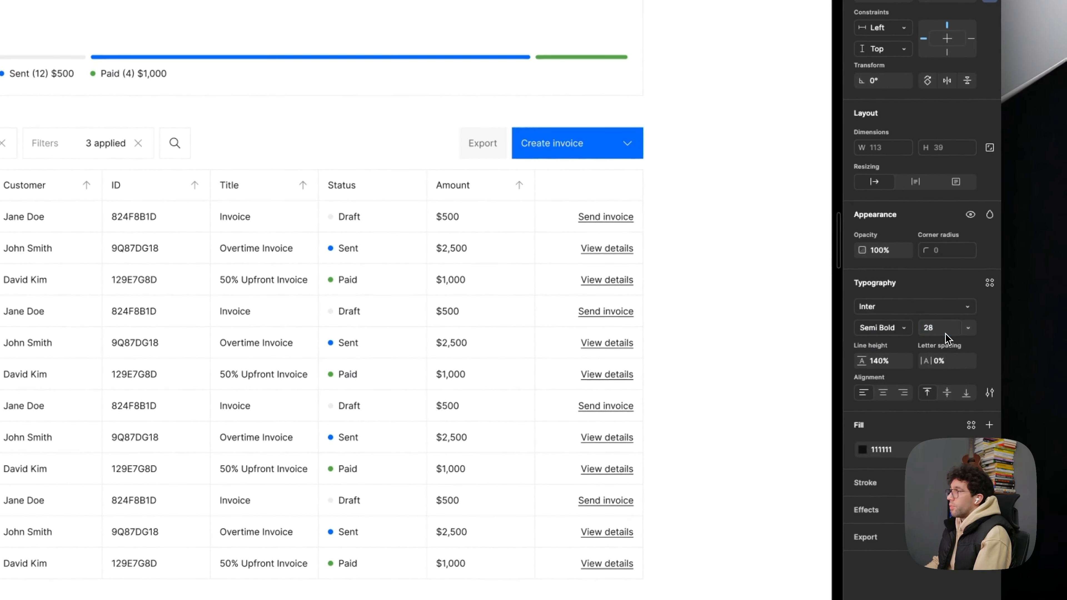
pyautogui.moveTo(170, 131); pyautogui.dragTo(8, 155)
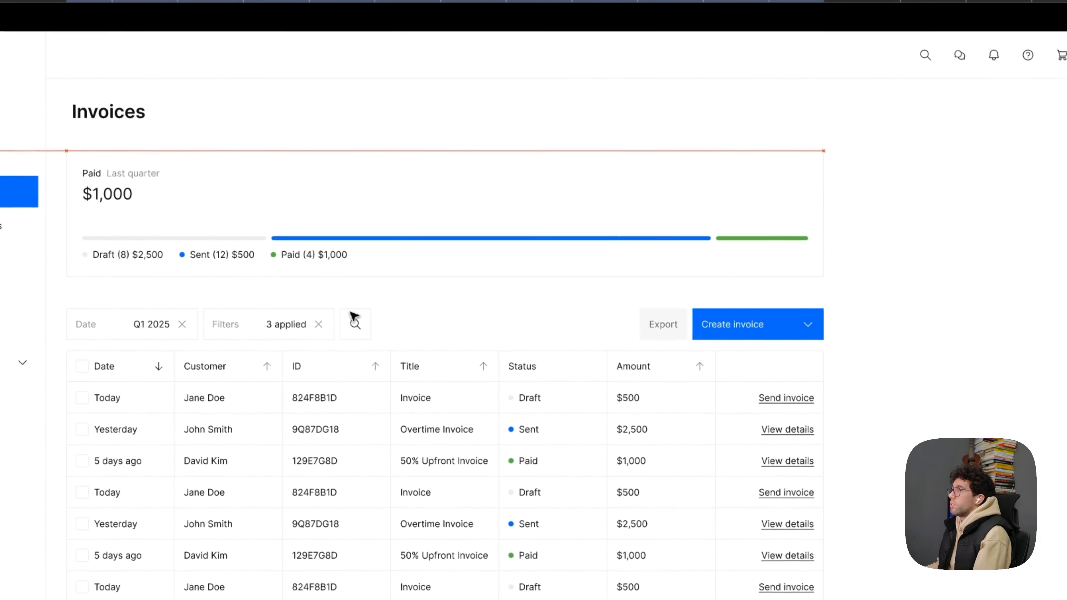
pyautogui.moveTo(350, 312); pyautogui.dragTo(356, 307)
# - Widen the content block holding the Paid card and invoice table to about 1584 px
pyautogui.click(1026, 242)
pyautogui.moveTo(1000, 262); pyautogui.dragTo(959, 277)
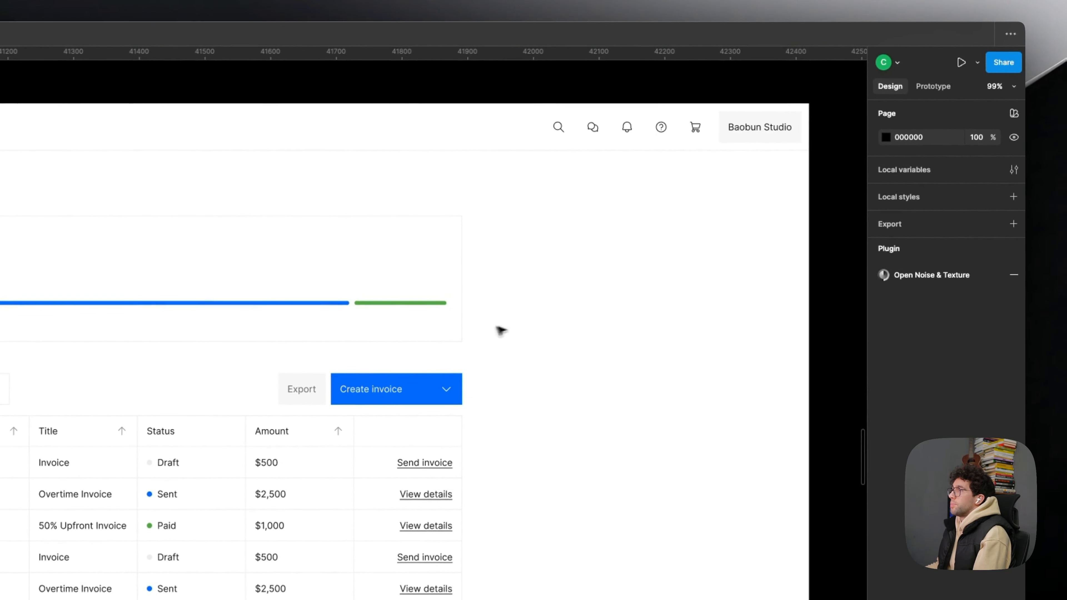
pyautogui.click(471, 317)
pyautogui.moveTo(515, 314); pyautogui.dragTo(765, 326)
pyautogui.click(788, 327)
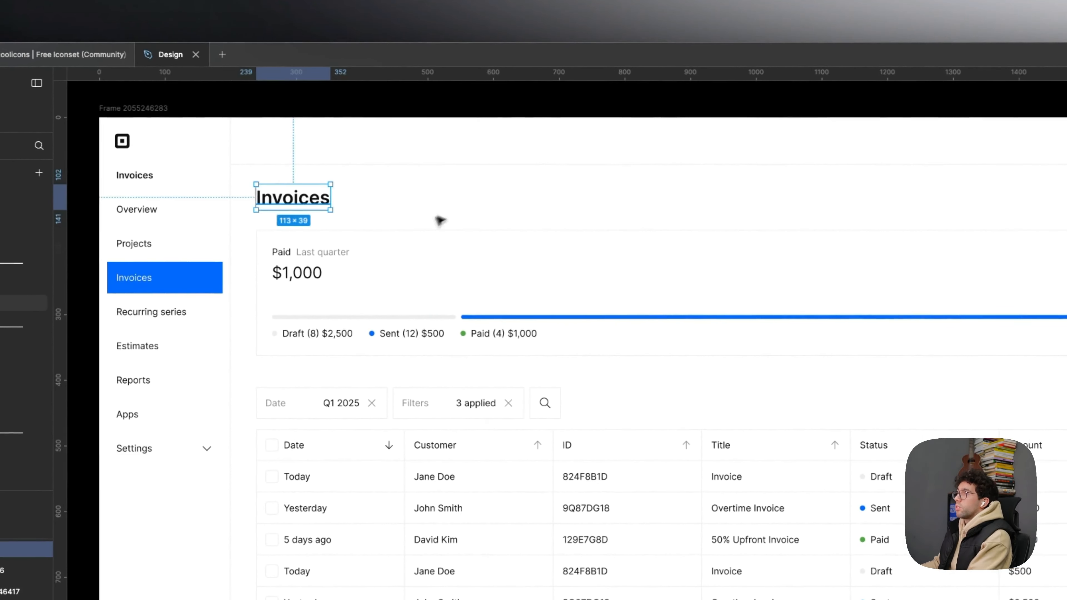
# - Delete the large Invoices title and move the content block up to Y 112 beneath the header
pyautogui.moveTo(577, 397); pyautogui.dragTo(580, 365)
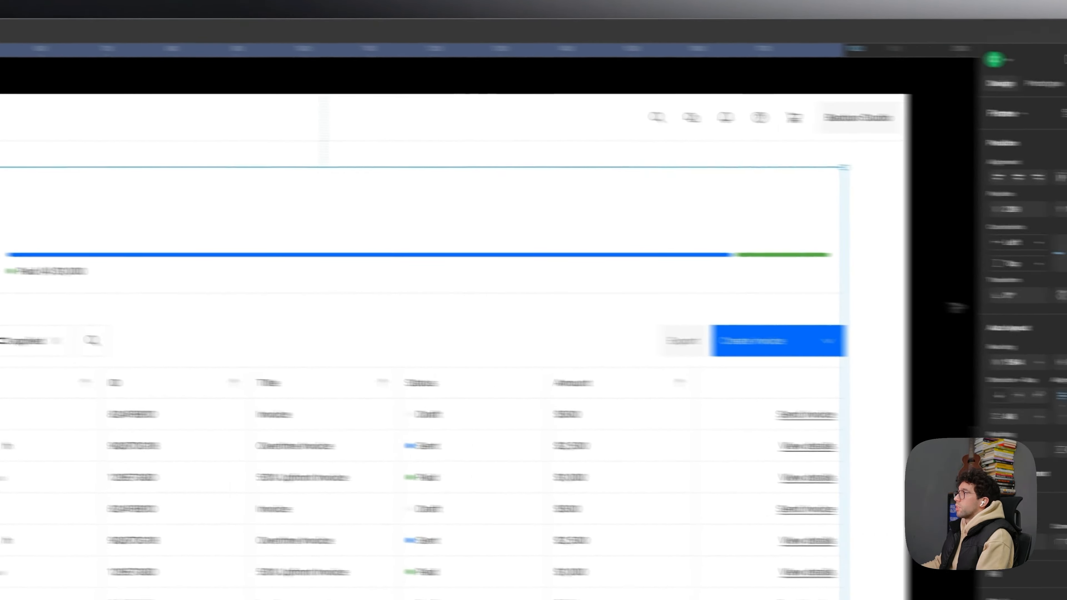
pyautogui.click(823, 302)
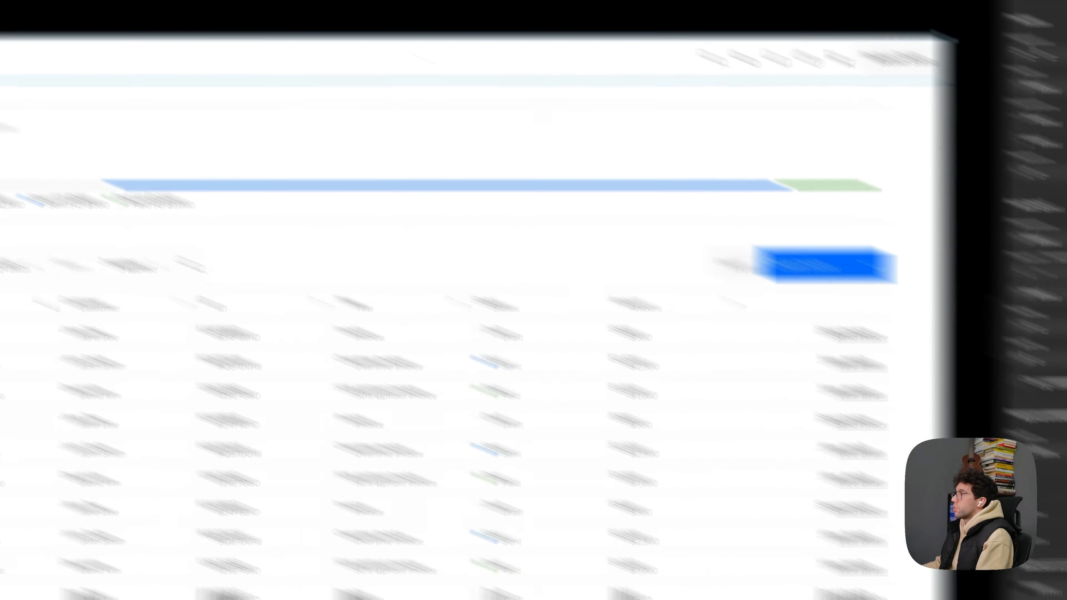
# - Duplicate the invoices frame and set the copy's background fill to F6F6F6
pyautogui.click(240, 179)
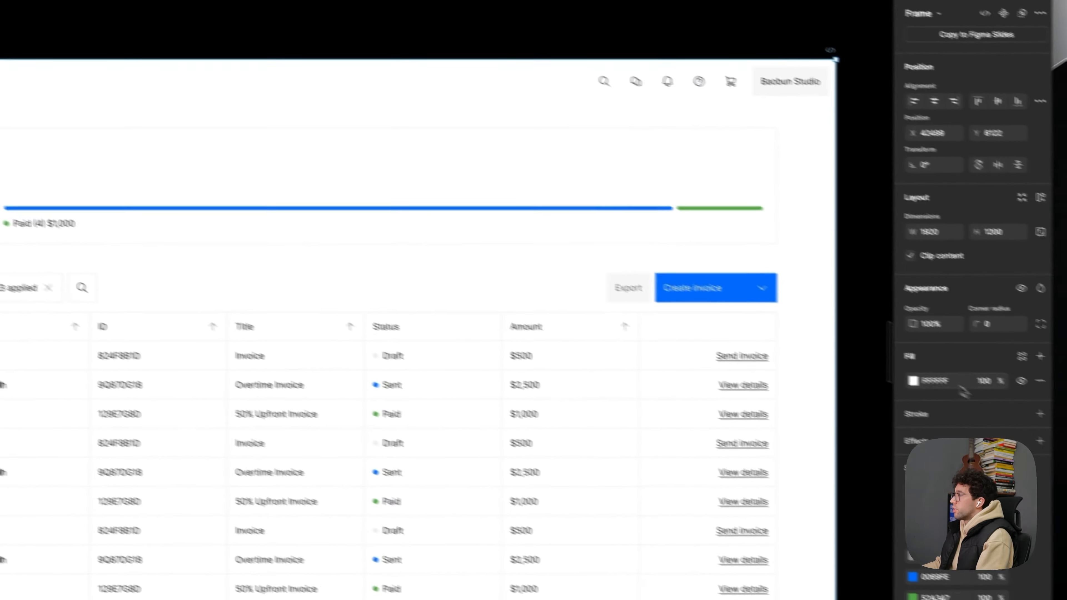
pyautogui.click(958, 389)
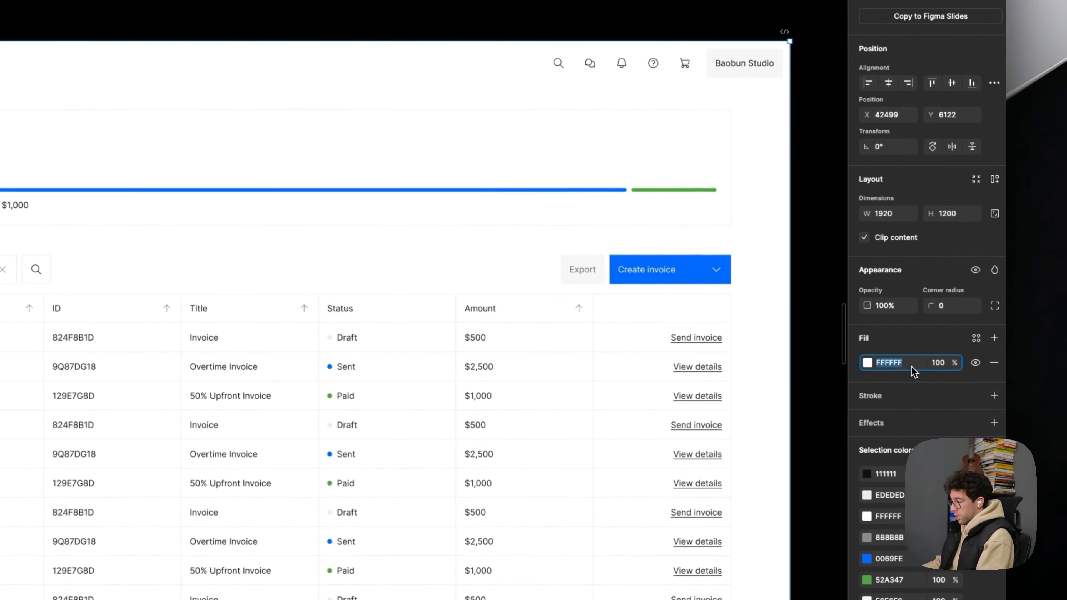
pyautogui.write('f6f6f6')
pyautogui.press('Return')
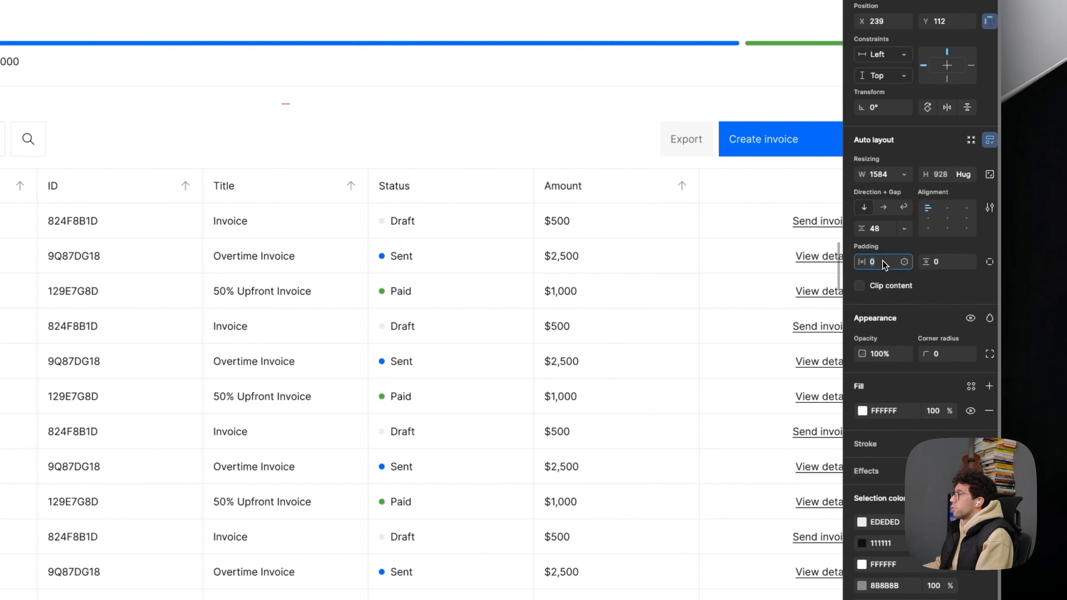
# - Set the content block's horizontal and vertical padding to 80
pyautogui.write('80')
pyautogui.press('Return')
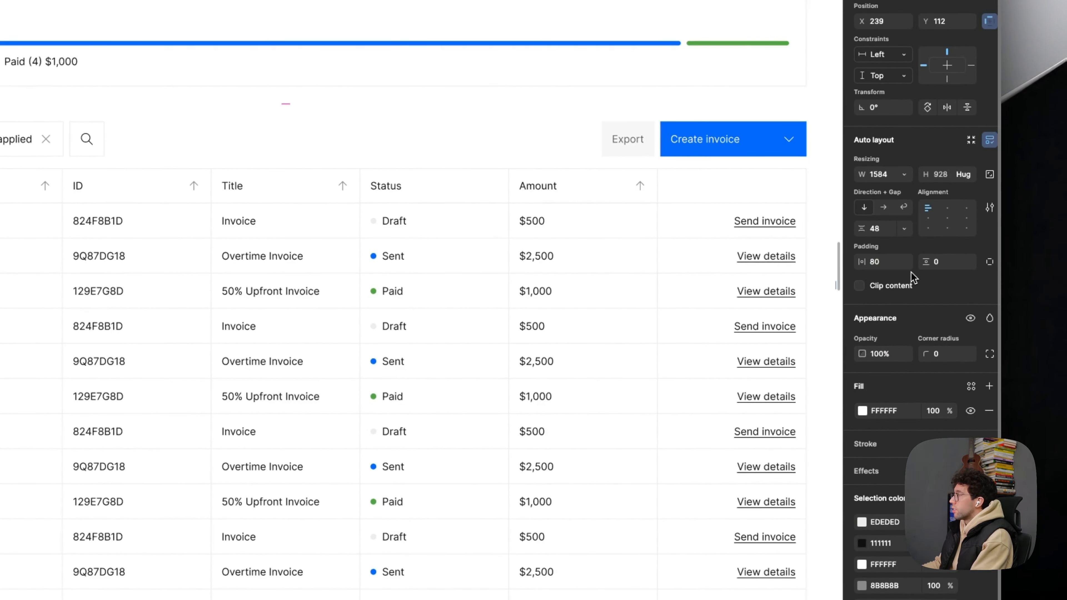
pyautogui.click(938, 261)
pyautogui.write('80')
pyautogui.press('Return')
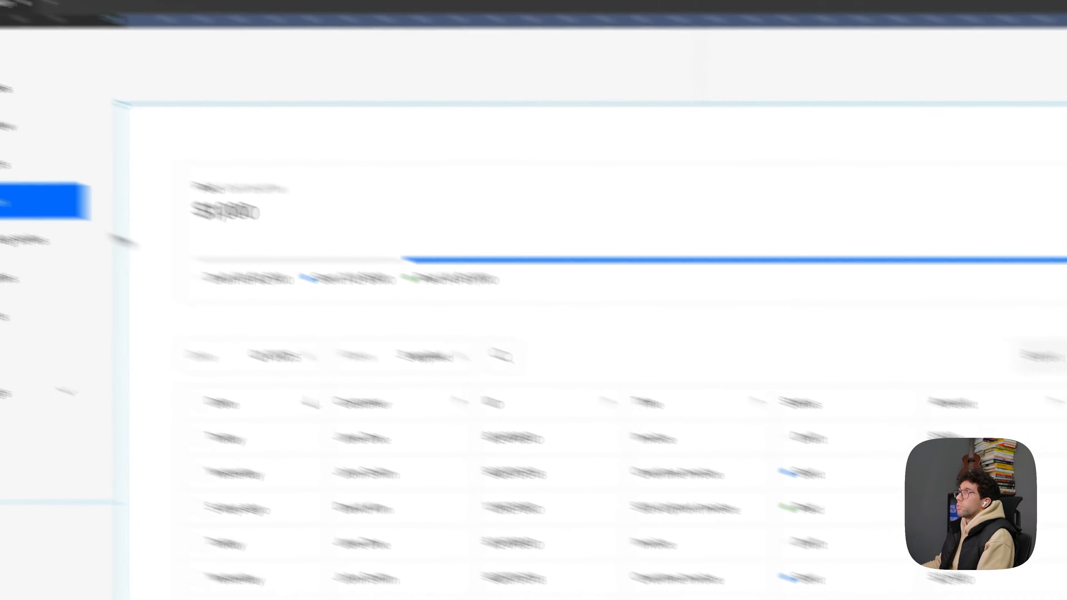
# - Move the content block to X 200, Y 72, flush against the sidebar and header
pyautogui.moveTo(408, 286)
pyautogui.mouseDown()
pyautogui.moveTo(386, 265)
pyautogui.moveTo(405, 269)
pyautogui.mouseUp()
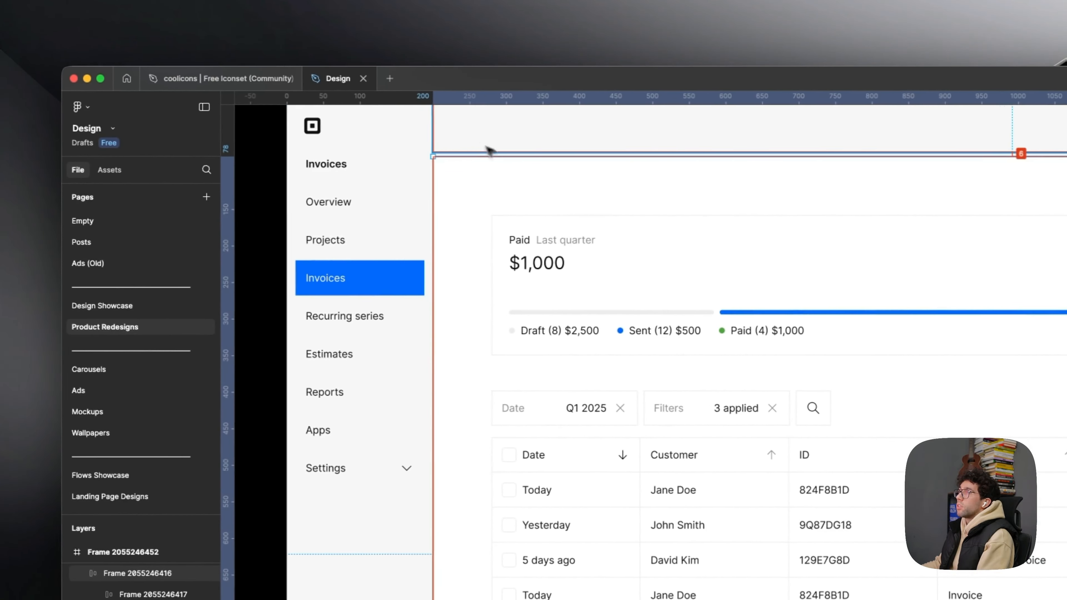
pyautogui.press('Up')
pyautogui.press('Up')
pyautogui.press('Up')
pyautogui.press('Up')
pyautogui.press('Up')
pyautogui.press('Up')
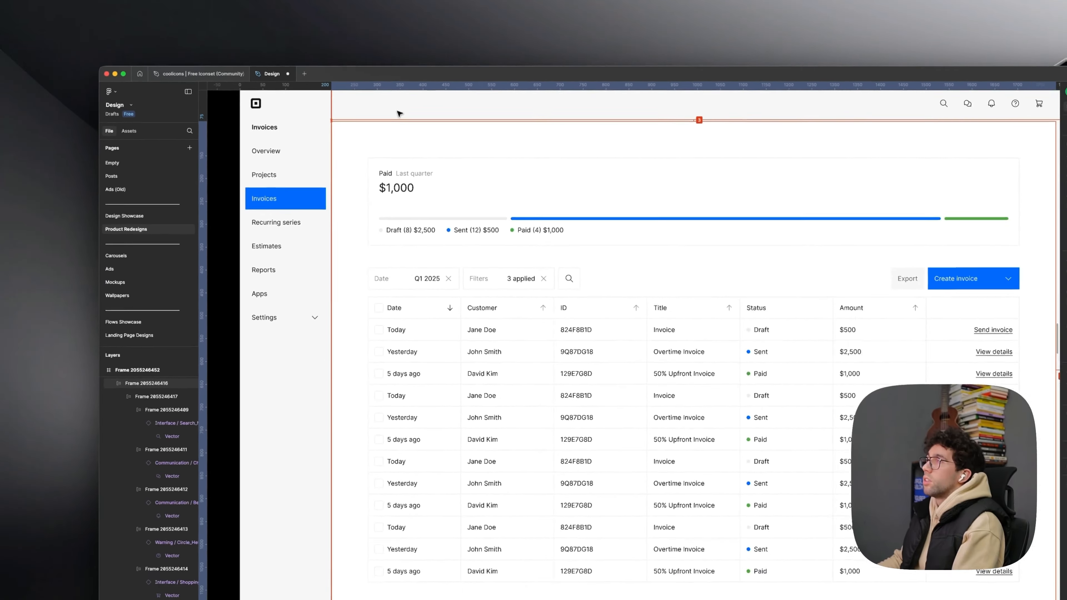
# - Resize the content block to the frame's bottom-right corner, 1128 px tall, filling the area beside the sidebar
pyautogui.scroll(-4, 623, 227)
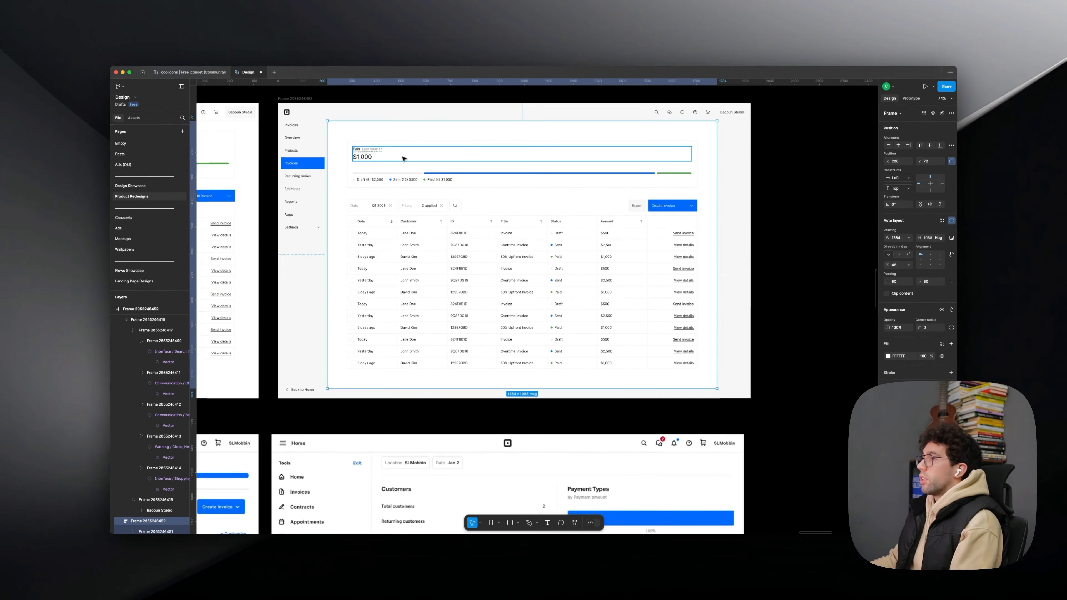
pyautogui.scroll(-3, 404, 159)
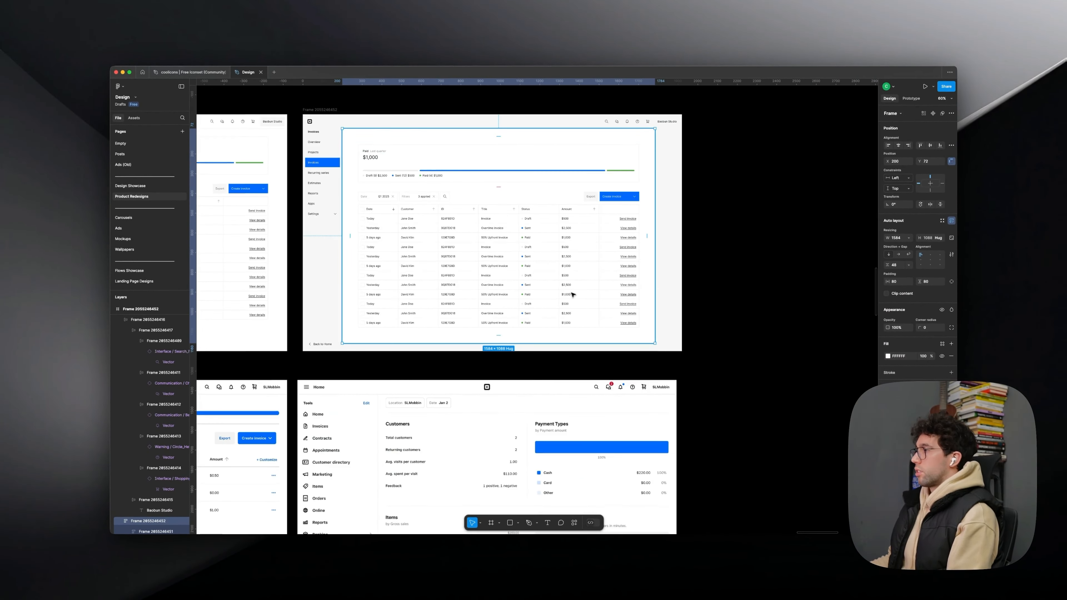
pyautogui.scroll(3, 642, 325)
pyautogui.moveTo(657, 346); pyautogui.dragTo(684, 349)
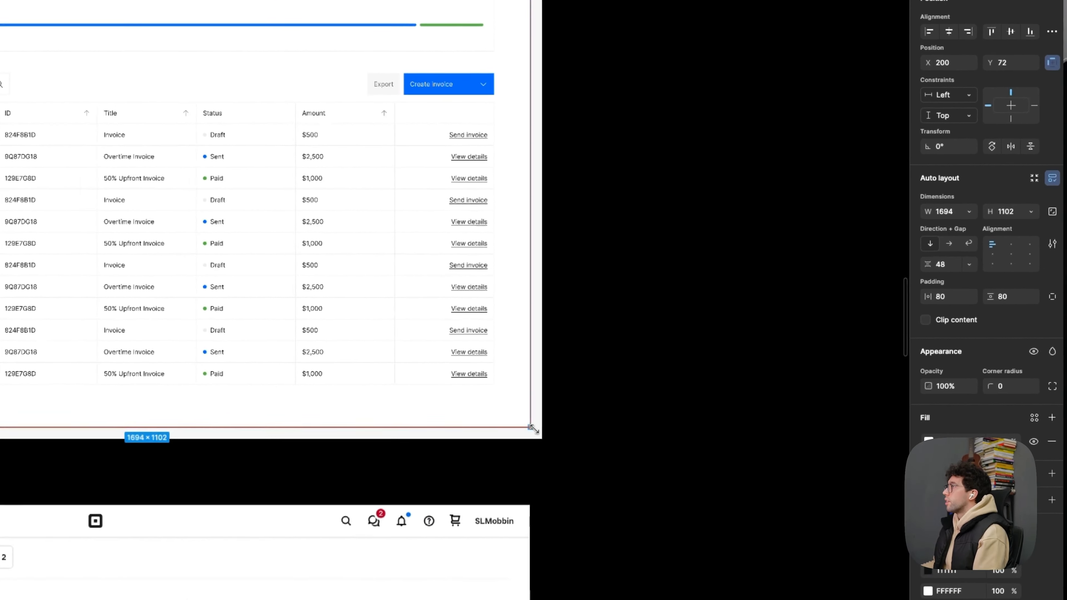
pyautogui.moveTo(533, 428); pyautogui.dragTo(548, 440)
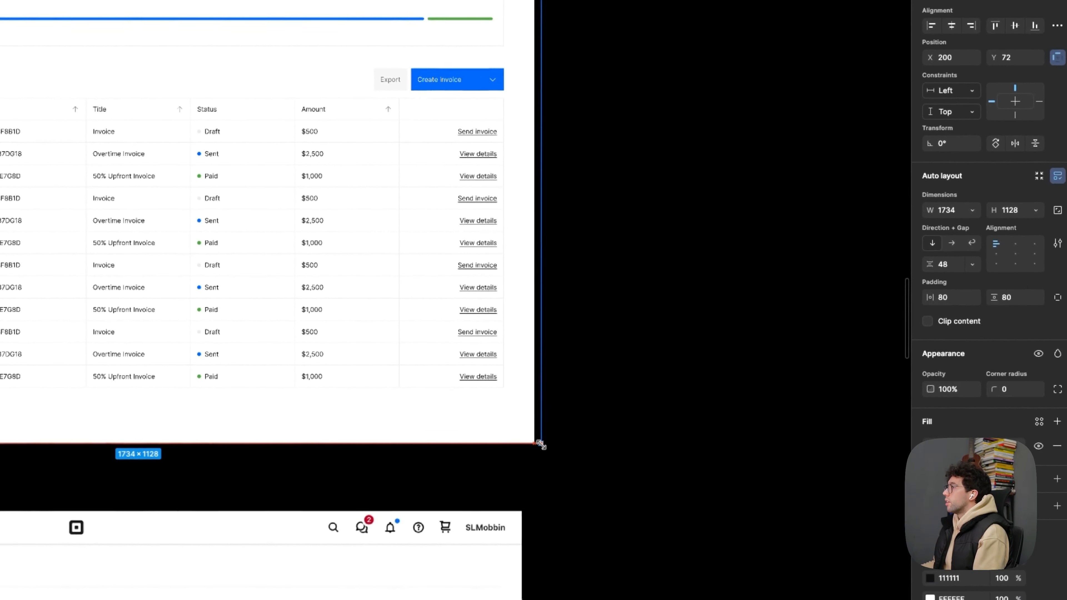
pyautogui.click(654, 248)
pyautogui.moveTo(657, 243); pyautogui.dragTo(703, 334)
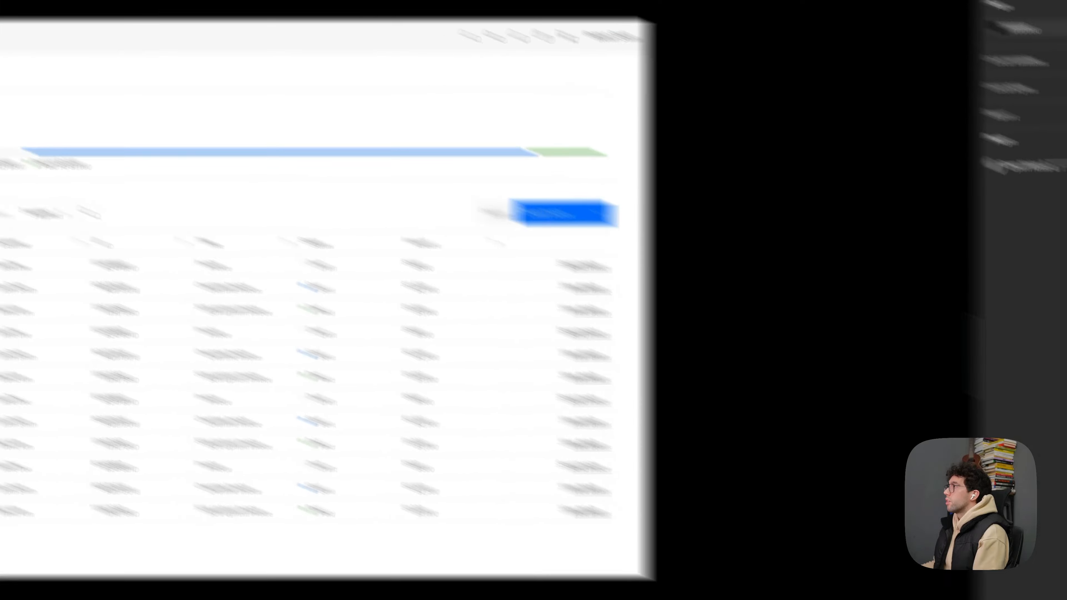
# - Remove the black stroke from the sidebar and header in the duplicated invoices frame
pyautogui.scroll(3, 510, 133)
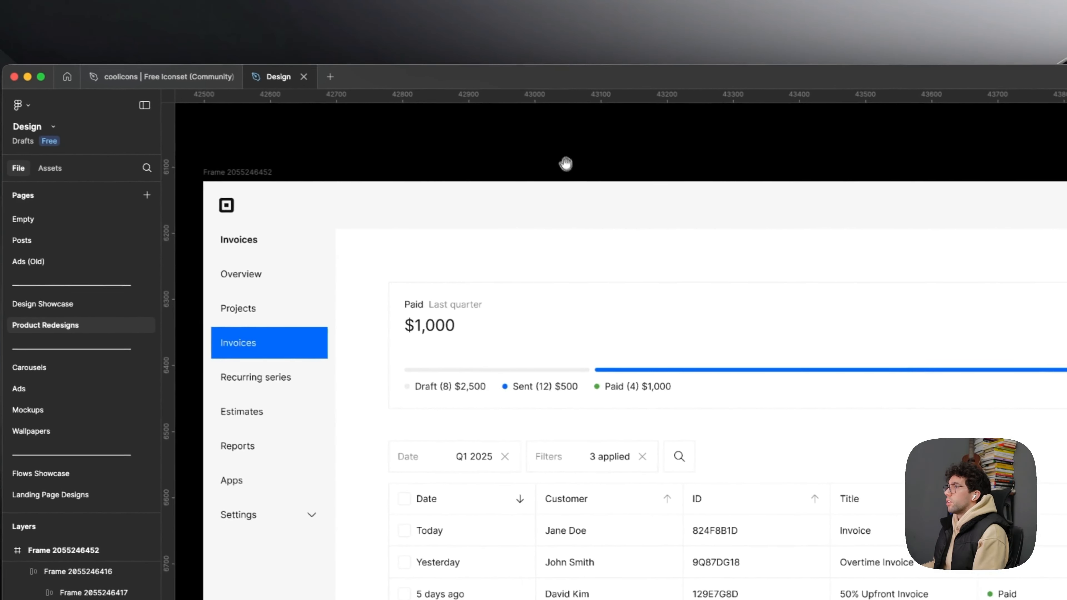
pyautogui.moveTo(566, 164); pyautogui.dragTo(596, 112)
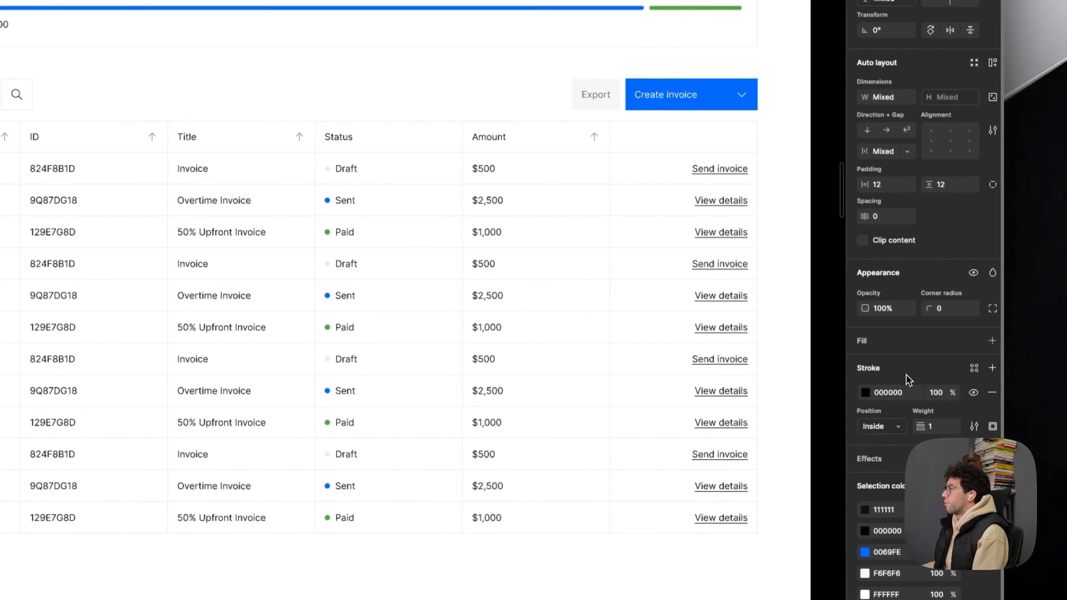
pyautogui.scroll(-3, 655, 317)
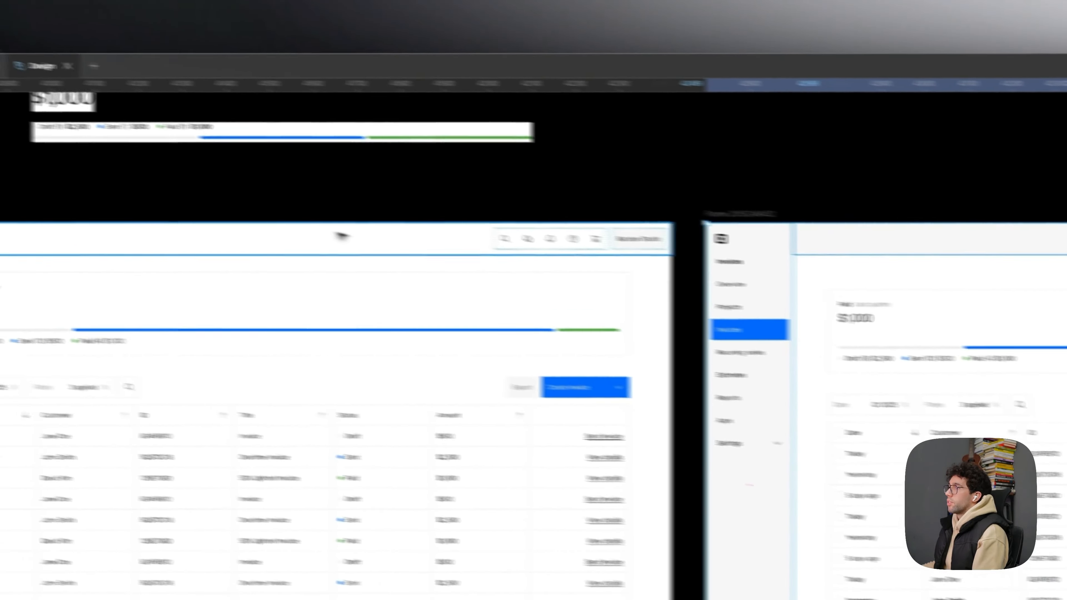
pyautogui.click(336, 237)
pyautogui.moveTo(412, 224); pyautogui.dragTo(713, 226)
pyautogui.keyDown('shift'); pyautogui.click(240, 279); pyautogui.keyUp('shift')
pyautogui.moveTo(983, 230); pyautogui.dragTo(622, 233)
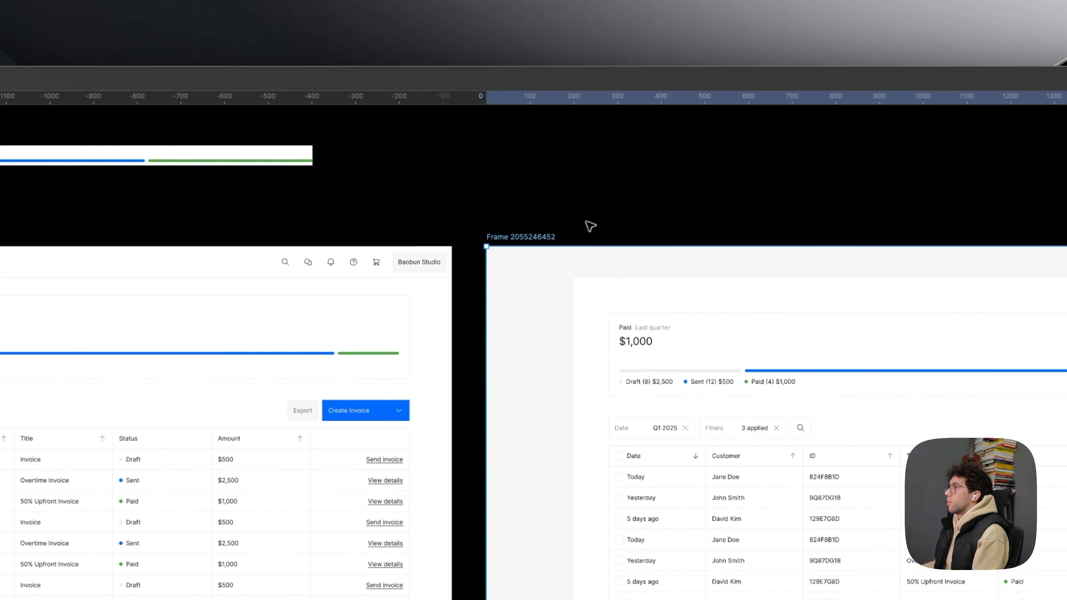
pyautogui.moveTo(625, 211); pyautogui.dragTo(331, 193)
pyautogui.scroll(5, 336, 197)
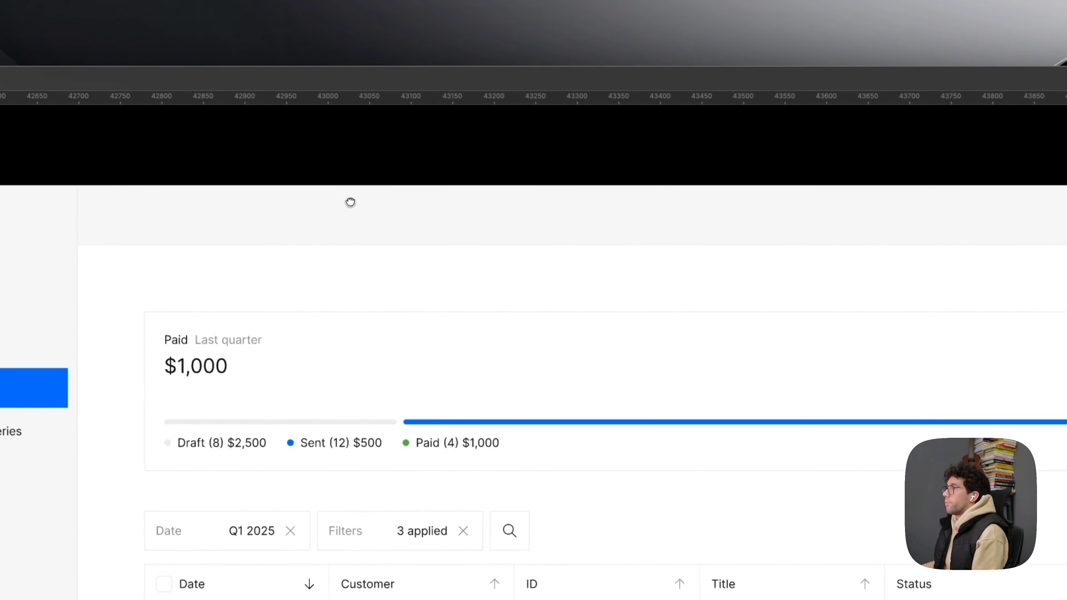
pyautogui.scroll(-3, 350, 201)
# - Add a drop shadow with a -12 offset to the white content block in the duplicated frame
pyautogui.click(498, 359)
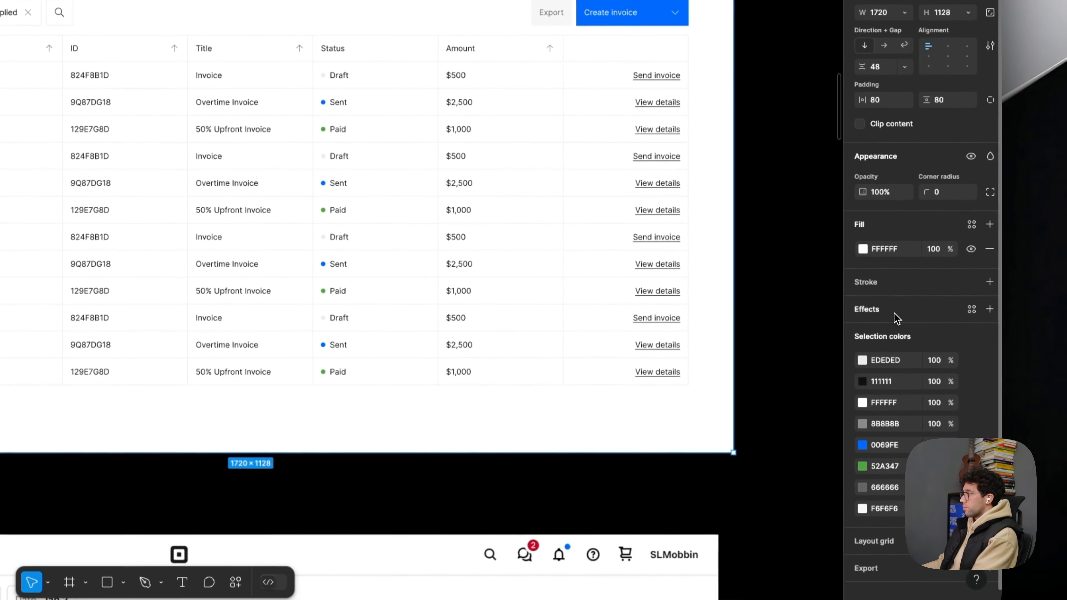
pyautogui.click(895, 318)
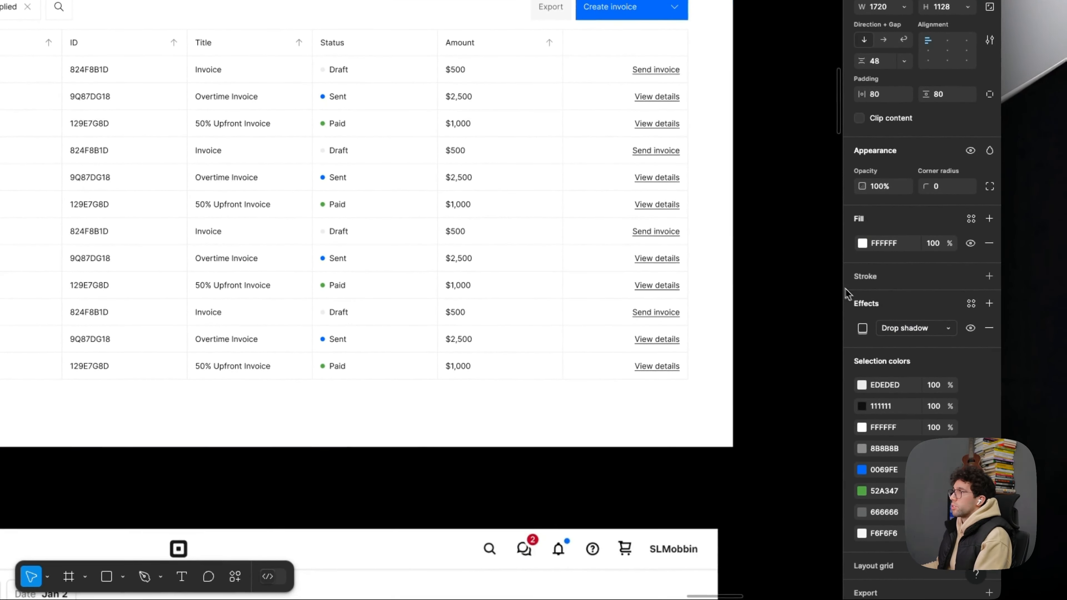
pyautogui.click(862, 328)
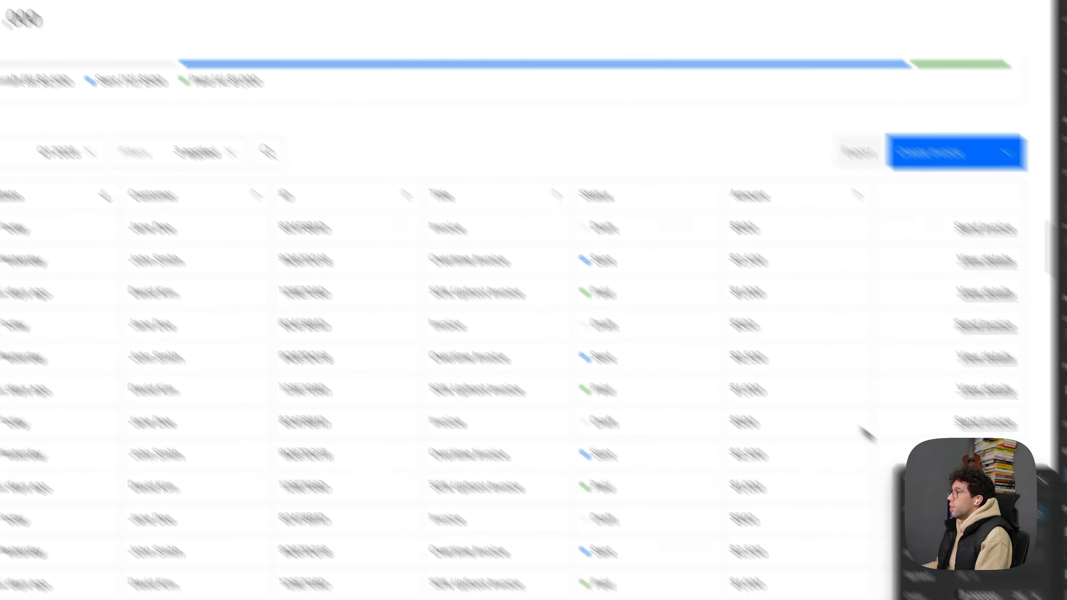
pyautogui.write('-12')
pyautogui.press('Tab')
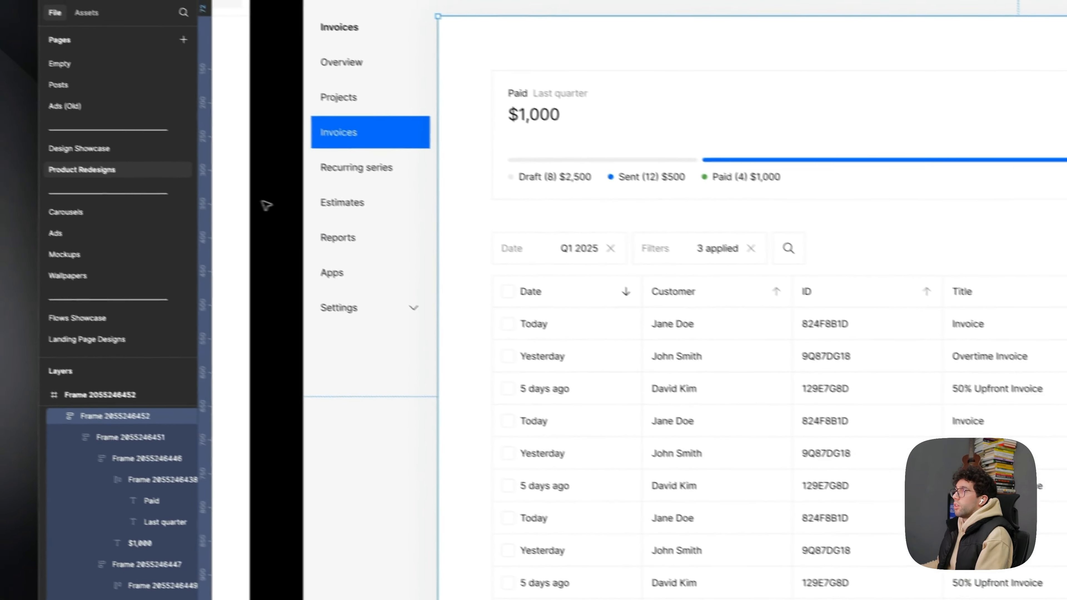
pyautogui.click(265, 213)
pyautogui.moveTo(266, 215); pyautogui.dragTo(265, 236)
pyautogui.scroll(-2, 263, 240)
pyautogui.moveTo(575, 253); pyautogui.dragTo(553, 251)
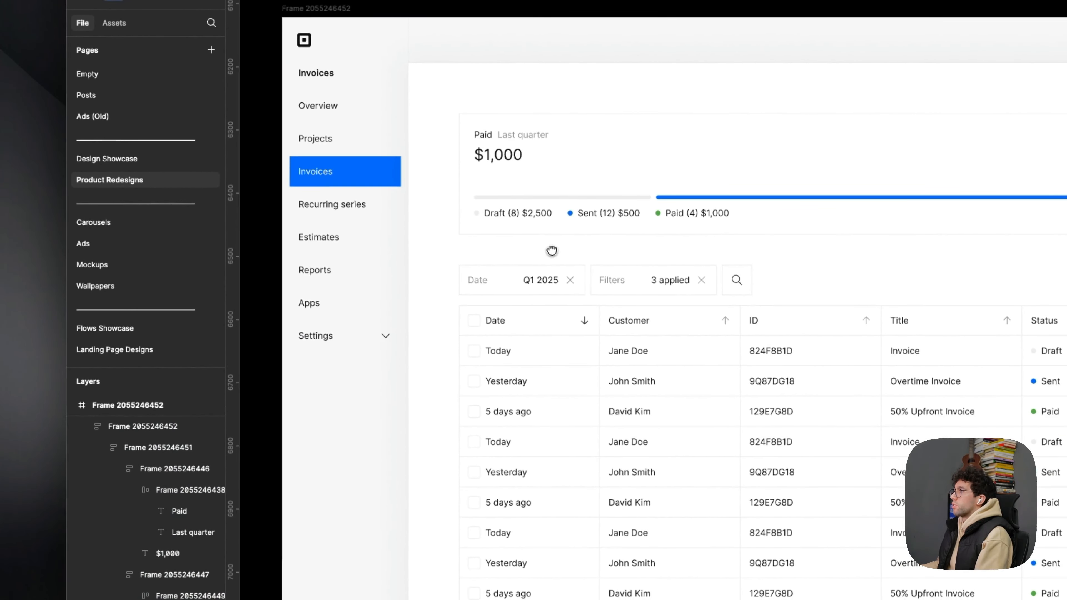
# - Set the duplicated frame's content block padding to 48 horizontally and vertically
pyautogui.click(552, 251)
pyautogui.click(891, 397)
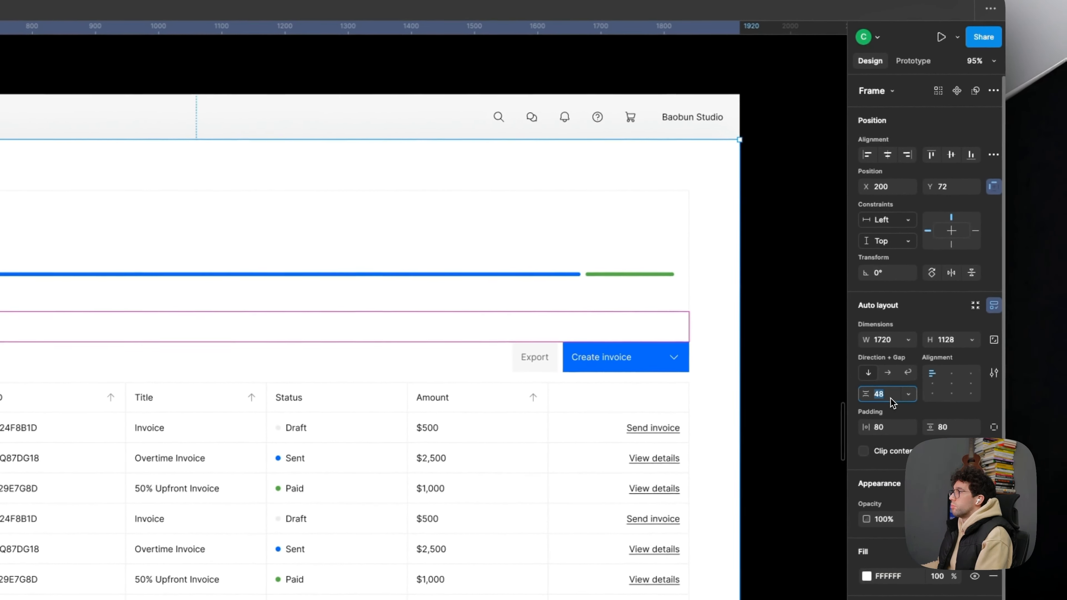
pyautogui.click(892, 429)
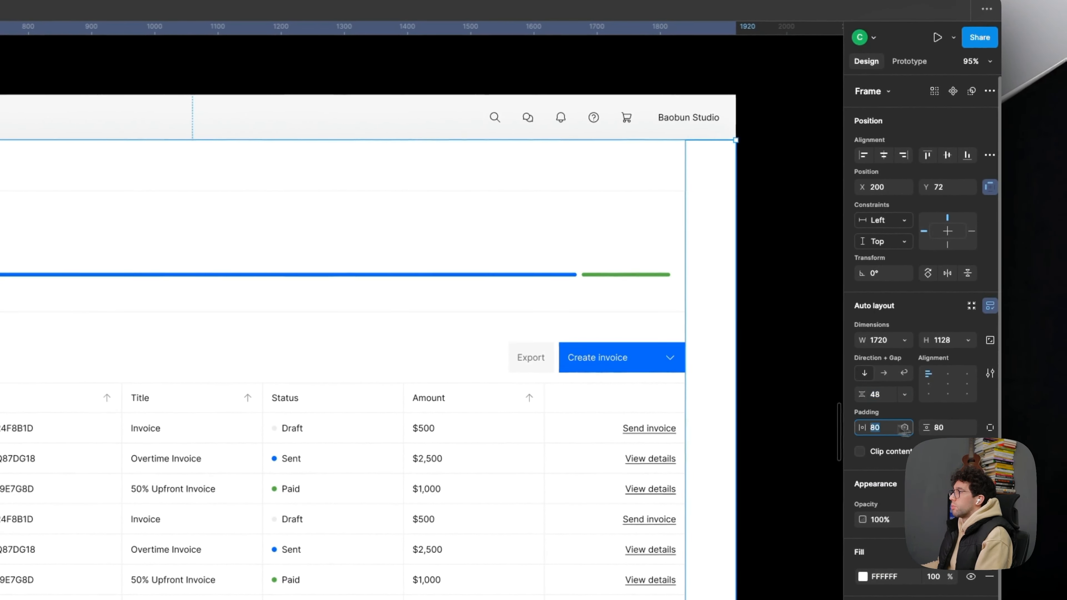
pyautogui.write('48')
pyautogui.click(951, 431)
pyautogui.write('48')
pyautogui.press('Return')
pyautogui.click(825, 430)
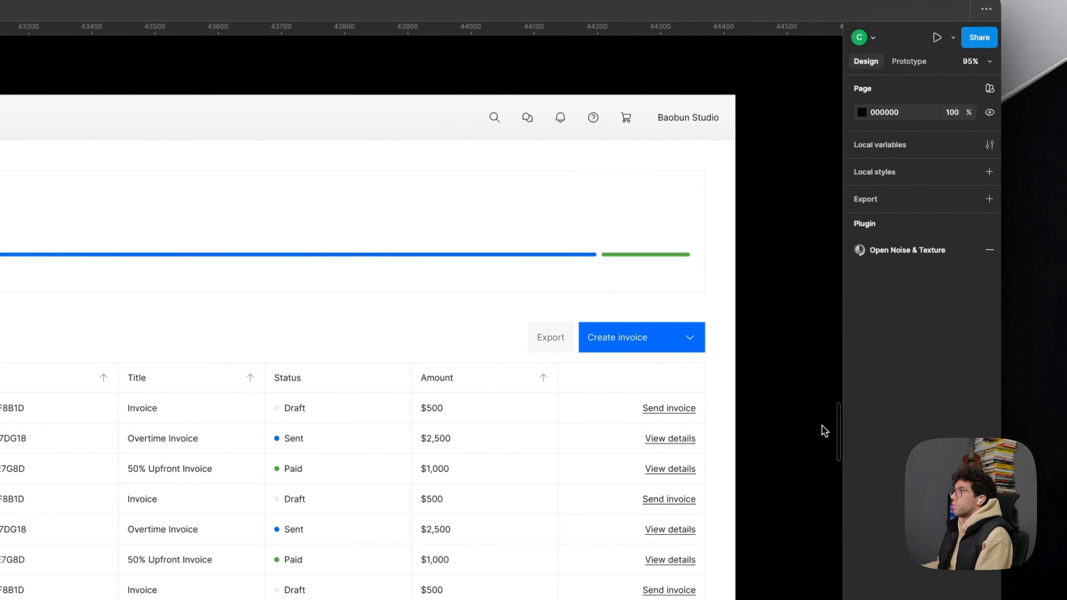
# - Change the fill of the Baobun Studio button in the duplicated frame's header to white
pyautogui.scroll(1, 807, 432)
pyautogui.moveTo(806, 428); pyautogui.dragTo(841, 426)
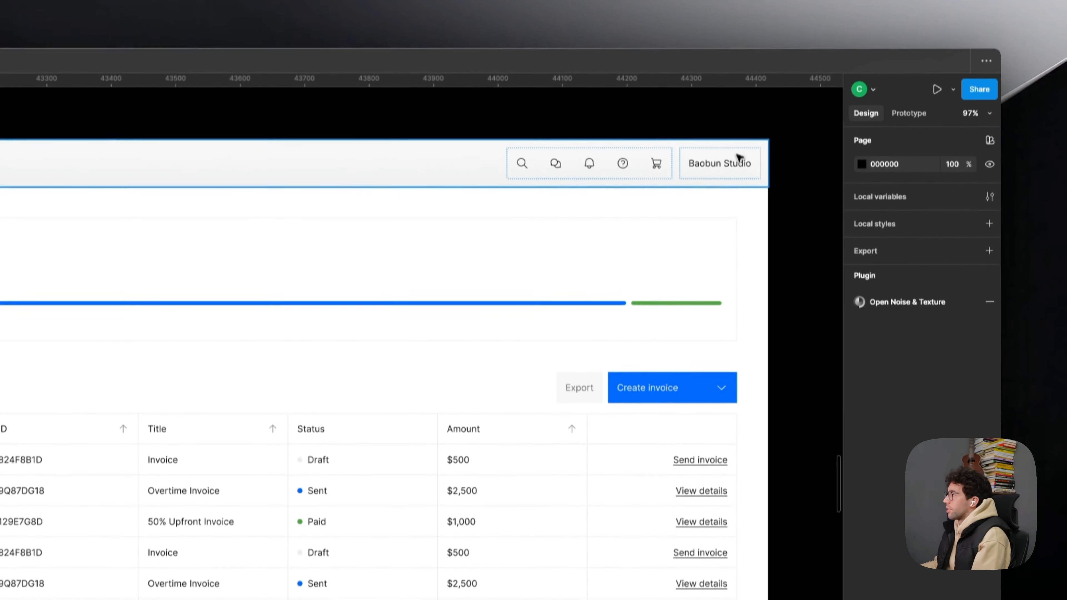
pyautogui.doubleClick(737, 108)
pyautogui.click(895, 520)
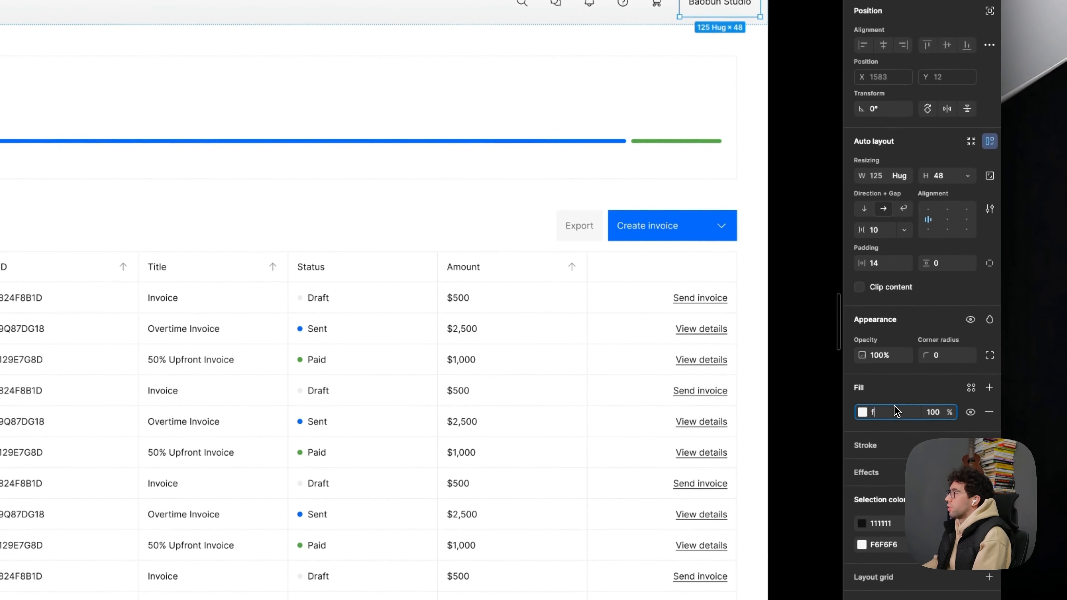
pyautogui.press('Escape')
pyautogui.moveTo(826, 300); pyautogui.dragTo(832, 309)
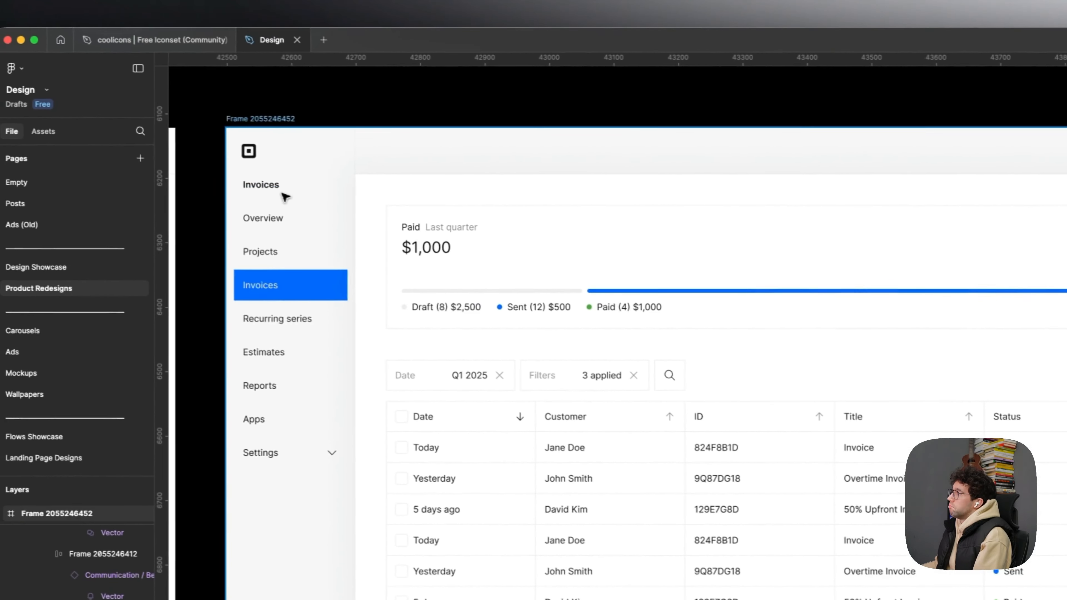
# - Copy the sidebar's bold Invoices title and paste it above the Paid summary card in the content block
pyautogui.keyDown('super'); pyautogui.click(282, 193); pyautogui.keyUp('super')
pyautogui.click(497, 205)
pyautogui.press('super+v')
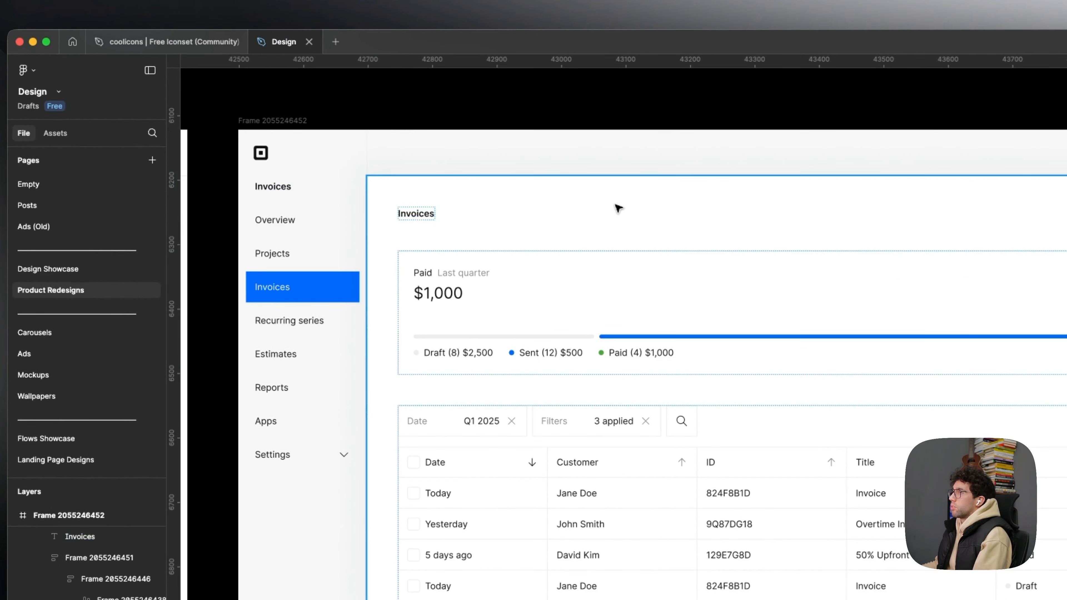
pyautogui.click(616, 206)
# - Group the Paid summary card and invoice table in an auto layout with a gap of 32
pyautogui.doubleClick(567, 311)
pyautogui.keyDown('shift'); pyautogui.click(715, 425); pyautogui.keyUp('shift')
pyautogui.hotkey('shift', 'a')
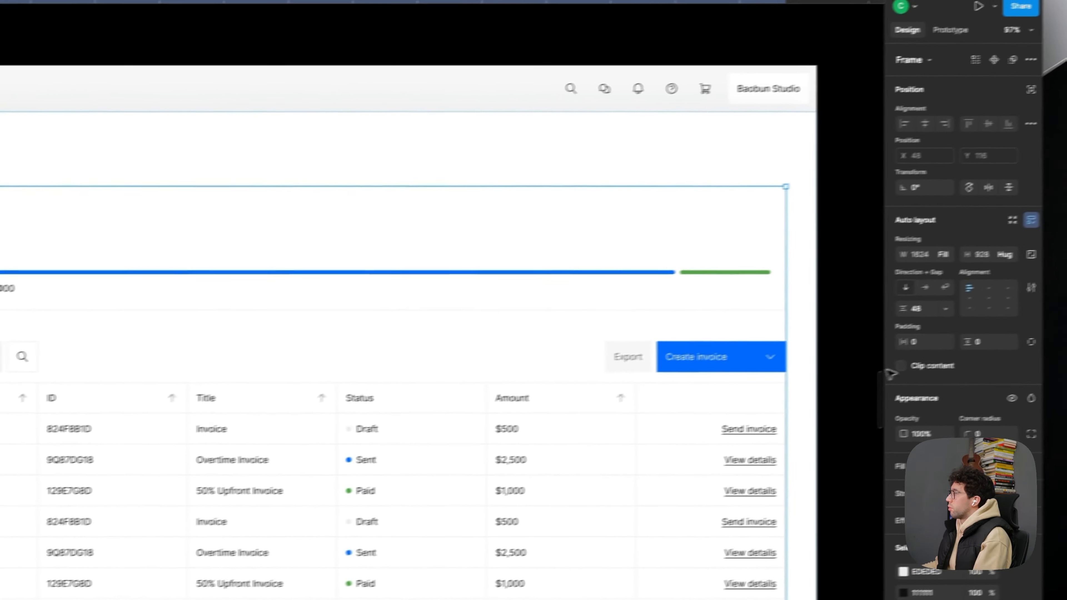
pyautogui.click(934, 311)
pyautogui.write('32')
pyautogui.press('Return')
pyautogui.press('Escape')
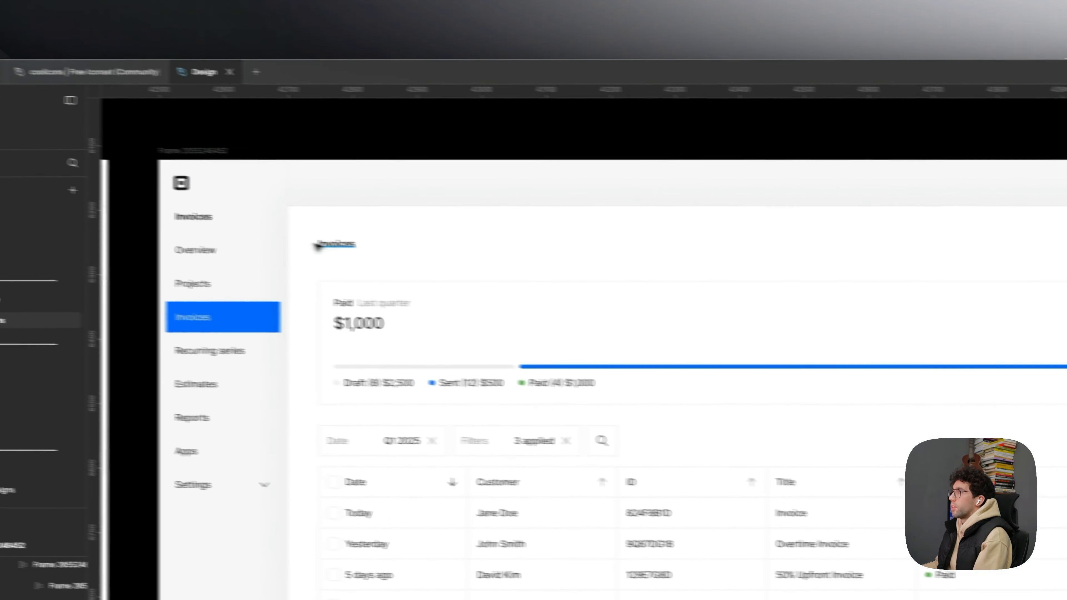
# - Set the font size of the Invoices heading in the content block to 32
pyautogui.keyDown('super'); pyautogui.click(320, 244); pyautogui.keyUp('super')
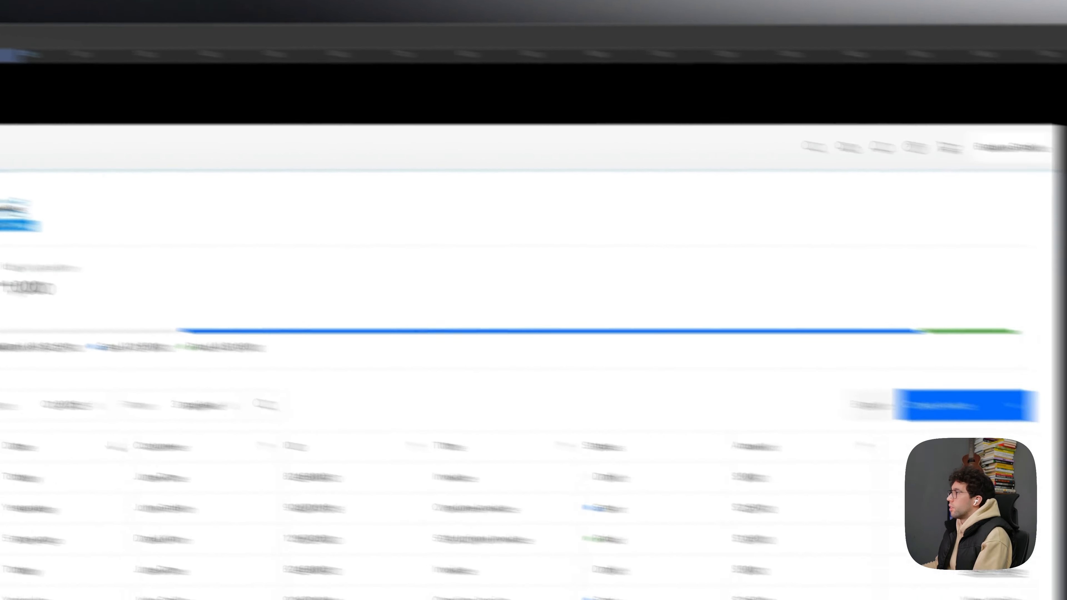
pyautogui.click(975, 370)
pyautogui.write('40')
pyautogui.press('Return')
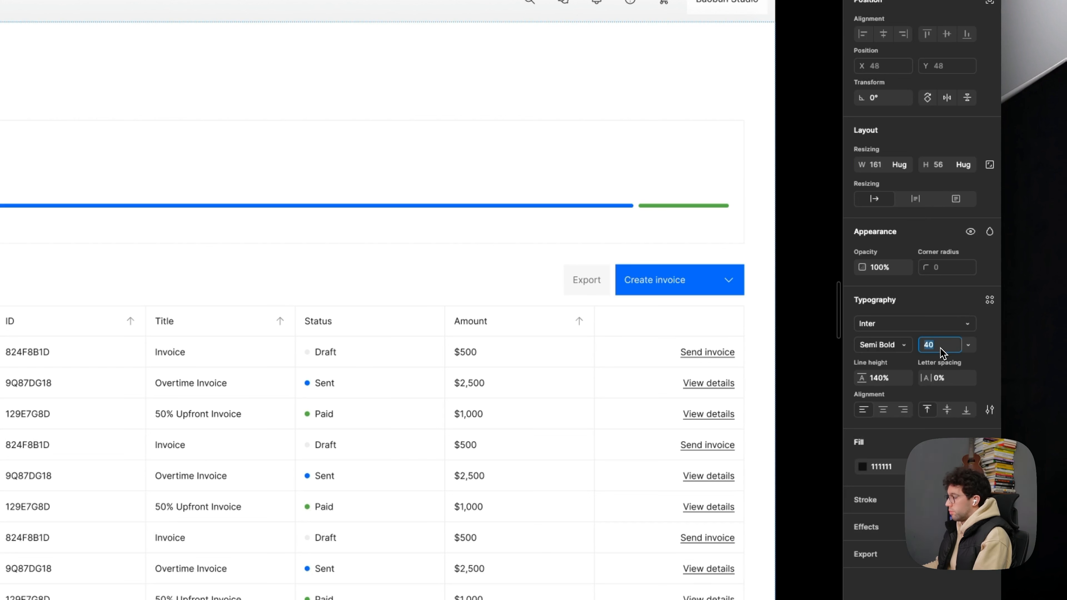
pyautogui.write('32')
pyautogui.press('Return')
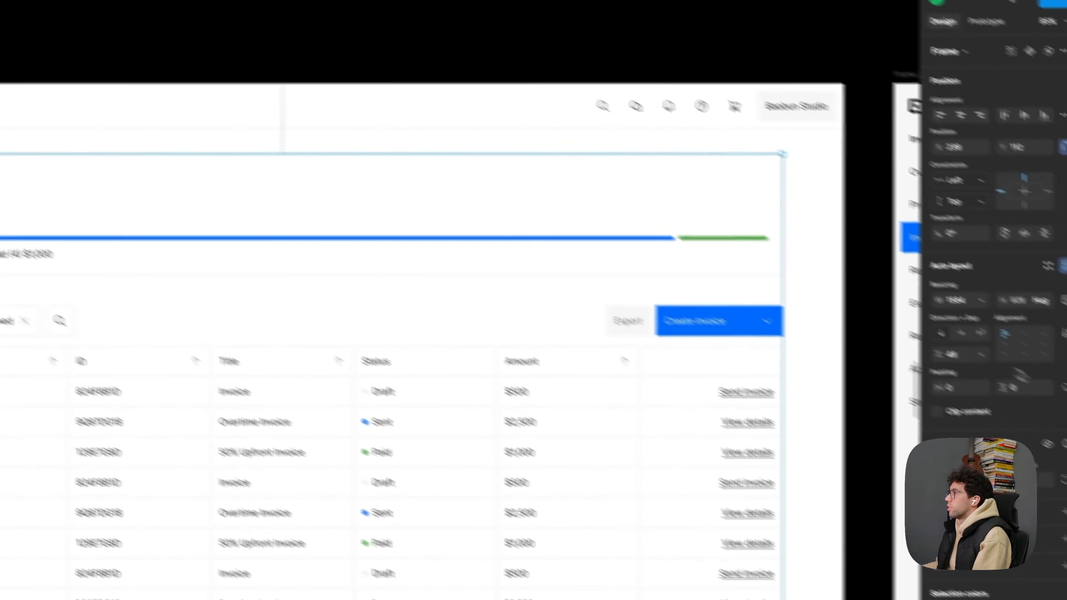
# - Set the gap between the summary card and the table in the original invoices frame to 32
pyautogui.click(969, 356)
pyautogui.write('32')
pyautogui.press('Return')
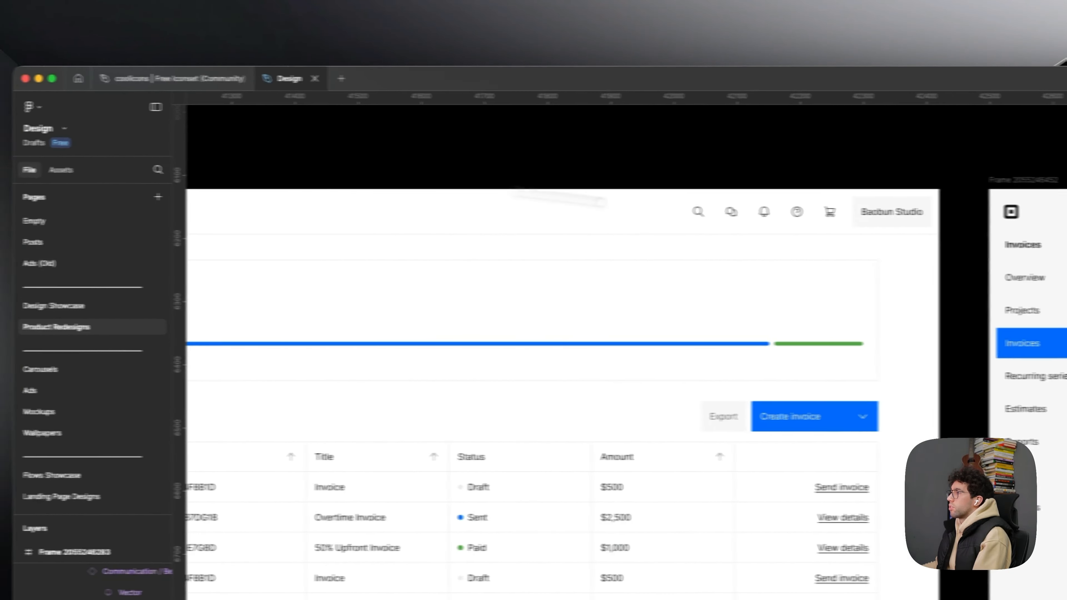
# - Compare the duplicated invoices frame's background fill with the fill used in the workspace setup frame
pyautogui.moveTo(798, 196); pyautogui.dragTo(228, 196)
pyautogui.click(357, 152)
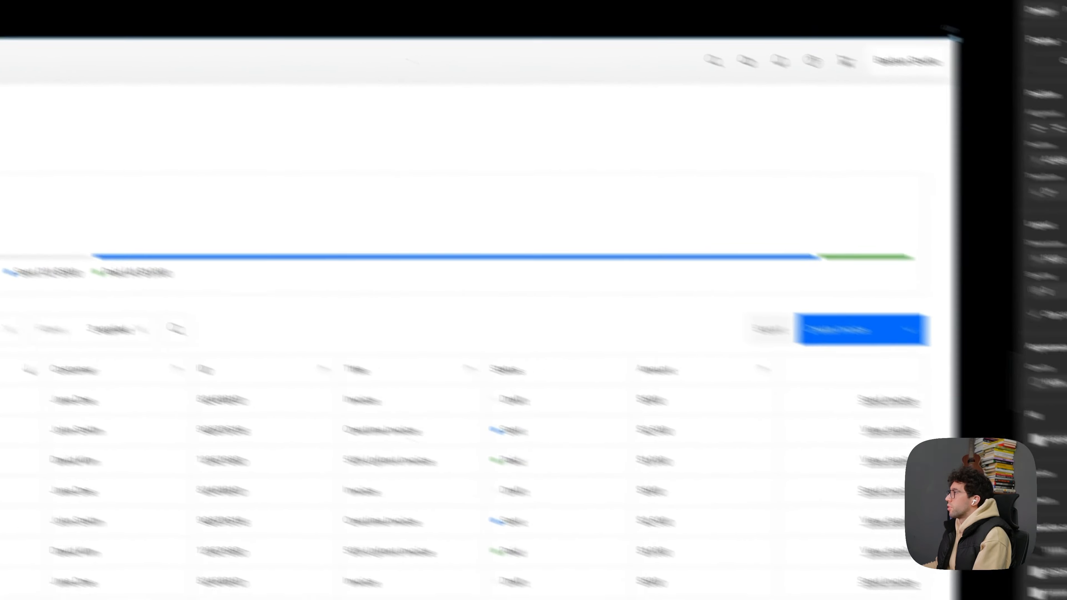
pyautogui.click(881, 382)
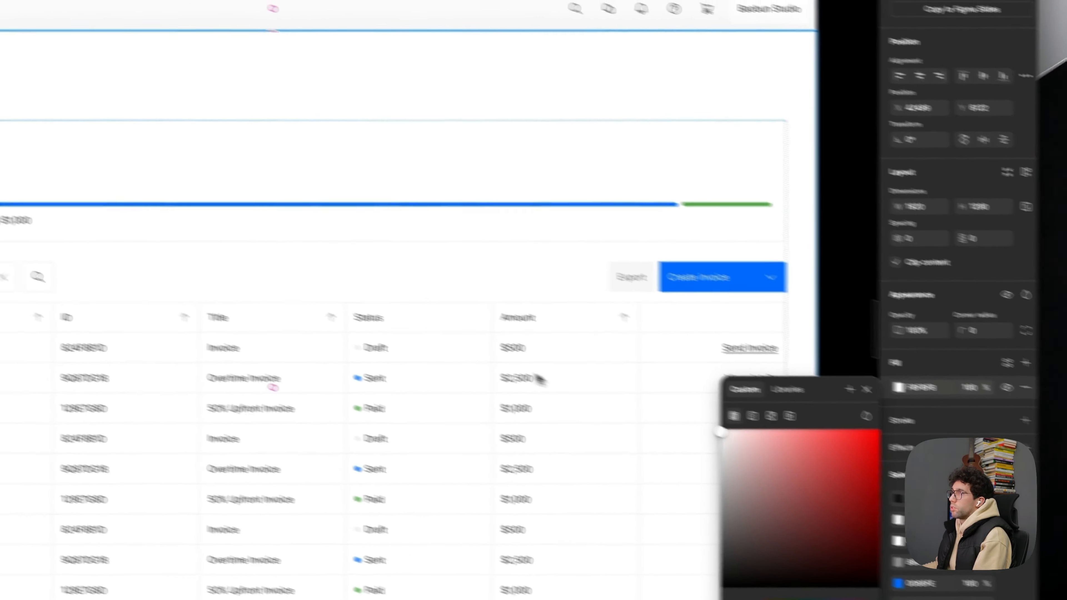
pyautogui.scroll(-5, 501, 367)
pyautogui.click(237, 116)
pyautogui.hscroll(-10, 236, 116)
pyautogui.moveTo(154, 286); pyautogui.dragTo(954, 313)
pyautogui.moveTo(355, 303); pyautogui.dragTo(1008, 323)
pyautogui.moveTo(363, 341); pyautogui.dragTo(899, 291)
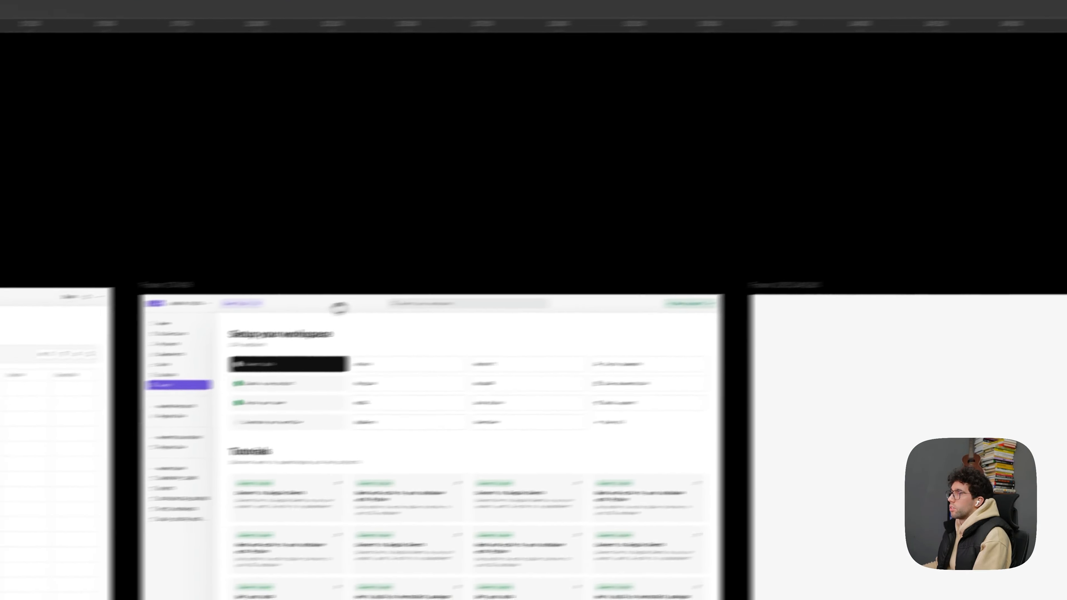
pyautogui.click(145, 292)
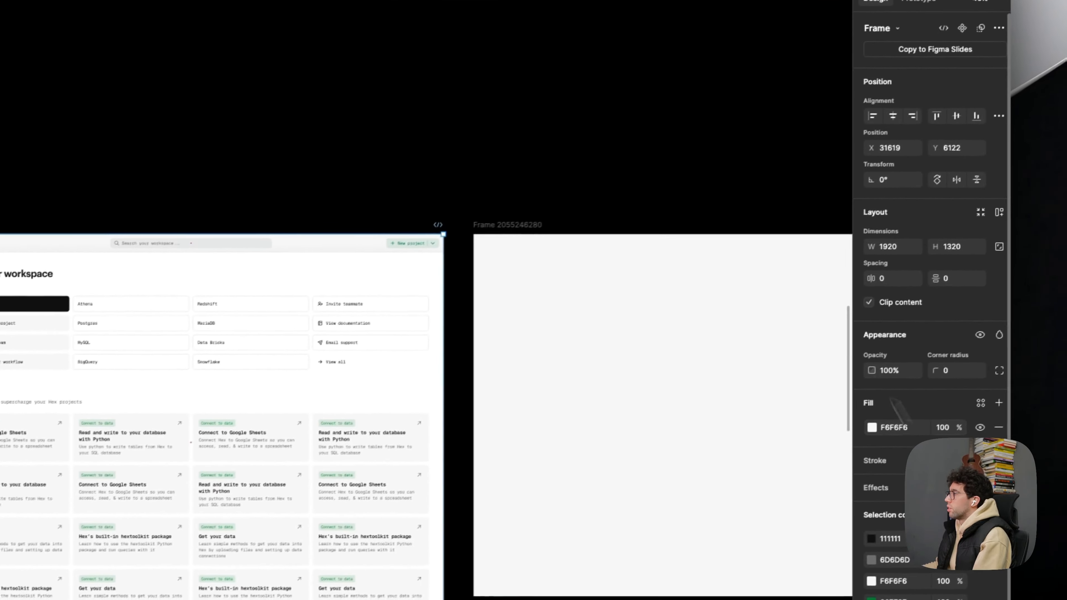
pyautogui.click(644, 82)
pyautogui.moveTo(689, 128); pyautogui.dragTo(228, 85)
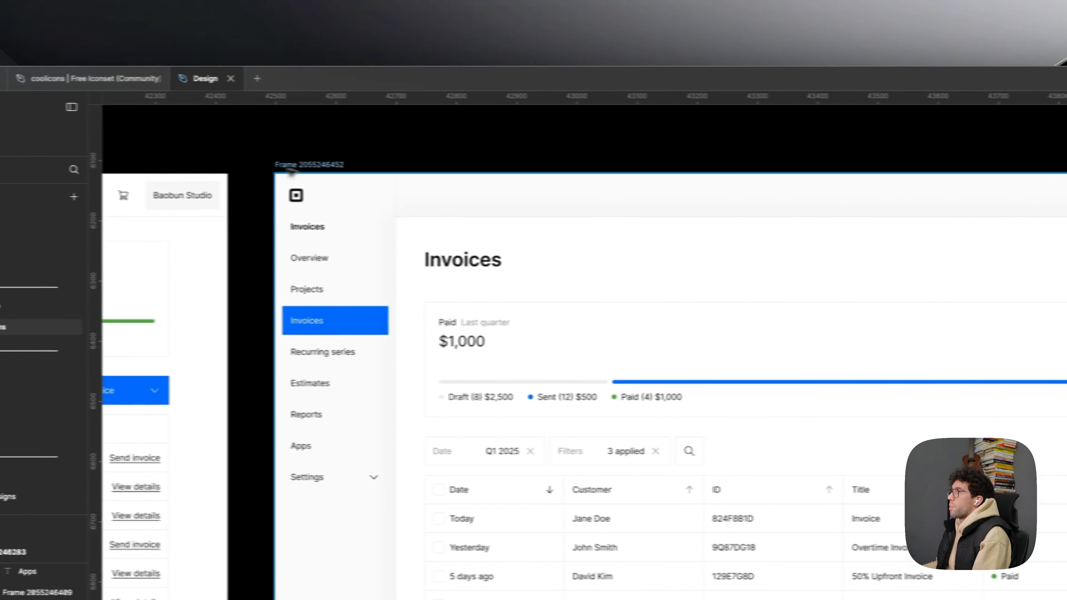
# - Match the duplicated invoices frame's background fill to the workspace setup frame's F6F6F6
pyautogui.click(289, 168)
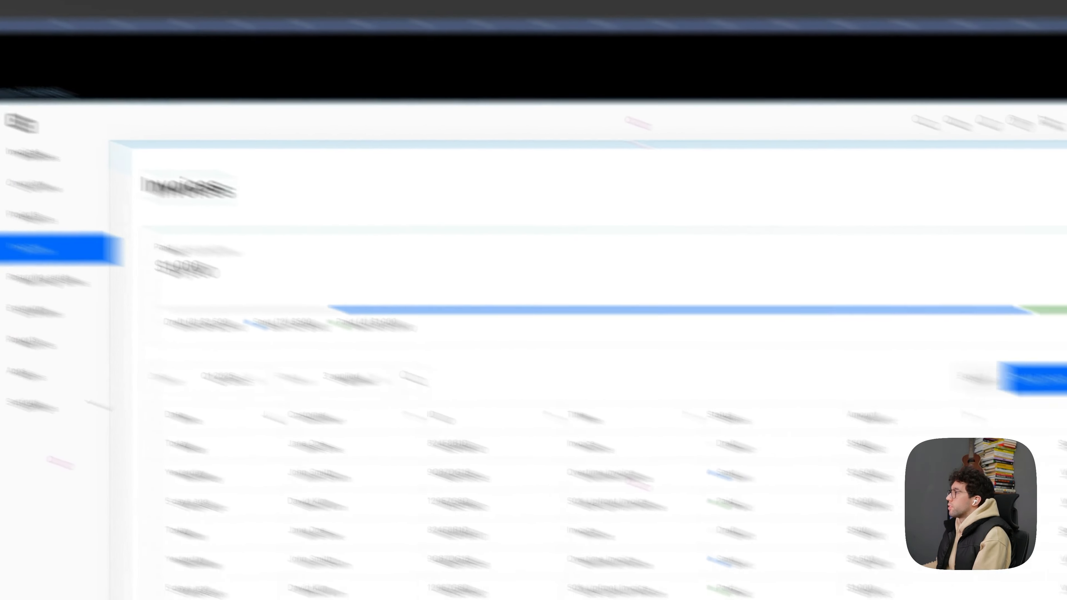
pyautogui.click(944, 373)
pyautogui.write('f')
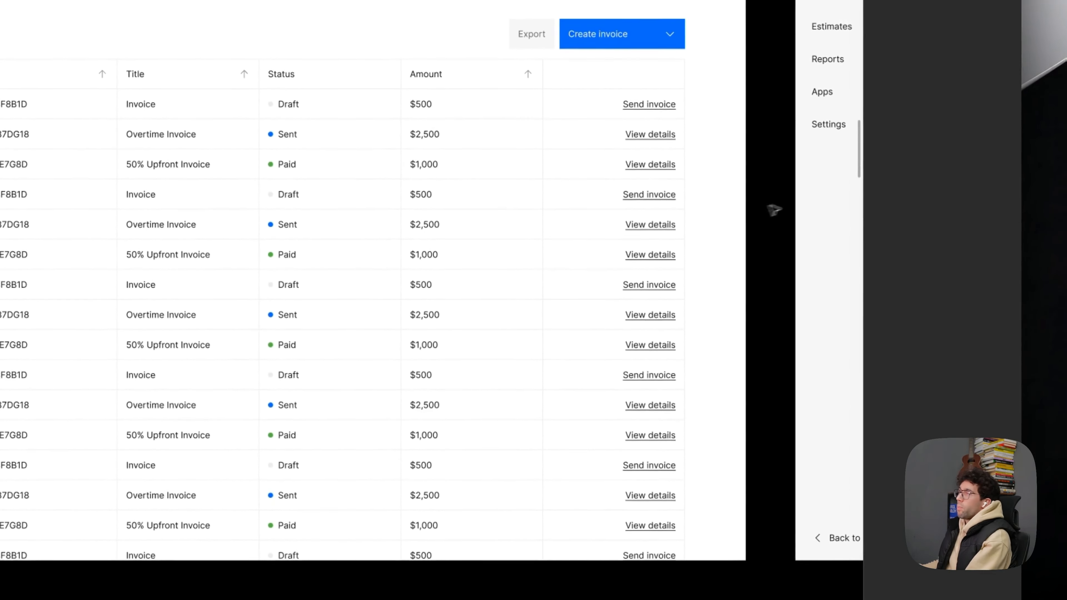
# - Copy the large Invoices heading from the duplicated frame into the top of the original frame's content block
pyautogui.moveTo(774, 205); pyautogui.dragTo(692, 184)
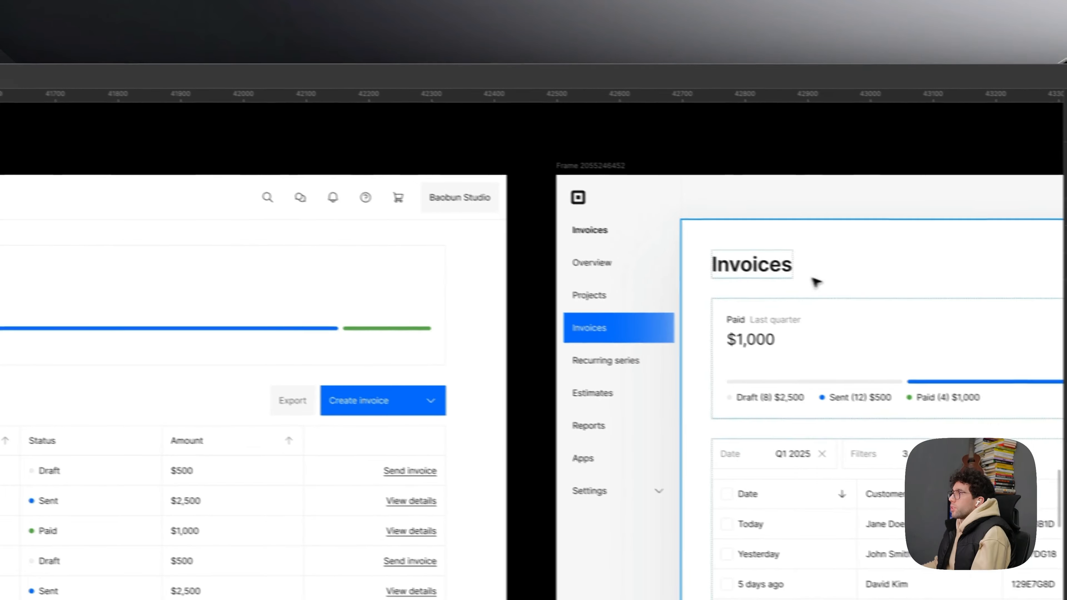
pyautogui.click(332, 158)
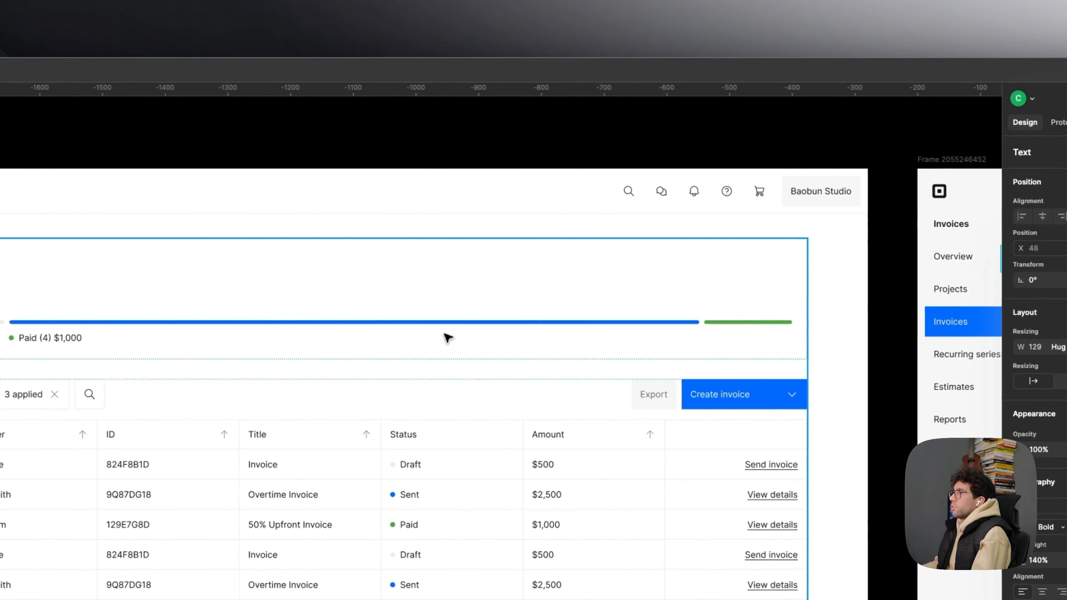
pyautogui.scroll(-6, 414, 286)
pyautogui.scroll(2, 436, 289)
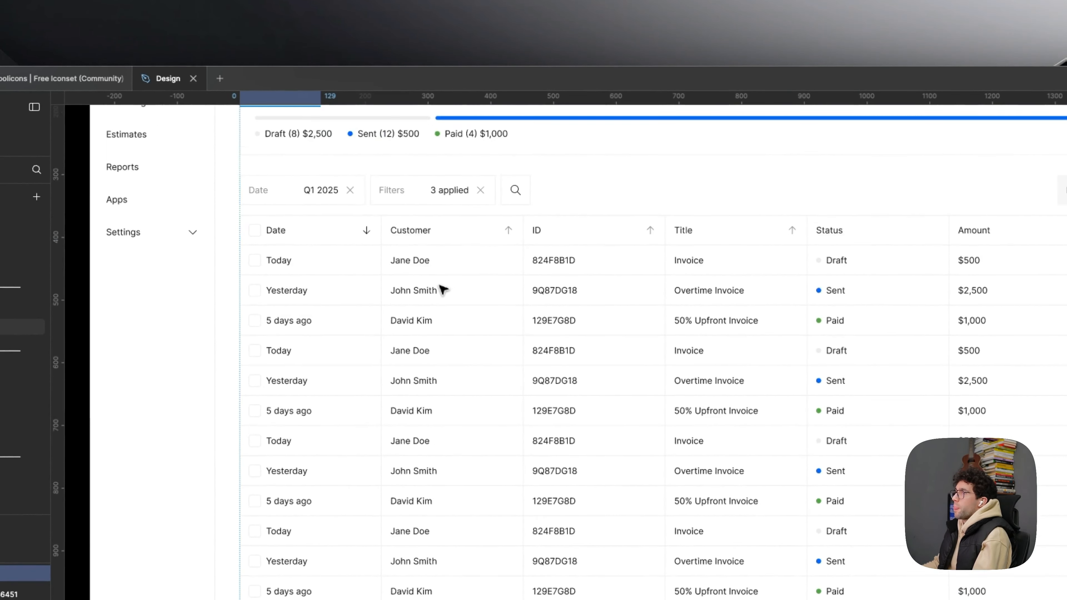
pyautogui.scroll(5, 439, 286)
# - Shift the original frame's content block horizontally to X 248
pyautogui.click(333, 167)
pyautogui.moveTo(333, 167); pyautogui.dragTo(358, 218)
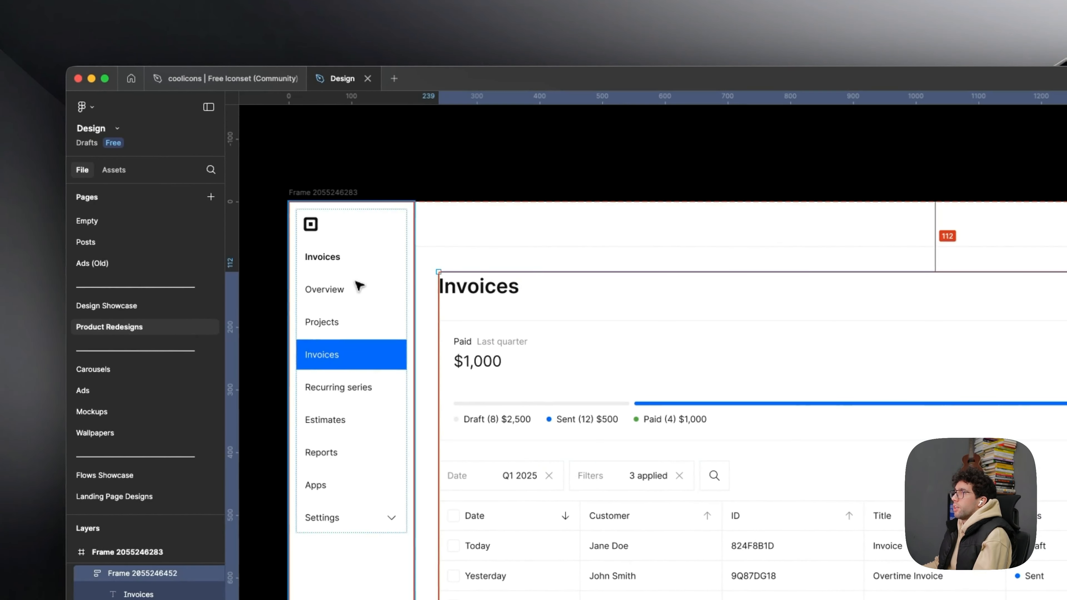
pyautogui.hotkey('shift', 'Right')
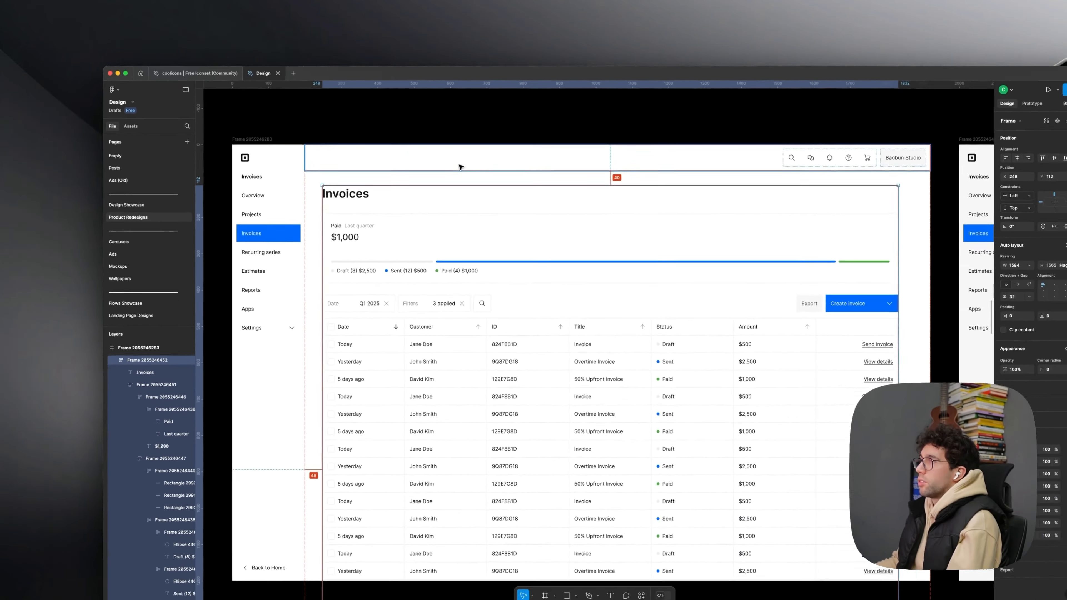
pyautogui.click(467, 213)
pyautogui.scroll(-5, 464, 214)
pyautogui.moveTo(489, 194); pyautogui.dragTo(406, 267)
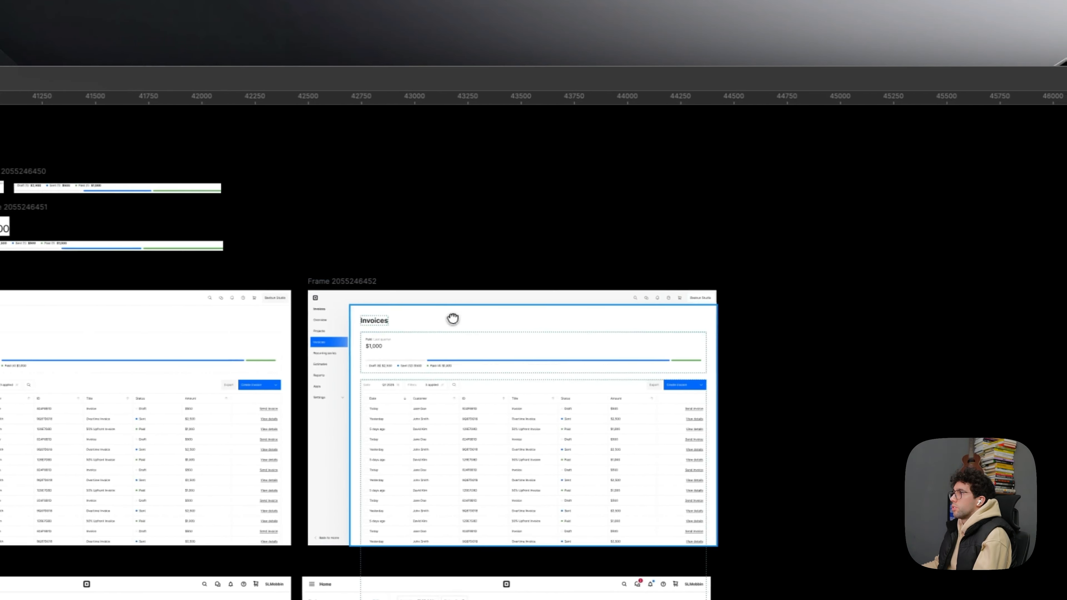
pyautogui.scroll(5, 772, 318)
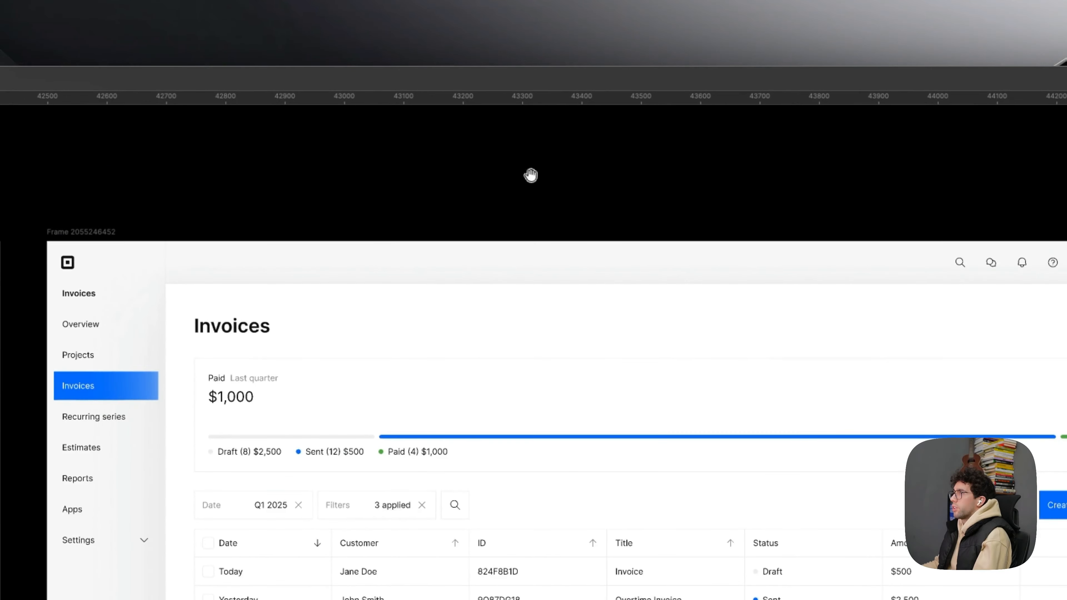
# - Review the grey-background duplicate of the invoices frame and delete it
pyautogui.moveTo(921, 210); pyautogui.dragTo(725, 151)
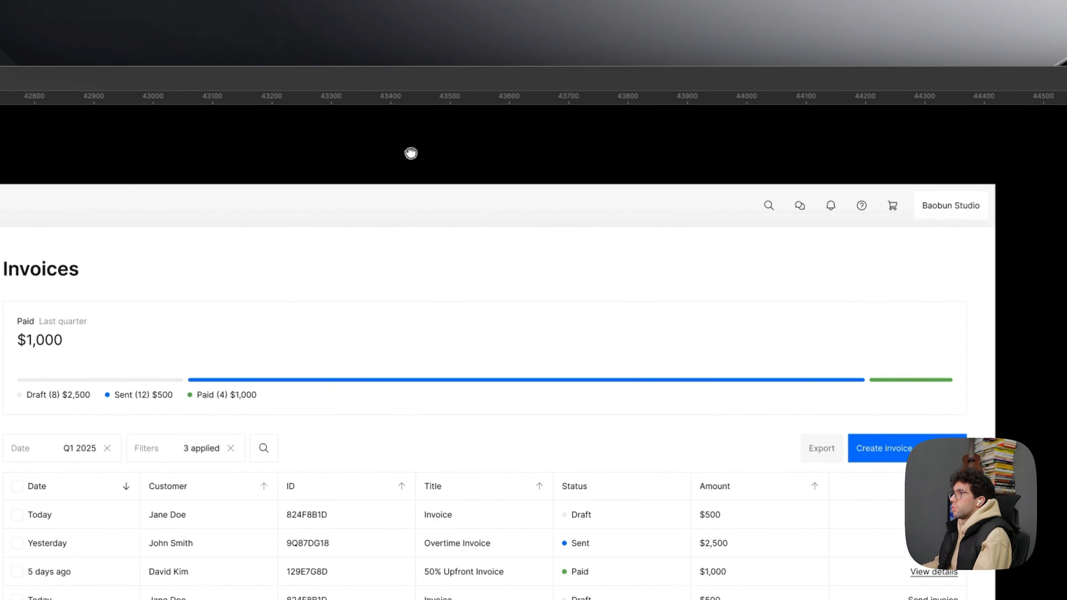
pyautogui.moveTo(411, 153); pyautogui.dragTo(1065, 192)
pyautogui.scroll(-5, 777, 205)
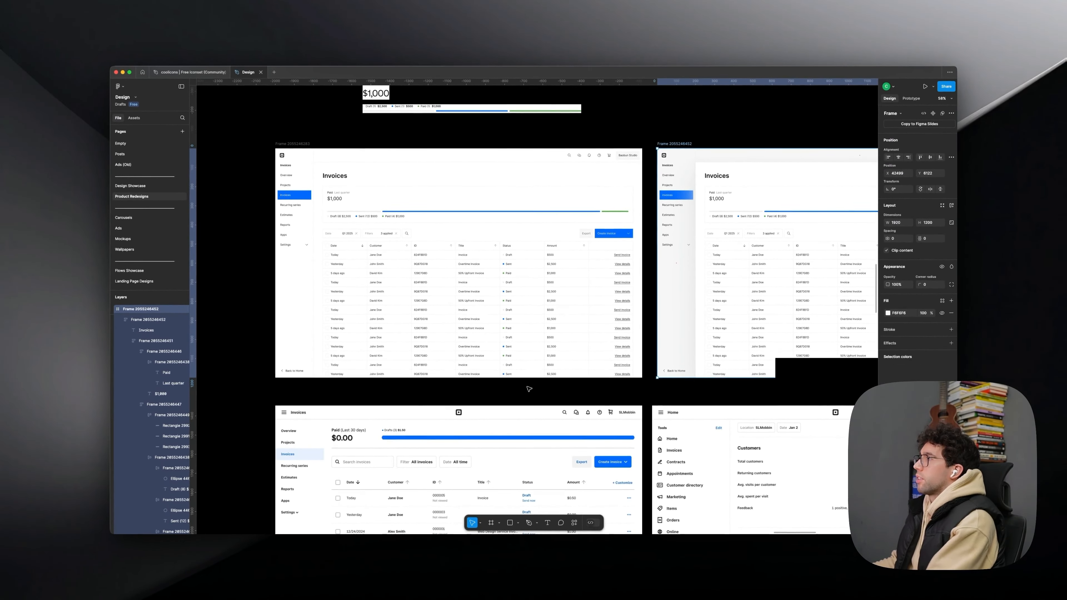
pyautogui.press('Delete')
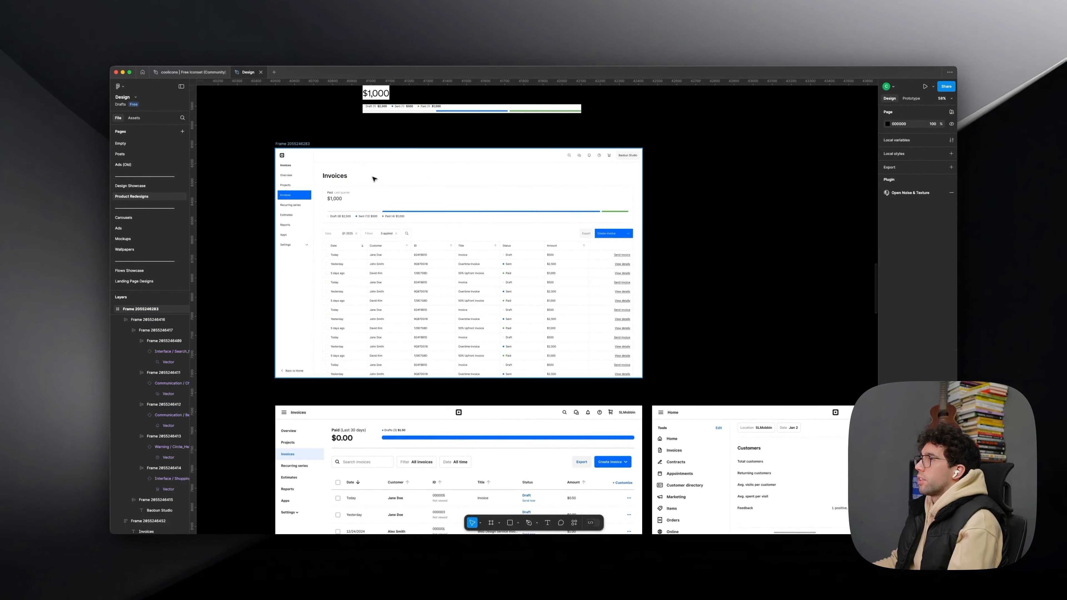
# - Duplicate the remaining invoices frame and place the copy beside it, aligned with its upper edge
pyautogui.moveTo(292, 145); pyautogui.dragTo(649, 155)
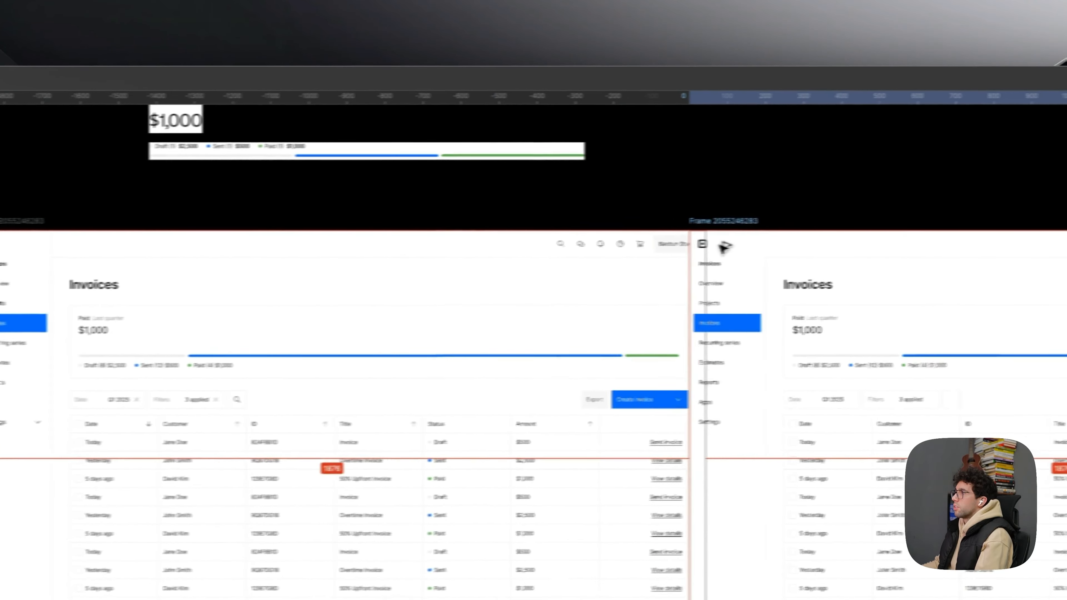
pyautogui.moveTo(720, 245); pyautogui.dragTo(748, 240)
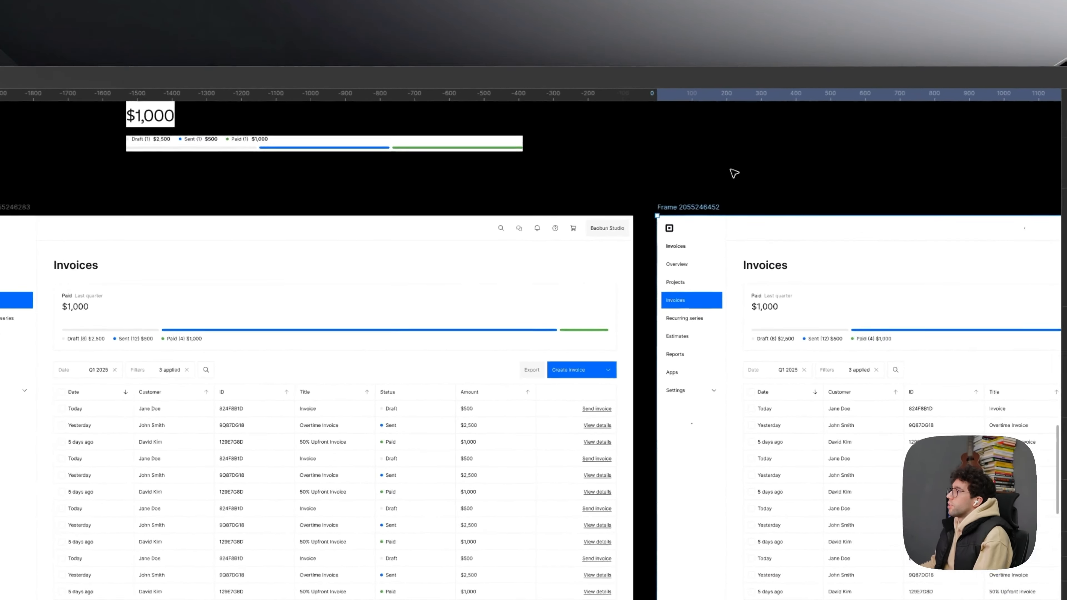
pyautogui.click(698, 125)
# - Add a drop shadow with Y offset 4 and blur 24 to the Paid summary card in the duplicated frame
pyautogui.moveTo(754, 199); pyautogui.dragTo(583, 221)
pyautogui.scroll(5, 606, 213)
pyautogui.moveTo(574, 335); pyautogui.dragTo(323, 270)
pyautogui.scroll(-4, 346, 277)
pyautogui.scroll(2, 546, 307)
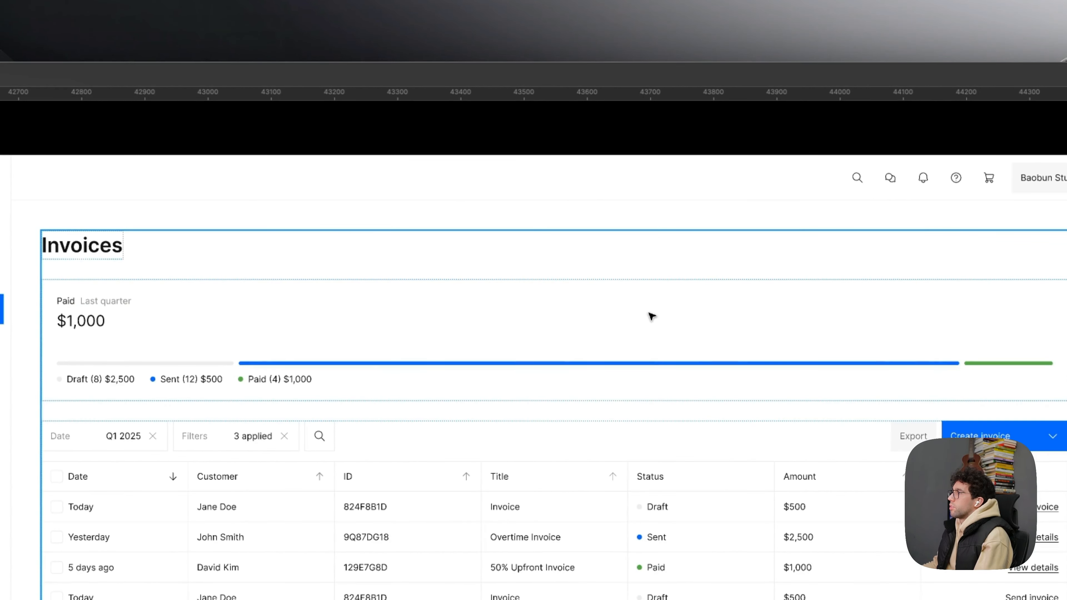
pyautogui.click(652, 317)
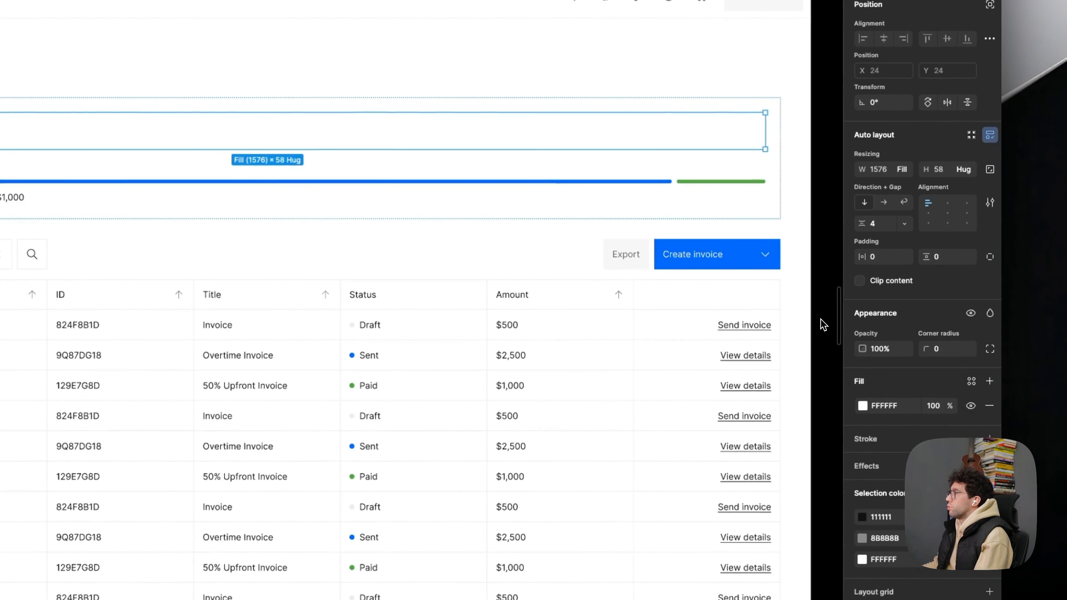
pyautogui.press('Escape')
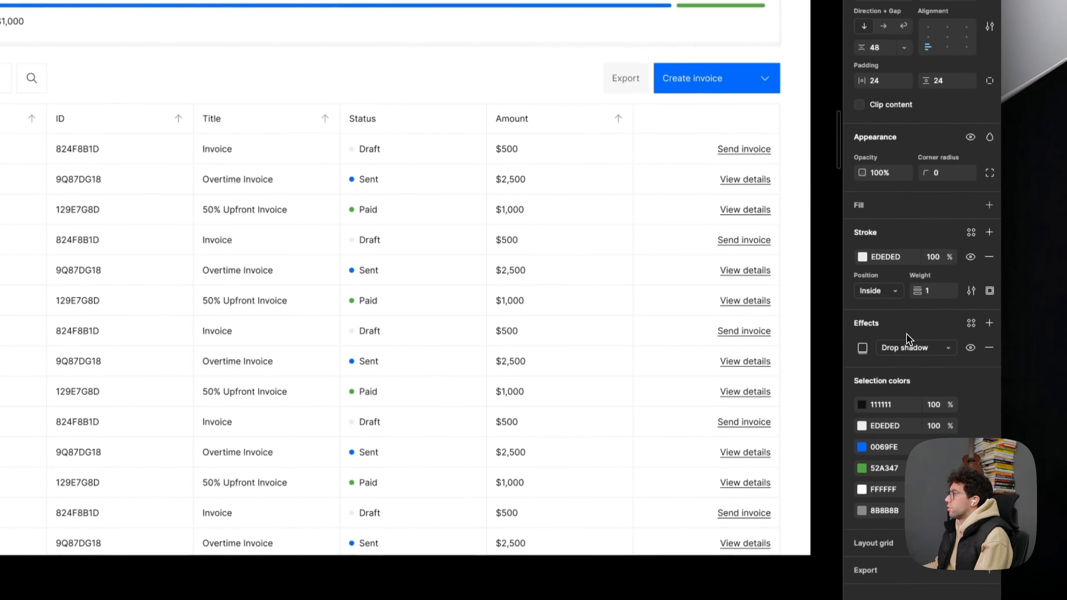
pyautogui.click(863, 348)
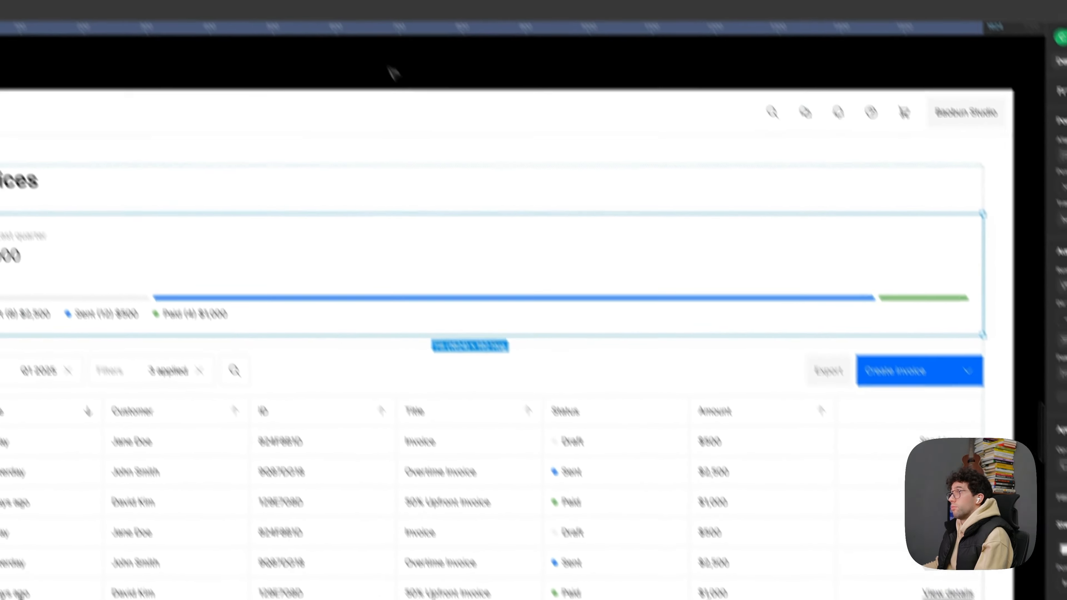
pyautogui.click(393, 70)
pyautogui.moveTo(435, 147); pyautogui.dragTo(369, 159)
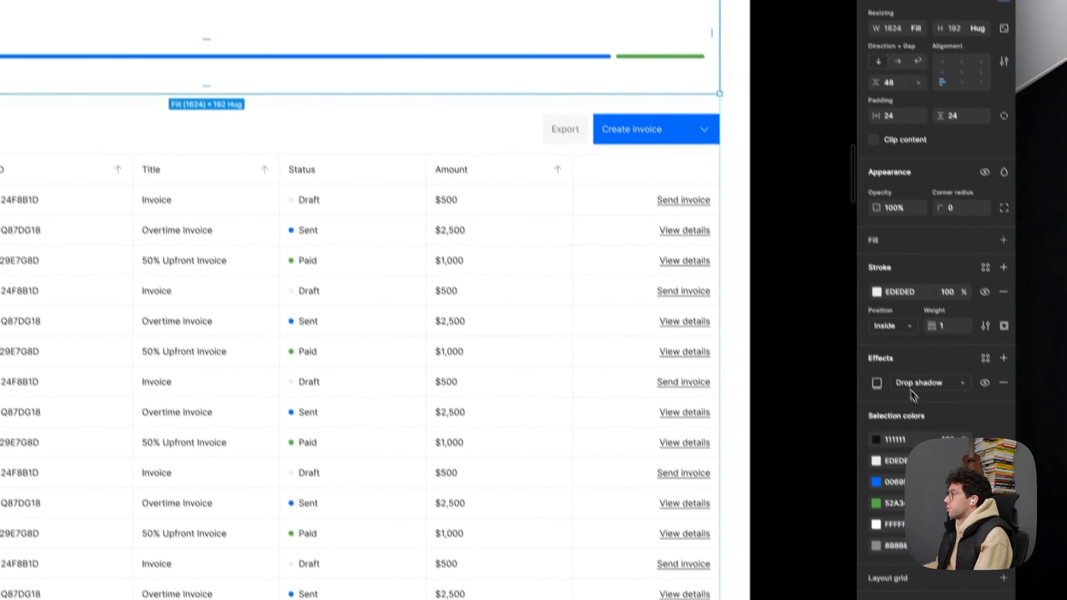
# - Set the summary card's drop shadow colour to 111111 at 100% opacity
pyautogui.click(863, 349)
pyautogui.click(773, 467)
pyautogui.write('e')
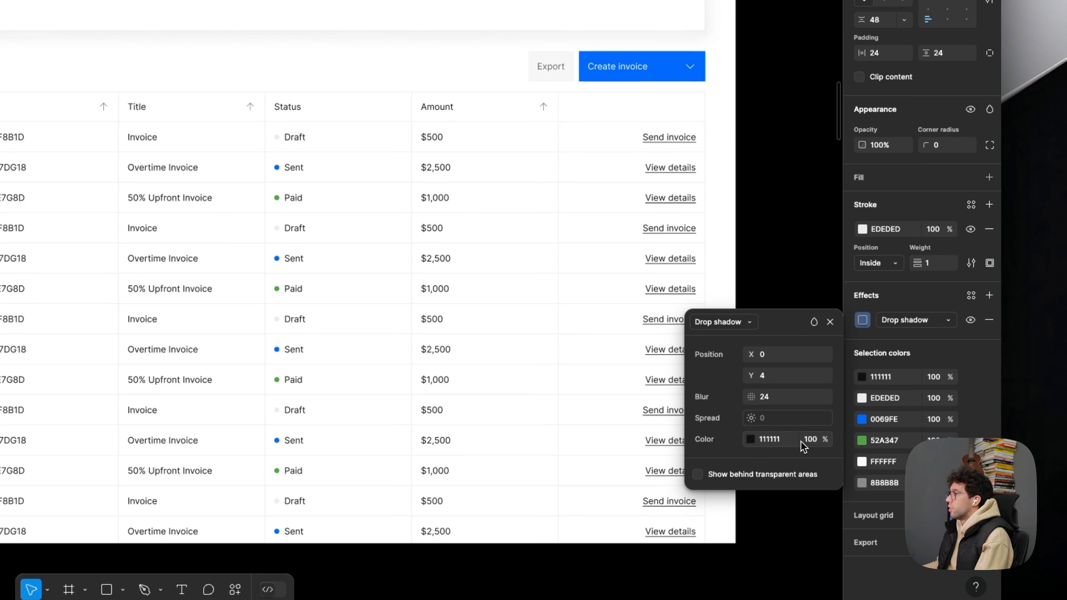
pyautogui.click(788, 156)
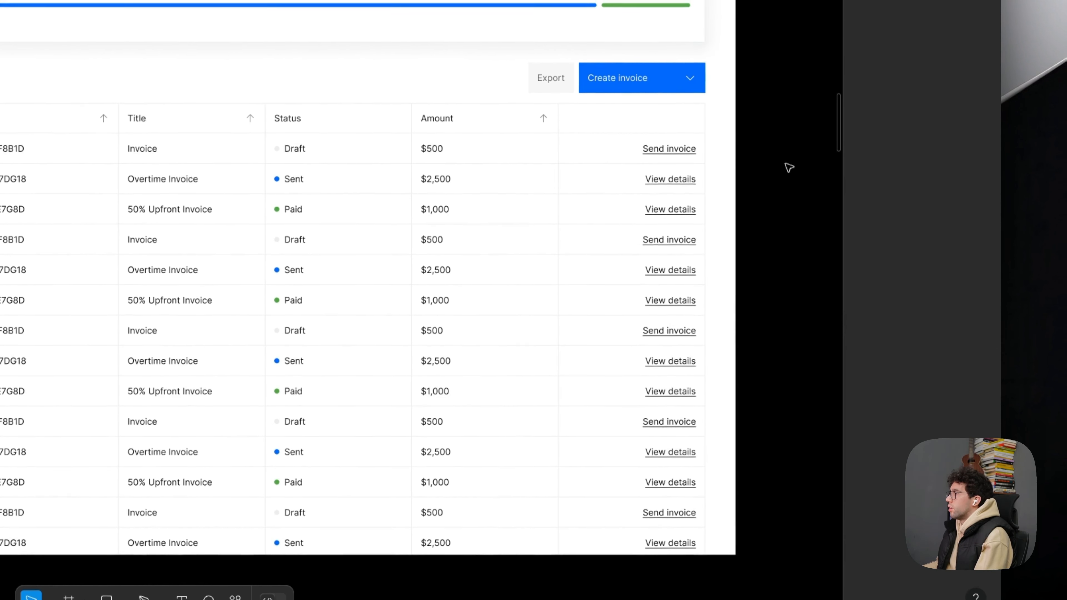
pyautogui.moveTo(789, 160); pyautogui.dragTo(793, 167)
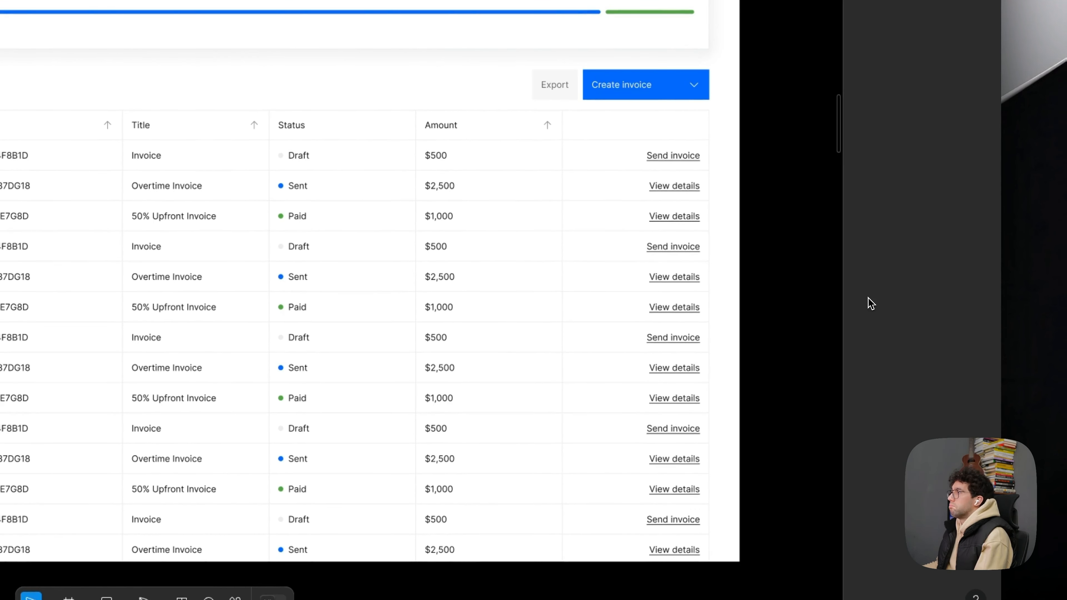
# - Set the summary card shadow's Y offset to 12 and its opacity to 70%
pyautogui.press('super+z')
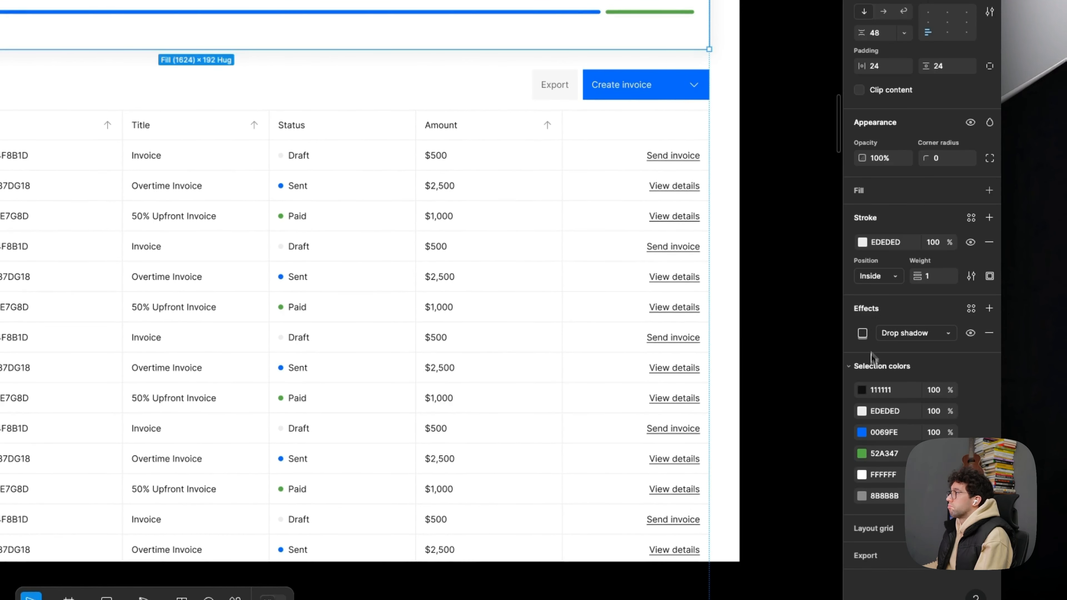
pyautogui.click(862, 337)
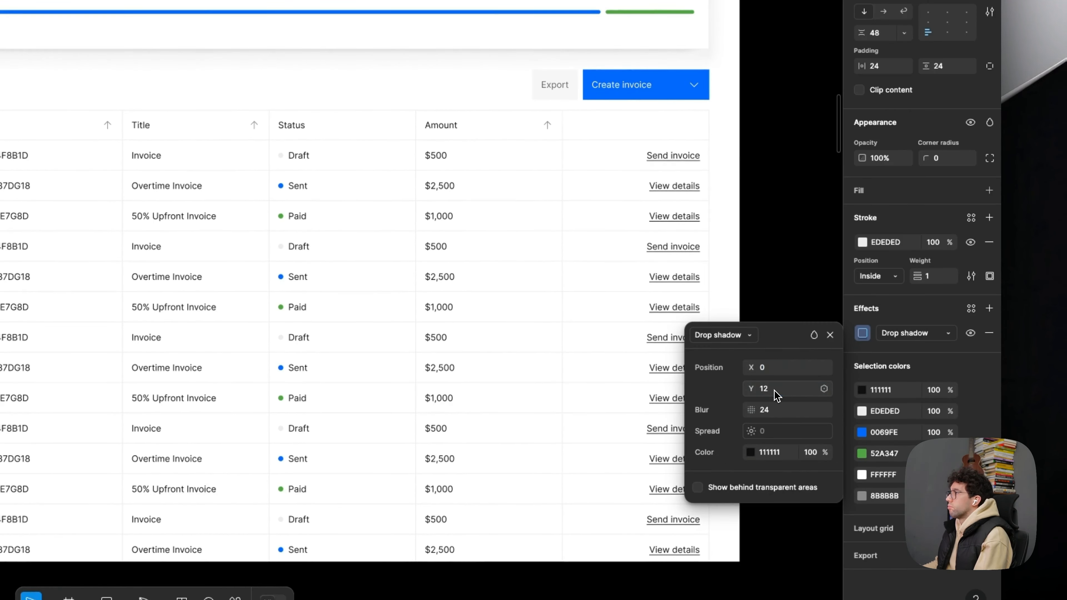
pyautogui.click(810, 452)
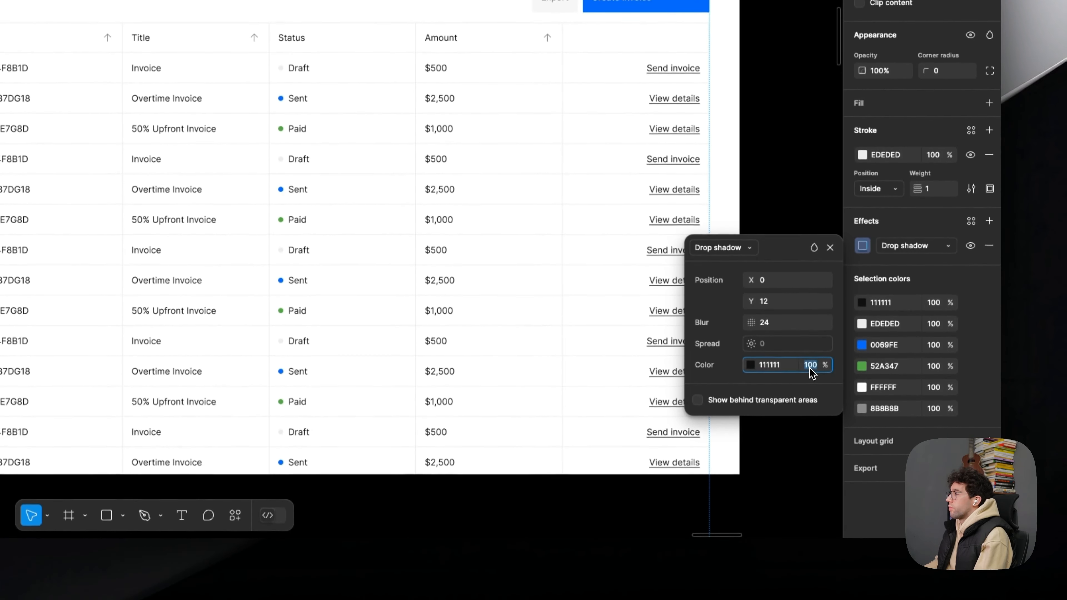
pyautogui.write('70')
pyautogui.press('Return')
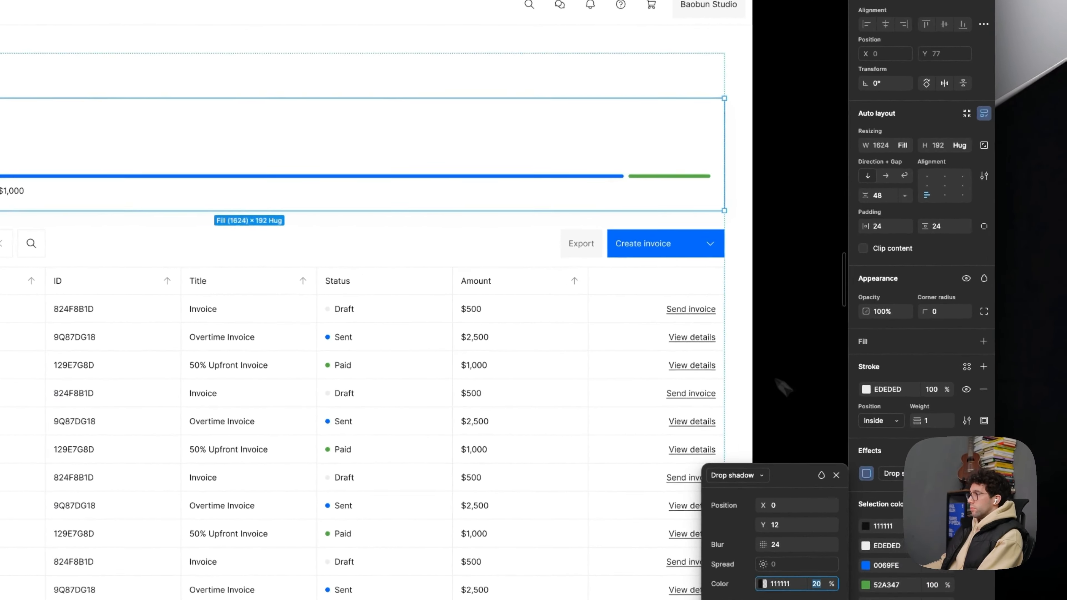
pyautogui.click(846, 347)
pyautogui.moveTo(847, 348); pyautogui.dragTo(849, 352)
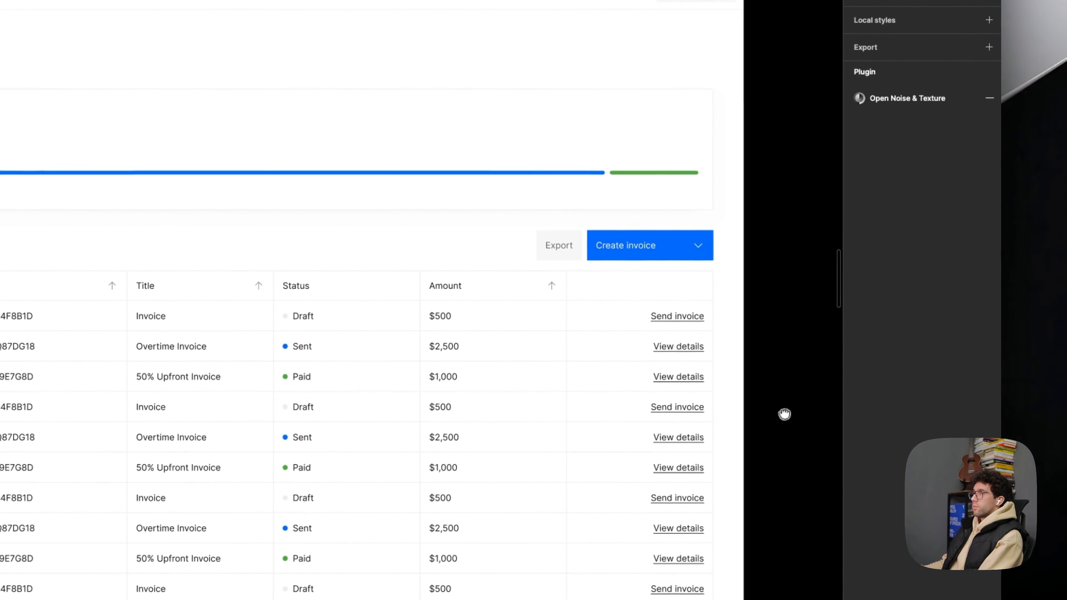
pyautogui.moveTo(784, 414); pyautogui.dragTo(789, 416)
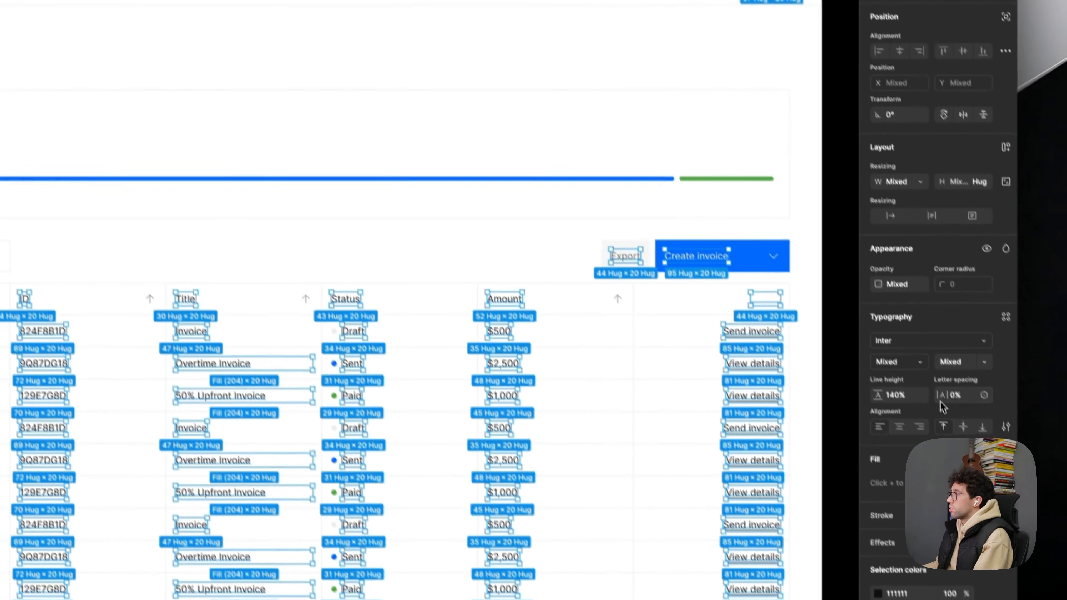
# - Tighten the letter spacing of all text in the invoices frame on Page 75, trying -1% and -2%
pyautogui.click(941, 370)
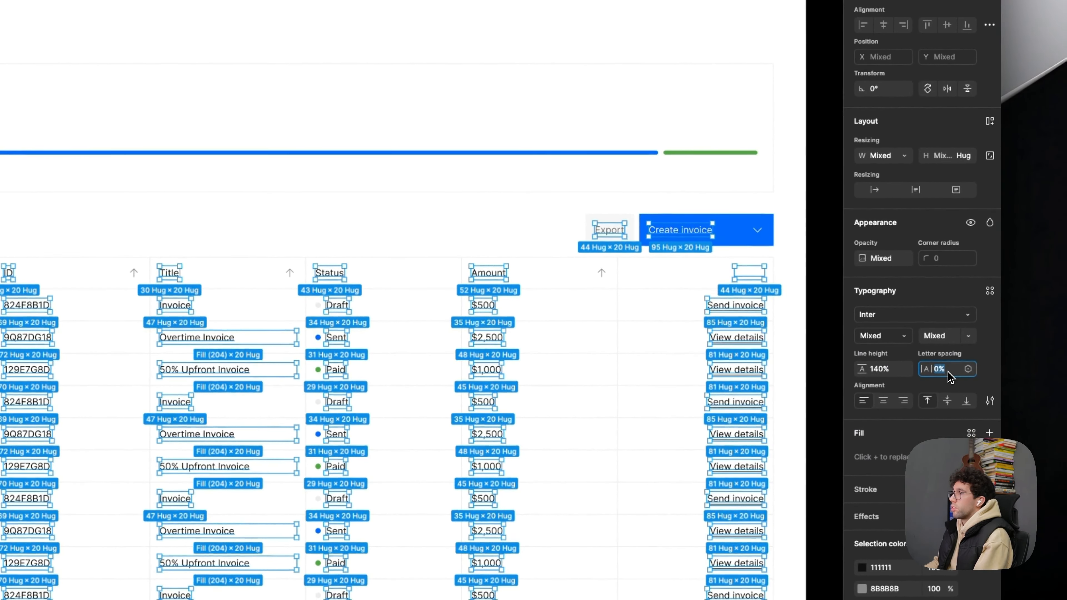
pyautogui.press('Down')
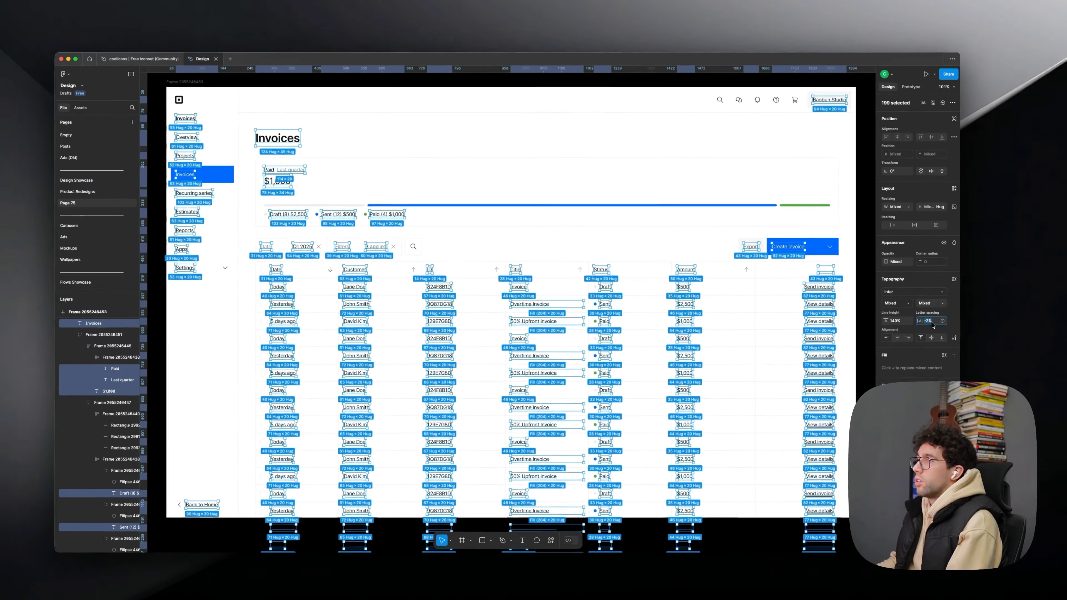
pyautogui.press('Up')
pyautogui.press('Return')
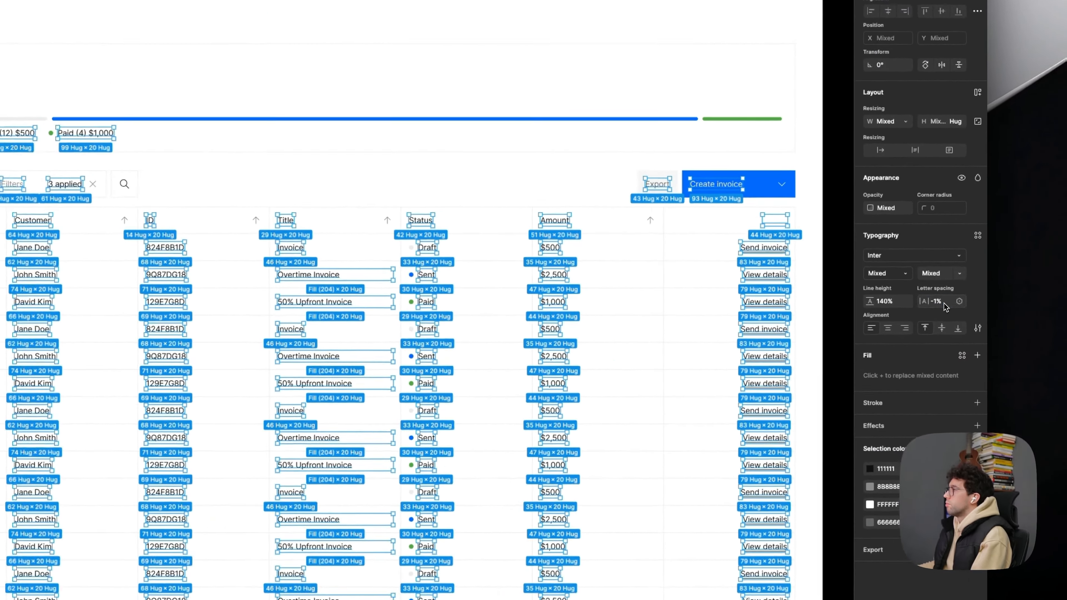
pyautogui.click(932, 318)
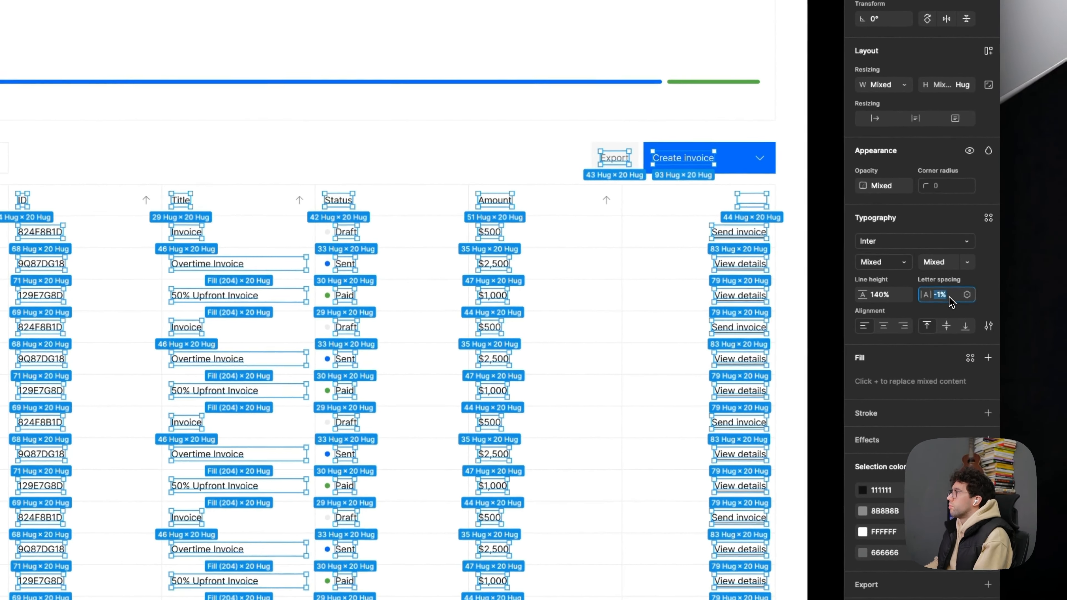
pyautogui.press('Down')
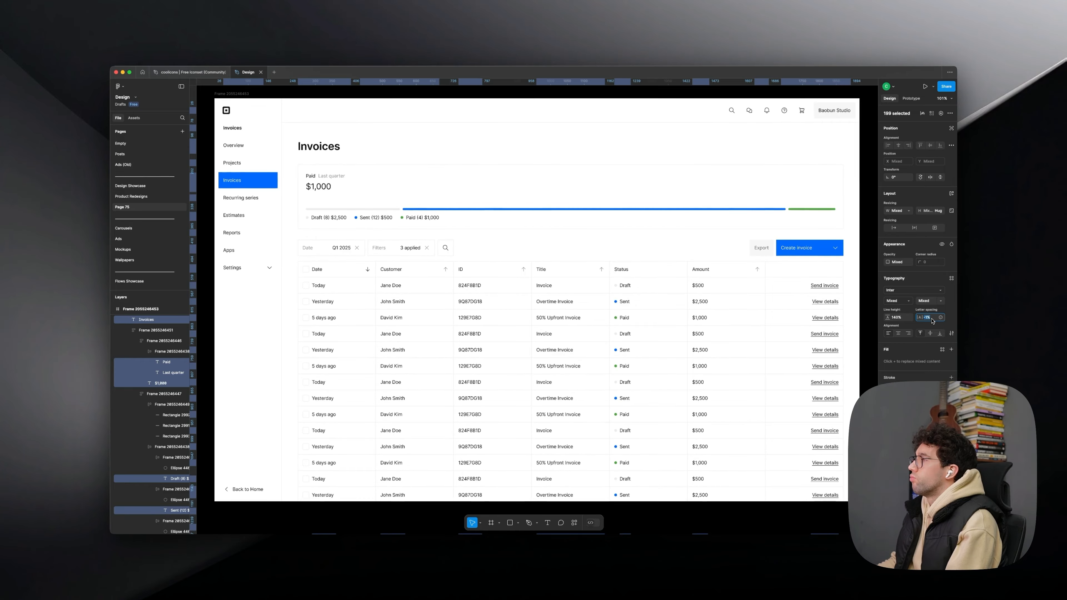
pyautogui.press('Escape')
# - Cut the invoices frame from Page 75 and delete that page
pyautogui.click(234, 94)
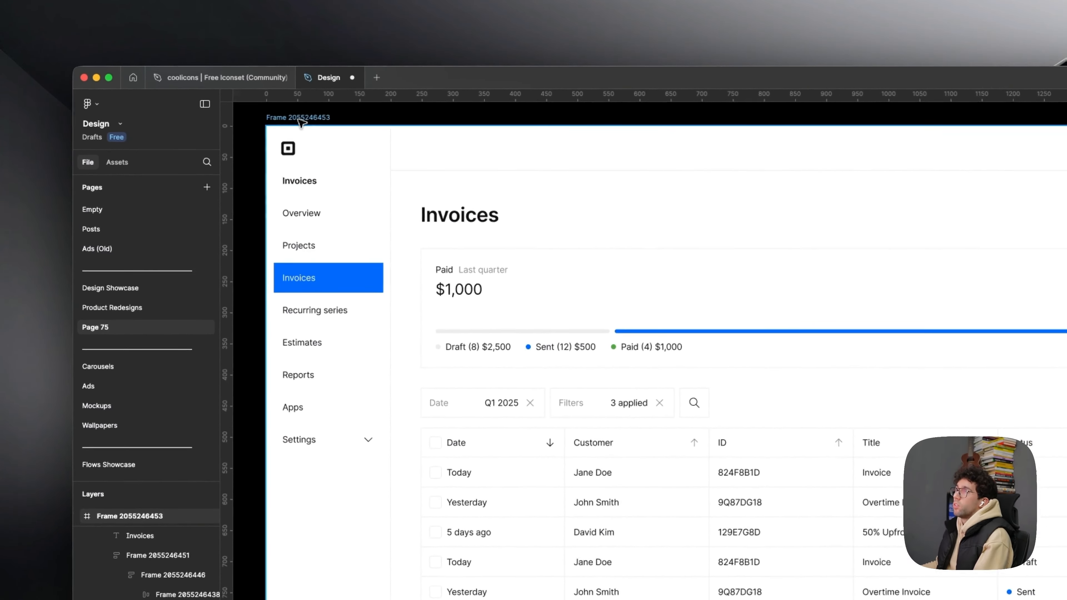
pyautogui.press('super+x')
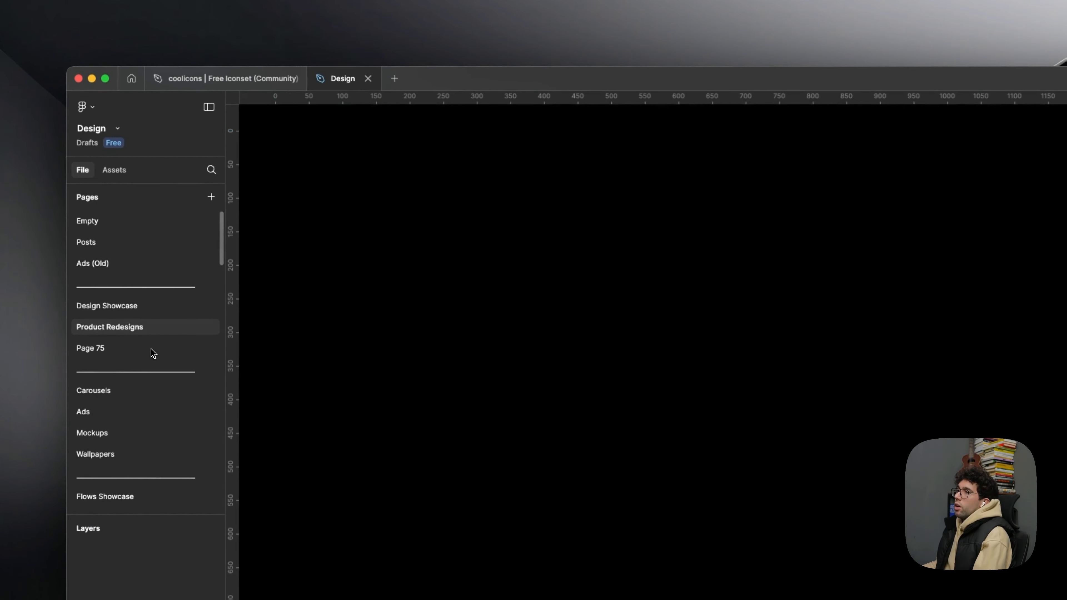
pyautogui.rightClick(153, 353)
pyautogui.click(219, 428)
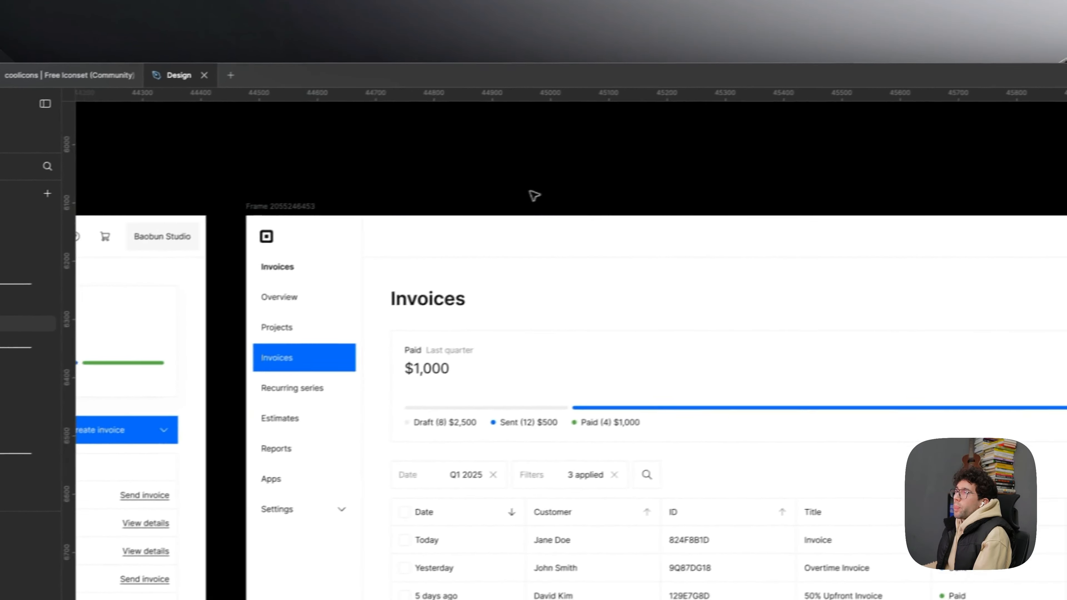
# - Paste the cut invoices frame onto the Product Redesigns page twice, placing the second copy beside the first
pyautogui.scroll(-5, 420, 198)
pyautogui.hscroll(3, 631, 227)
pyautogui.press('super+v')
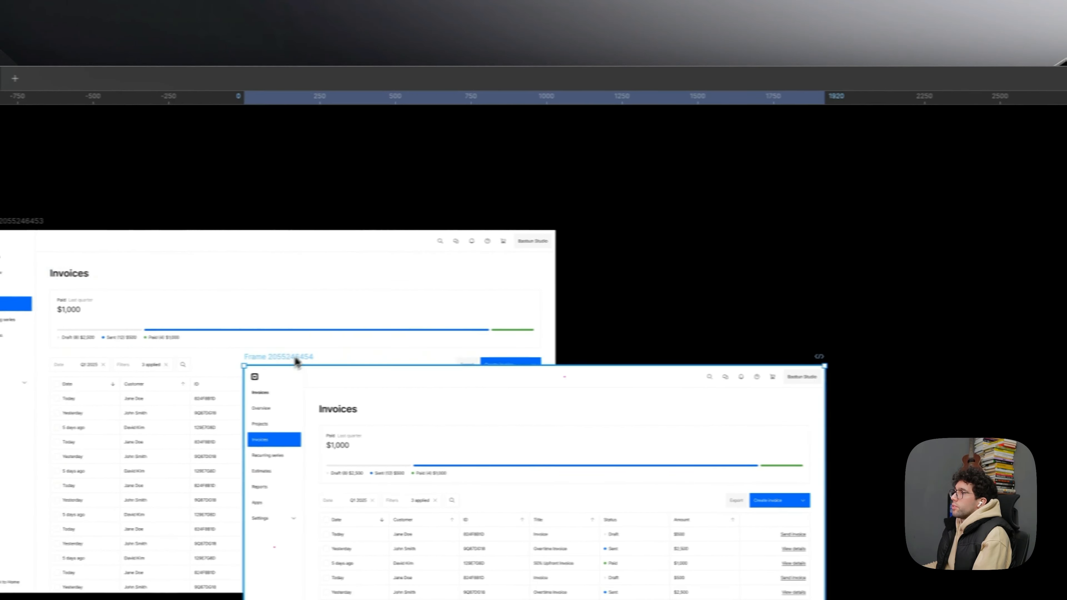
pyautogui.moveTo(279, 358); pyautogui.dragTo(614, 229)
pyautogui.moveTo(575, 203); pyautogui.dragTo(1066, 244)
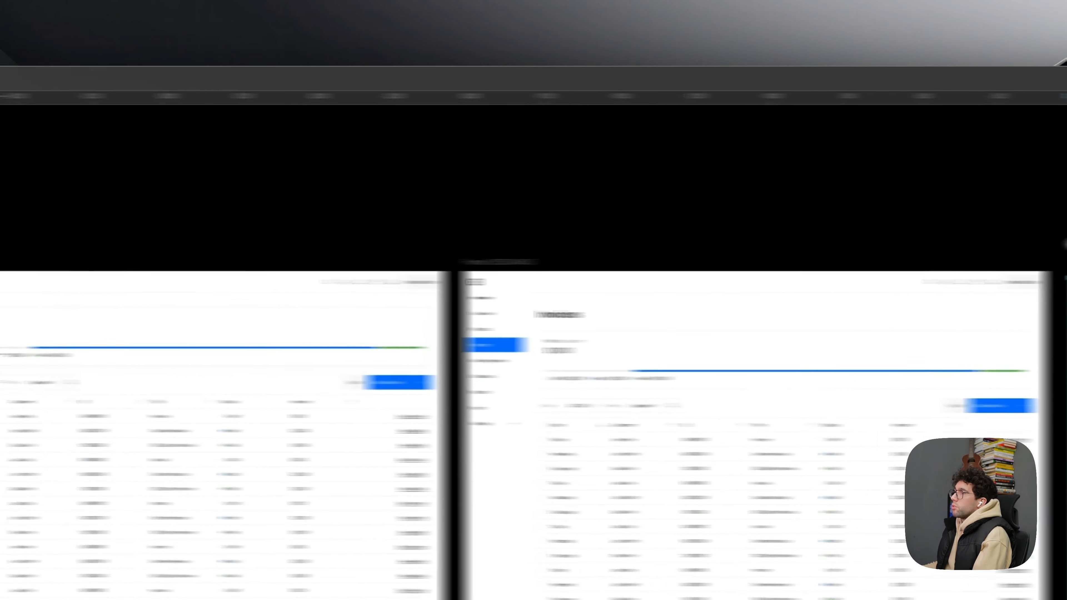
pyautogui.moveTo(52, 315); pyautogui.dragTo(822, 284)
pyautogui.moveTo(689, 319); pyautogui.dragTo(5, 324)
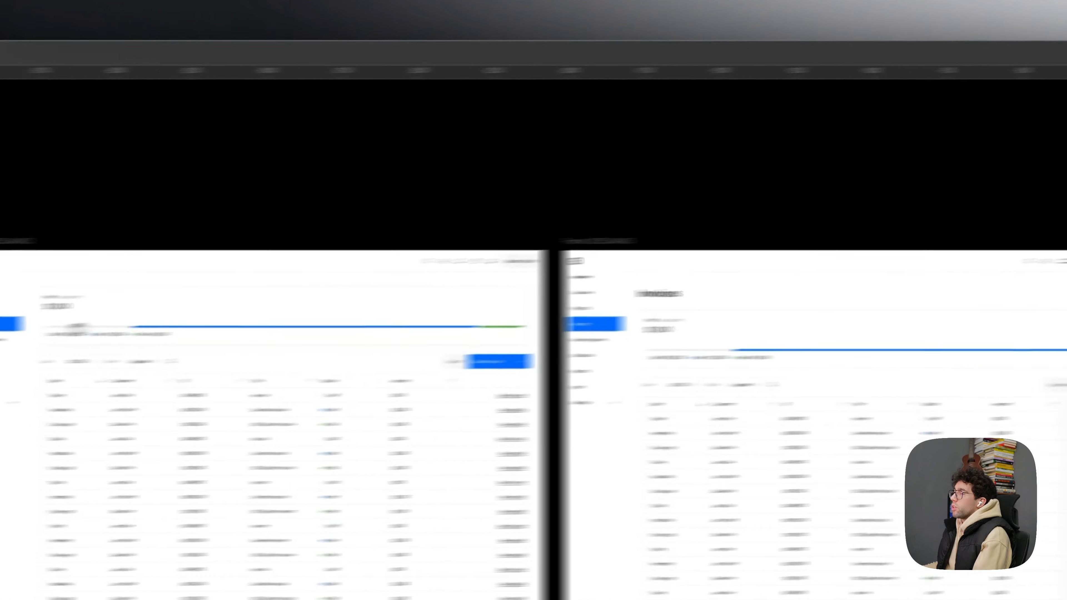
pyautogui.scroll(-4, 786, 351)
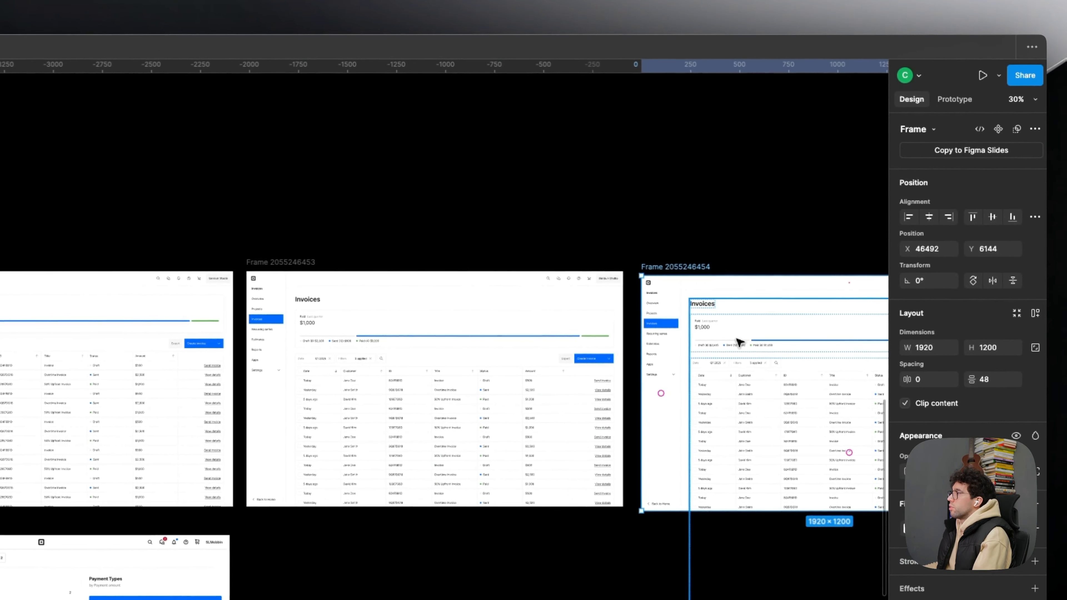
# - Delete the large Invoices heading from the second pasted frame
pyautogui.click(739, 340)
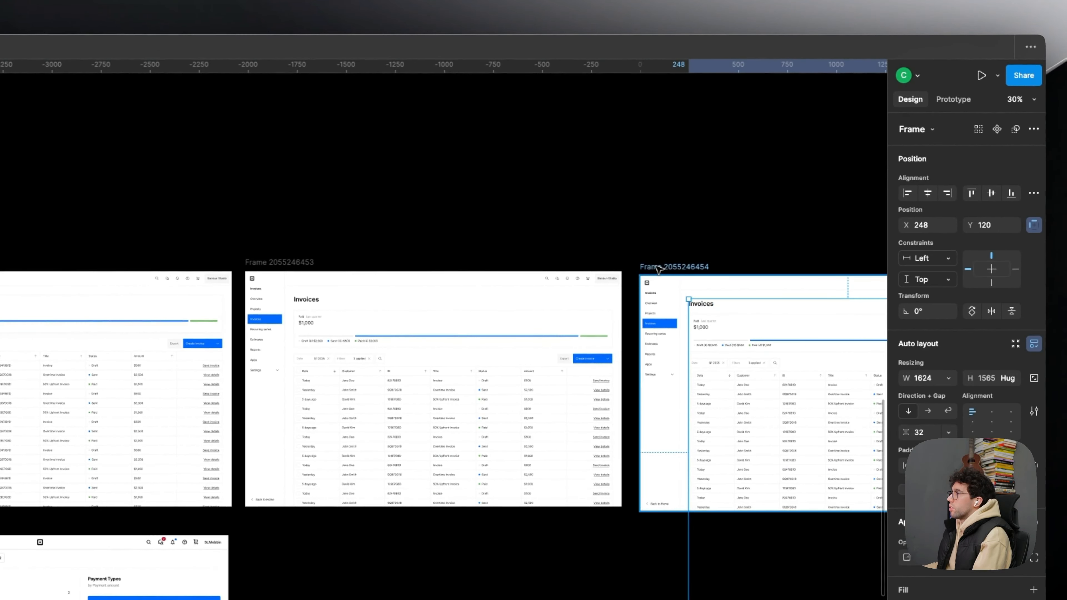
pyautogui.click(659, 269)
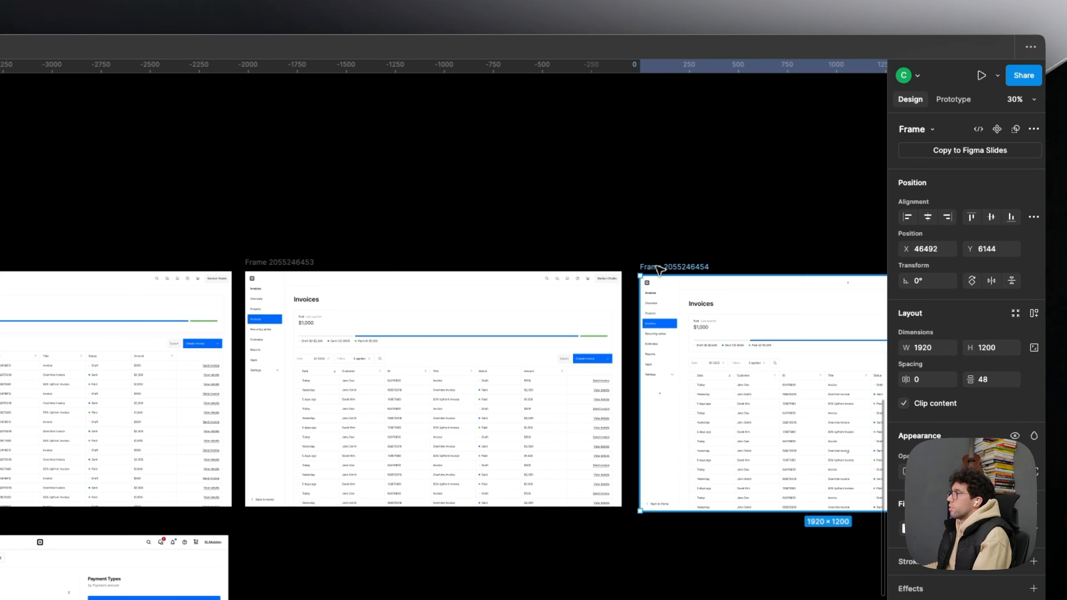
pyautogui.doubleClick(711, 306)
pyautogui.press('Delete')
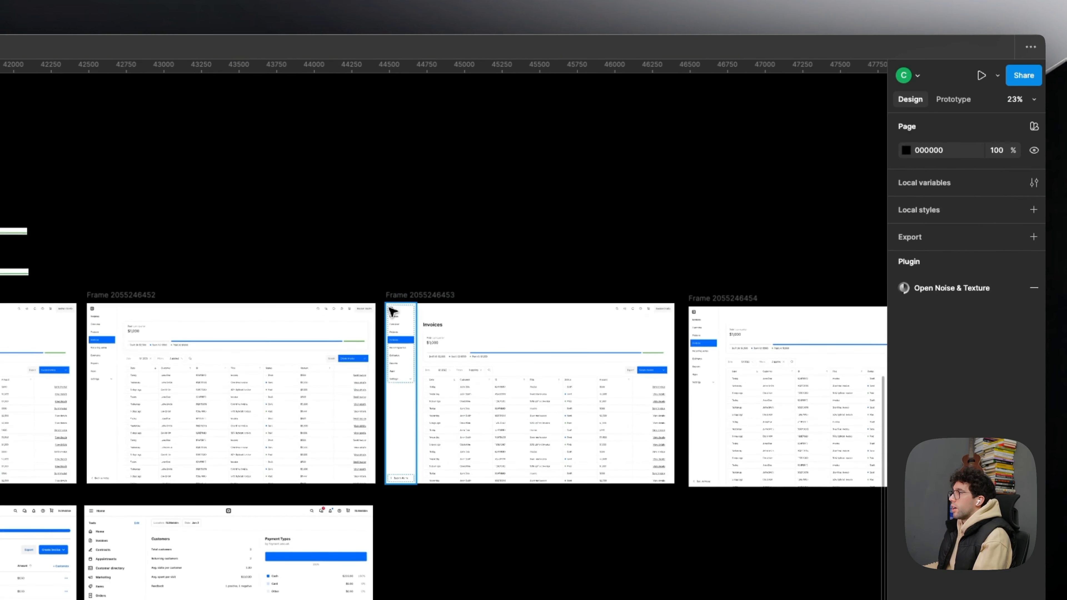
# - Replace the original invoices frame with the pasted frame without a heading, aligned with the neighbouring frames' upper edges
pyautogui.click(409, 296)
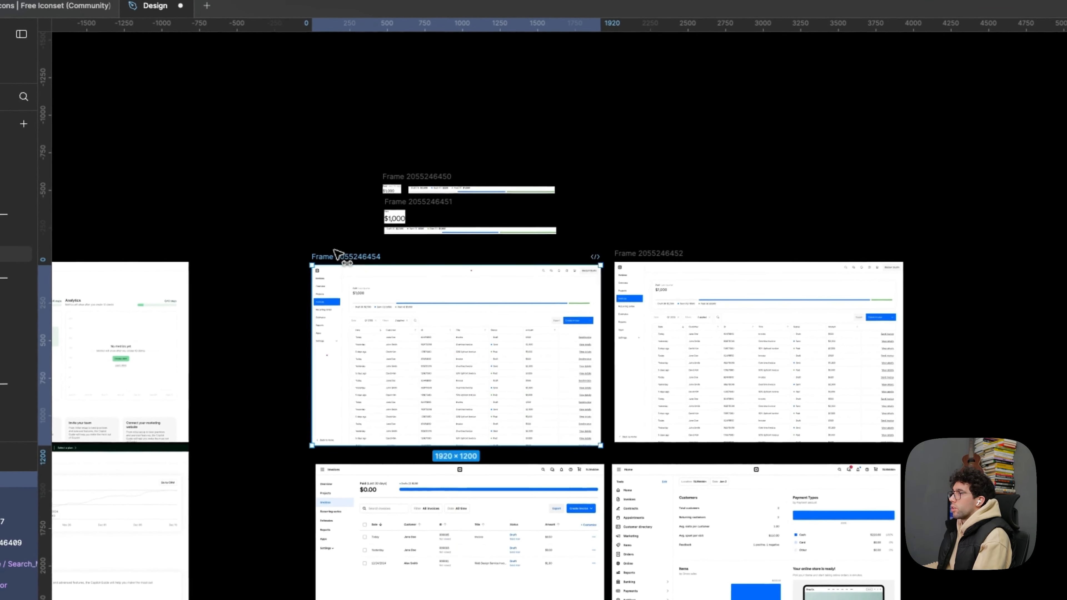
pyautogui.keyDown('ctrl'); pyautogui.scroll(5, 336, 253); pyautogui.keyUp('ctrl')
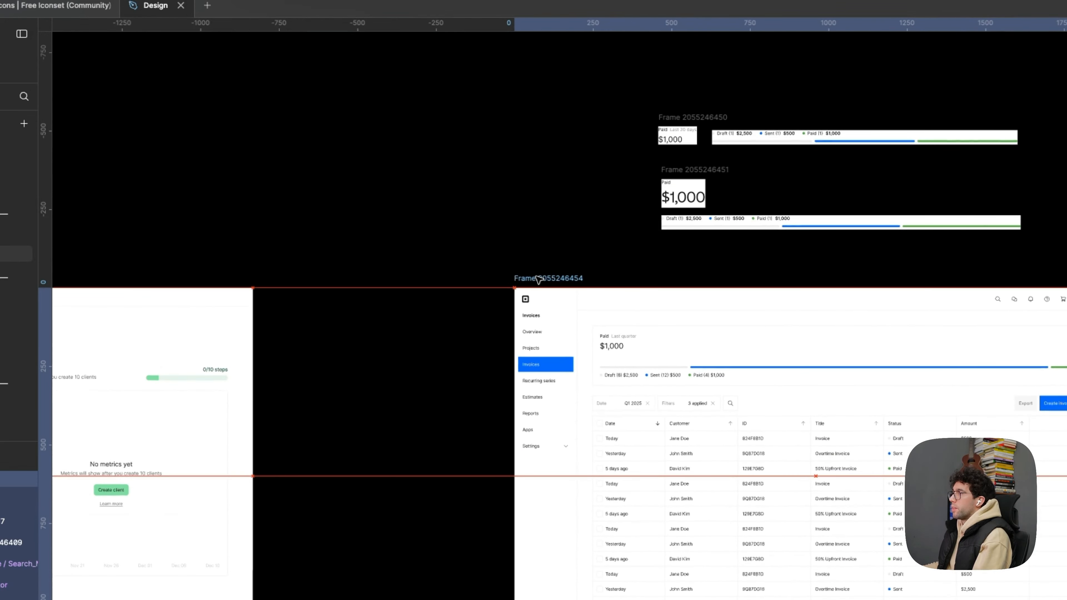
pyautogui.scroll(5, 739, 420)
# - Compare the repositioned invoices frame with the shadowed variant beside it, checking the header and content block
pyautogui.moveTo(584, 337); pyautogui.dragTo(364, 262)
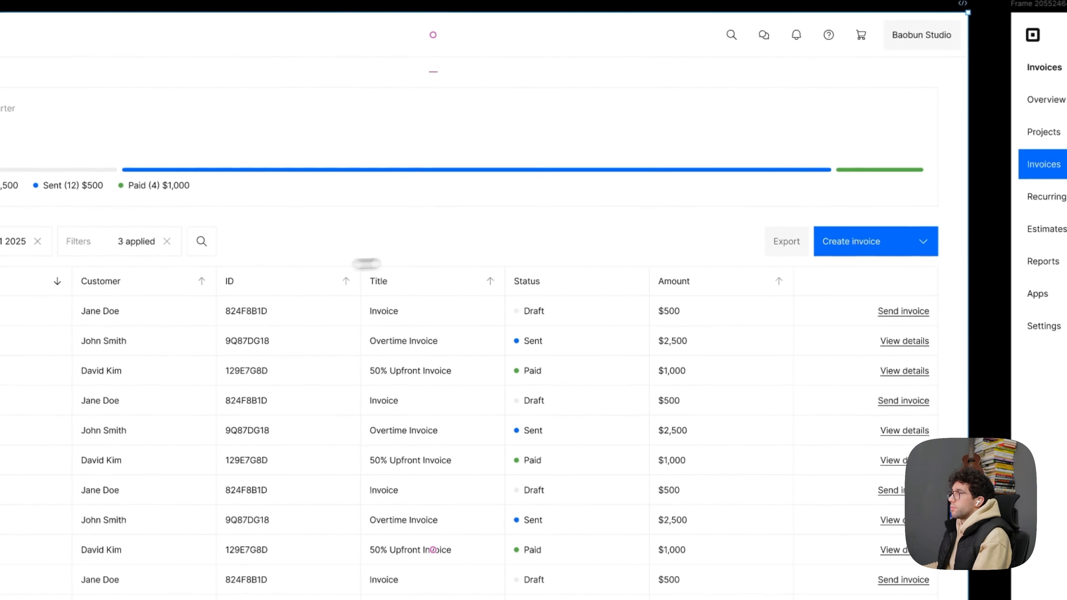
pyautogui.click(827, 280)
pyautogui.moveTo(829, 279)
pyautogui.mouseDown()
pyautogui.moveTo(312, 268)
pyautogui.moveTo(841, 282)
pyautogui.mouseUp()
pyautogui.moveTo(778, 302); pyautogui.dragTo(737, 300)
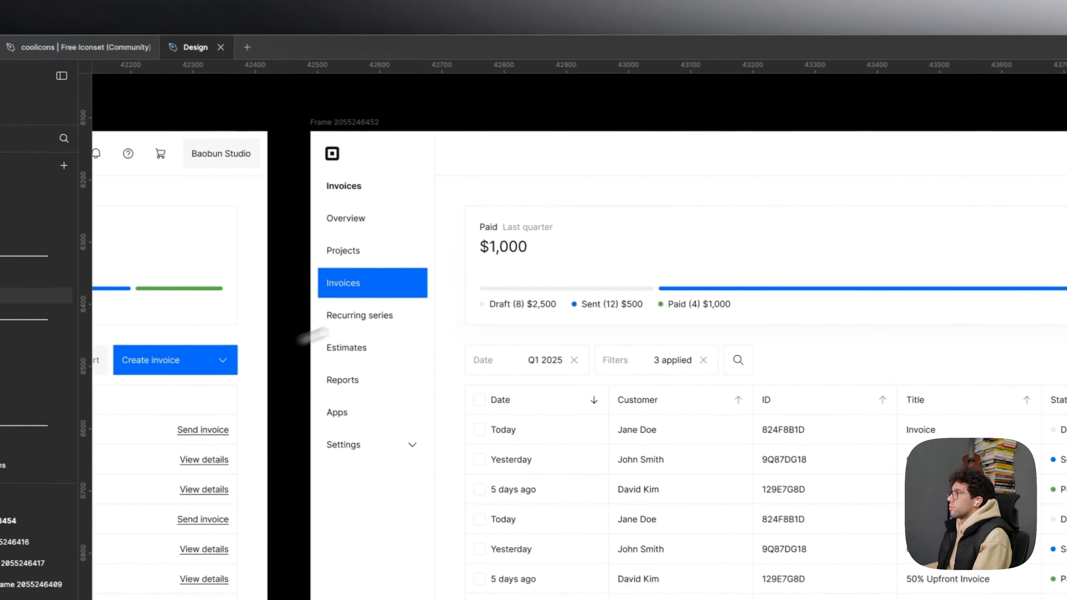
pyautogui.click(663, 245)
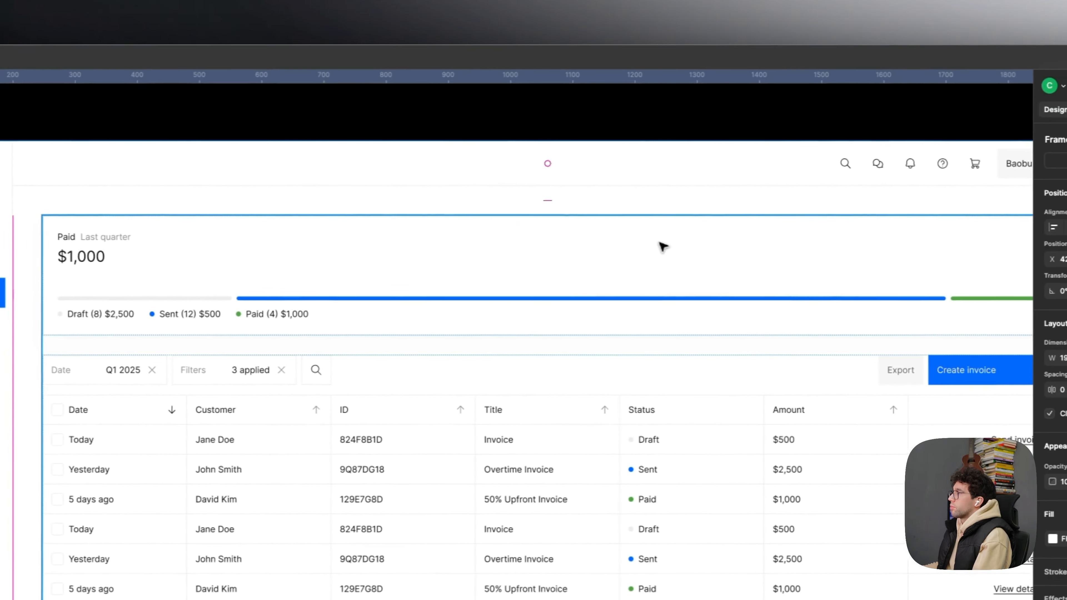
# - Copy the shadowed paid summary card's drop shadow onto the matching card in the neighbouring frame and duplicate the effect there
pyautogui.doubleClick(642, 249)
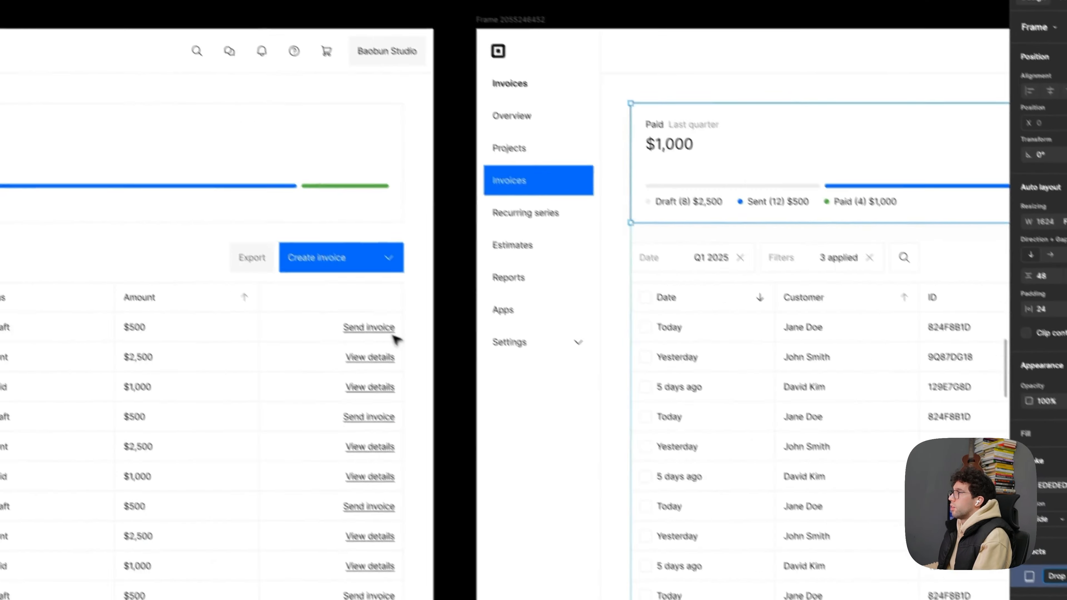
pyautogui.click(386, 188)
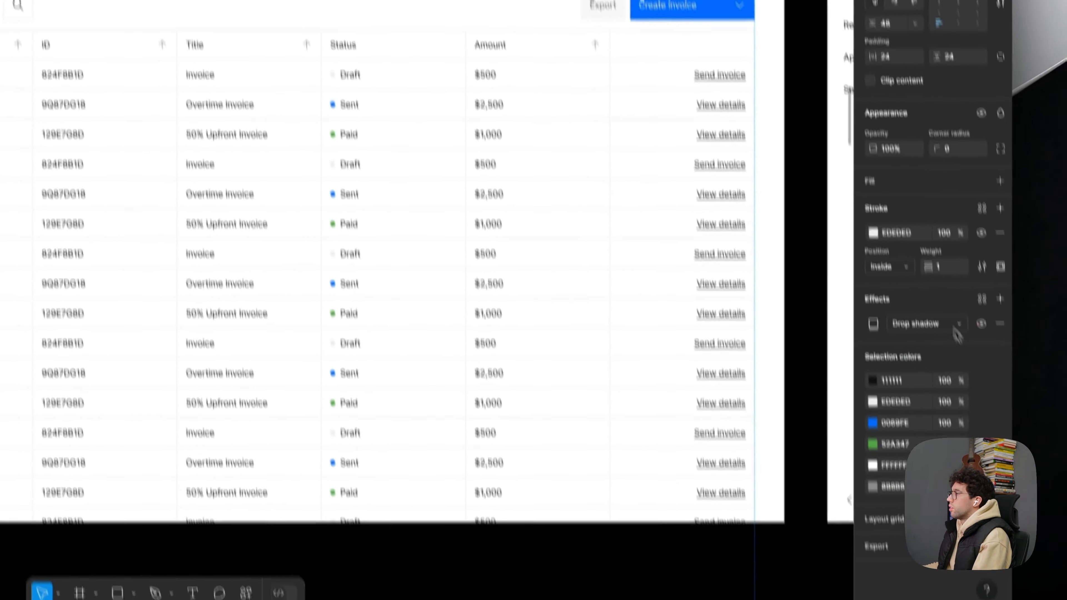
pyautogui.click(860, 326)
pyautogui.press('super+c')
pyautogui.press('super+v')
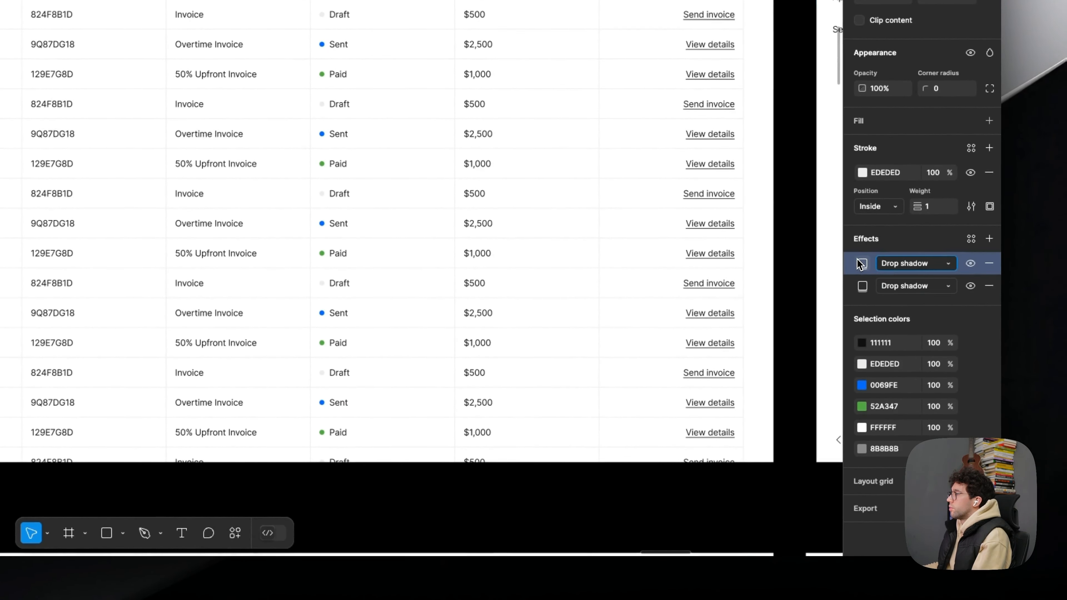
# - Set the card's first drop shadow to a Y offset of 8 and blur of 16, and adjust its color opacity
pyautogui.click(874, 324)
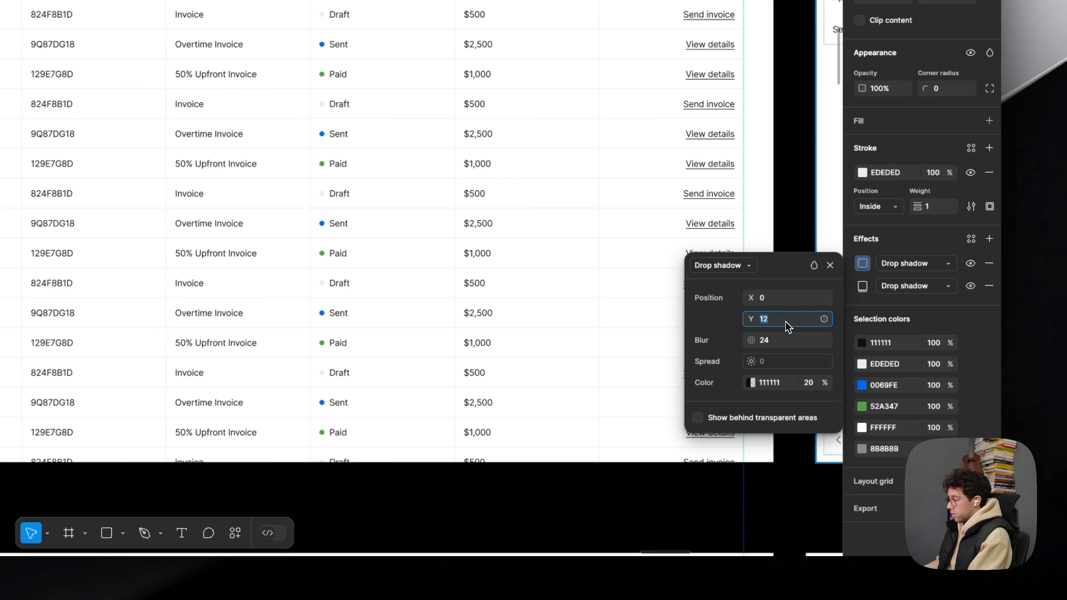
pyautogui.click(778, 325)
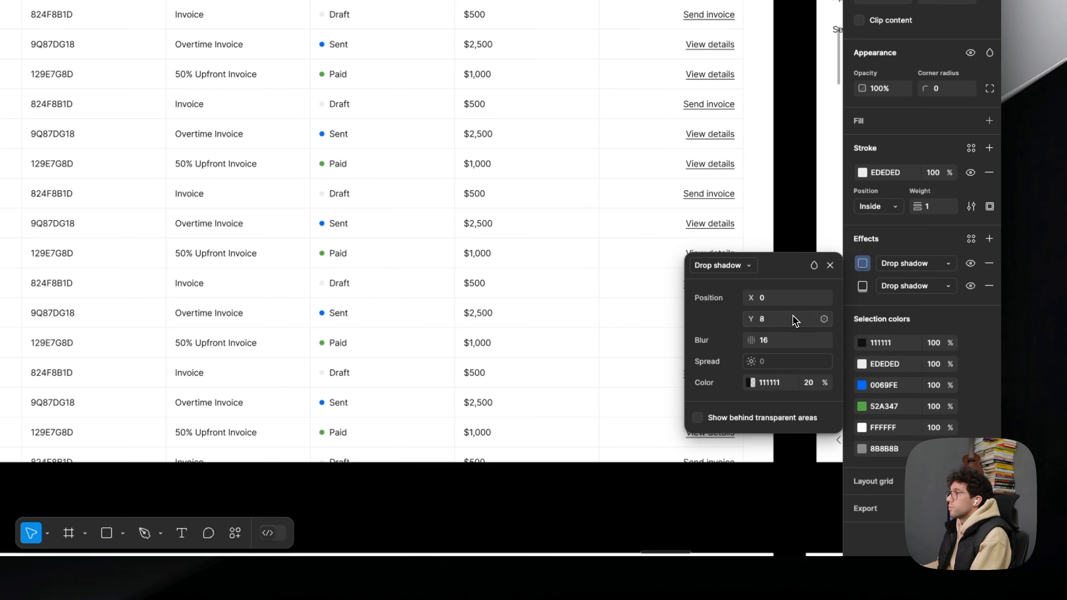
pyautogui.click(805, 388)
pyautogui.write('4')
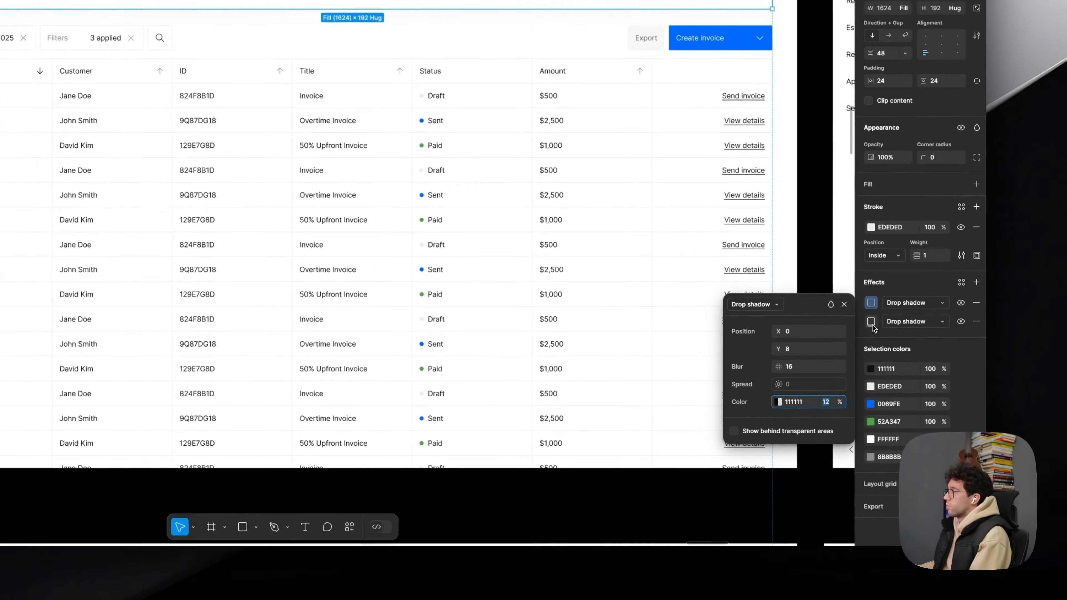
# - Duplicate the second drop shadow and set the third one to Y 24, blur 48 and 12% opacity
pyautogui.click(888, 400)
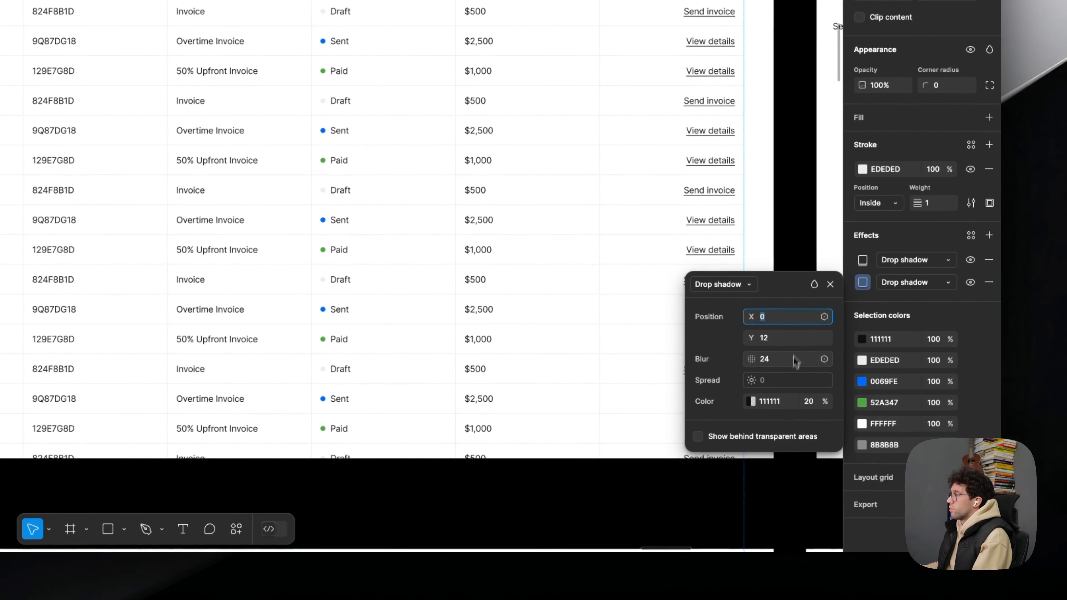
pyautogui.click(851, 282)
pyautogui.press('super+c')
pyautogui.press('super+v')
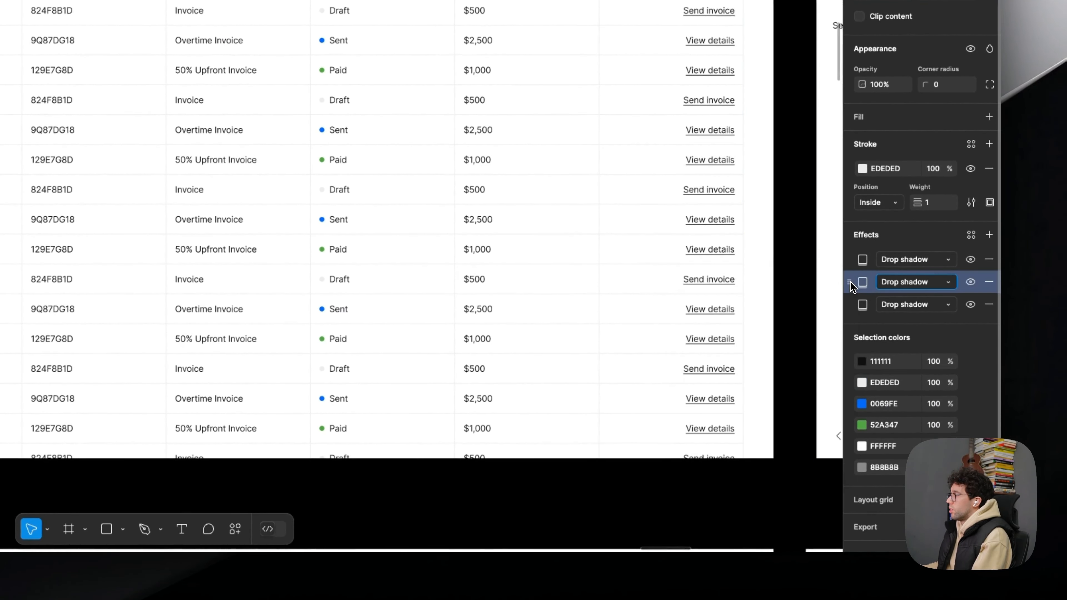
pyautogui.click(860, 308)
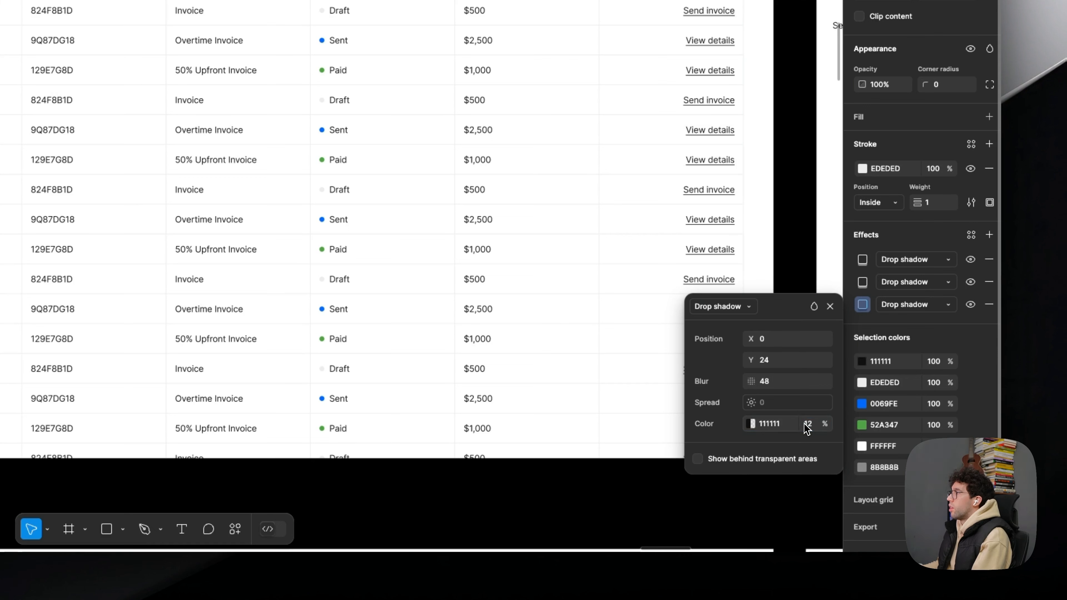
pyautogui.click(863, 283)
pyautogui.click(782, 17)
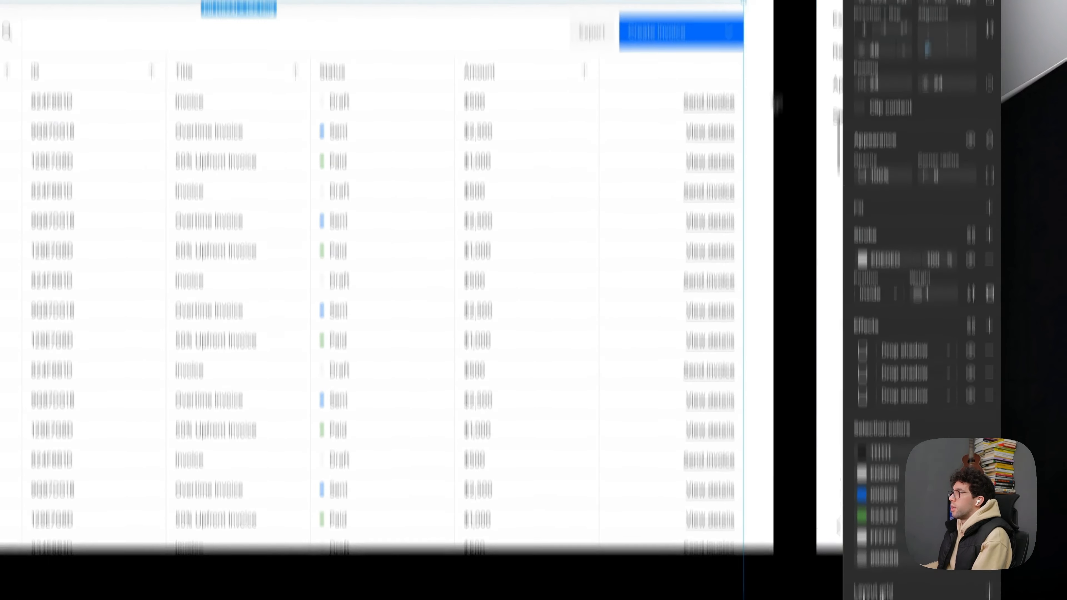
pyautogui.scroll(1, 509, 181)
pyautogui.moveTo(595, 196)
pyautogui.mouseDown()
pyautogui.moveTo(556, 184)
pyautogui.moveTo(577, 190)
pyautogui.mouseUp()
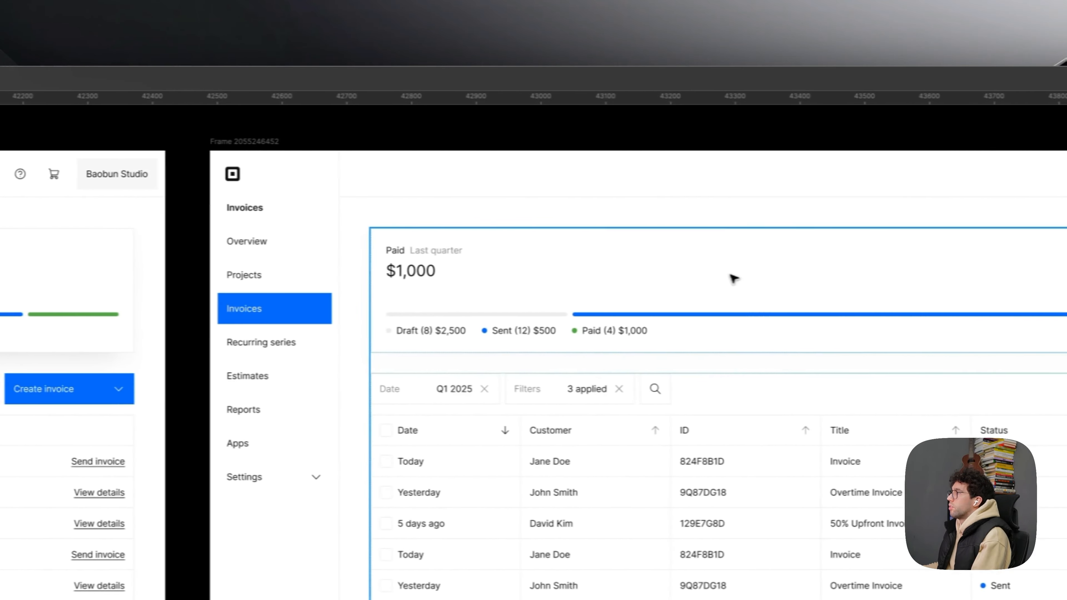
pyautogui.click(734, 279)
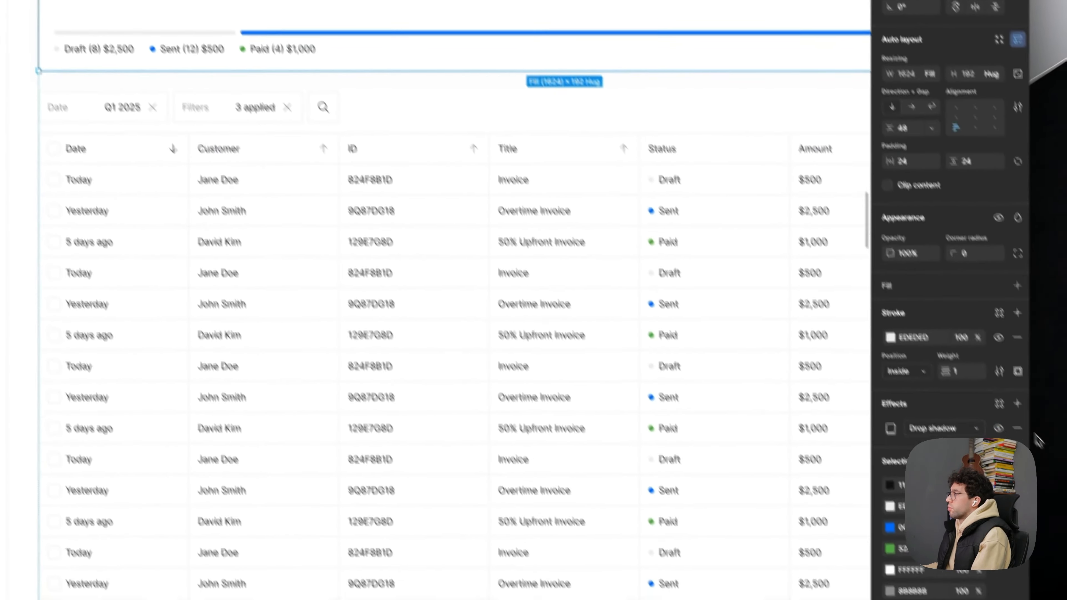
pyautogui.click(1017, 429)
pyautogui.moveTo(495, 210); pyautogui.dragTo(1063, 314)
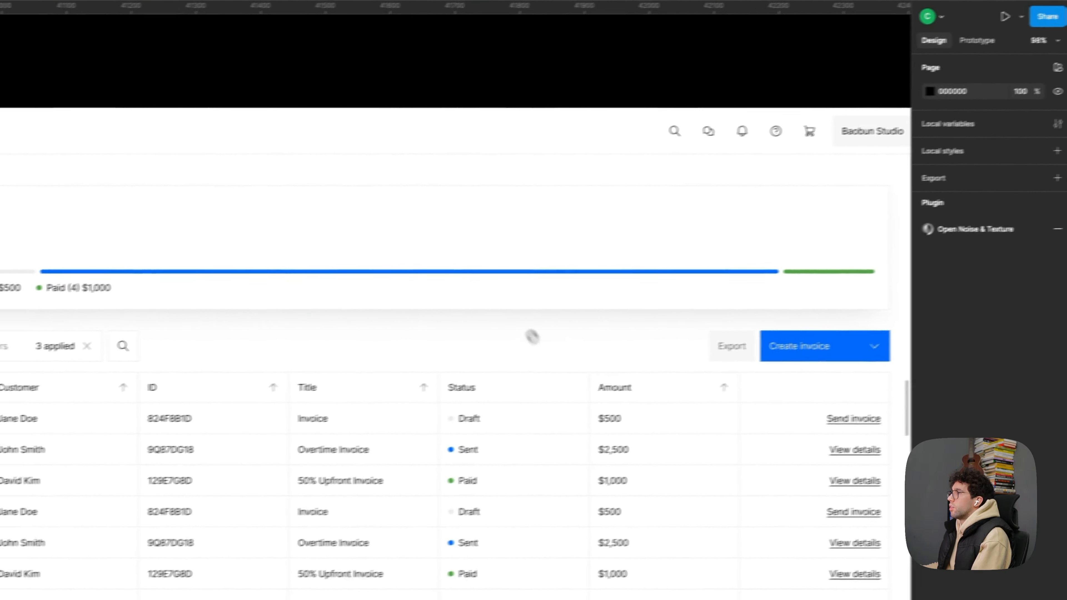
# - Hide all three drop shadows on the paid summary card with the stacked shadows
pyautogui.moveTo(536, 341); pyautogui.dragTo(487, 309)
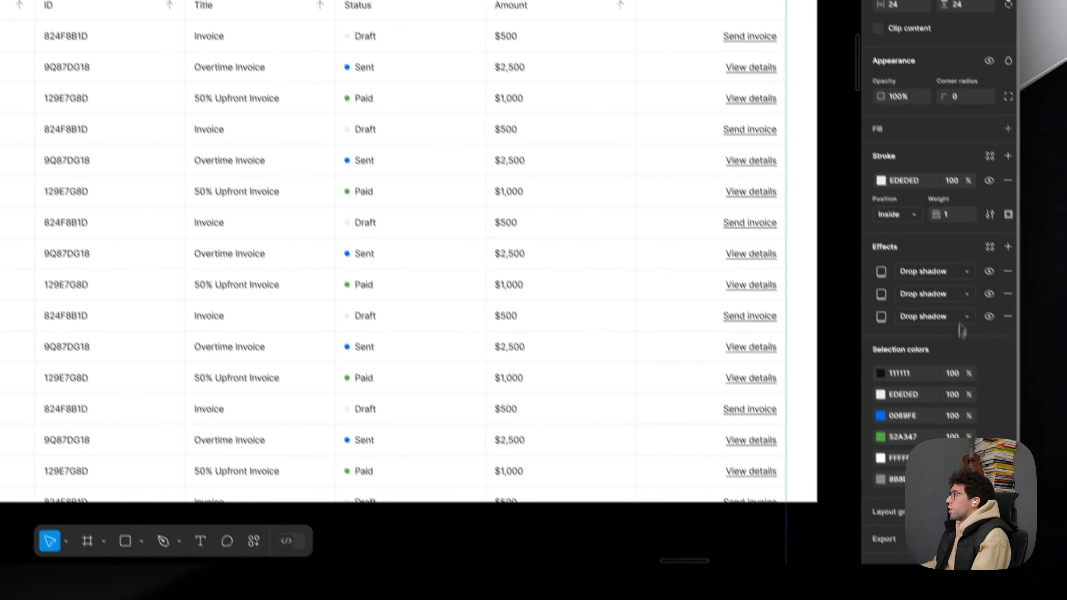
pyautogui.click(990, 316)
pyautogui.click(989, 294)
pyautogui.click(990, 272)
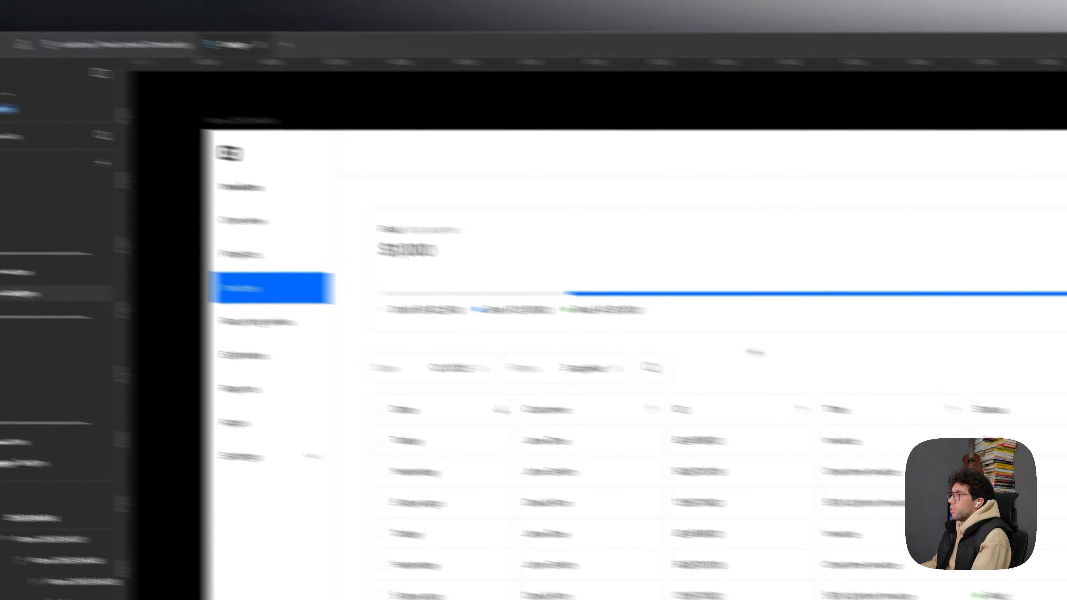
pyautogui.moveTo(509, 330); pyautogui.dragTo(1066, 362)
pyautogui.press('Delete')
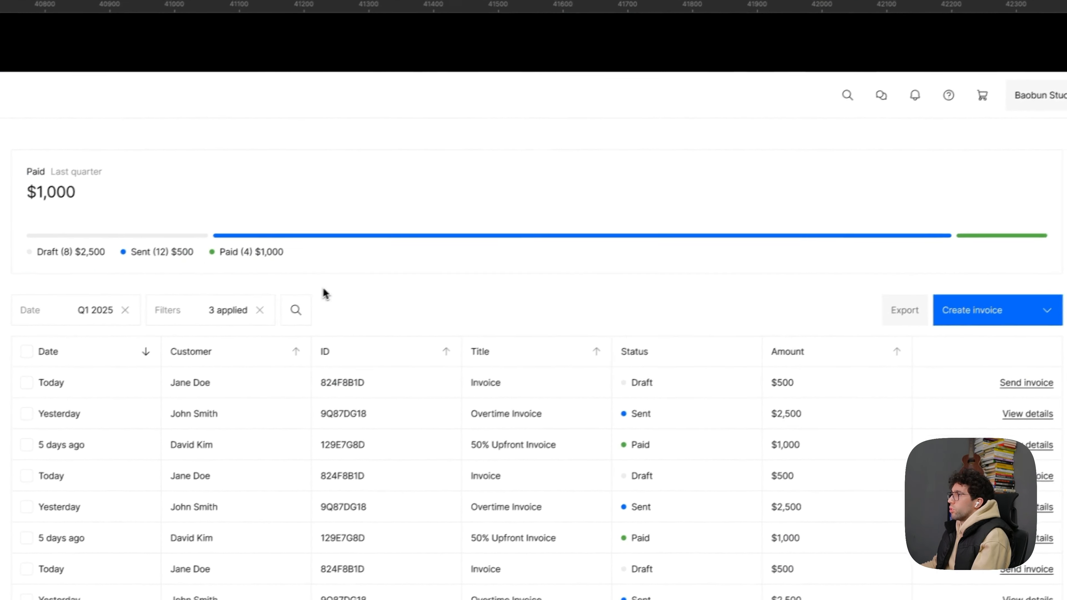
# - Draw a rectangle about 563 × 105 between the summary card and the filter row, and fill it with 111111
pyautogui.press('r')
pyautogui.moveTo(633, 295)
pyautogui.mouseDown()
pyautogui.moveTo(671, 345)
pyautogui.moveTo(705, 334)
pyautogui.mouseUp()
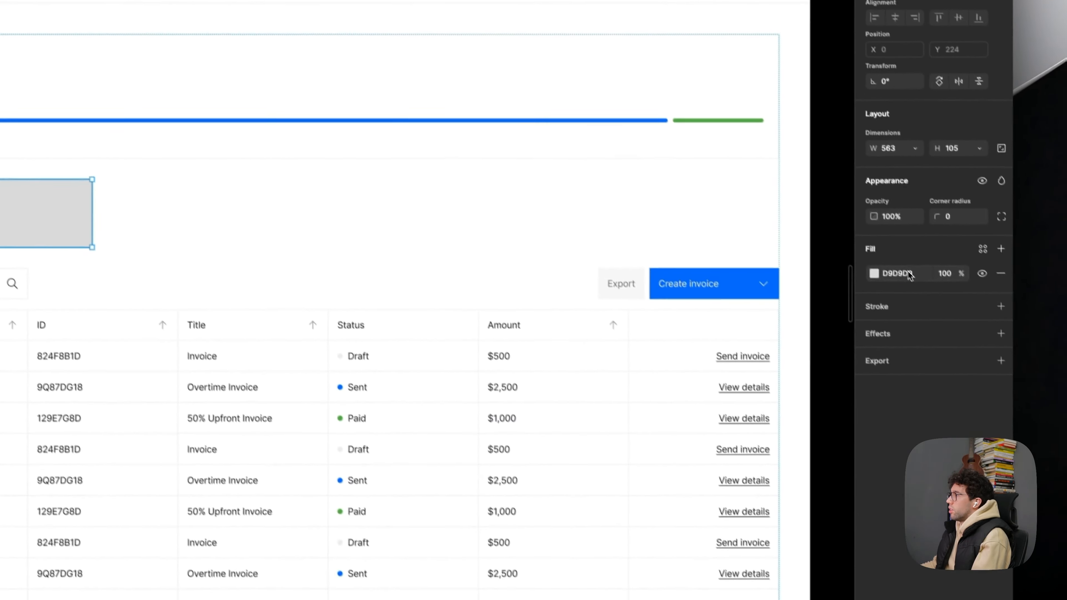
pyautogui.click(907, 273)
pyautogui.write('111111')
pyautogui.press('Return')
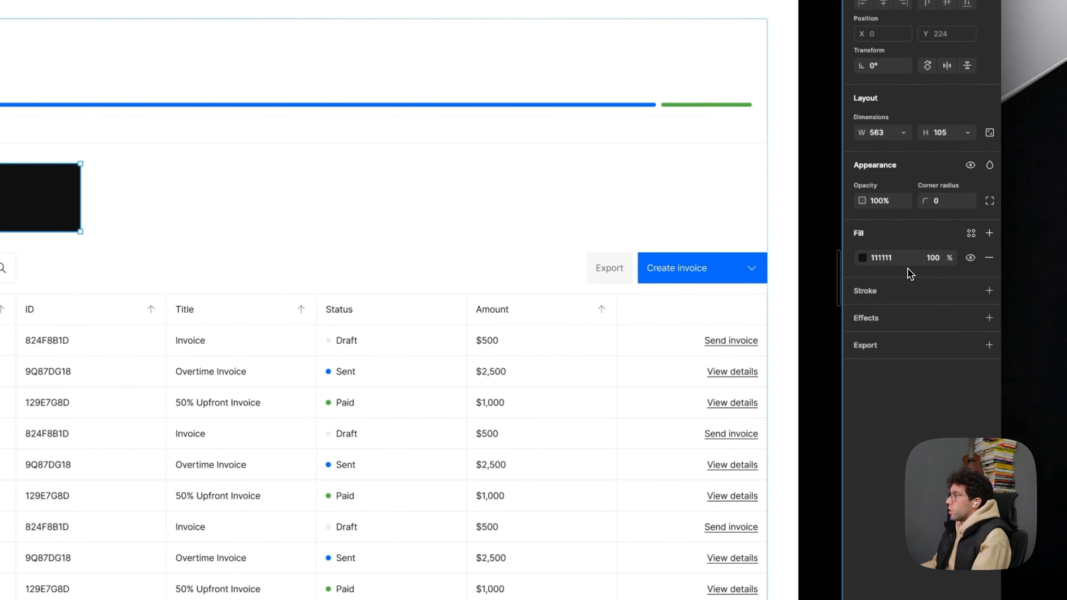
# - Add a layer blur of 84 to the dark rectangle
pyautogui.click(884, 318)
pyautogui.click(898, 342)
pyautogui.click(865, 343)
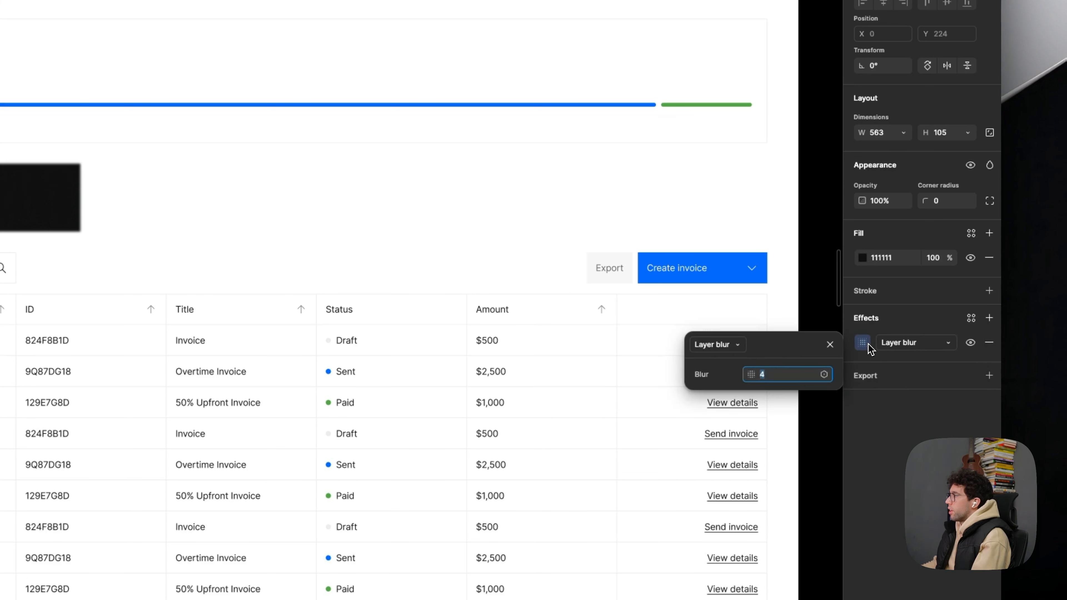
pyautogui.write('84')
pyautogui.press('Return')
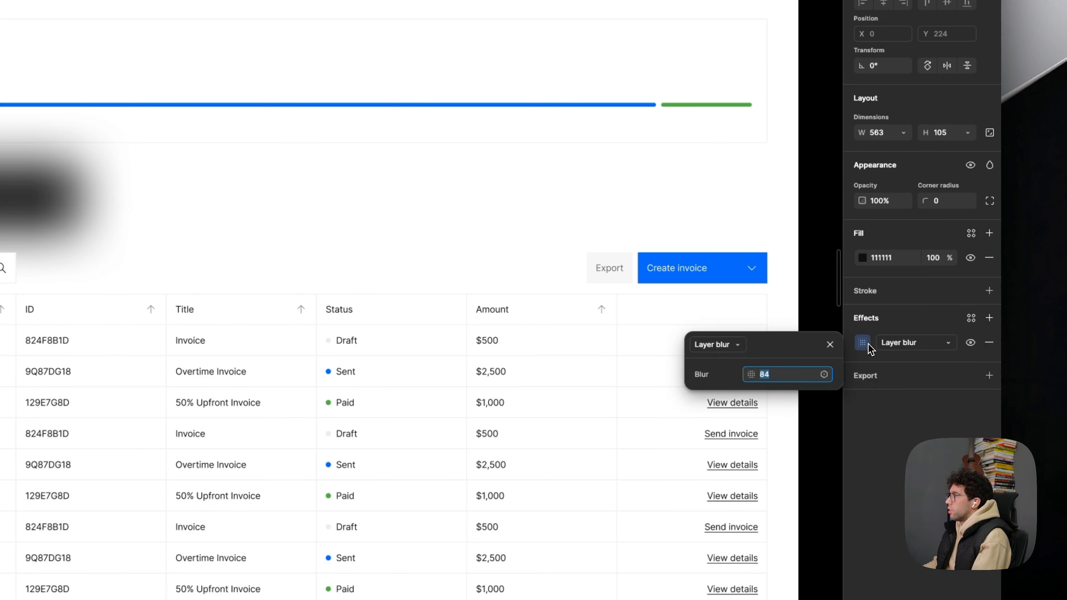
# - Change the blurred rectangle's fill to a radial gradient whose outer stop is 111111 at 0% opacity
pyautogui.click(862, 257)
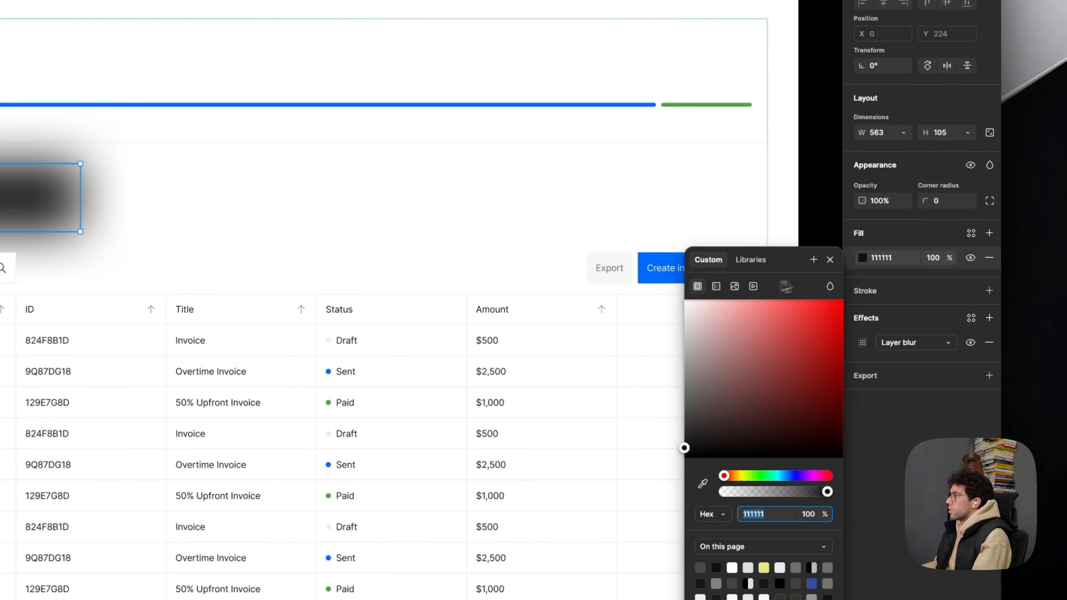
pyautogui.click(716, 286)
pyautogui.click(725, 322)
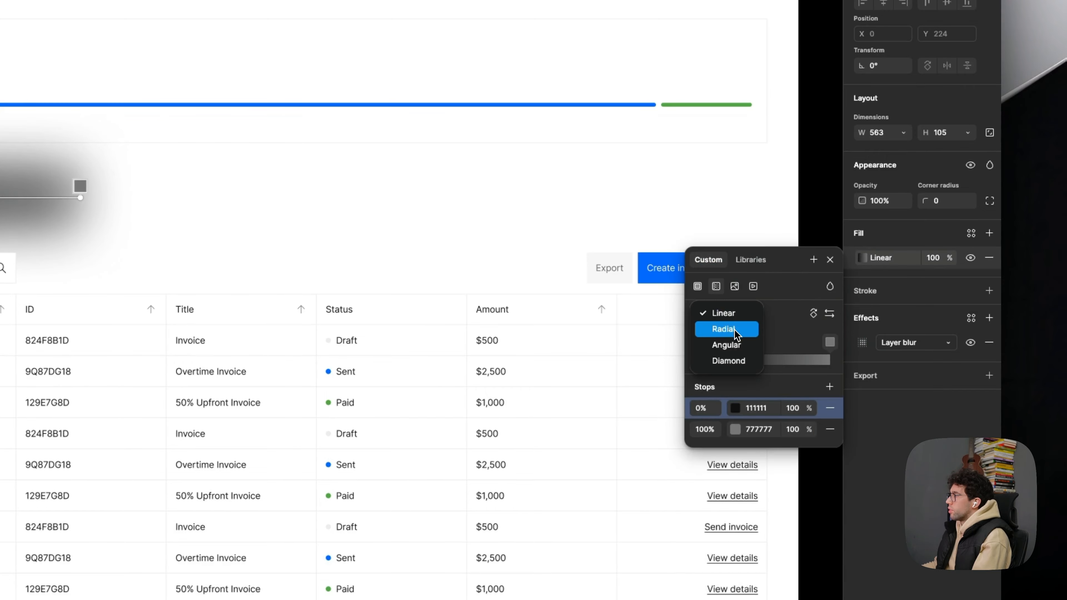
pyautogui.click(722, 329)
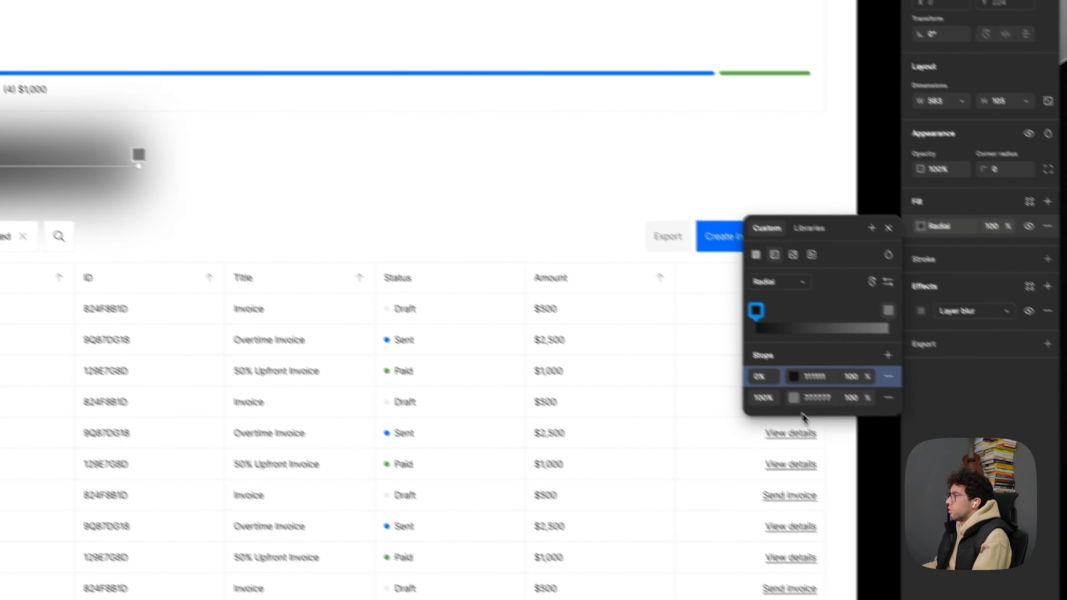
pyautogui.click(927, 437)
pyautogui.write('111111')
pyautogui.click(966, 438)
pyautogui.write('0')
pyautogui.press('Return')
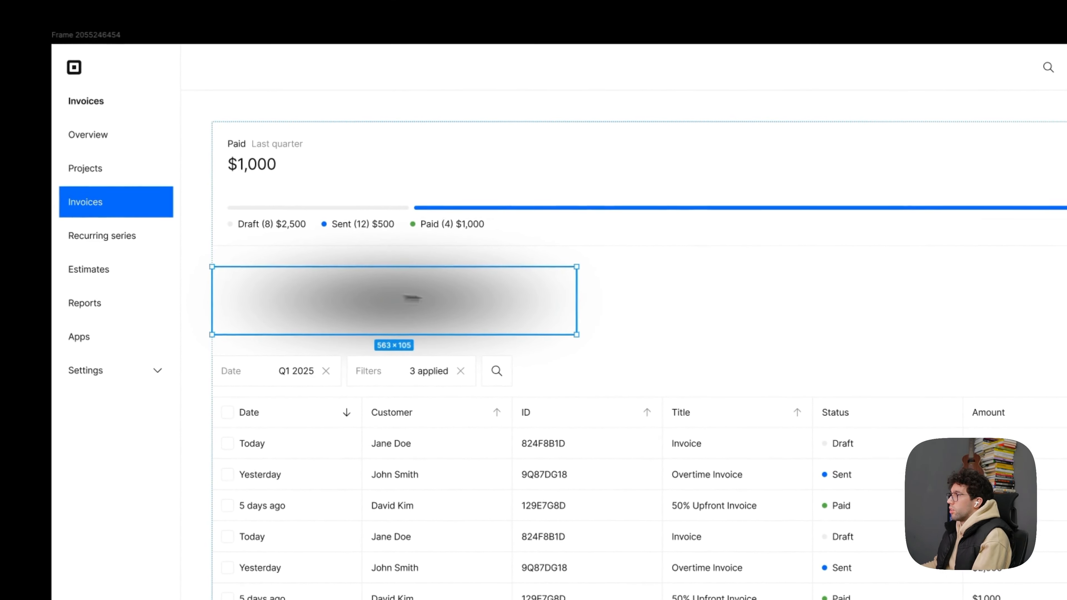
# - Enlarge the blurred rectangle to about 913 × 171 and center it horizontally with auto layout ignored
pyautogui.moveTo(579, 305); pyautogui.dragTo(701, 312)
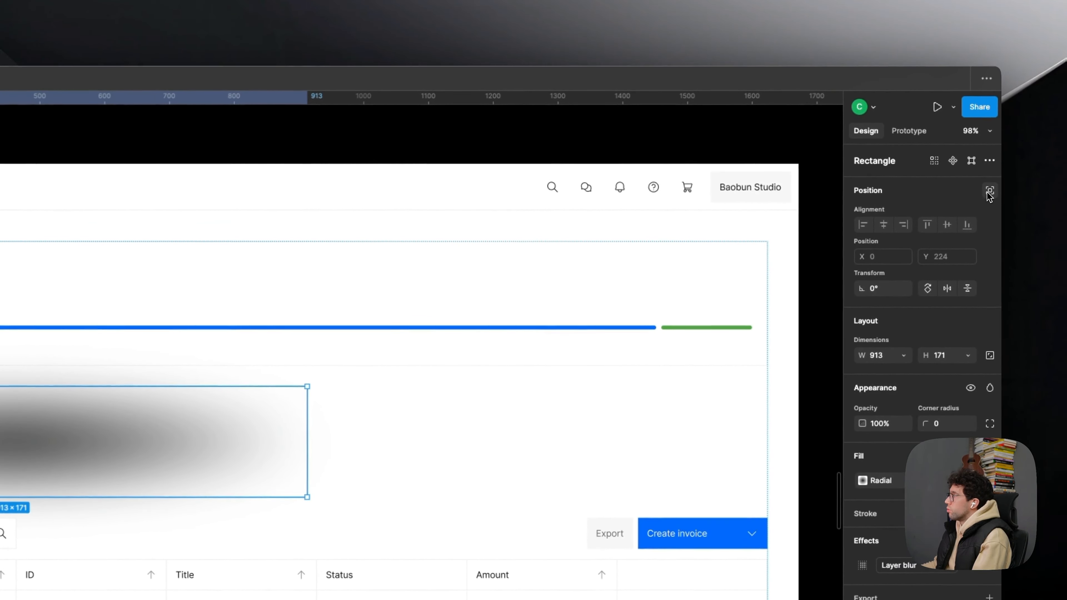
pyautogui.click(990, 193)
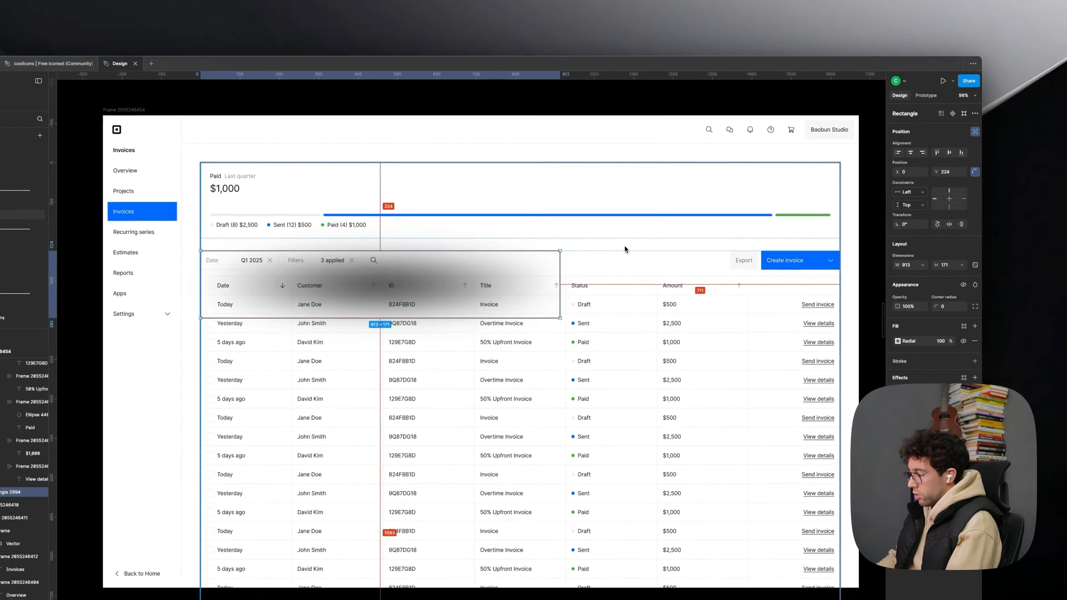
pyautogui.hotkey('alt', 'h')
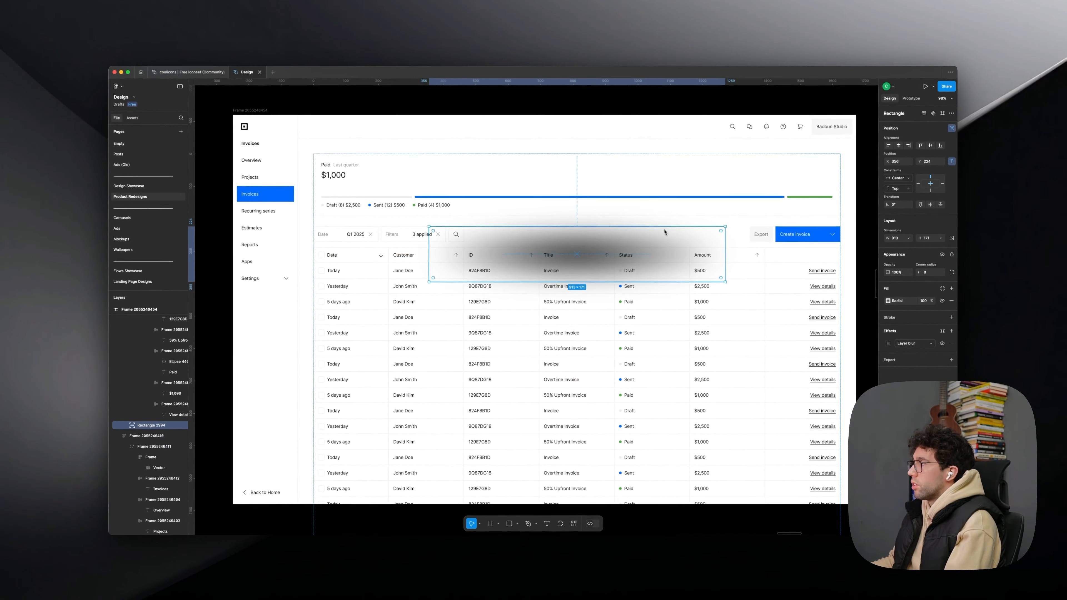
# - Place the blurred rectangle behind the summary card so it shows below the lower edge, and fill the card with FFFFFF
pyautogui.press('[')
pyautogui.moveTo(642, 238); pyautogui.dragTo(642, 210)
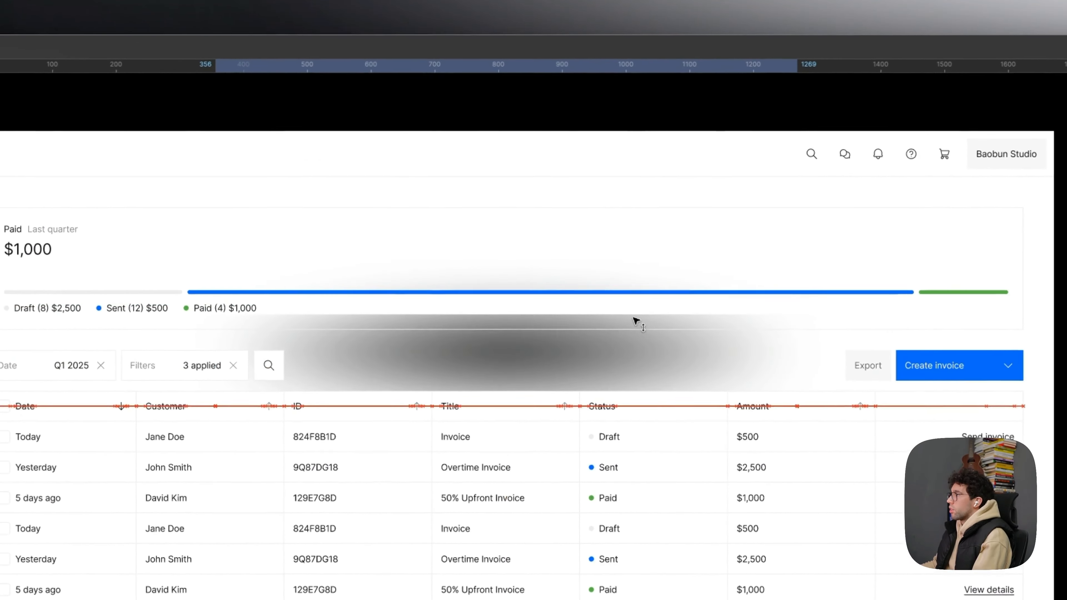
pyautogui.moveTo(634, 318); pyautogui.dragTo(633, 259)
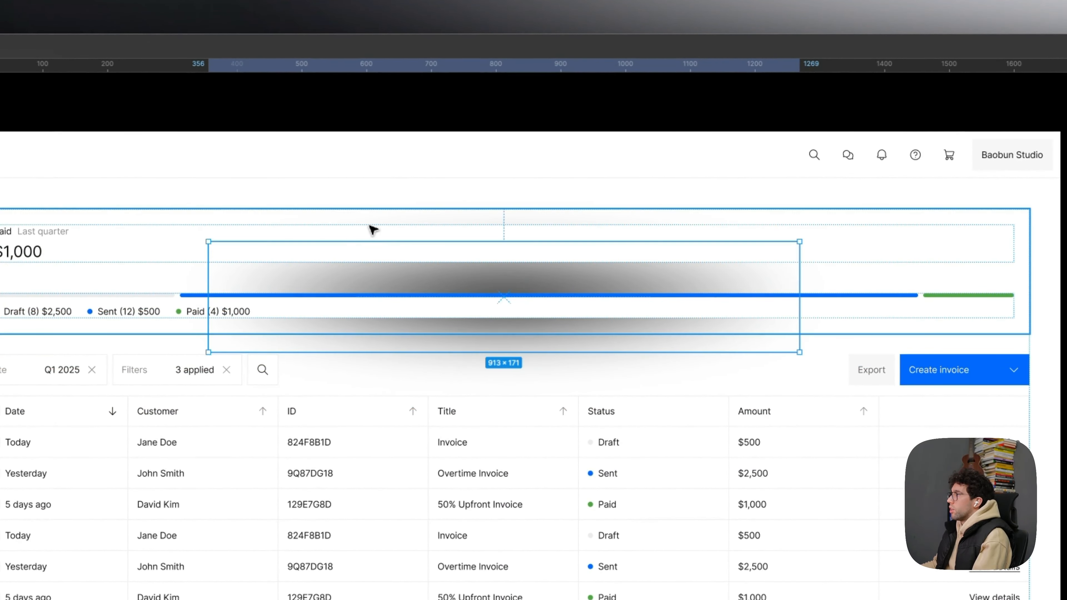
pyautogui.click(374, 231)
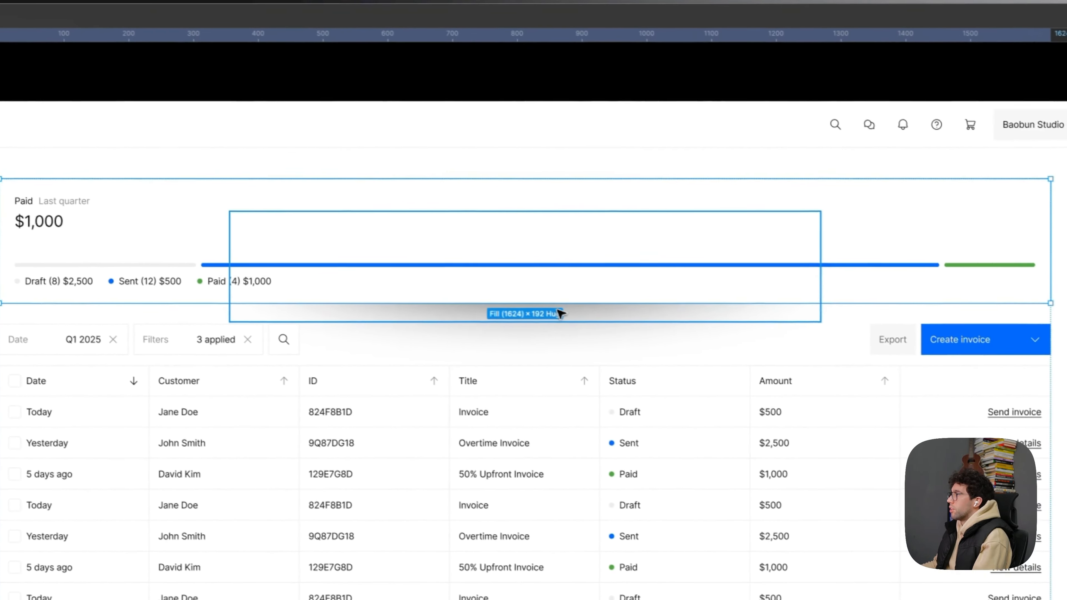
# - Widen the blurred rectangle symmetrically to 1440 px and move it up to 40 px below the card's upper edge
pyautogui.click(279, 228)
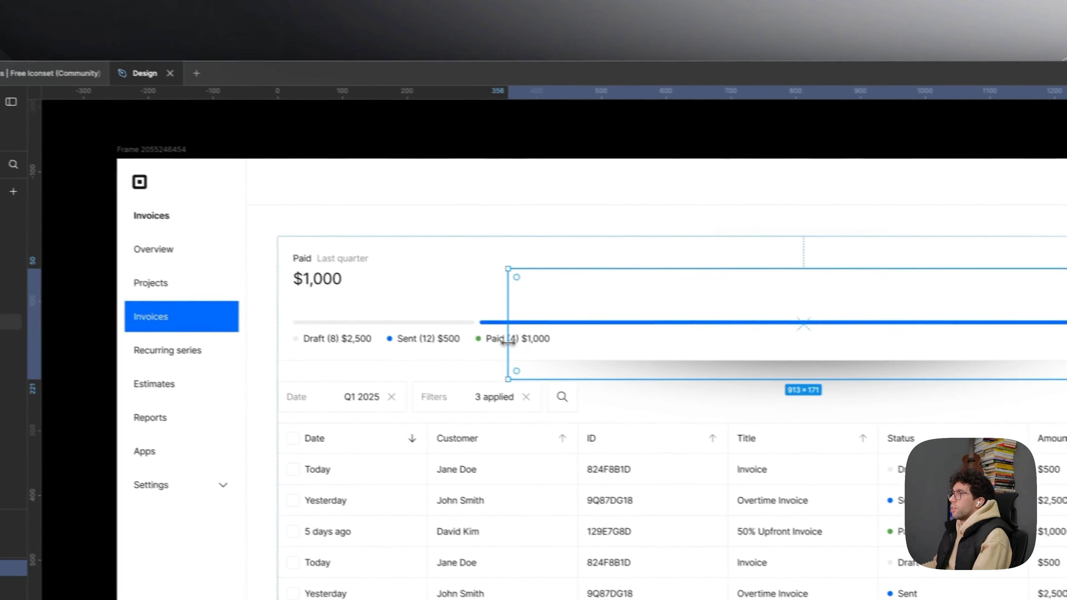
pyautogui.moveTo(508, 342); pyautogui.dragTo(362, 349)
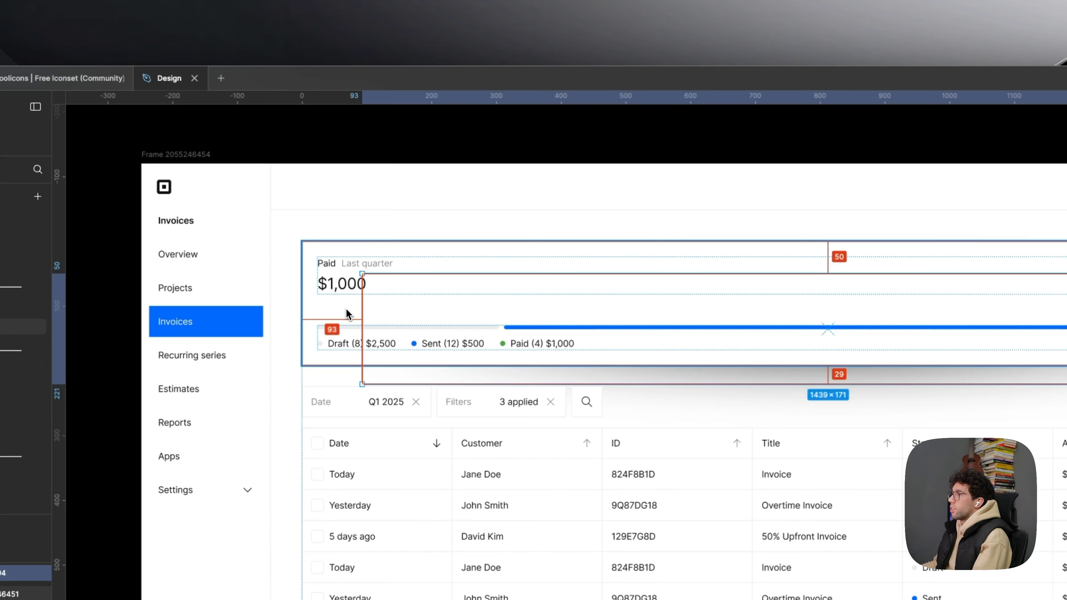
pyautogui.scroll(5, 360, 316)
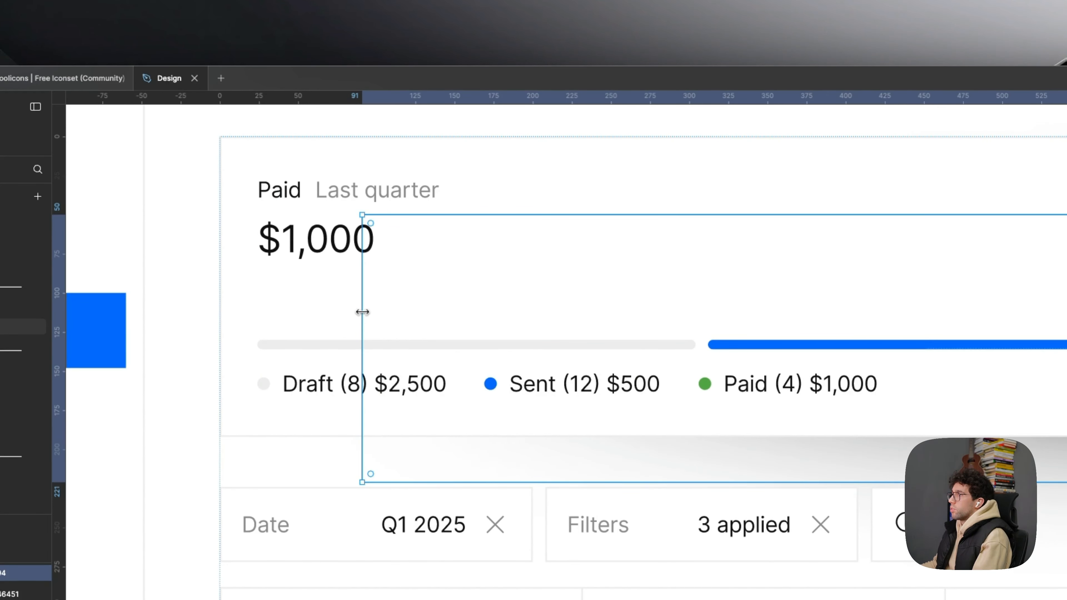
pyautogui.scroll(-6, 339, 305)
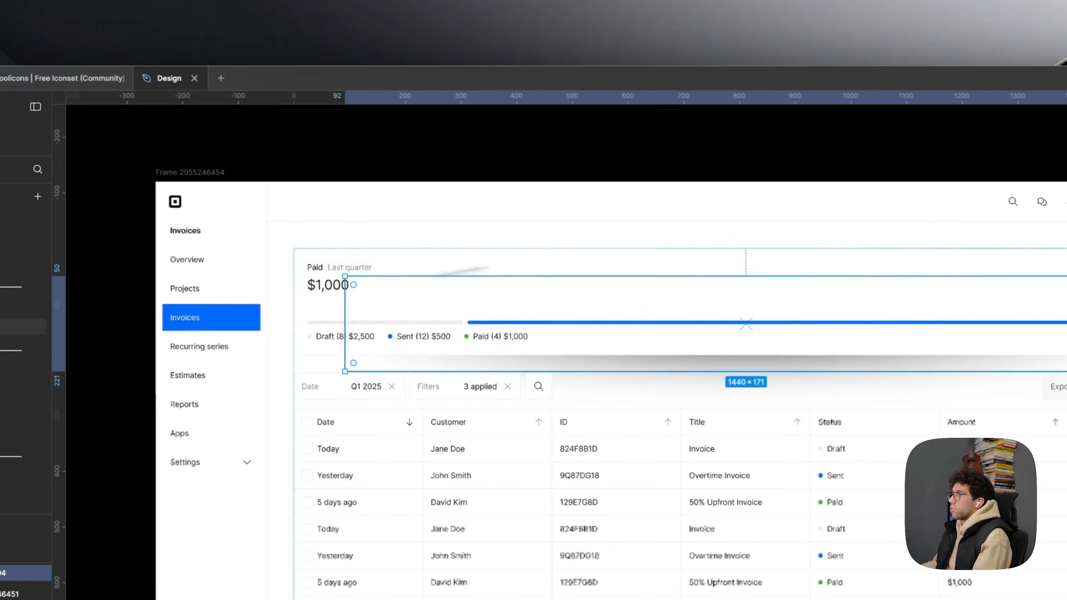
pyautogui.press('alt')
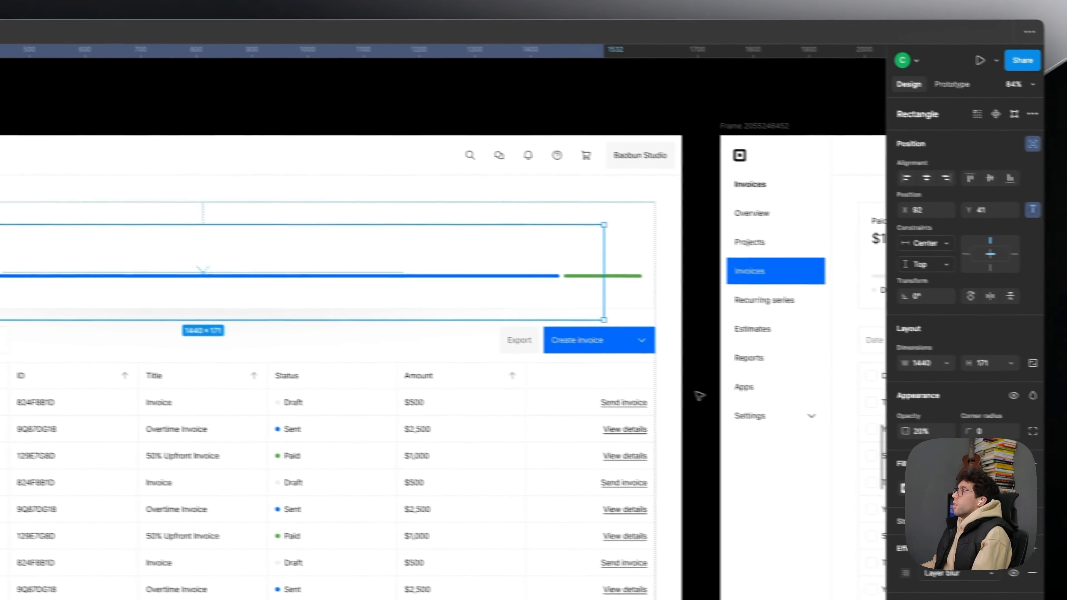
# - Widen the blurred rectangle to 1624 × 171 so it spans the summary card's full width, 41 px below the card's upper edge
pyautogui.click(1037, 446)
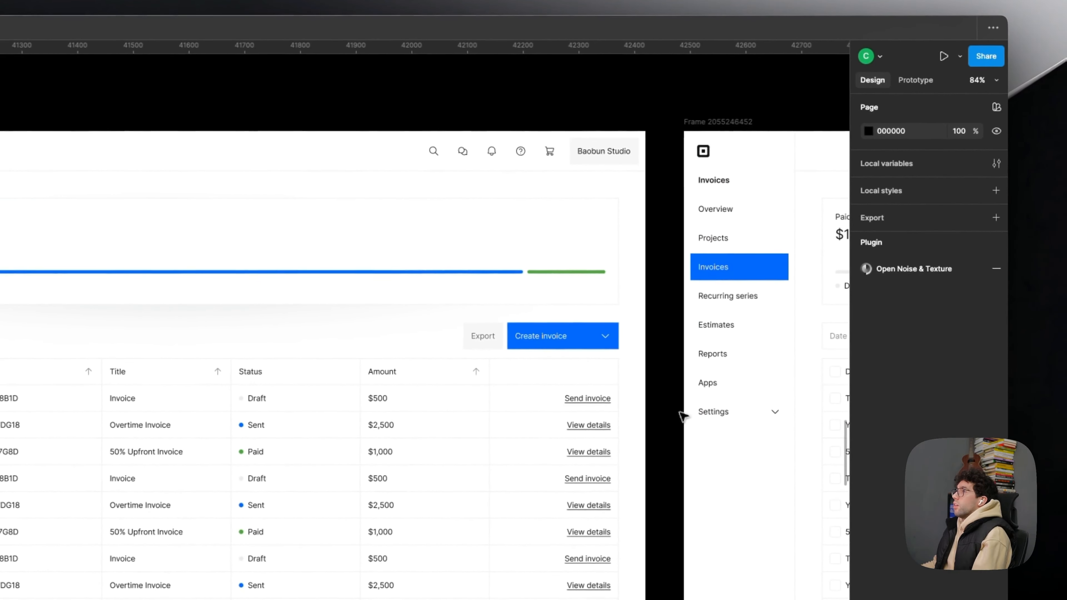
pyautogui.press('super+z')
pyautogui.moveTo(564, 255); pyautogui.dragTo(616, 259)
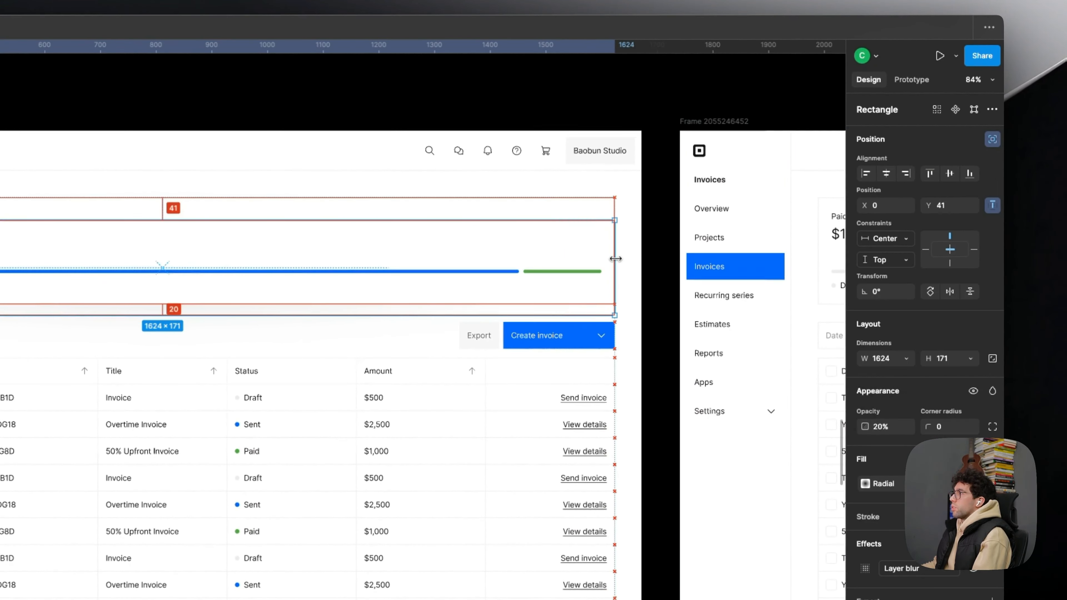
pyautogui.click(643, 276)
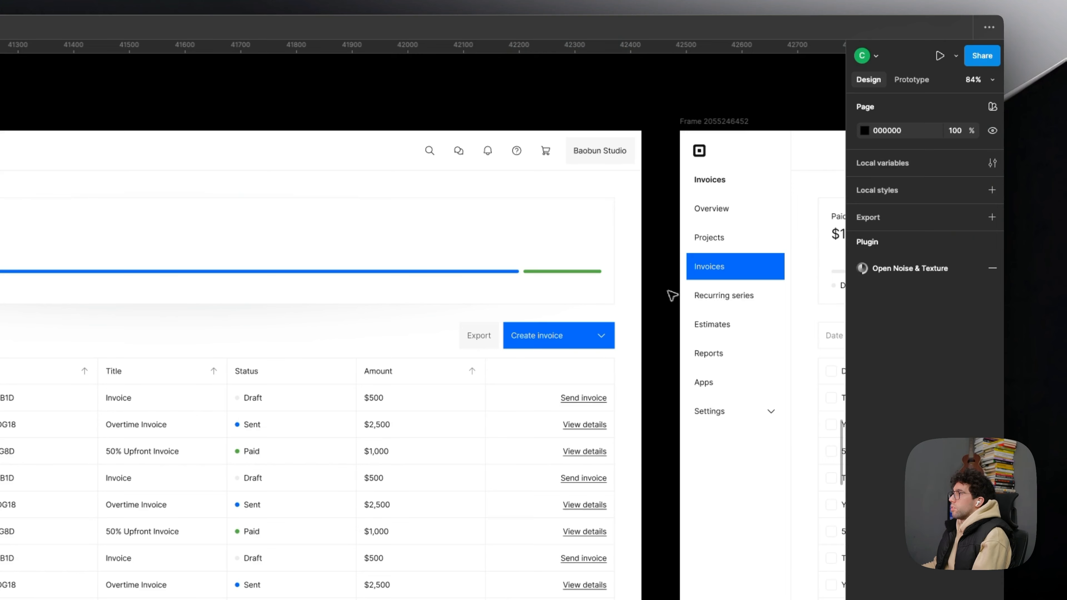
pyautogui.press('super+z')
pyautogui.click(681, 344)
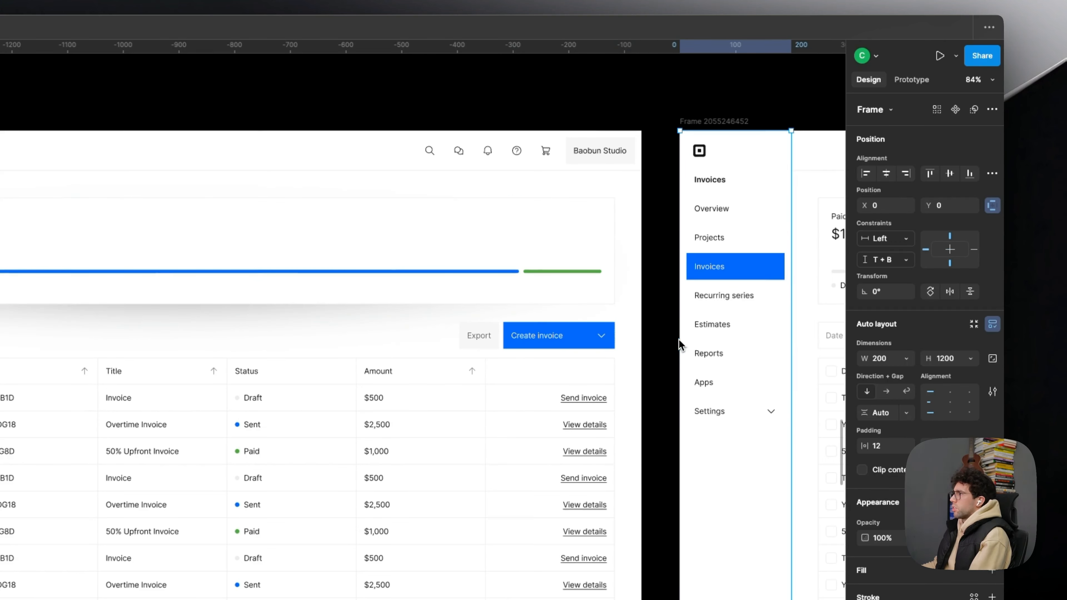
pyautogui.scroll(2, 223, 122)
pyautogui.press('super+z')
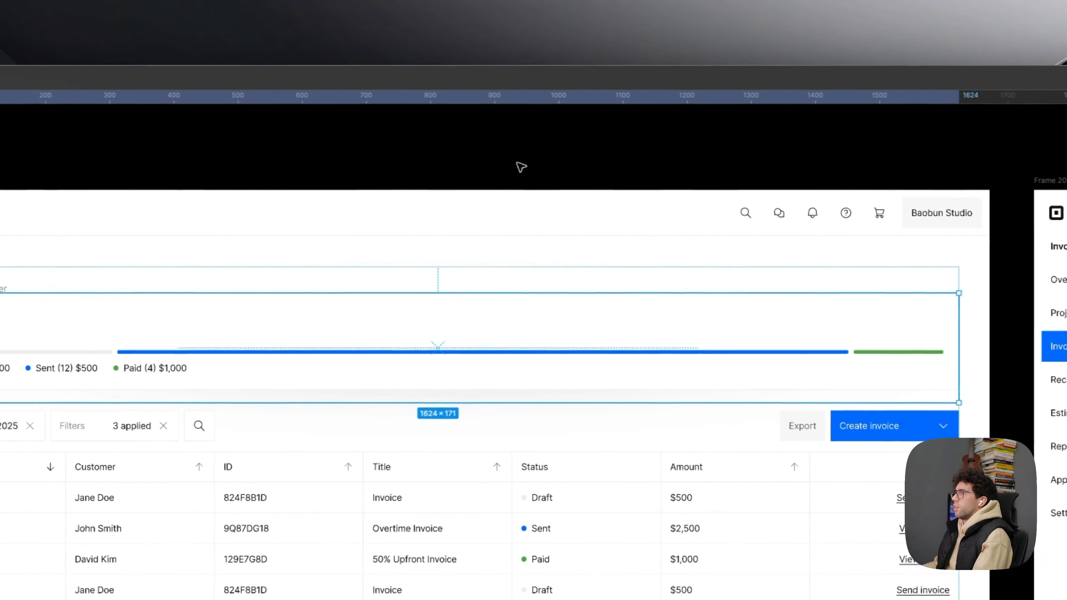
# - Compare the card's shadow with and without the latest changes to the blurred rectangle, ending with the 1624 px wide version
pyautogui.click(221, 118)
pyautogui.moveTo(501, 175); pyautogui.dragTo(529, 140)
pyautogui.press('super+z')
pyautogui.press('super+z')
pyautogui.press('super+z')
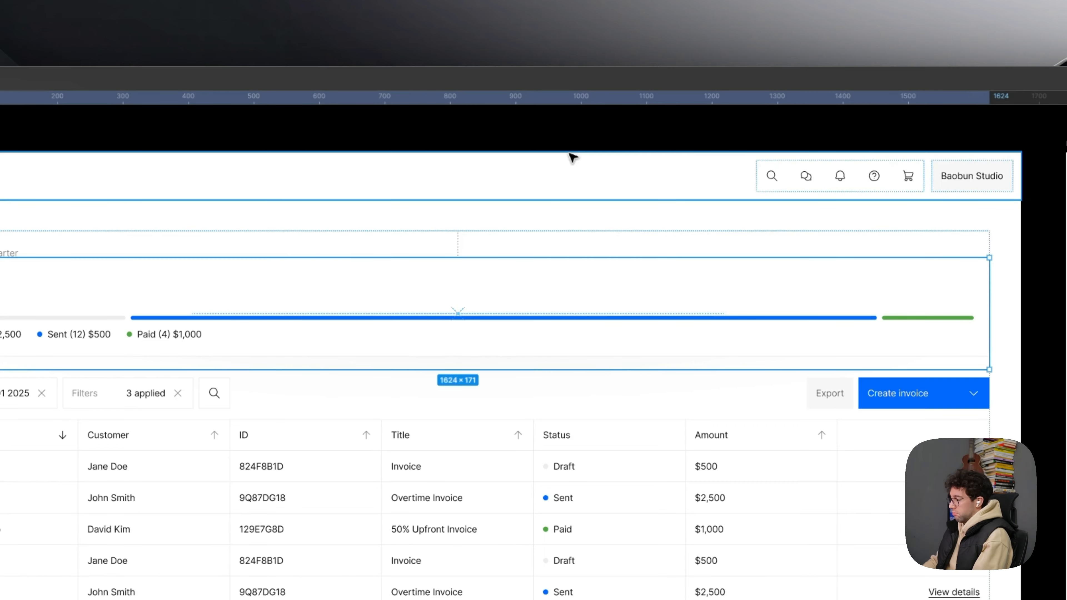
pyautogui.press('super+z')
pyautogui.click(574, 155)
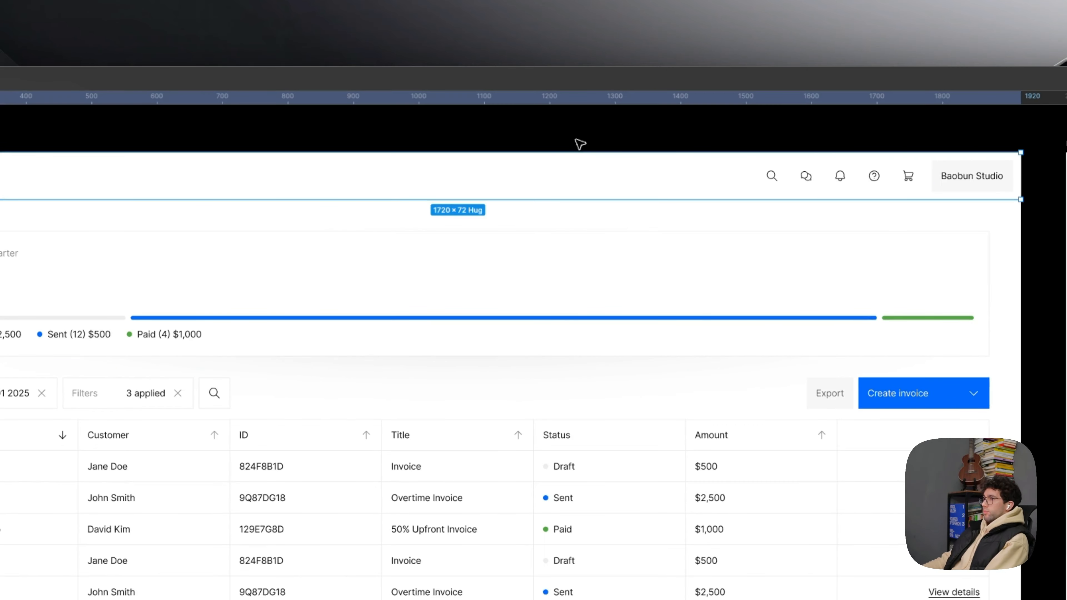
pyautogui.click(581, 141)
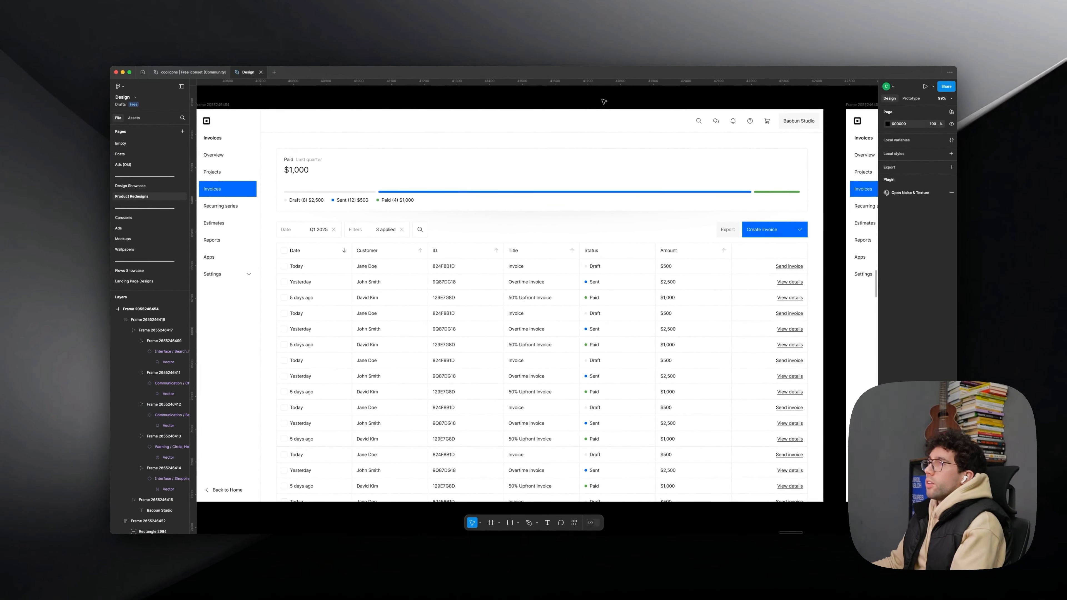
# - Select the paid summary card and turn its three hidden drop shadows back on
pyautogui.click(623, 119)
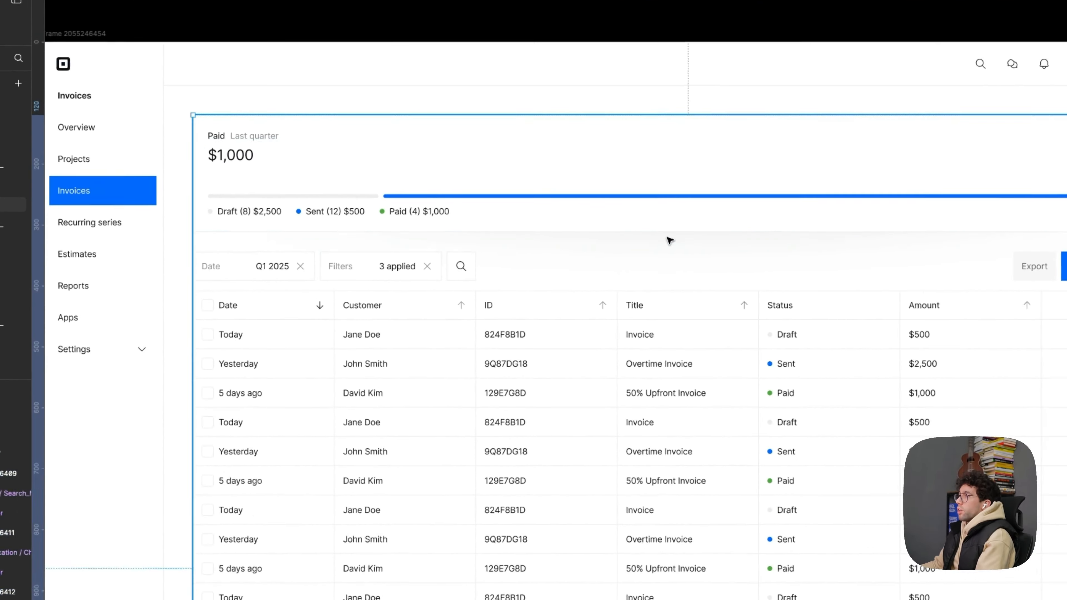
pyautogui.doubleClick(533, 216)
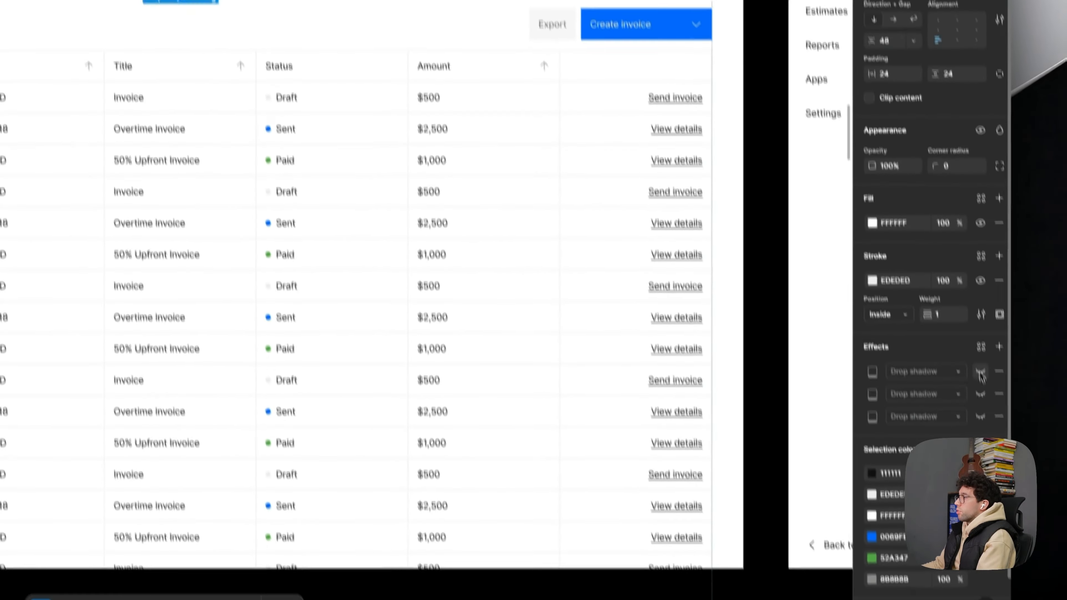
pyautogui.click(970, 352)
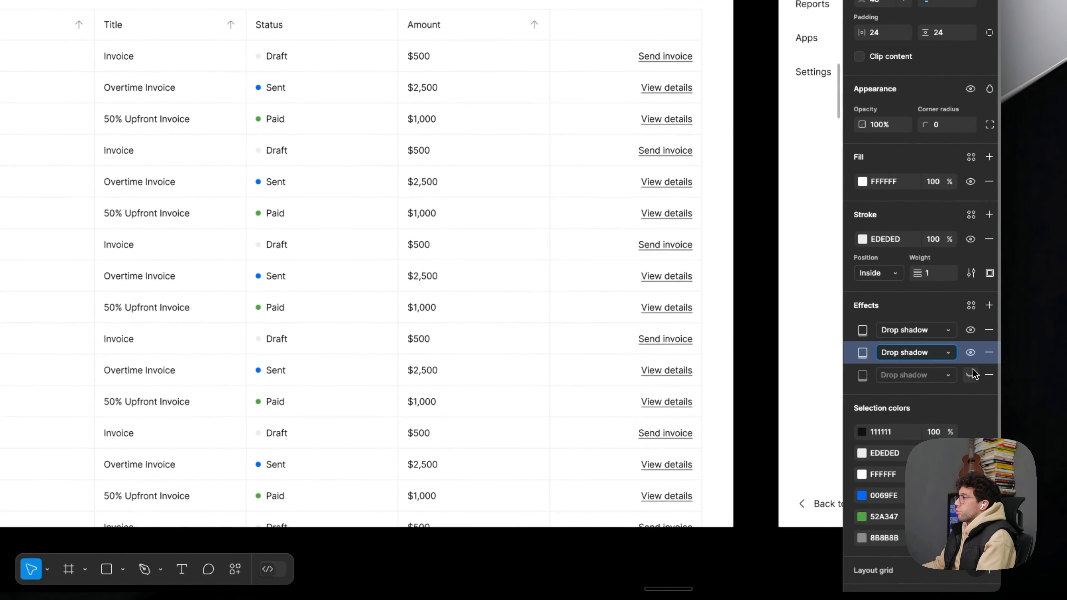
pyautogui.click(971, 375)
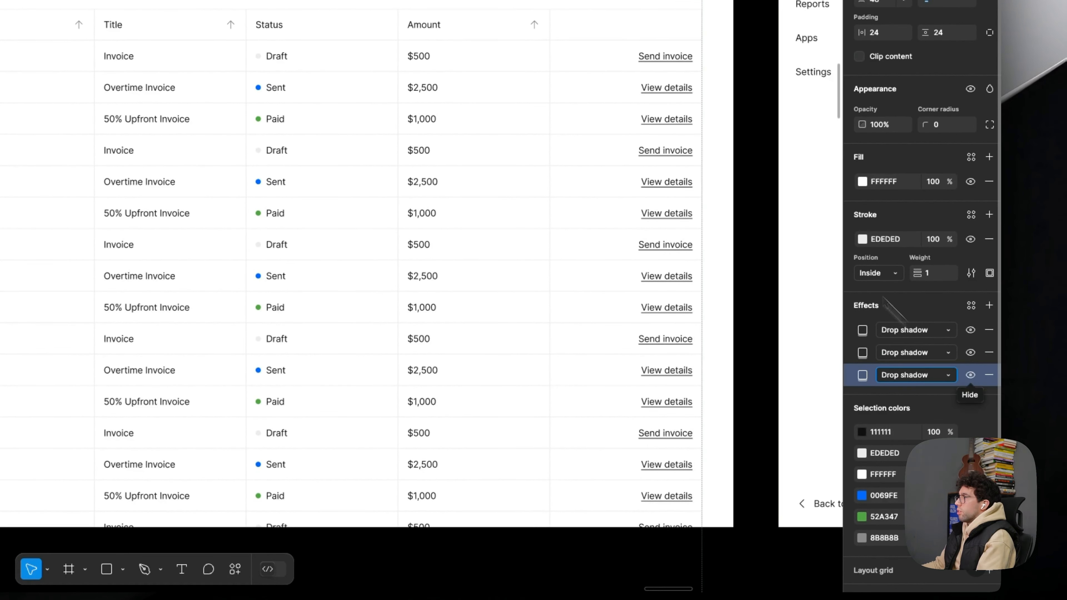
pyautogui.click(762, 162)
pyautogui.press('super+z')
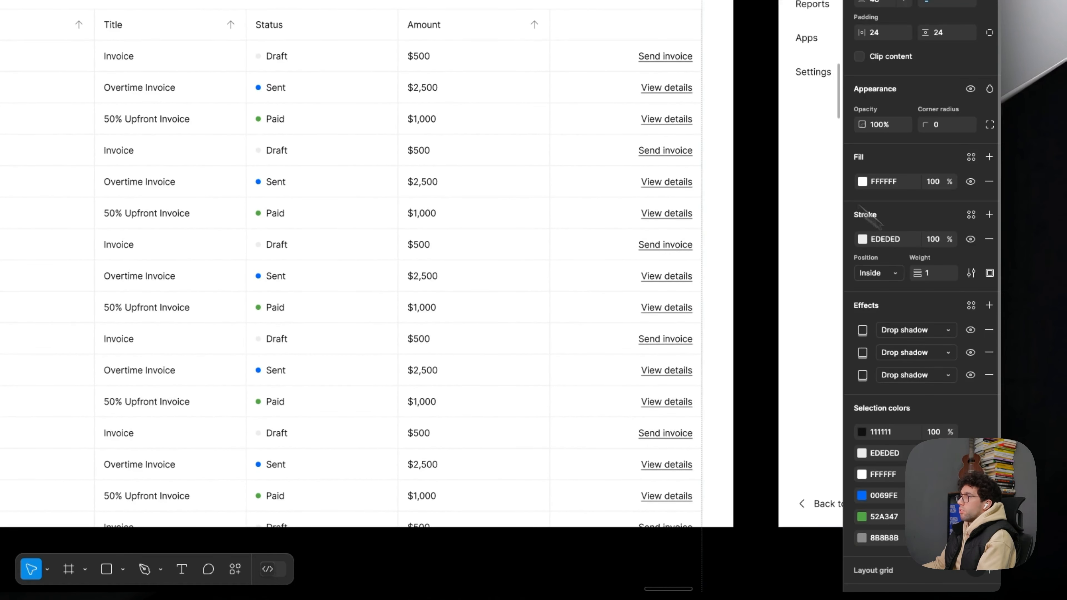
# - Set the color opacity of the card's first drop shadow to 4% and of the second to 2%
pyautogui.click(866, 333)
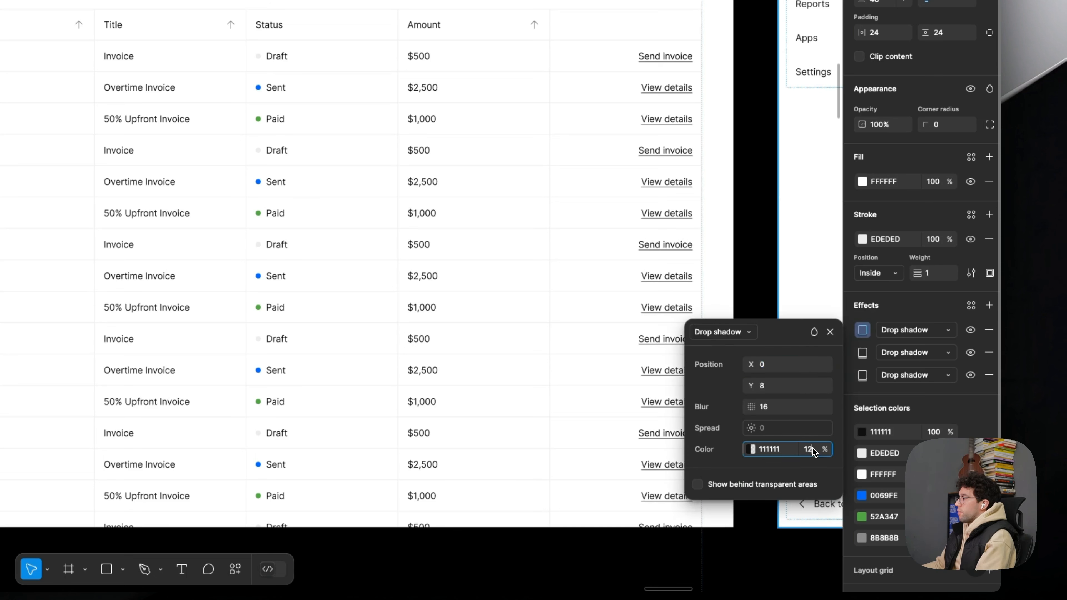
pyautogui.click(863, 353)
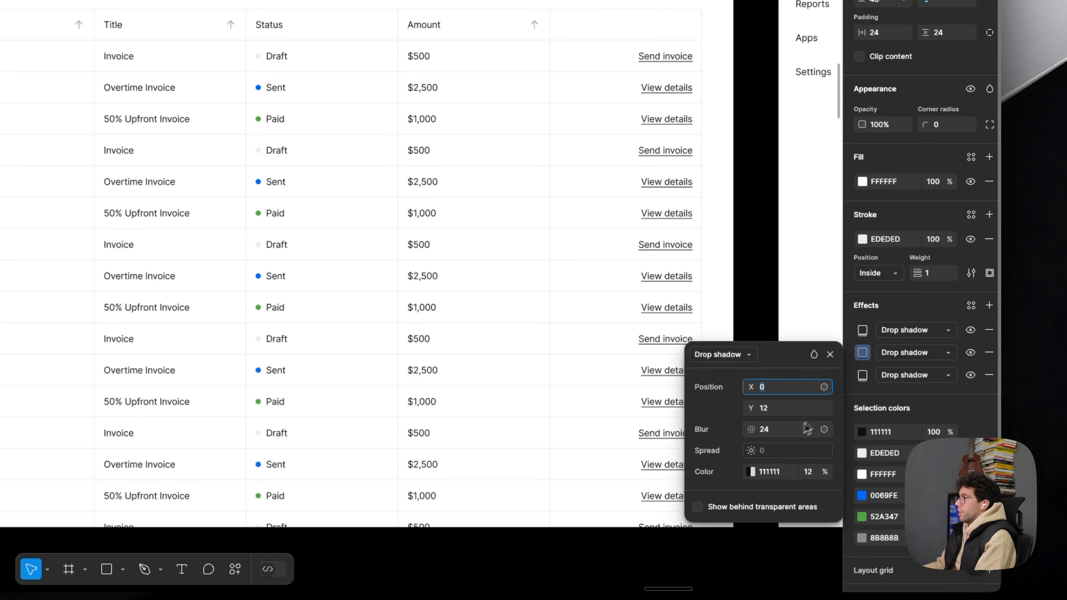
pyautogui.click(810, 472)
pyautogui.write('2')
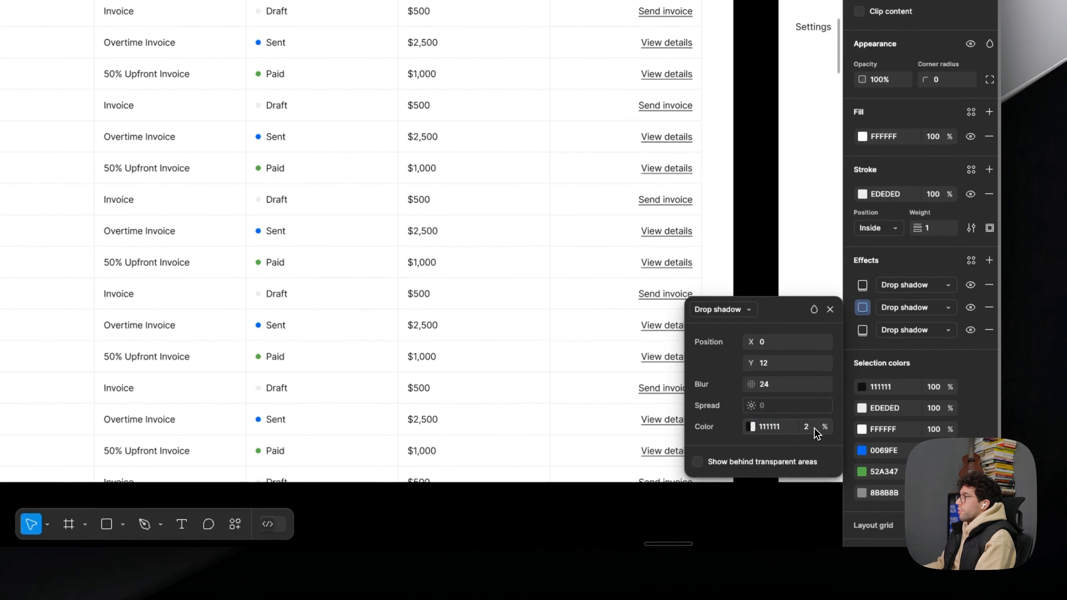
pyautogui.press('Return')
# - Check the card's third and second drop shadows and set the first one's color opacity to 2%
pyautogui.click(863, 330)
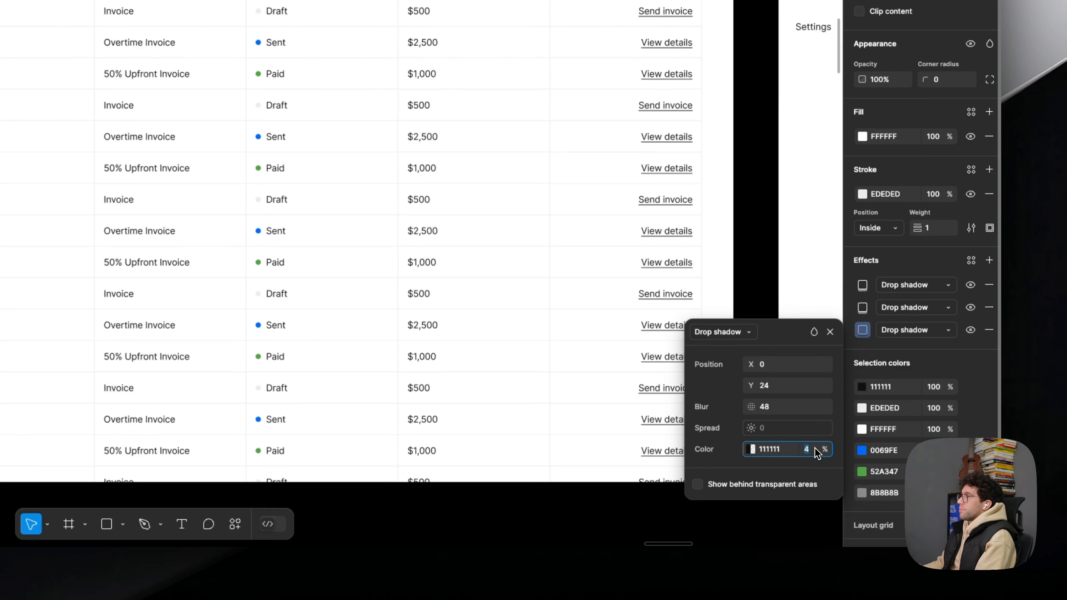
pyautogui.click(862, 308)
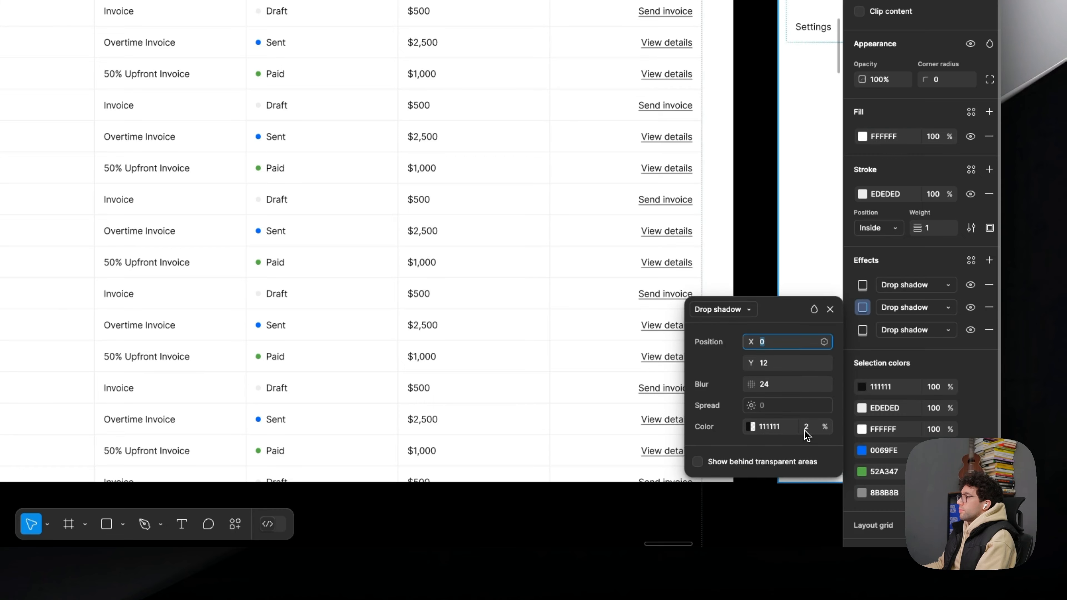
pyautogui.click(863, 287)
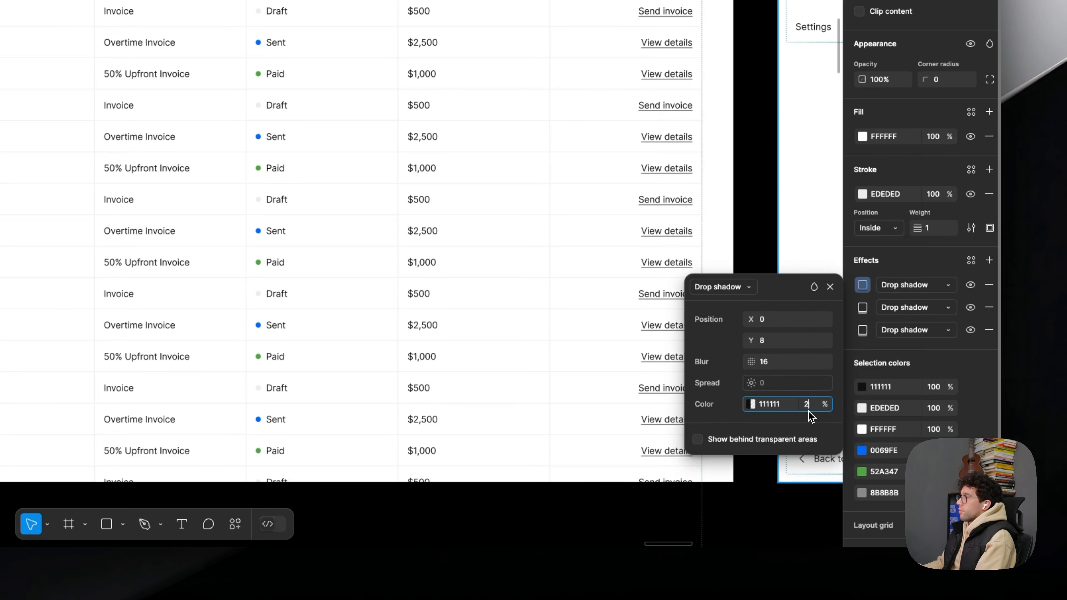
pyautogui.click(770, 117)
pyautogui.moveTo(764, 93); pyautogui.dragTo(778, 133)
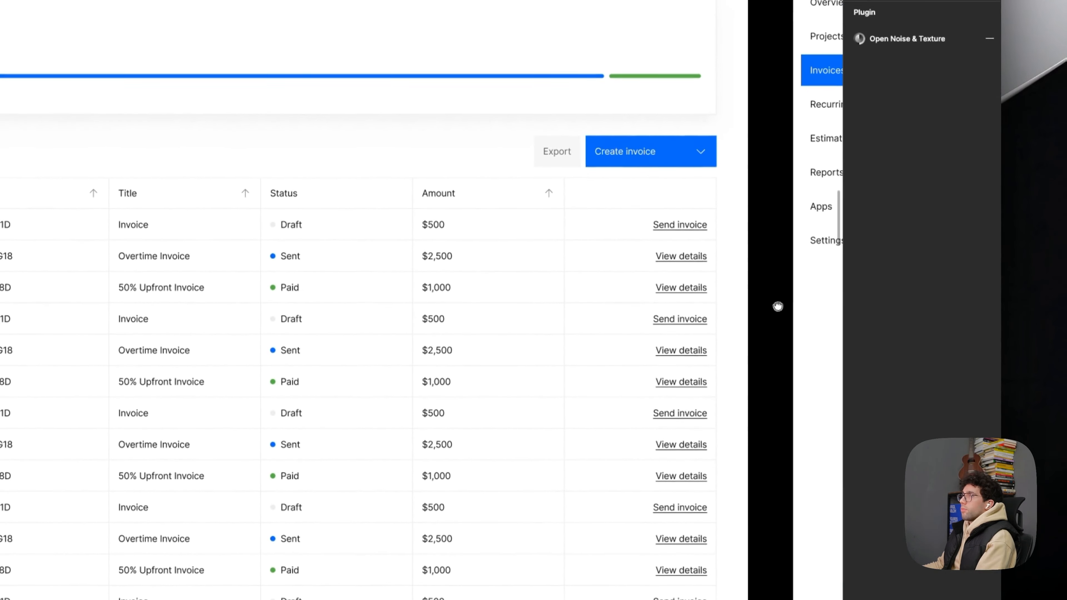
pyautogui.moveTo(777, 311); pyautogui.dragTo(822, 296)
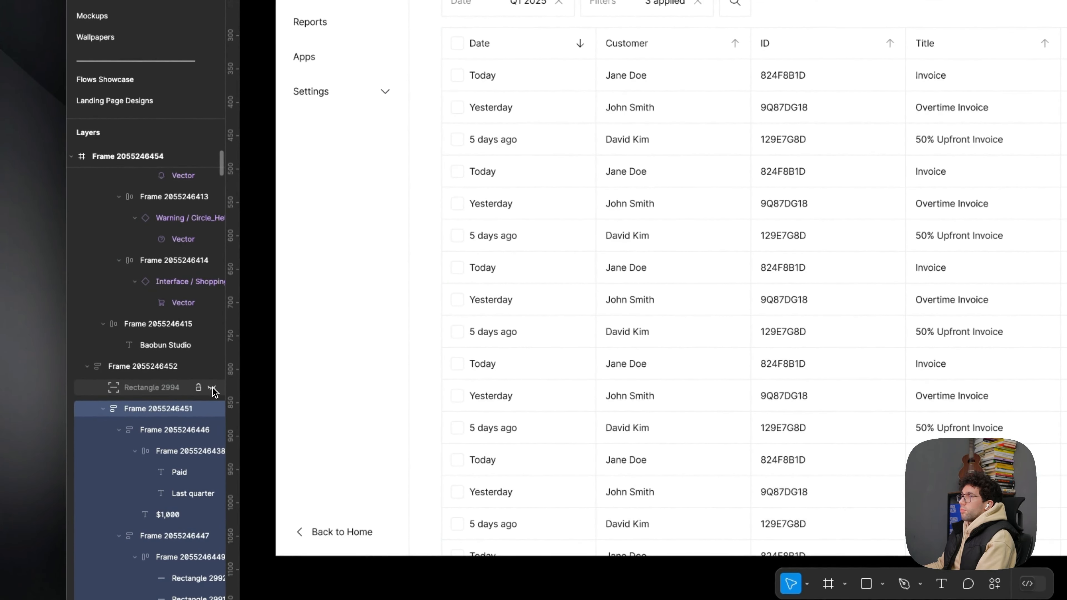
# - Show the hidden blurred rectangle behind the card and set its layer opacity to 12%
pyautogui.click(180, 390)
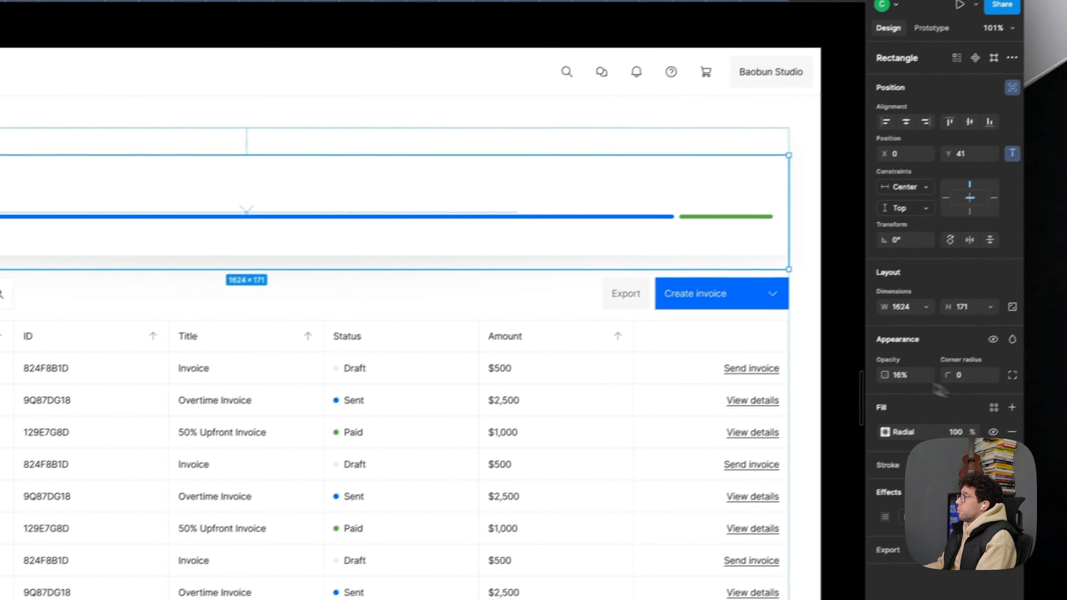
pyautogui.click(909, 375)
pyautogui.write('12')
pyautogui.press('Return')
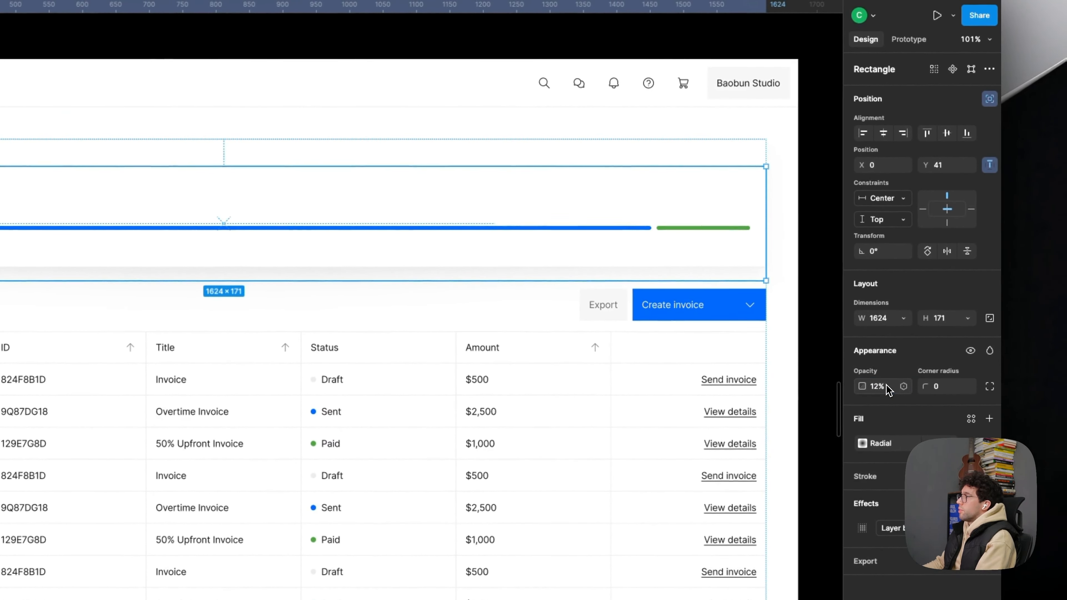
pyautogui.click(230, 40)
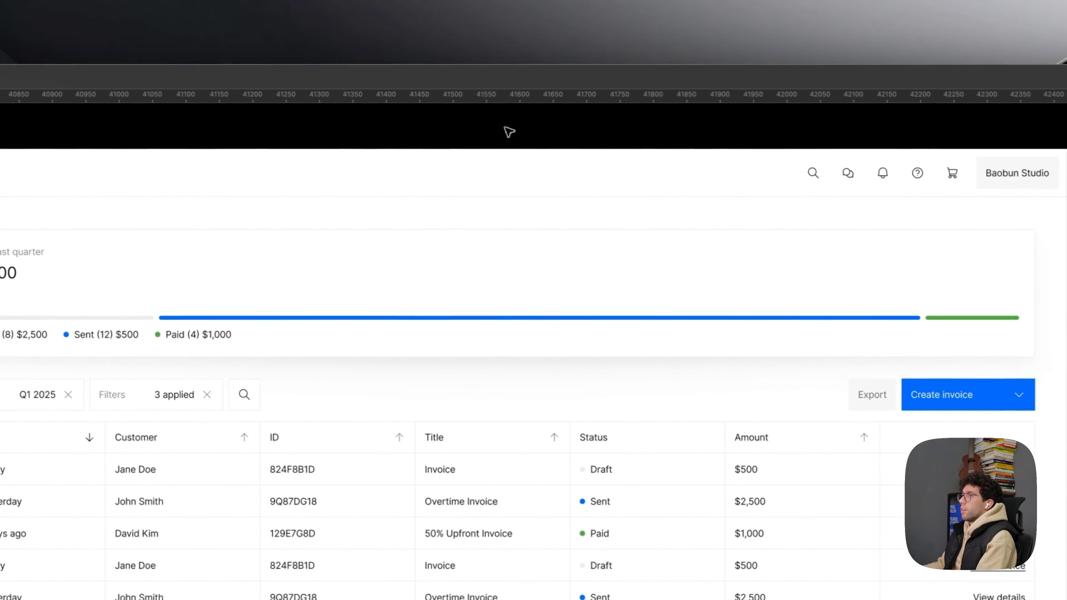
pyautogui.moveTo(232, 39); pyautogui.dragTo(235, 45)
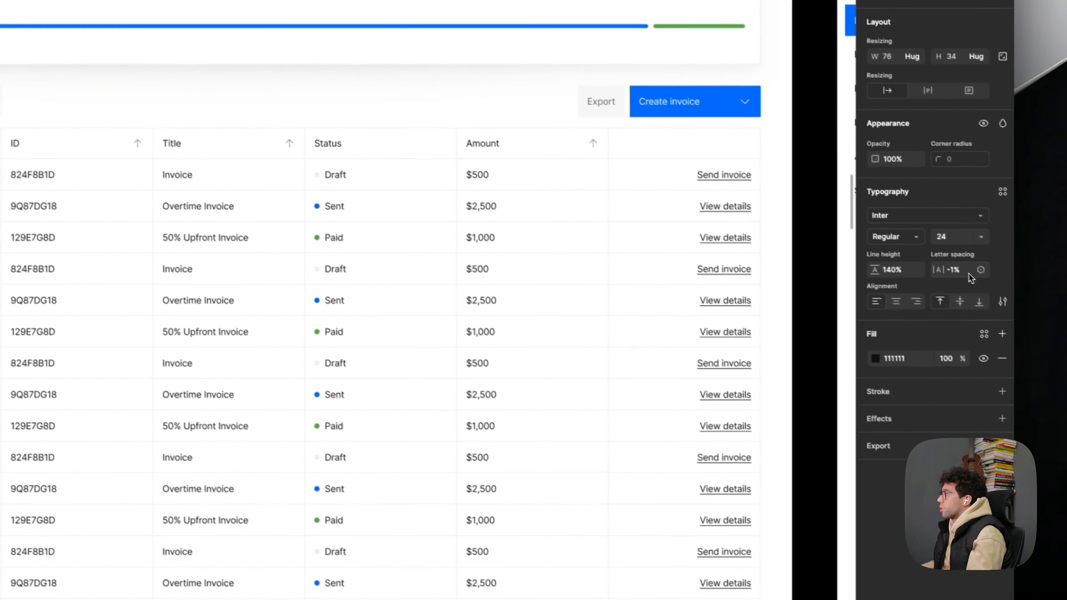
# - Set the $1,000 amount's letter spacing to -2% and give it a bolder font weight
pyautogui.click(971, 277)
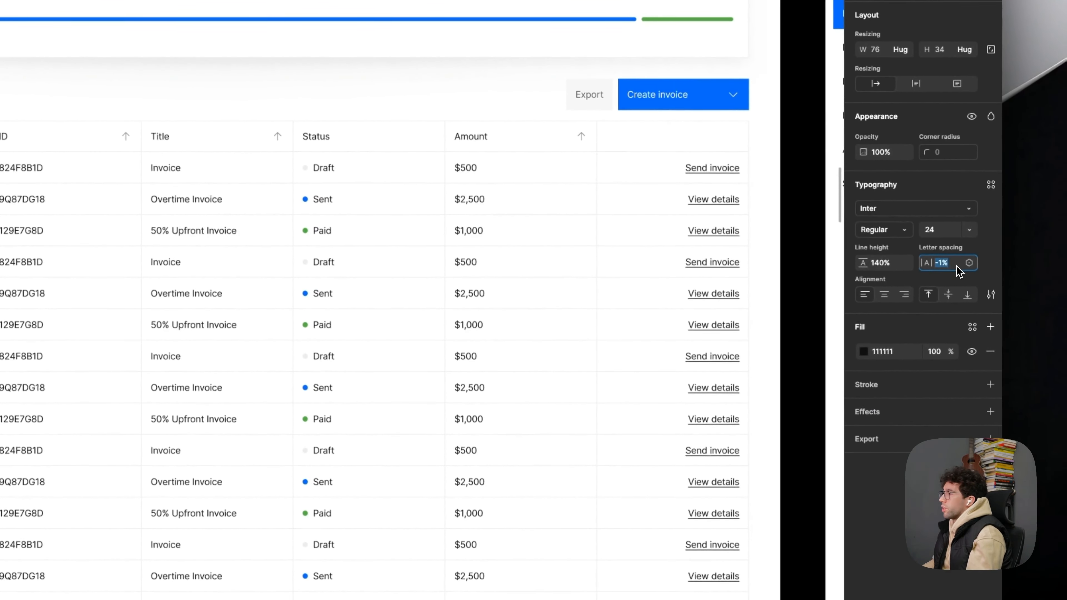
pyautogui.press('Down')
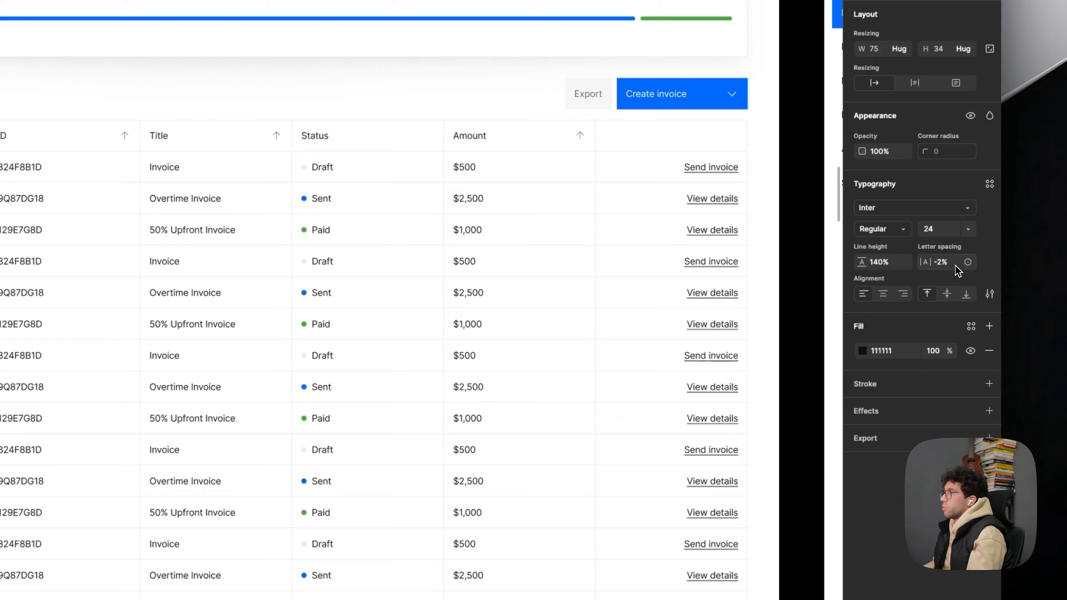
pyautogui.click(883, 229)
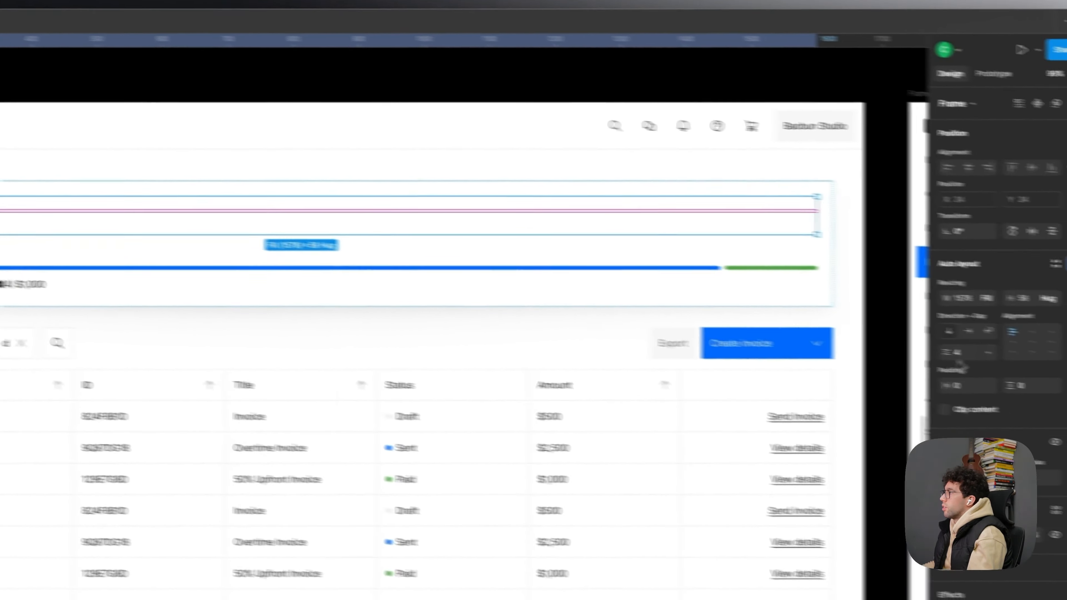
# - Try a tighter gap between the Paid label row and the $1,000 amount, and undo the spacing change
pyautogui.click(897, 345)
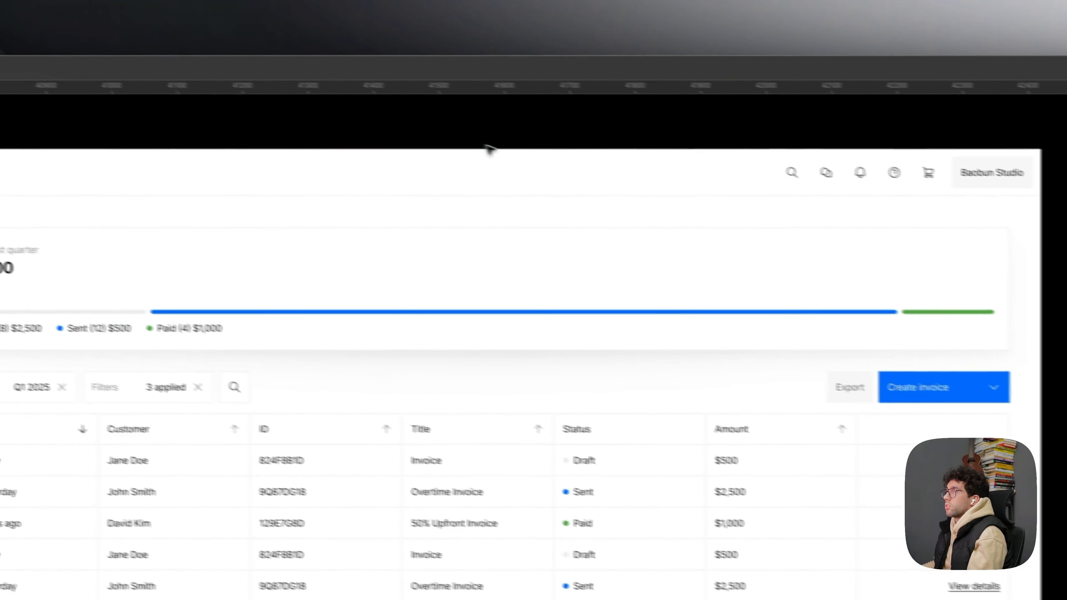
pyautogui.press('super+z')
pyautogui.press('super+z')
pyautogui.press('super+z')
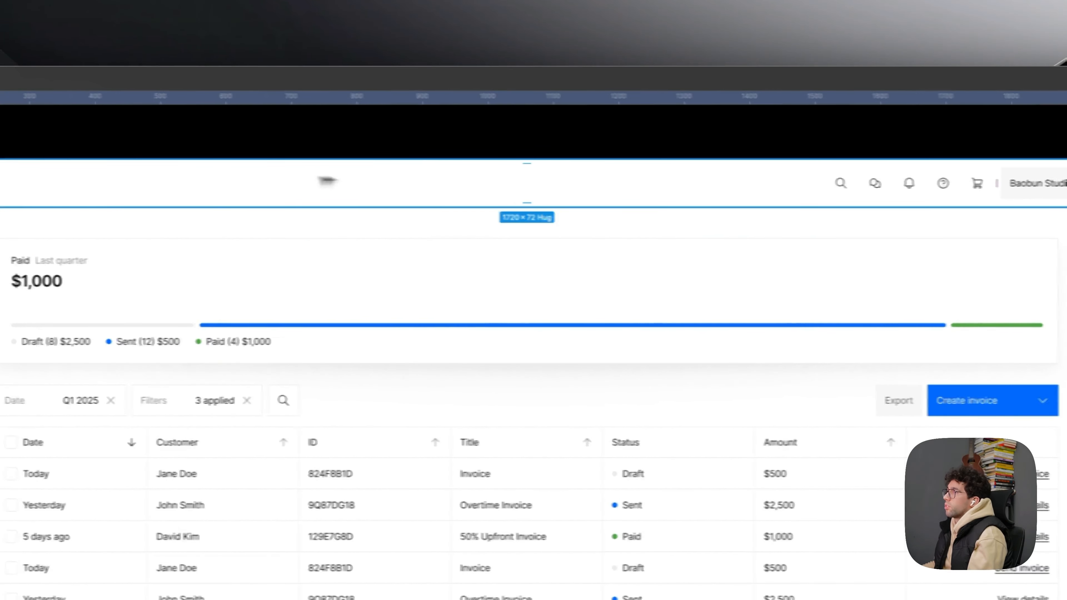
pyautogui.click(265, 144)
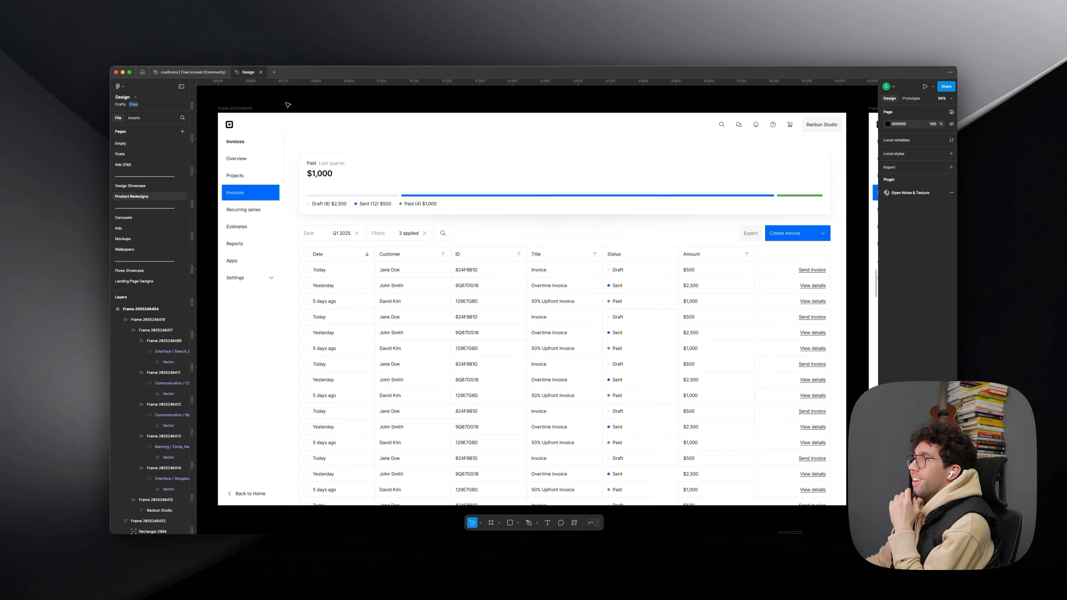
# - Compare the redesigned invoices dashboard with the original invoices screen further down the canvas
pyautogui.scroll(-15, 309, 114)
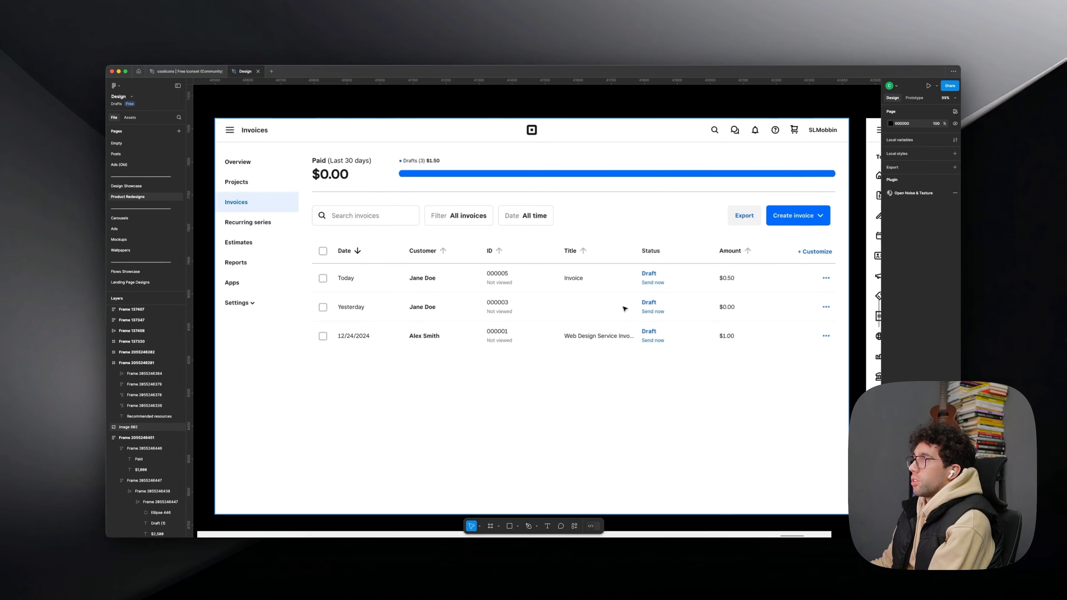
pyautogui.scroll(10, 623, 309)
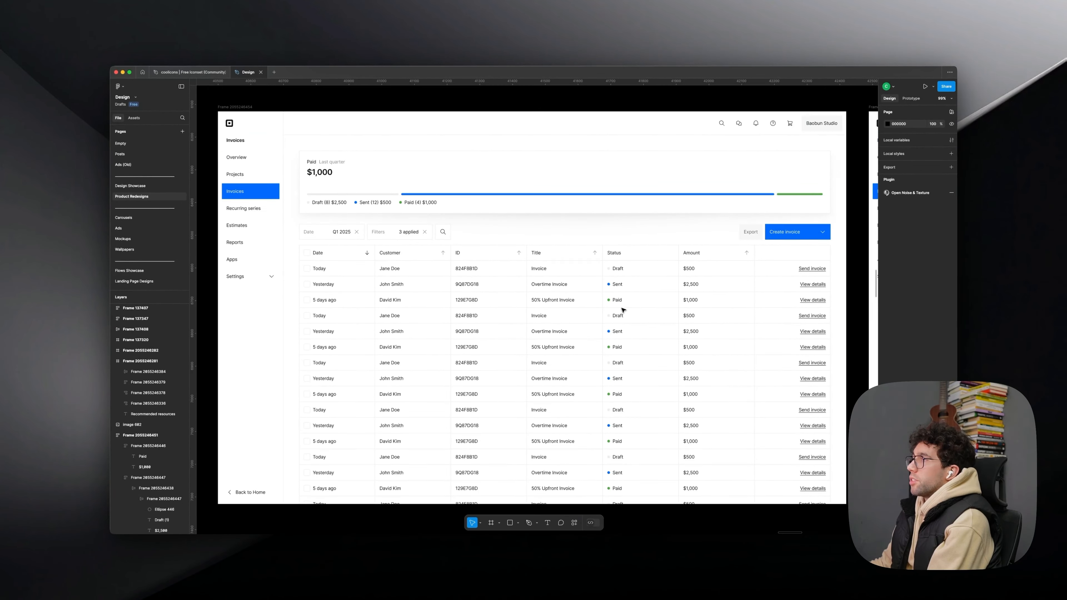
pyautogui.scroll(-1, 623, 310)
pyautogui.scroll(1, 311, 100)
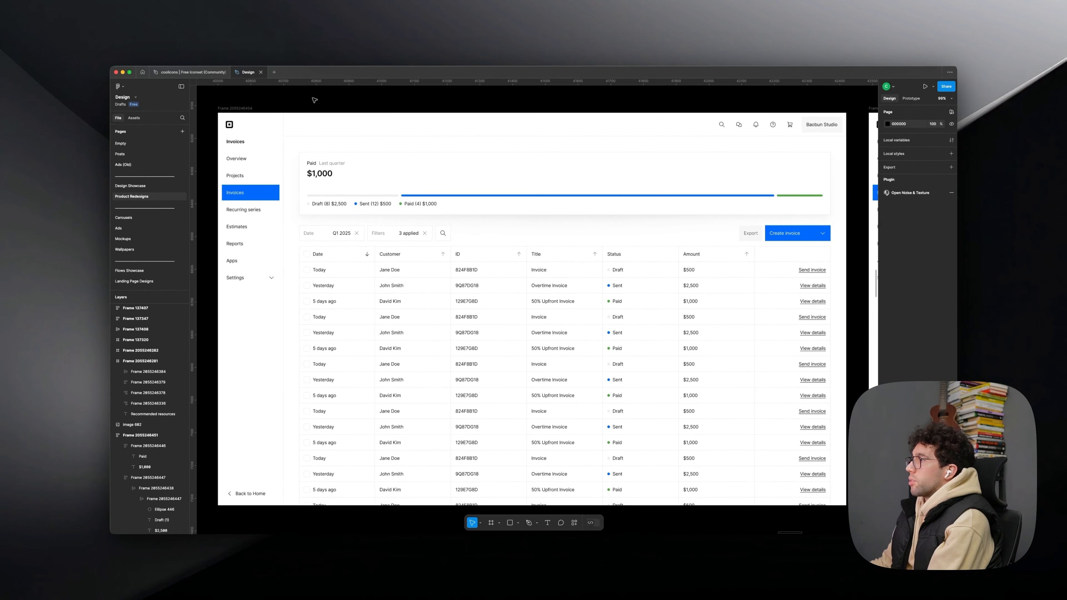